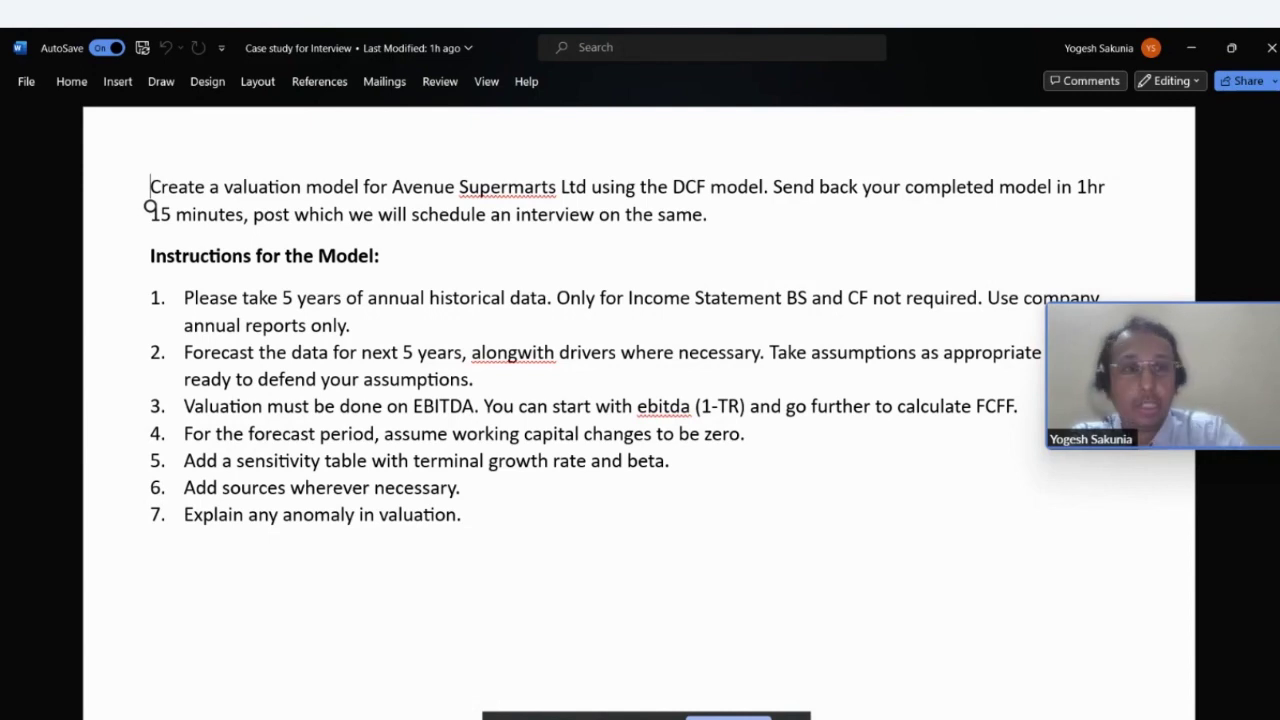
click(1100, 340)
drag(1100, 340, 1062, 512)
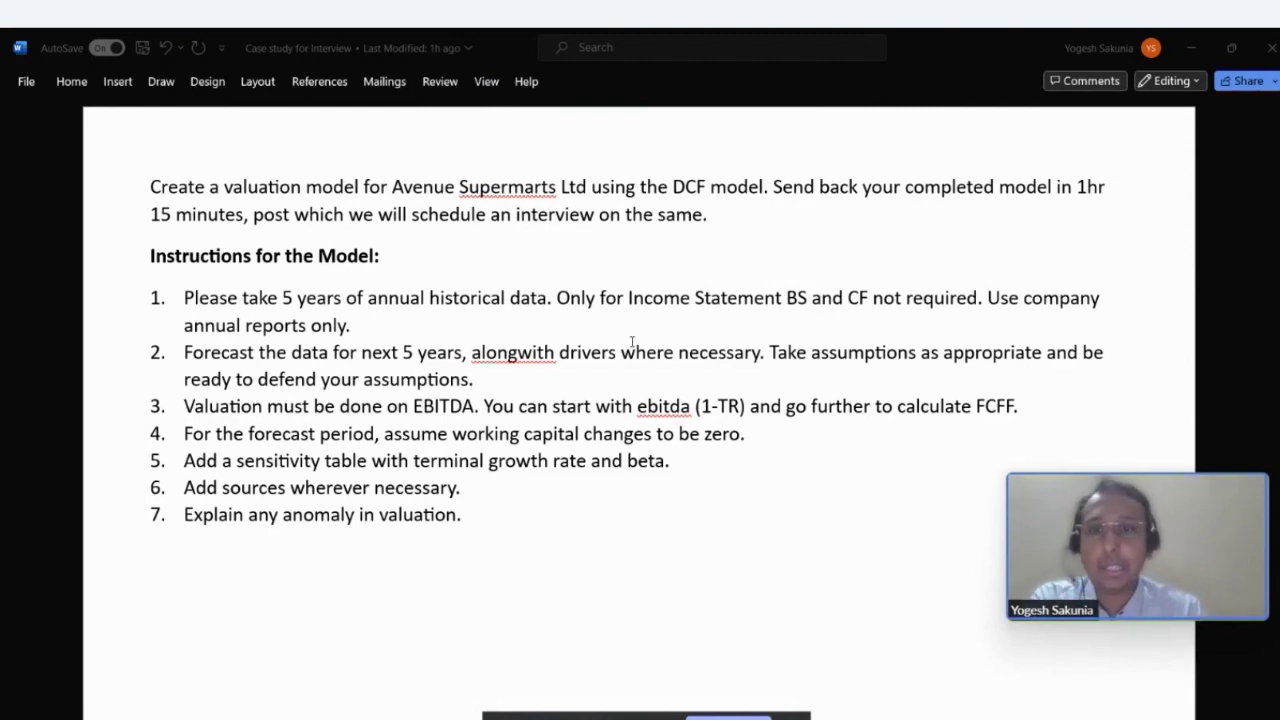
- Switch to Chrome, search Google for "dmart investor relations" in a new tab and open DMart's Investor Relations page
key(alt+Tab)
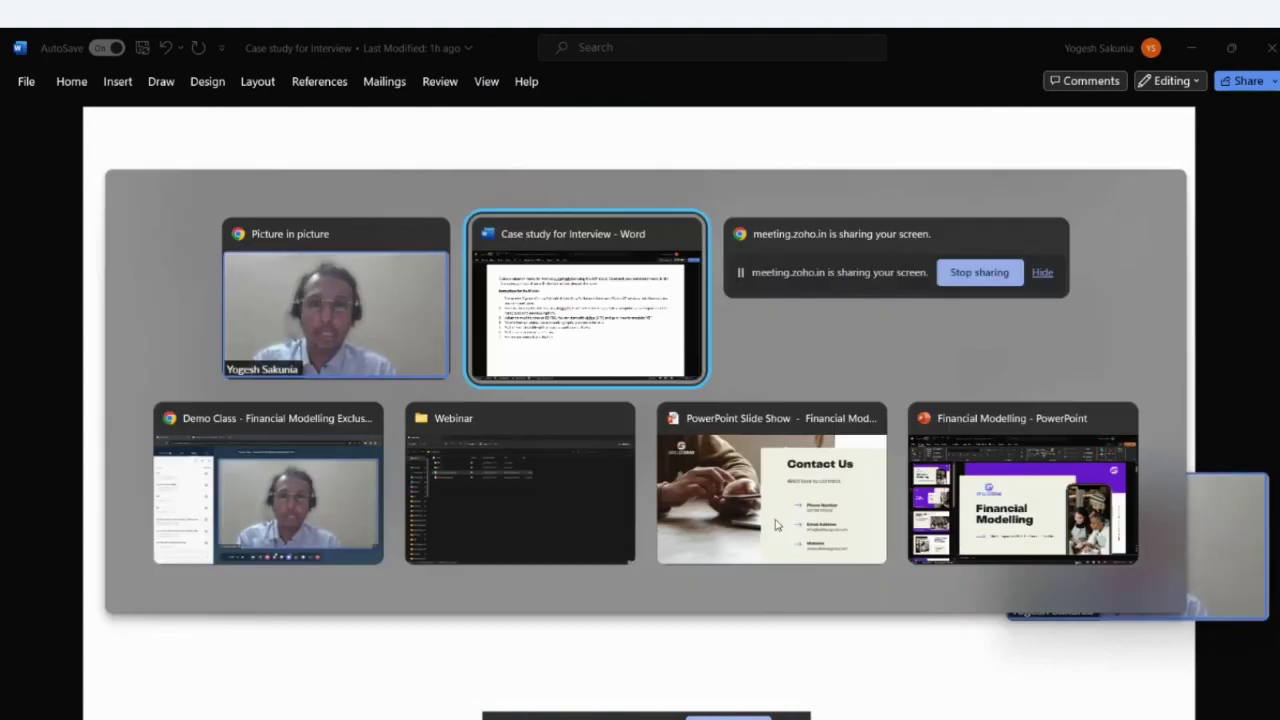
key(alt+Tab)
key(alt+Tab)
key(ctrl+t)
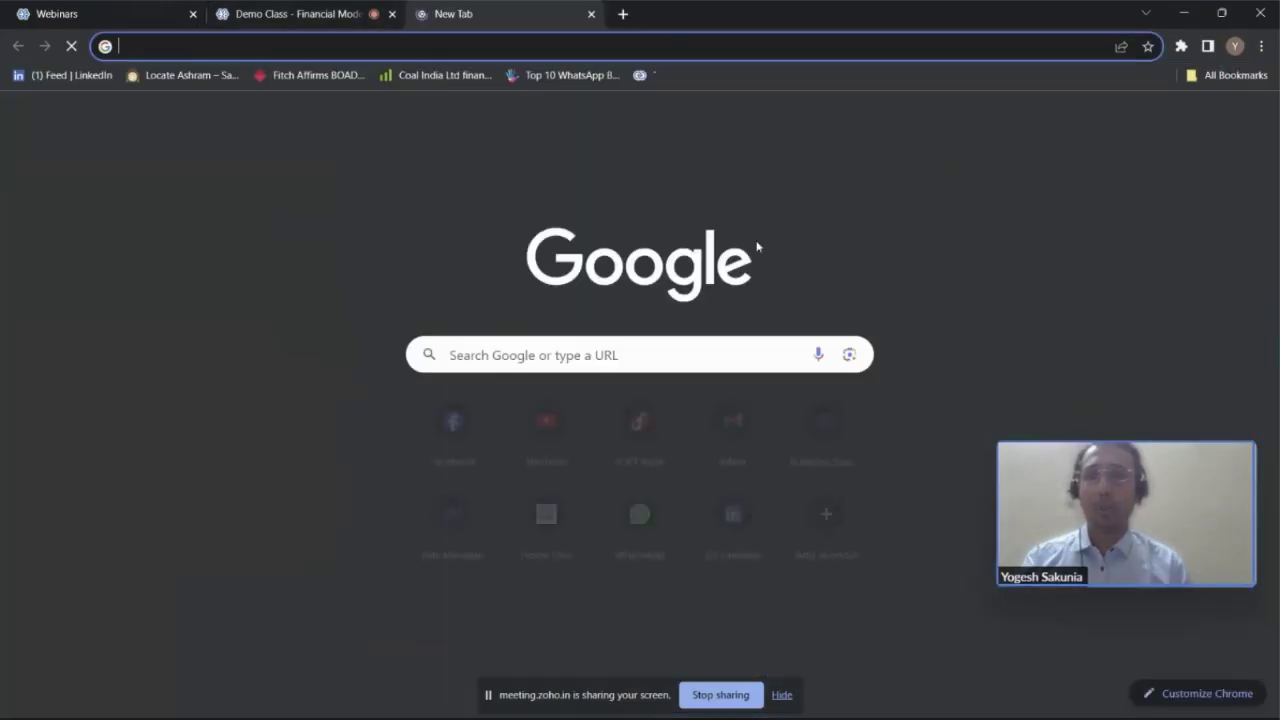
click(654, 356)
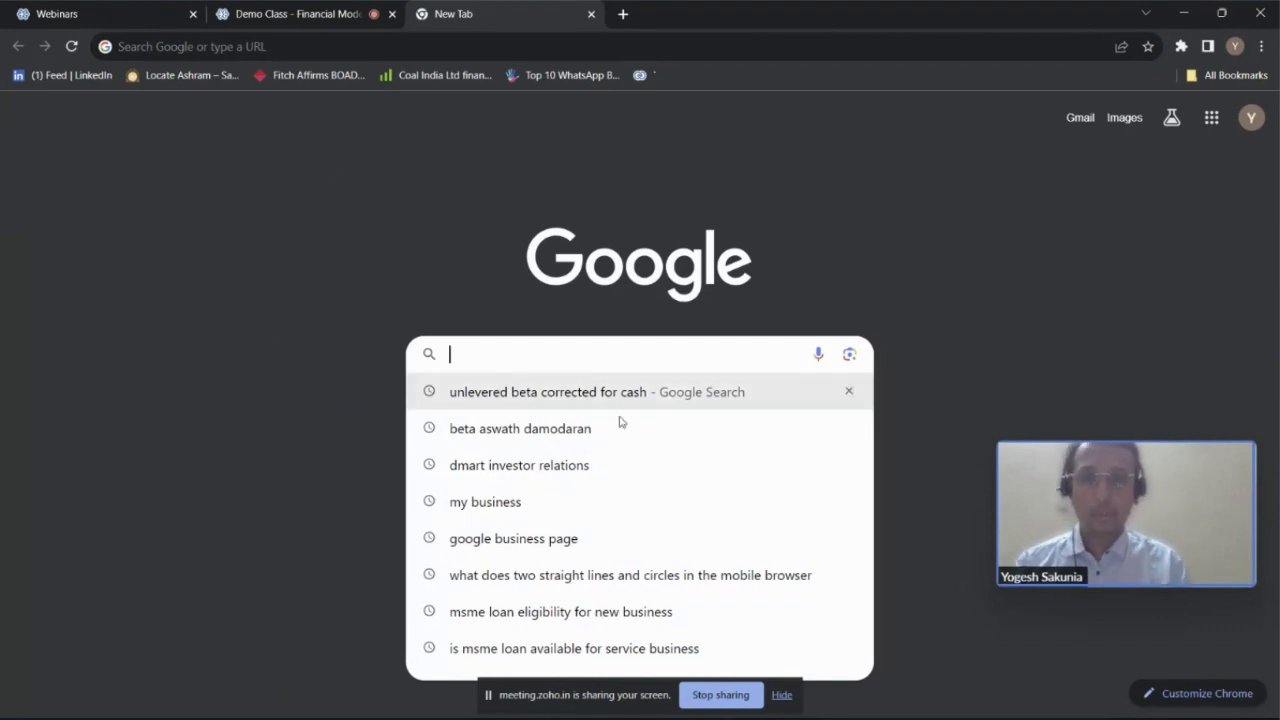
click(603, 470)
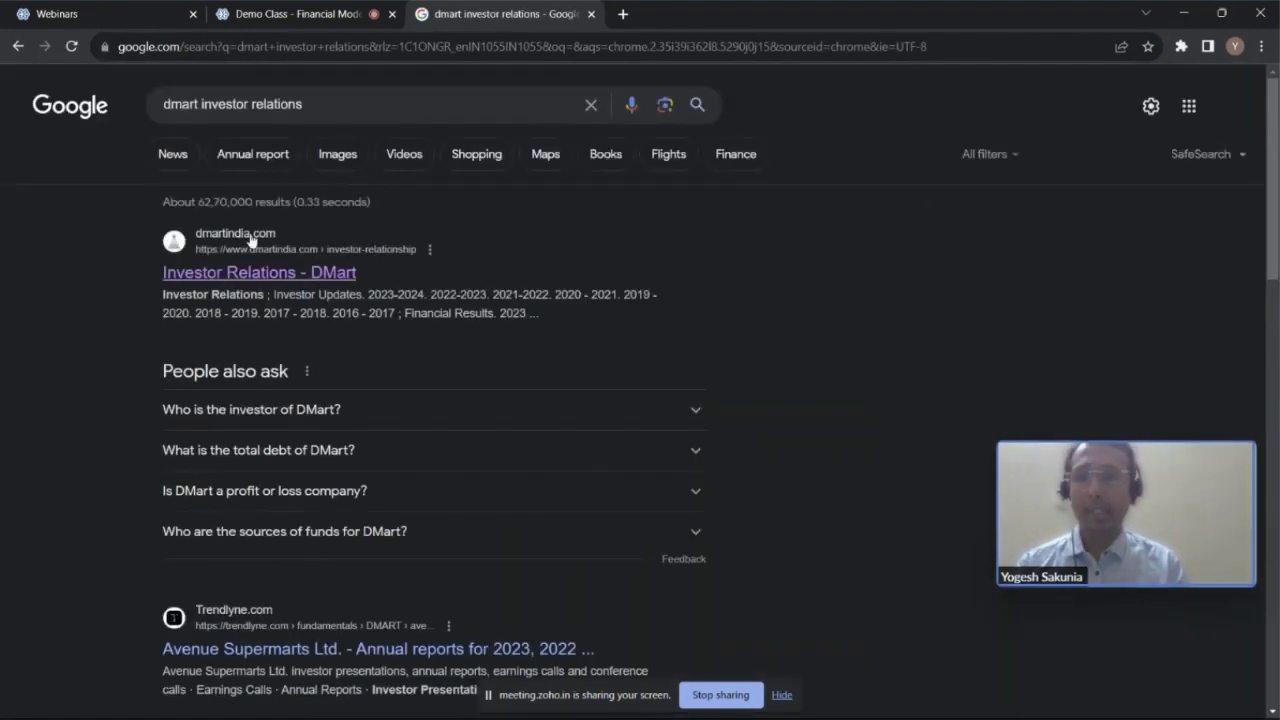
click(262, 280)
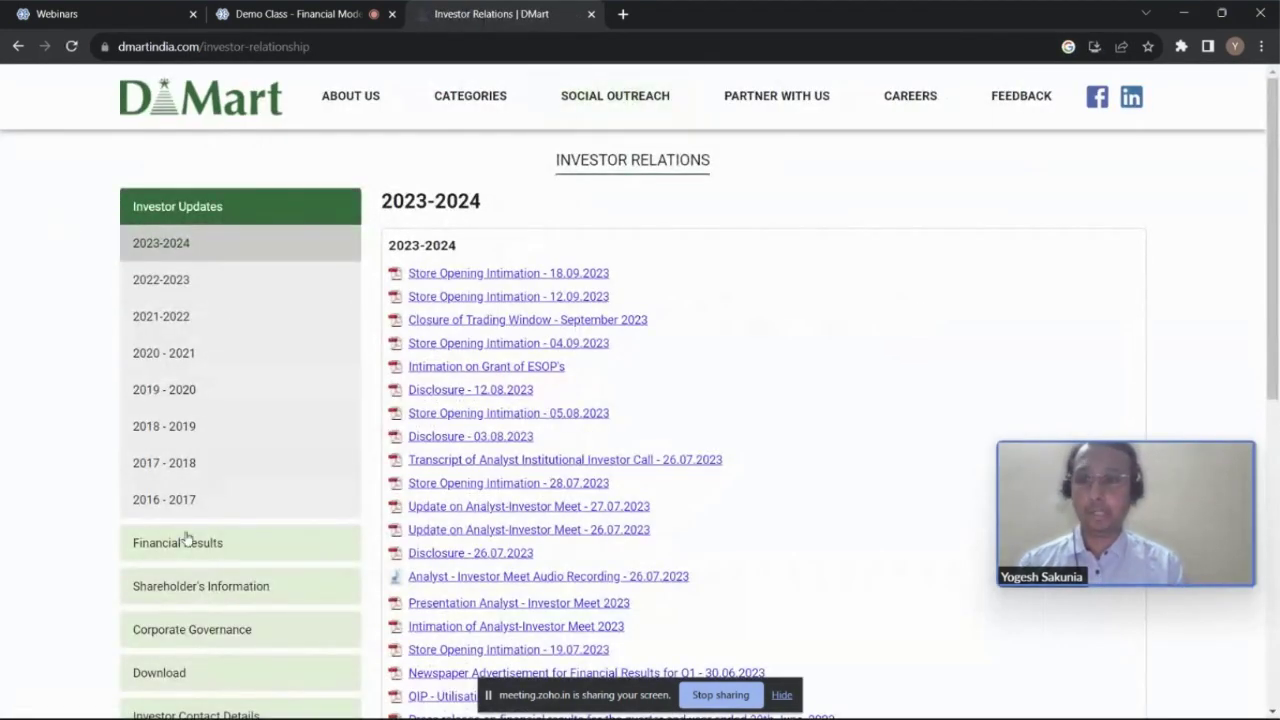
- Go to the Annual Report downloads and open Annual Report 2022-23 in its own tab, then return to the investor relations page
scroll(314, 400, down, 3)
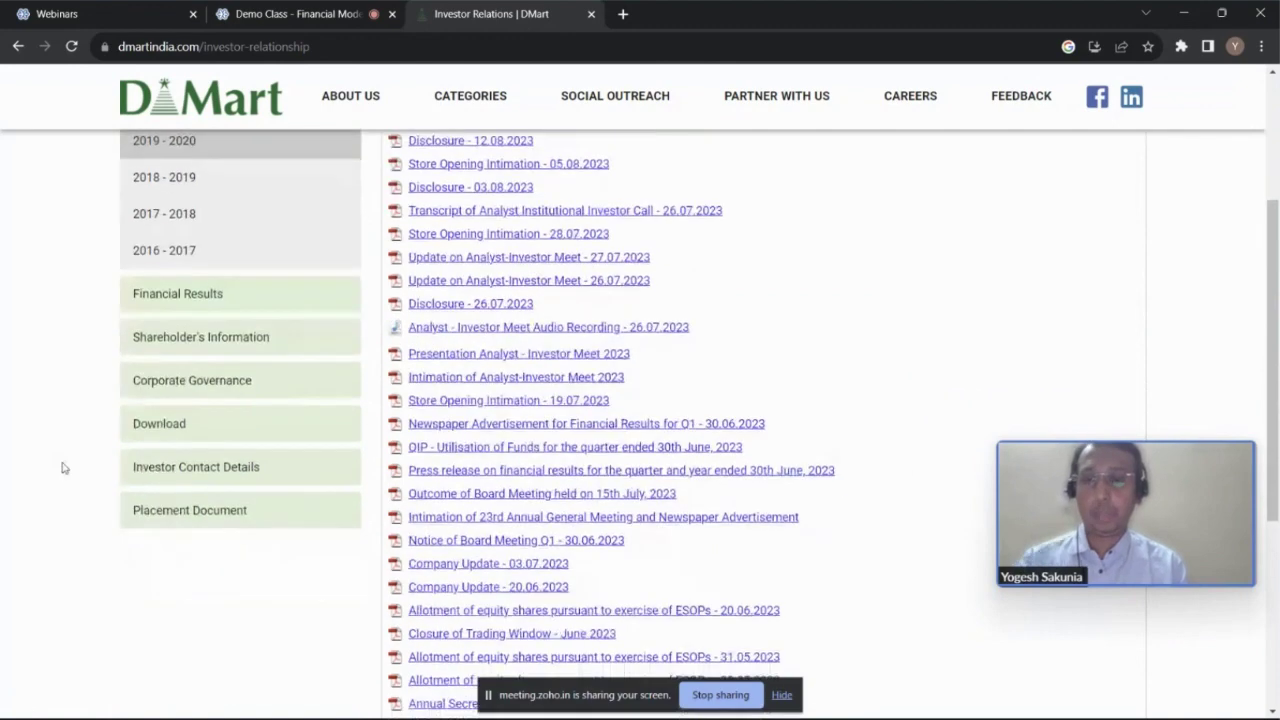
click(148, 428)
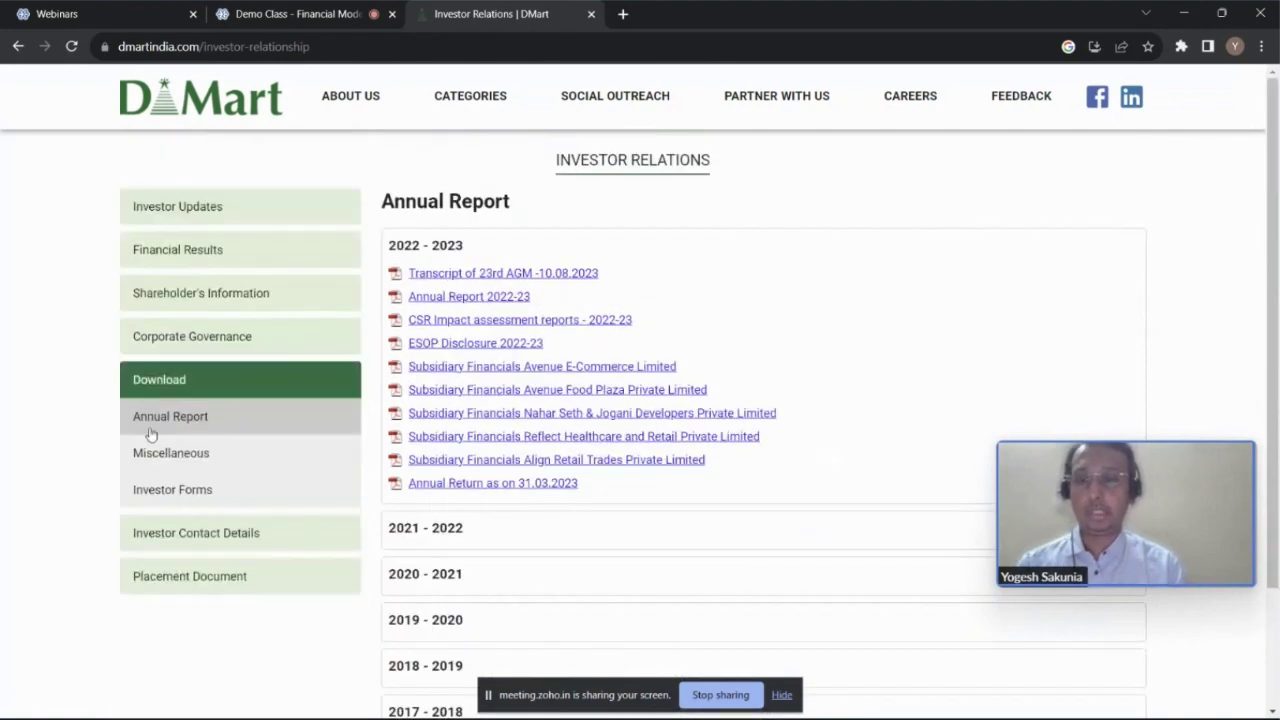
click(232, 416)
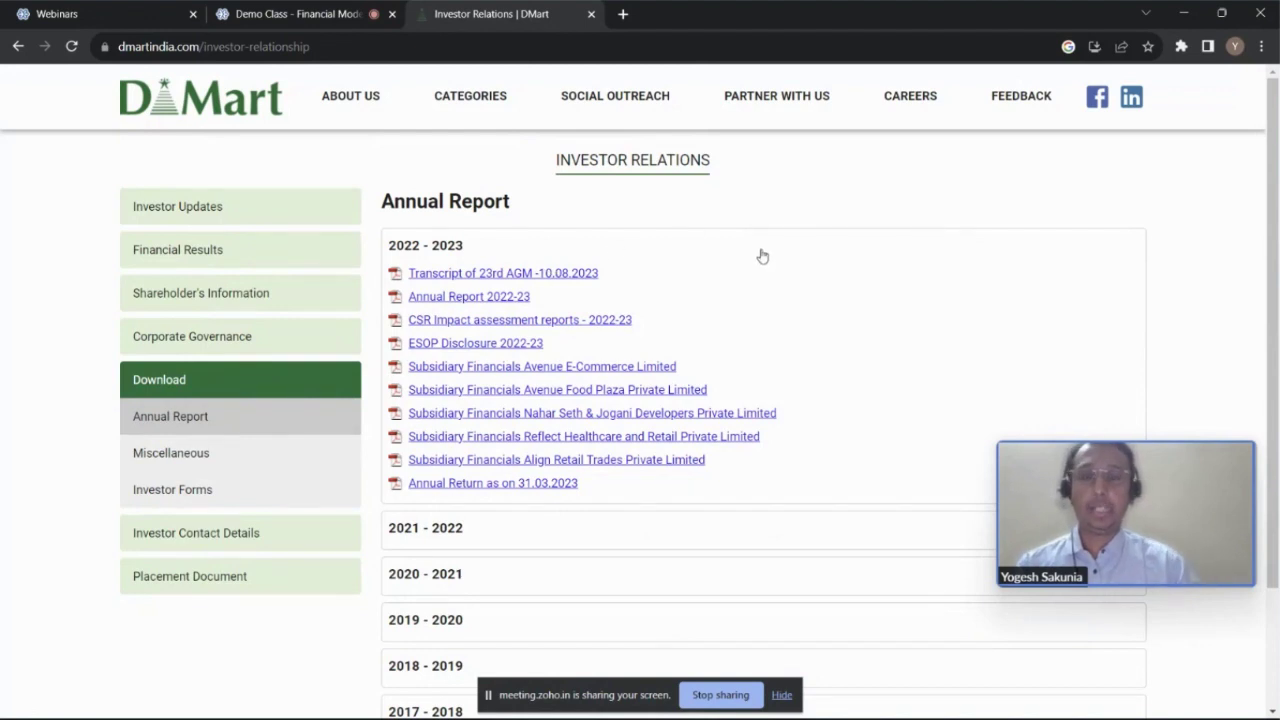
click(520, 297)
click(491, 13)
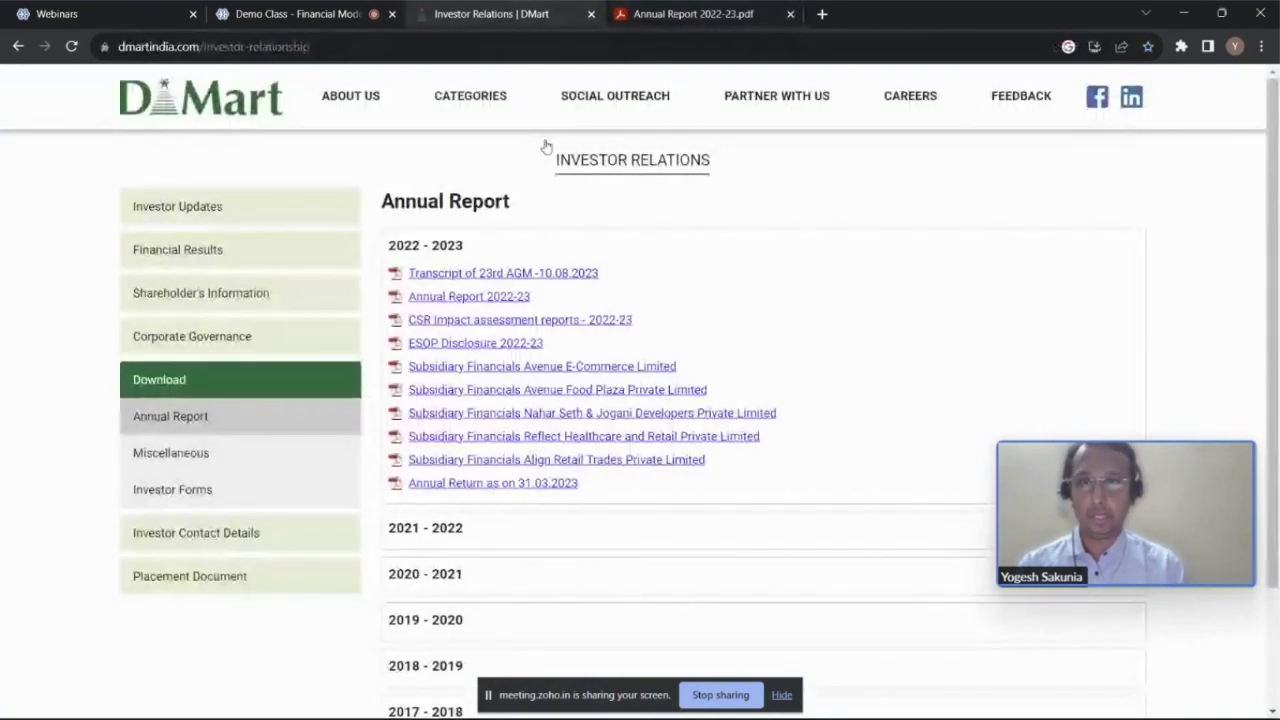
- Open Annual Report 2021-22 and Annual Report 2020-21 and AGM Notice in separate new tabs
click(485, 530)
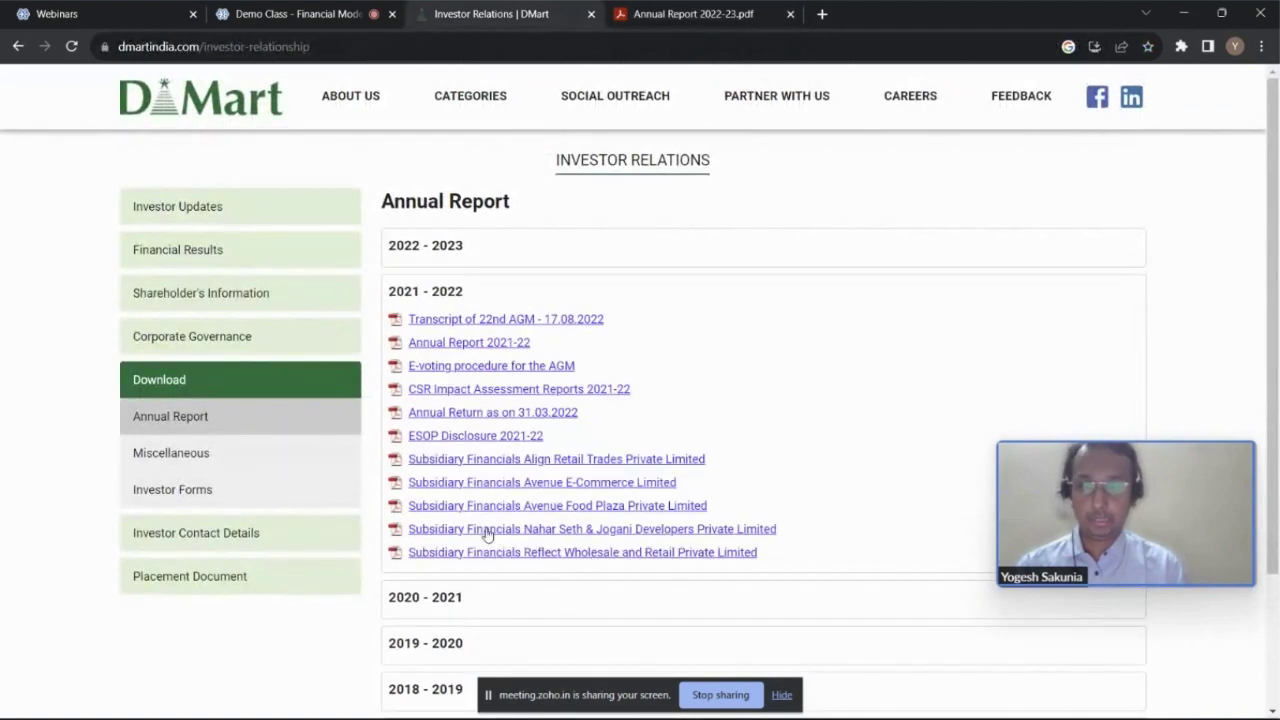
right_click(519, 342)
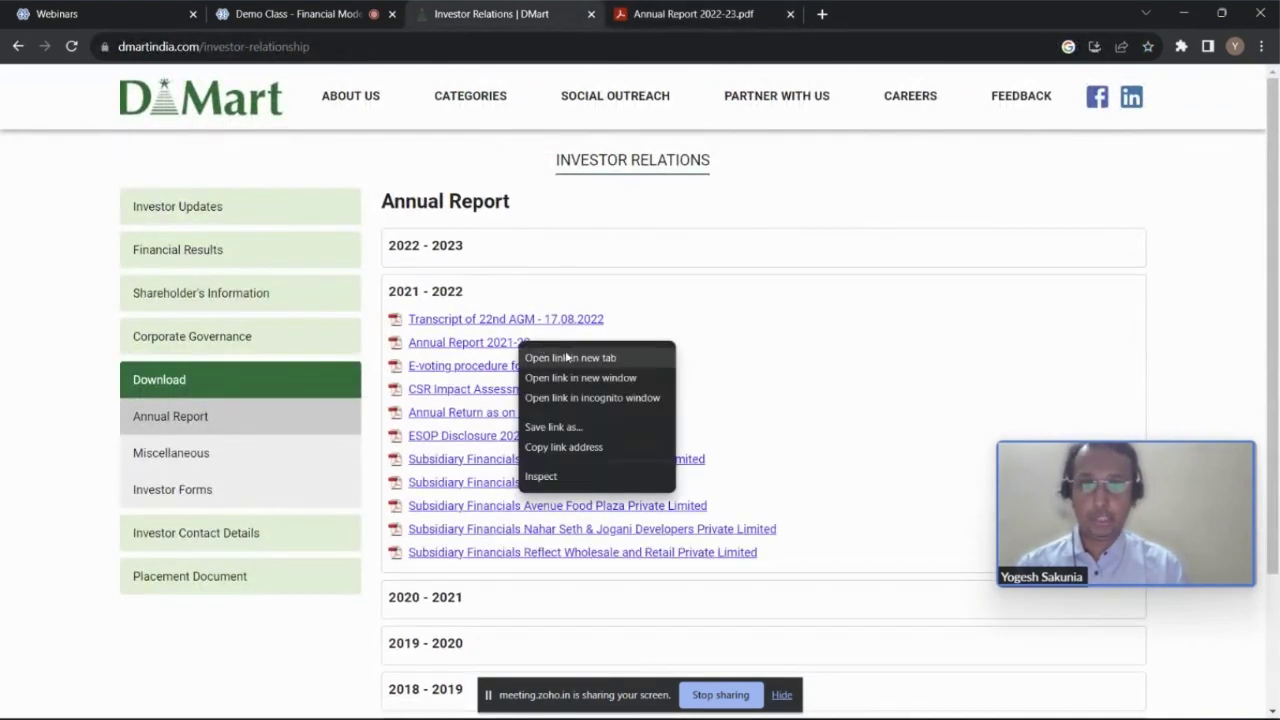
click(566, 357)
click(460, 597)
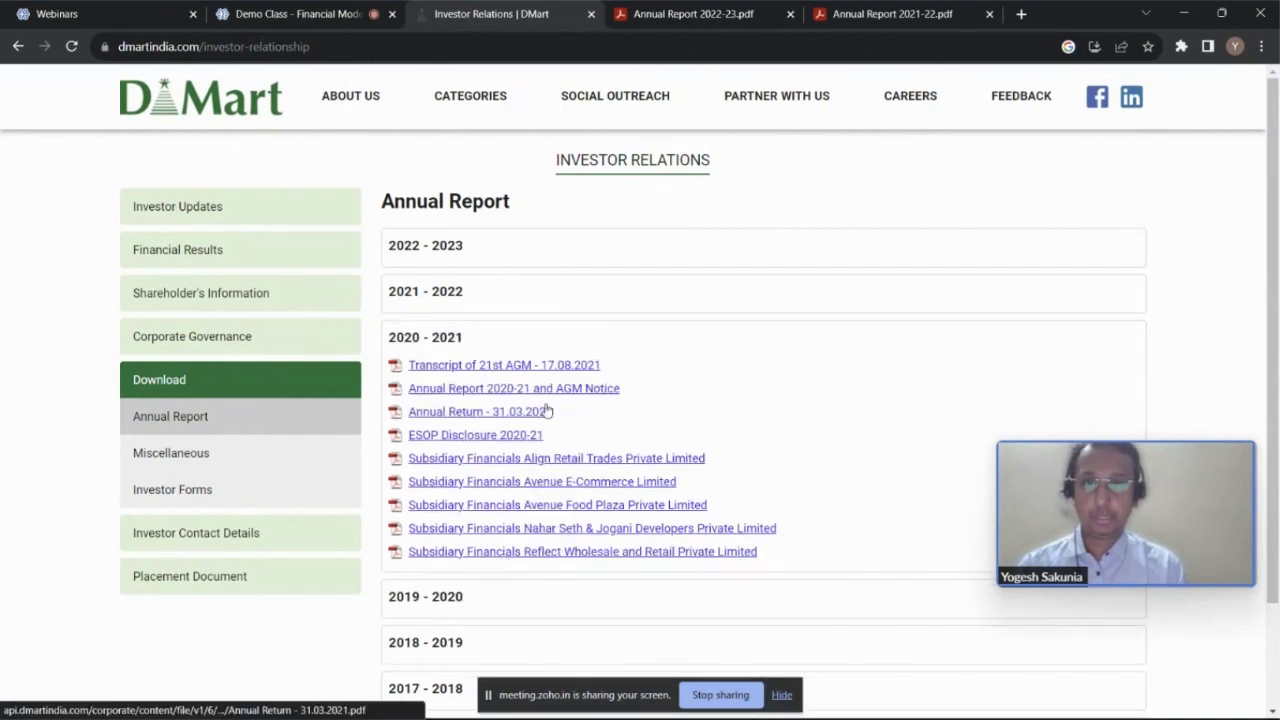
right_click(568, 390)
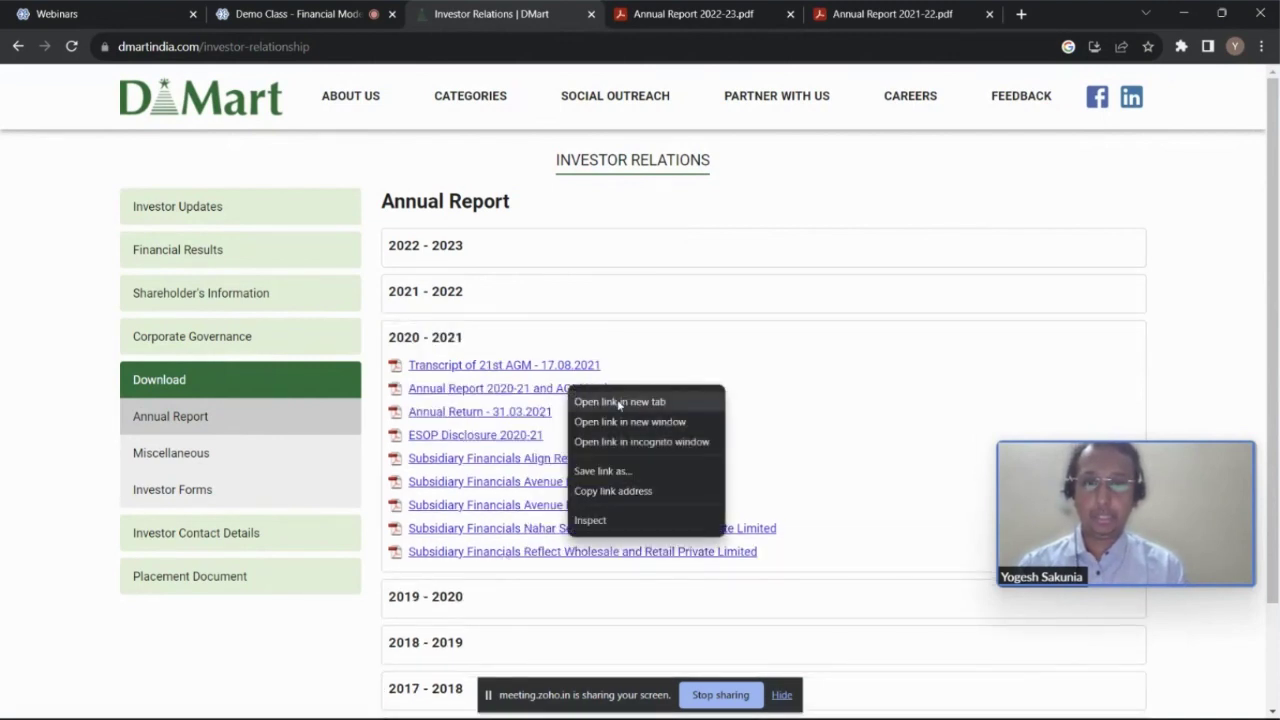
click(617, 401)
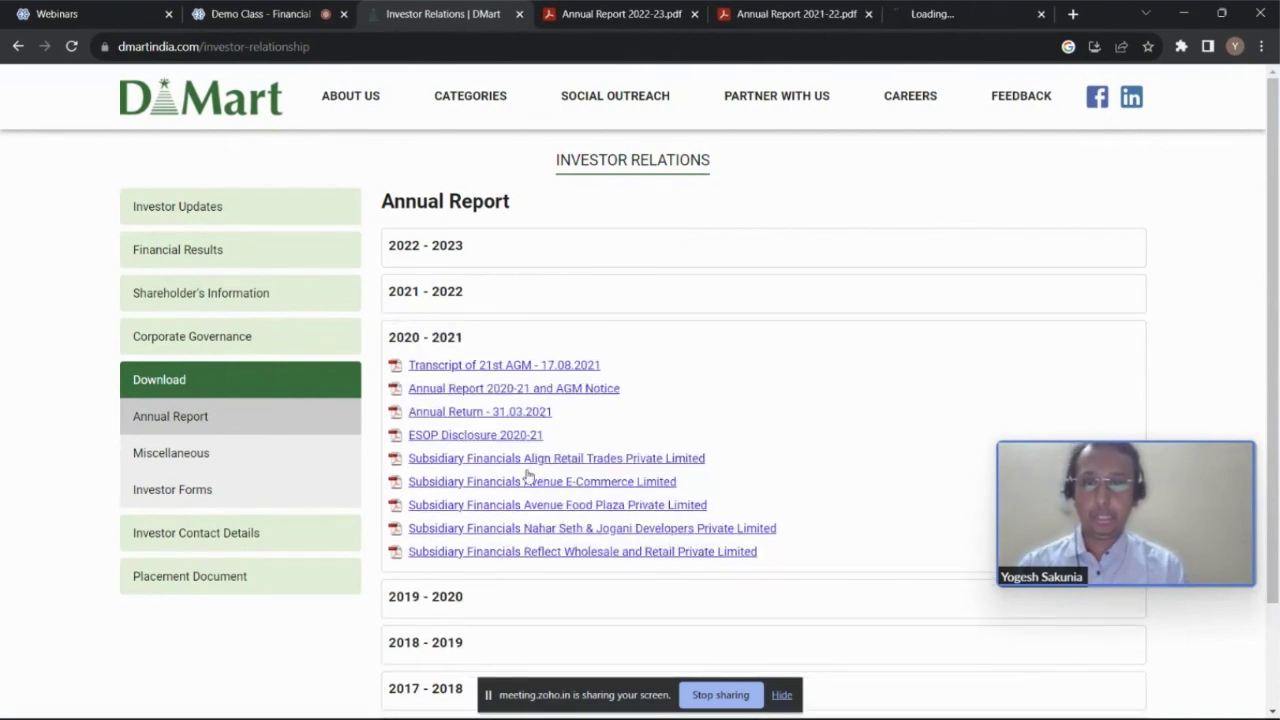
- Expand the 2019 - 2020 section and open its Annual Report and AGM Notice in a new tab
click(450, 598)
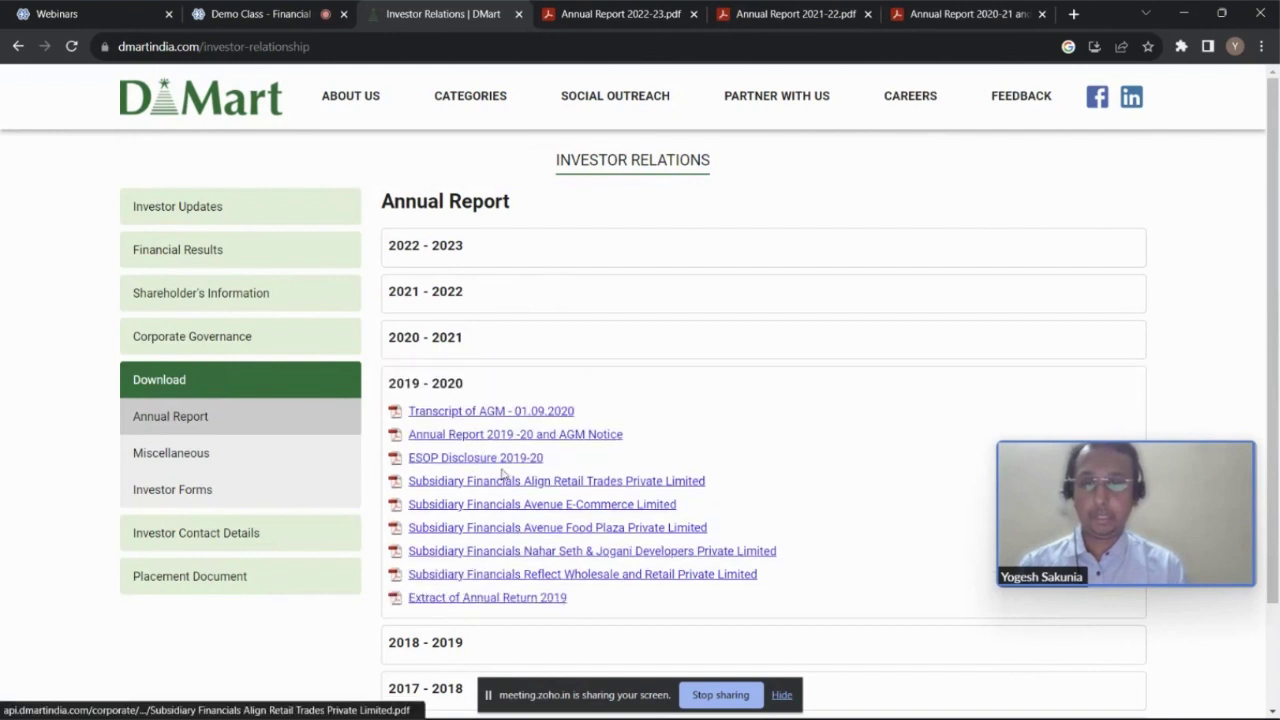
right_click(585, 441)
click(621, 449)
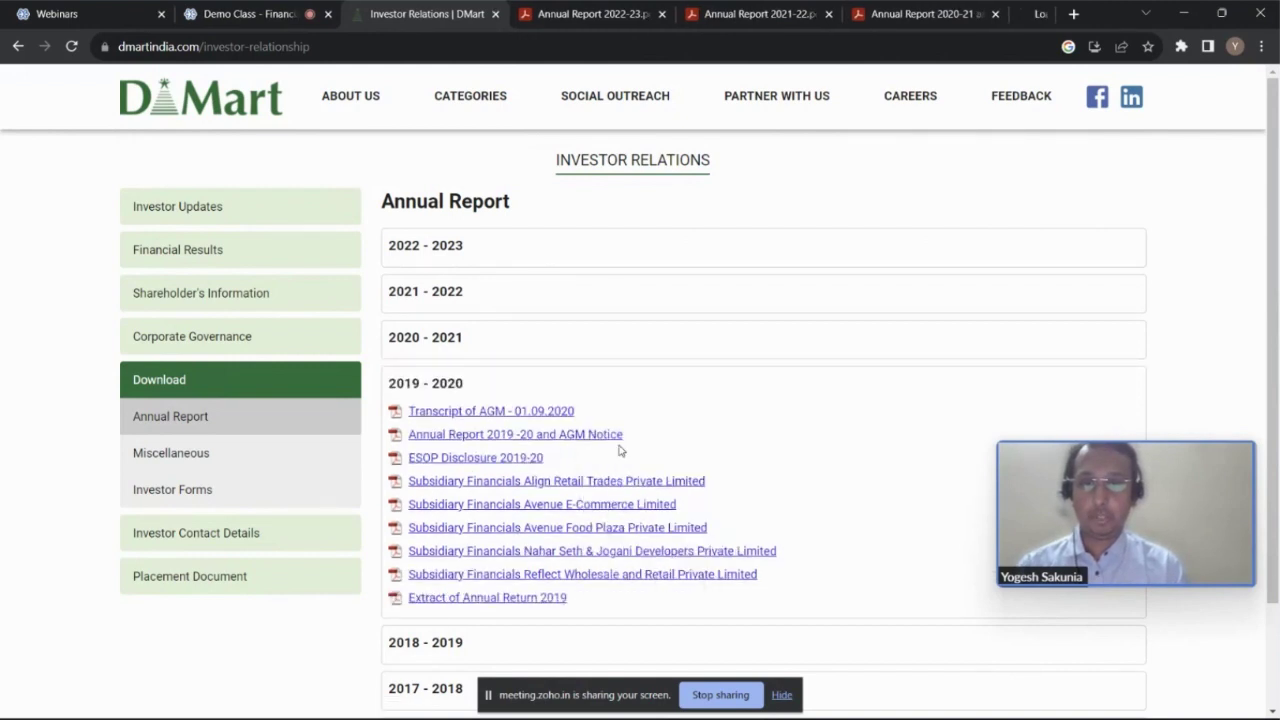
- Expand the 2018 - 2019 section to look at its annual report documents
click(426, 643)
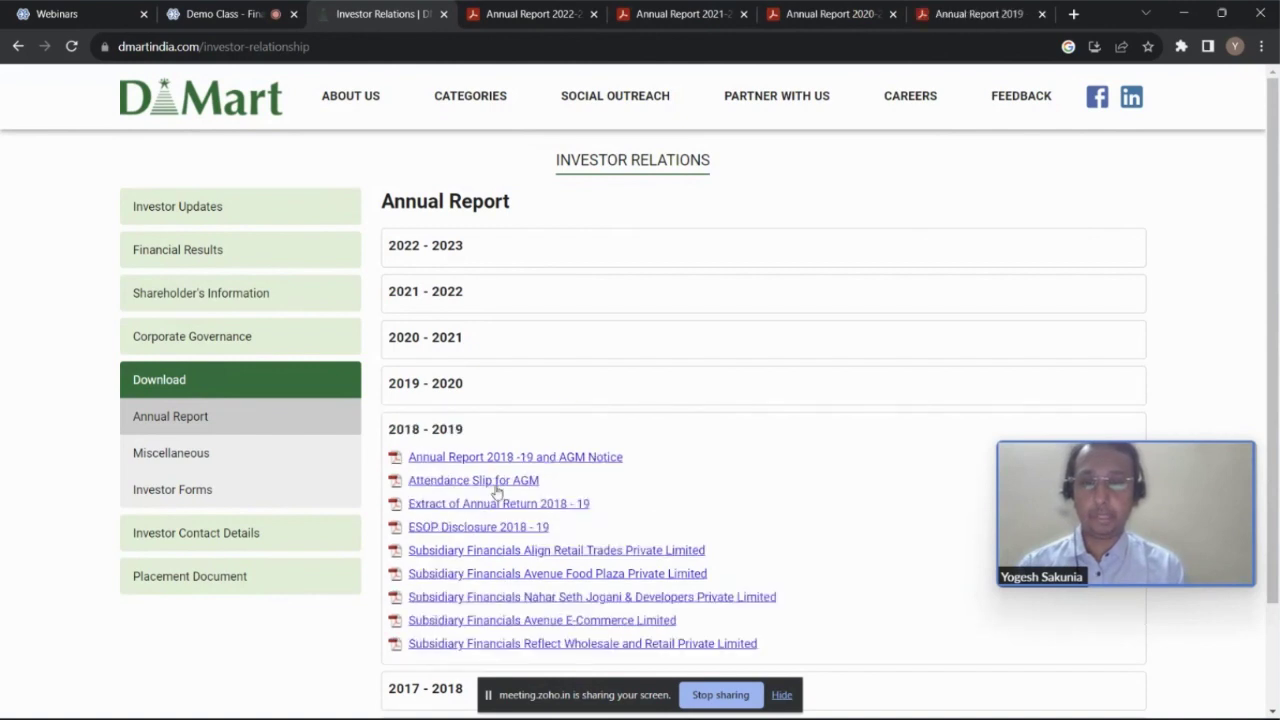
right_click(592, 455)
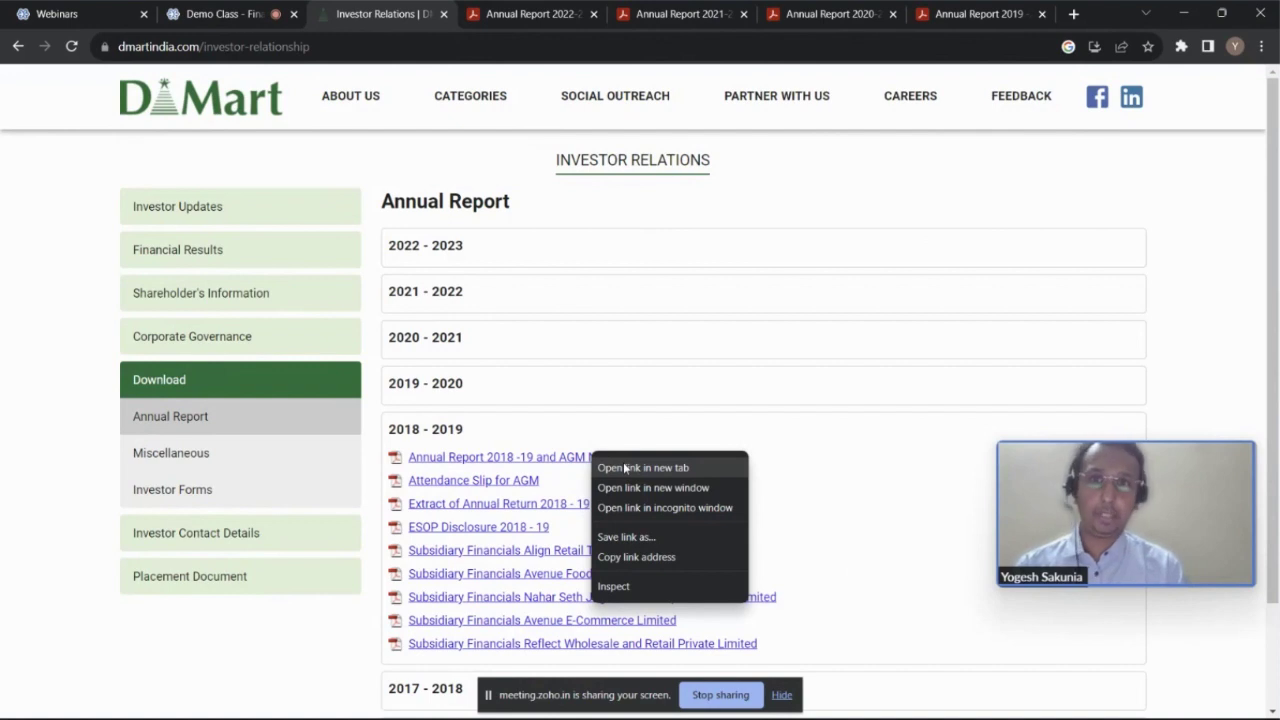
click(808, 436)
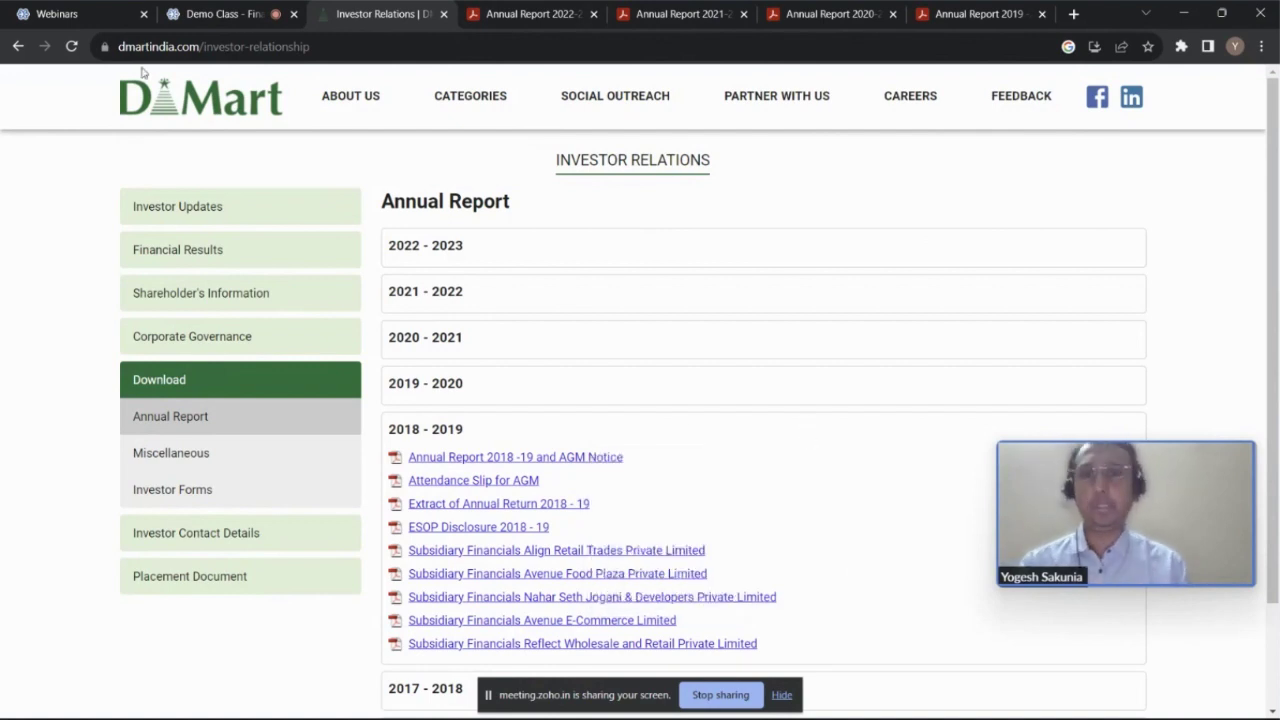
- Start downloading Annual Report 2022-23 and create a Desktop folder named DMART as its save location
click(529, 12)
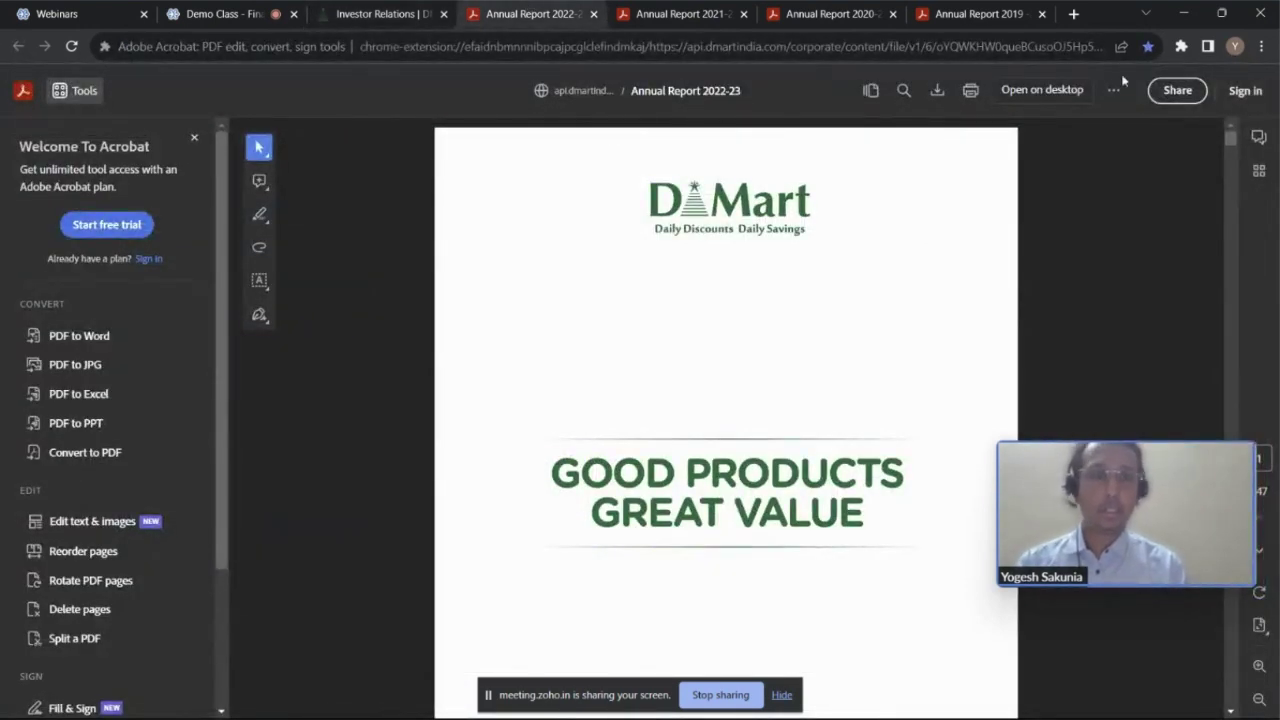
click(937, 92)
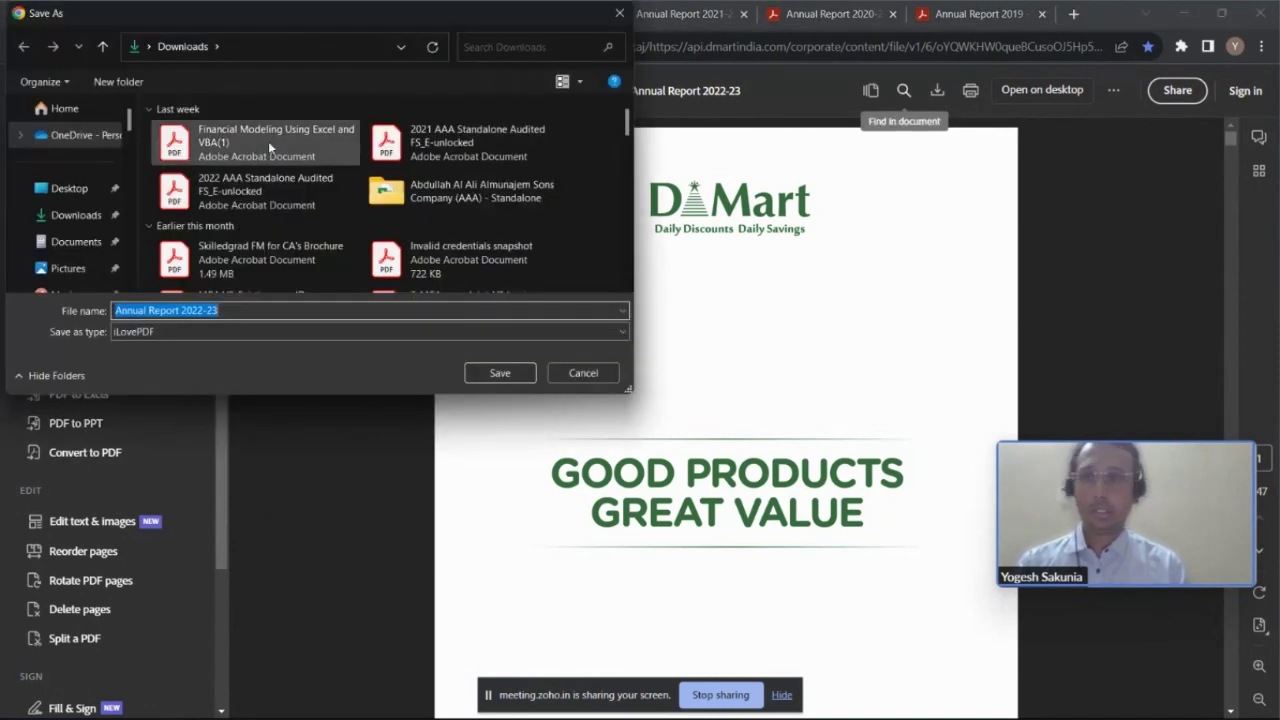
click(60, 189)
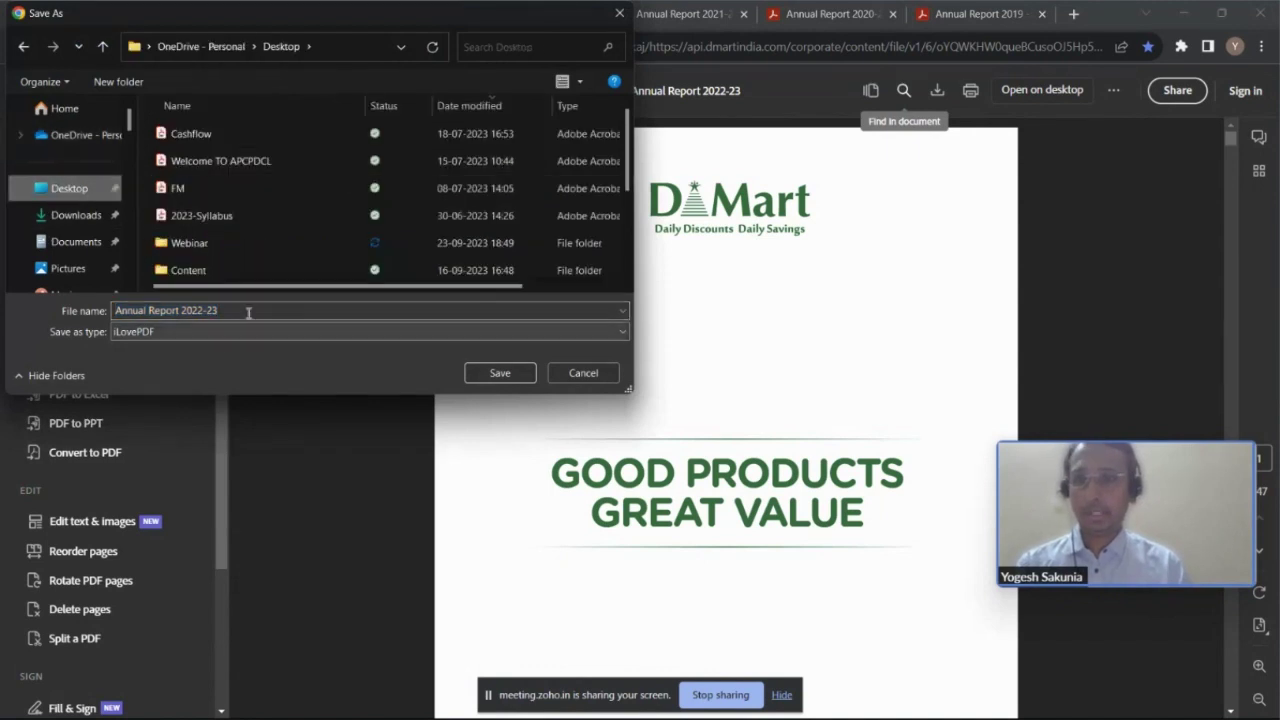
right_click(307, 202)
mouse_move(375, 464)
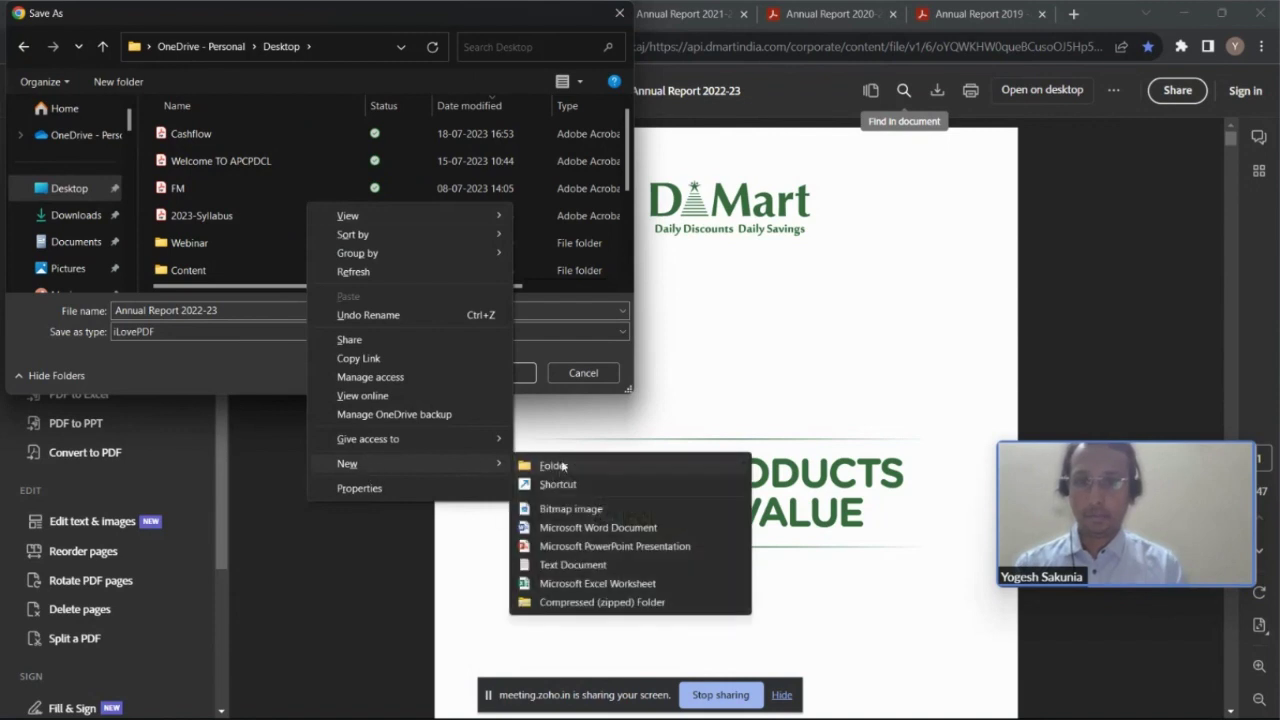
click(563, 466)
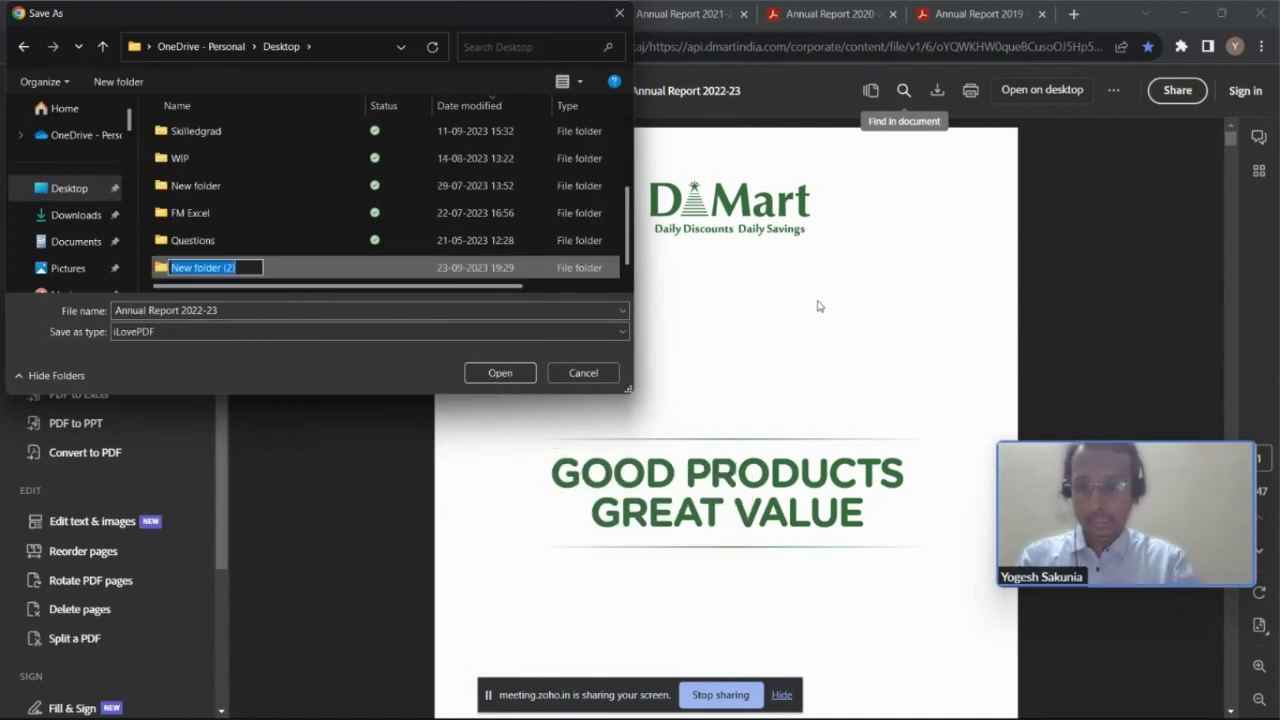
text(DMART)
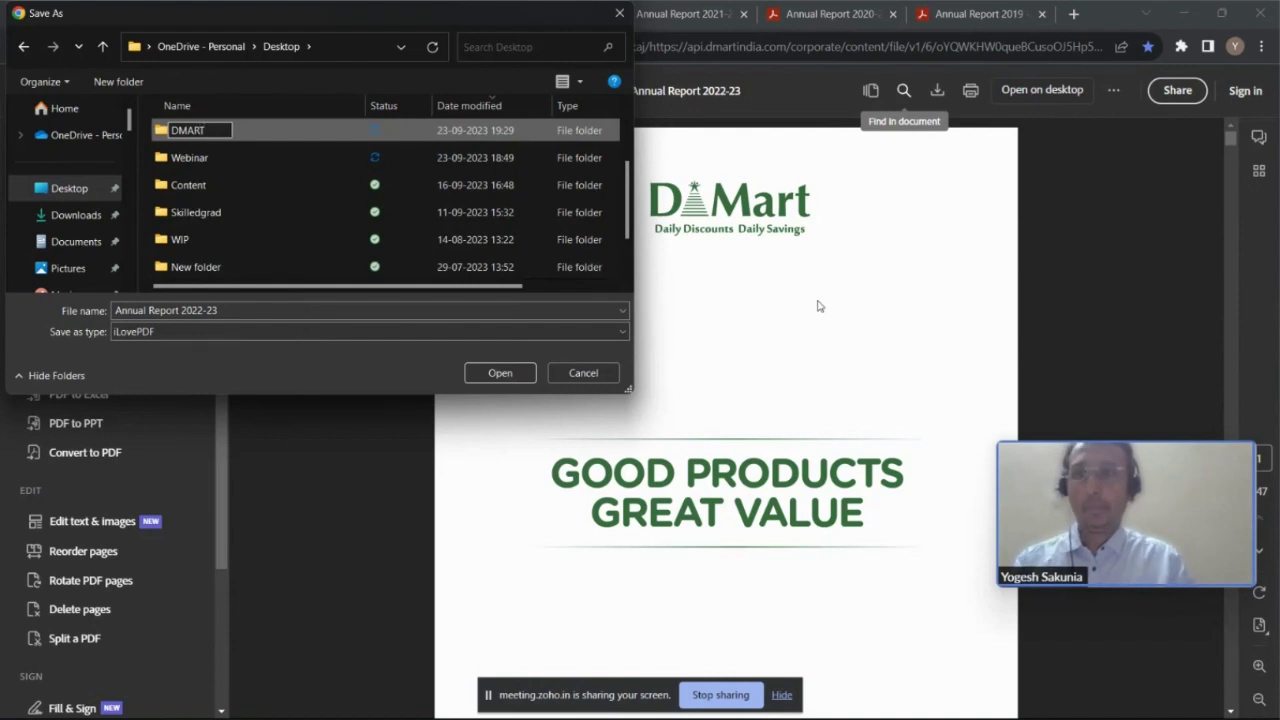
key(Return)
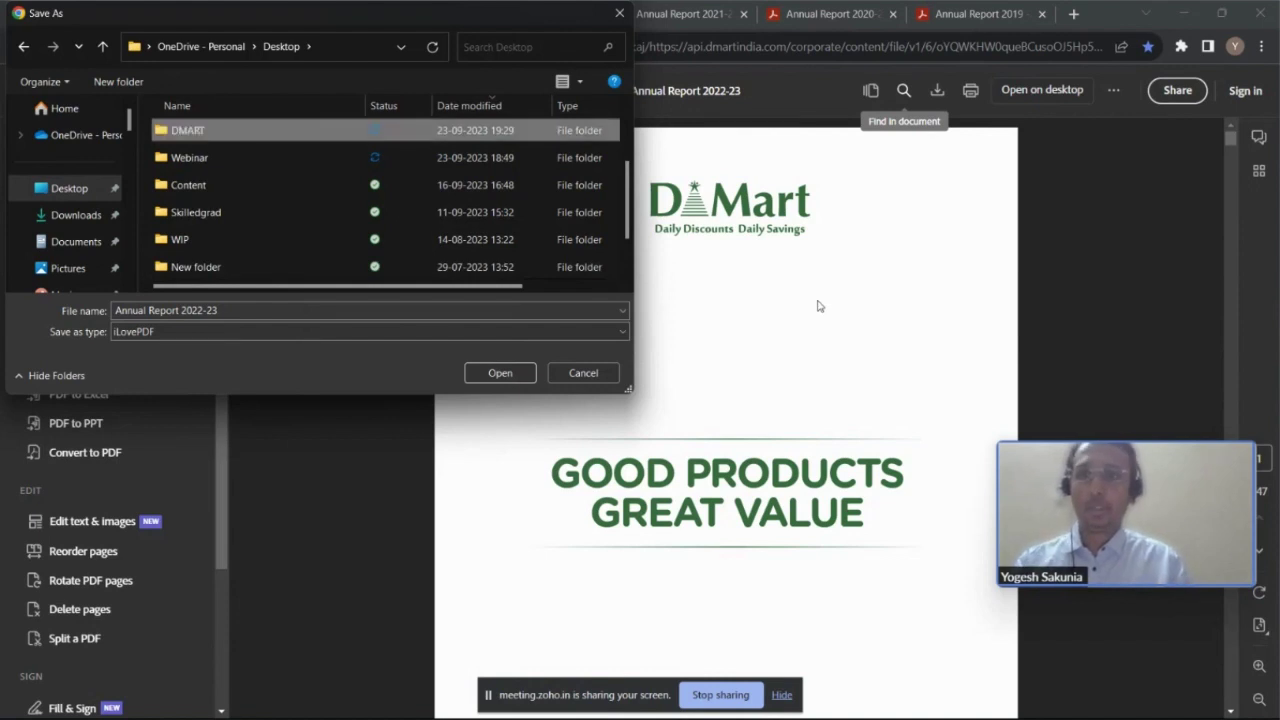
key(Return)
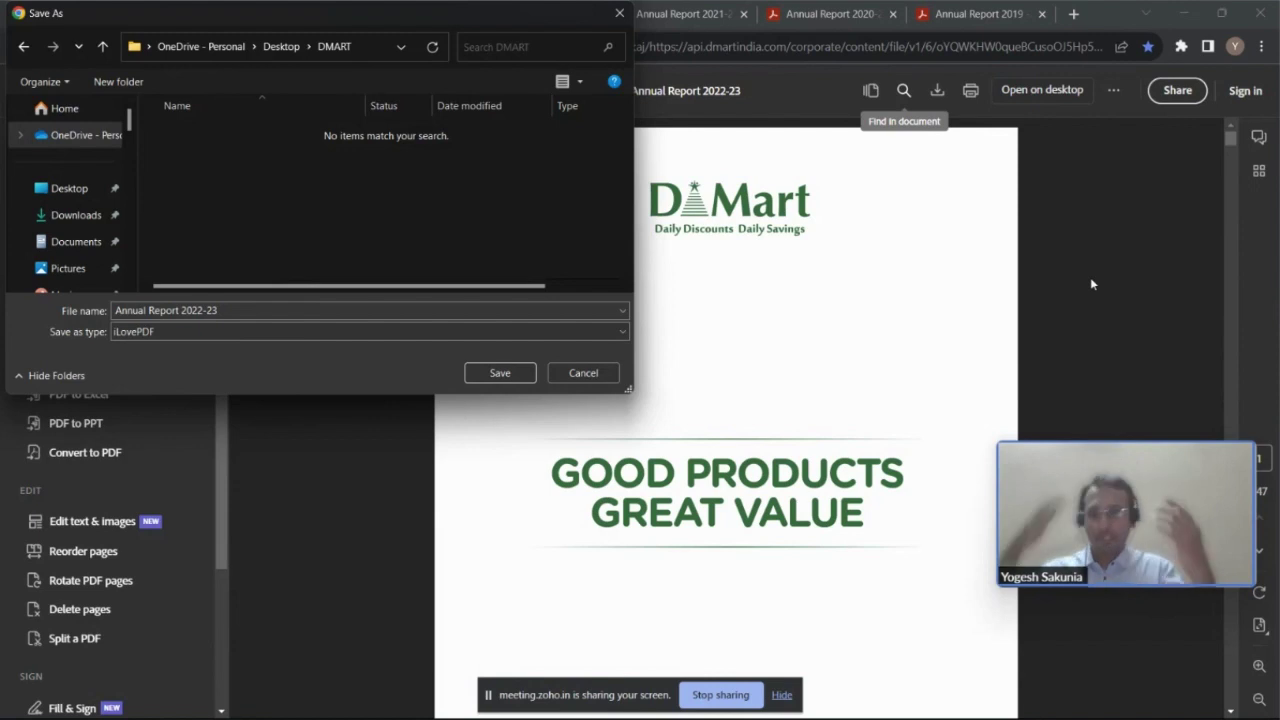
- Save Annual Report 2022-23 in the DMART folder, keeping the iLovePDF file type
click(541, 332)
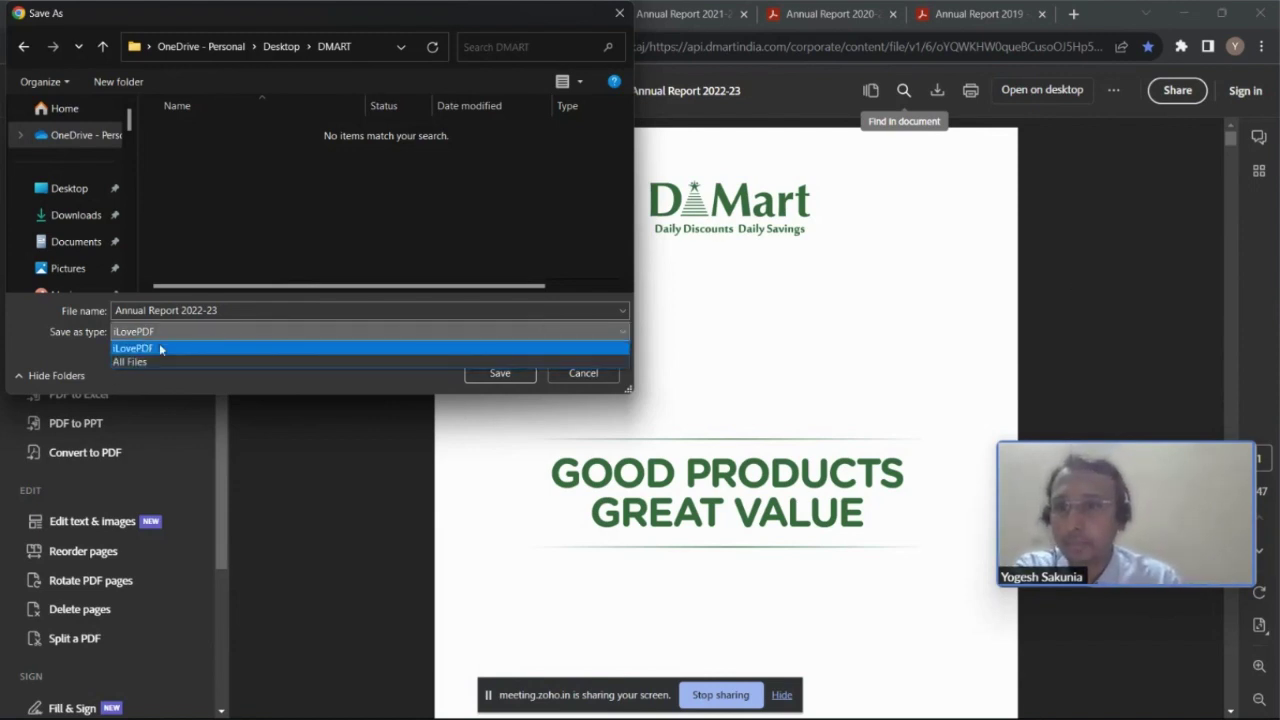
click(280, 334)
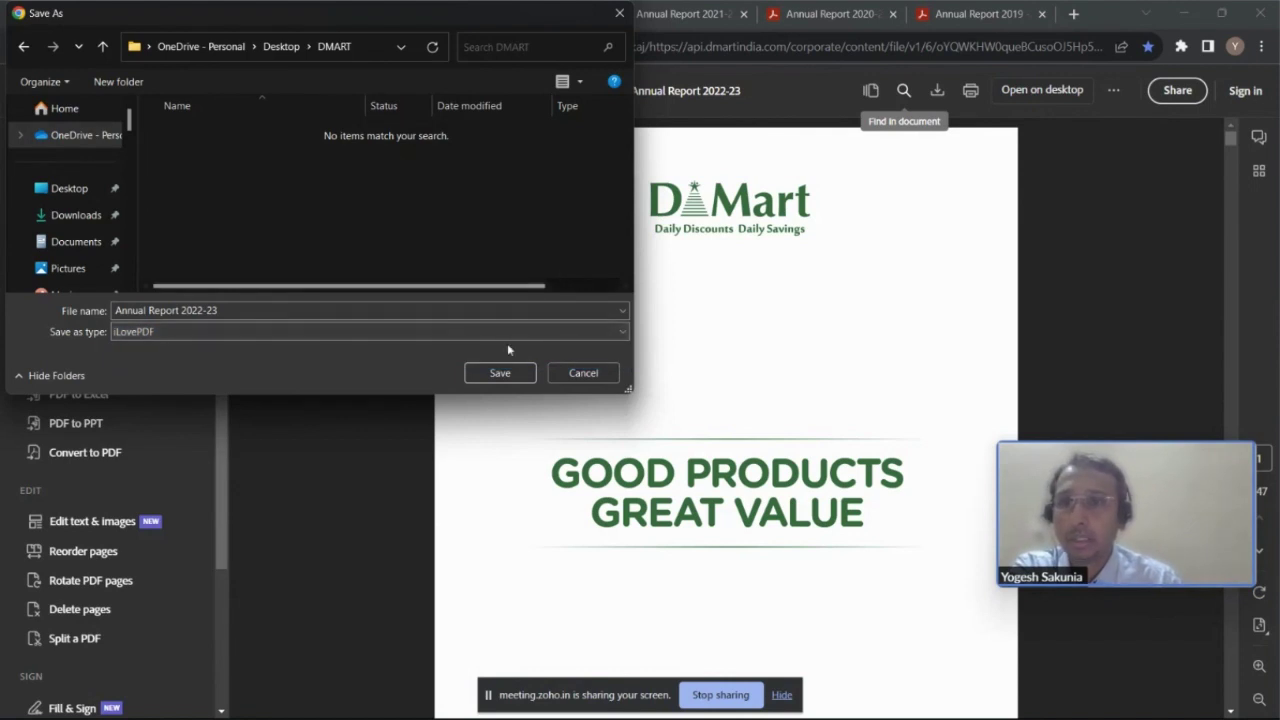
click(500, 372)
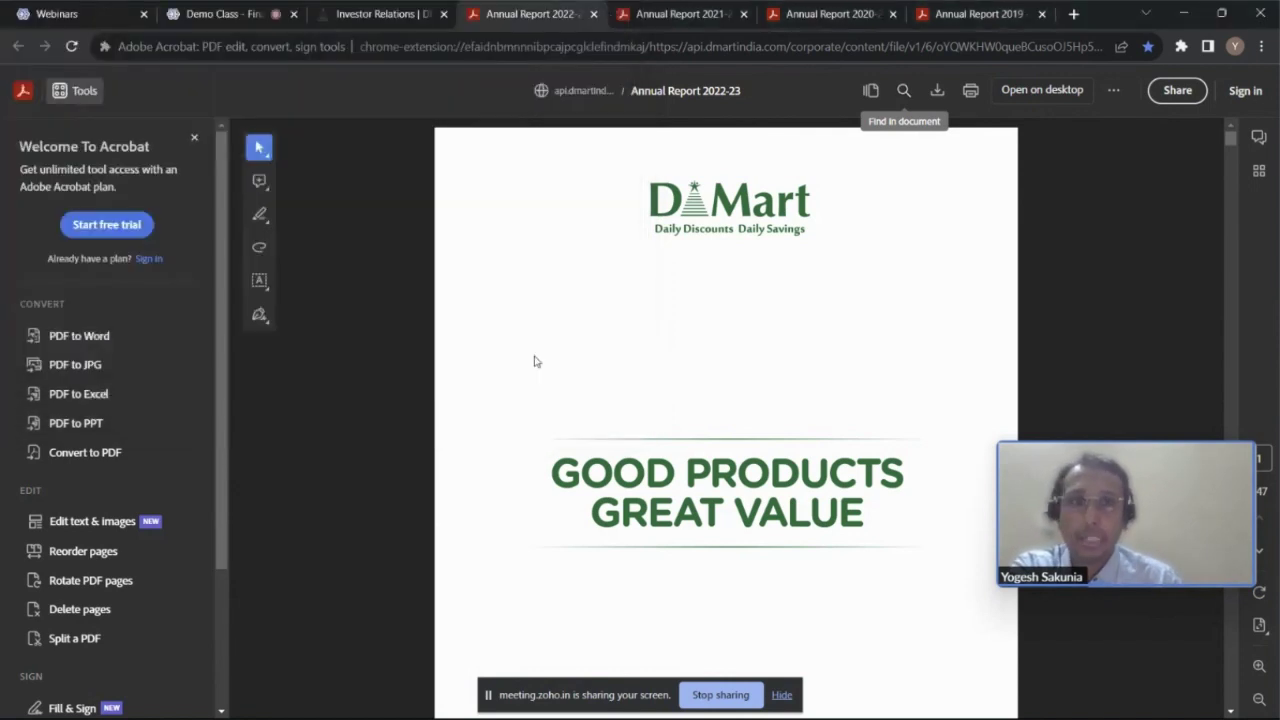
- Download Annual Report 2021-22 from its open tab and save it in the DMART folder on the Desktop
click(680, 20)
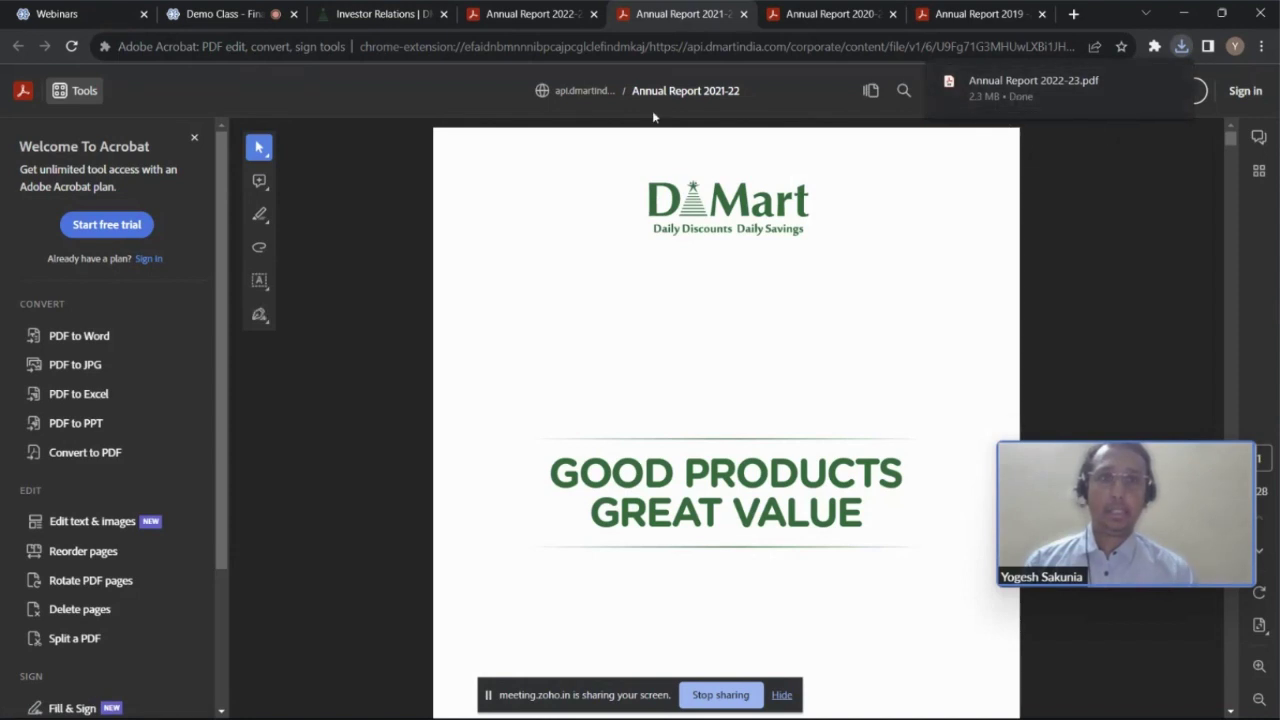
mouse_move(1172, 87)
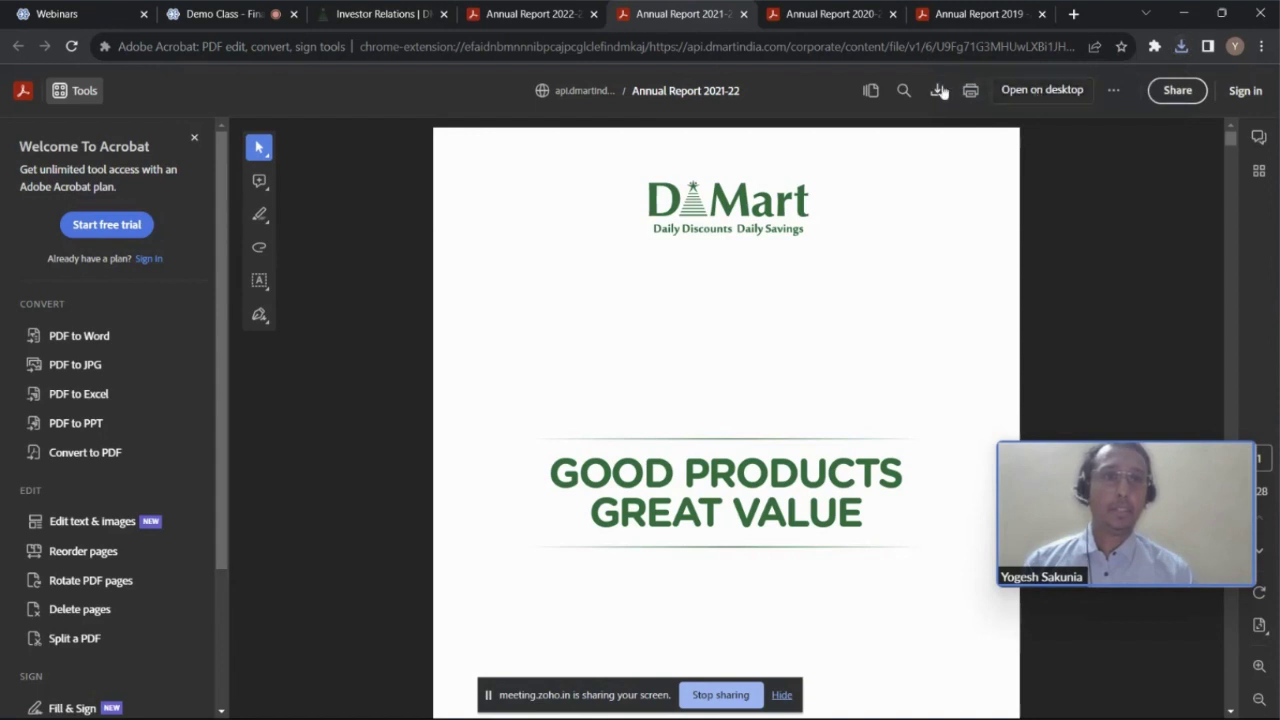
click(940, 91)
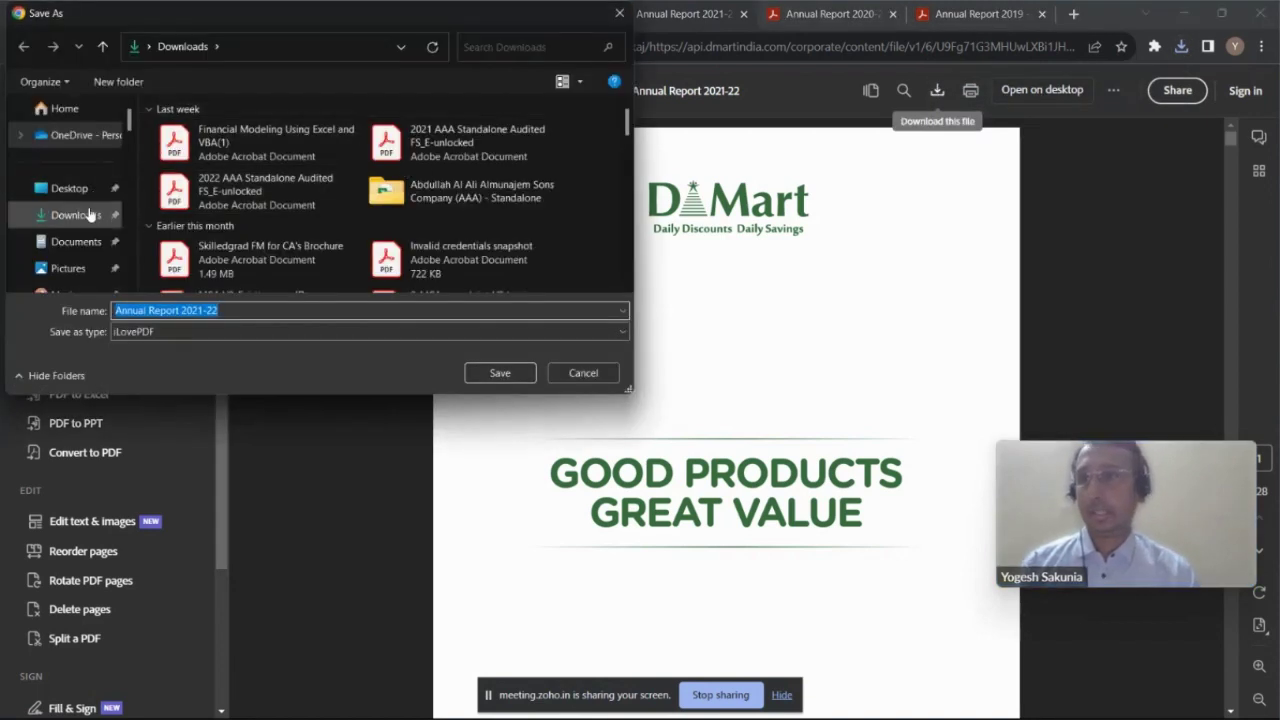
click(70, 188)
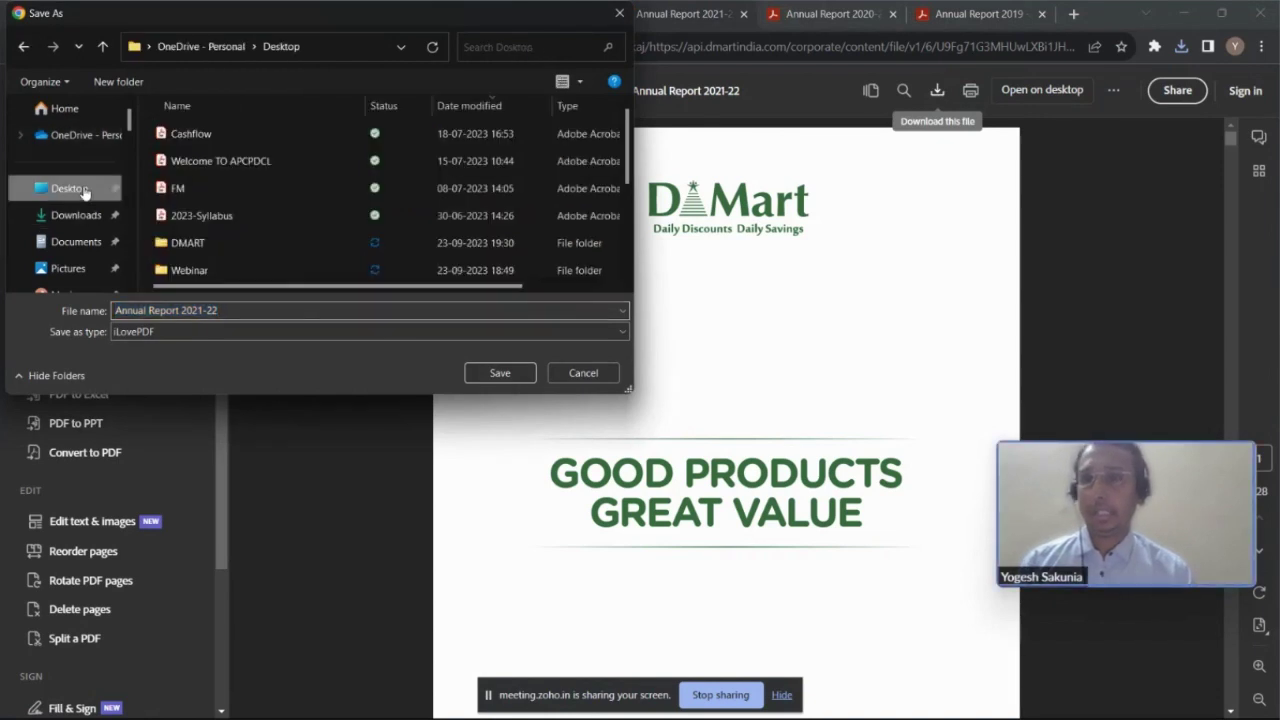
double_click(211, 242)
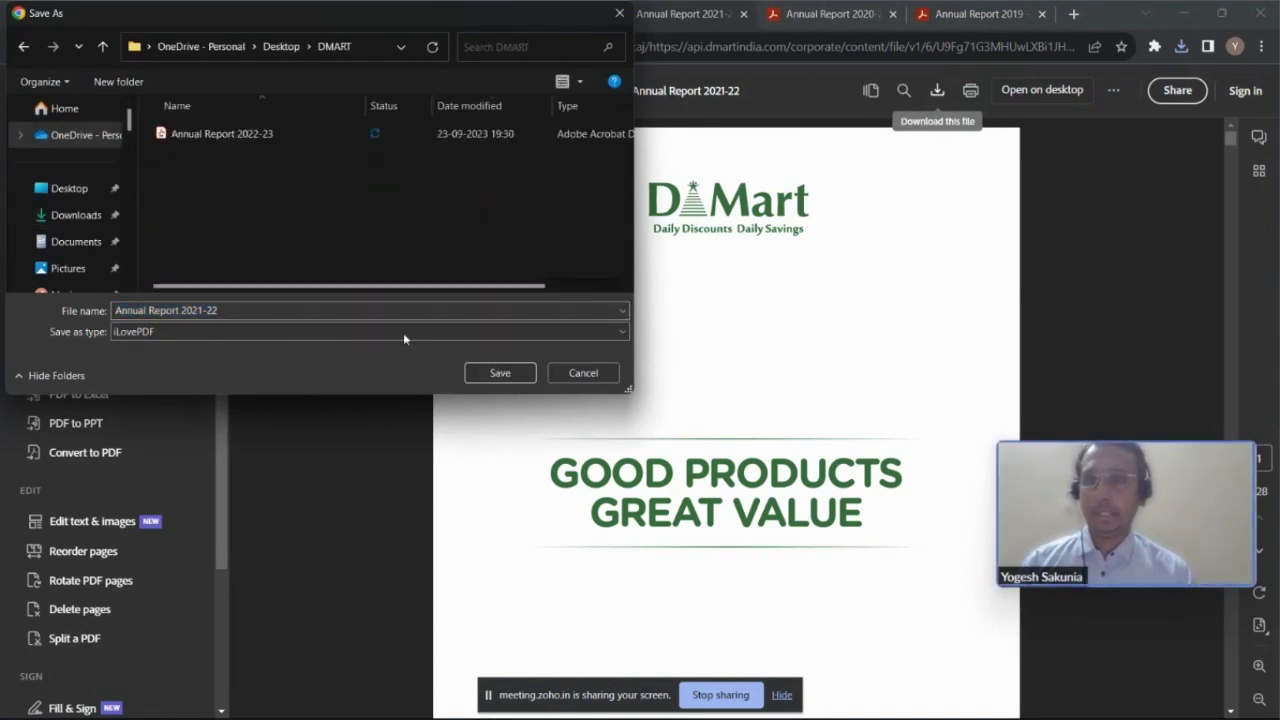
click(499, 373)
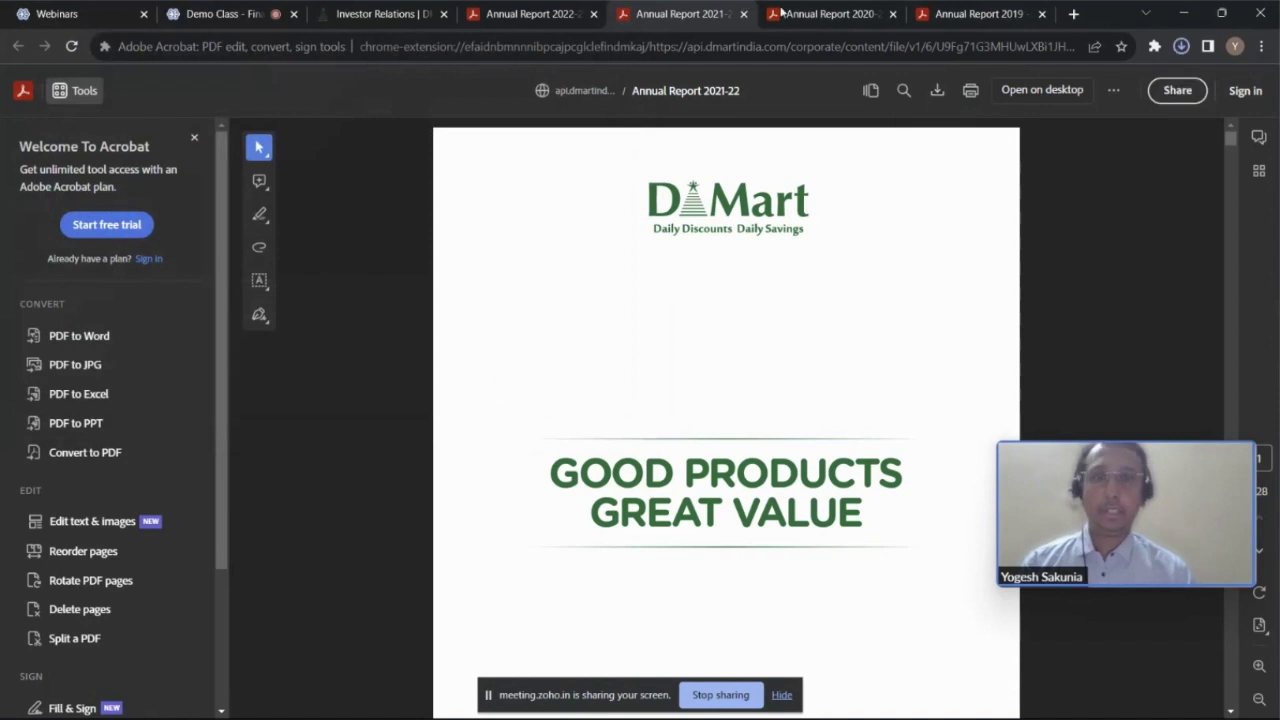
- Download Annual Report 2020-21 and AGM Notice from its tab into the Desktop's DMART folder
click(822, 14)
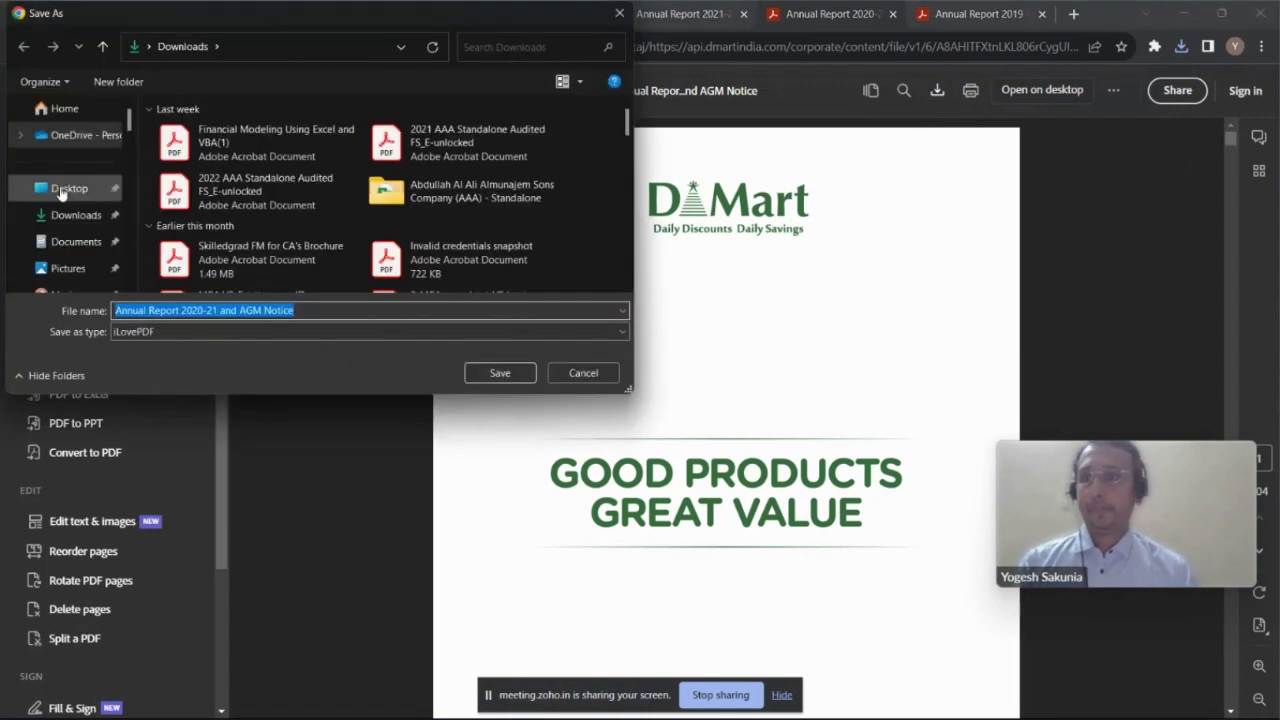
click(61, 198)
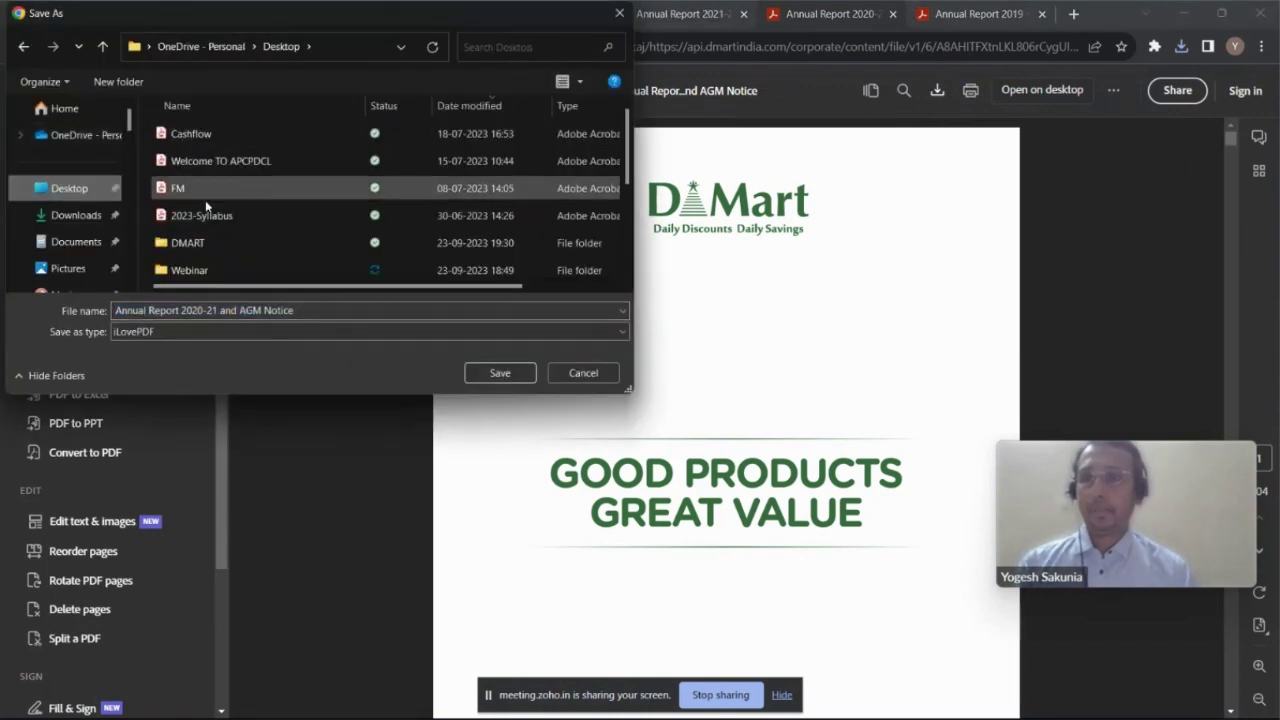
click(197, 246)
double_click(197, 246)
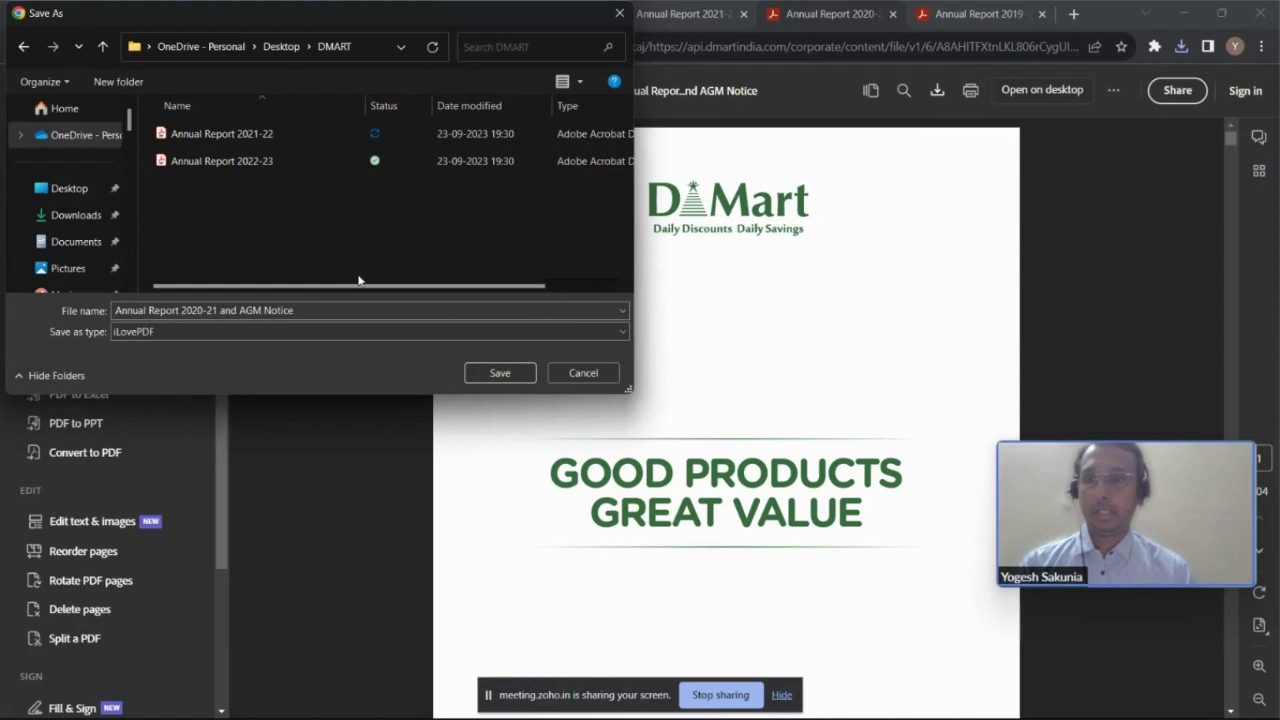
click(489, 372)
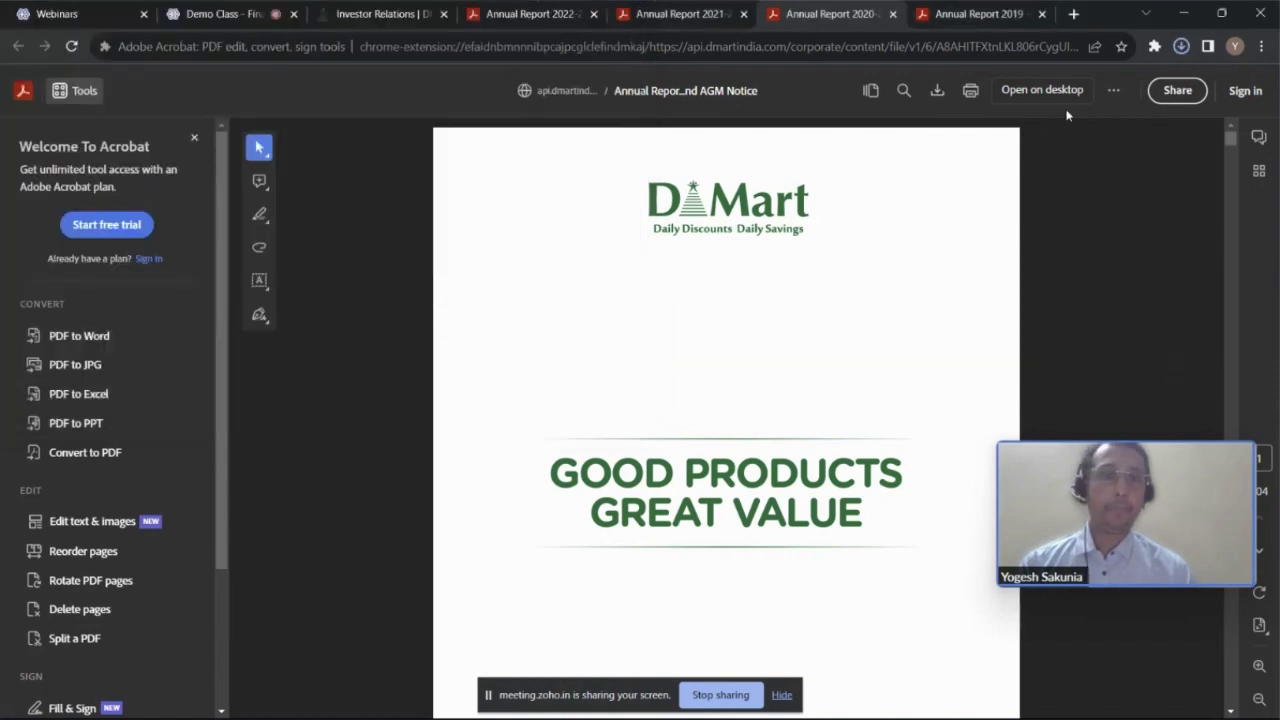
- Download Annual Report 2019 -20 and AGM Notice from its tab into the Desktop's DMART folder
click(940, 20)
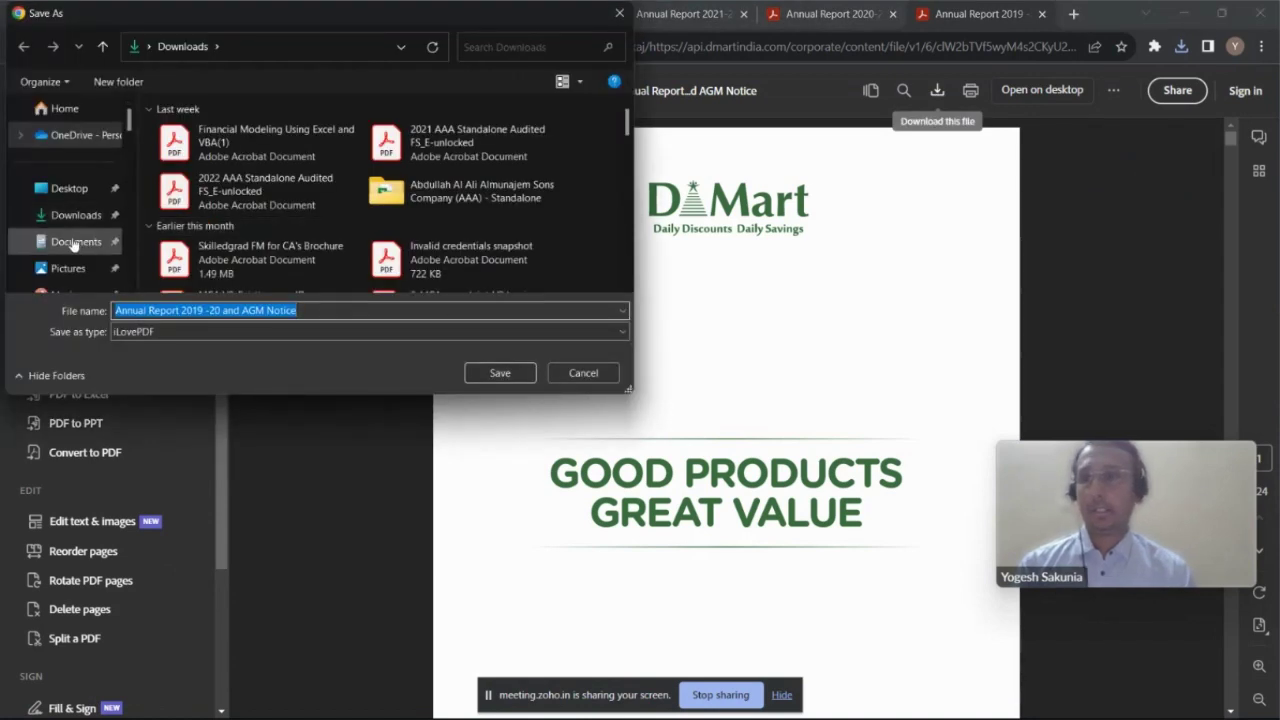
click(68, 188)
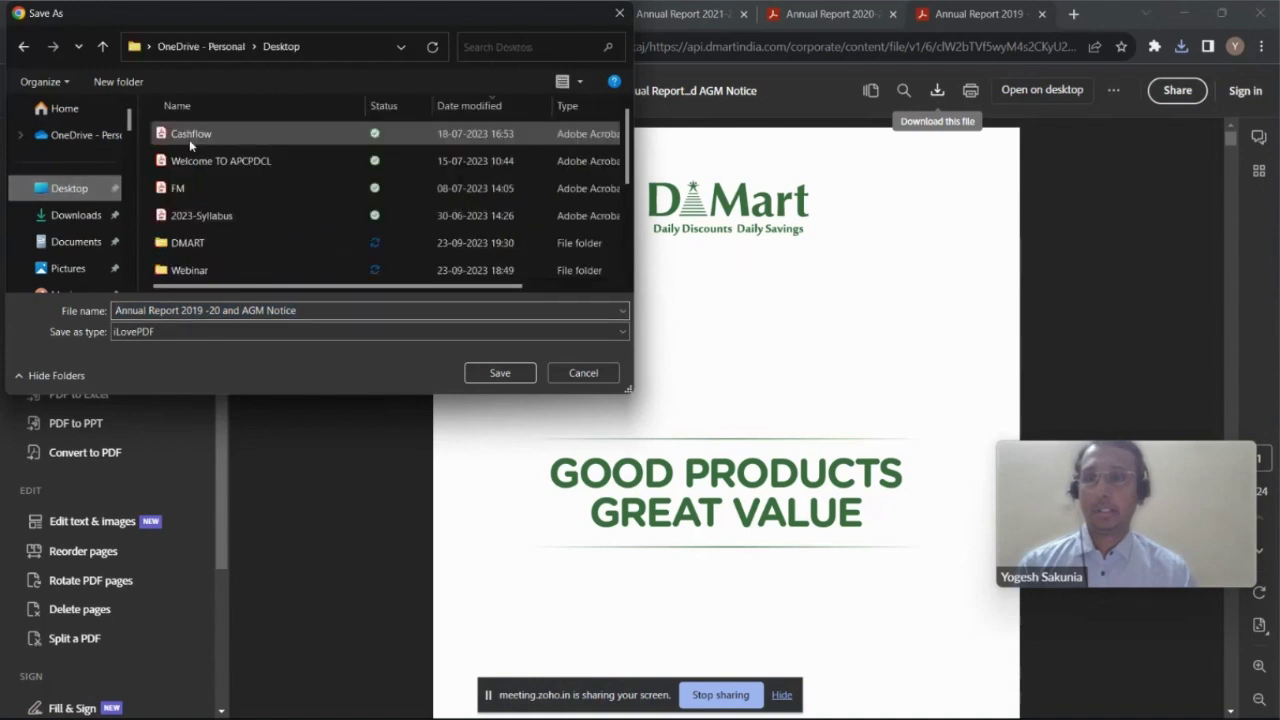
double_click(214, 243)
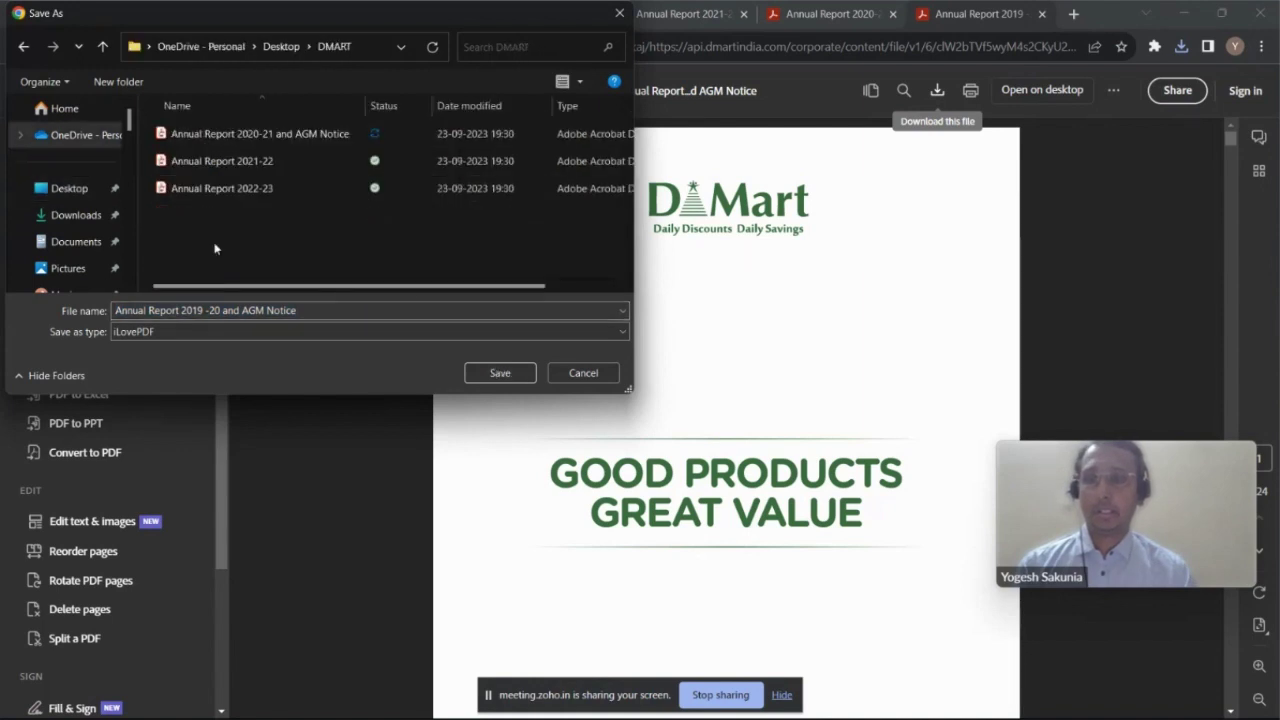
click(512, 377)
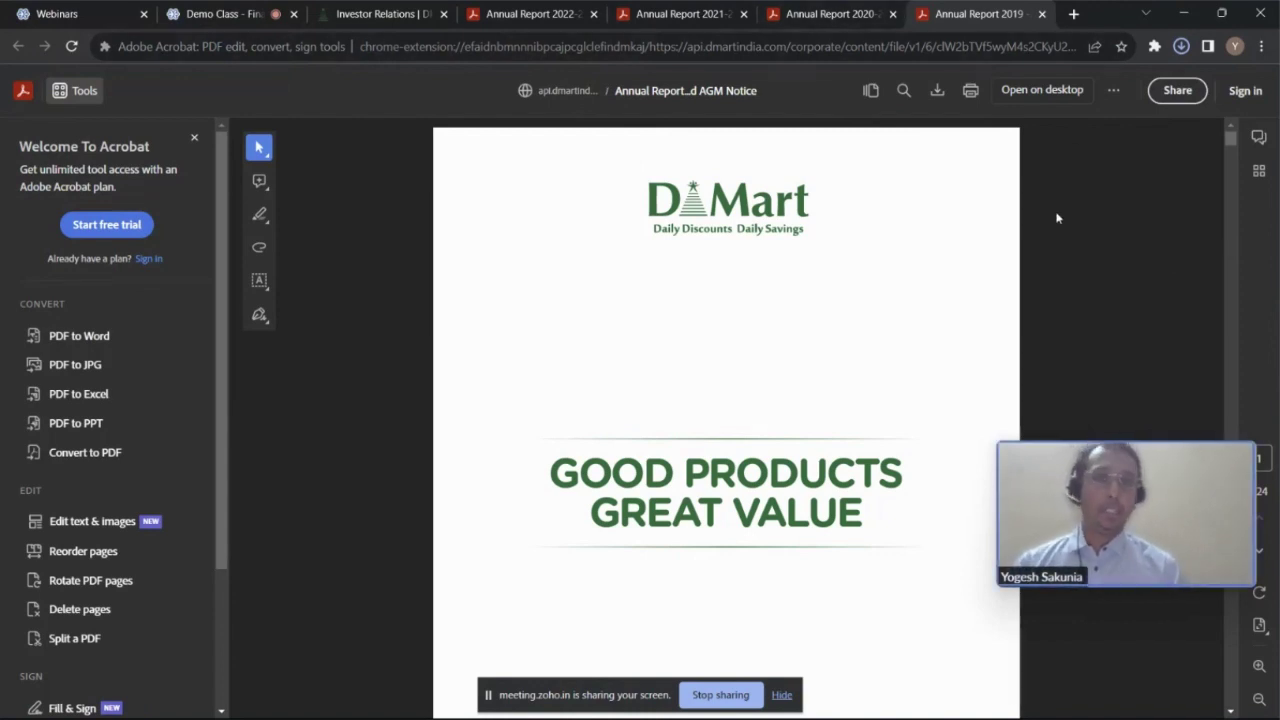
- Switch to File Explorer, open the Desktop's DMART folder and widen its Name column to show the full file names
click(492, 12)
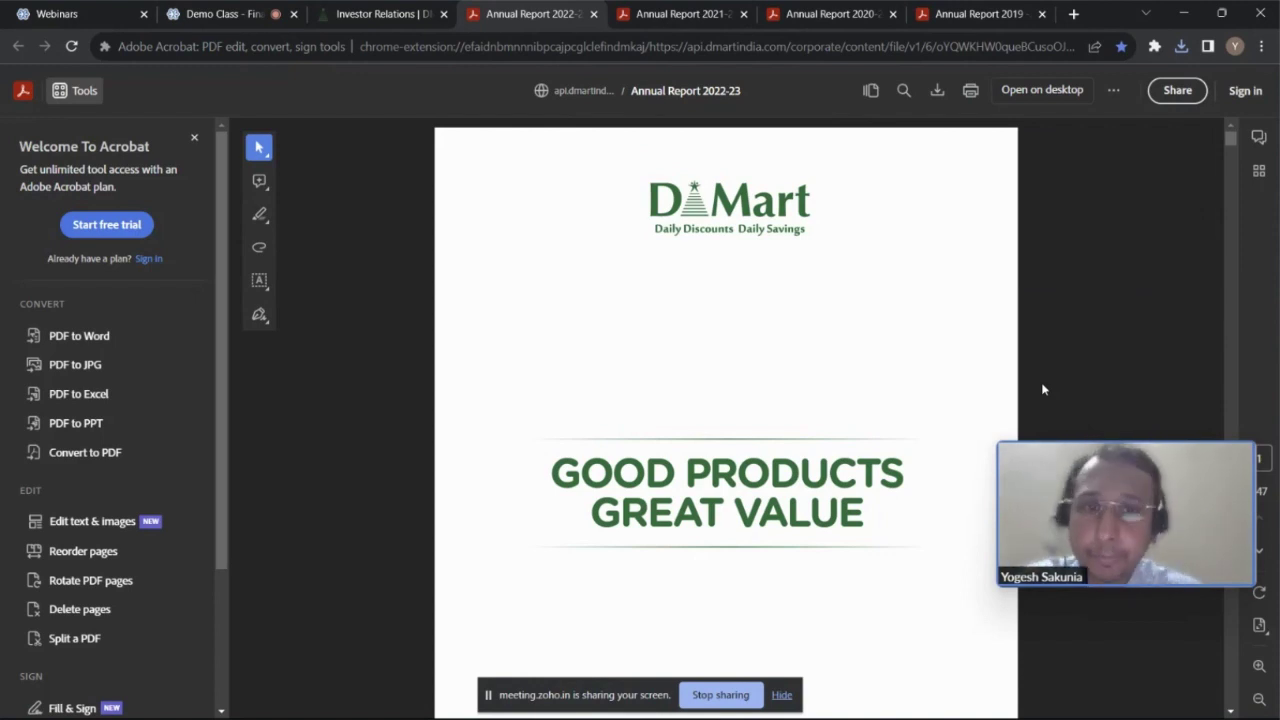
key(alt+Tab)
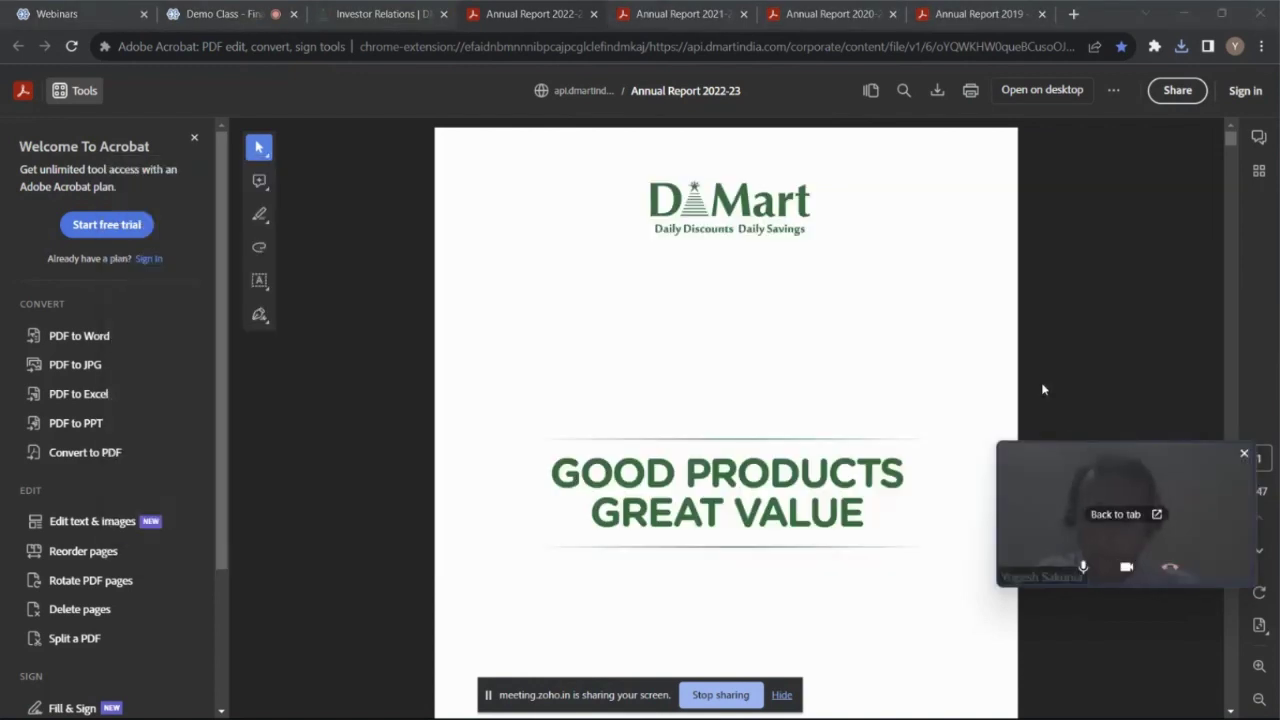
key(alt+Tab)
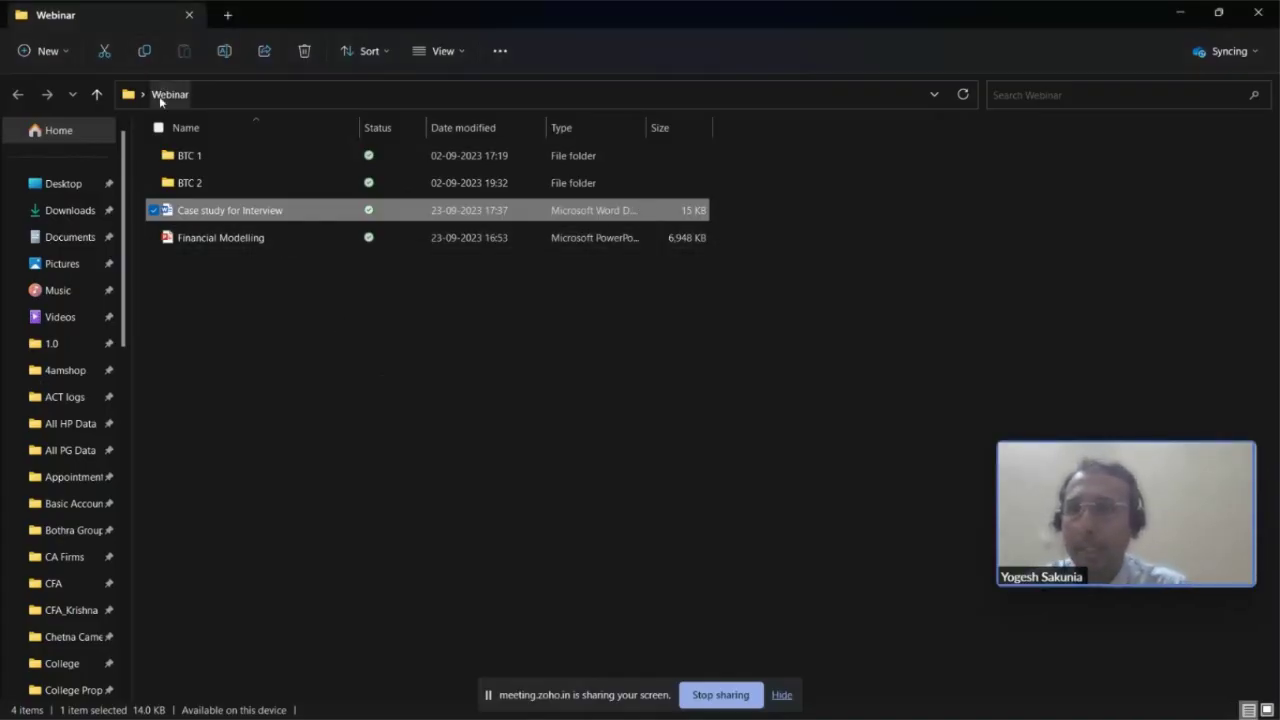
click(97, 94)
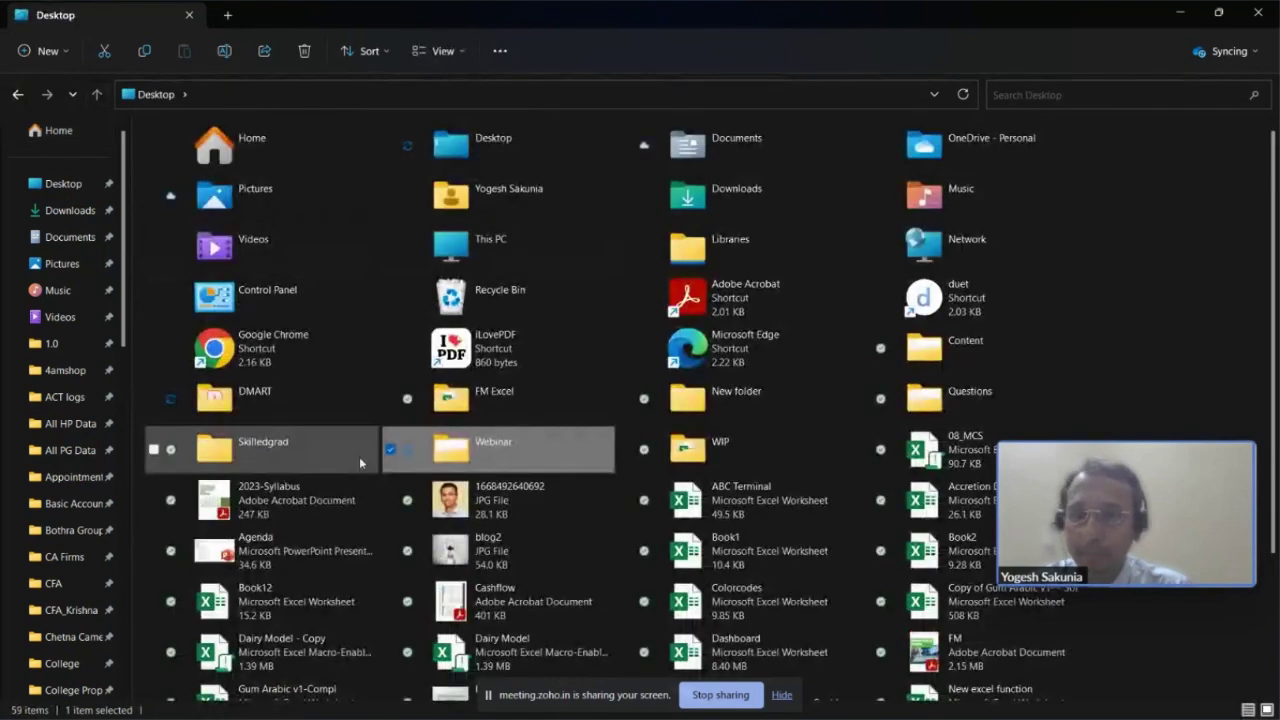
double_click(252, 396)
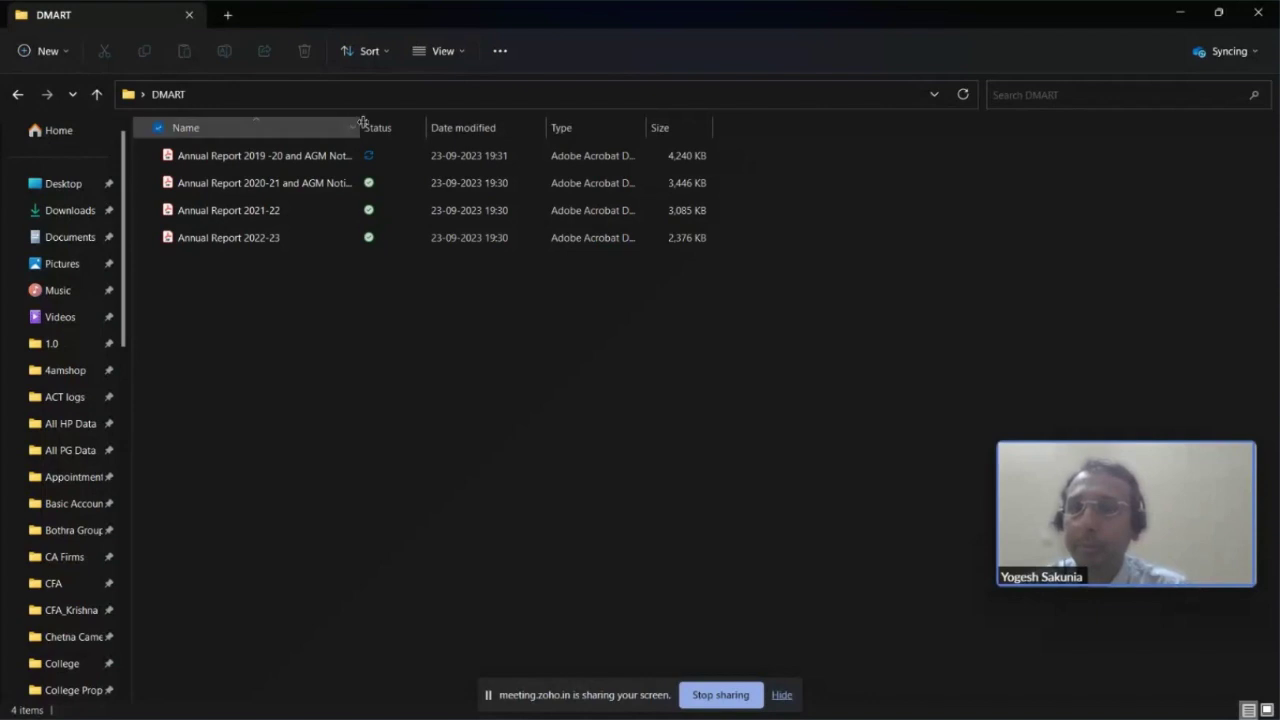
drag(361, 126, 467, 120)
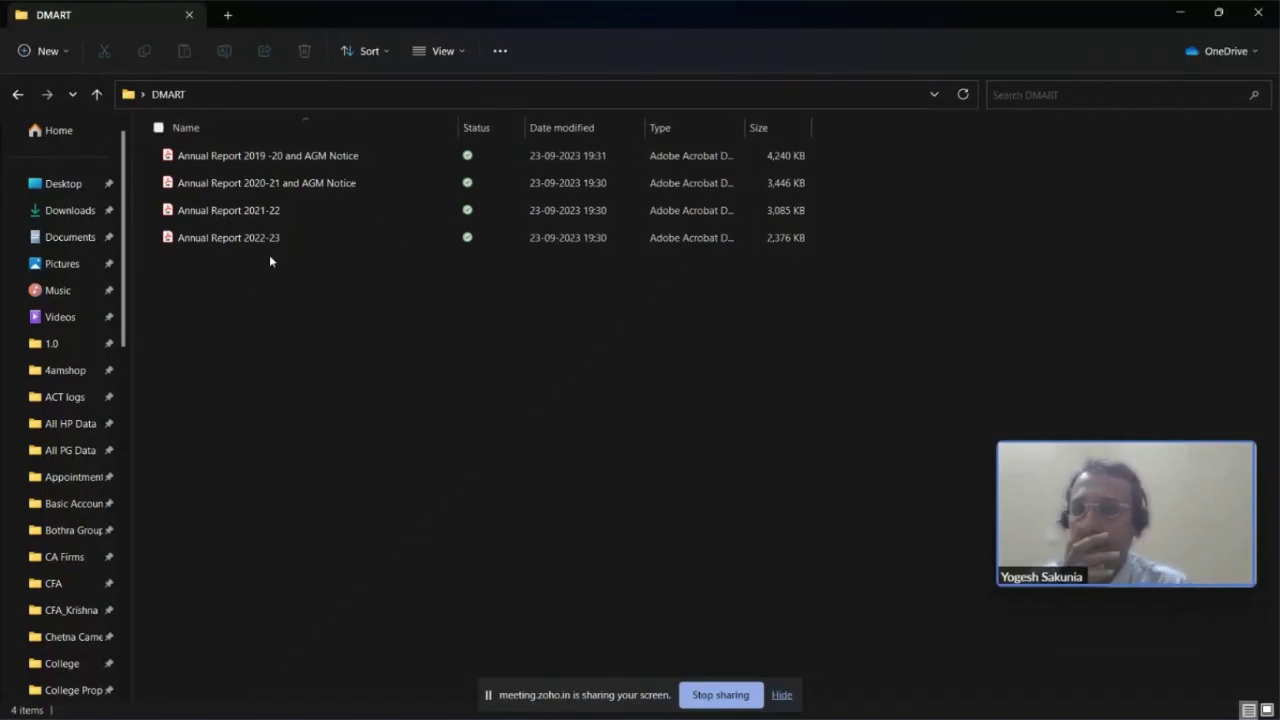
- Open the saved Annual Report 2022-23 in Adobe Acrobat Reader and check its Contents page for the Consolidated Accounts page numbers
click(285, 239)
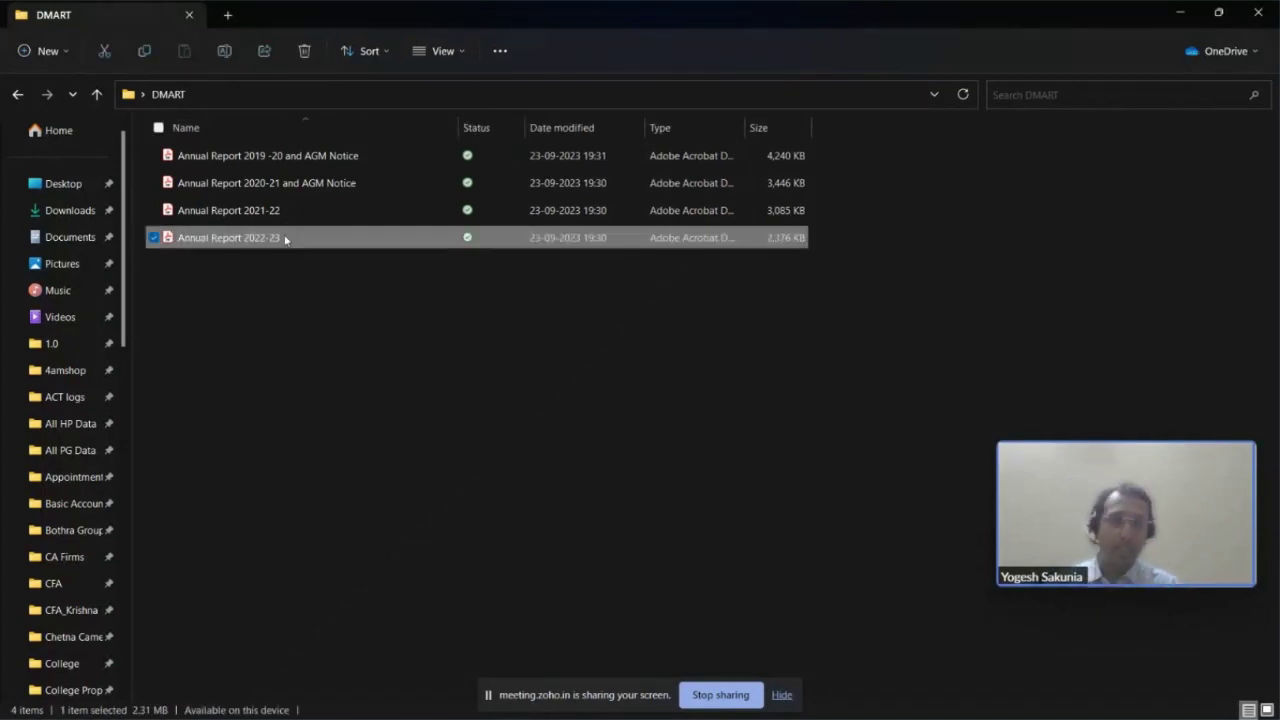
double_click(285, 239)
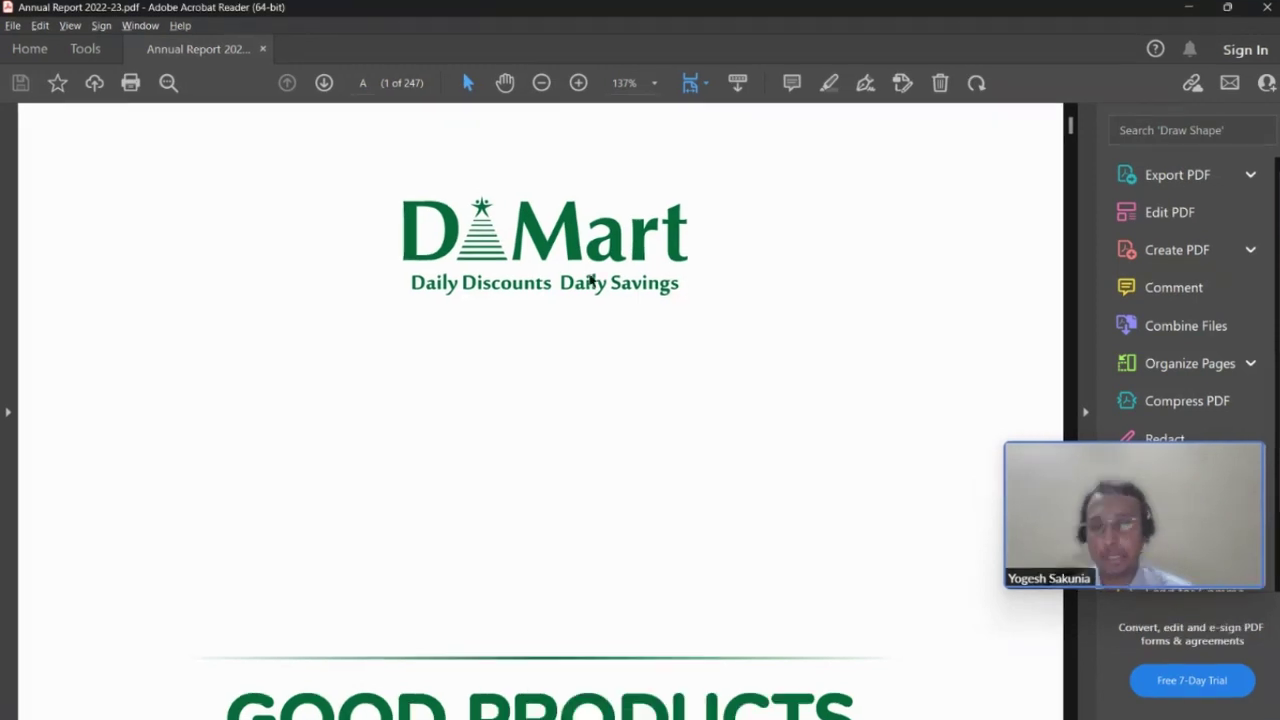
key(ctrl+f)
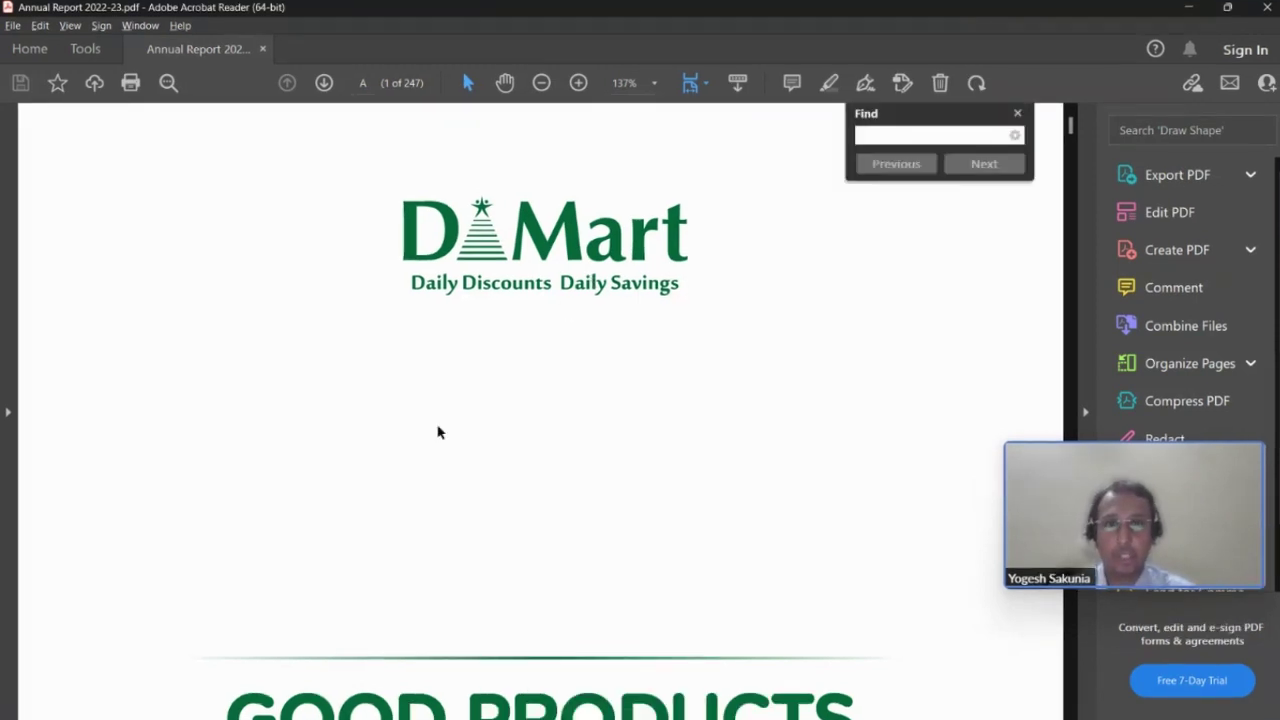
text(CON)
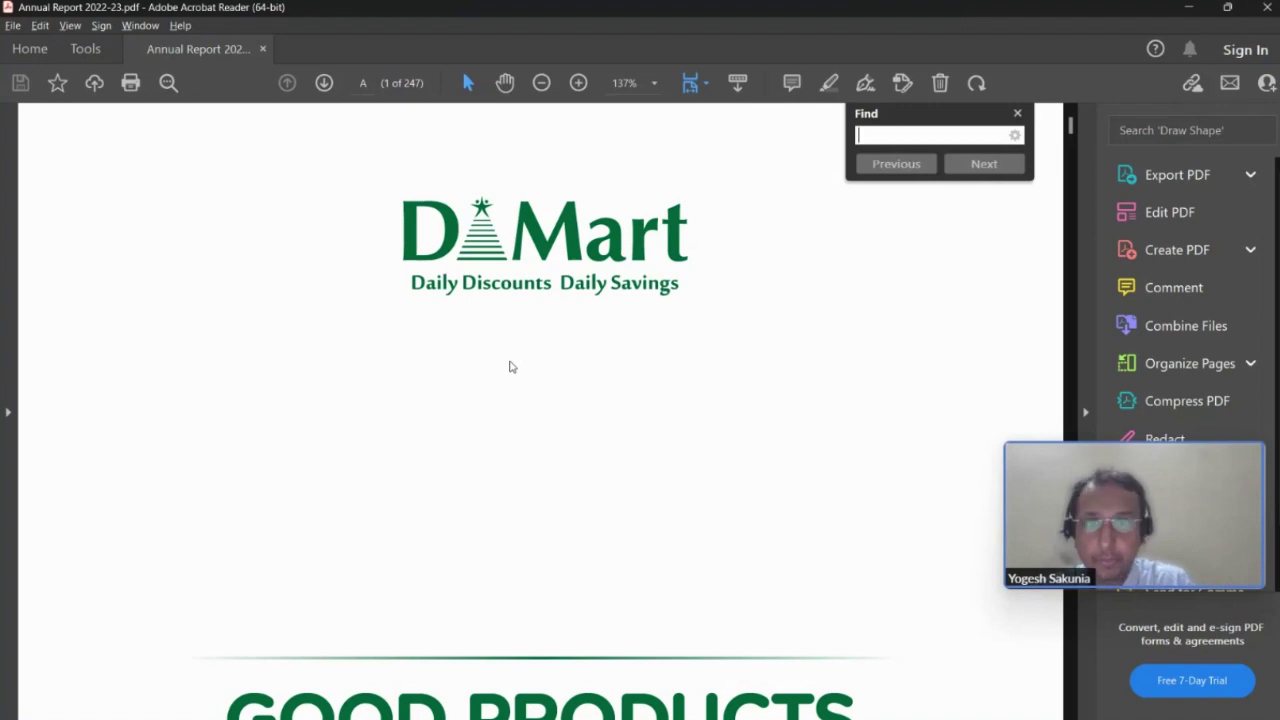
scroll(272, 418, down, 15)
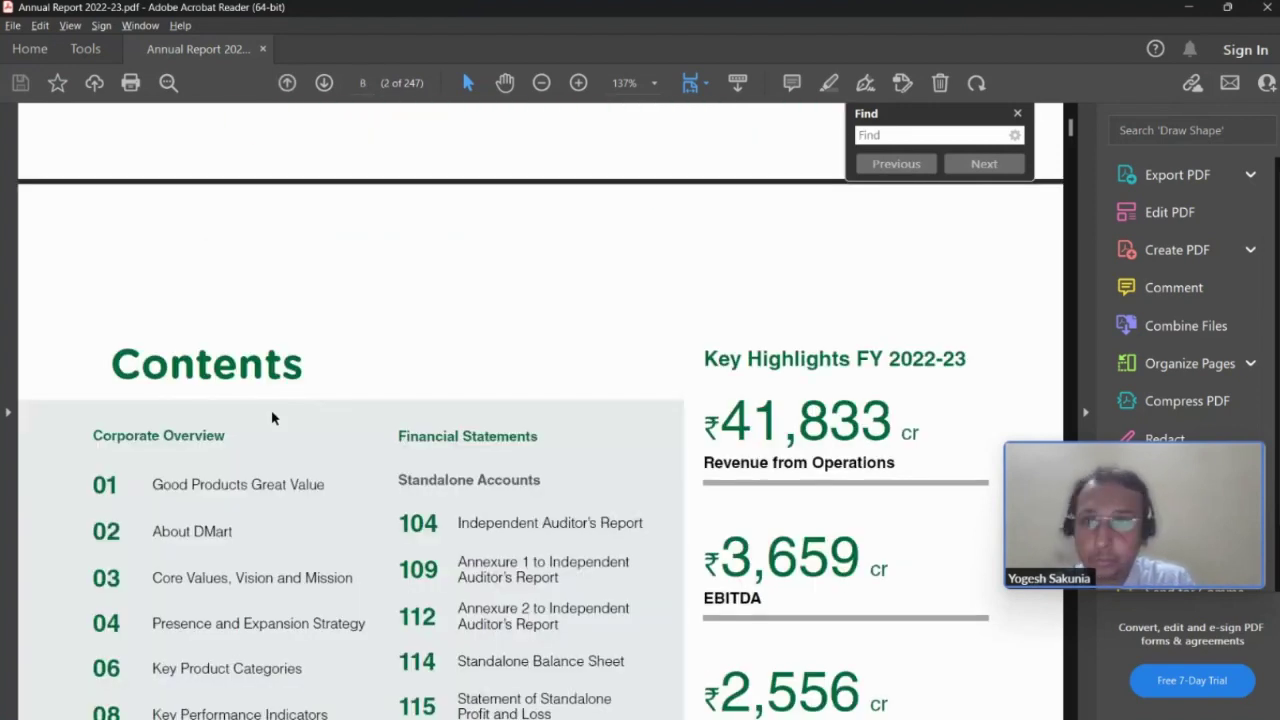
scroll(272, 418, down, 5)
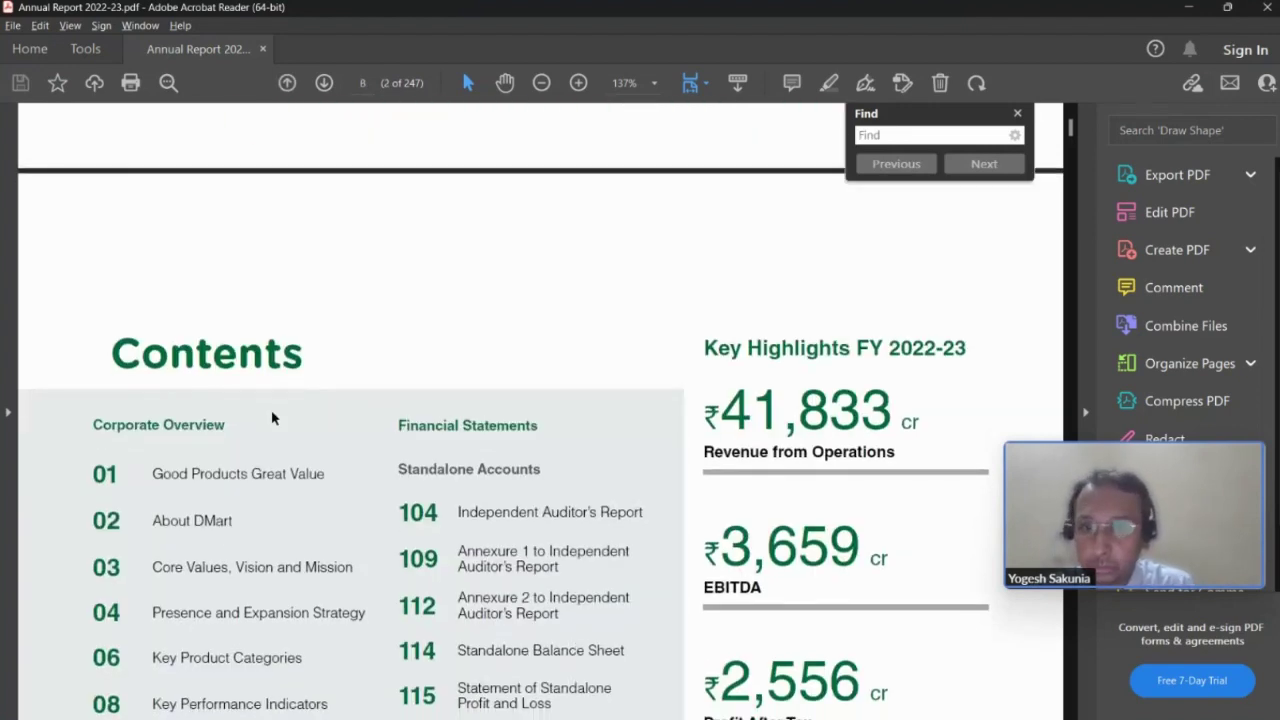
scroll(271, 410, down, 2)
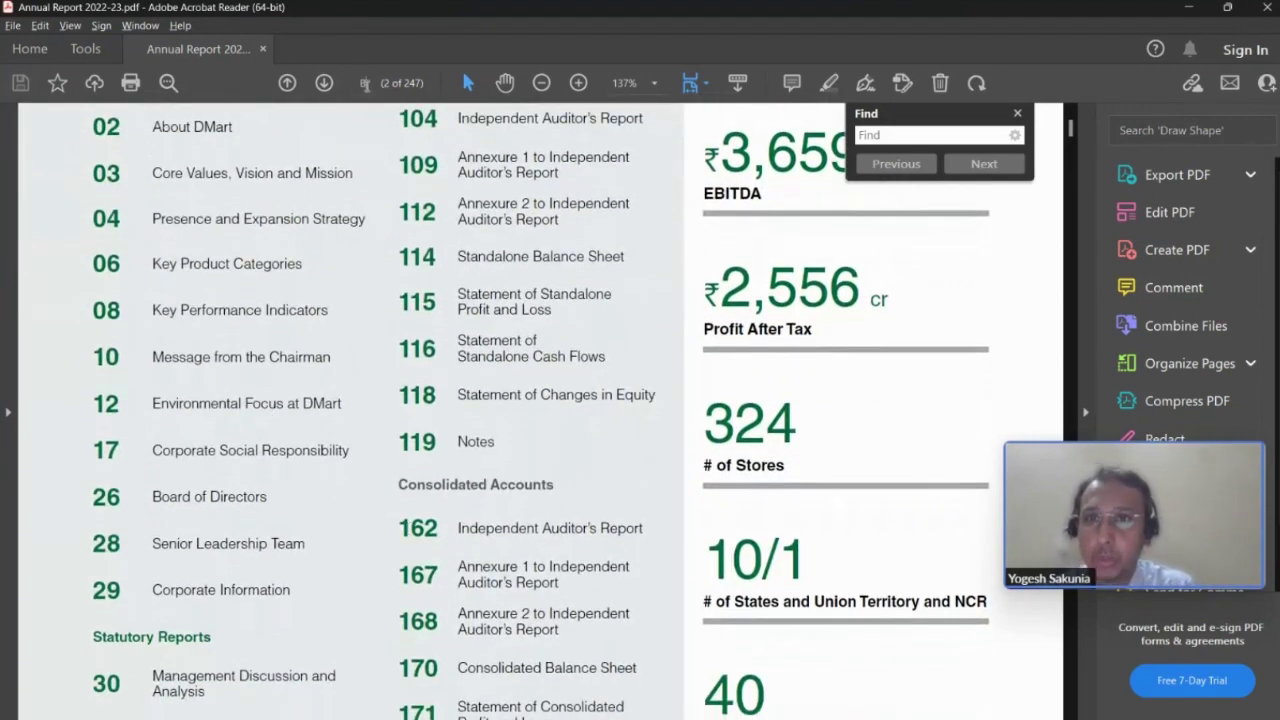
- Go to page 162 of the report and read on to the Consolidated Balance Sheet on page 170
text(162)
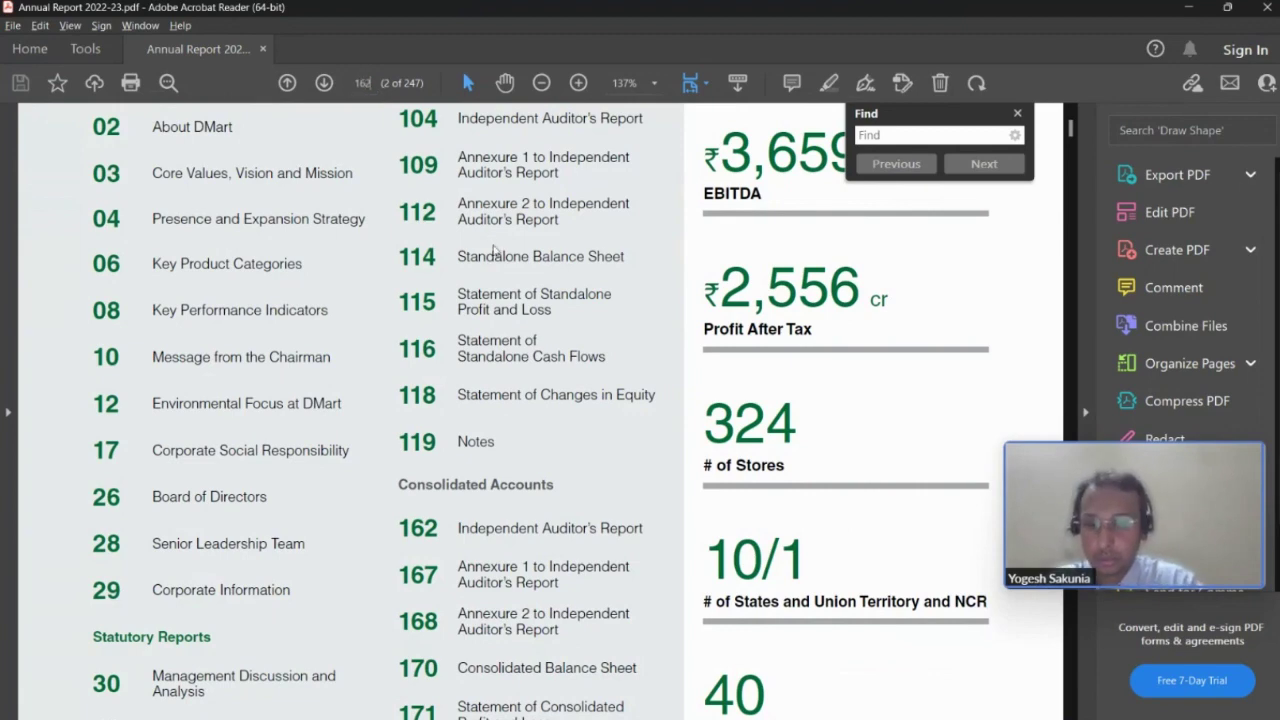
key(Return)
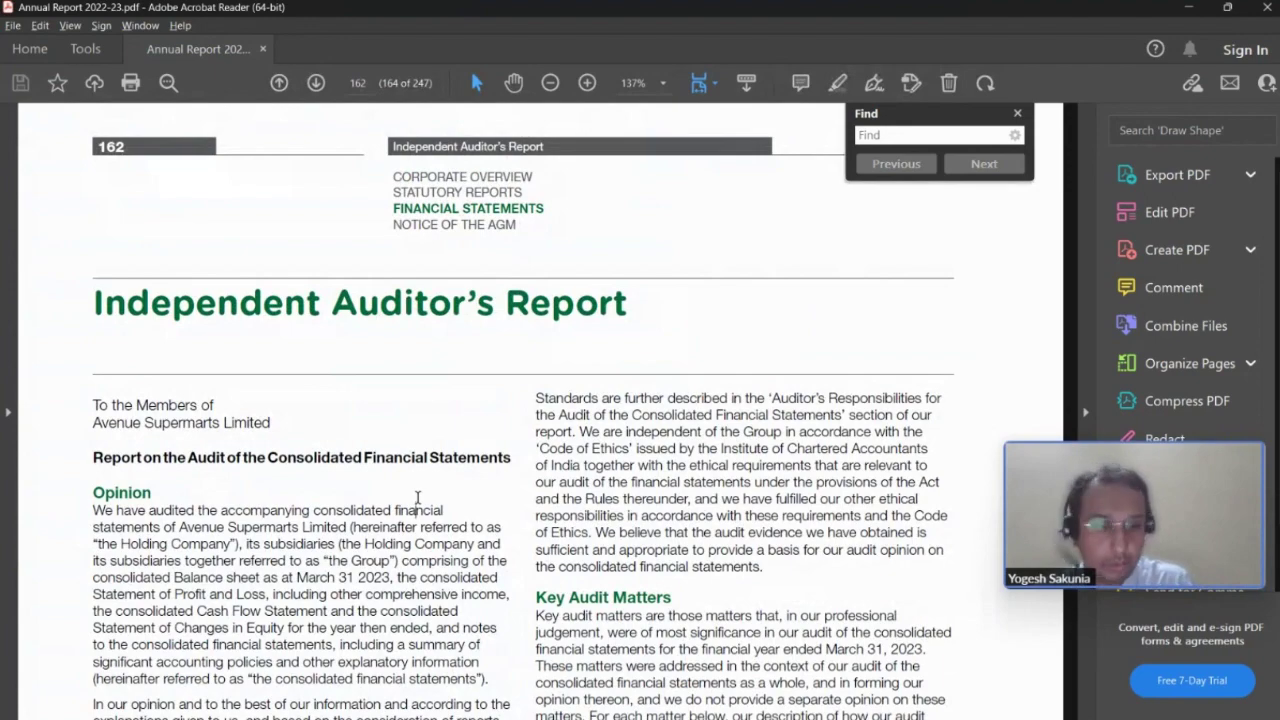
scroll(418, 497, down, 20)
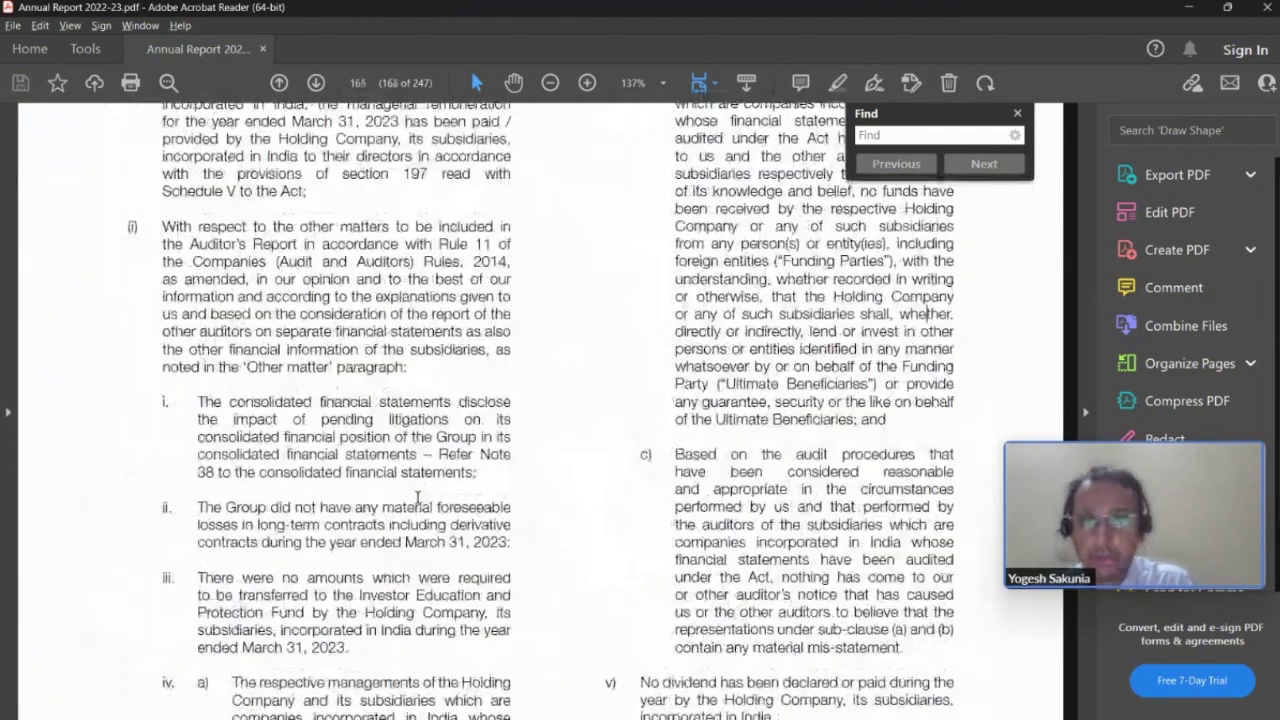
scroll(419, 505, down, 20)
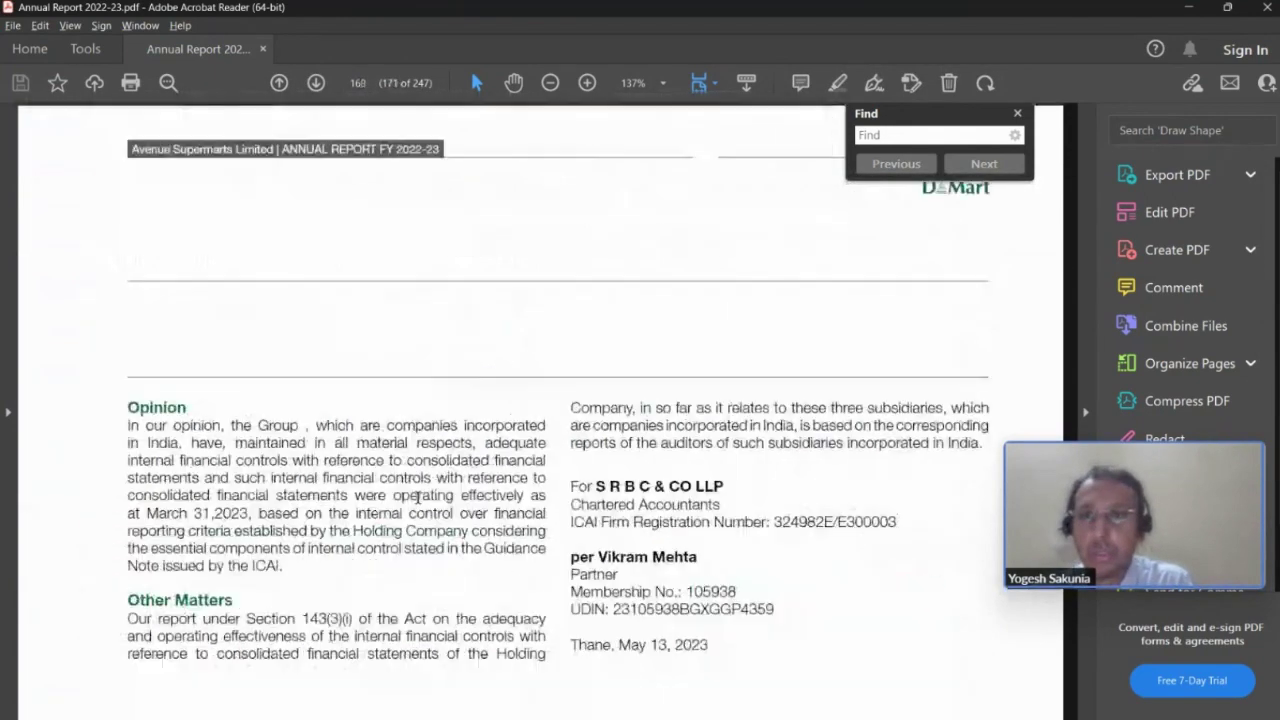
scroll(419, 505, down, 10)
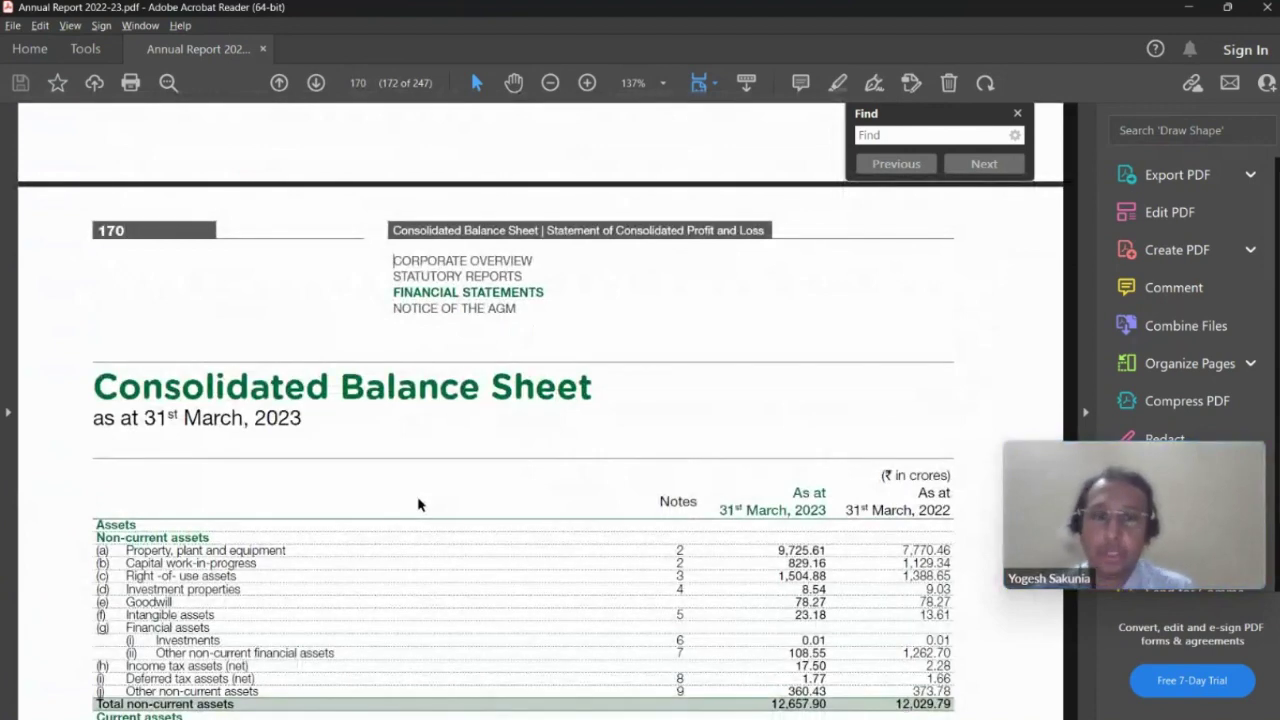
- Look through the Statement of Consolidated Profit and Loss and the Statement of Consolidated Cash Flows in the 2022-23 report
scroll(418, 504, down, 6)
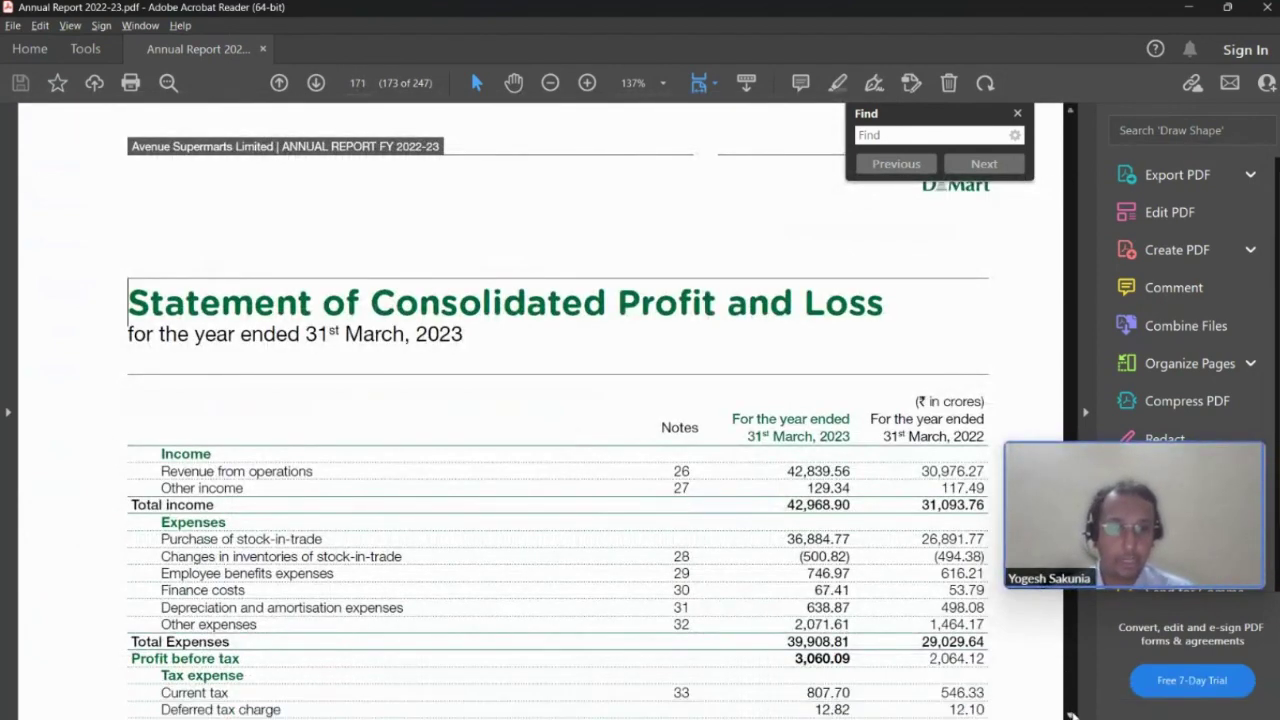
click(1070, 713)
scroll(1070, 713, down, 3)
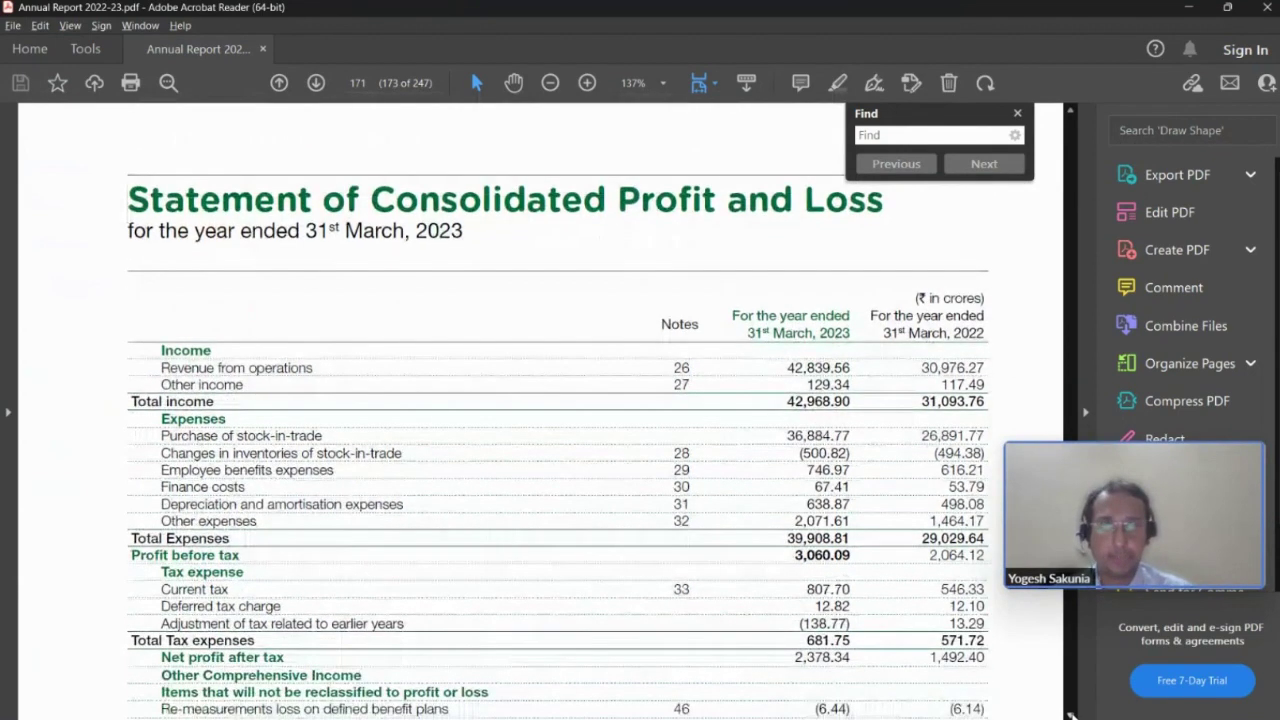
scroll(1070, 714, down, 2)
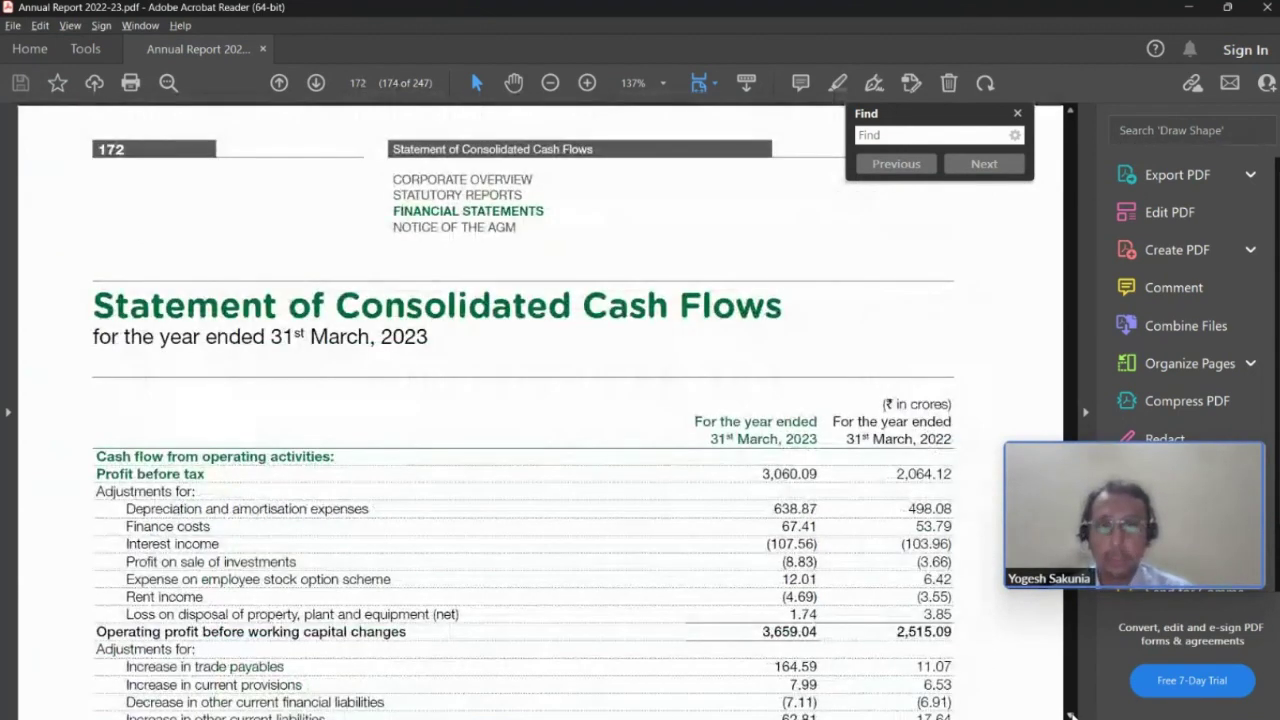
- Go back to the Statement of Consolidated Profit and Loss on page 171 of the 2022-23 report
mouse_move(1187, 451)
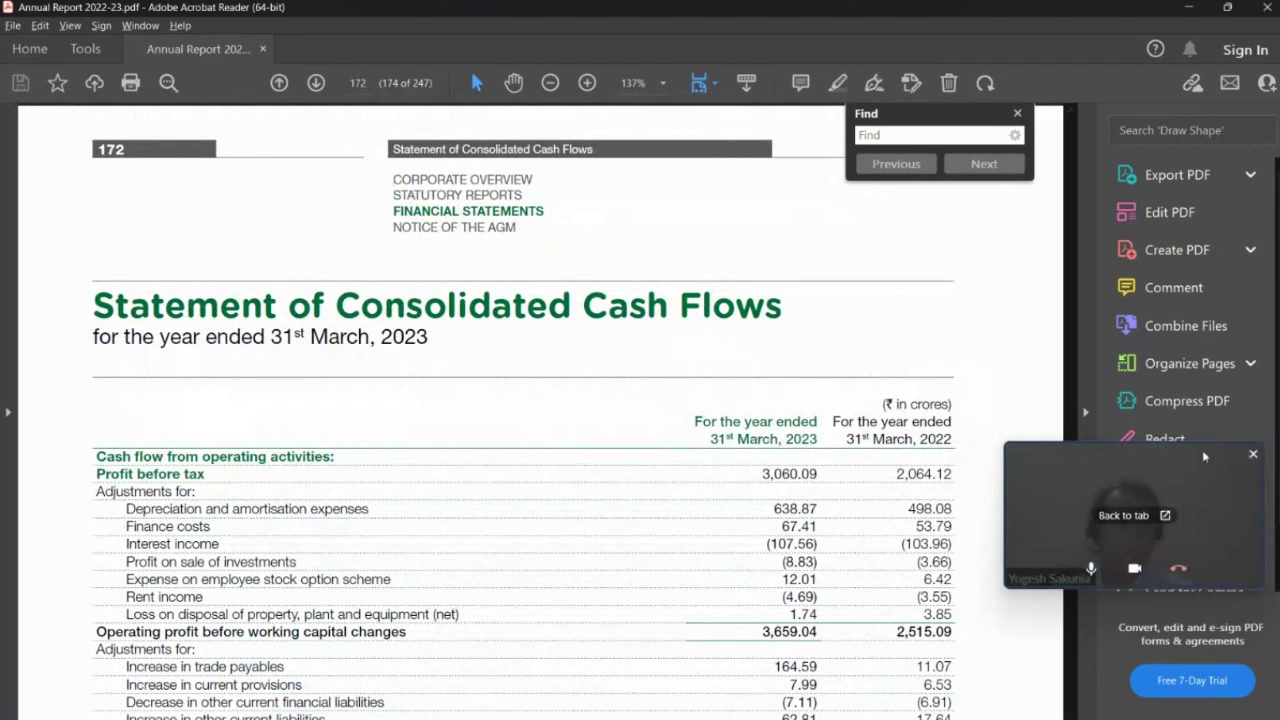
drag(1187, 451, 1200, 170)
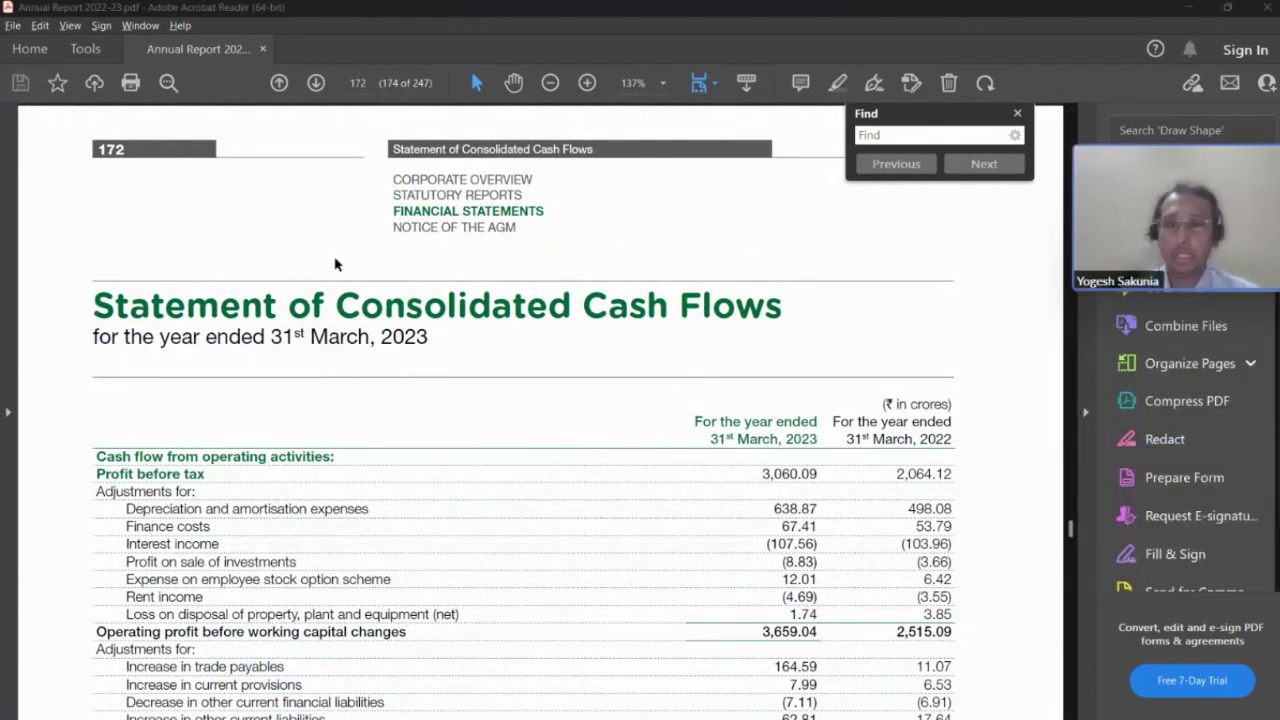
key(Left)
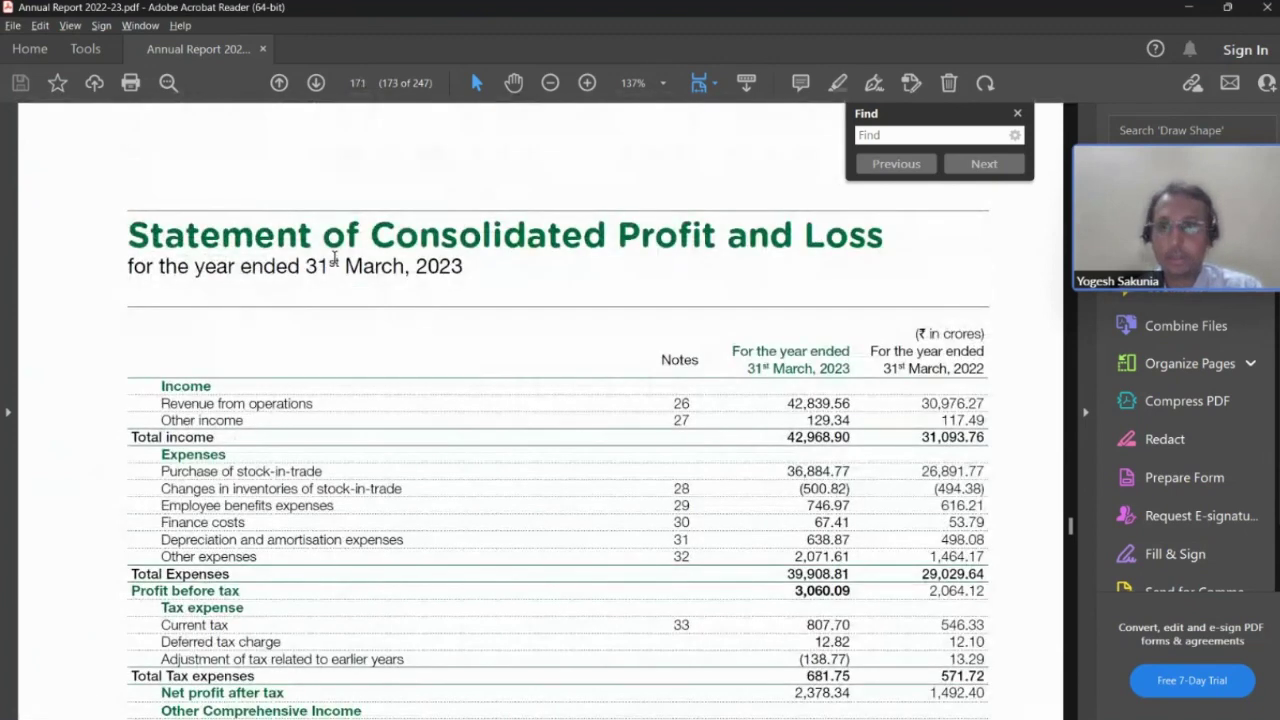
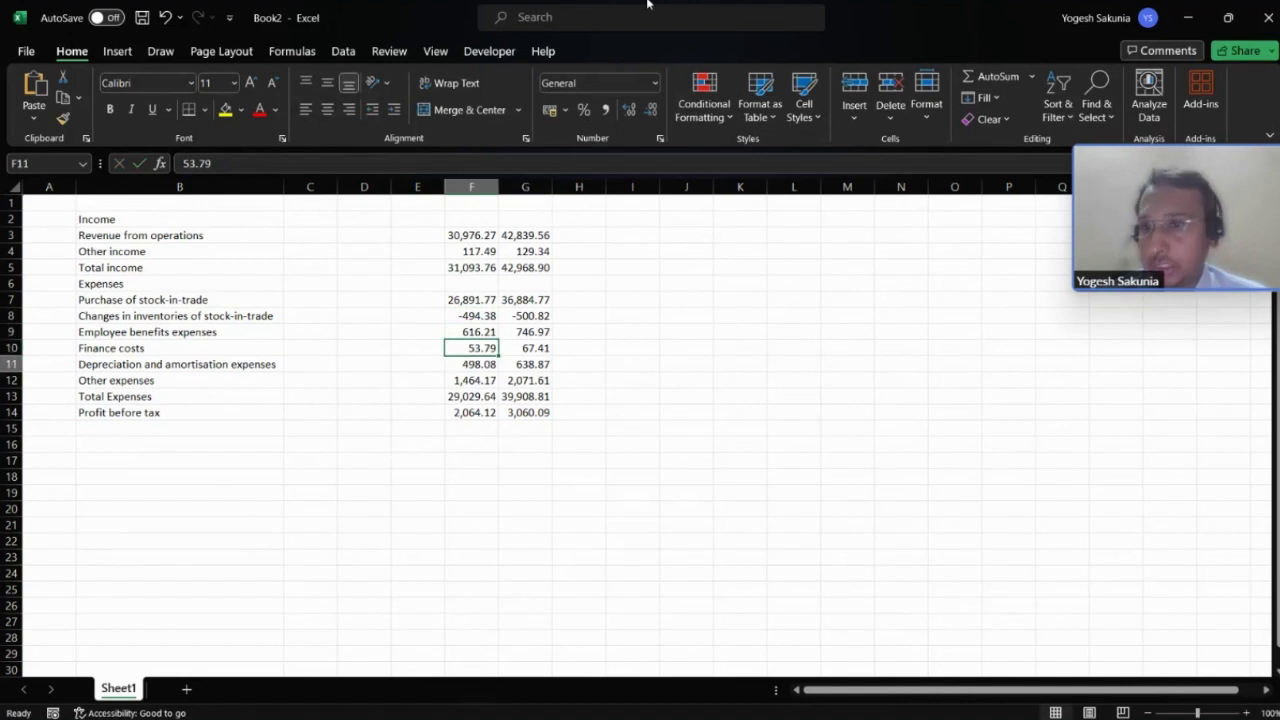
- Review the profit and loss figures in column F of the Excel sheet, from Profit before tax up to Revenue from operations
key(Down)
key(Down)
key(Down)
key(Down)
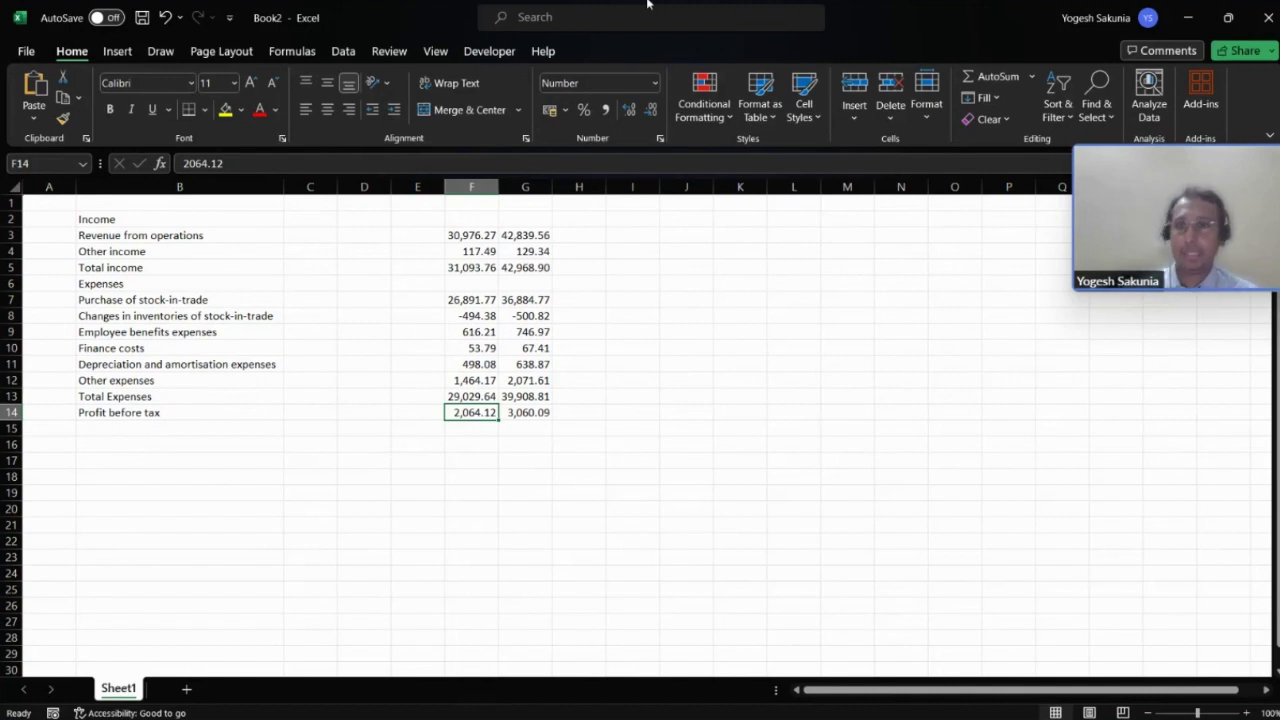
key(Up)
key(Up)
key(Up)
key(Up)
key(Up)
key(Up)
key(Up)
key(Up)
key(Up)
key(Up)
key(Up)
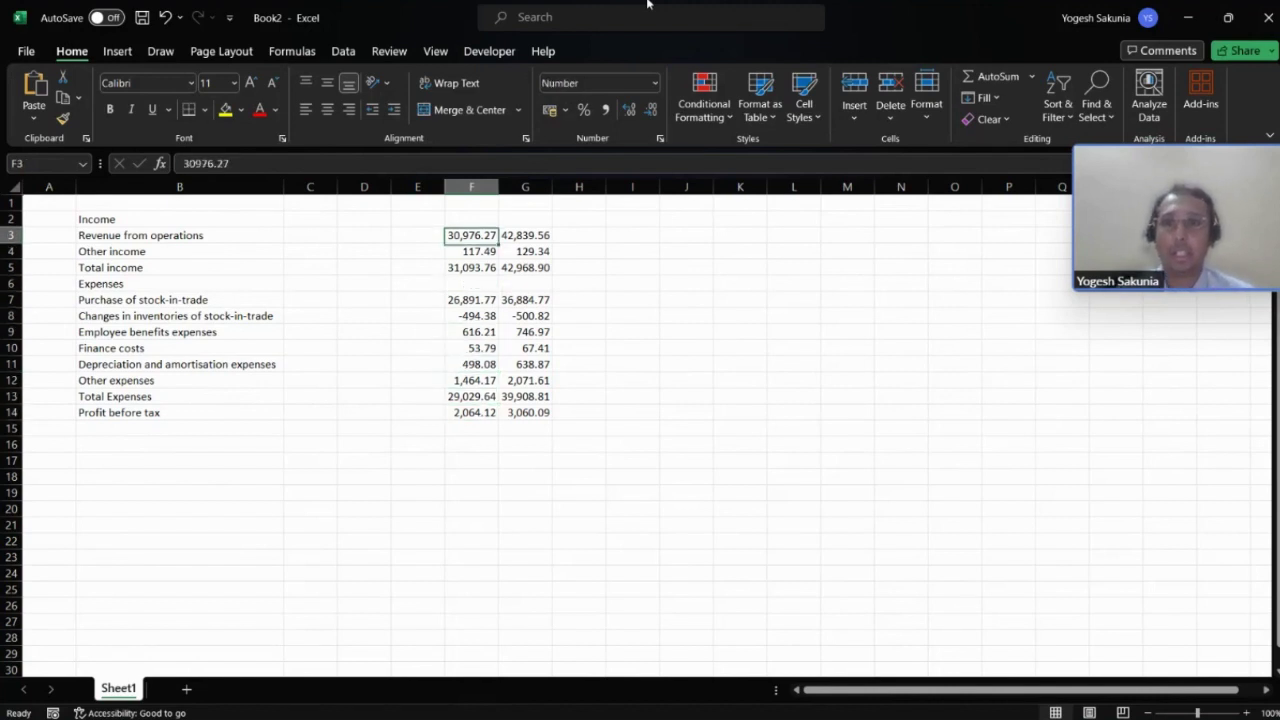
key(Up)
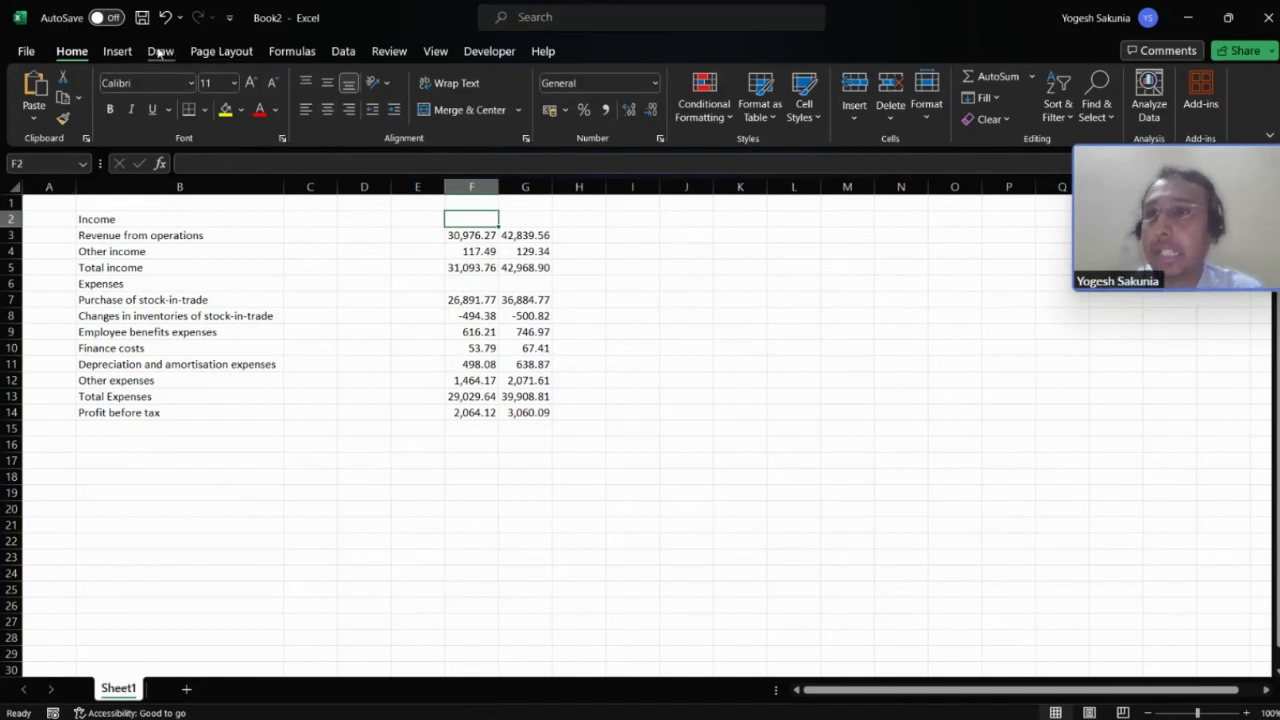
- Hide the worksheet gridlines and format the range C3 to Q81 in comma style with one decimal place
click(430, 52)
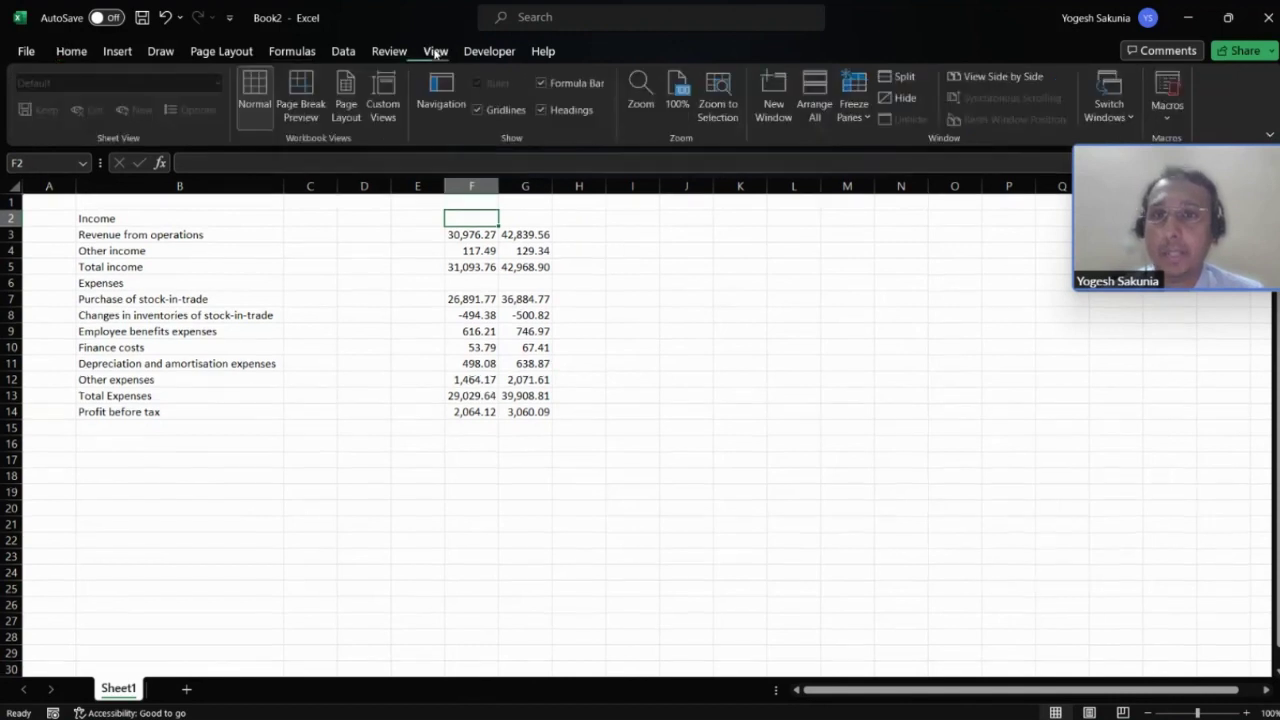
click(506, 111)
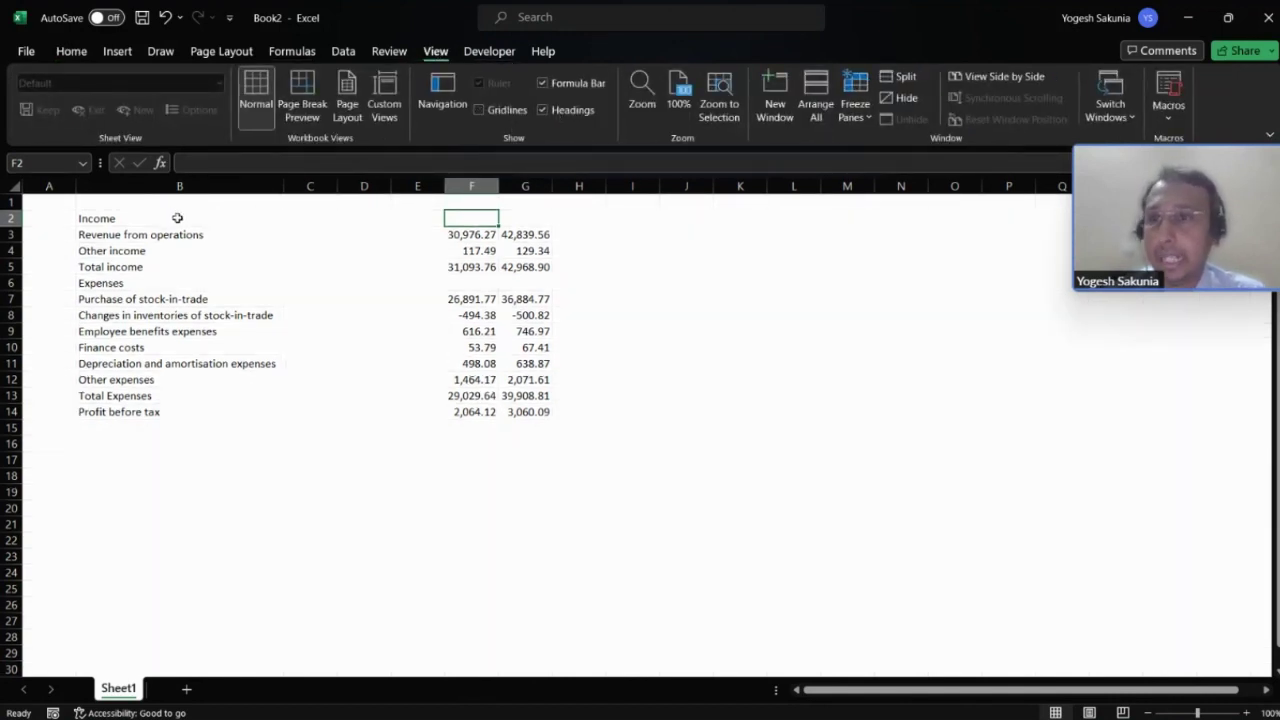
drag(330, 234, 1063, 663)
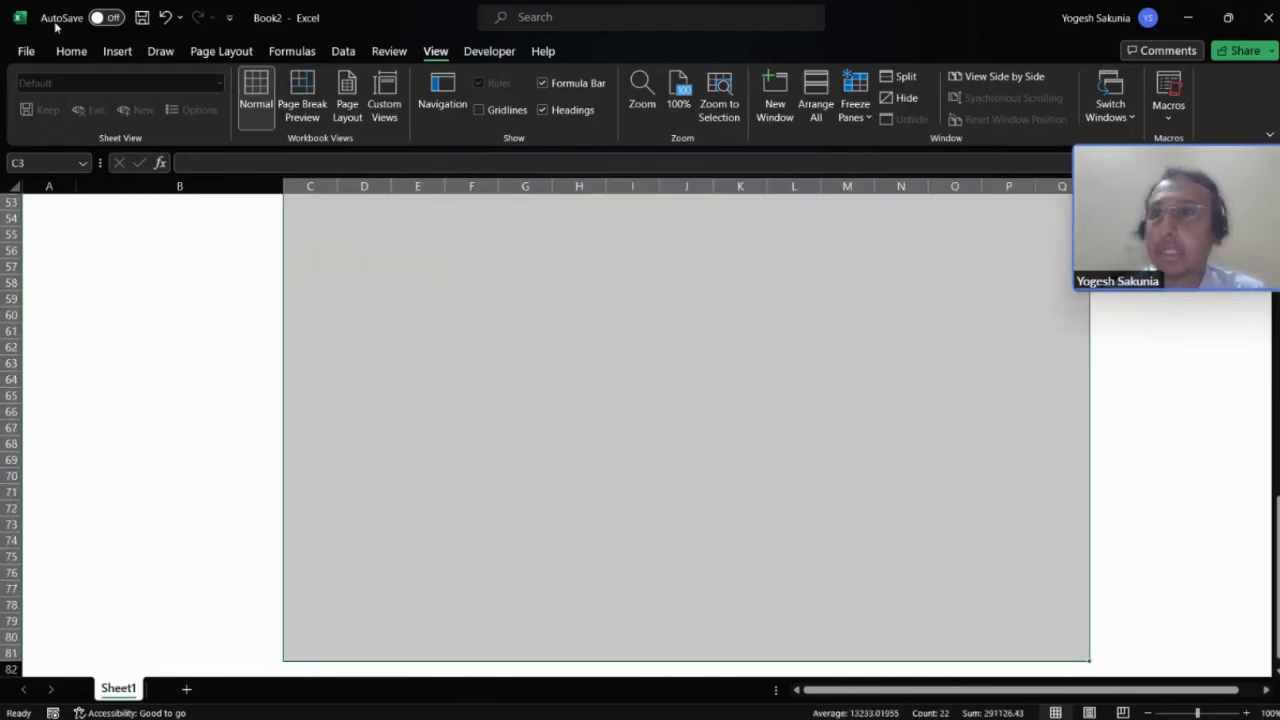
click(66, 51)
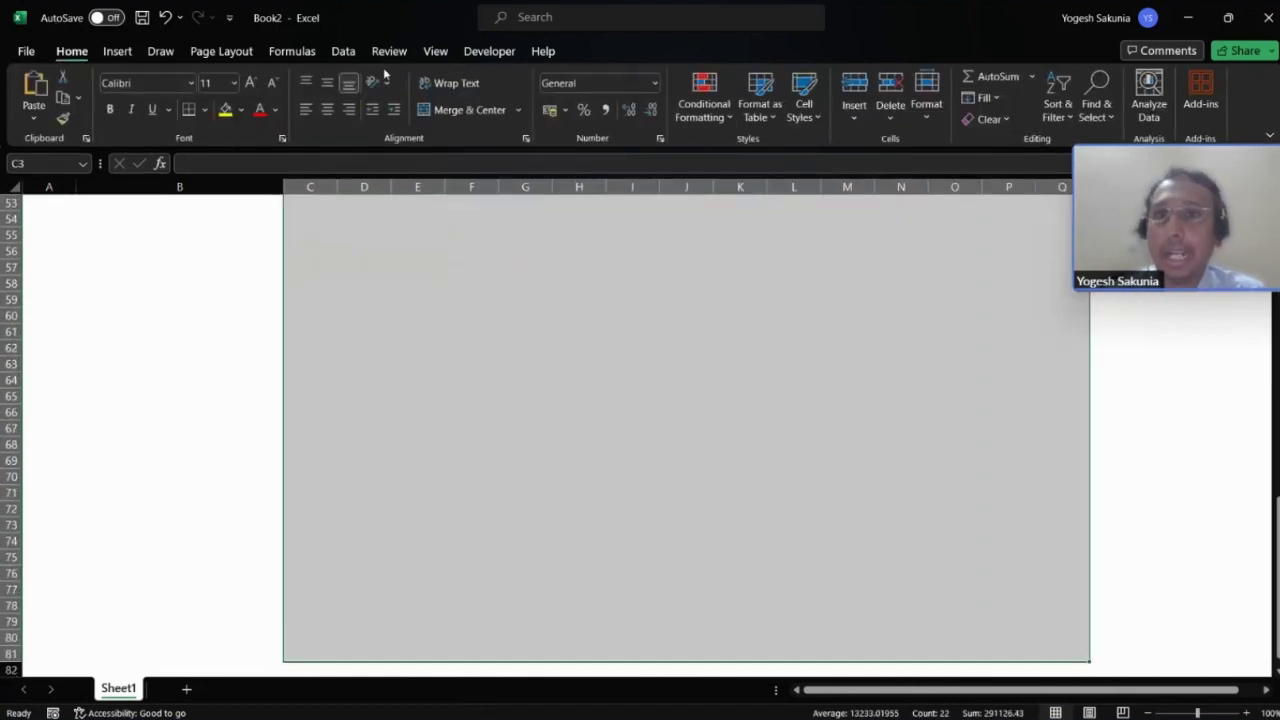
click(608, 112)
click(652, 112)
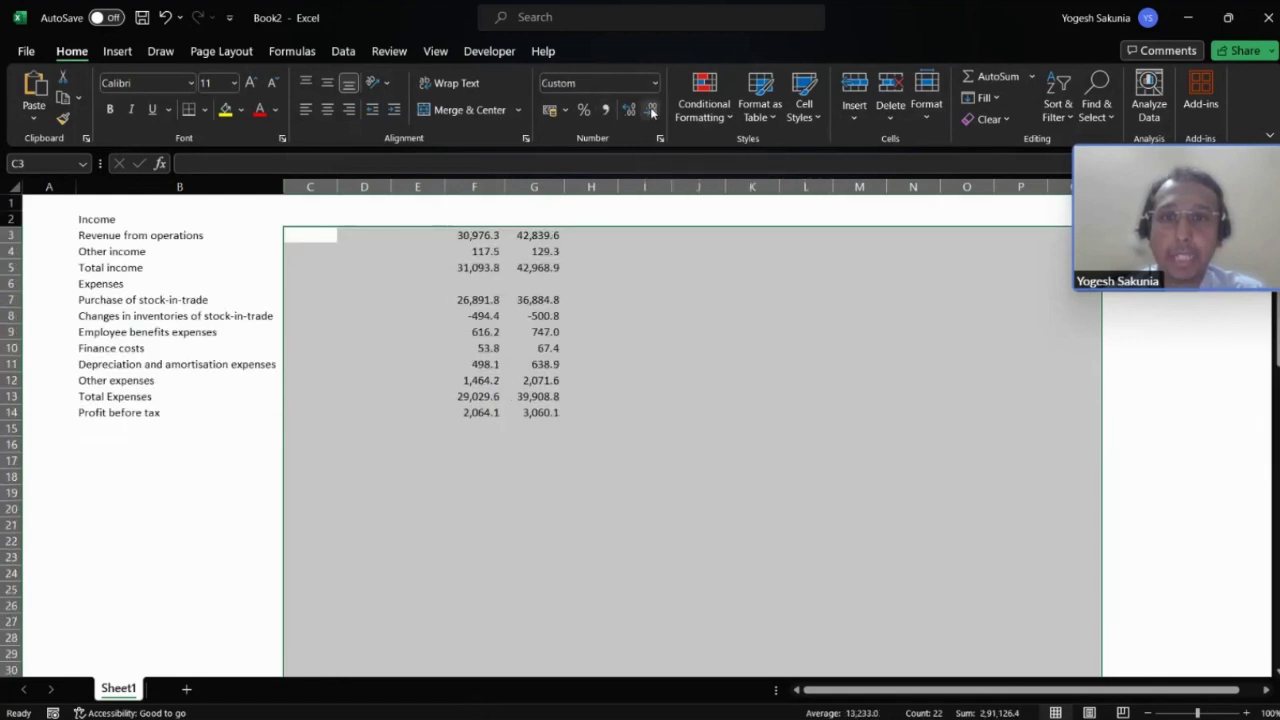
key(shift+BackSpace)
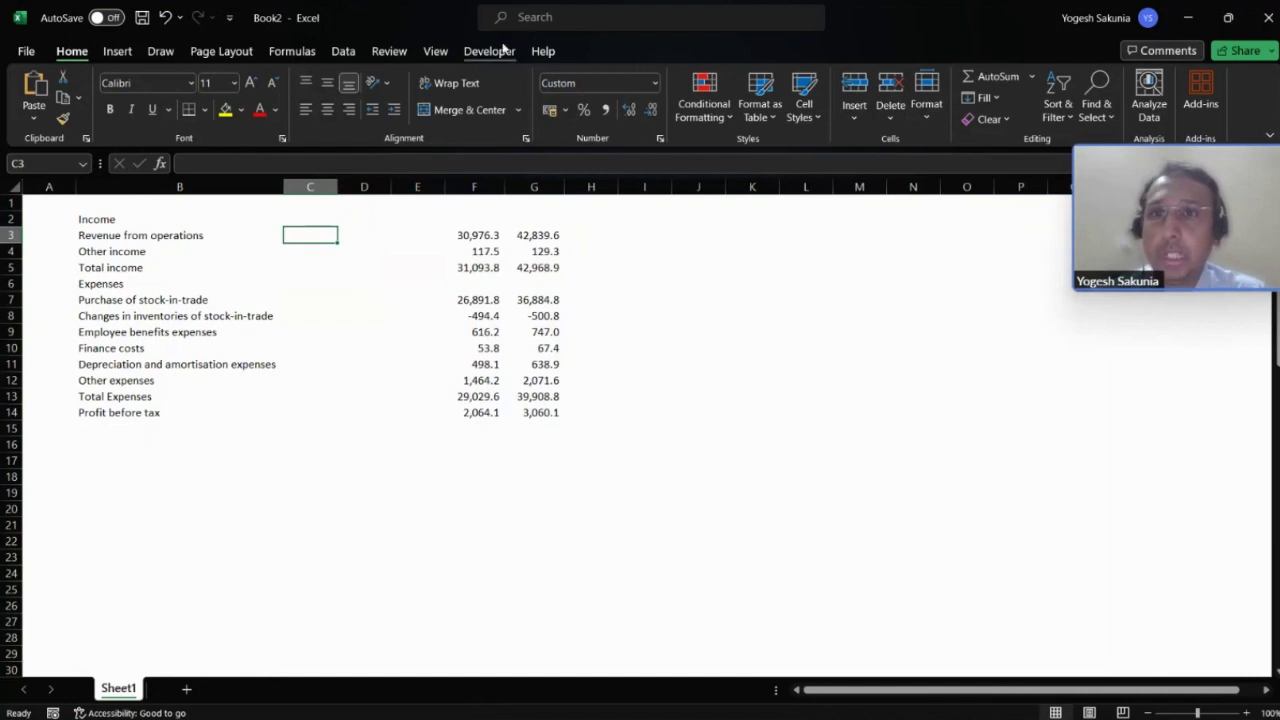
- Freeze the panes at C2 so that row 1 and columns A and B stay in view
click(433, 52)
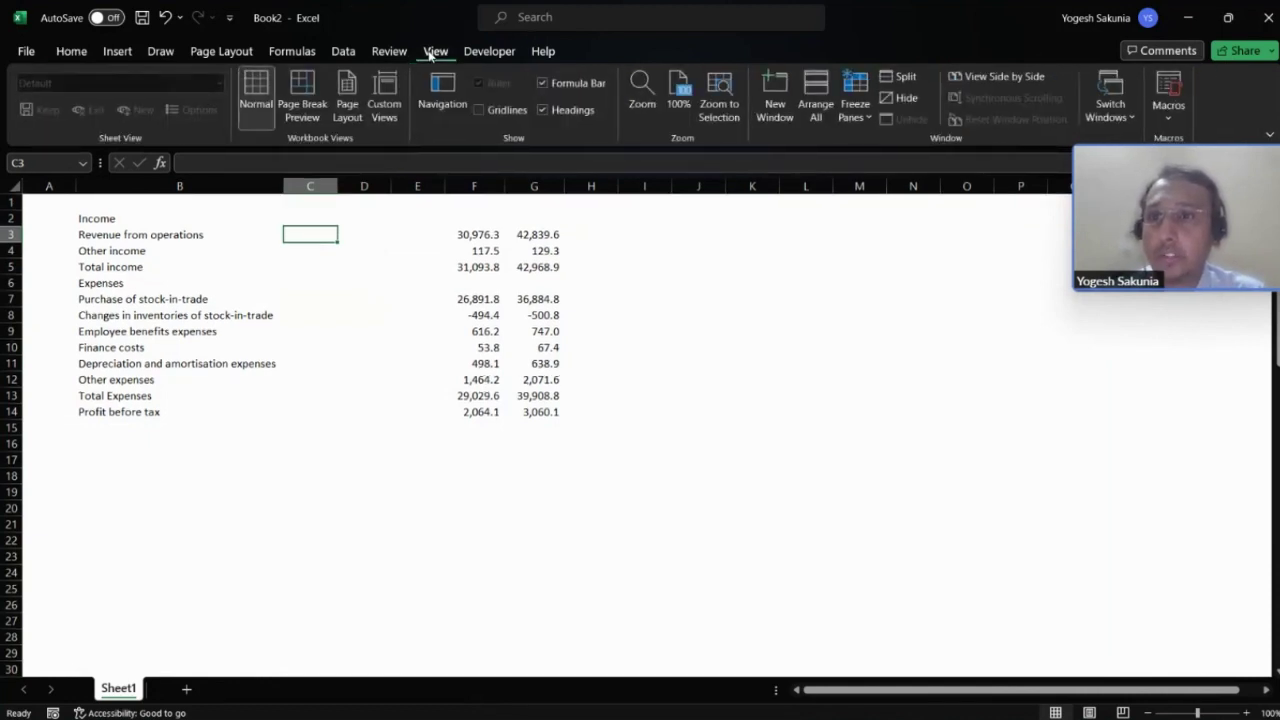
key(Up)
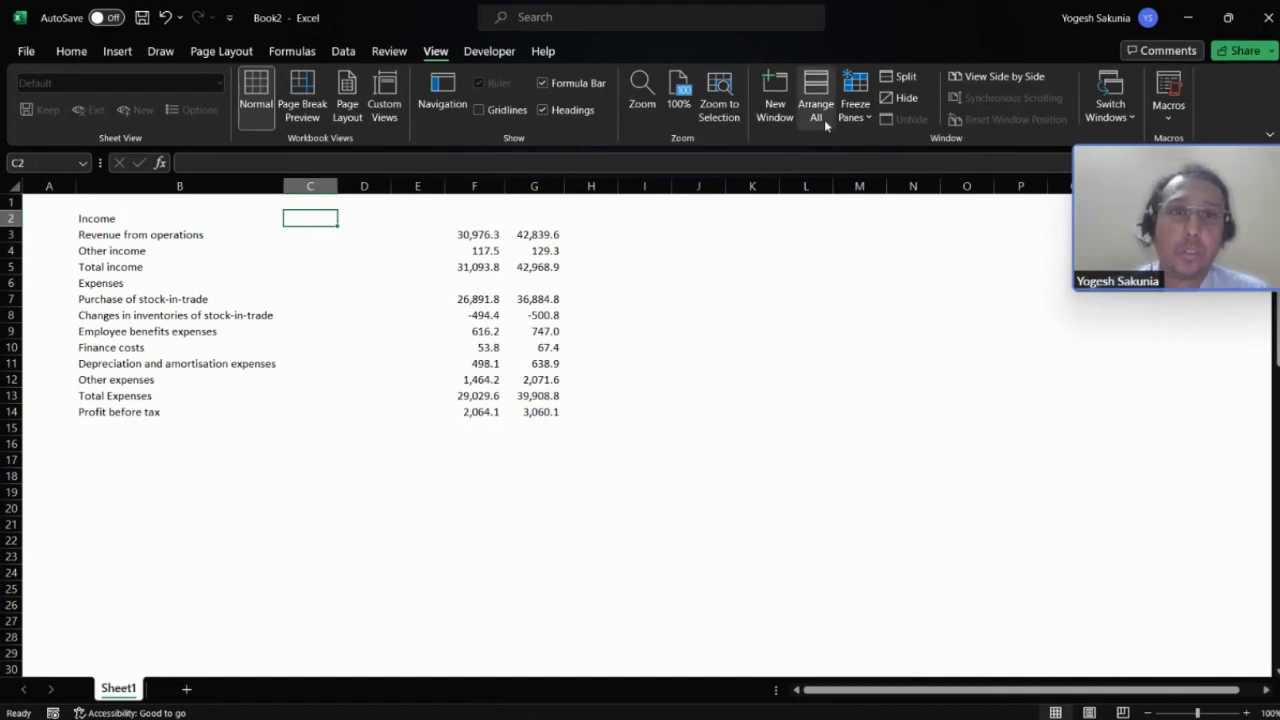
click(852, 115)
click(905, 170)
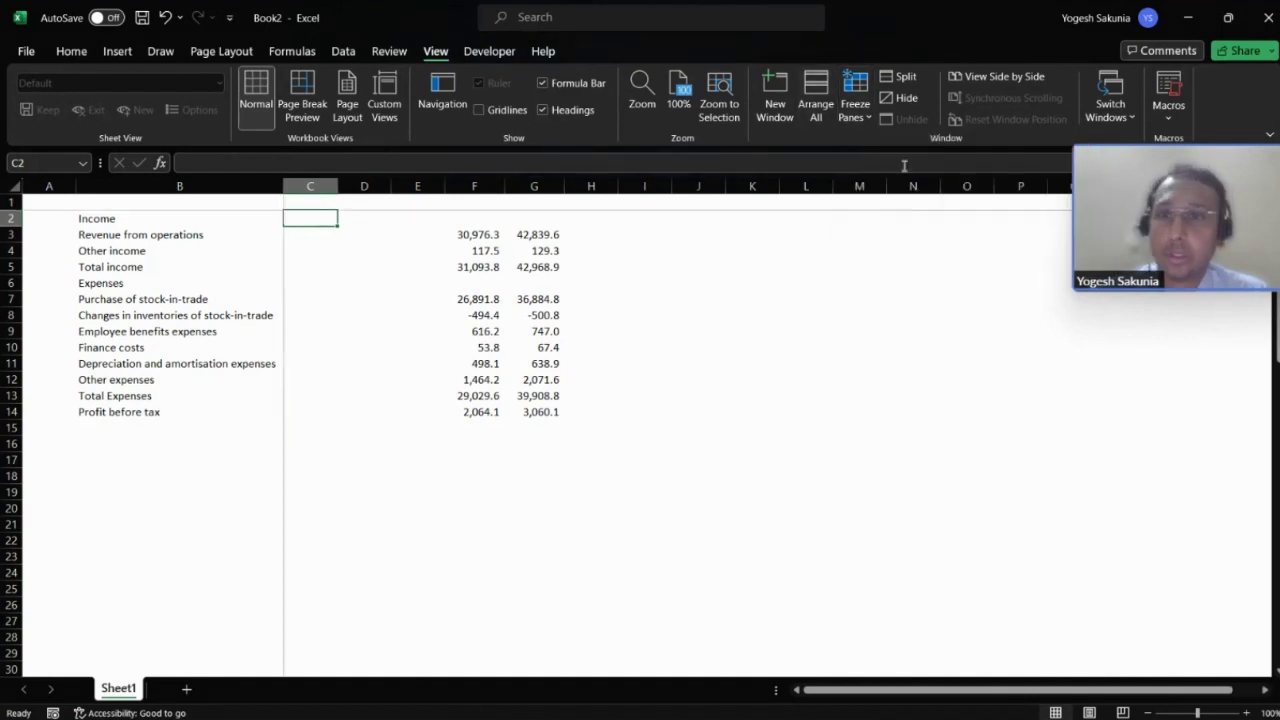
- Insert a blank row above row 1 of the sheet
click(536, 288)
key(Up)
key(Up)
key(Up)
key(Up)
key(Up)
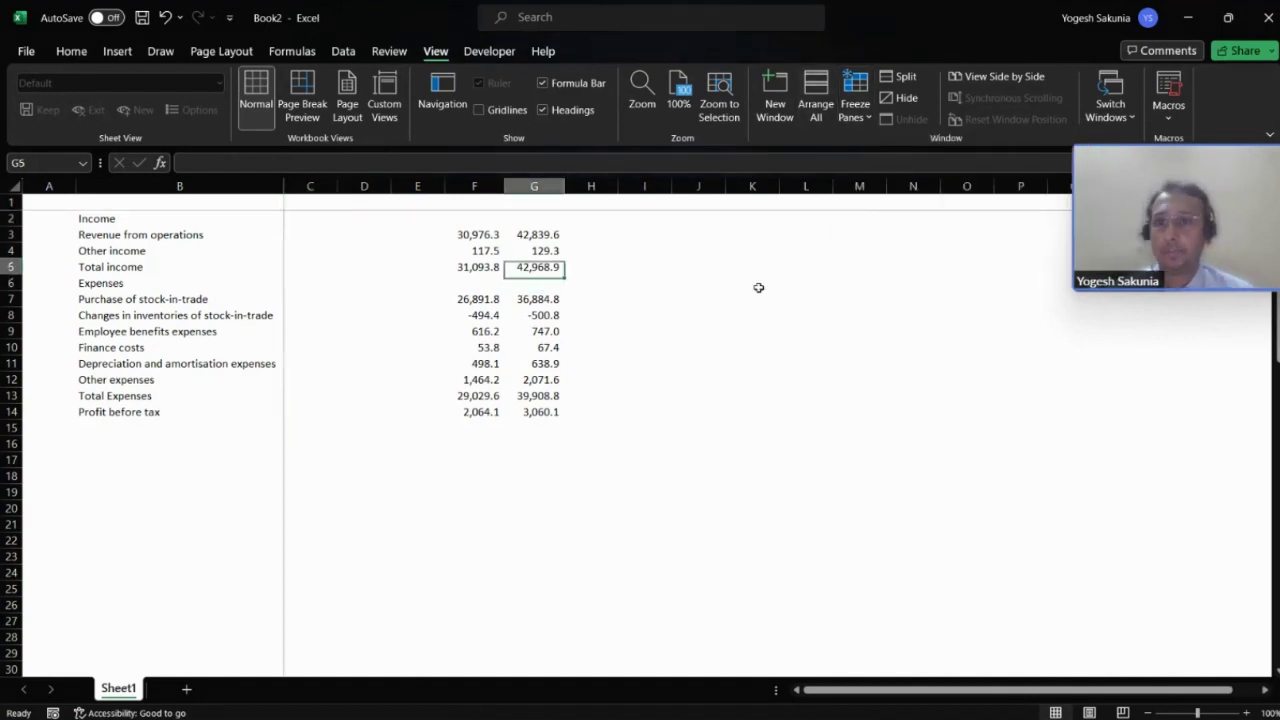
key(shift+space)
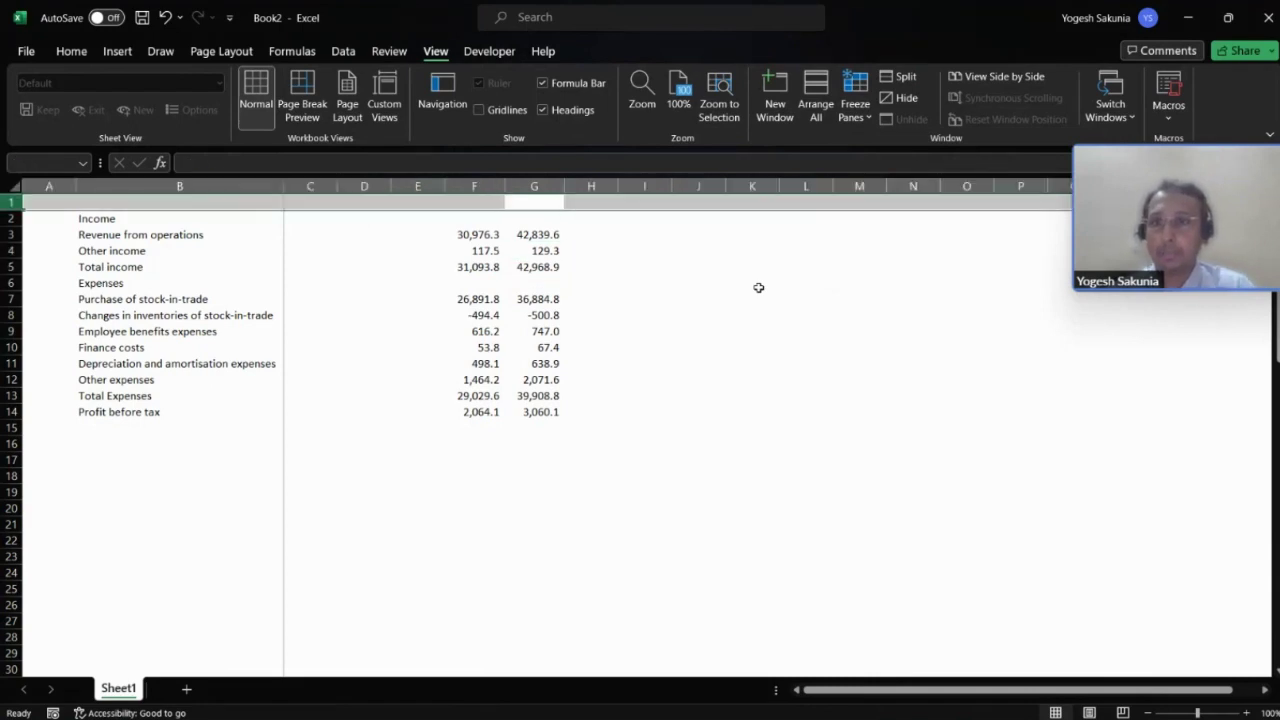
key(ctrl+shift+plus)
- Delete the Income heading row directly above Revenue from operations
key(Down)
key(Down)
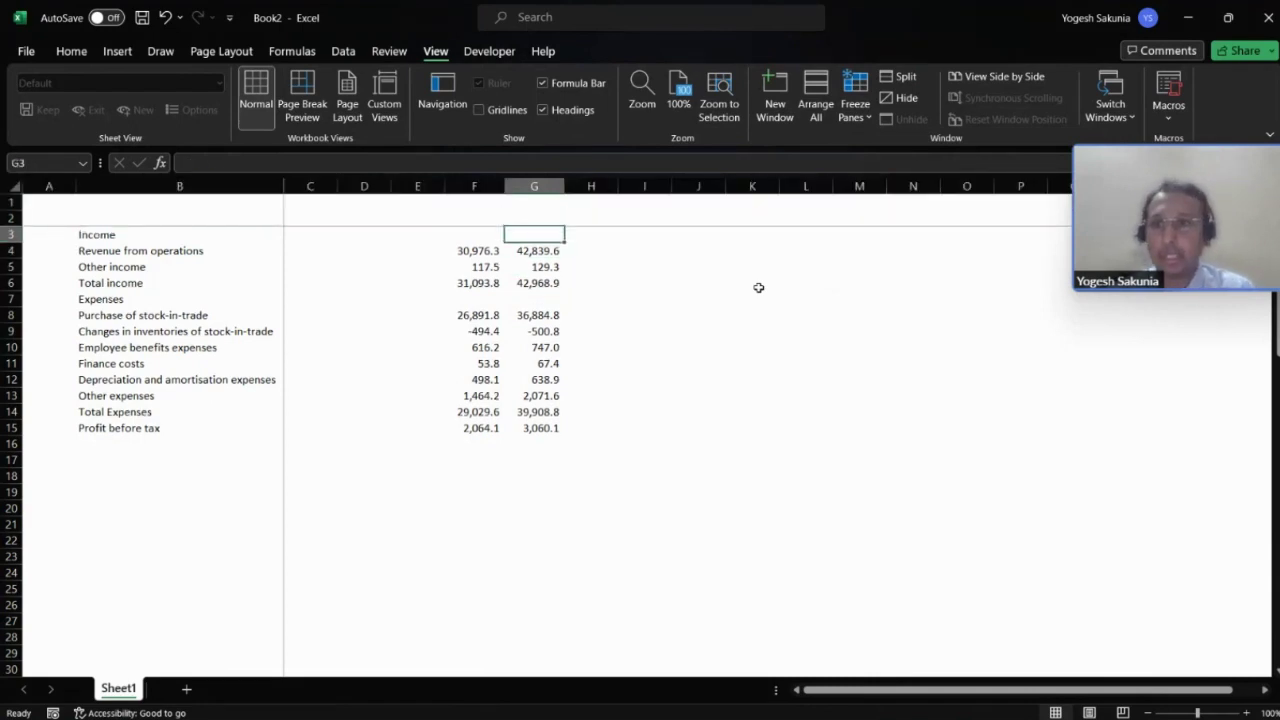
key(shift+space)
key(ctrl+minus)
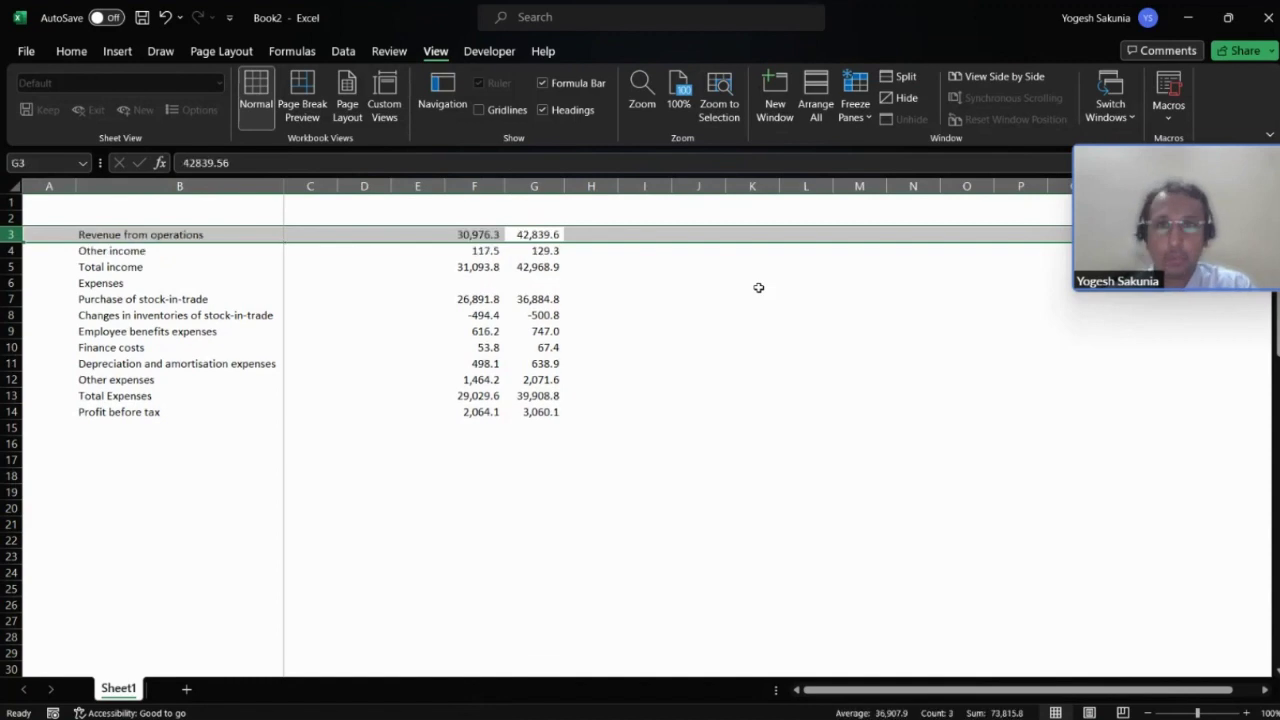
- Check the year-end dates in the Acrobat report and enter 31-03-2023 in G2 as the Excel column's header
key(Up)
key(Left)
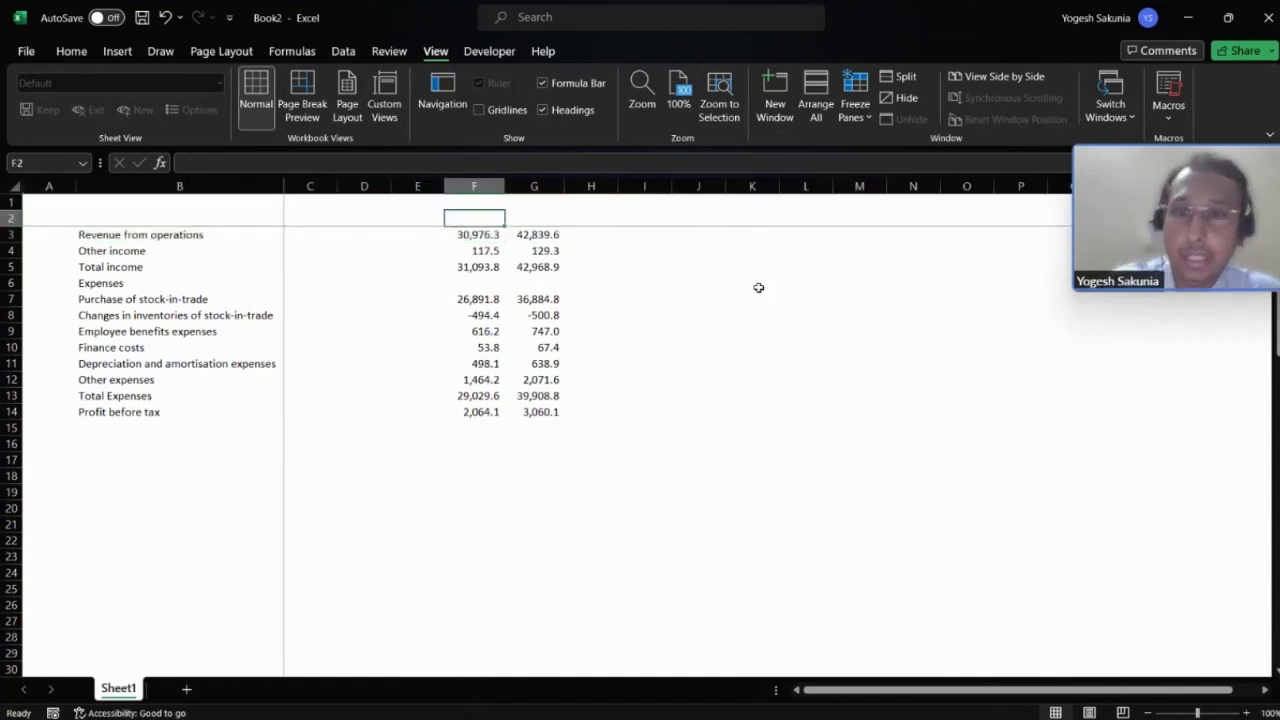
key(alt+Tab)
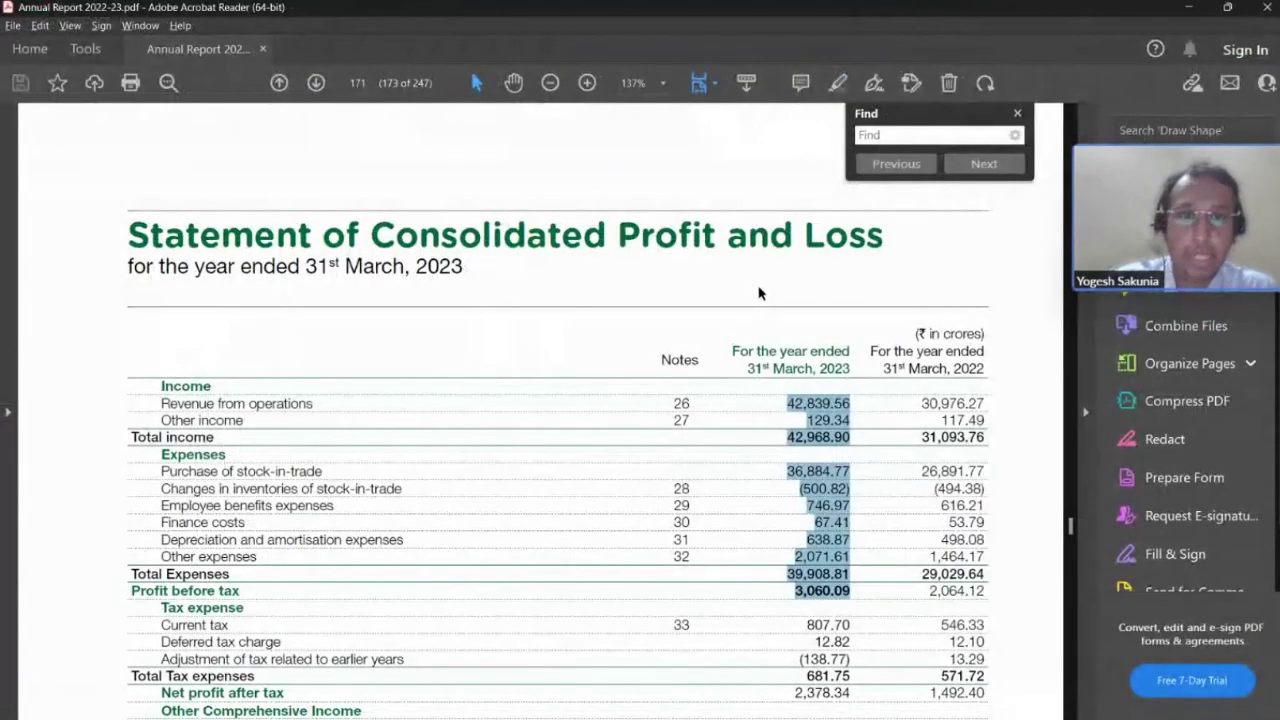
key(alt+Tab)
key(Right)
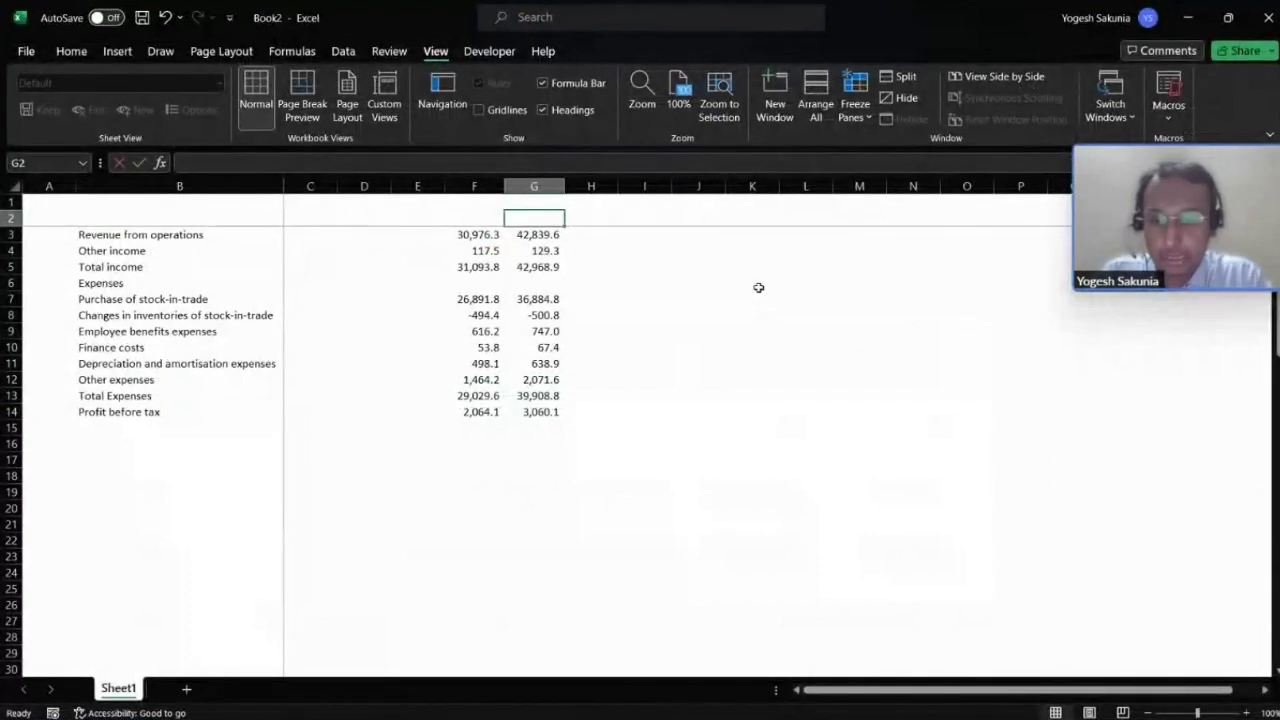
text(31)
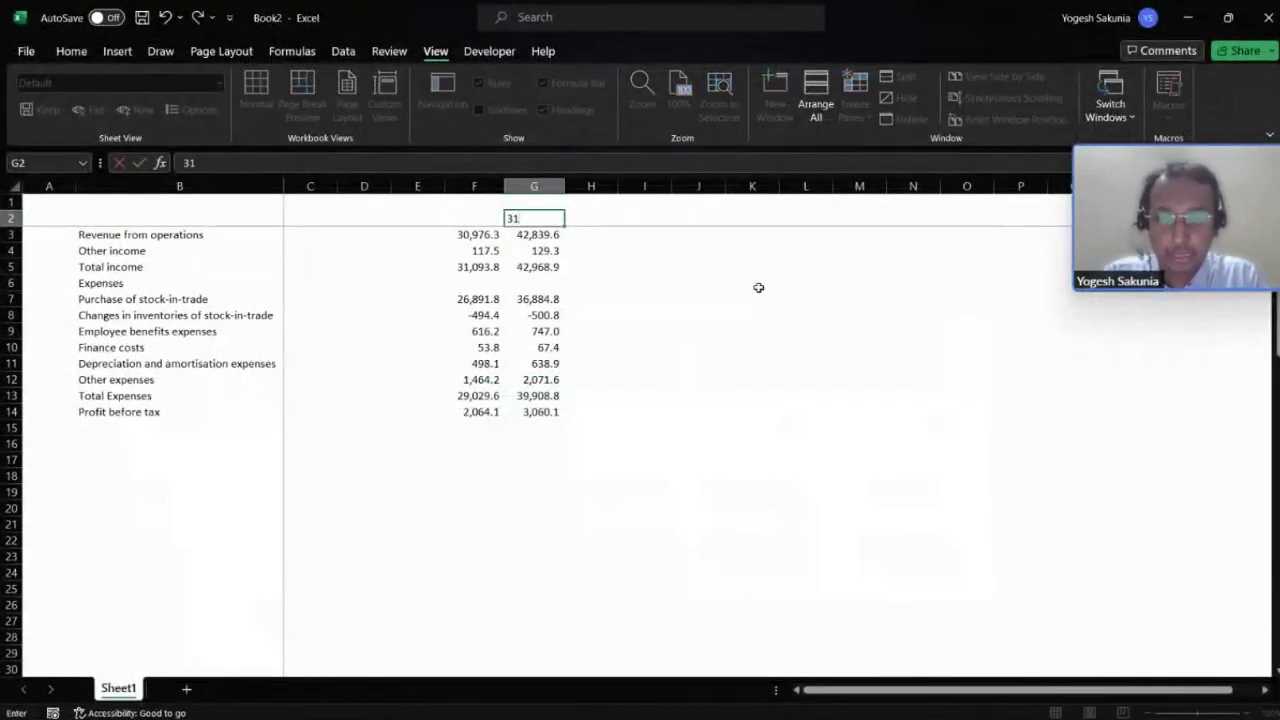
text(-03)
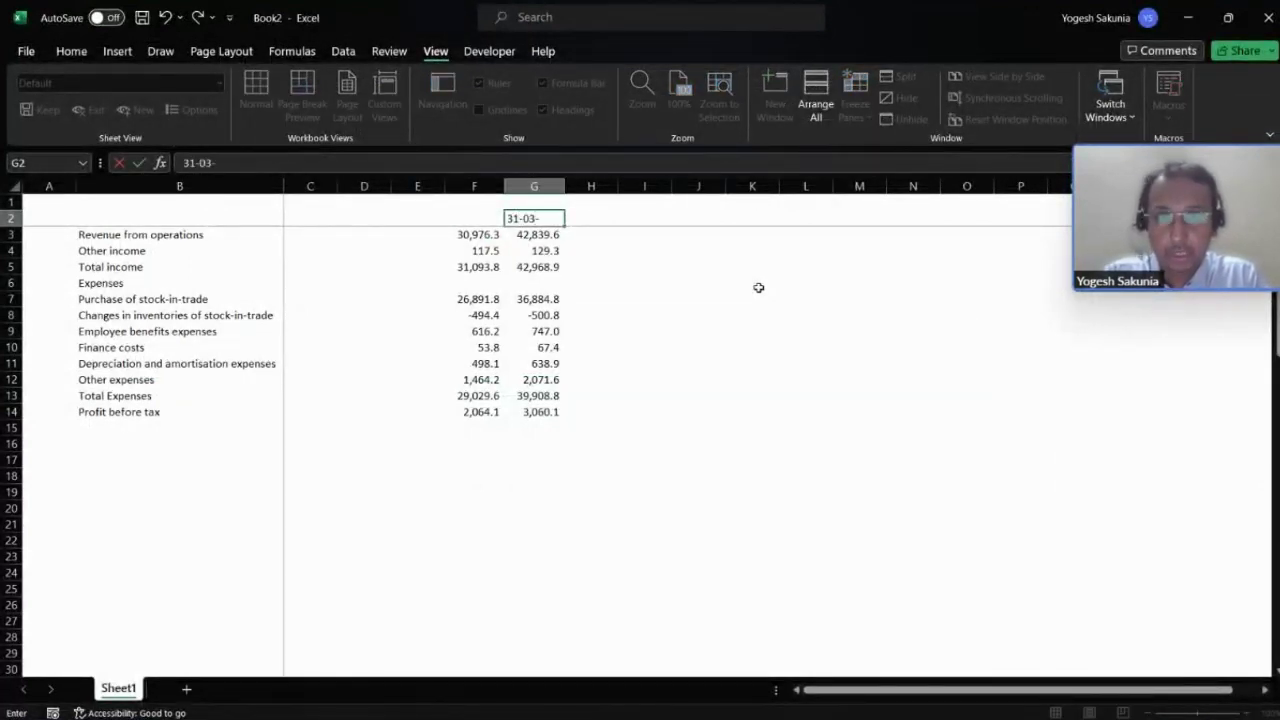
text(-2023)
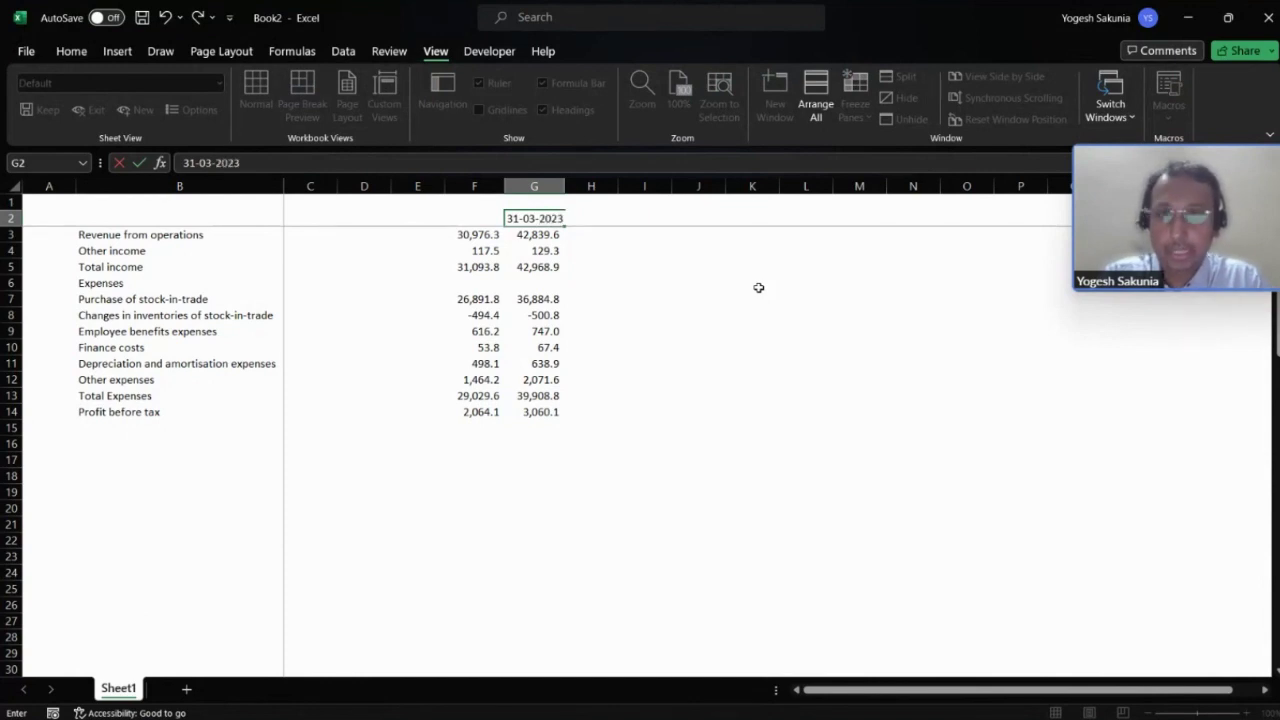
key(Return)
key(Up)
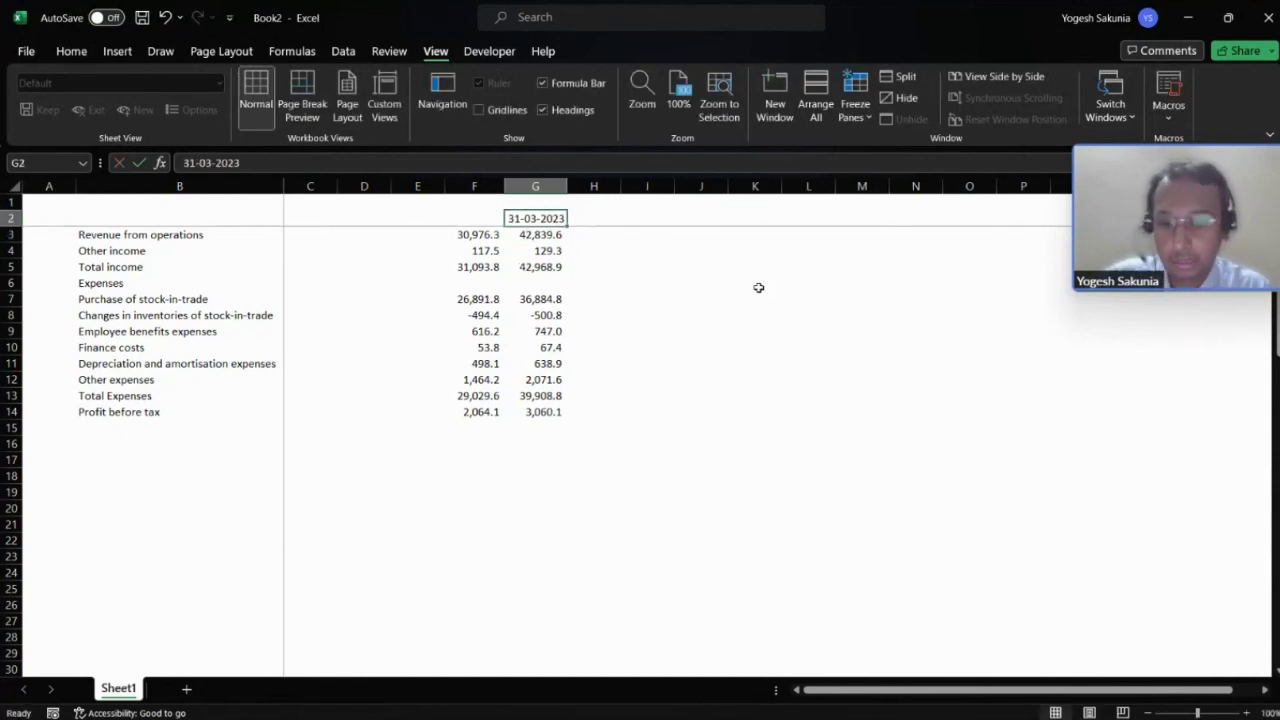
- Copy the G2 date header to F2 and change the copy to 31-03-2022
key(ctrl+c)
key(Home)
key(Right)
key(Right)
key(Right)
key(Right)
key(Right)
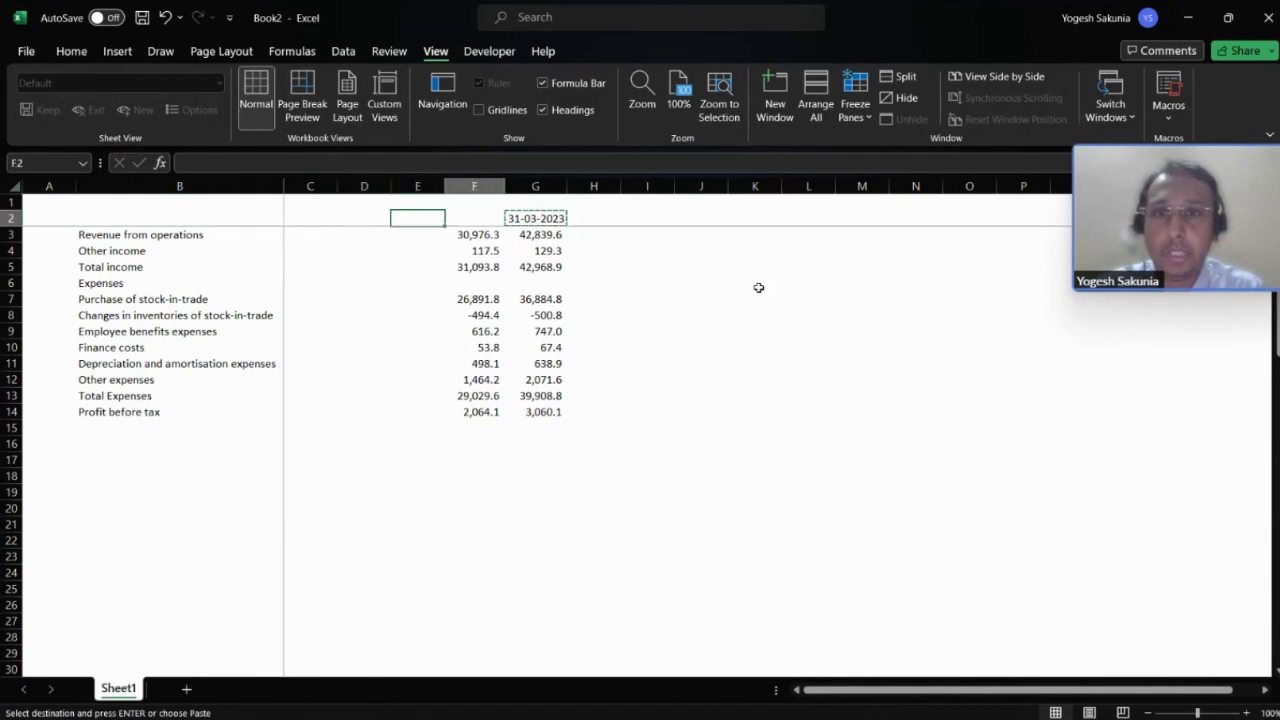
key(Return)
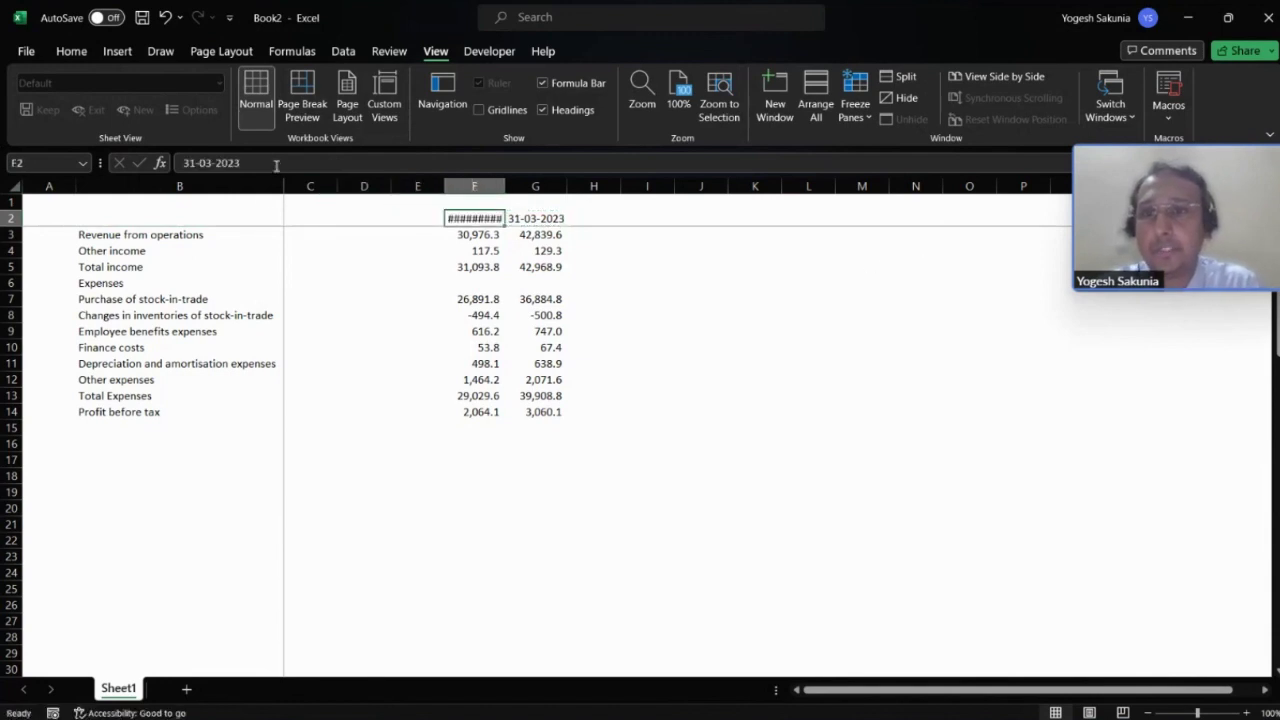
click(276, 165)
key(BackSpace)
text(2)
key(Return)
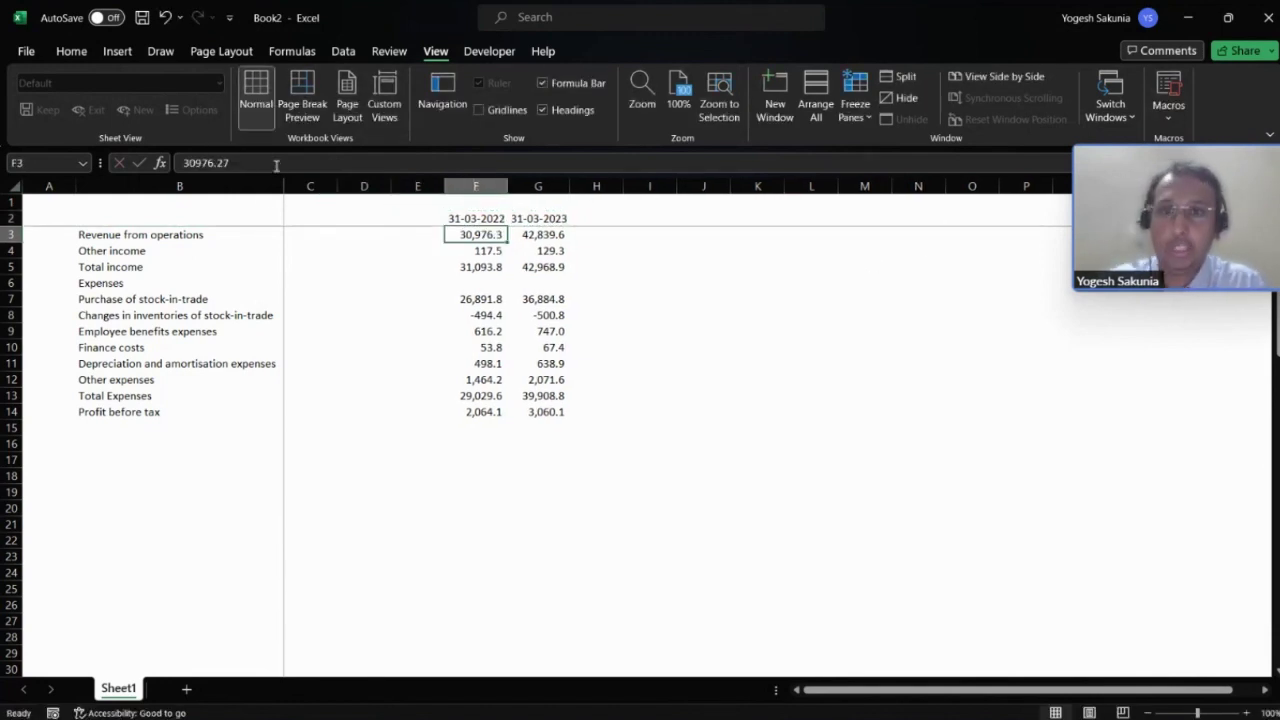
key(Up)
key(shift+Right)
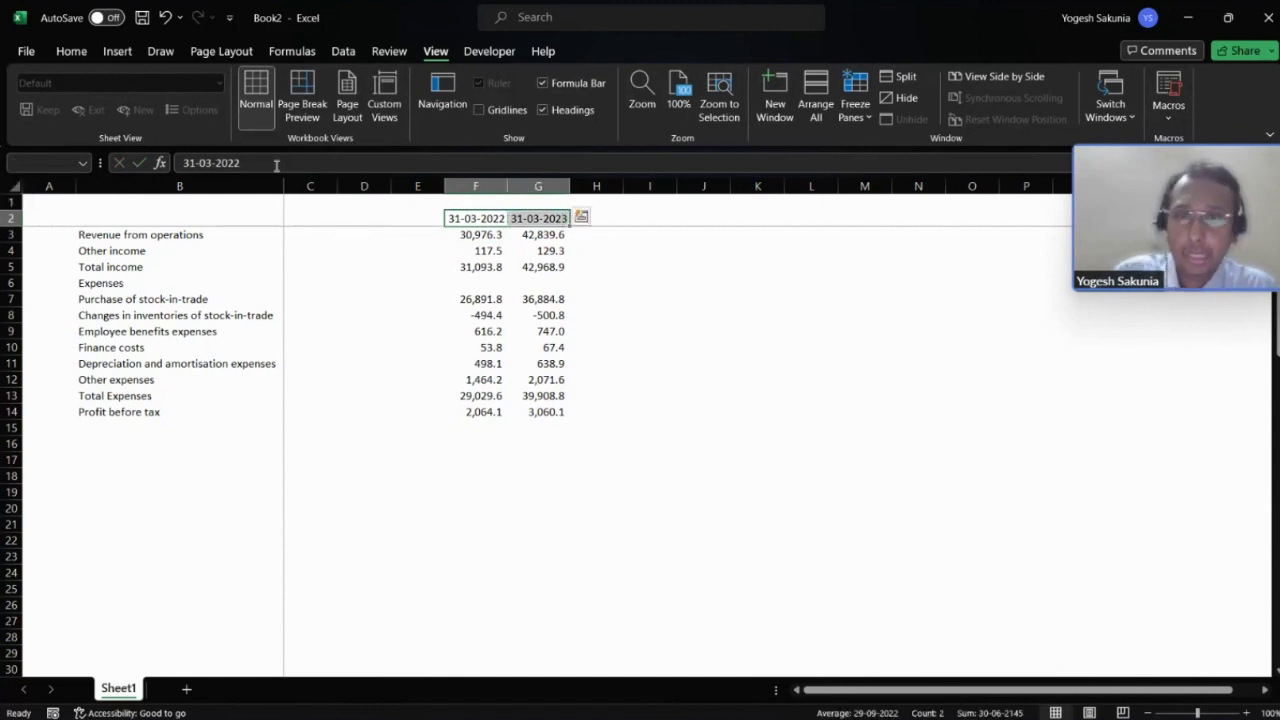
key(ctrl+q)
key(Left)
key(Escape)
- Apply the custom date format MMM-YY to the header cells C2 through O2
key(Left)
key(Left)
key(Left)
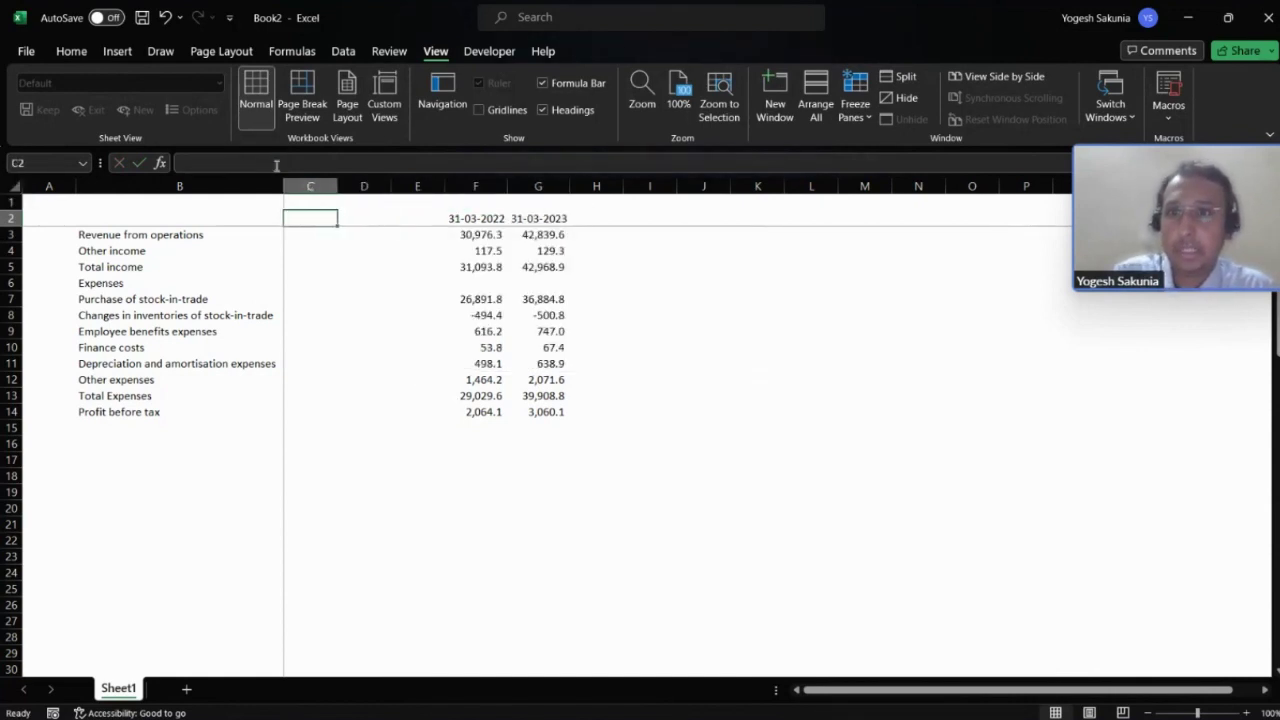
key(shift+Right)
key(shift+Right)
key(shift+Right)
key(shift+Right)
key(shift+Right)
key(shift+Right)
key(shift+Right)
key(shift+Right)
key(shift+Right)
key(shift+Right)
key(shift+Right)
key(shift+Right)
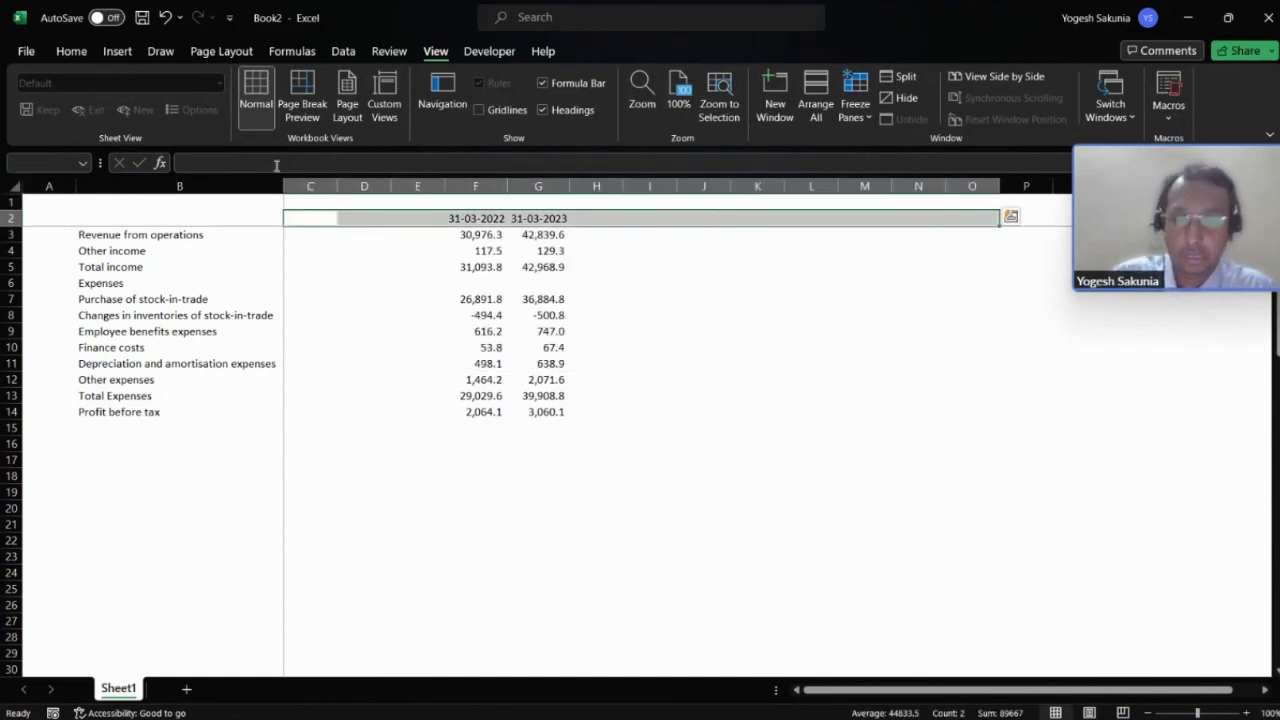
key(ctrl+1)
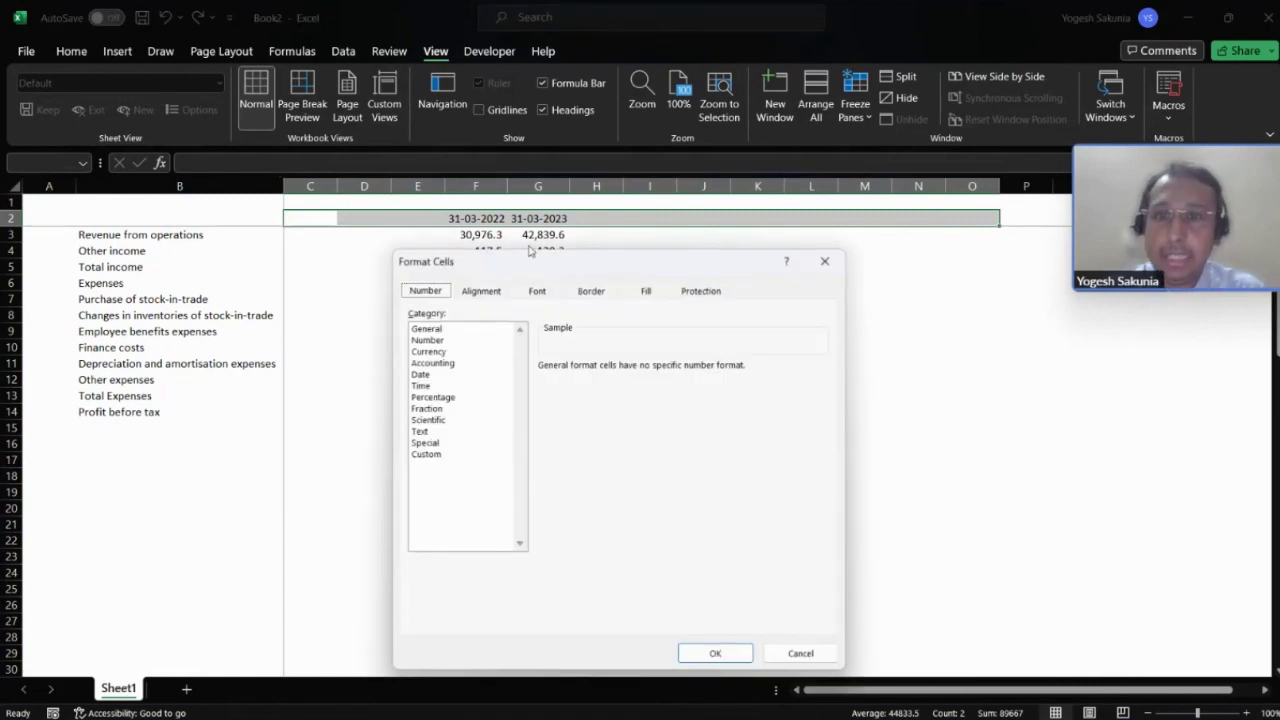
click(431, 332)
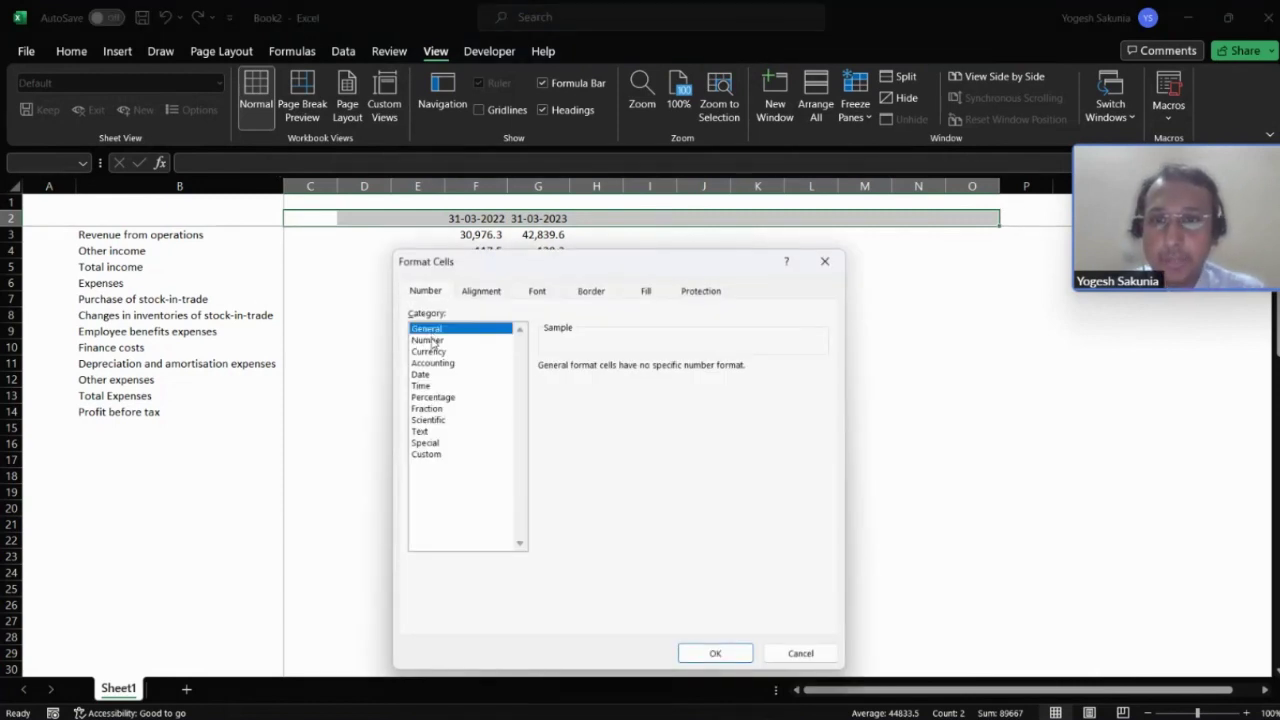
click(436, 376)
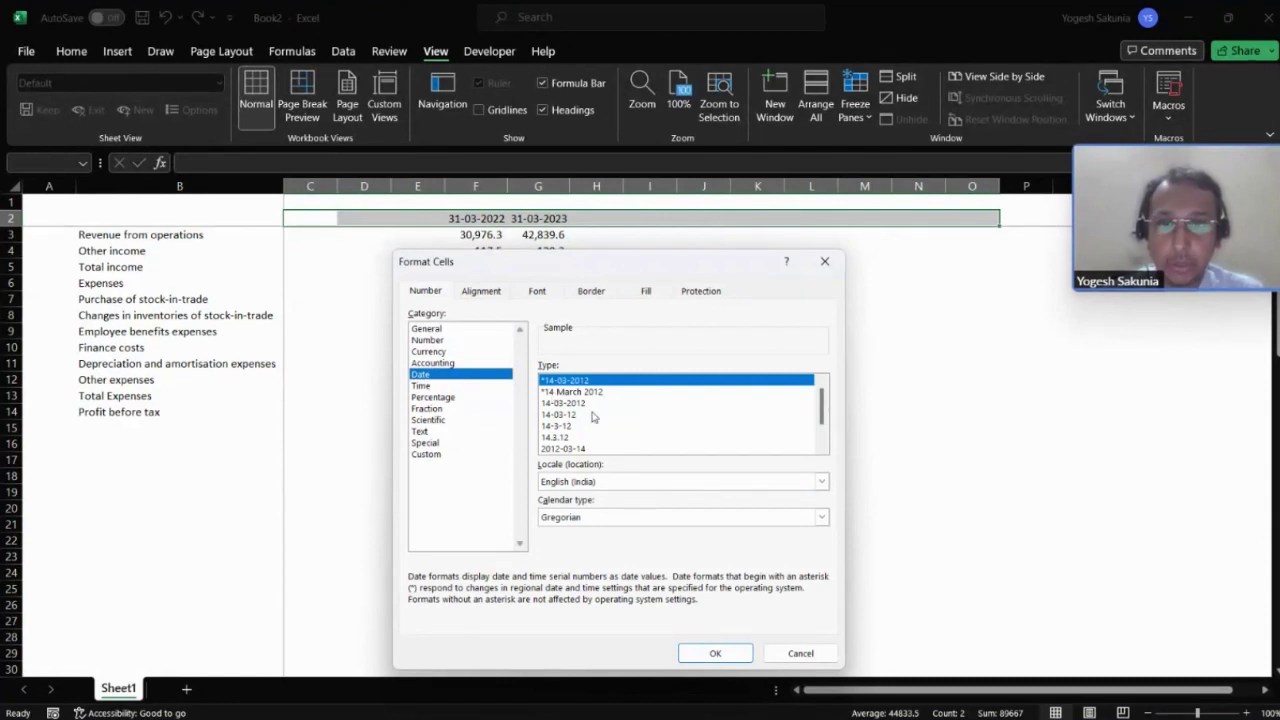
click(427, 456)
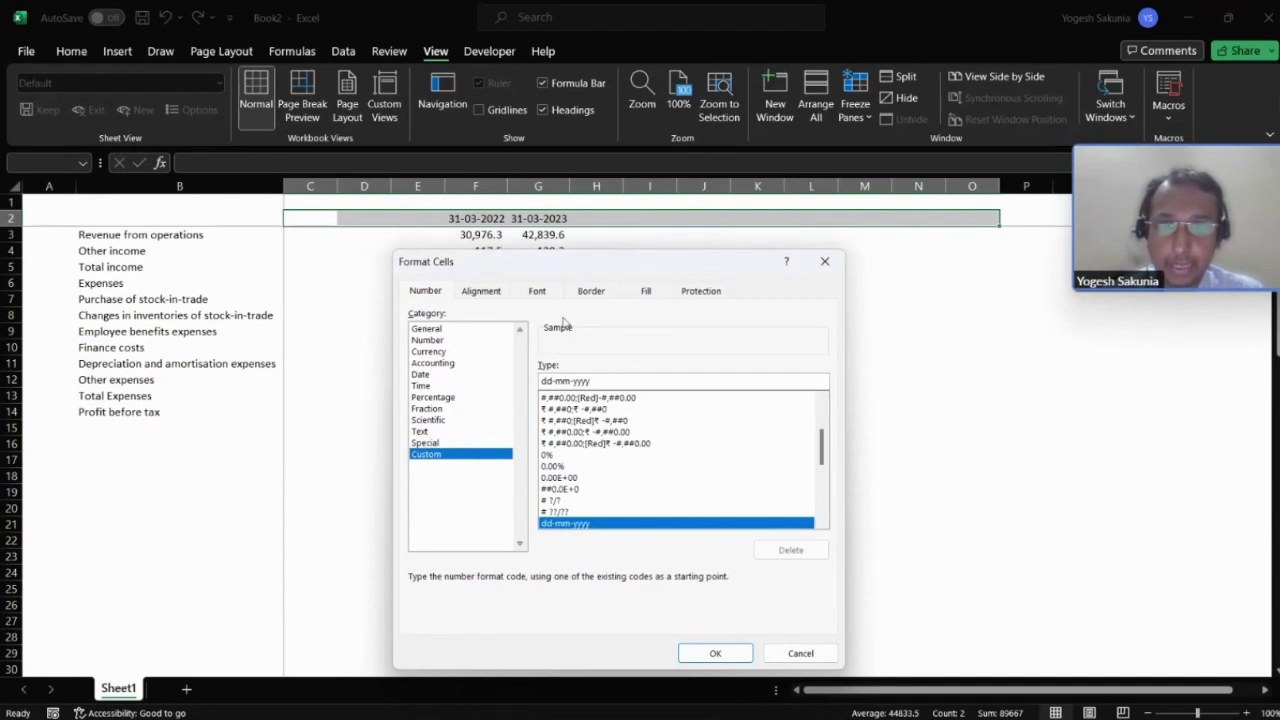
double_click(610, 381)
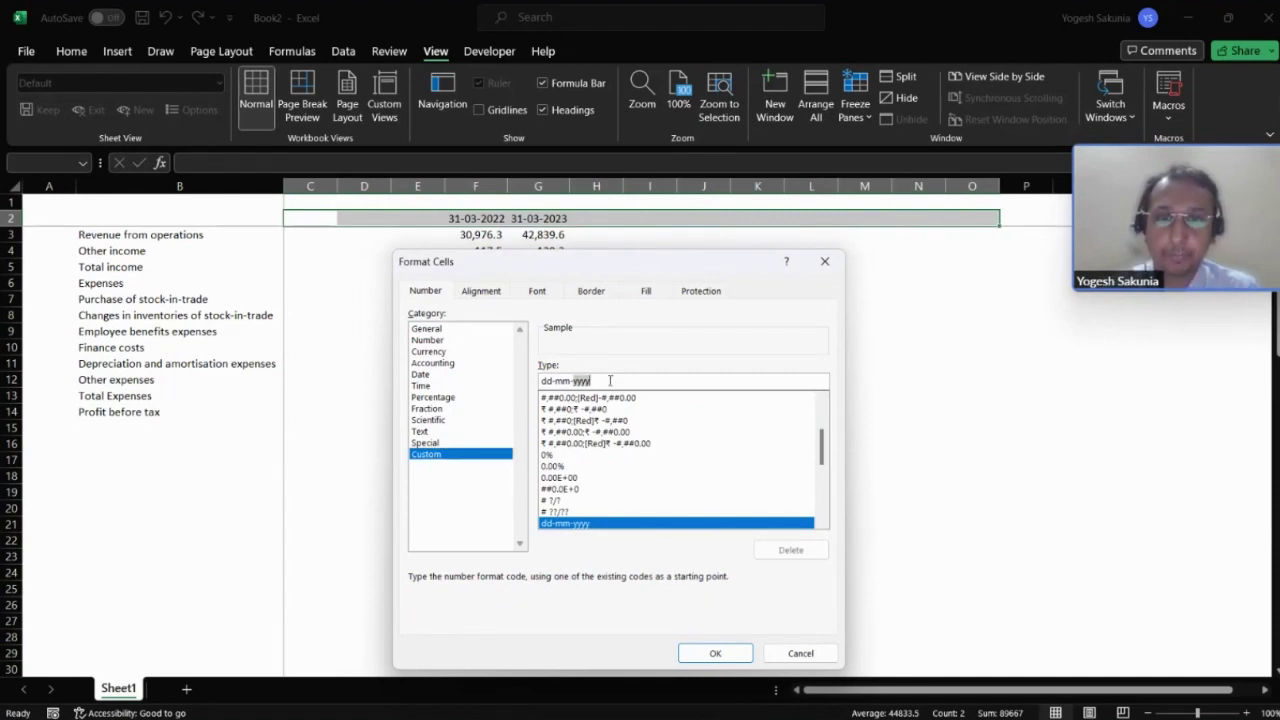
key(BackSpace)
key(BackSpace)
key(BackSpace)
key(BackSpace)
key(BackSpace)
key(BackSpace)
key(BackSpace)
text(MMM)
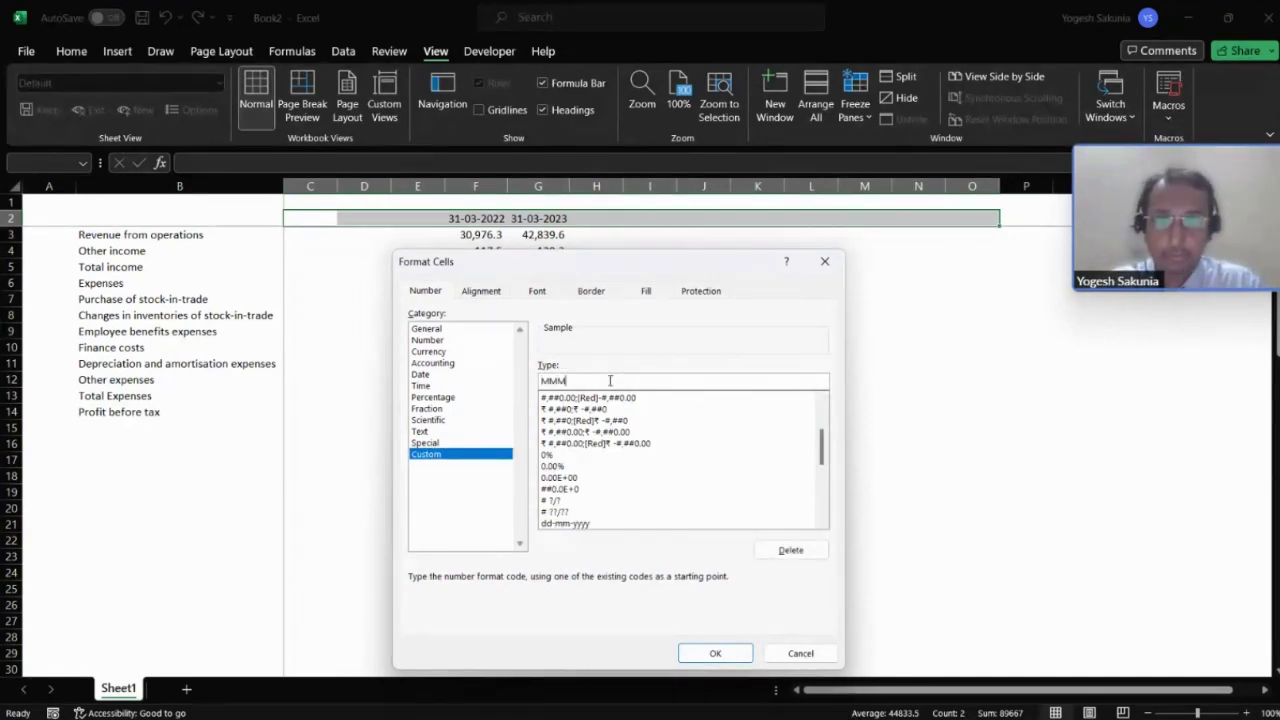
text(-)
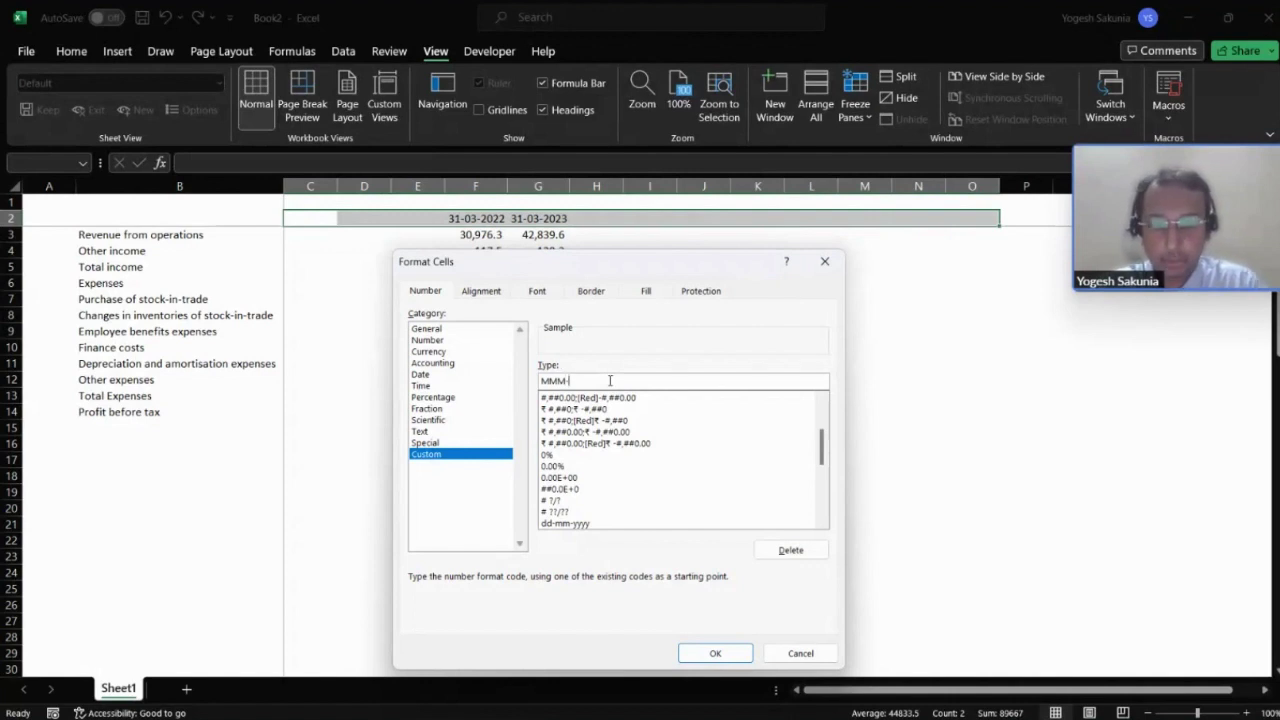
text(YY)
key(Return)
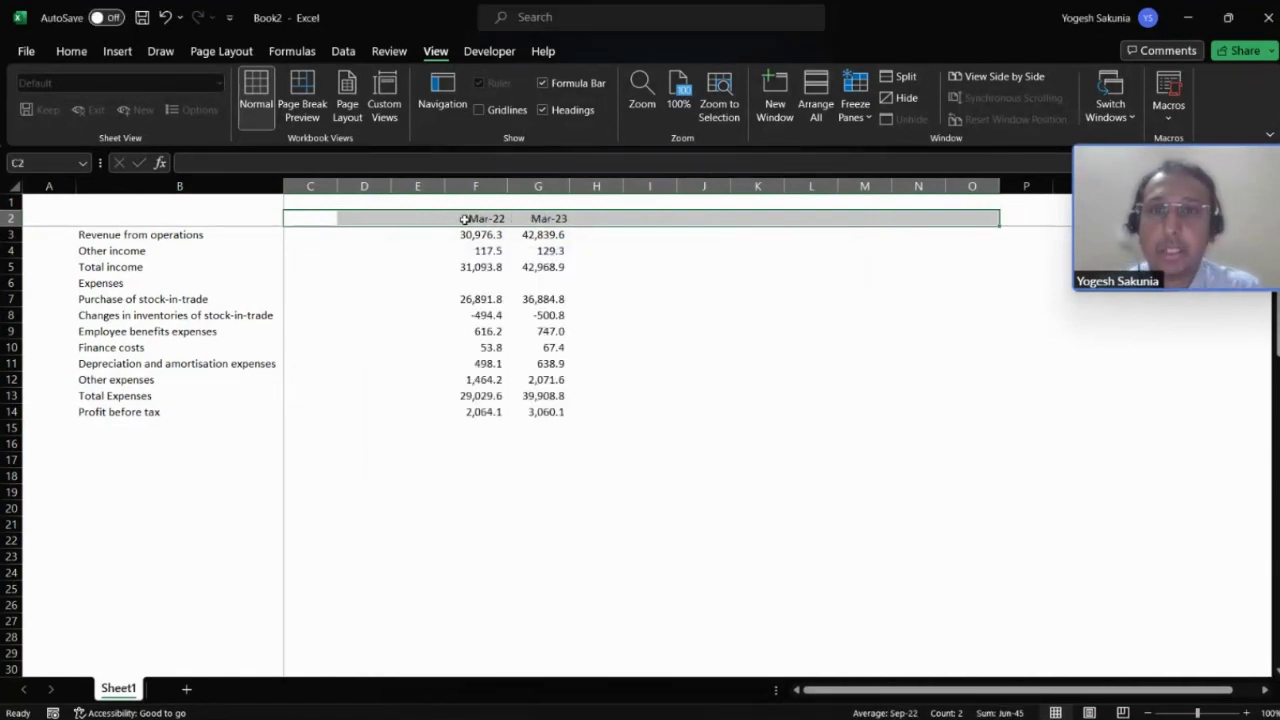
click(859, 383)
key(Left)
key(Left)
key(Left)
key(Left)
key(Left)
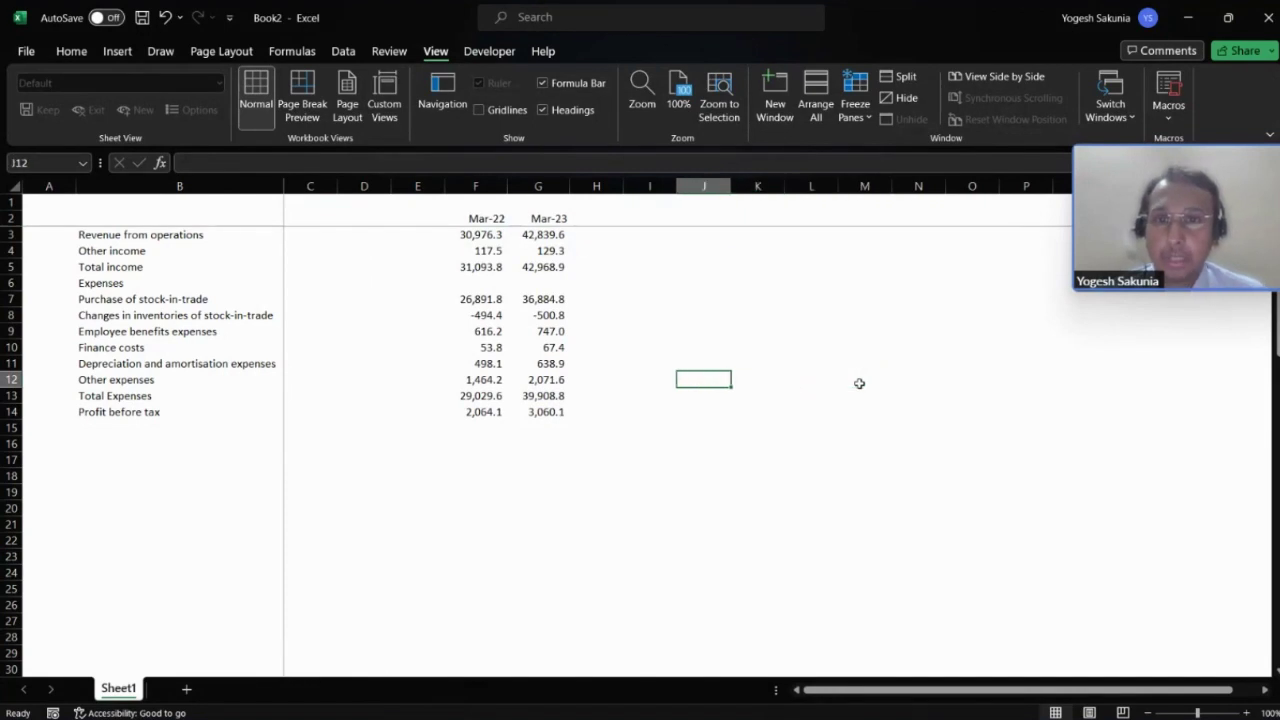
key(Up)
key(Up)
key(Up)
key(Up)
key(Up)
key(Up)
key(Up)
key(Up)
key(Up)
key(Up)
key(Left)
key(Left)
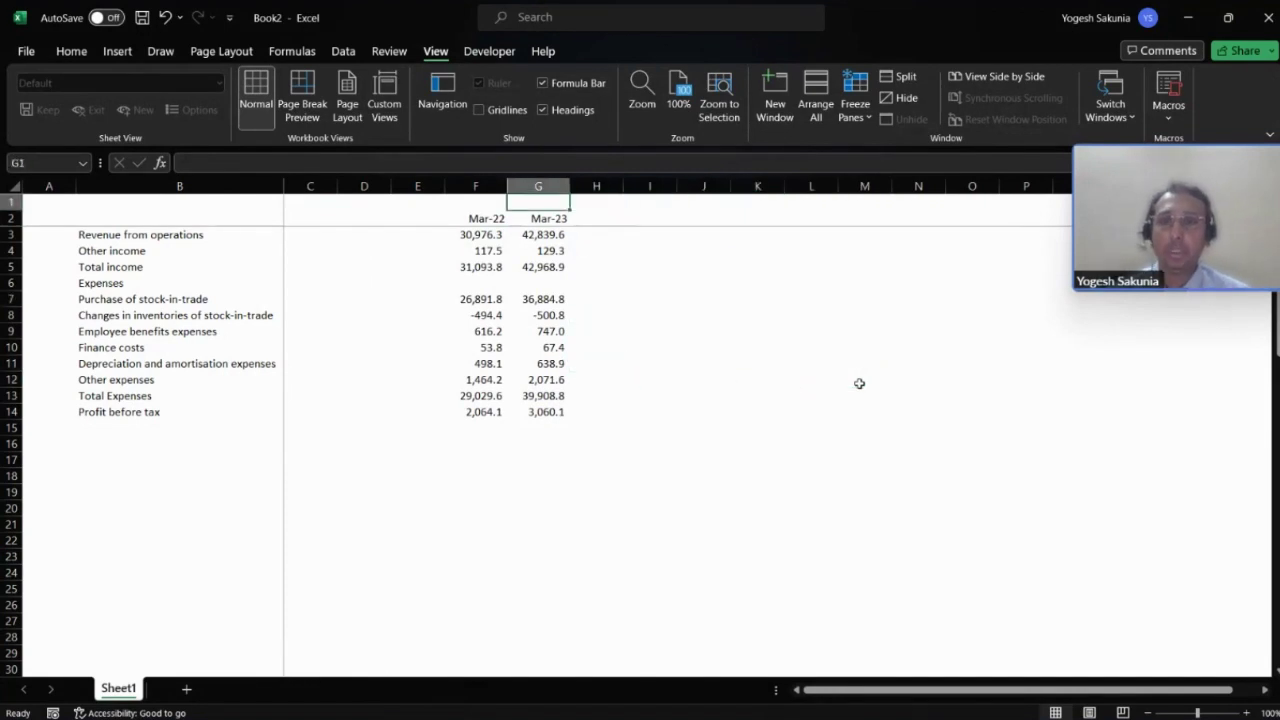
- Switch to the DMART folder in File Explorer and open the Annual Report 2021-22 PDF
key(alt+Tab)
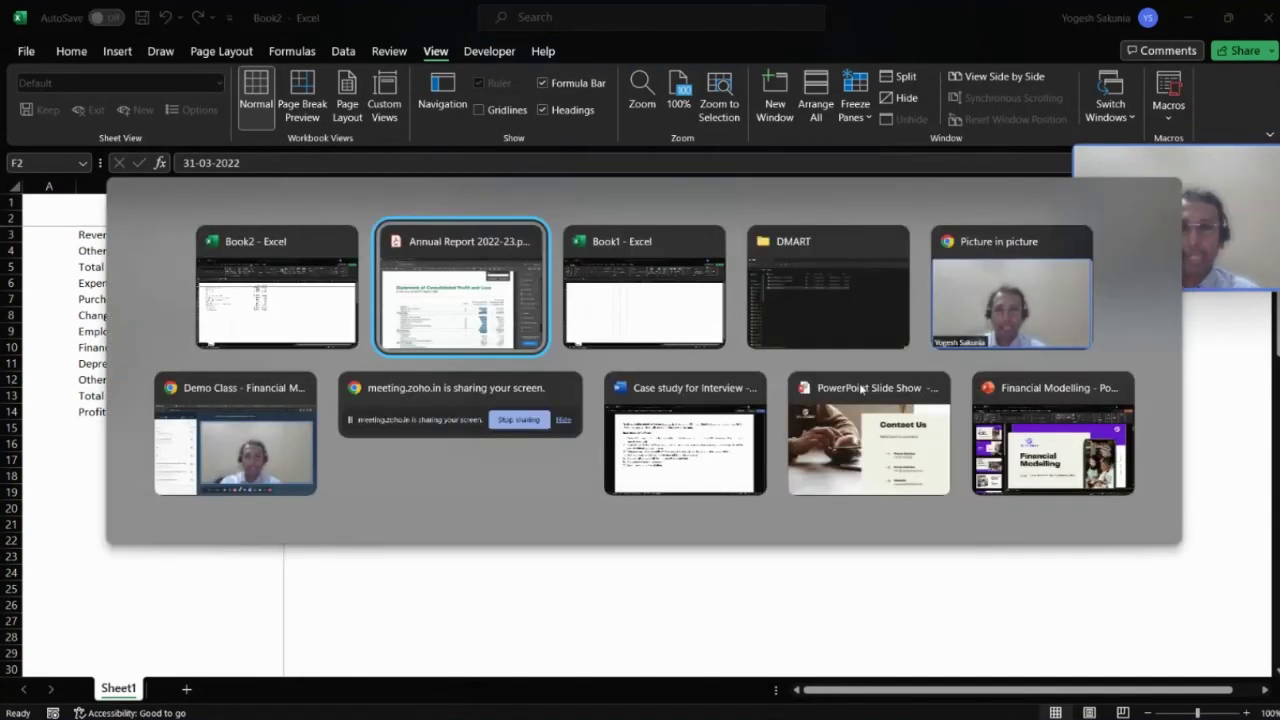
key(alt+Tab)
key(Tab)
key(Tab)
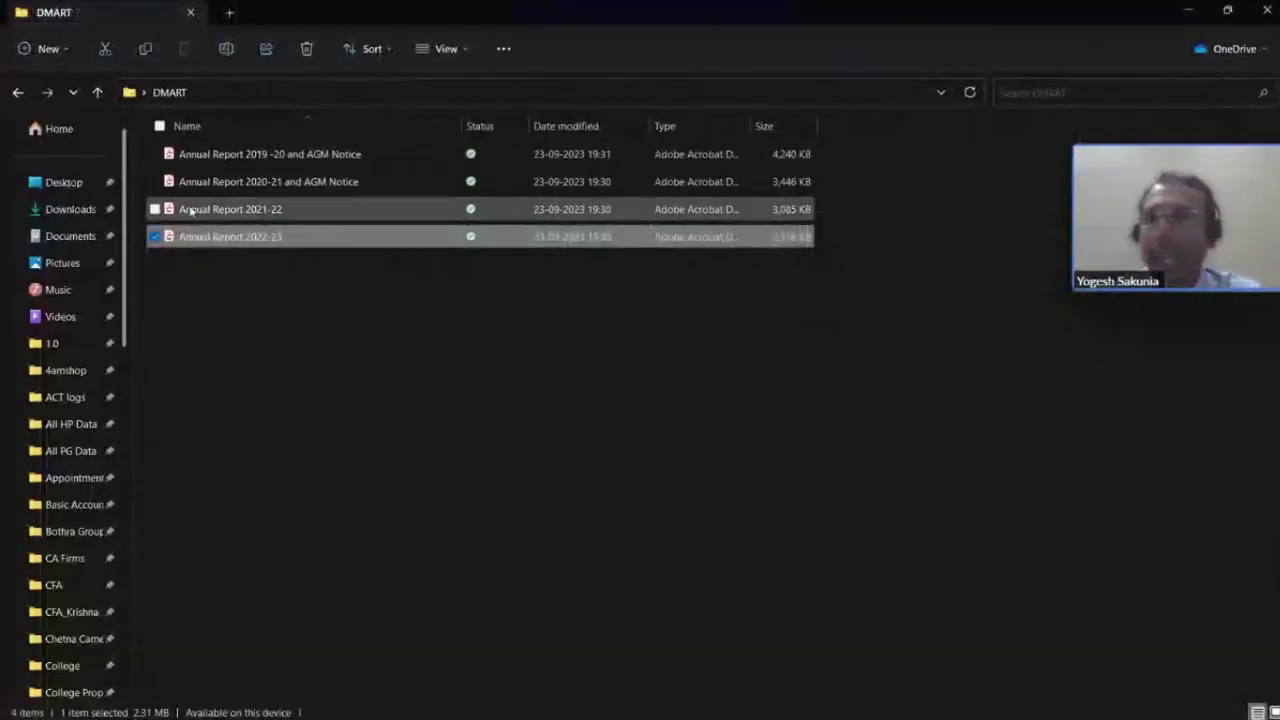
click(236, 208)
double_click(236, 208)
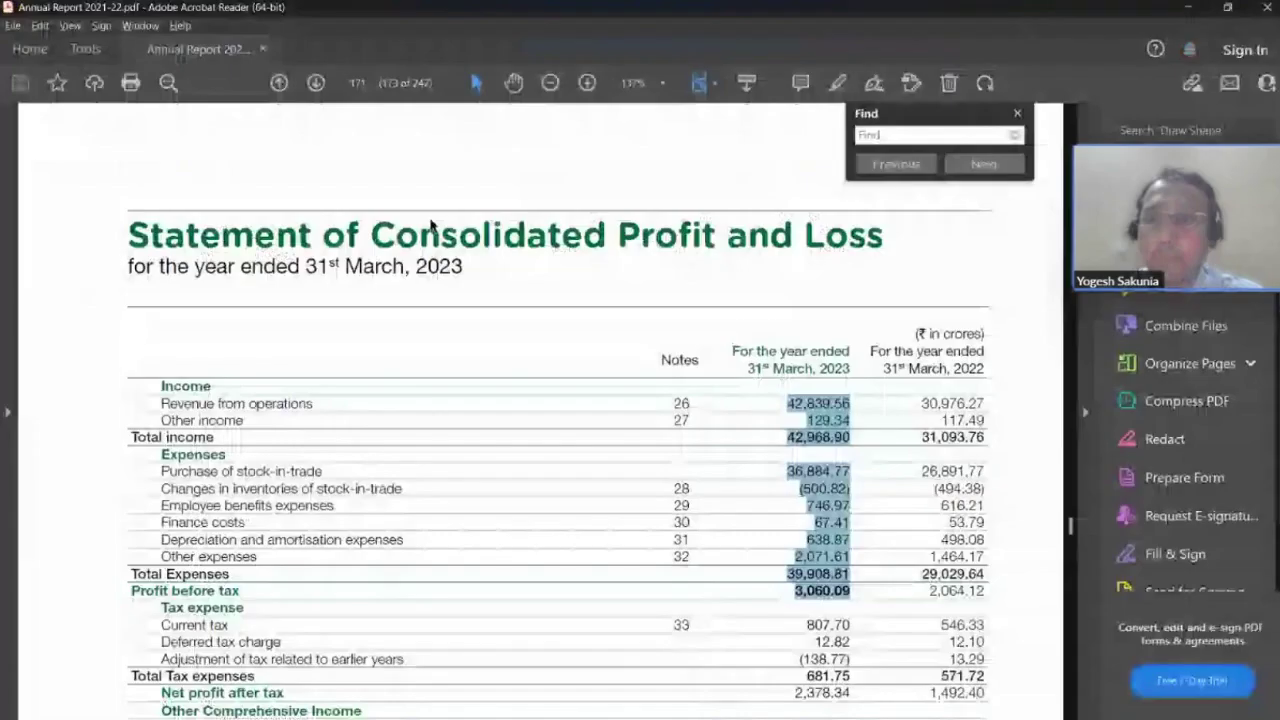
key(alt+Tab)
key(alt+Tab)
key(Tab)
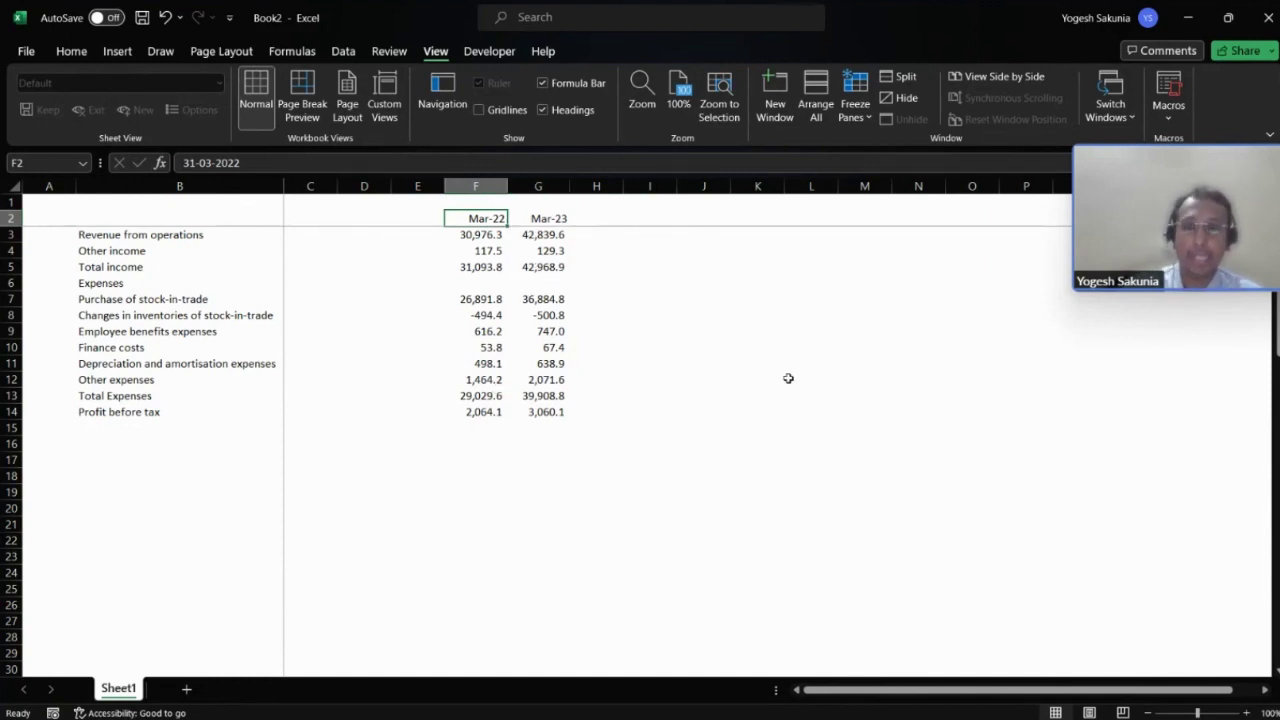
key(alt+Tab)
key(alt+Tab)
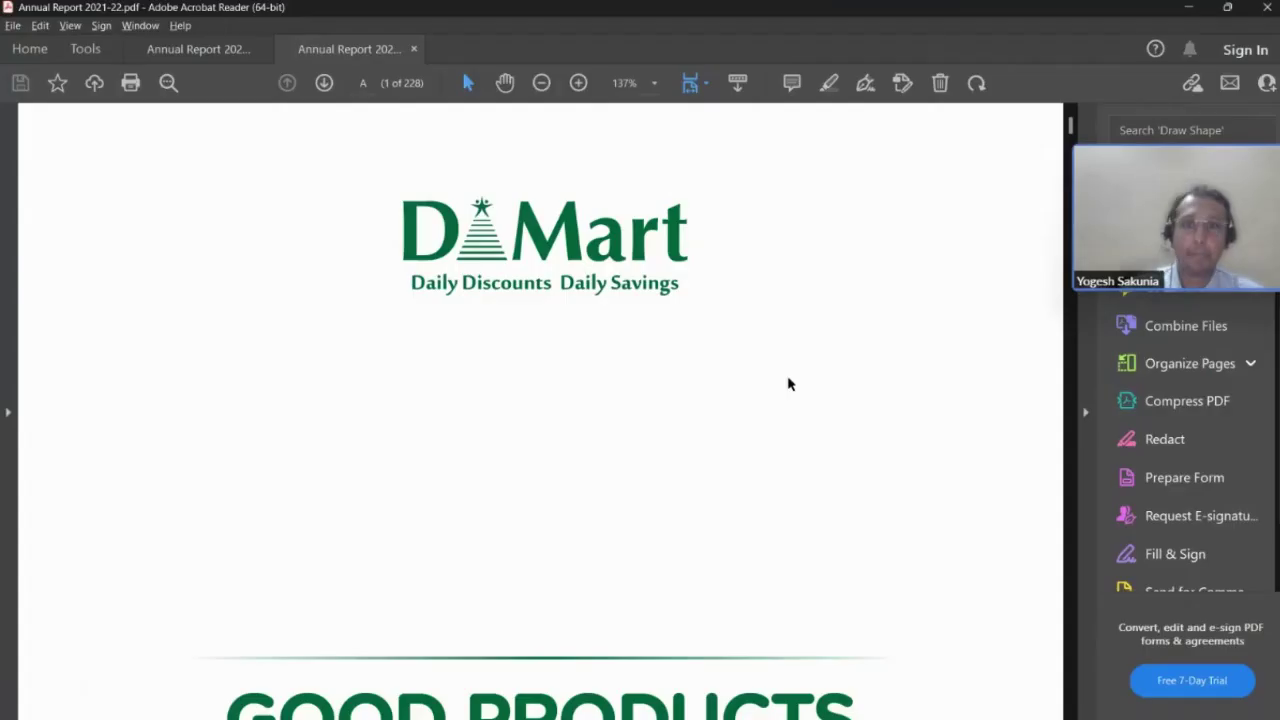
- Look up the Statement of Consolidated Profit and Loss in the 2021-22 report's contents and go to page 157
scroll(566, 284, down, 15)
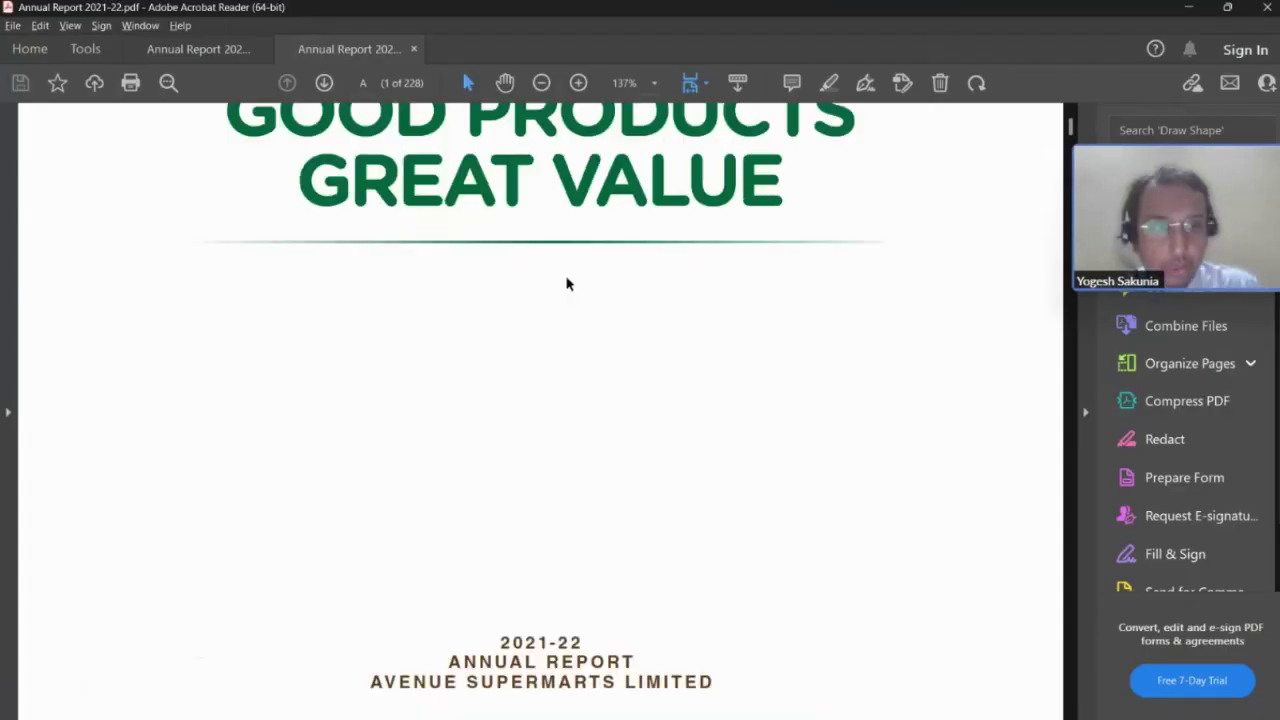
scroll(566, 277, up, 5)
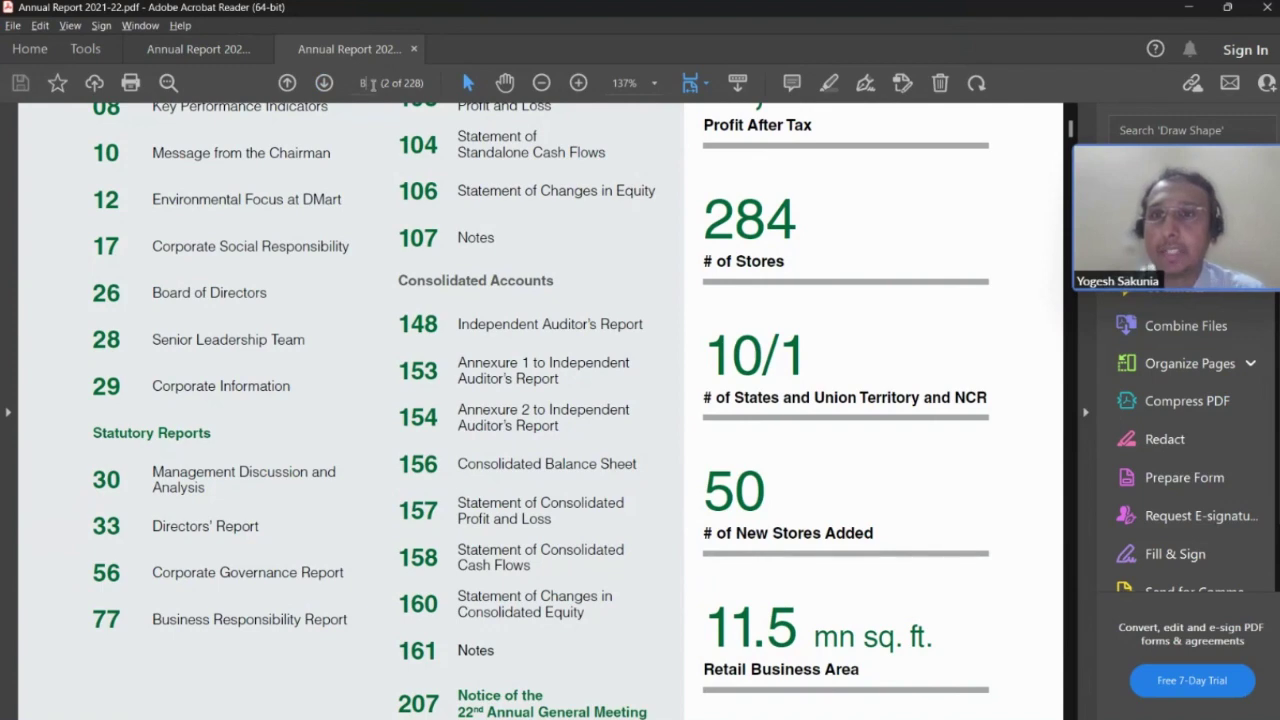
text(15)
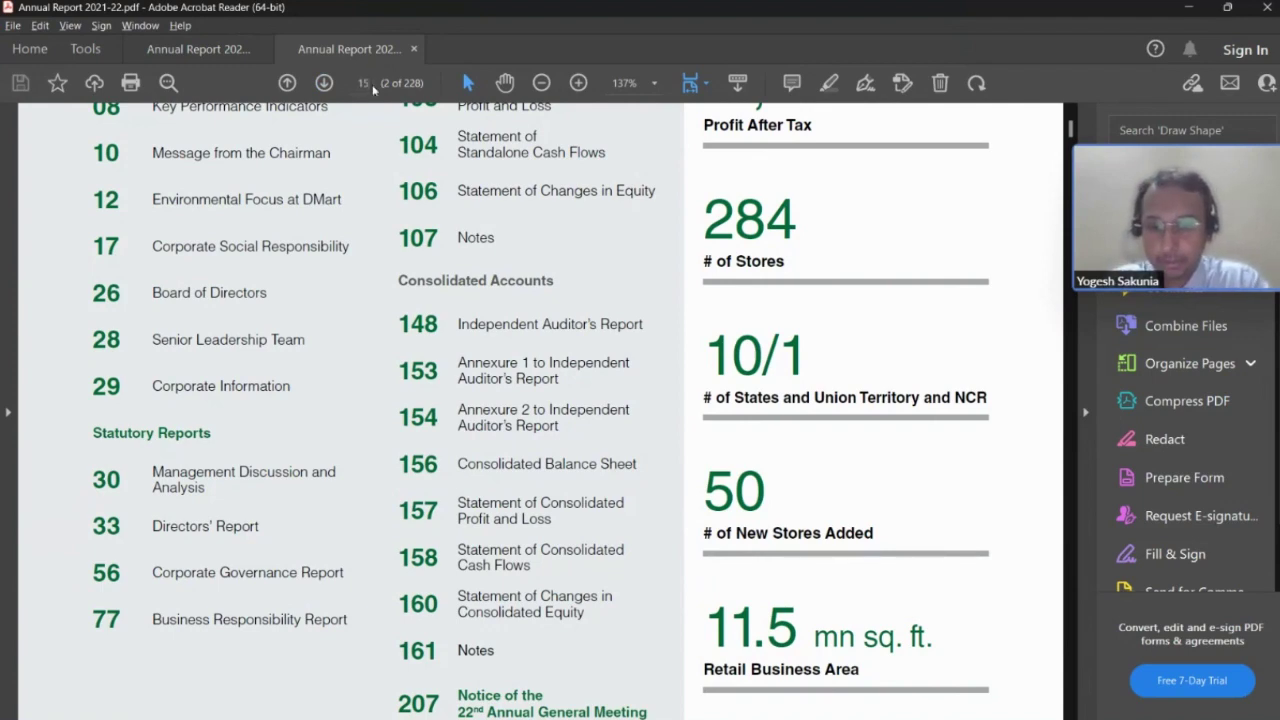
text(7)
key(Return)
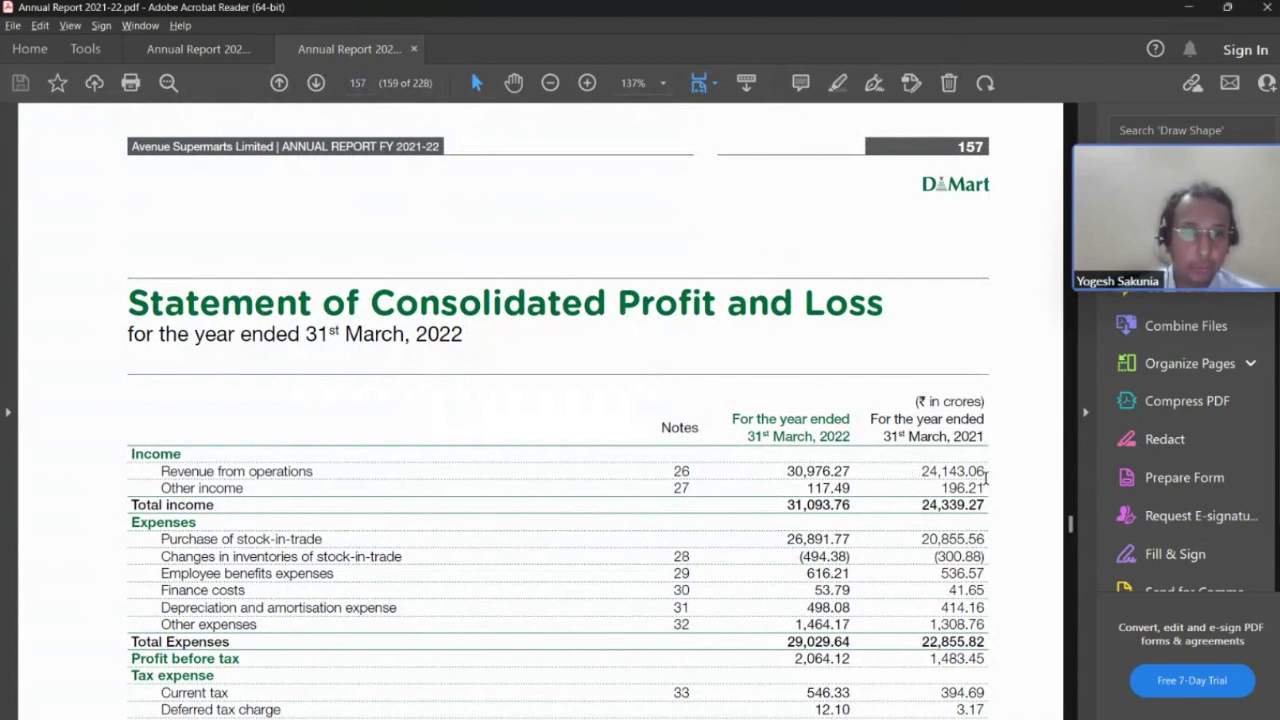
- Copy the 31st March, 2021 figures from Revenue from operations through Profit before tax into Excel from E3 down, and select E6
drag(990, 459, 960, 654)
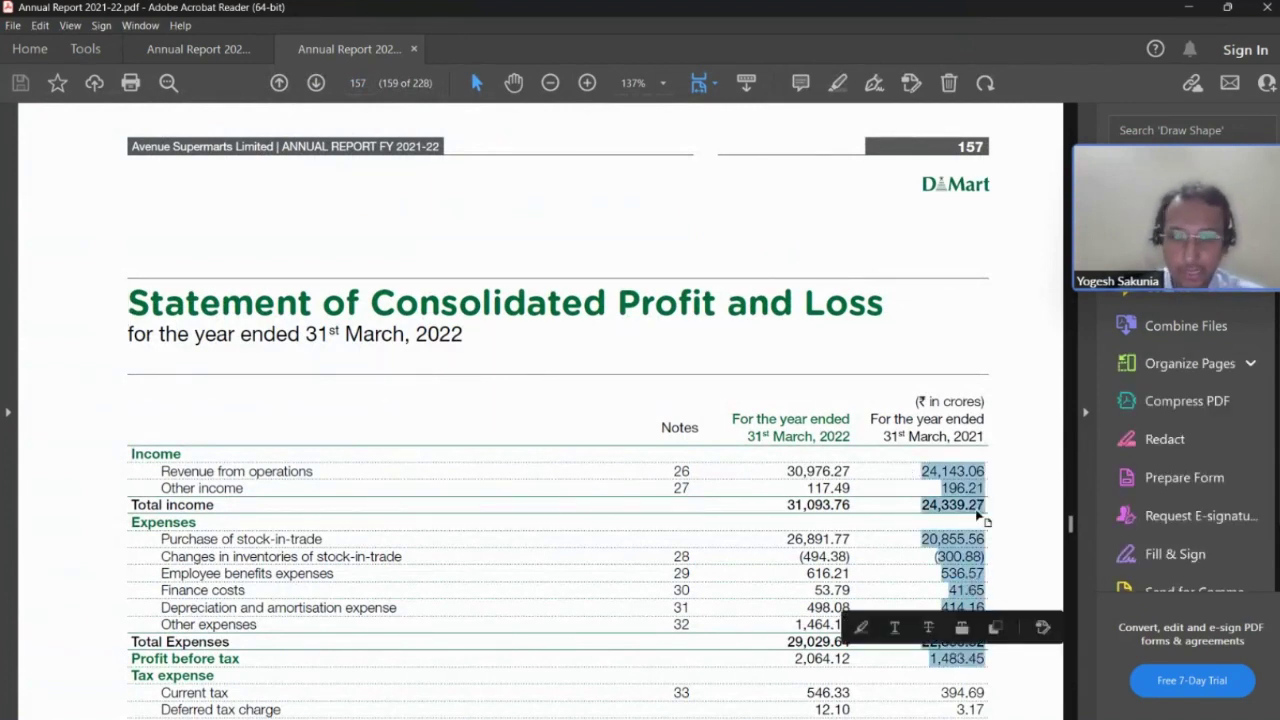
key(alt+Tab)
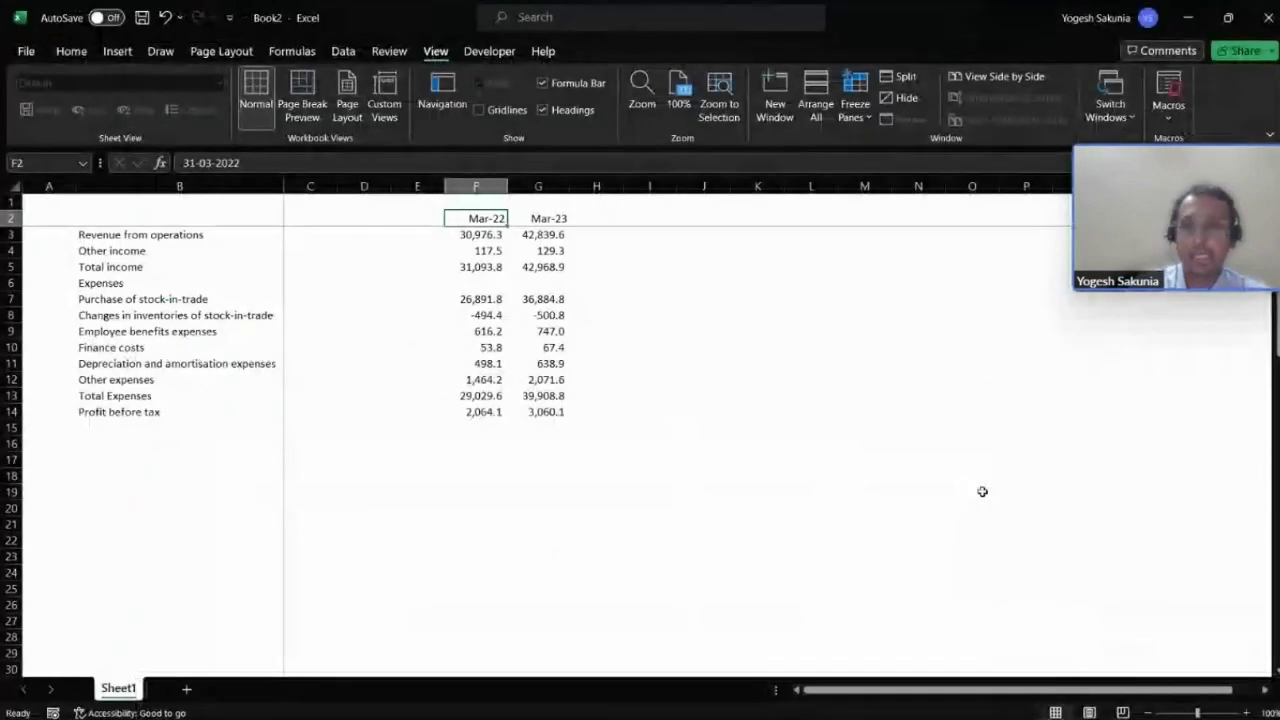
key(Down)
key(Left)
text(24,143.1 196.2 24,339.3 20,855.6 300.88) 536.6 41.7 414.2 1,308.8 22,855.8 1,483.5)
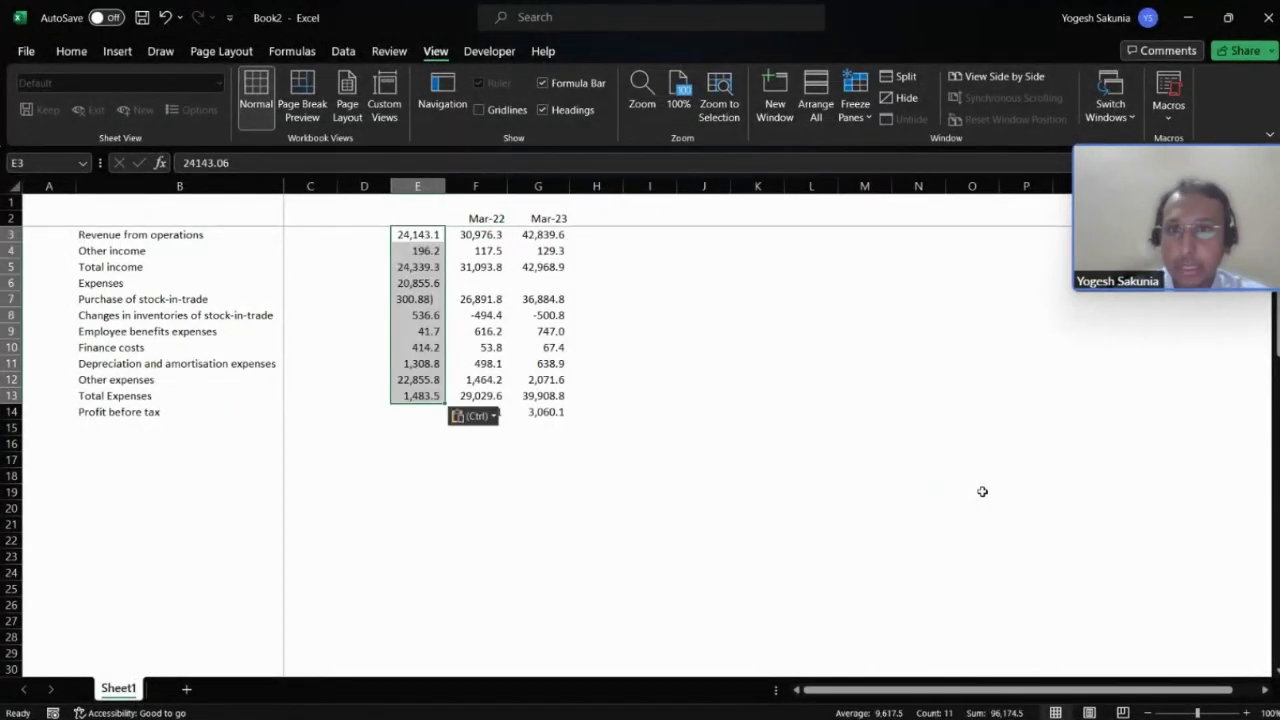
key(Down)
key(Down)
key(Down)
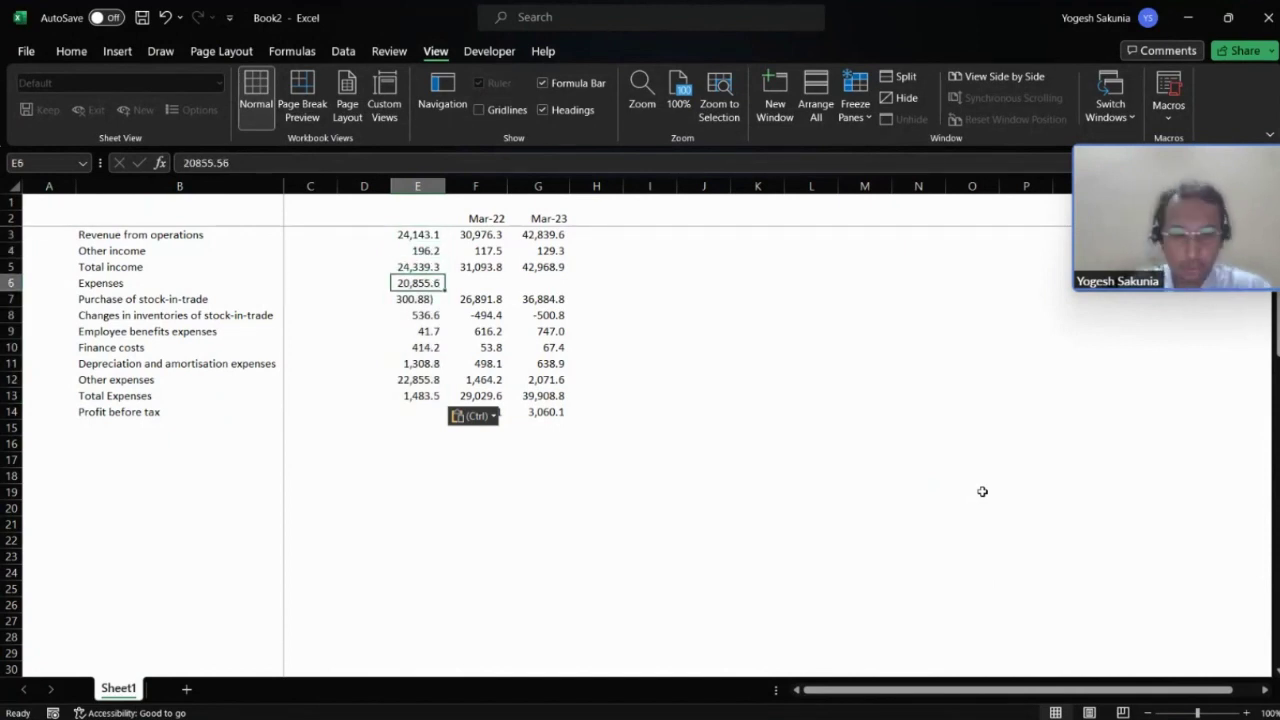
key(ctrl+shift+plus)
key(Return)
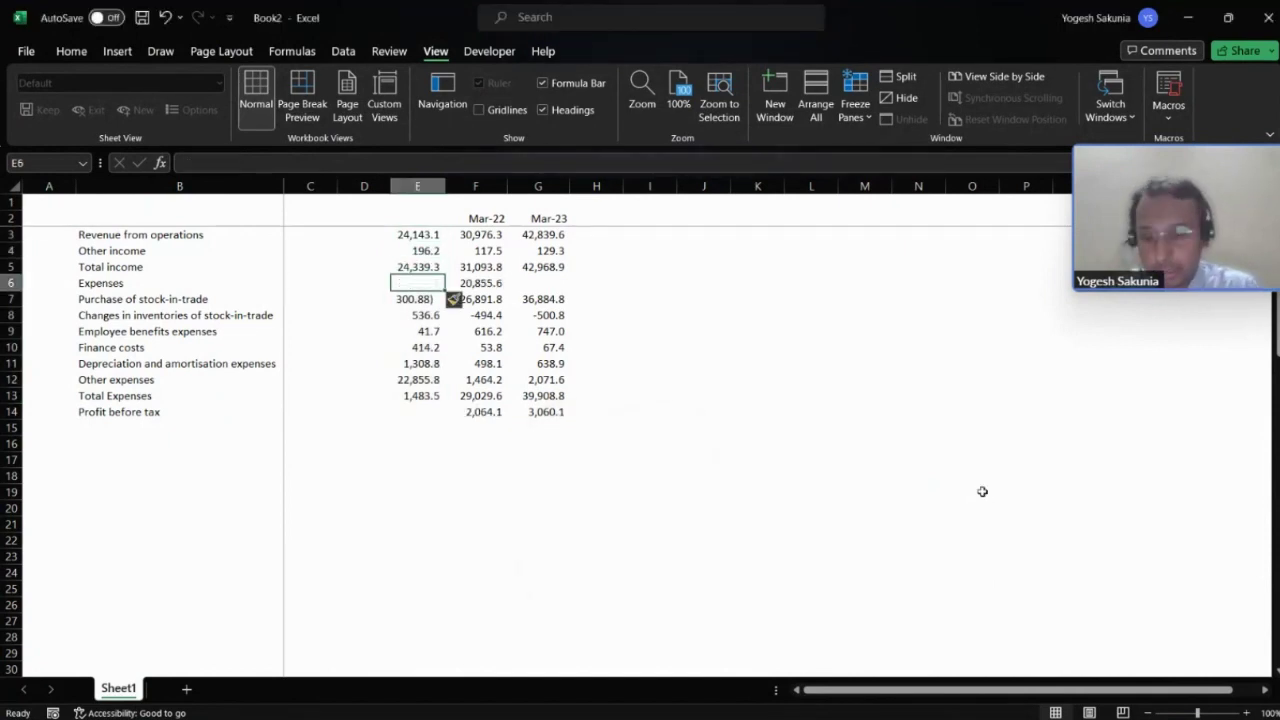
key(ctrl+z)
- Insert a blank cell at E6 on the Expenses row, shifting the figures below it down
key(ctrl+shift+plus)
key(Down)
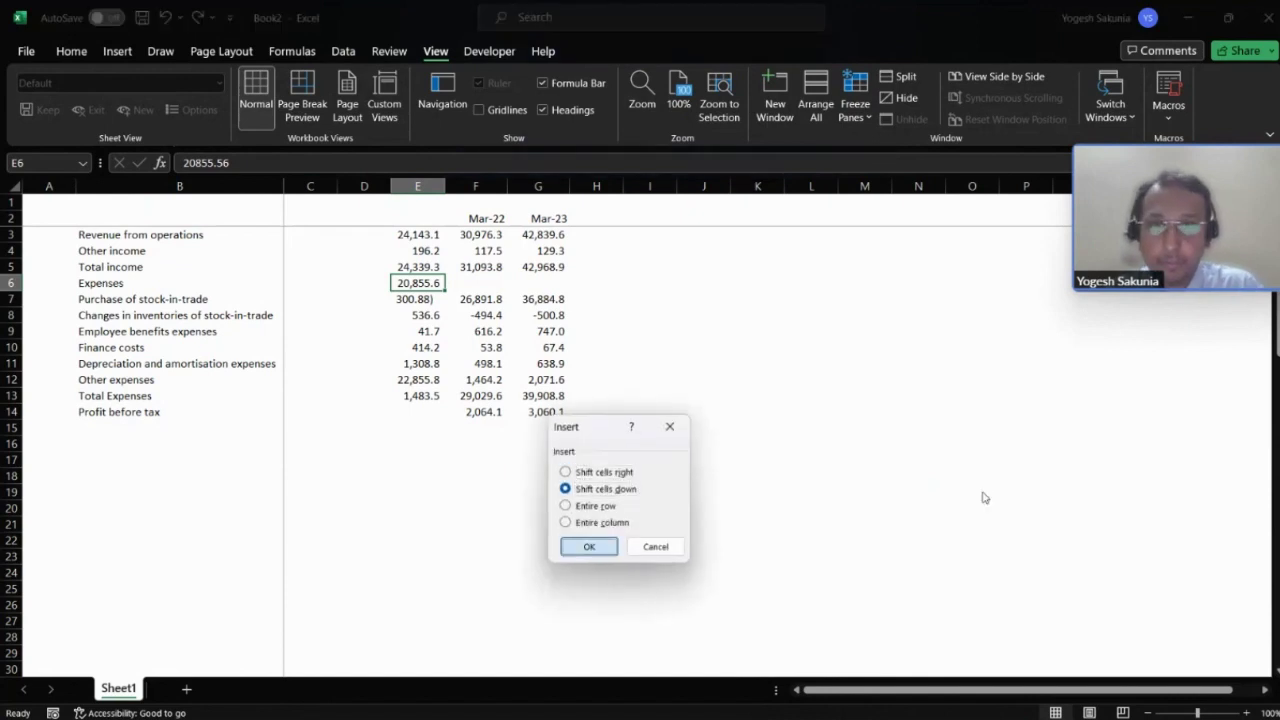
key(Return)
- Correct the Changes in inventories of stock-in-trade figure in E8 to the negative value (300.88)
key(Down)
key(Down)
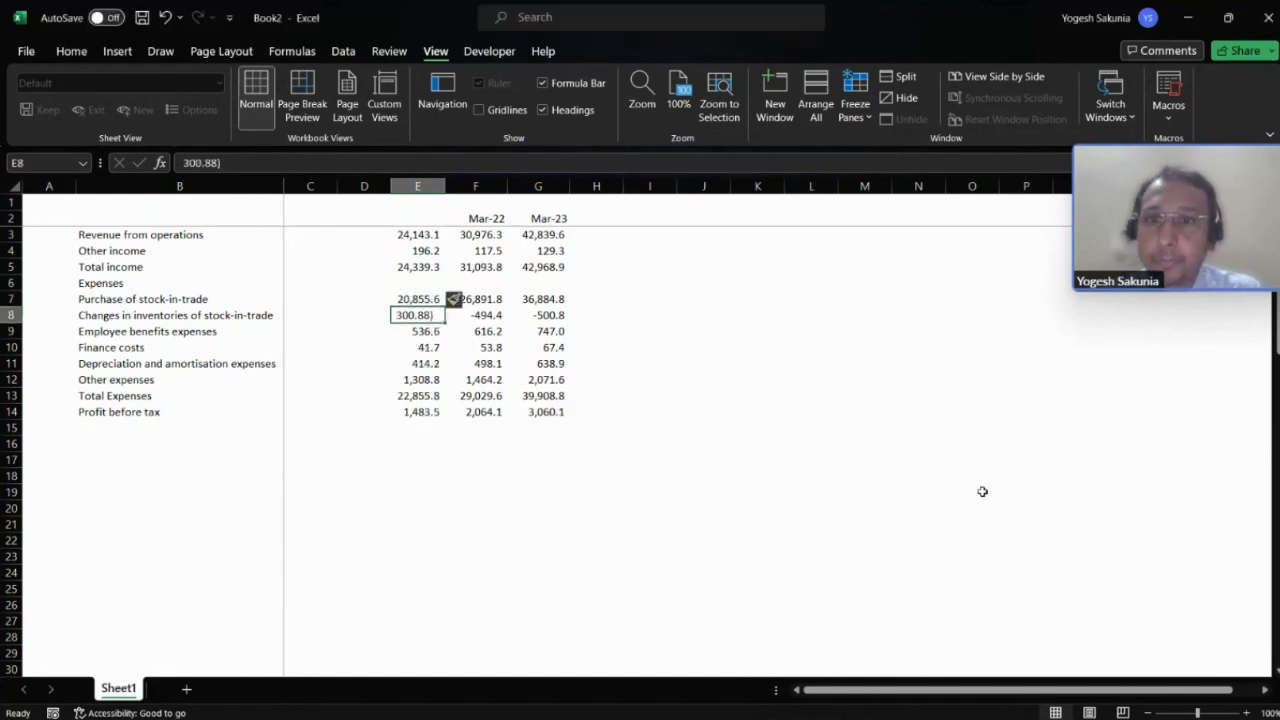
click(185, 162)
text(-)
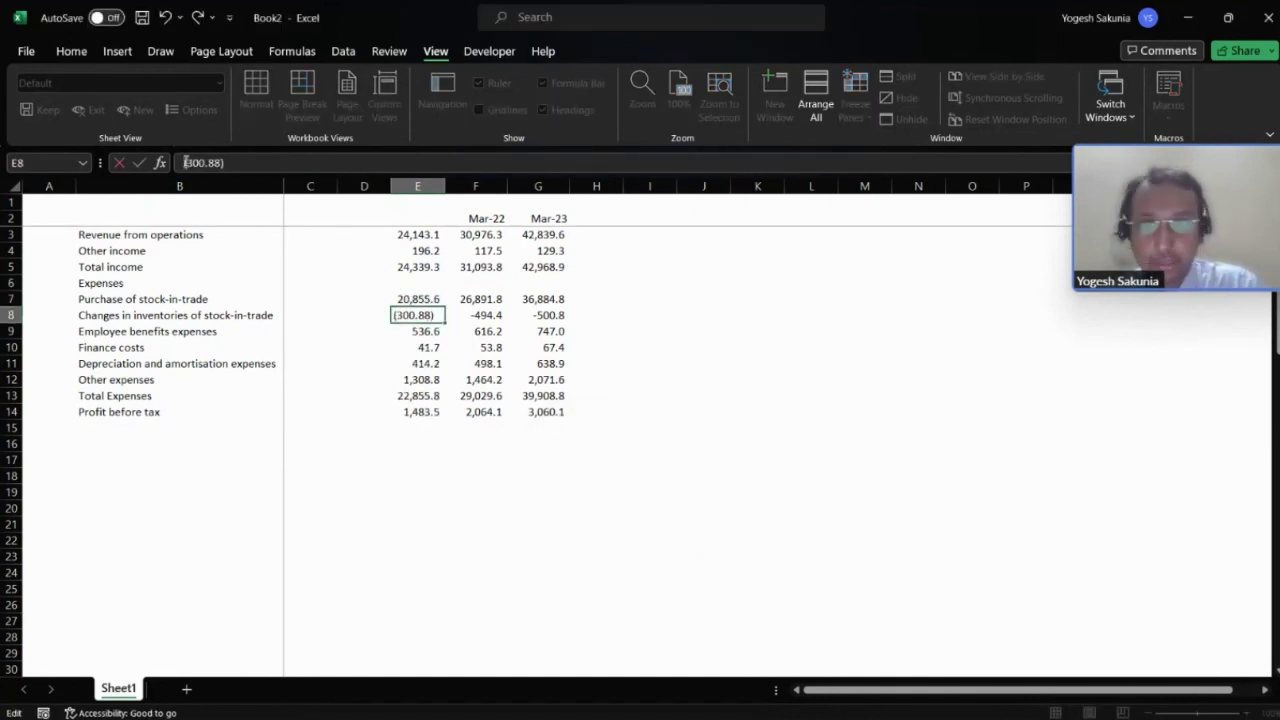
key(Return)
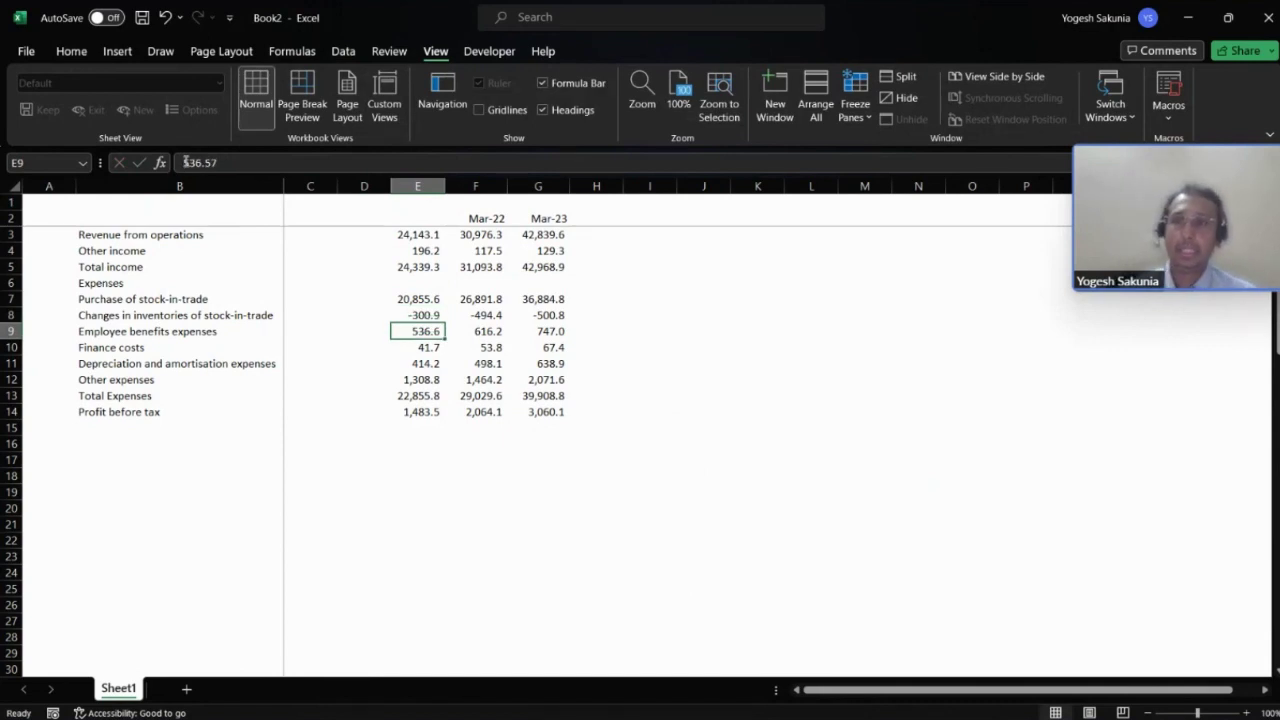
key(Down)
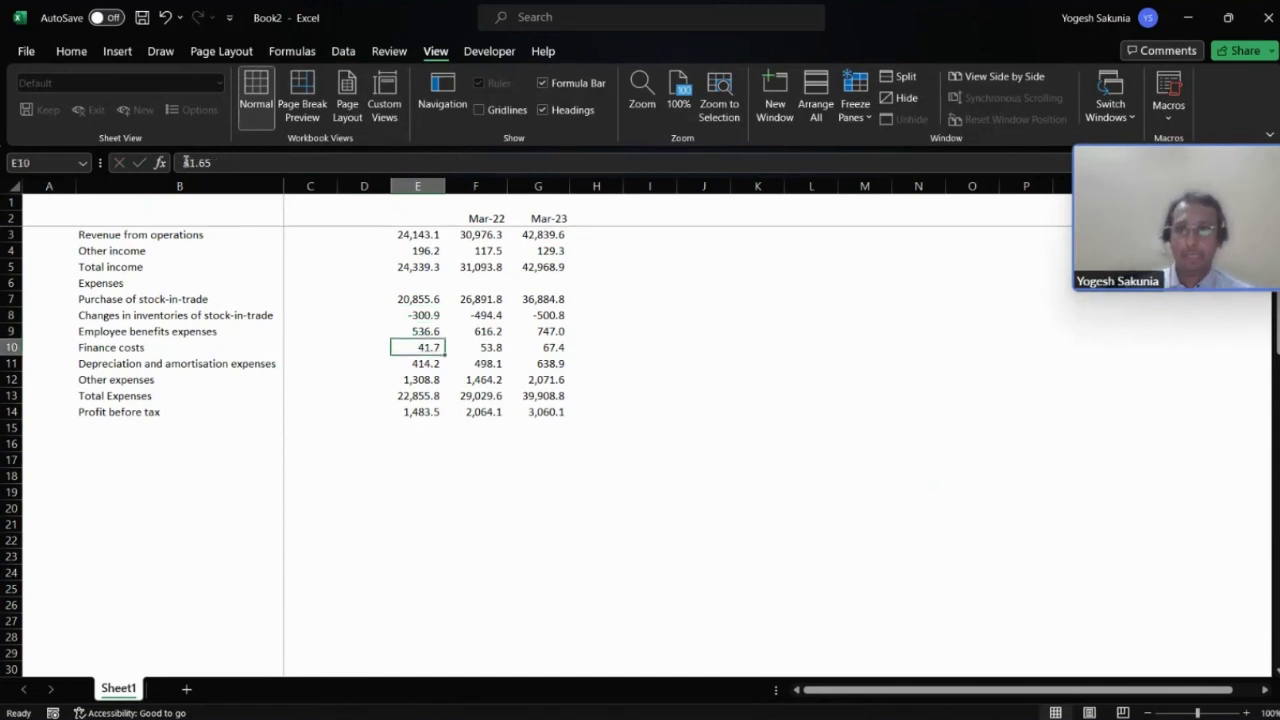
key(Down)
key(Down)
key(Down)
key(Down)
key(Down)
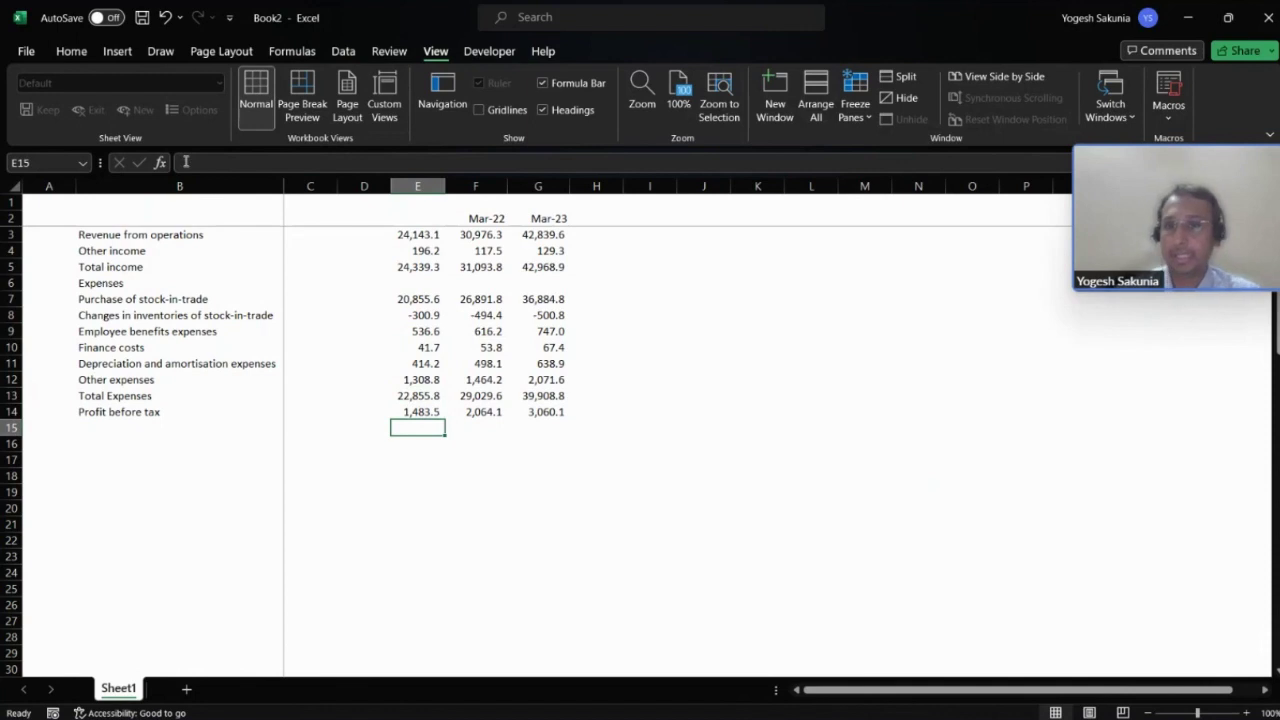
- Copy the date header from F2 to E2 and change the copy to 31-03-2021
key(Up)
key(Up)
key(Up)
key(Up)
key(Up)
key(Up)
key(Up)
key(Up)
key(Up)
key(Up)
key(Up)
key(Up)
key(Up)
key(Right)
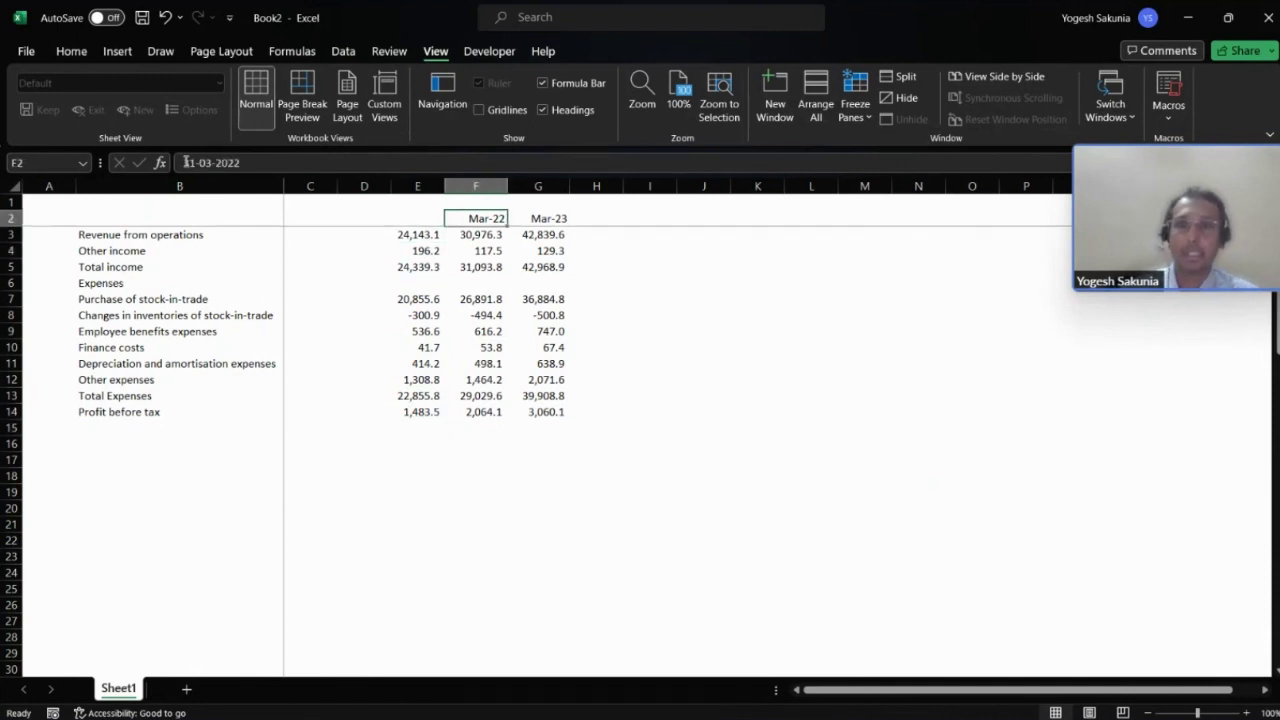
key(ctrl+c)
key(Left)
key(Return)
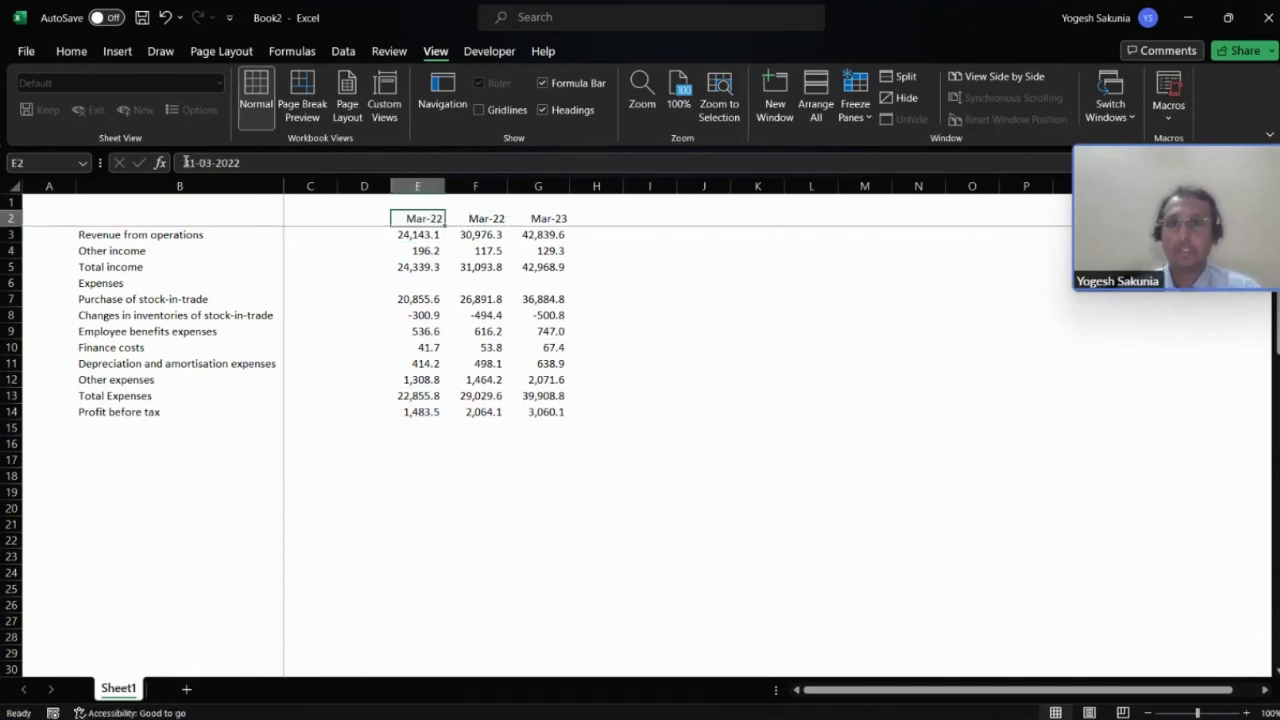
click(253, 165)
key(BackSpace)
text(1)
key(Return)
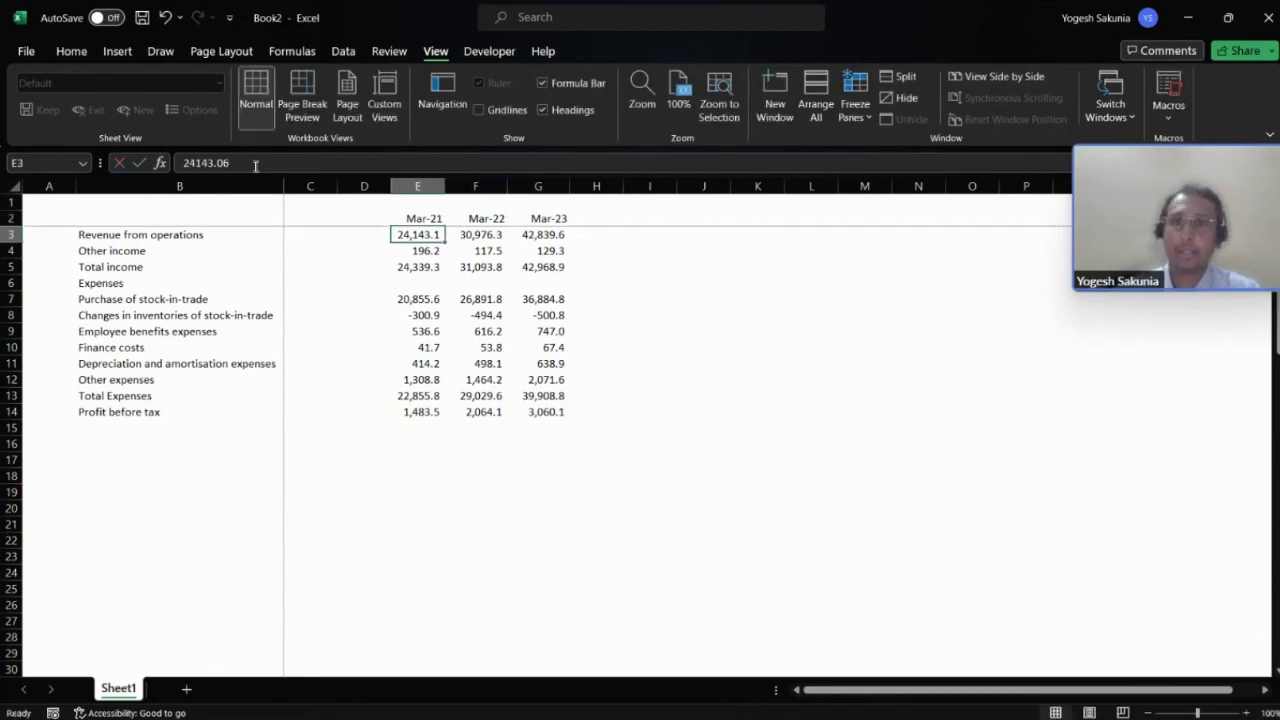
- Open the Annual Report 2020-21 and AGM Notice PDF from the DMART folder
key(Left)
key(Up)
key(alt+Tab)
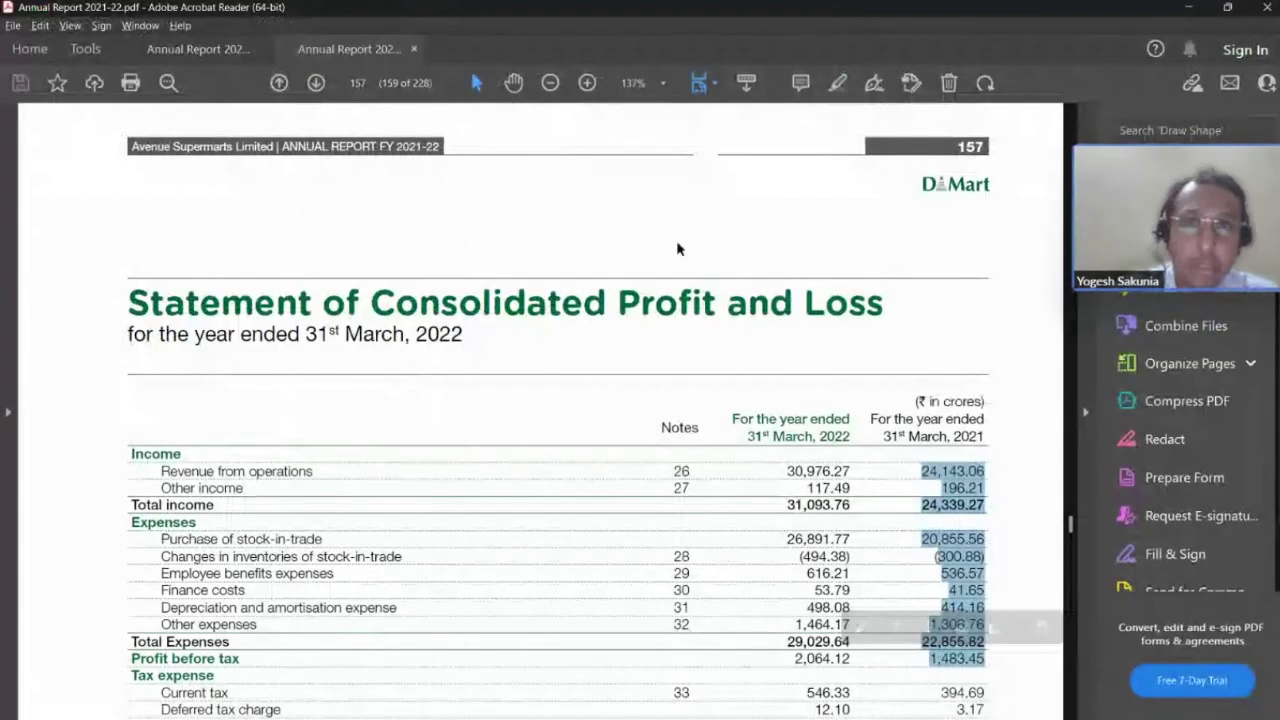
key(alt+Tab)
key(alt+Tab)
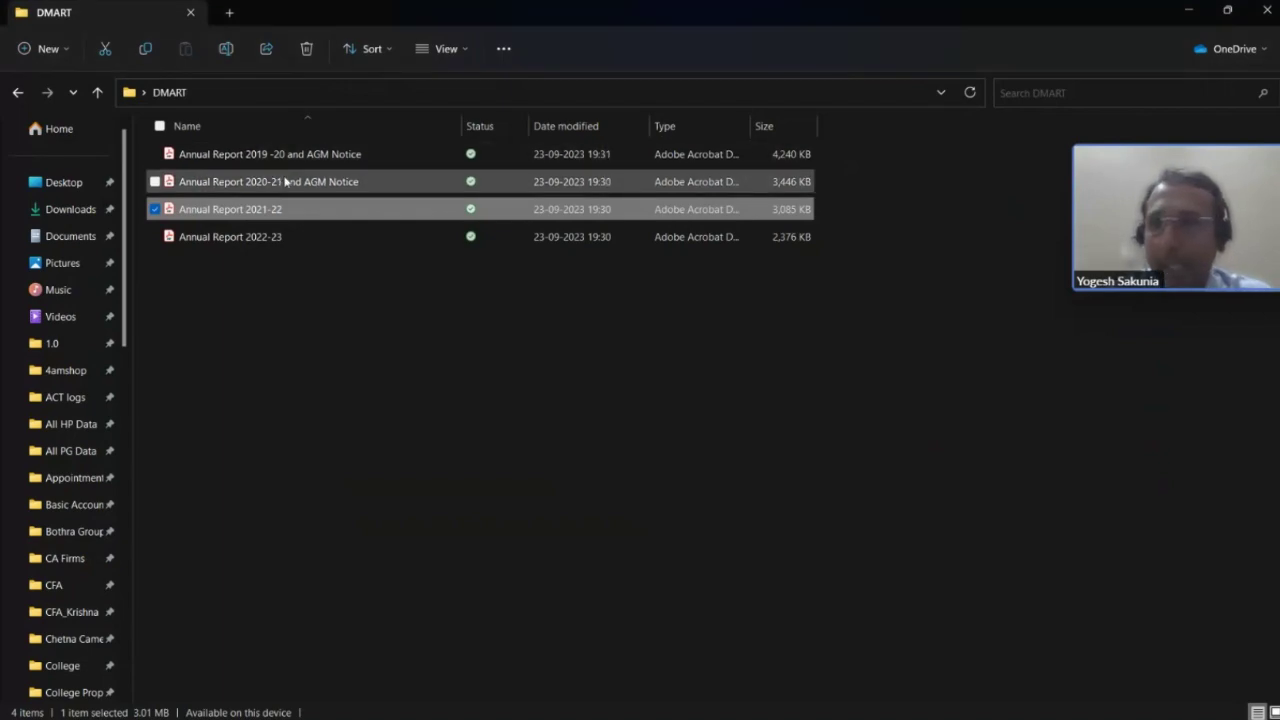
click(285, 181)
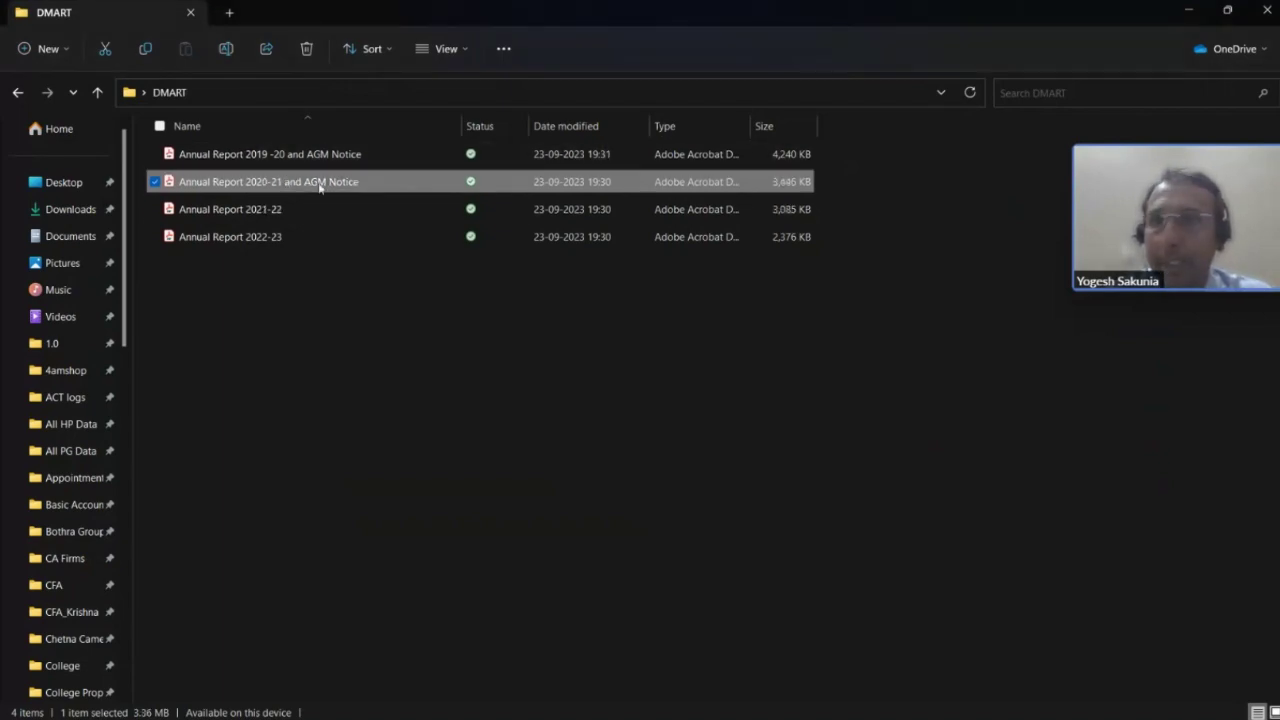
double_click(320, 186)
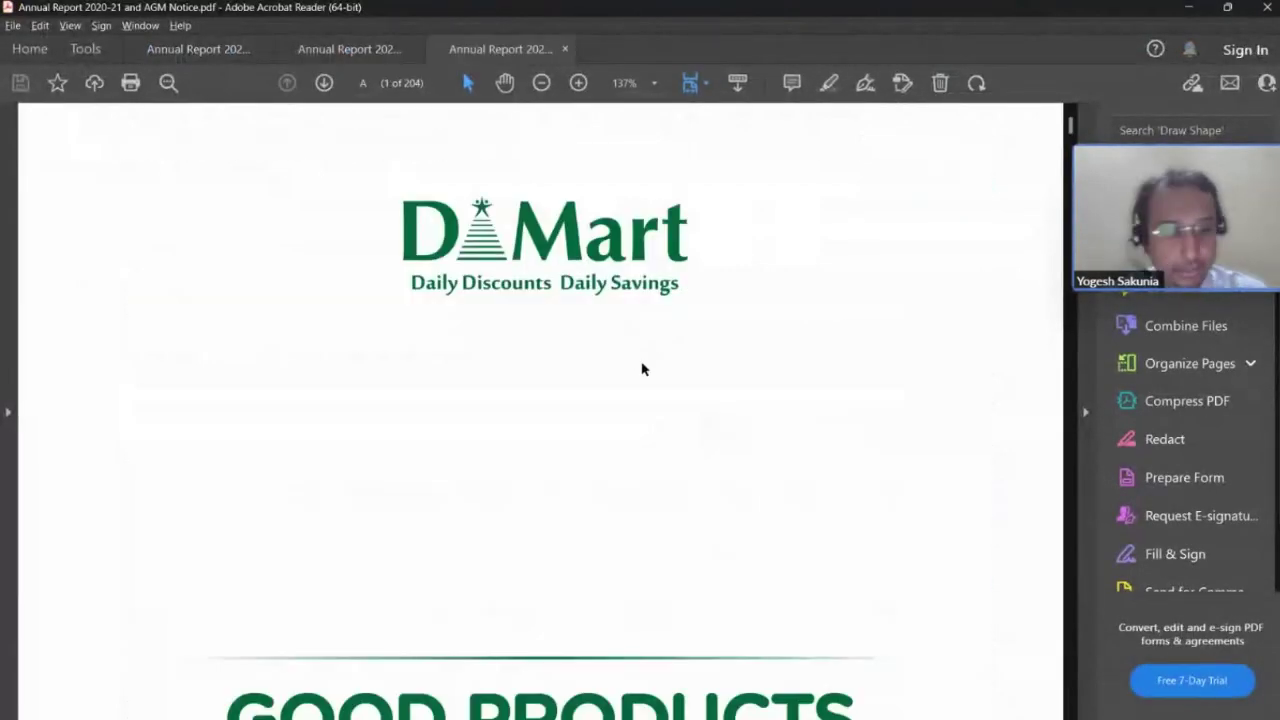
- Find the Statement of Consolidated Profit and Loss in the report's contents and go to it on page 143
scroll(642, 369, down, 10)
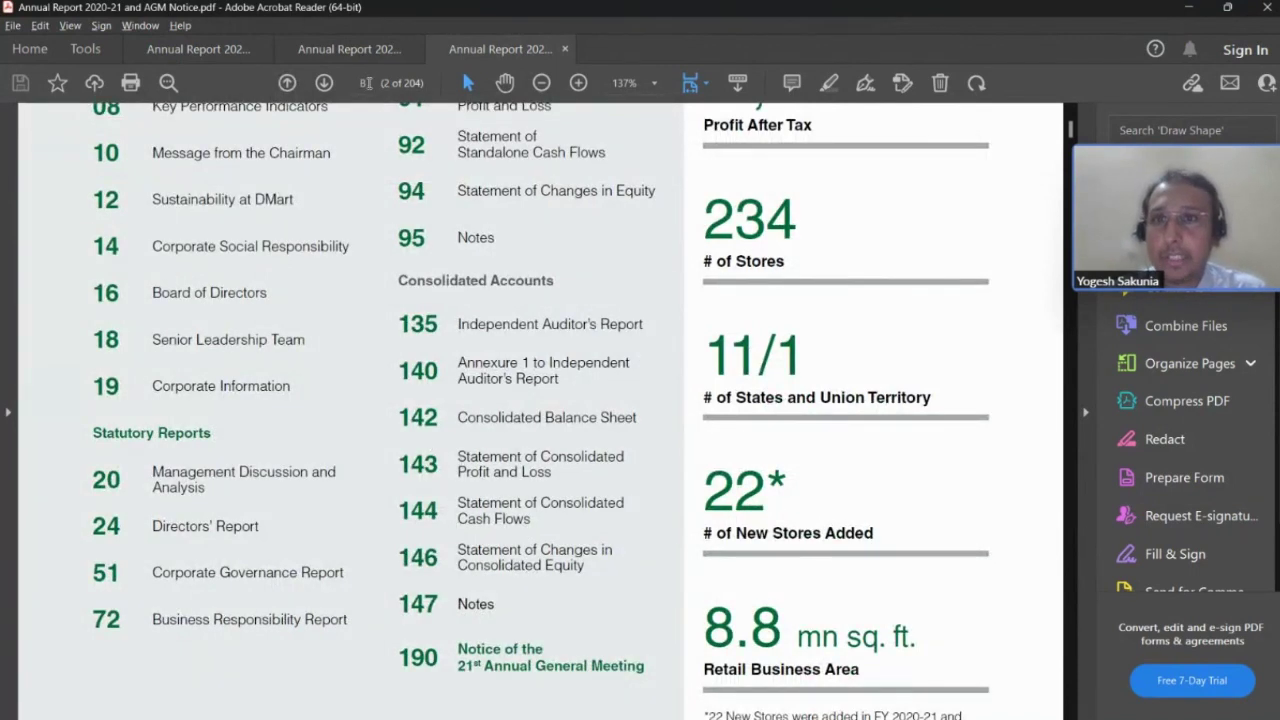
click(366, 82)
text(14)
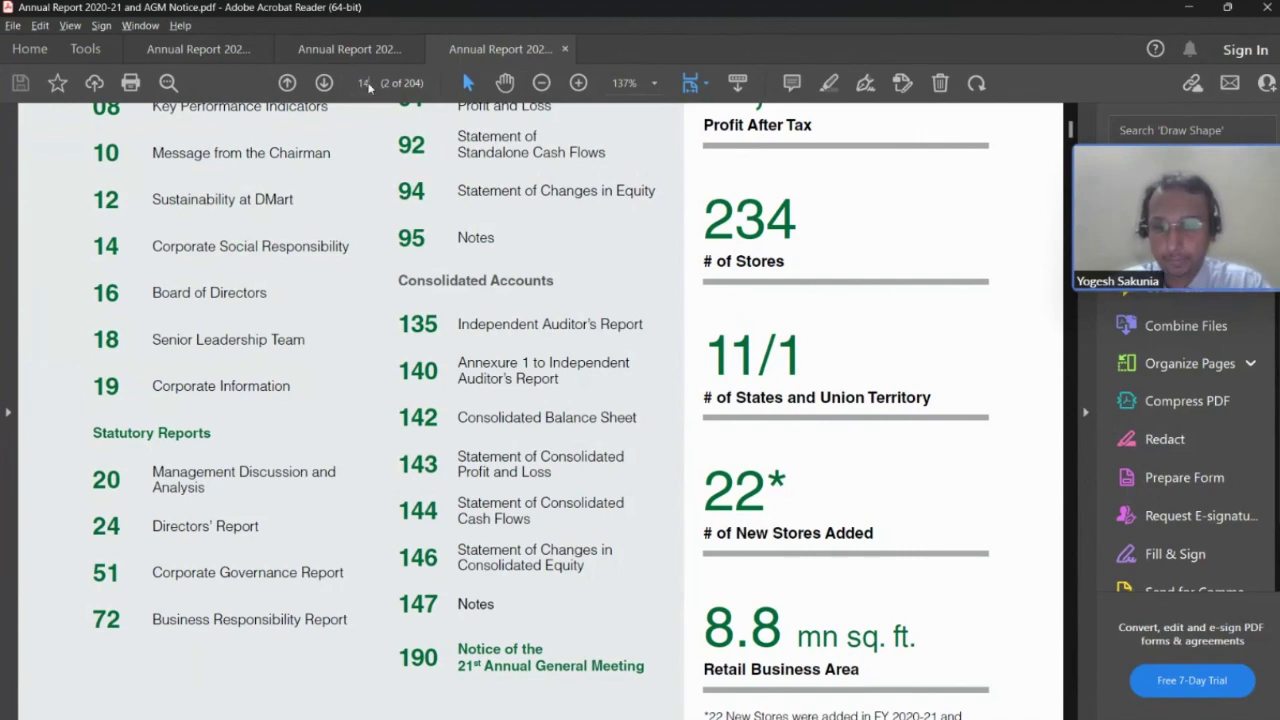
text(2)
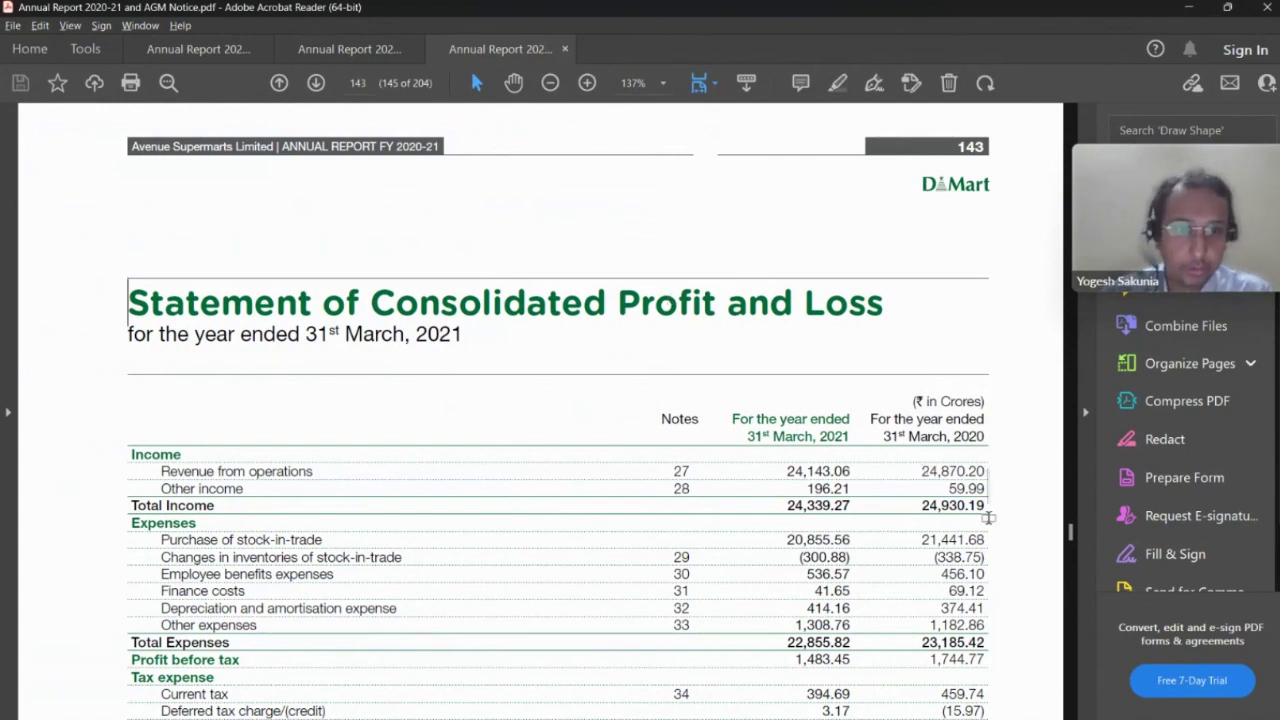
- Copy the 31st March, 2020 figures from Revenue from operations through Profit before tax into the Book2 workbook in Excel from D3 down
drag(988, 517, 953, 659)
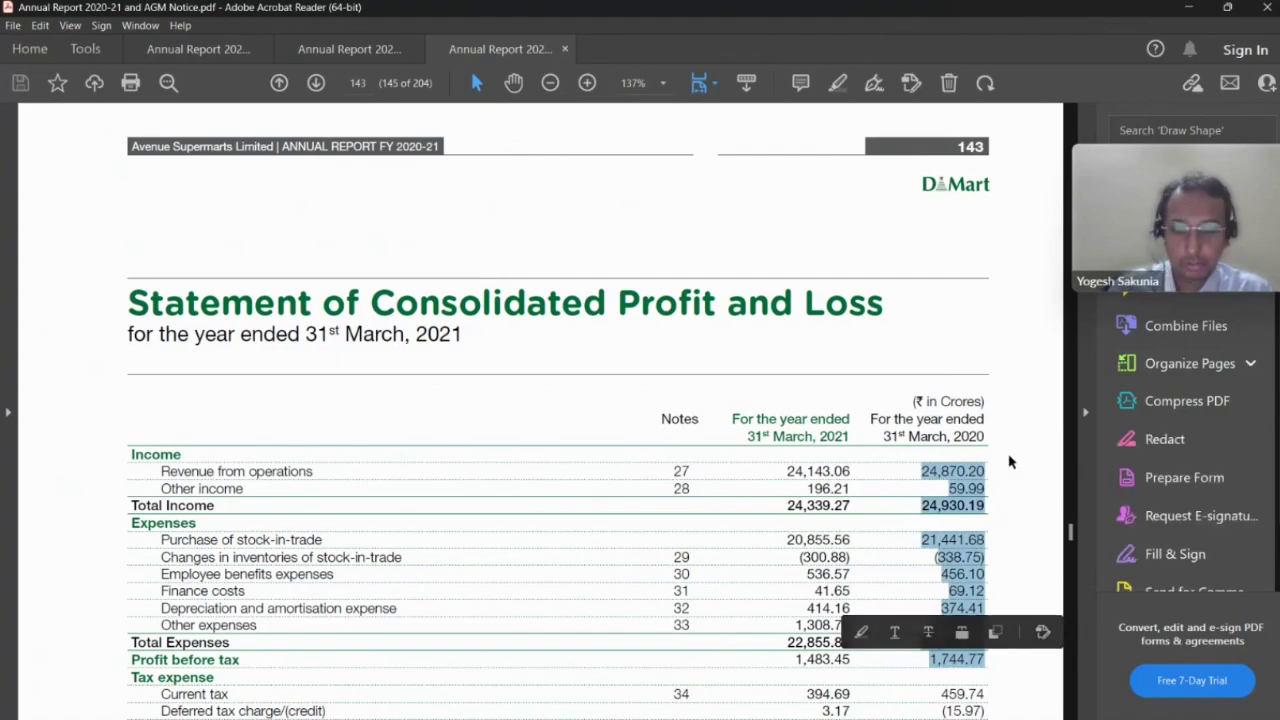
key(alt+Tab)
key(alt+Tab)
key(alt+Tab)
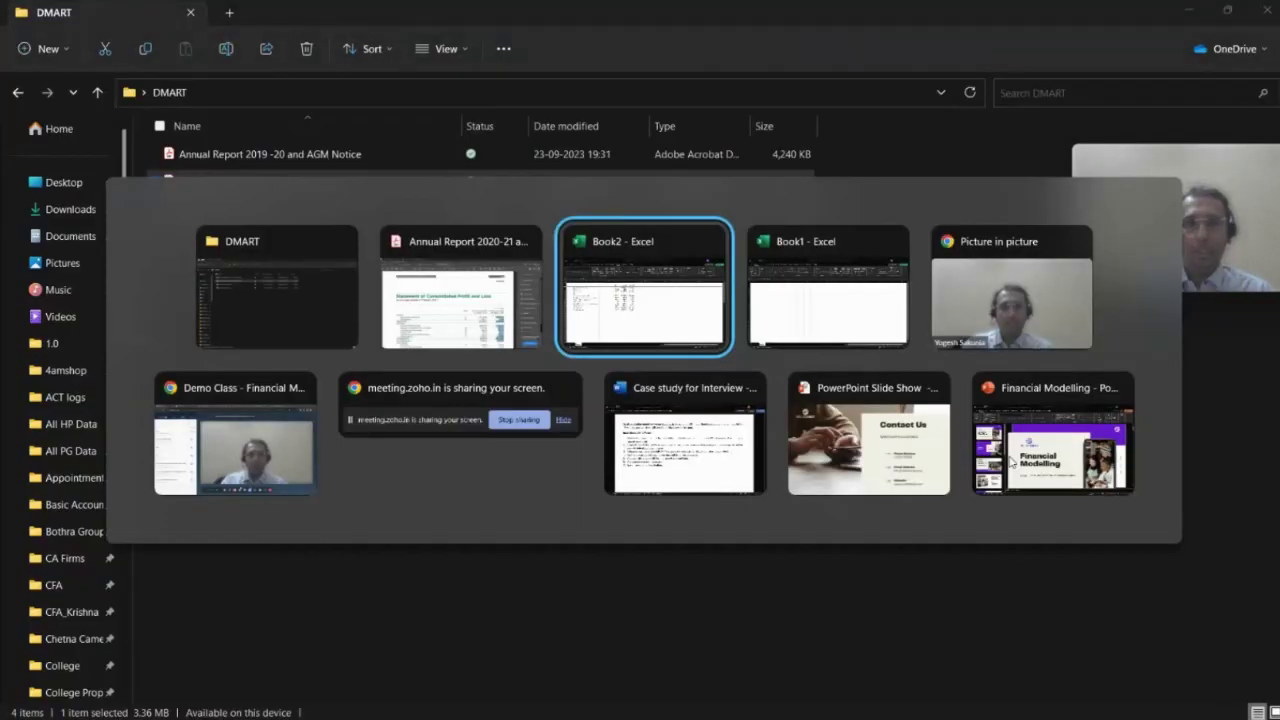
key(ctrl+v)
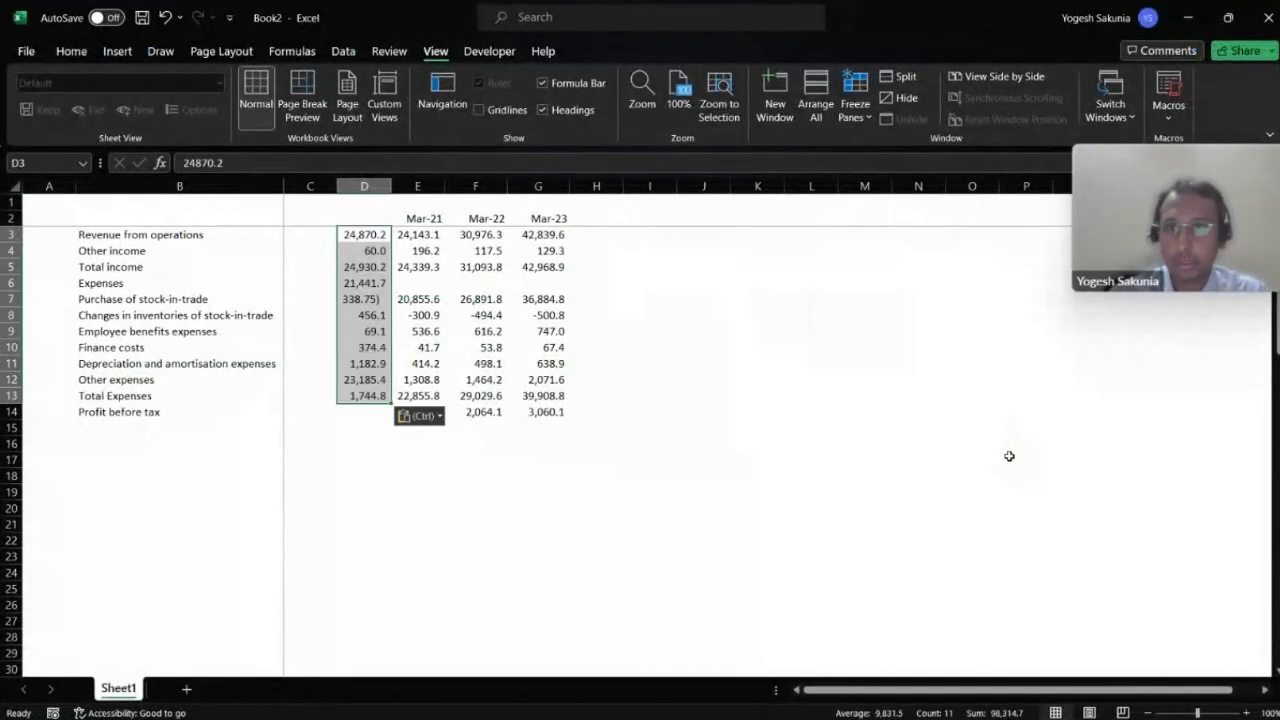
- Insert a blank cell at D6 on the Expenses row, shifting the figures below it down
key(Down)
key(Down)
key(Down)
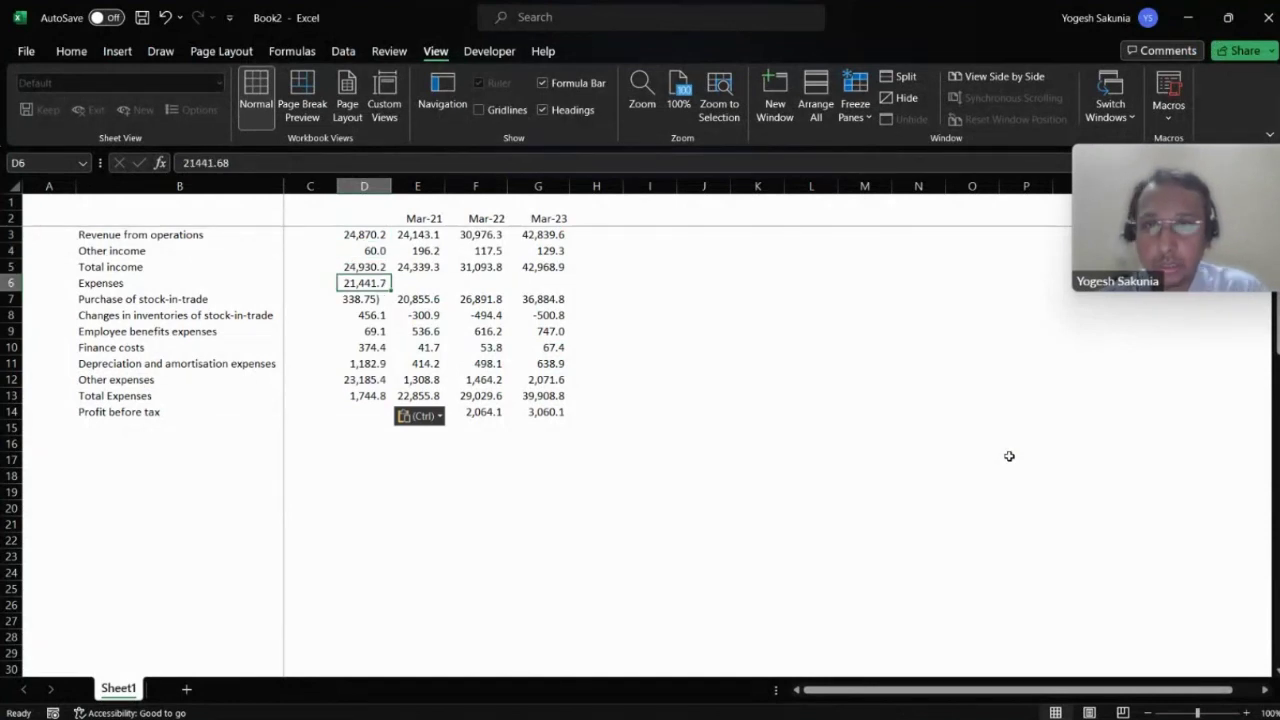
key(ctrl+shift+plus)
key(Down)
key(Return)
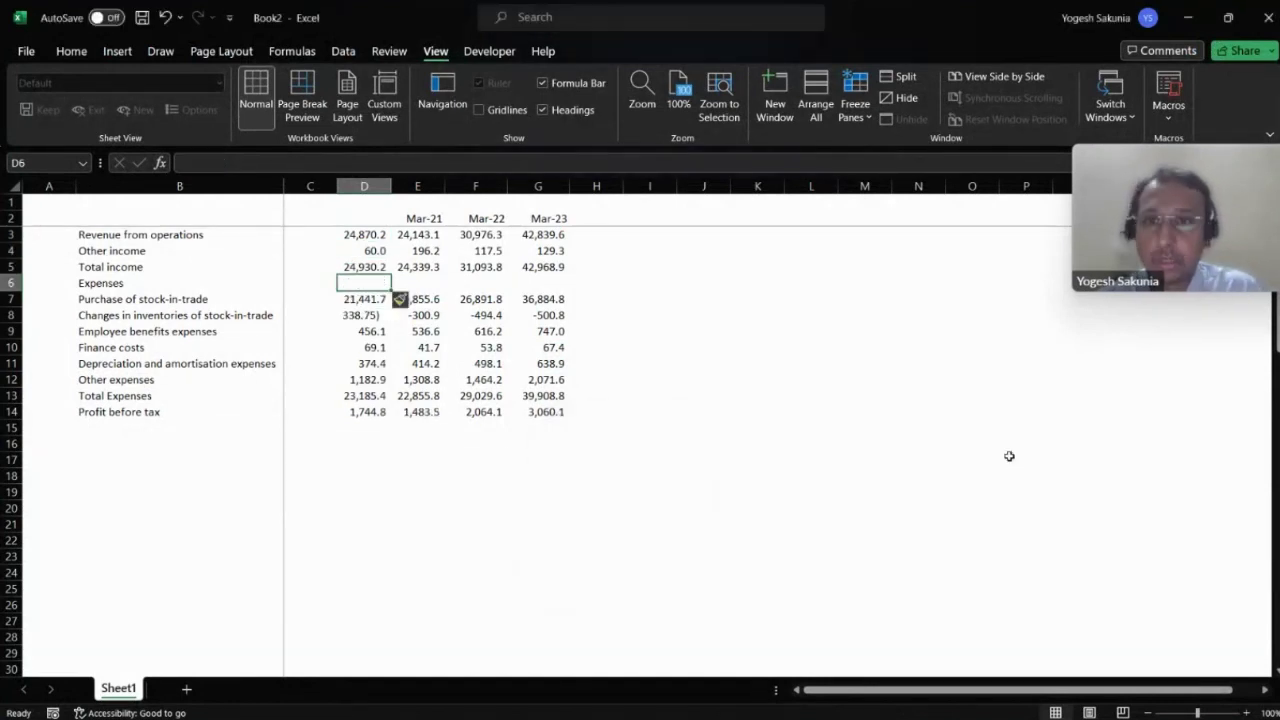
- Correct the Changes in inventories of stock-in-trade figure in D8 to the negative value (338.75)
key(Down)
click(353, 318)
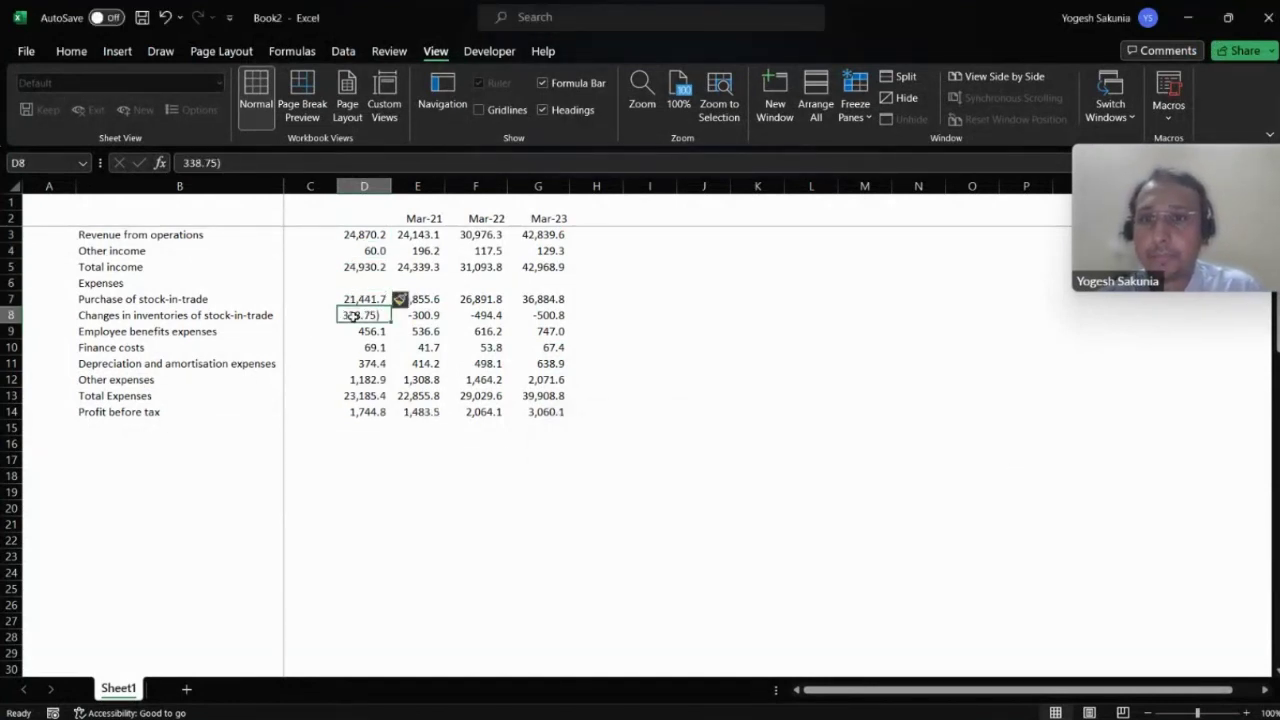
click(184, 163)
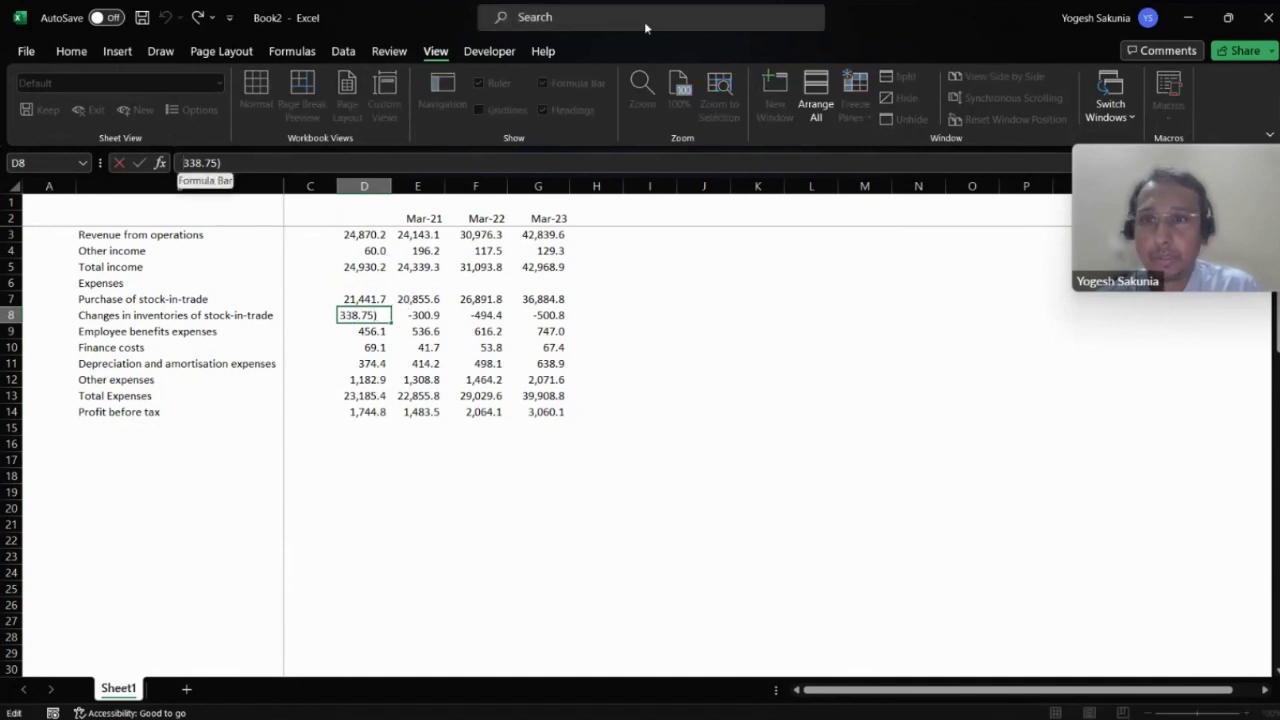
text(()
key(Return)
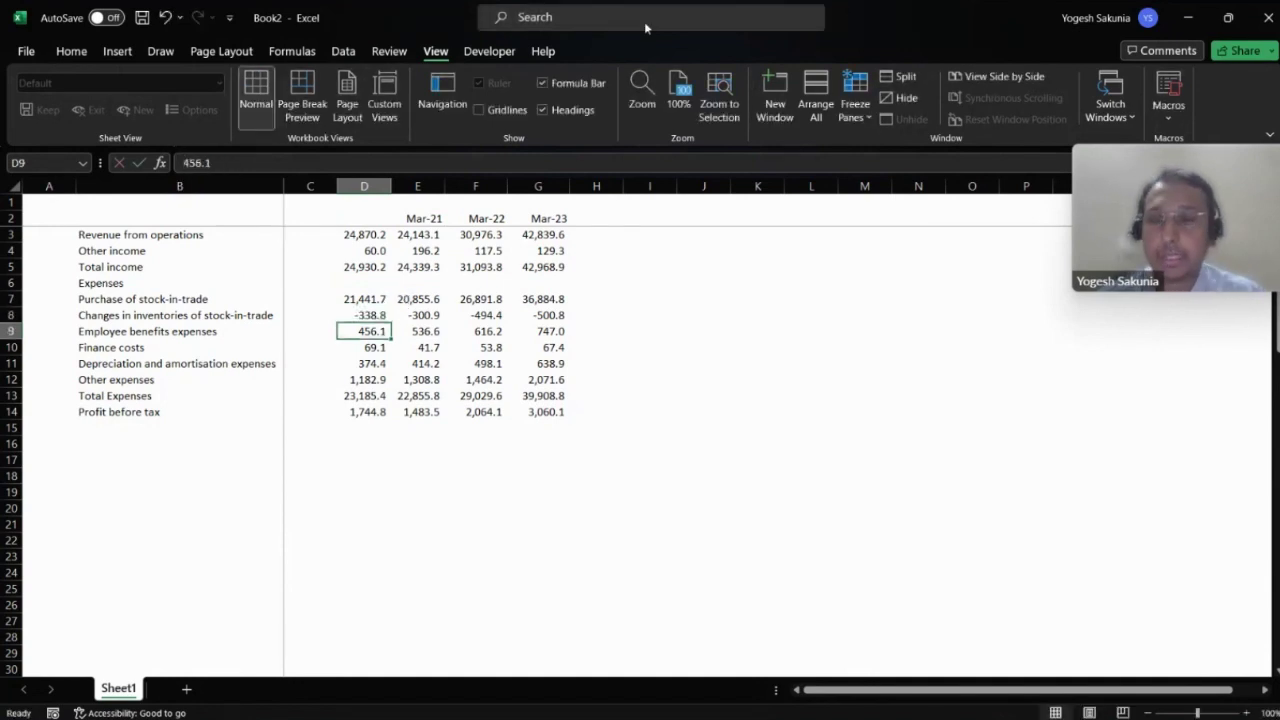
- Copy the date header from E2 to D2 and change the copy to 31-03-2020
key(Down)
key(Up)
key(Up)
key(Up)
key(Up)
key(Up)
key(Up)
key(Up)
key(Up)
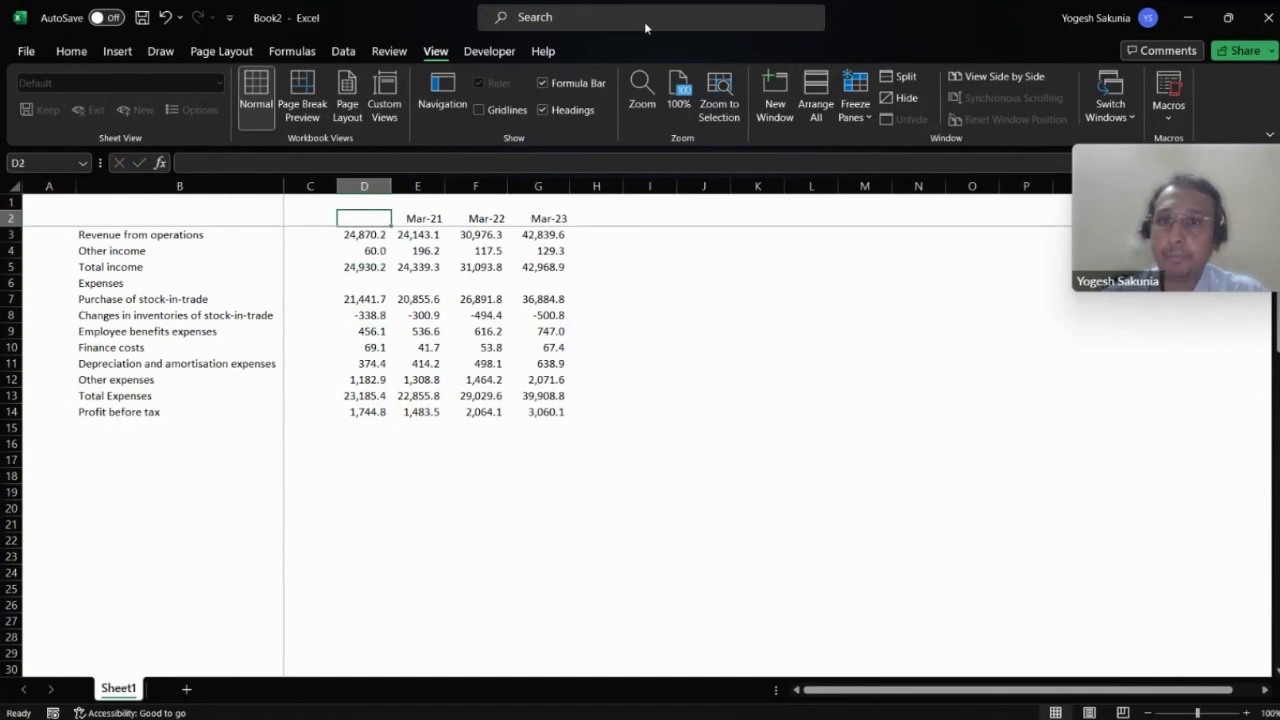
key(Right)
key(ctrl+c)
key(Left)
key(Return)
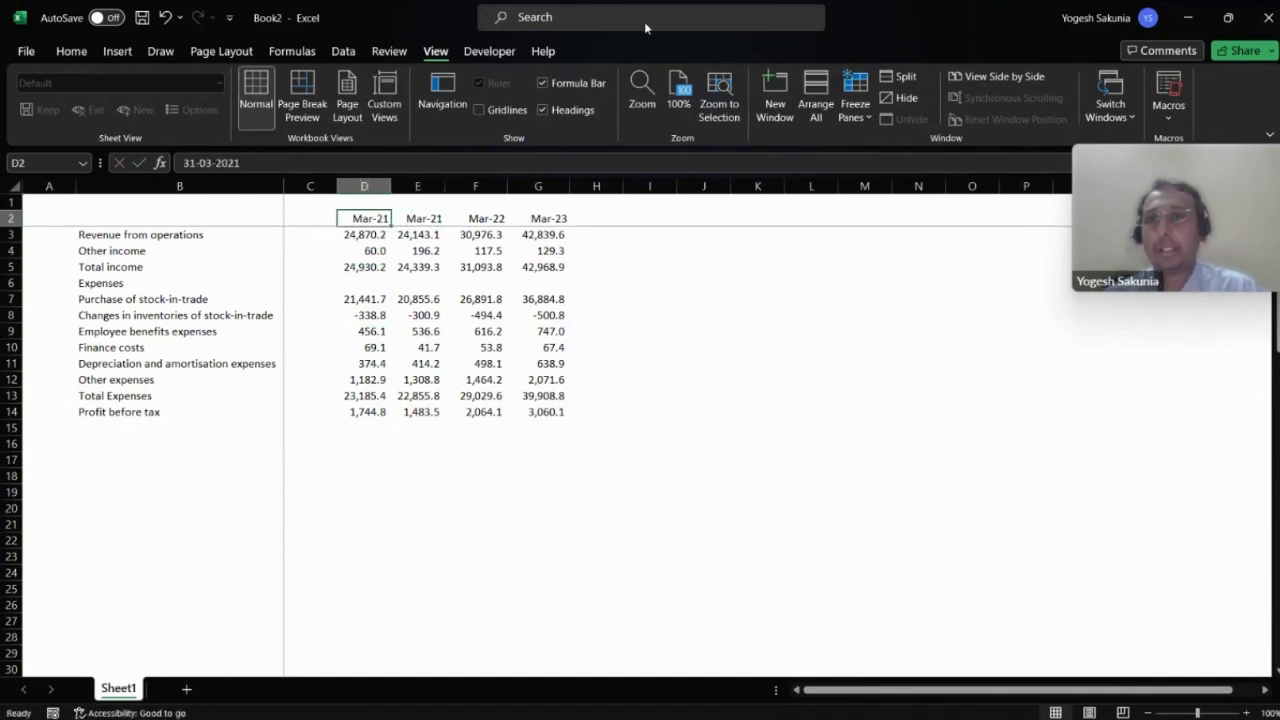
click(479, 157)
key(BackSpace)
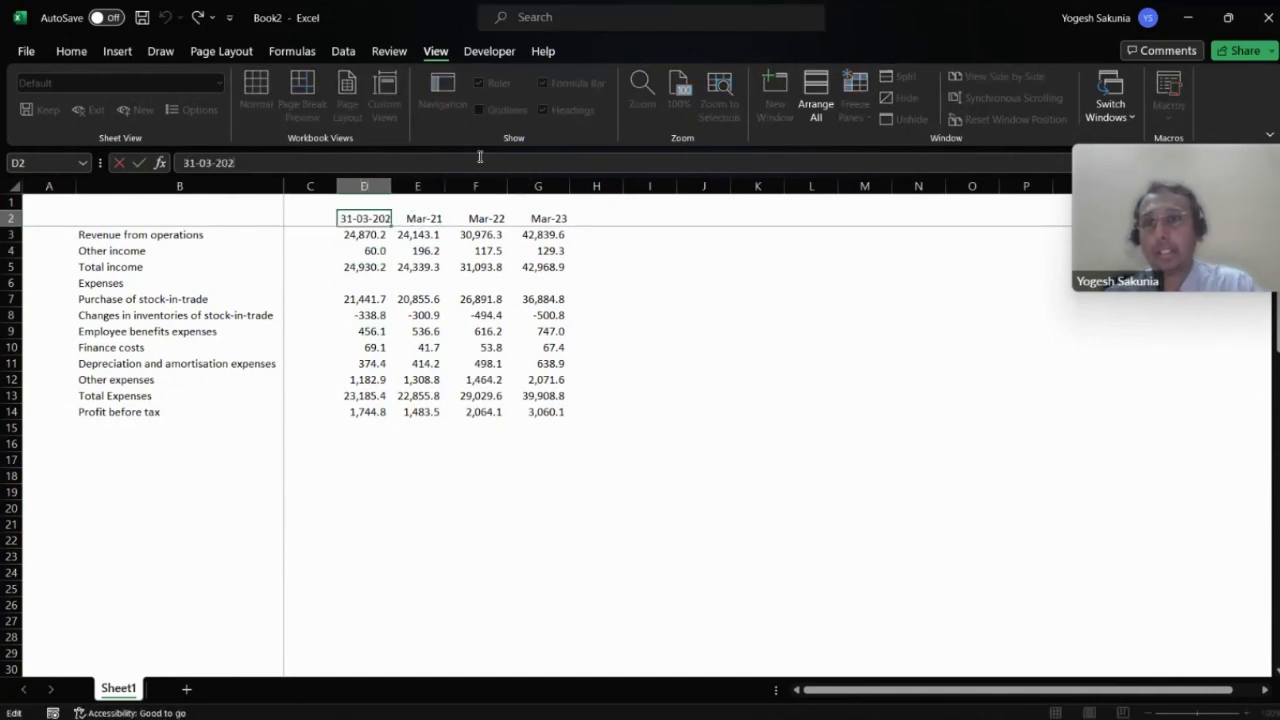
text(0)
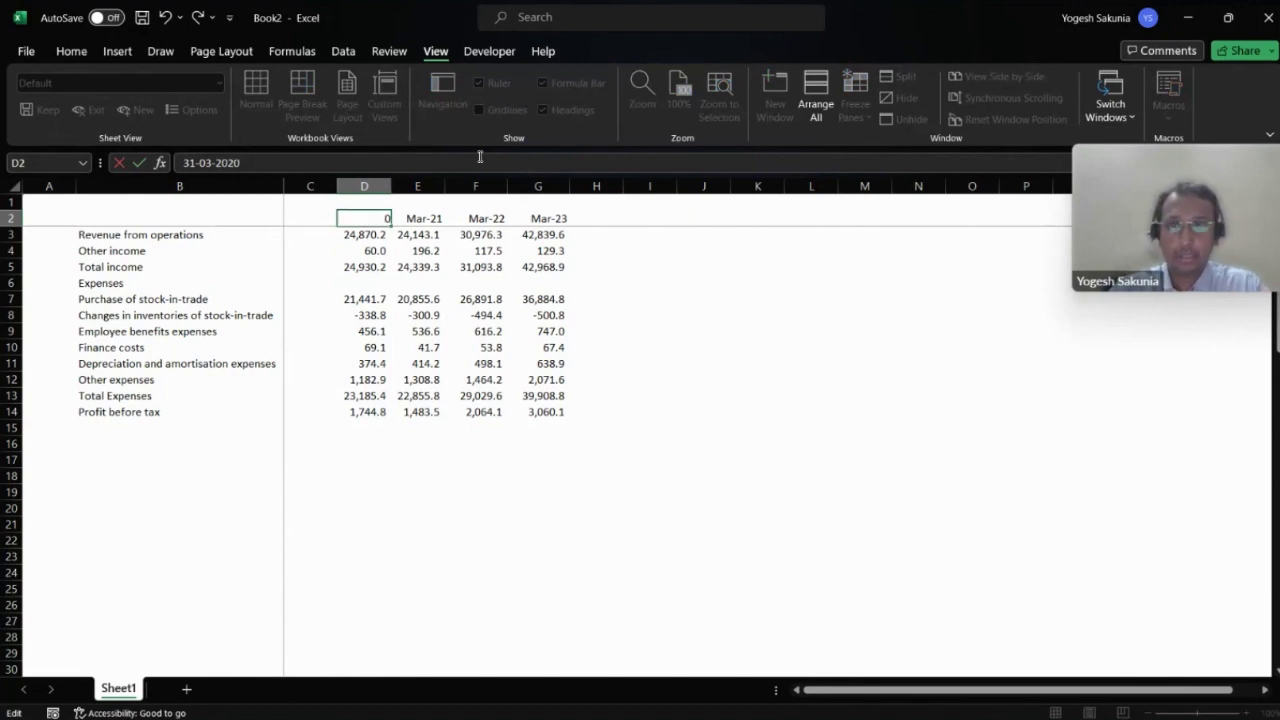
key(Return)
- Copy the 31-03-2020 date header from D2 to C2
key(Up)
key(Left)
key(Right)
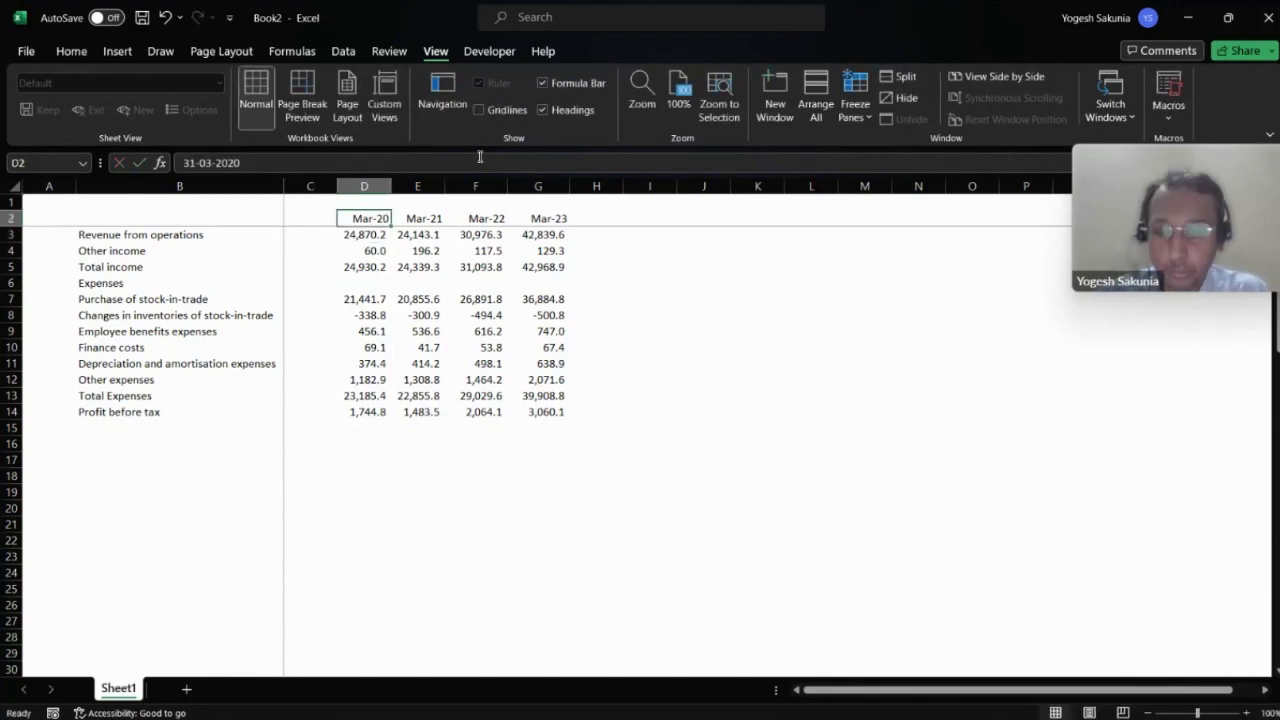
key(ctrl+c)
key(Left)
key(Return)
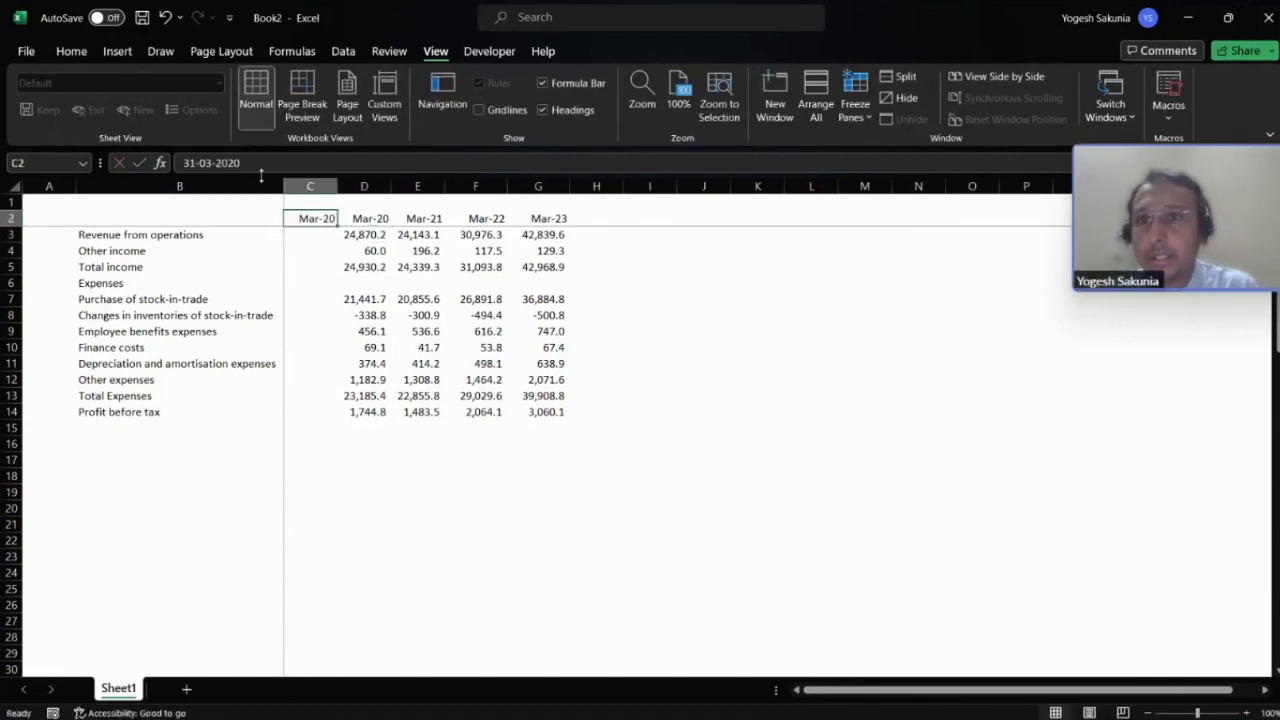
- Change the copied date header in C2 to 31-03-2021
click(266, 163)
key(BackSpace)
text(1)
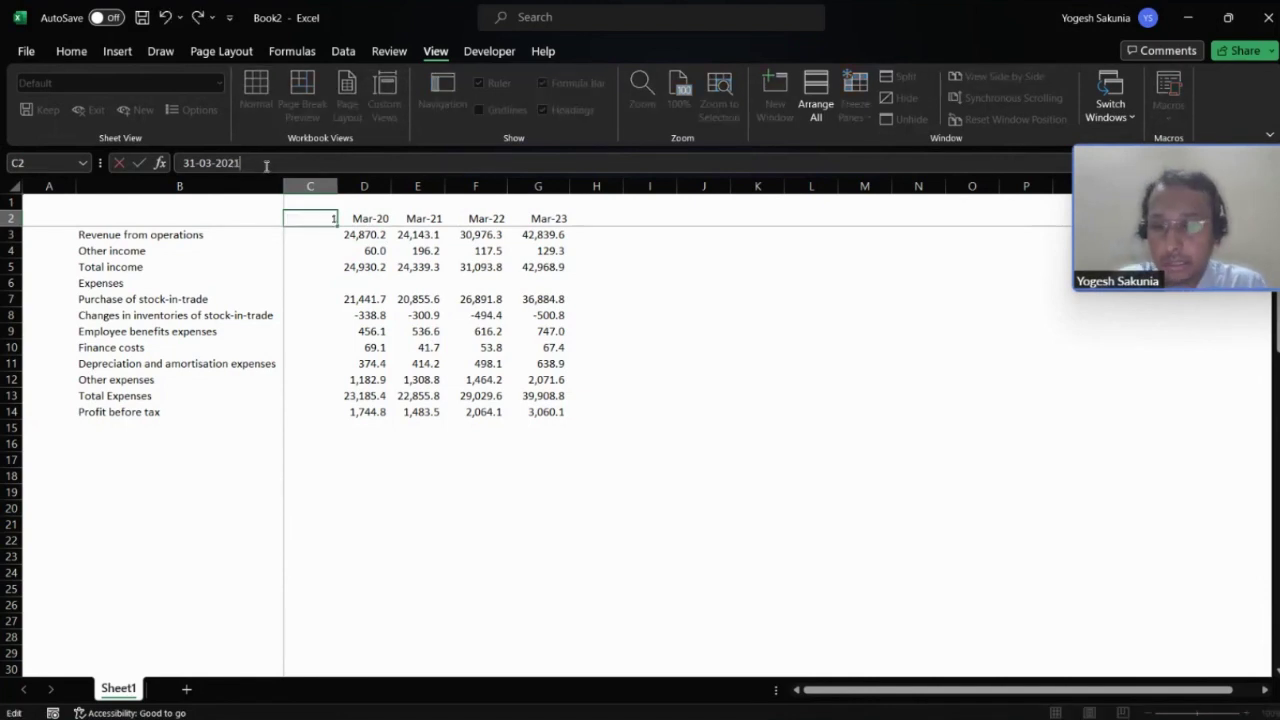
key(Return)
key(Up)
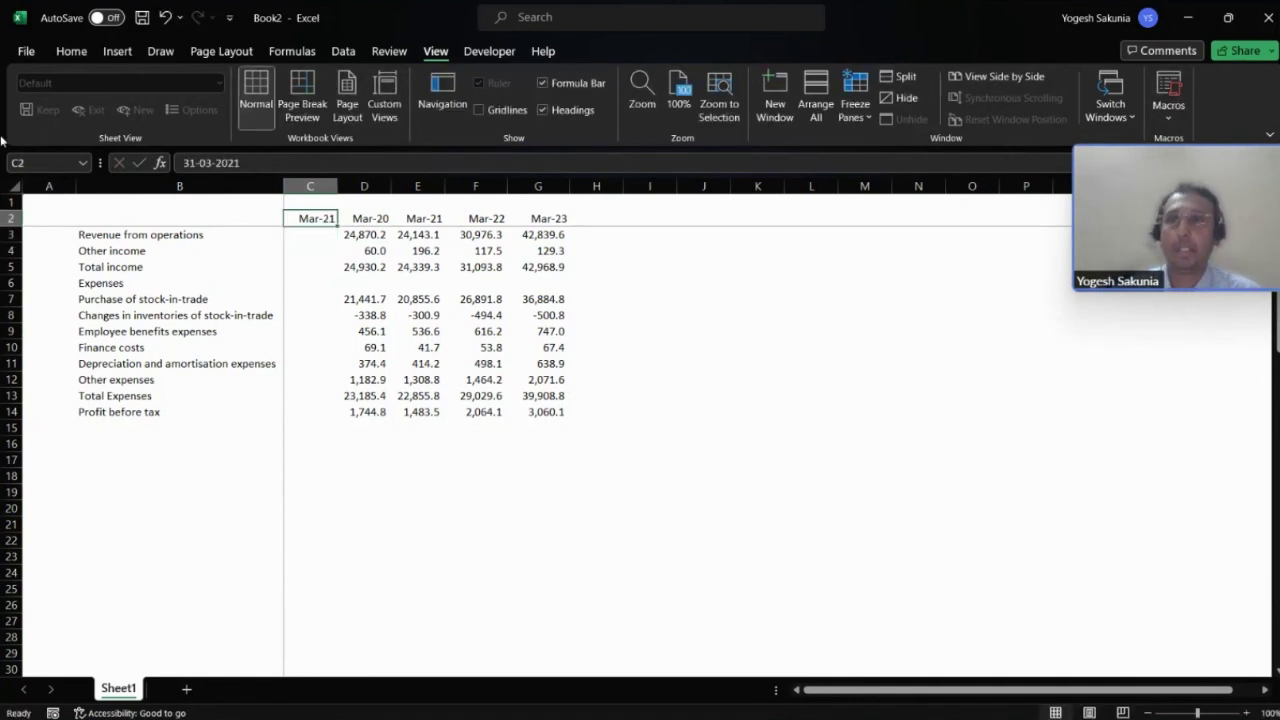
- Correct the year of the date header in C2 by replacing its last two digits
click(252, 163)
key(BackSpace)
key(BackSpace)
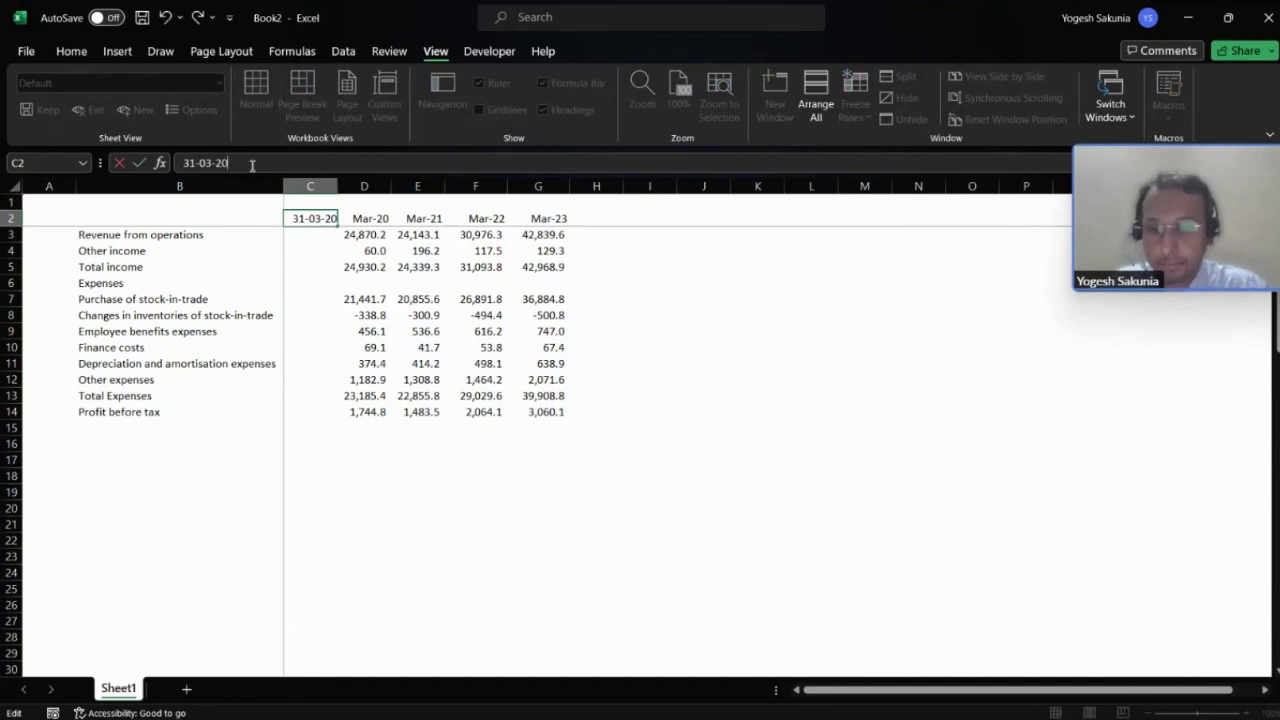
key(Return)
- Open the Annual Report 2019 -20 and AGM Notice PDF from the DMART folder
key(alt+Tab)
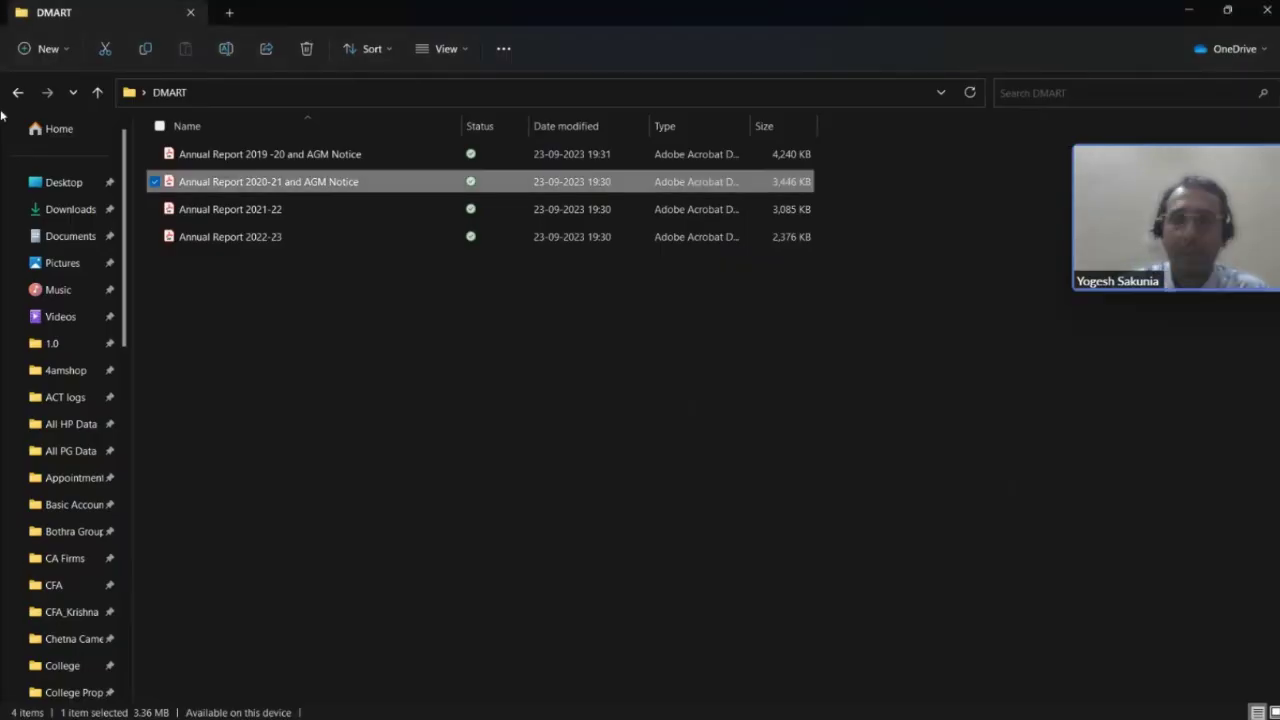
click(326, 153)
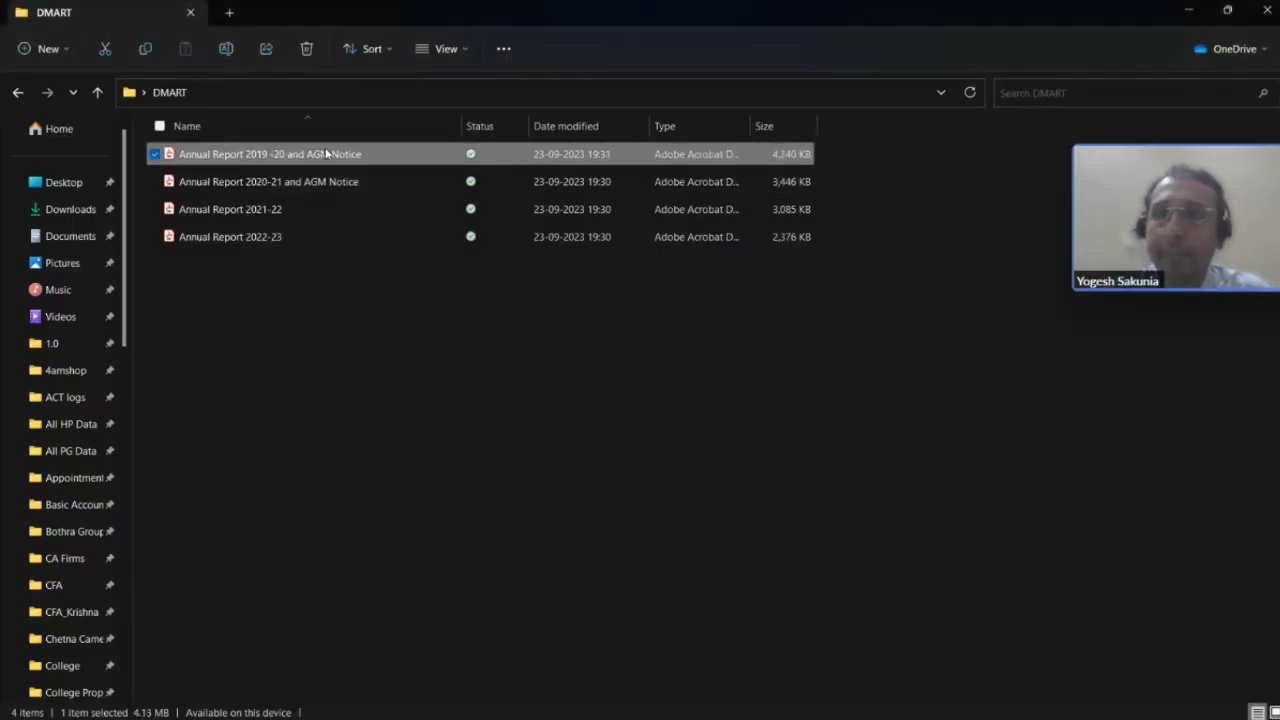
double_click(326, 153)
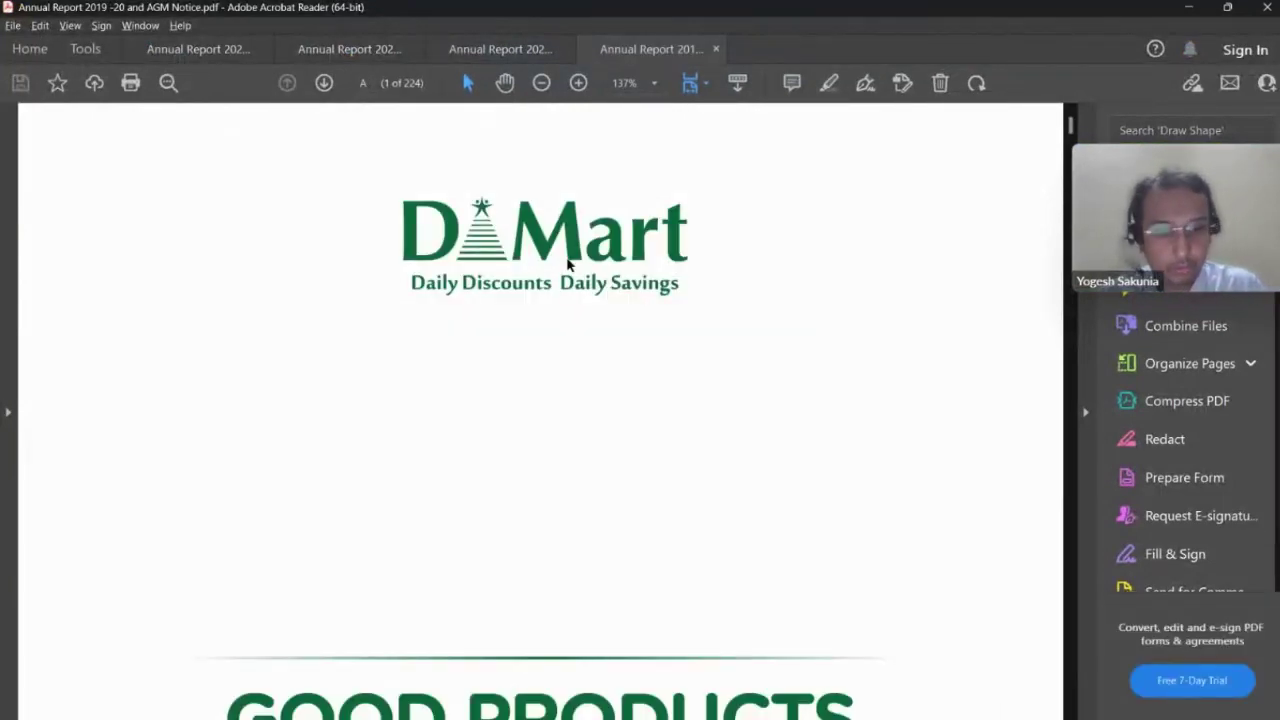
- Find the Statement of Consolidated Profit and Loss in the 2019-20 report's contents and go to page 159
scroll(567, 263, down, 15)
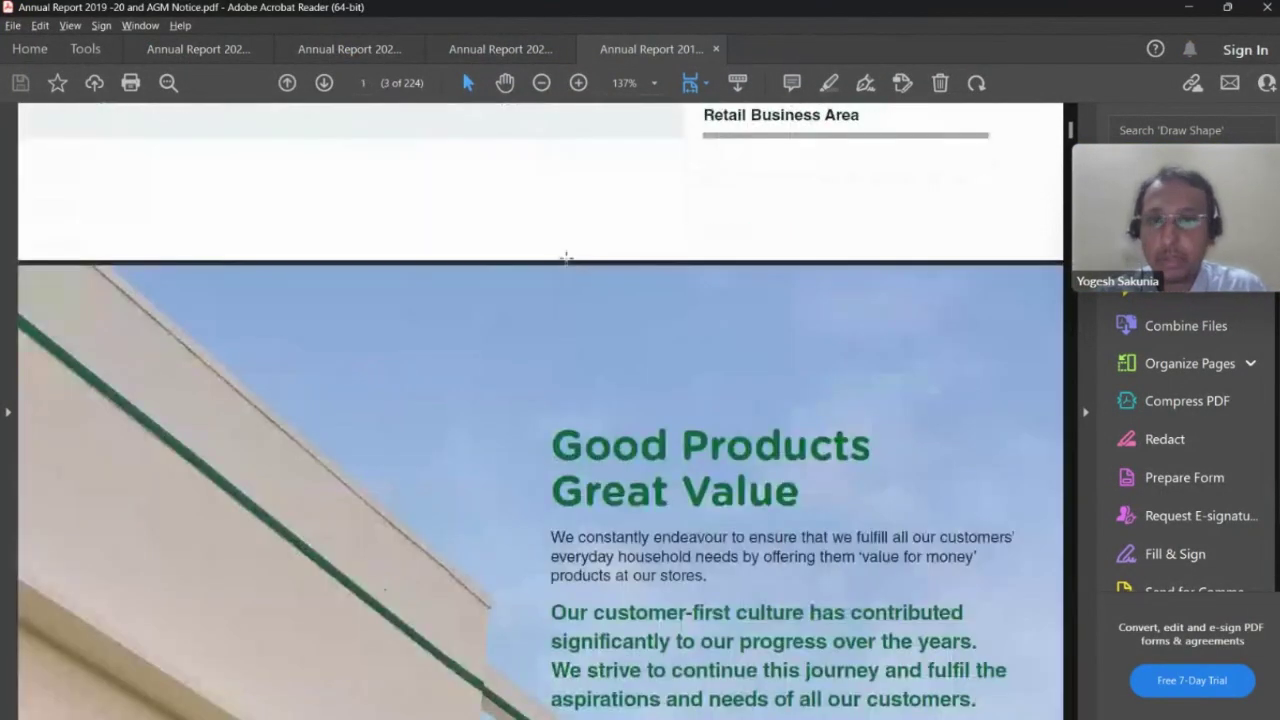
scroll(566, 258, down, 5)
scroll(565, 262, up, 10)
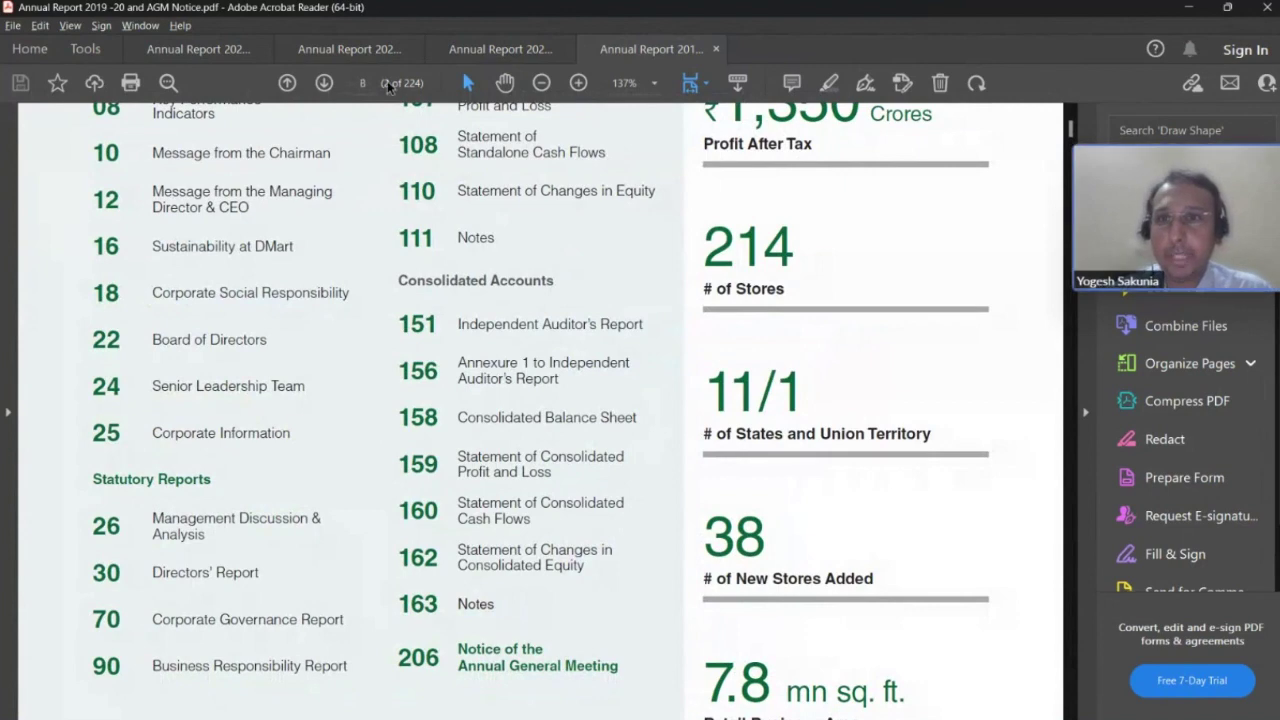
key(BackSpace)
text(156)
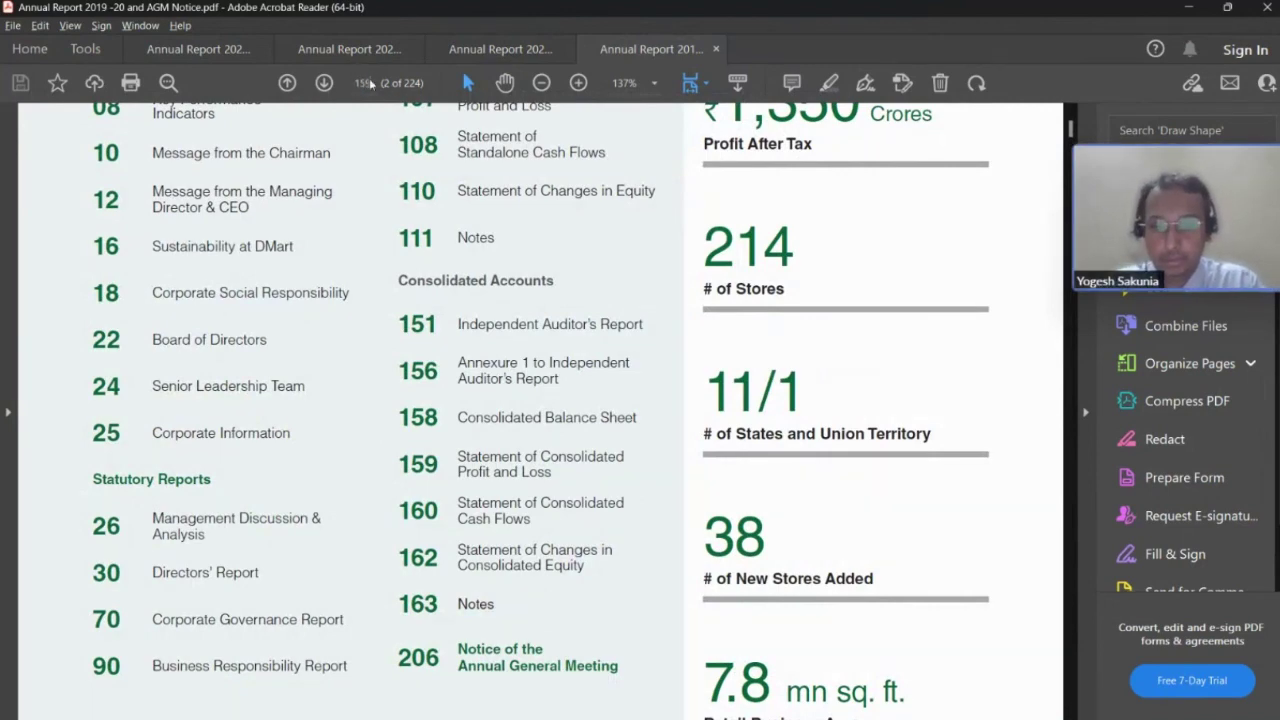
key(Return)
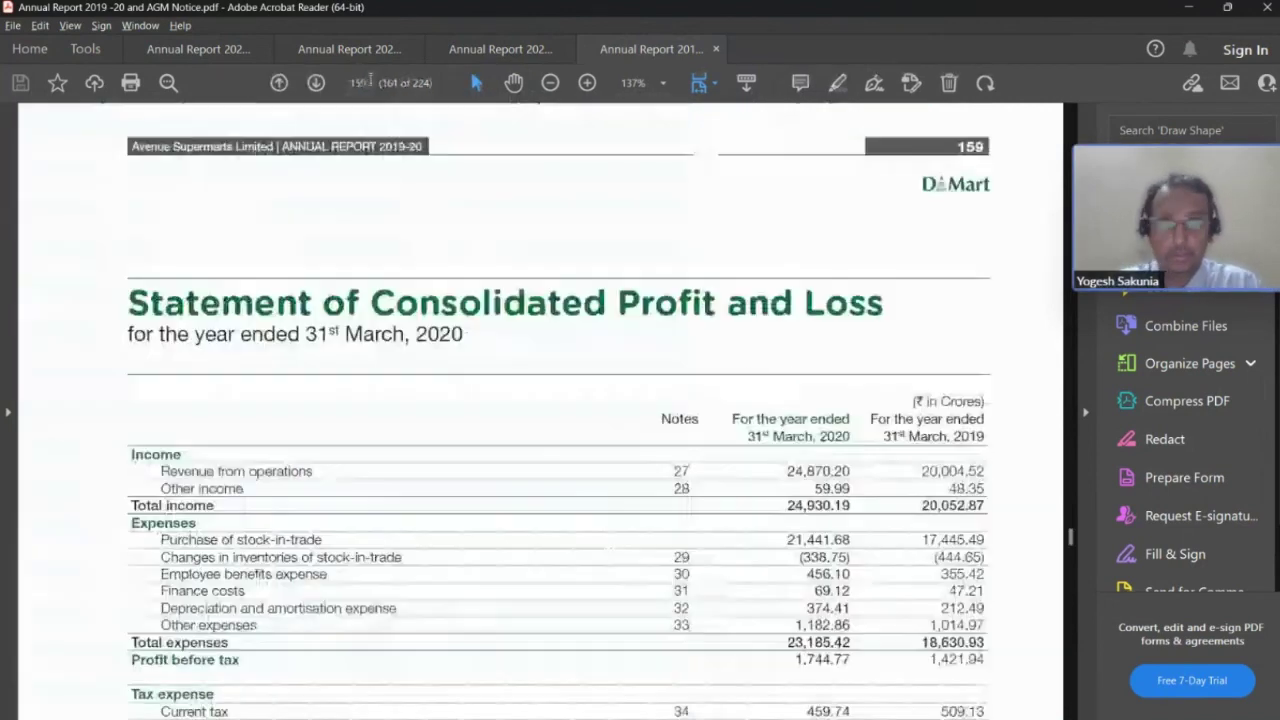
key(alt)
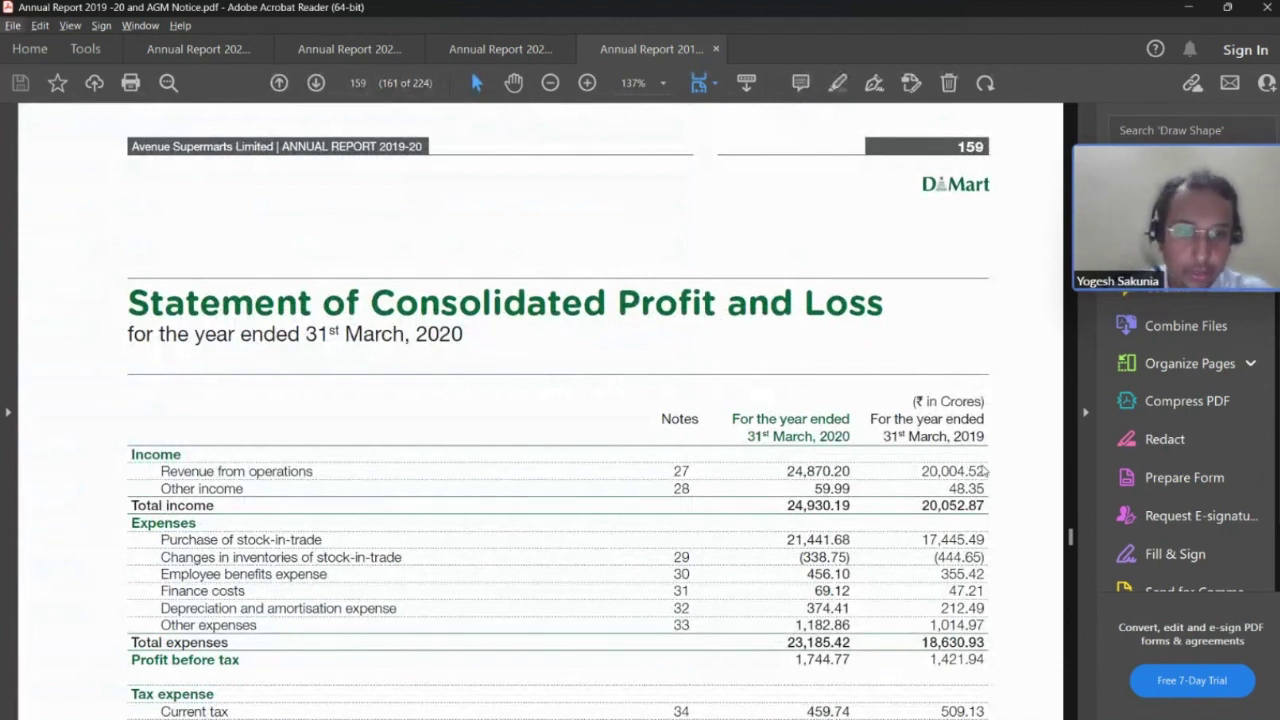
- Copy the 31 March 2019 figures from revenue to profit before tax into Book2's Mar-19 column, starting at C3
drag(986, 462, 940, 668)
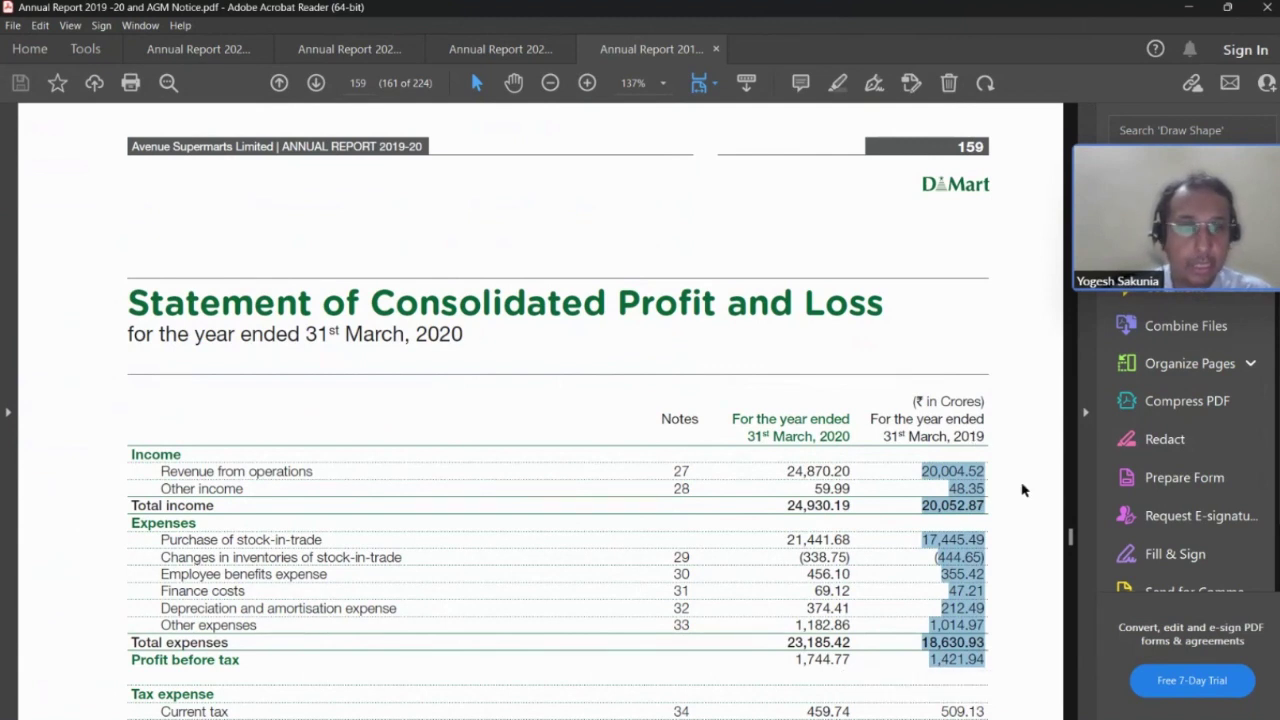
click(1022, 490)
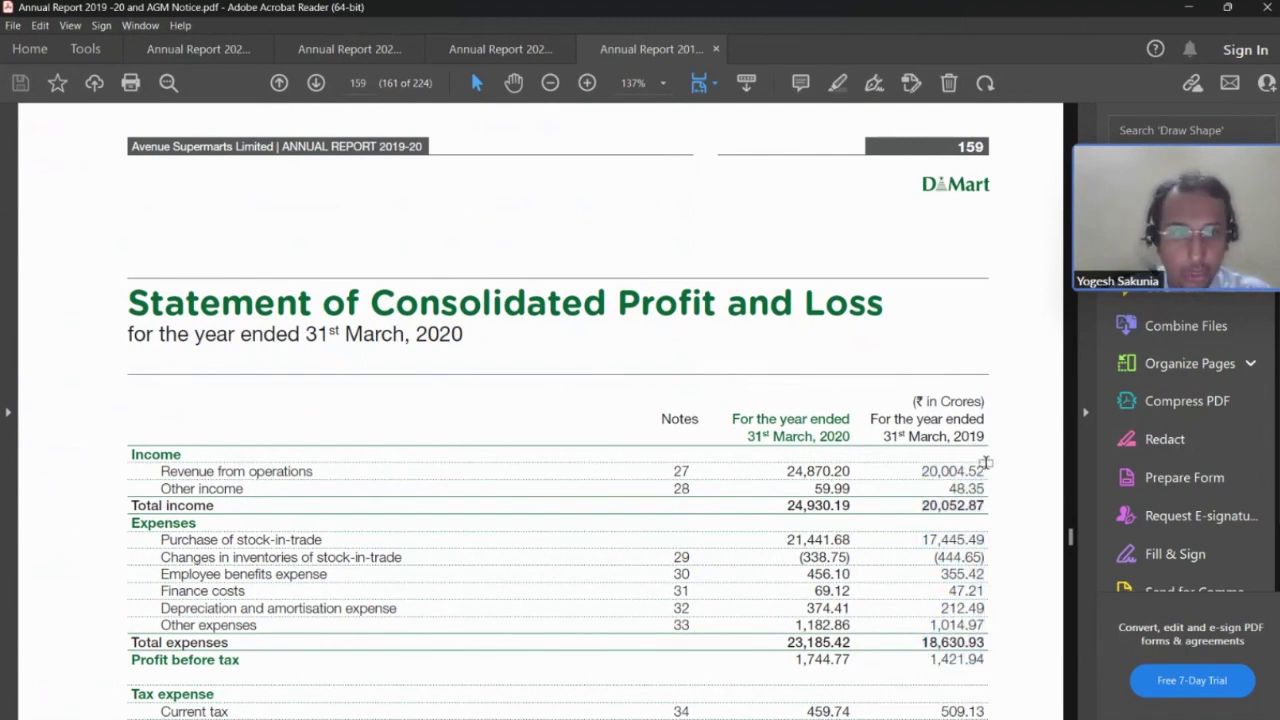
drag(988, 462, 906, 660)
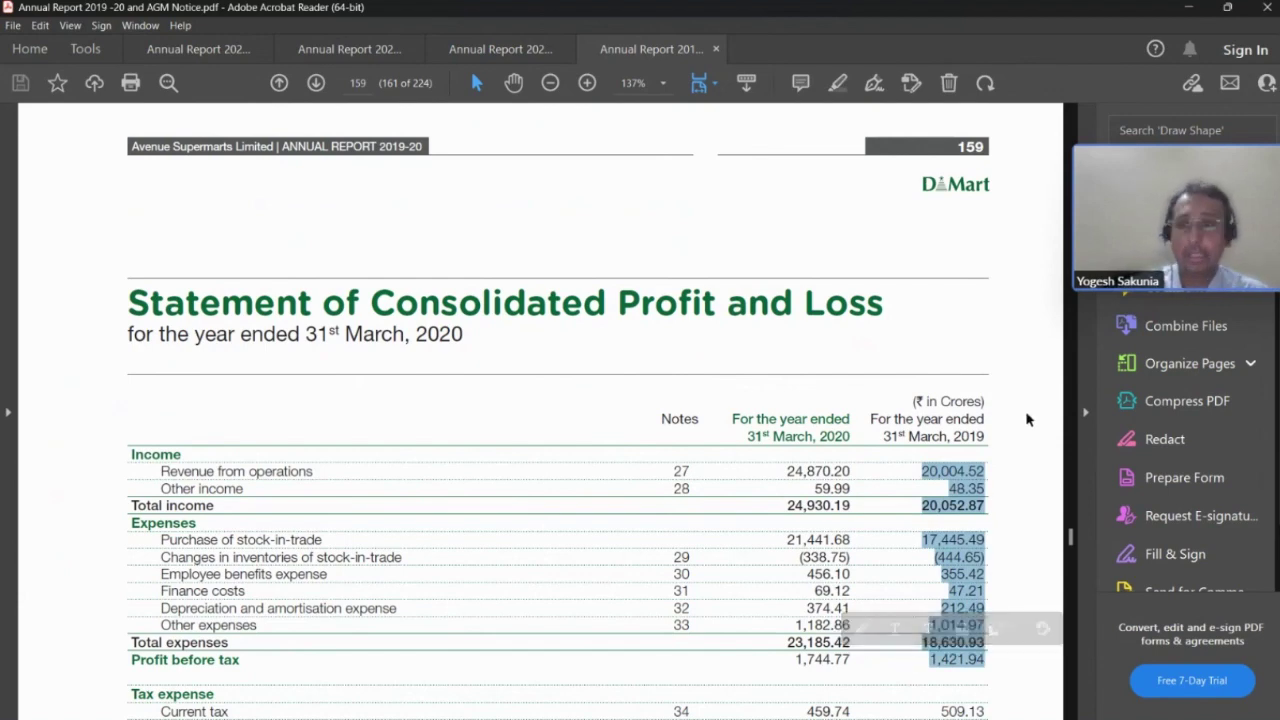
key(alt+Tab)
key(alt+Tab)
key(Tab)
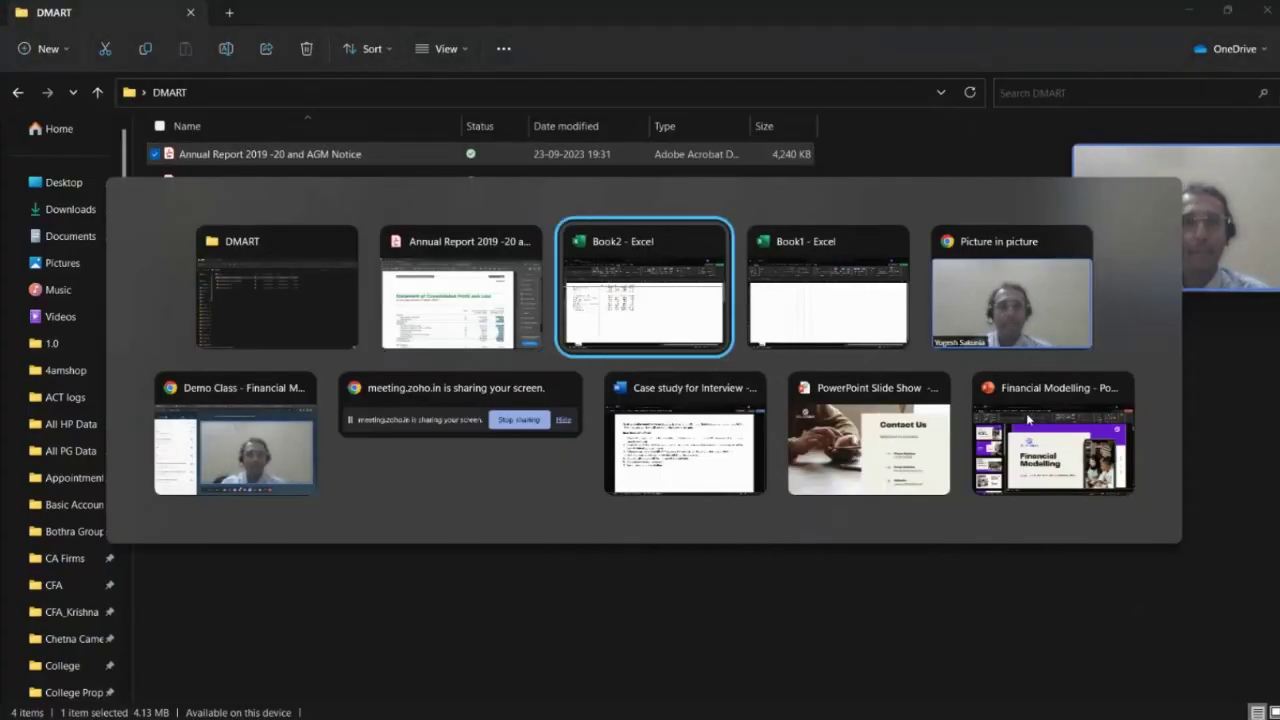
text(20,004.5 48.4 20,052.9 17,445.5 -444.7 355.4 47.2 212.5 1,015.0 18,630.9 1,421.9)
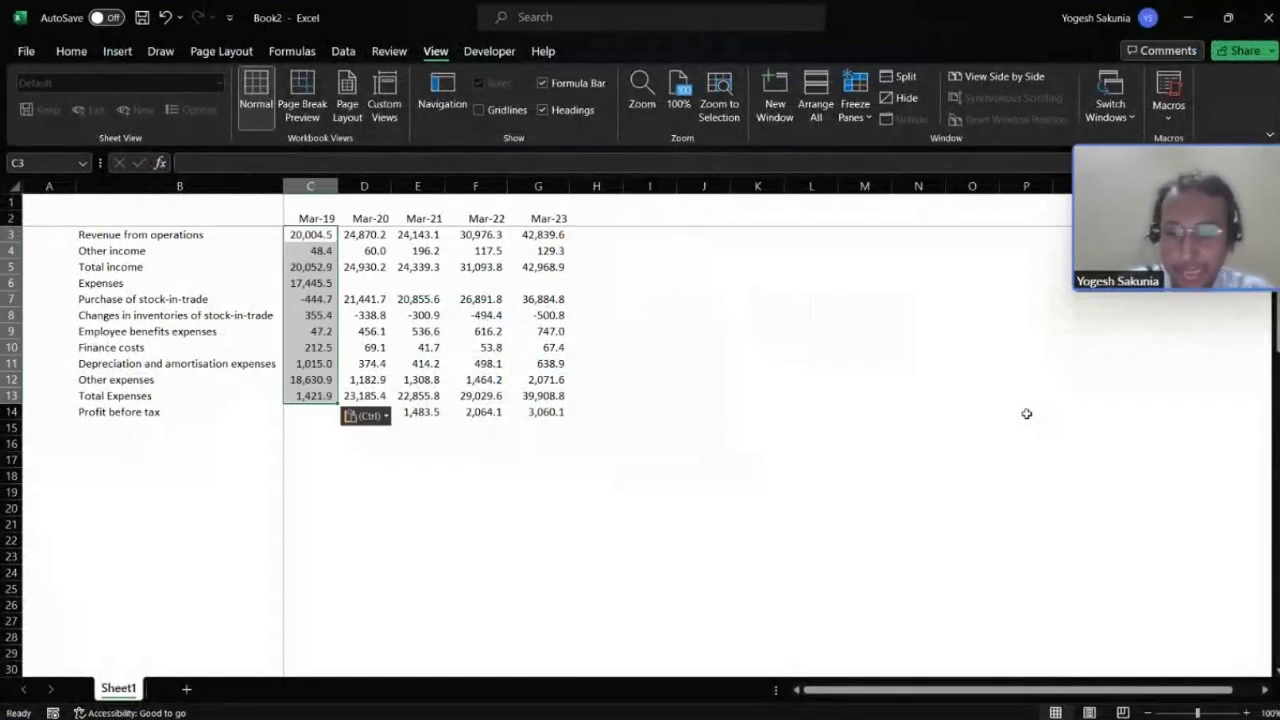
- Insert a blank cell at C6 beside the Expenses heading, shifting the Mar-19 figures below it down
key(Down)
key(Down)
key(Down)
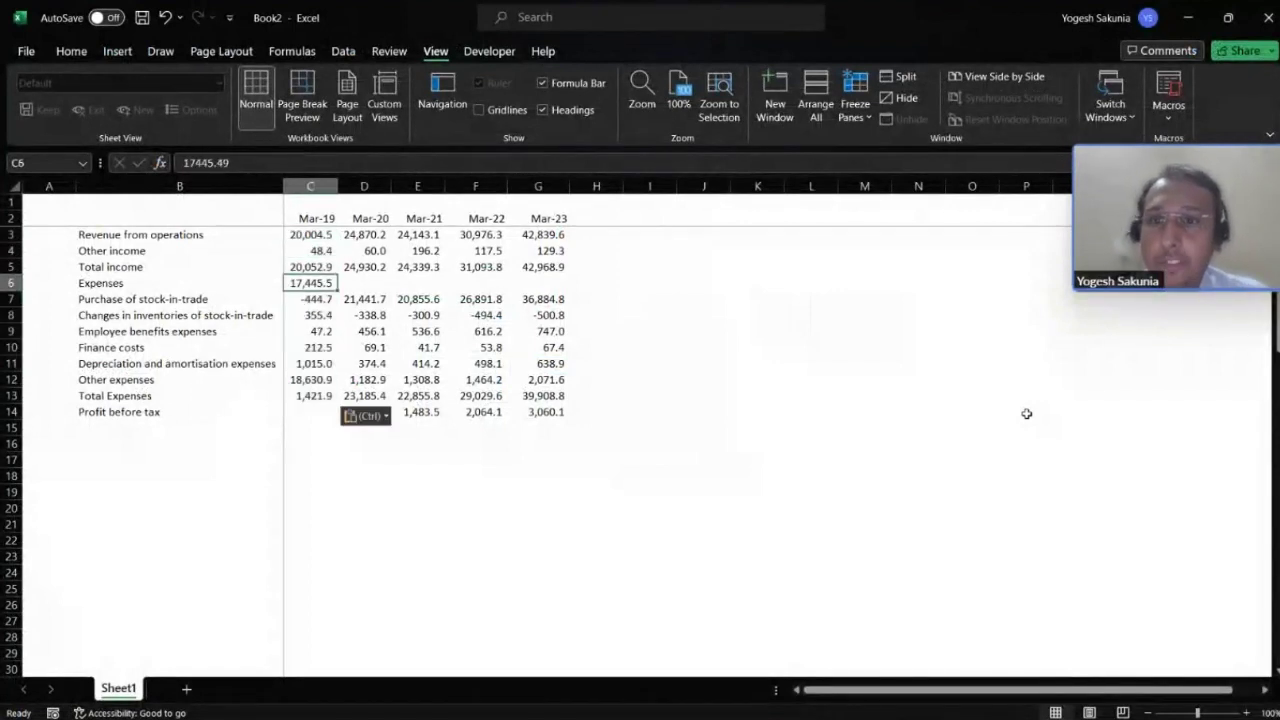
key(ctrl+shift+equal)
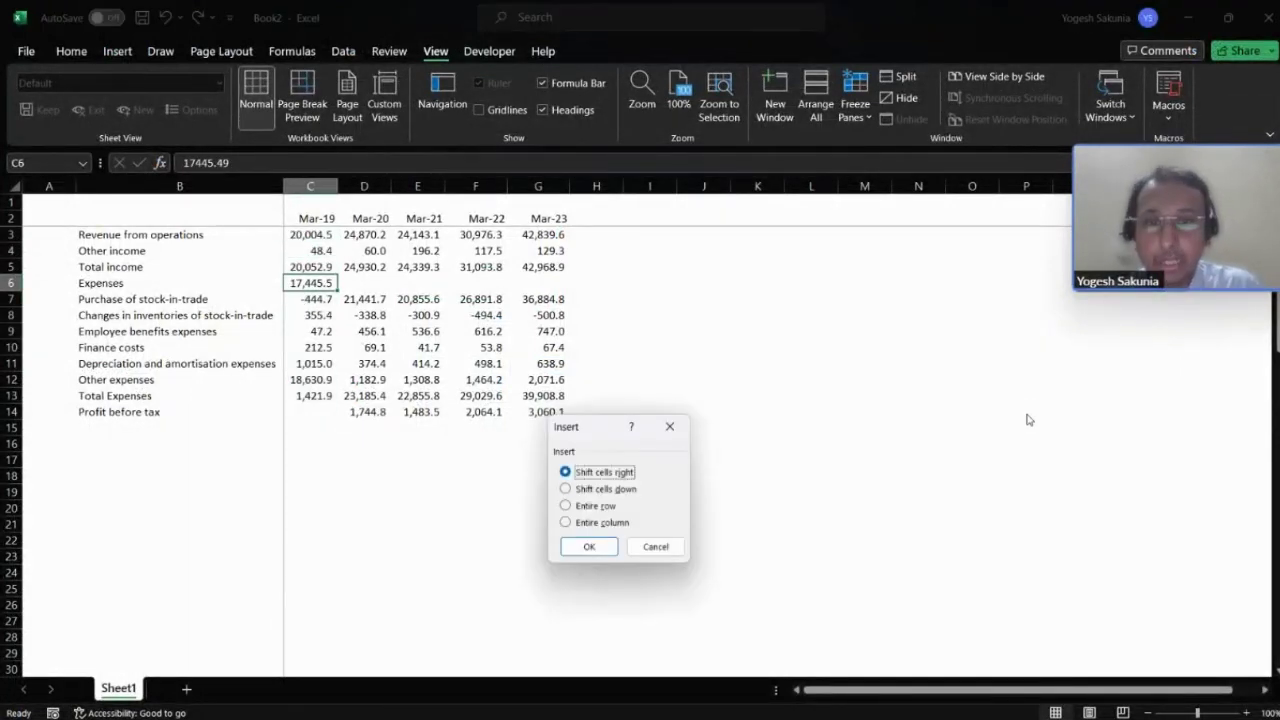
key(Down)
key(Return)
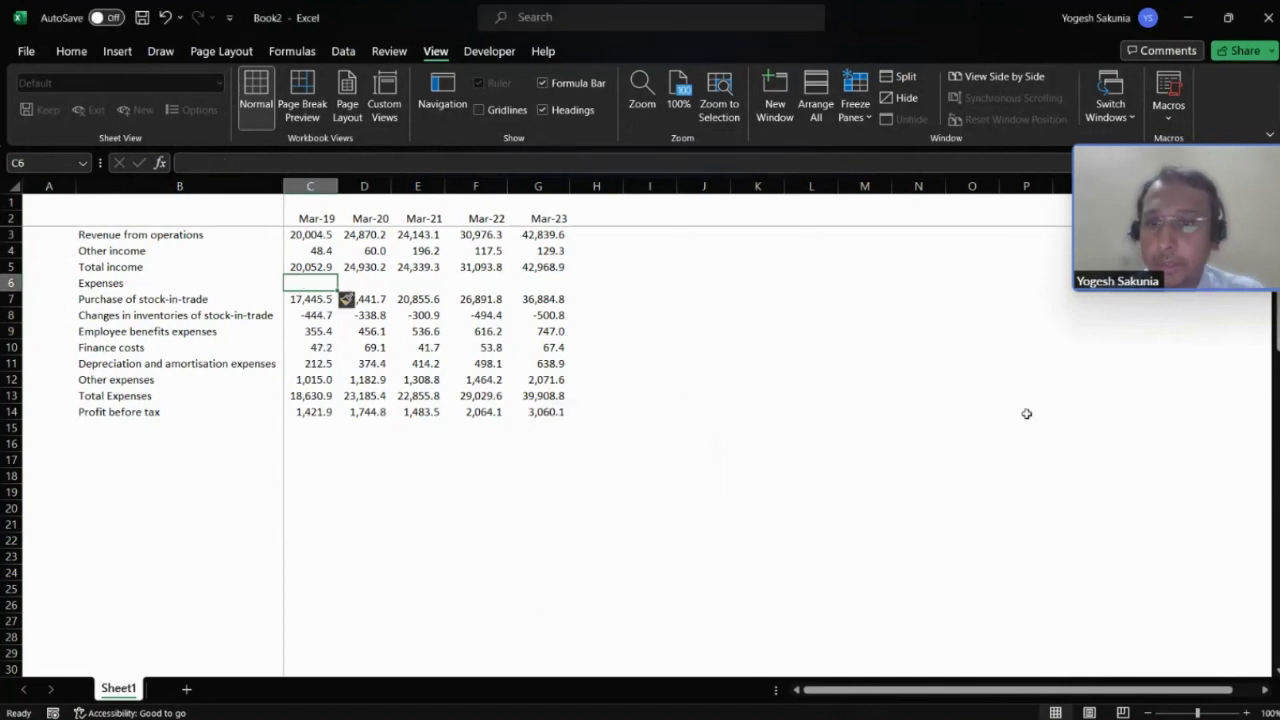
- Check the Mar-19 column against the 2019-20 report's Statement of Consolidated Profit and Loss
key(Down)
key(Down)
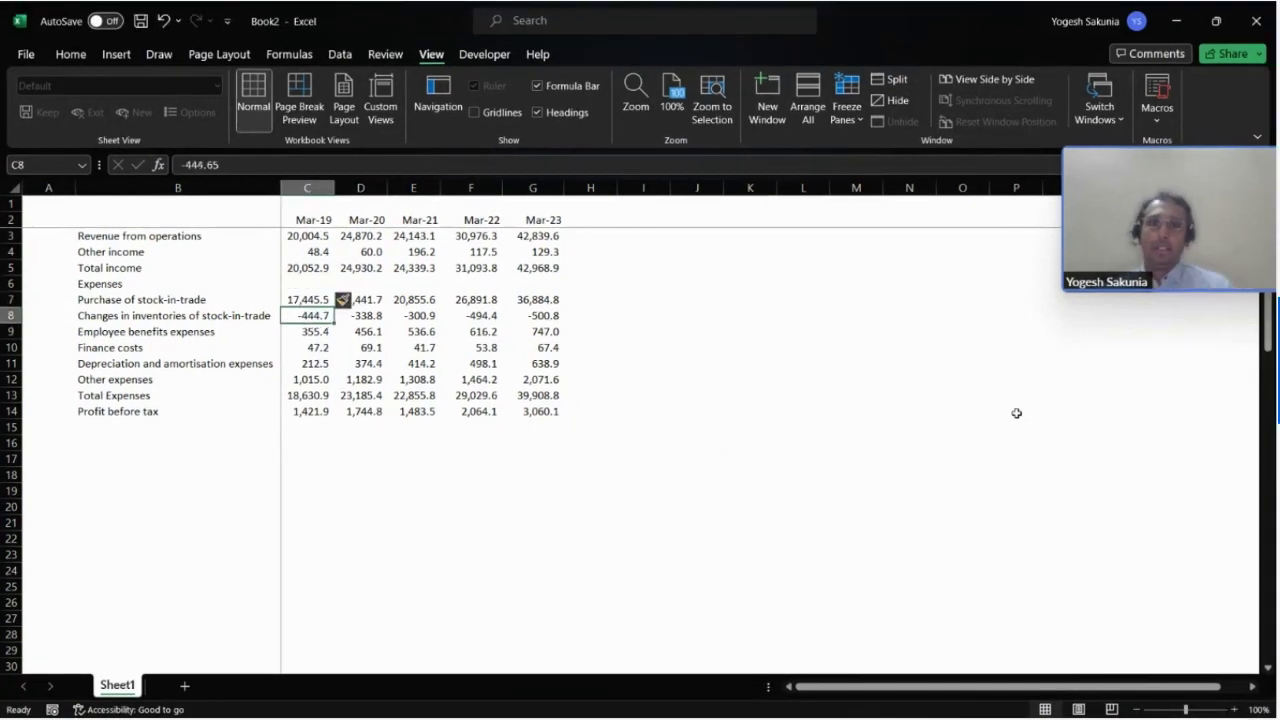
key(Up)
key(Up)
key(Up)
key(Up)
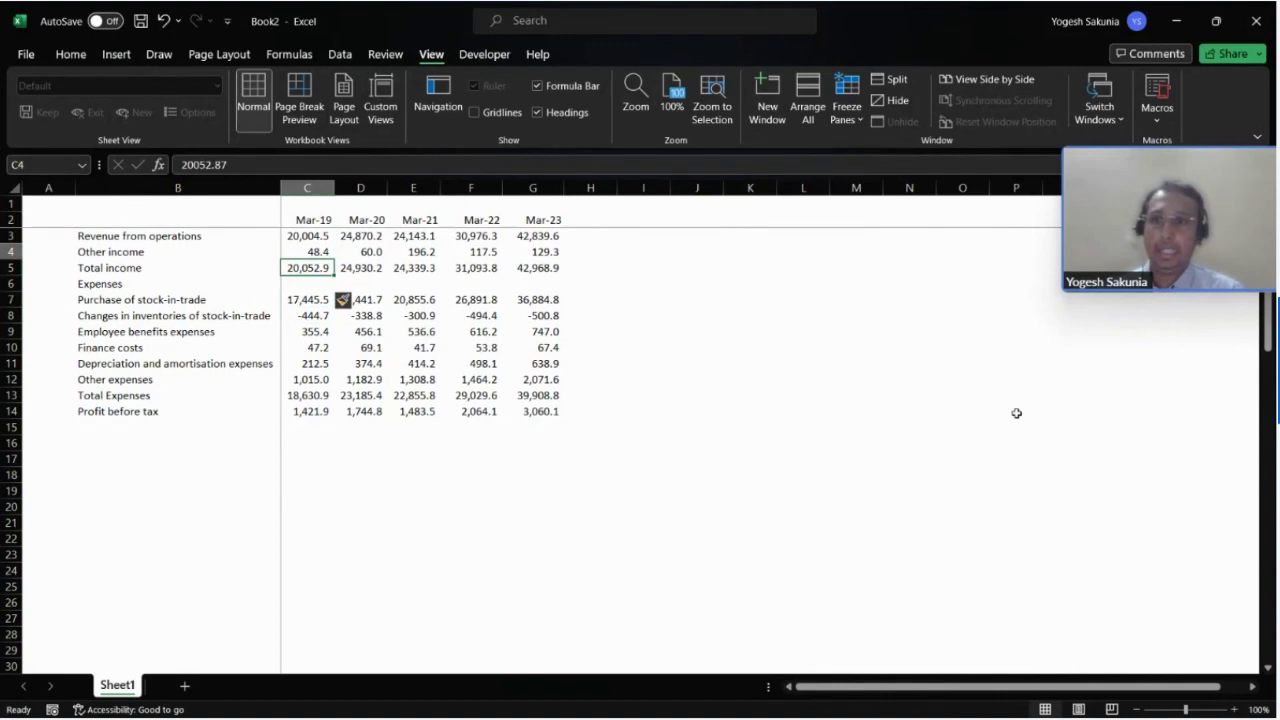
key(Up)
key(Up)
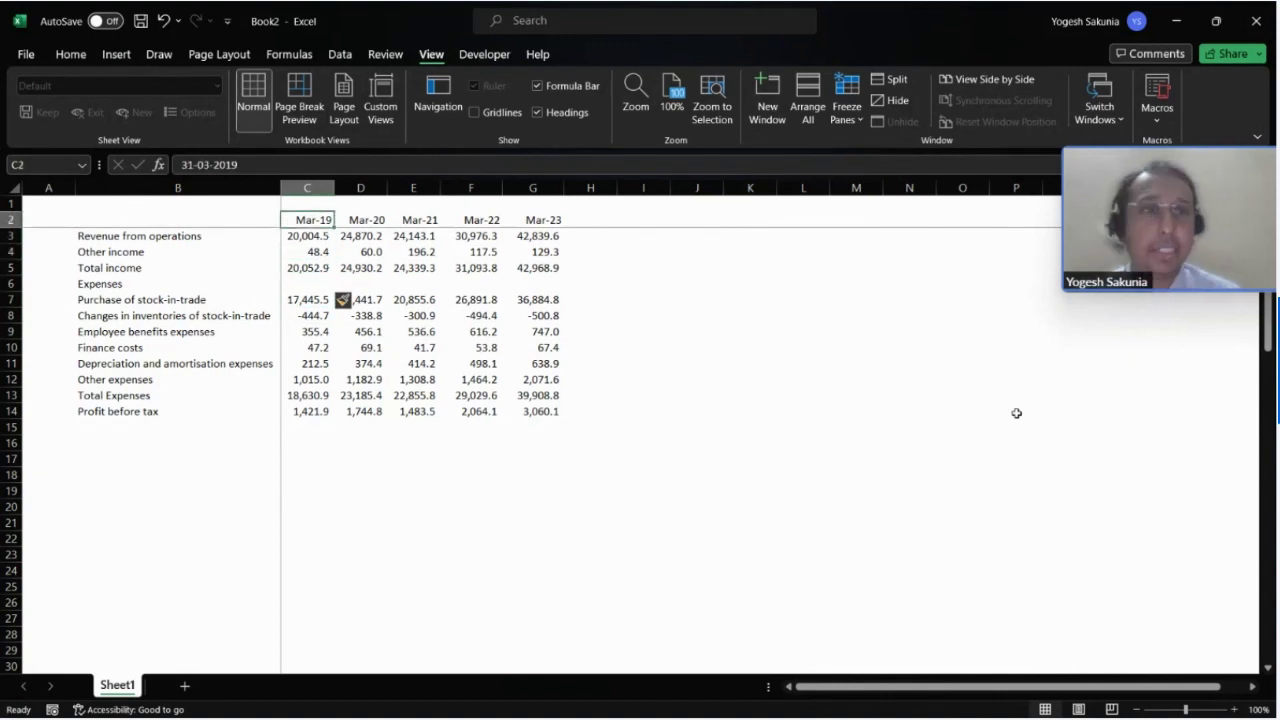
key(Down)
key(alt+Tab)
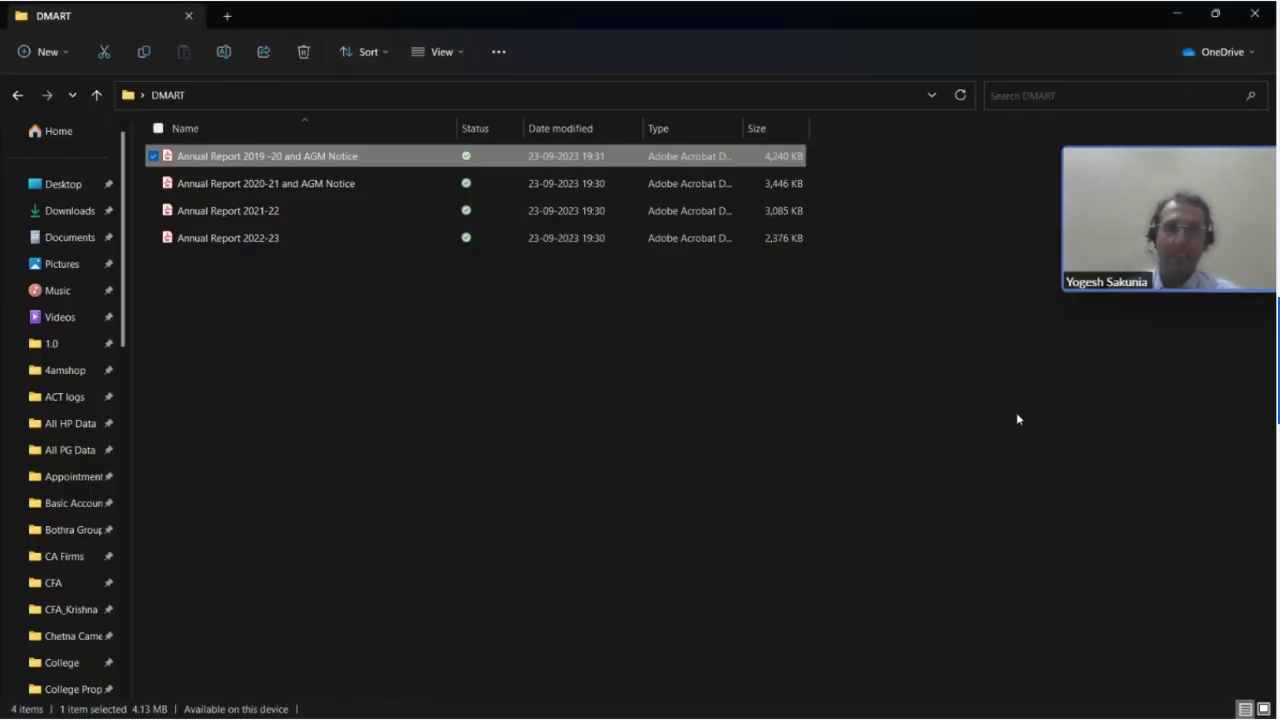
key(alt+Tab)
key(alt+Tab)
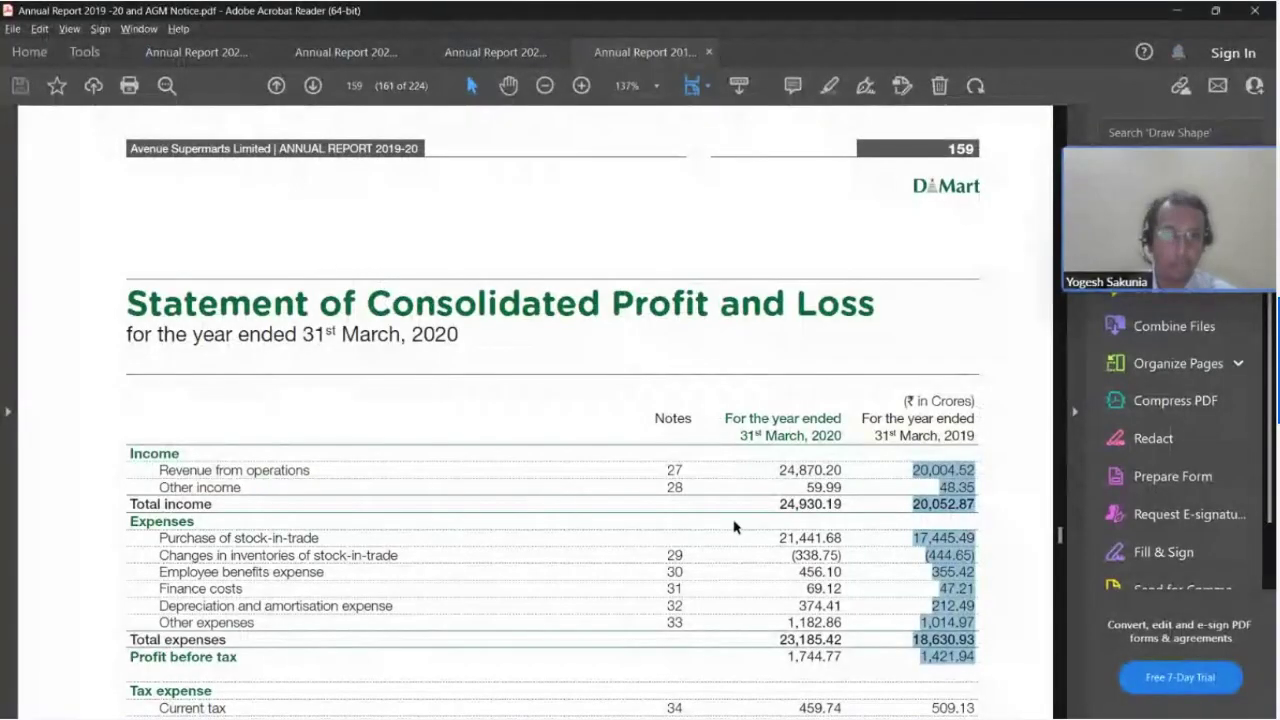
key(alt+Tab)
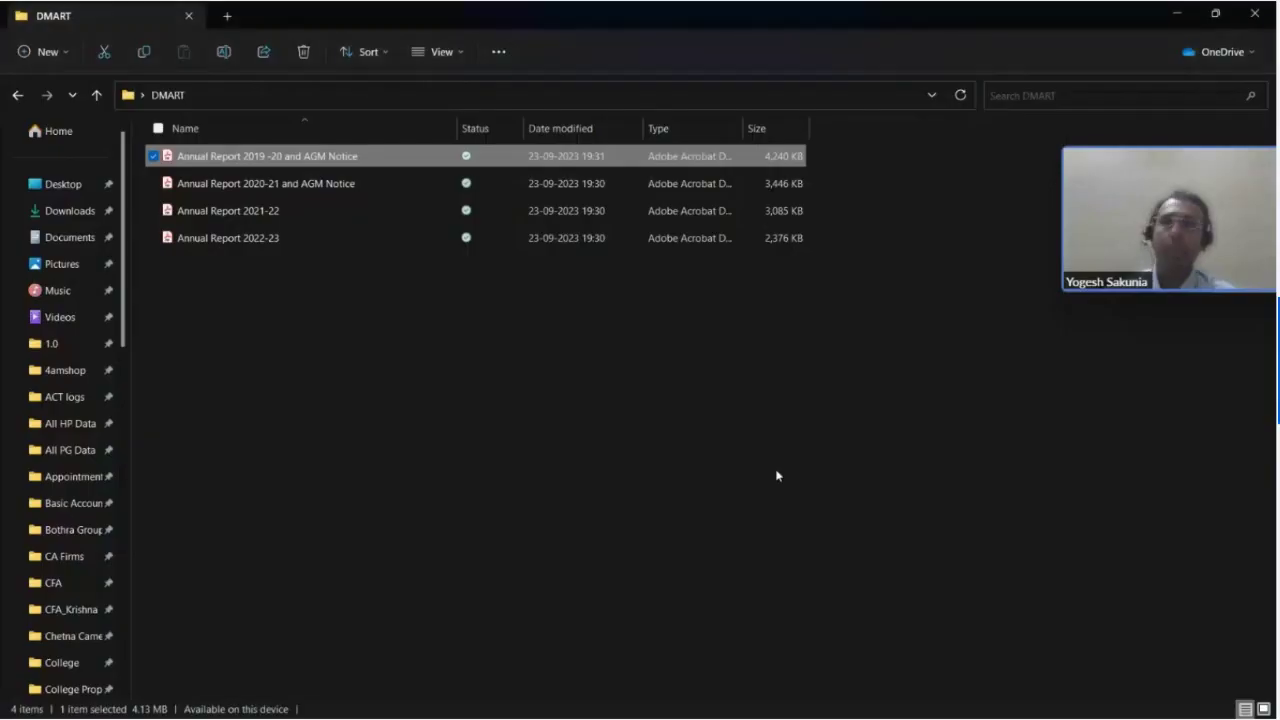
key(alt+Tab)
key(alt+Tab)
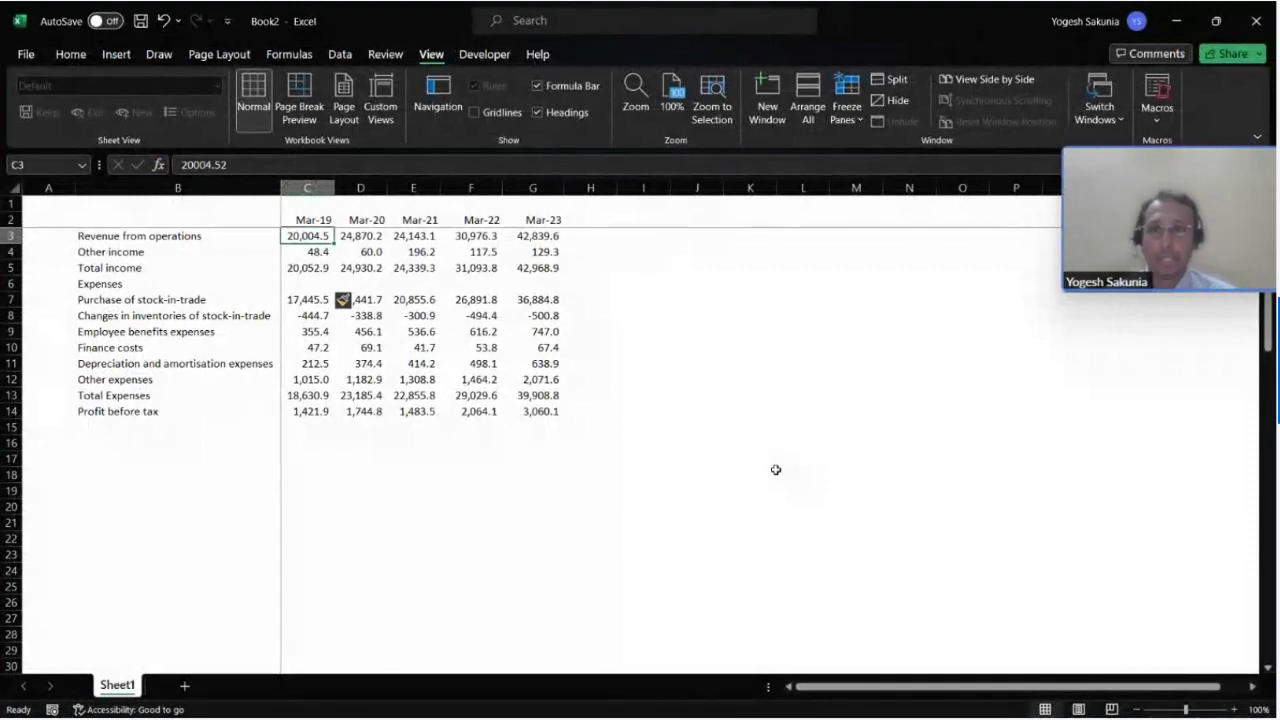
- Insert six blank rows between Revenue from operations and Other income
key(Down)
key(Down)
key(Up)
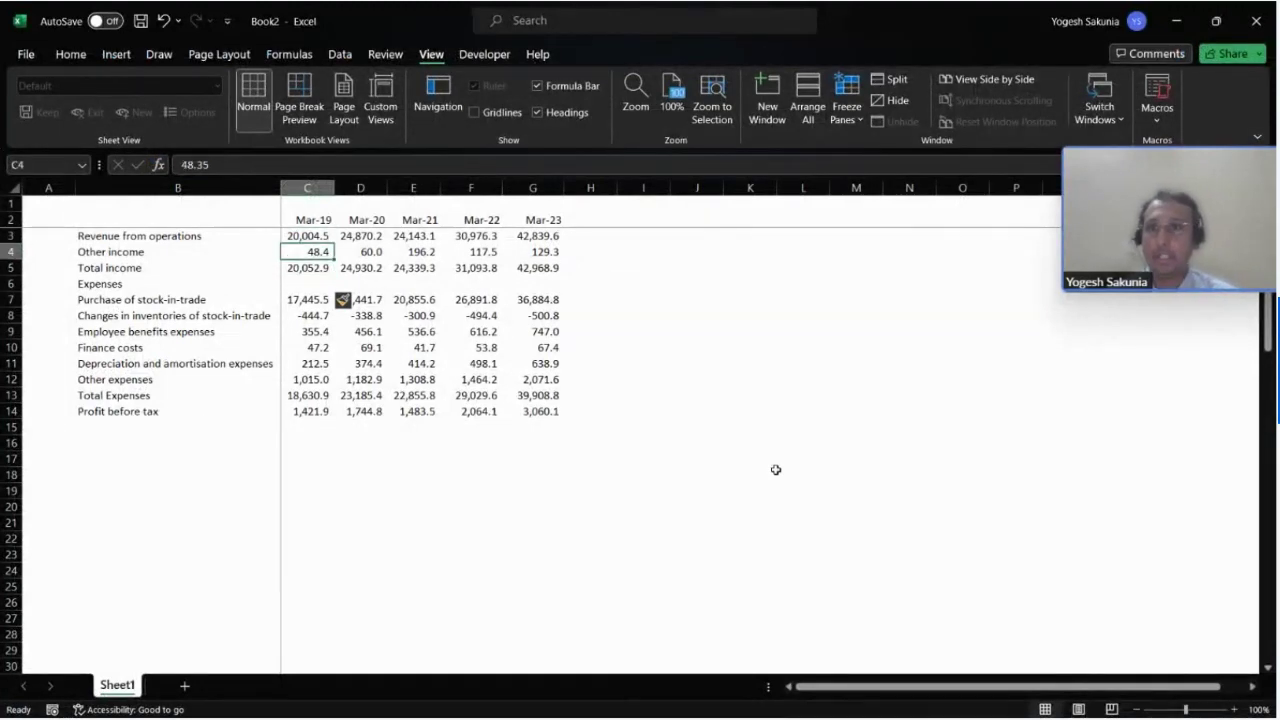
key(shift+space)
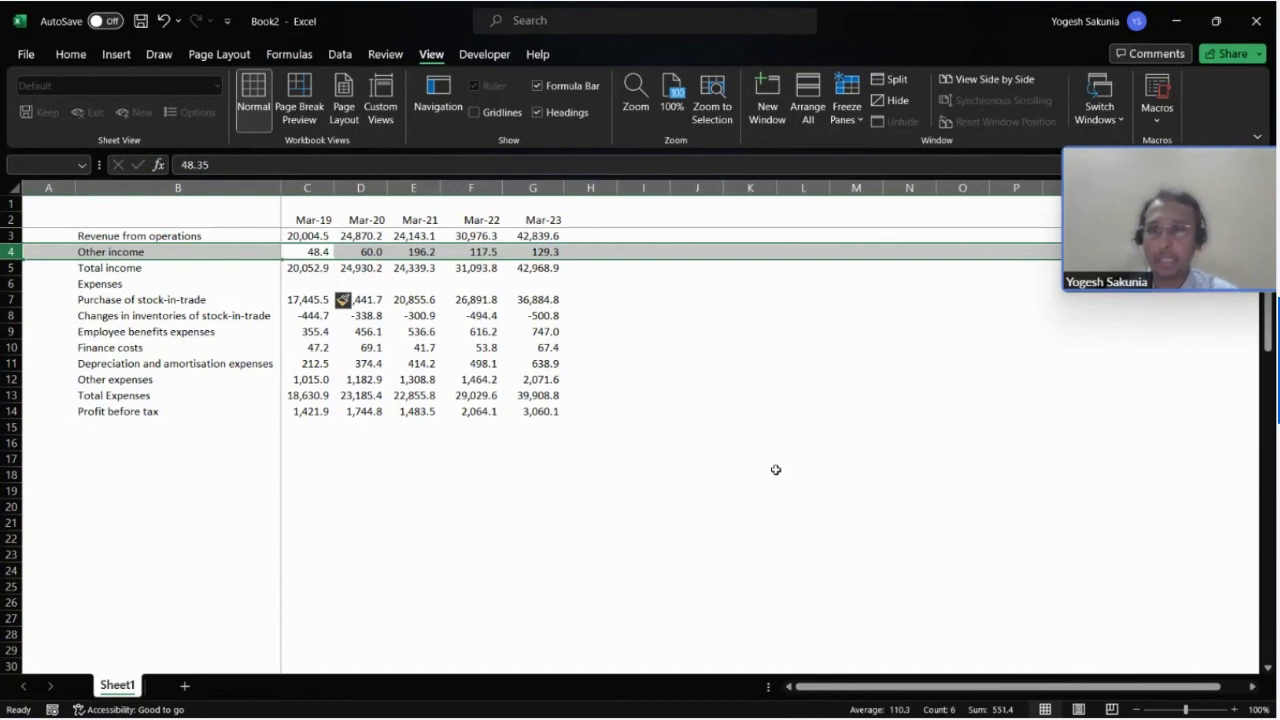
key(ctrl+shift+plus)
key(ctrl+shift+plus)
key(ctrl+shift+plus)
key(ctrl+shift+plus)
key(ctrl+shift+plus)
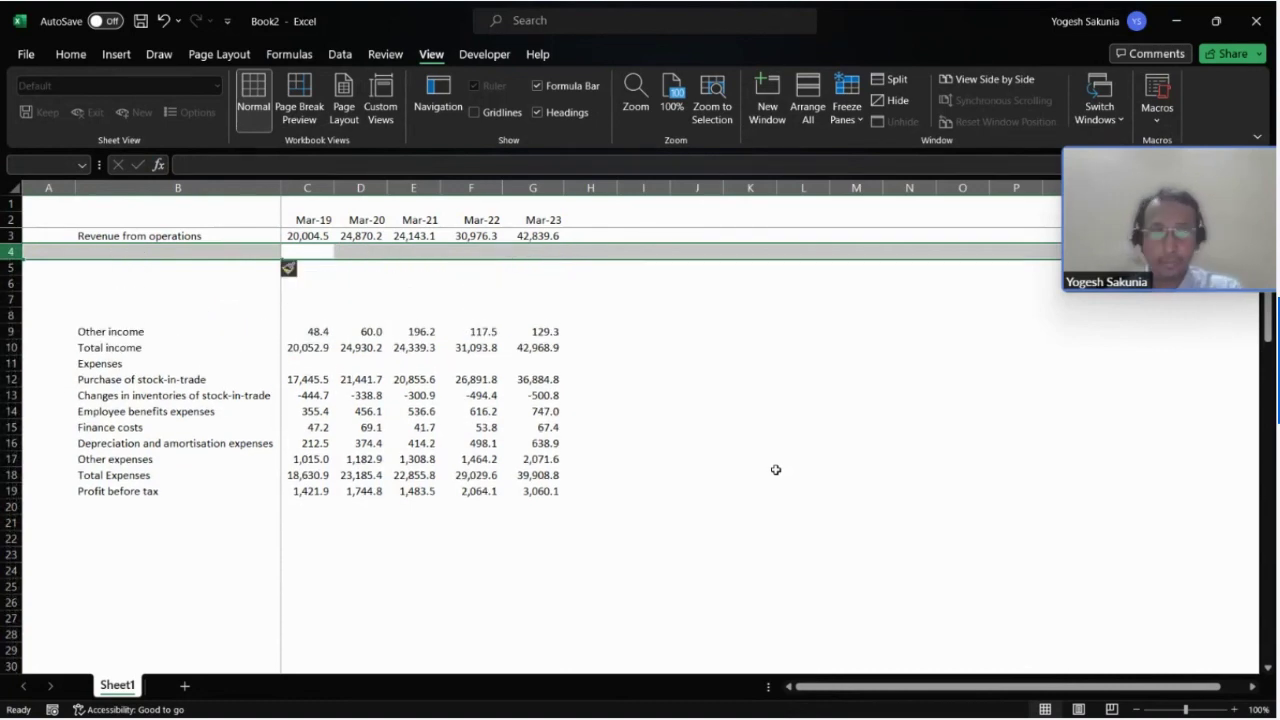
key(ctrl+shift+plus)
- Move the purchase of stock-in-trade, changes in inventories and employee benefits rows directly below Revenue from operations
key(Down)
key(Down)
key(Down)
key(Down)
key(Down)
key(Down)
key(Down)
key(Down)
key(Down)
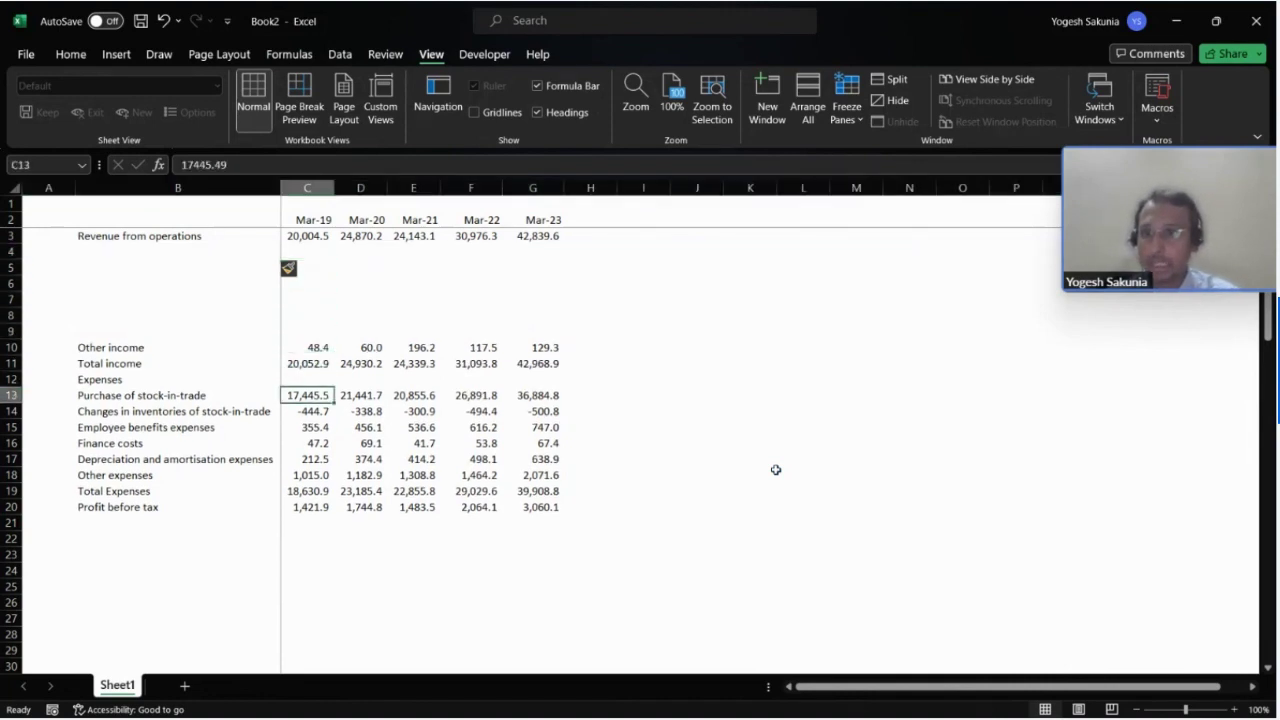
key(shift+space)
key(shift+Down)
key(shift+Down)
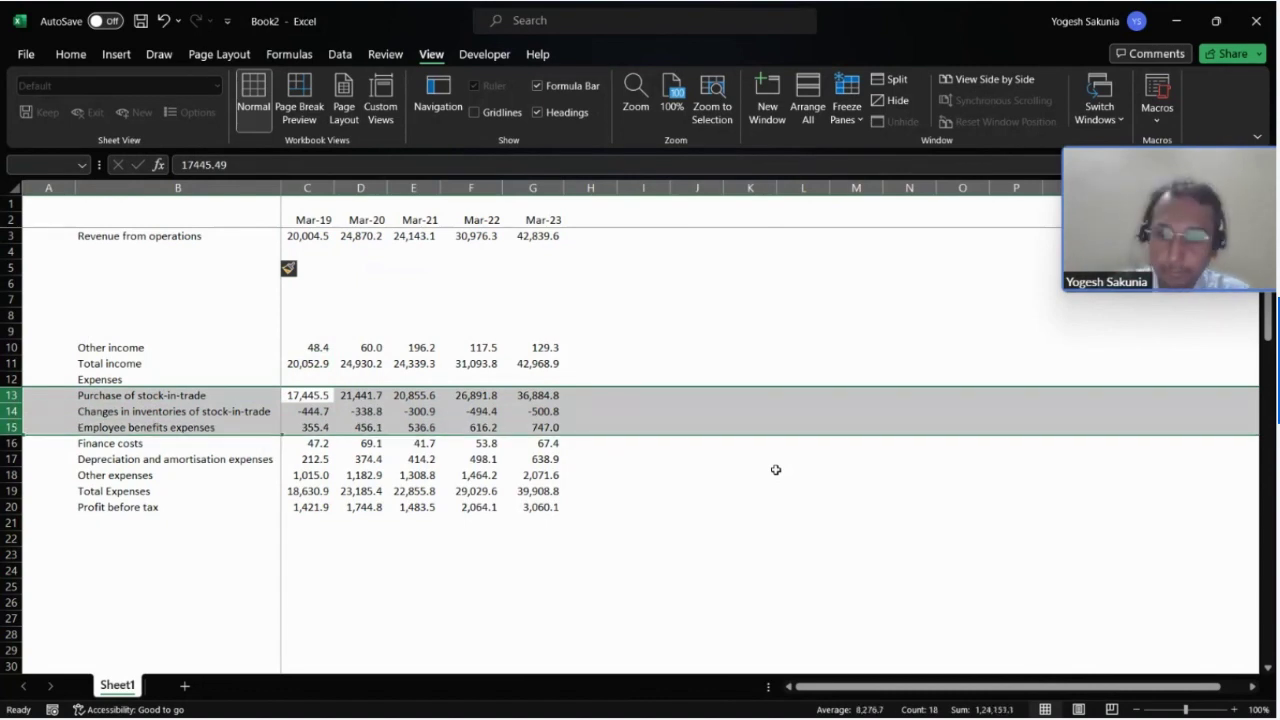
key(ctrl+c)
key(Up)
key(Up)
key(Up)
key(Up)
key(Up)
key(Up)
key(Up)
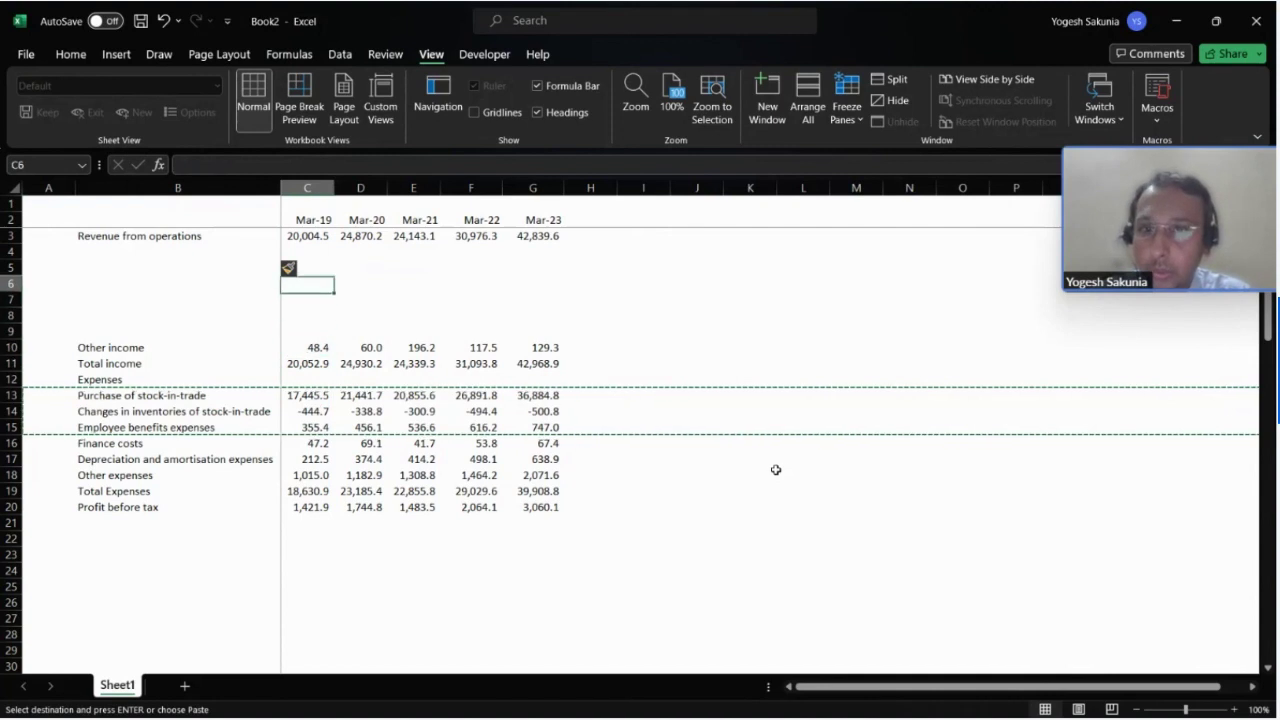
key(Up)
key(Up)
key(Up)
key(Down)
key(shift+space)
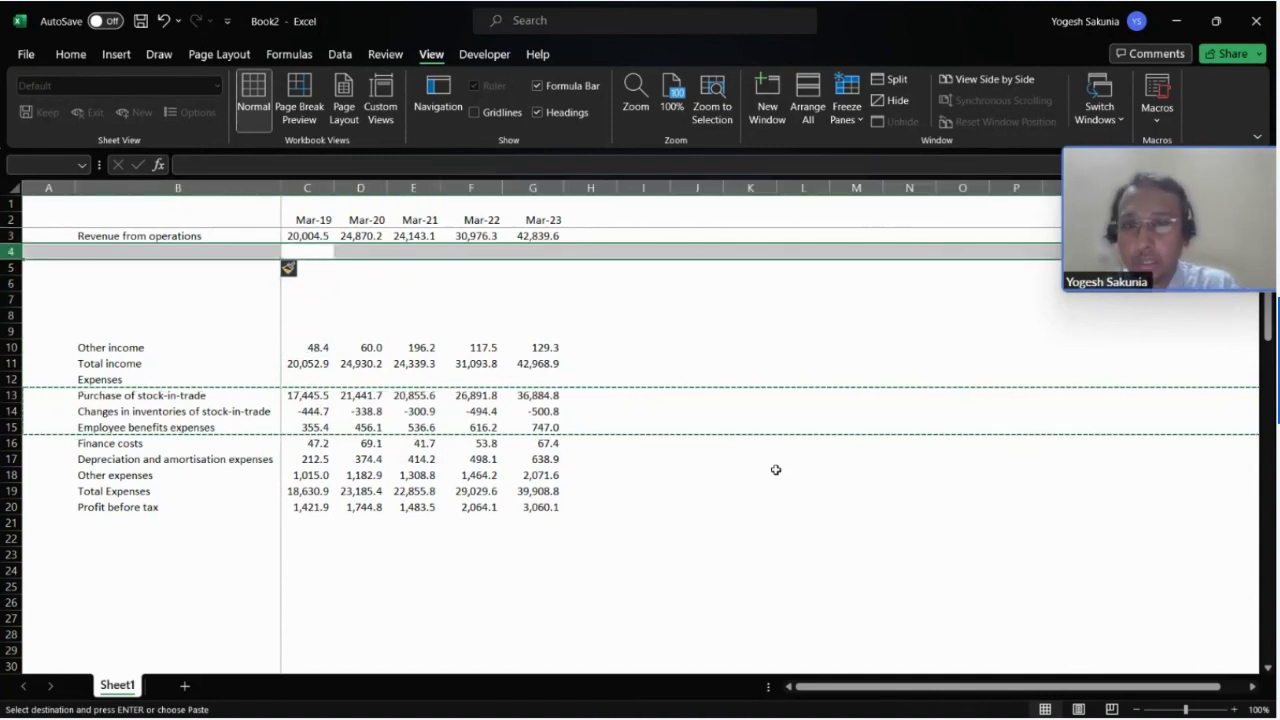
key(ctrl+shift+plus)
- Move the Other expenses row into row 7, directly below Employee benefits expenses
key(Down)
key(Down)
key(Down)
key(Down)
key(Down)
key(Down)
key(Down)
key(Down)
key(Down)
key(Down)
key(Down)
key(Down)
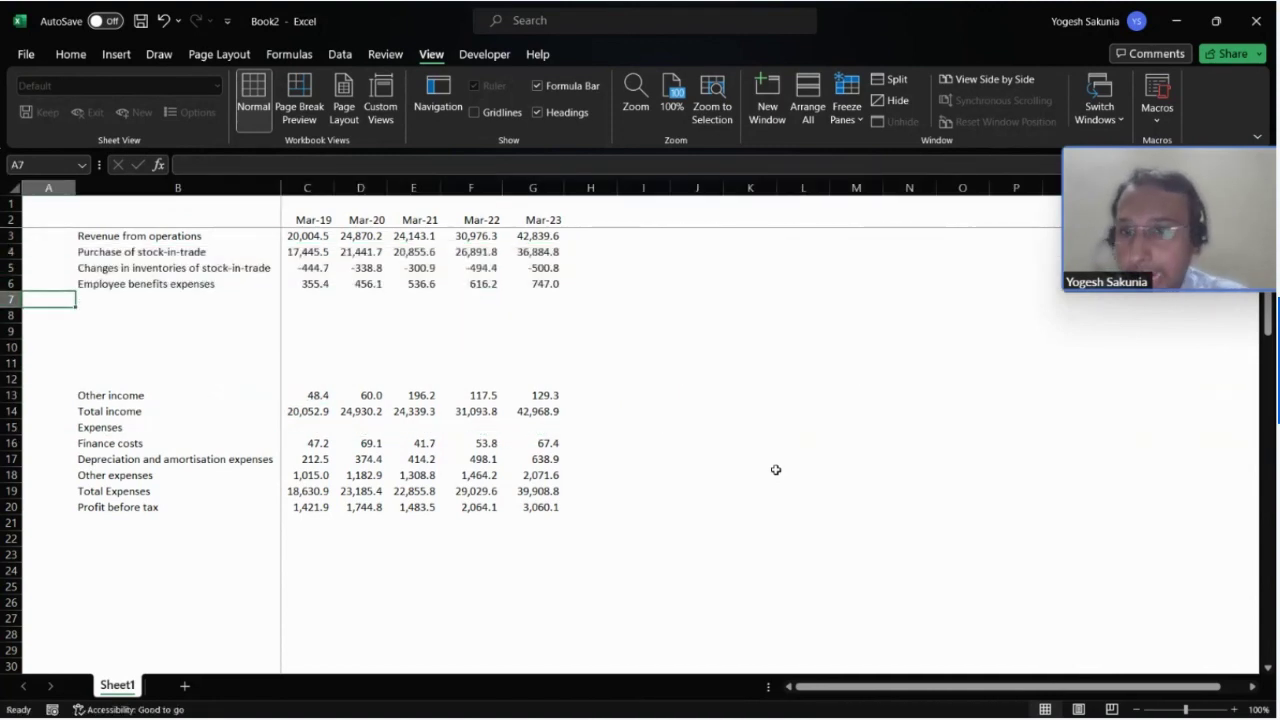
key(Down)
key(Down)
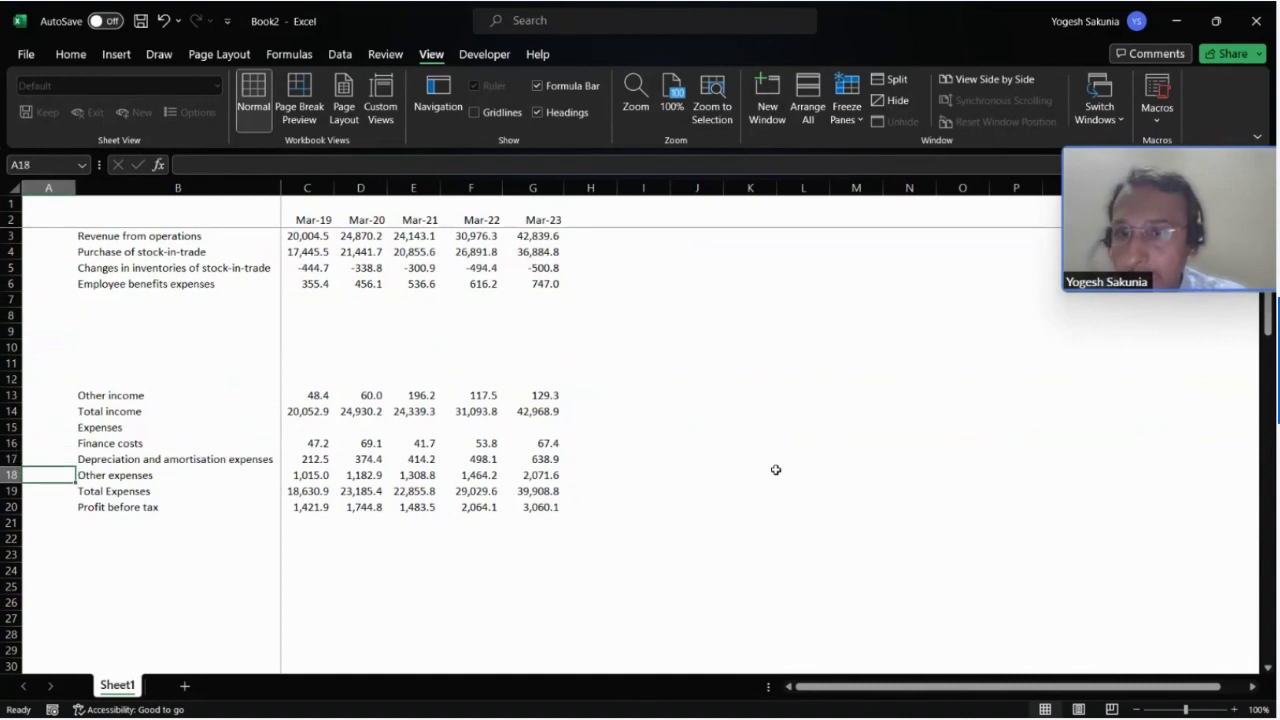
key(Up)
key(Up)
key(Up)
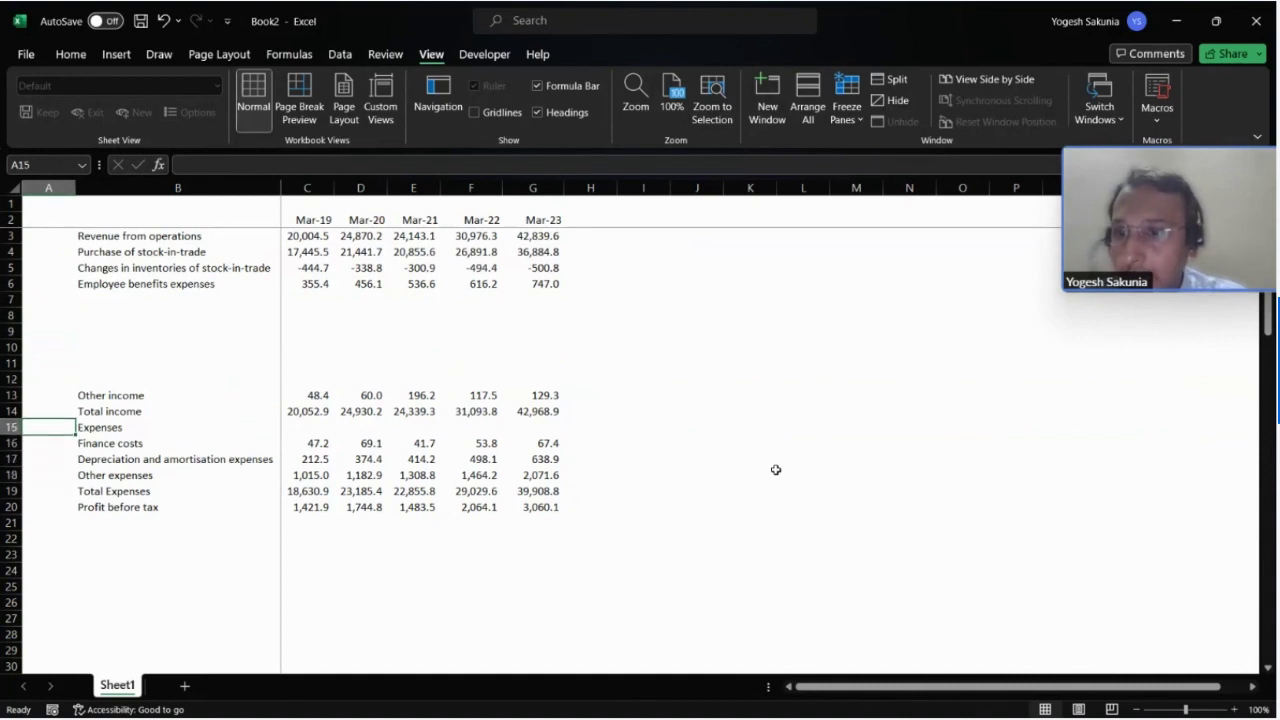
key(Down)
key(Down)
key(Down)
key(Right)
key(shift+space)
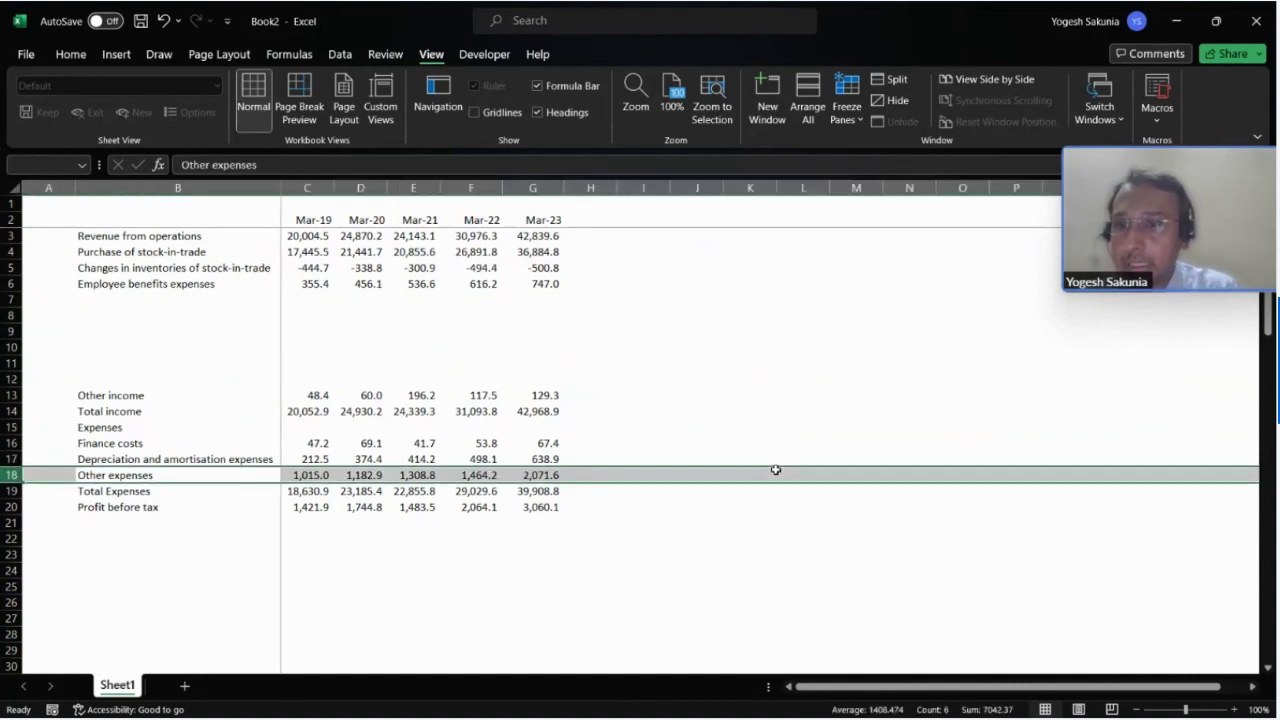
key(ctrl+c)
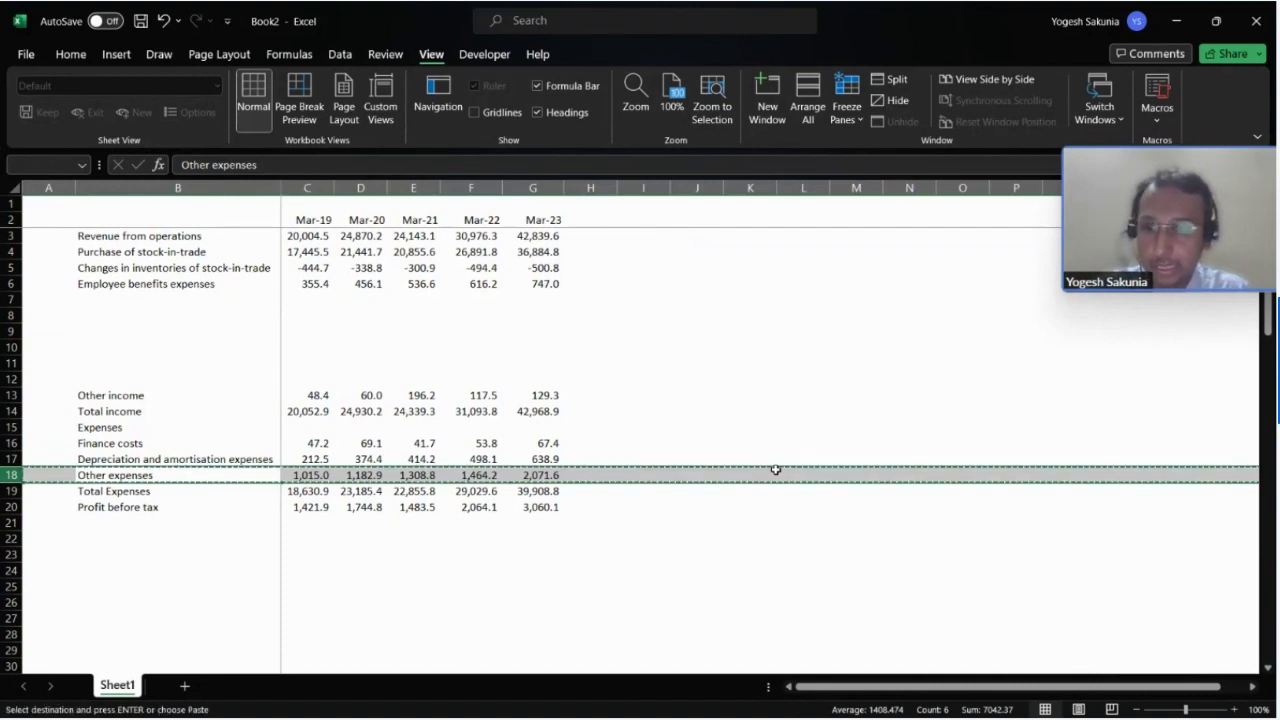
key(Up)
key(Up)
key(Up)
key(Up)
key(Up)
key(Up)
key(Up)
key(Up)
key(Up)
key(Up)
key(Up)
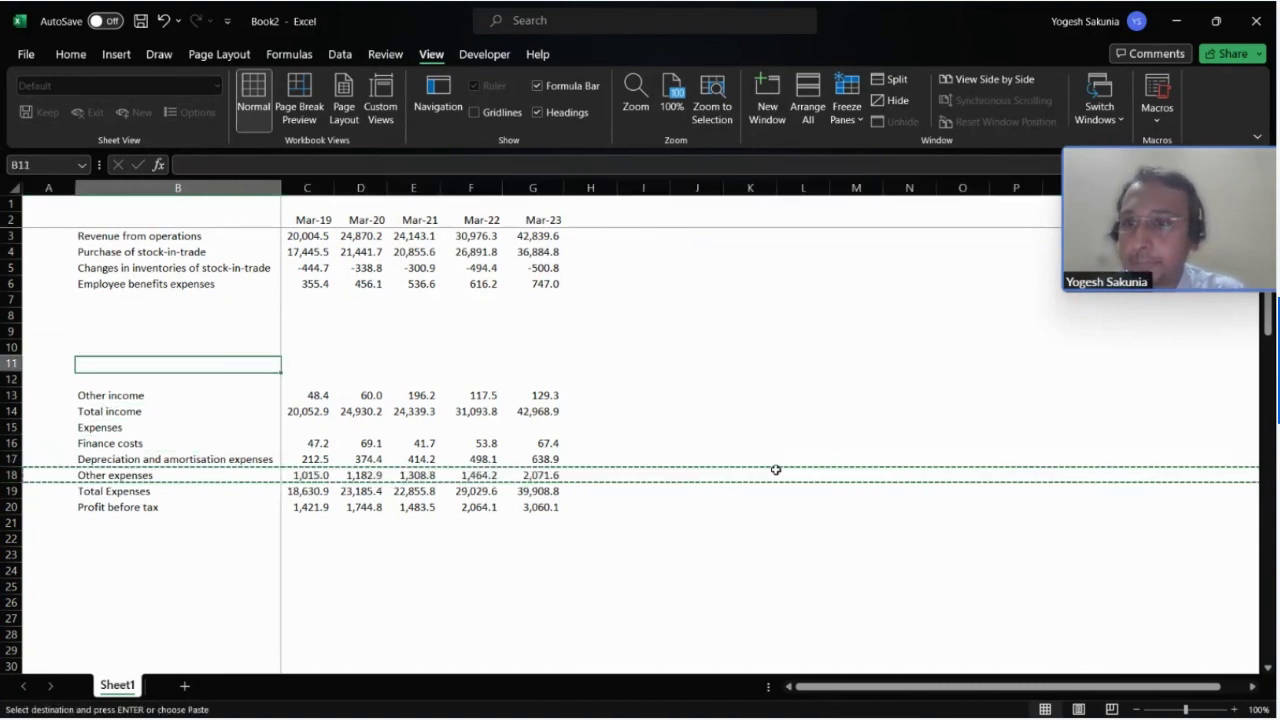
key(shift+space)
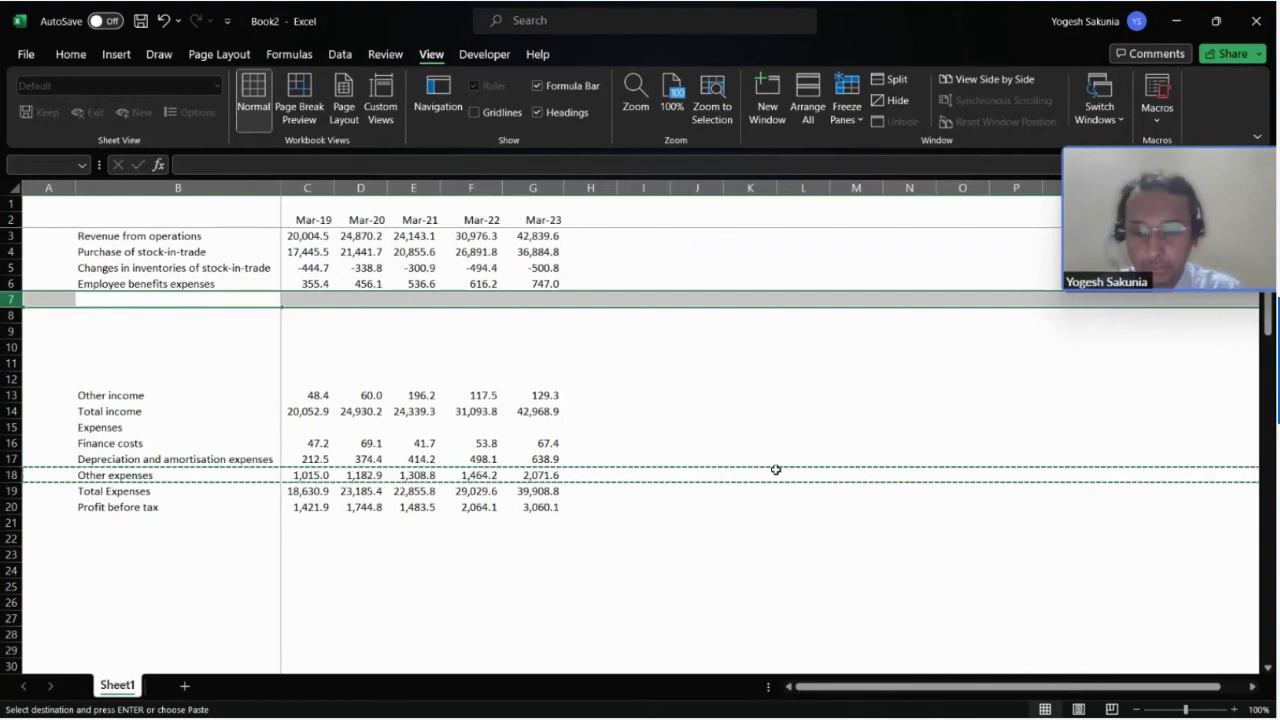
key(ctrl+v)
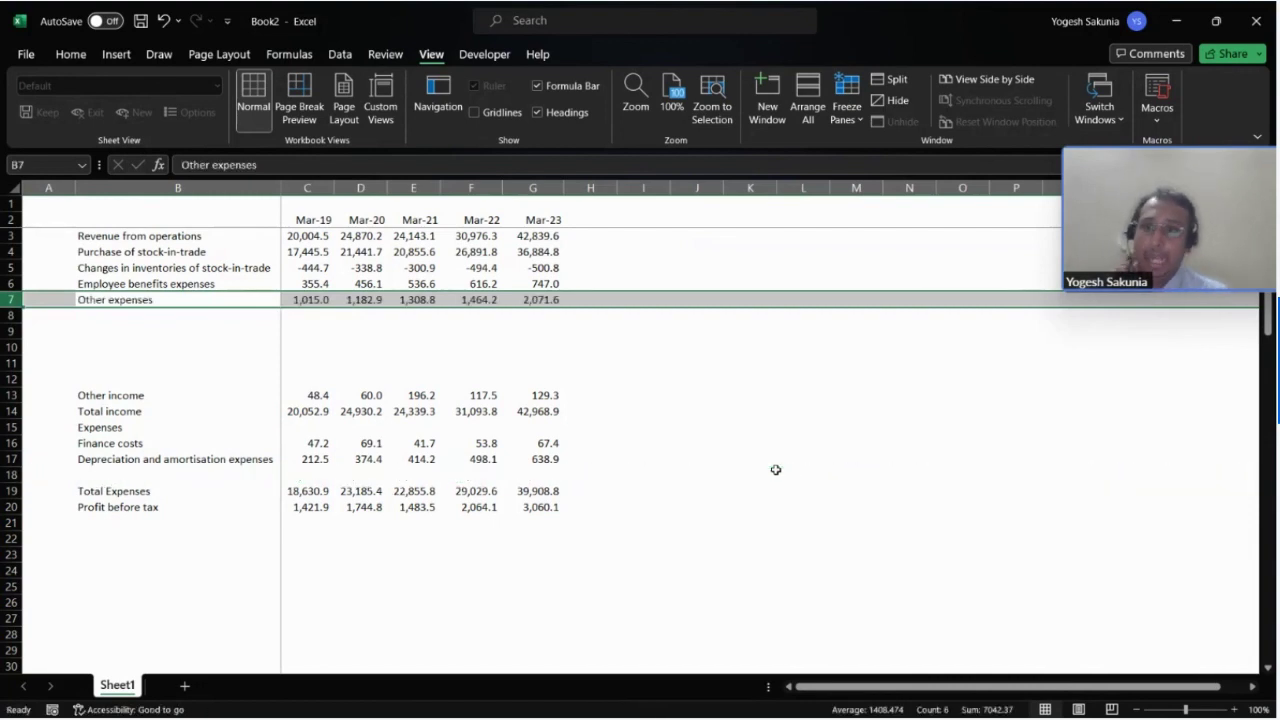
- Review the regrouped revenue and operating expense rows against the remaining income and expense rows below
key(Down)
key(Down)
key(Down)
key(Down)
key(Down)
key(Down)
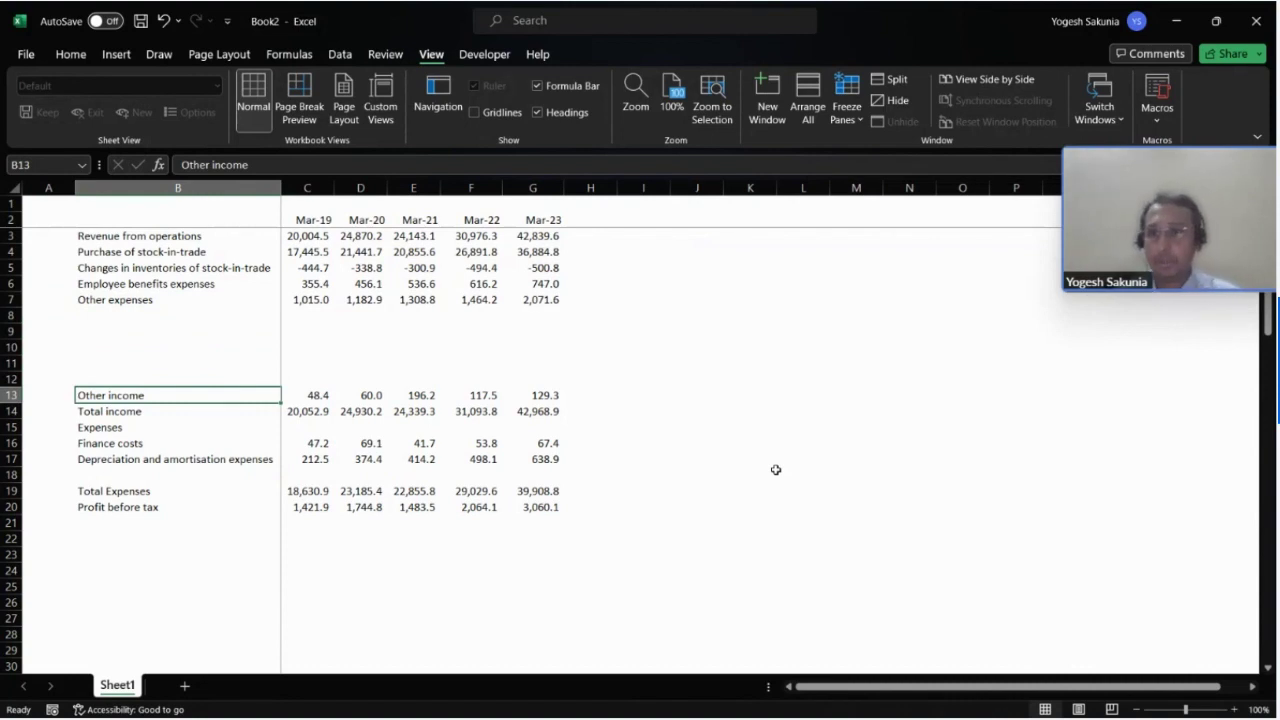
key(Up)
key(Up)
key(Up)
key(Up)
key(Up)
key(Up)
key(Up)
key(Up)
key(Up)
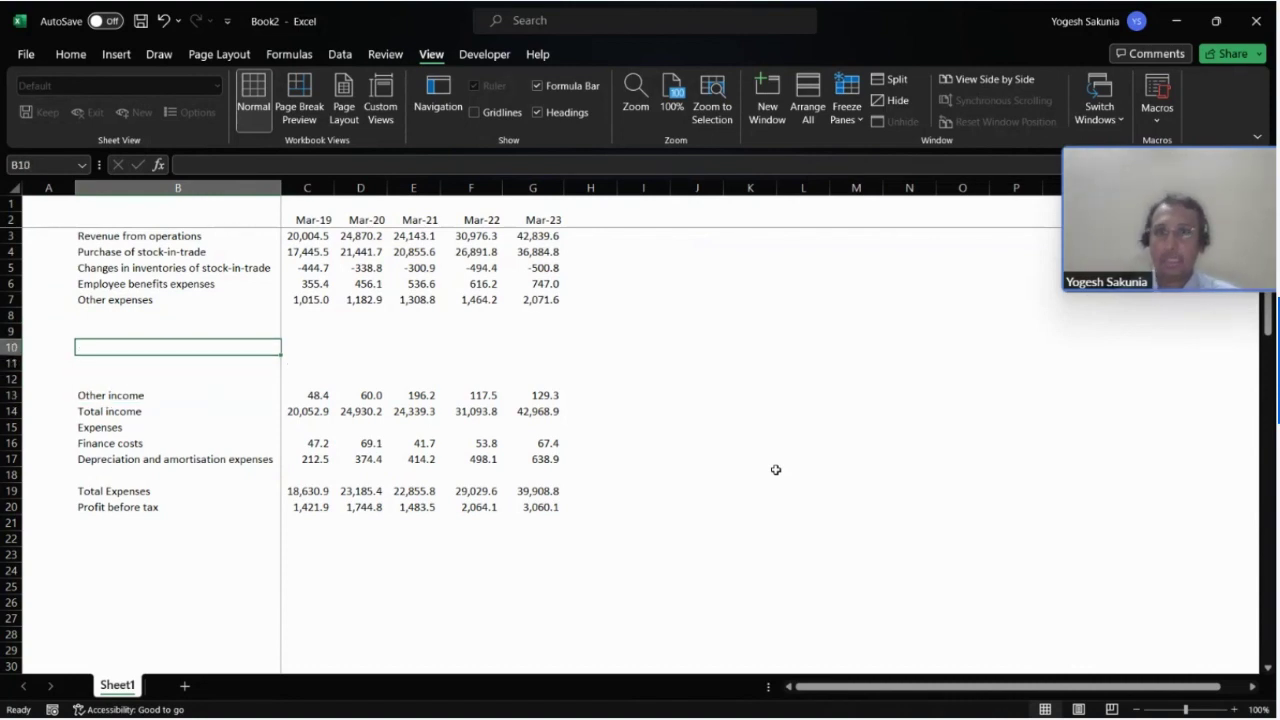
key(Up)
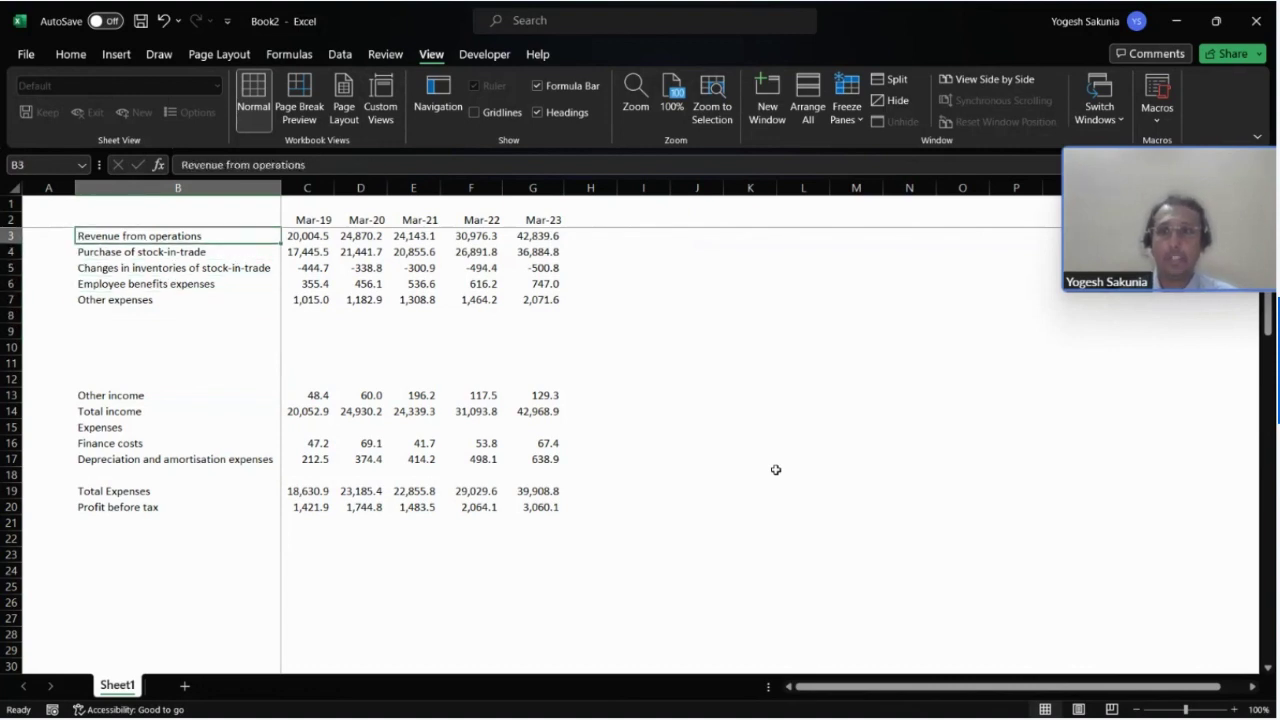
key(Right)
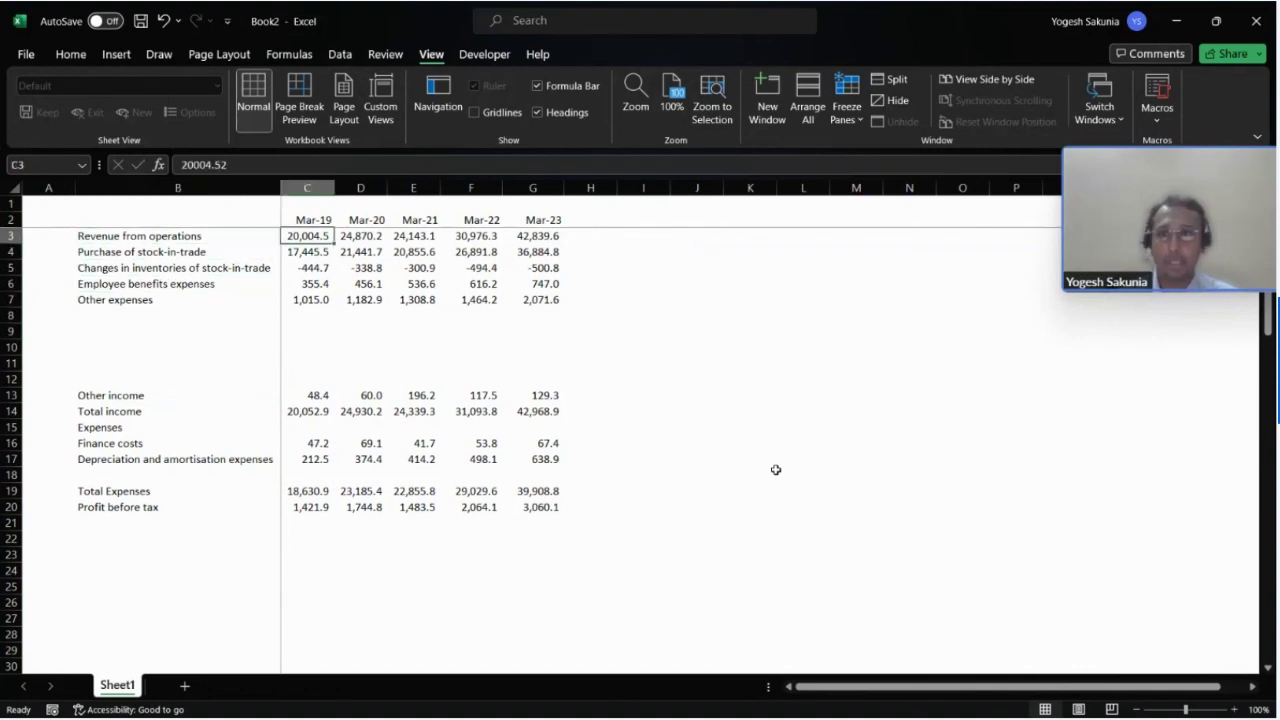
key(Down)
key(Down)
key(Down)
key(Down)
key(Down)
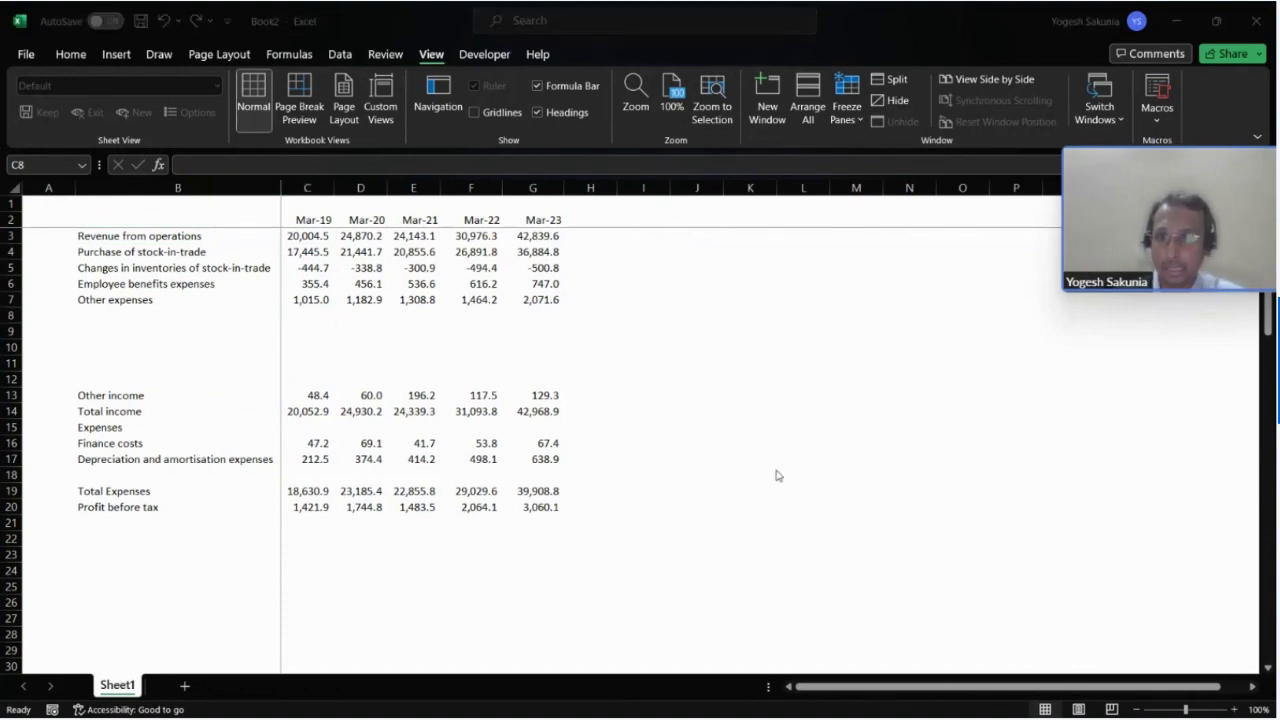
key(alt+Tab)
key(alt+Tab)
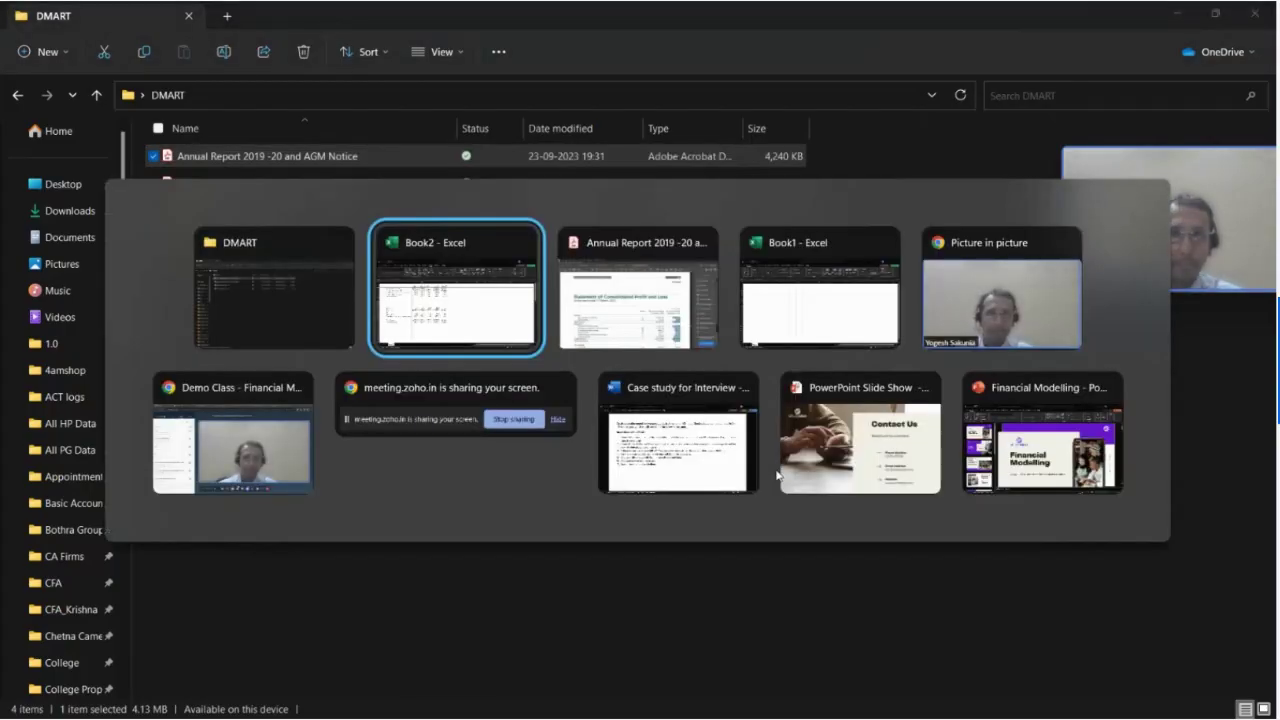
key(alt+Tab)
key(alt+Tab)
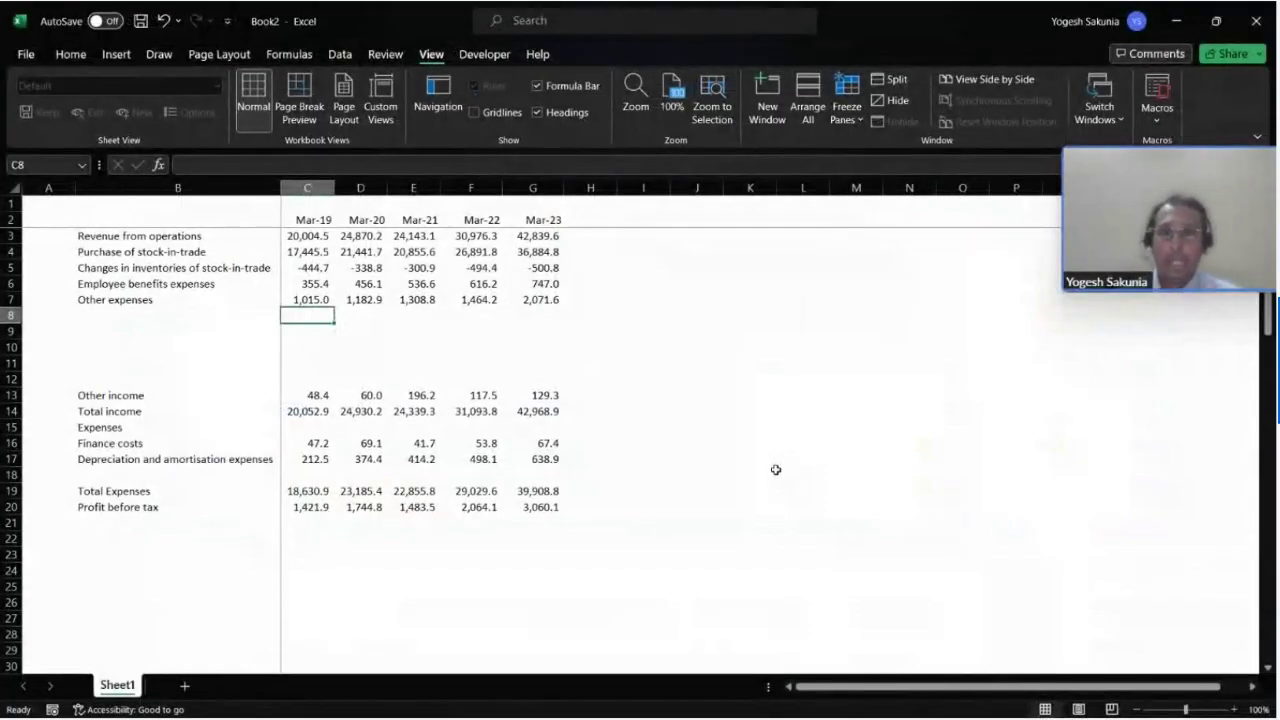
- Enter -1 as a helper multiplier in cell I4, beside the Purchase of stock-in-trade row
key(Left)
key(Up)
key(Up)
key(Up)
key(Up)
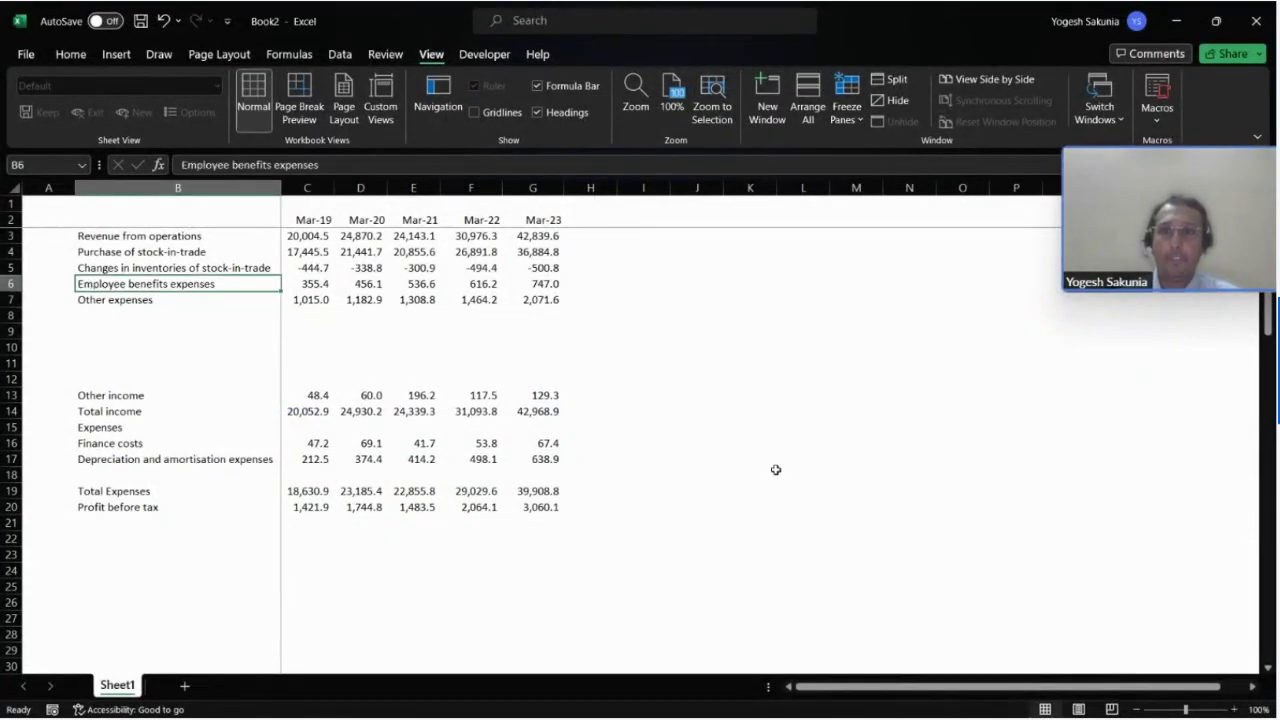
key(Right)
key(Right)
key(Right)
key(Right)
key(Right)
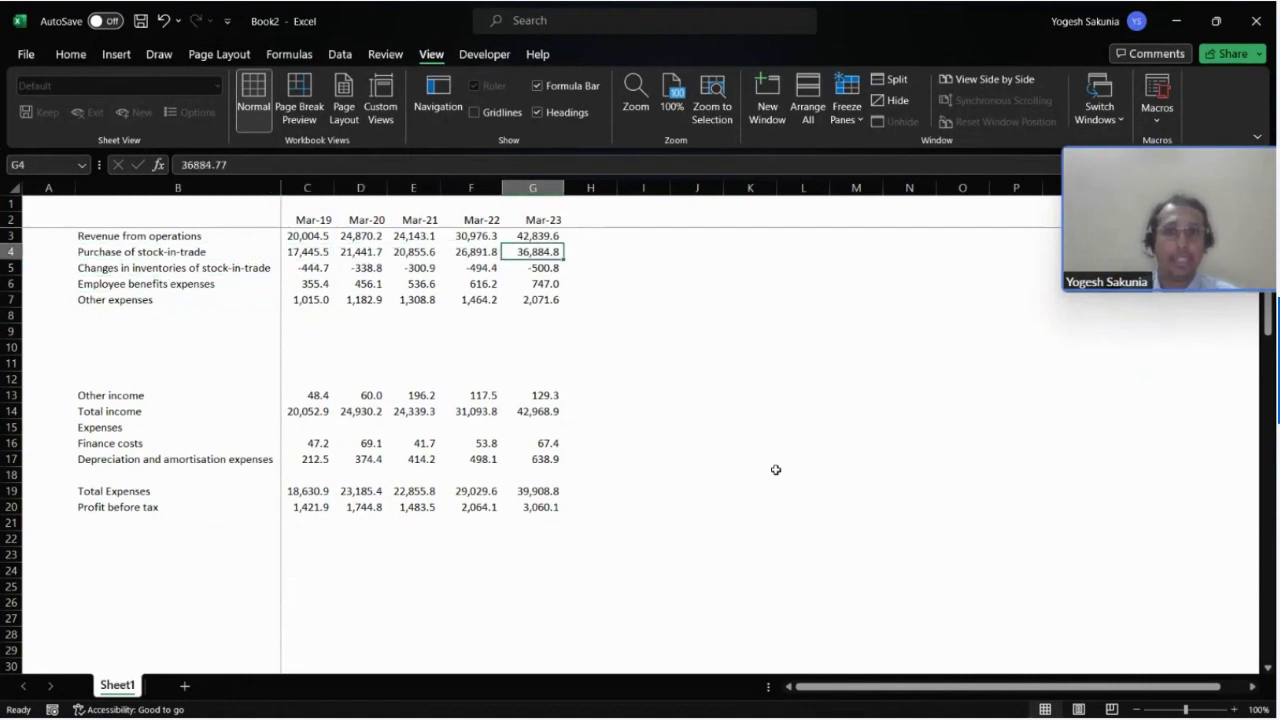
key(Right)
key(Right)
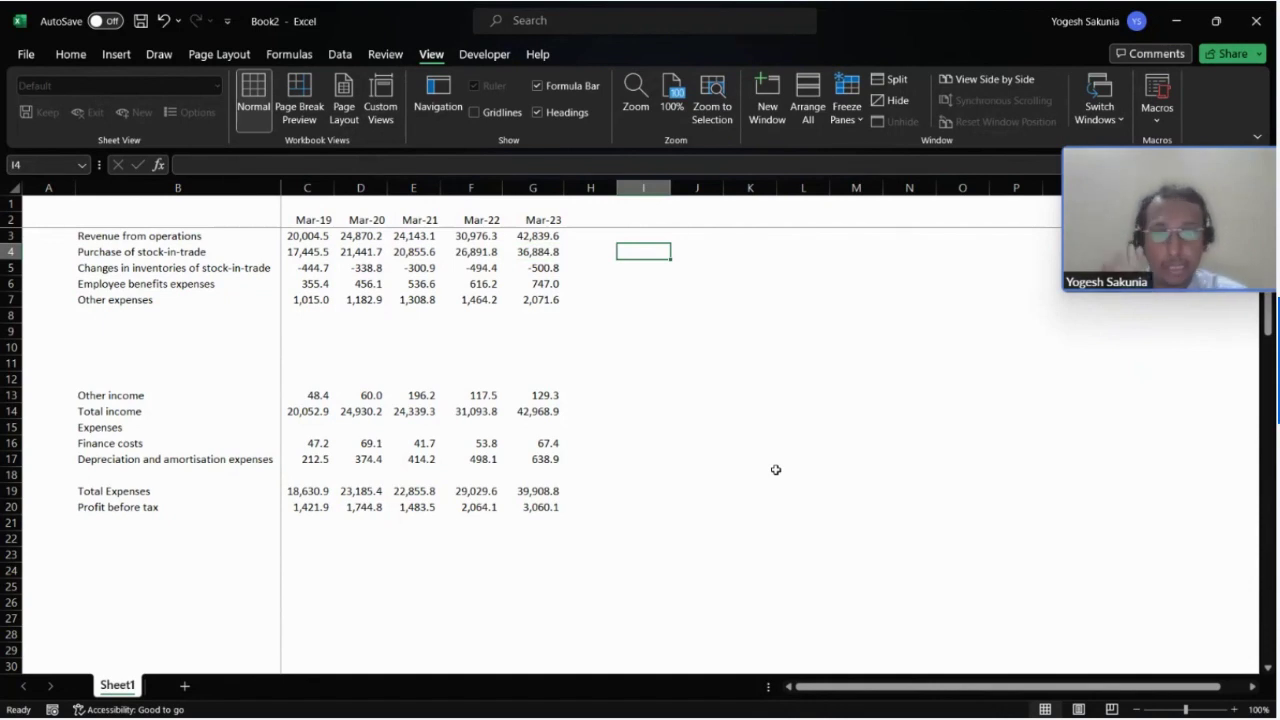
text(-1)
key(Return)
key(Up)
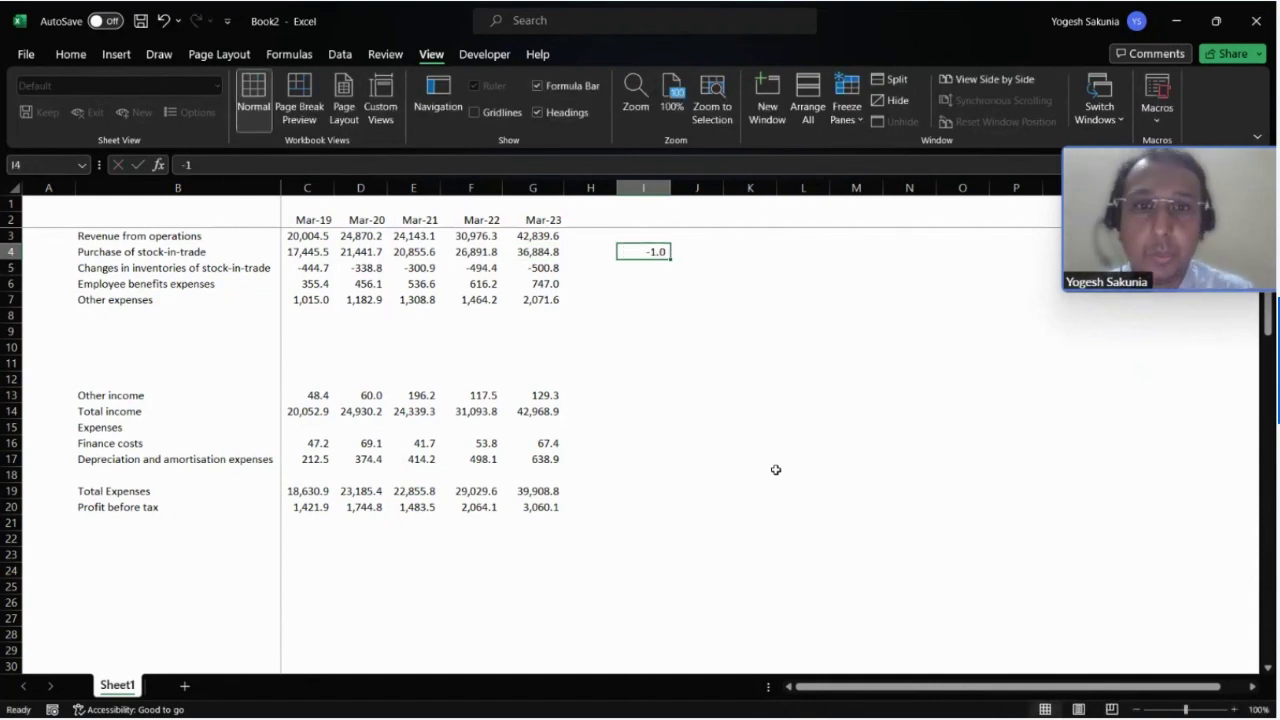
- Reverse the signs of the operating expense figures in C4:G7 by paste-special multiplying them with the -1 in I4
key(ctrl+c)
key(Left)
key(Left)
key(Left)
key(Left)
key(Left)
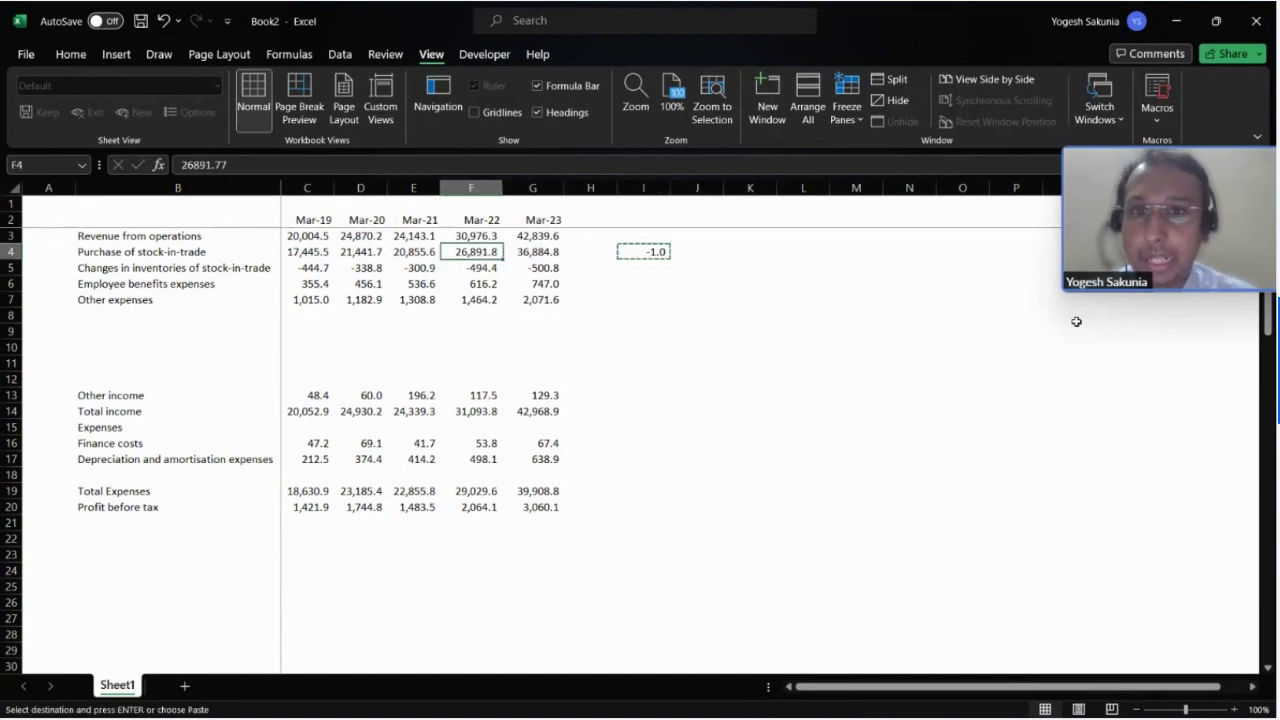
key(Left)
key(ctrl+shift+Right)
key(ctrl+shift+Down)
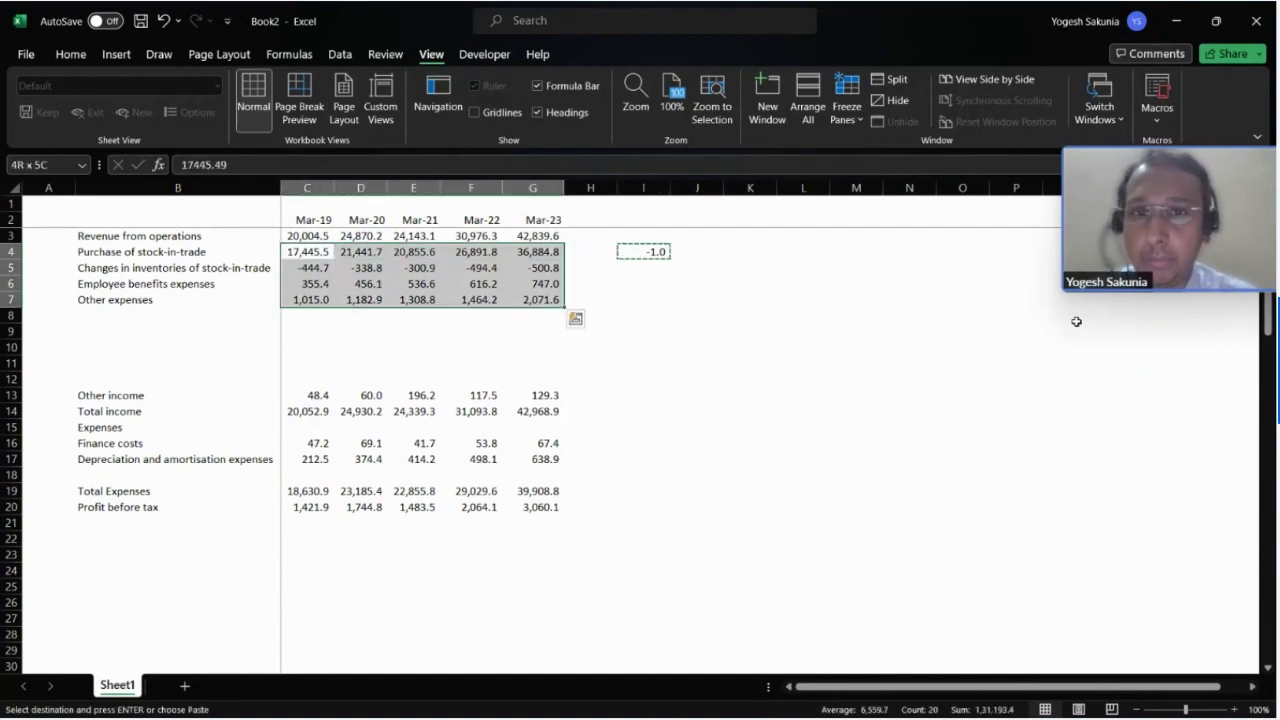
key(ctrl+alt+v)
key(m)
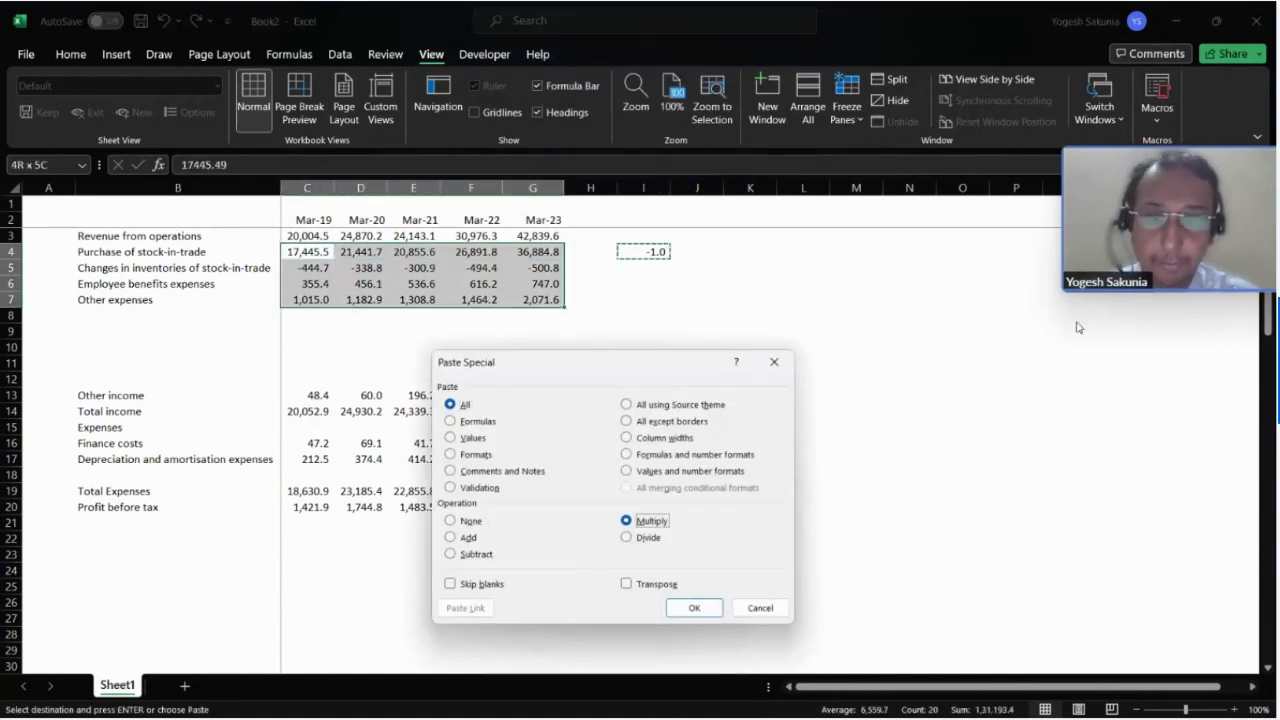
key(Return)
key(Escape)
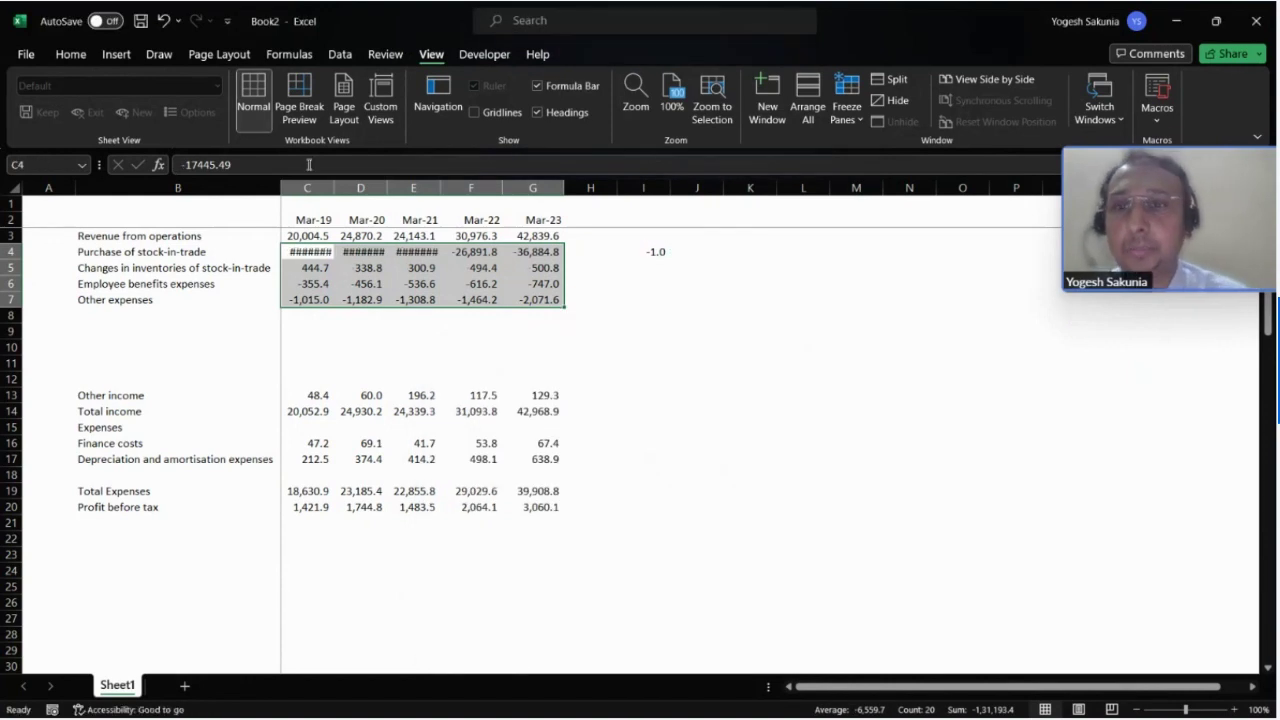
- Autofit the widths of year columns C to G to their contents
drag(307, 185, 563, 185)
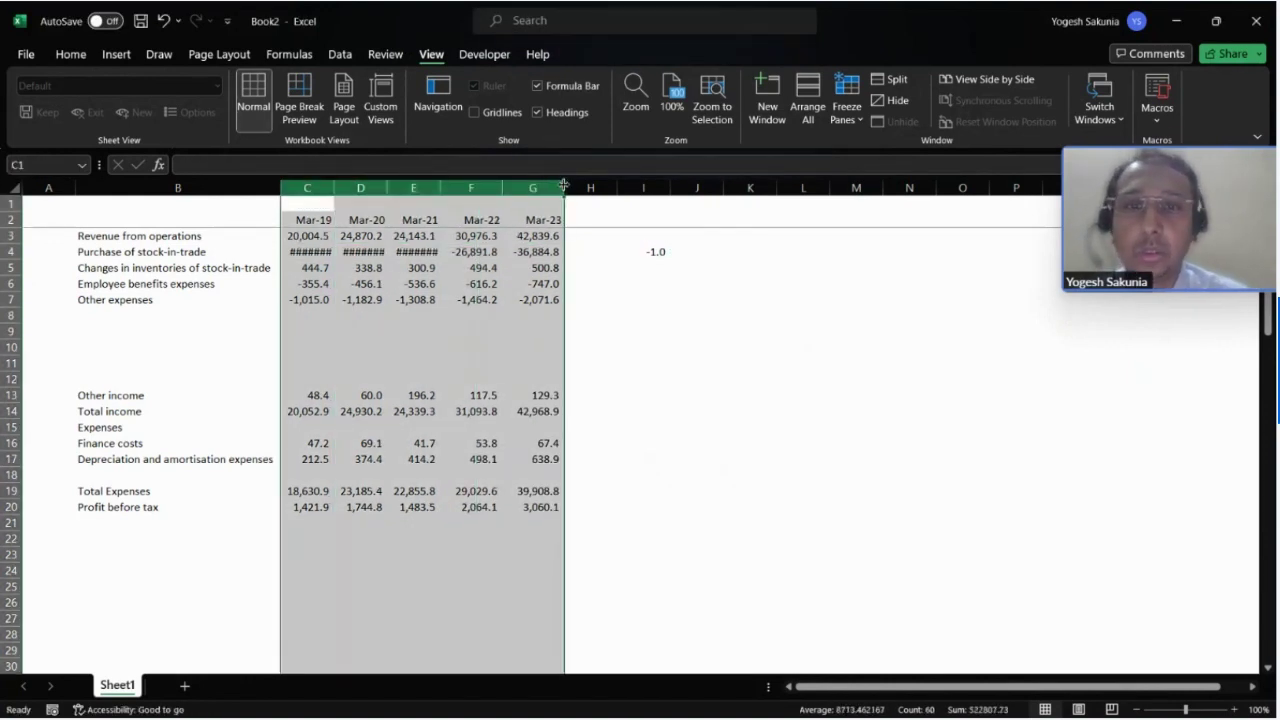
double_click(563, 185)
click(675, 376)
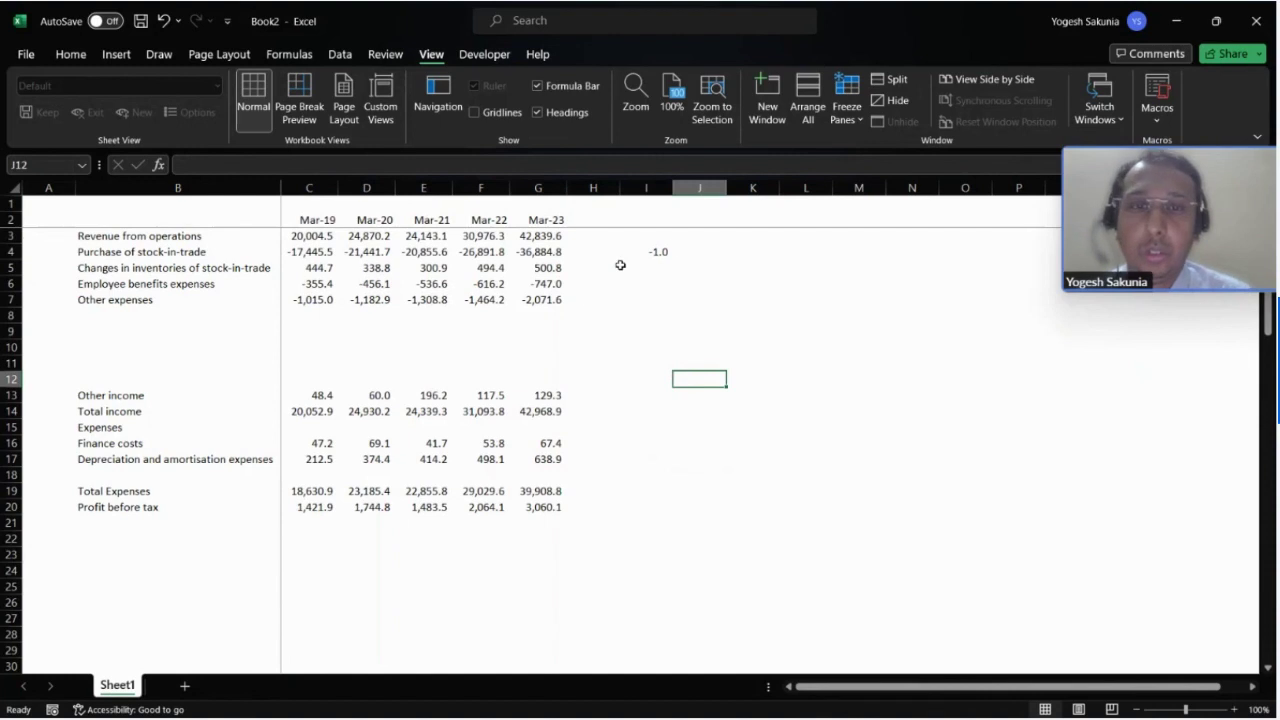
- Clear the helper multiplier from cell I4
click(667, 250)
key(Delete)
key(Left)
key(Left)
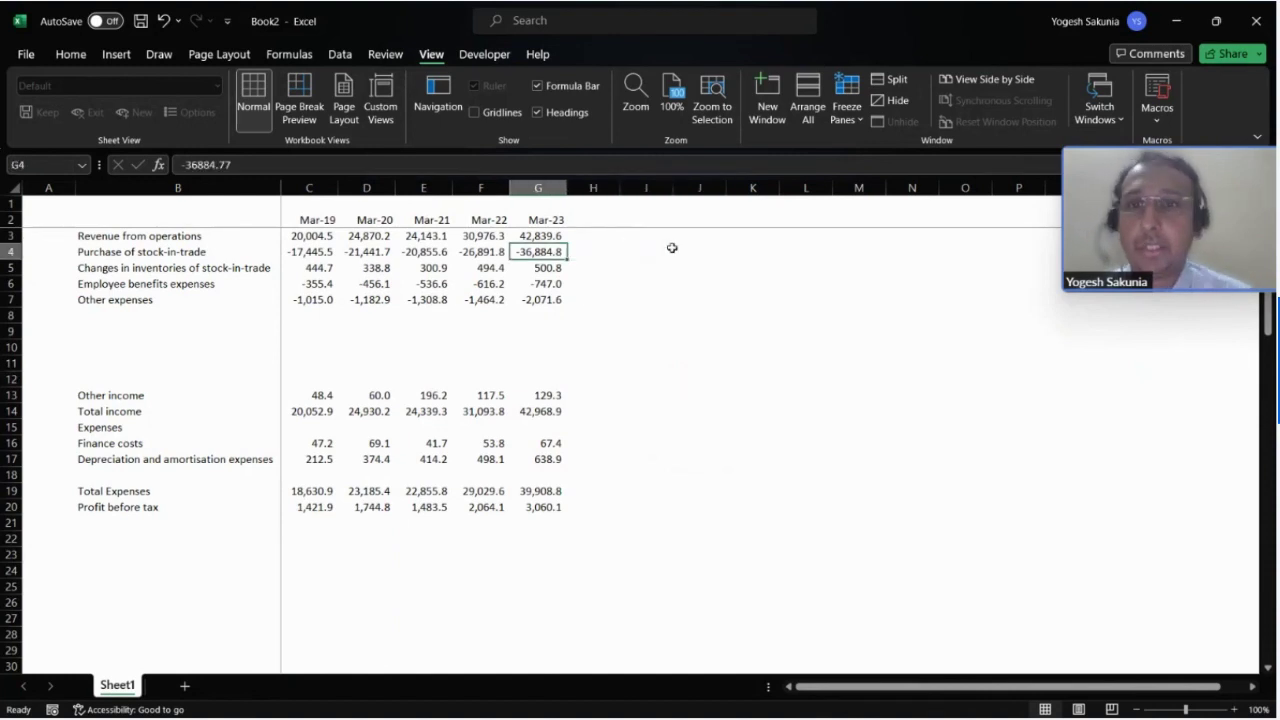
- Review the signs of the operating expense rows 4 to 7 across the year columns
key(Left)
key(Left)
key(Left)
key(Left)
key(Left)
key(Down)
key(Down)
key(Down)
key(Right)
key(Right)
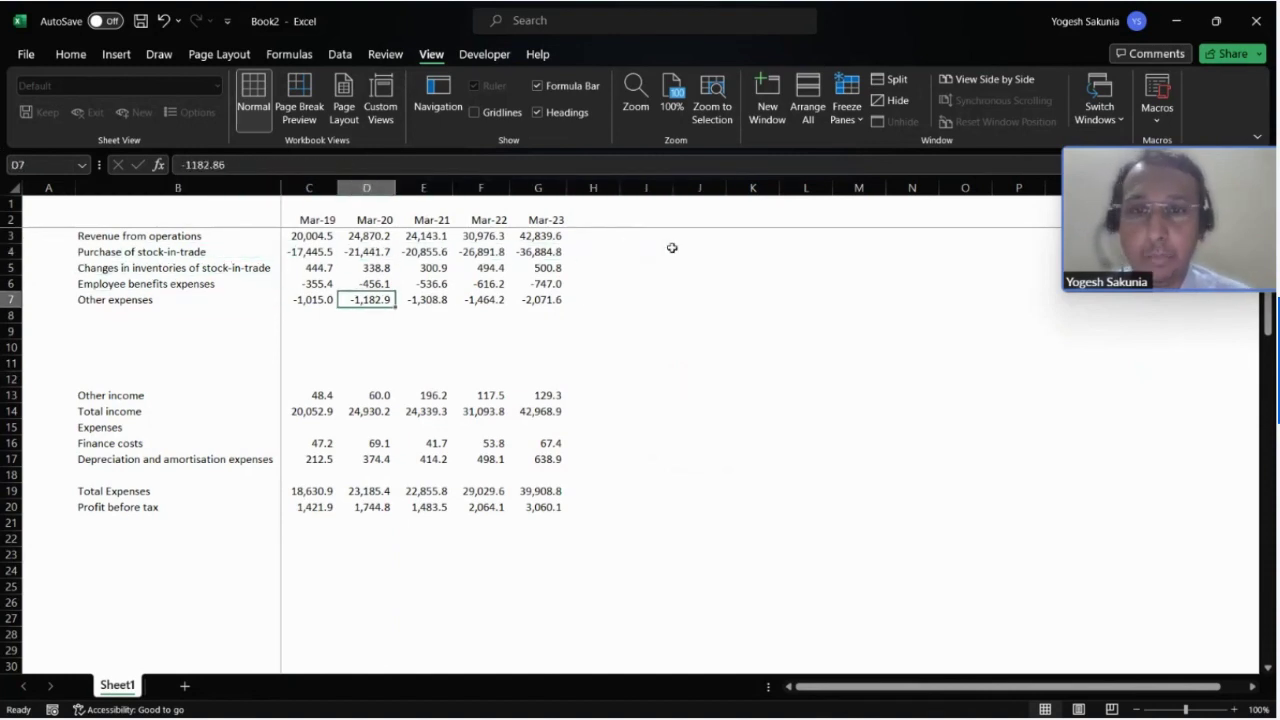
key(Right)
key(Right)
key(Right)
key(Left)
key(Left)
key(Left)
key(Left)
key(Left)
key(Left)
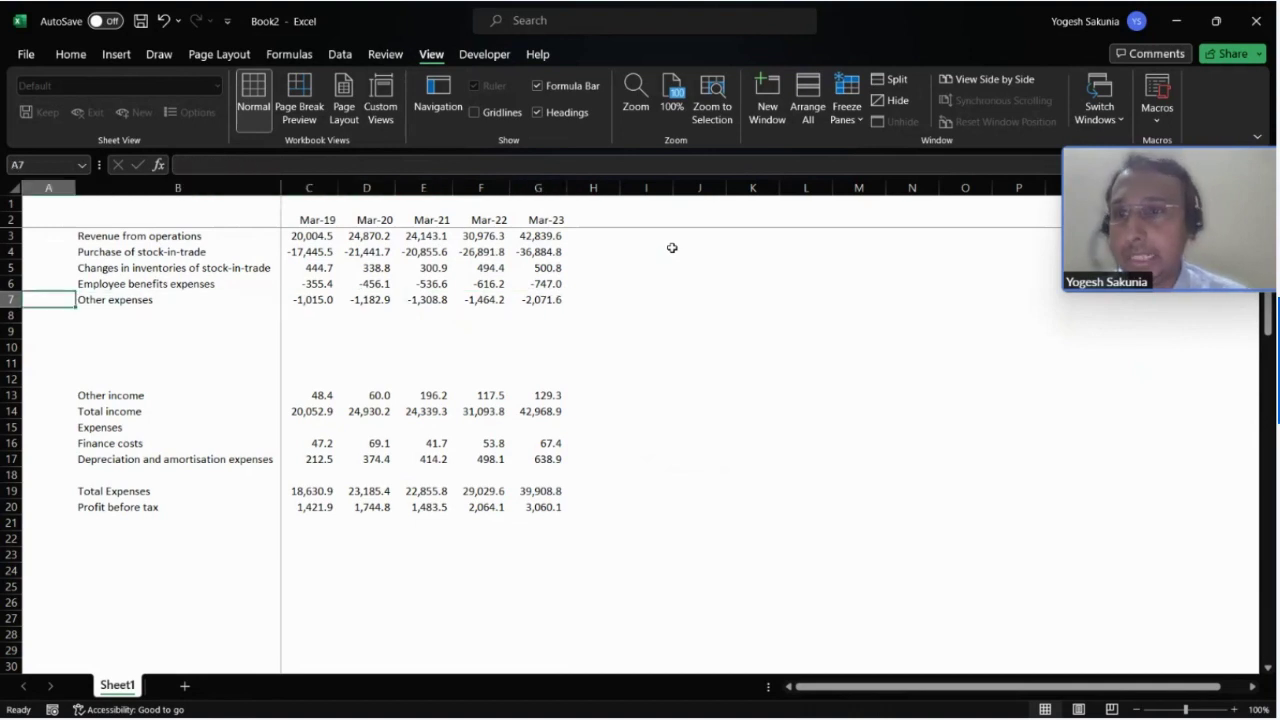
key(Up)
key(Up)
key(Up)
key(Down)
key(Down)
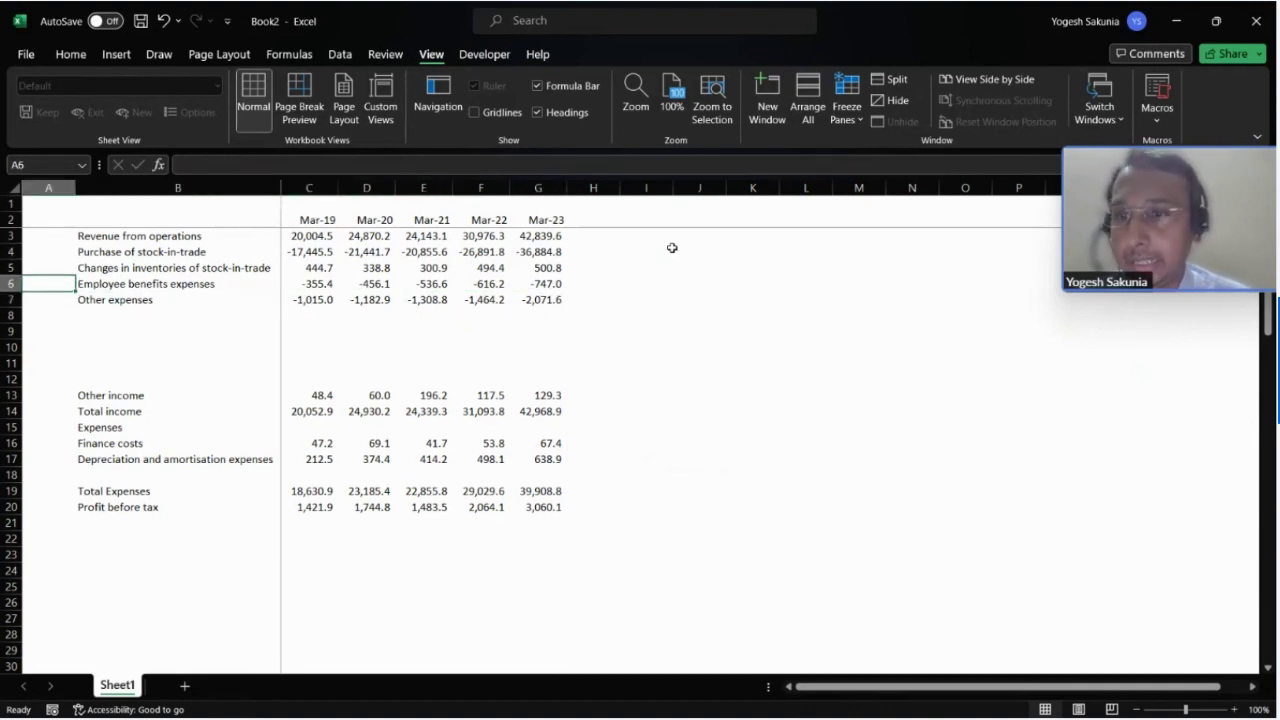
- Label cell B8 "Total operating expenses" below Other expenses and make the whole row bold
key(Down)
key(Down)
key(Right)
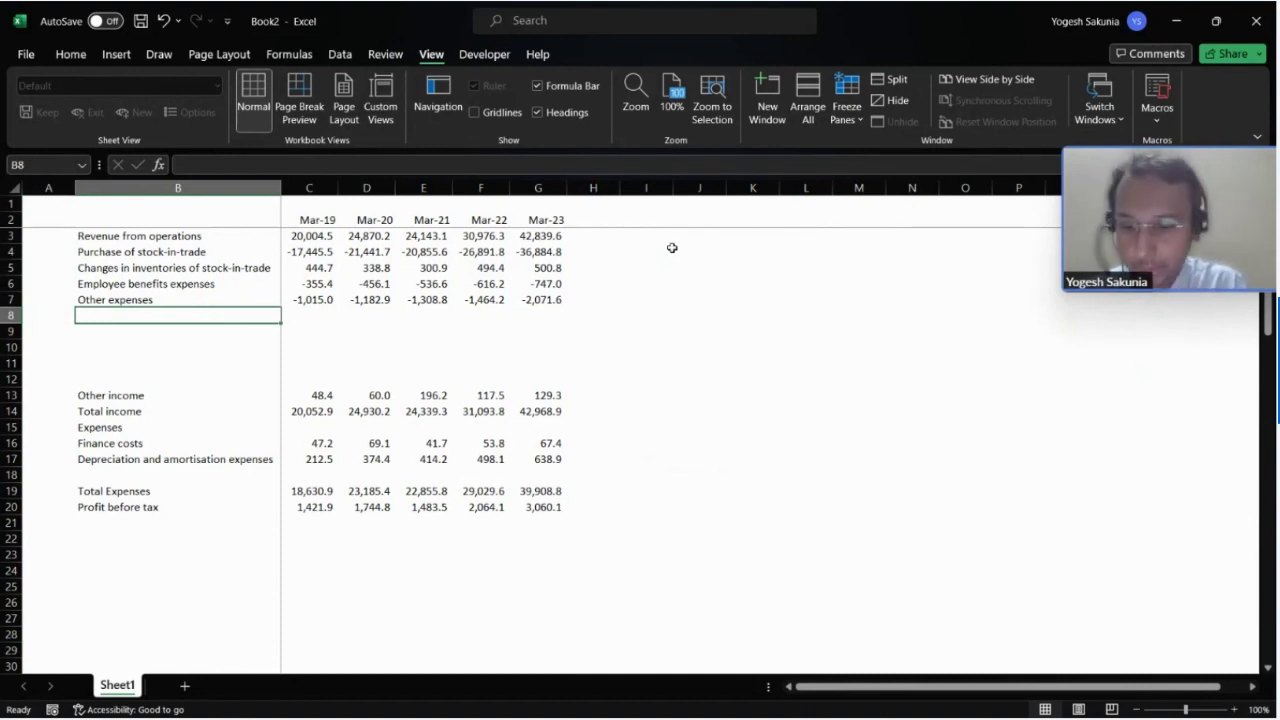
text(T)
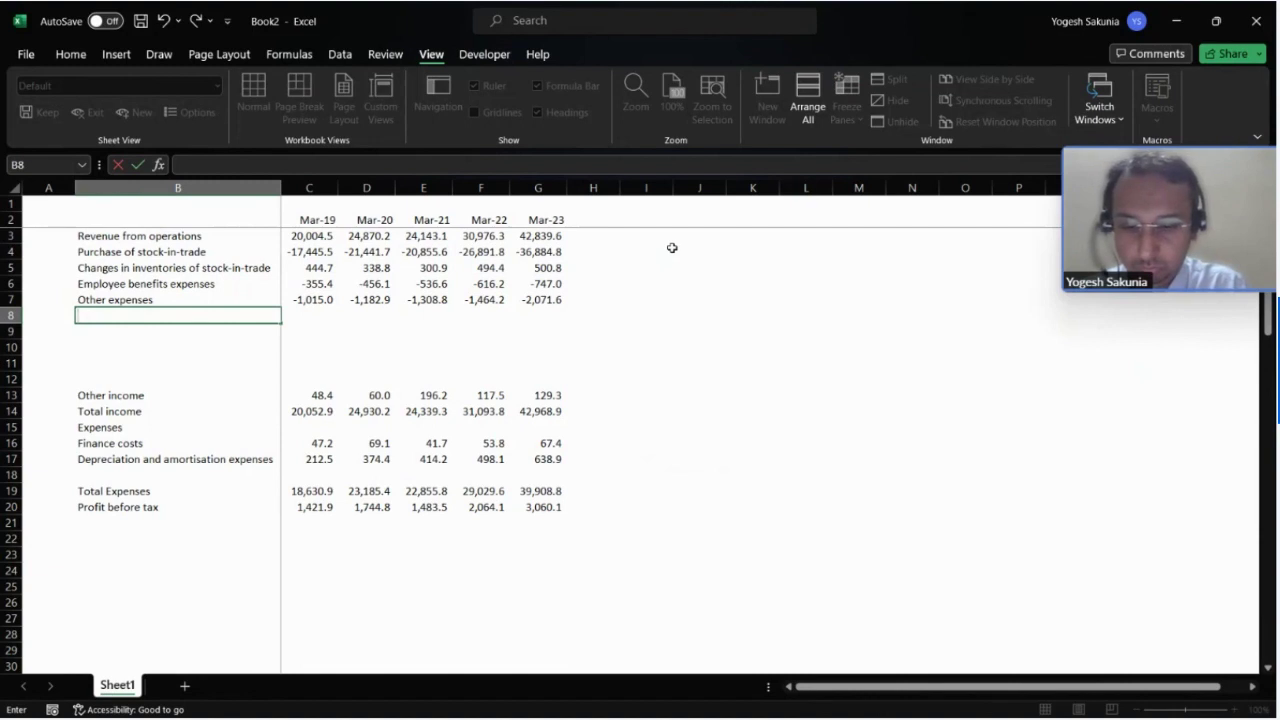
text(Total)
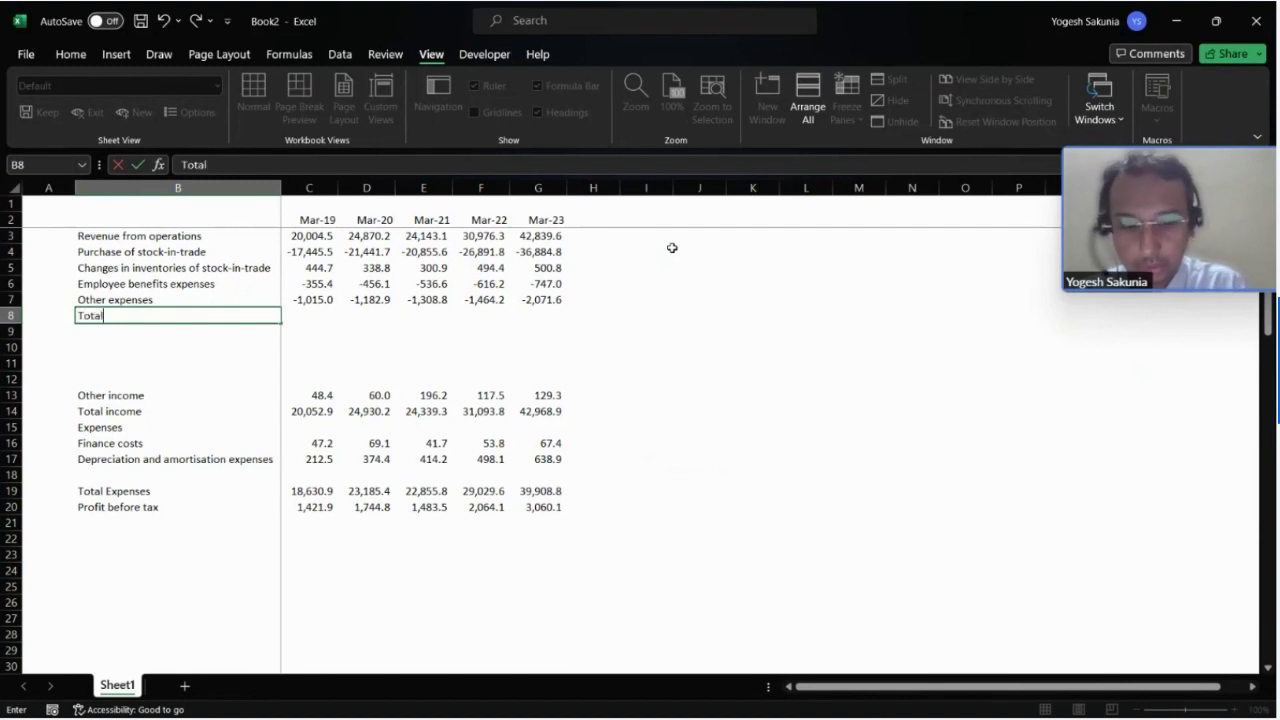
text( operati)
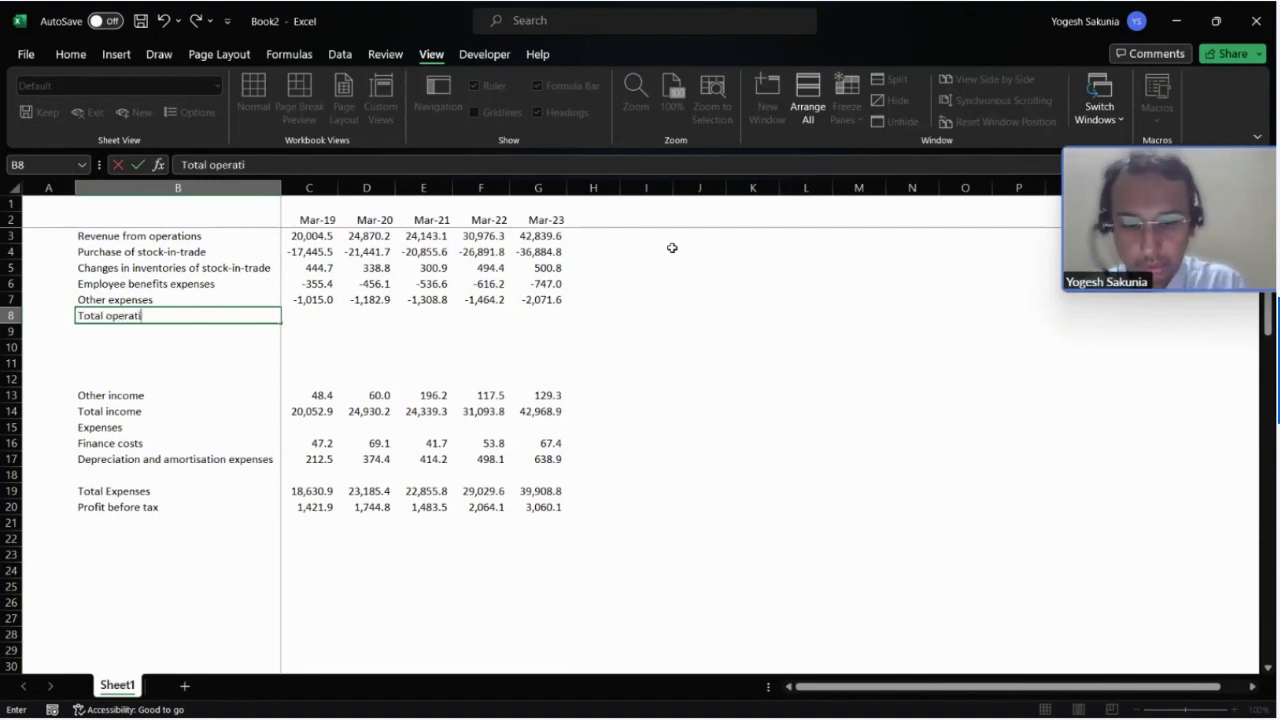
text(ng ex)
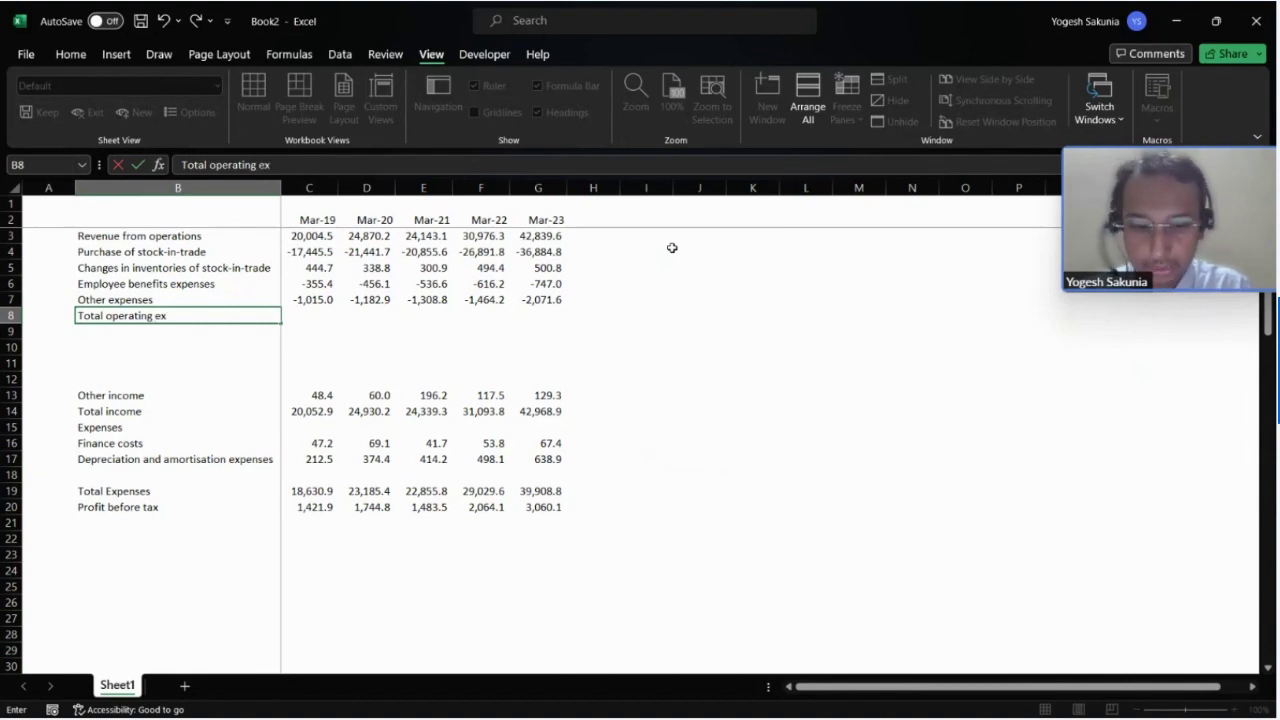
text(penses)
key(ctrl+Return)
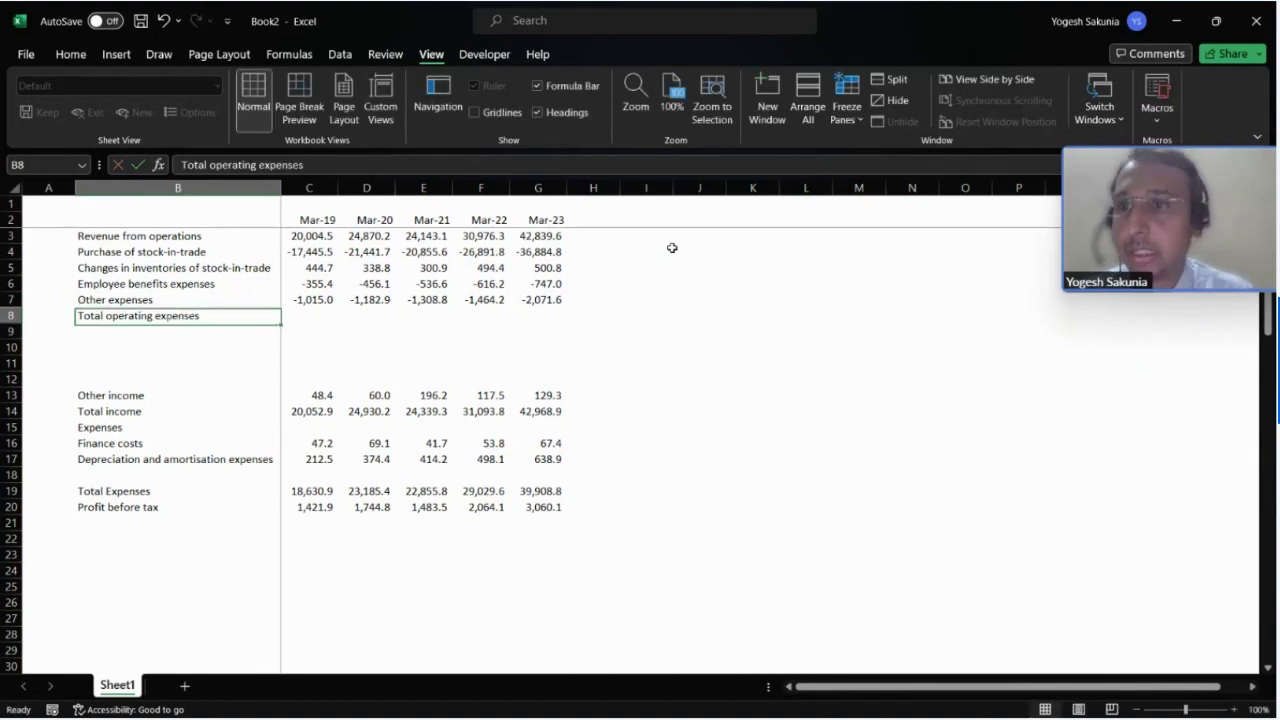
key(shift+space)
key(ctrl+b)
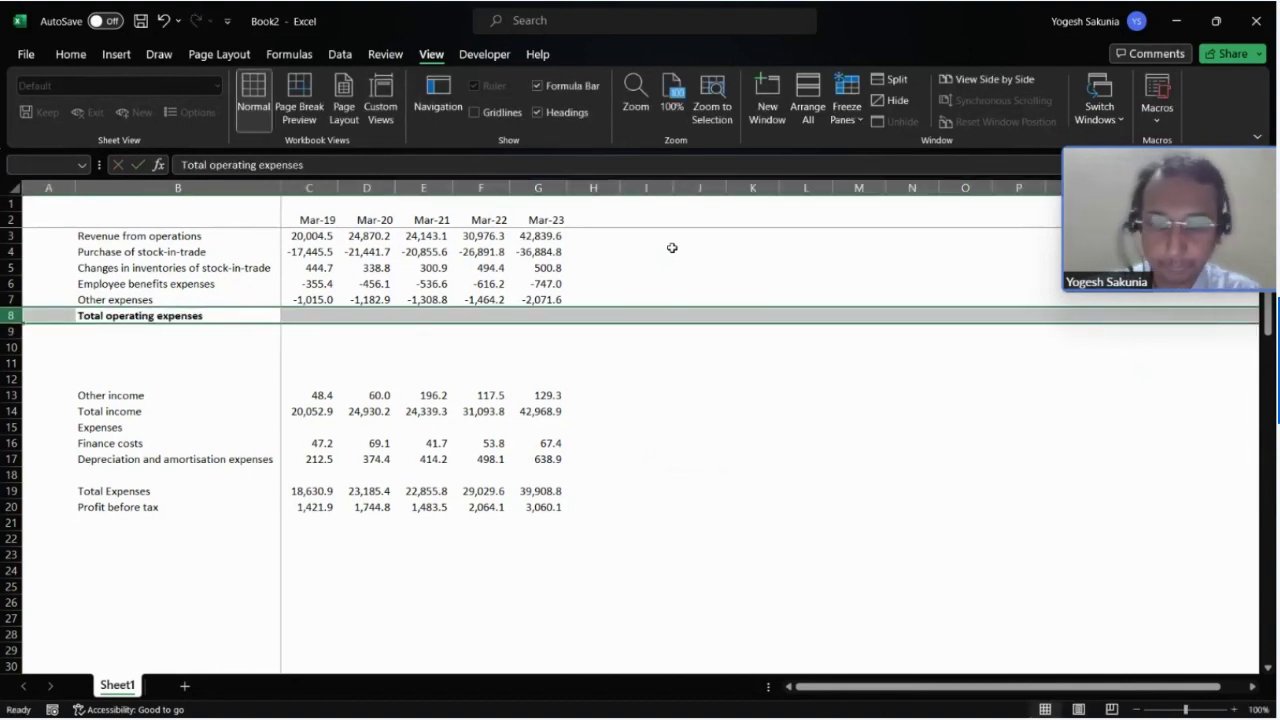
- Sum the four operating expense rows for Mar-19 in C8 with =SUM(C4:C7), excluding revenue
key(Right)
key(alt+equal)
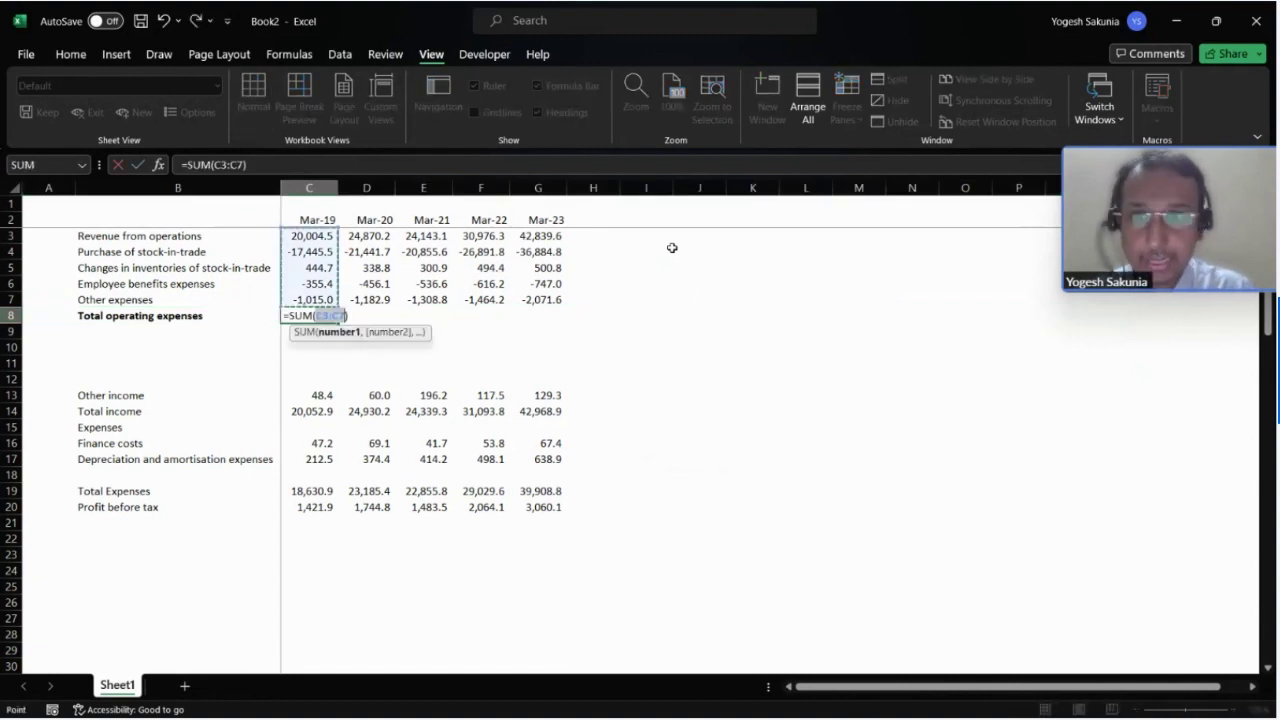
key(Down)
key(shift+Down)
key(shift+Down)
key(shift+Down)
key(ctrl+Return)
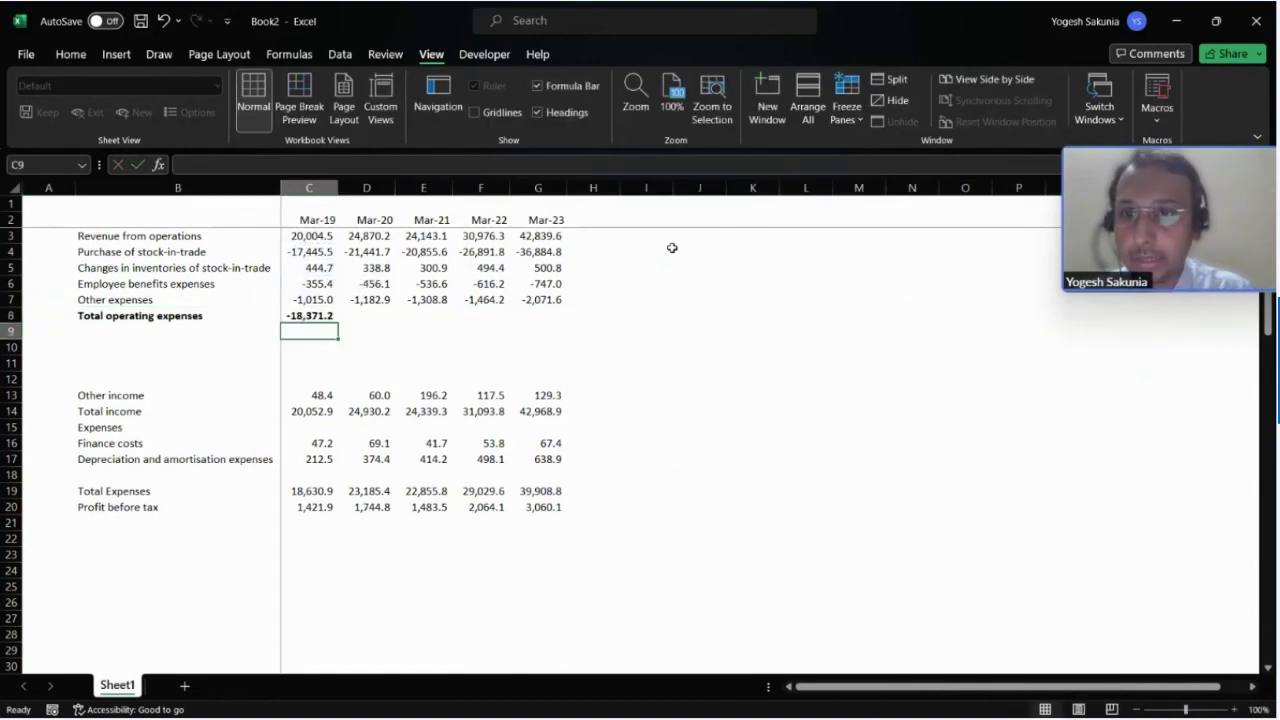
- Fill the total operating expenses formula from C8 across to the Mar-23 column
key(shift+Right)
key(shift+Right)
key(shift+Right)
key(shift+Right)
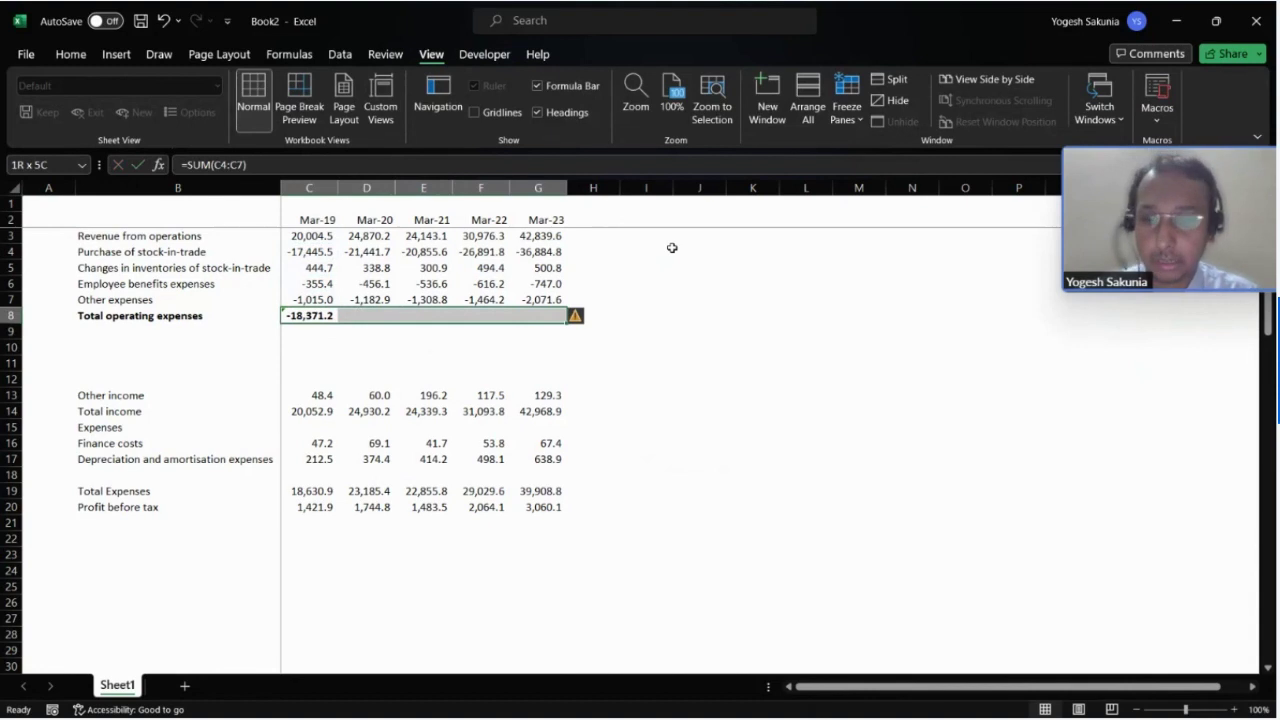
key(ctrl+r)
- Add the label "EBITDA" in cell B10, leaving a blank row below Total operating expenses
key(Down)
key(Down)
key(Left)
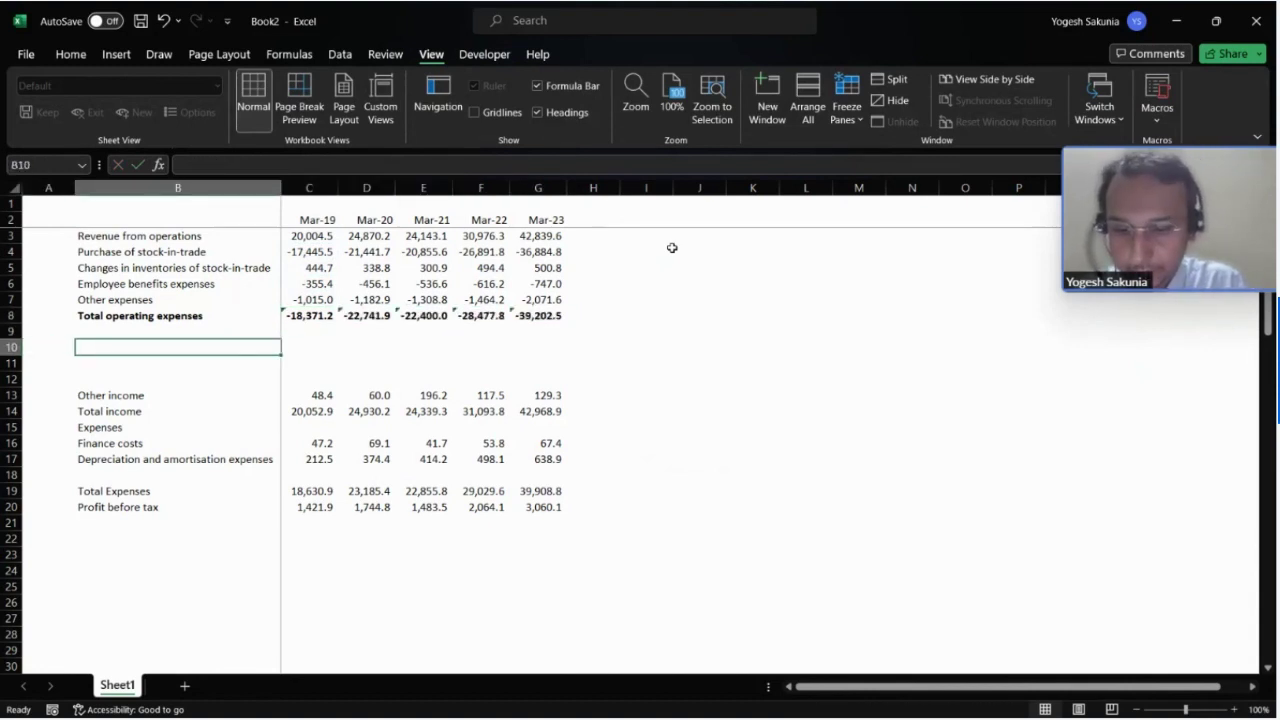
text(Ebitda)
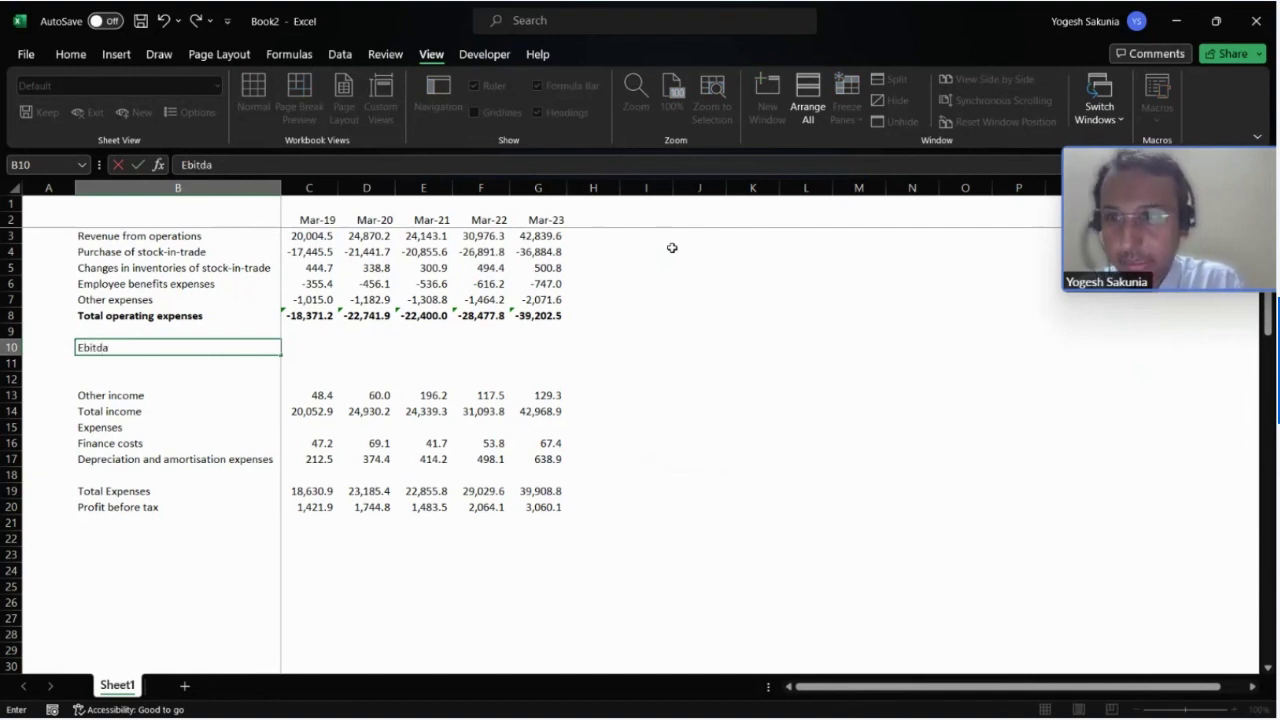
key(BackSpace)
key(BackSpace)
key(BackSpace)
key(BackSpace)
key(BackSpace)
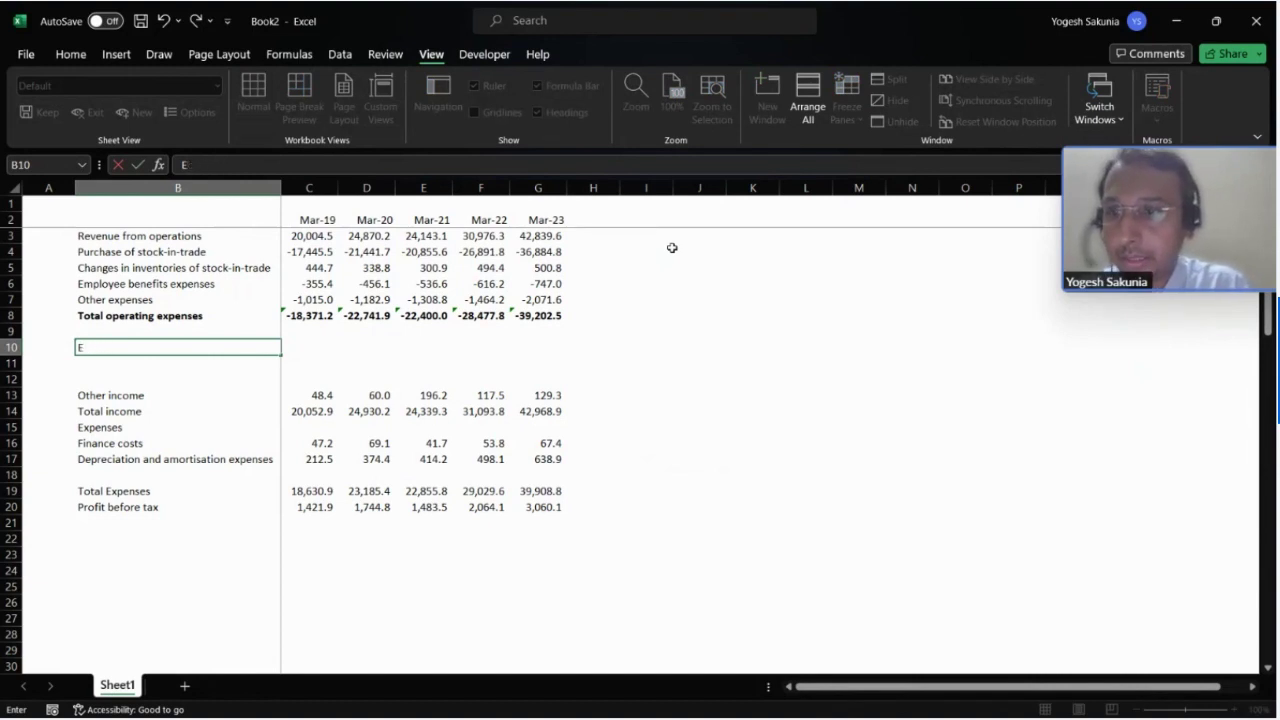
text(BITDA)
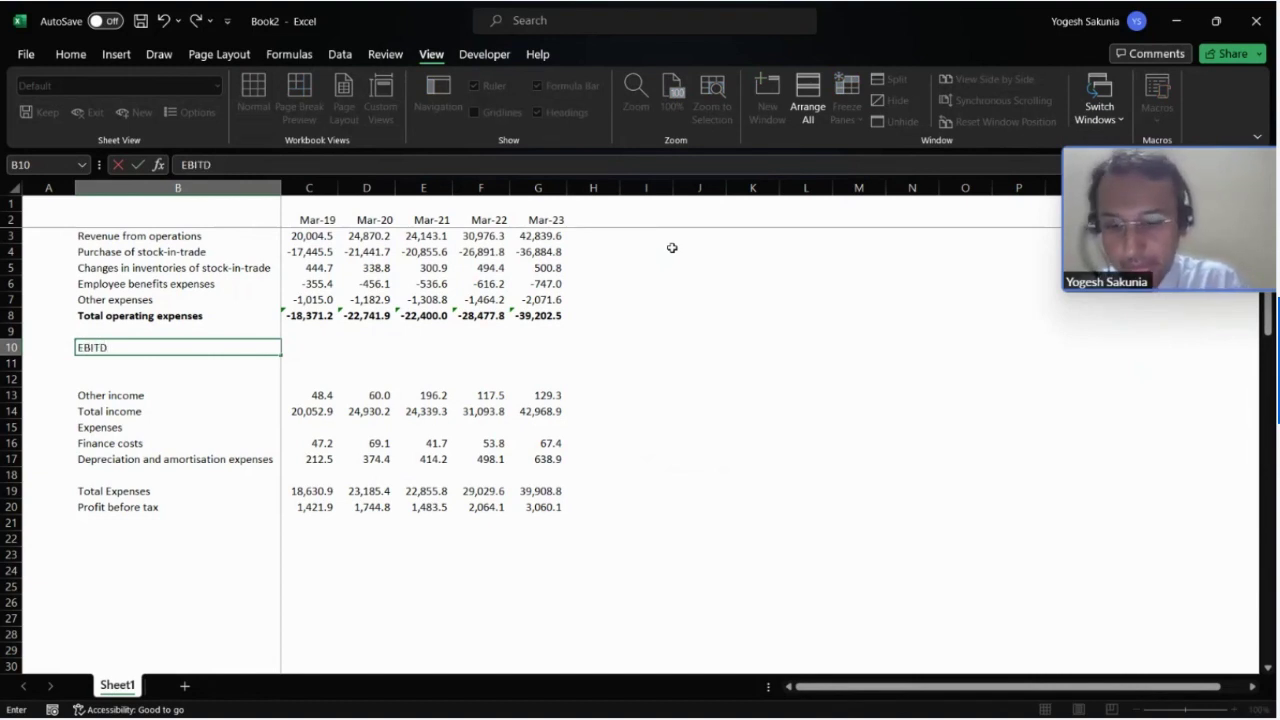
key(Return)
- Calculate the Mar-19 EBITDA in C10 as revenue plus total operating expenses with =C3+C8
key(Up)
key(Right)
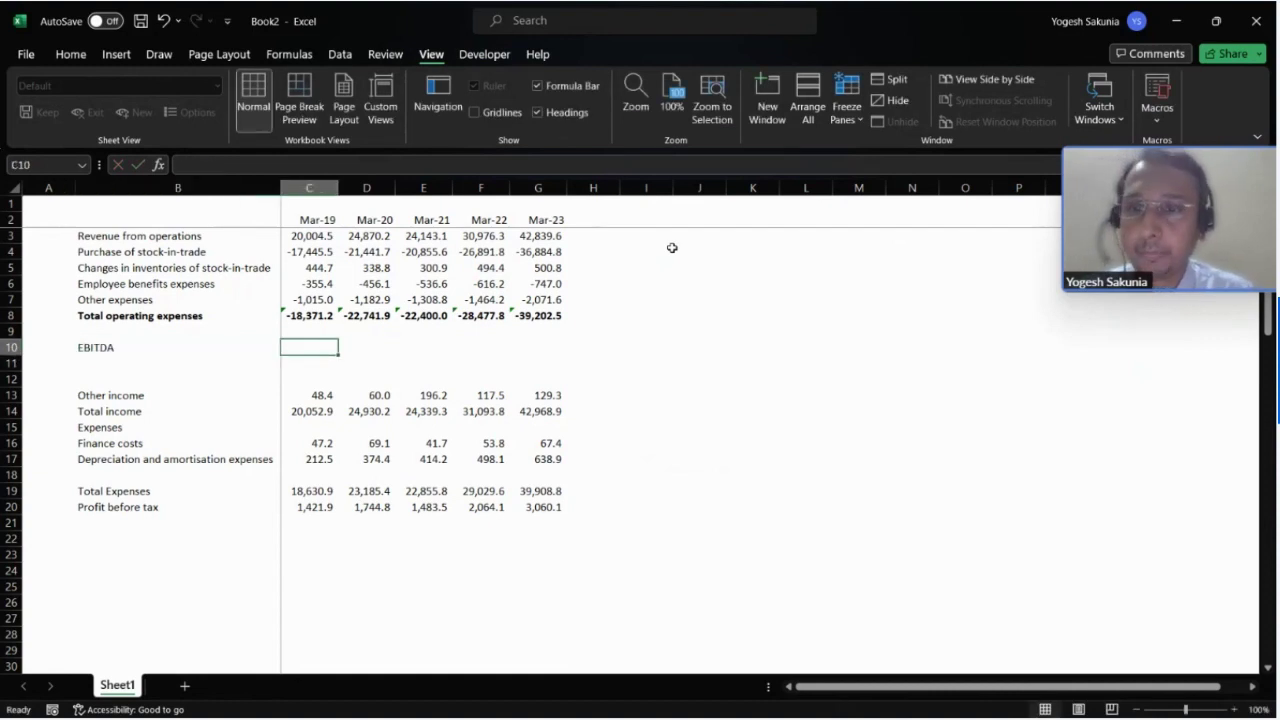
text(=)
key(Up)
key(Up)
key(Up)
key(Up)
key(Up)
key(Up)
key(Up)
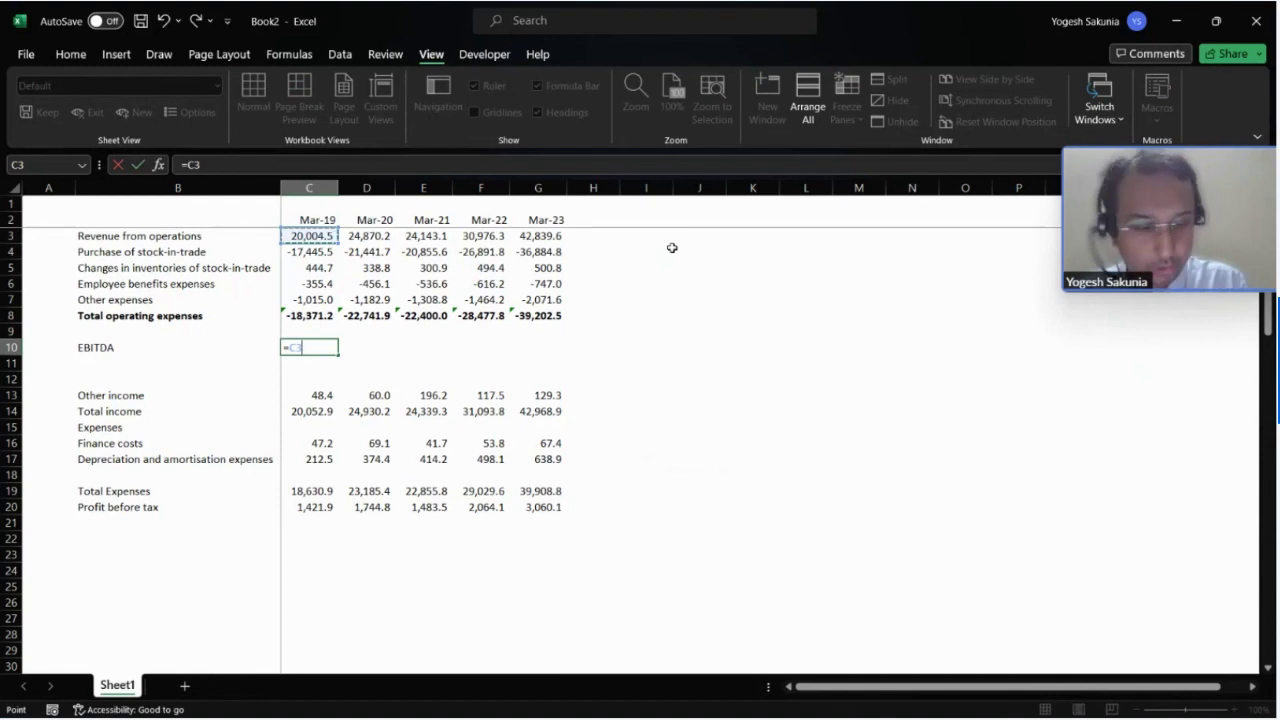
text(+)
key(Up)
key(Up)
key(Return)
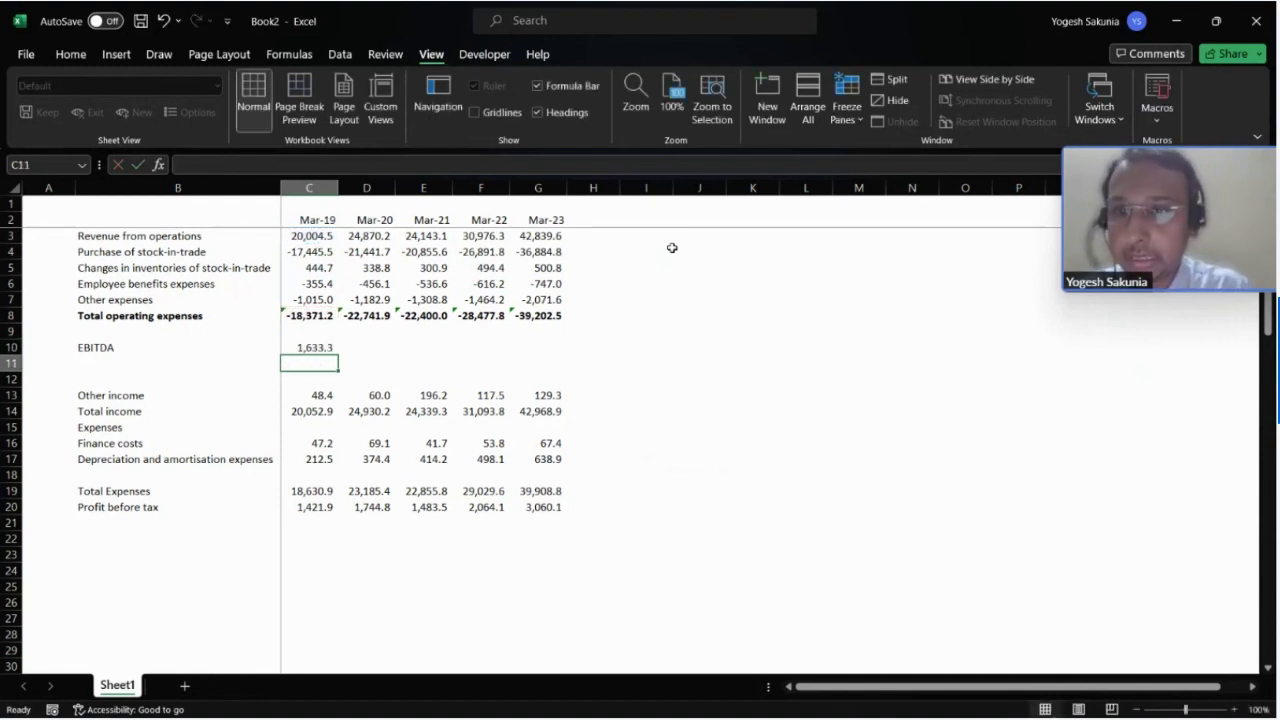
- Fill the EBITDA formula from C10 across to the Mar-23 column
key(Up)
key(shift+Right)
key(shift+Right)
key(shift+Right)
key(shift+Right)
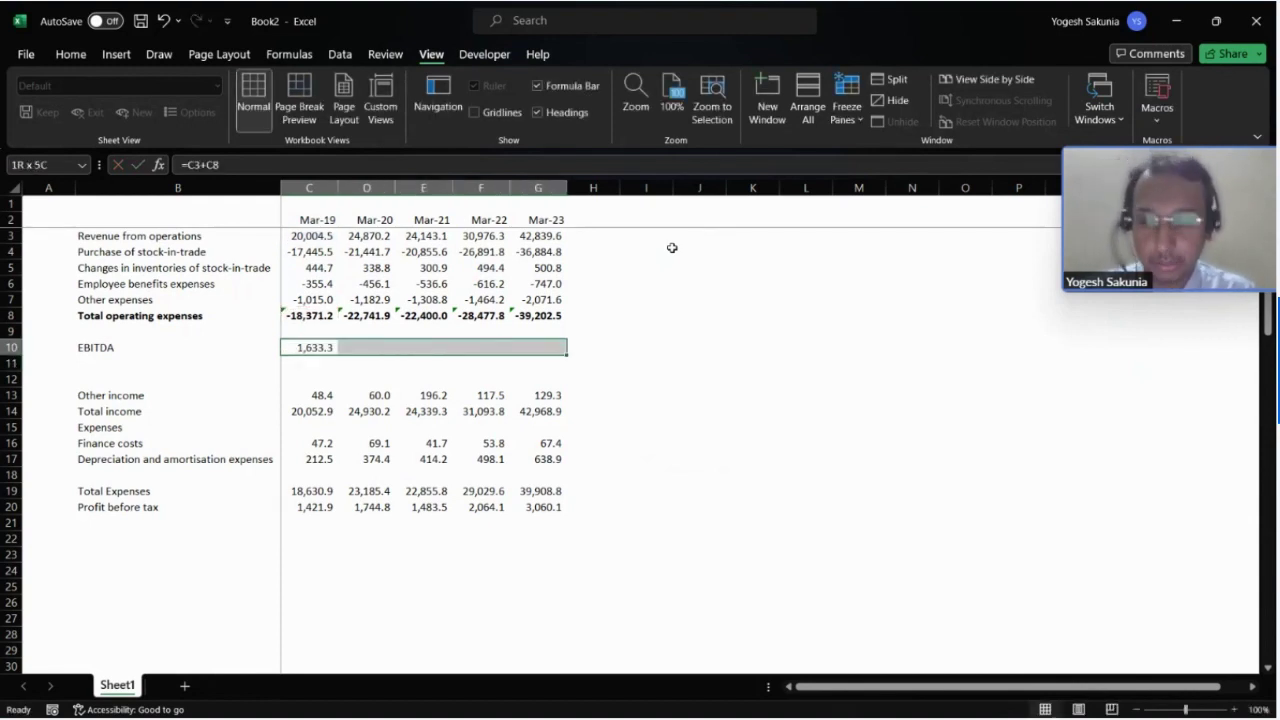
key(ctrl+r)
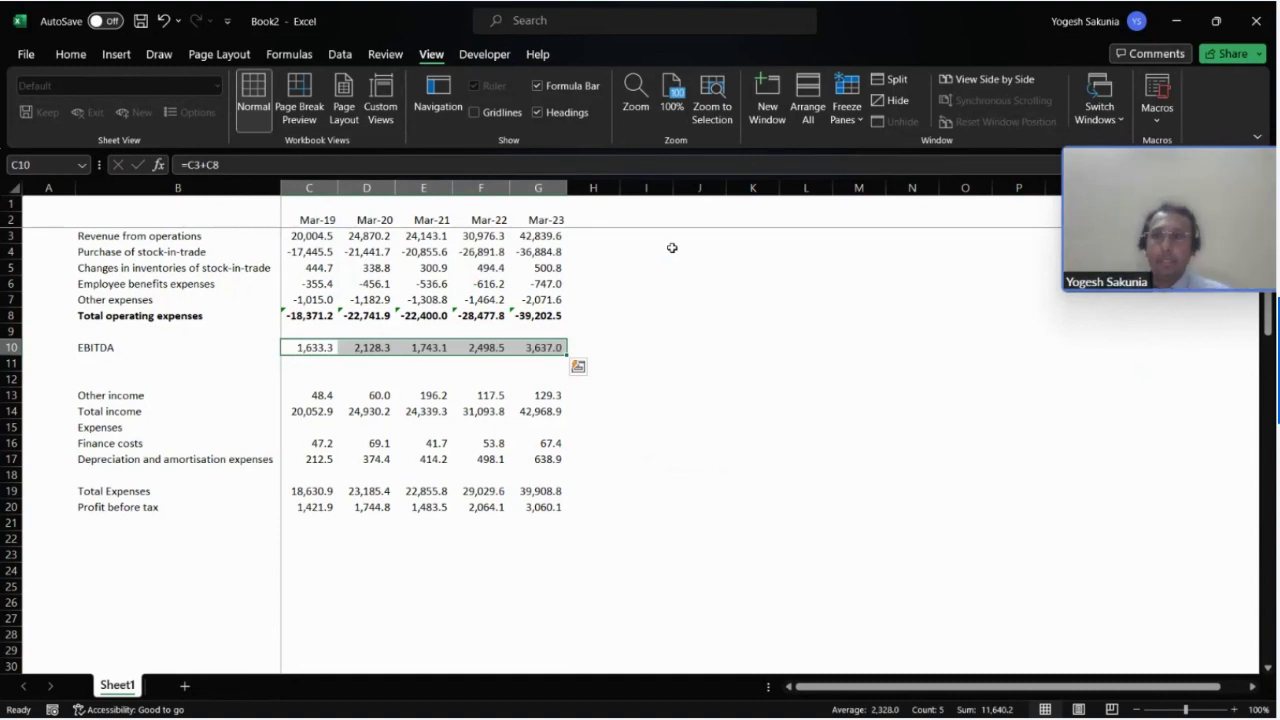
- Make the whole EBITDA row 10 bold
key(shift+space)
key(ctrl+b)
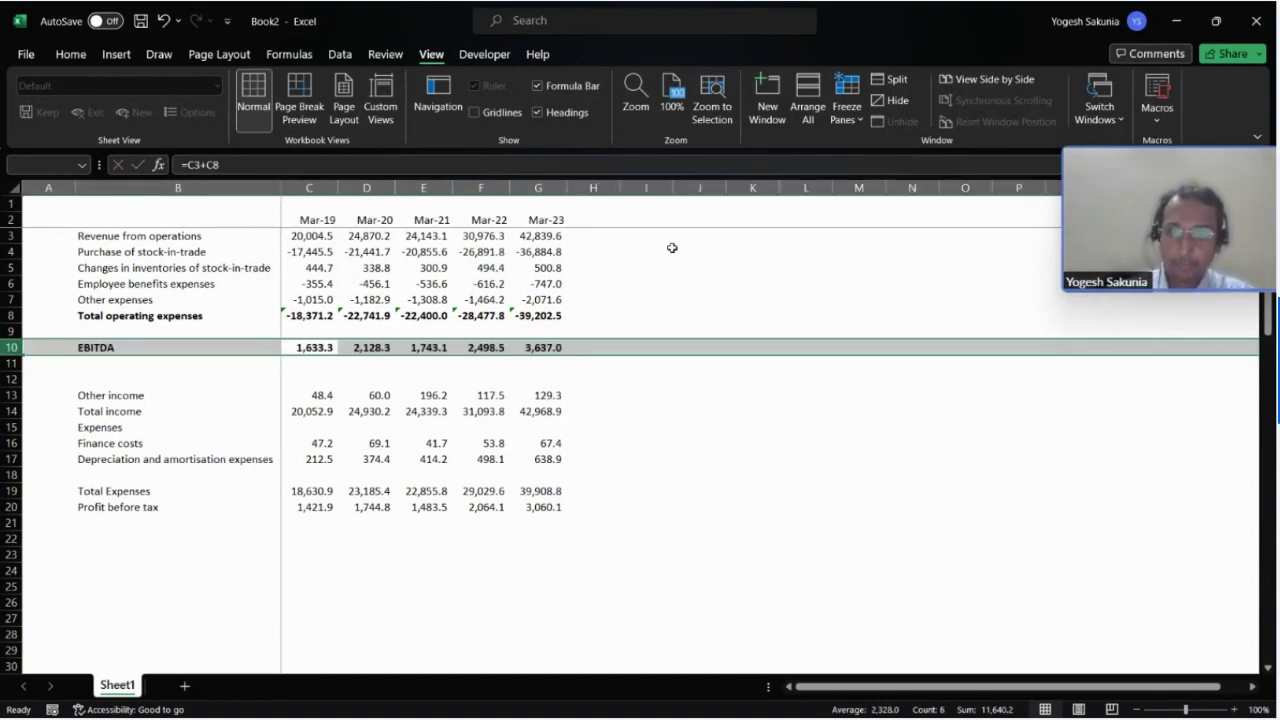
key(Down)
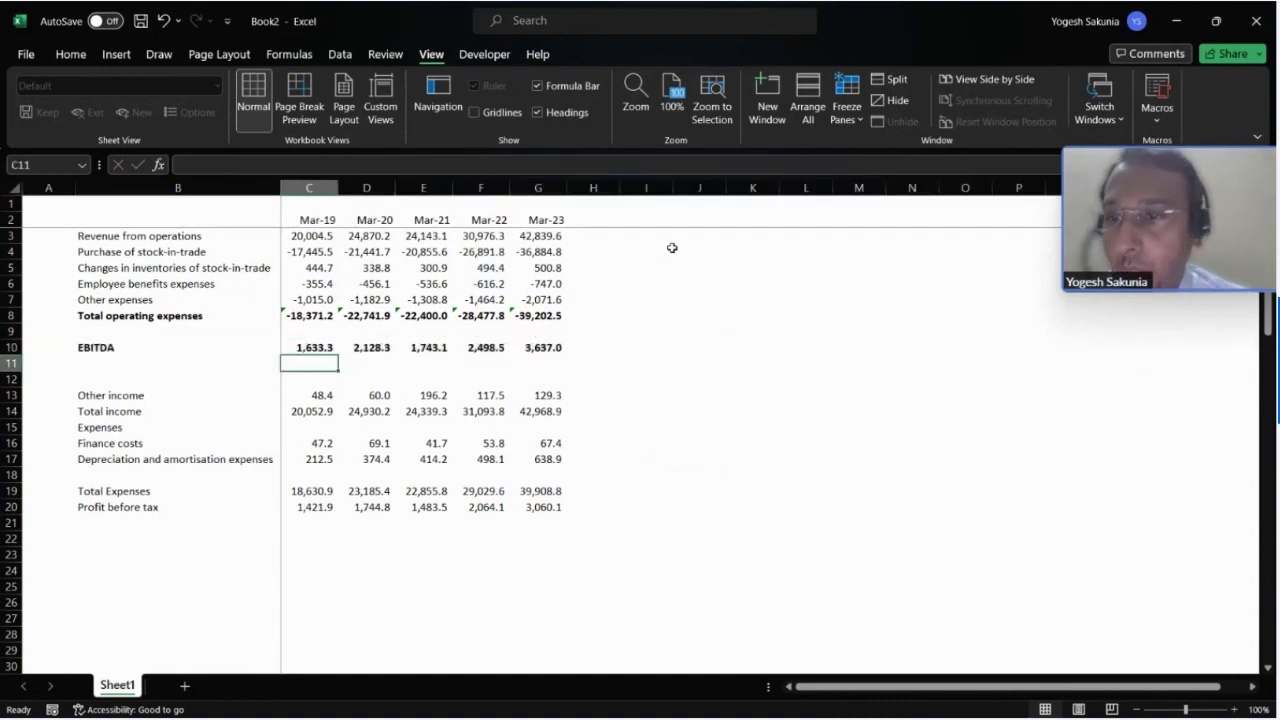
- Add the label "EBITDA margin" in cell B11, directly below EBITDA
key(Left)
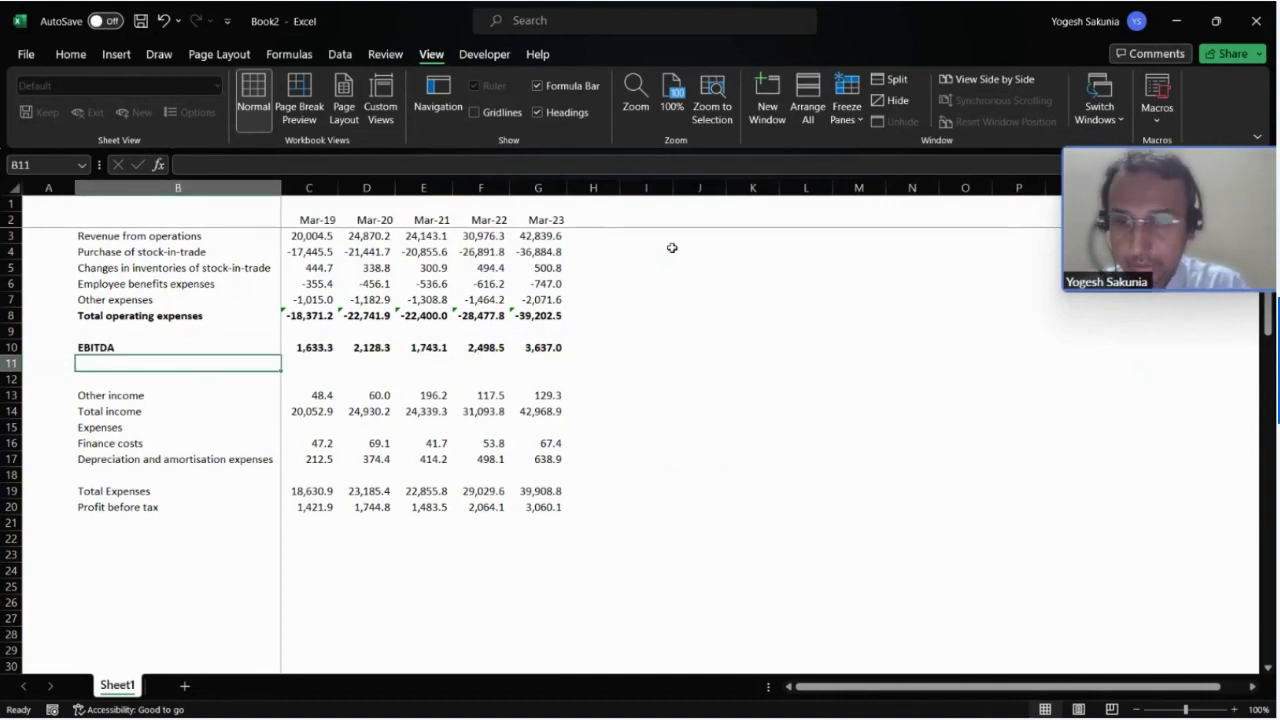
text(EBITDA)
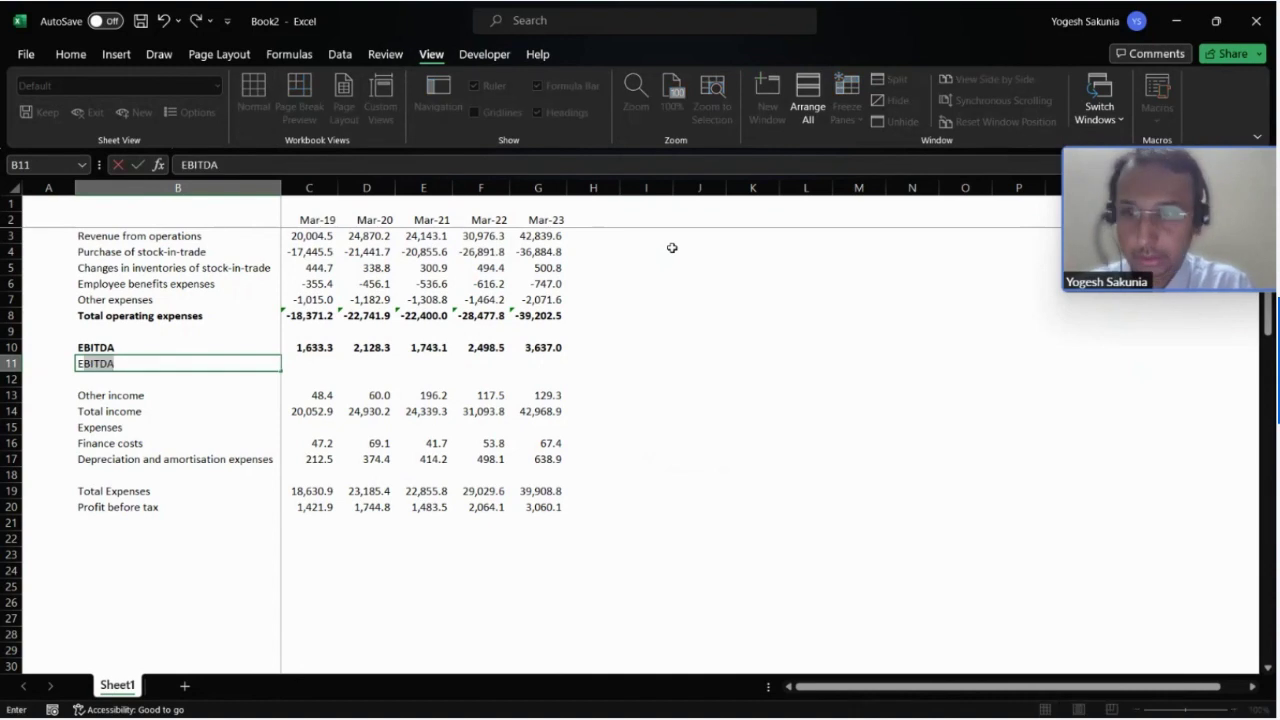
key(Return)
key(Up)
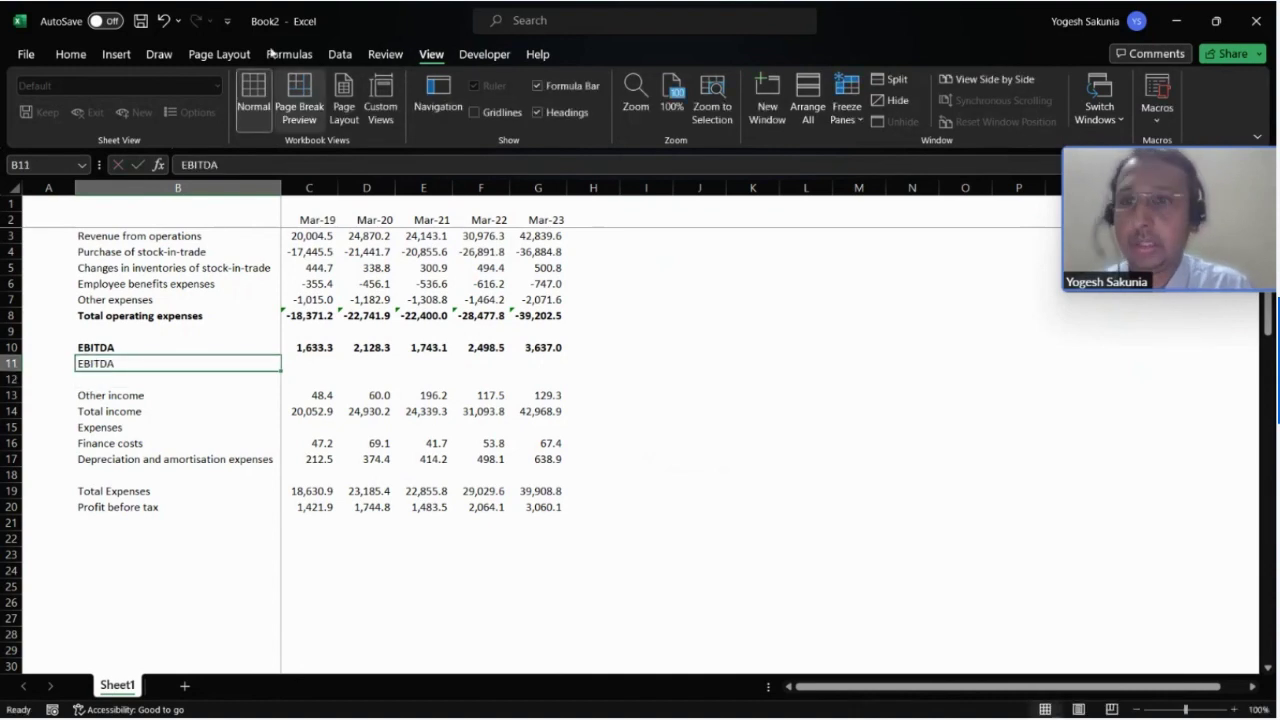
click(282, 164)
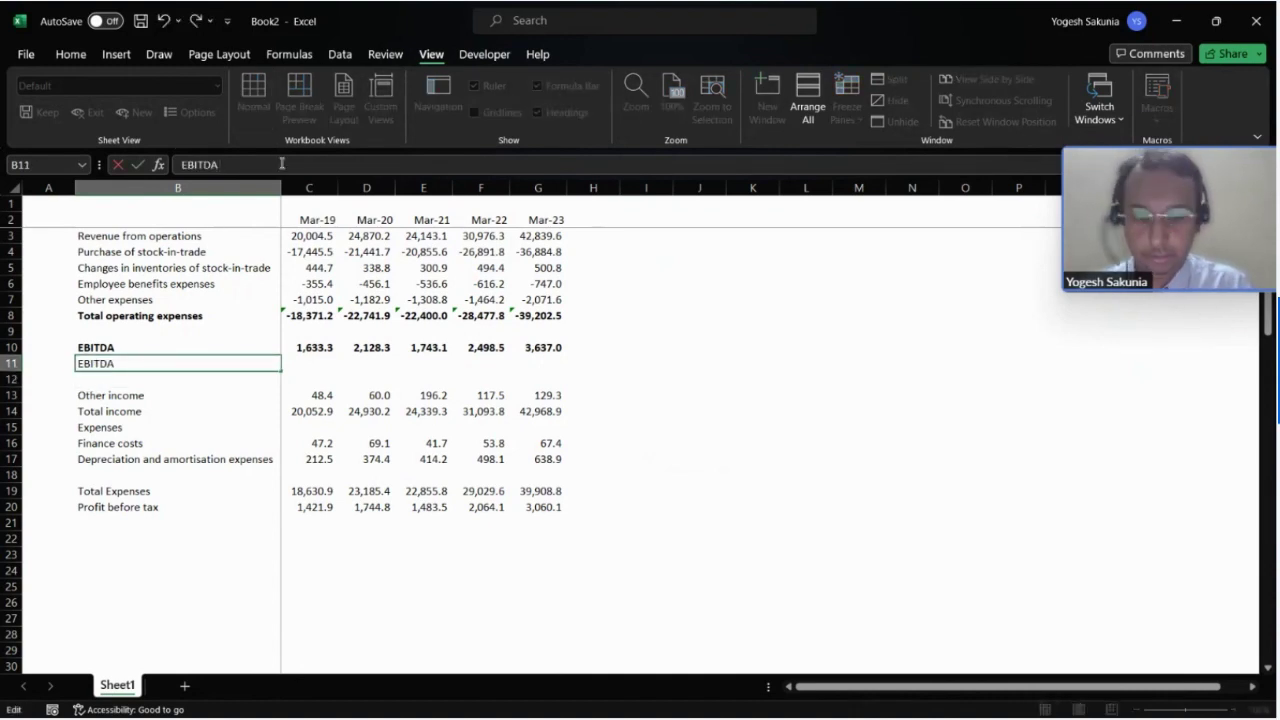
text(margin)
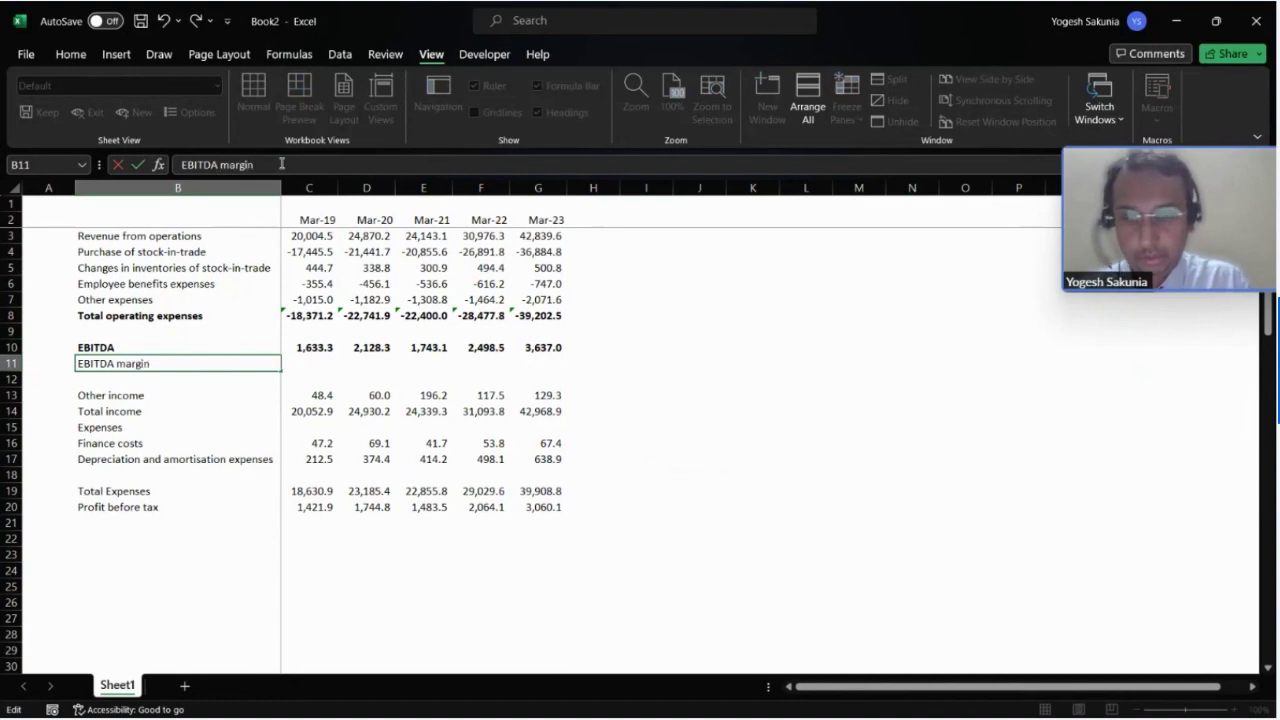
key(Return)
key(Up)
- Format the entire EBITDA margin row 11 as bold, italic and underlined
key(shift+space)
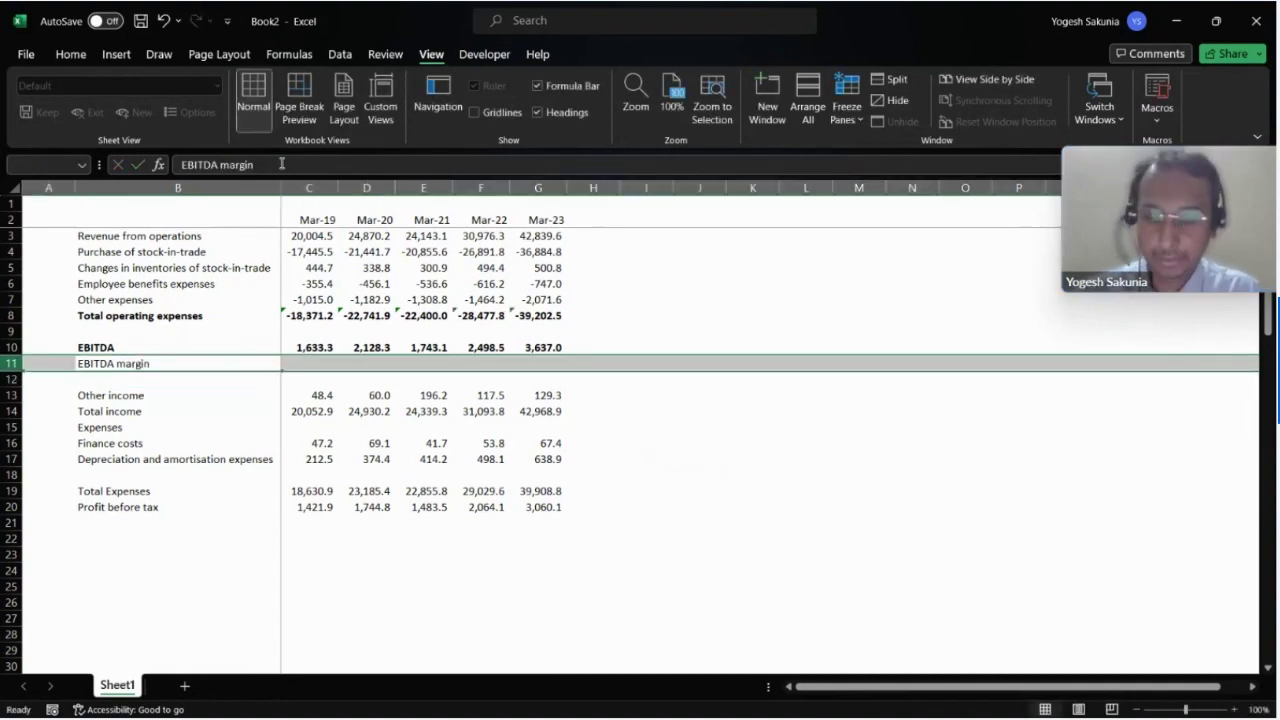
key(ctrl+b)
key(ctrl+i)
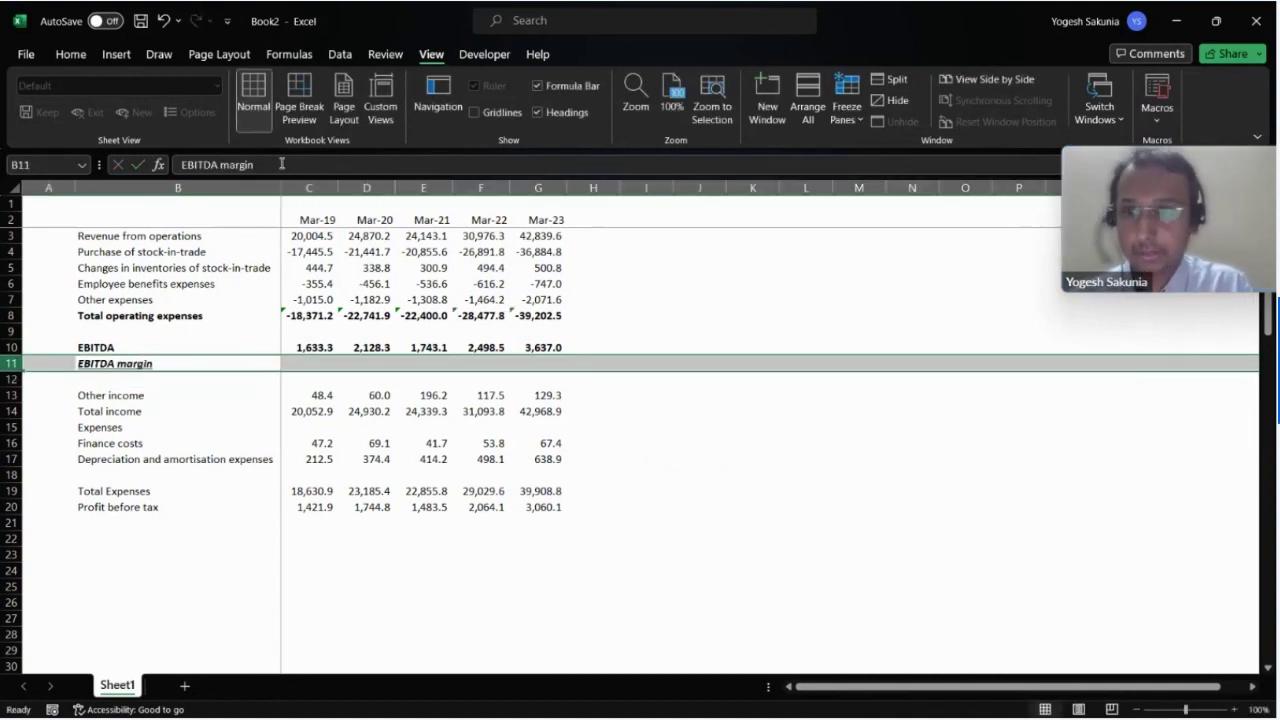
- Calculate the Mar-19 EBITDA margin in C11 as EBITDA divided by revenue from operations with =C10/C3
key(Right)
key(Right)
key(Right)
key(Left)
key(Left)
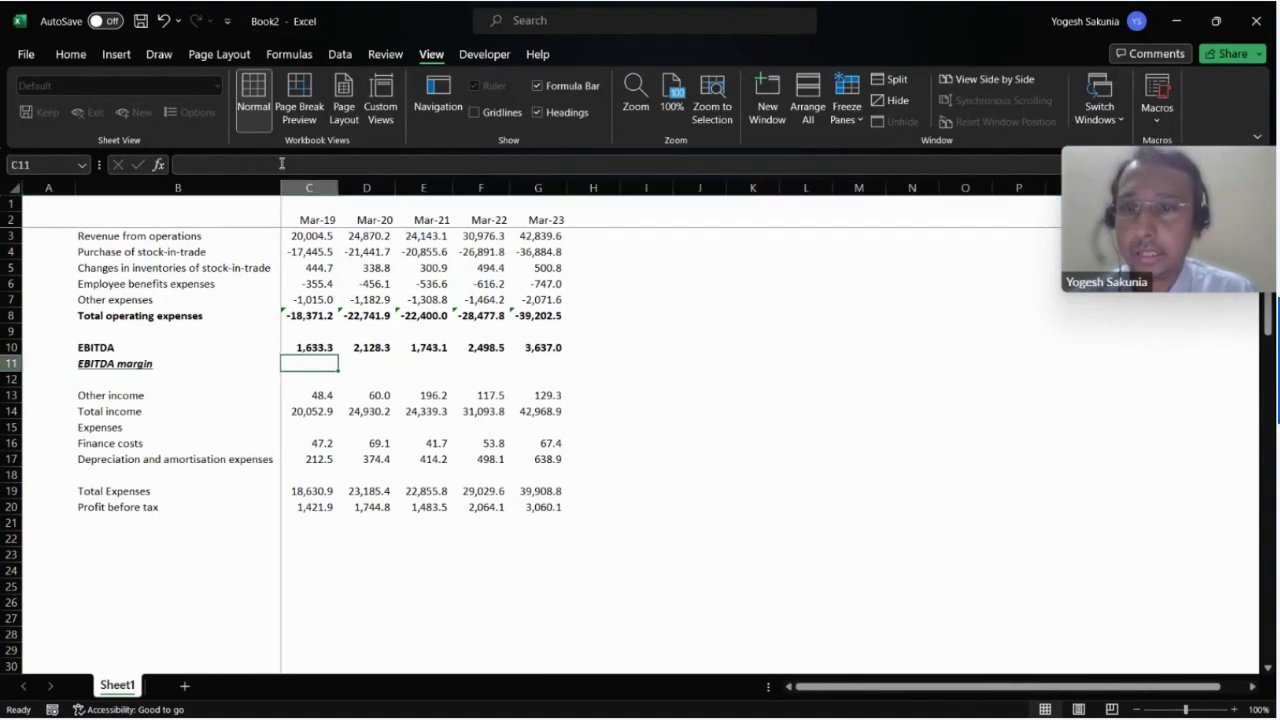
text(=)
key(Up)
text(/)
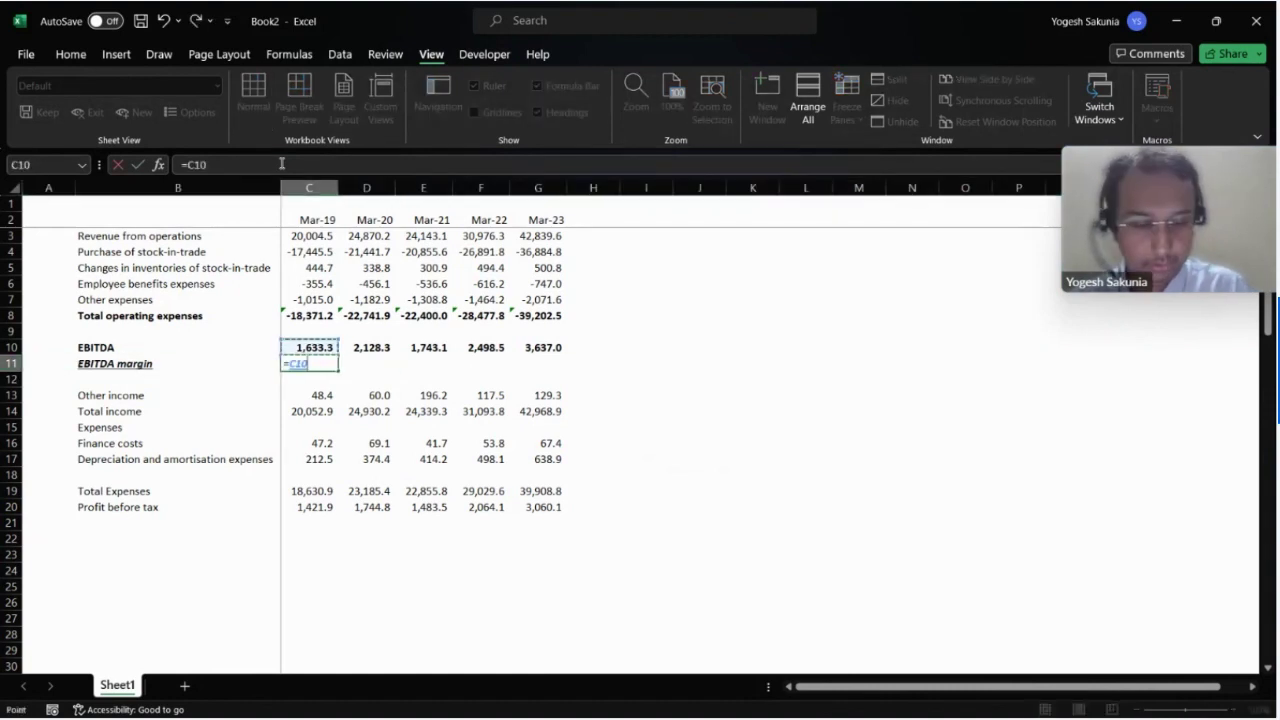
key(Up)
key(Up)
key(Up)
key(Up)
key(Up)
key(Up)
key(Up)
key(Up)
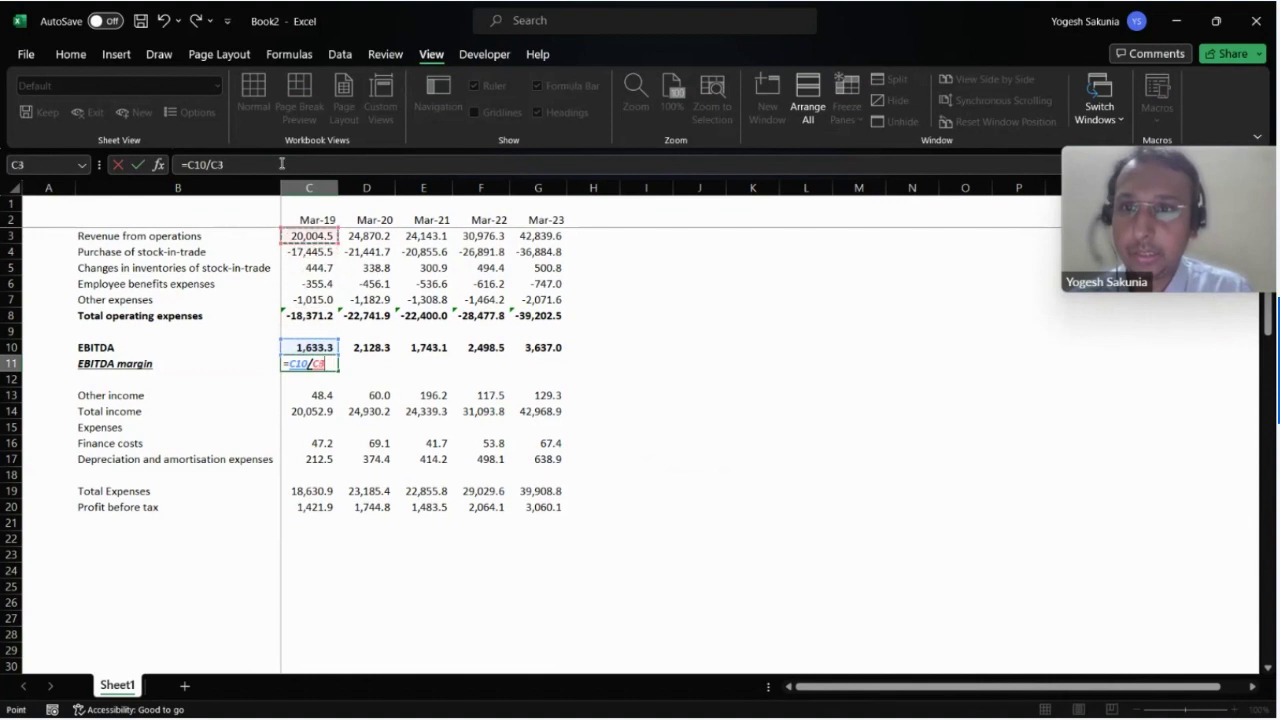
key(Return)
key(Up)
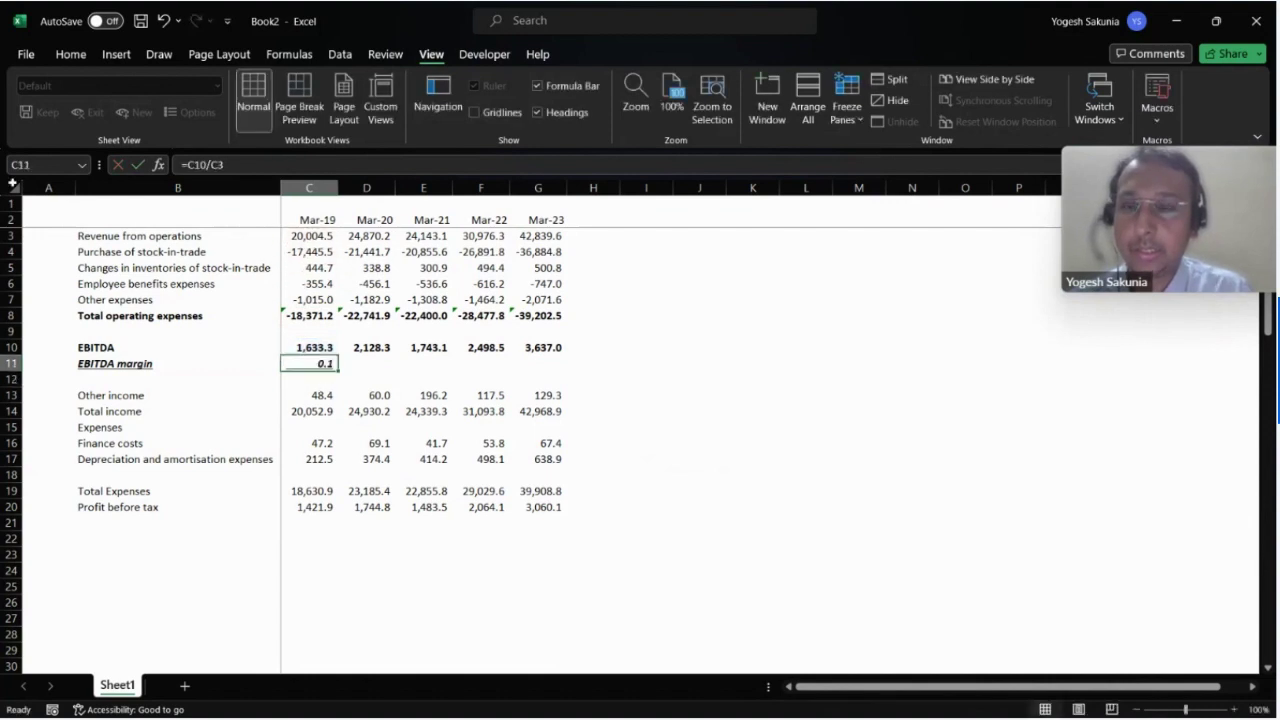
- Format the Mar-19 EBITDA margin in C11 as a percentage with one decimal place
click(71, 54)
click(578, 112)
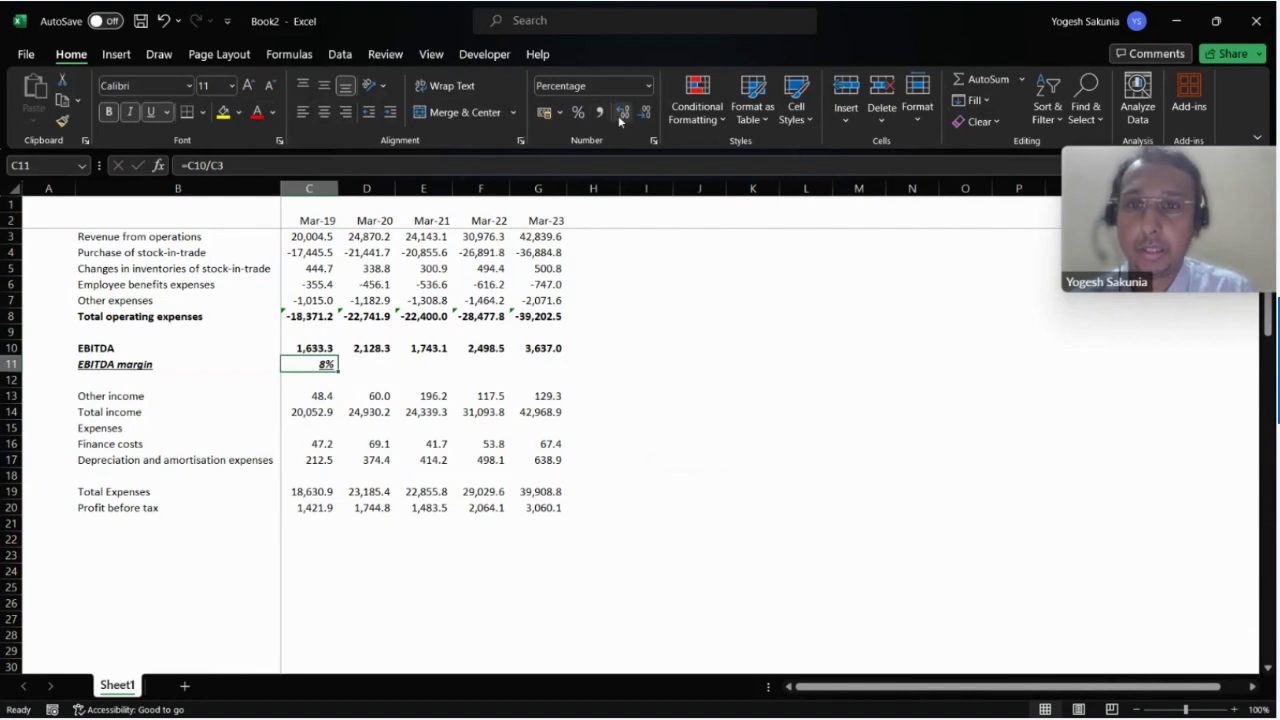
click(622, 112)
- Fill the EBITDA margin formula and its format from C11 across to the Mar-23 column
key(shift+Right)
key(shift+Right)
key(shift+Right)
key(shift+Right)
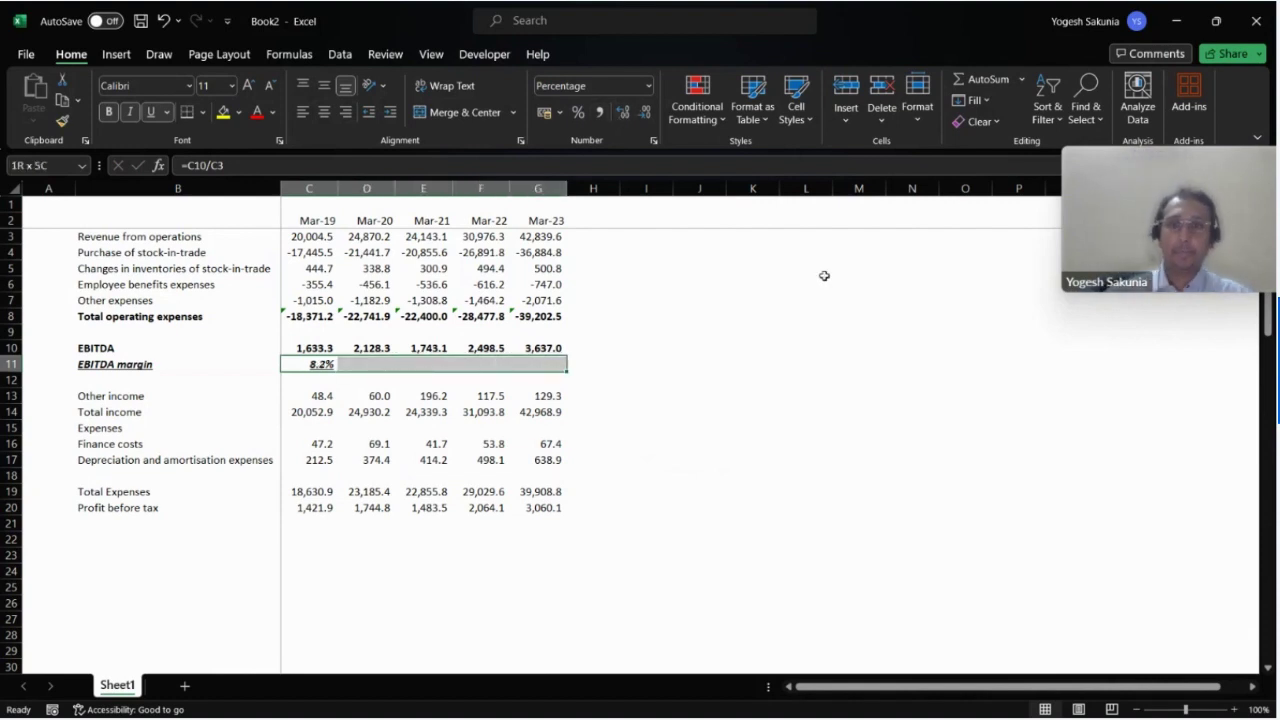
key(ctrl+r)
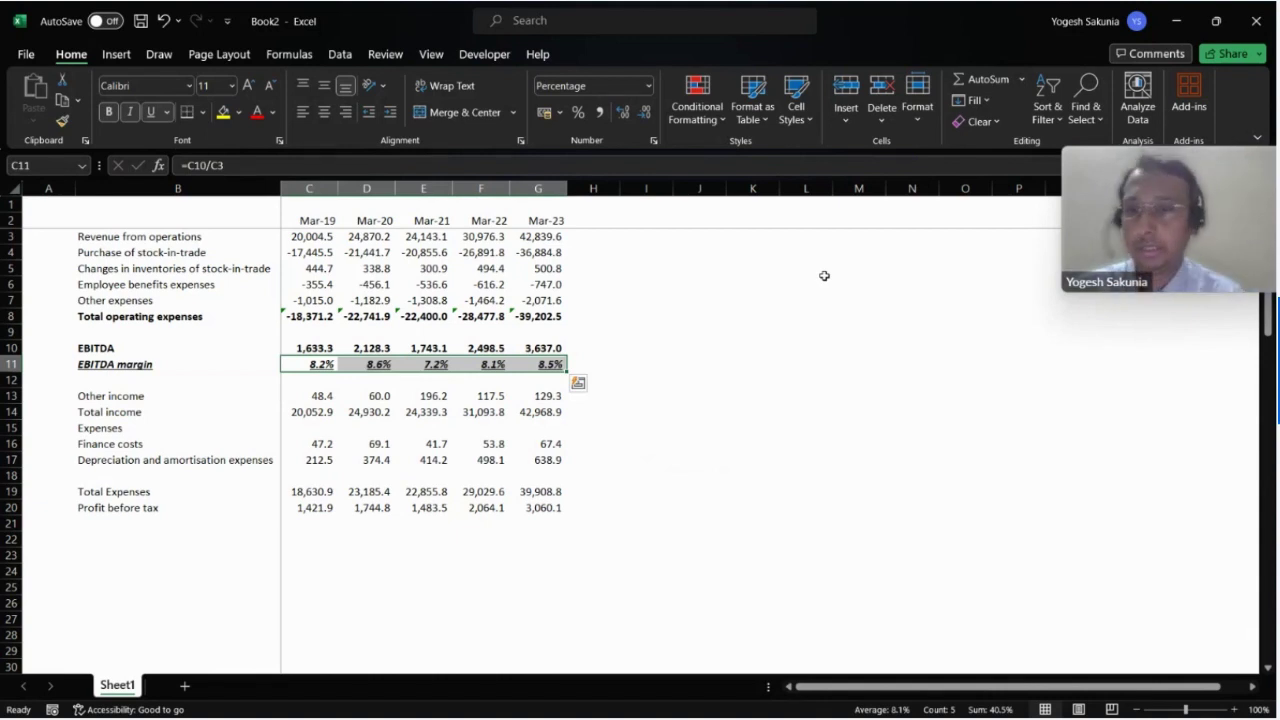
- Set the font size of the whole EBITDA margin row to 10
key(shift+space)
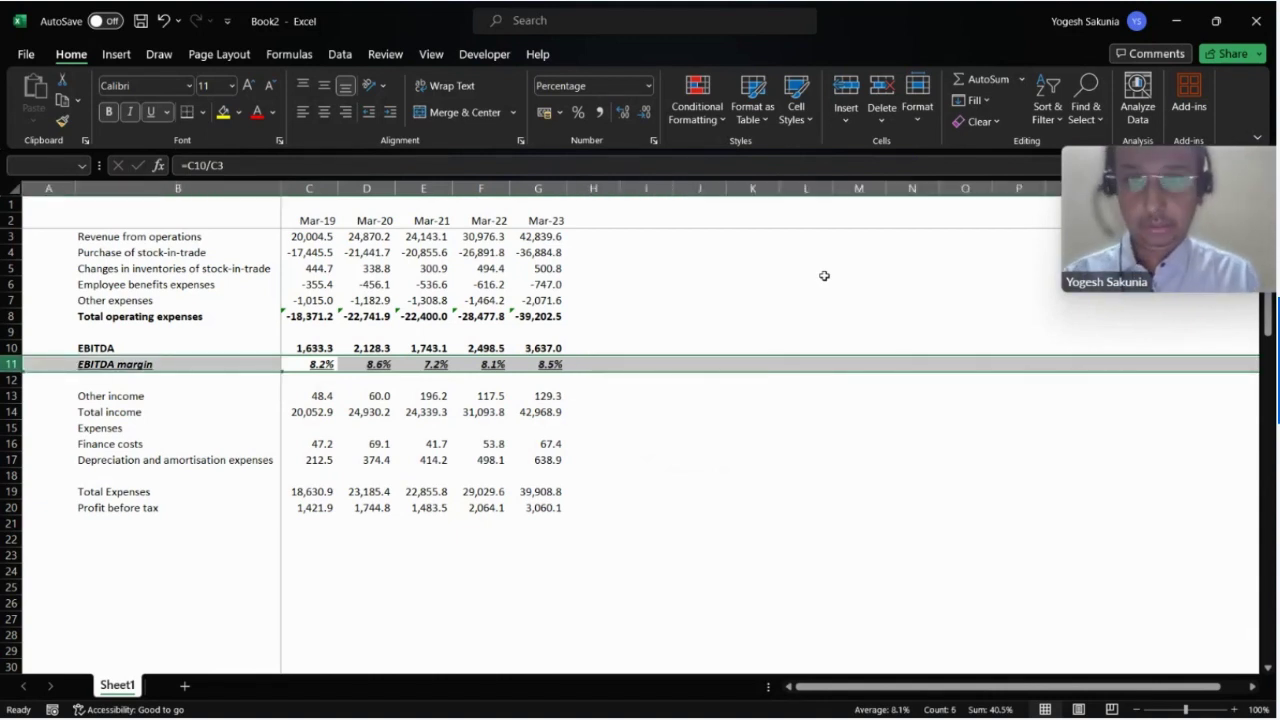
click(233, 86)
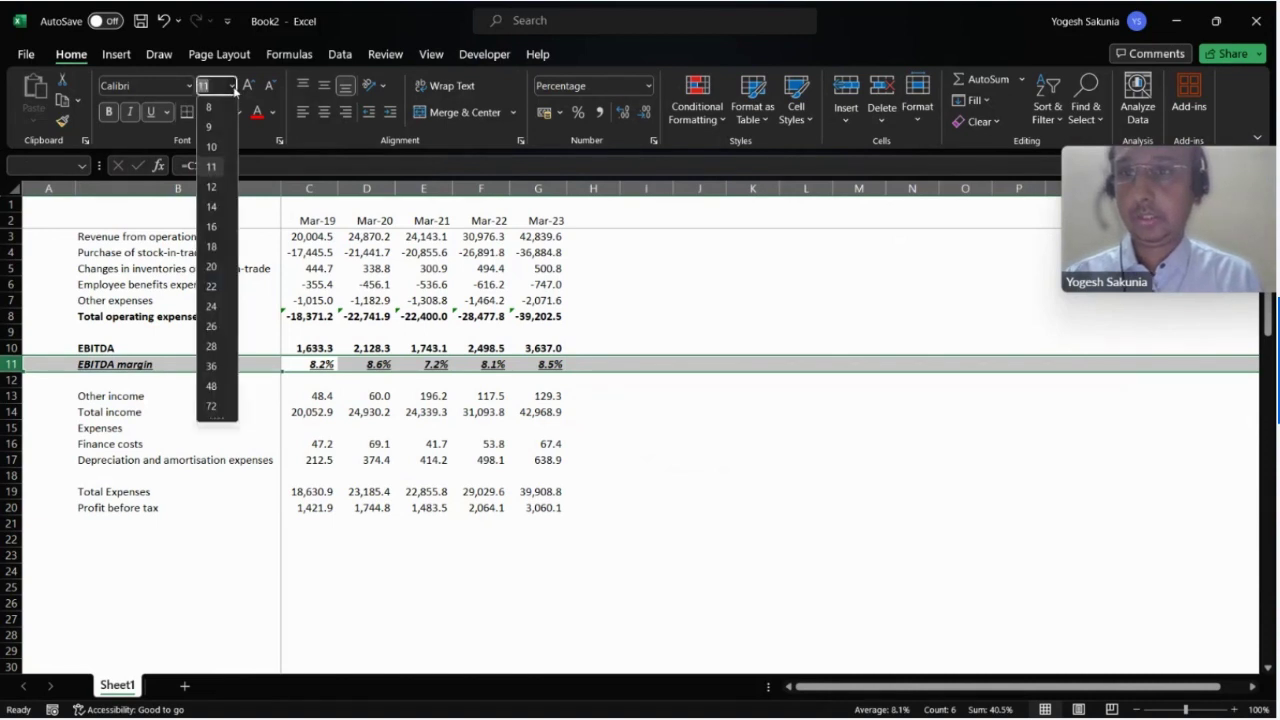
click(212, 147)
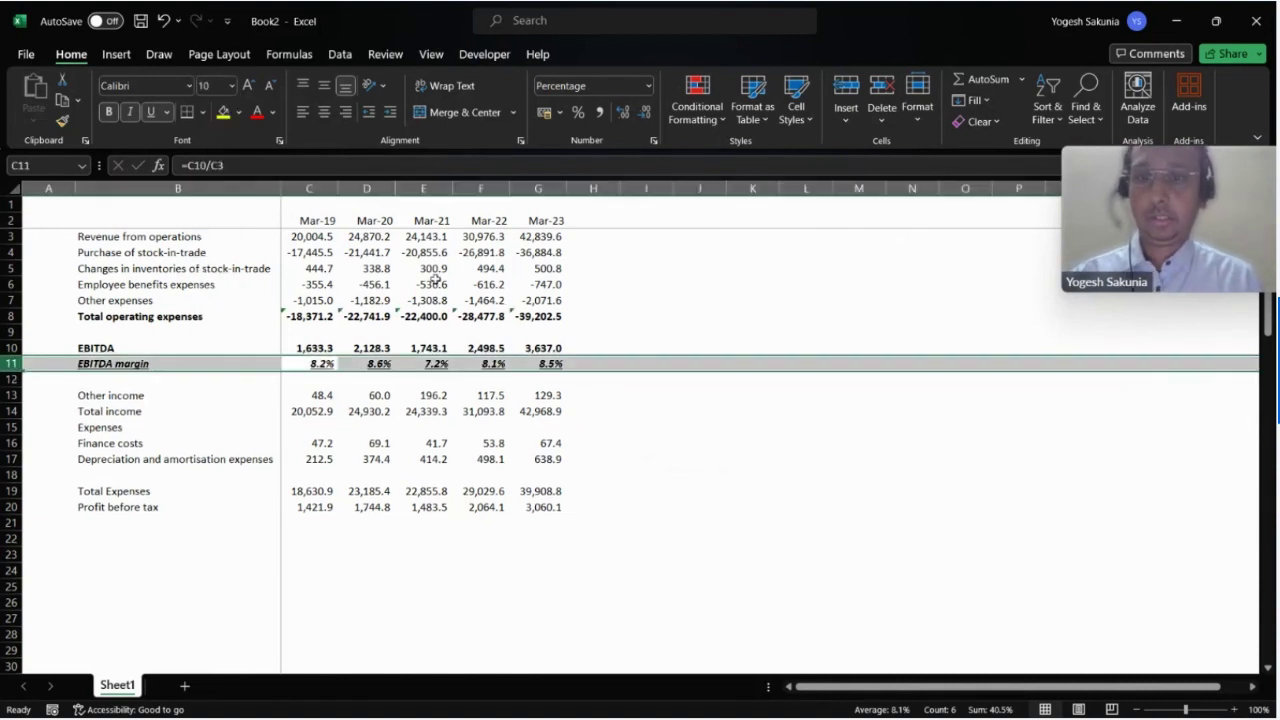
- Insert twelve blank rows above the Other income row, moving it from row 13 to row 25
click(611, 396)
key(Left)
key(Left)
key(Left)
key(Left)
key(Left)
key(Left)
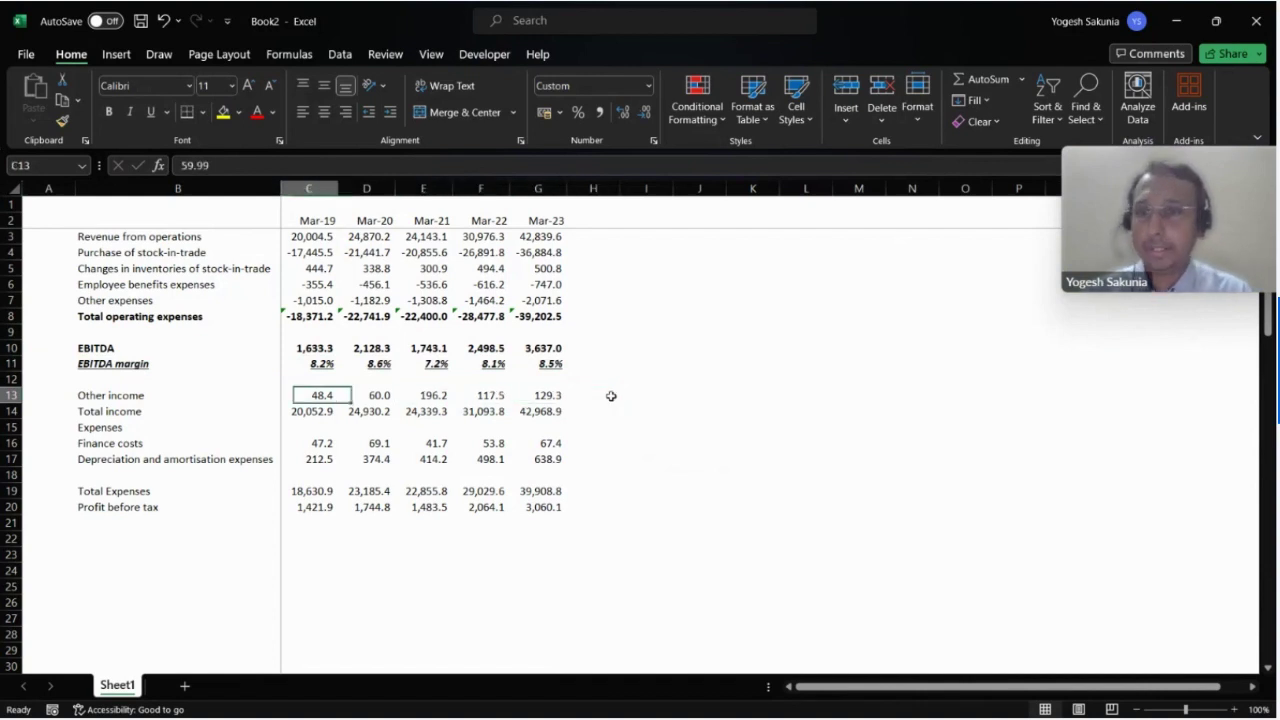
key(shift+space)
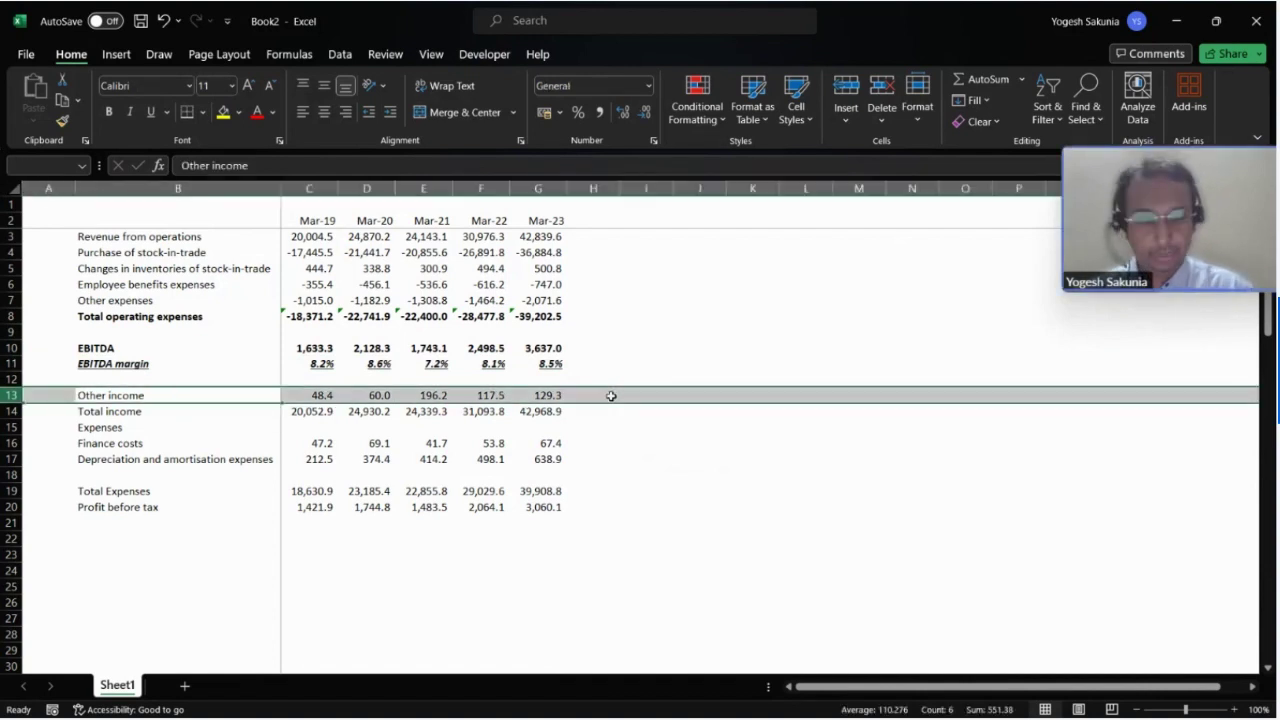
key(ctrl+shift+plus)
key(ctrl+shift+plus)
key(ctrl+shift+plus)
key(ctrl+shift+plus)
key(ctrl+shift+plus)
key(ctrl+shift+plus)
key(ctrl+shift+plus)
key(ctrl+shift+plus)
key(ctrl+shift+plus)
key(ctrl+shift+plus)
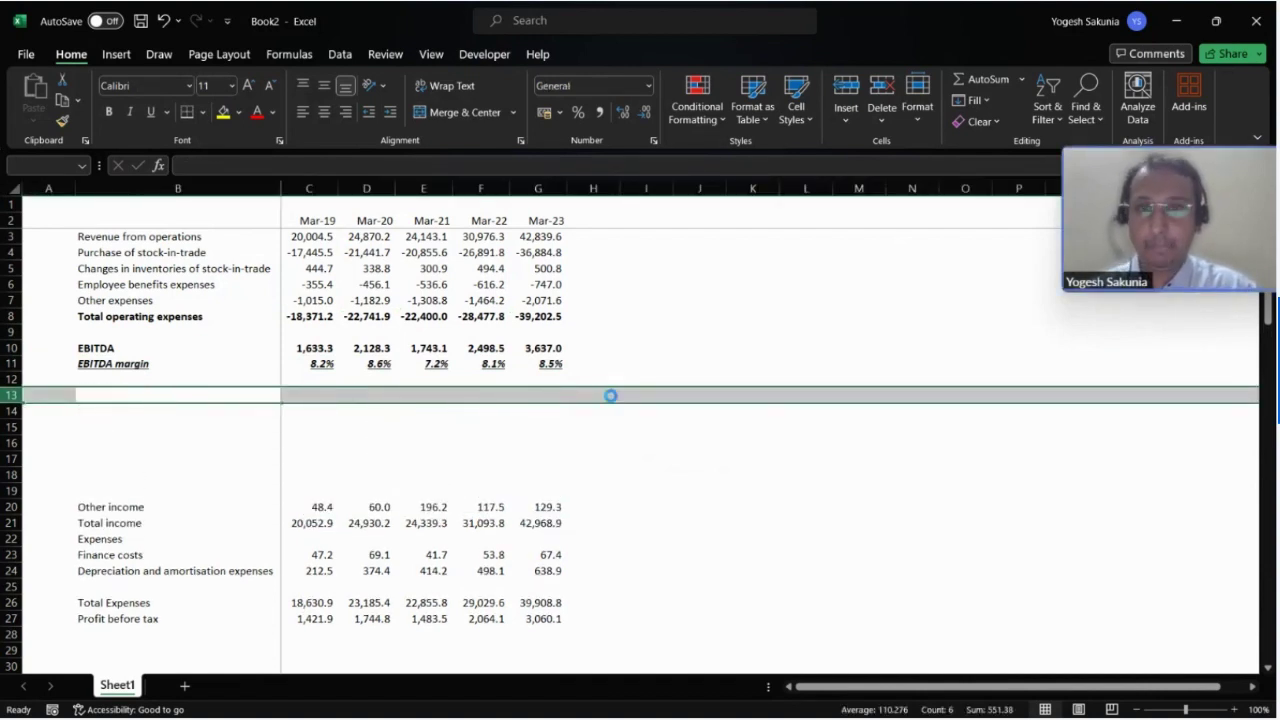
key(ctrl+shift+plus)
key(ctrl+shift+plus)
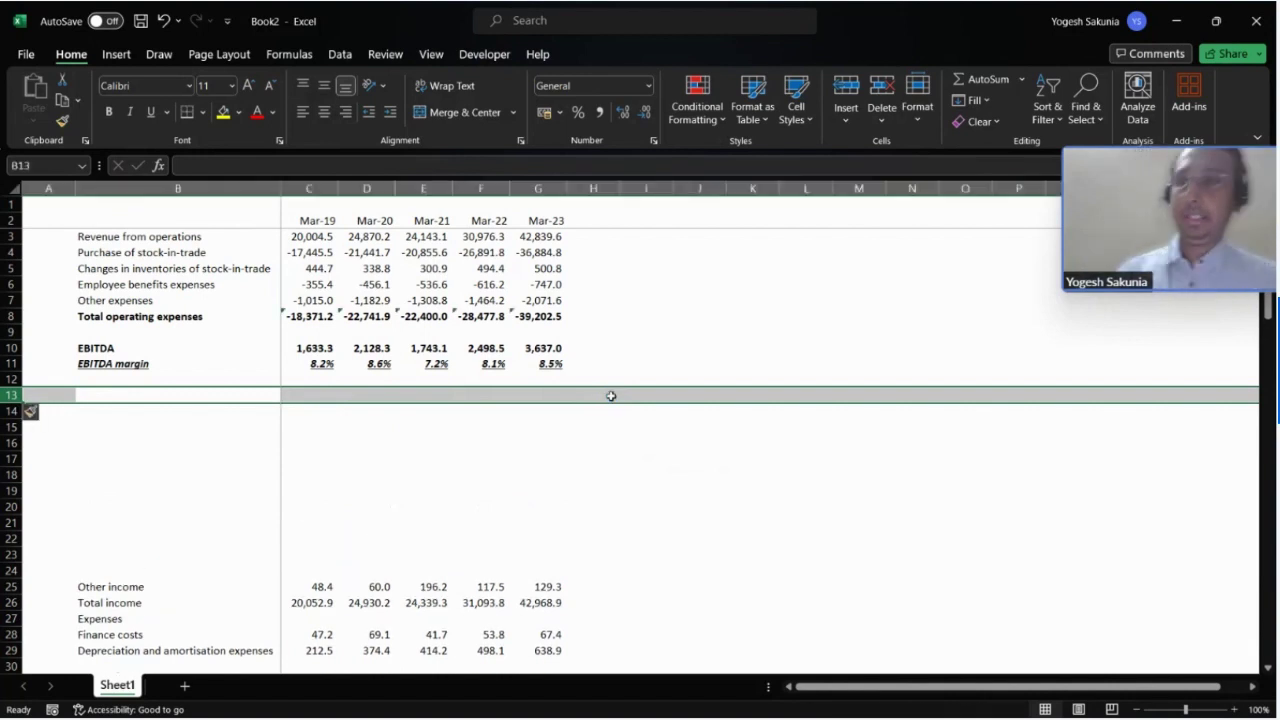
key(alt+Tab)
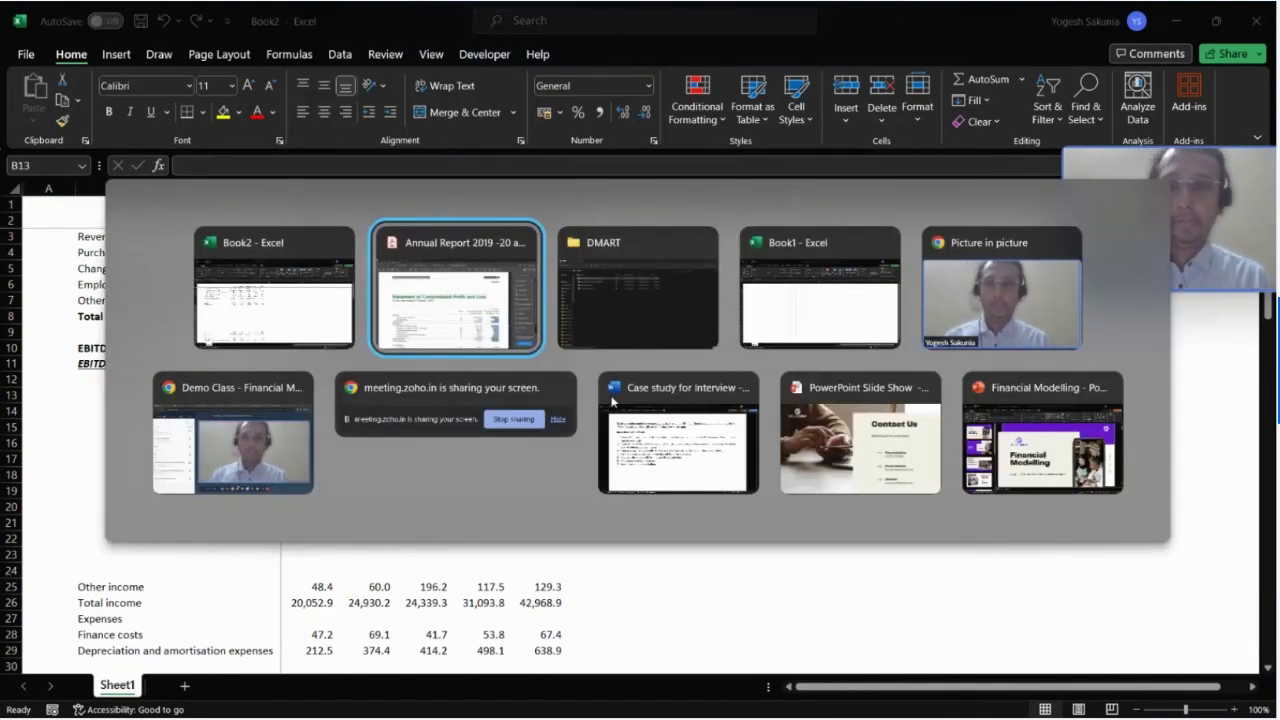
key(Tab)
key(Tab)
key(Tab)
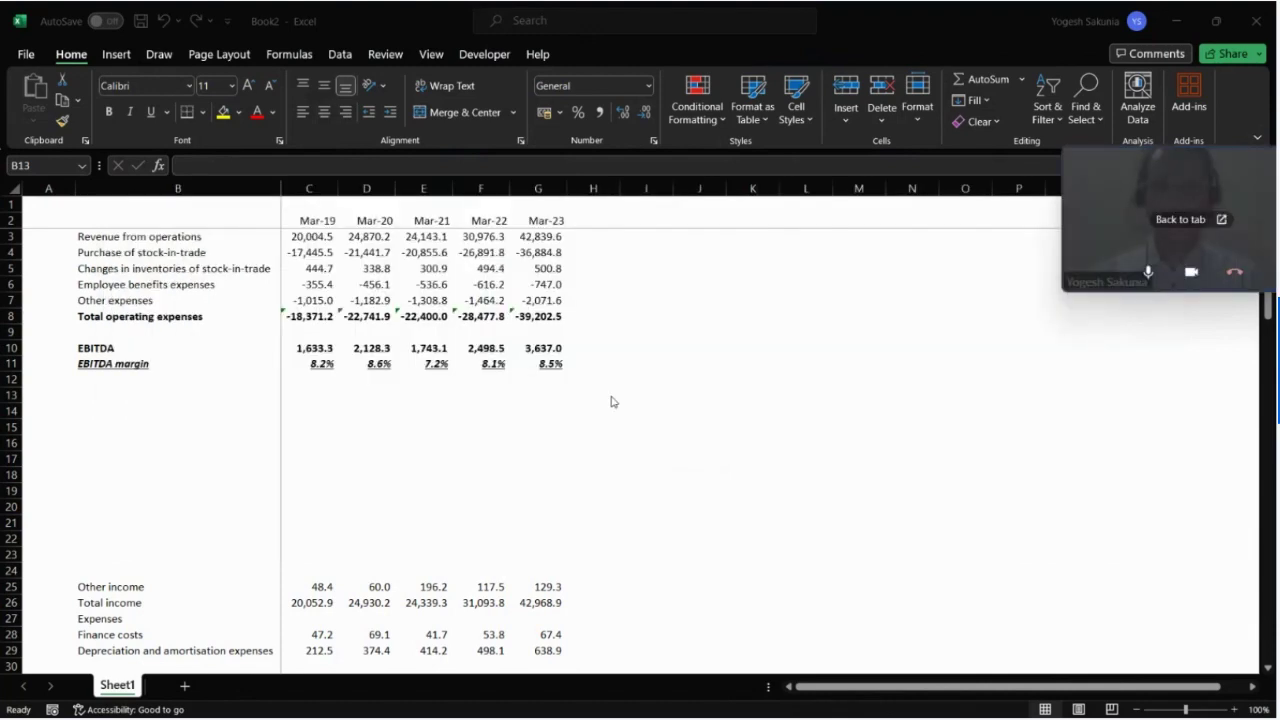
click(542, 252)
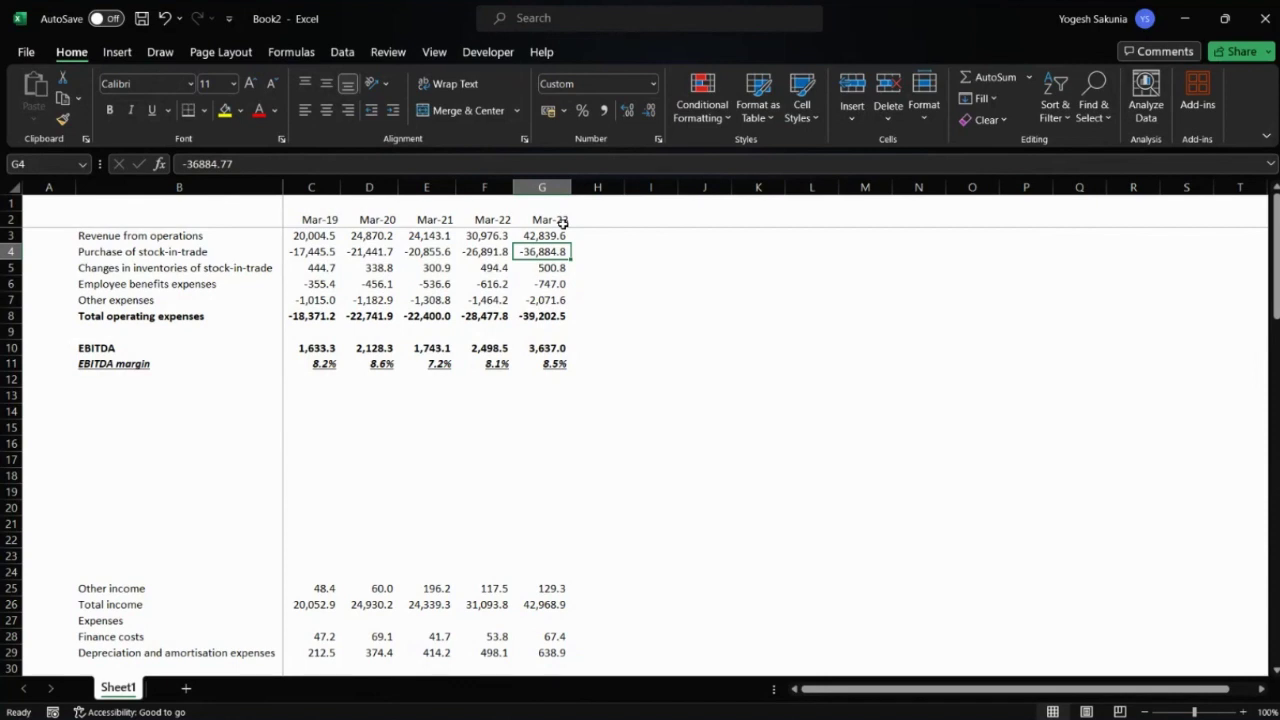
- Switch to the browser's DMart Investor Relations page and expand the 2022 - 2023 annual report documents
key(alt+Tab)
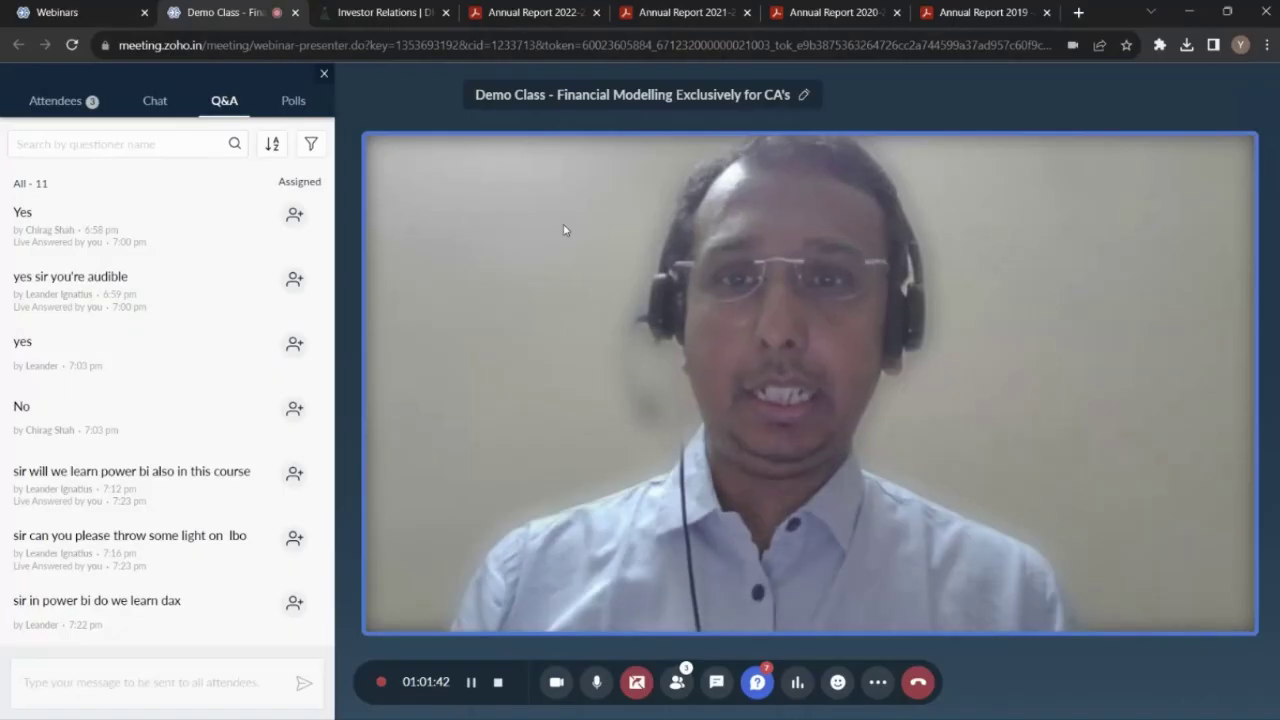
click(380, 11)
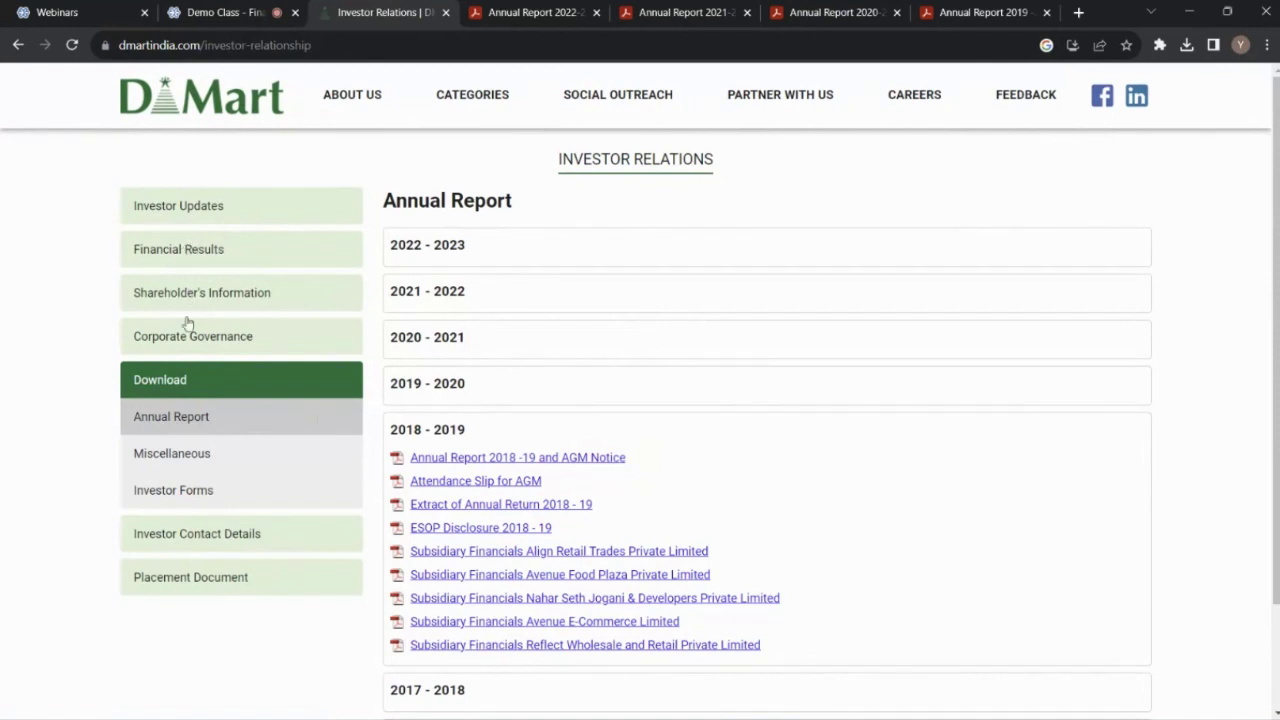
click(493, 256)
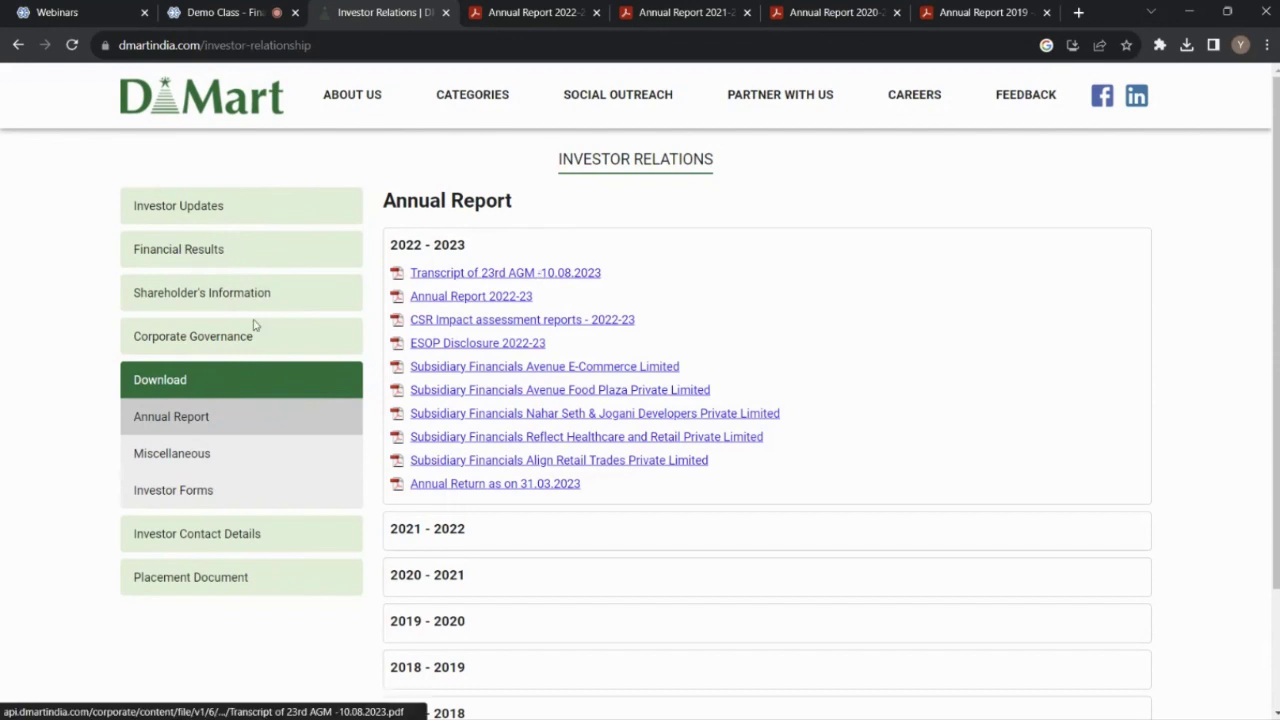
- Look through the Investor Relations sections, including Download, Corporate Governance, Shareholder's Information, Financial Results and the 2023-2024 Investor Updates
click(244, 537)
click(240, 481)
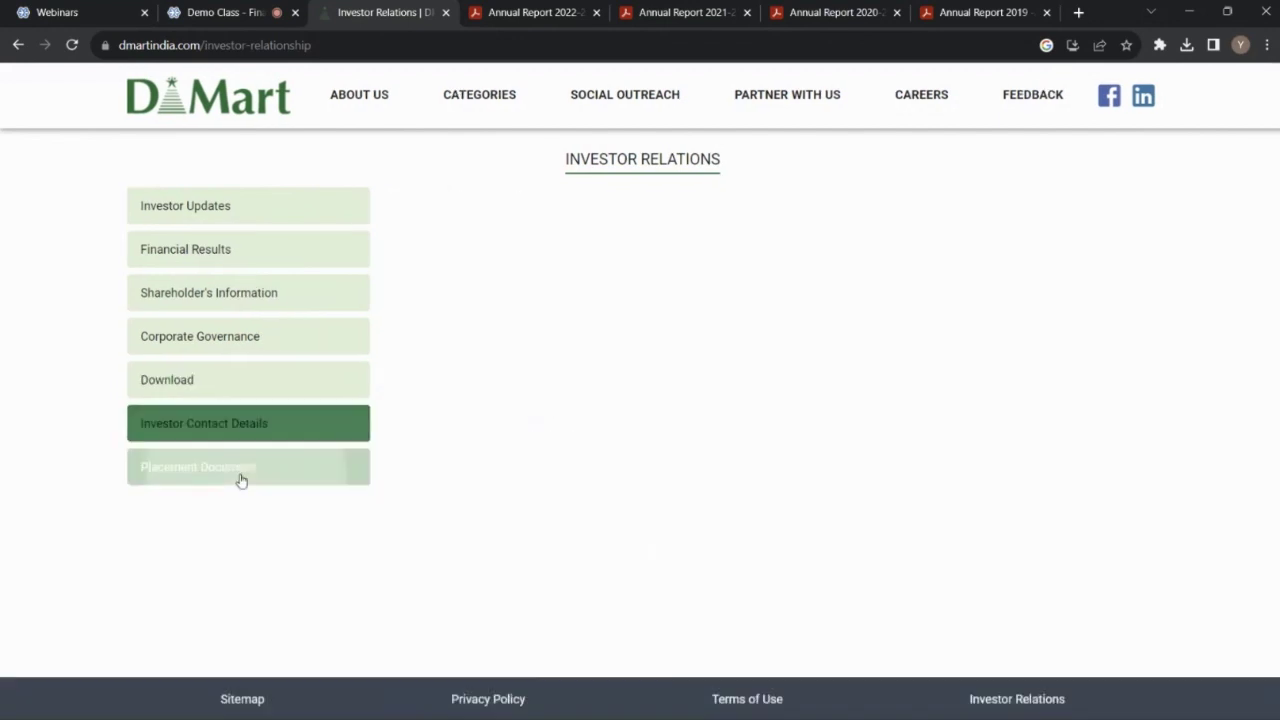
click(186, 378)
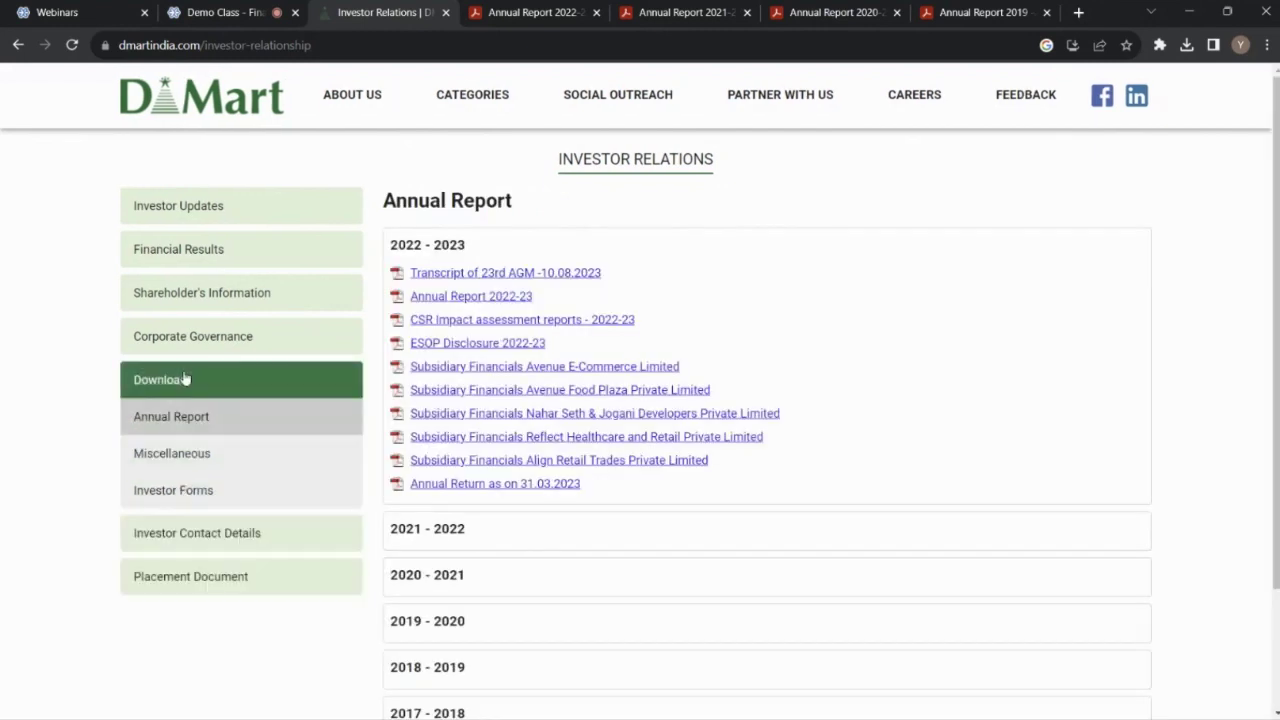
click(212, 340)
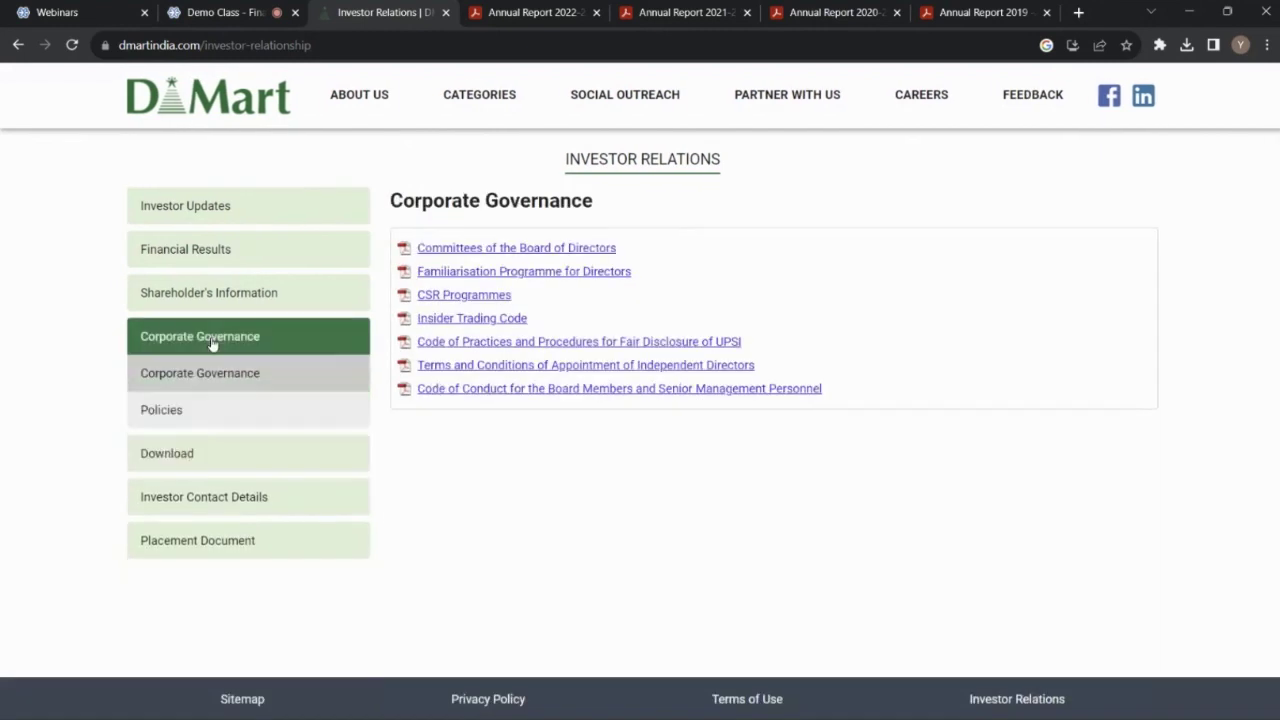
click(254, 300)
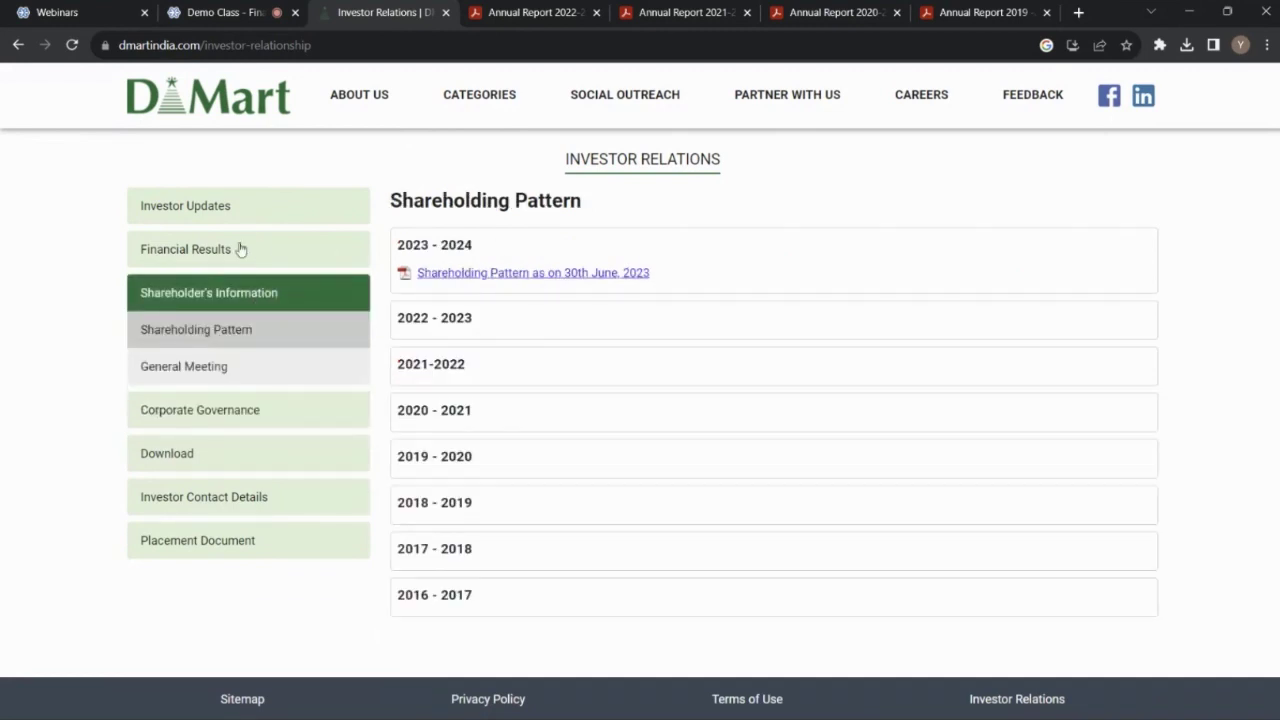
click(240, 249)
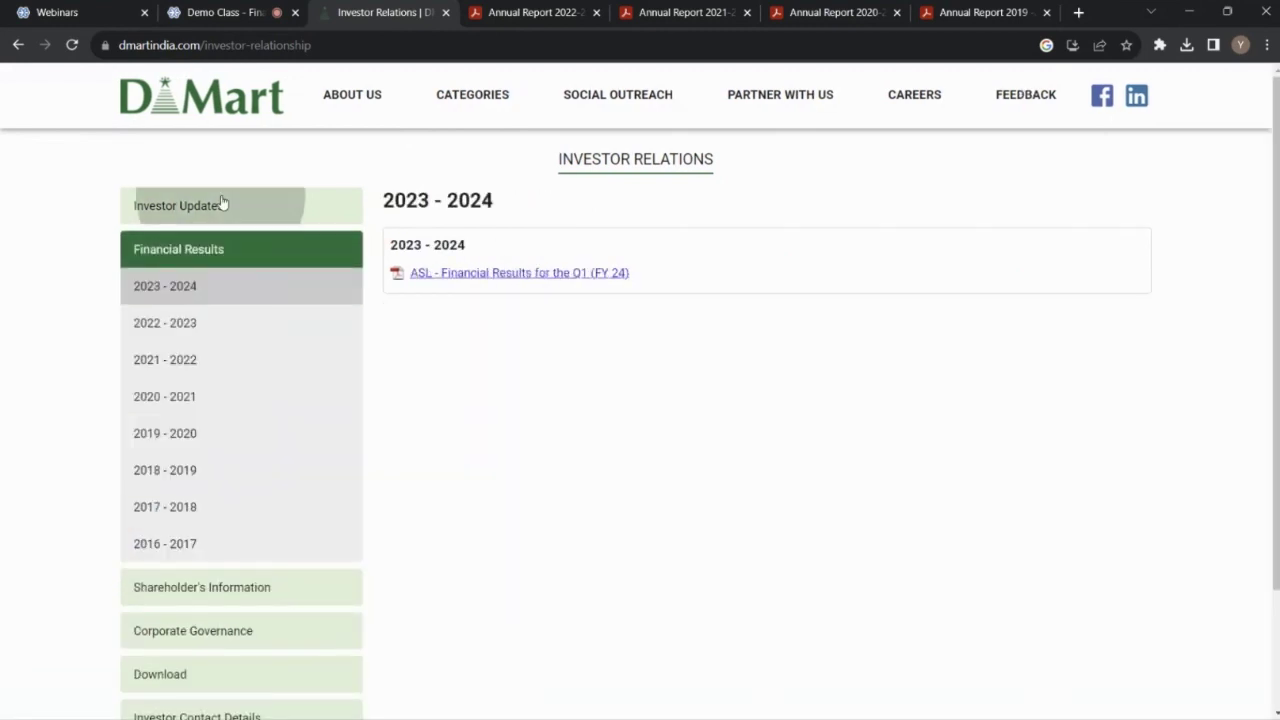
click(228, 205)
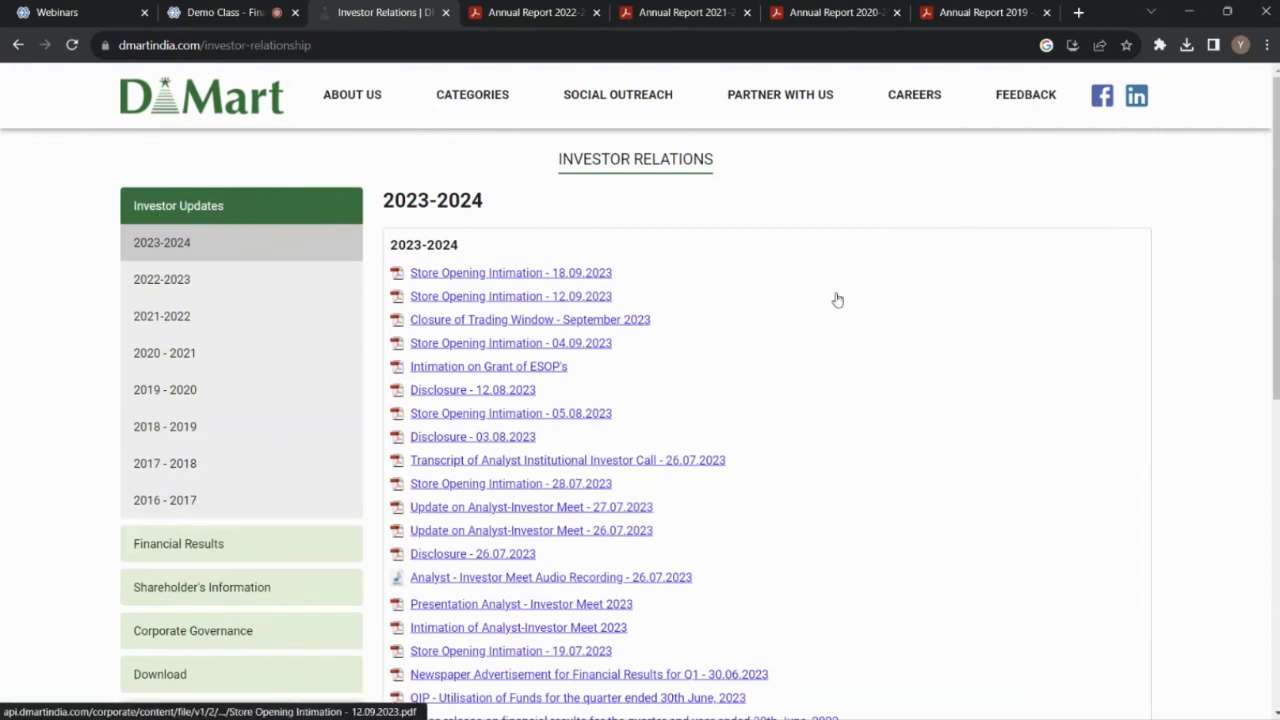
- Open the Presentation Analyst - Investor Meet 2023 document from the 2023-2024 Investor Updates
scroll(838, 300, down, 1)
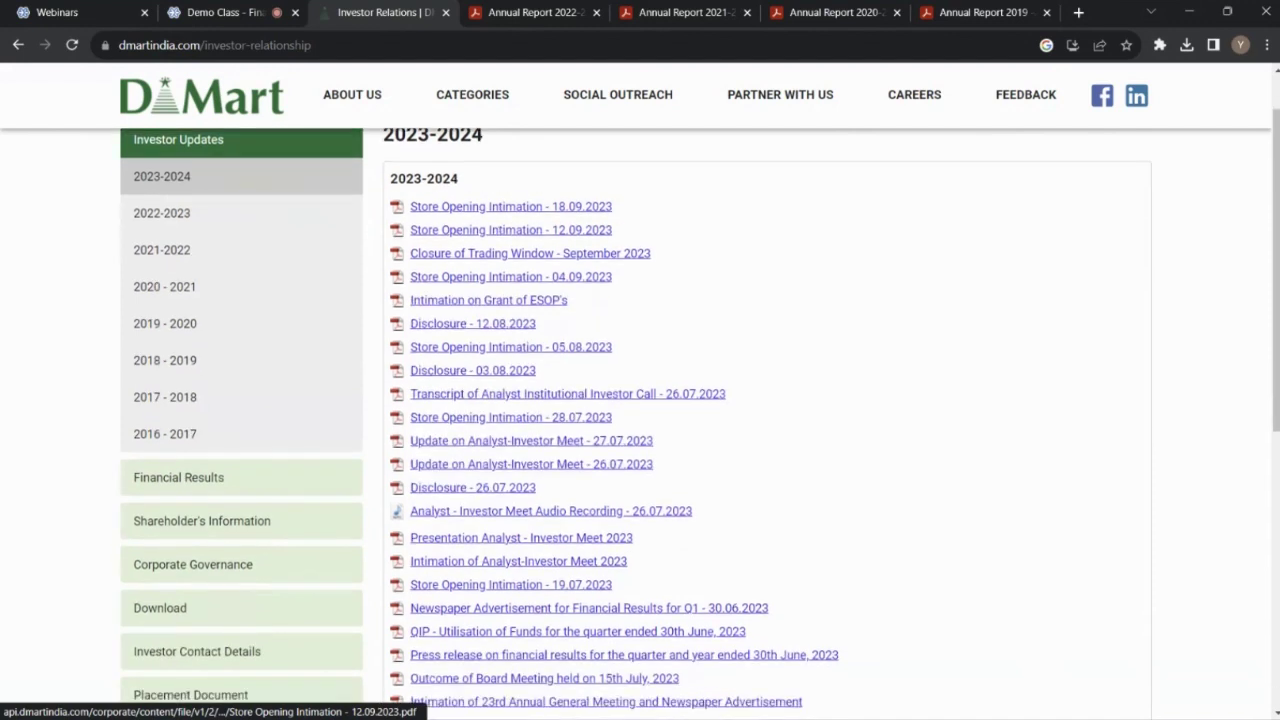
scroll(510, 229, down, 2)
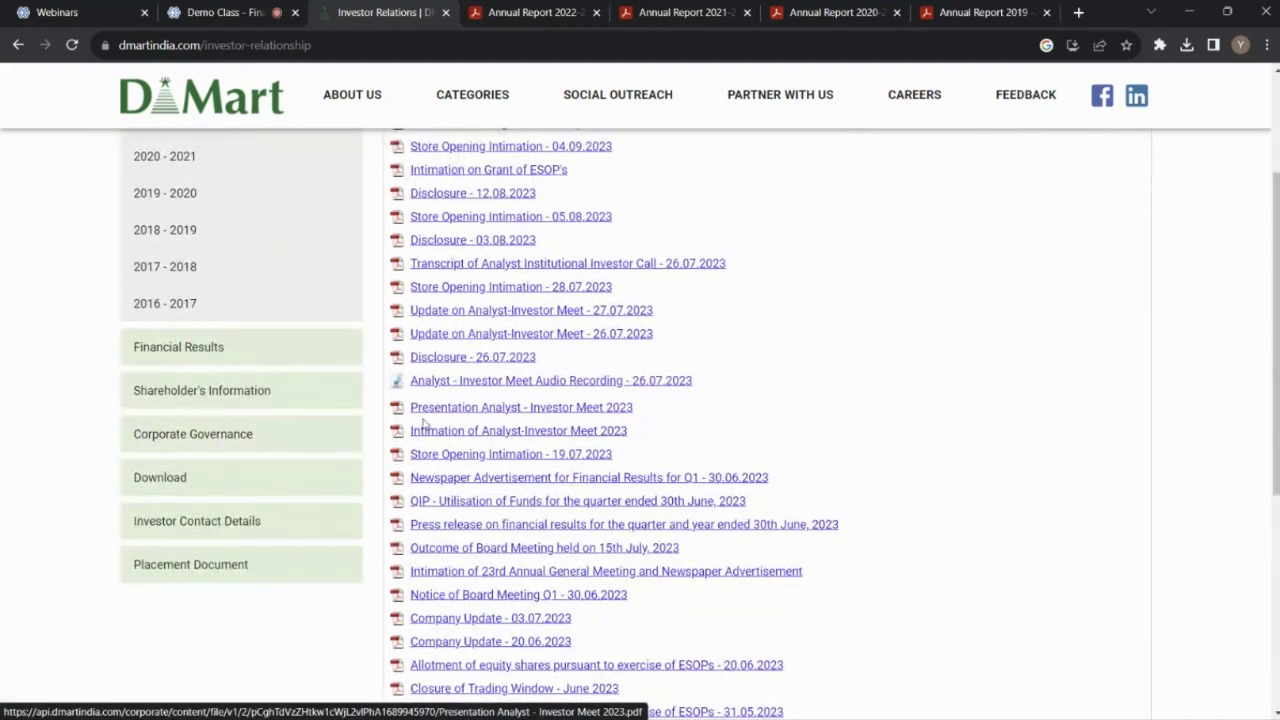
click(604, 409)
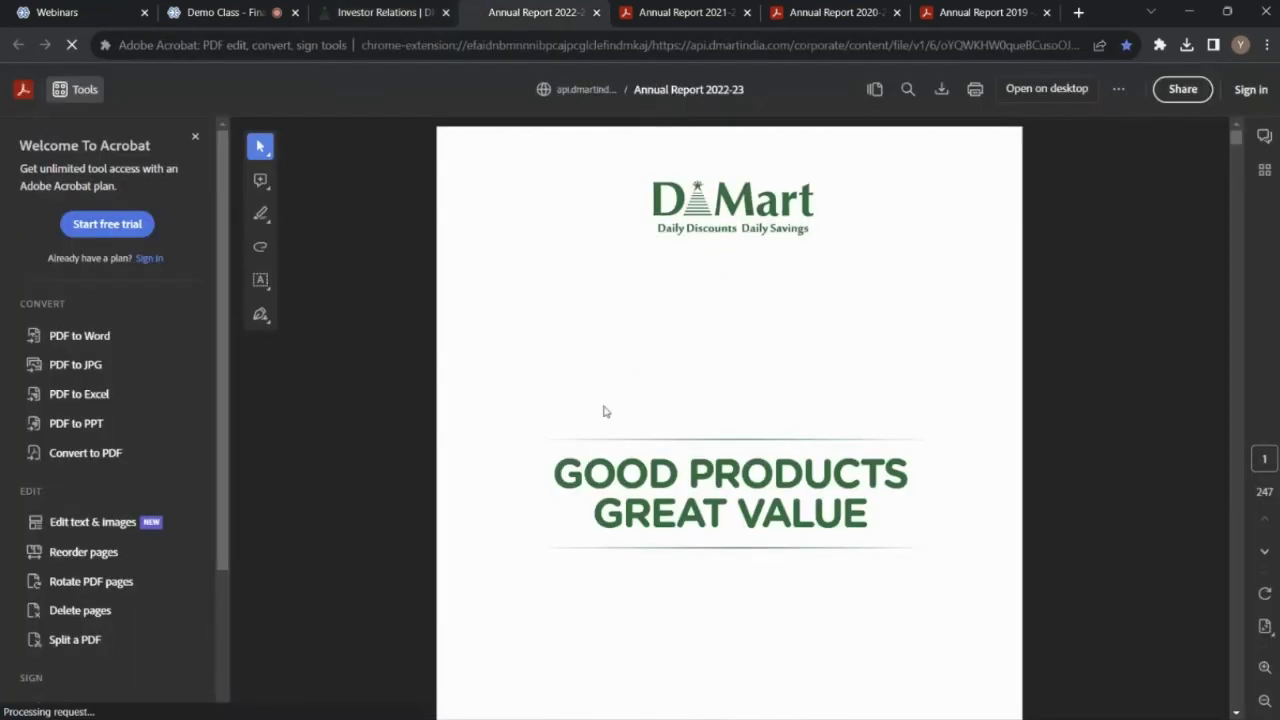
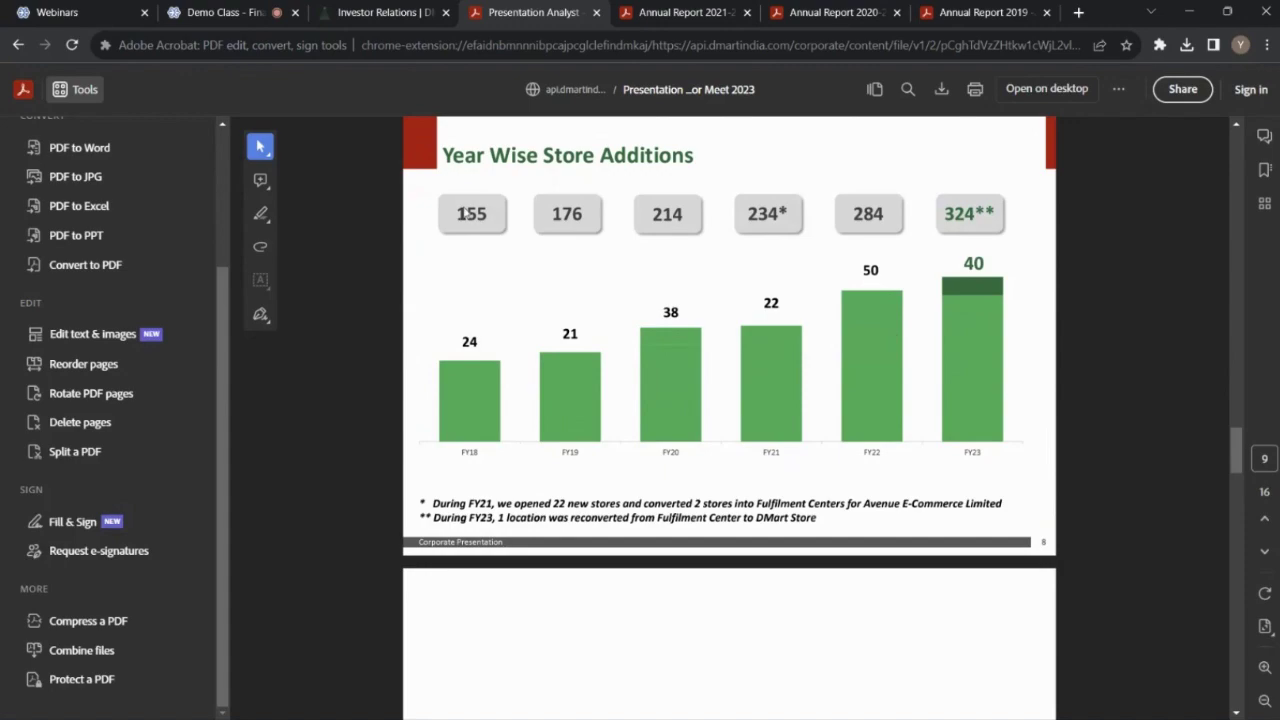
- Switch to the Excel workbook and label cell B14 "No of stores"
key(alt+Tab)
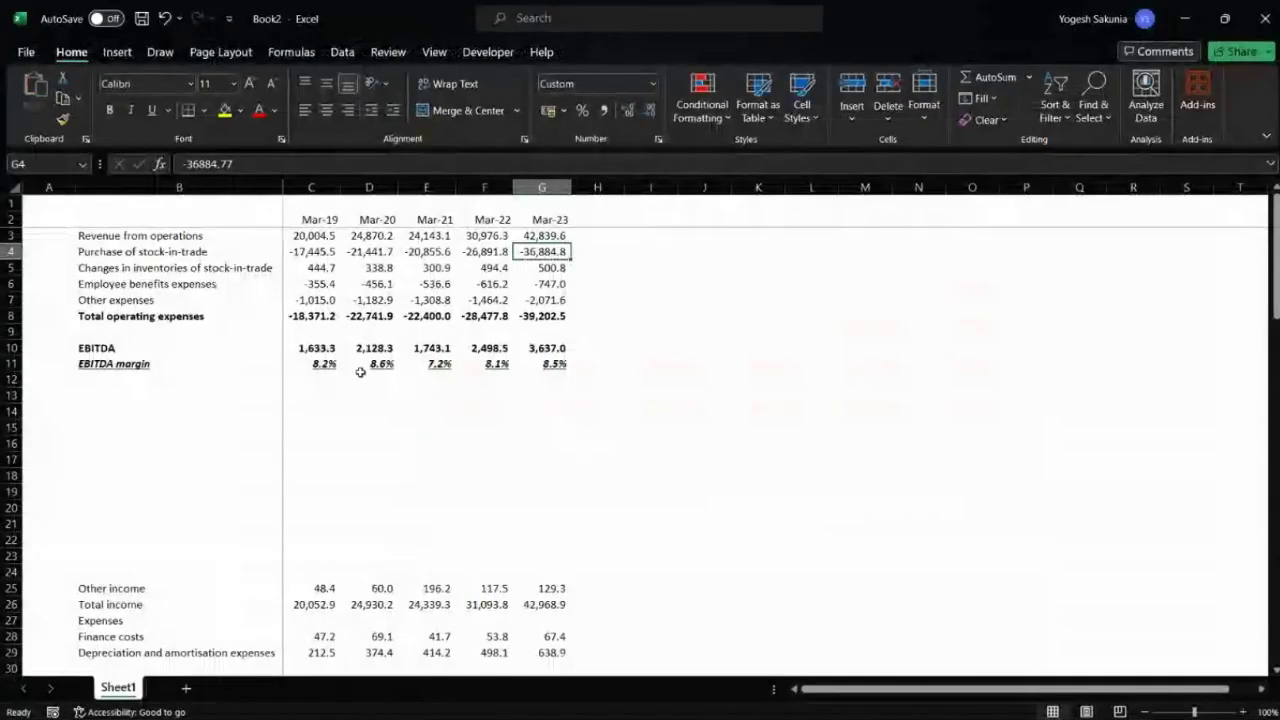
click(130, 416)
text(N)
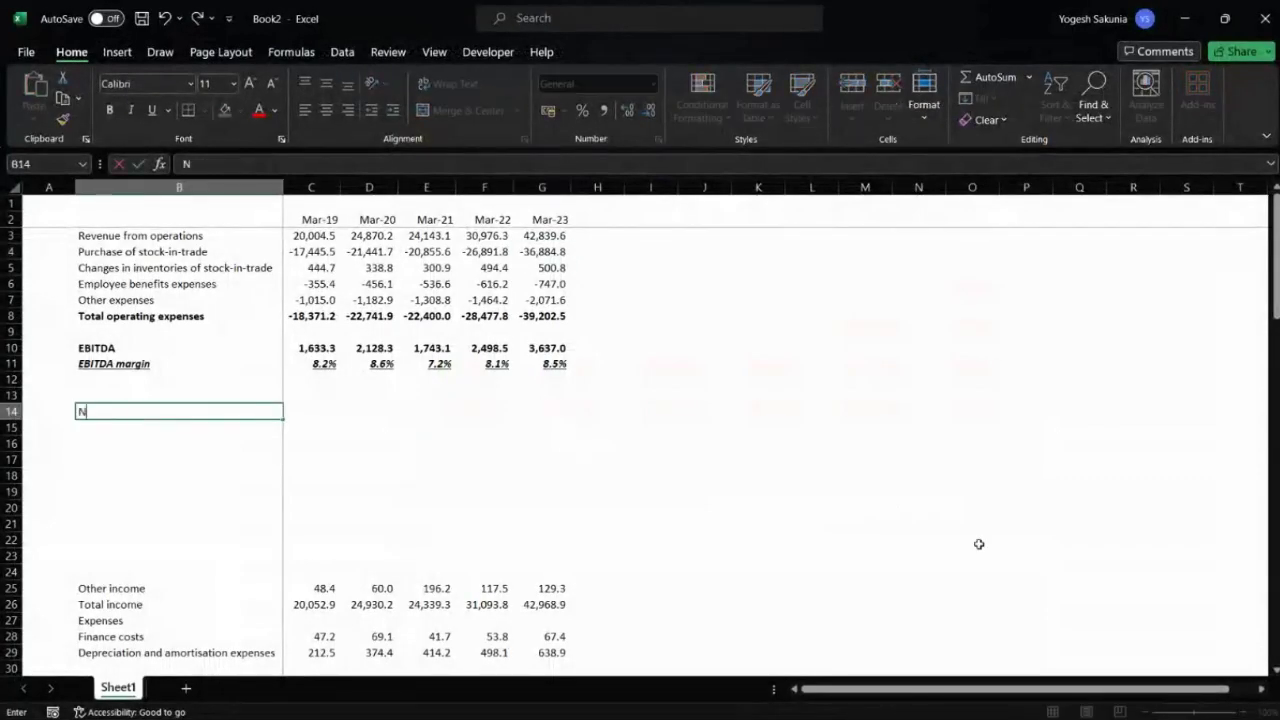
text(o of stors)
key(BackSpace)
text(es)
key(Tab)
- Using the presentation's Year Wise Store Additions chart, enter 21, 38, 22, 50 and 40 in row 14 for Mar-19 through Mar-23
key(alt+Tab)
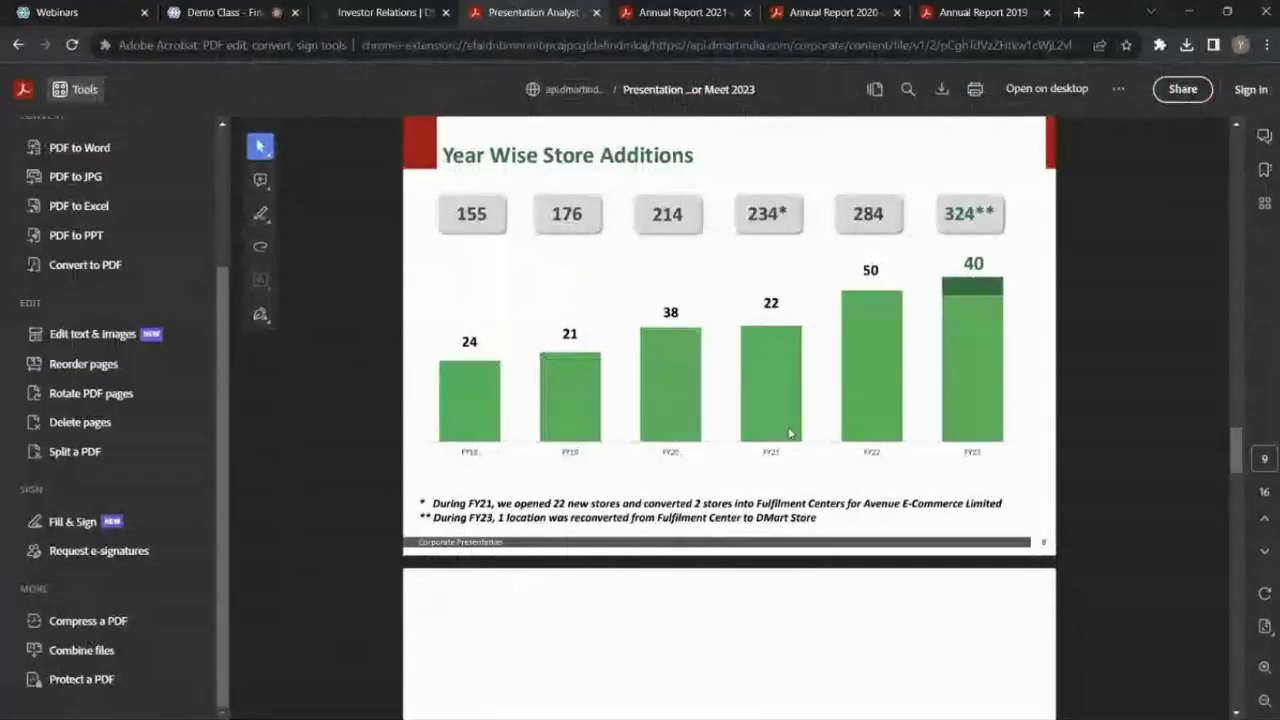
key(alt+Tab)
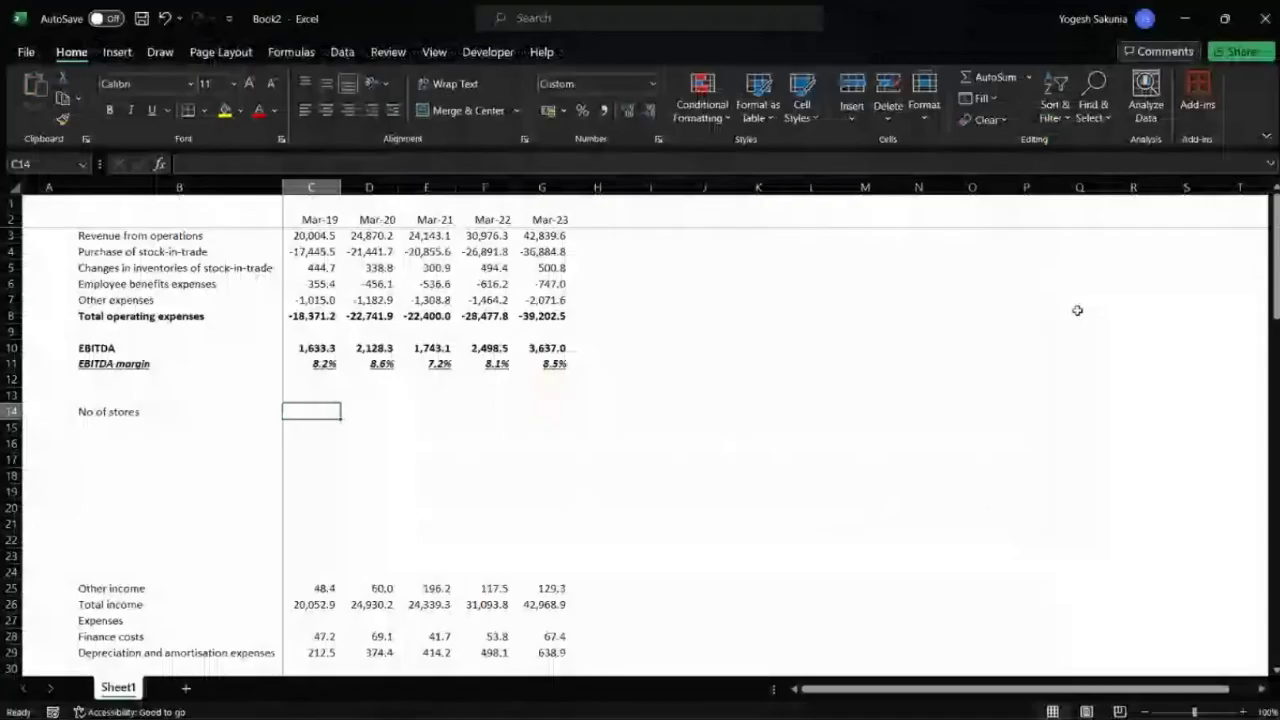
key(alt+Tab)
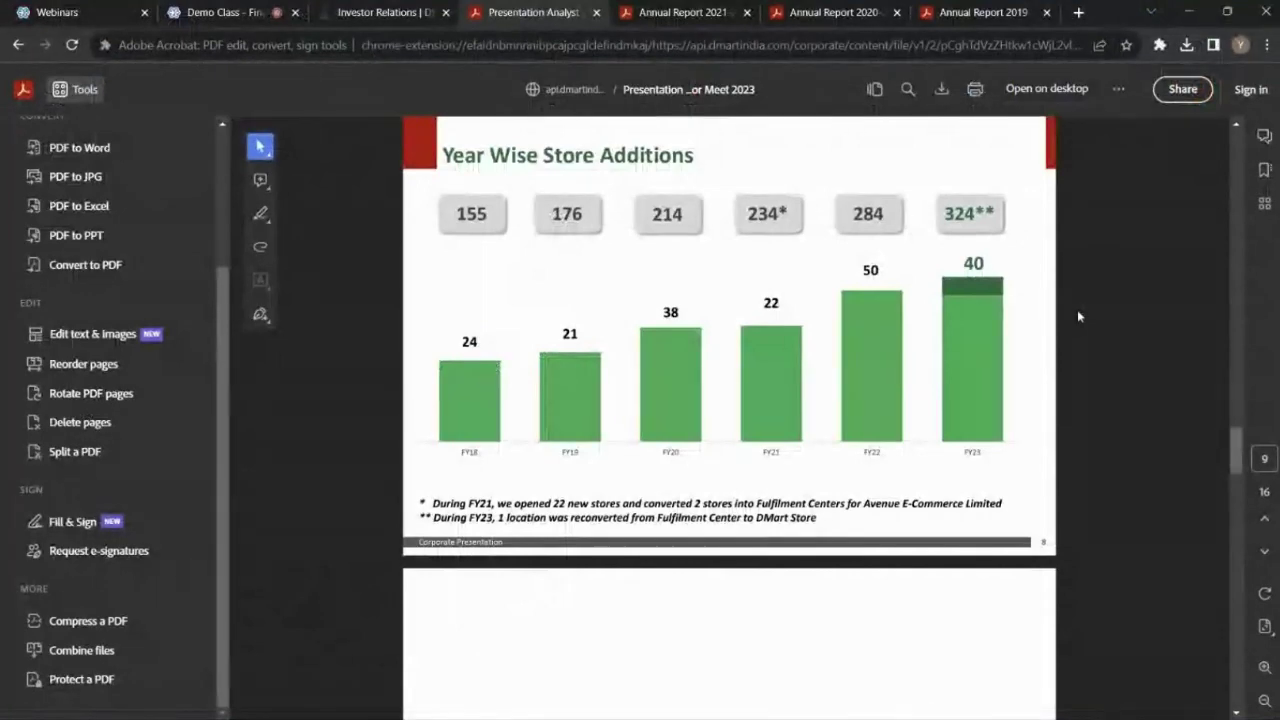
key(alt+Tab)
text(21)
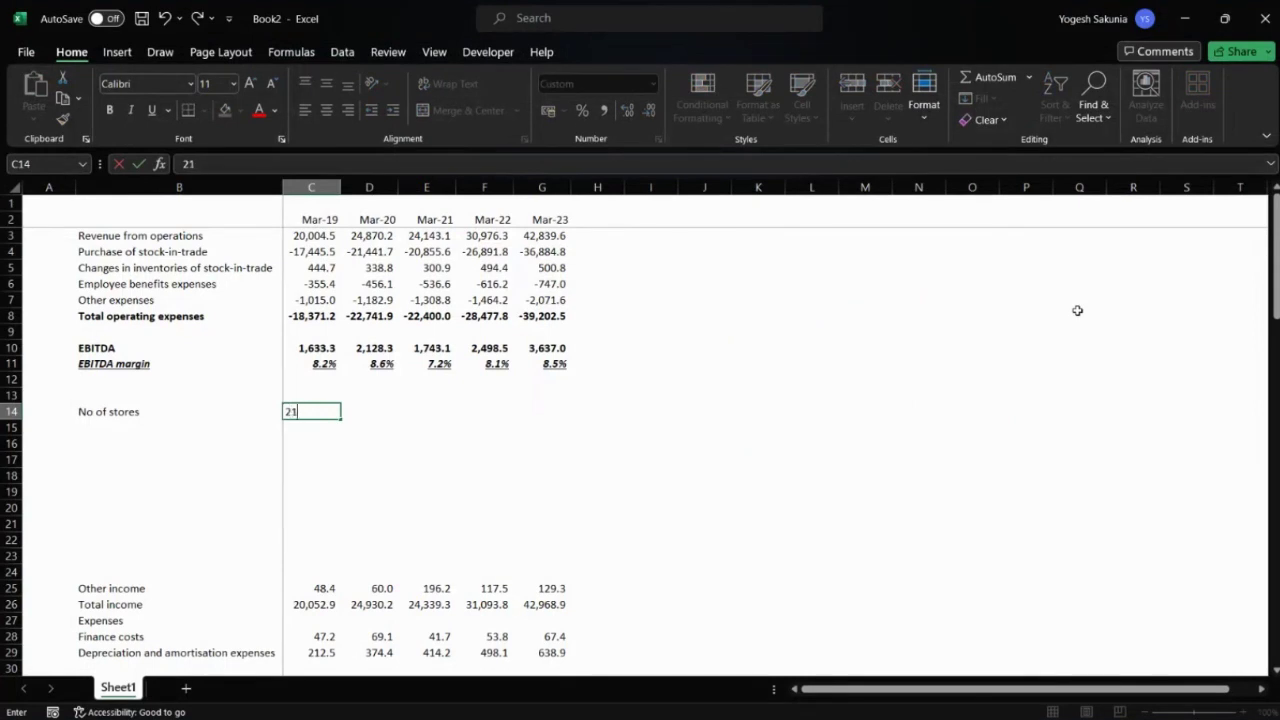
key(Tab)
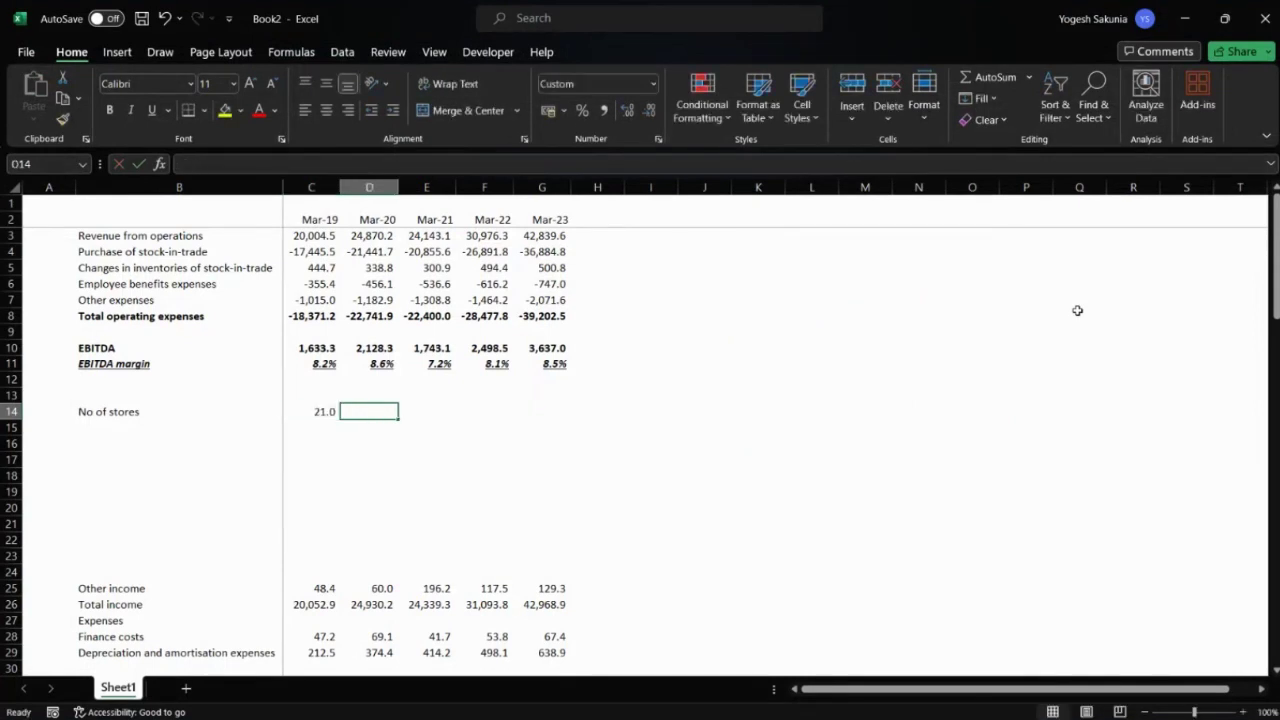
text(3822)
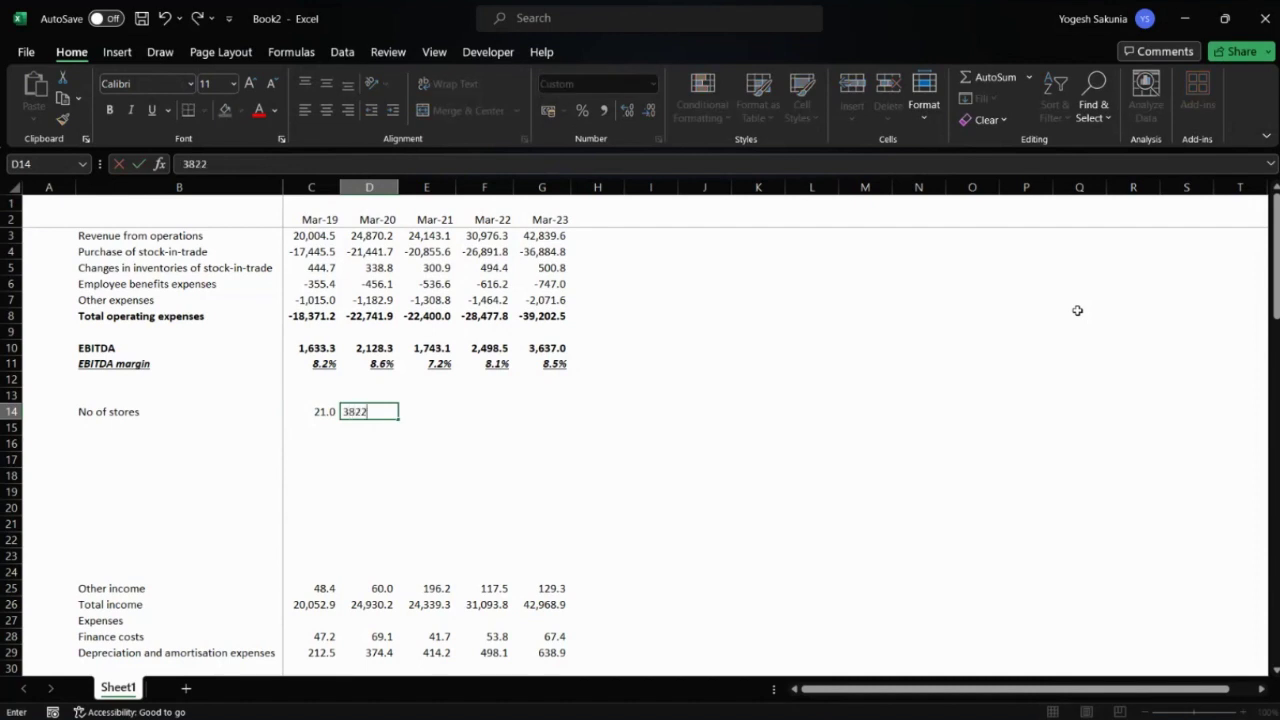
key(BackSpace)
key(BackSpace)
key(Tab)
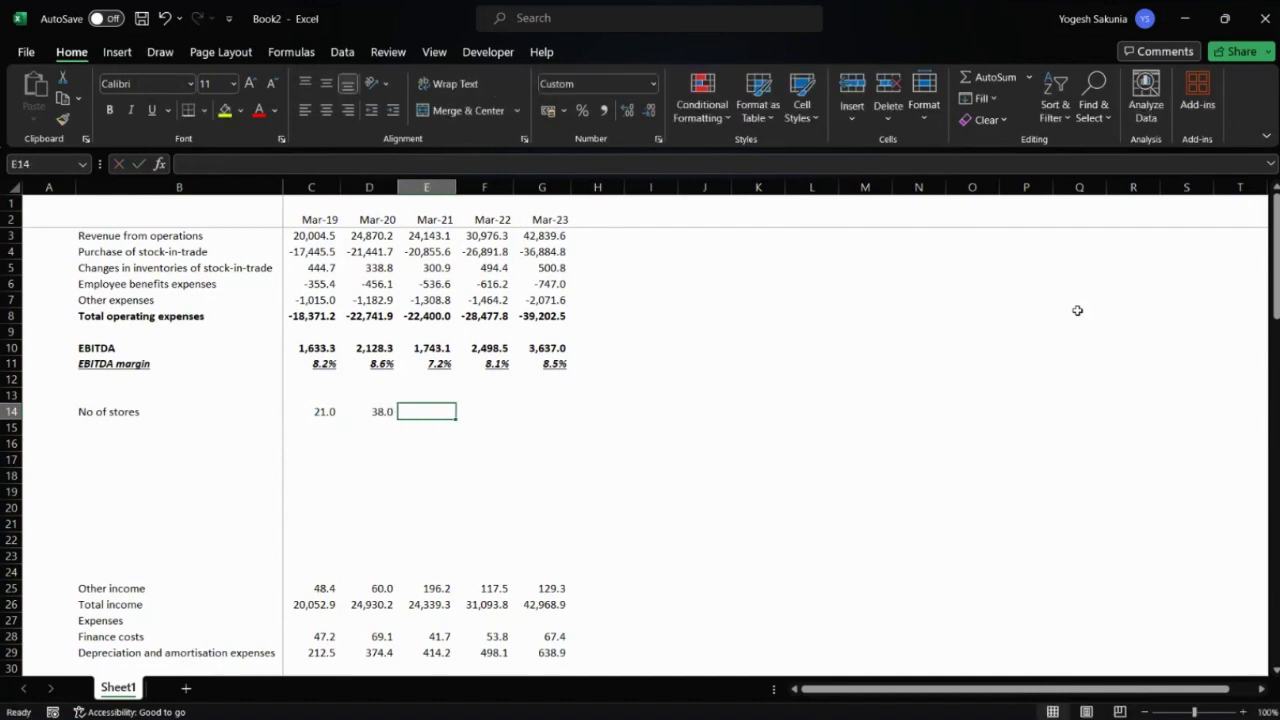
text(22)
key(Tab)
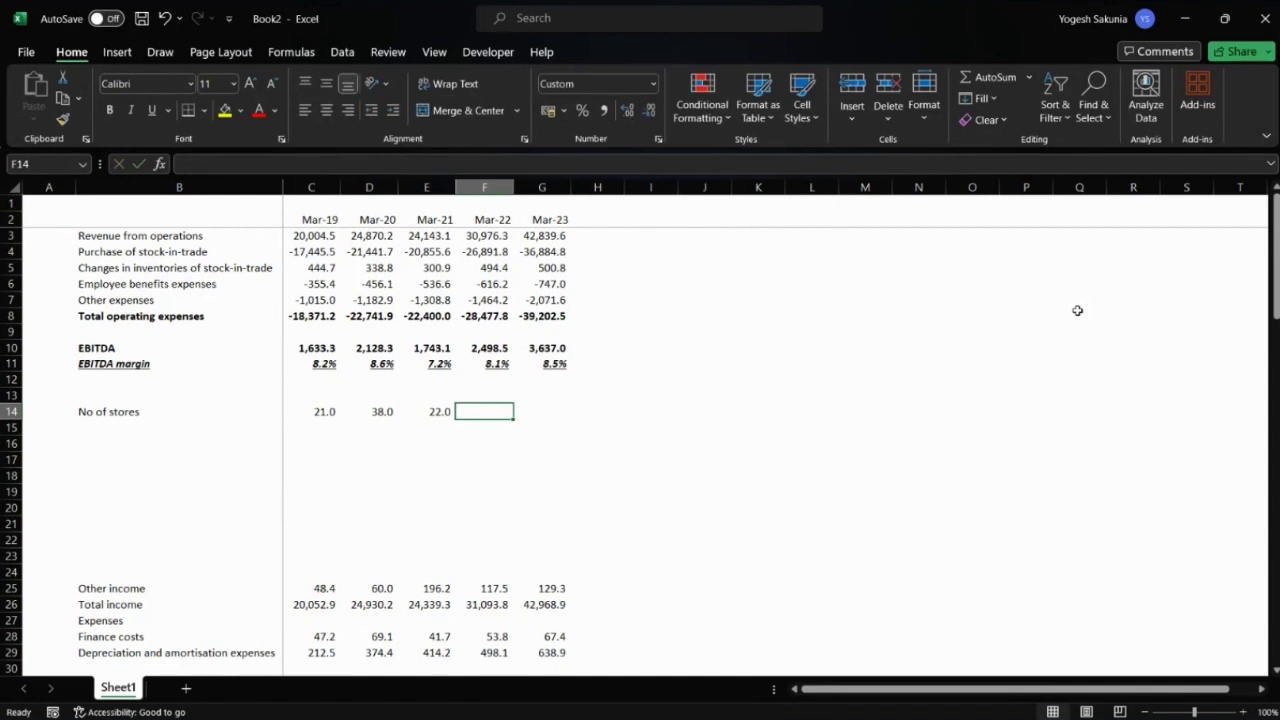
text(50)
key(Tab)
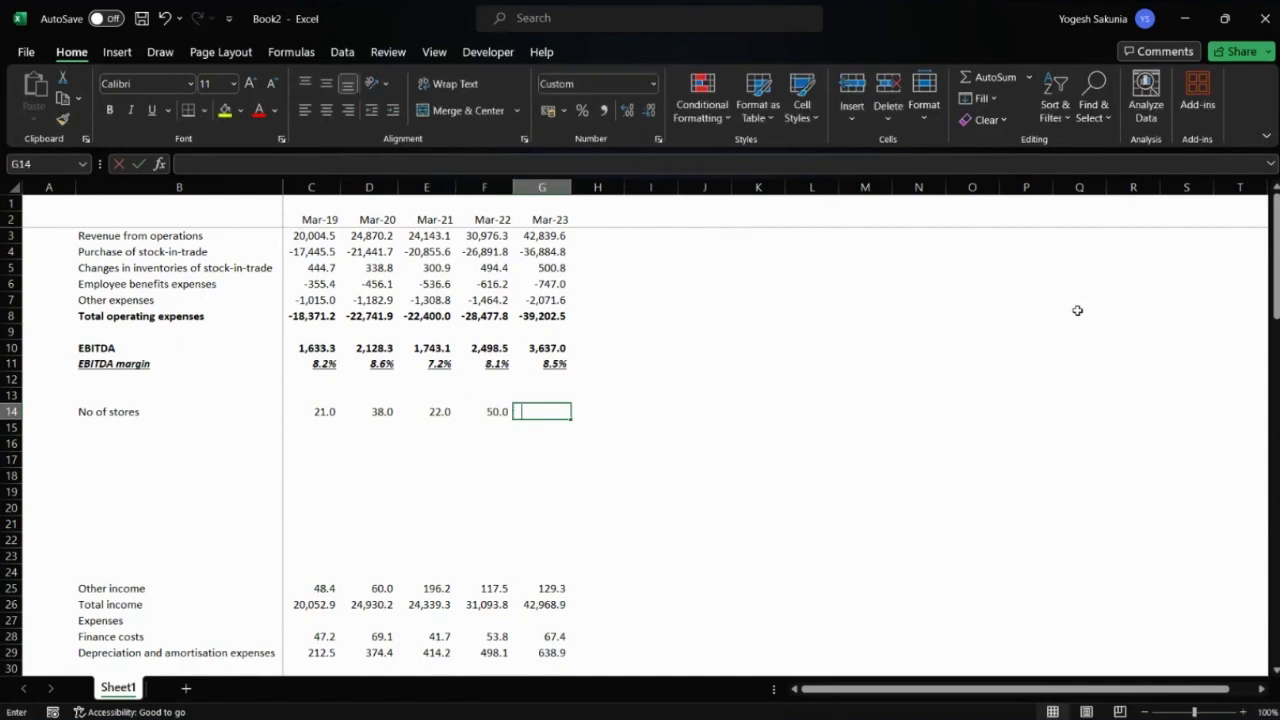
text(40)
key(Return)
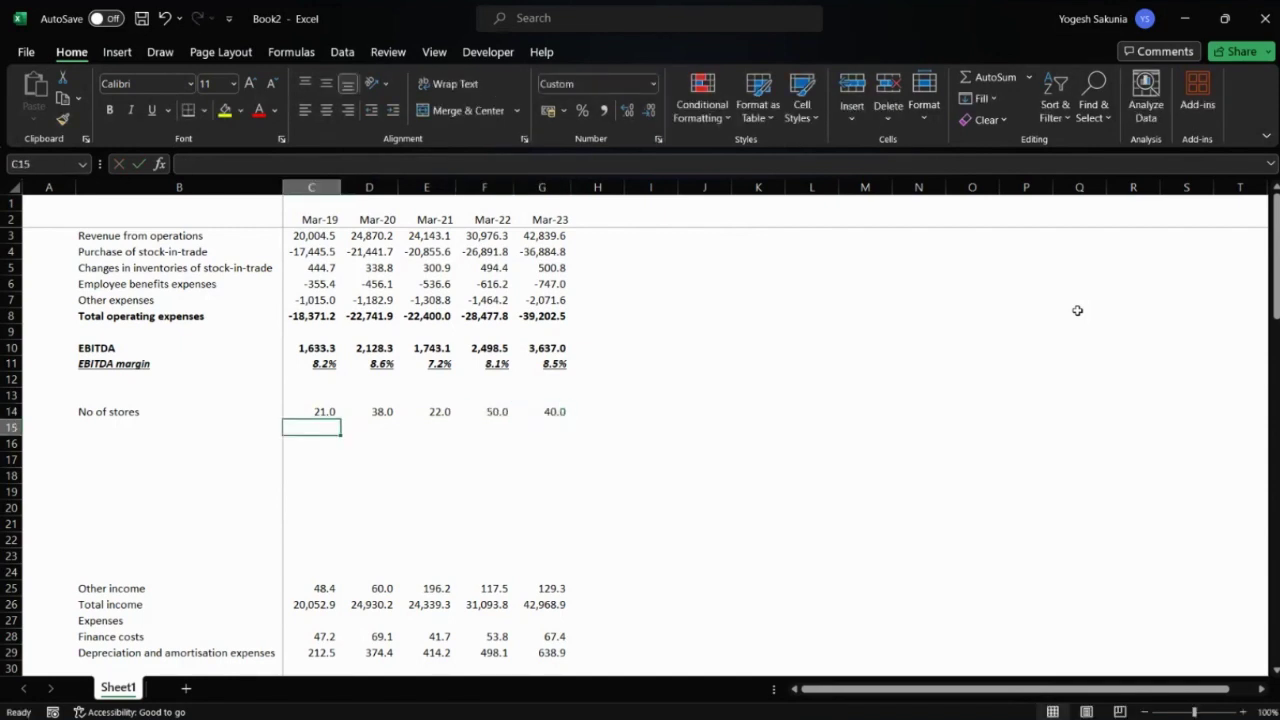
- Extend the row label in B14 to "No of stores added"
key(alt+Tab)
key(alt+Tab)
key(Up)
key(Left)
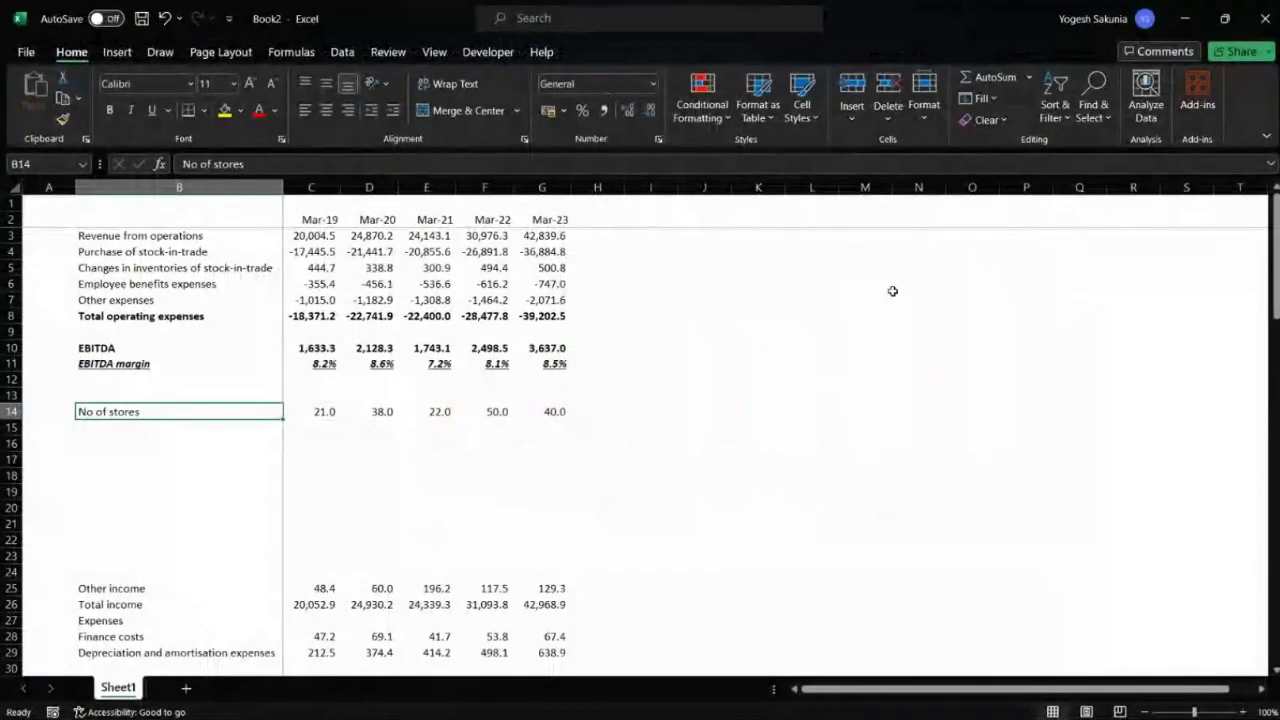
click(338, 165)
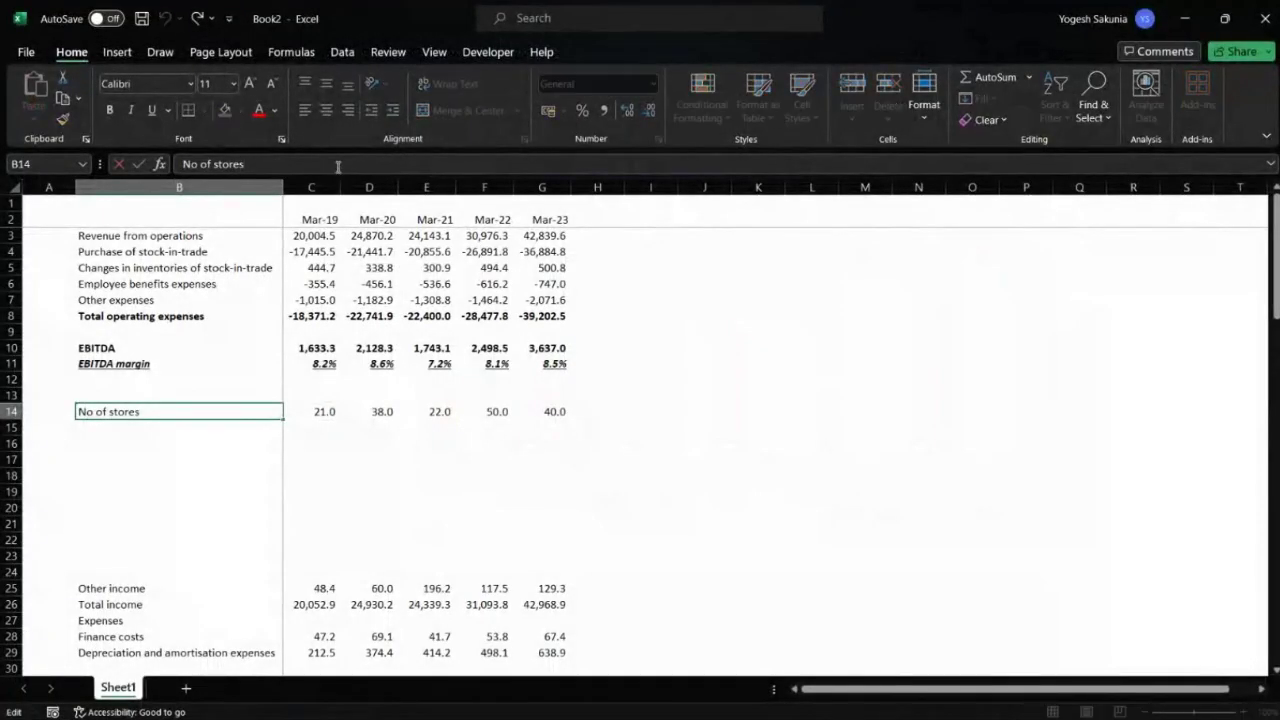
text(added)
key(Return)
- Label B15 "Total no of stores" and enter the FY19 store total from the presentation, 176, under Mar-19
text(T)
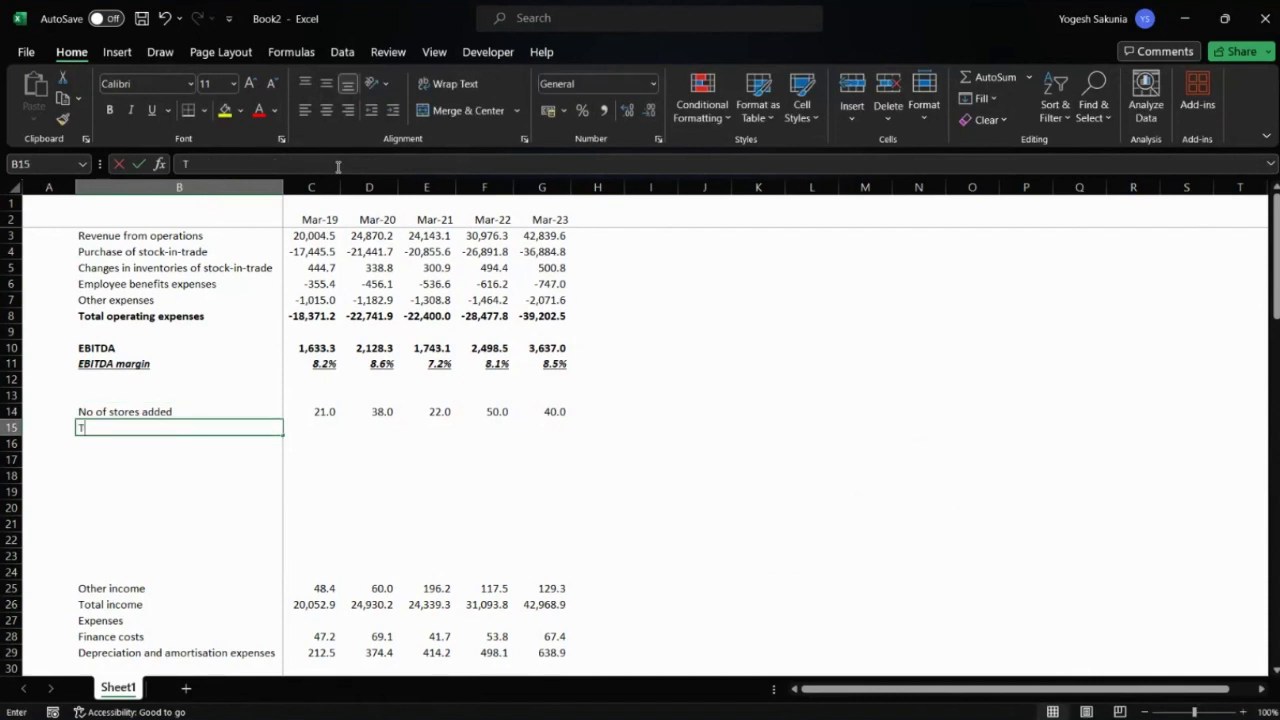
text(otal)
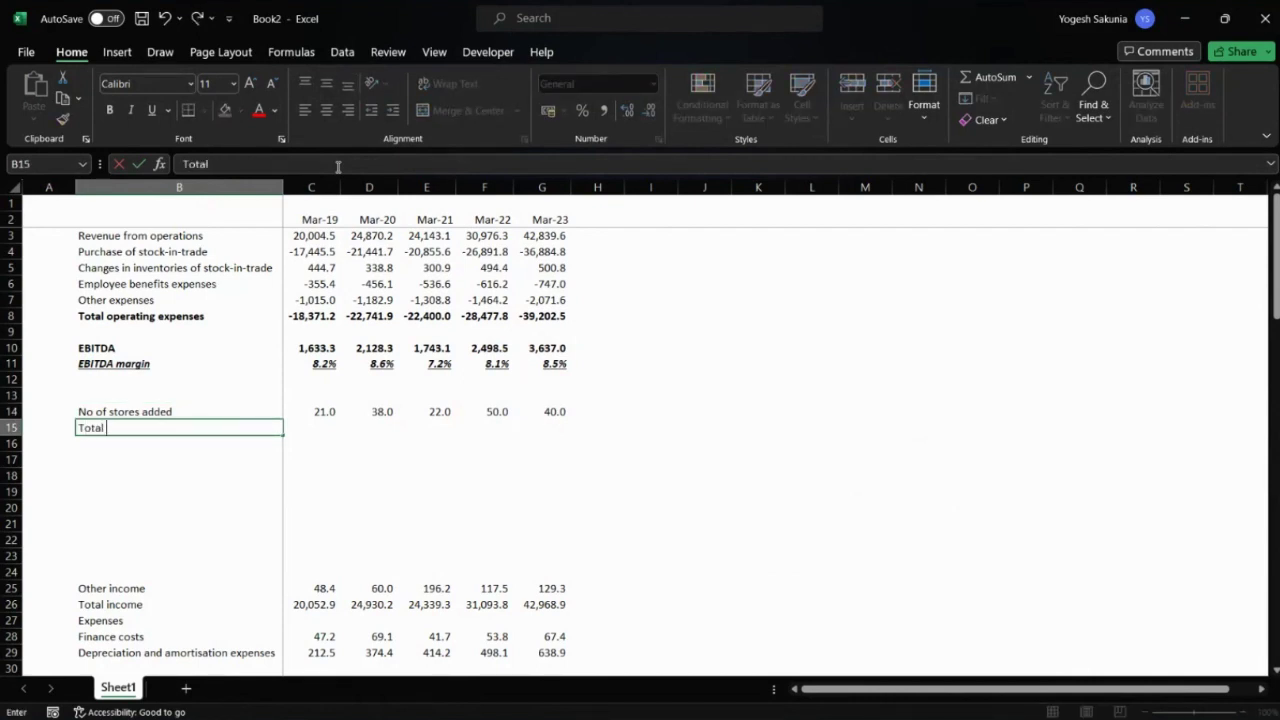
text( no of stores)
key(Tab)
key(alt+Tab)
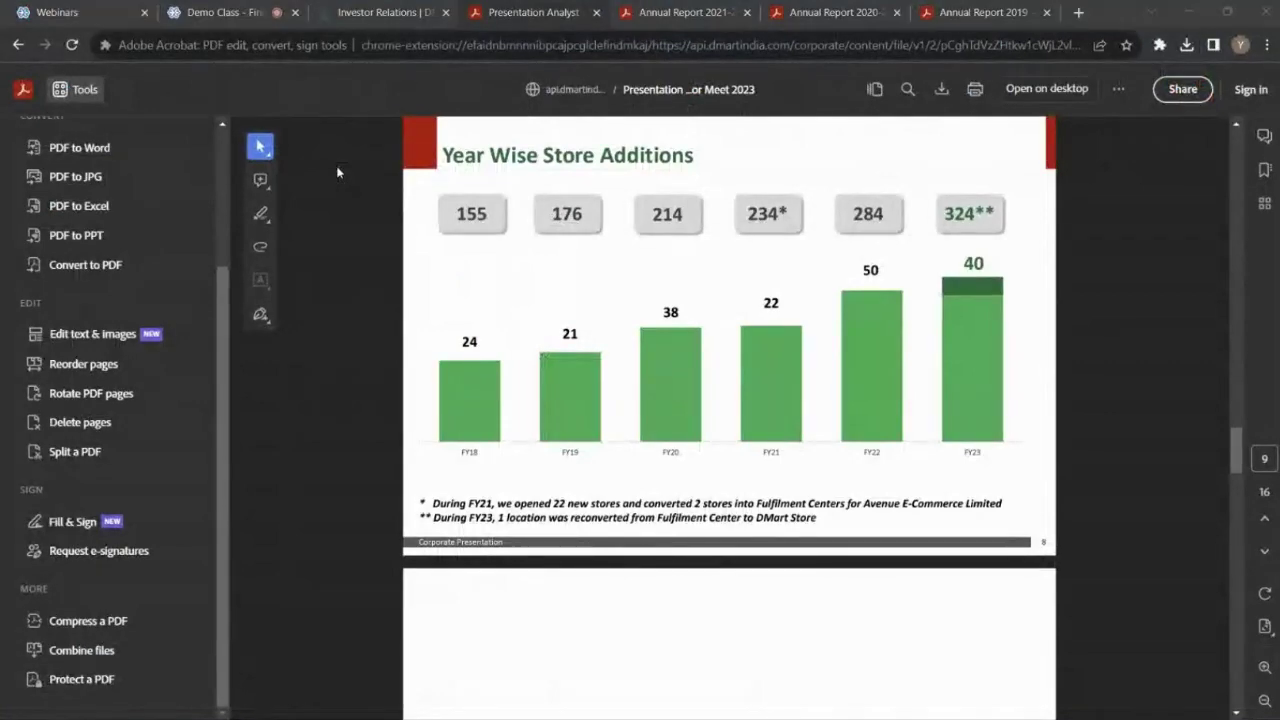
key(alt+Tab)
text(1)
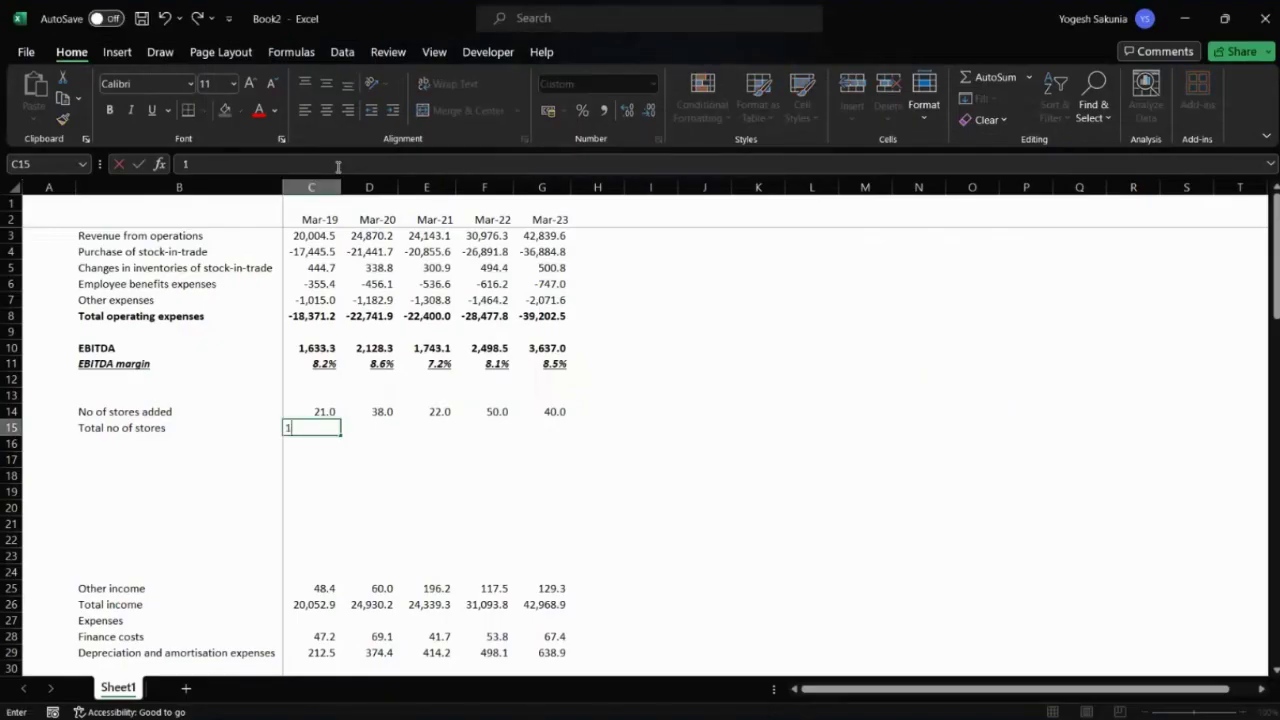
text(76)
key(Tab)
- Calculate the Mar-20 total number of stores in D15 with the formula =C15+D14
text(=)
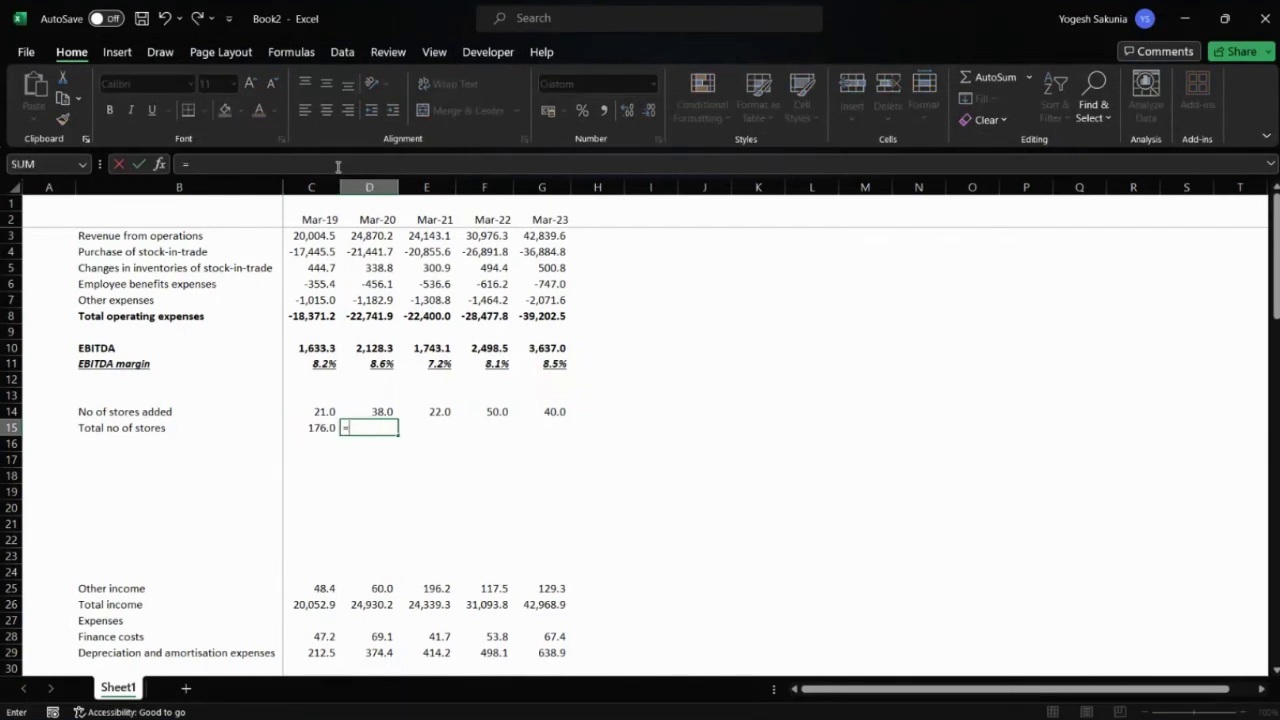
key(Left)
text(+)
key(Up)
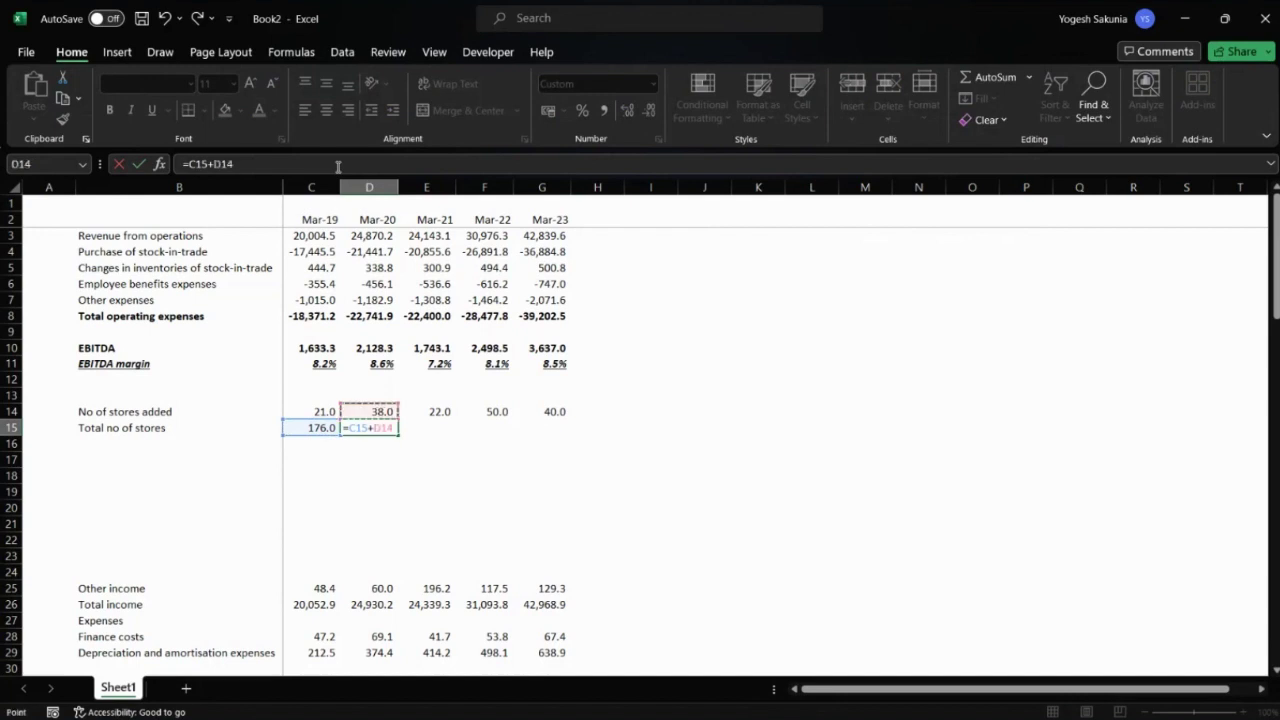
key(shift+Tab)
key(Left)
key(Right)
key(Right)
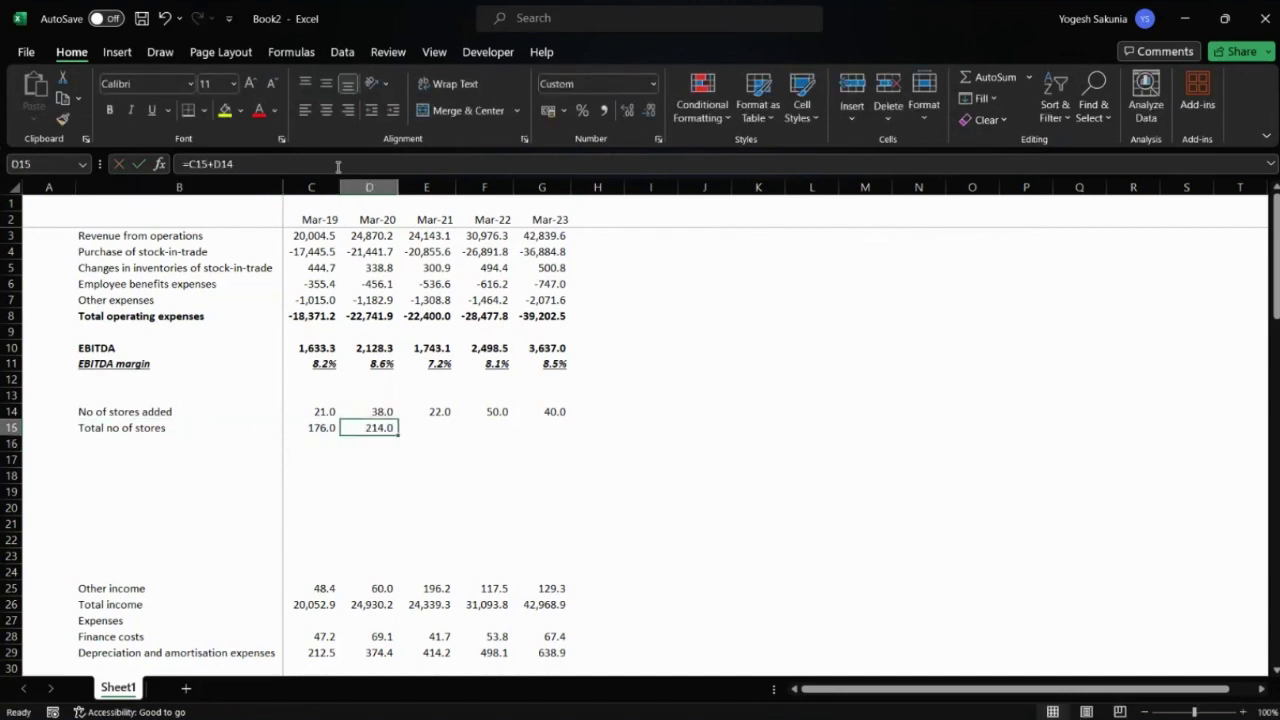
- Fill the total stores formula from D15 across to the Mar-23 column
key(shift+Right)
key(shift+Right)
key(shift+Right)
key(ctrl+r)
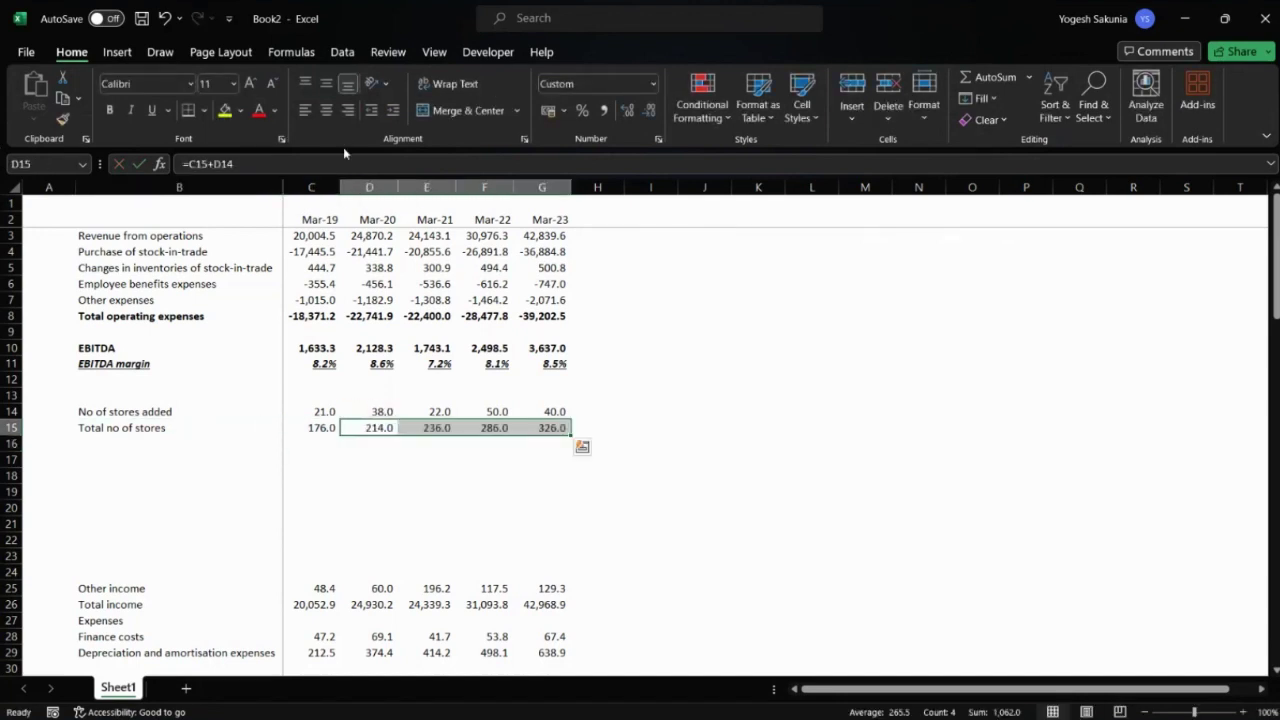
key(Left)
key(Right)
- Compare the store totals with the presentation's chart and overwrite the Mar-21 total in E15 with 234
key(alt+Tab)
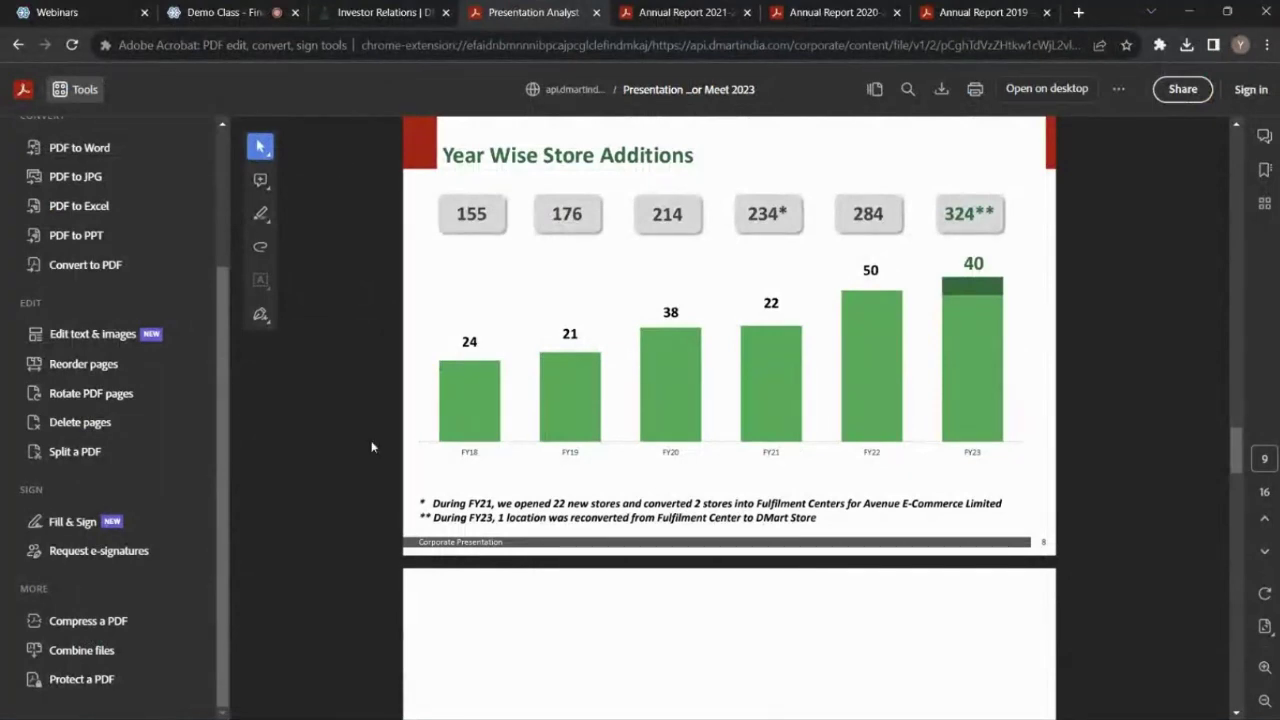
key(alt+Tab)
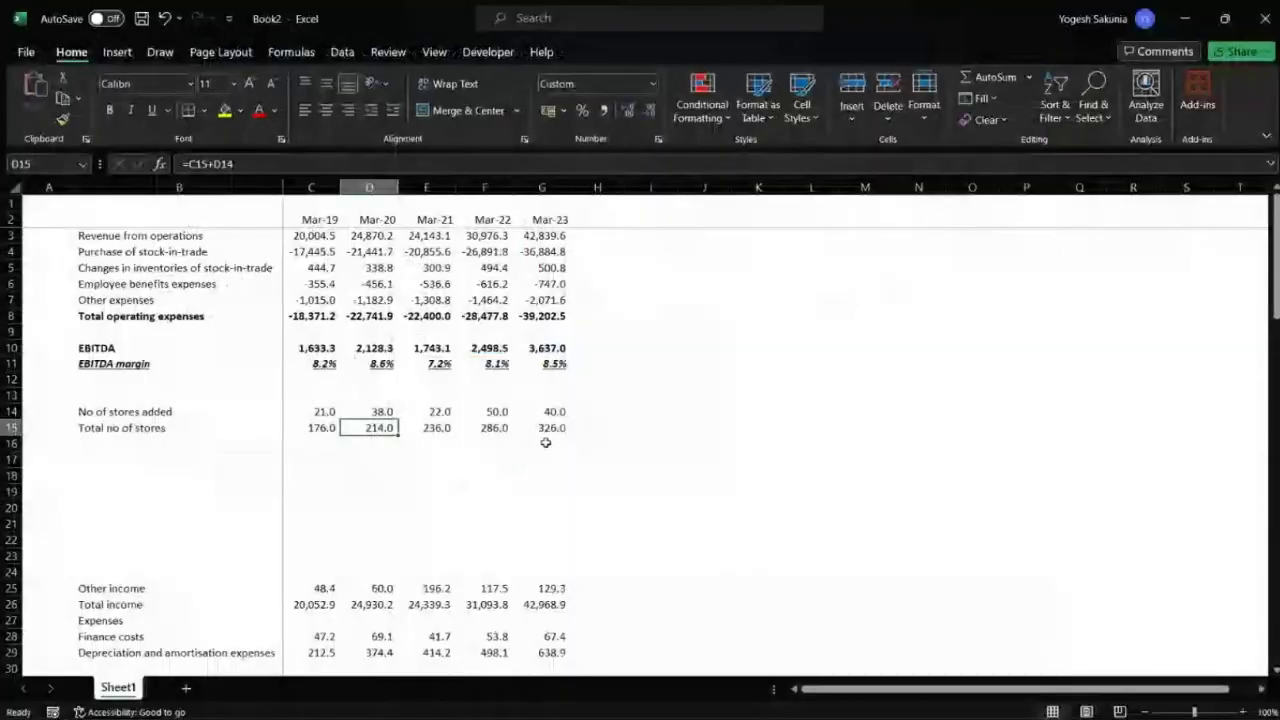
key(alt+Tab)
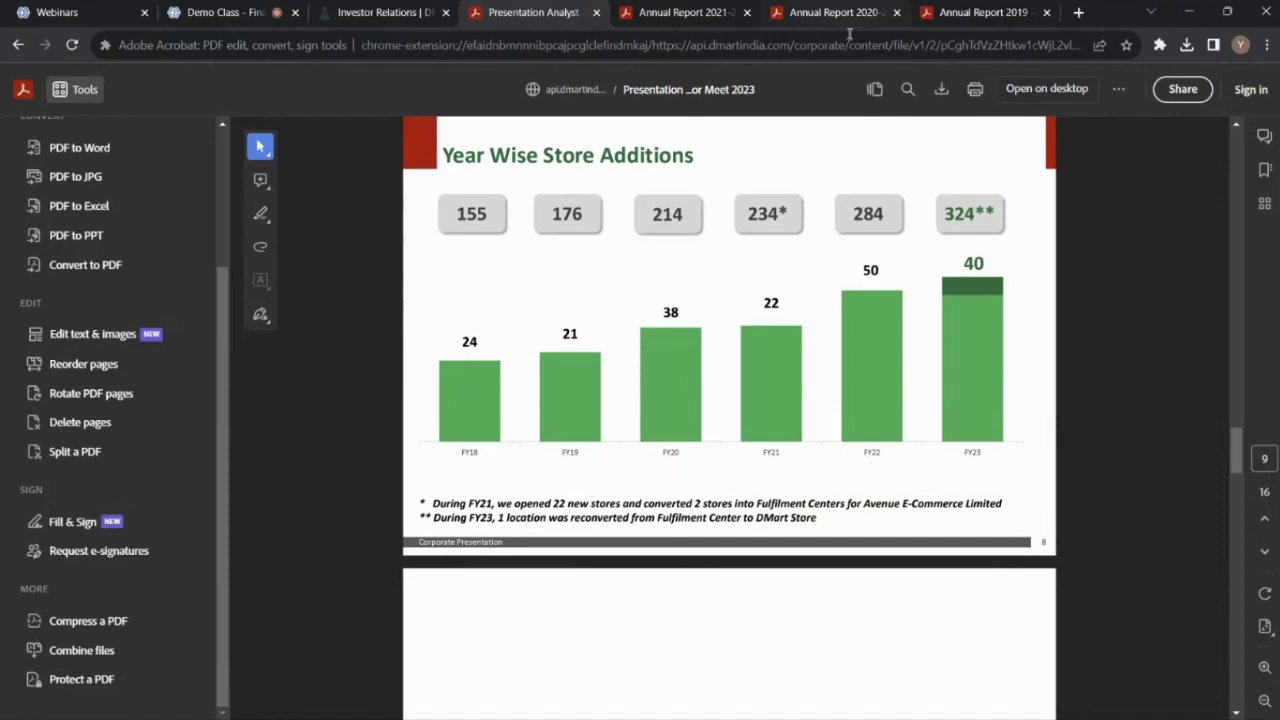
key(alt+Tab)
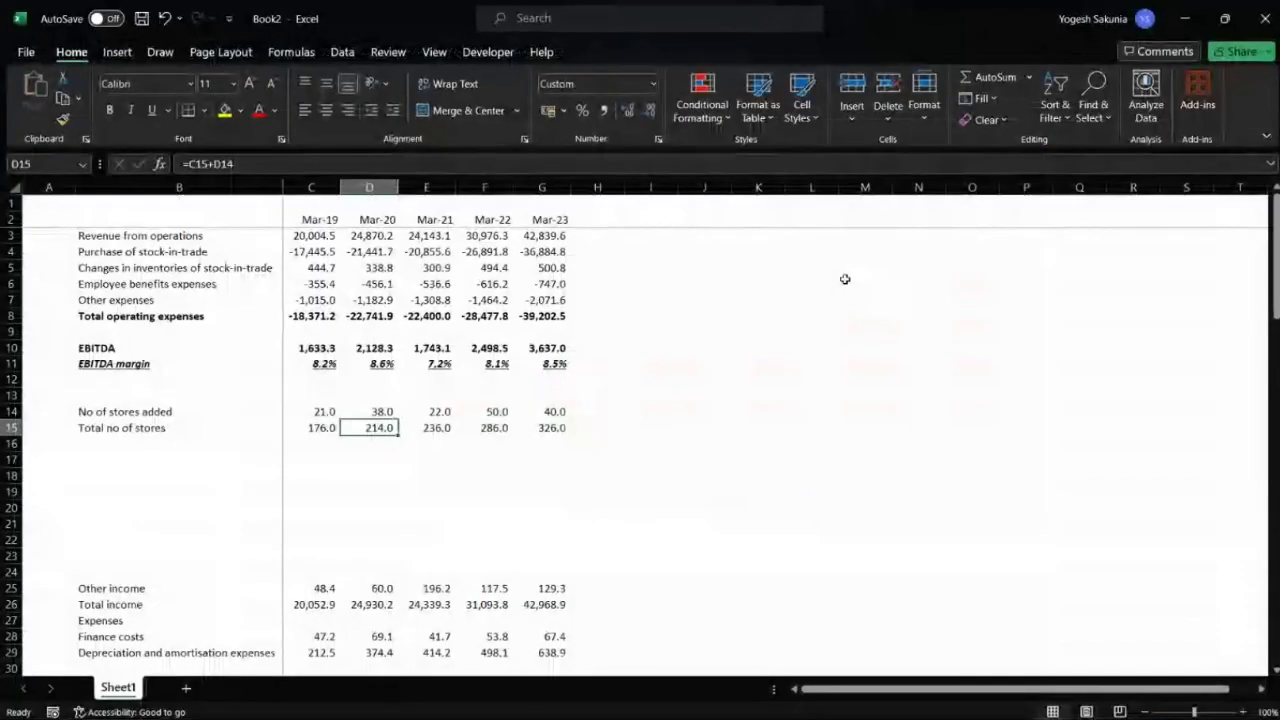
key(Right)
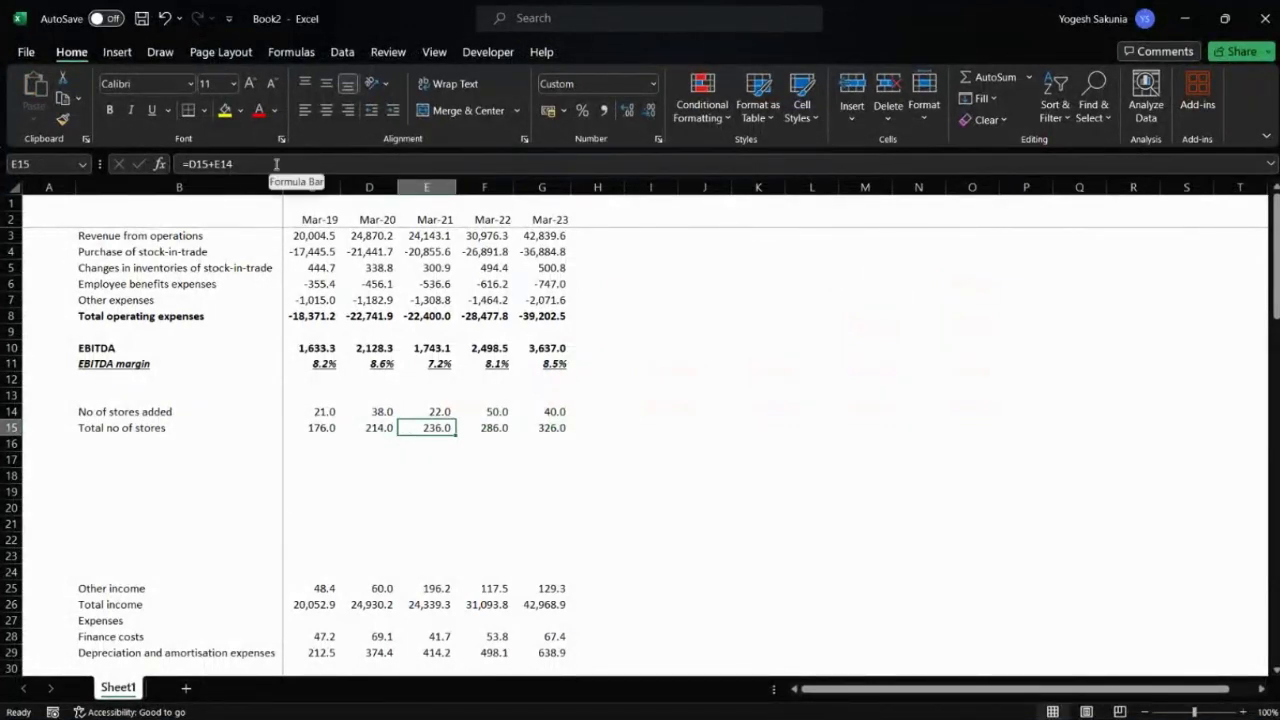
text(234)
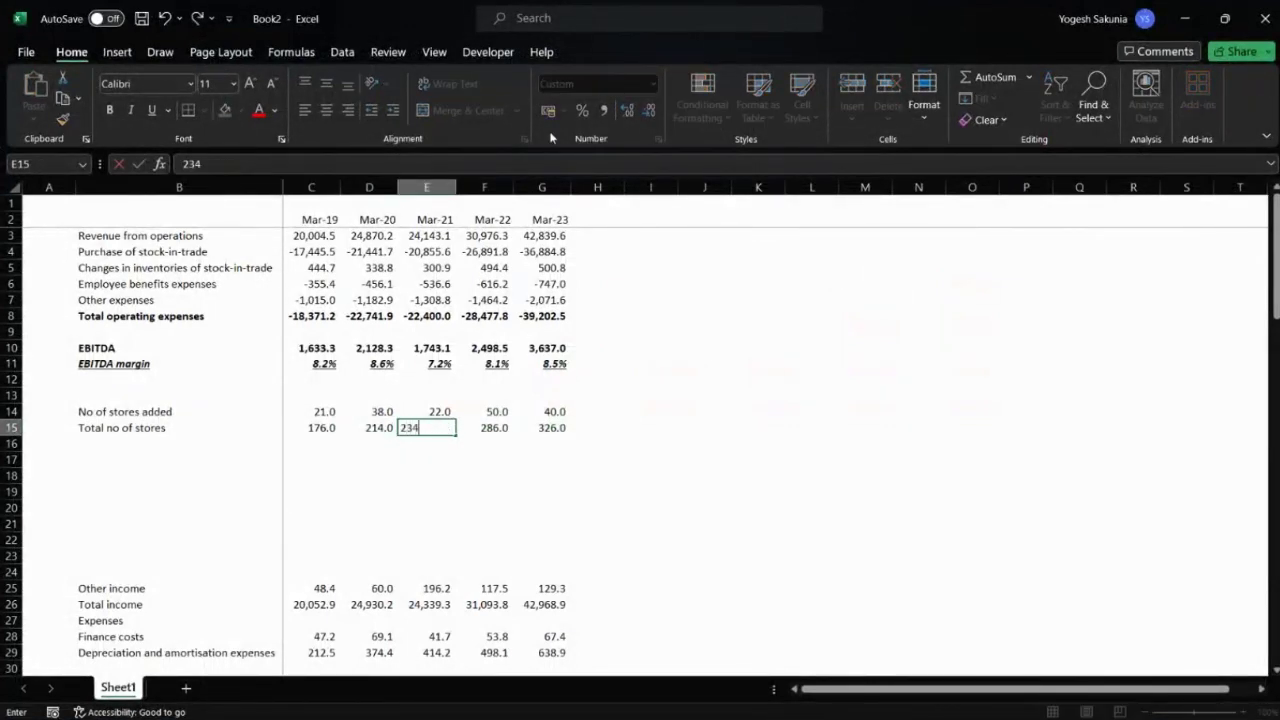
key(Return)
key(Up)
key(Right)
key(Right)
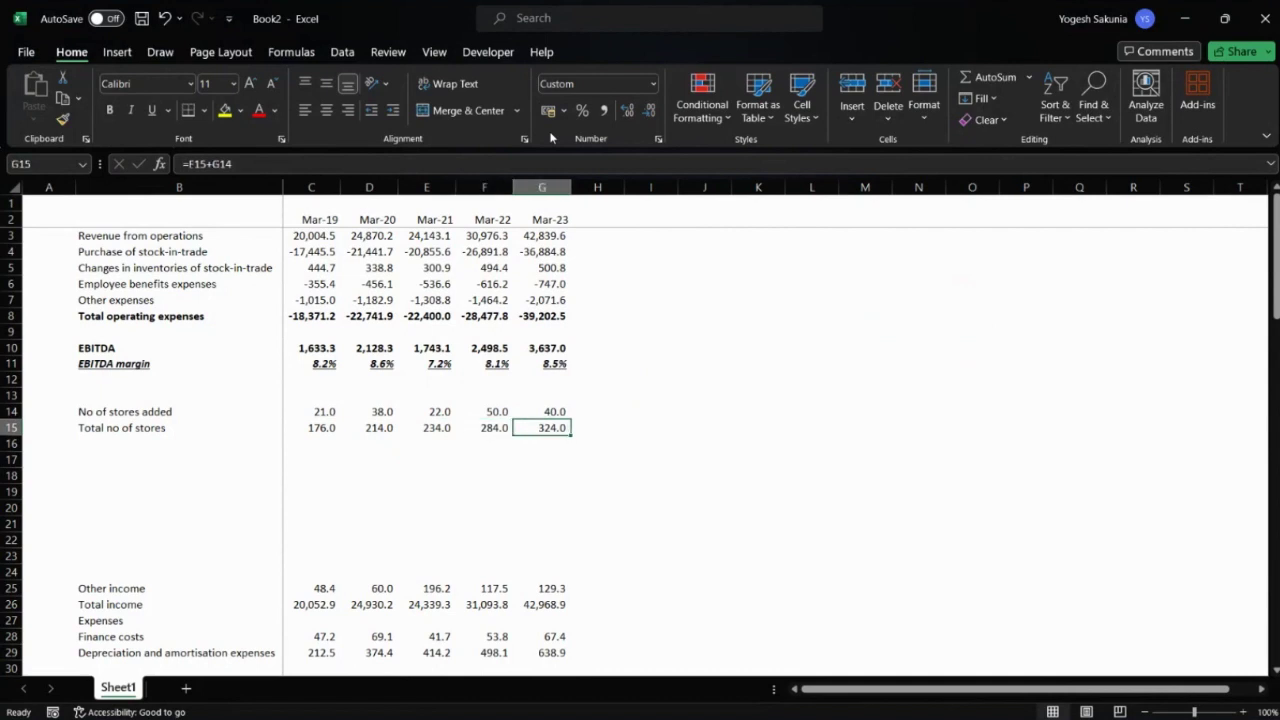
key(Left)
key(Right)
key(Left)
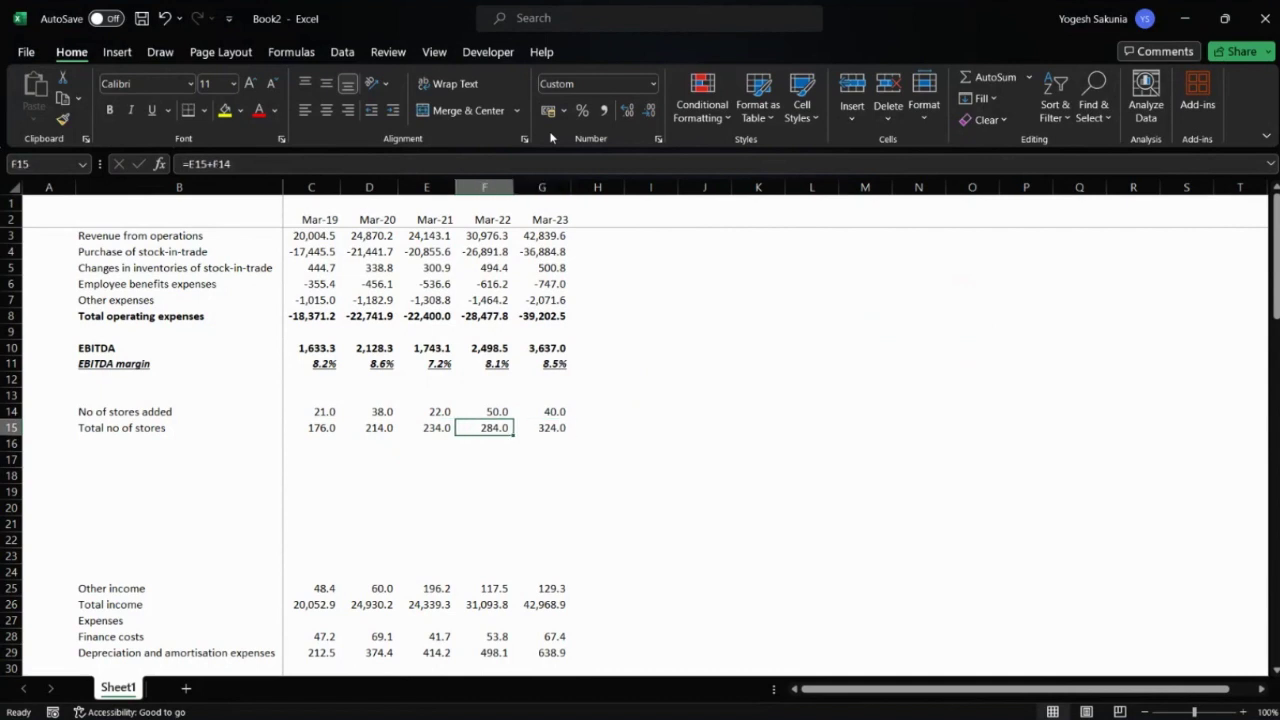
key(Left)
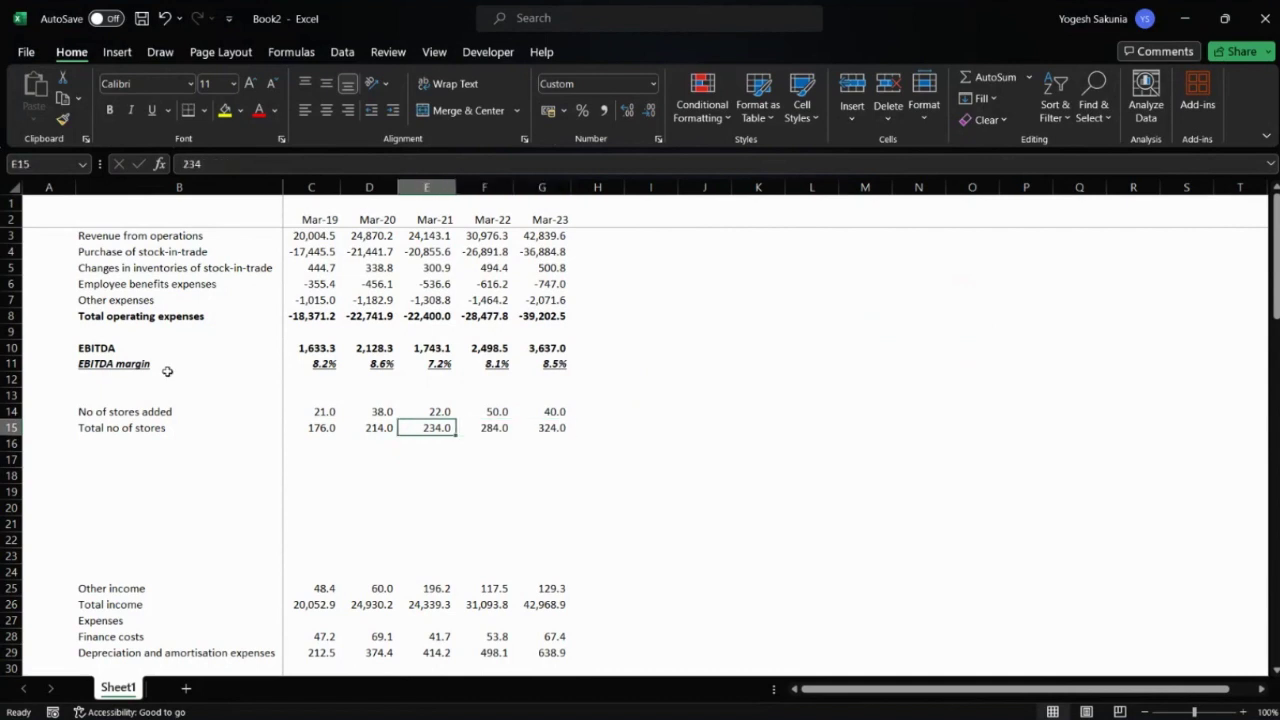
- Add a comment to the Mar-21 store total in E15 reading "2 stores converted to fulfillment centers"
right_click(429, 428)
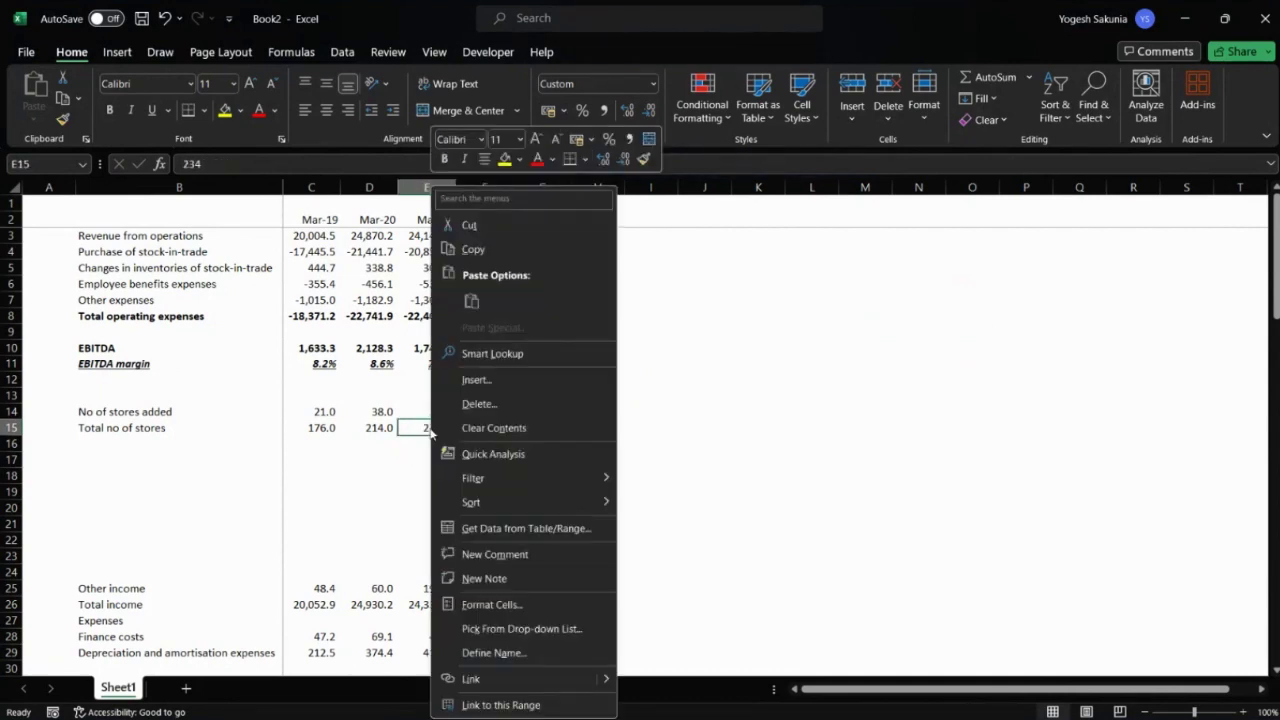
click(541, 565)
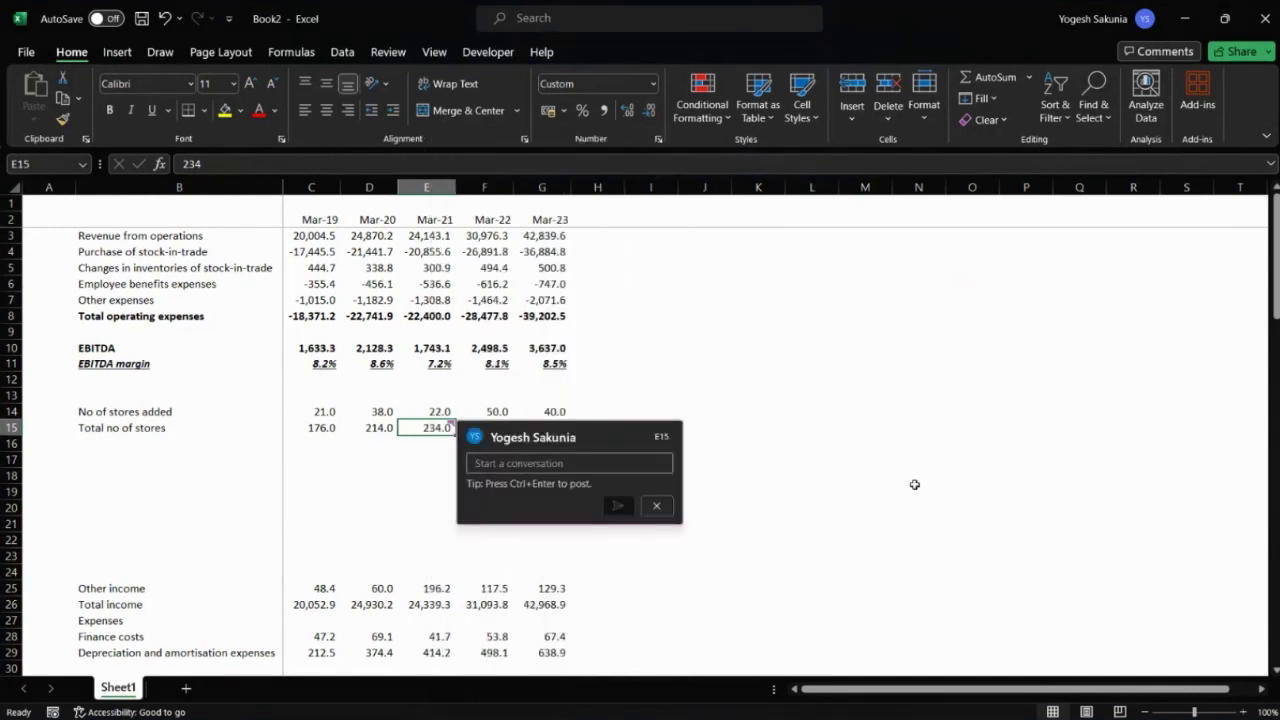
text(2)
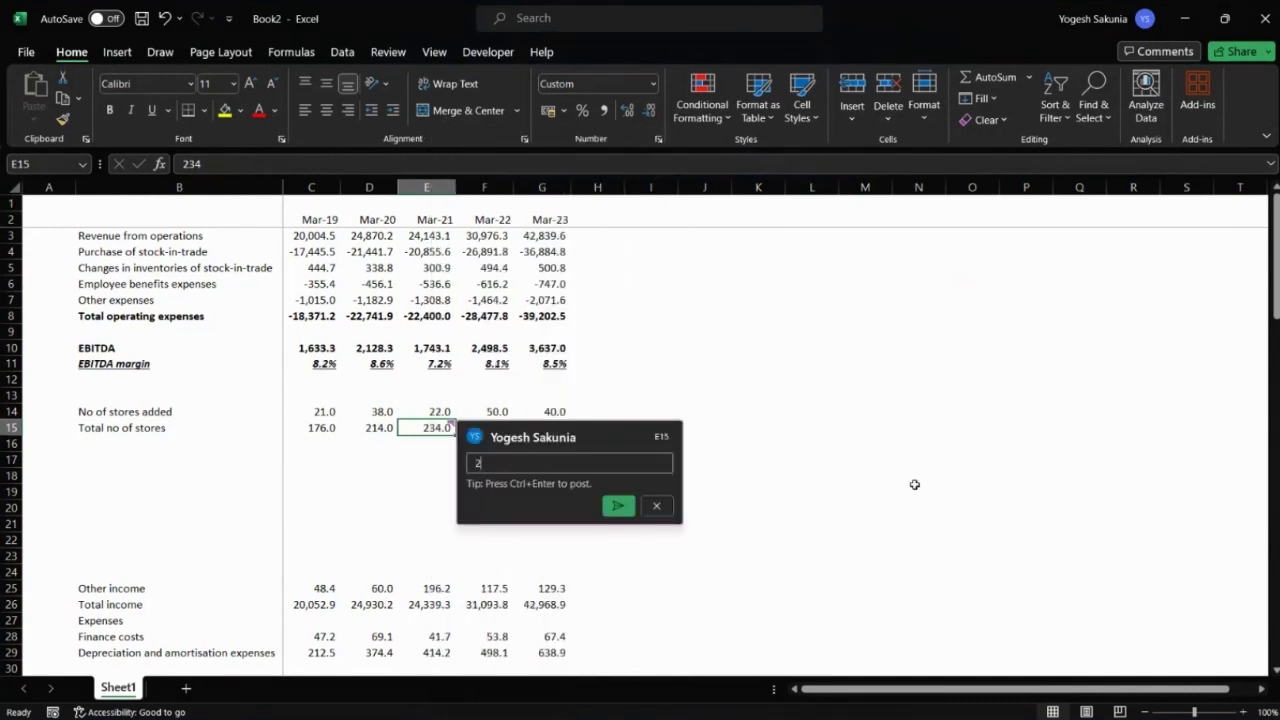
text( stores converted to fulfu)
key(BackSpace)
text(illment )
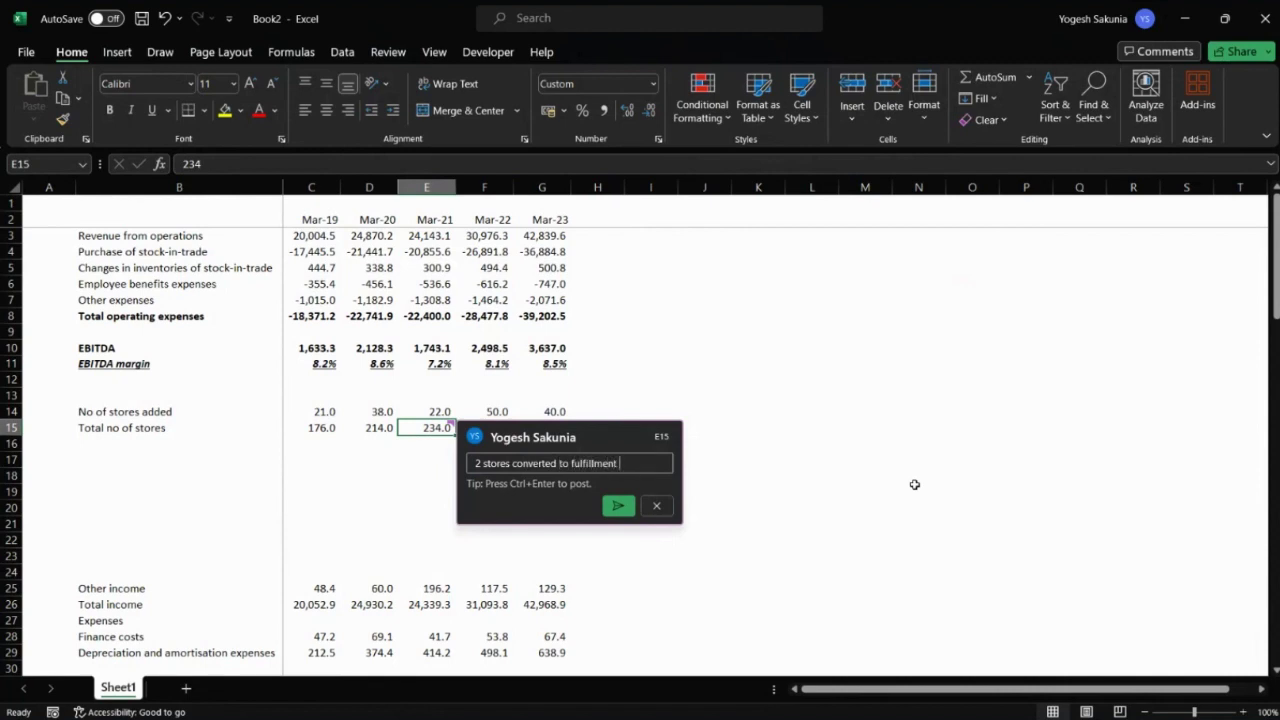
text(centers)
click(870, 400)
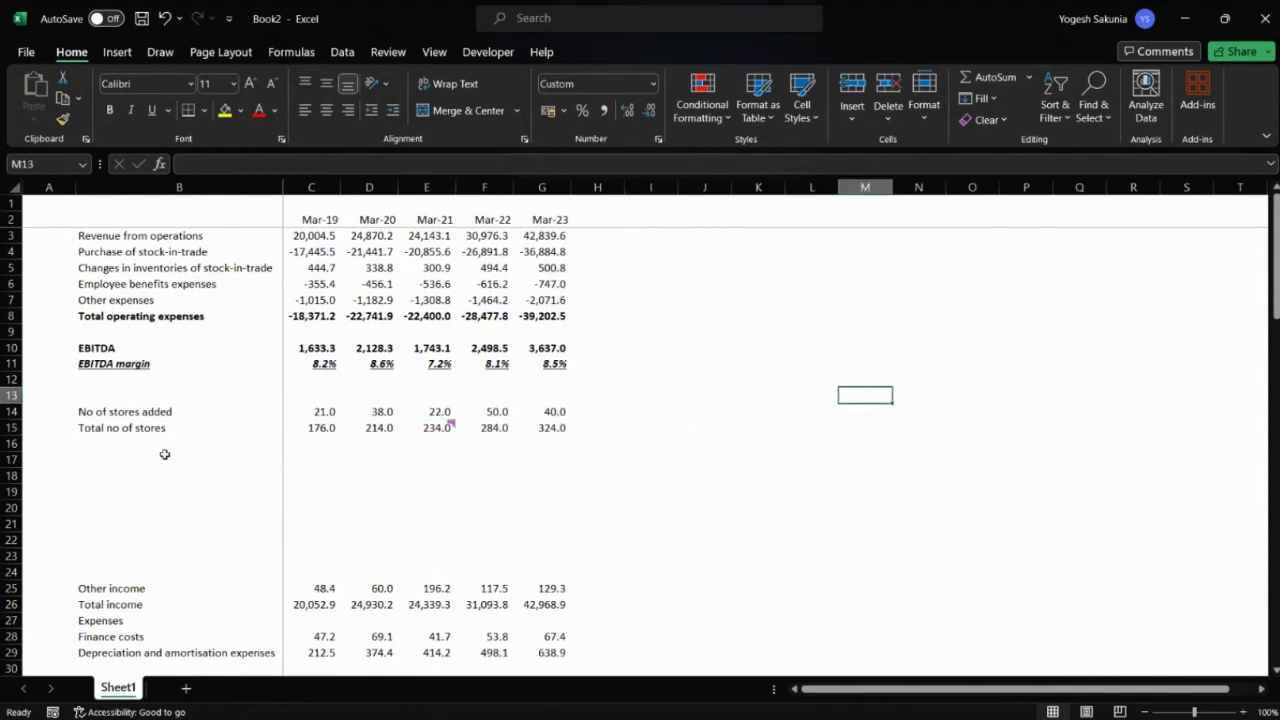
- Switch to the investor presentation and examine the Operating & Financial Summary charts on bill cuts, like-for-like growth, retail business area and revenue per sq ft
key(alt+Tab)
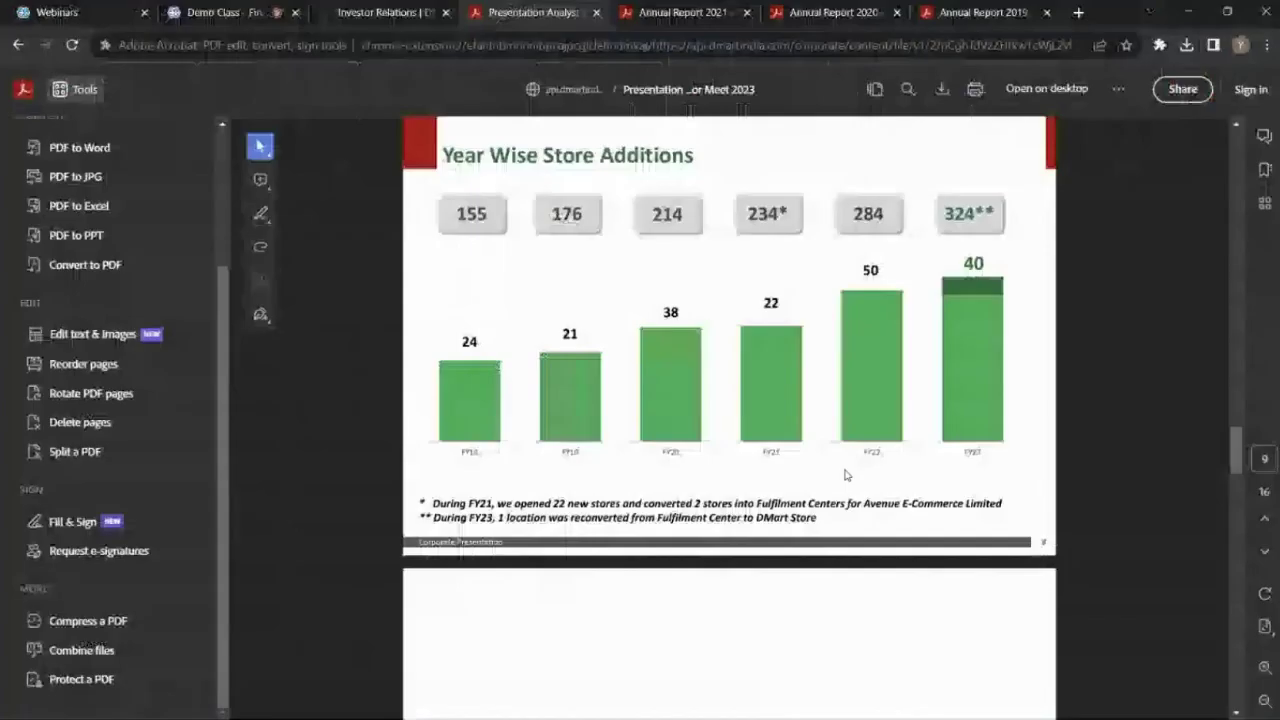
scroll(845, 475, down, 5)
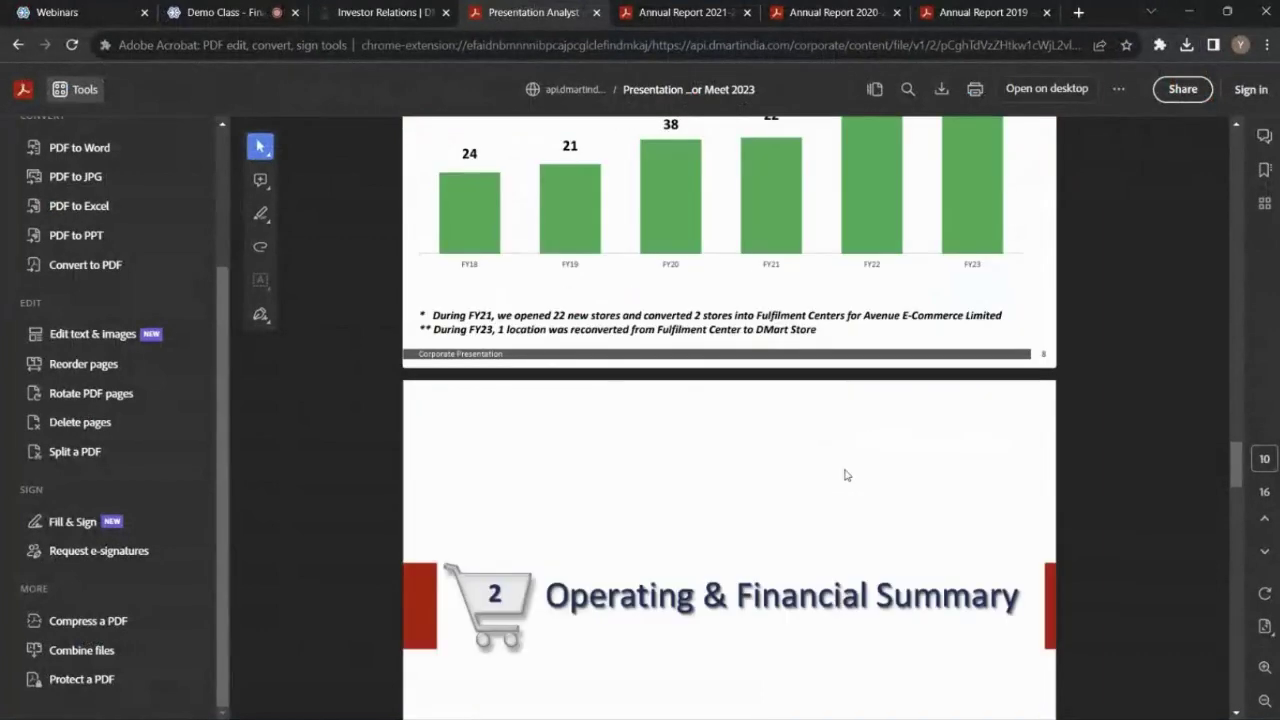
scroll(845, 475, down, 2)
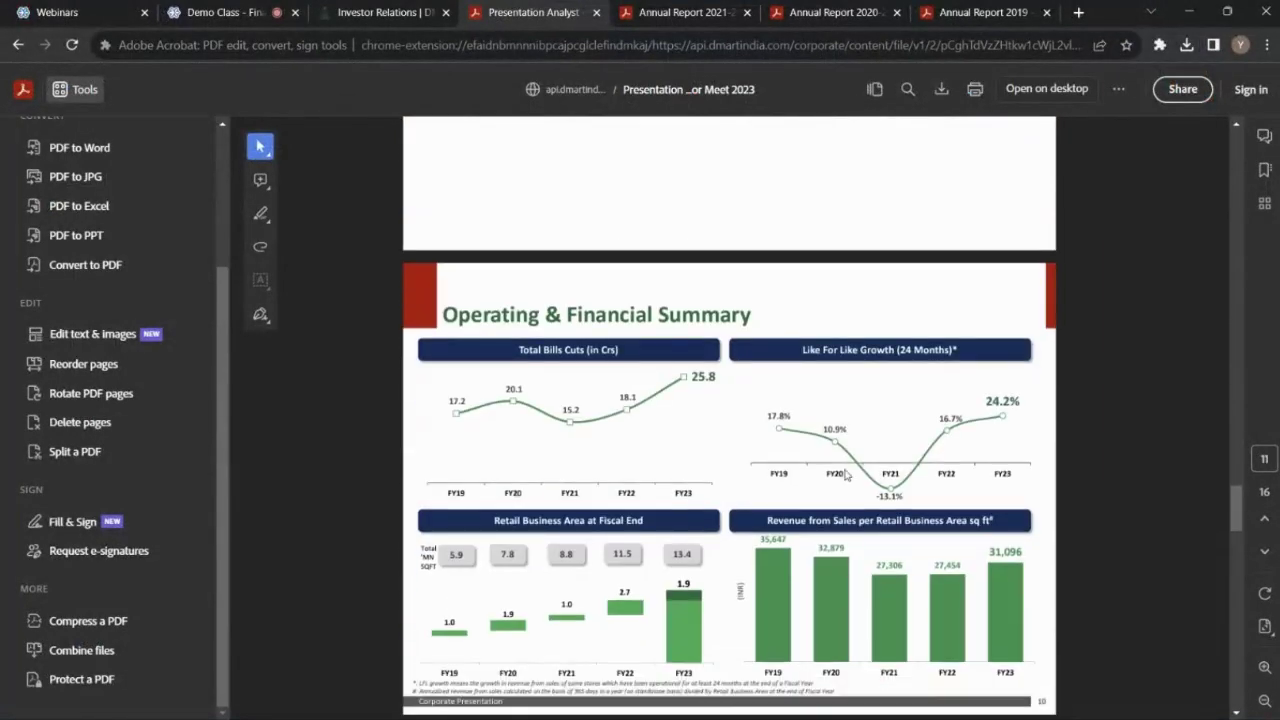
scroll(845, 475, up, 3)
scroll(845, 475, up, 2)
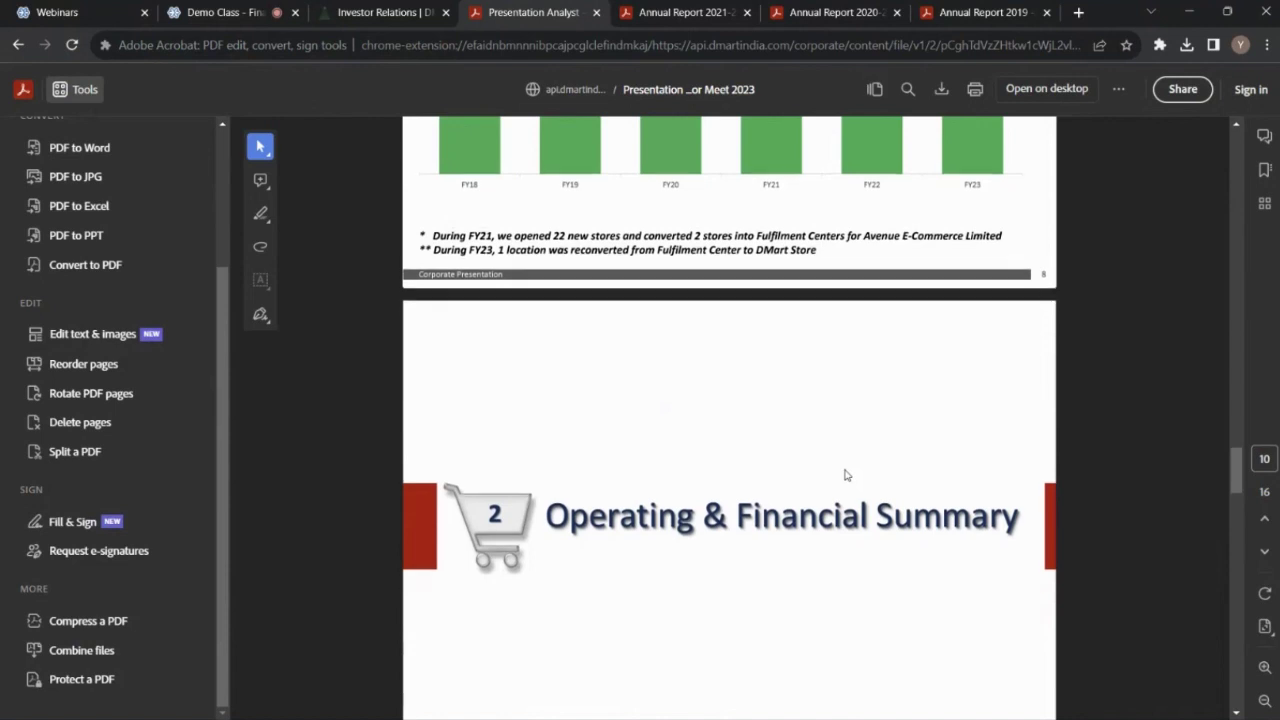
scroll(845, 475, down, 5)
scroll(845, 475, down, 2)
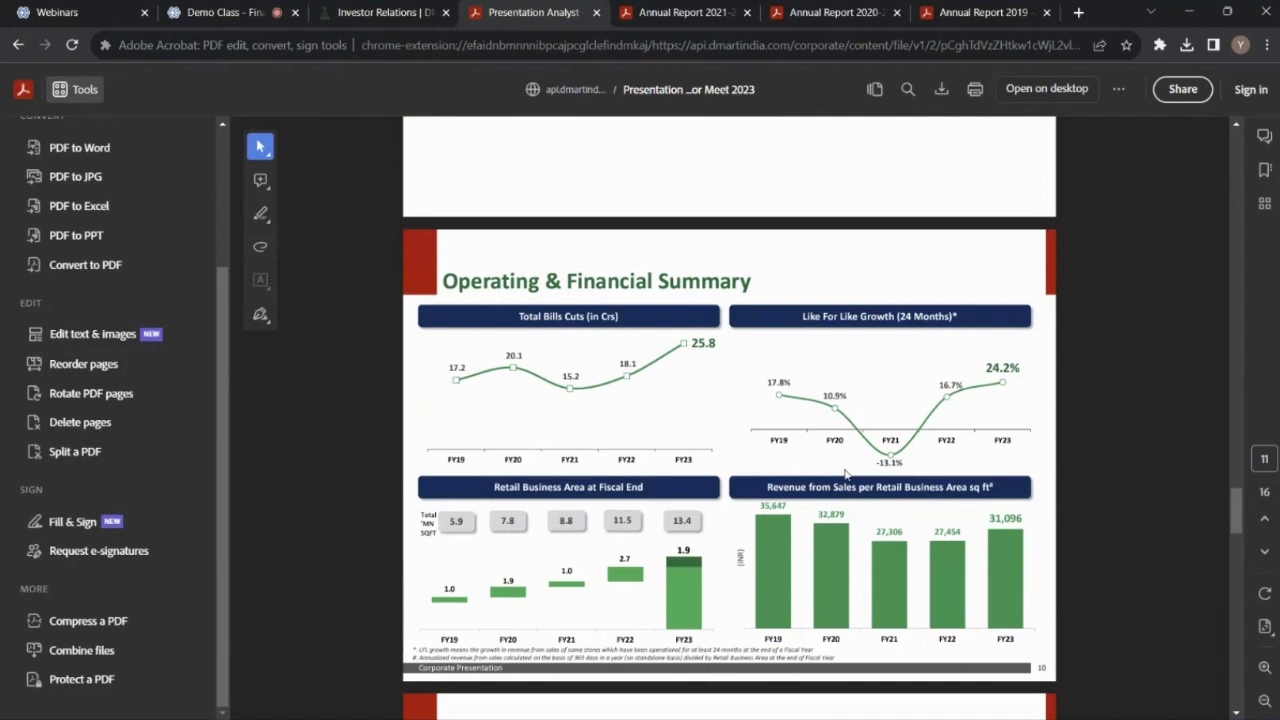
scroll(845, 474, down, 1)
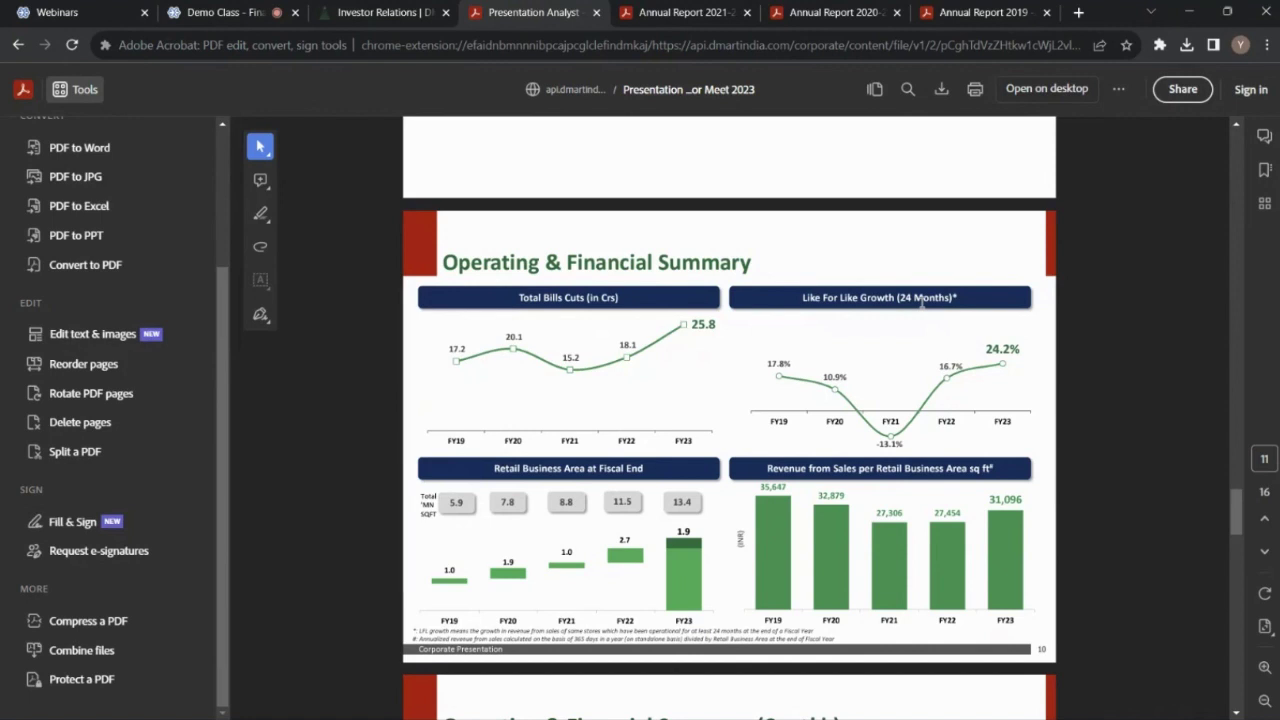
scroll(921, 308, down, 1)
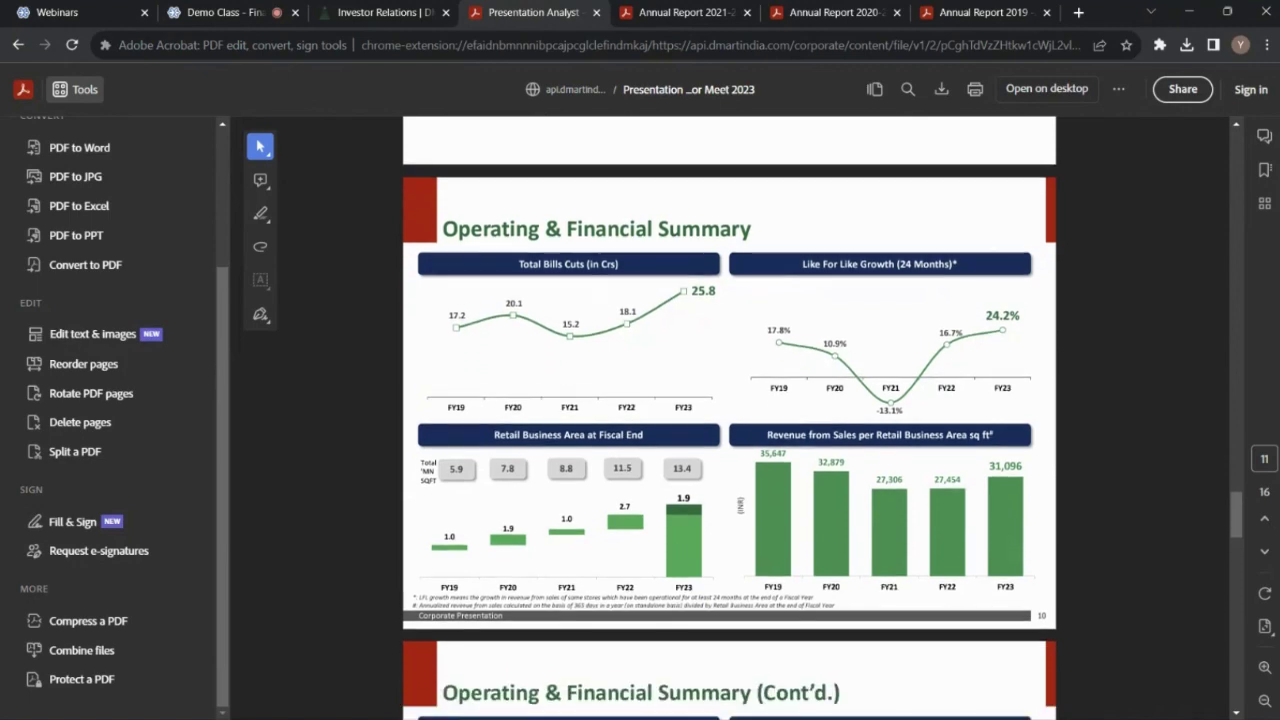
scroll(729, 420, down, 3)
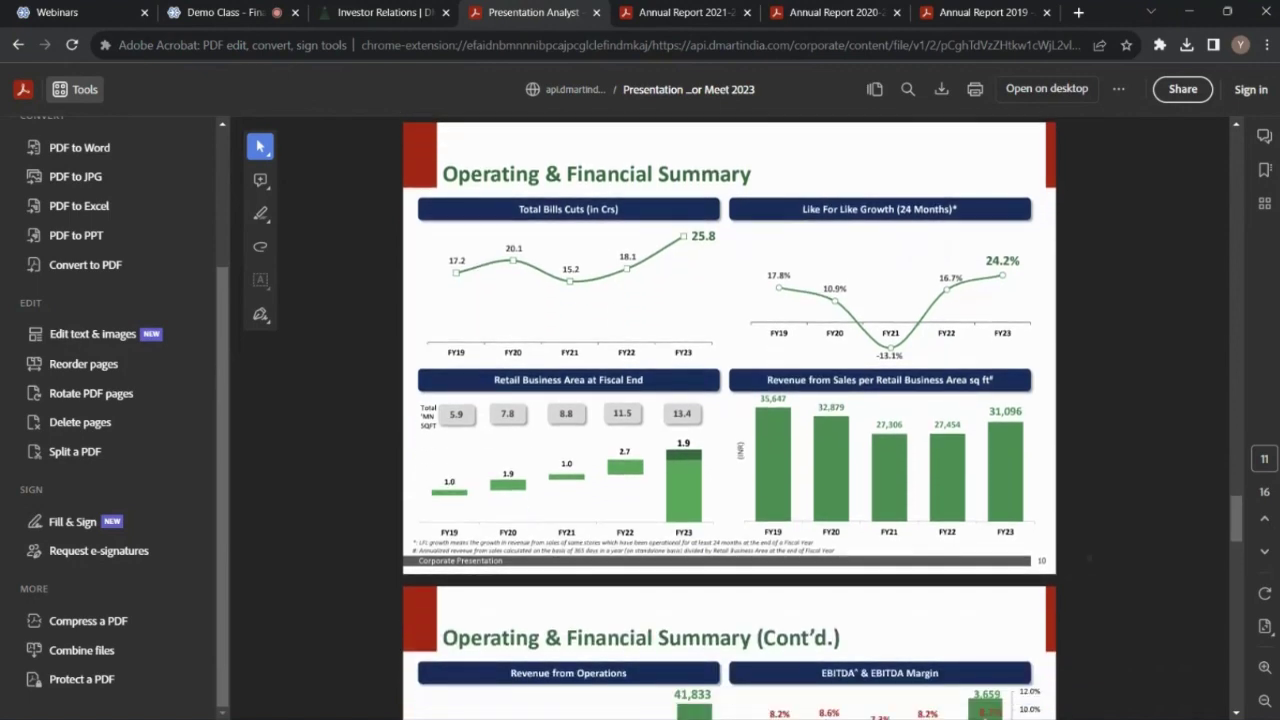
scroll(729, 420, up, 2)
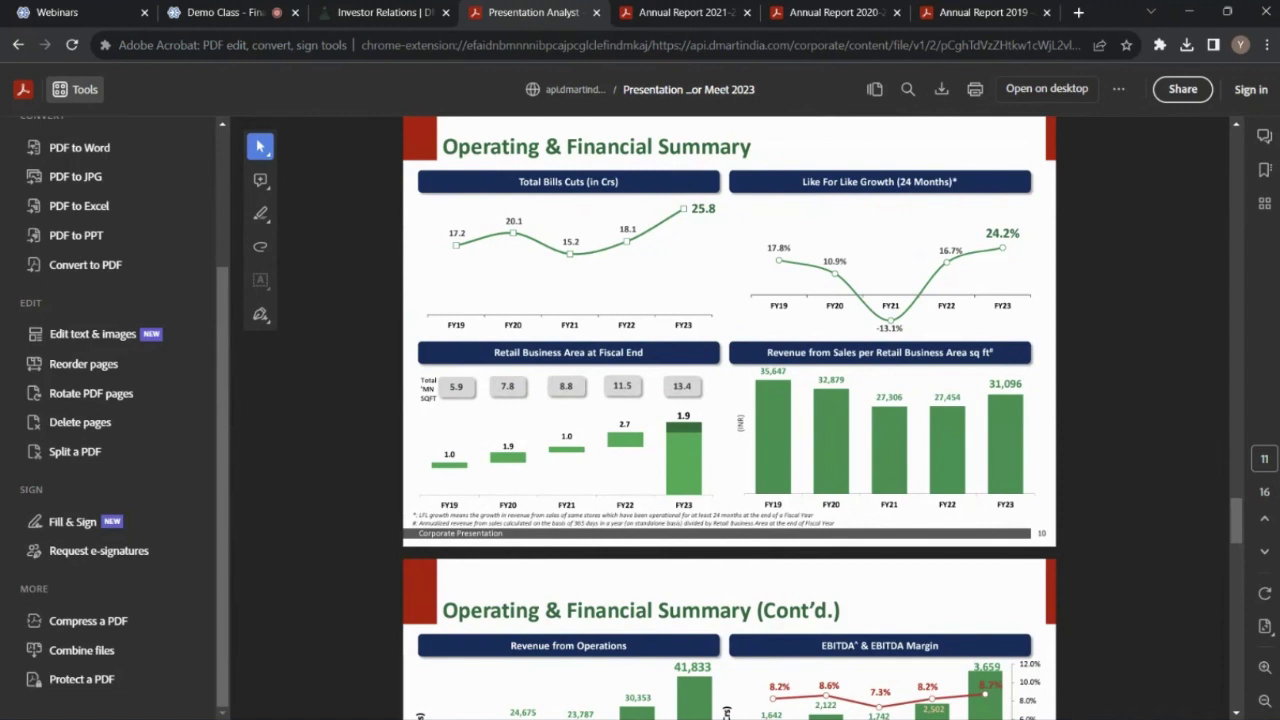
scroll(729, 419, down, 2)
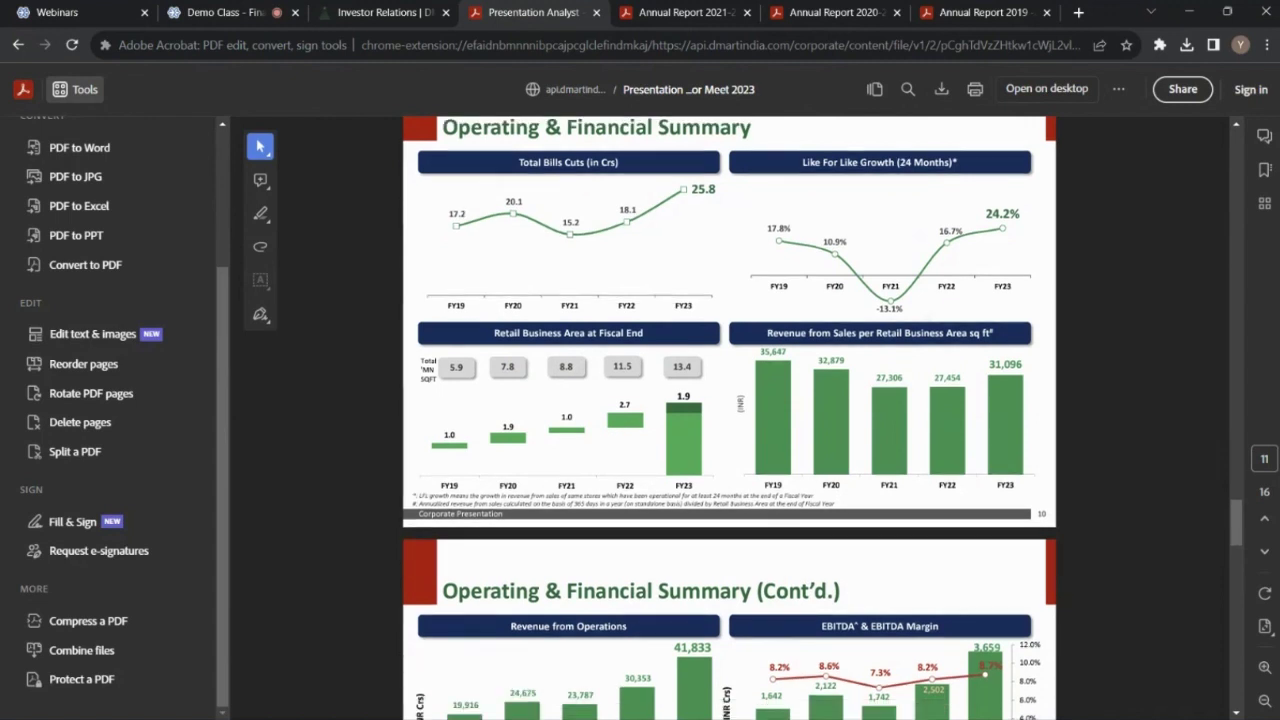
- Review the continued summary slides on revenue, EBITDA, PAT and cash flow, and return to the retail business area chart
scroll(729, 419, down, 1)
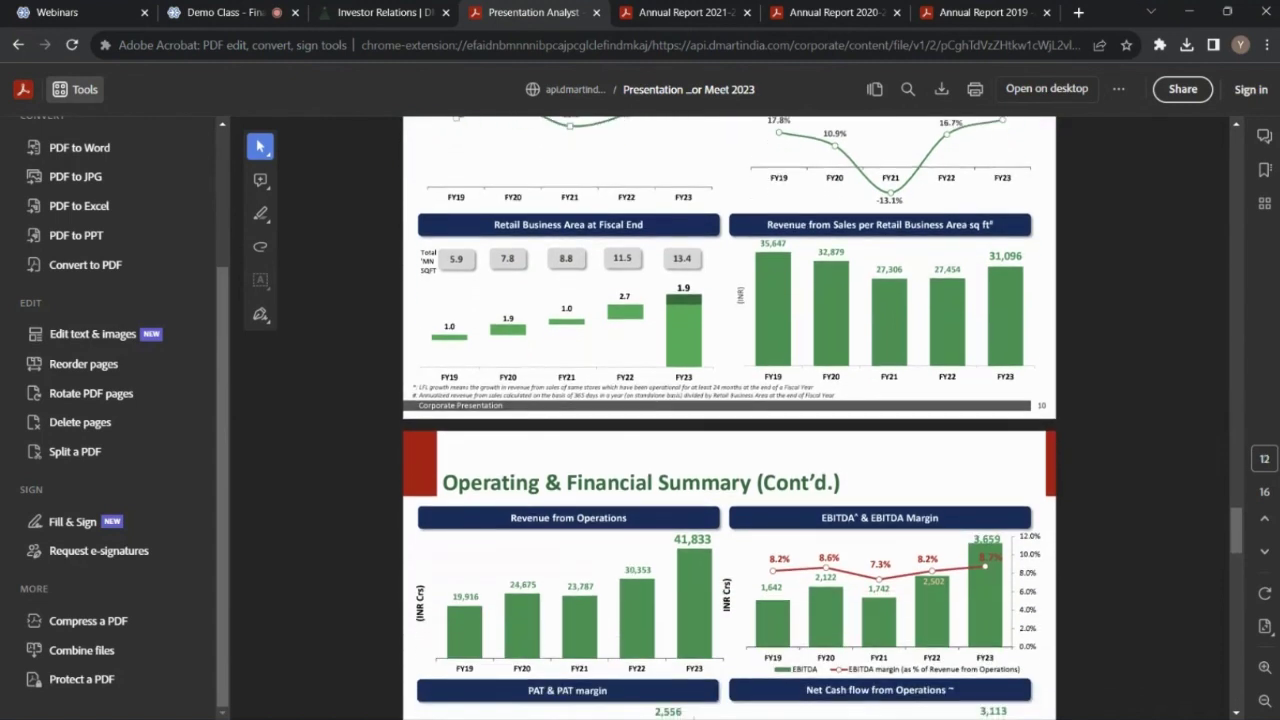
scroll(729, 419, down, 5)
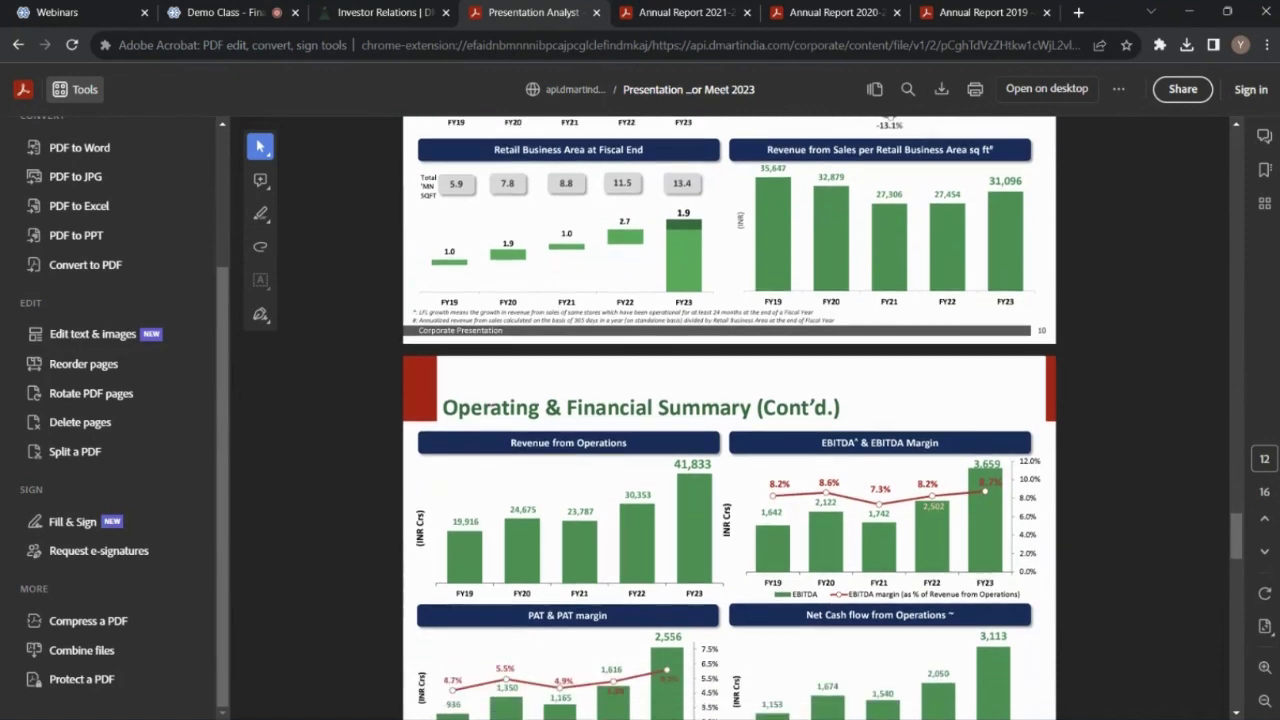
scroll(729, 419, down, 2)
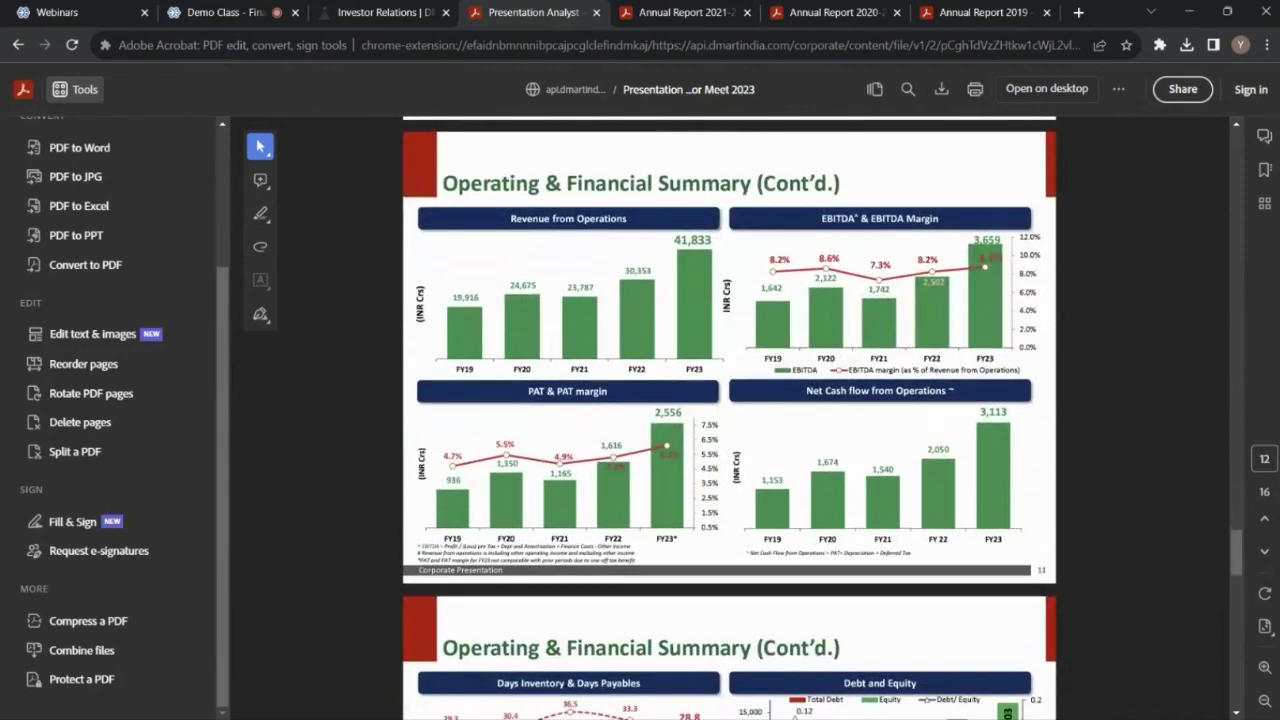
scroll(729, 419, down, 1)
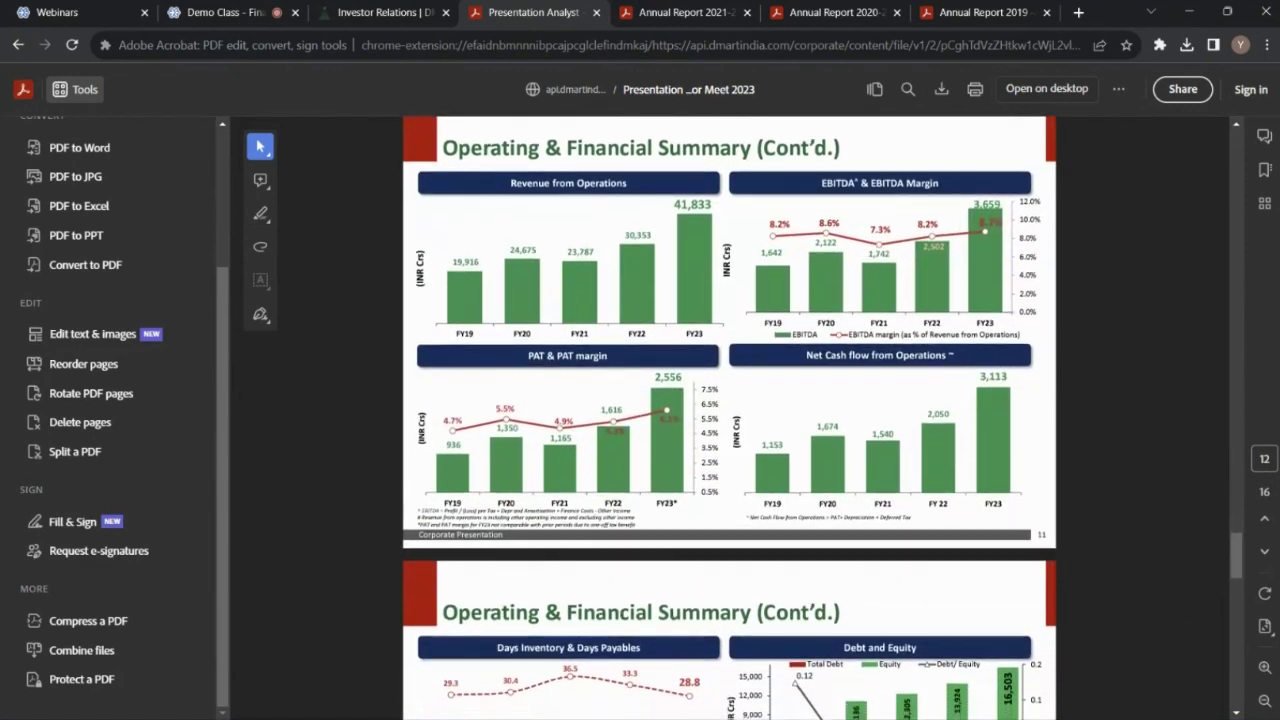
scroll(729, 419, down, 2)
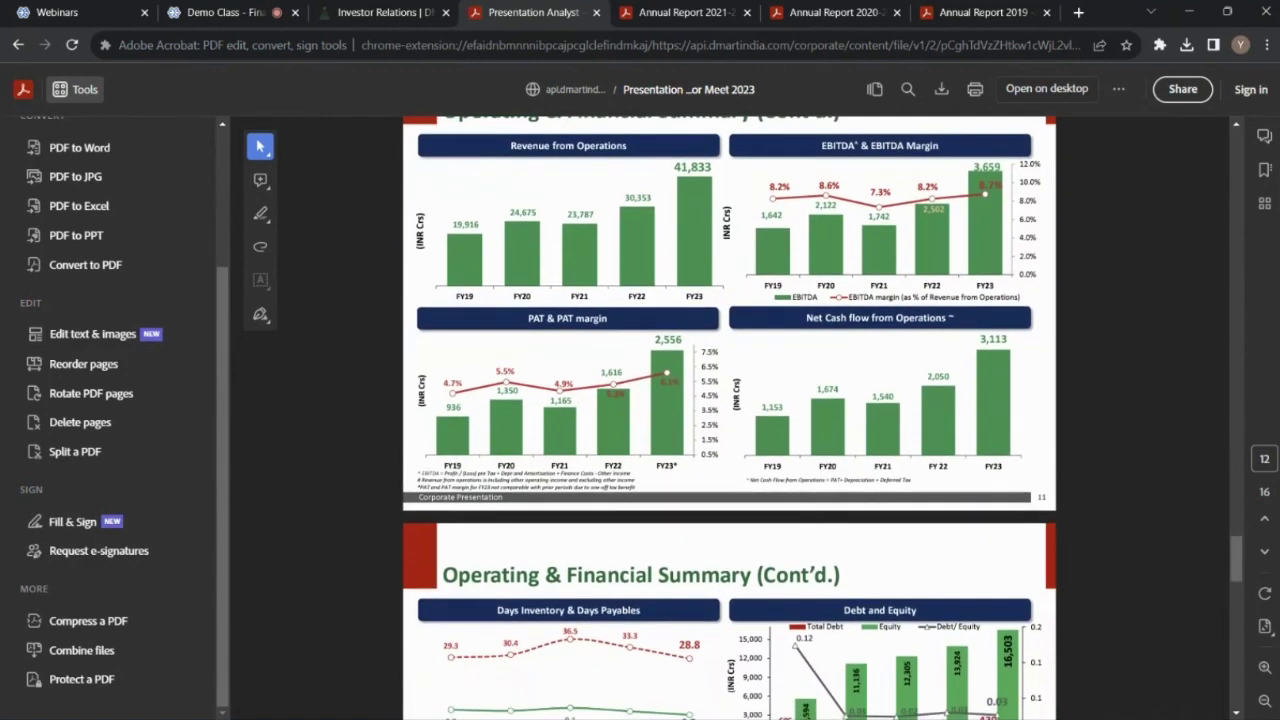
scroll(728, 420, down, 1)
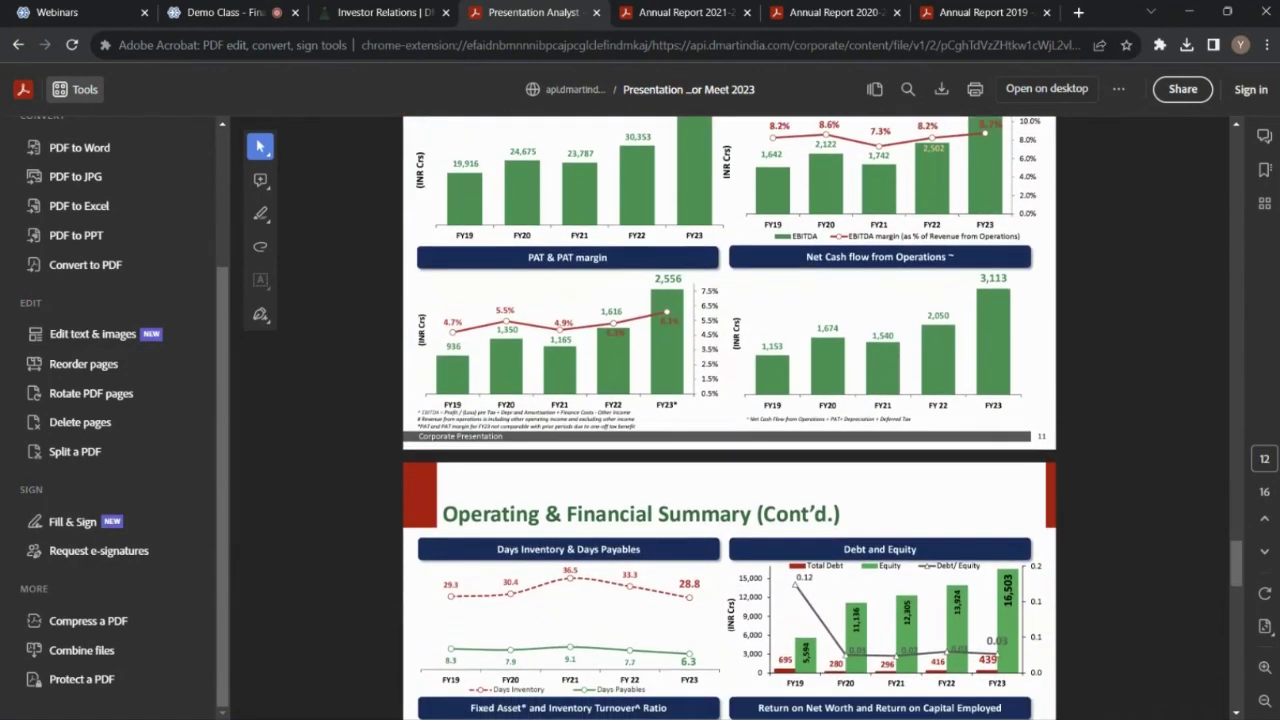
scroll(728, 418, up, 3)
scroll(728, 418, up, 5)
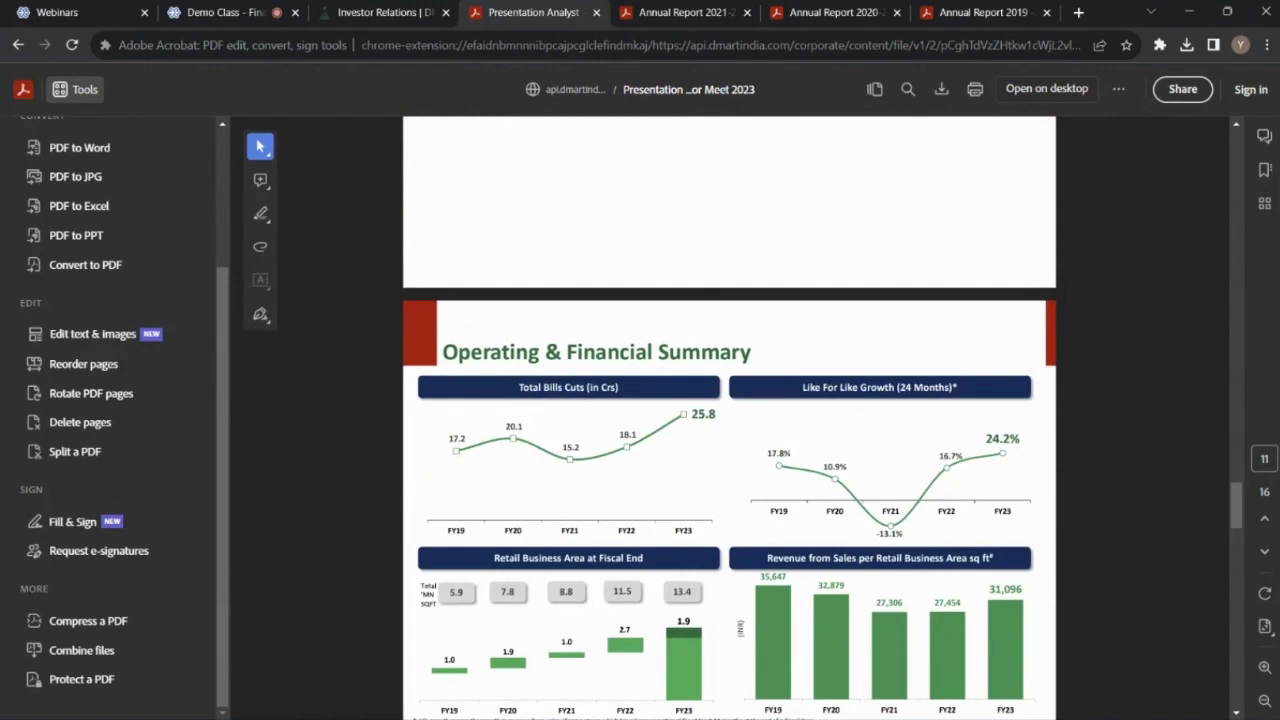
scroll(728, 418, down, 1)
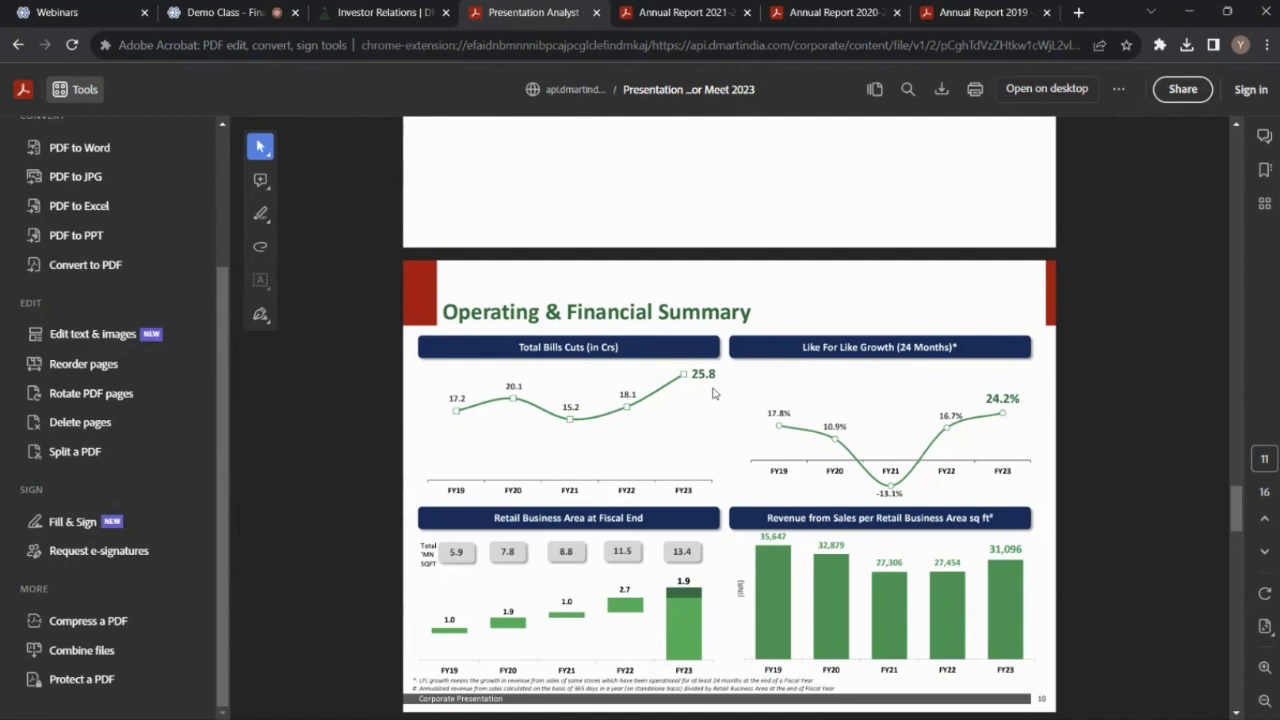
- Switch back to the Excel workbook and label B17 "Retail sales area" below the store totals
key(alt+Tab)
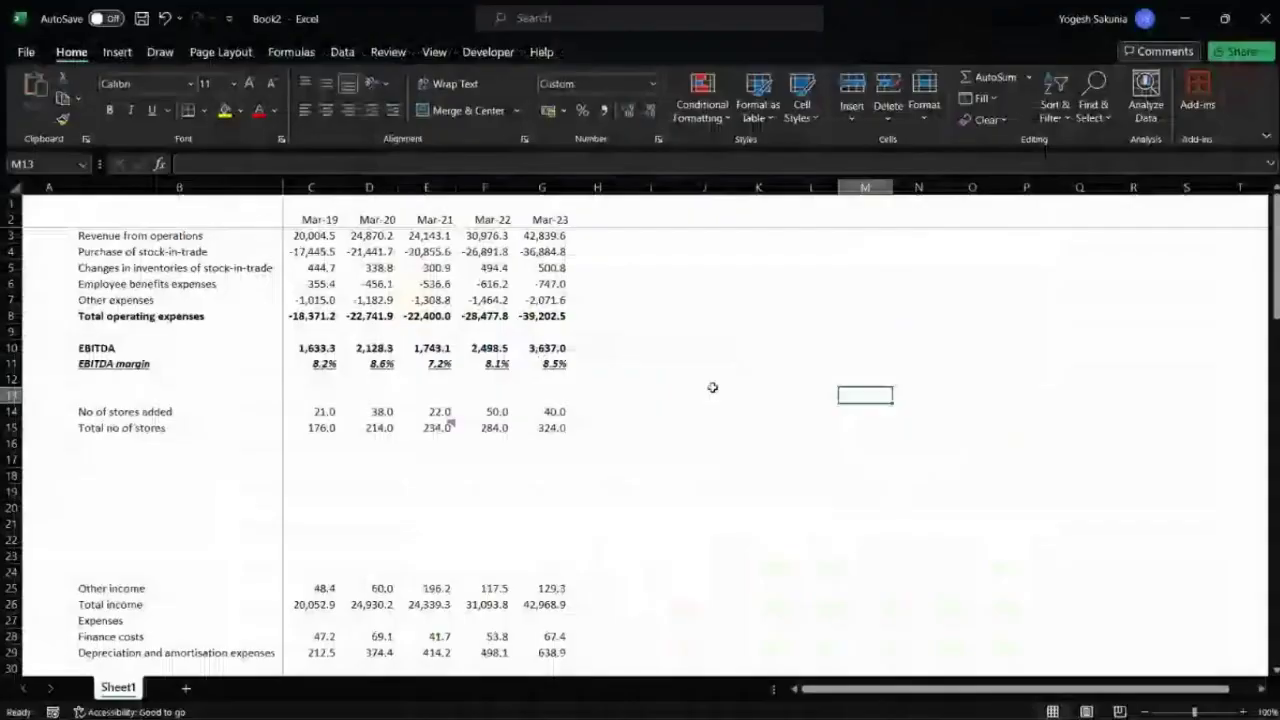
key(Home)
key(Down)
key(Down)
key(Down)
key(Down)
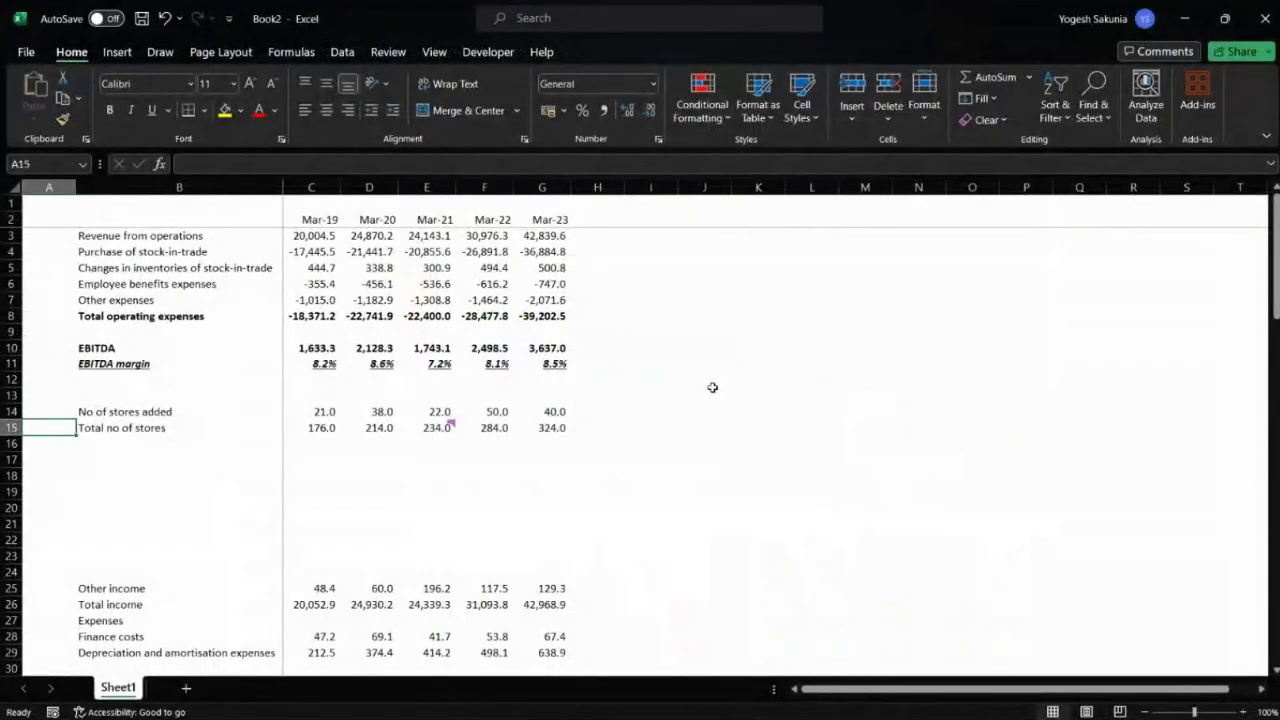
key(Right)
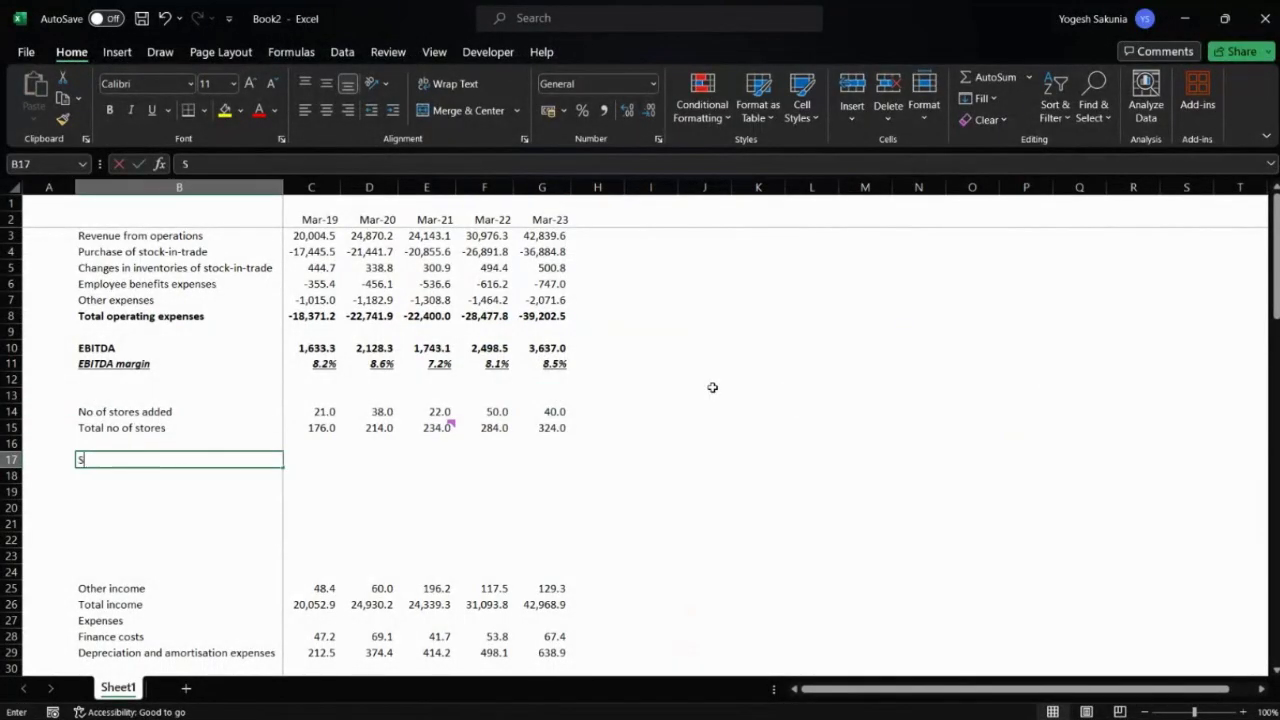
text(R)
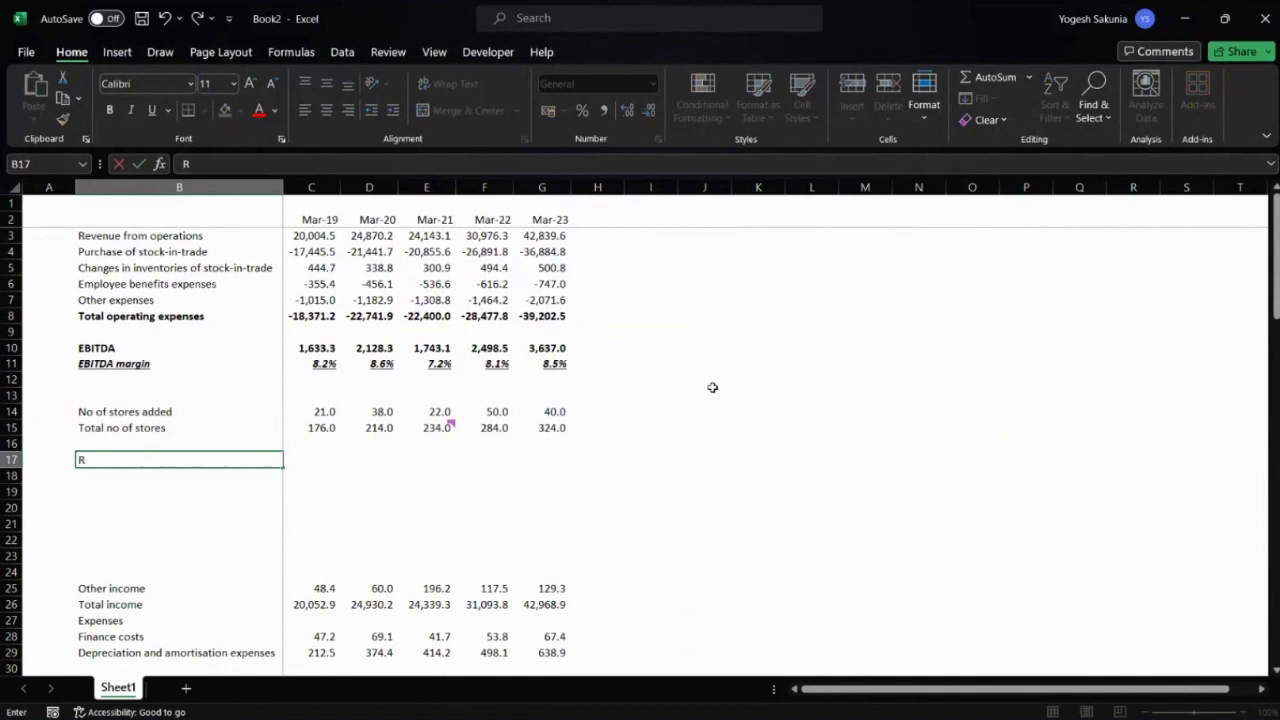
text(etail sales area)
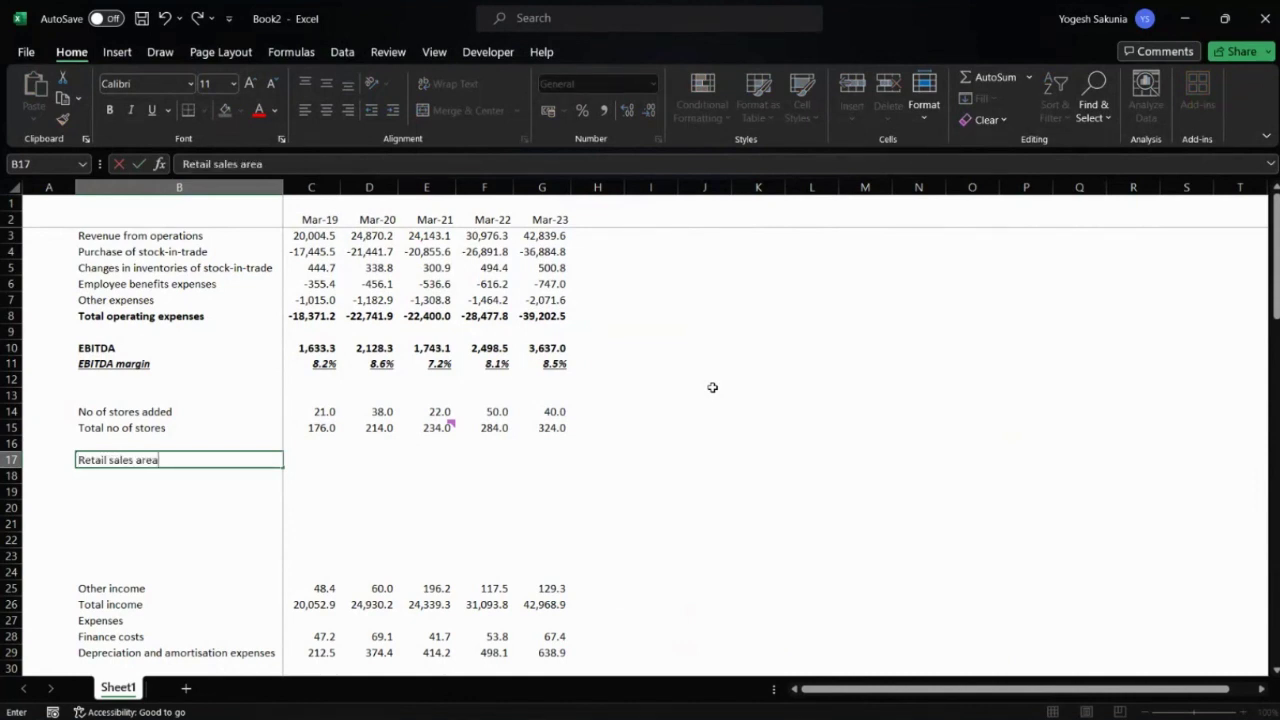
key(Return)
key(Up)
key(Right)
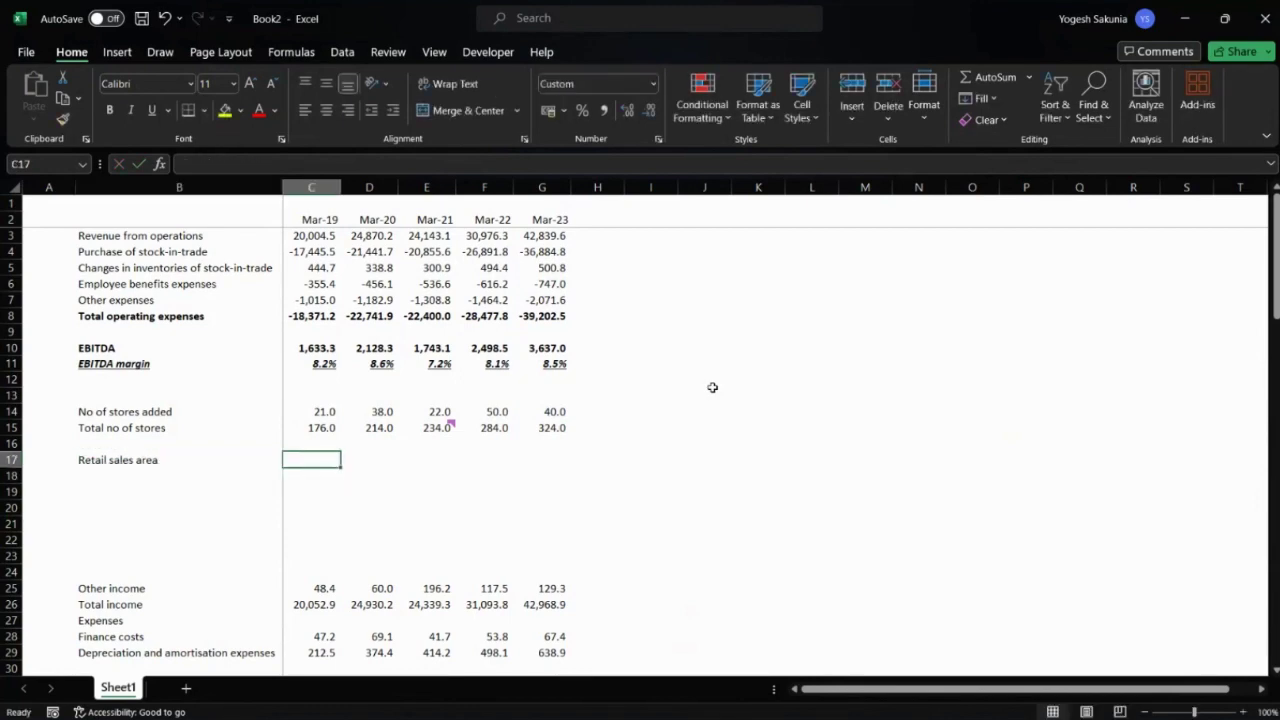
key(alt+Tab)
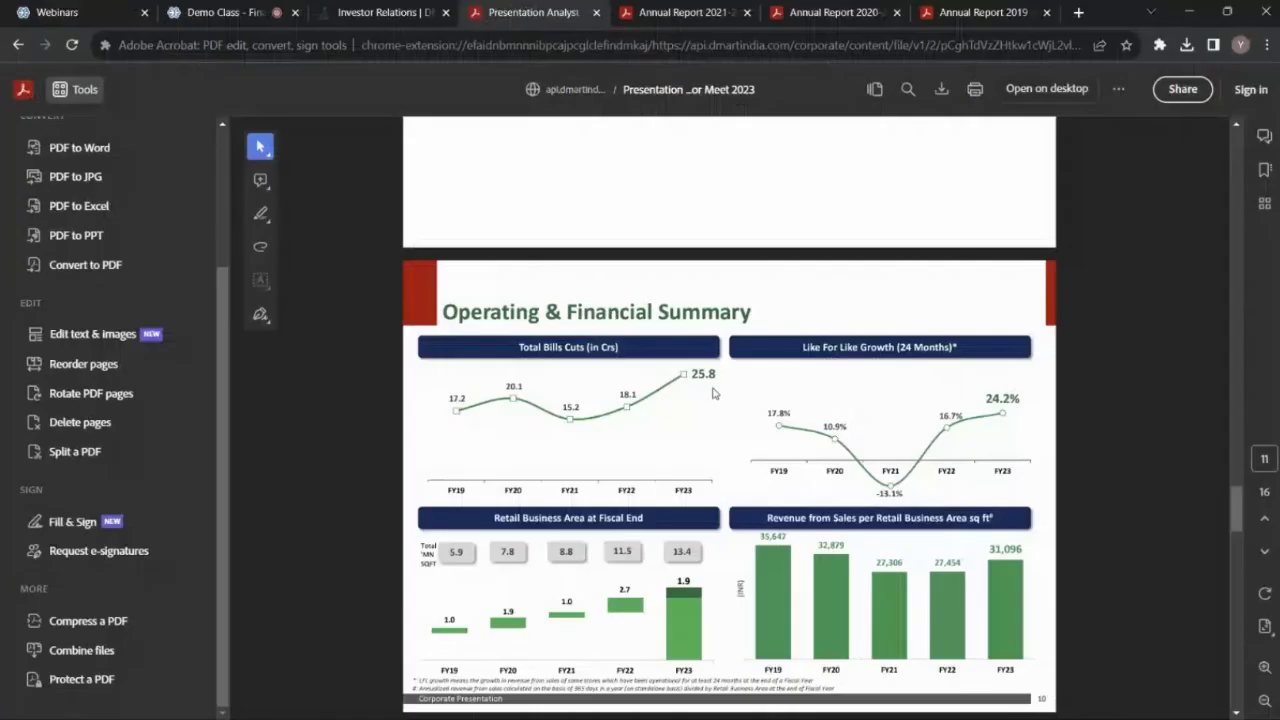
key(alt+Tab)
click(261, 186)
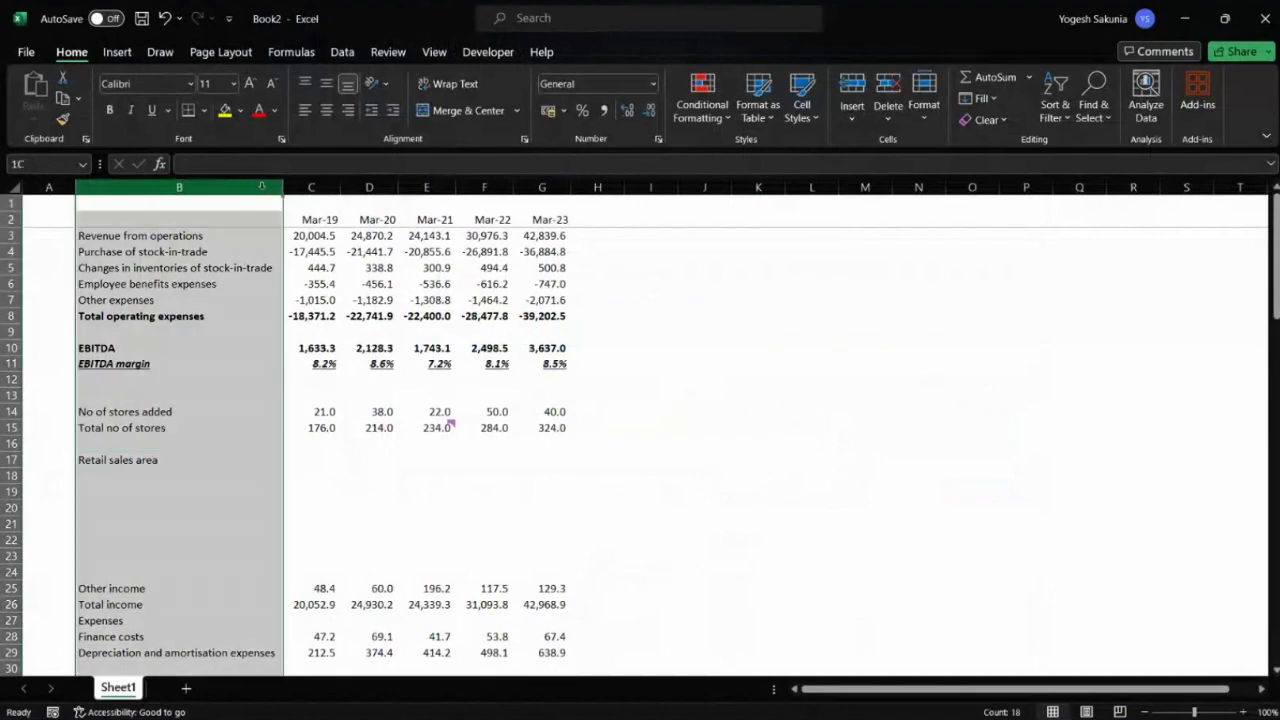
key(ctrl+shift+plus)
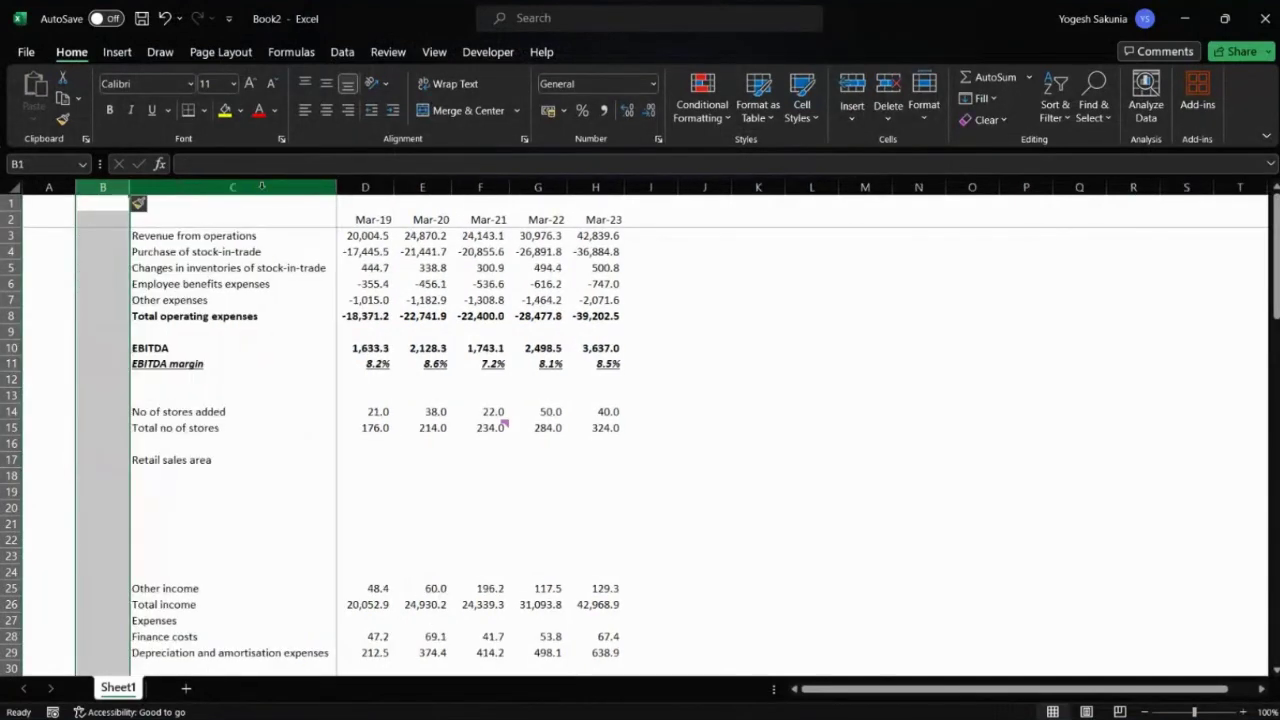
key(ctrl+z)
- Insert a blank column C between the row labels and the Mar-19 figures, and narrow it to about the width of the year columns
key(ctrl+space)
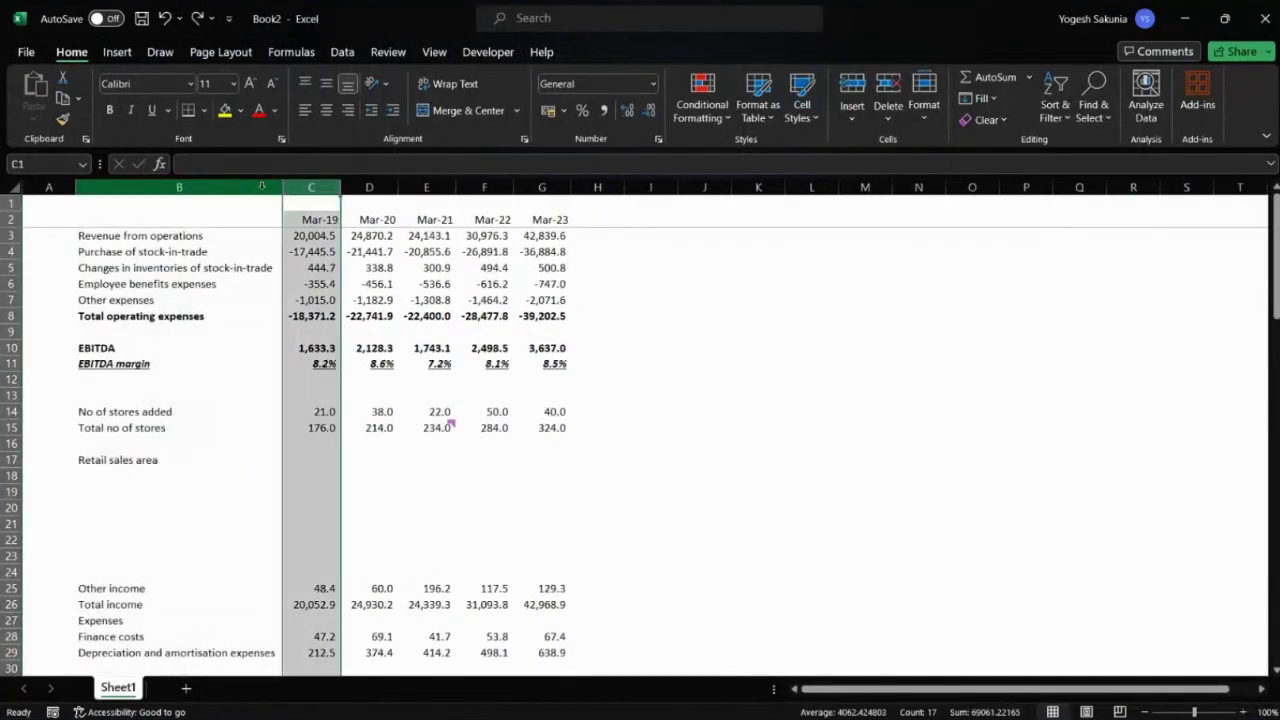
key(ctrl+shift+plus)
key(Left)
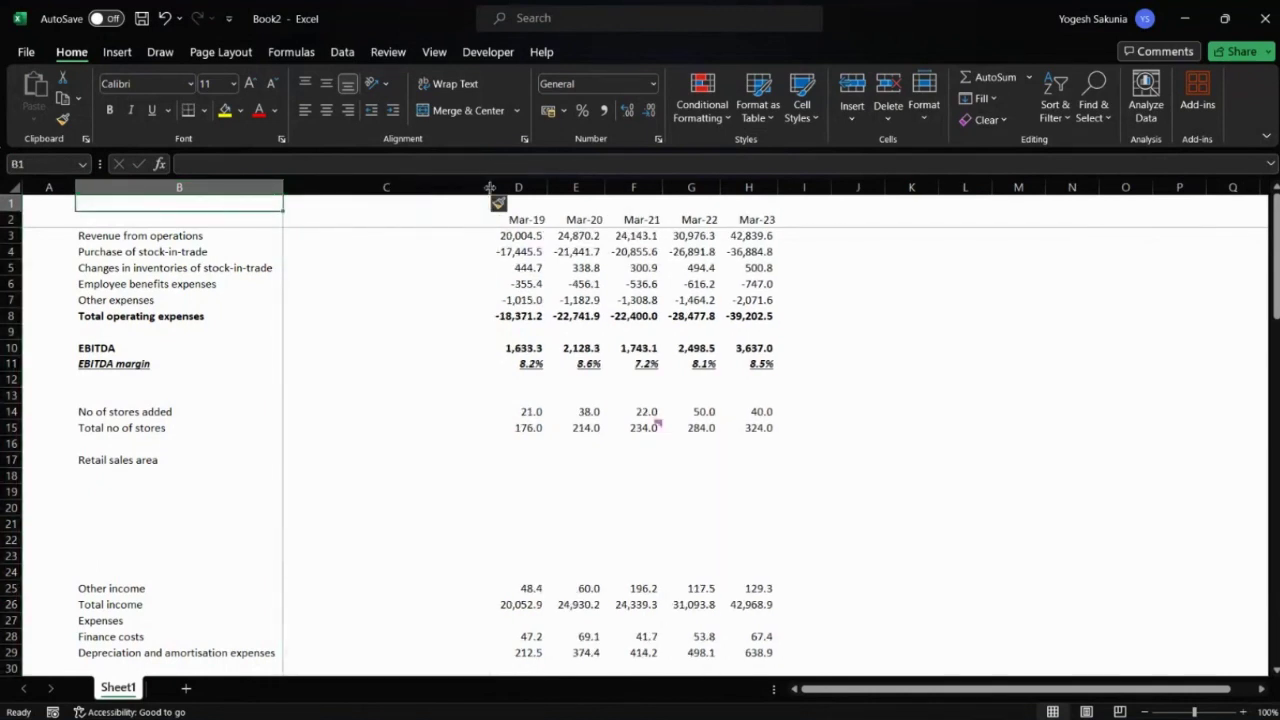
drag(490, 188, 342, 186)
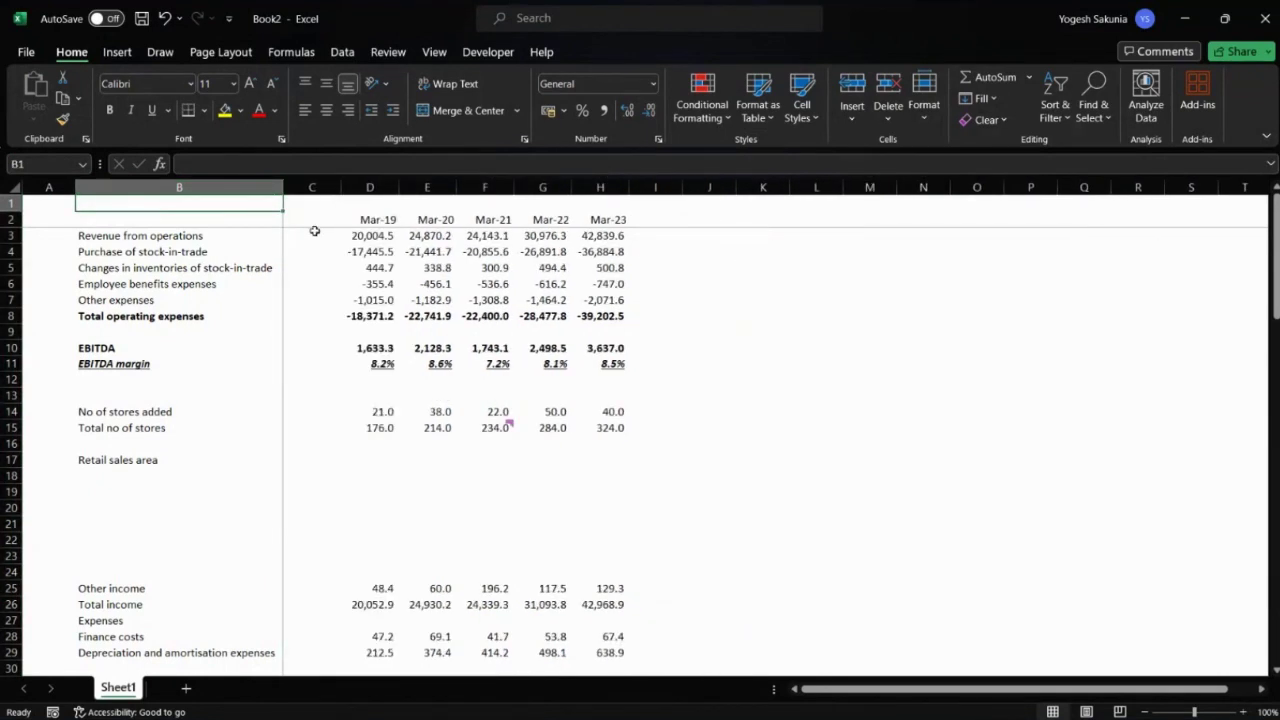
- Unfreeze the panes and freeze them again at cell C3
click(314, 232)
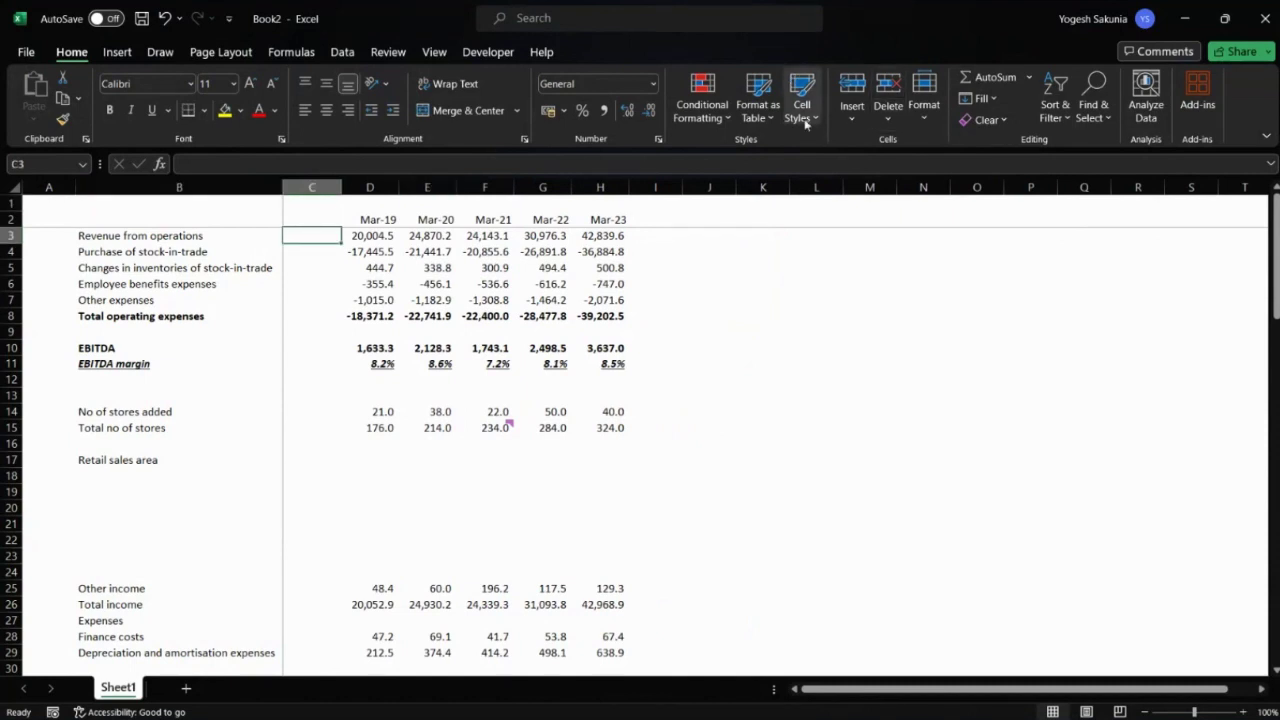
click(428, 54)
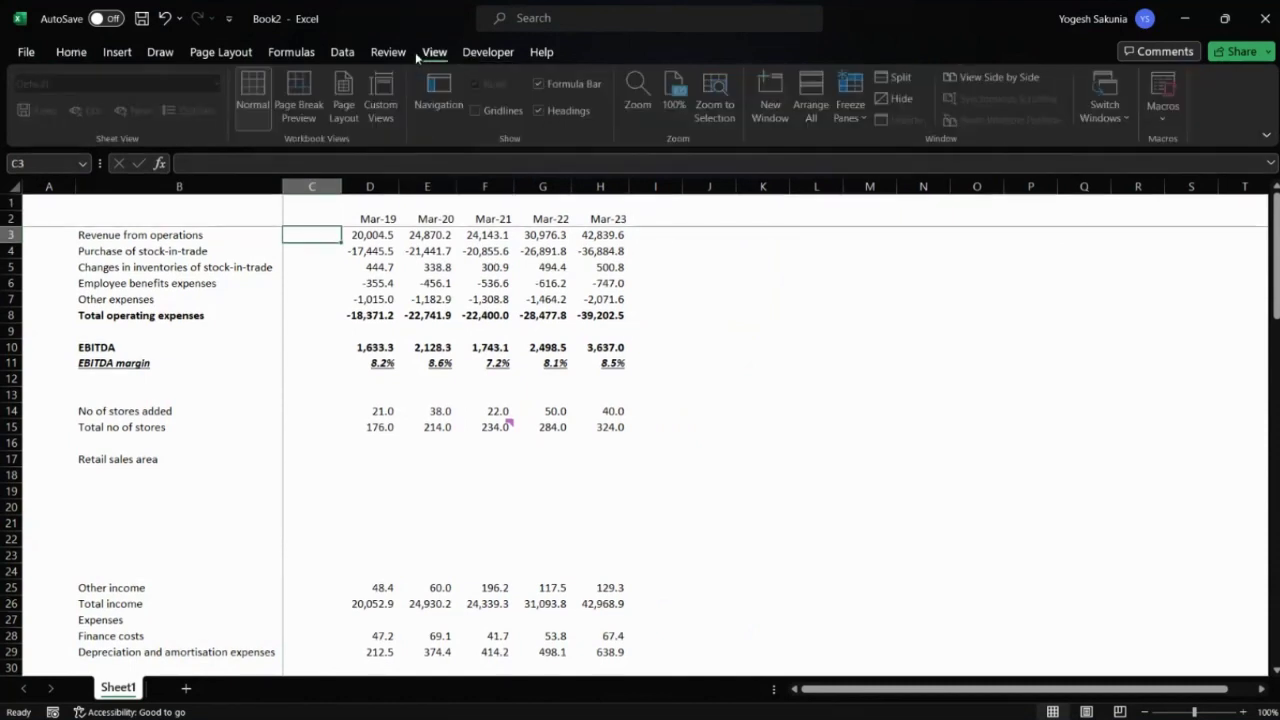
click(858, 112)
click(921, 150)
click(860, 120)
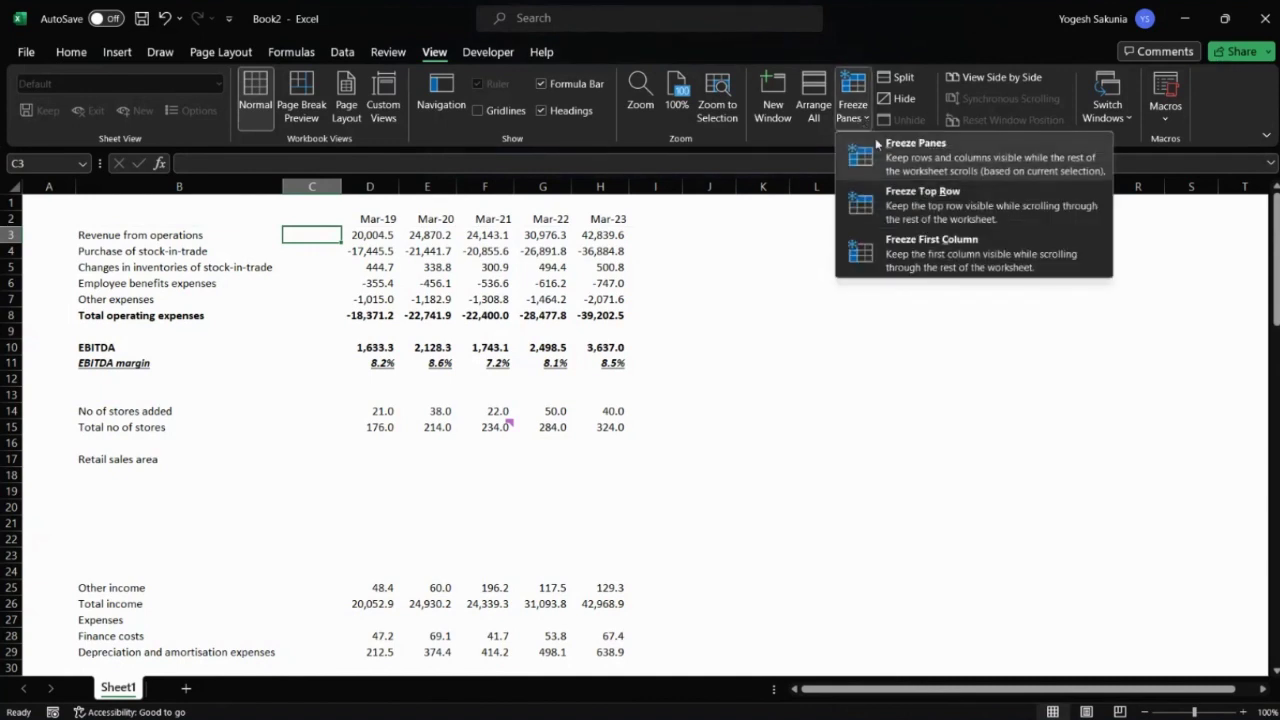
click(883, 145)
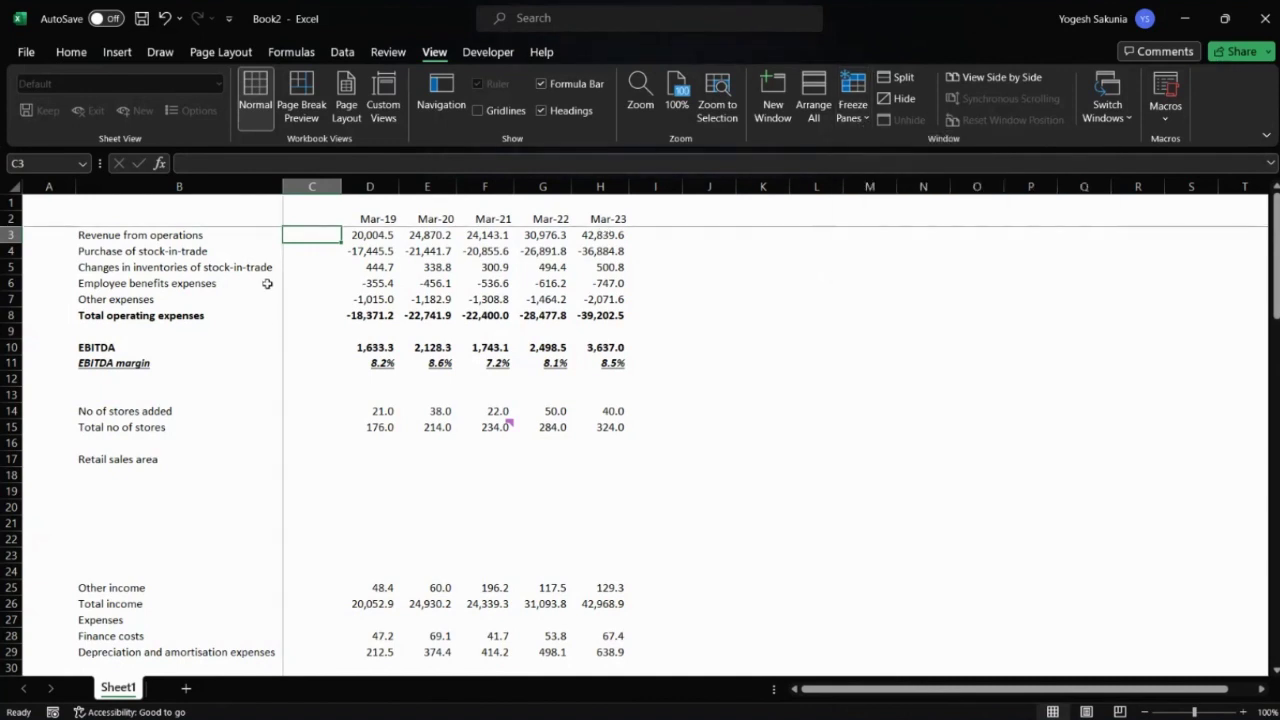
- Refreeze the panes at D3 so columns A to C stay locked, and return column C to about the width of the year columns
drag(342, 187, 490, 187)
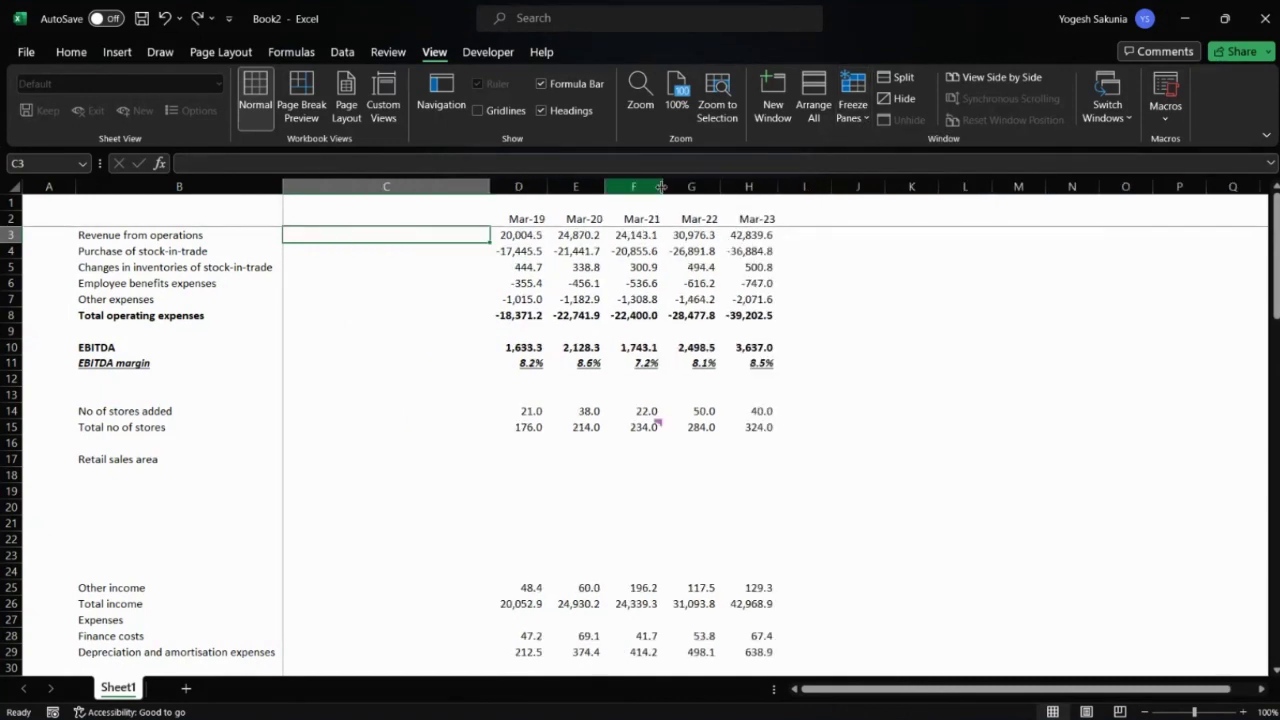
click(537, 232)
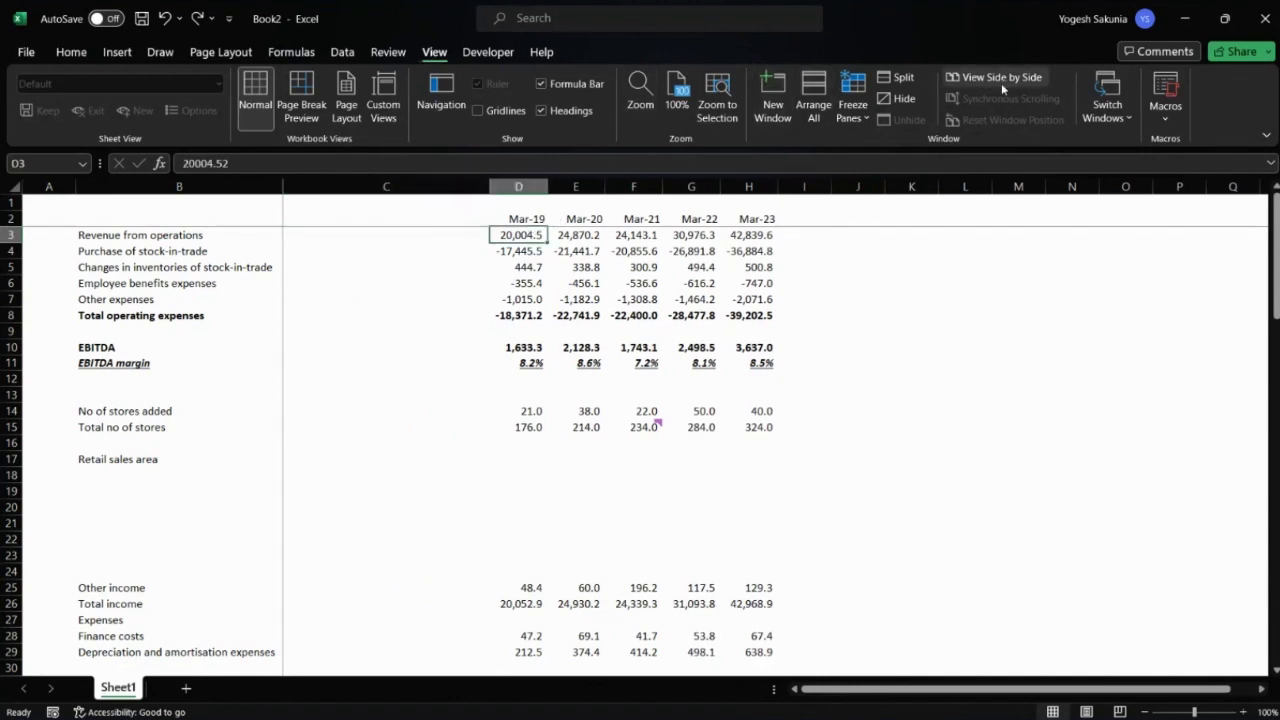
click(856, 112)
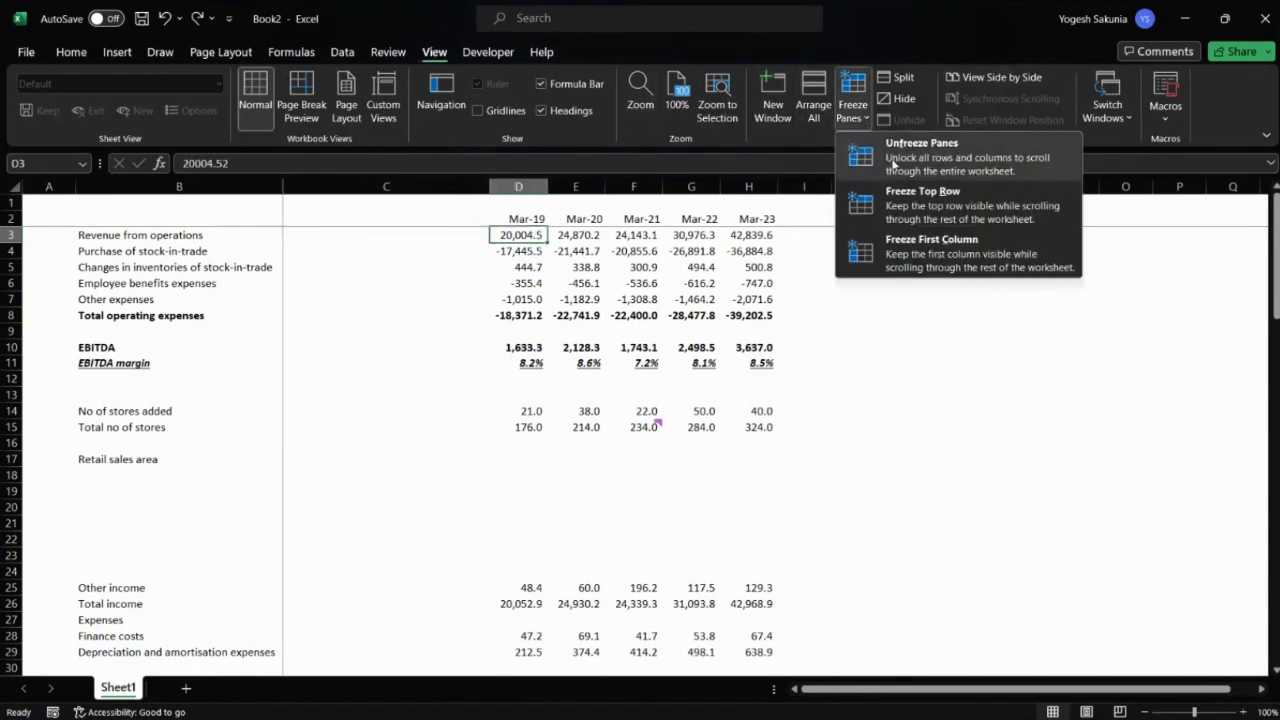
click(893, 160)
click(866, 118)
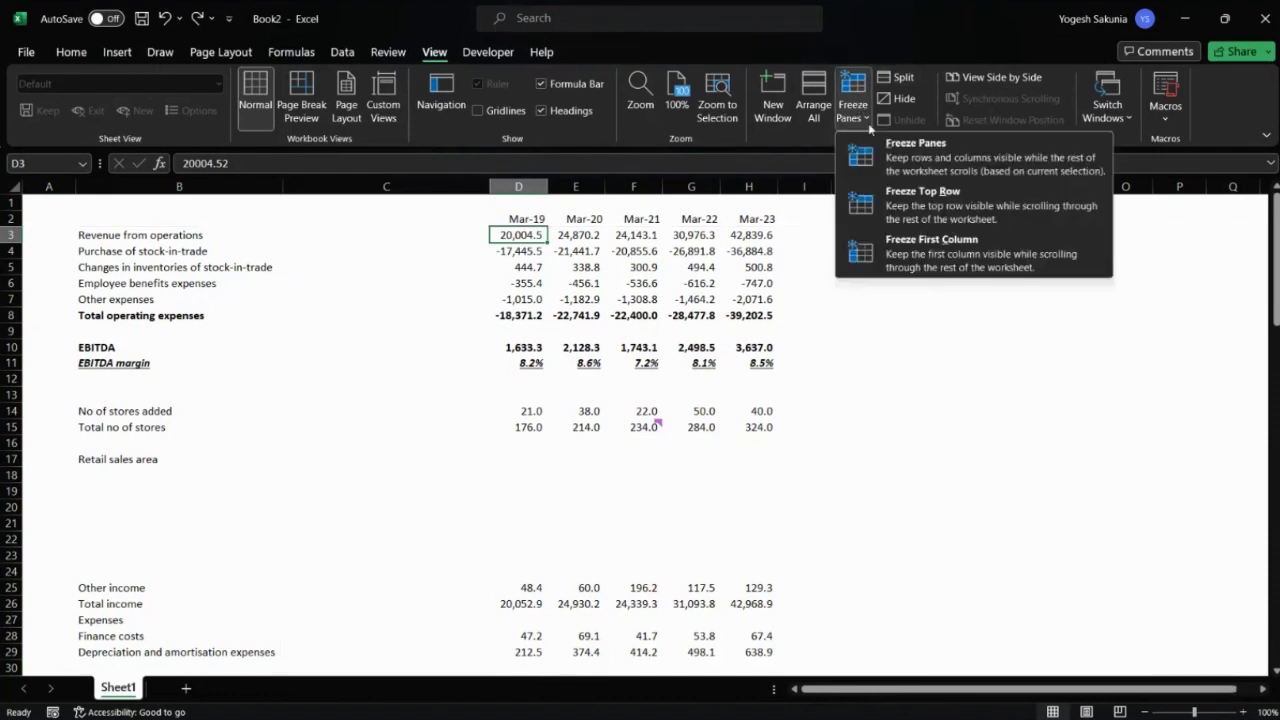
click(930, 166)
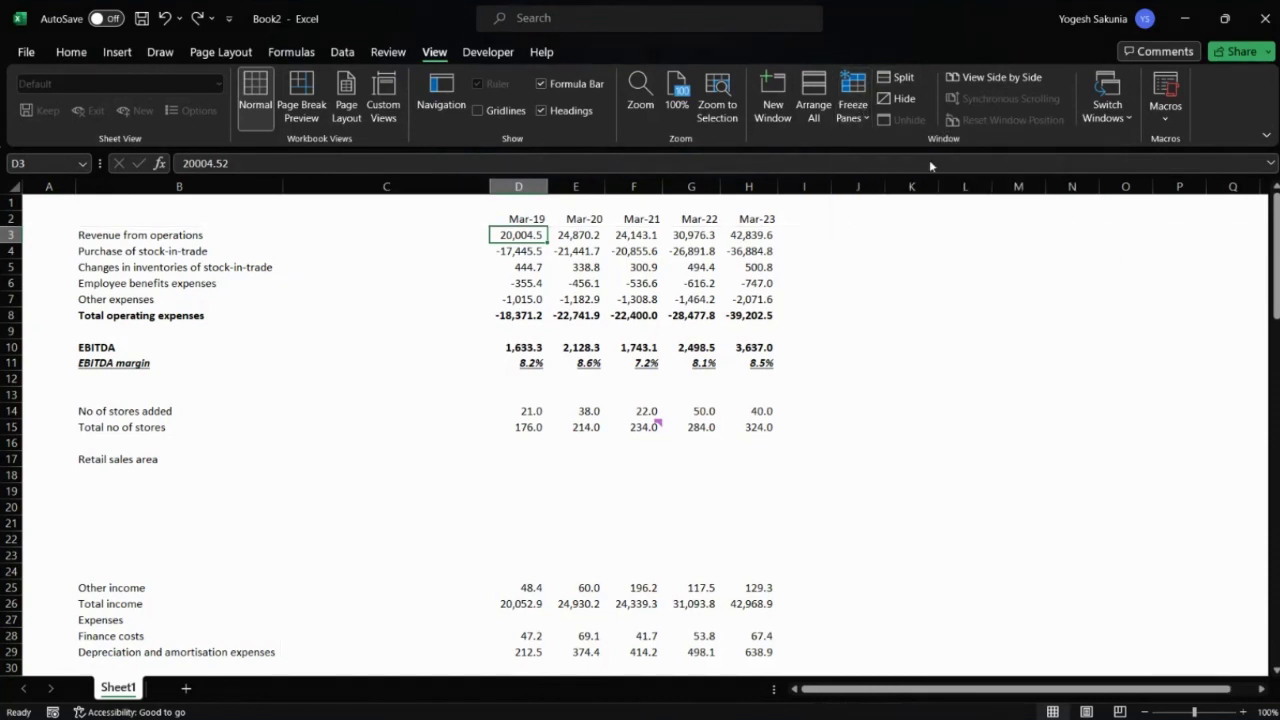
drag(485, 185, 341, 185)
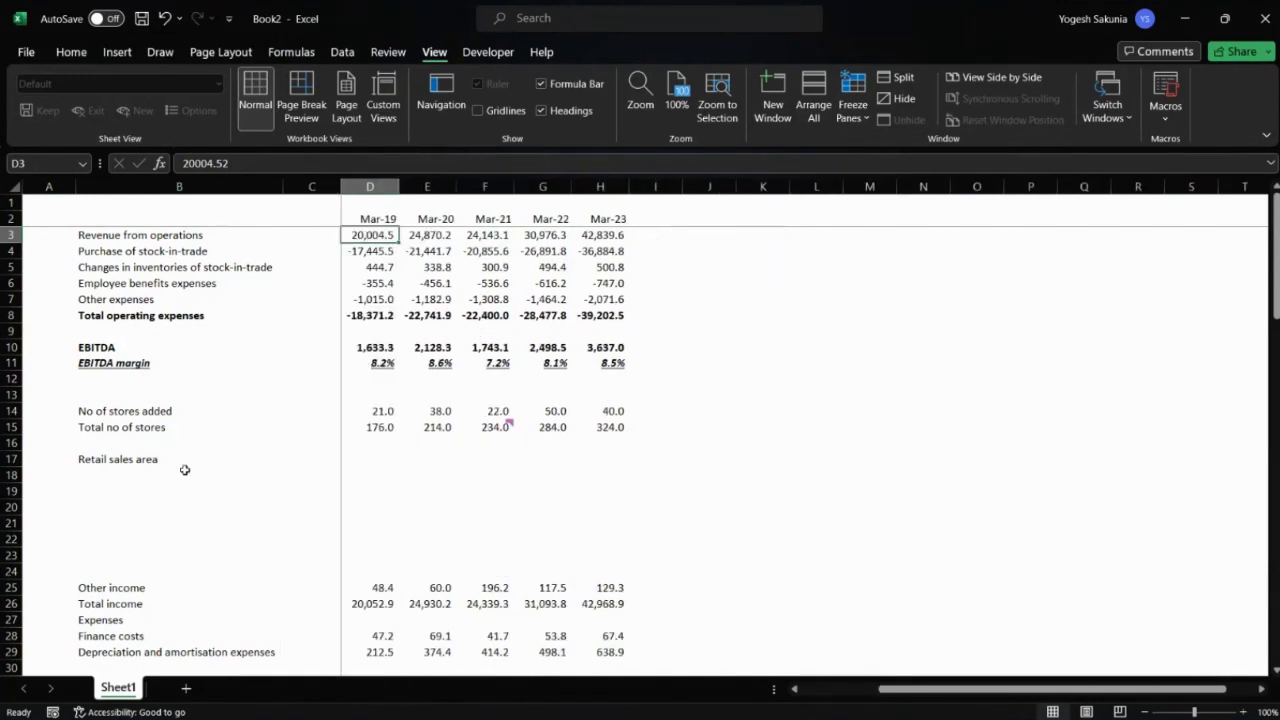
- Enter the unit "m sqft" in C17 beside the Retail sales area label
click(225, 459)
key(Right)
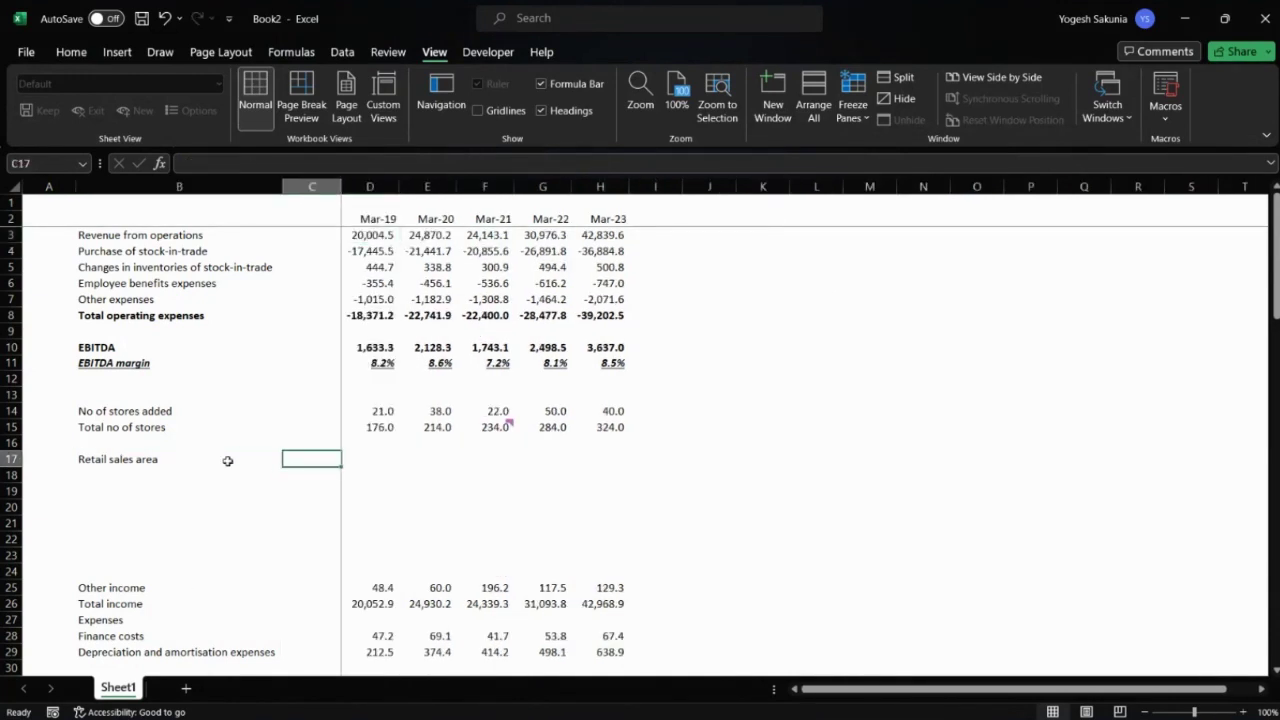
text(mi)
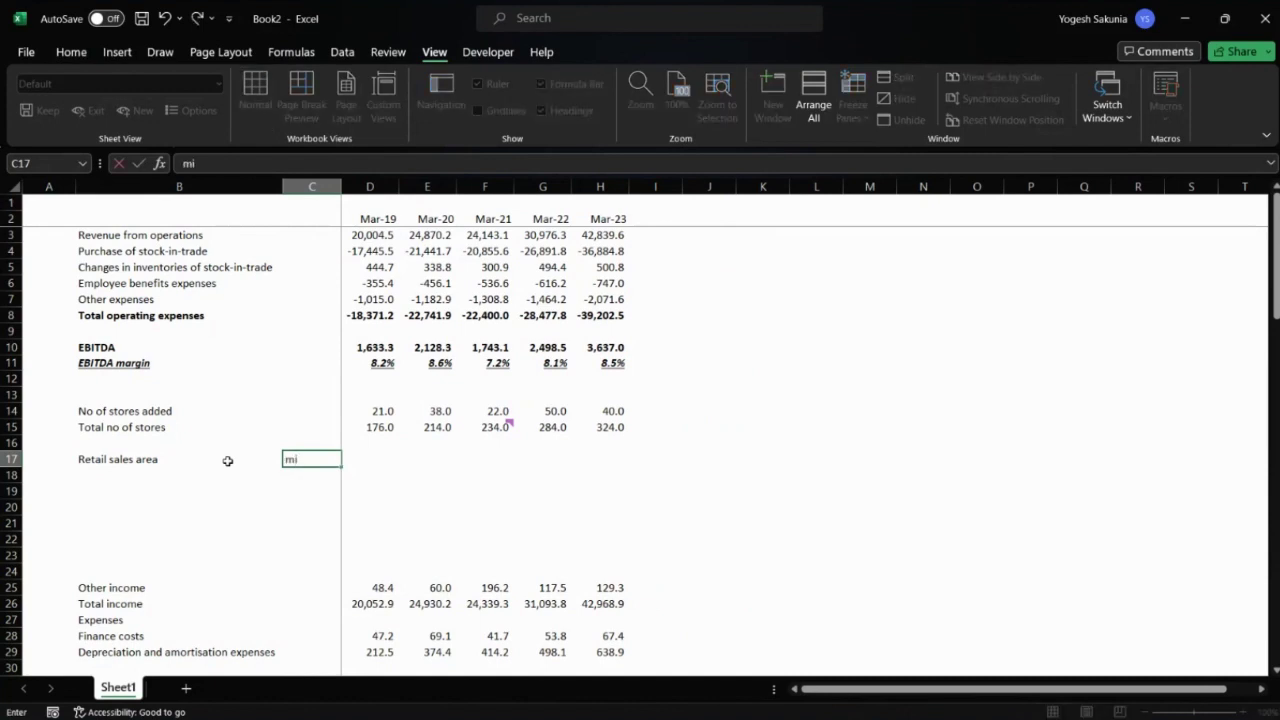
key(BackSpace)
text(sqft)
key(Return)
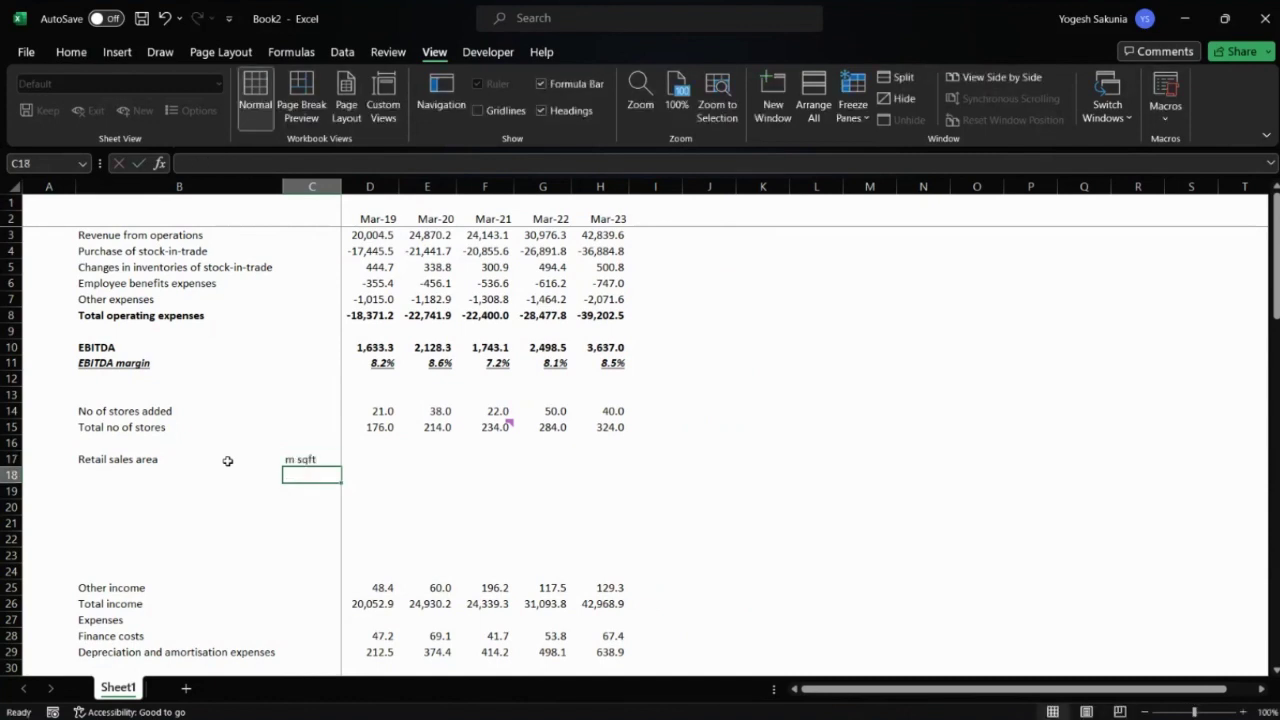
- Enter the retail sales area from the investor presentation as 5.9 for Mar-19 and 7.8 for Mar-20 in row 17
key(Up)
key(Right)
key(alt+Tab)
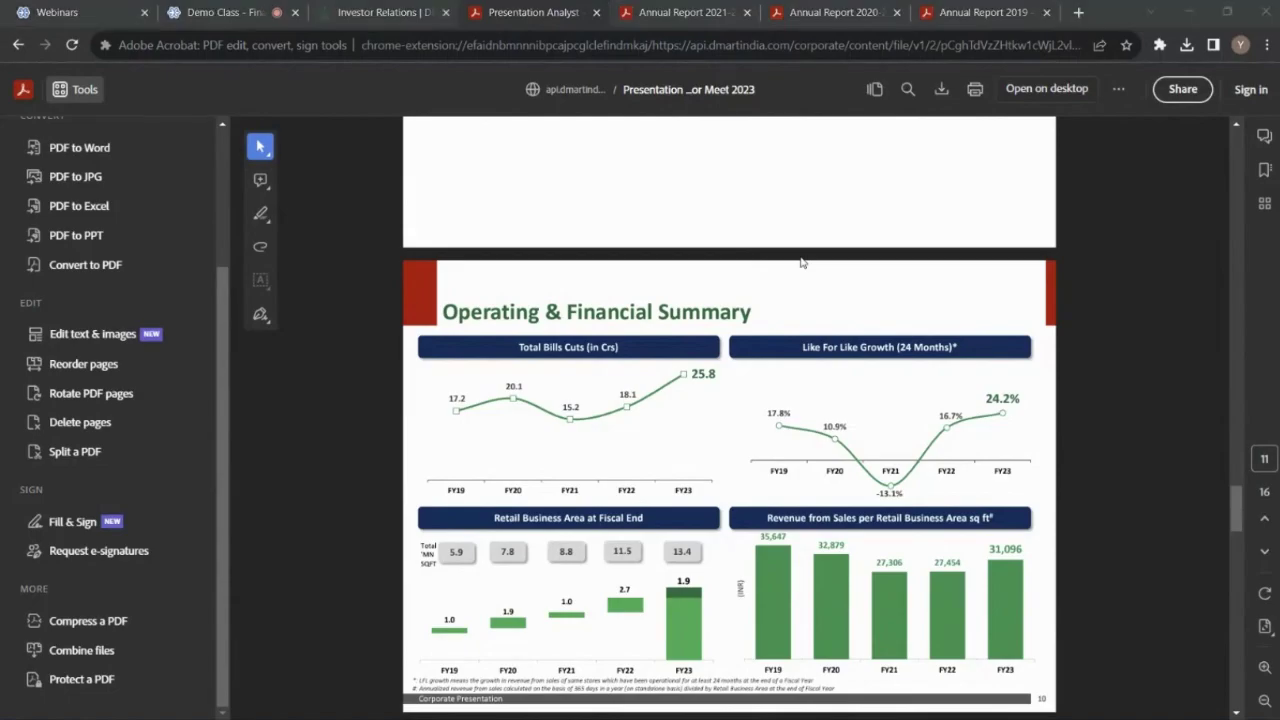
key(alt+Tab)
text(5)
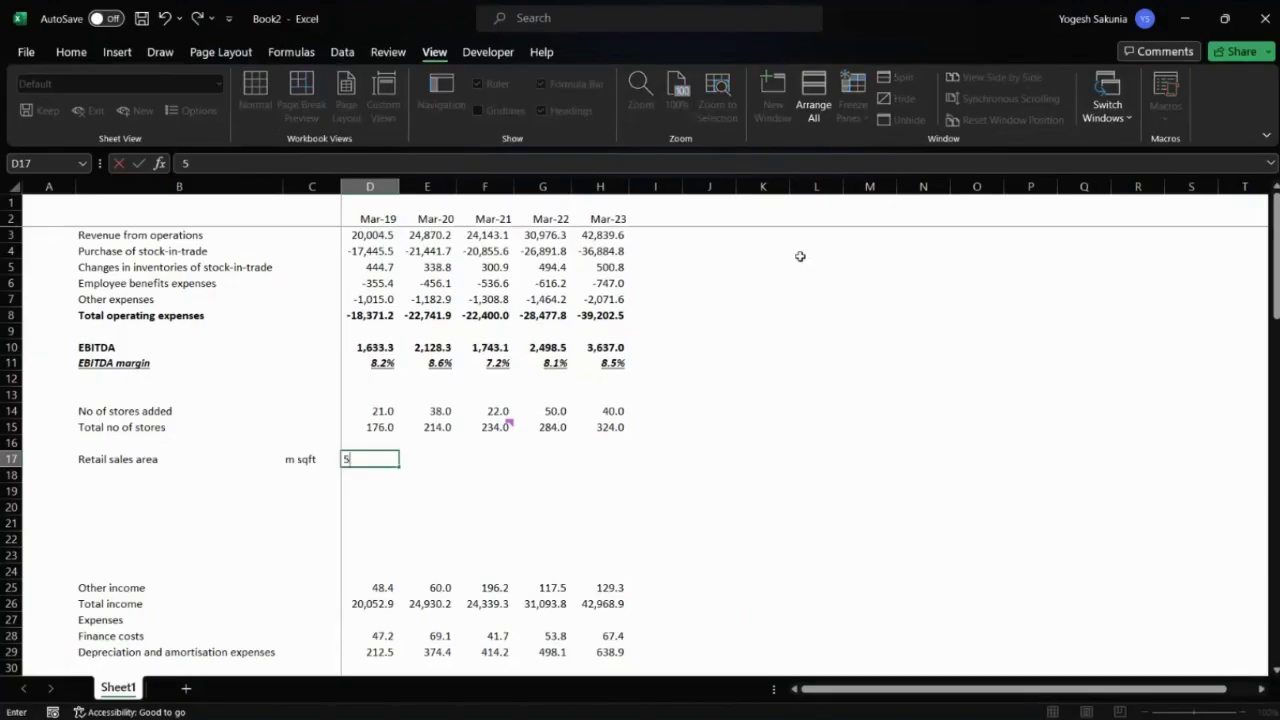
text(.9)
key(Tab)
text(7.8)
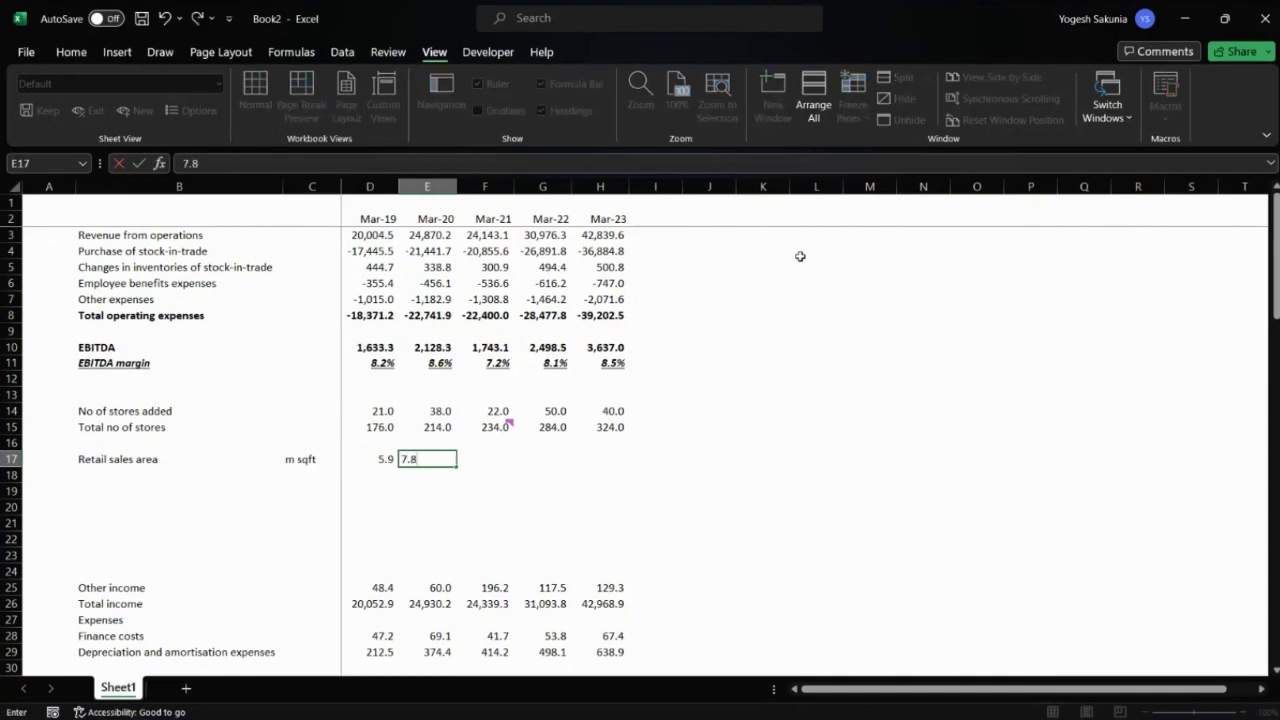
key(Tab)
- Fill in the retail sales area from the presentation as 8.8 for Mar-21 and 11.5 for Mar-22
key(alt+Tab)
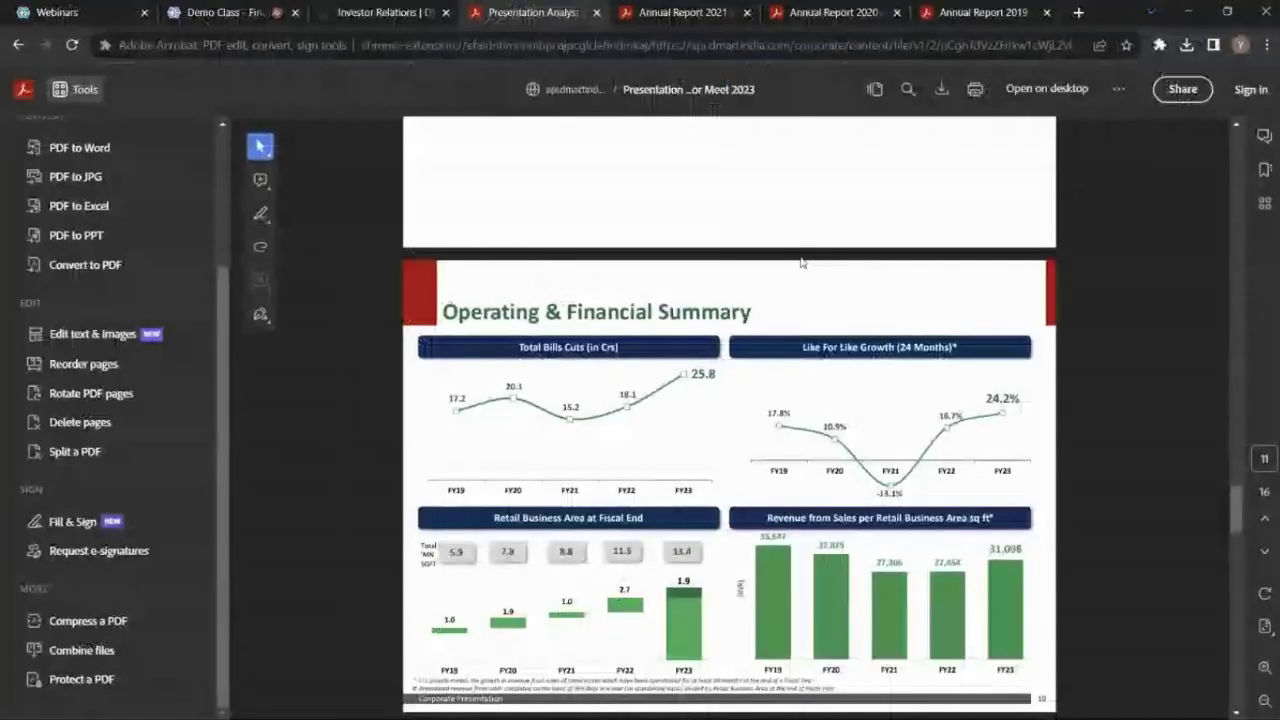
key(alt+Tab)
text(8)
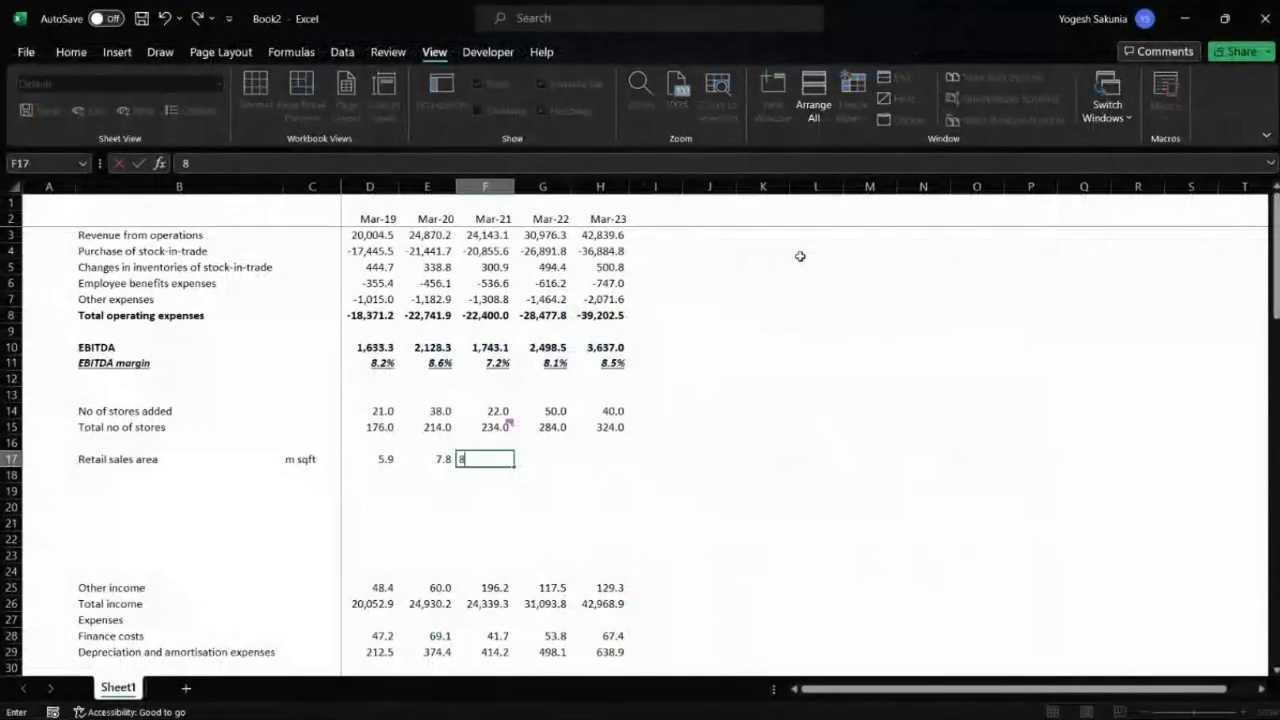
text(.8)
key(Tab)
key(alt+Tab)
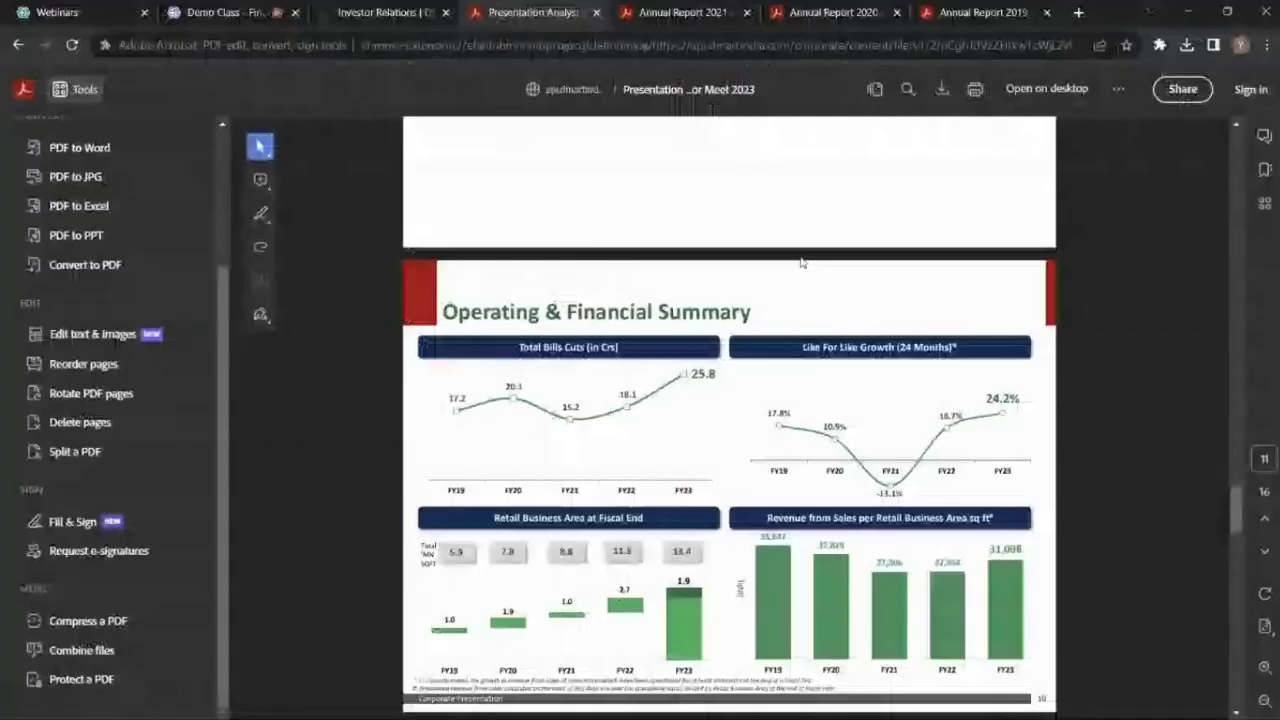
key(alt+Tab)
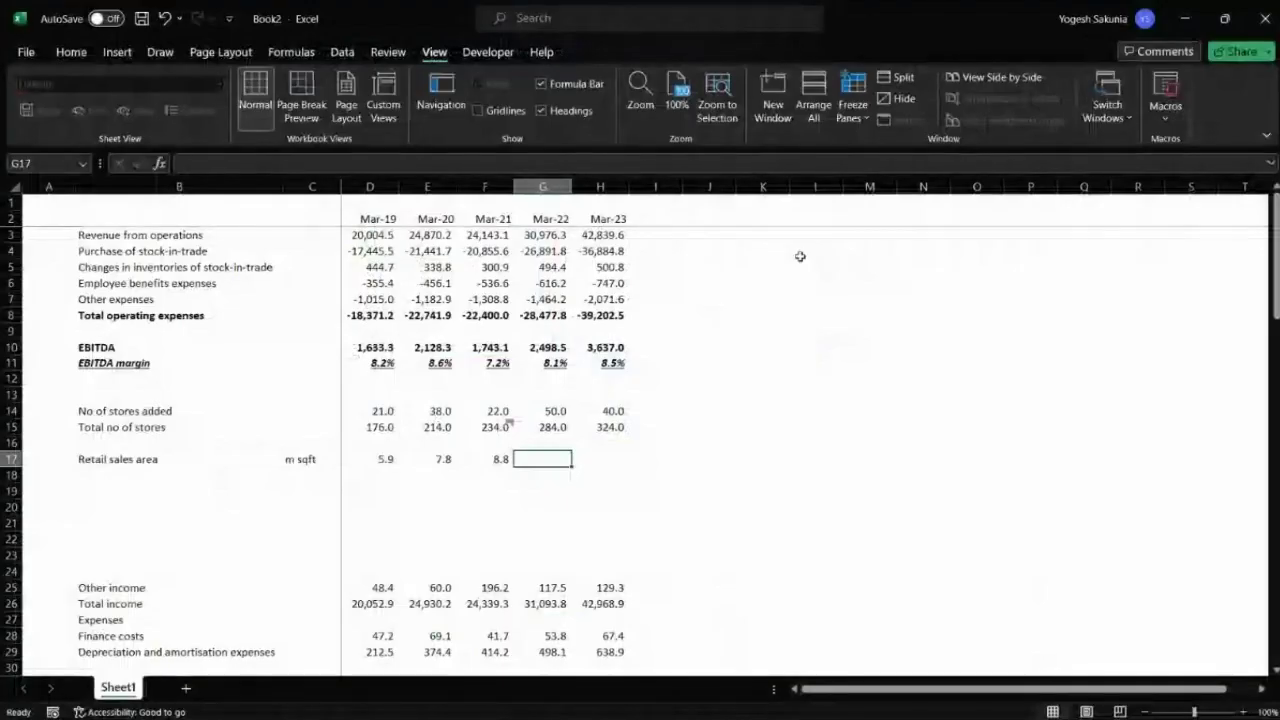
text(11.5)
key(Tab)
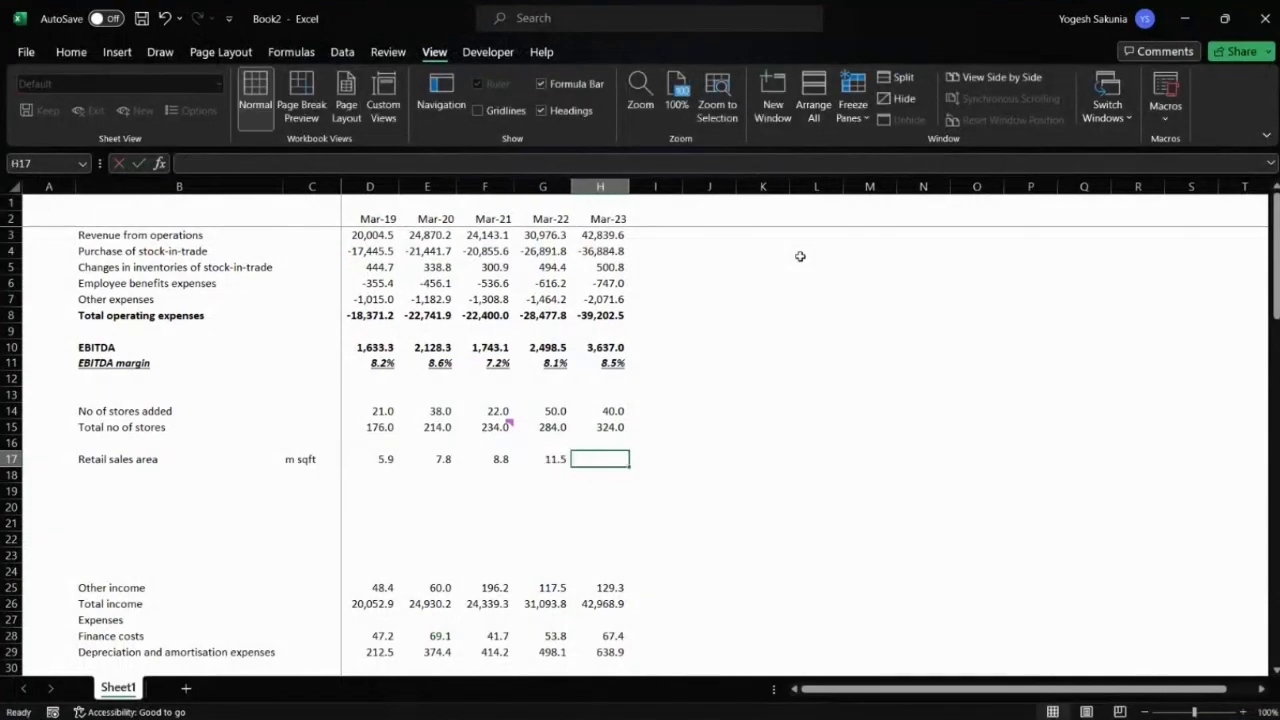
- Enter 13.4 as the Mar-23 retail sales area in H17 and recheck the row against the presentation's business area chart
key(alt+Tab)
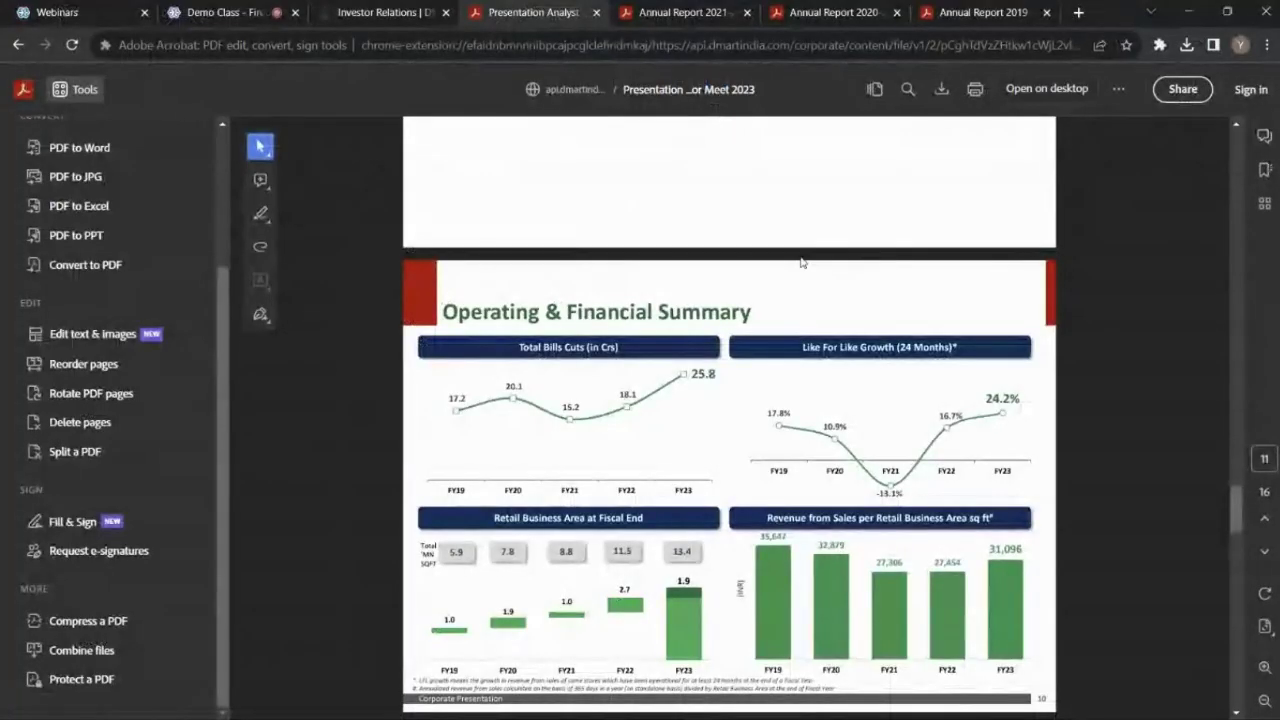
key(alt+Tab)
text(13.4)
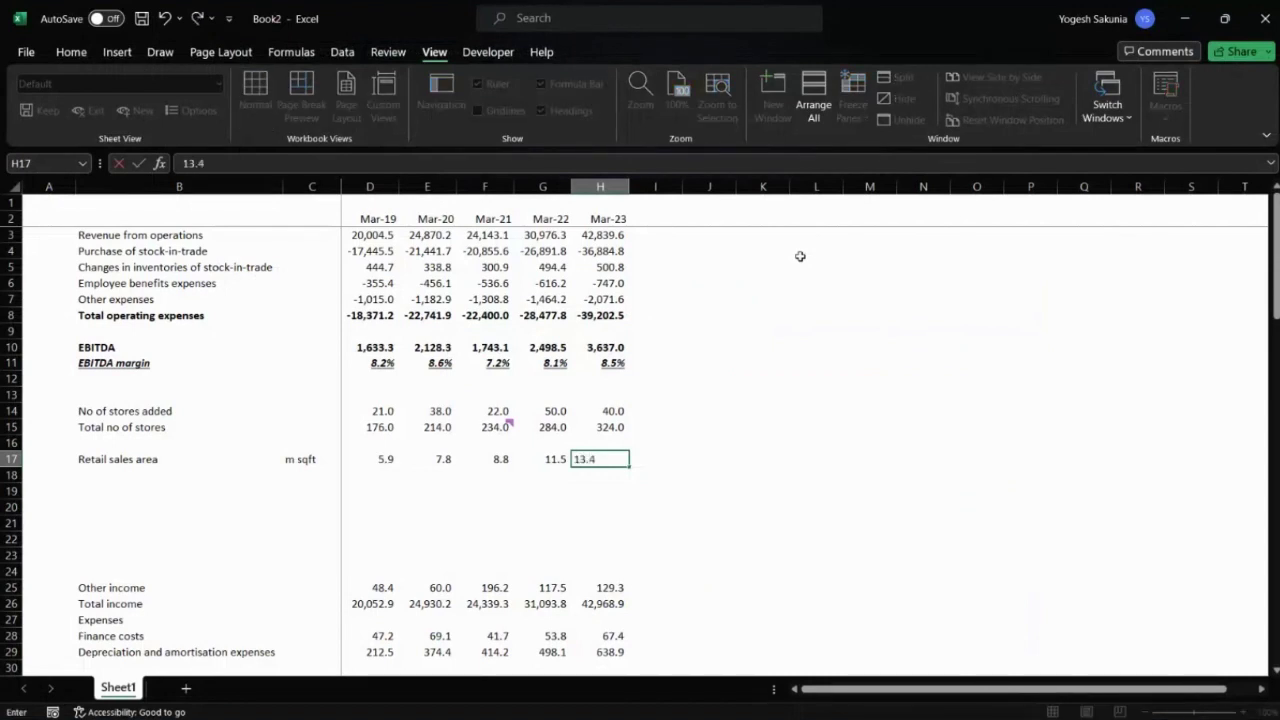
key(Return)
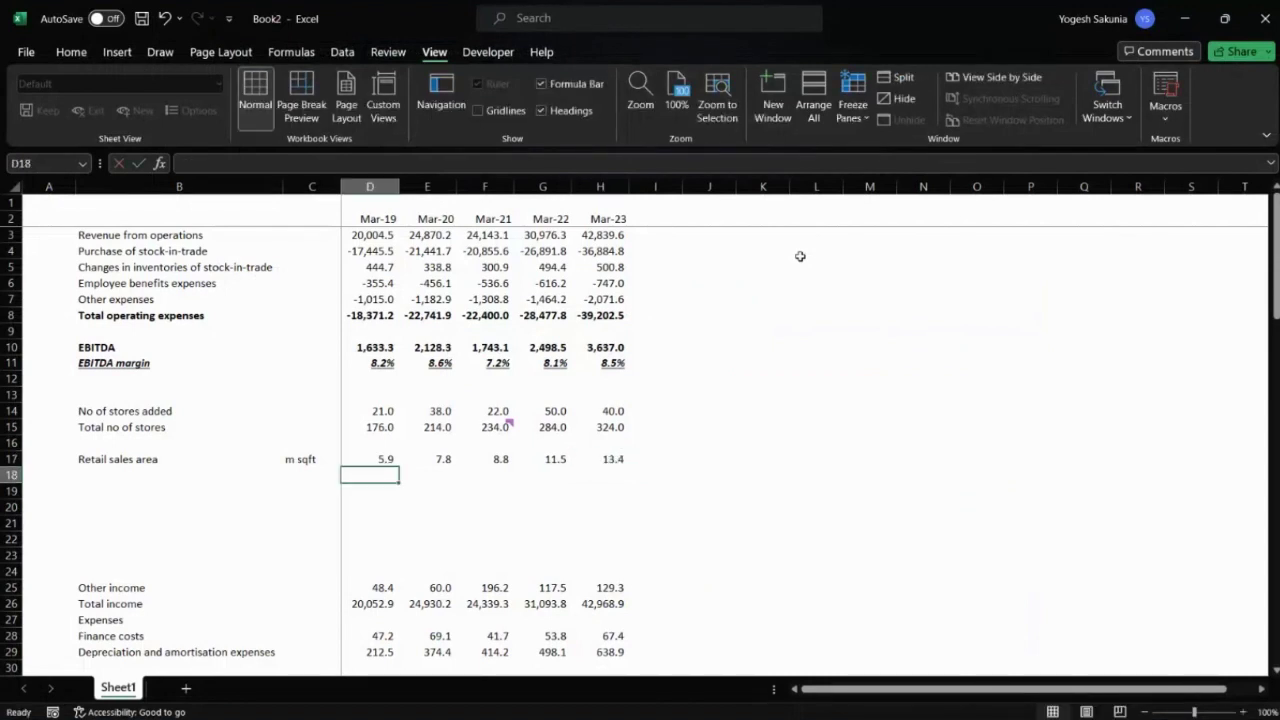
key(alt+Tab)
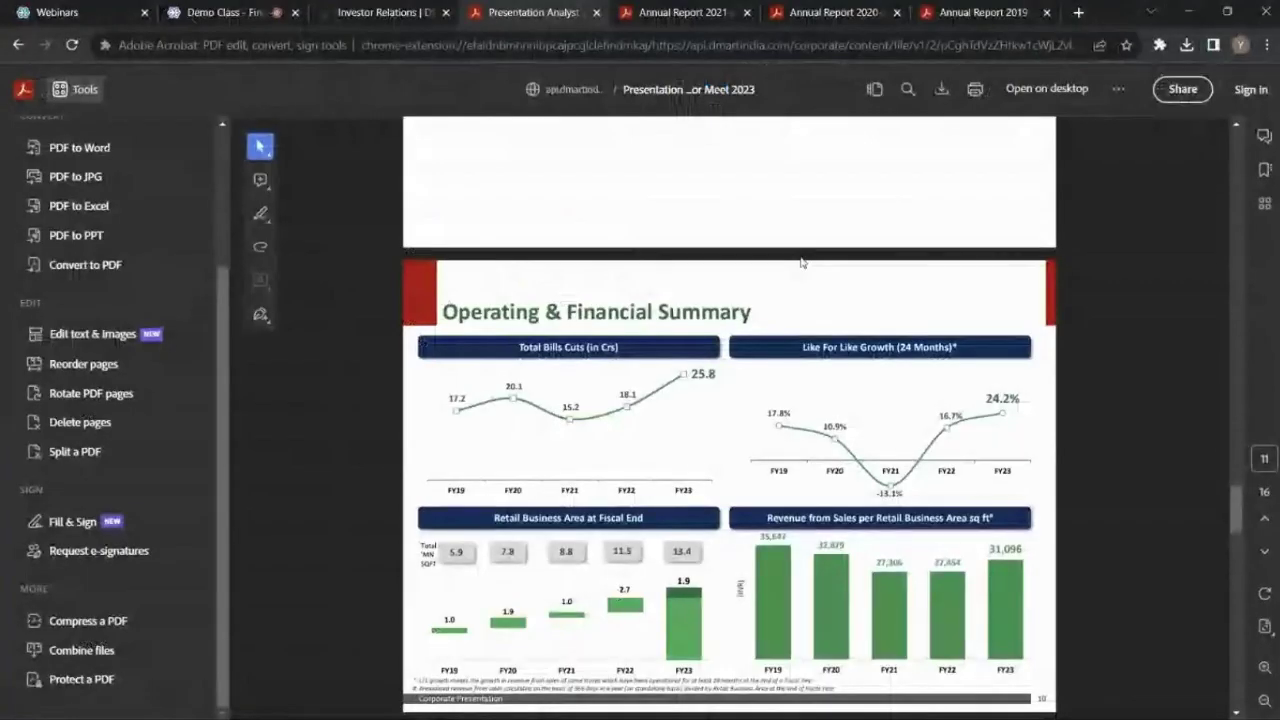
key(alt+Tab)
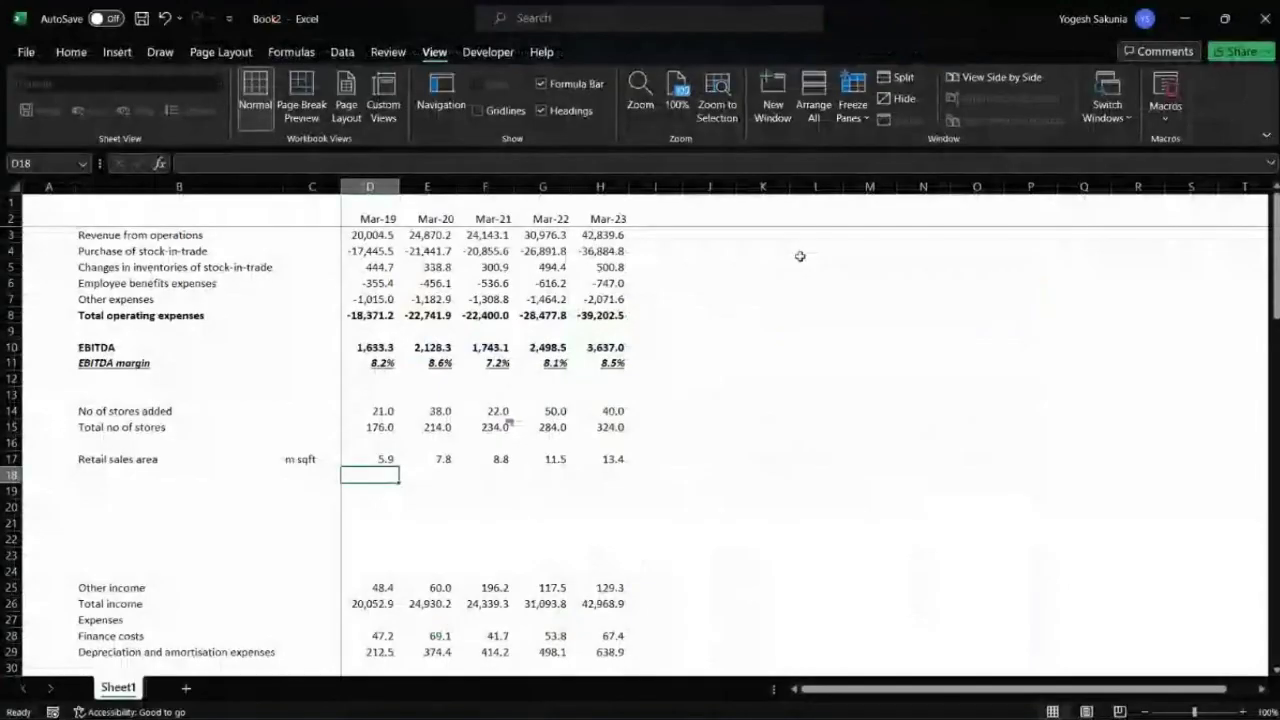
- Review the investor presentation back to its opening pages, look at the 2019-20 annual report's consolidated profit and loss statement, and return to the Excel workbook
key(Up)
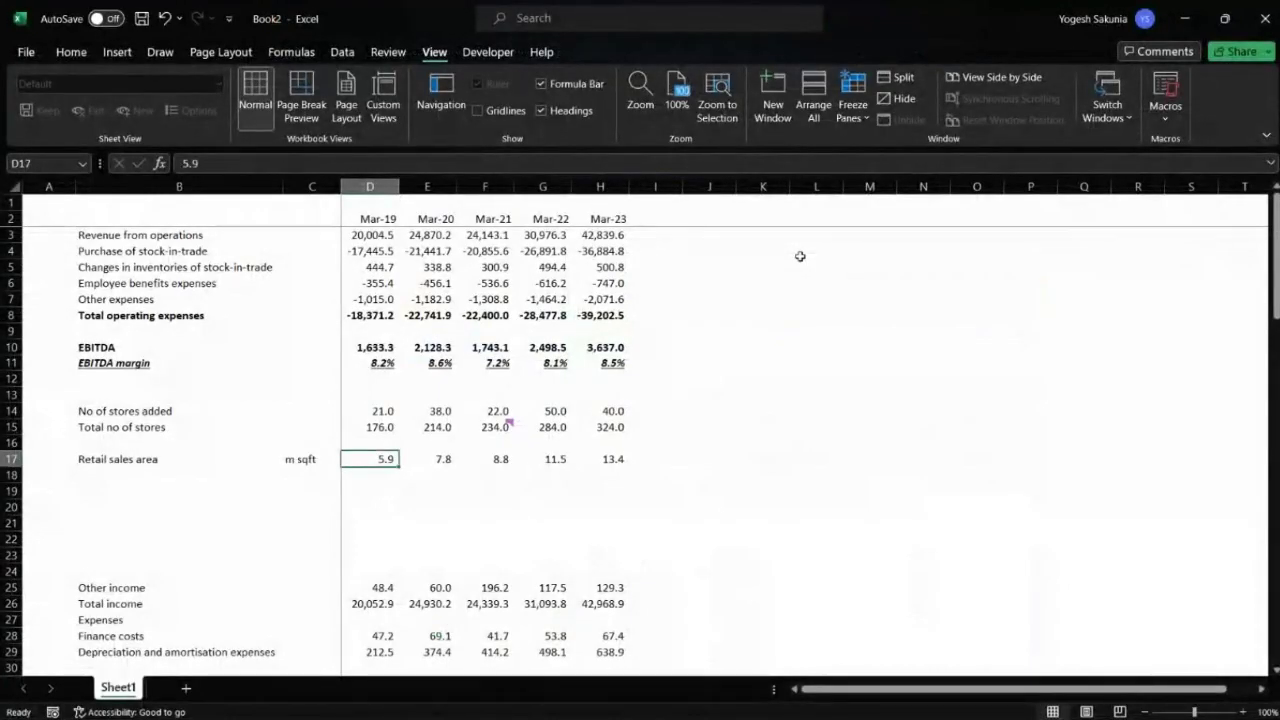
key(Left)
key(Left)
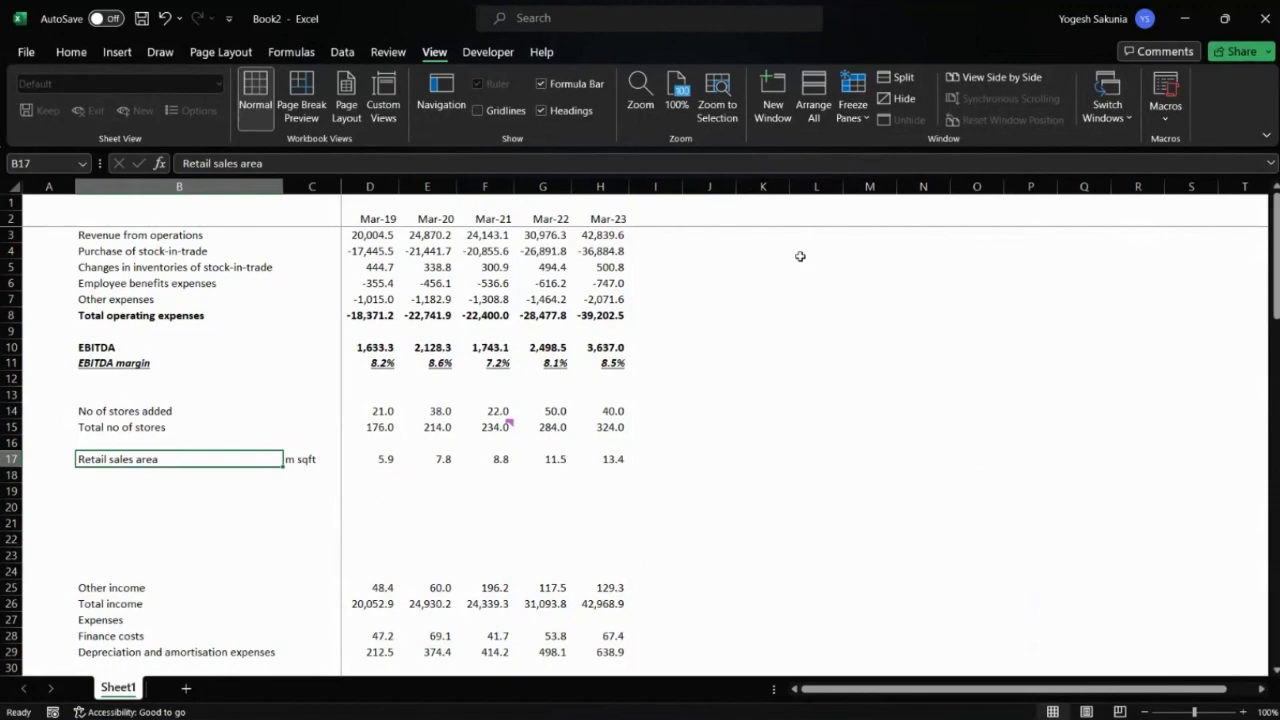
key(alt+Tab)
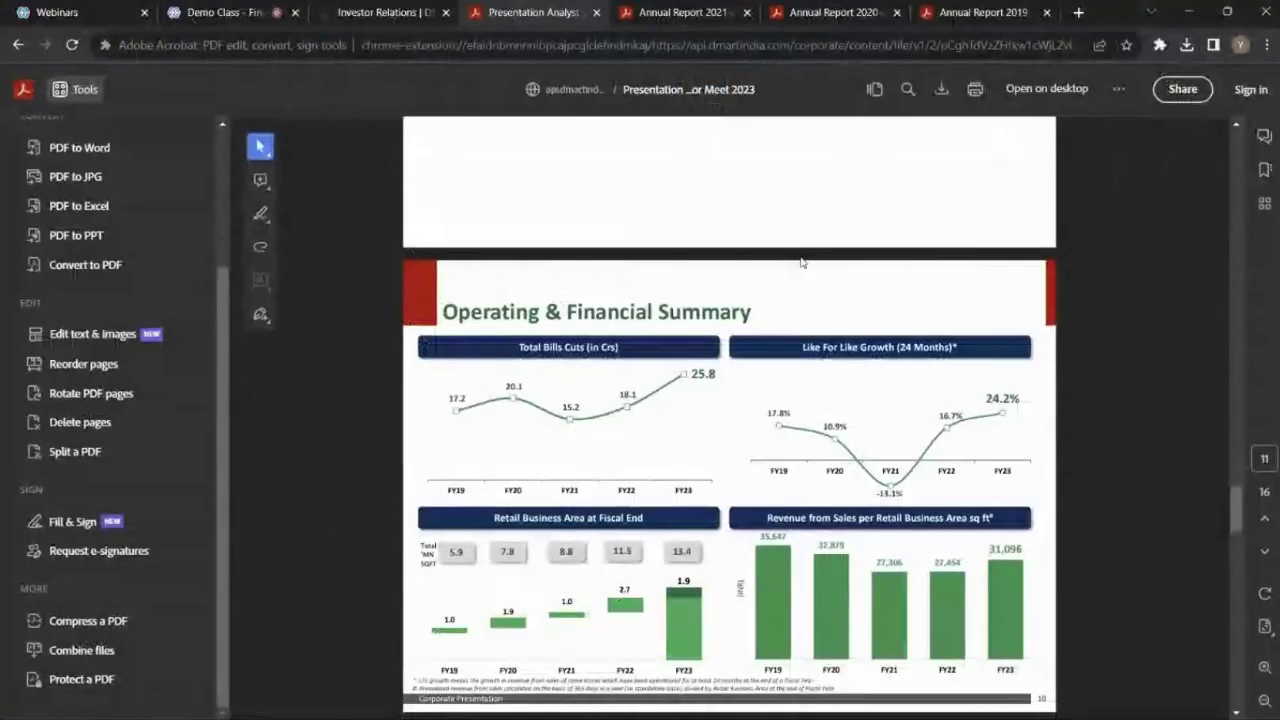
scroll(801, 262, up, 15)
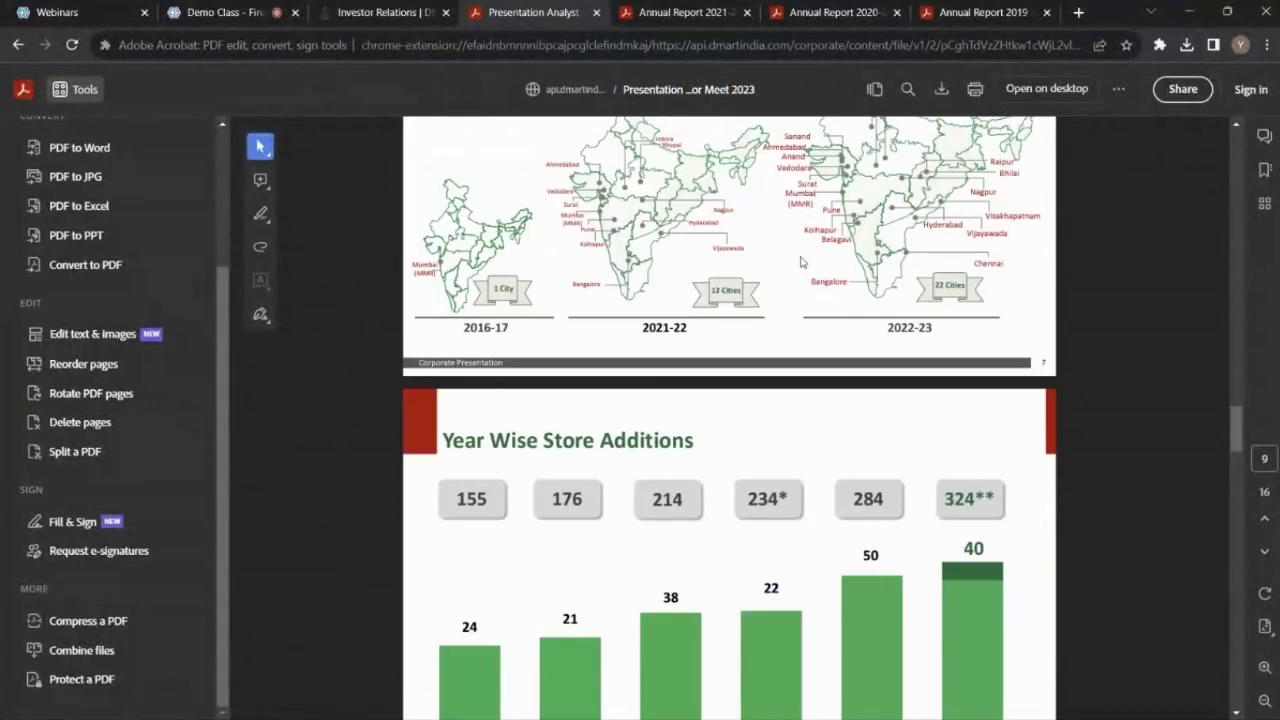
scroll(801, 262, up, 20)
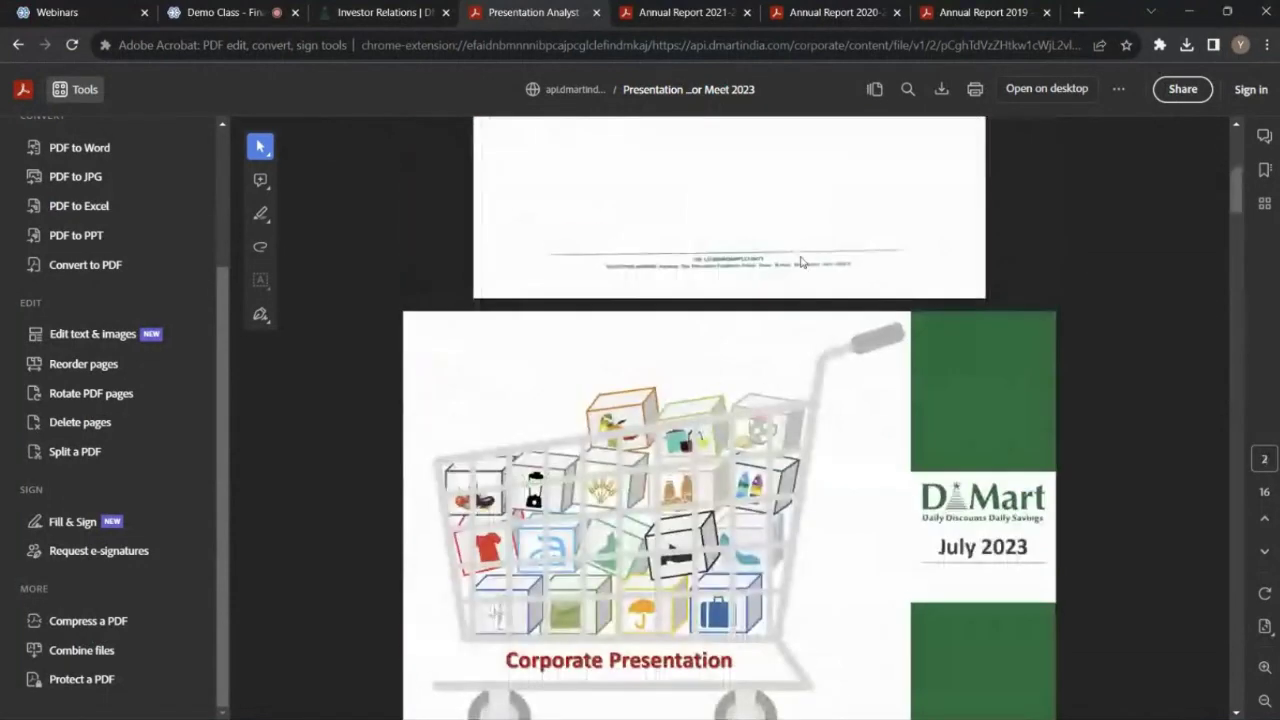
key(alt+Tab)
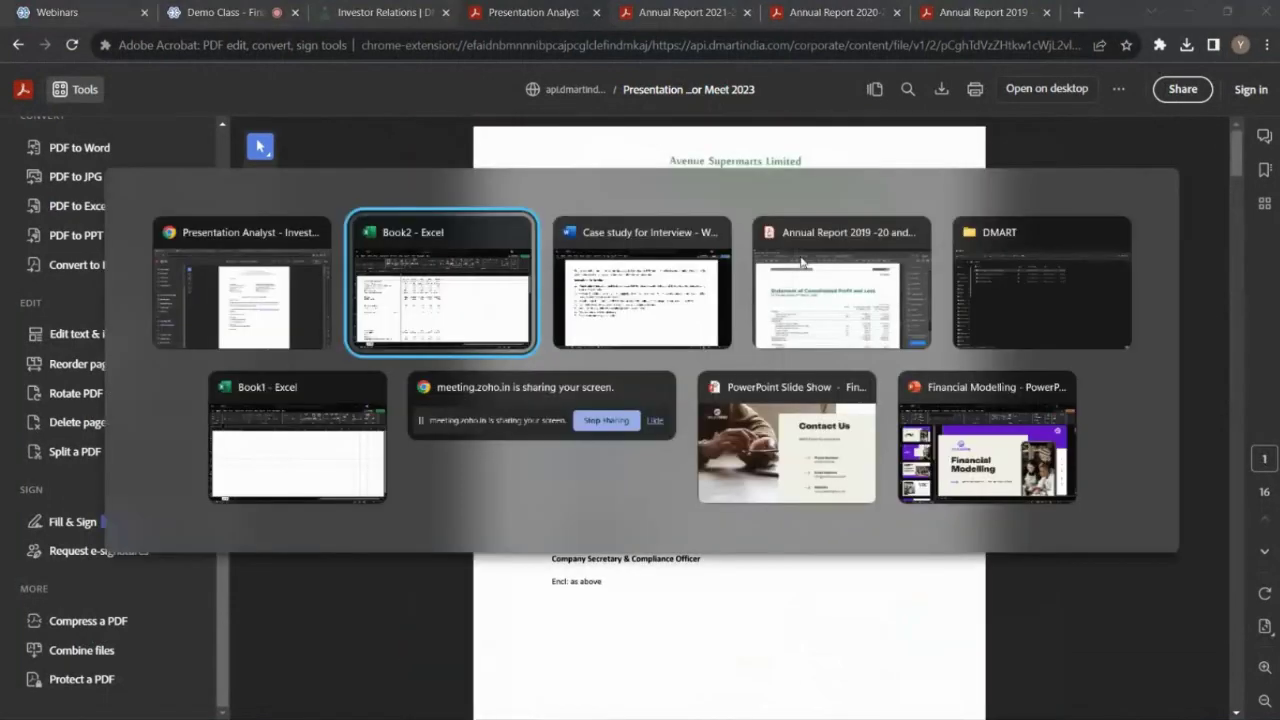
key(alt+Tab)
key(alt+Tab)
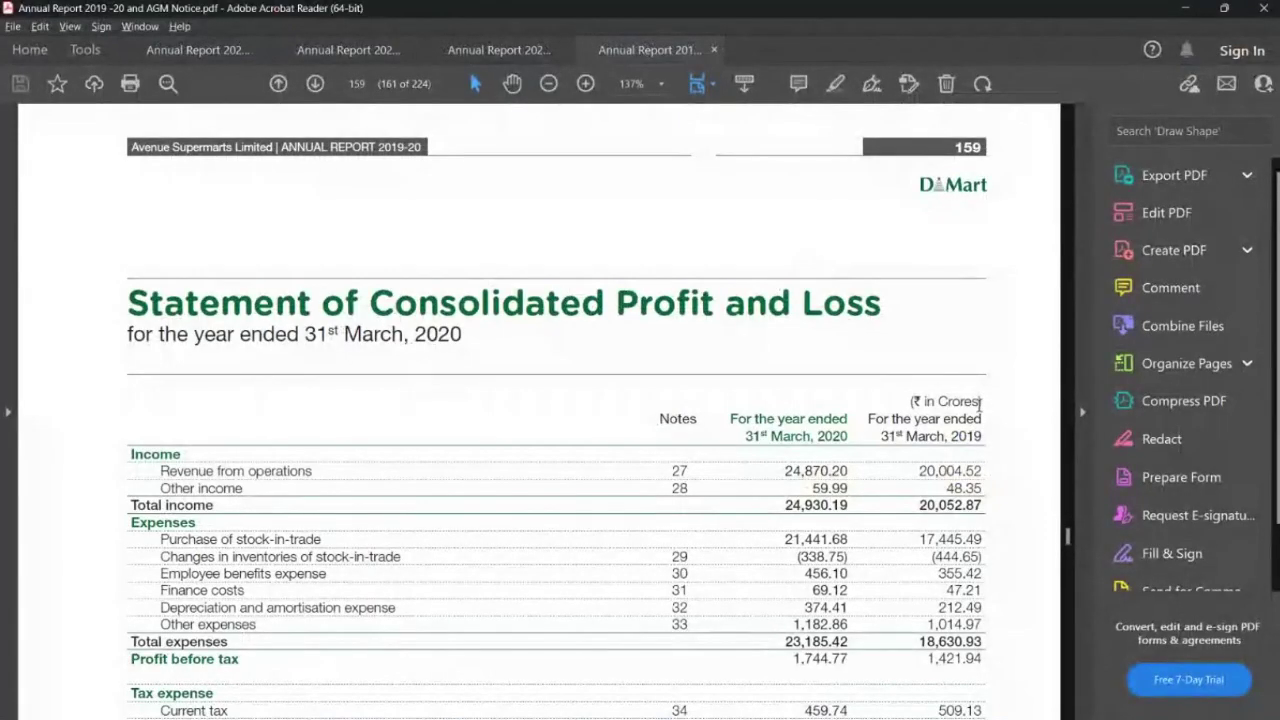
key(alt+Tab)
key(alt+Tab)
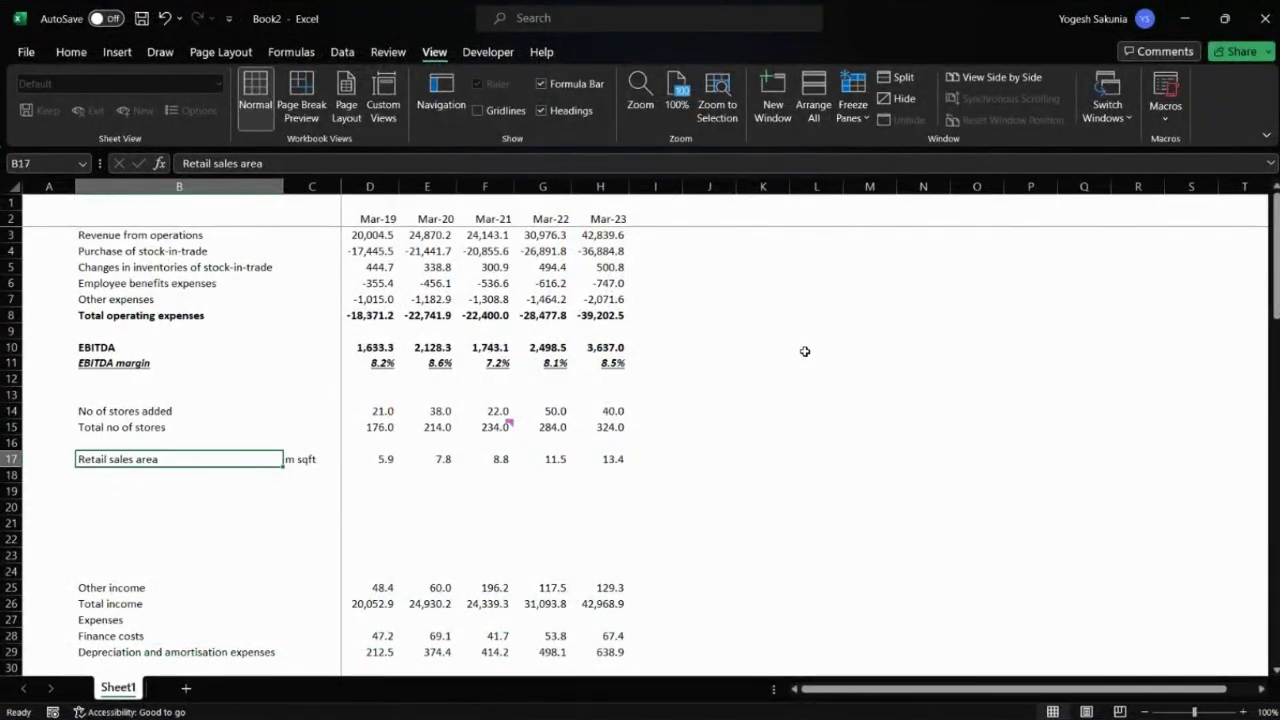
click(805, 351)
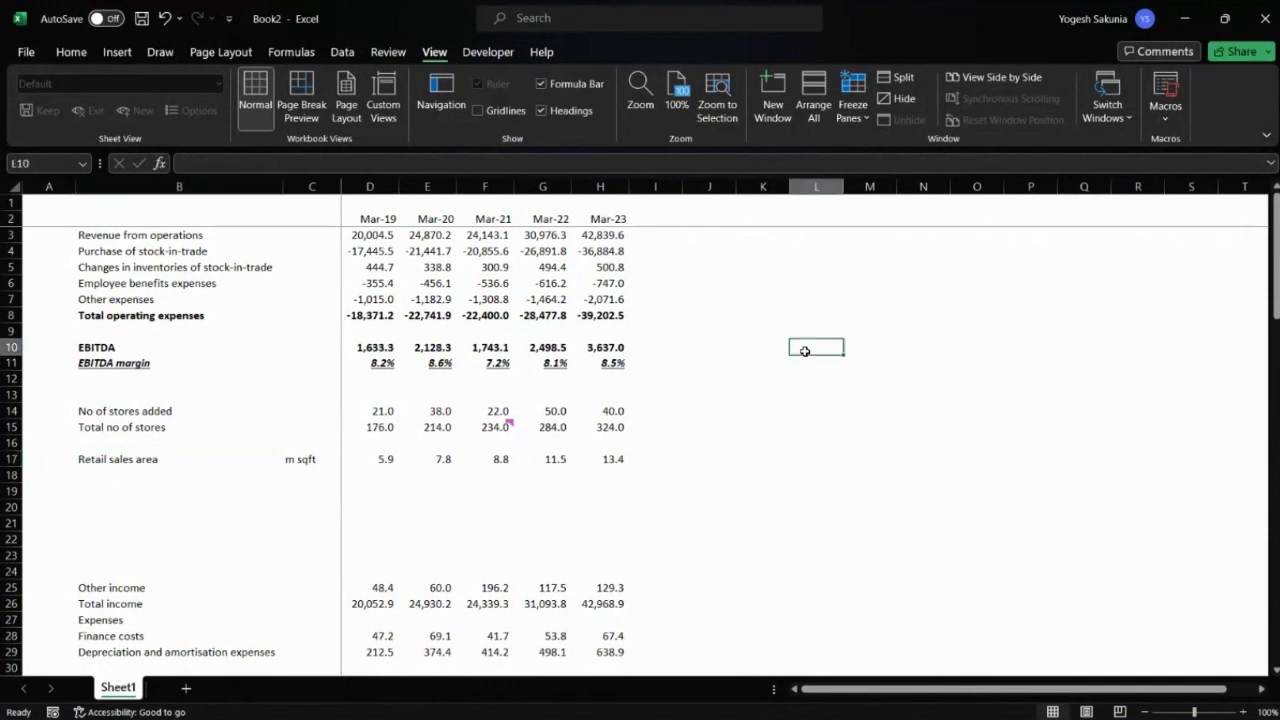
- Enter 10 as a helper multiplier in cell J3 and copy it
key(Up)
key(Up)
key(Up)
key(Up)
key(Up)
key(Up)
key(Up)
key(Left)
key(Left)
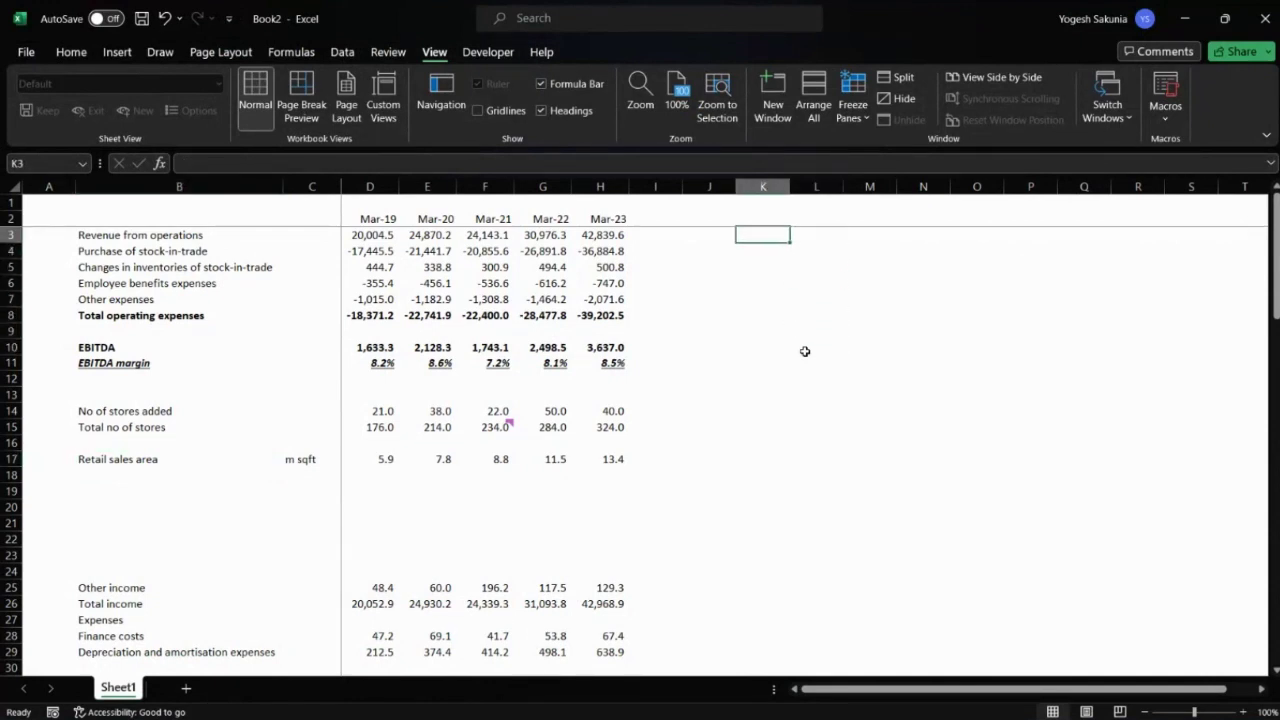
text(10)
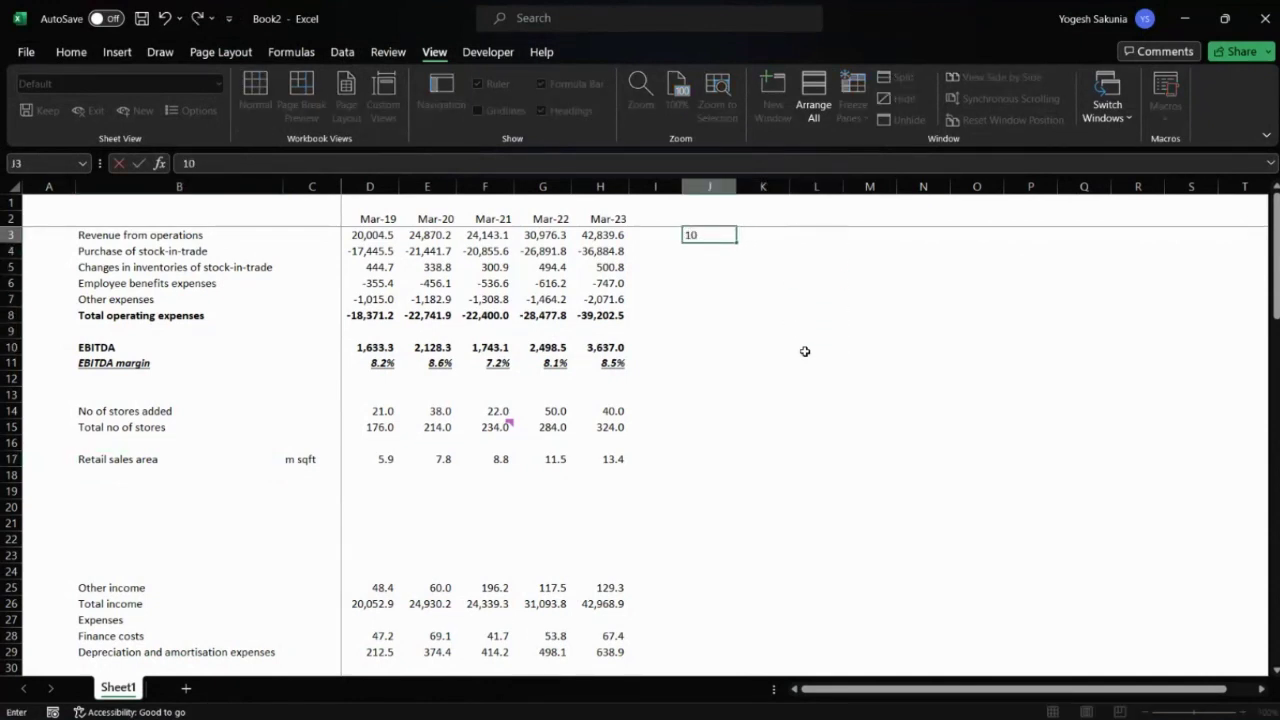
key(Return)
key(Up)
key(ctrl+c)
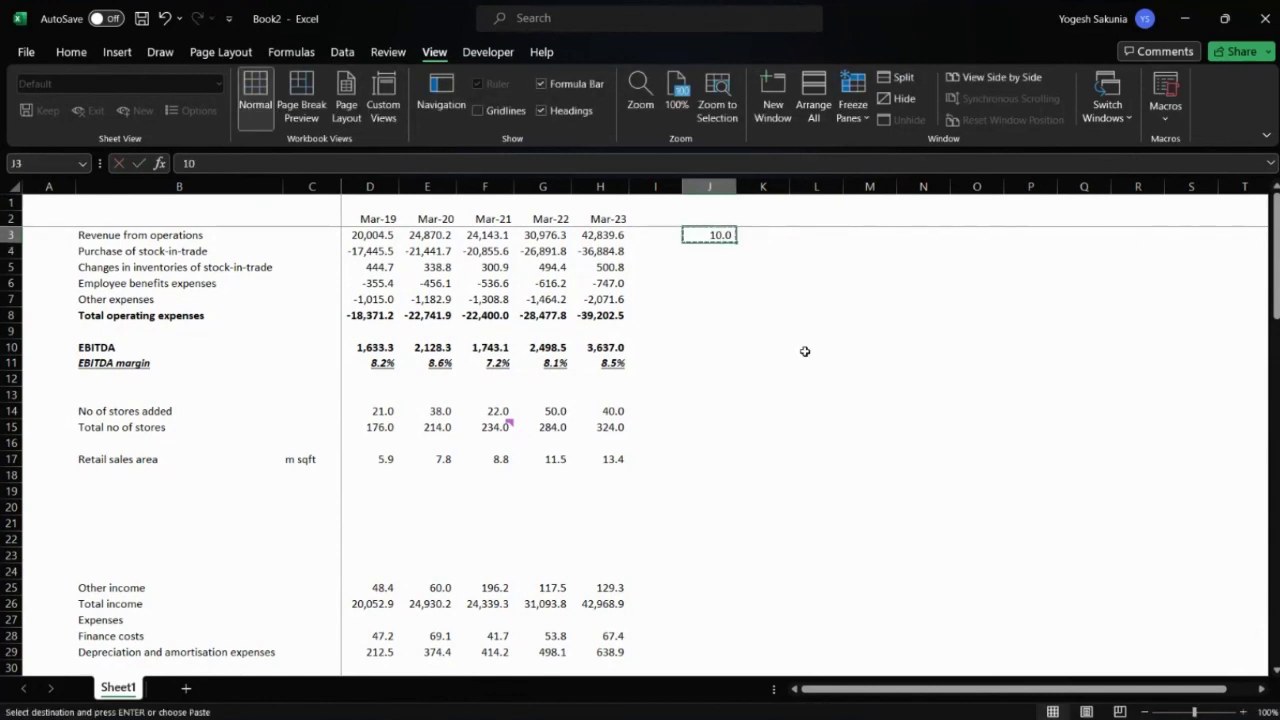
- Multiply the revenue and expense figures in D3:H7 by the copied value using Paste Special with the Multiply operation
key(Left)
key(Left)
key(Left)
key(Left)
key(Left)
key(Left)
key(shift+Right)
key(shift+Right)
key(shift+Right)
key(shift+Right)
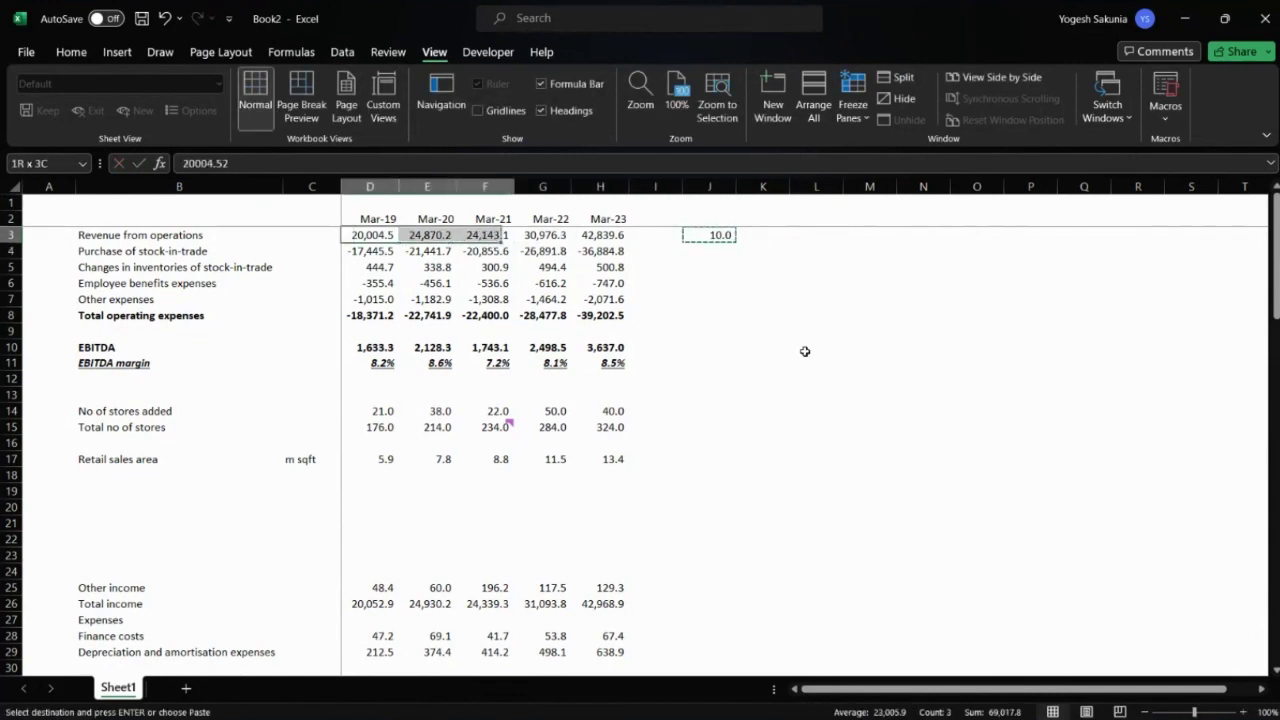
key(shift+Down)
key(shift+Down)
key(shift+Down)
key(shift+Down)
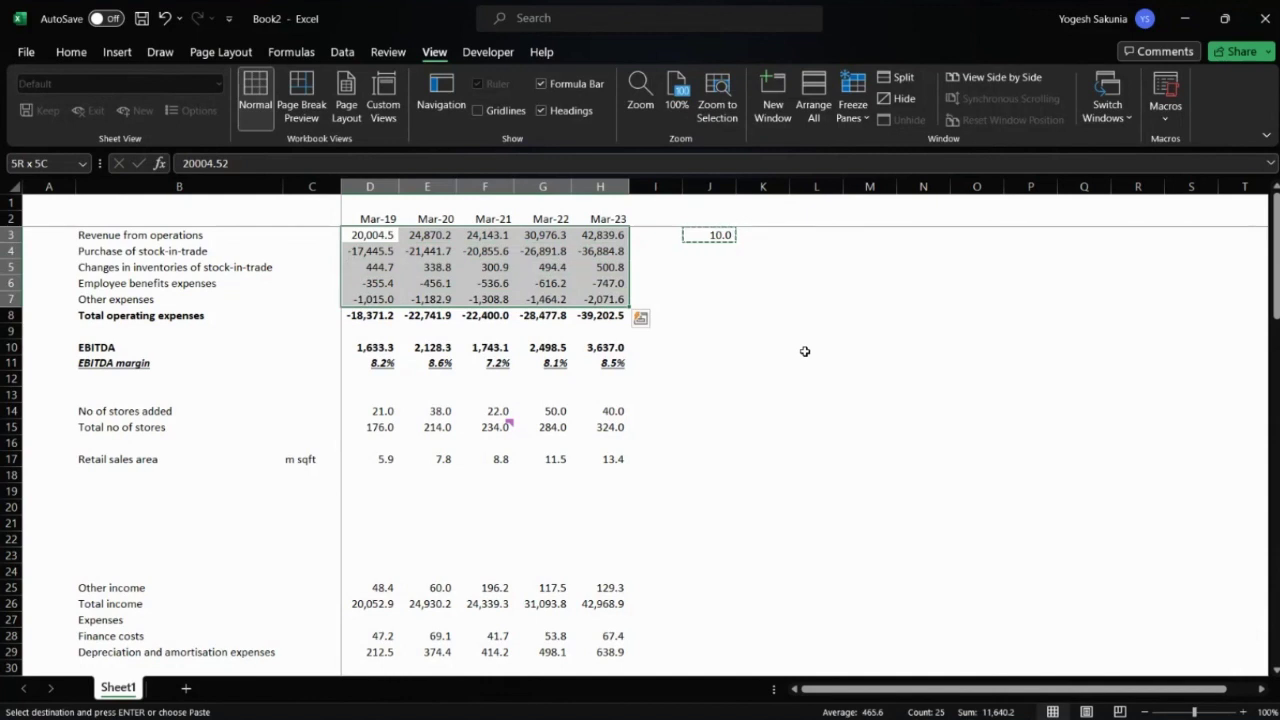
key(ctrl+alt+v)
key(alt+m)
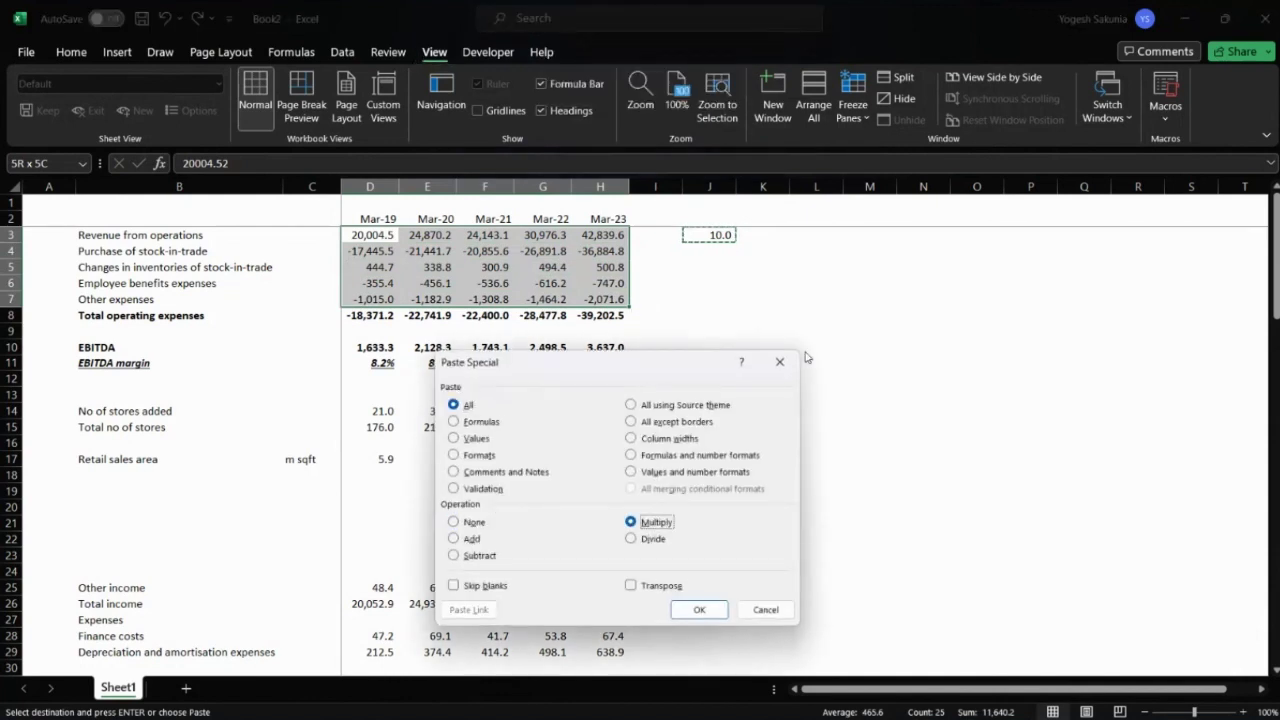
key(Return)
key(Escape)
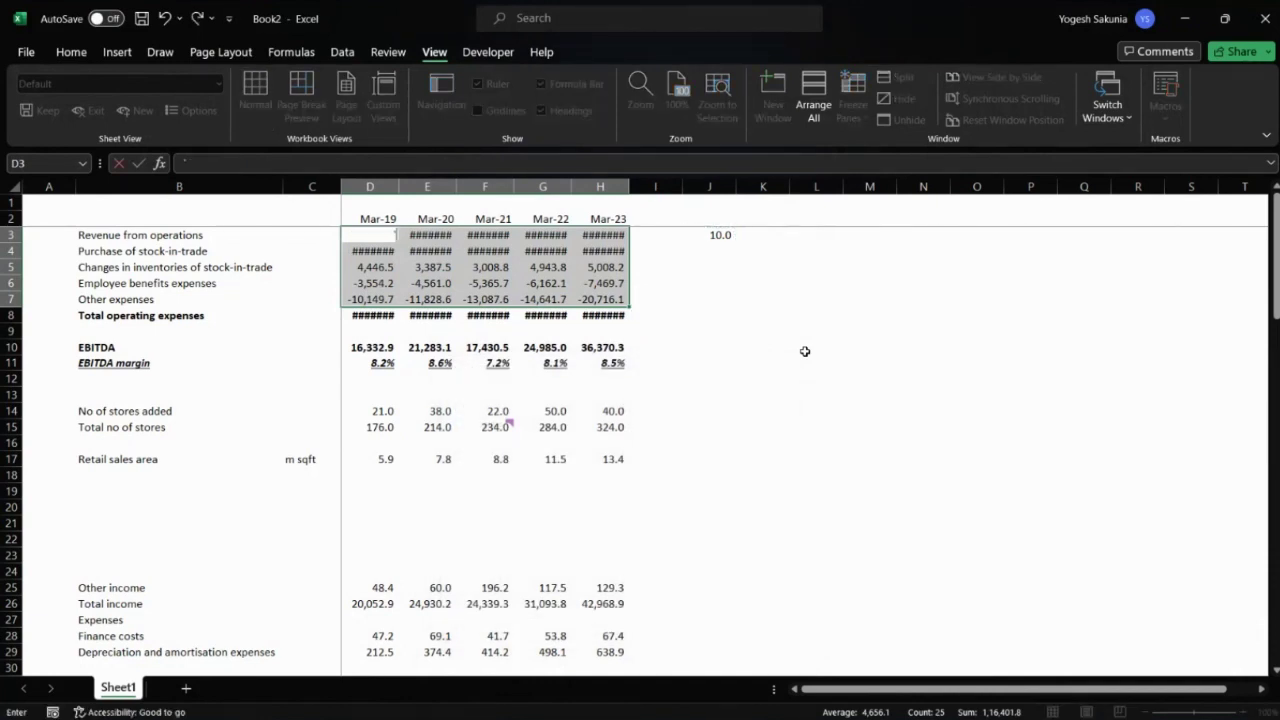
- AutoFit the widths of columns D to H so the enlarged figures fit
key(Right)
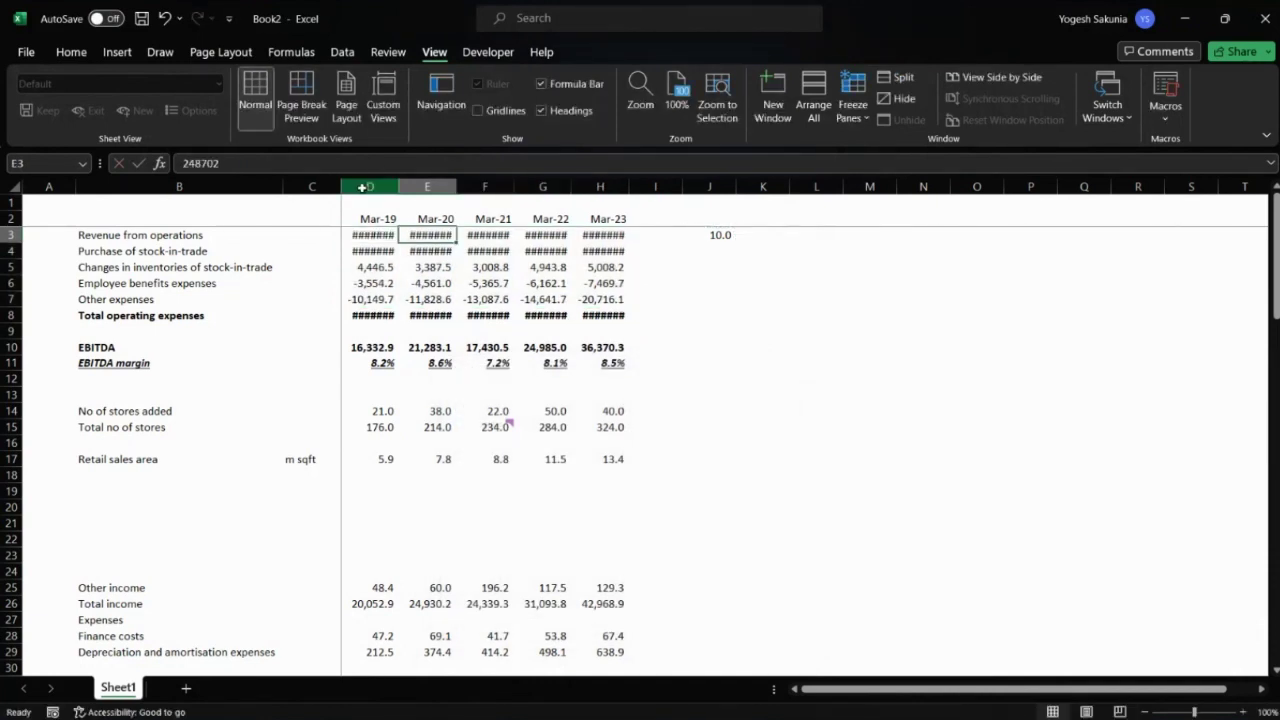
drag(370, 186, 618, 168)
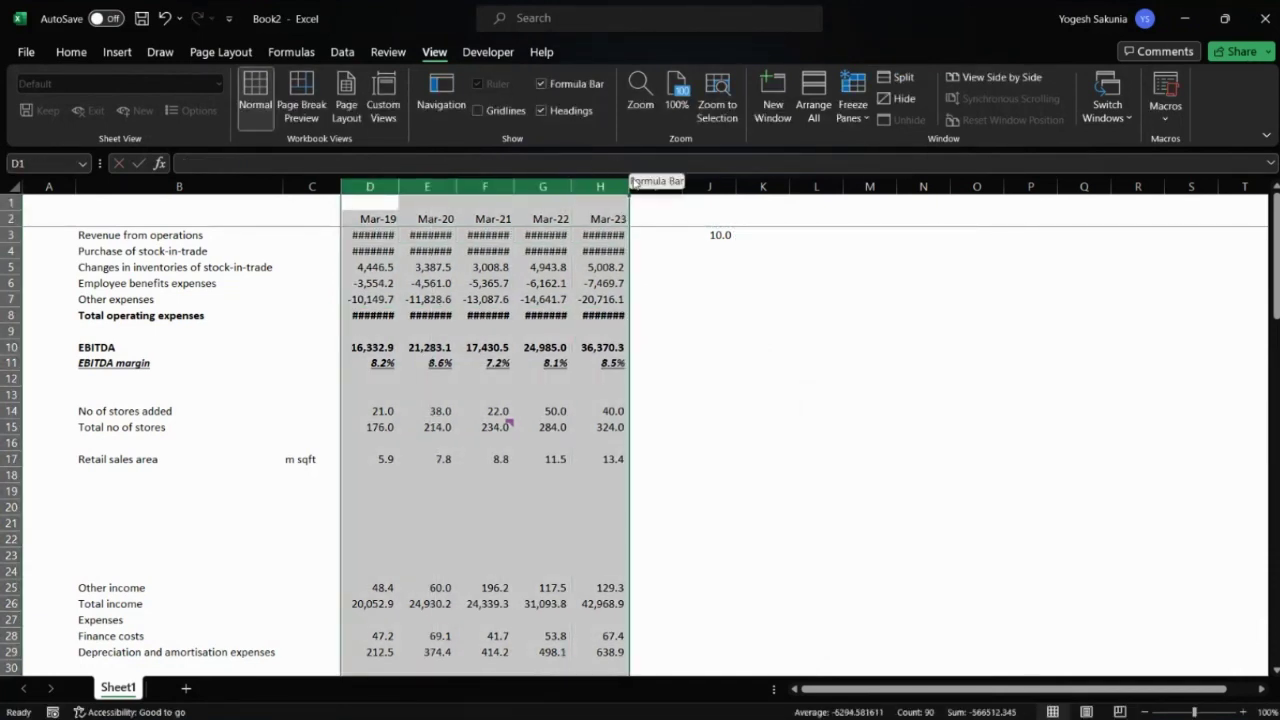
double_click(629, 185)
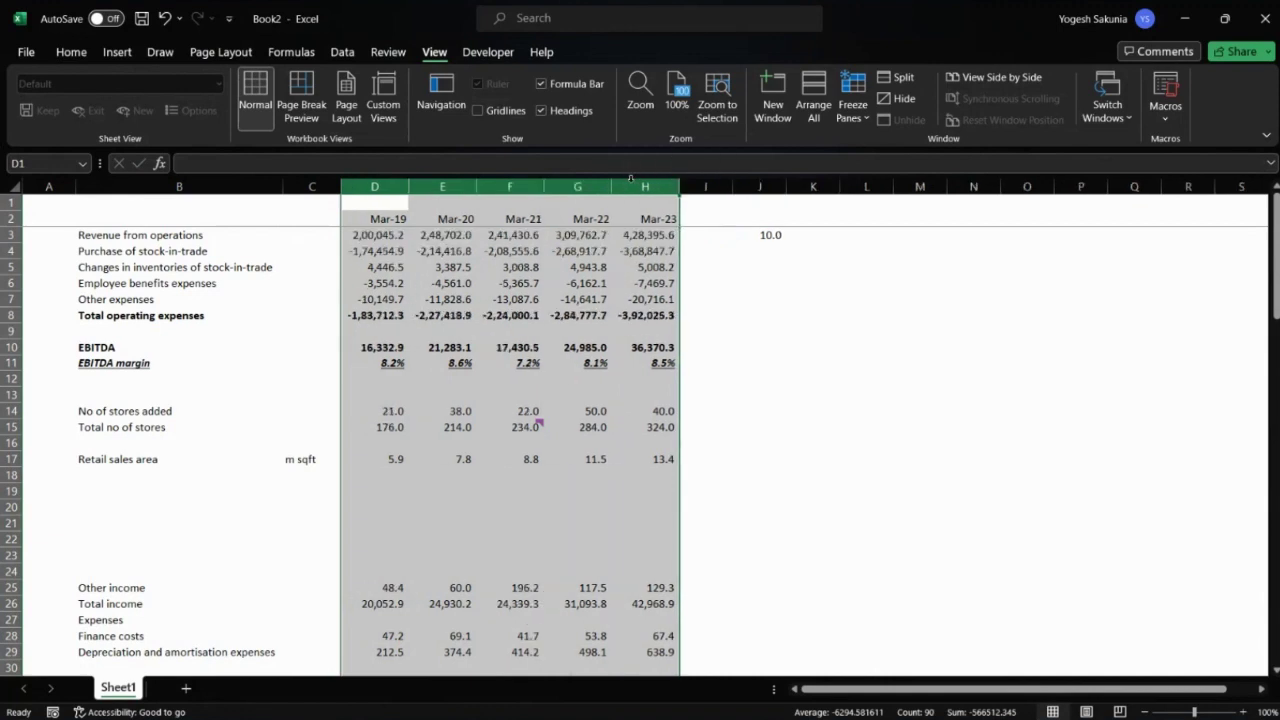
- Clear the helper multiplier from cell J3
click(850, 312)
click(764, 236)
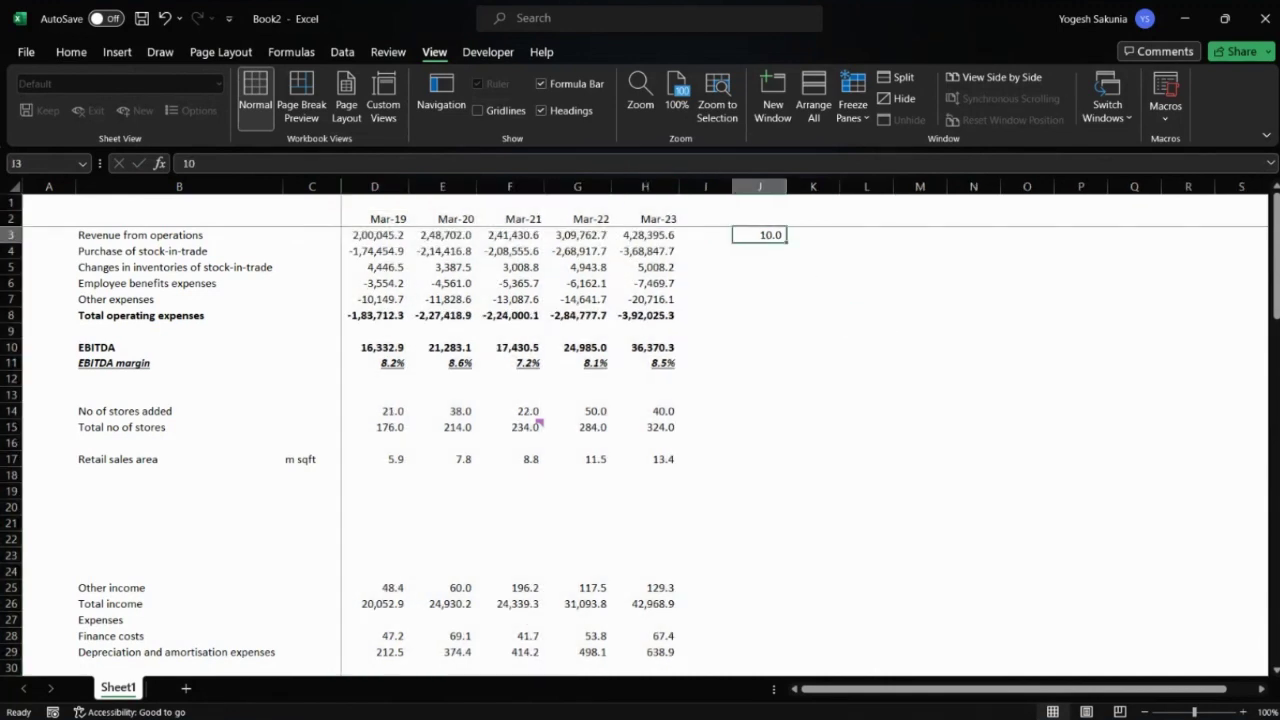
key(Delete)
key(Return)
- Review the retail sales area row and the Mar-19 column's revenue and expense figures
key(Down)
key(Down)
key(Down)
key(Down)
key(Down)
key(Down)
key(Down)
key(Down)
key(Down)
key(Down)
key(Down)
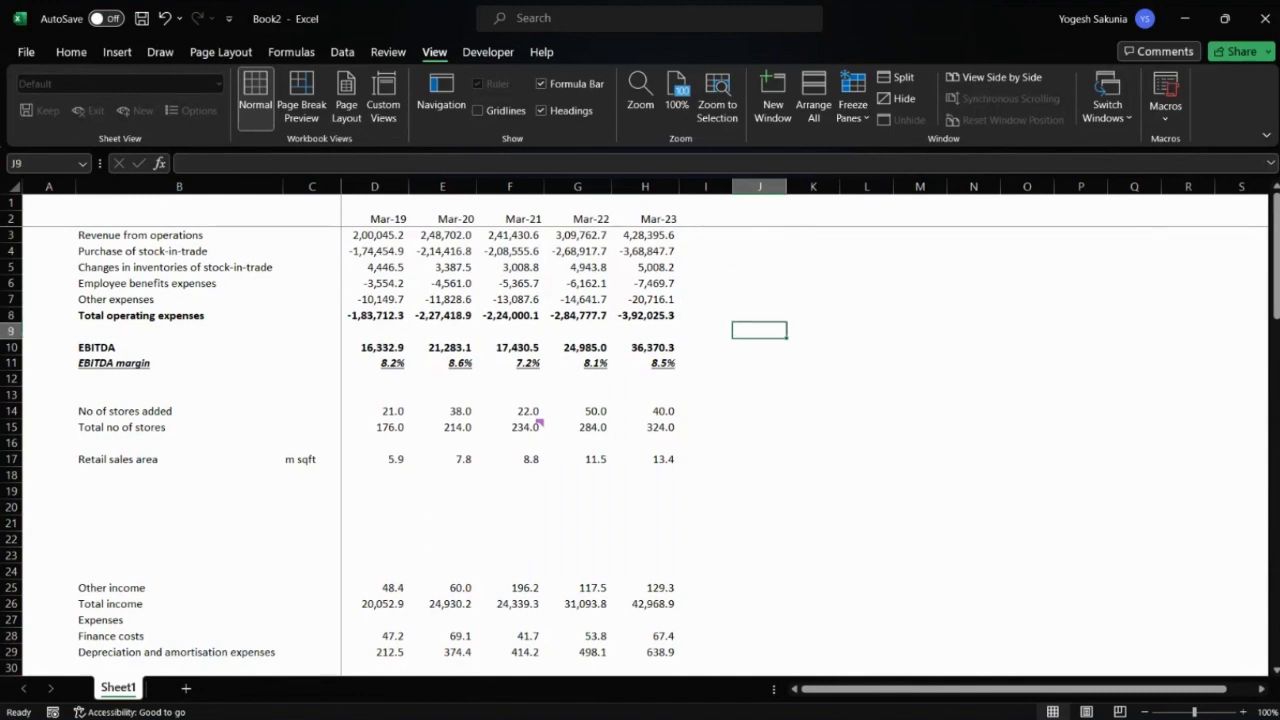
key(Left)
key(Left)
key(Left)
key(Left)
key(Left)
key(Left)
key(Left)
key(Left)
key(Left)
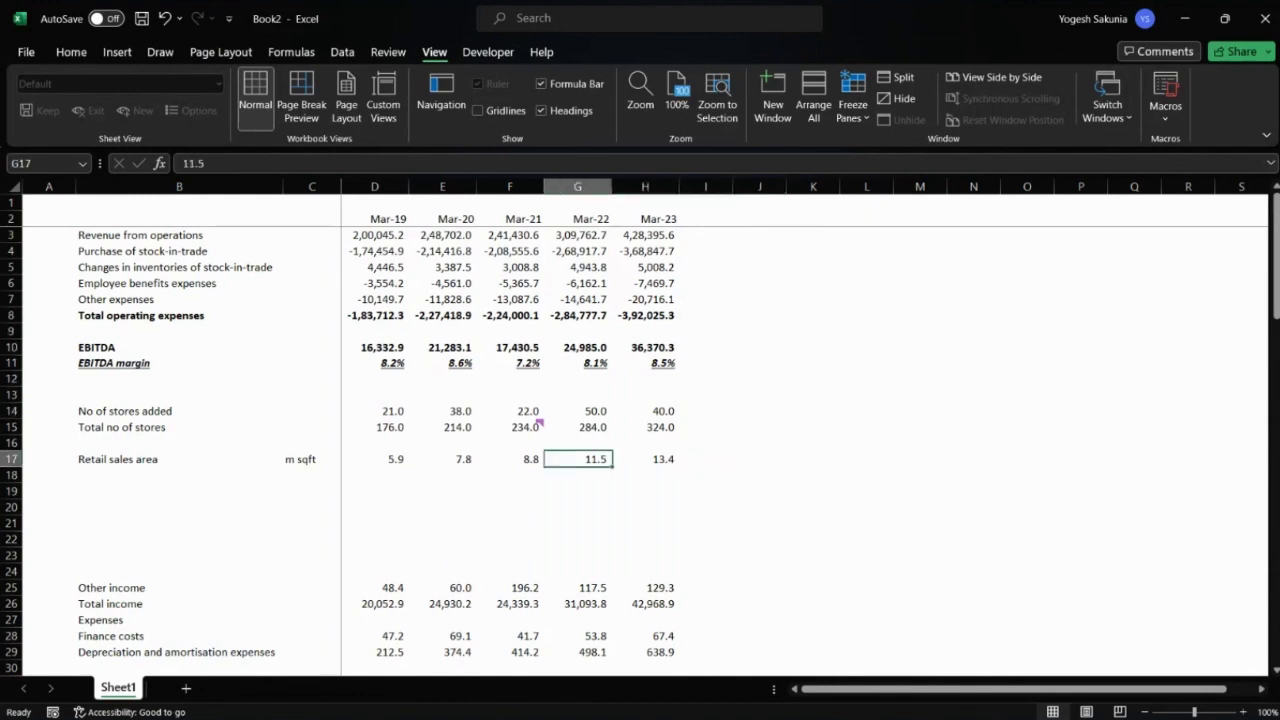
key(Right)
key(Right)
key(Right)
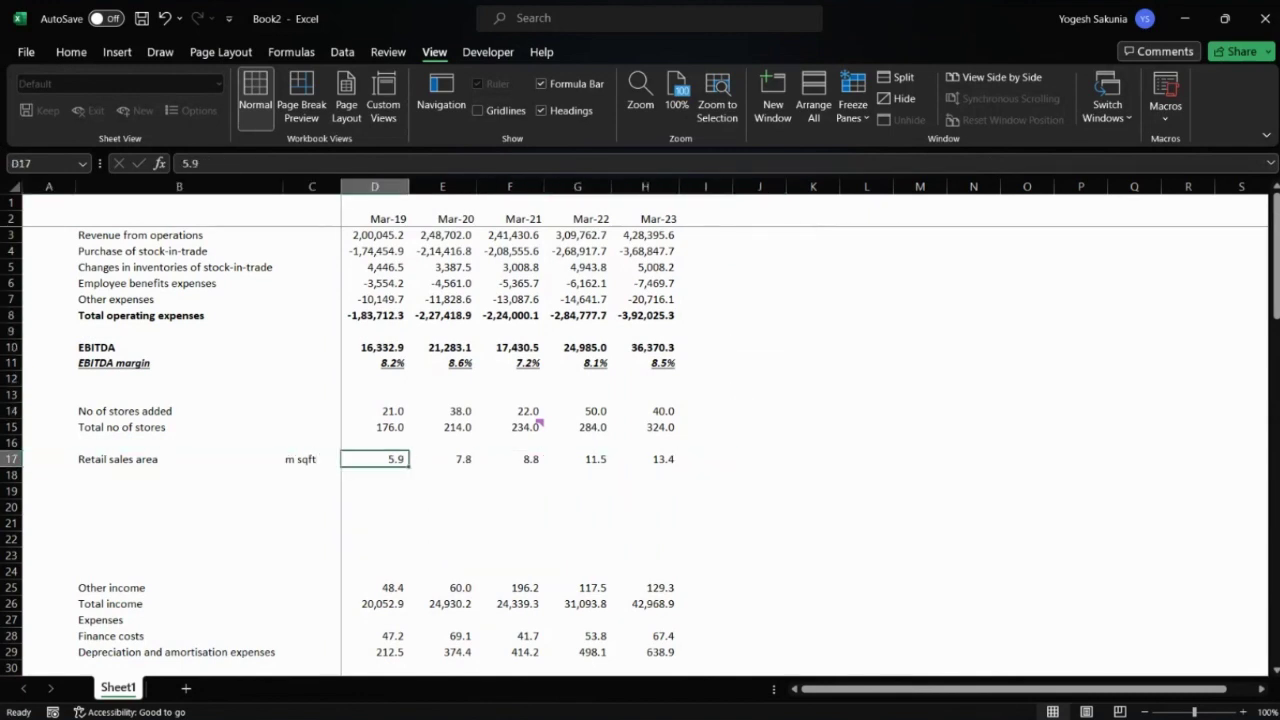
key(Up)
key(Up)
key(Up)
key(Up)
key(Up)
key(Up)
key(Up)
key(Up)
key(Up)
key(Up)
key(Up)
key(Up)
key(Up)
key(Up)
key(Up)
key(Up)
key(Down)
key(Down)
key(Down)
key(Down)
key(Down)
key(Down)
key(Down)
key(Down)
key(Down)
key(Down)
key(Down)
key(Down)
key(Down)
key(Down)
key(Down)
key(Down)
key(Down)
key(Down)
key(Down)
key(Down)
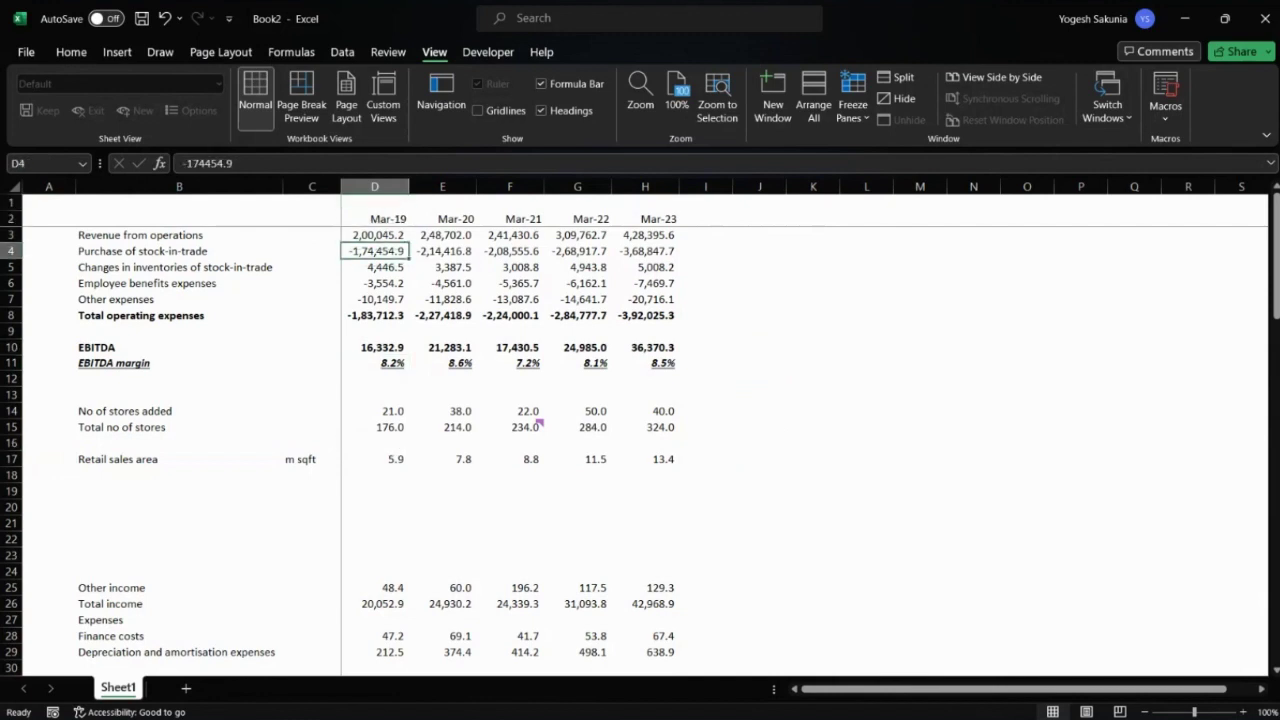
- Label cell B19 "Sales per sq ft" below the retail sales area row and move to the Mar-20 cell of that row
key(Left)
key(Left)
key(Up)
key(Up)
key(Up)
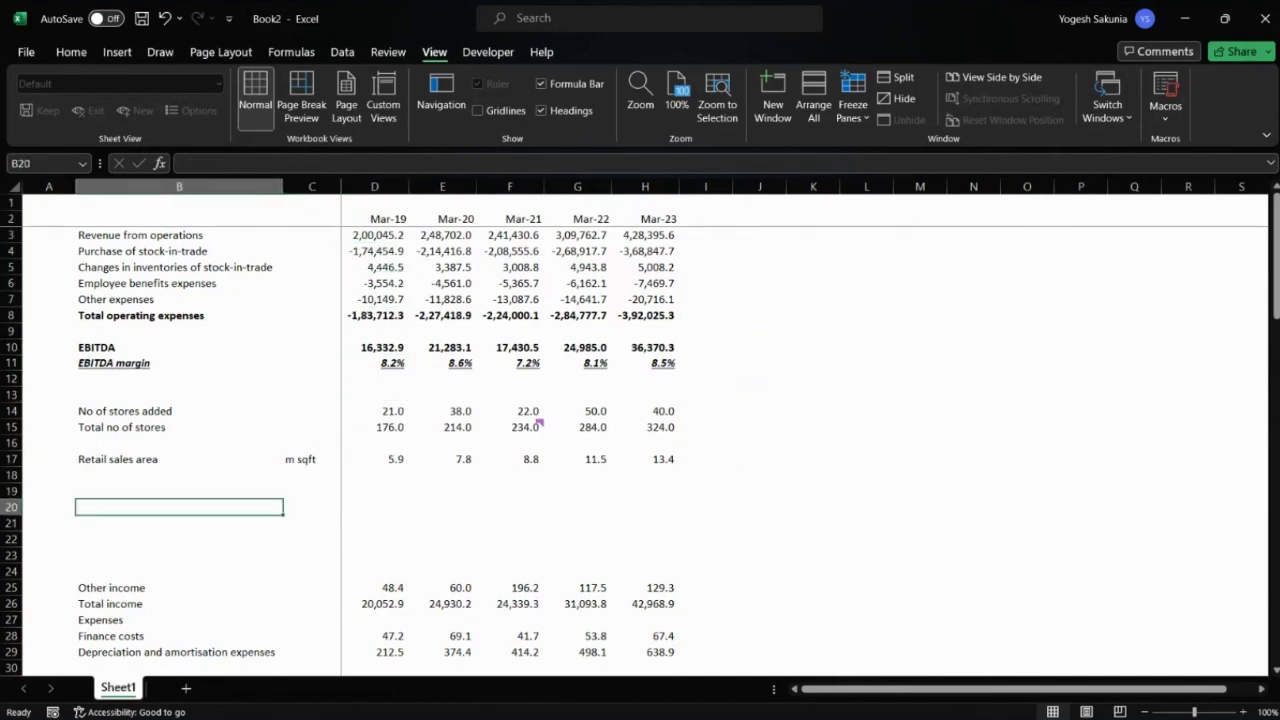
key(Down)
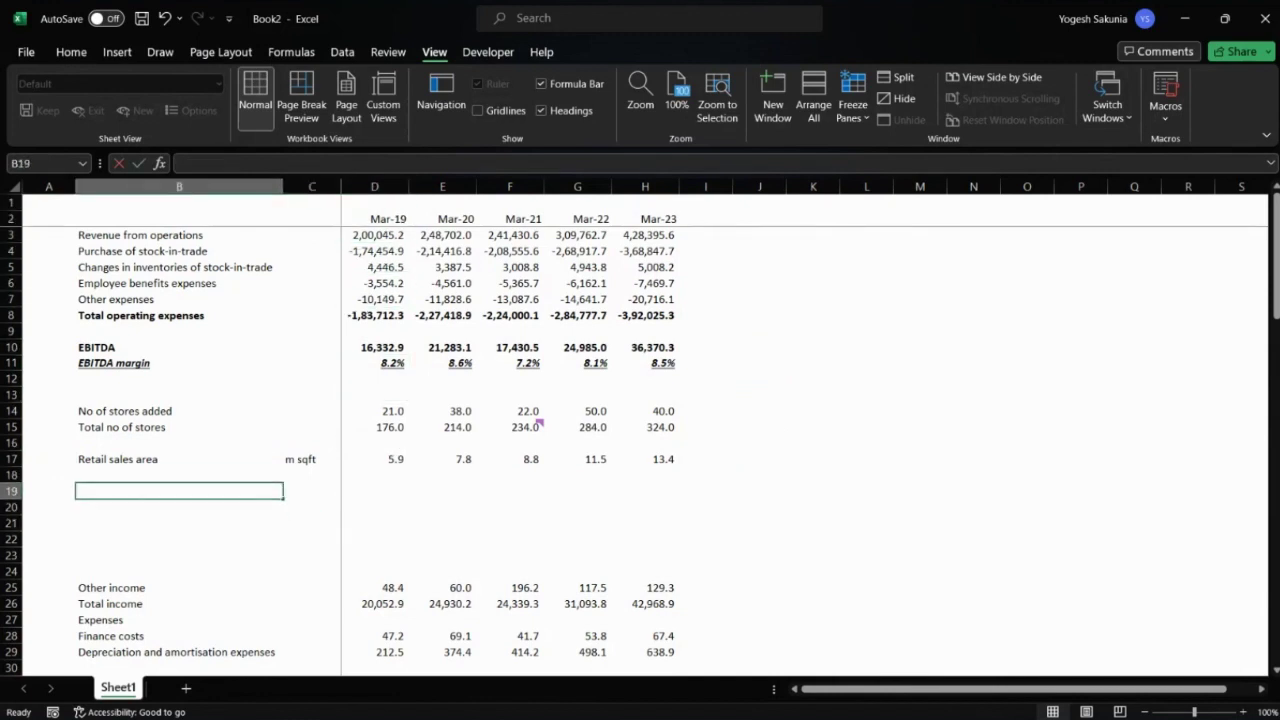
text(Sales)
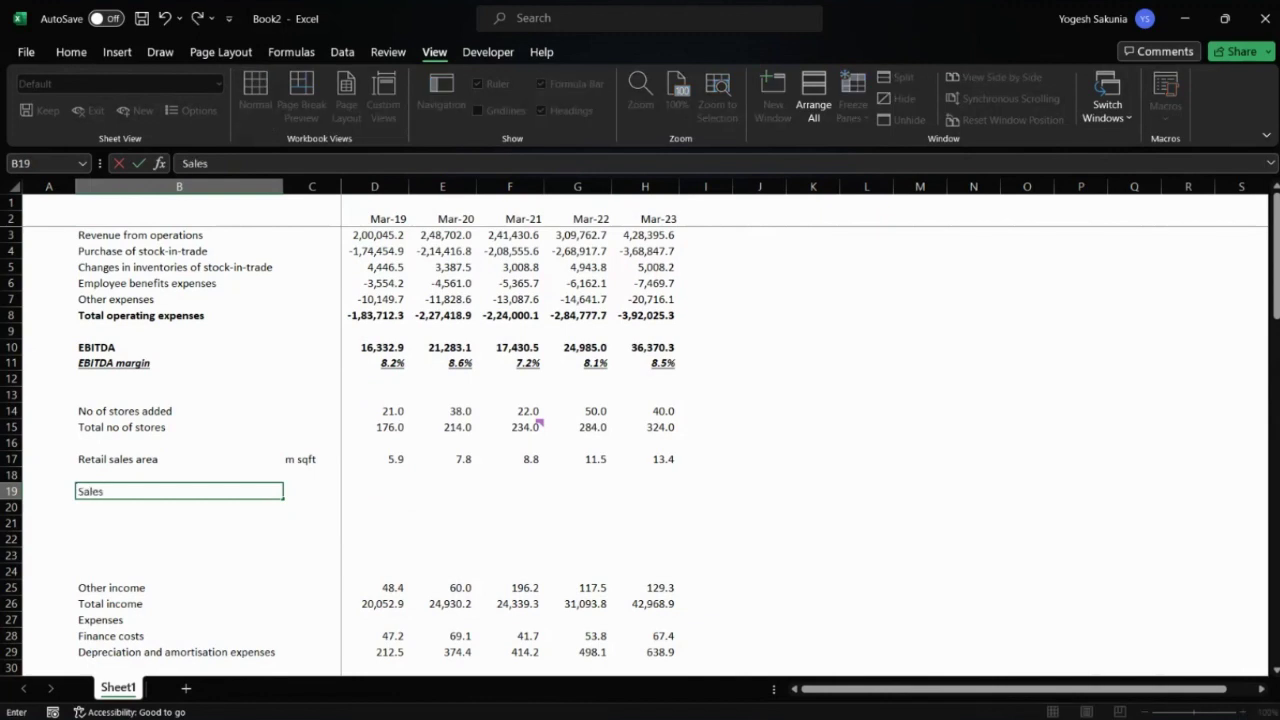
text( per sq ft)
key(Return)
click(282, 491)
click(442, 491)
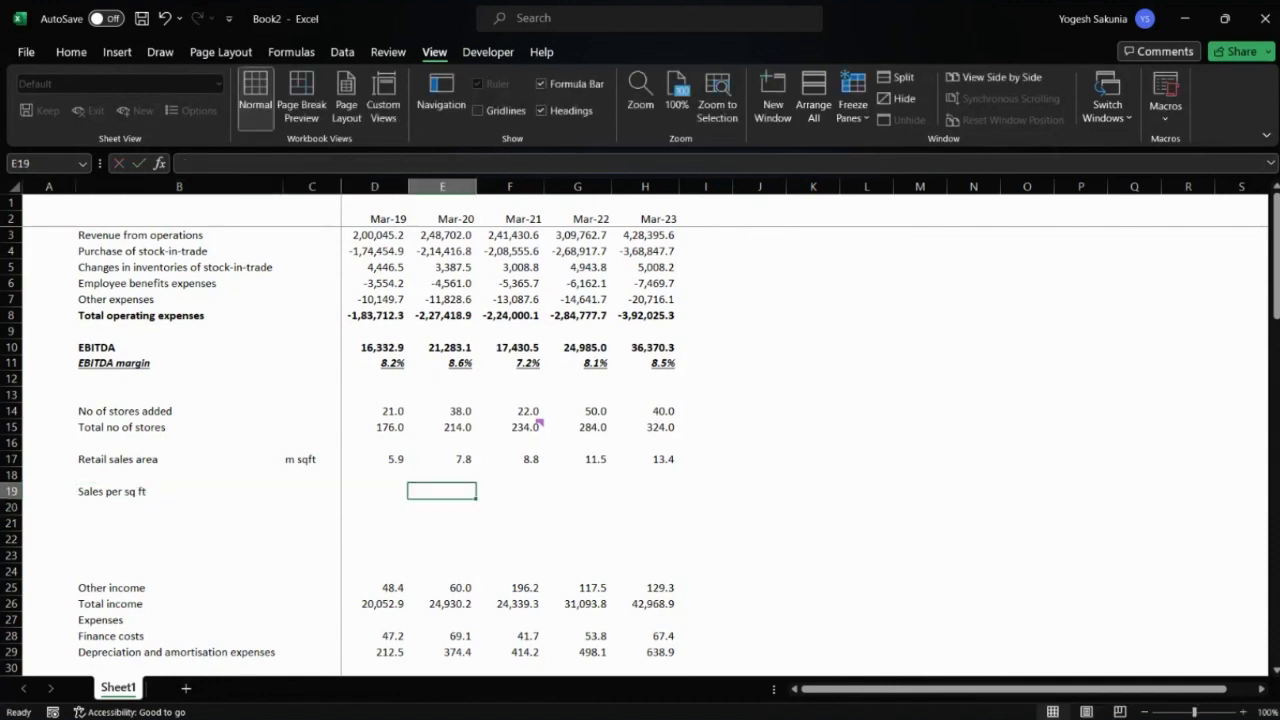
- Enter the Mar-19 sales per sq ft formula =D3/D17 in D19, dividing revenue from operations by retail sales area
click(374, 491)
text(=)
key(Up)
key(Up)
key(Up)
key(Up)
key(Up)
key(Up)
key(Up)
key(Up)
key(Up)
key(Up)
key(Up)
key(Up)
key(Up)
key(Up)
key(Up)
key(Up)
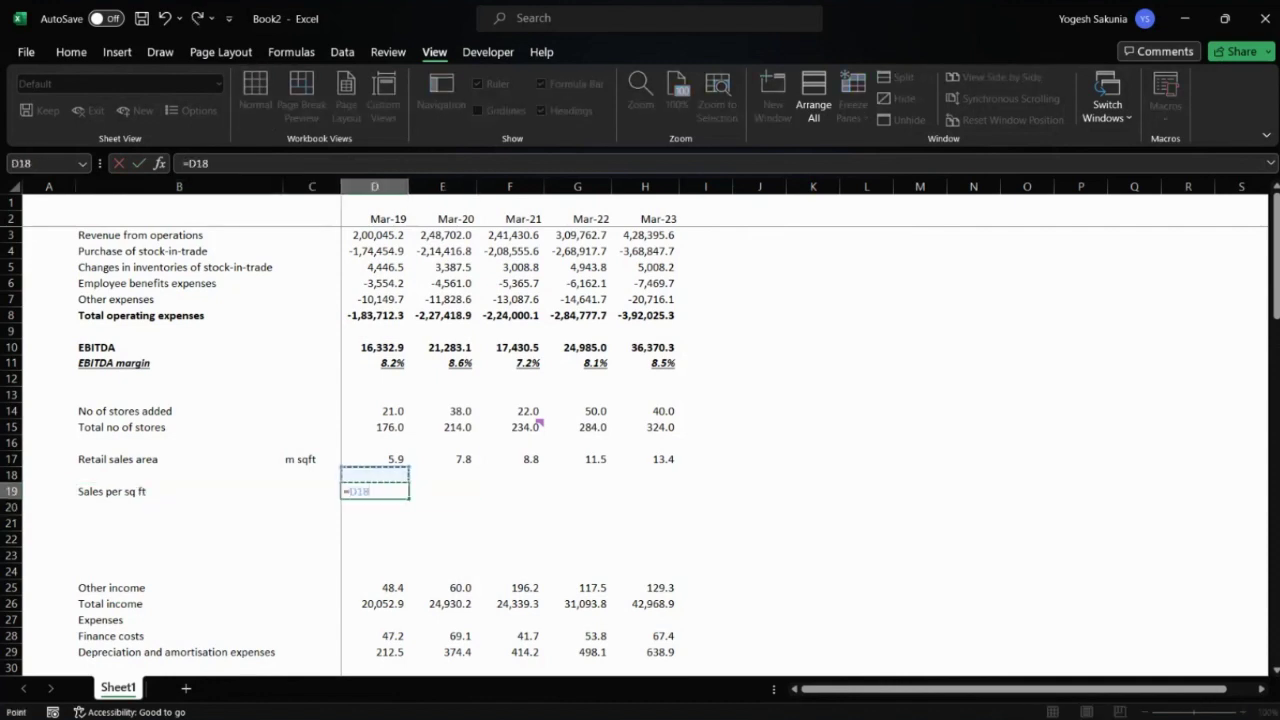
text(/)
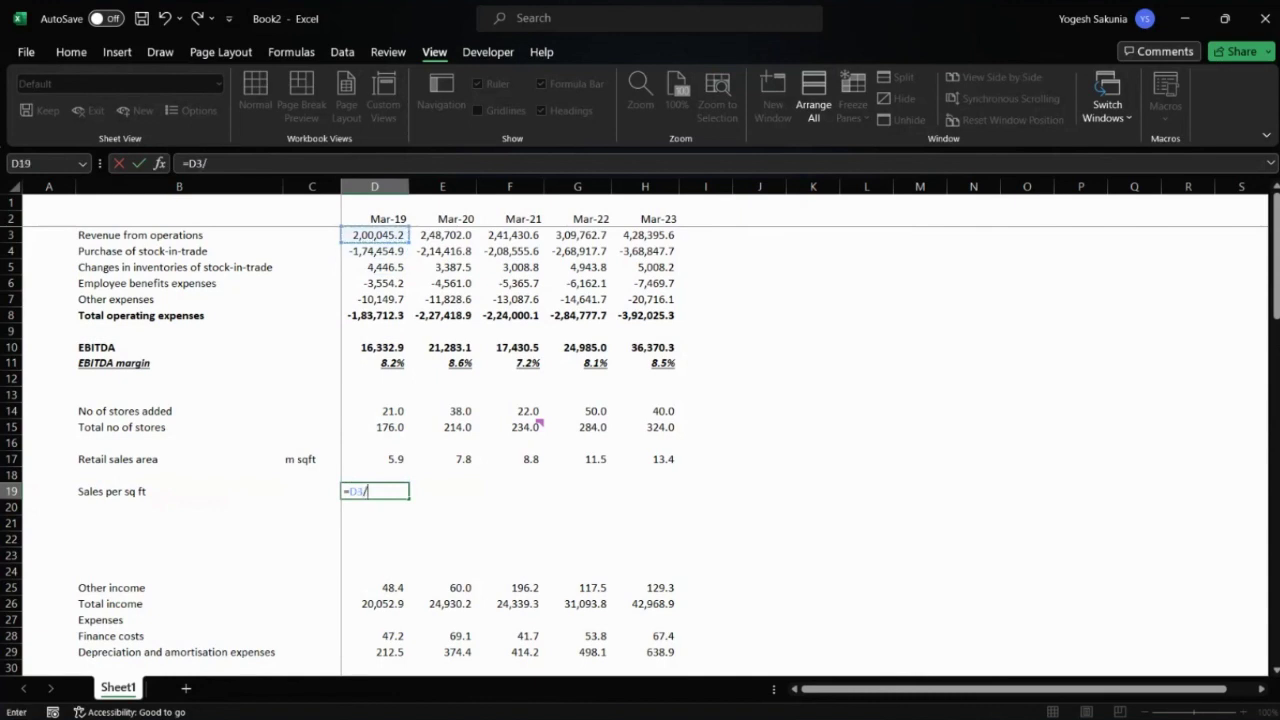
key(Up)
key(Up)
key(Return)
- Fill the sales per sq ft formula from D19 across to H19, covering Mar-20 to Mar-23
key(Up)
key(shift+Right)
key(shift+Right)
key(shift+Right)
key(shift+Right)
key(shift+Right)
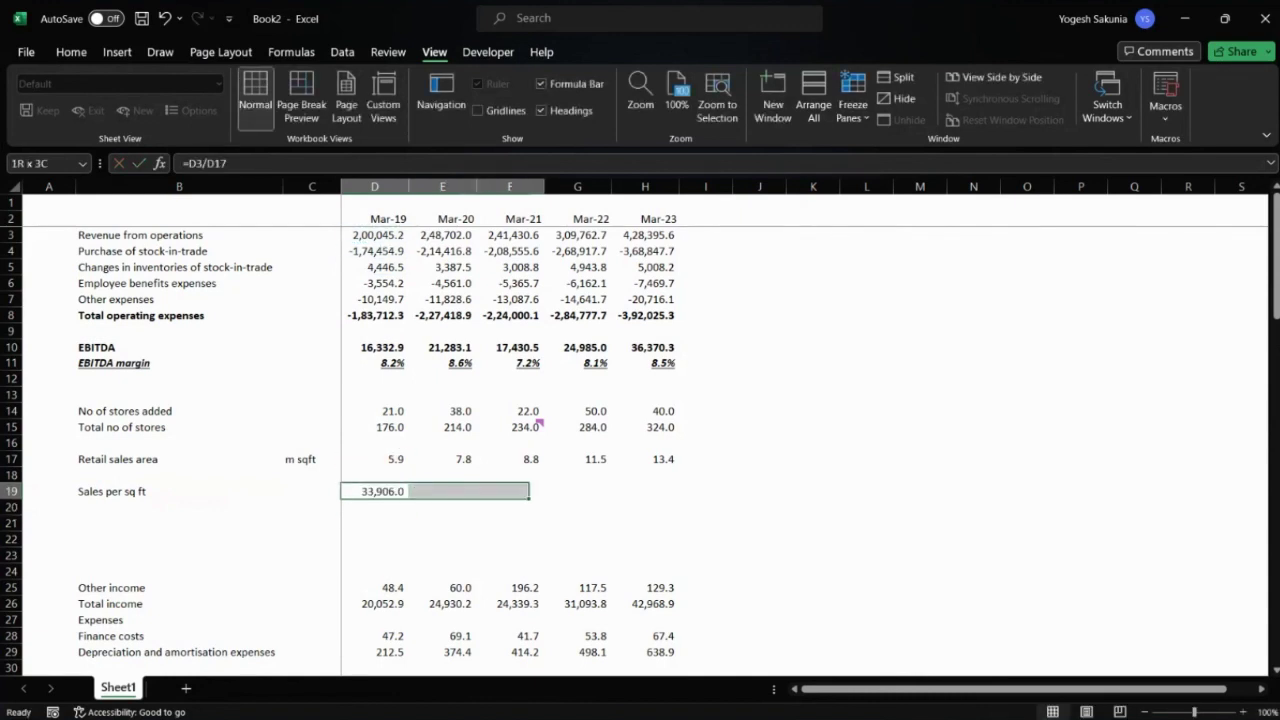
key(shift+Left)
key(ctrl+r)
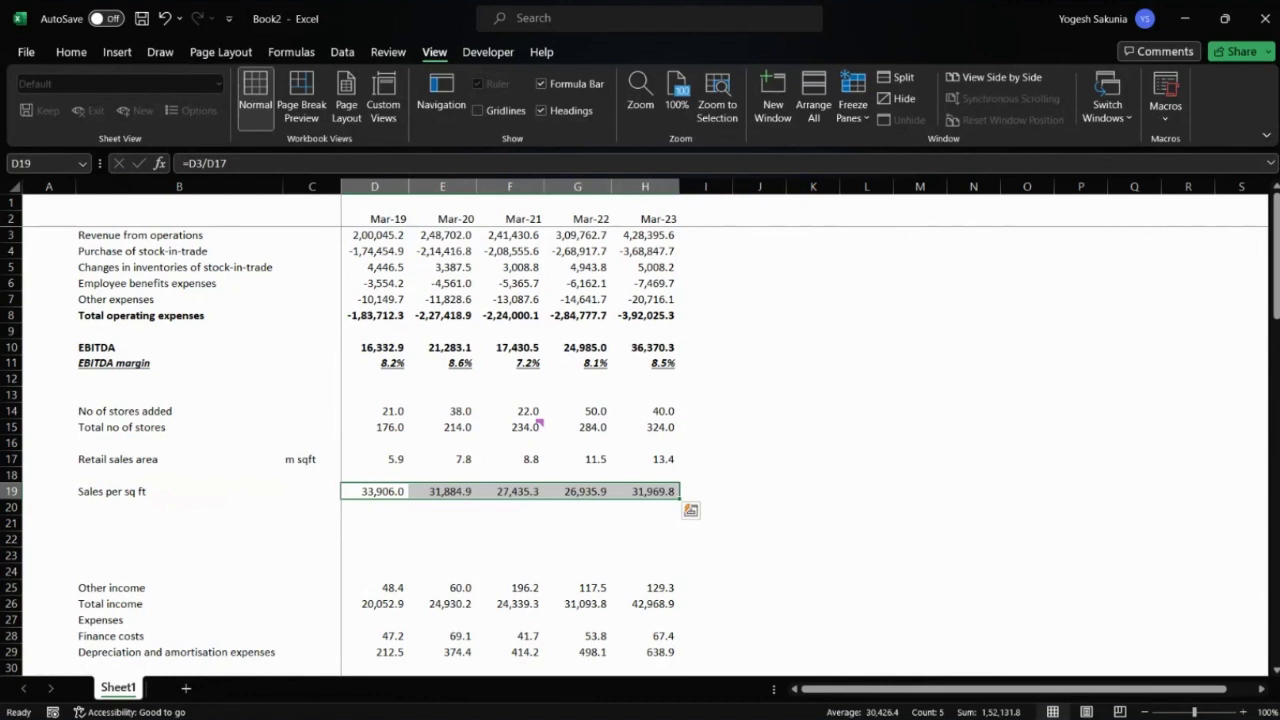
- Switch to the investor presentation in the browser and find the Revenue from Sales per Retail Business Area sq ft chart
key(alt+Tab)
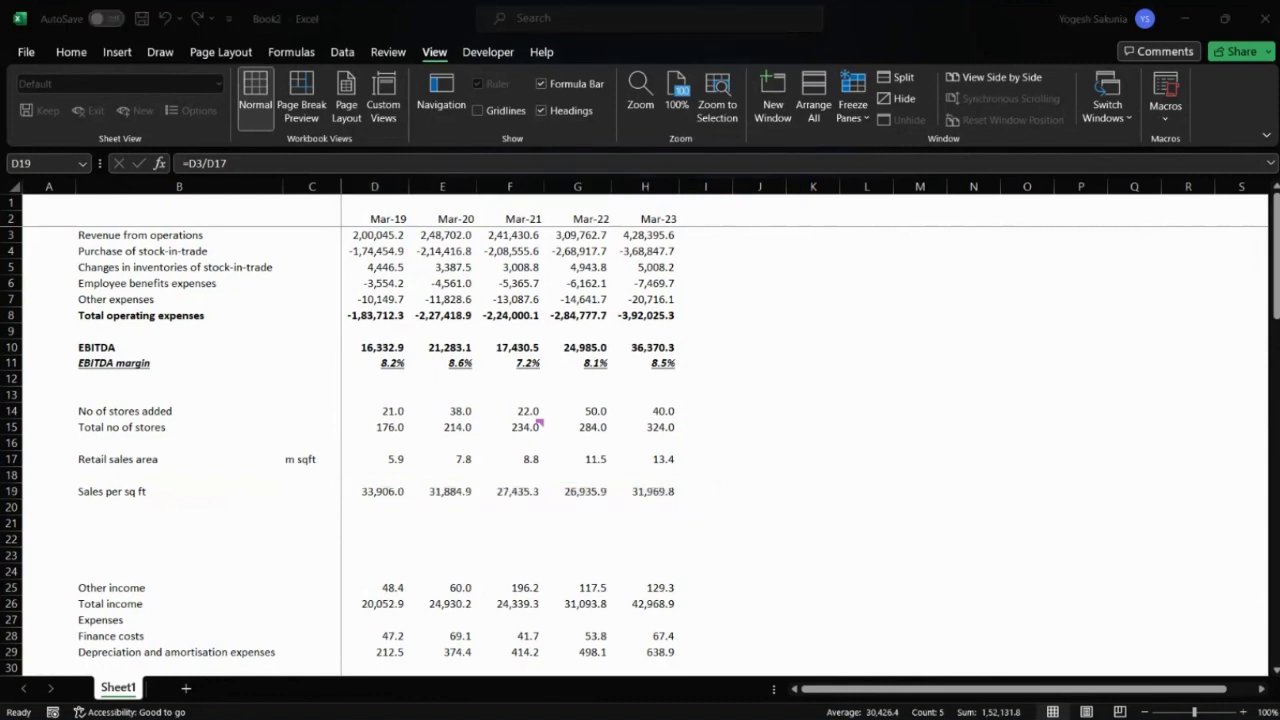
key(alt+Tab)
key(alt+Tab)
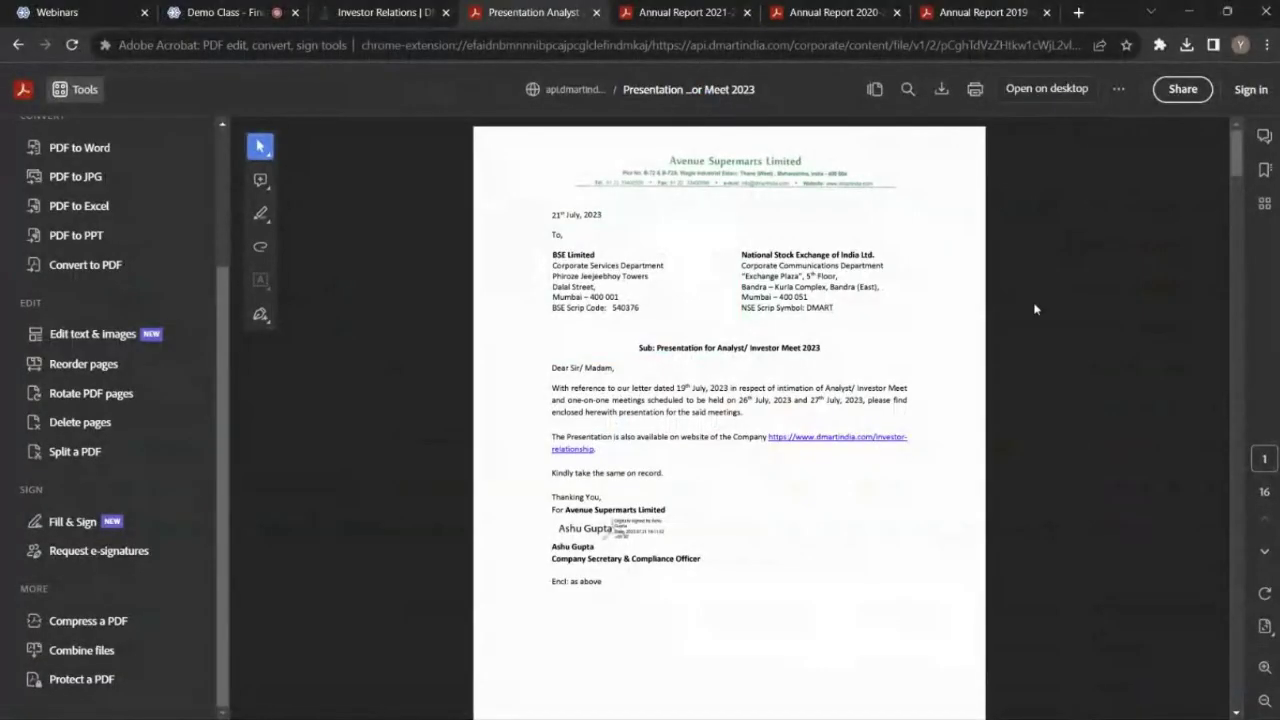
scroll(1035, 308, down, 20)
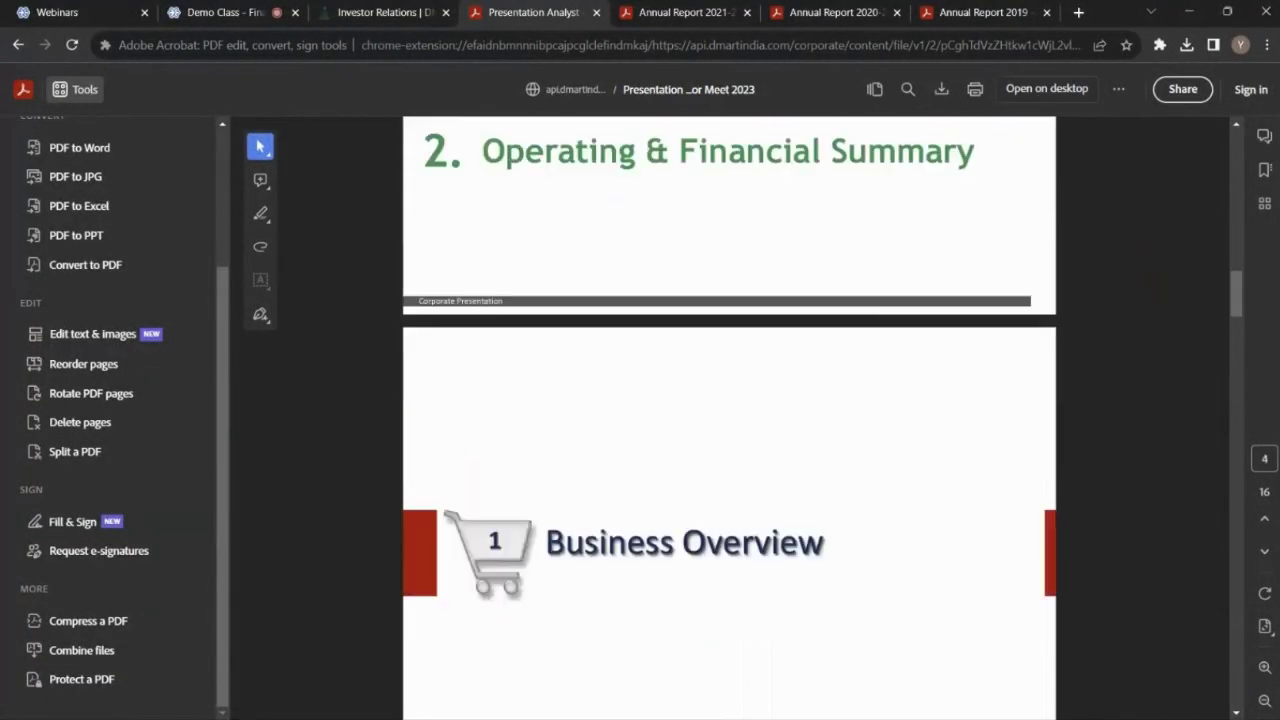
scroll(730, 418, down, 12)
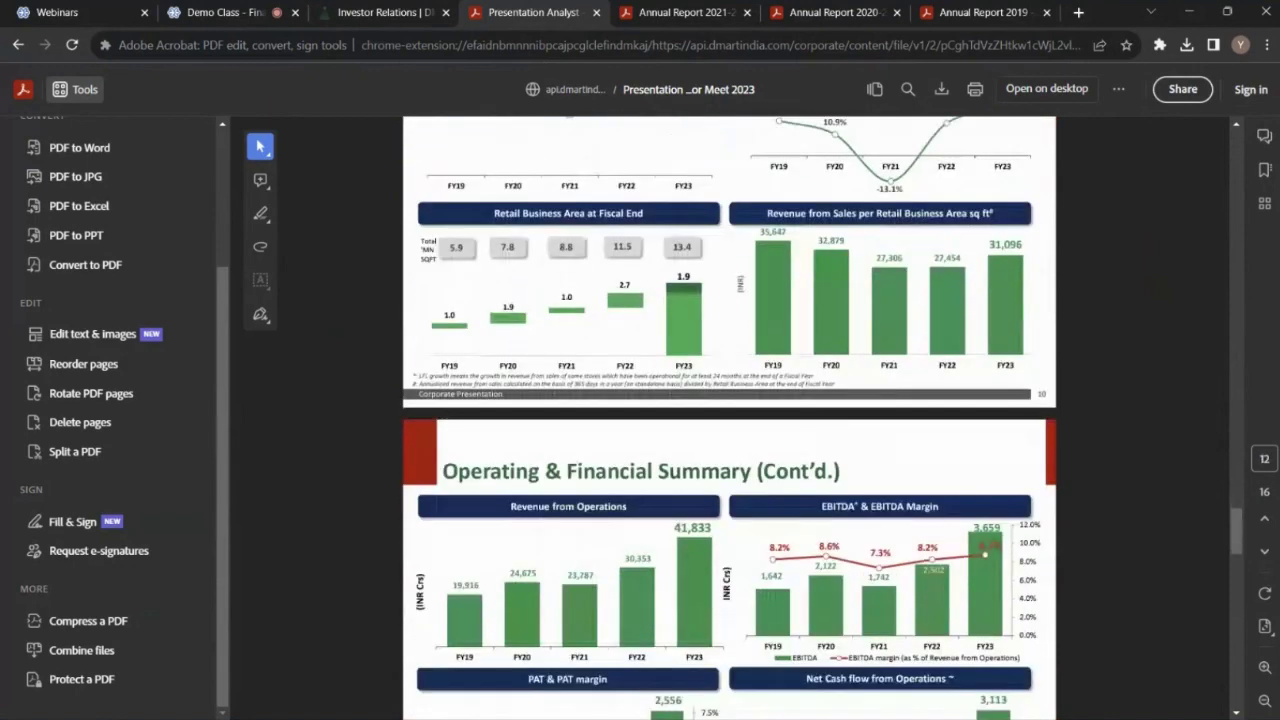
scroll(730, 418, down, 4)
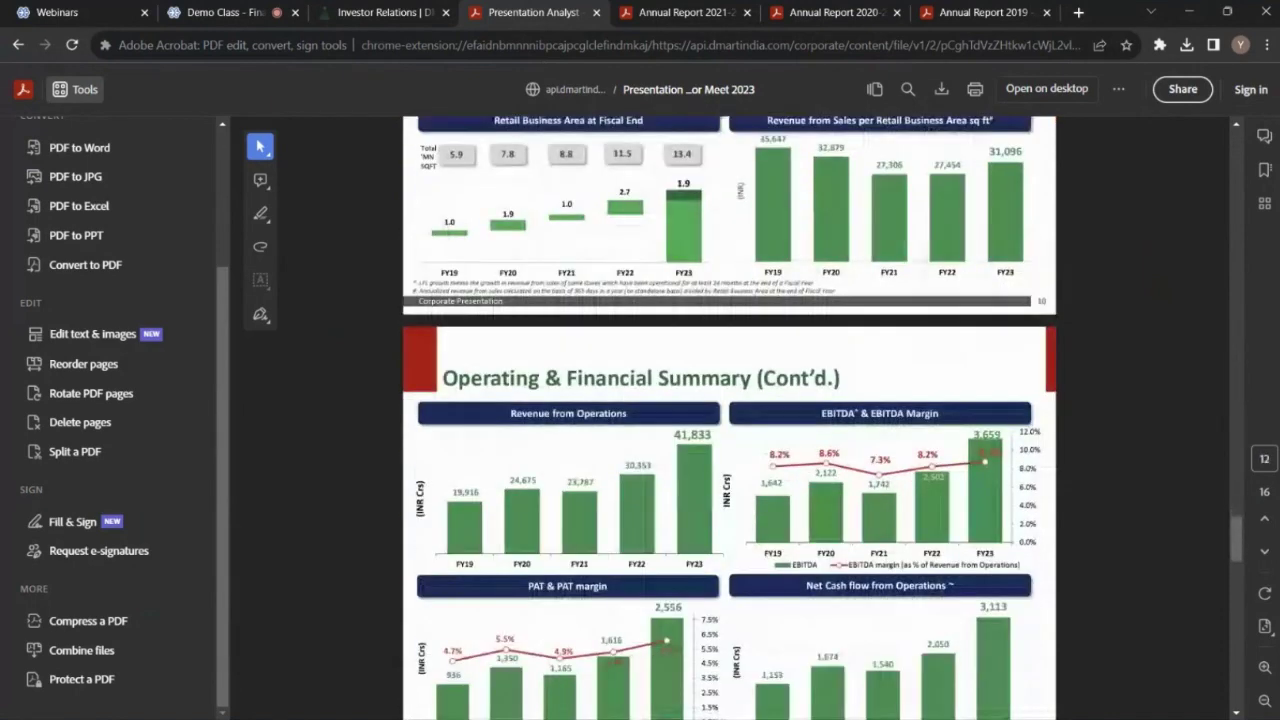
scroll(730, 418, down, 3)
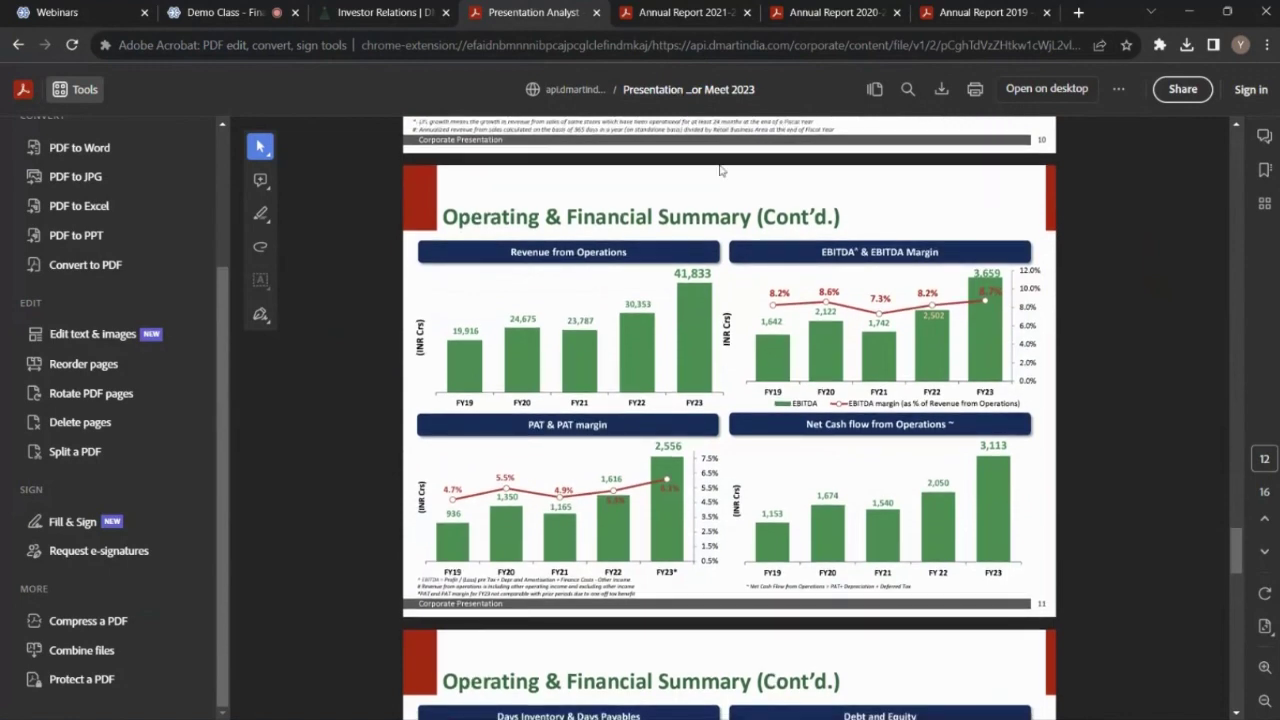
scroll(730, 418, up, 2)
scroll(730, 418, up, 3)
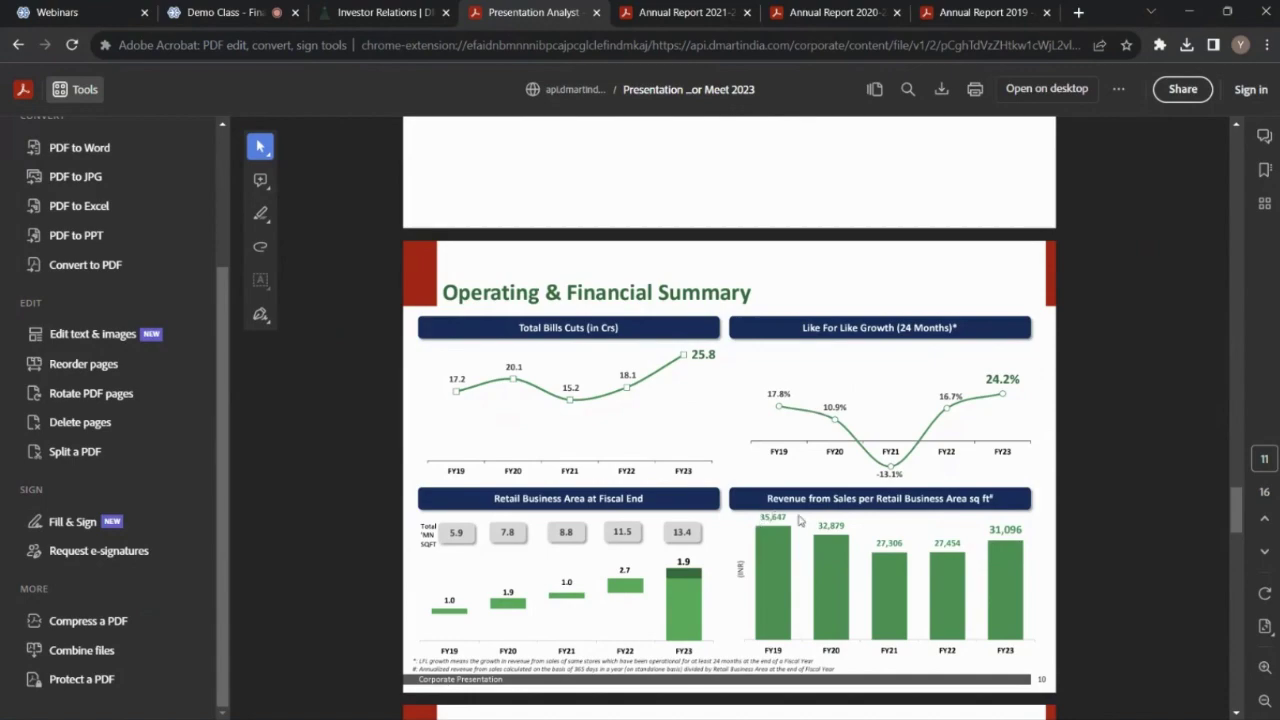
- Compare the presentation's revenue per retail business area sq ft figures with the Sales per sq ft row in the Book2 workbook
key(alt+Tab)
key(alt+Tab)
key(Tab)
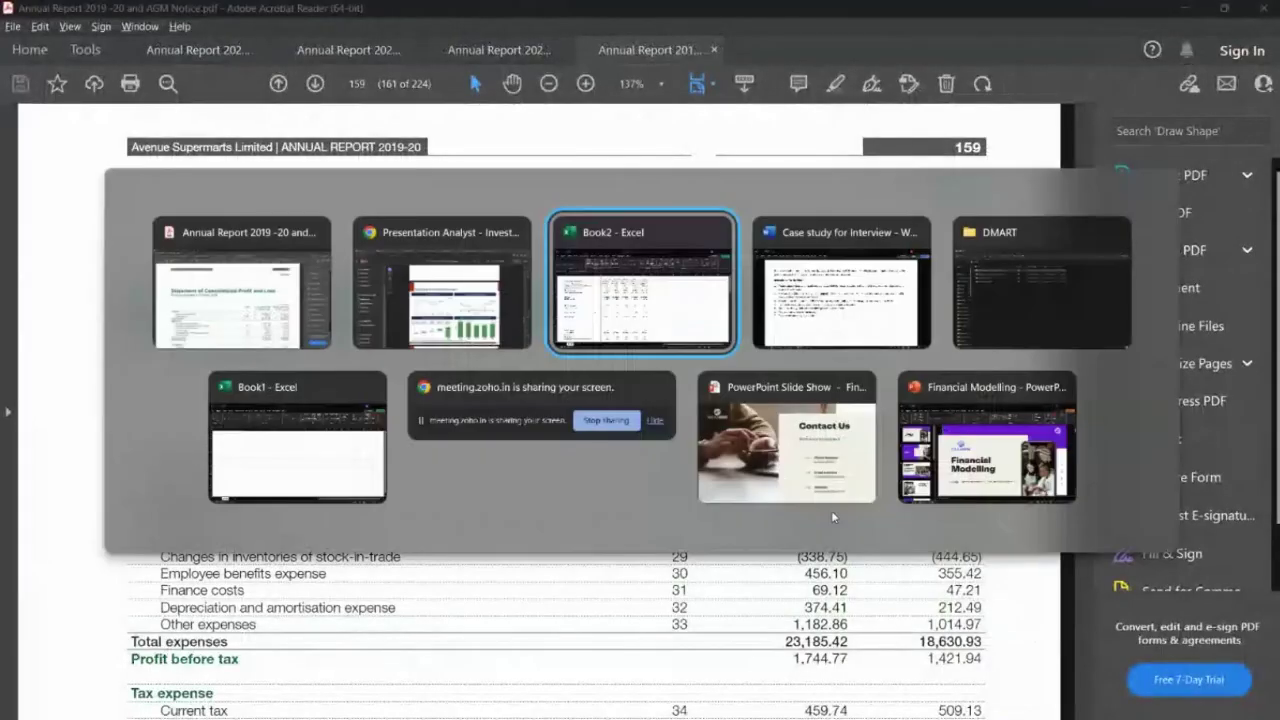
key(alt+Tab)
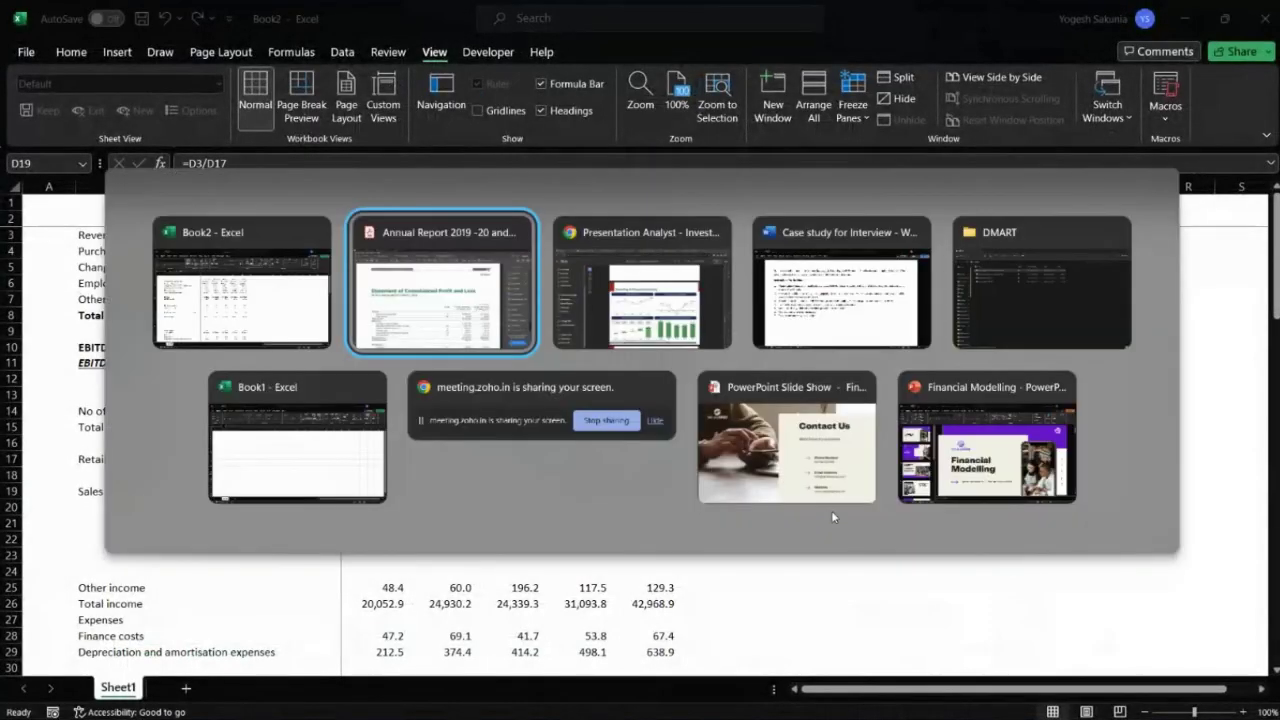
key(alt+Tab)
key(alt+Tab)
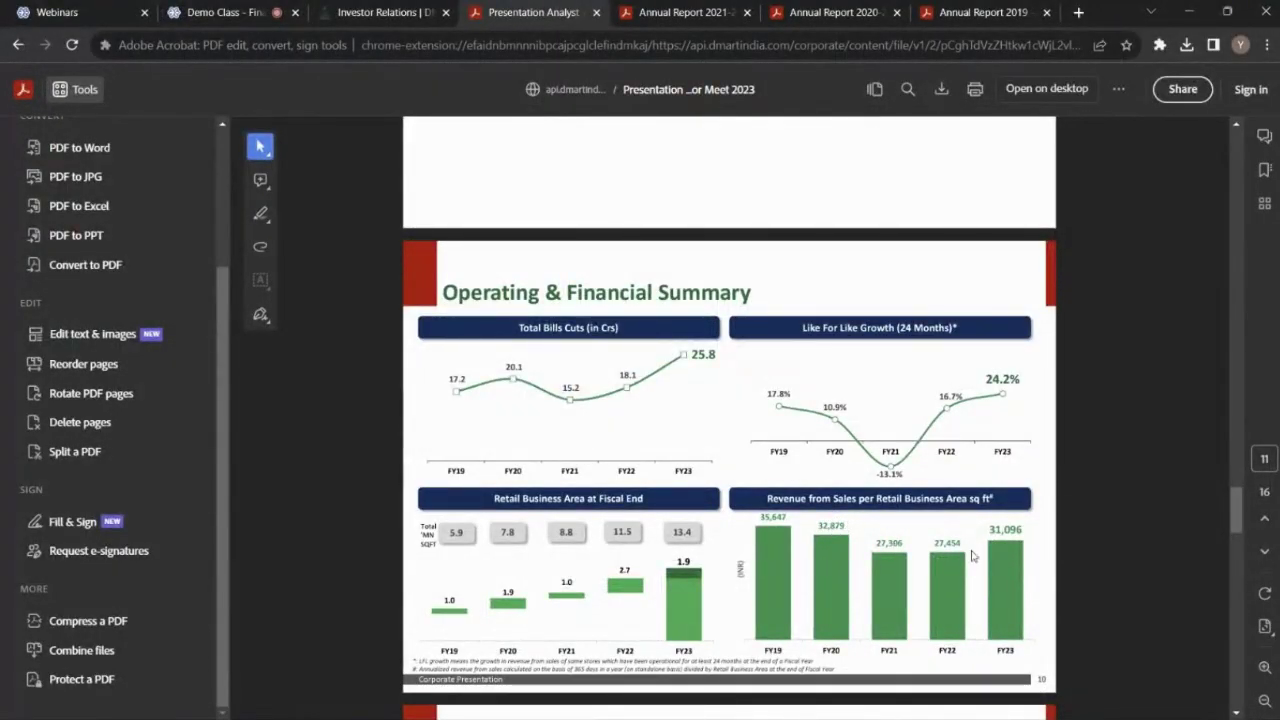
key(alt+Tab)
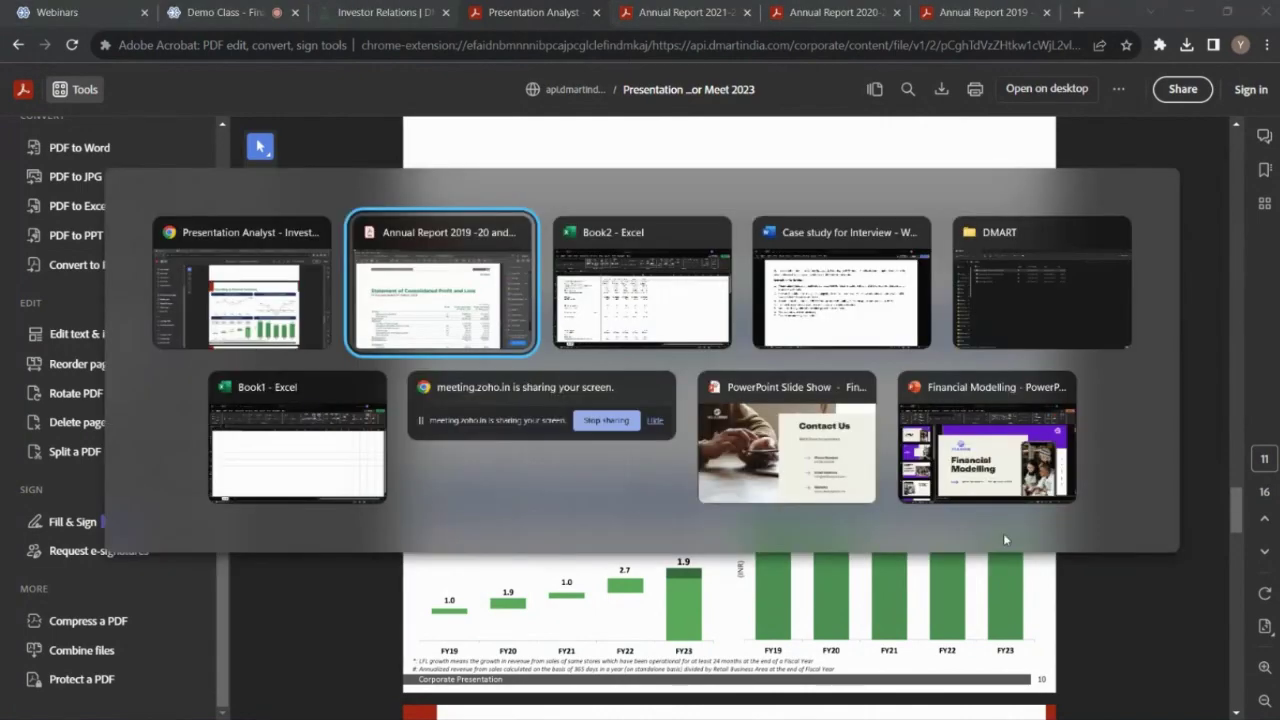
key(alt+Tab)
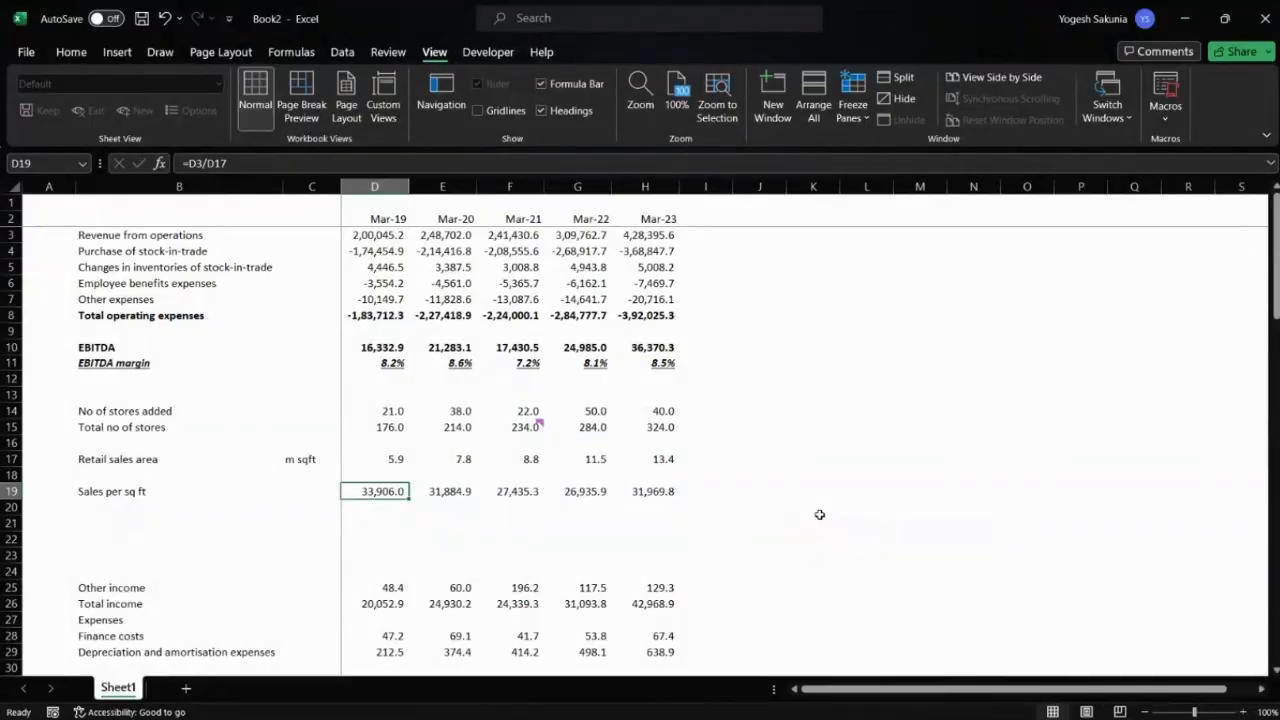
key(alt+Tab)
key(alt+Tab)
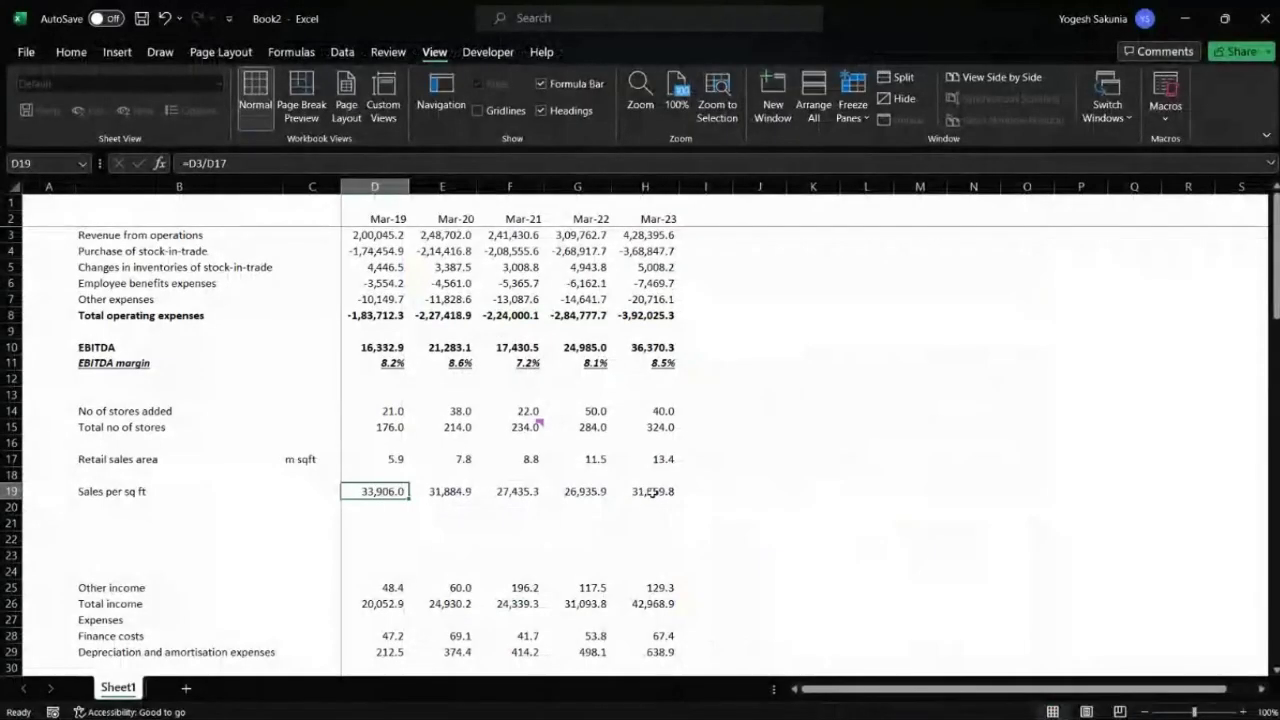
- Review the Sales per sq ft formulas from Mar-23 back to Mar-19 and the Mar-20 retail sales area behind them
click(668, 495)
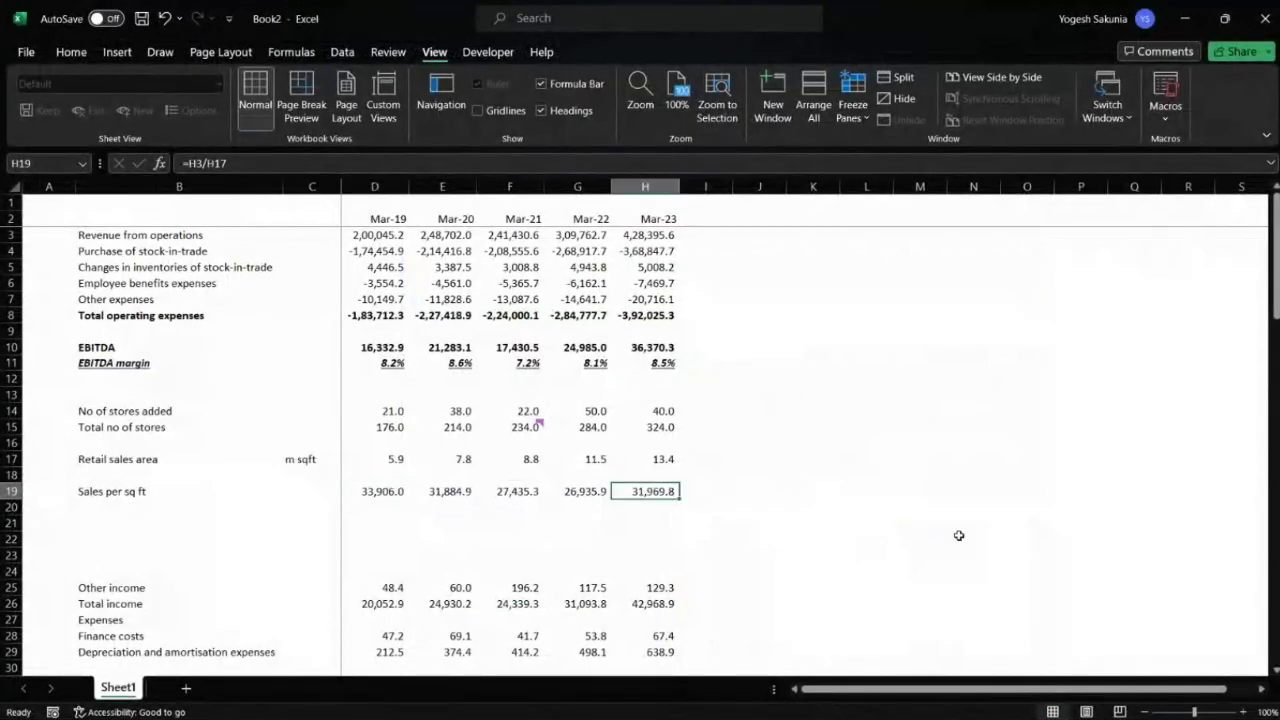
key(Left)
key(Left)
key(Left)
key(Left)
key(Right)
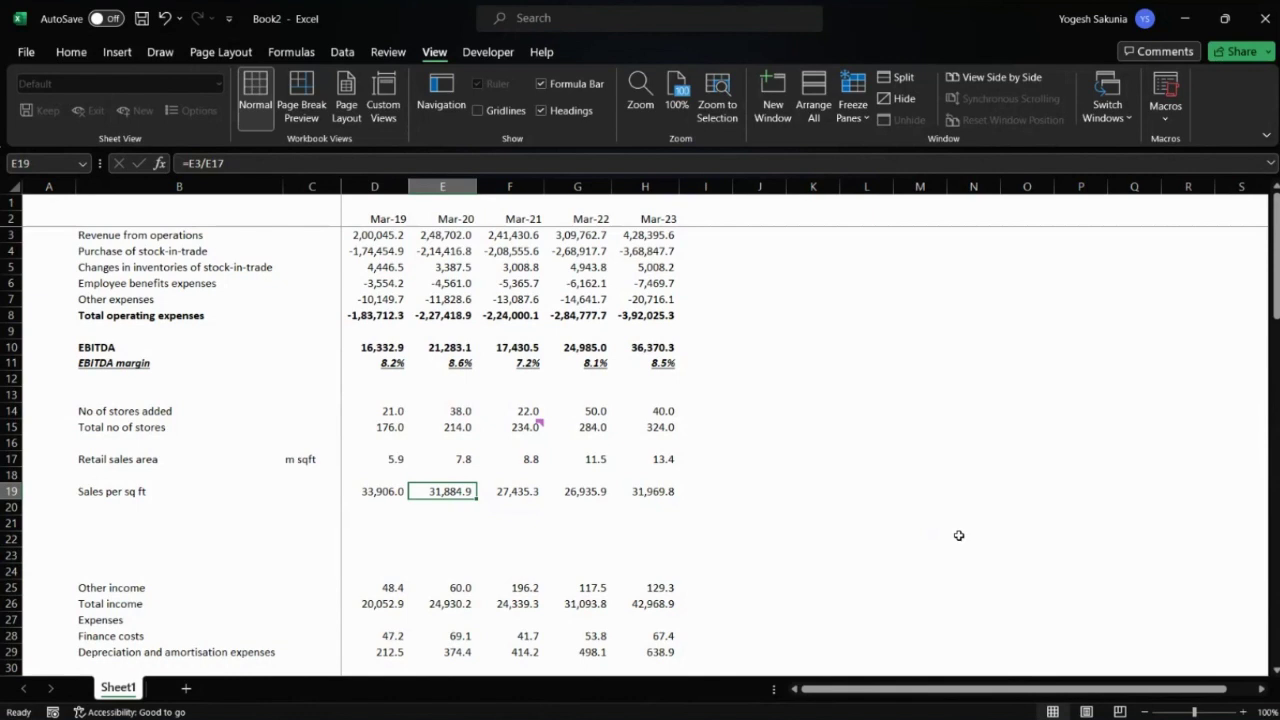
key(Up)
key(Up)
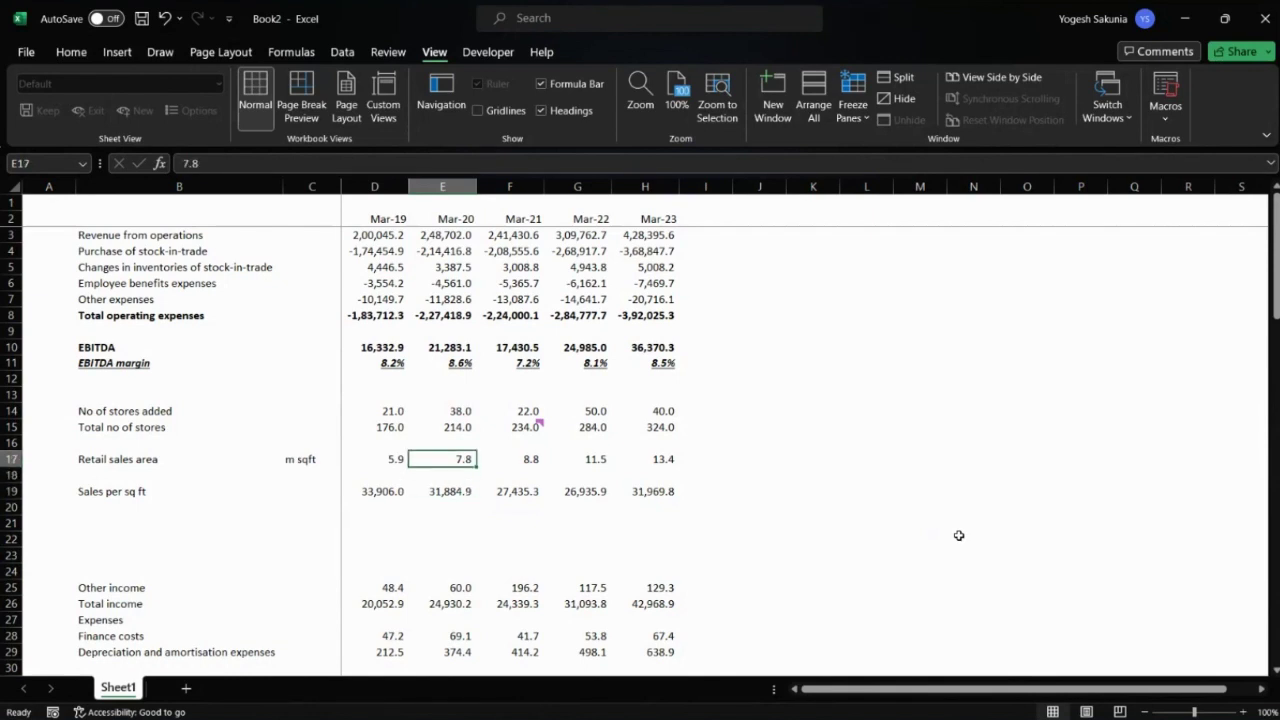
- Clear the Mar-19 sales per sq ft formula in D19
key(Down)
key(Left)
key(Down)
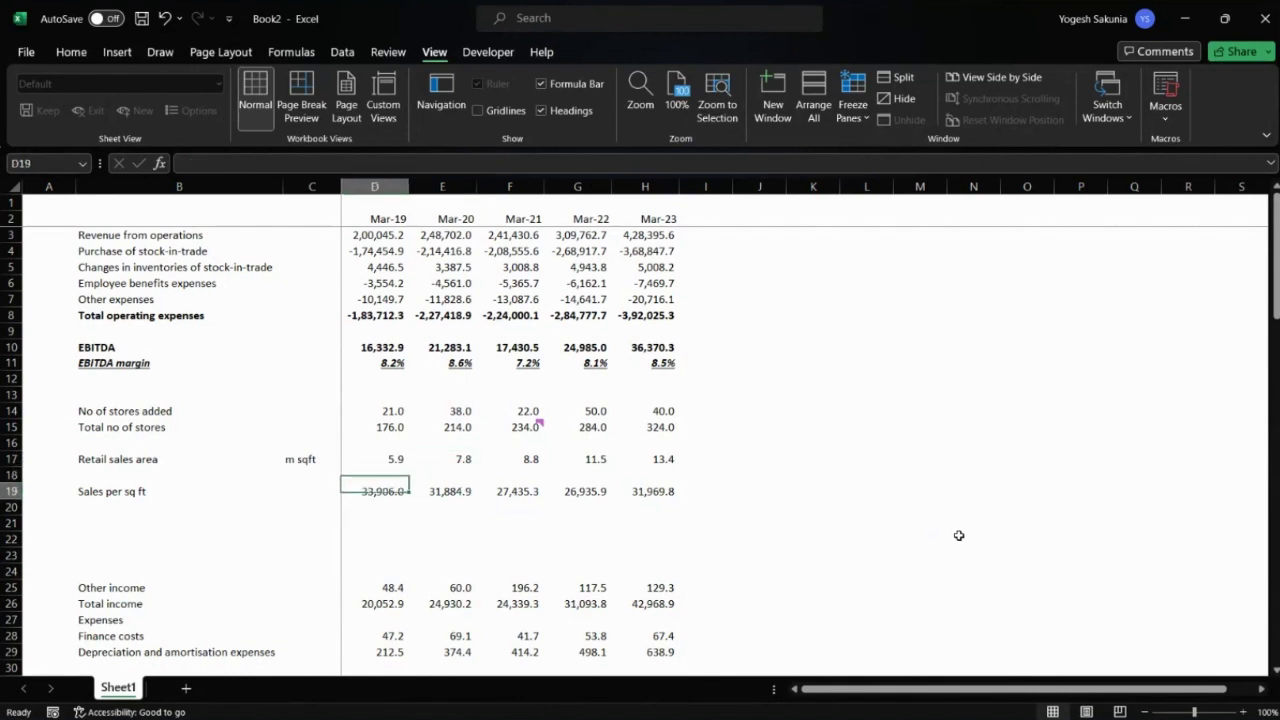
key(Down)
key(Up)
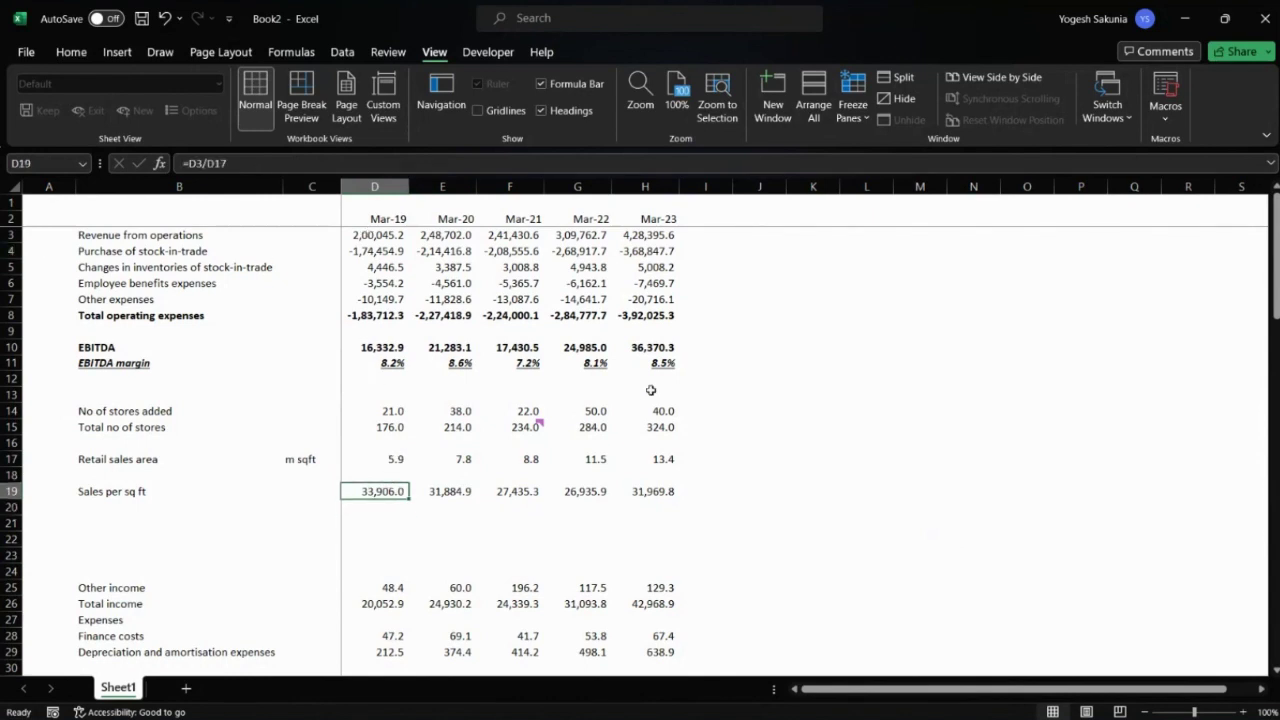
key(Delete)
- Change the Mar-20 sales per sq ft formula in E19 to divide by average retail area: =E3/AVERAGE(D17:E17)
key(Right)
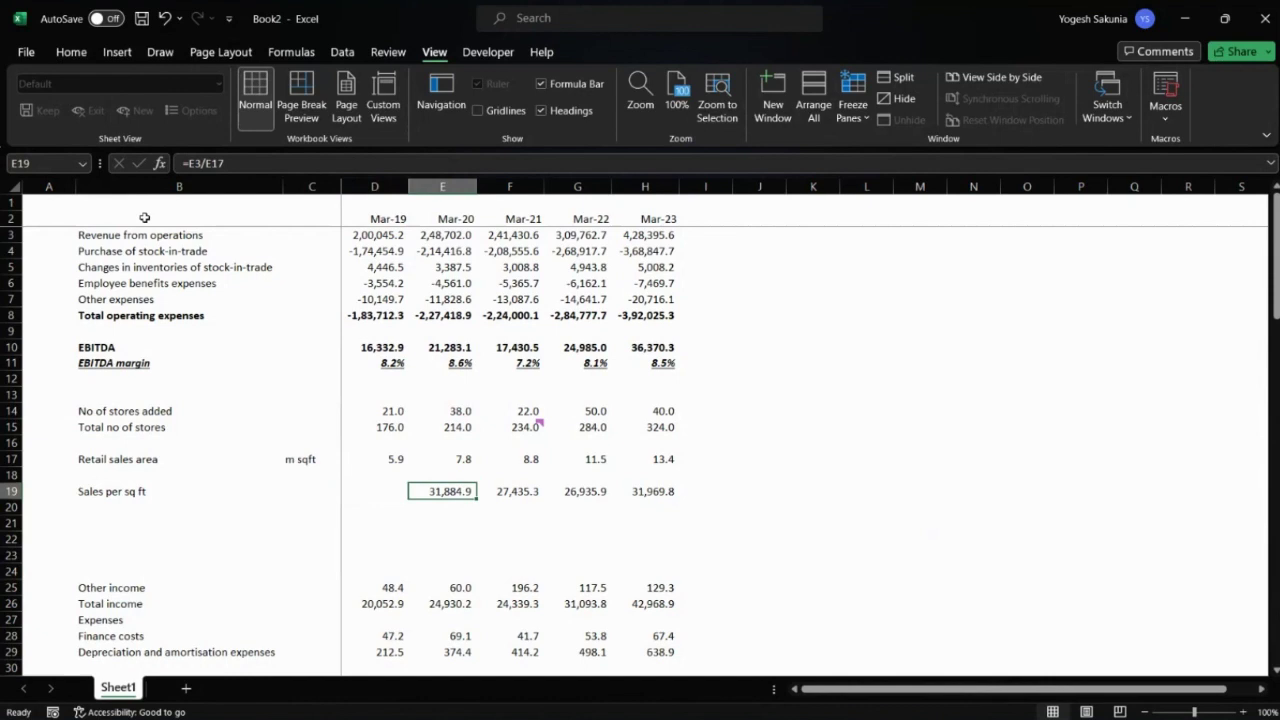
click(248, 163)
key(BackSpace)
key(BackSpace)
key(BackSpace)
text(av)
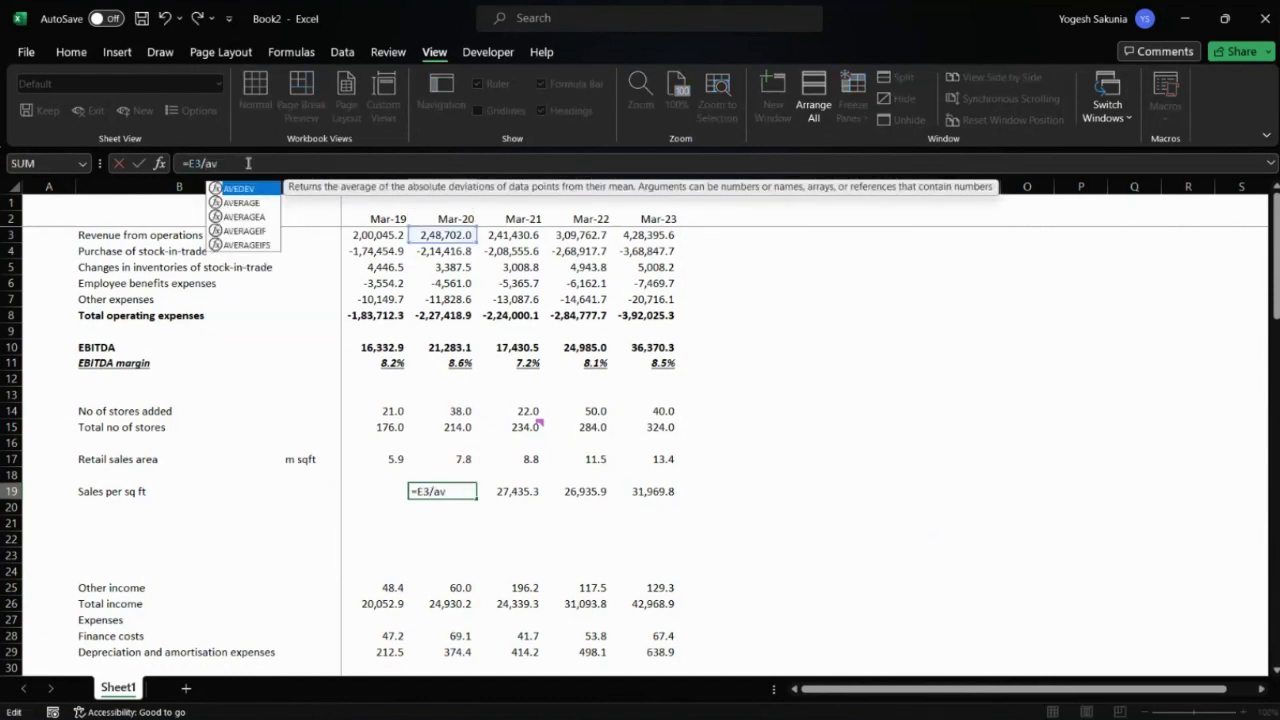
key(Down)
key(Tab)
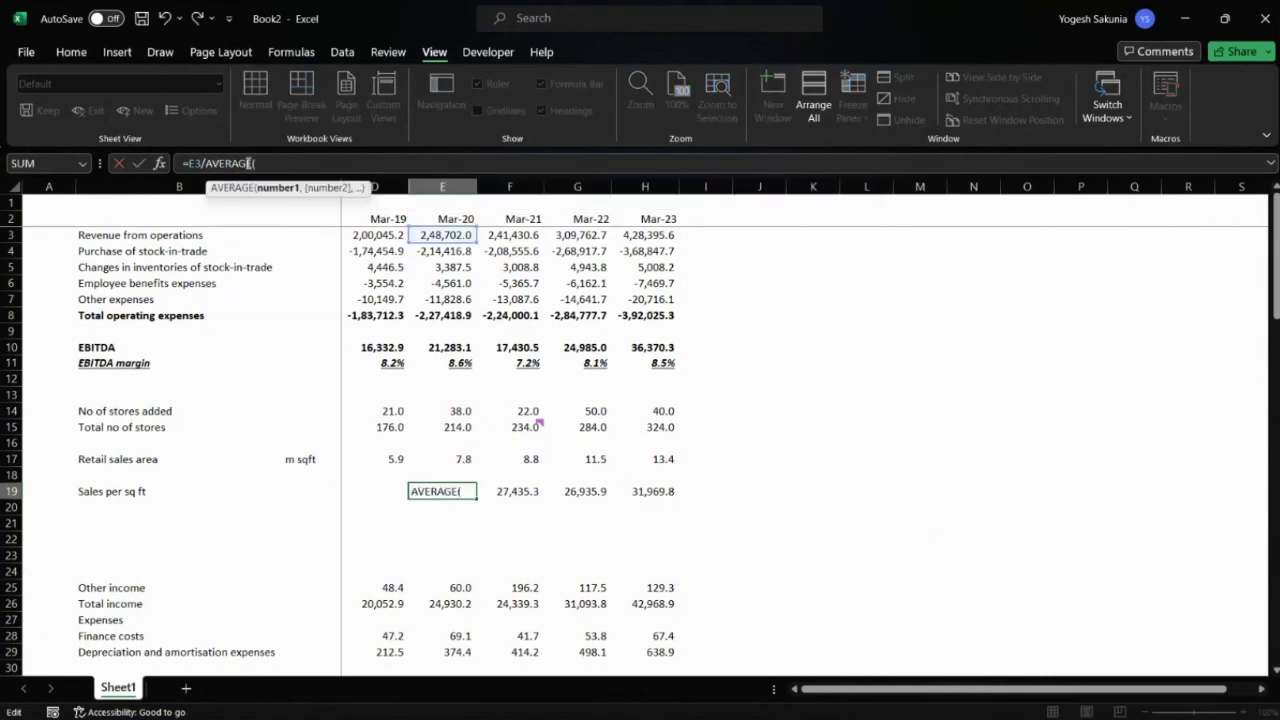
drag(384, 460, 456, 460)
text())
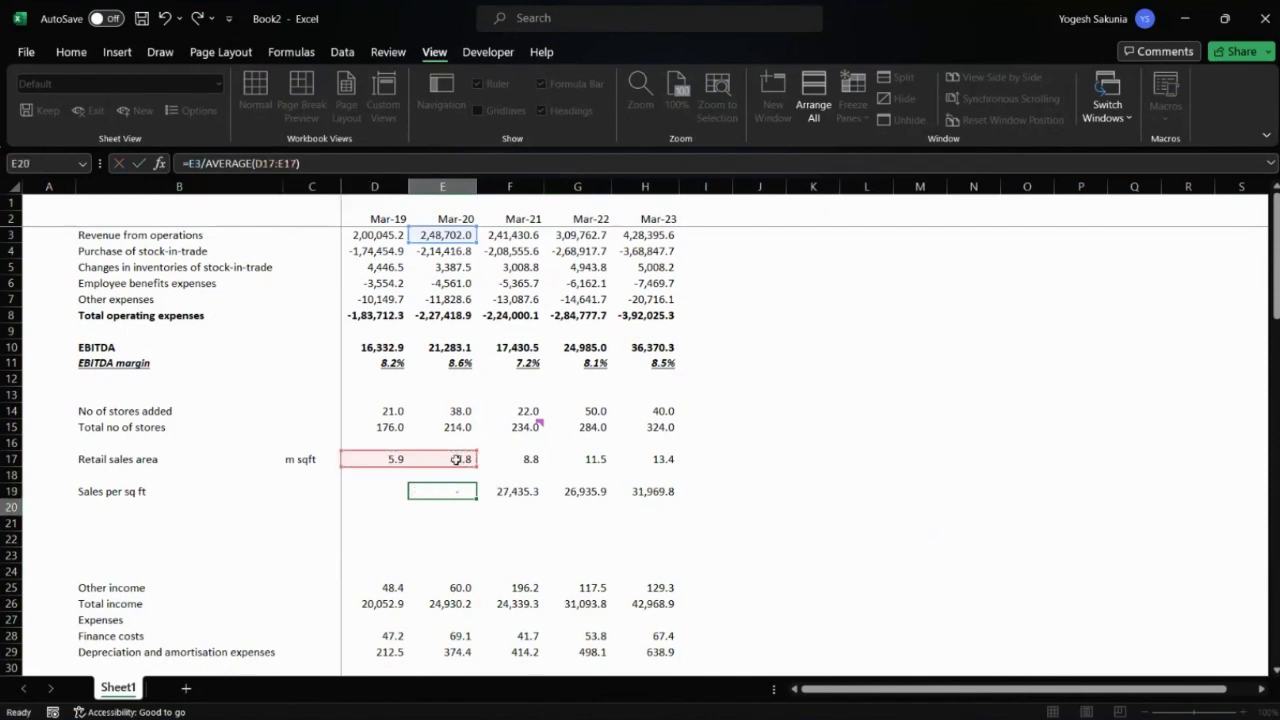
key(Return)
- Fill the average-area sales per sq ft formula from E19 across to H19
key(Up)
key(shift+Right)
key(shift+Right)
key(shift+Right)
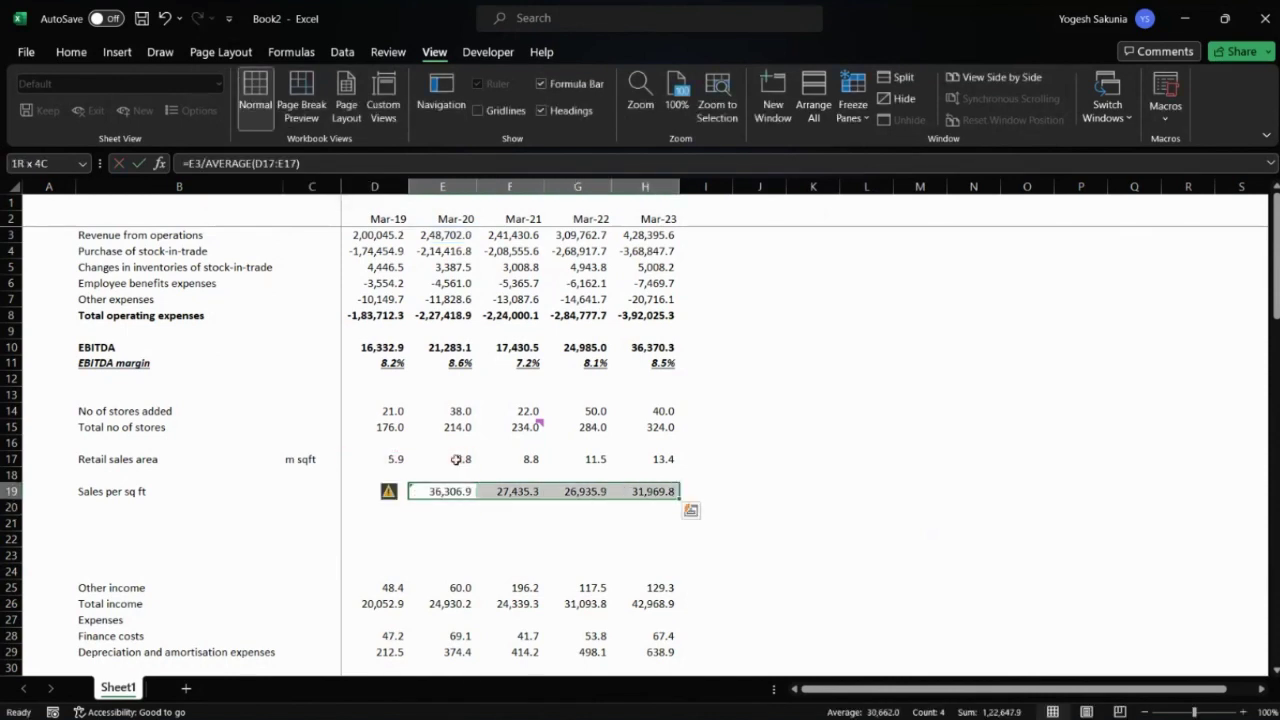
key(ctrl+r)
- Open the help for the error flagged on the Sales per sq ft formulas, and close it again
click(399, 497)
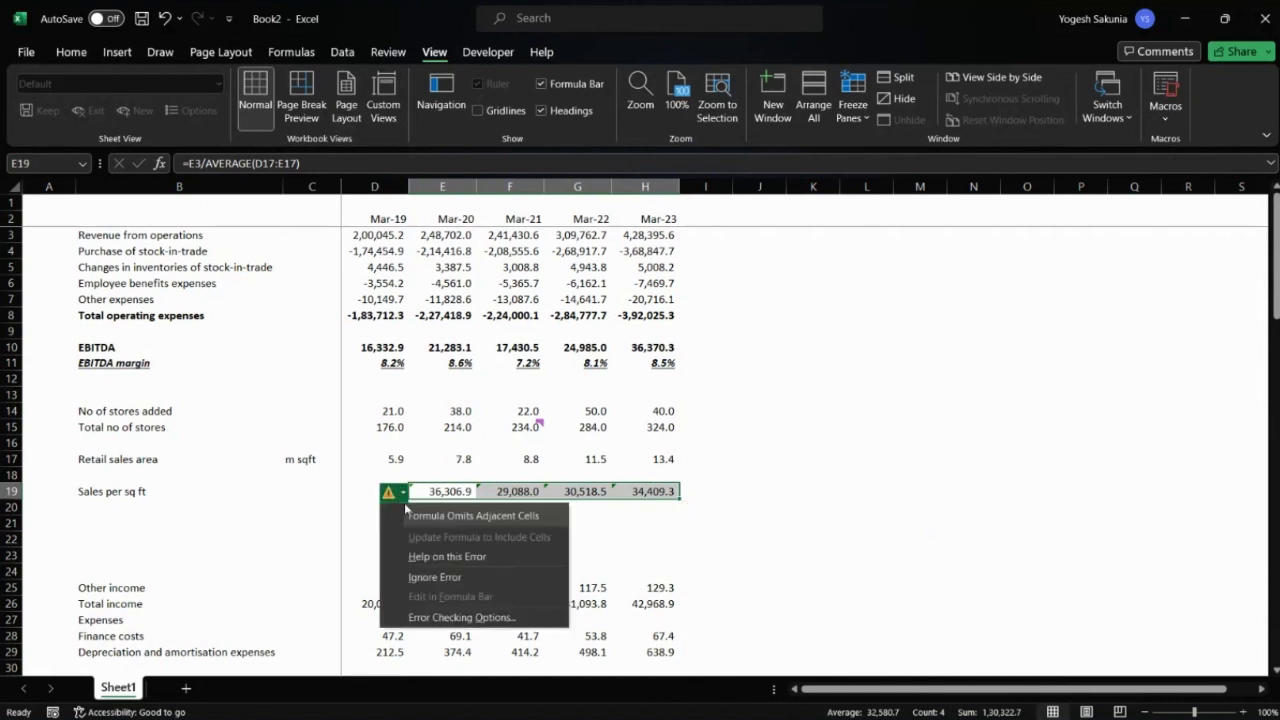
click(447, 557)
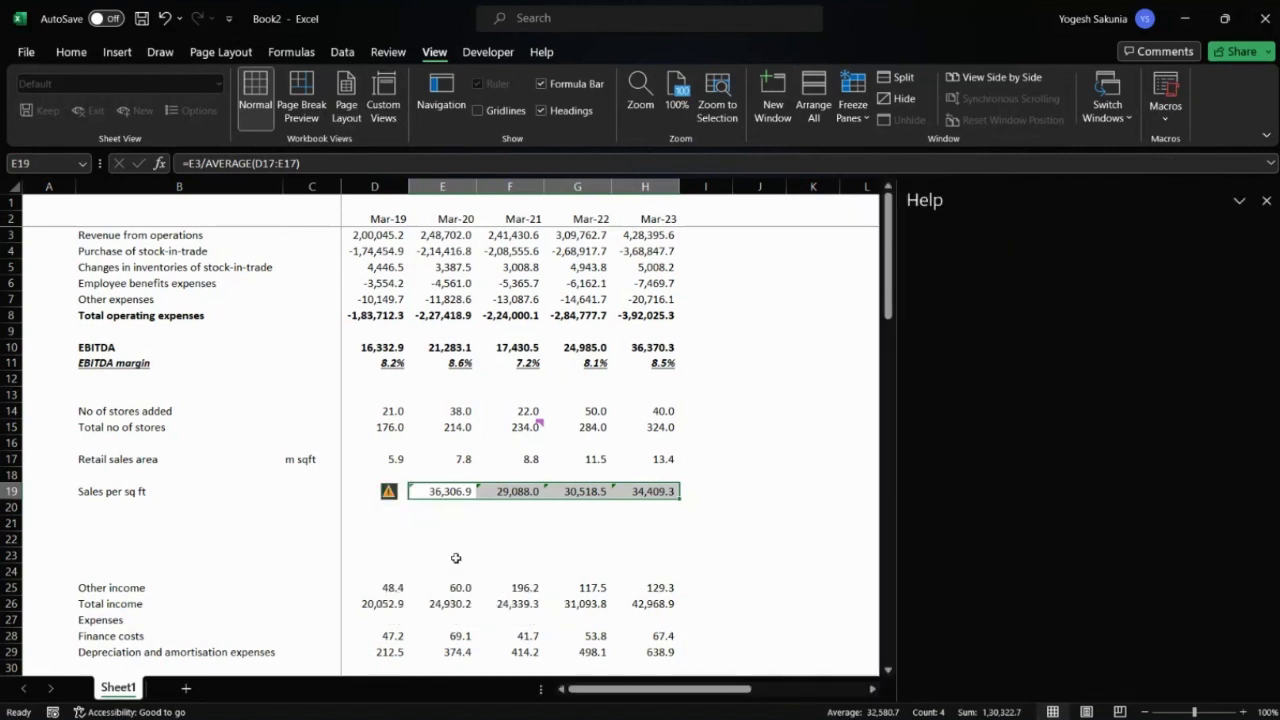
click(1267, 201)
click(748, 507)
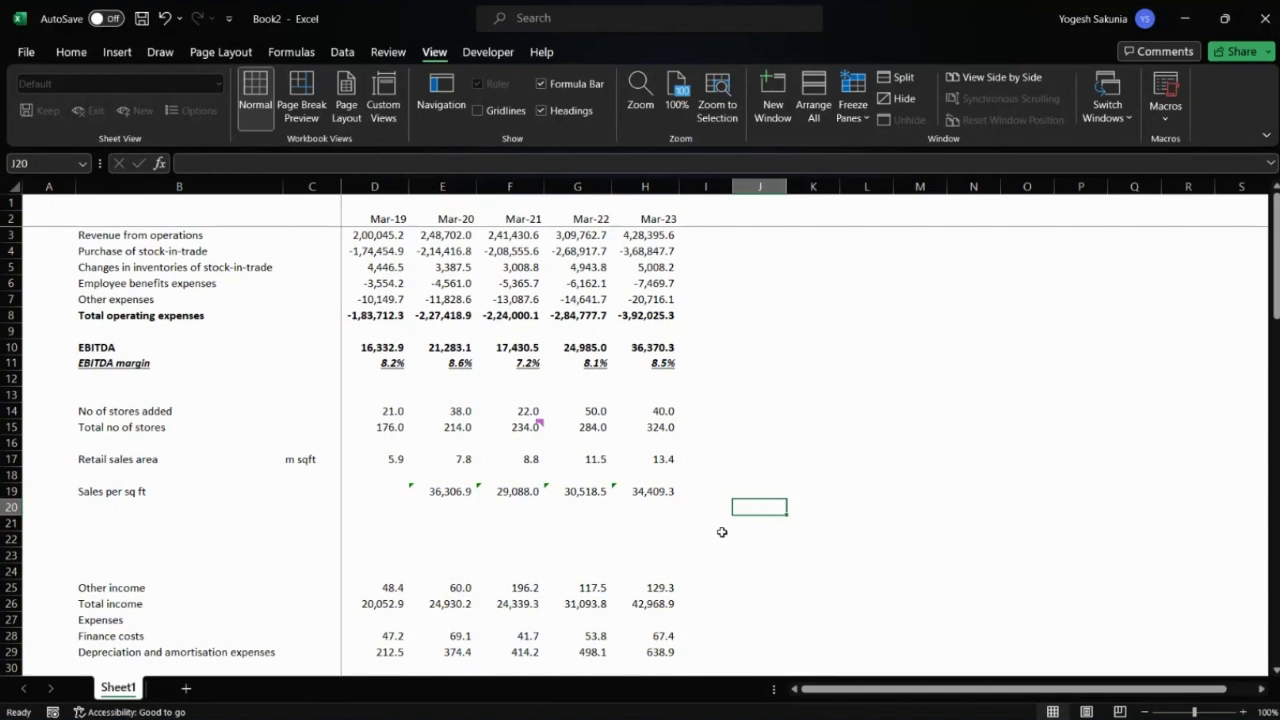
- Insert a blank row at row 18, directly below Retail sales area
key(Up)
key(Up)
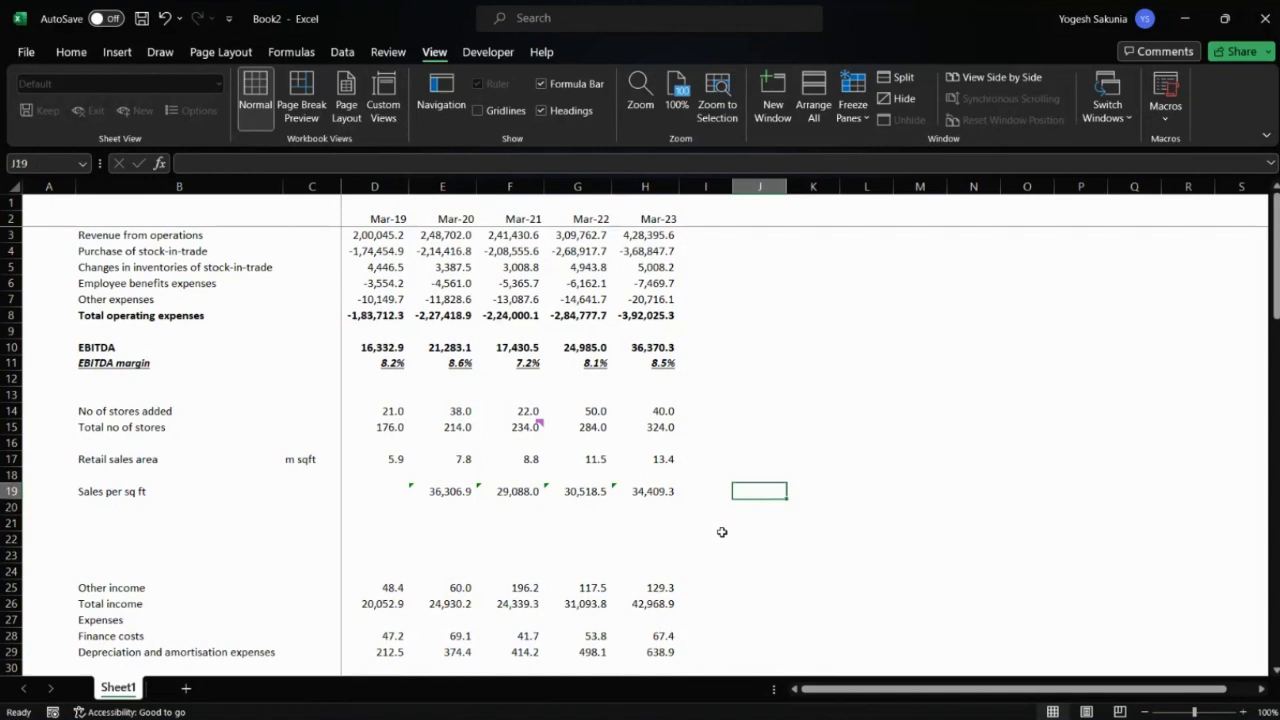
key(Left)
key(Left)
key(Left)
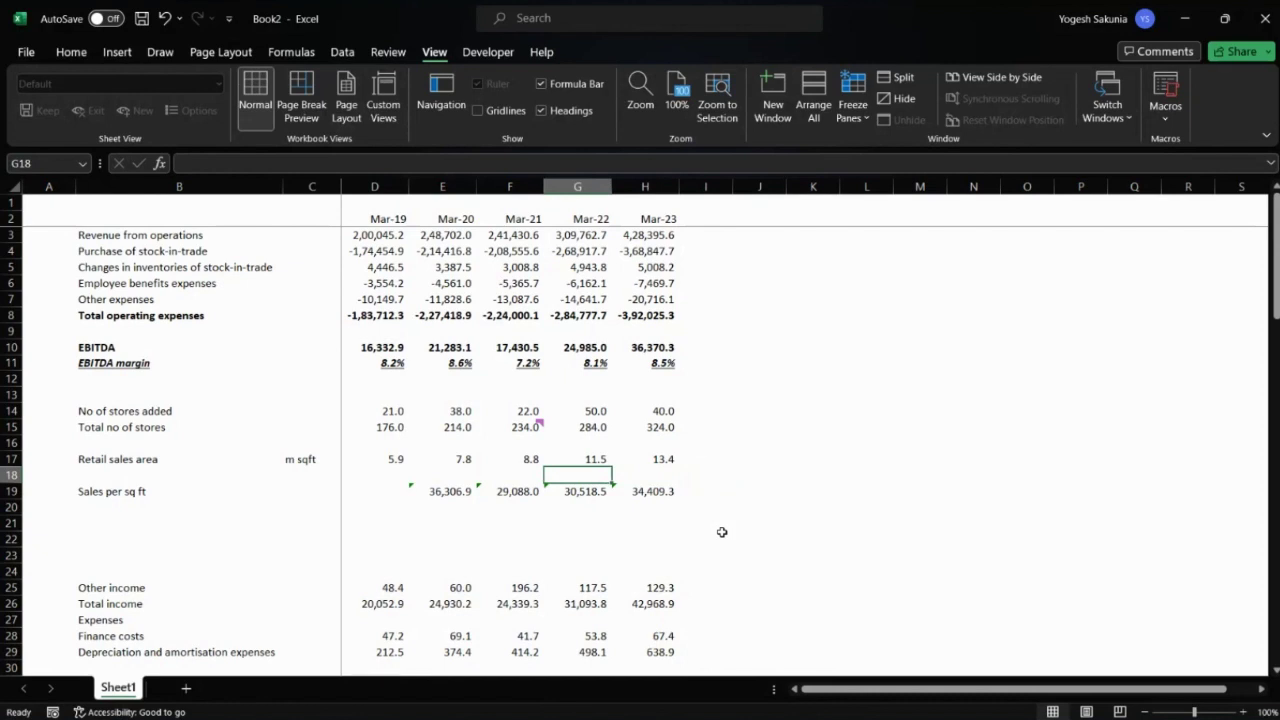
key(shift+space)
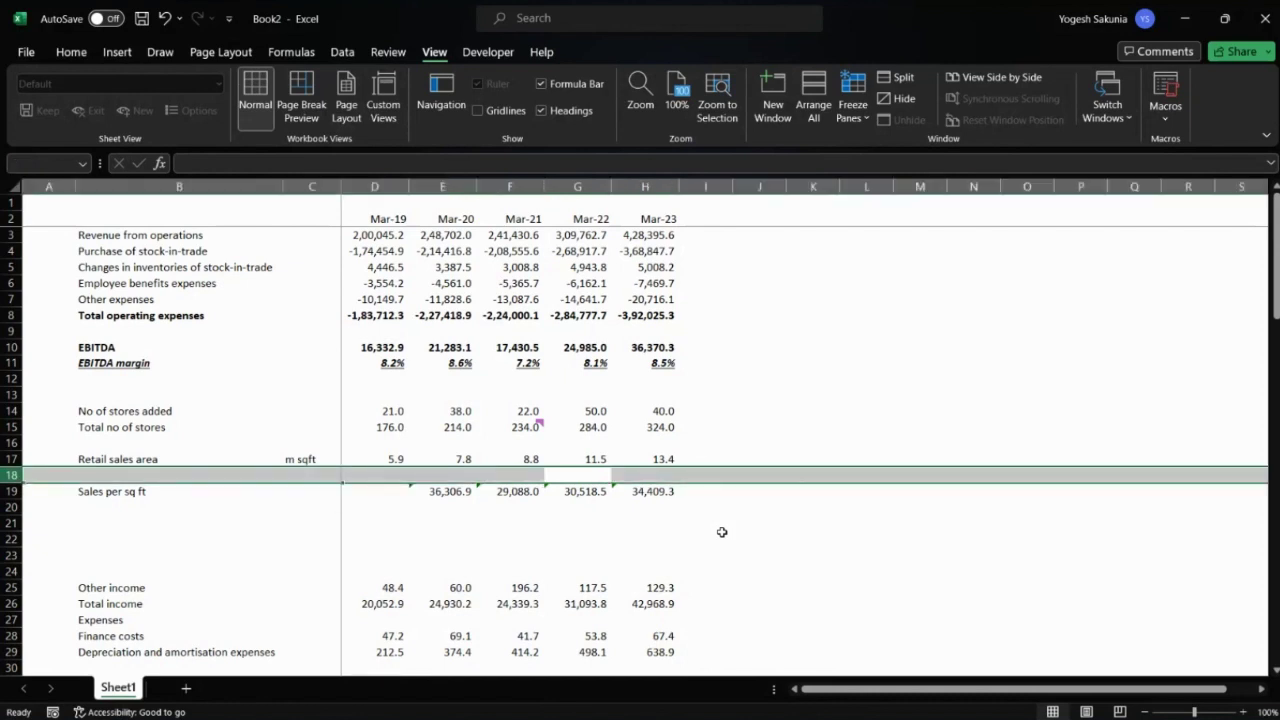
key(ctrl+shift+plus)
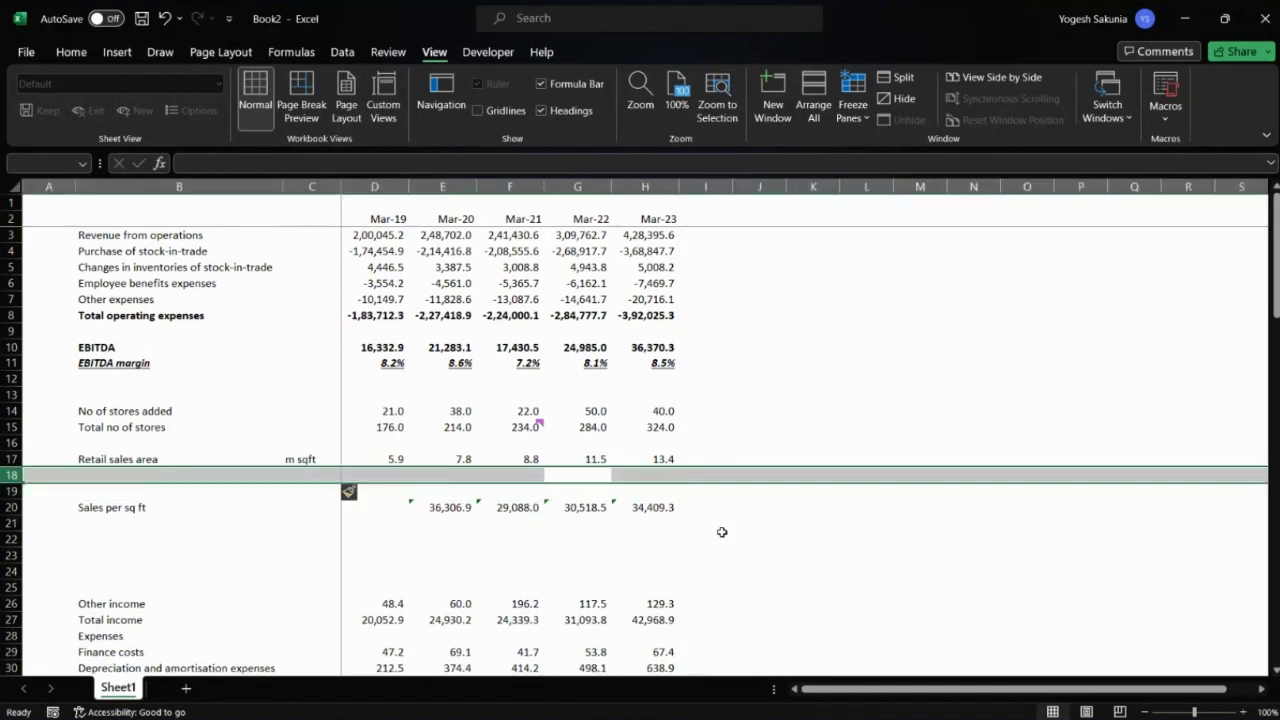
- Label the new row below Retail sales area "Area added during the year" in B18
key(Left)
key(Left)
key(Left)
key(Left)
key(Left)
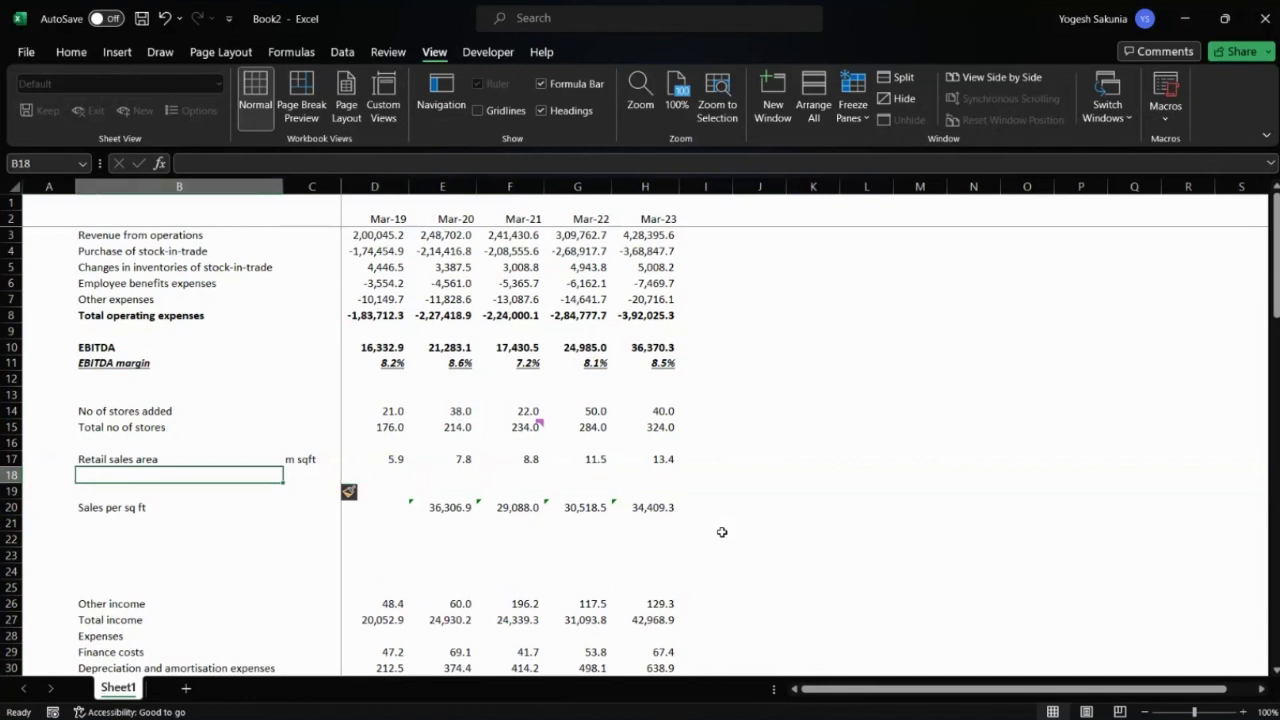
text(Are)
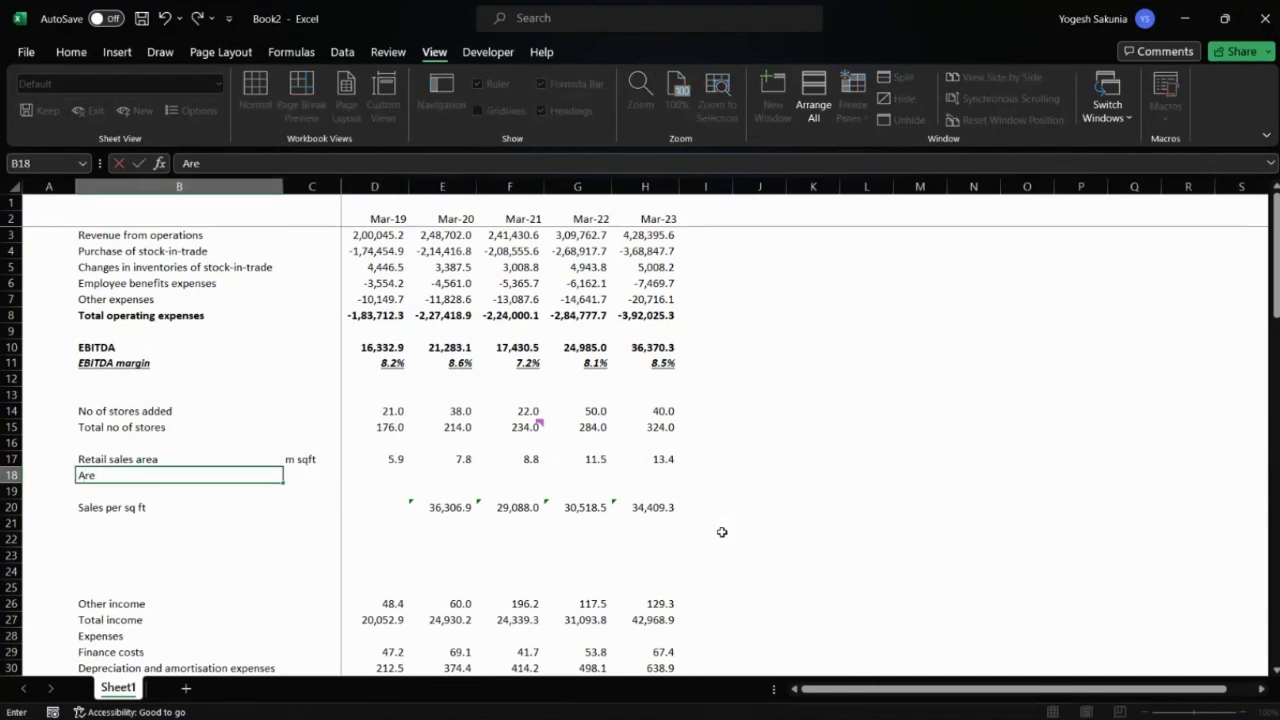
text(a added during th)
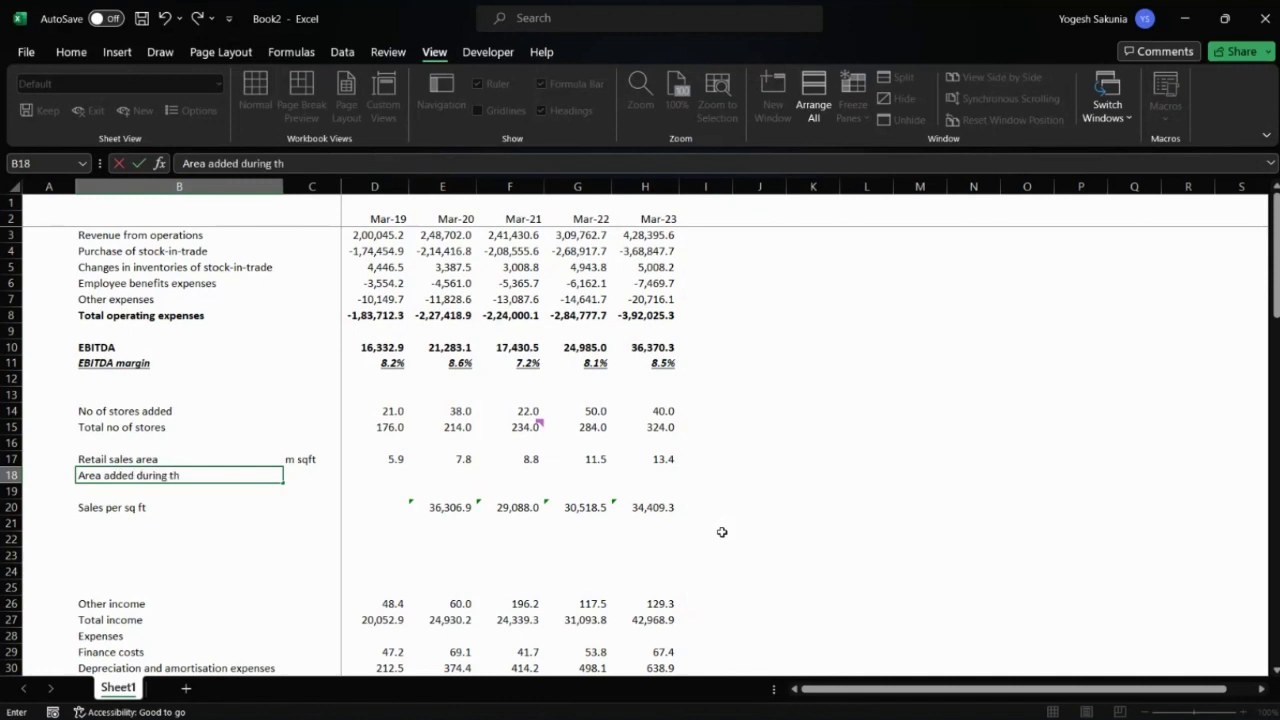
text(e years)
key(BackSpace)
click(358, 158)
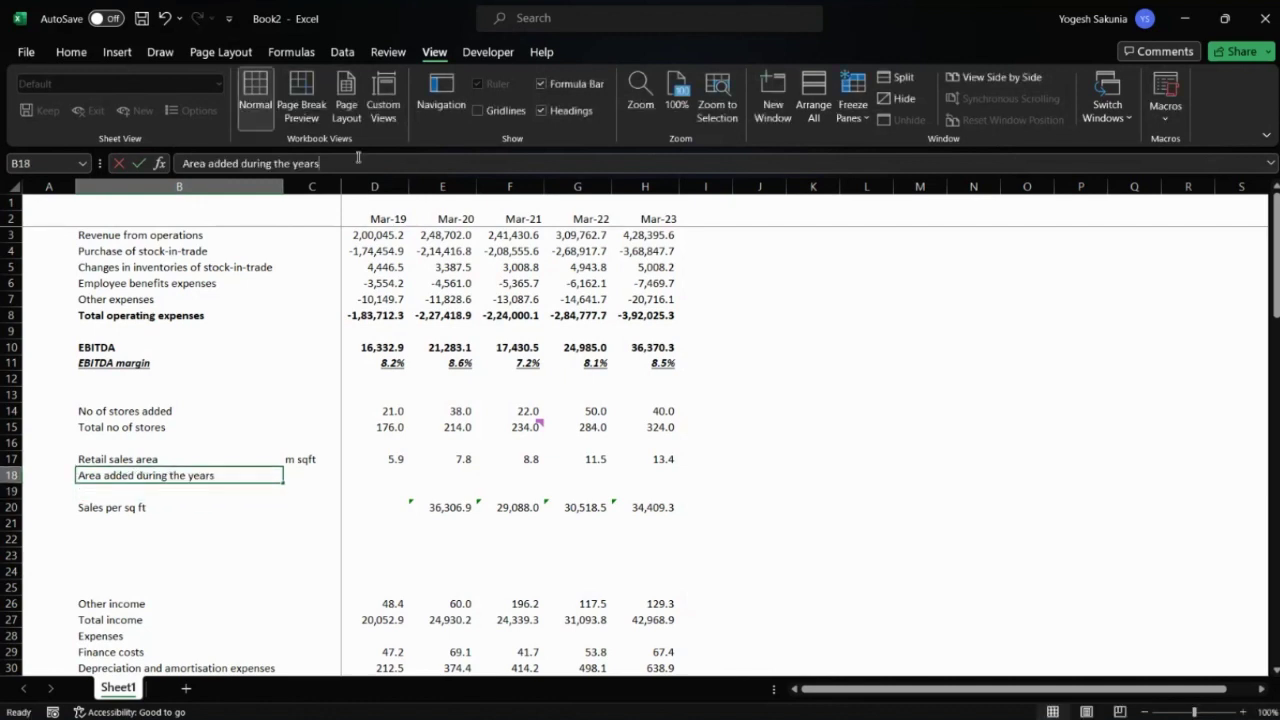
key(Return)
- Calculate the Mar-20 area added during the year in E18 with =E17-D17
key(Up)
key(Right)
key(Right)
key(Right)
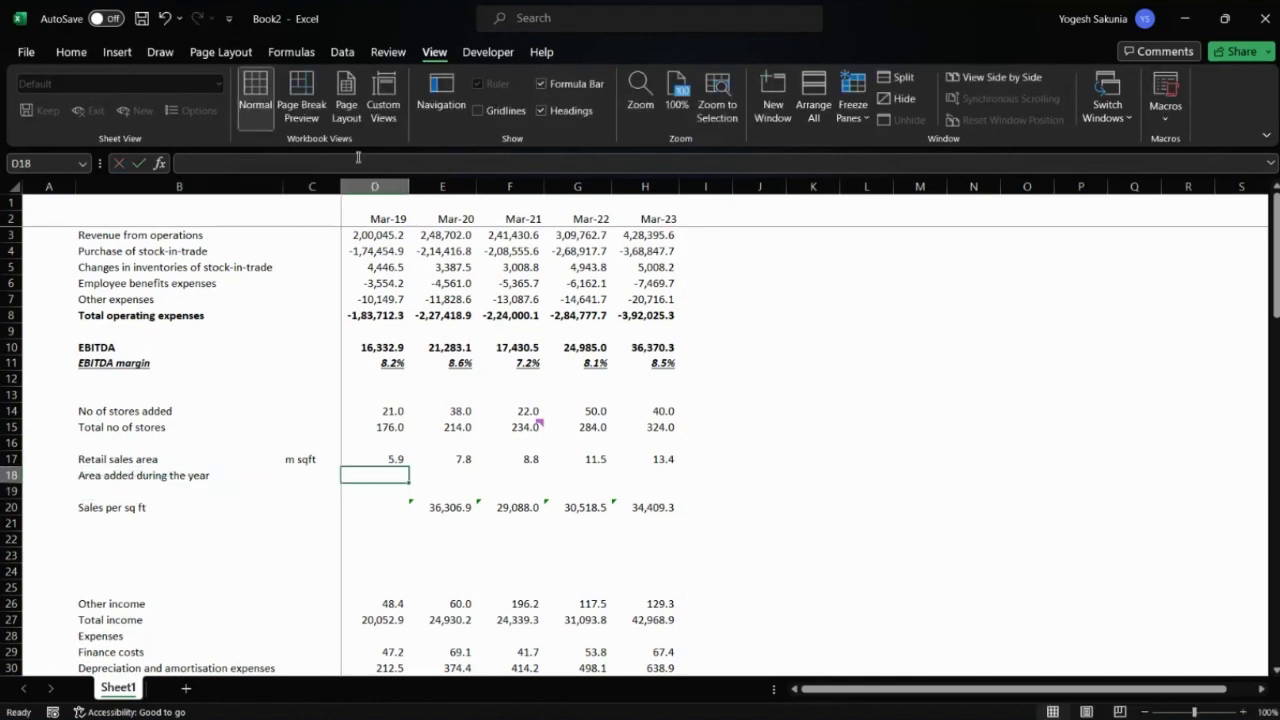
text(=)
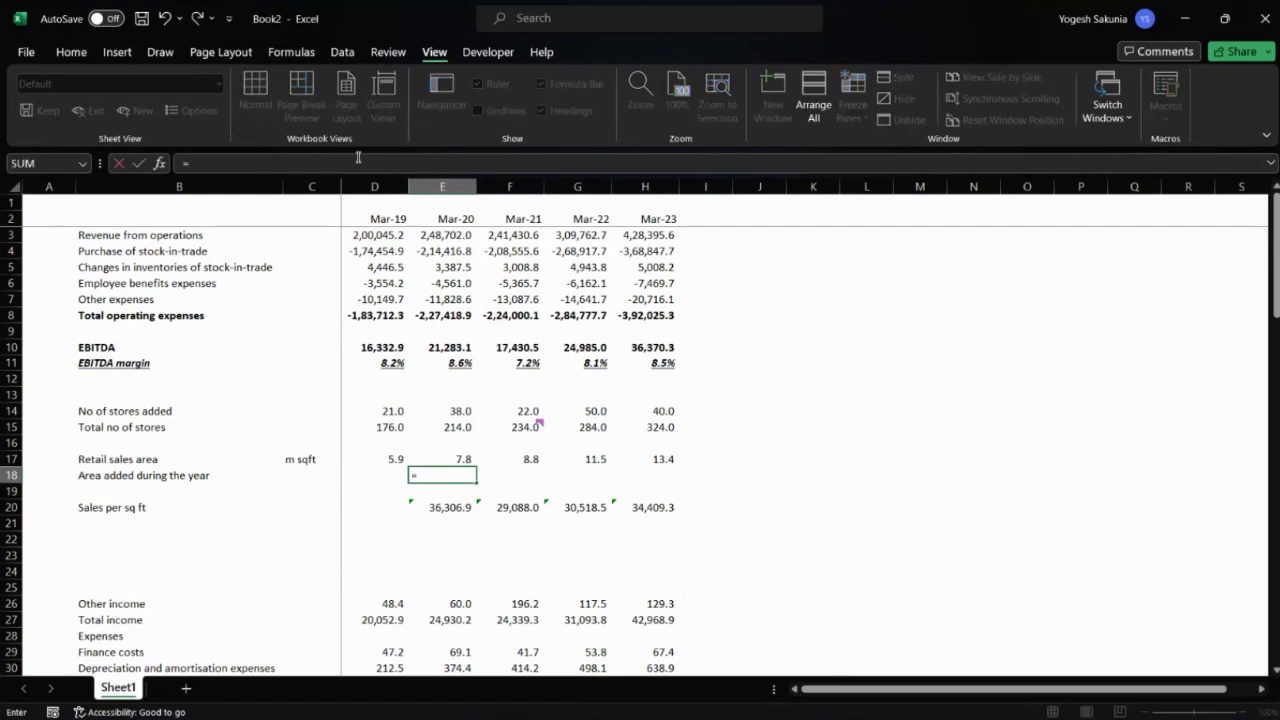
key(Up)
key(Left)
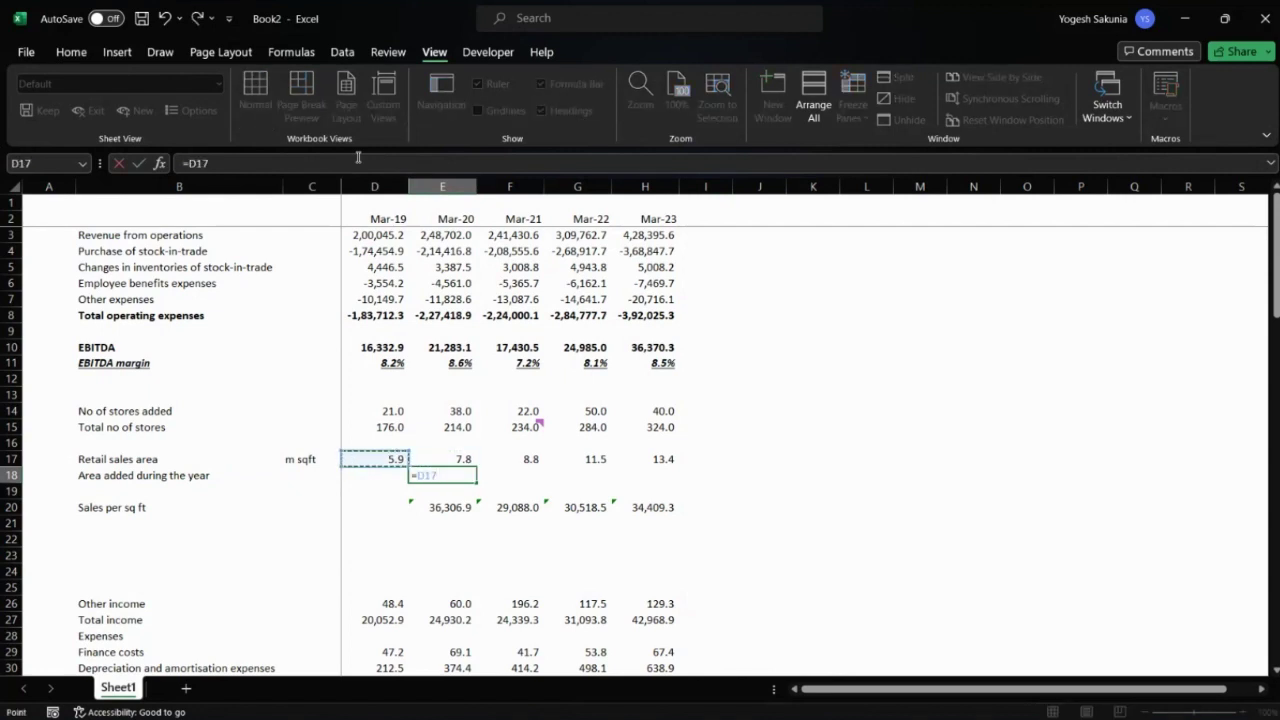
key(Right)
text(-)
key(Up)
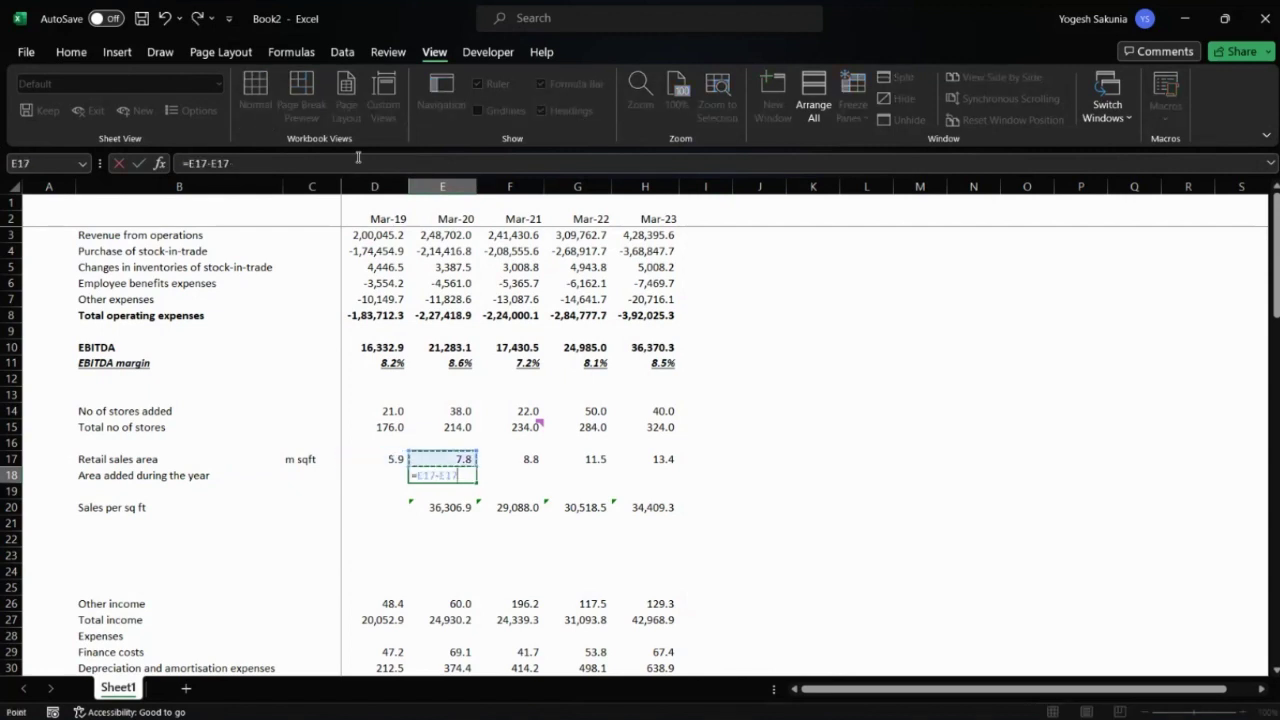
key(Left)
key(Return)
- Fill the area-added formula from E18 across to H18 and compare the row with the retail business area chart in the investor presentation
key(Up)
key(shift+Right)
key(shift+Right)
key(shift+Right)
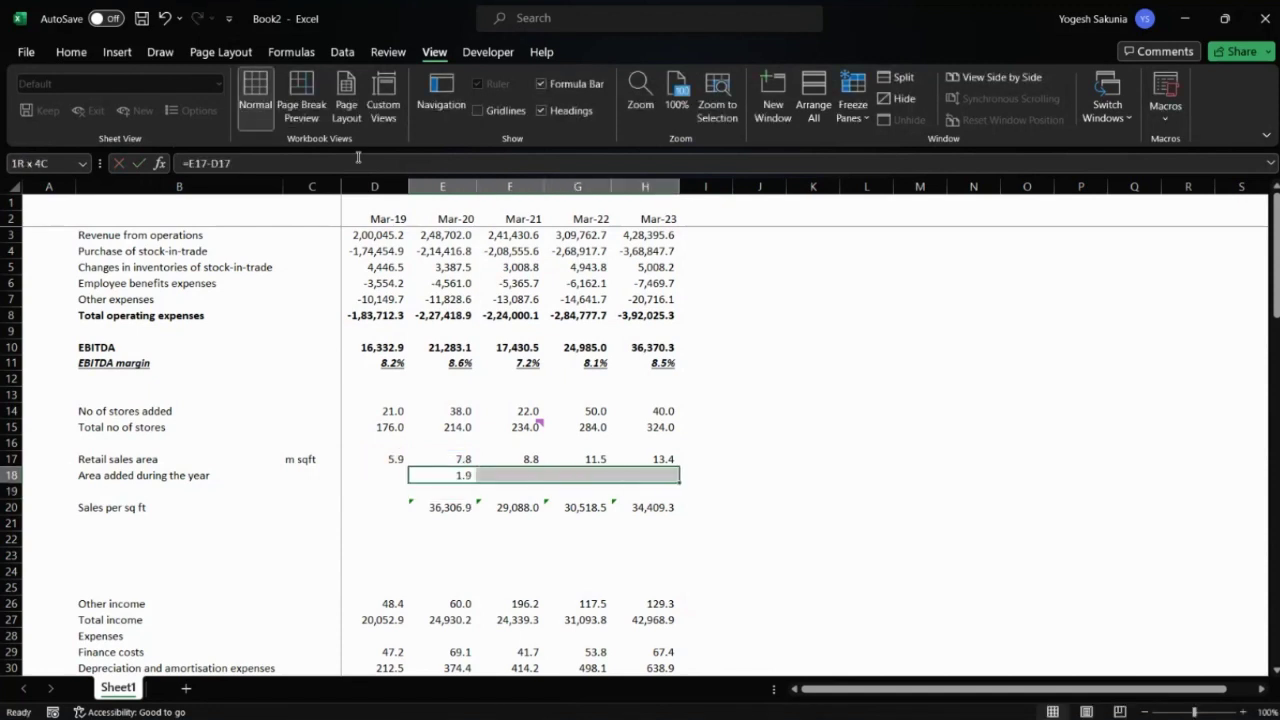
key(ctrl+r)
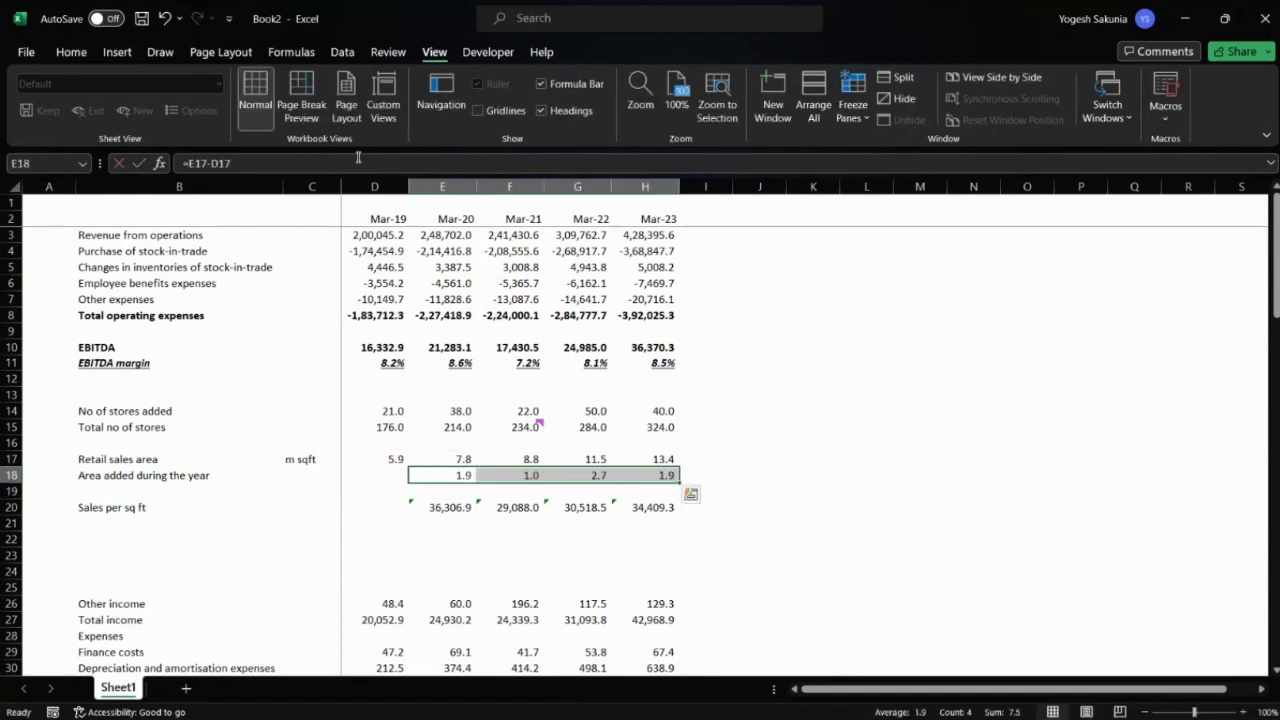
key(alt+Tab)
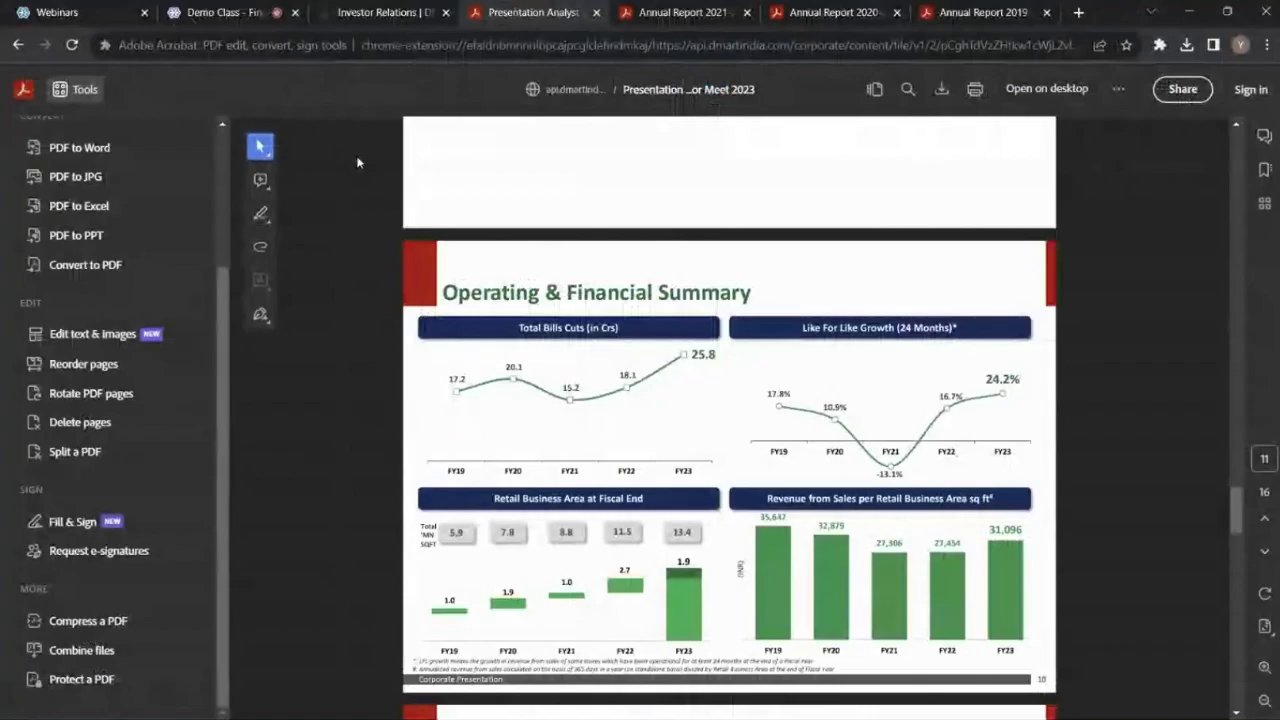
key(alt+Tab)
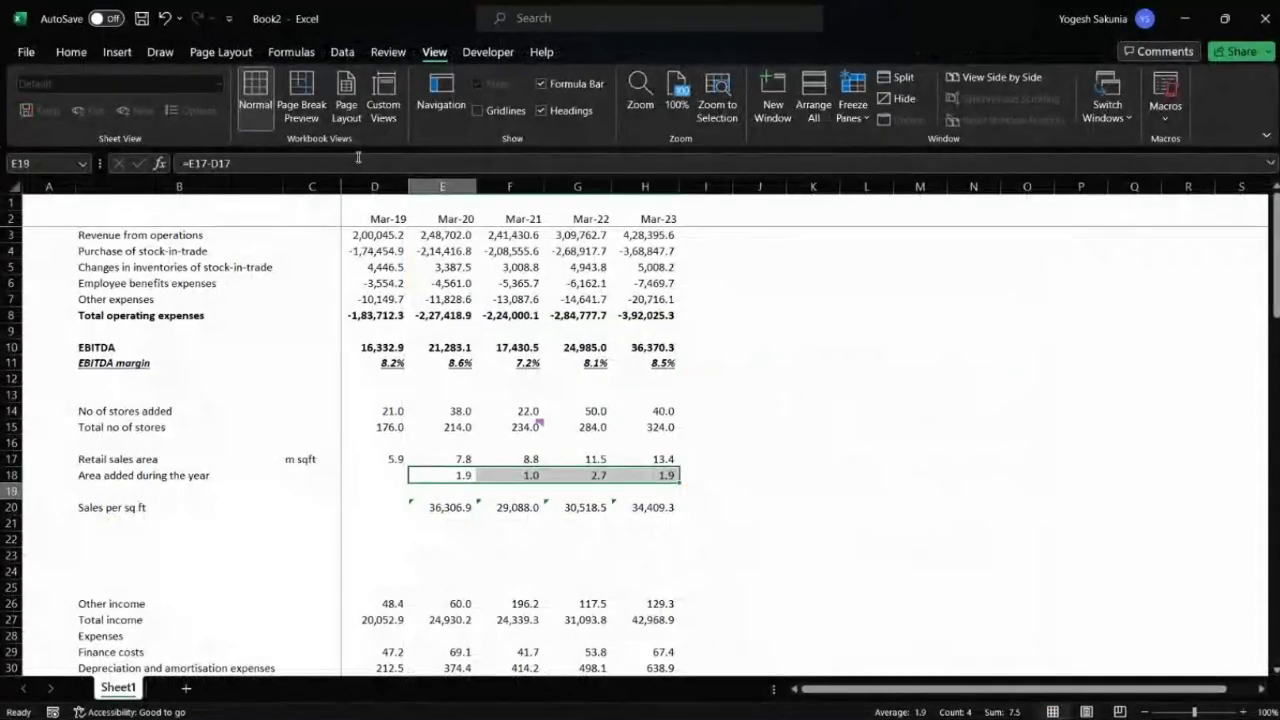
- Copy the m sqft unit from C17 down to C18 for the area-added row
key(Left)
key(Left)
key(ctrl+d)
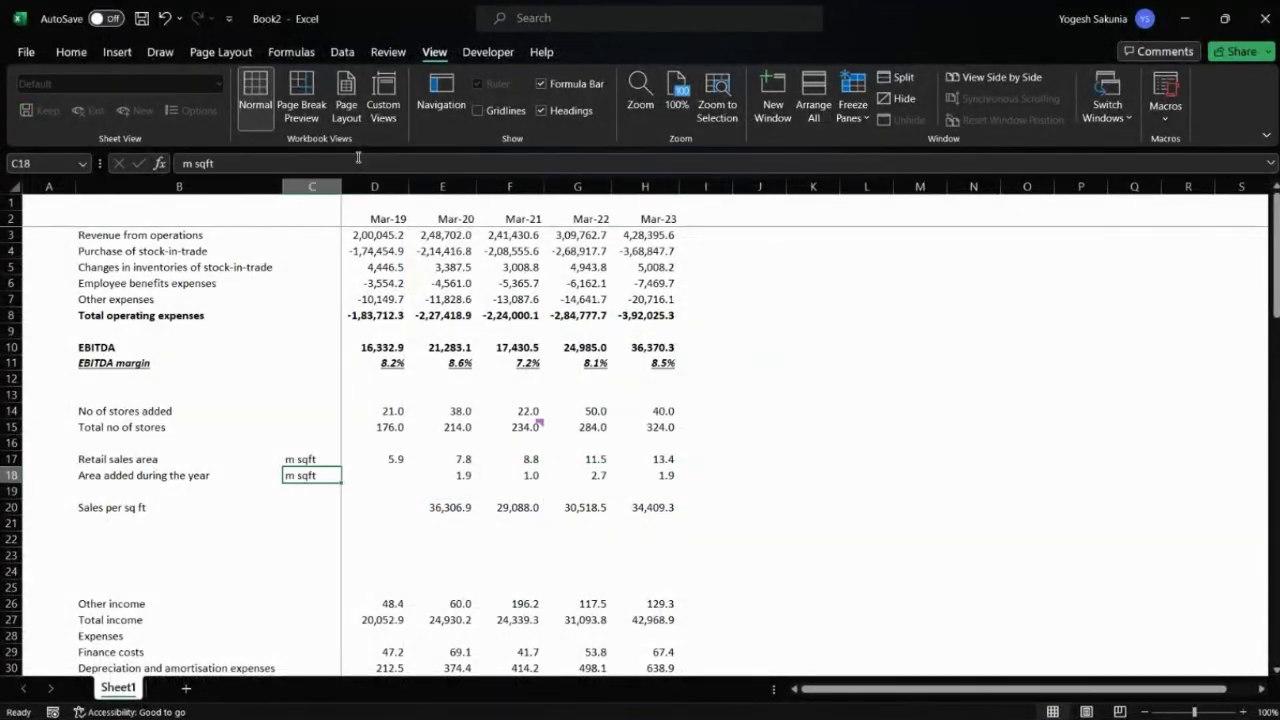
- Insert a blank row at row 19, directly below Area added during the year
key(Return)
key(shift+space)
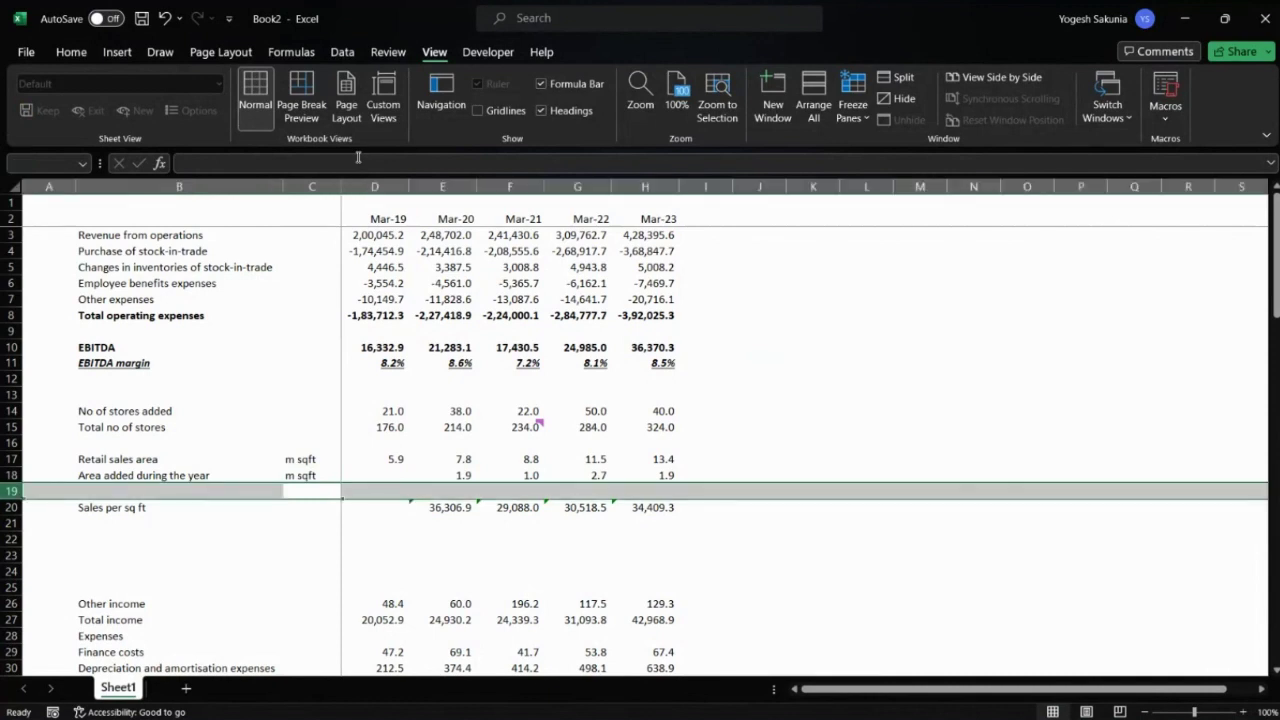
key(ctrl+plus)
key(Left)
key(Left)
key(Right)
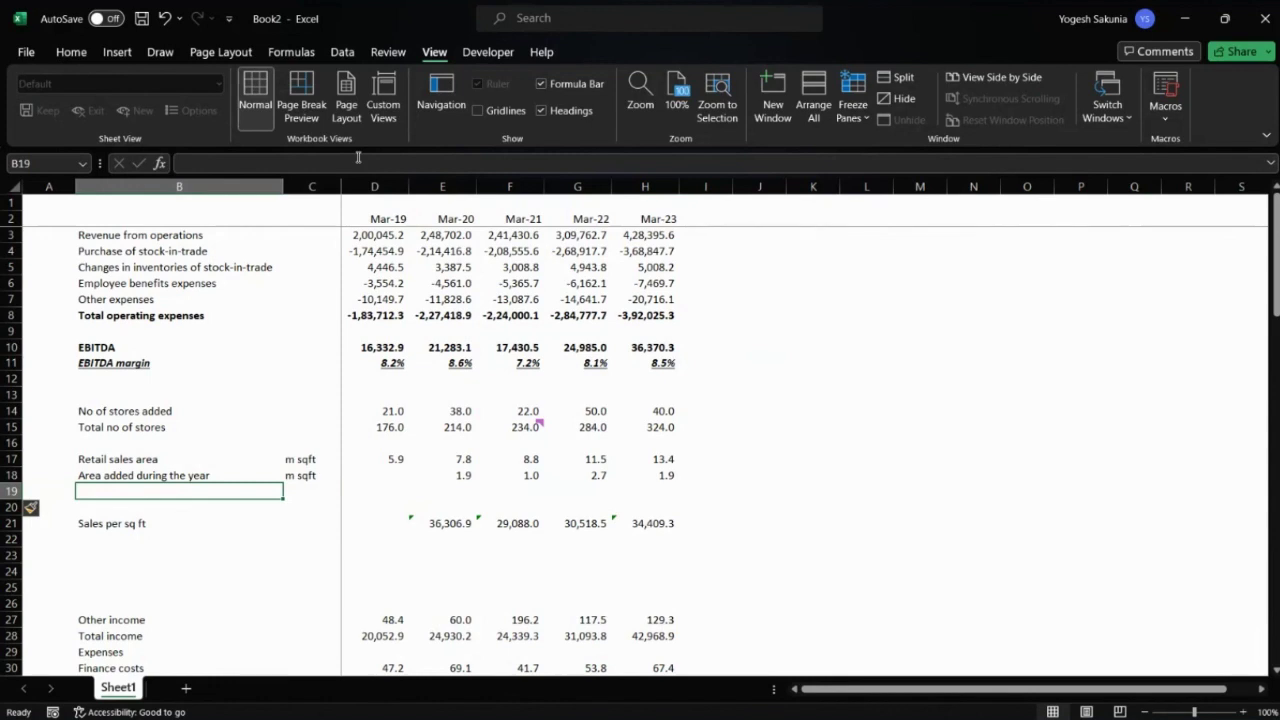
- Label row 19 "Size of stores added" in B19 and enter its unit "sqft" in C19
text(Si)
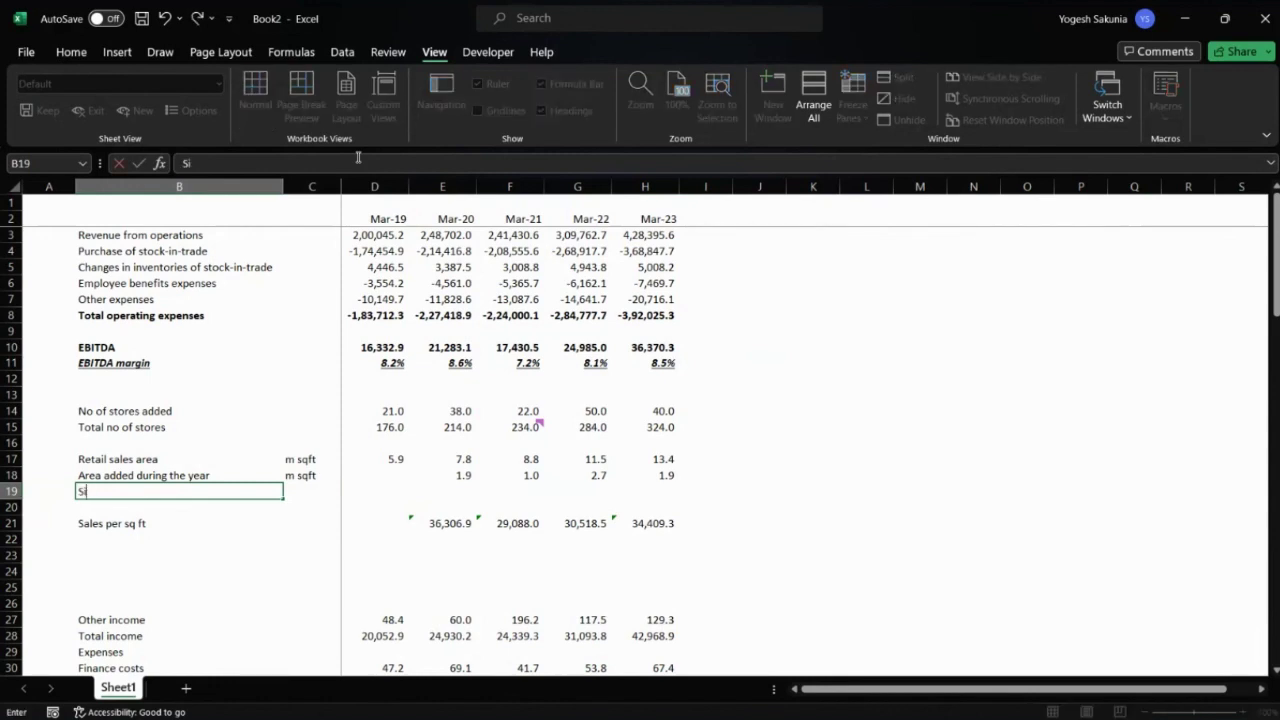
text(ze of)
text( sl)
text(tores)
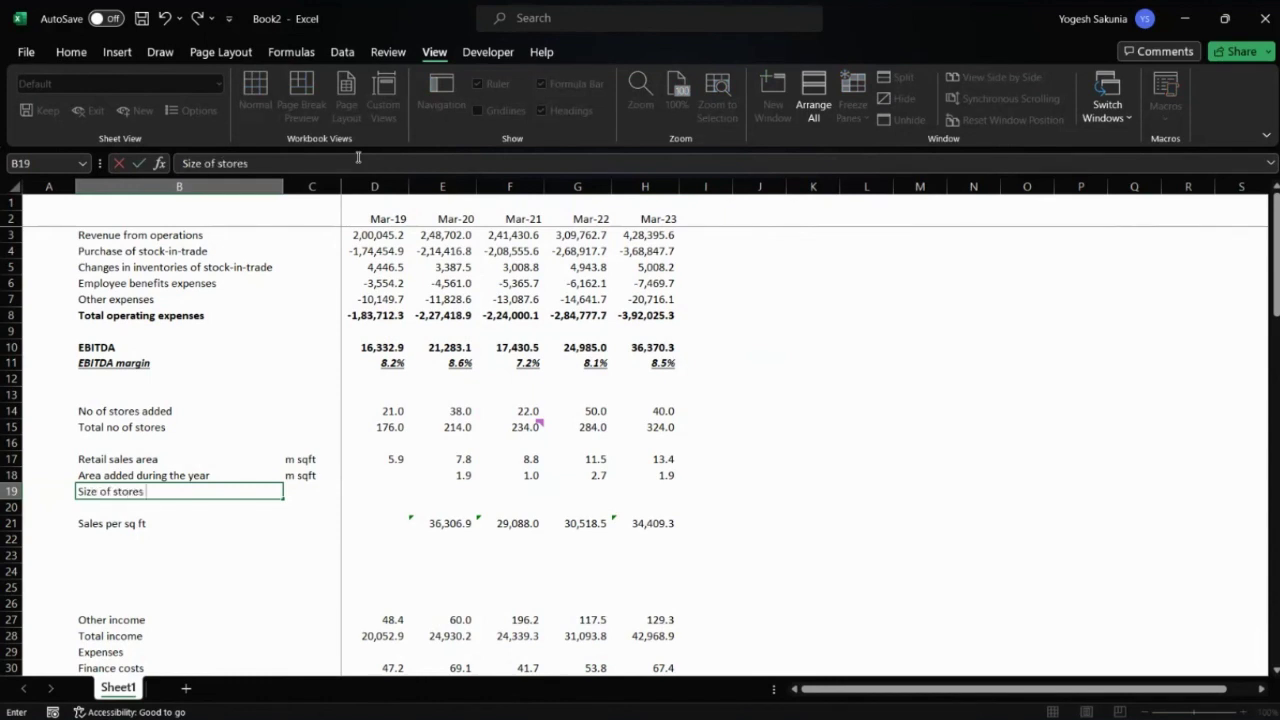
text( added)
key(ctrl+Return)
key(Right)
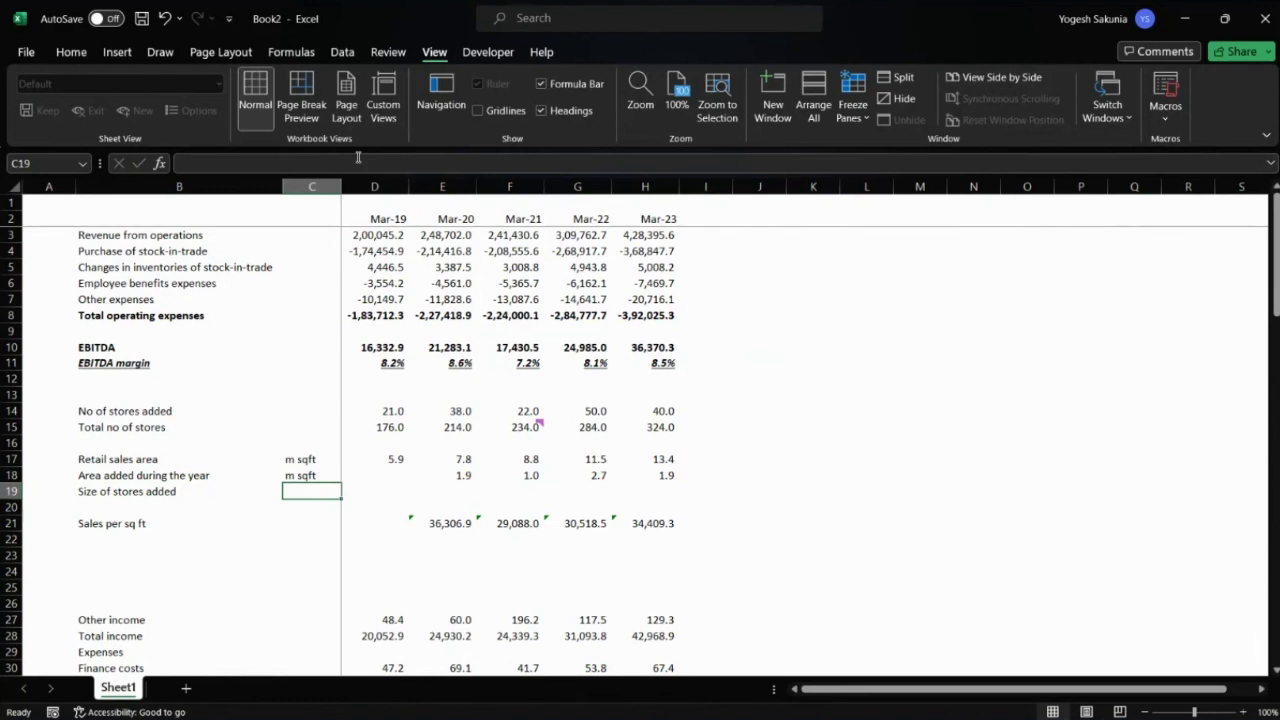
text(sqft)
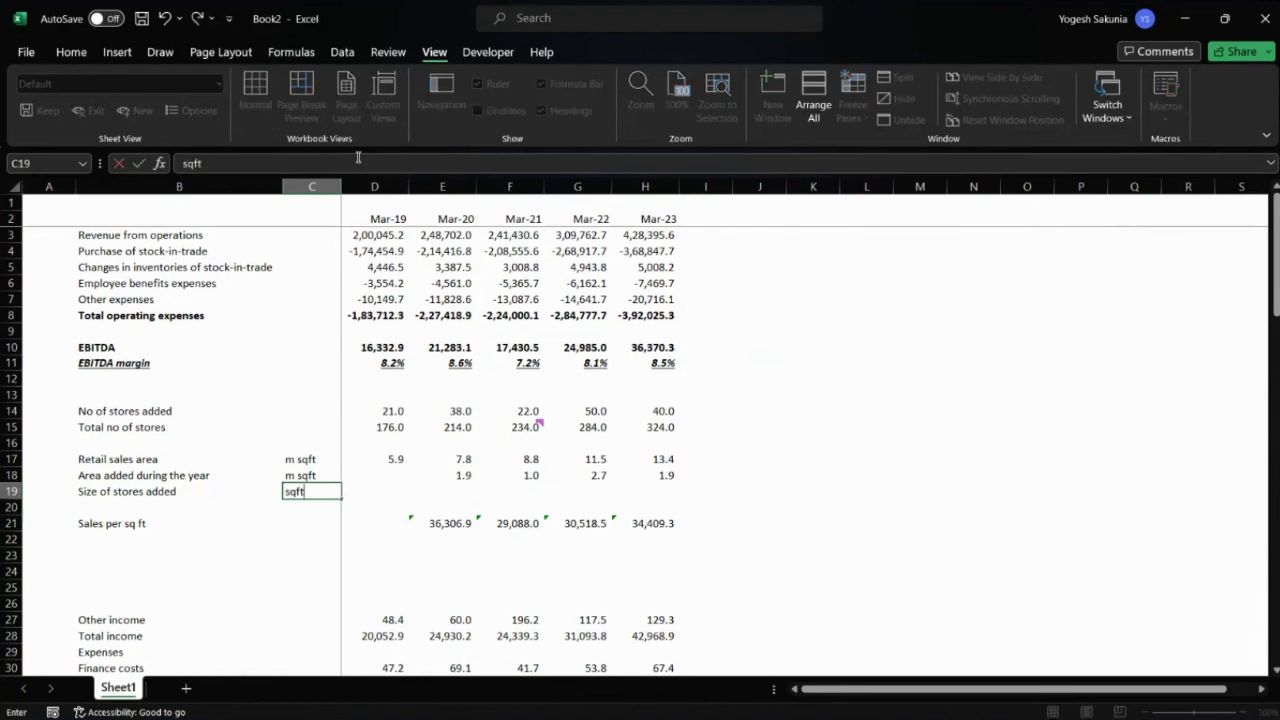
key(ctrl+Return)
- Calculate the Mar-20 size of stores added in E19 from area added and number of stores added: =E18*10^6/E14
key(Right)
key(Right)
key(Right)
key(Left)
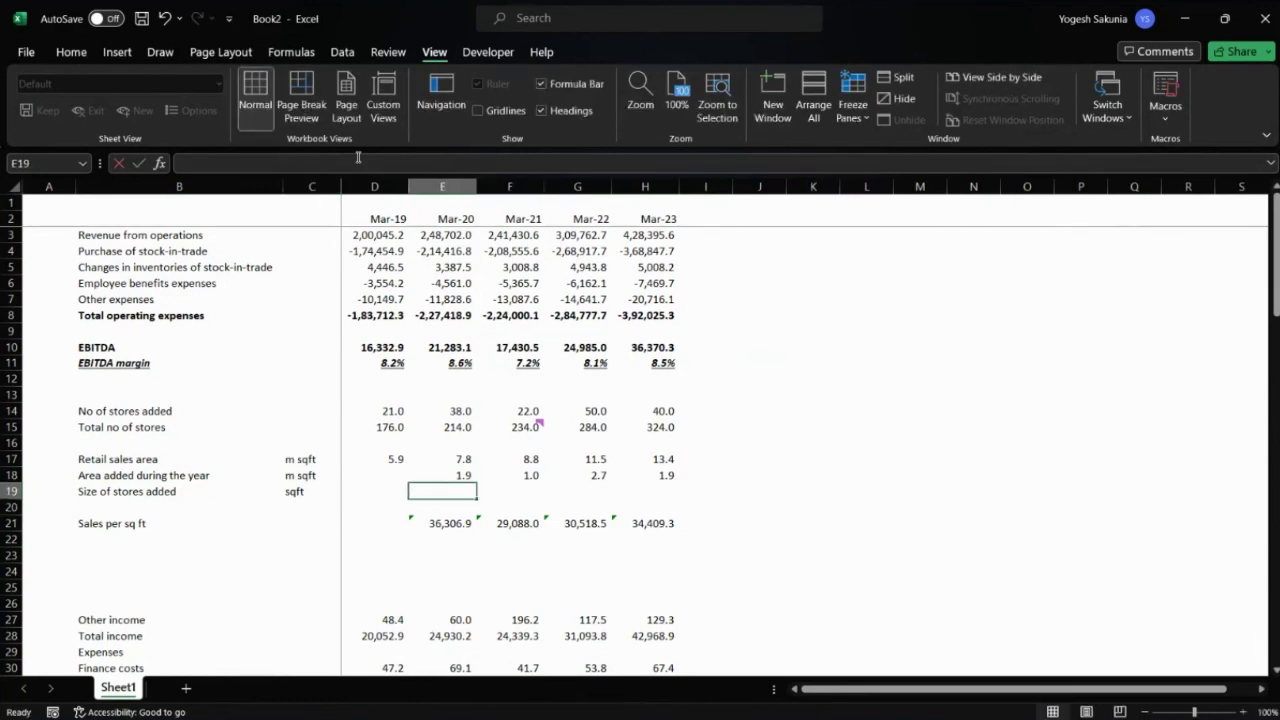
text(=)
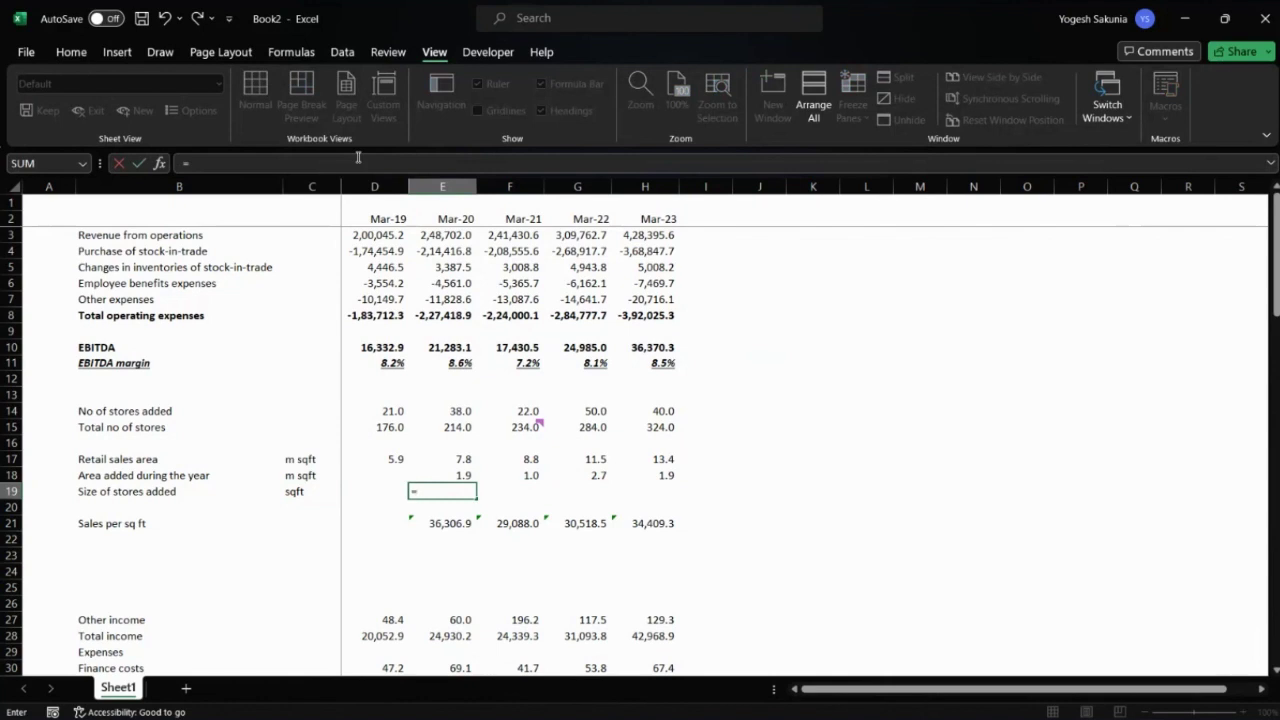
key(Up)
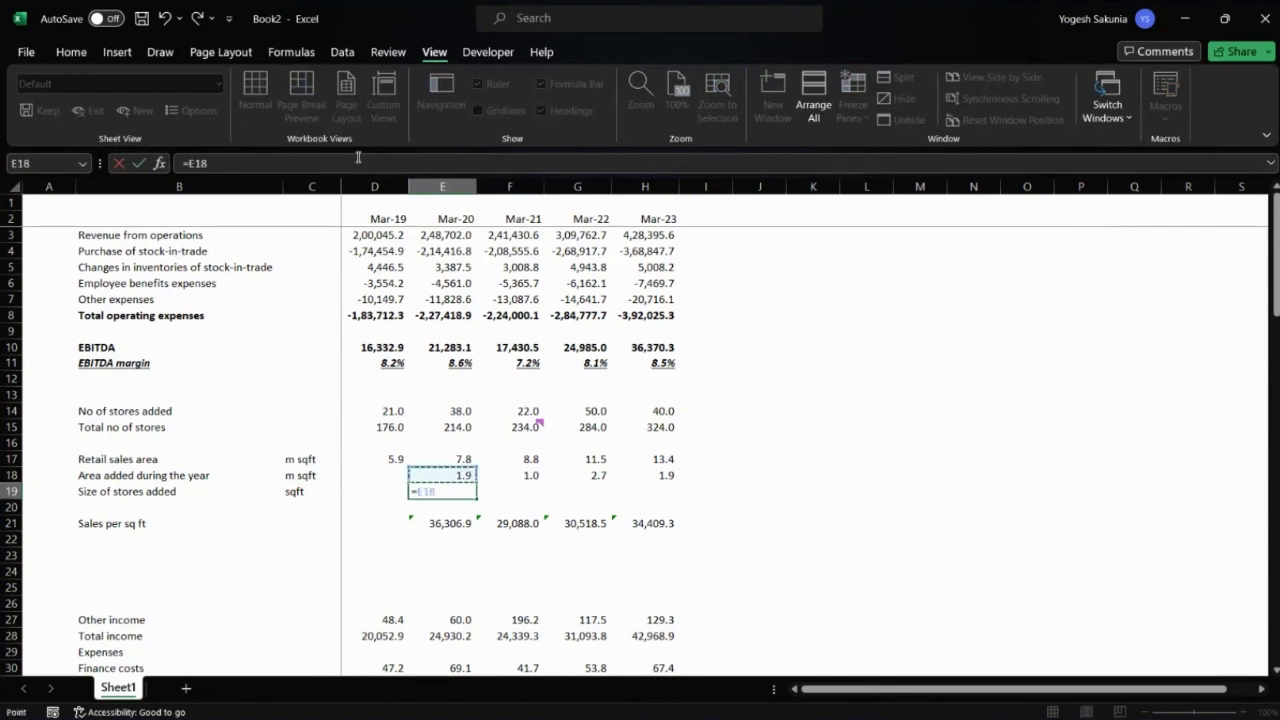
text(*10^6/)
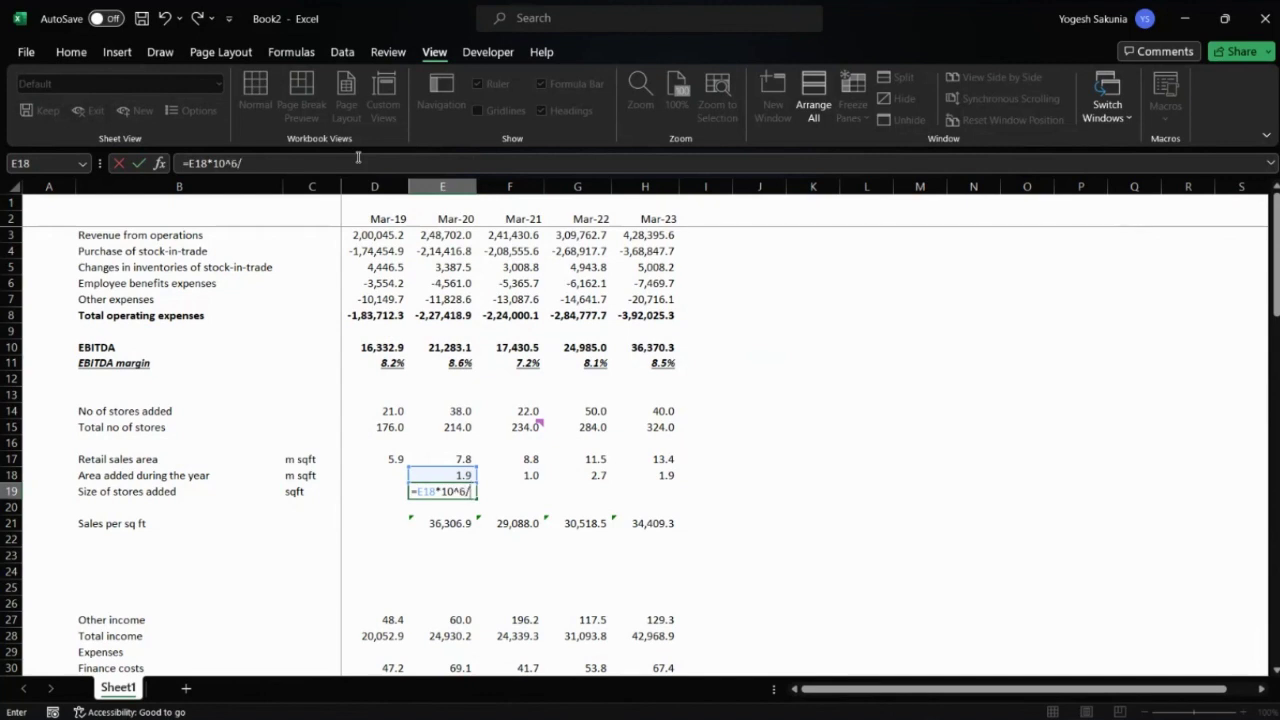
key(Up)
key(Up)
key(Up)
key(Up)
key(Up)
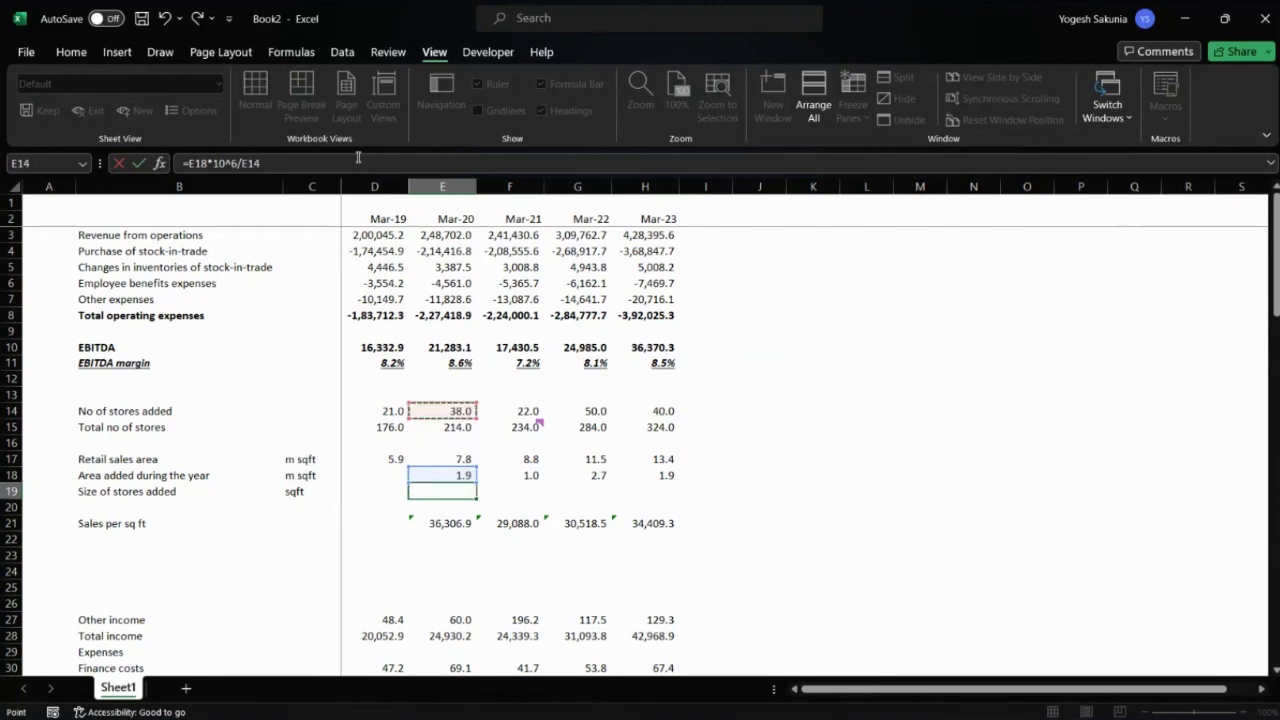
key(Return)
- Fill the size-of-stores-added formula from E19 across to H19
key(Up)
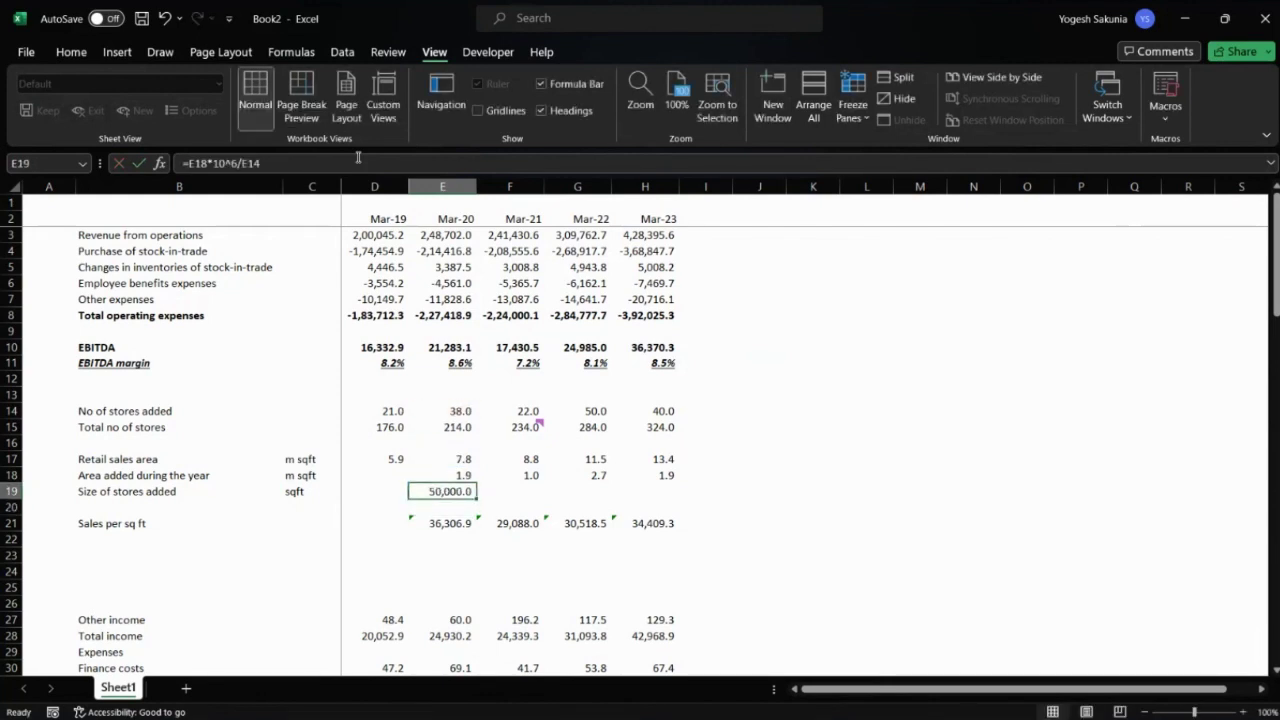
key(shift+Right)
key(shift+Right)
key(shift+Right)
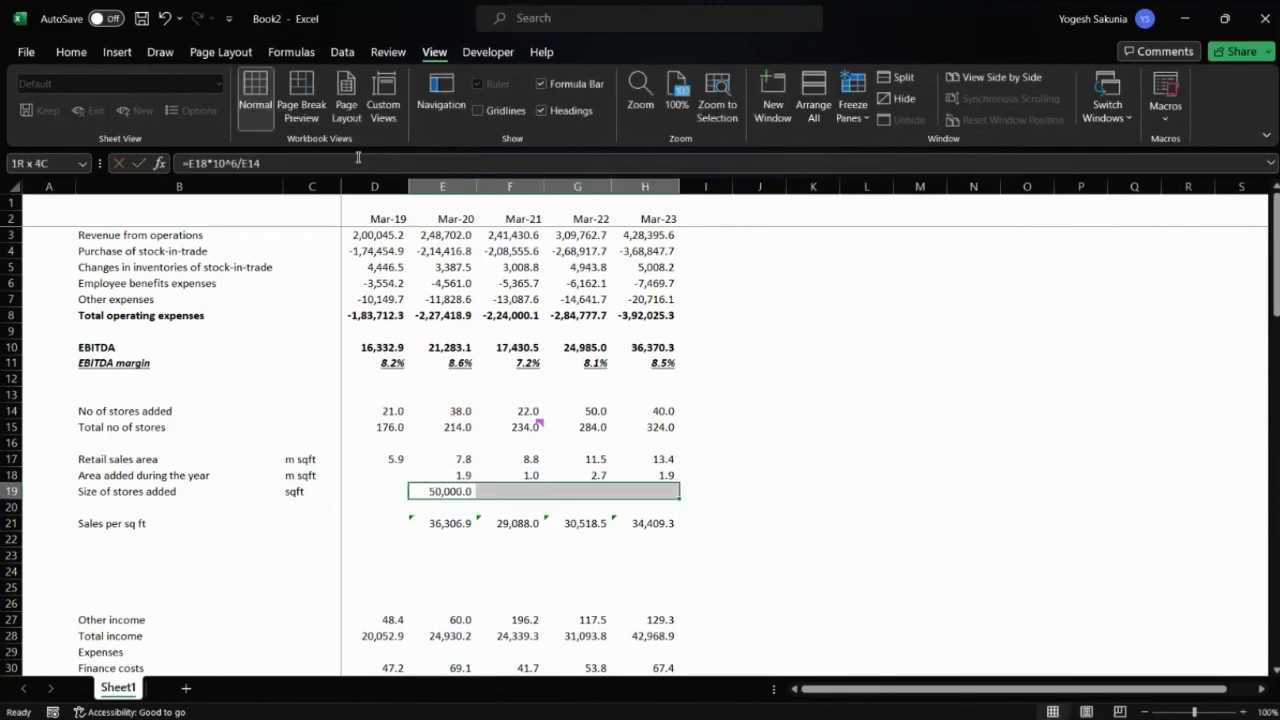
key(ctrl+r)
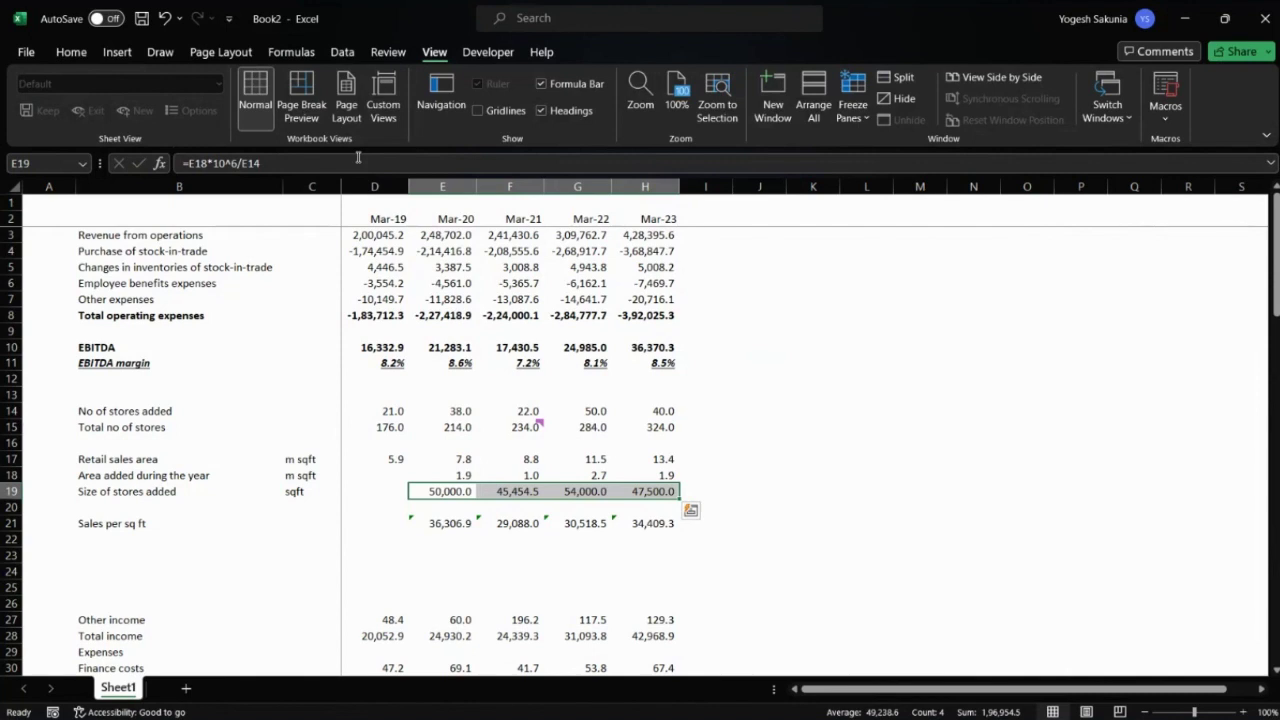
- Examine the size of stores added for each year across row 19, comparing Mar-20 through Mar-23
key(Left)
key(Right)
key(Right)
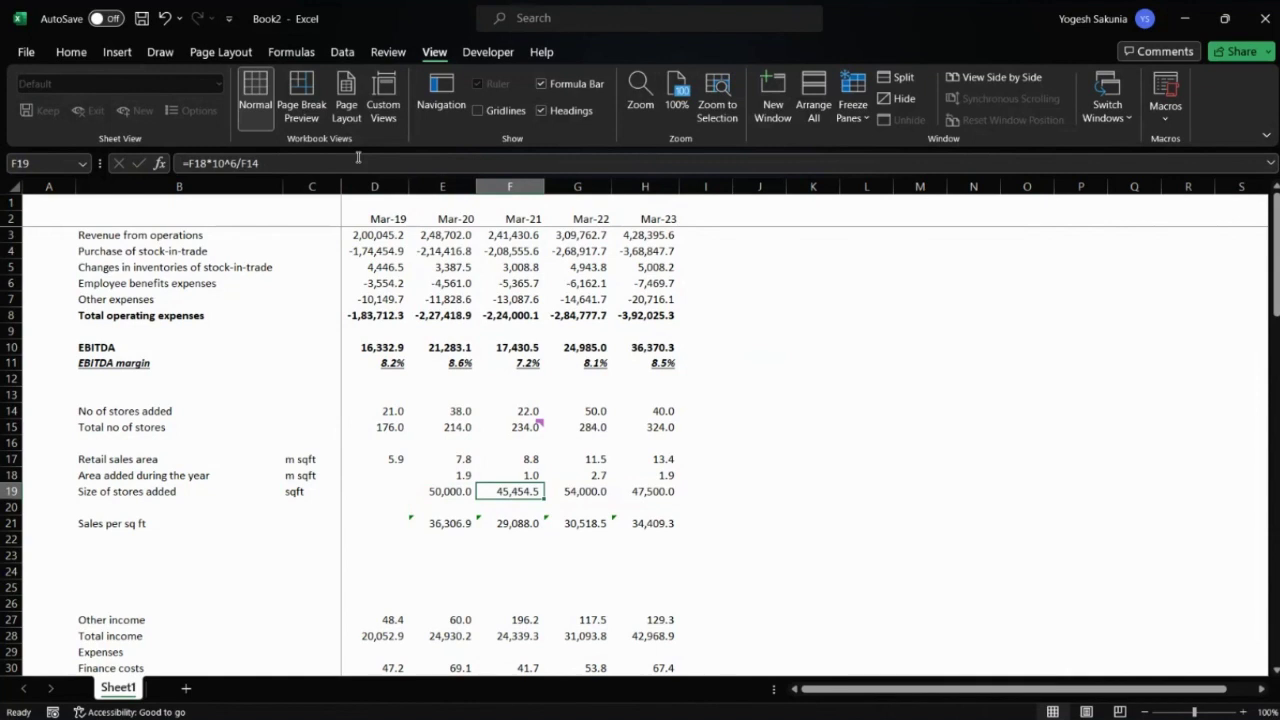
key(Right)
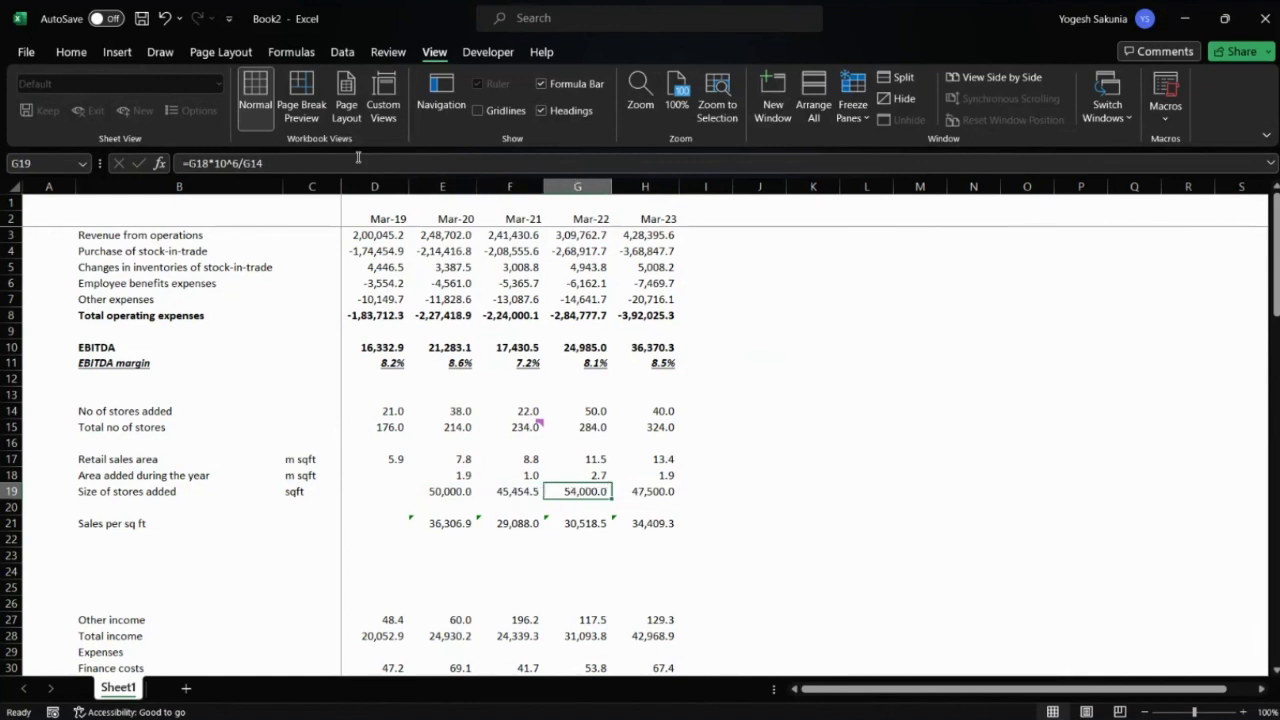
key(Left)
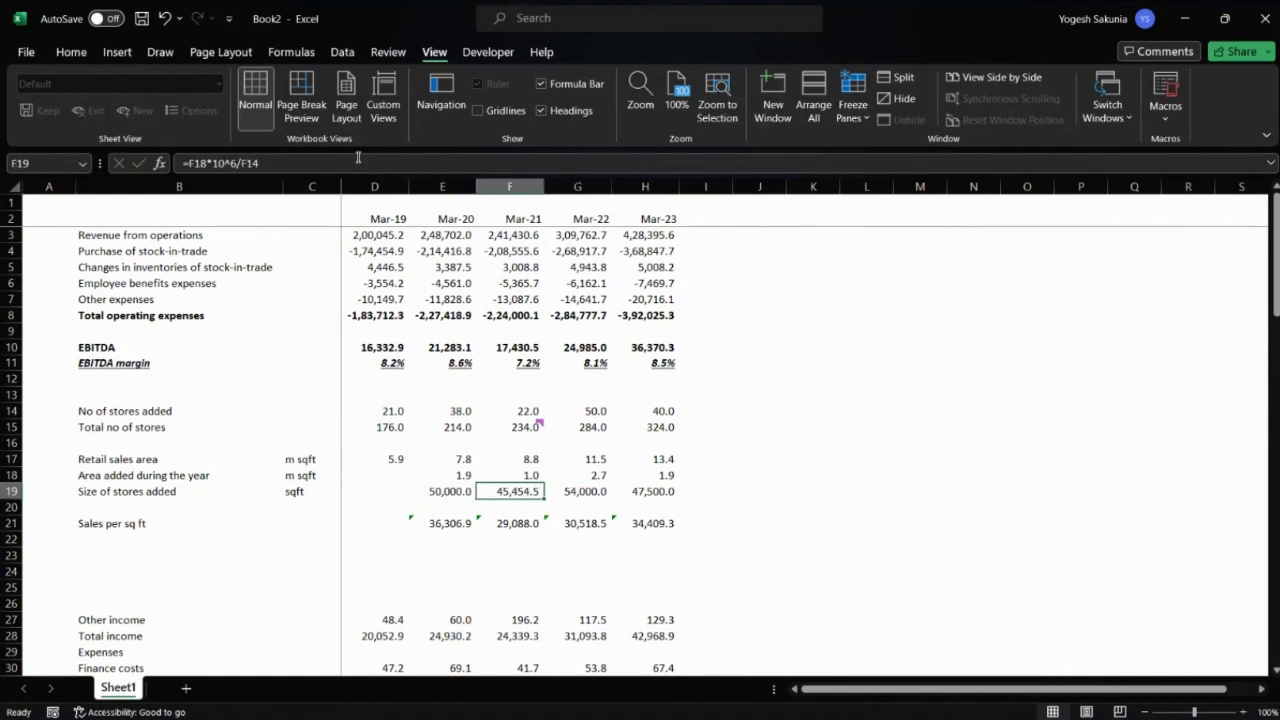
key(Left)
key(Right)
key(Right)
key(Left)
key(Right)
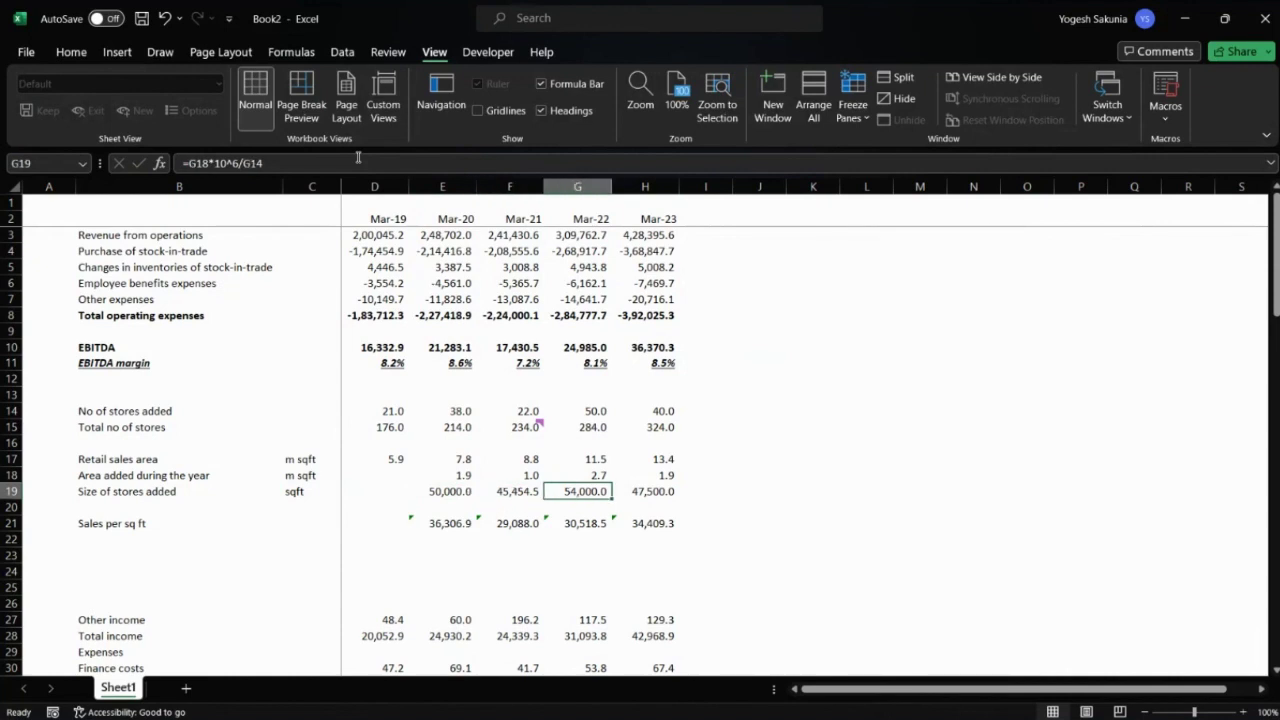
key(Right)
key(Right)
key(Left)
key(Left)
key(Left)
key(Left)
key(Left)
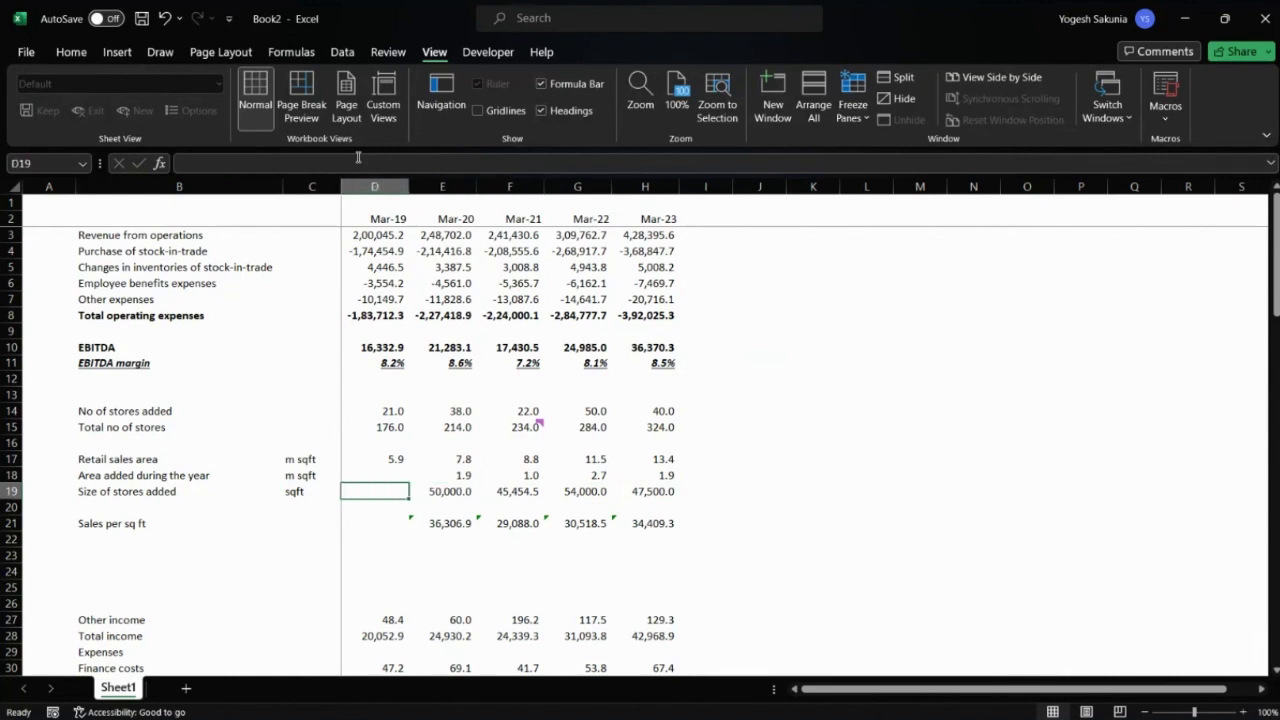
- Calculate the Mar-19 average store size in scratch cell D24 with =D17*10^6/D15, and clear the cell
key(Down)
key(Down)
key(Down)
key(Down)
key(Down)
text(=)
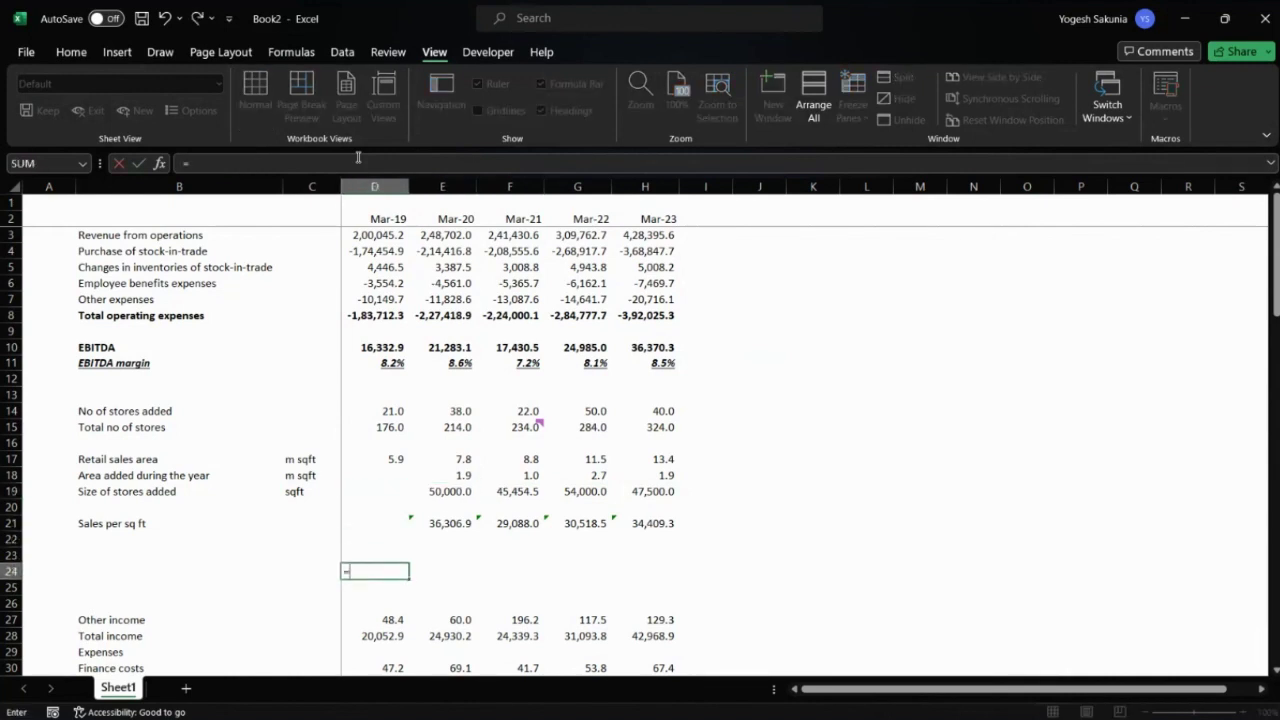
key(Up)
key(Up)
key(Up)
key(Up)
key(Up)
key(Up)
key(Up)
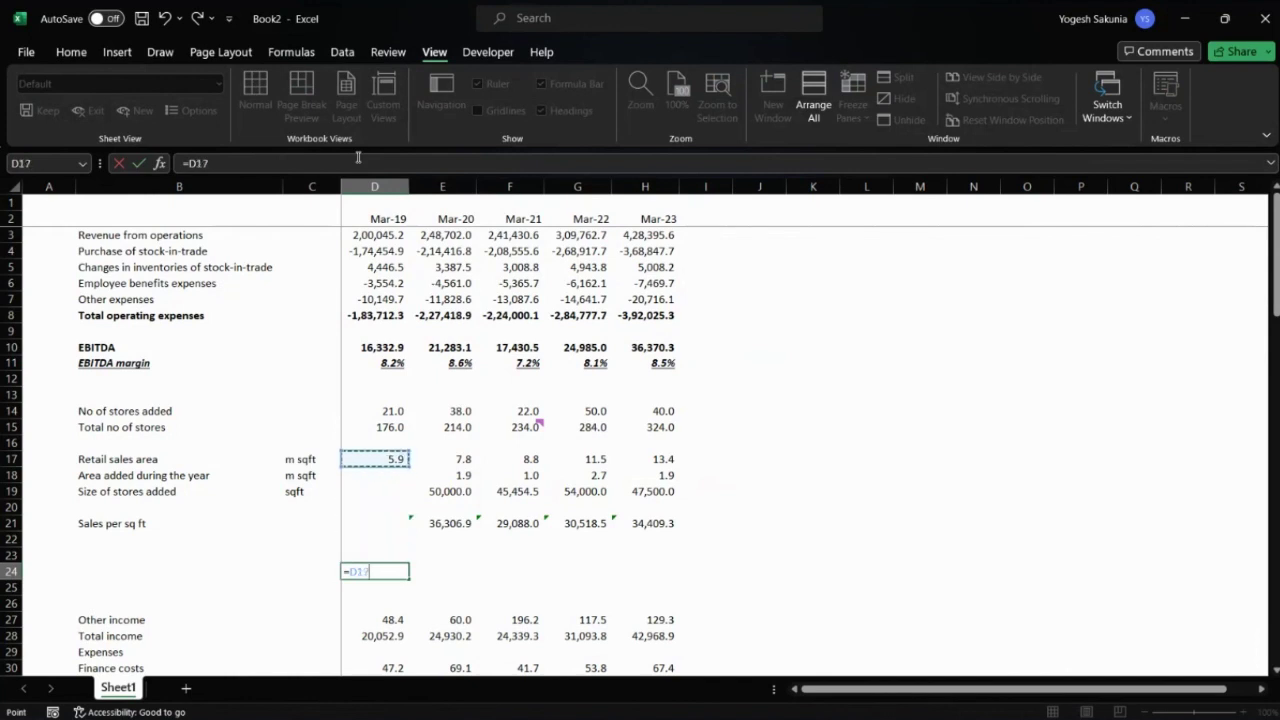
text(*10^6/)
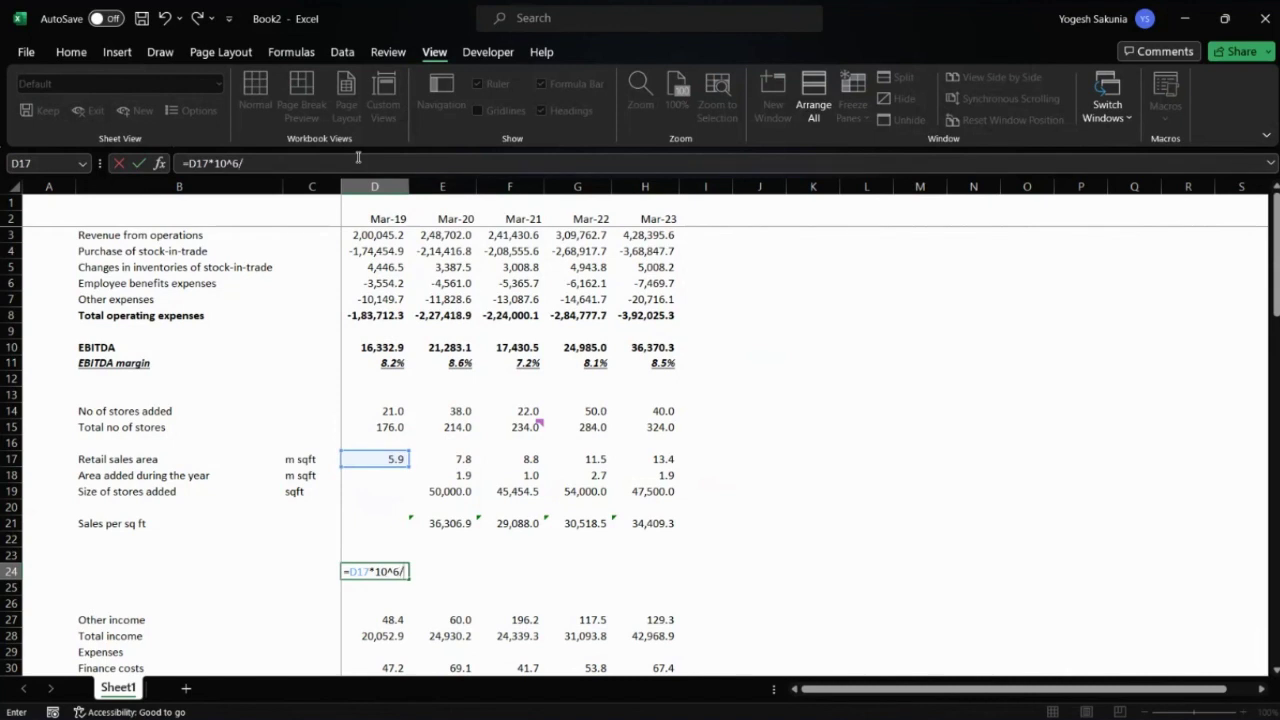
key(Up)
key(Up)
key(Up)
key(Up)
key(Up)
key(Up)
key(Up)
key(Up)
key(Up)
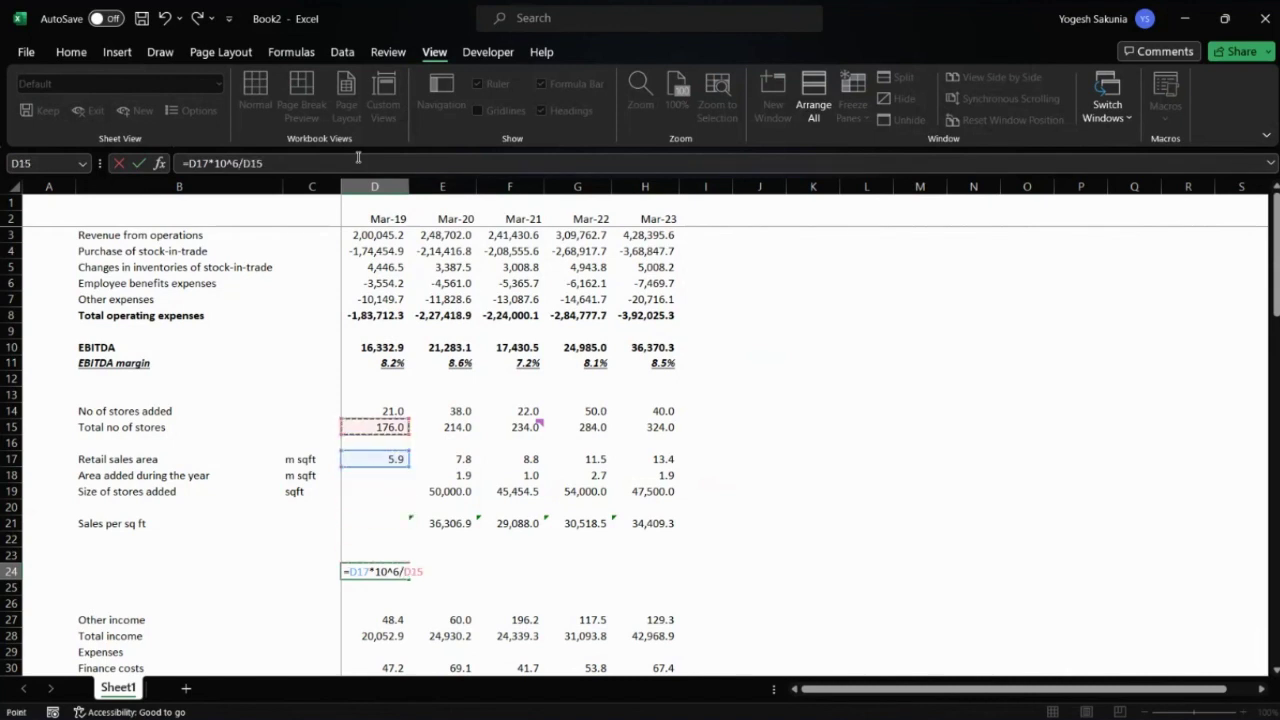
key(Return)
key(Up)
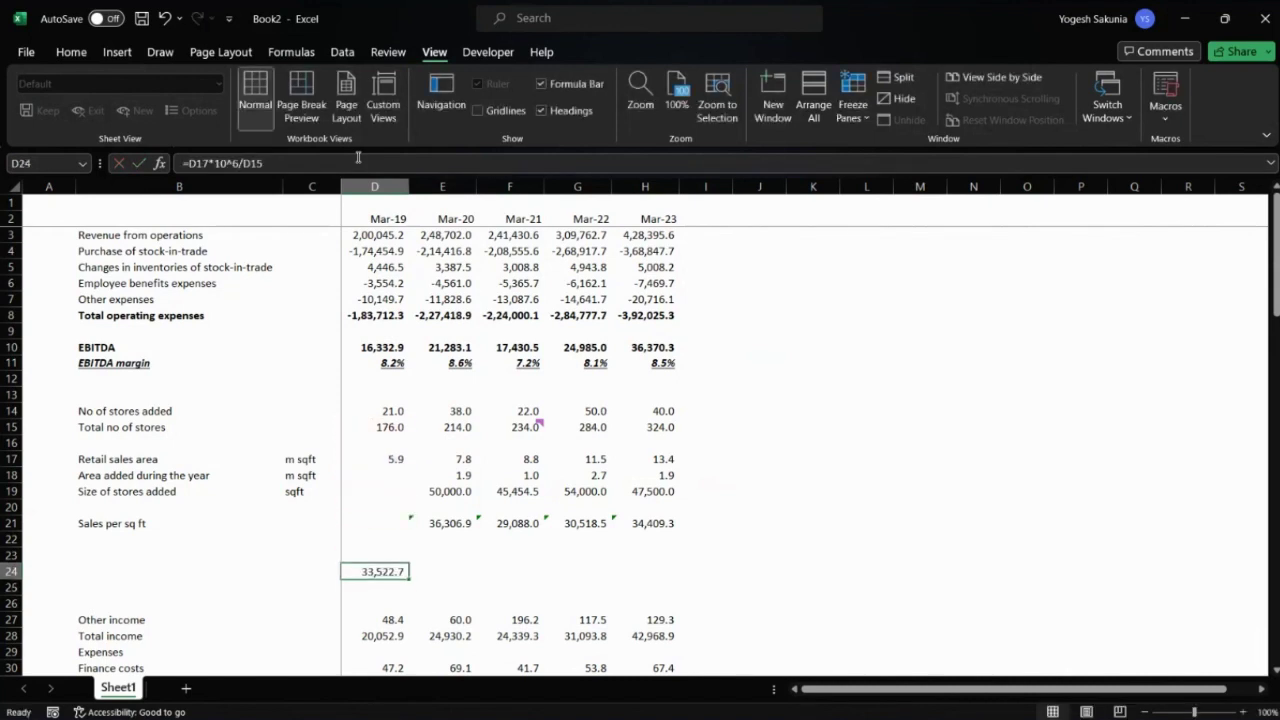
key(Delete)
- Compare the size of stores added in row 19 for Mar-20 through Mar-23 with the store counts and area added above
key(Up)
key(Up)
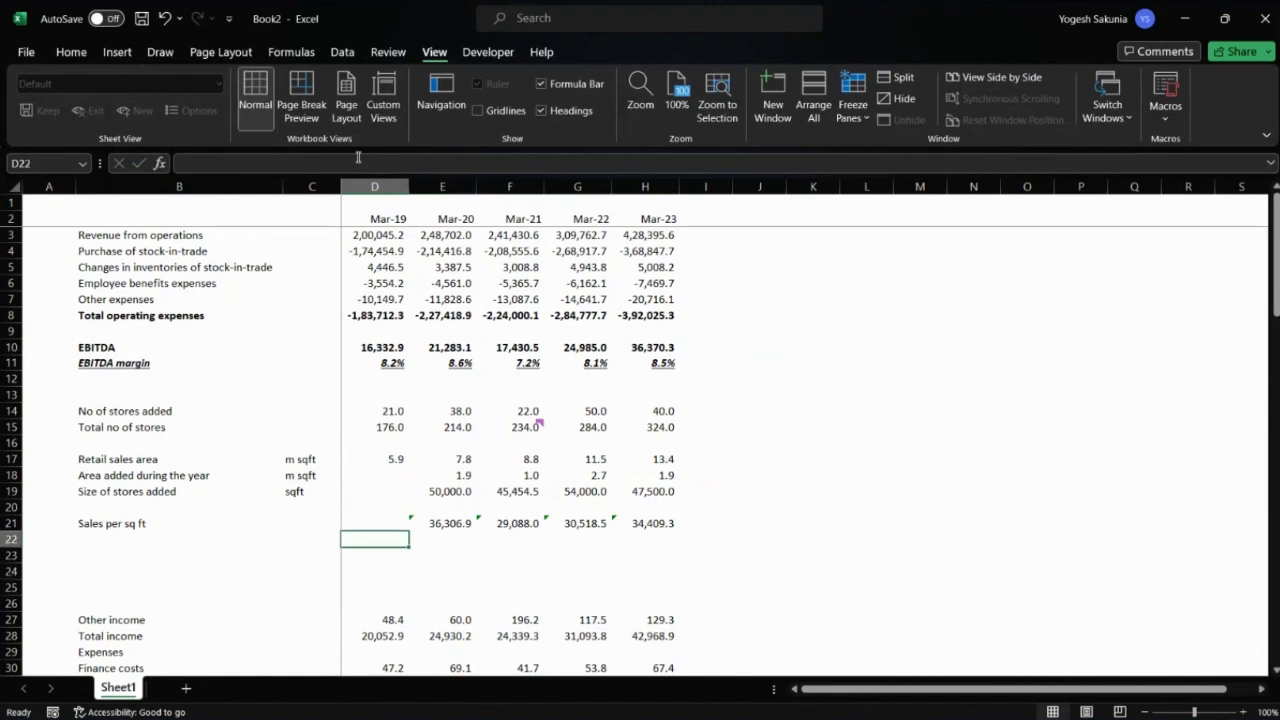
key(Up)
key(Up)
key(Up)
key(Right)
key(Right)
key(Left)
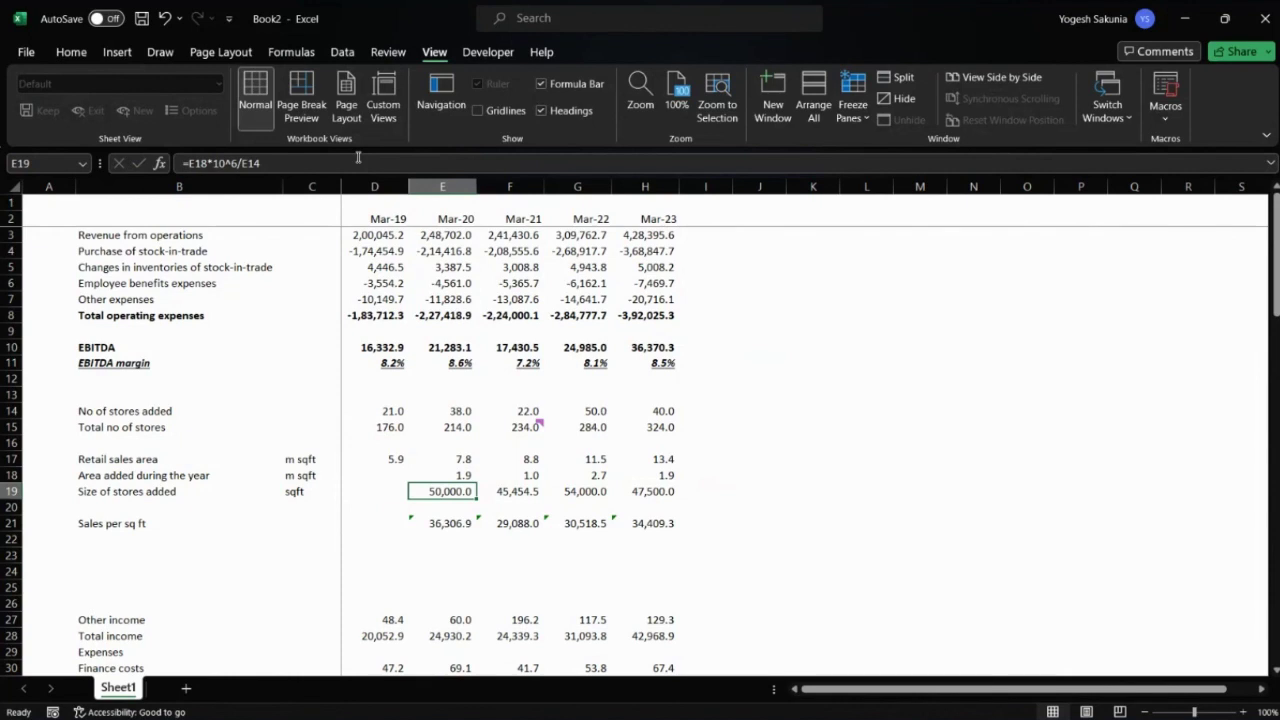
key(Right)
key(Right)
key(Right)
key(Right)
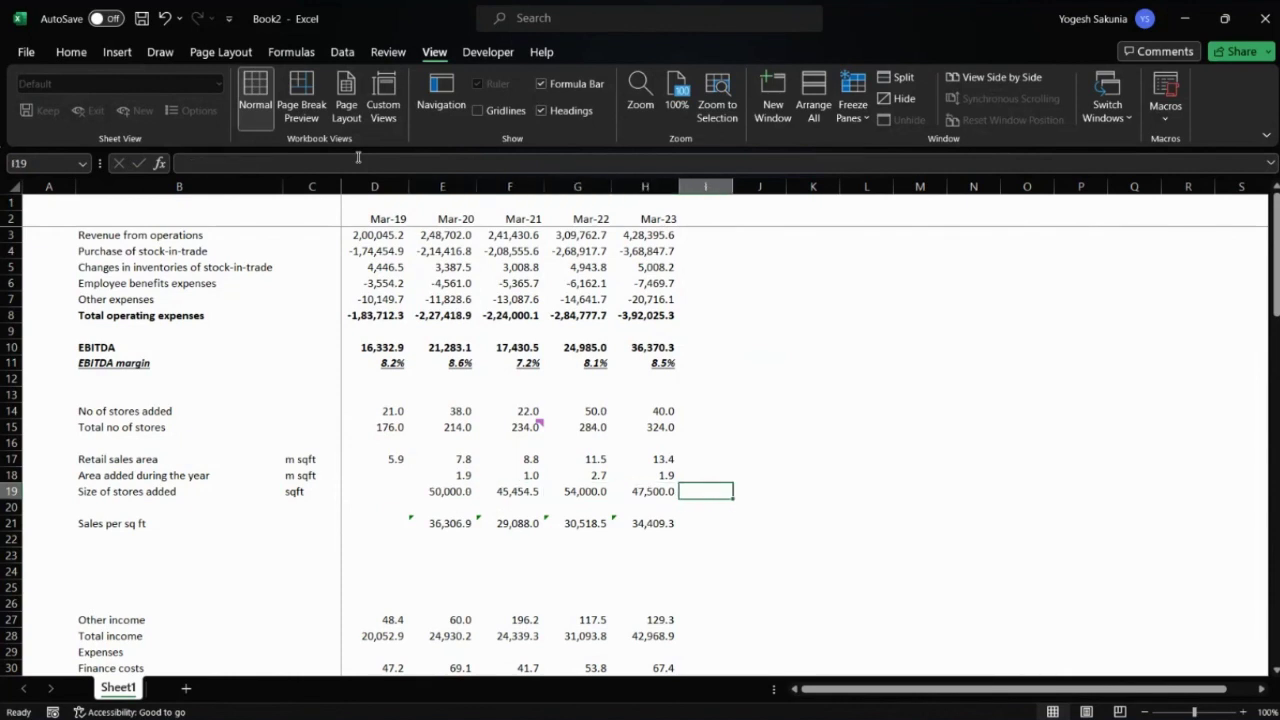
key(Up)
key(Up)
key(Up)
key(Up)
key(Up)
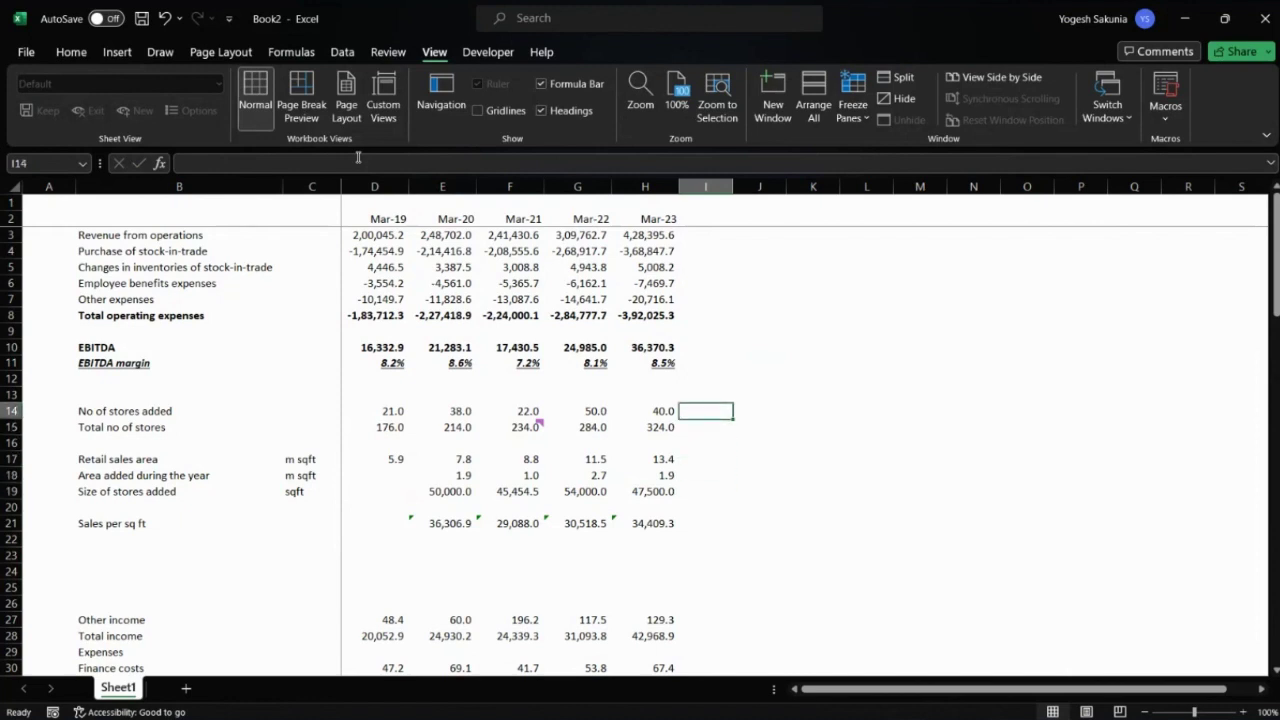
key(Down)
key(Down)
key(Down)
key(Down)
- Try to add the next period header in I2 with the formula =H2+30, and clear the cell
key(Up)
key(Up)
key(Up)
key(Up)
key(Up)
key(Up)
key(Up)
key(Up)
key(Up)
key(Up)
key(Up)
key(Up)
key(Up)
key(Up)
key(Left)
key(Up)
key(Up)
key(Up)
key(Down)
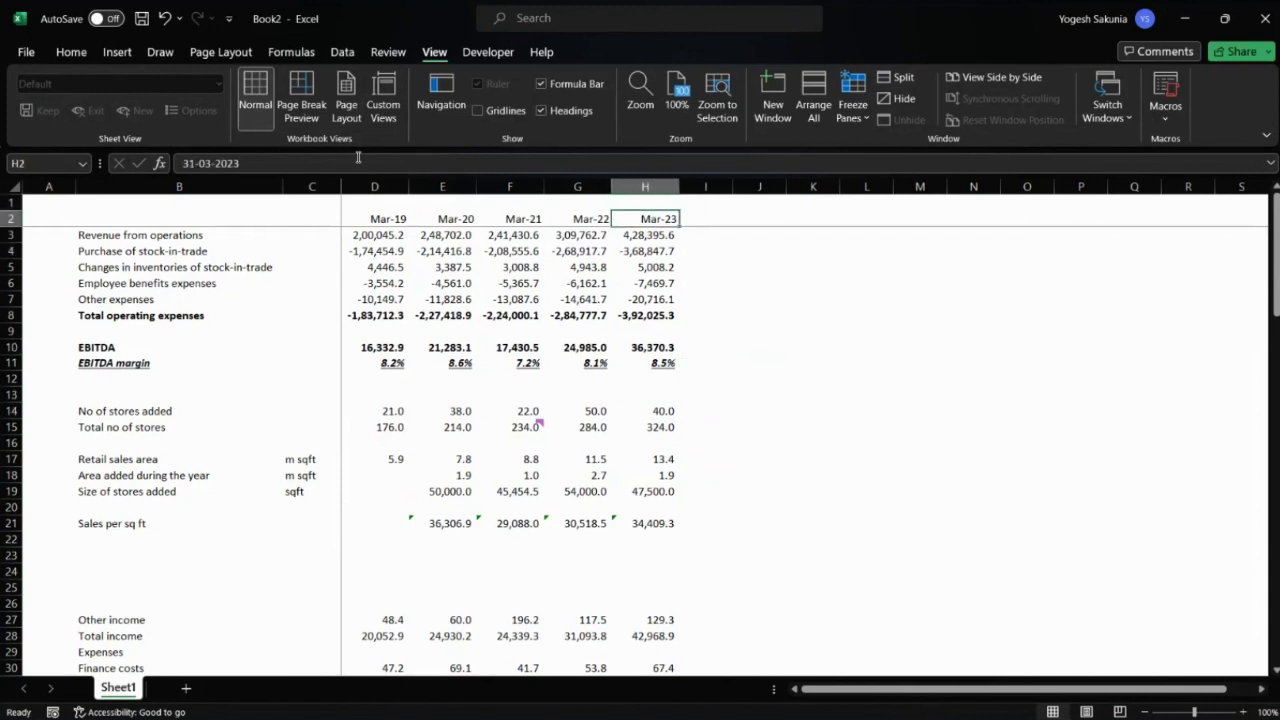
key(Right)
text(=)
key(Left)
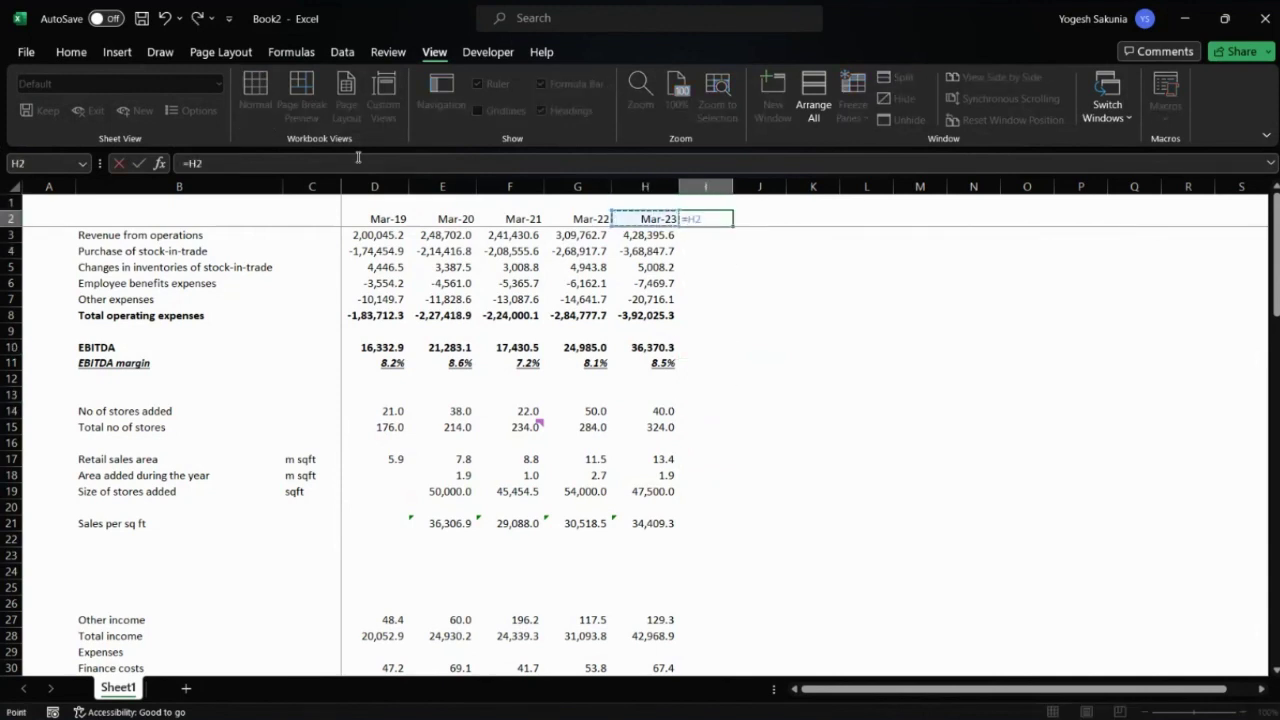
text(+30)
key(Return)
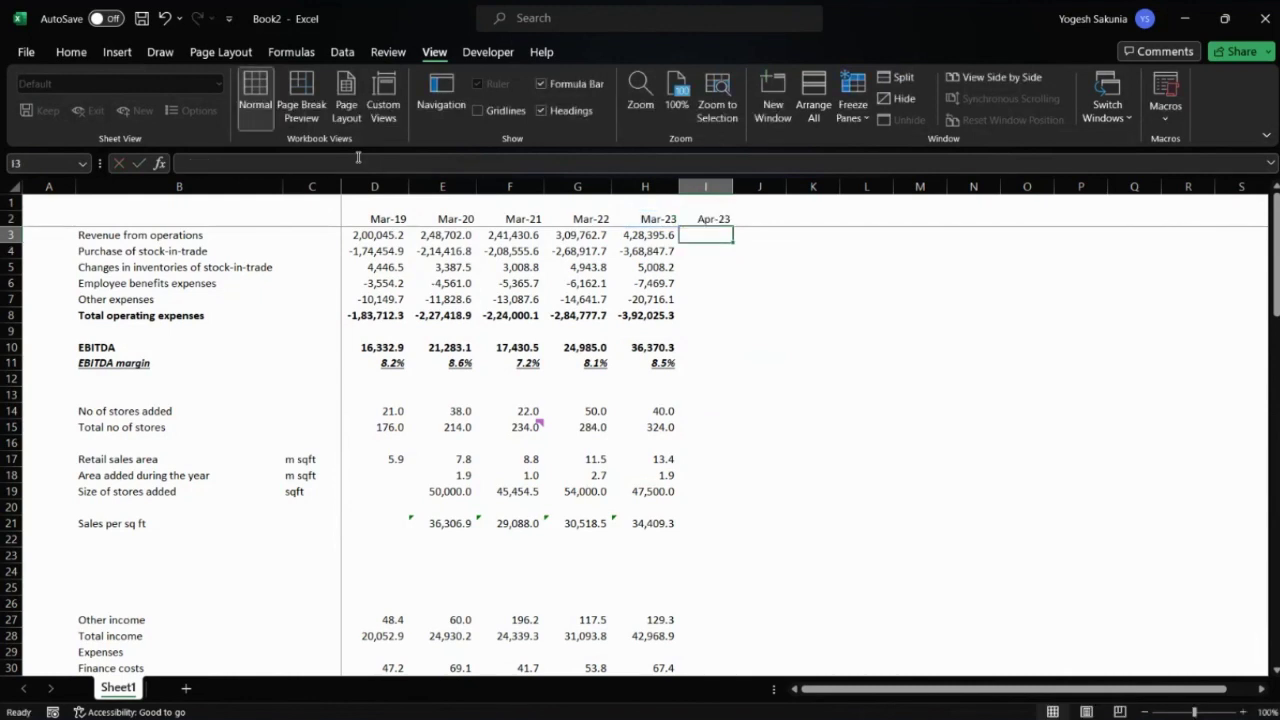
key(Up)
key(Delete)
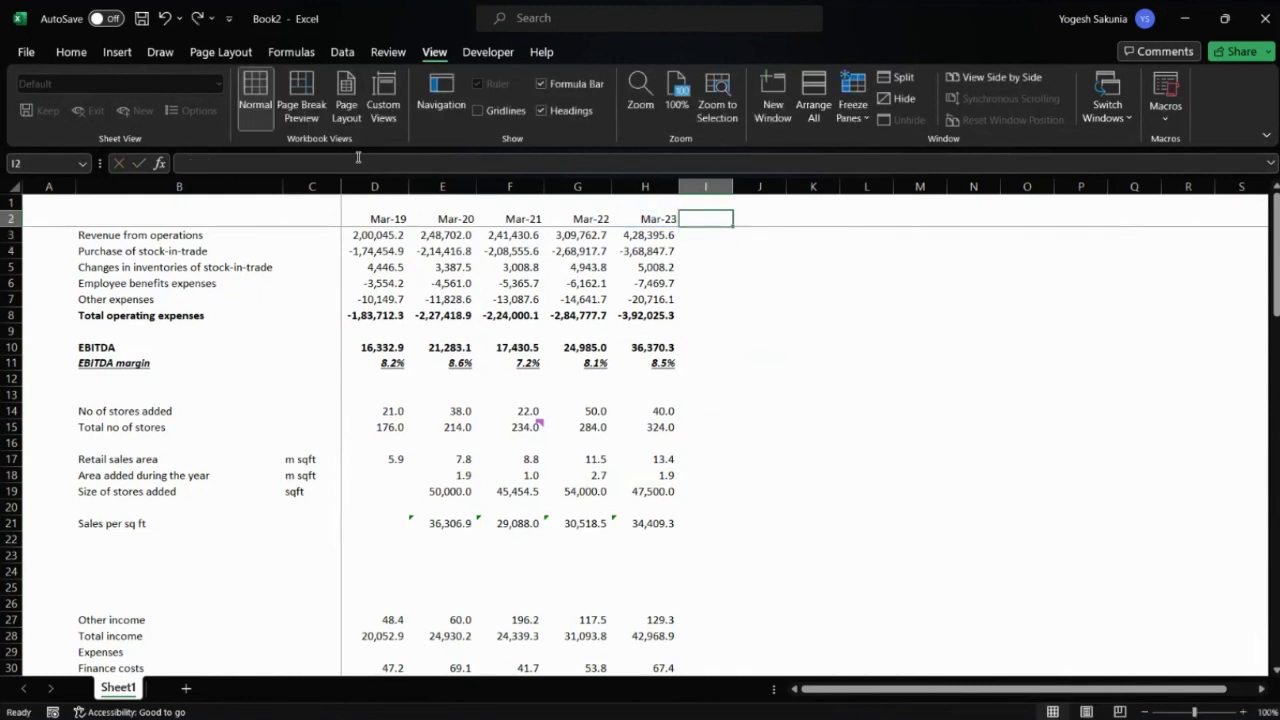
- Extend the year-end date headers in row 2 from G2:H2 across to M2, adding Mar-24 through Mar-28
key(ctrl+r)
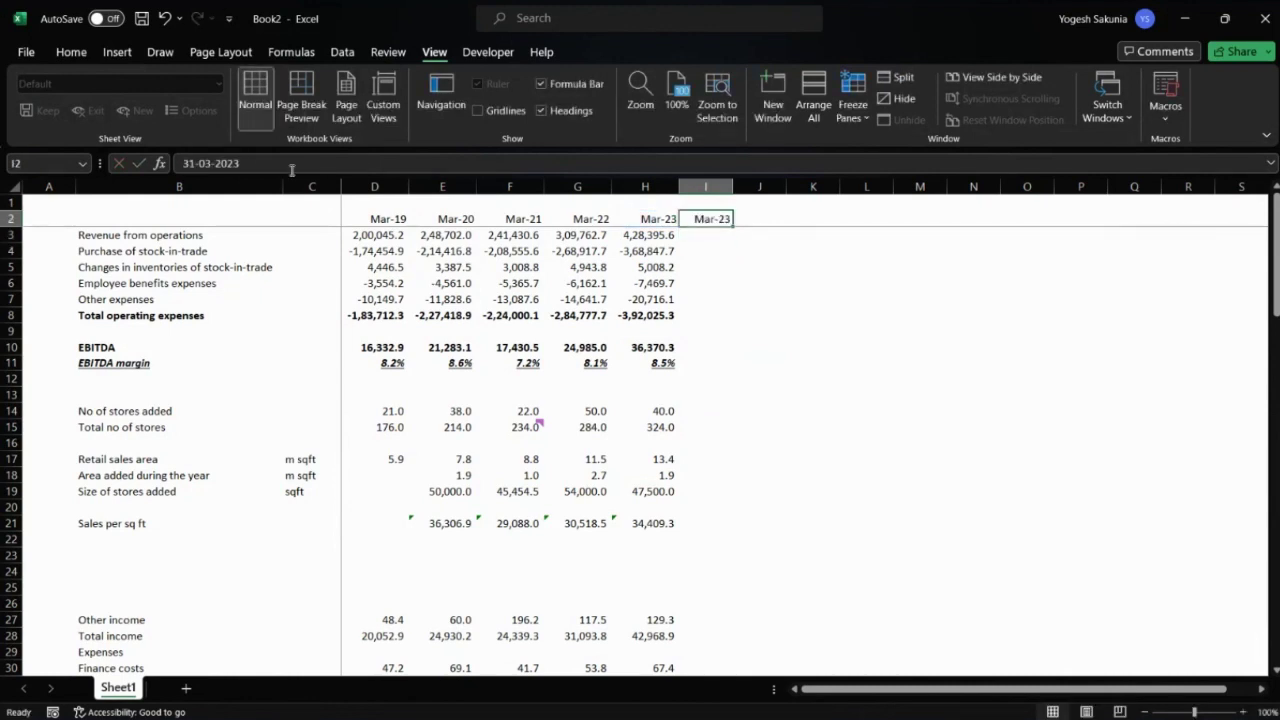
click(652, 218)
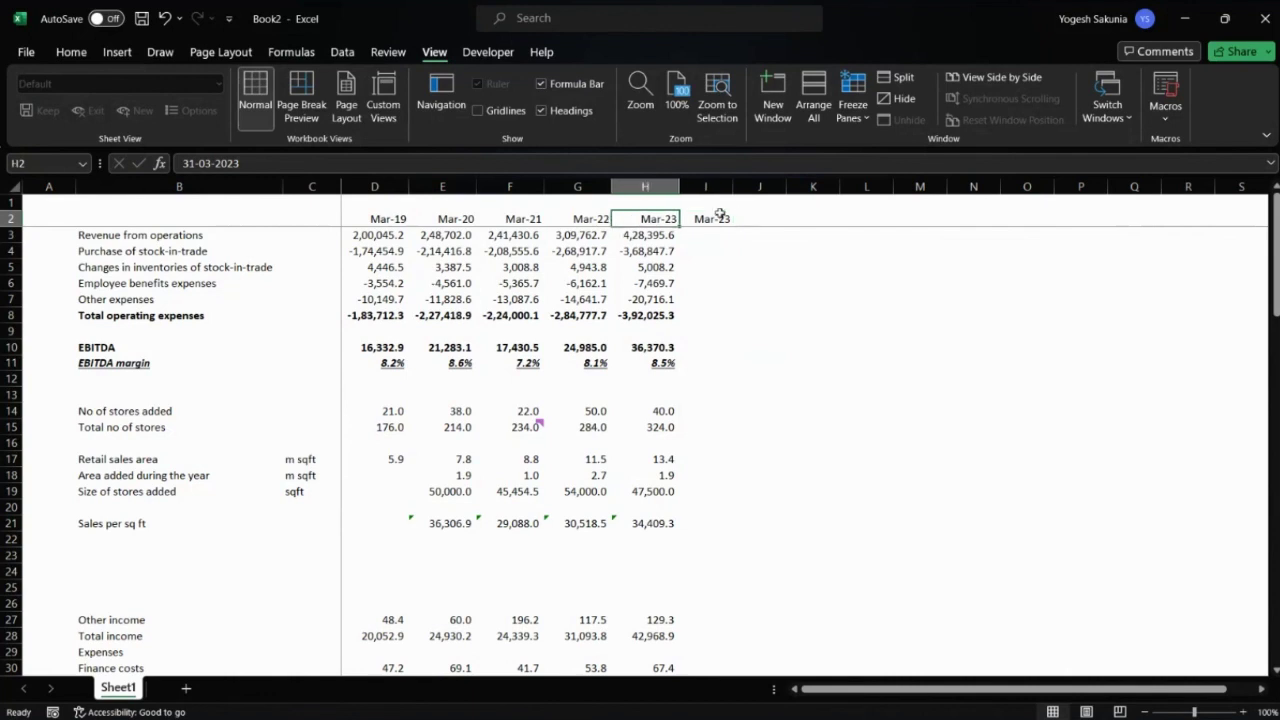
drag(594, 217, 952, 218)
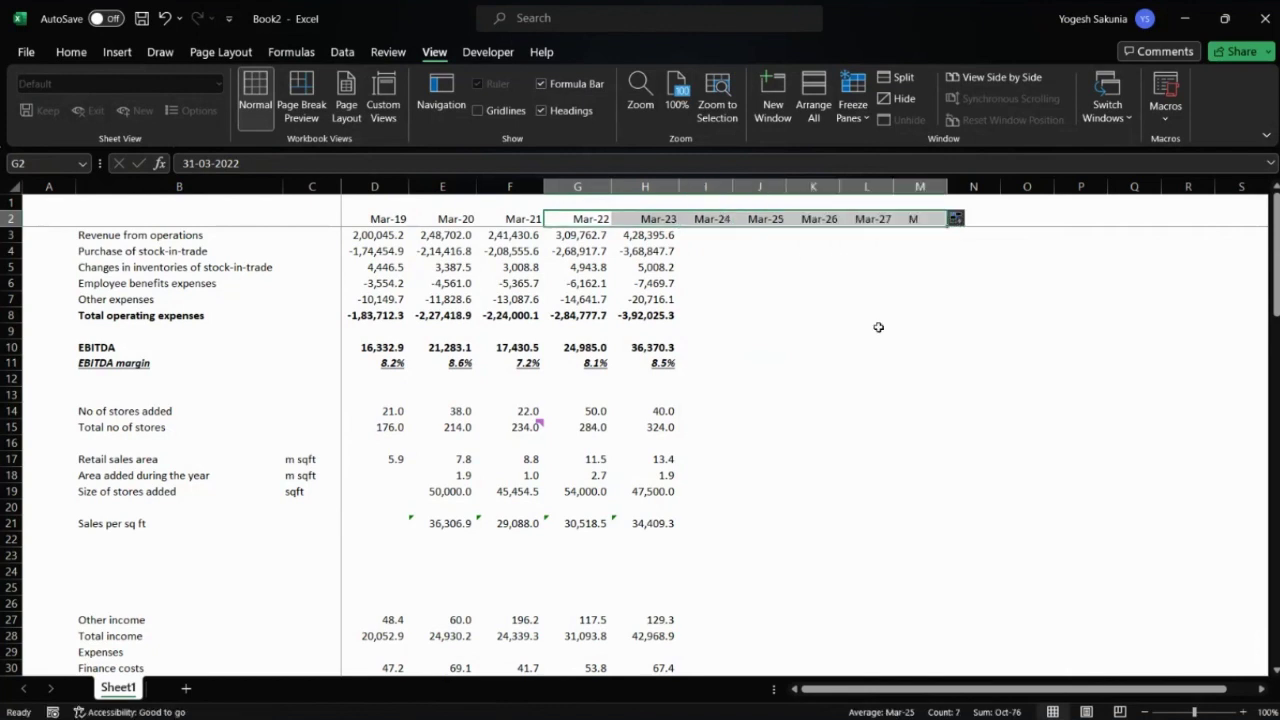
click(878, 327)
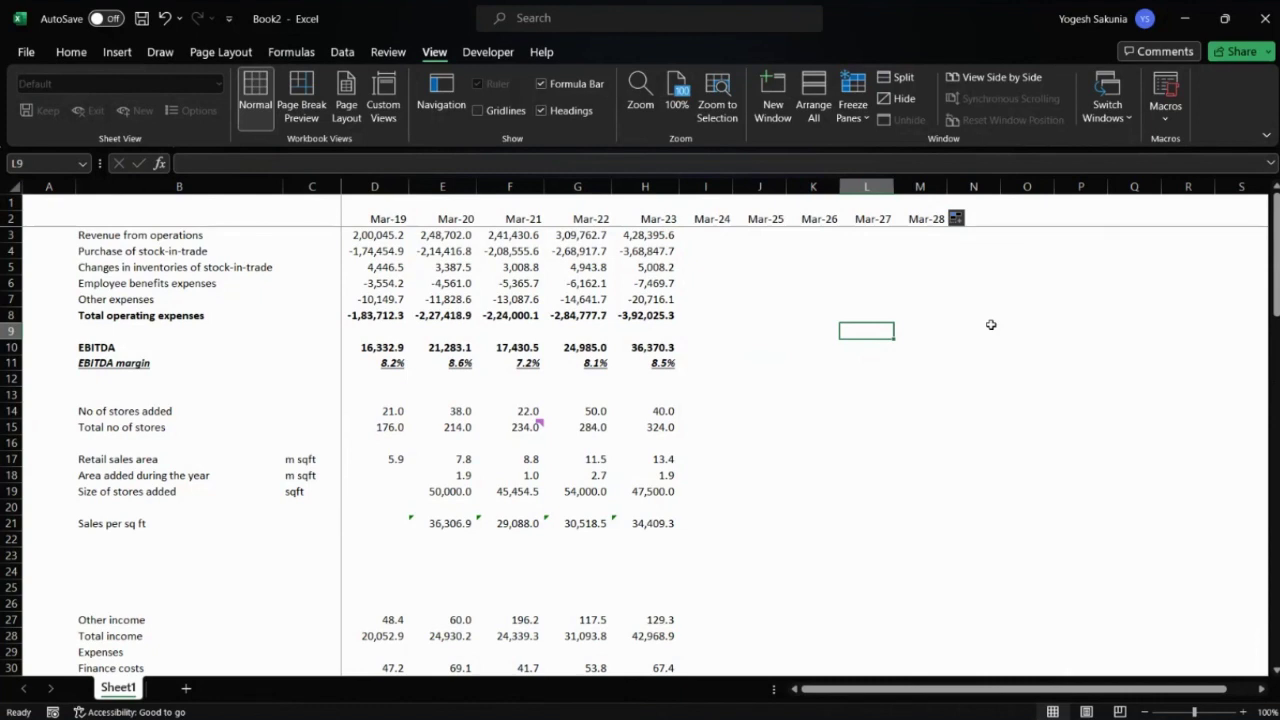
- Review the number of stores added in Mar-22 and Mar-23, ending on the Mar-24 cell I14
key(Left)
key(Left)
key(Down)
key(Down)
key(Down)
key(Down)
key(Down)
key(Left)
key(Left)
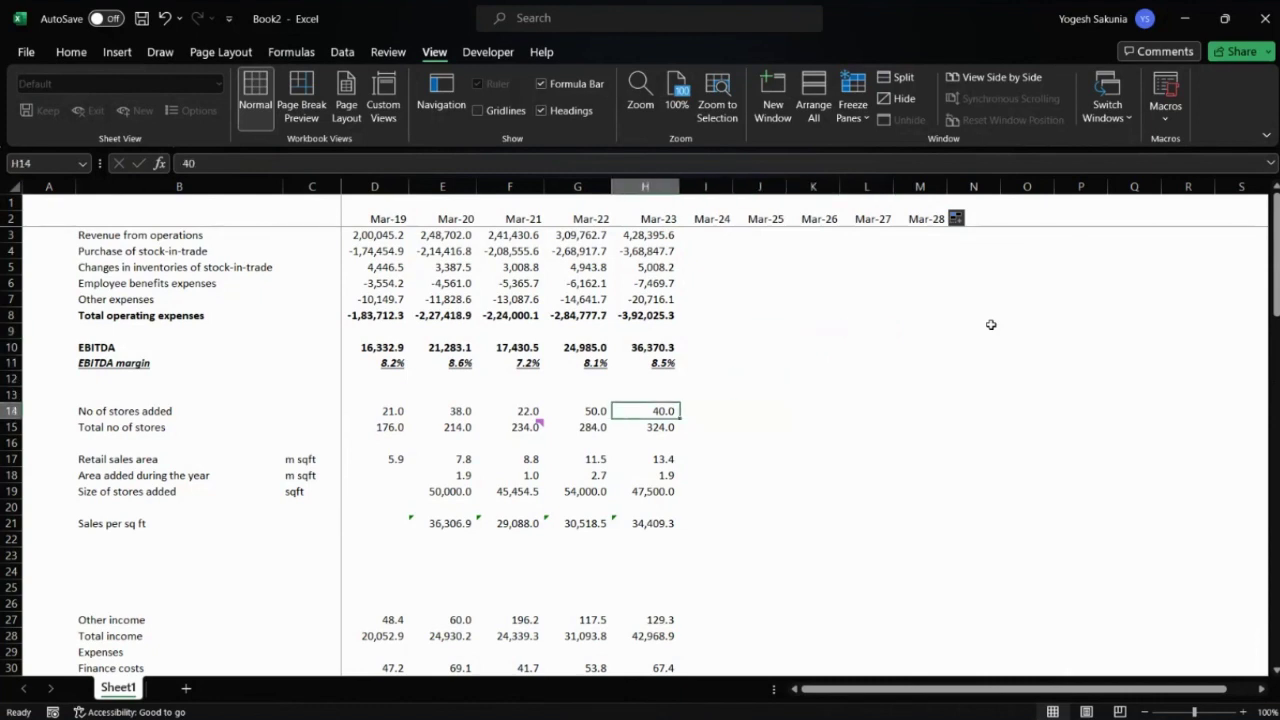
key(Left)
key(Right)
key(Right)
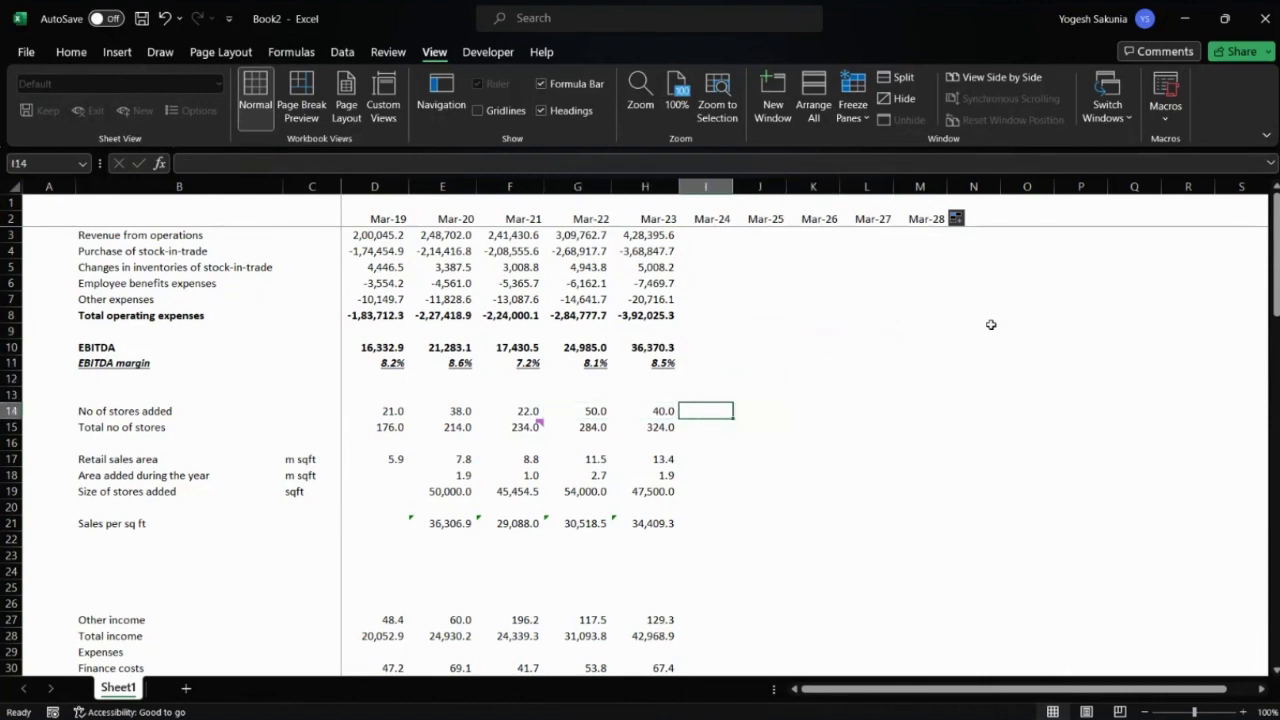
- Switch to Chrome and open "Transcript of Analyst Institutional Investor Call - 26.07.2023" from DMart's investor relations page
key(alt+Tab)
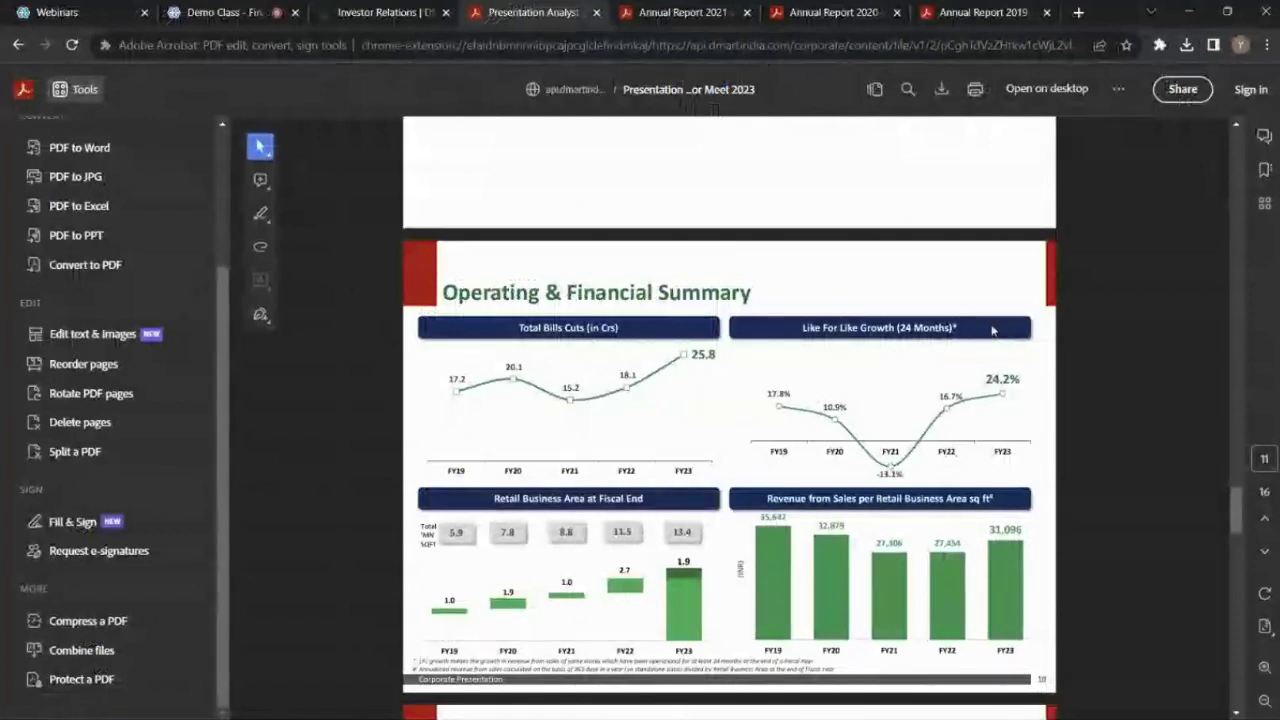
key(alt+Tab)
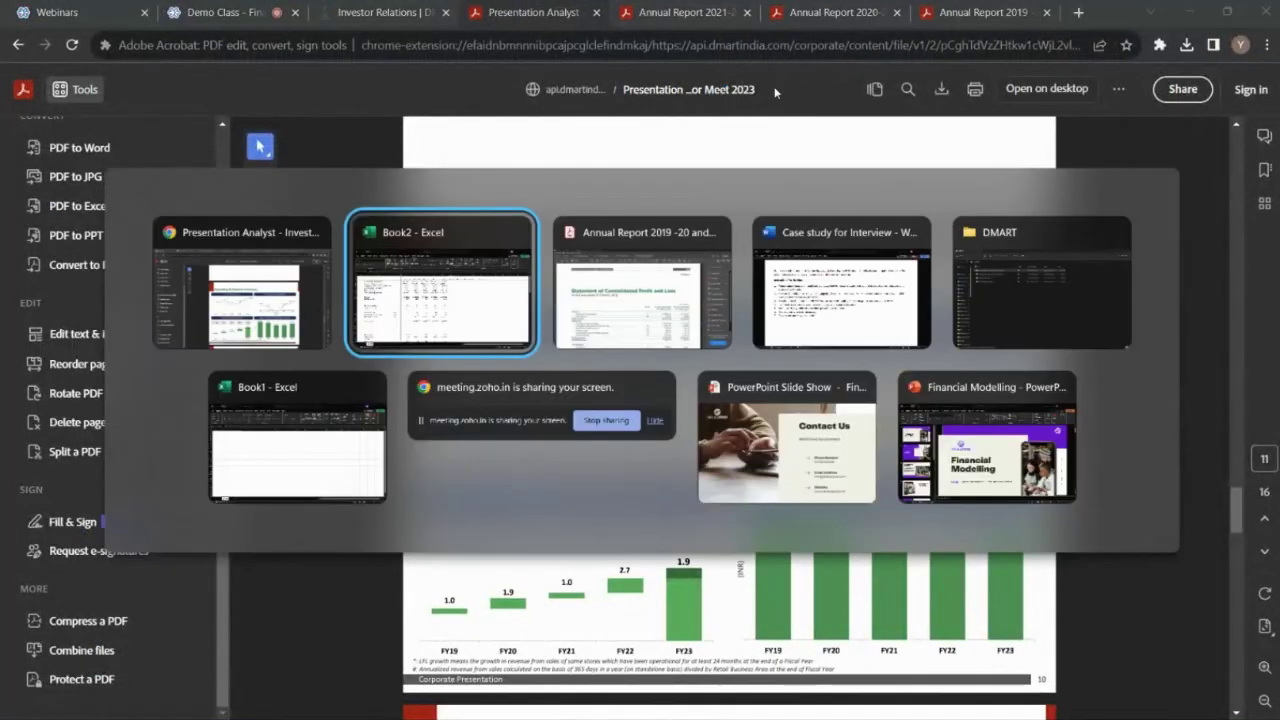
key(Tab)
key(Tab)
key(Tab)
key(Tab)
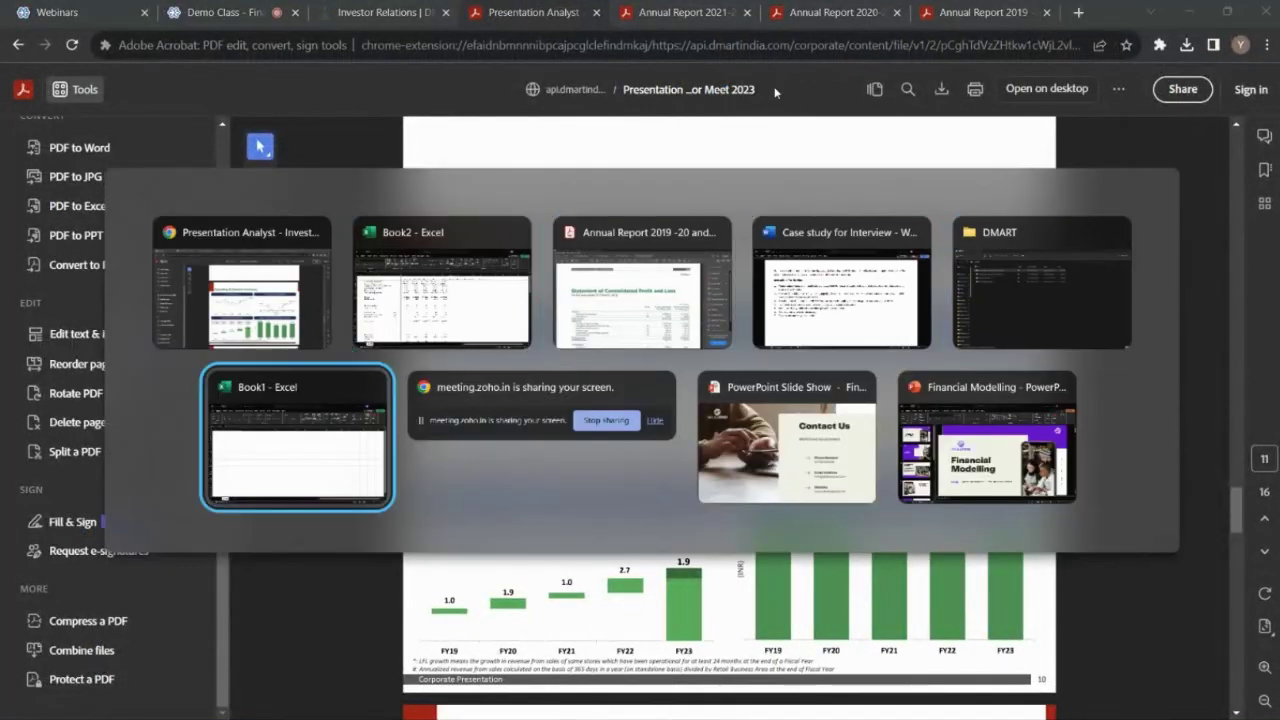
key(Tab)
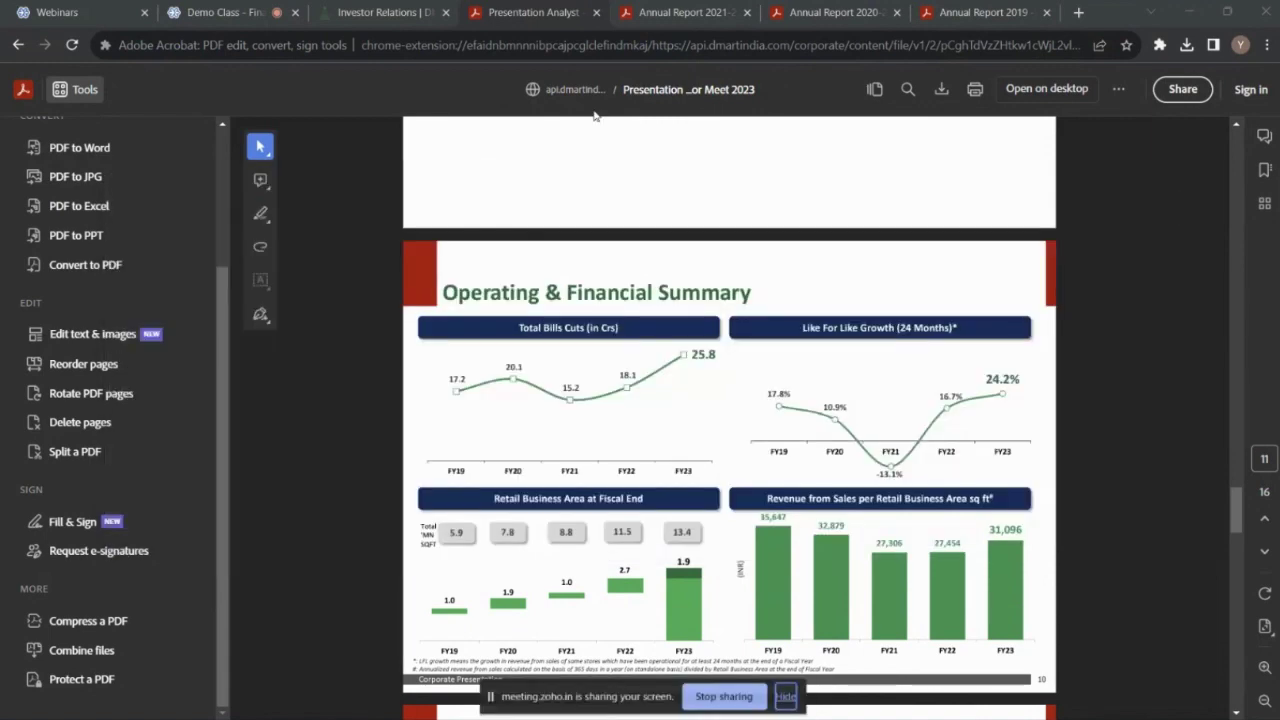
click(347, 14)
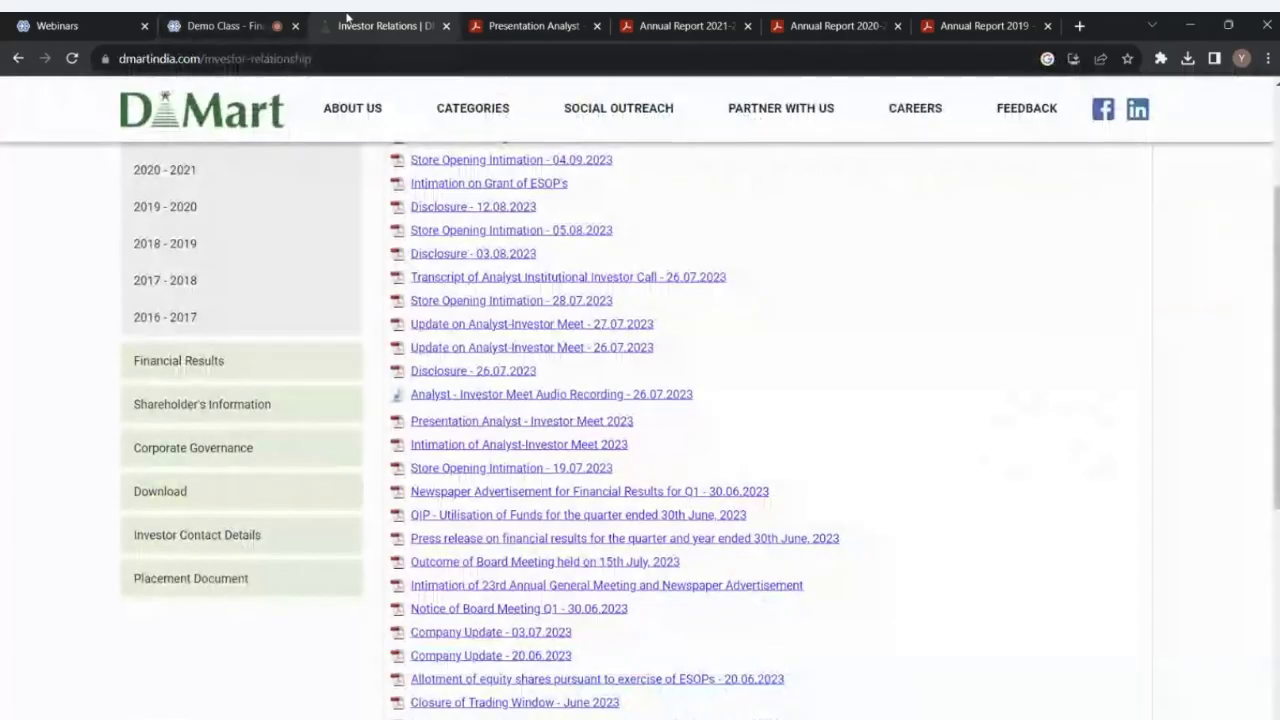
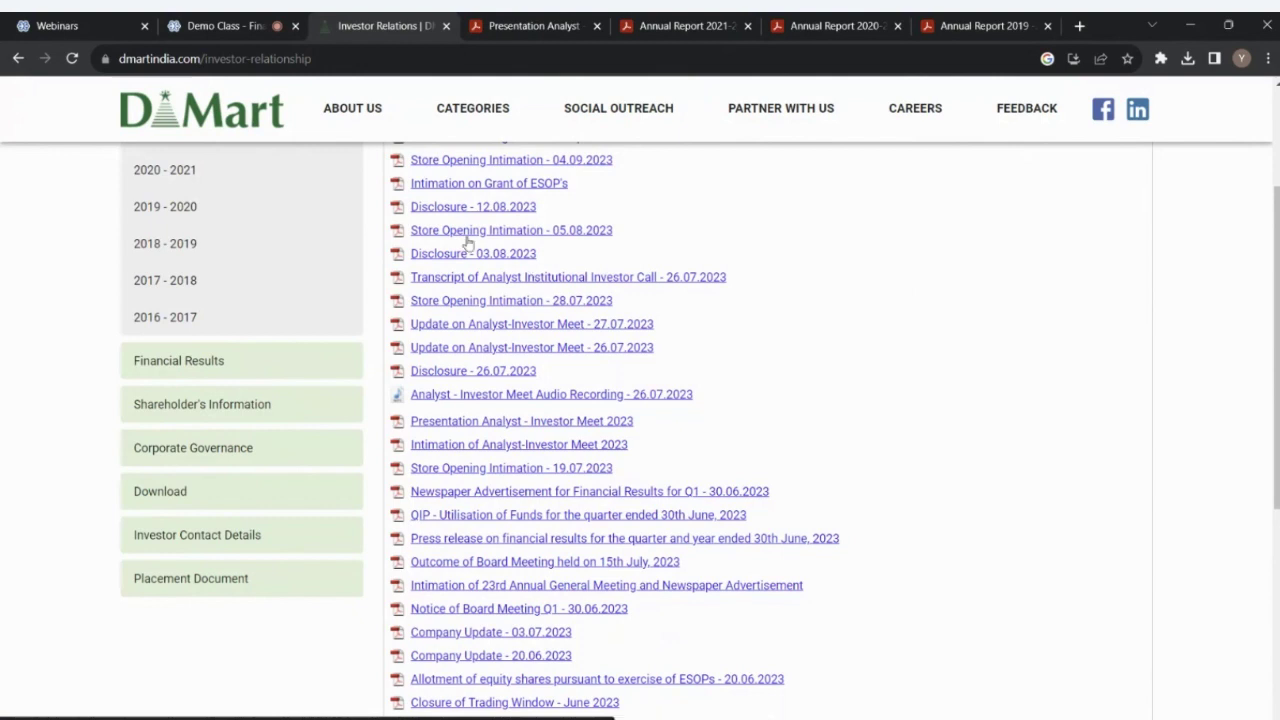
click(706, 281)
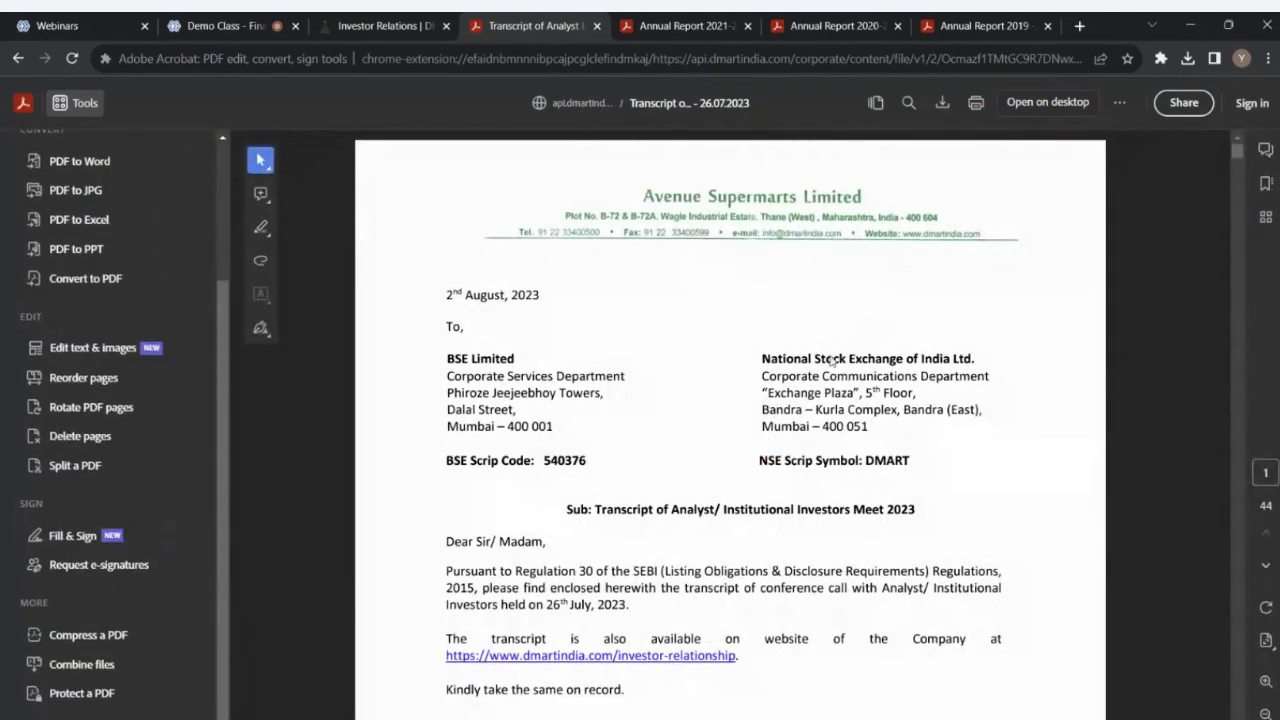
- Search the transcript for "stores" and check the mentions in the Page #8 commentary on the number of stores opened
scroll(832, 361, down, 20)
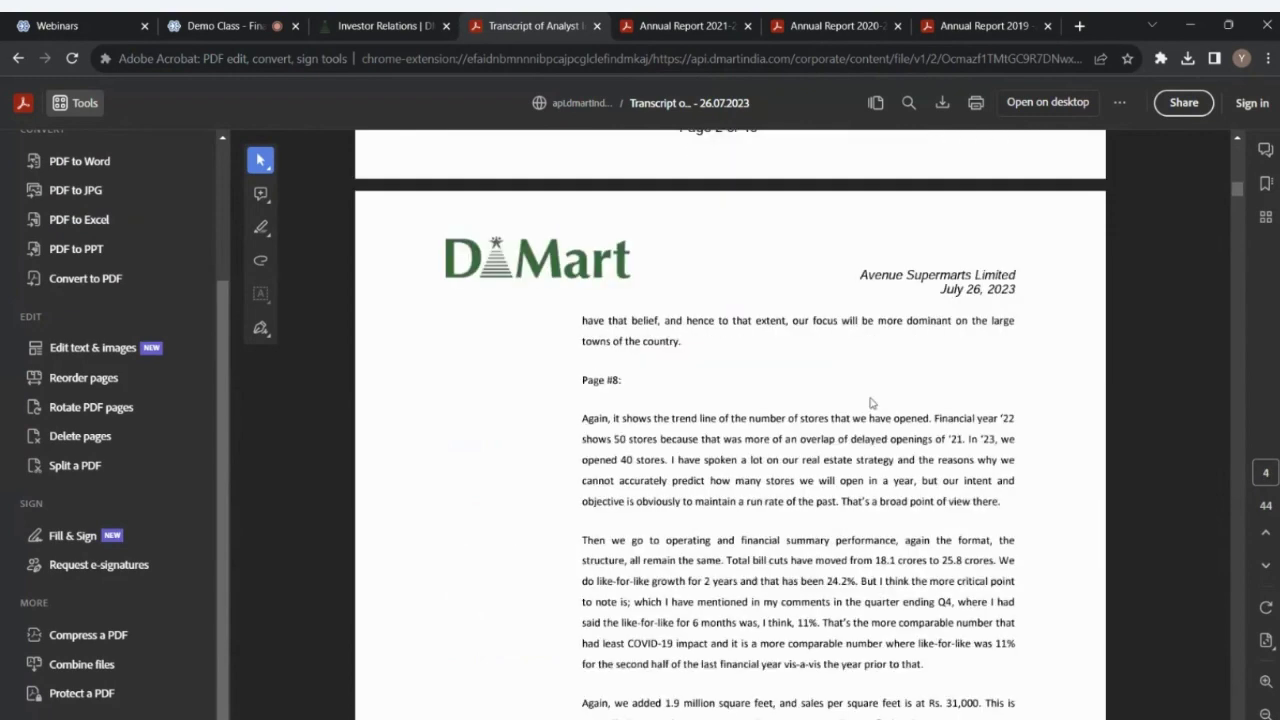
scroll(870, 402, down, 5)
key(ctrl+f)
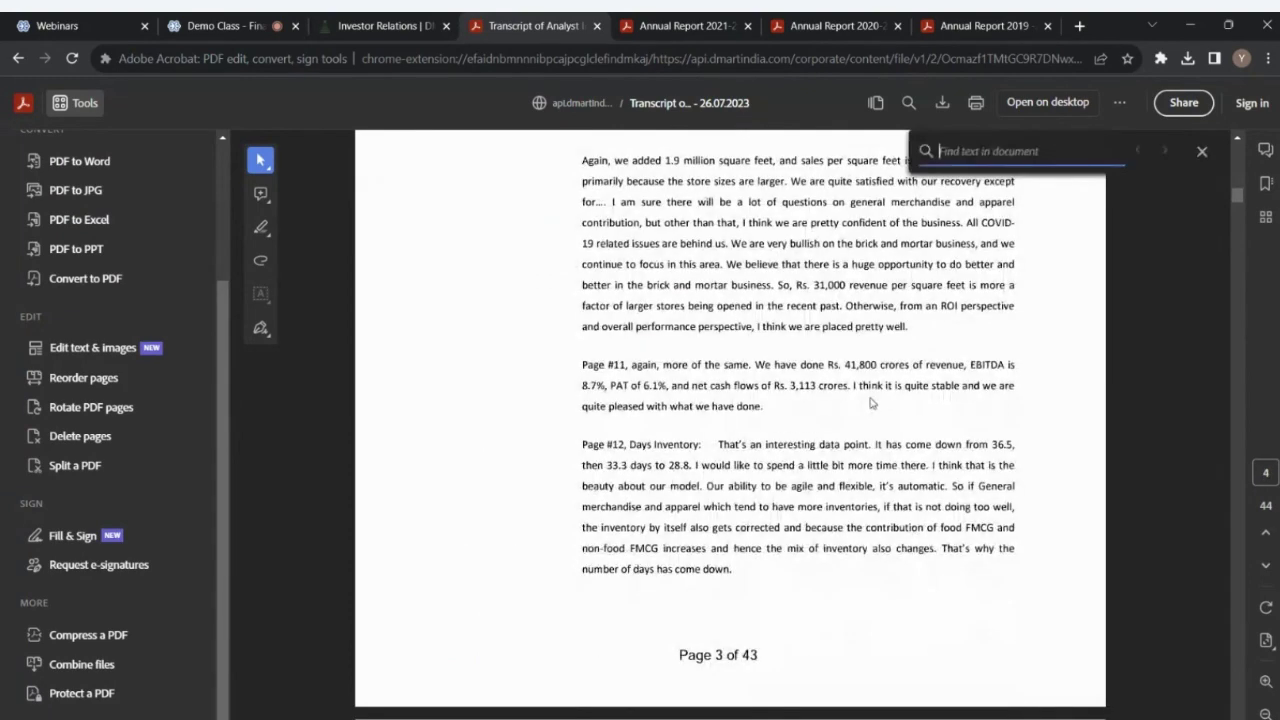
text(stores)
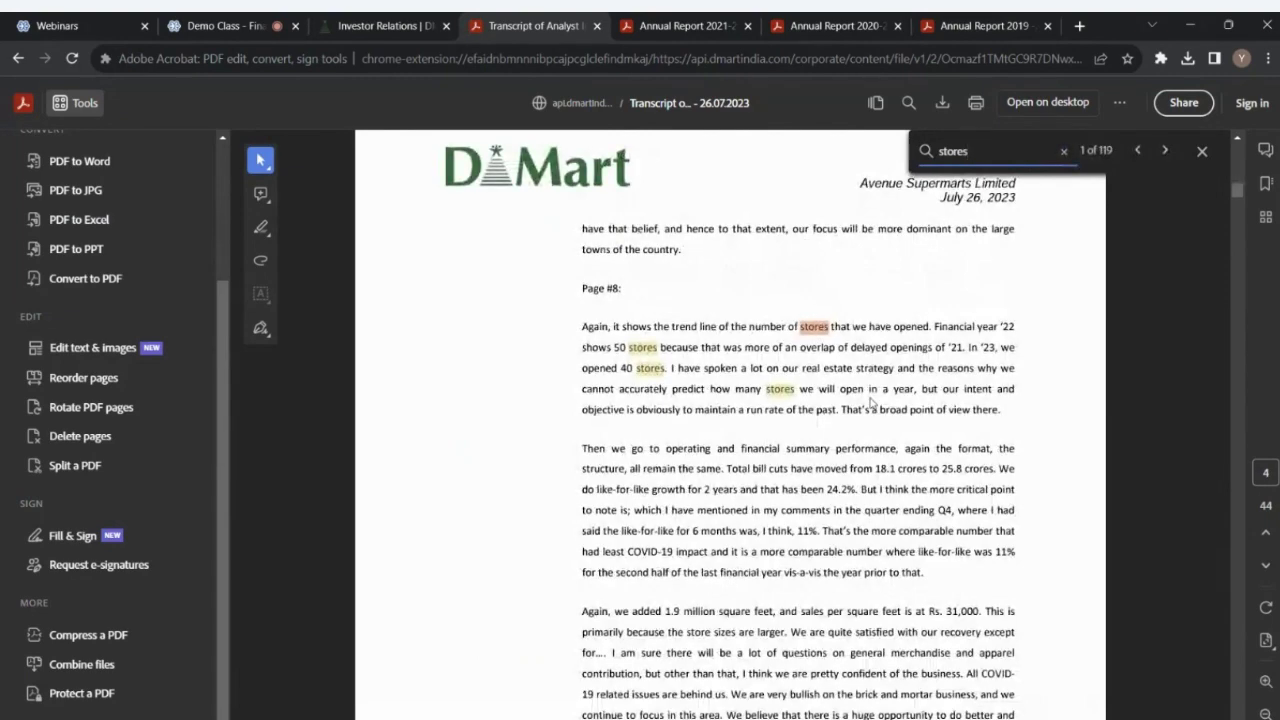
key(Return)
key(Return)
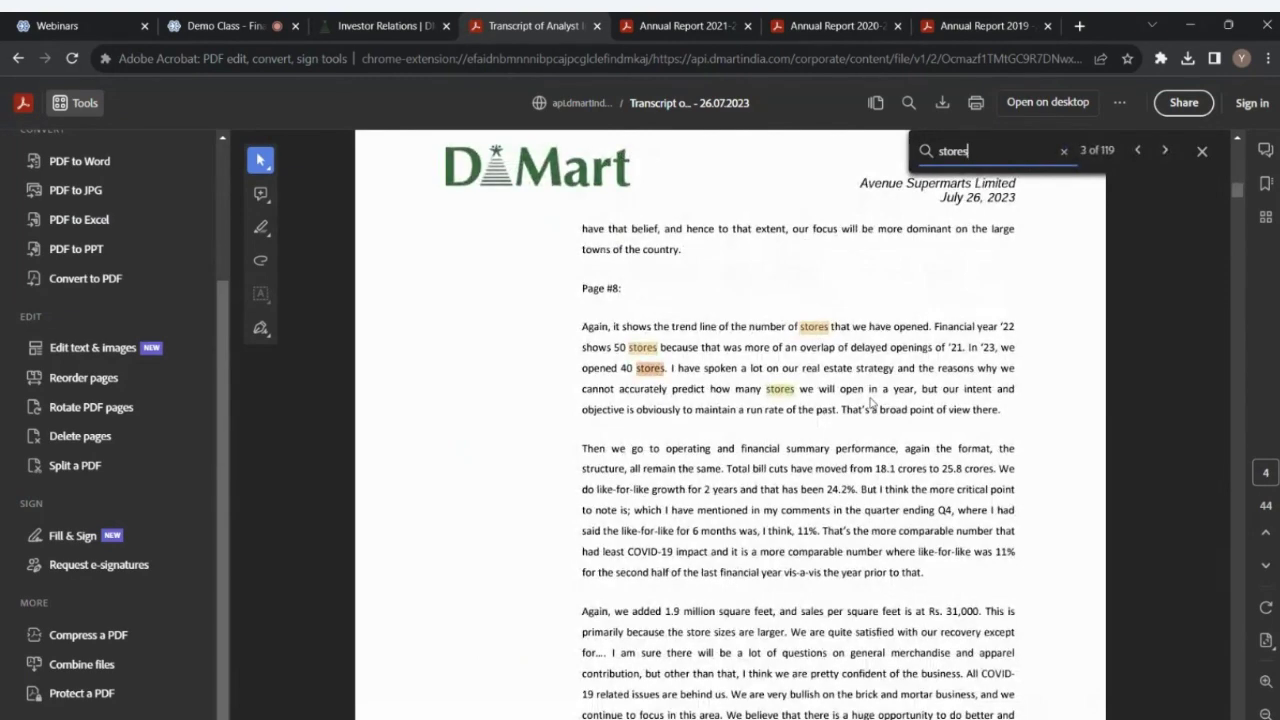
- Step through the further "stores" matches up to the store-opening question on transcript page 9
key(Return)
key(Return)
key(Return)
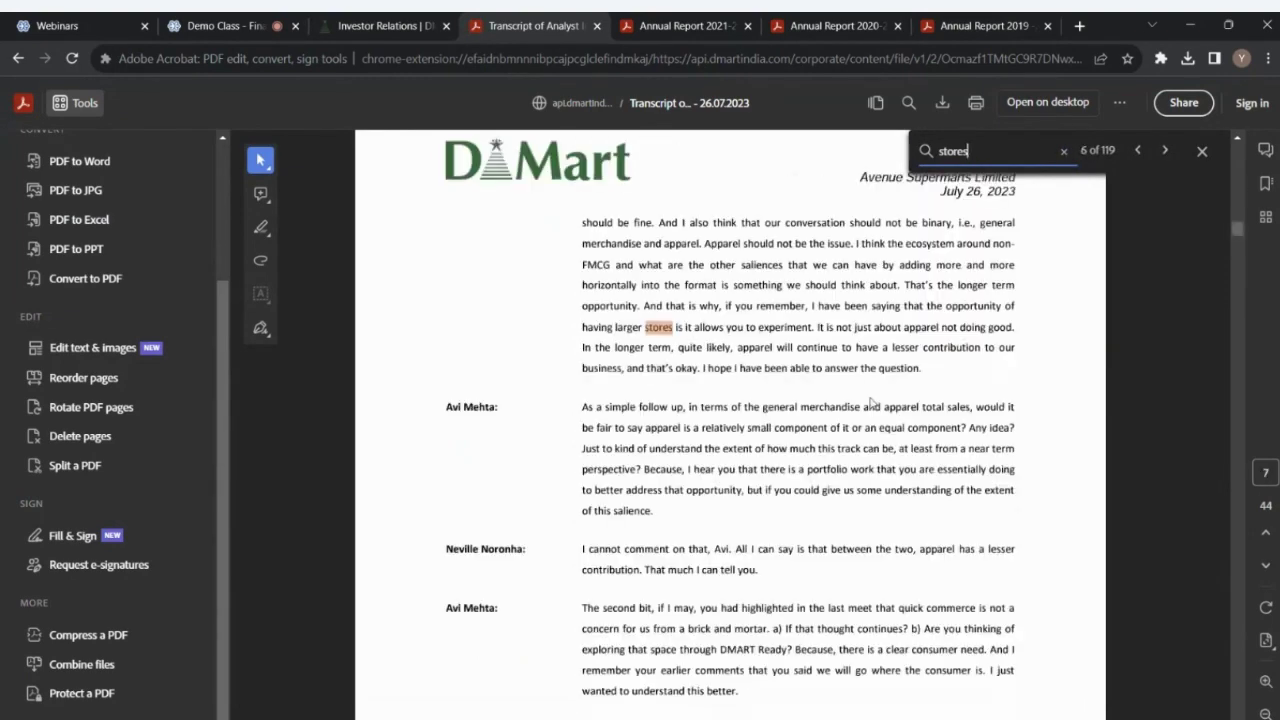
key(Return)
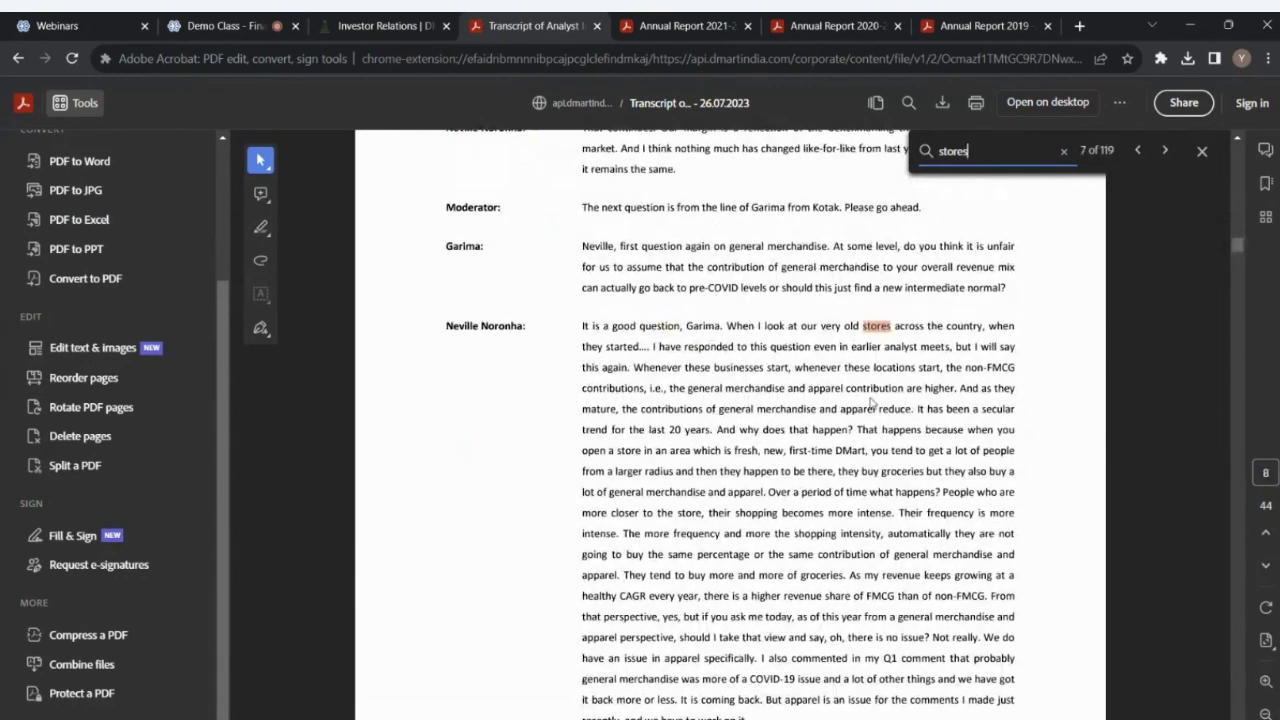
key(Return)
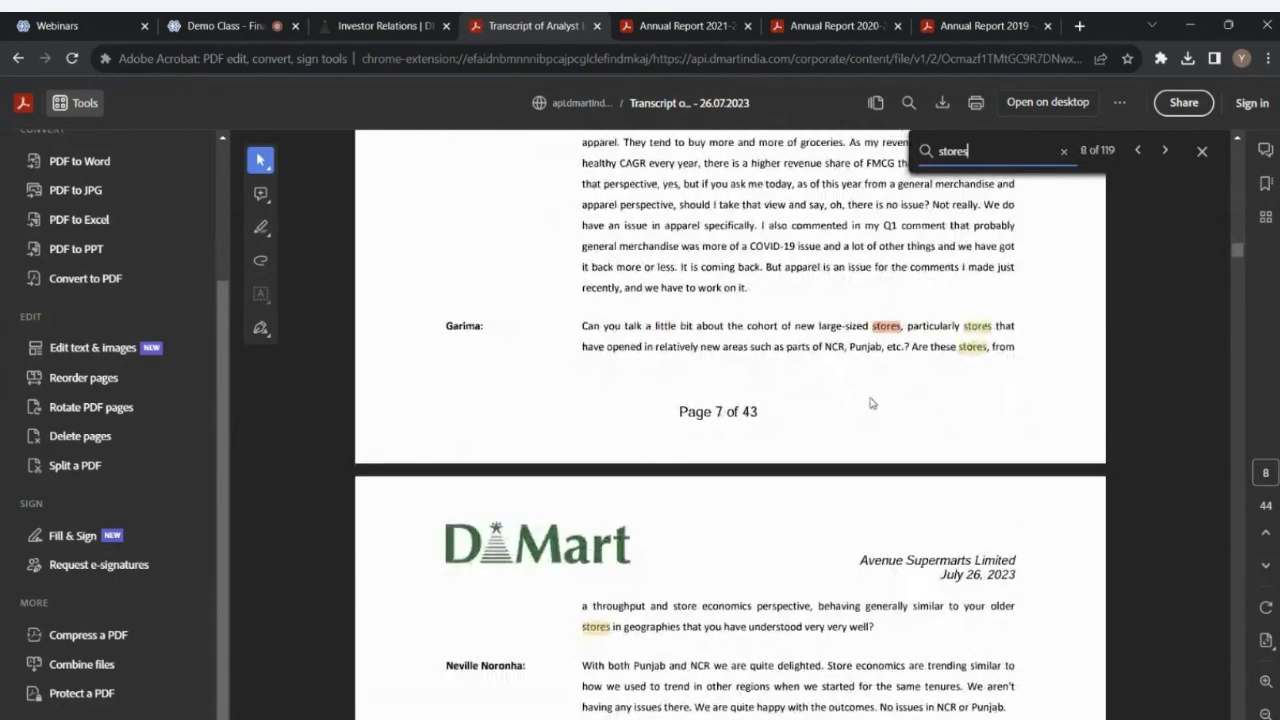
key(Return)
key(Return)
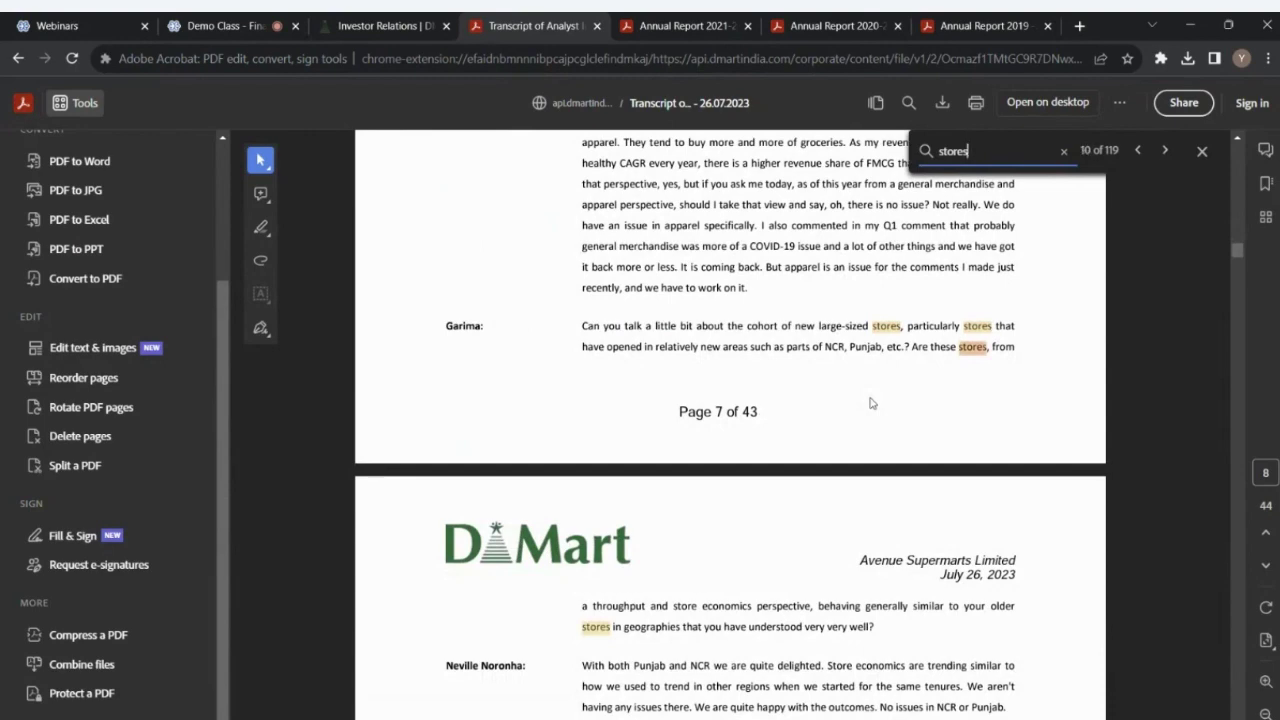
key(Return)
key(Return)
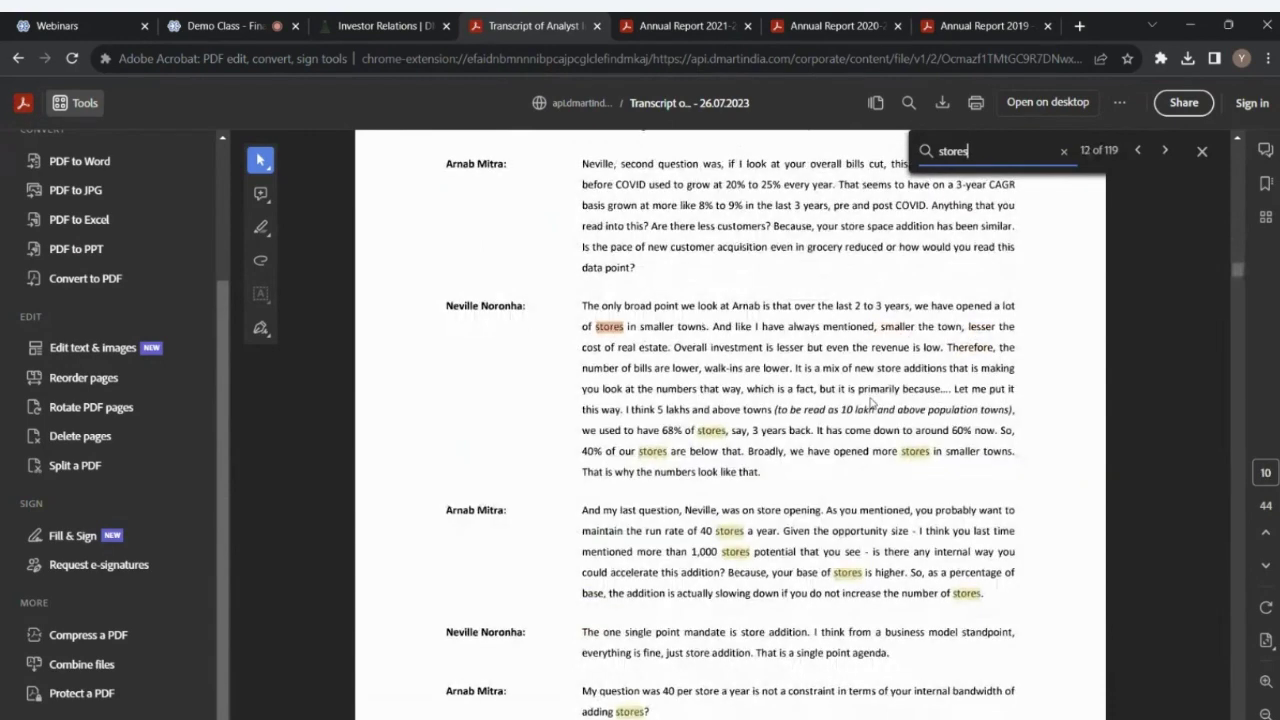
key(Return)
key(Return)
key(Return)
key(Return)
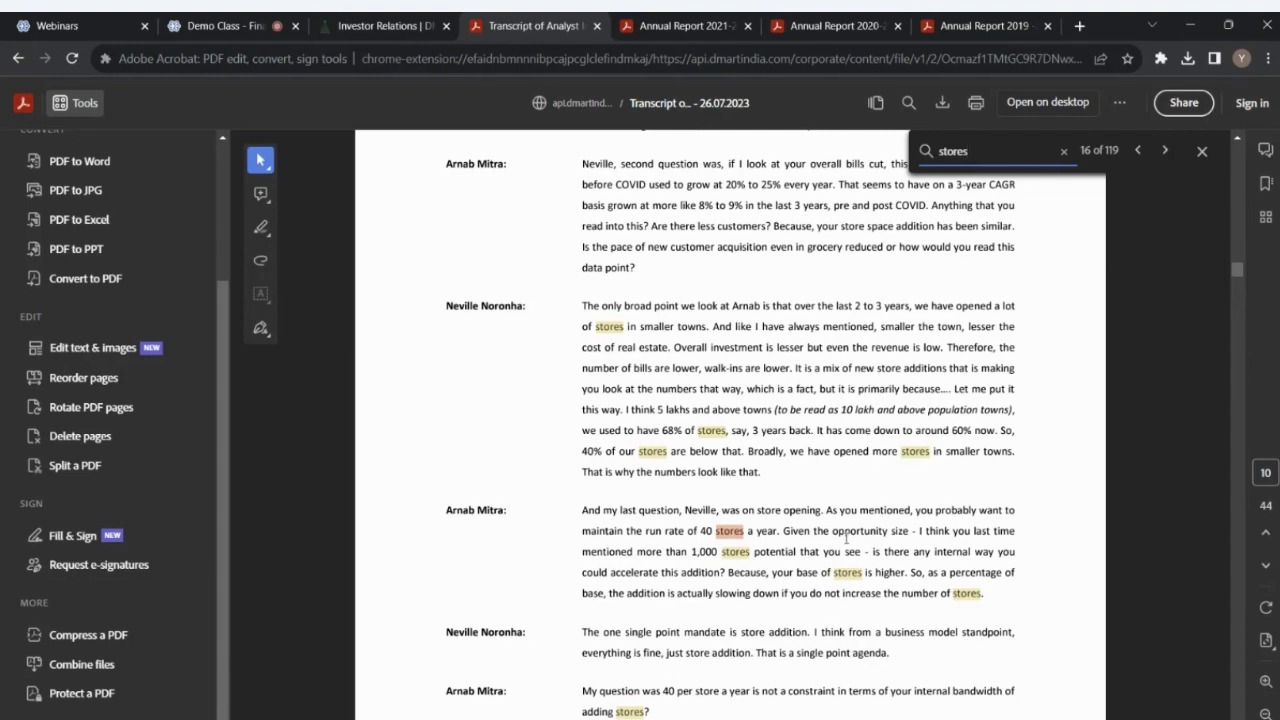
- Read the question and management's answer on the yearly store-opening run rate, continuing to the land-availability discussion on page 10
scroll(846, 538, down, 2)
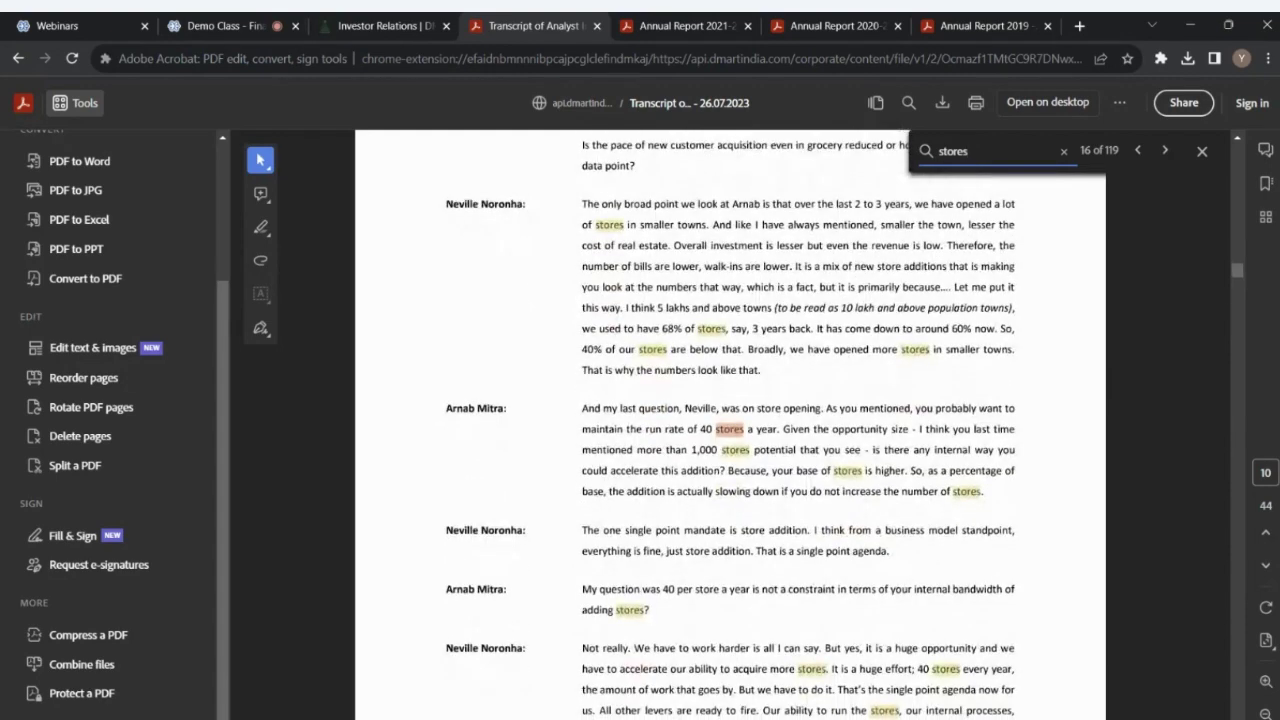
scroll(730, 420, down, 2)
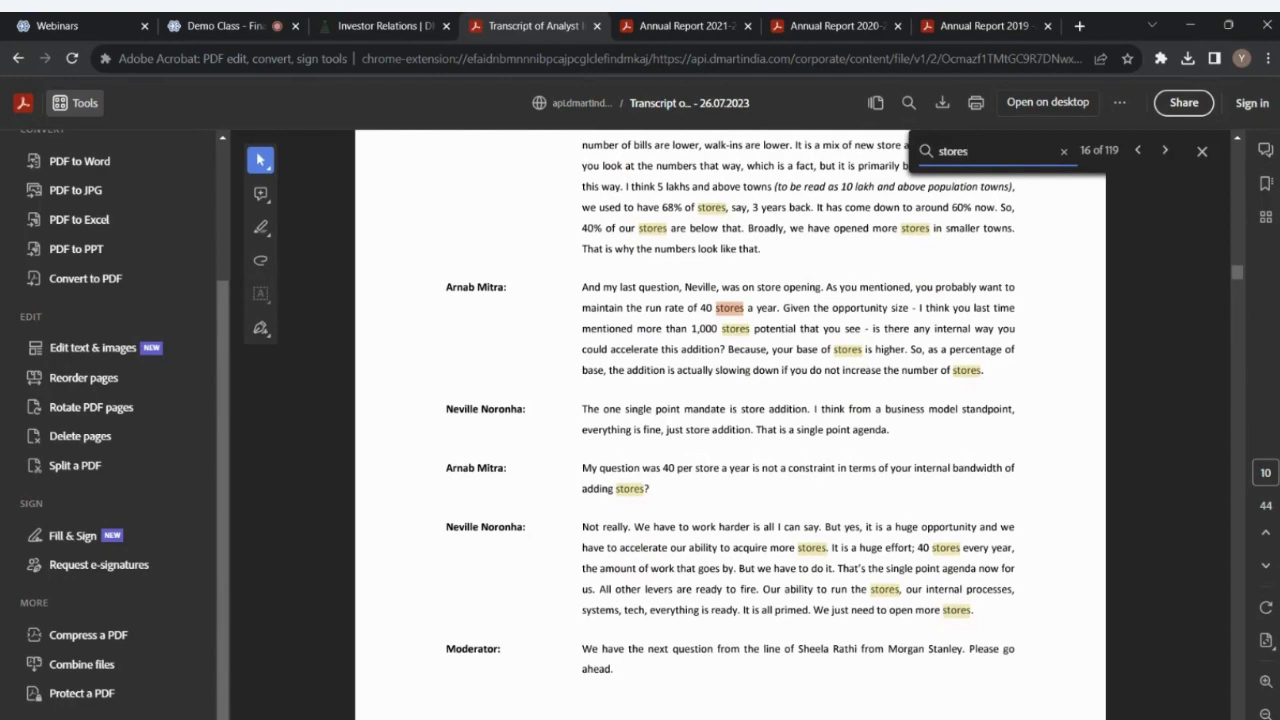
scroll(730, 420, down, 2)
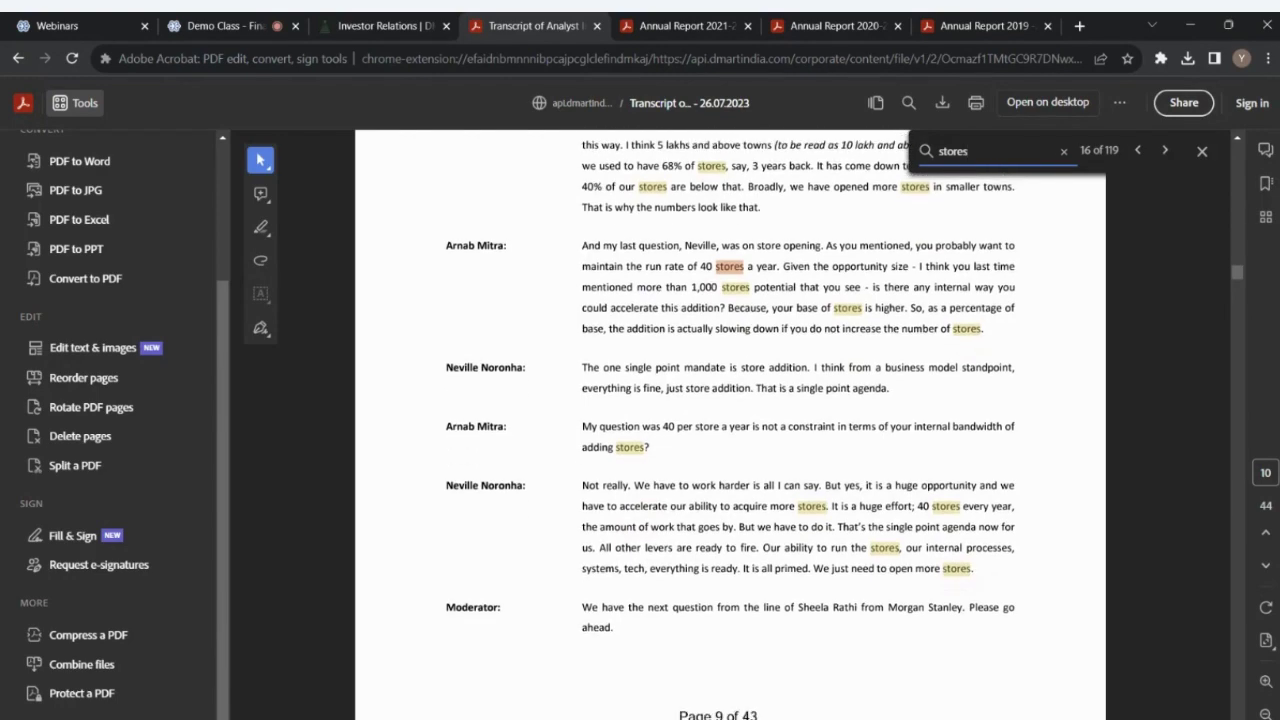
scroll(730, 408, down, 2)
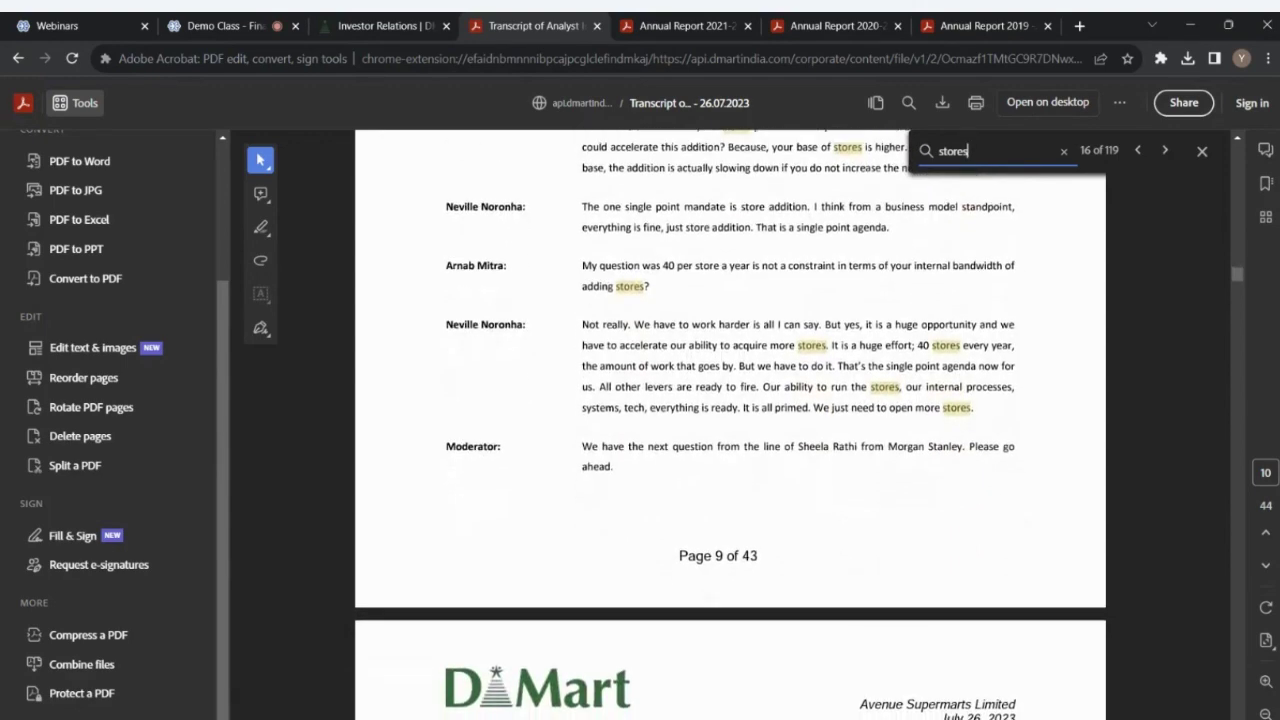
scroll(730, 420, down, 4)
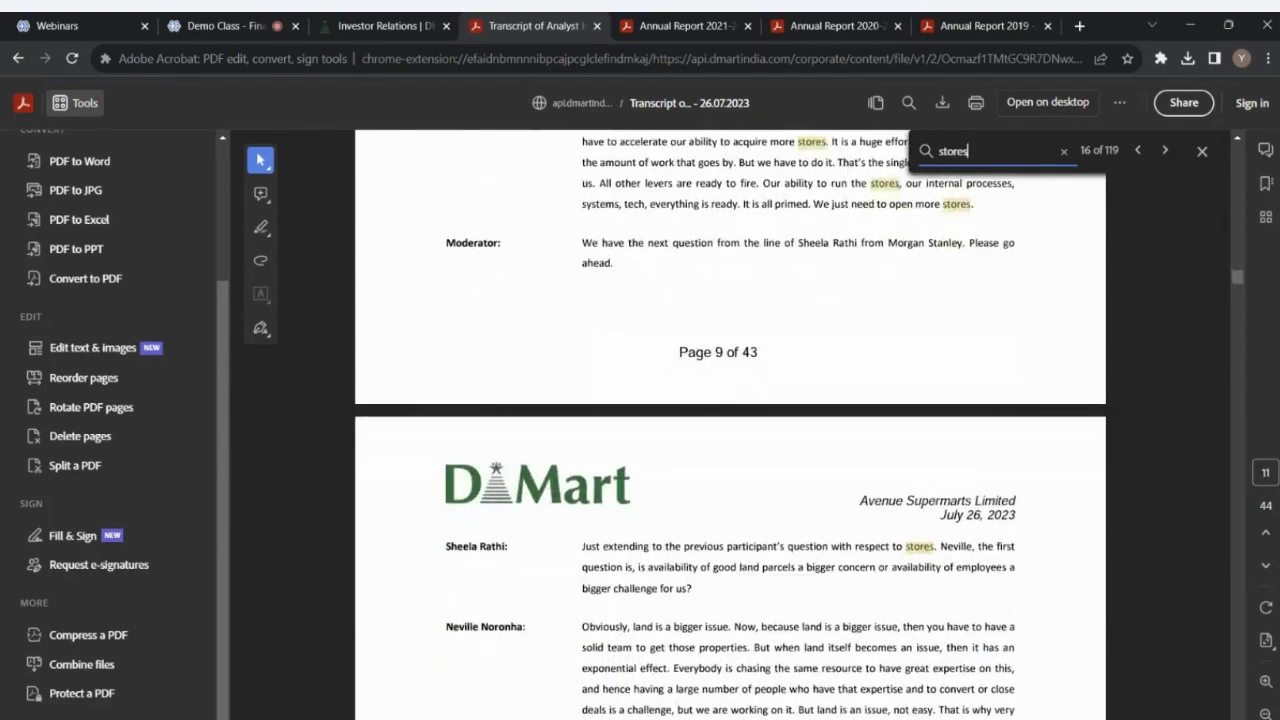
scroll(730, 417, down, 1)
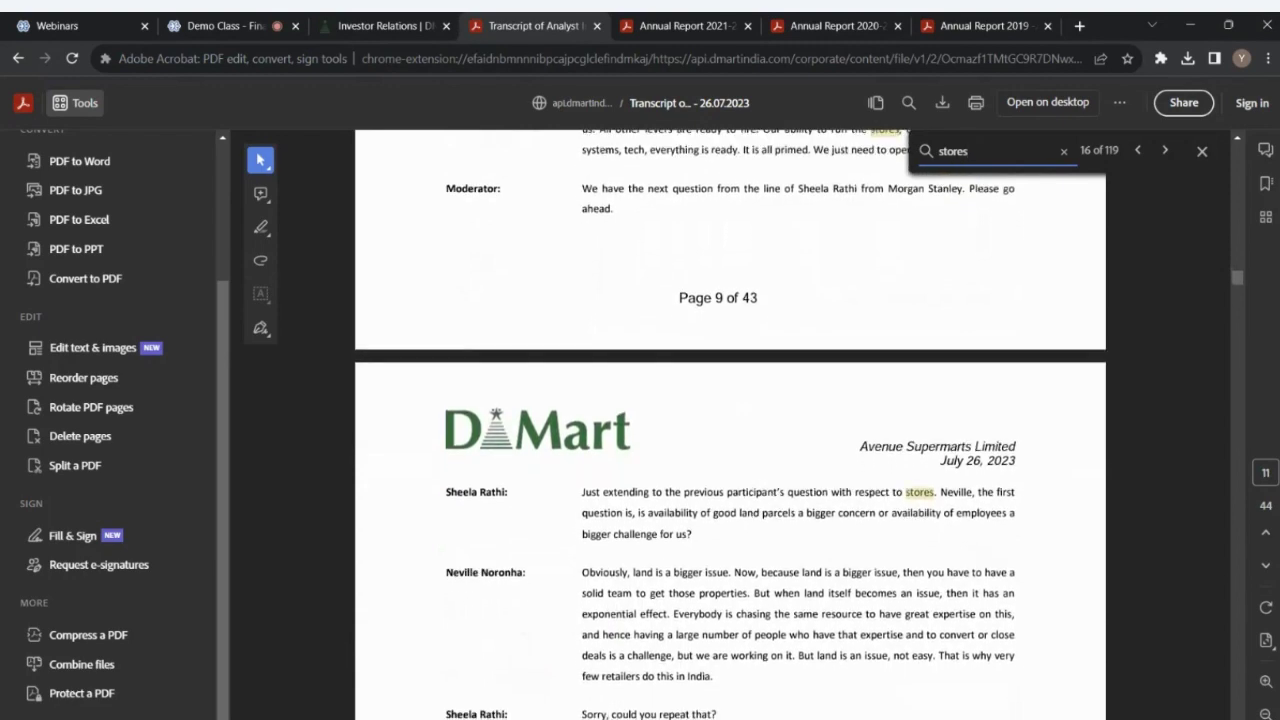
- Switch to the Book2 workbook in Excel and review stores added for Mar-20 to Mar-23 (E14:H14), ending on cell I14
key(alt+Tab)
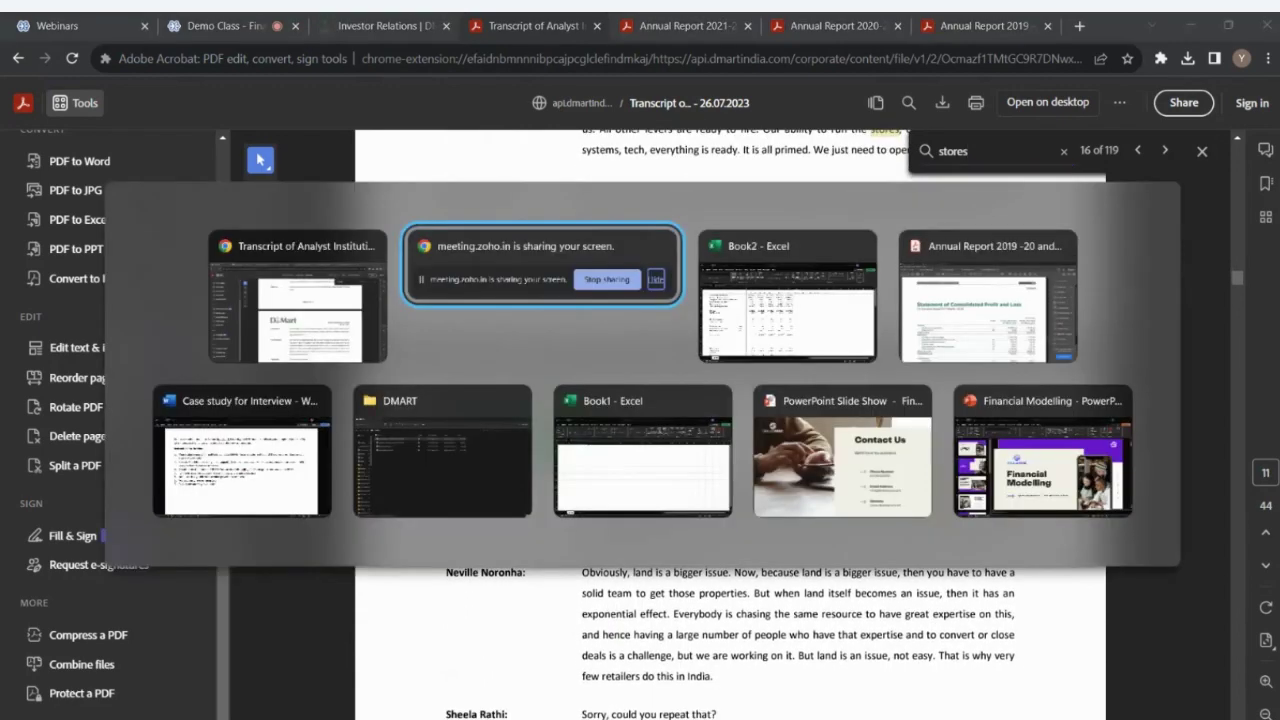
key(alt+Tab)
key(Left)
key(Left)
key(Left)
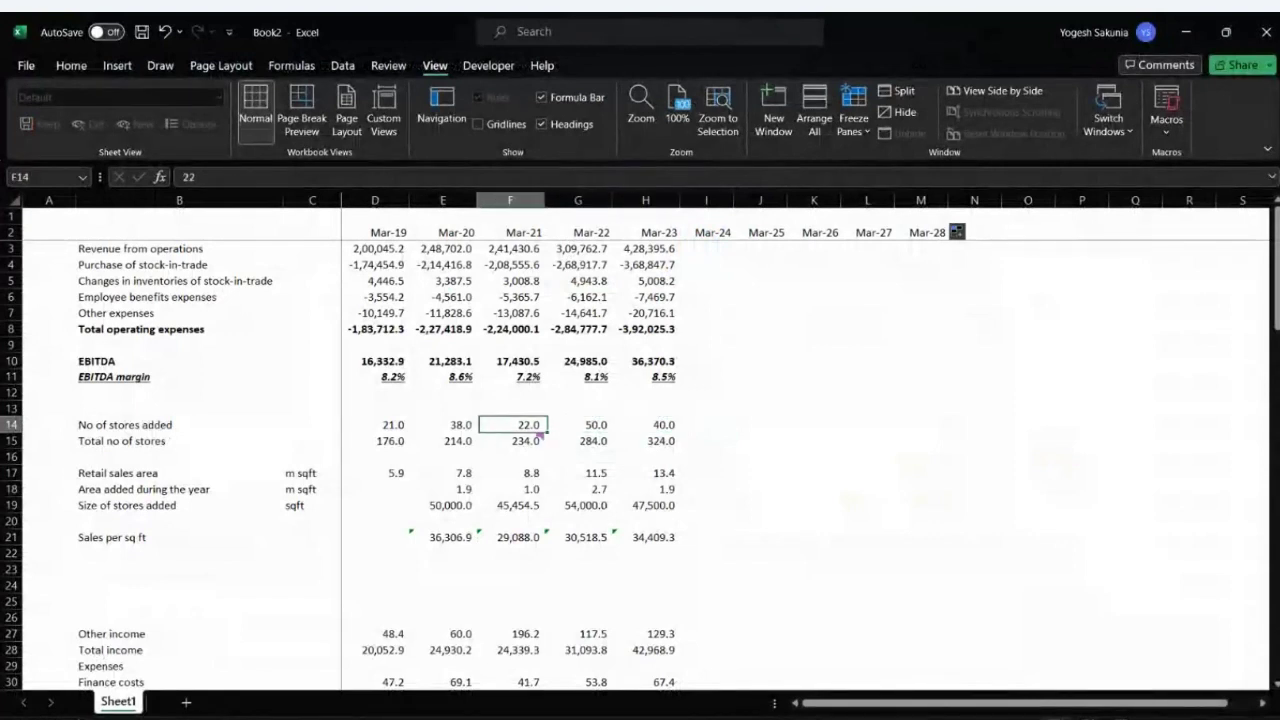
key(Left)
key(shift+Right)
key(shift+Right)
key(shift+Right)
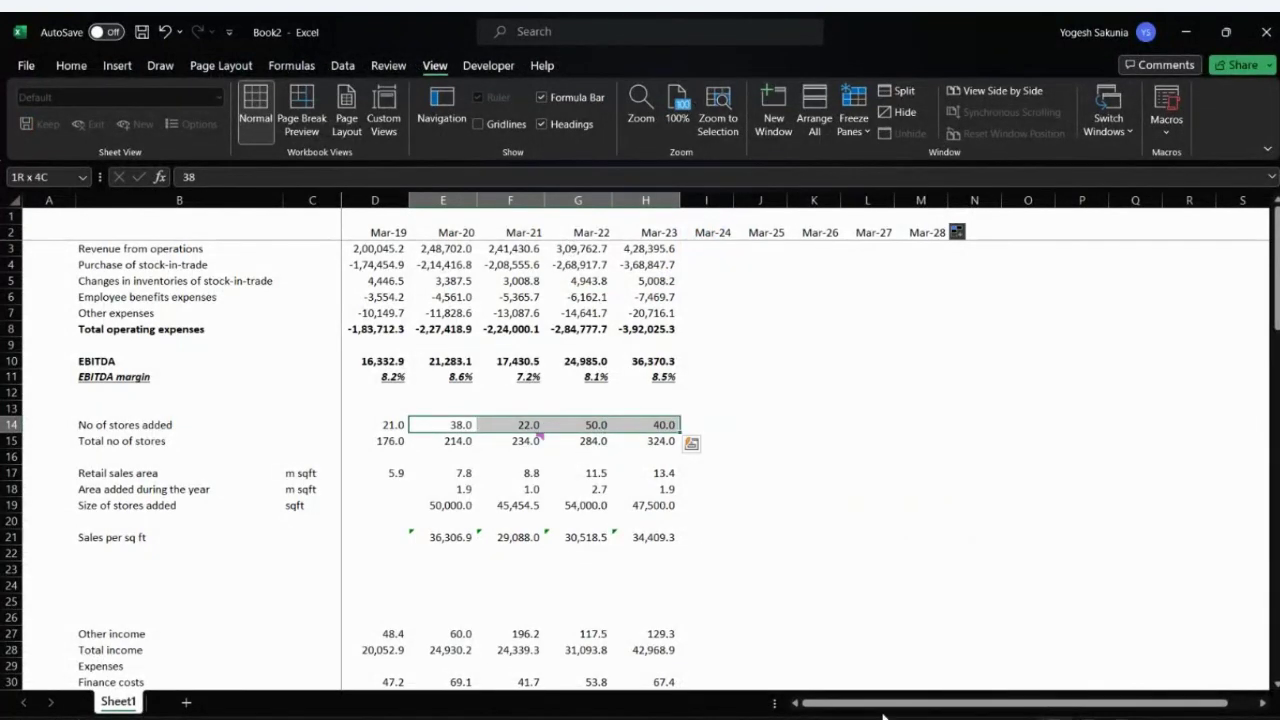
key(Right)
key(Right)
key(Right)
key(Right)
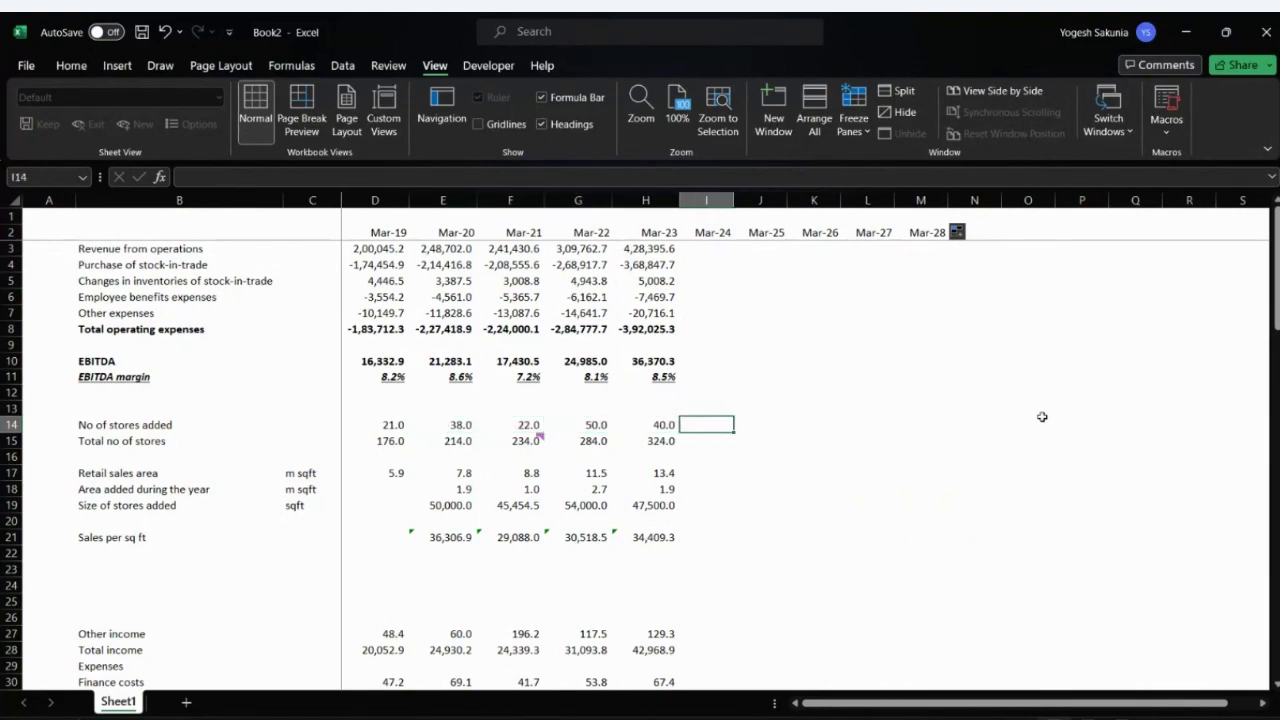
- Return to the transcript in Chrome and read pages 10 to 12 for further comments on store expansion
key(alt+Tab)
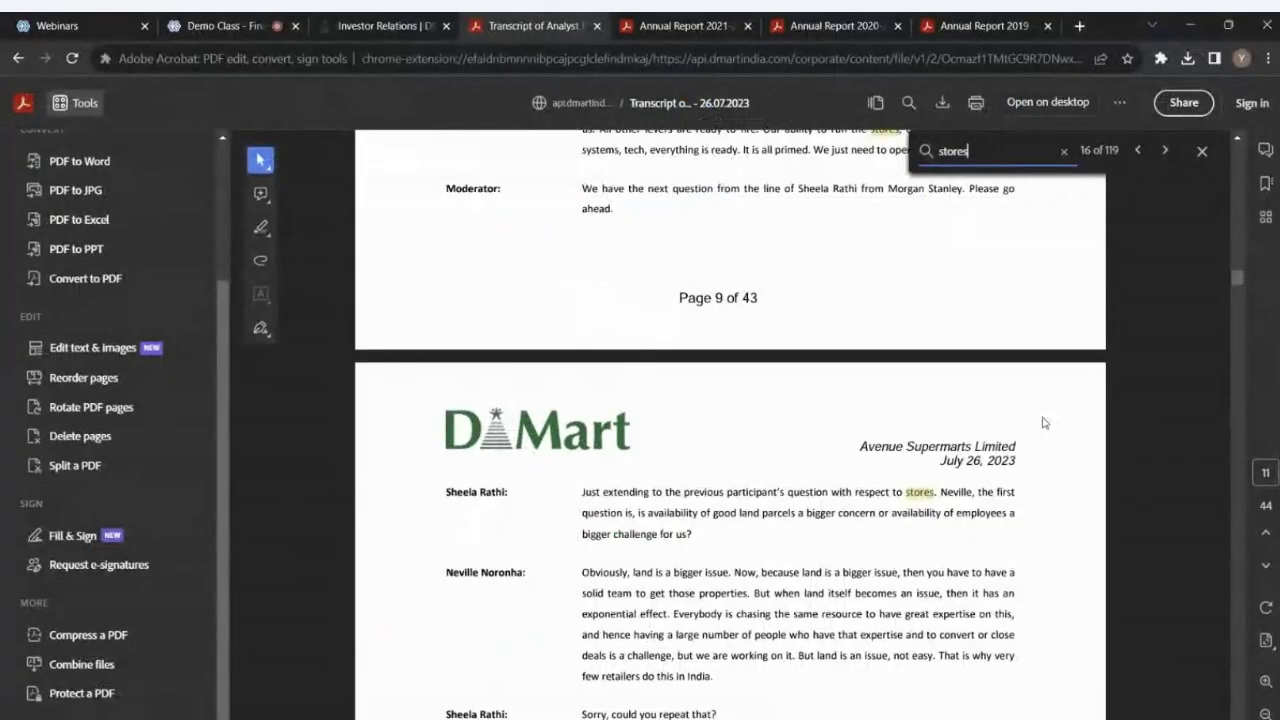
scroll(1043, 422, down, 5)
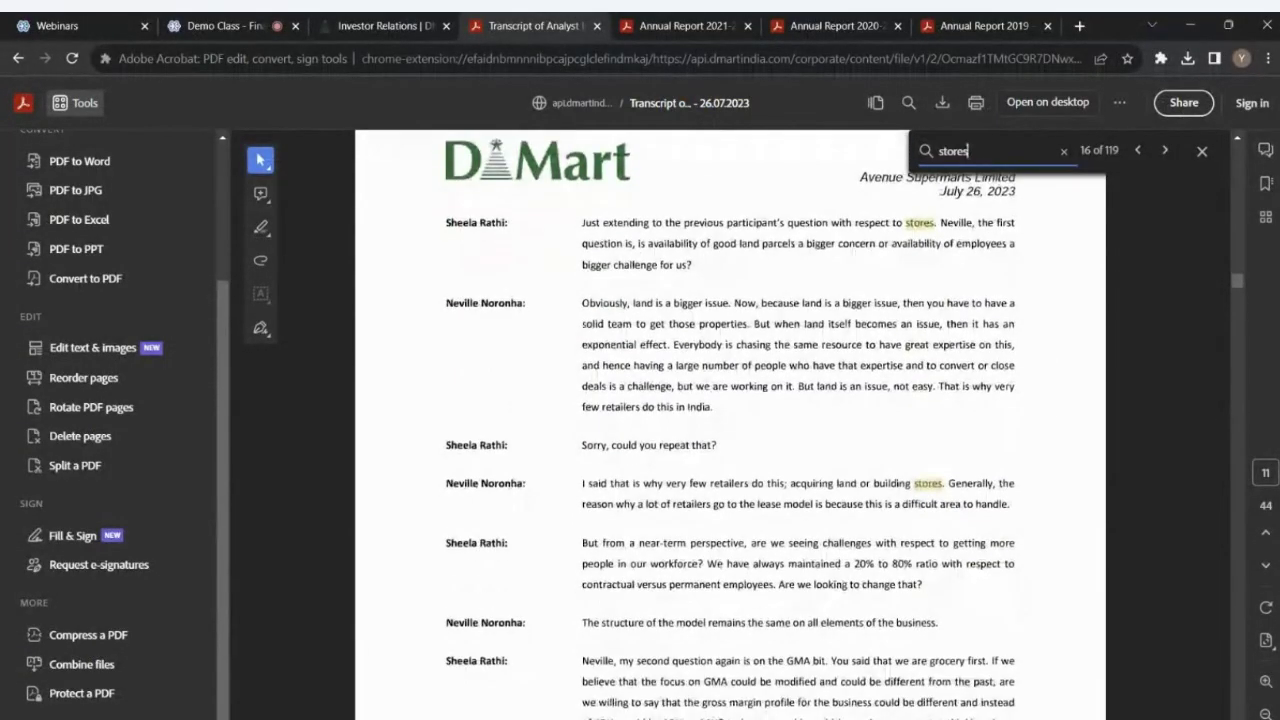
scroll(730, 424, down, 2)
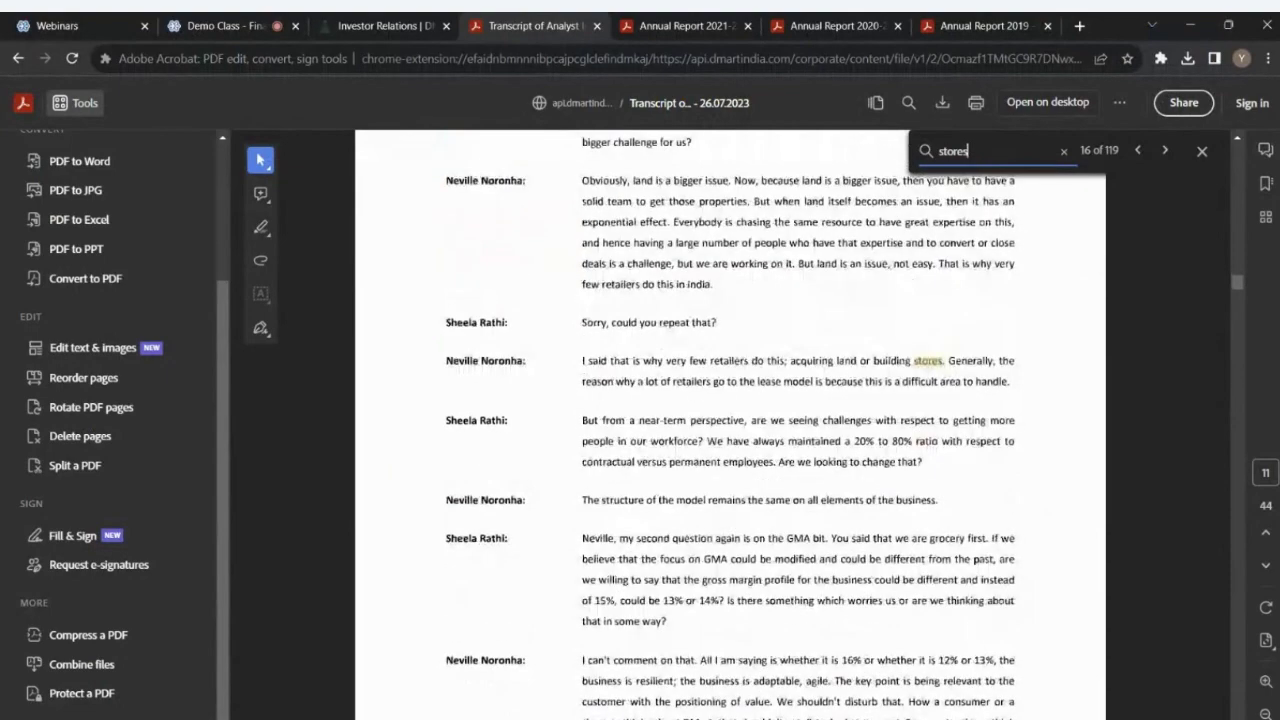
scroll(730, 424, down, 10)
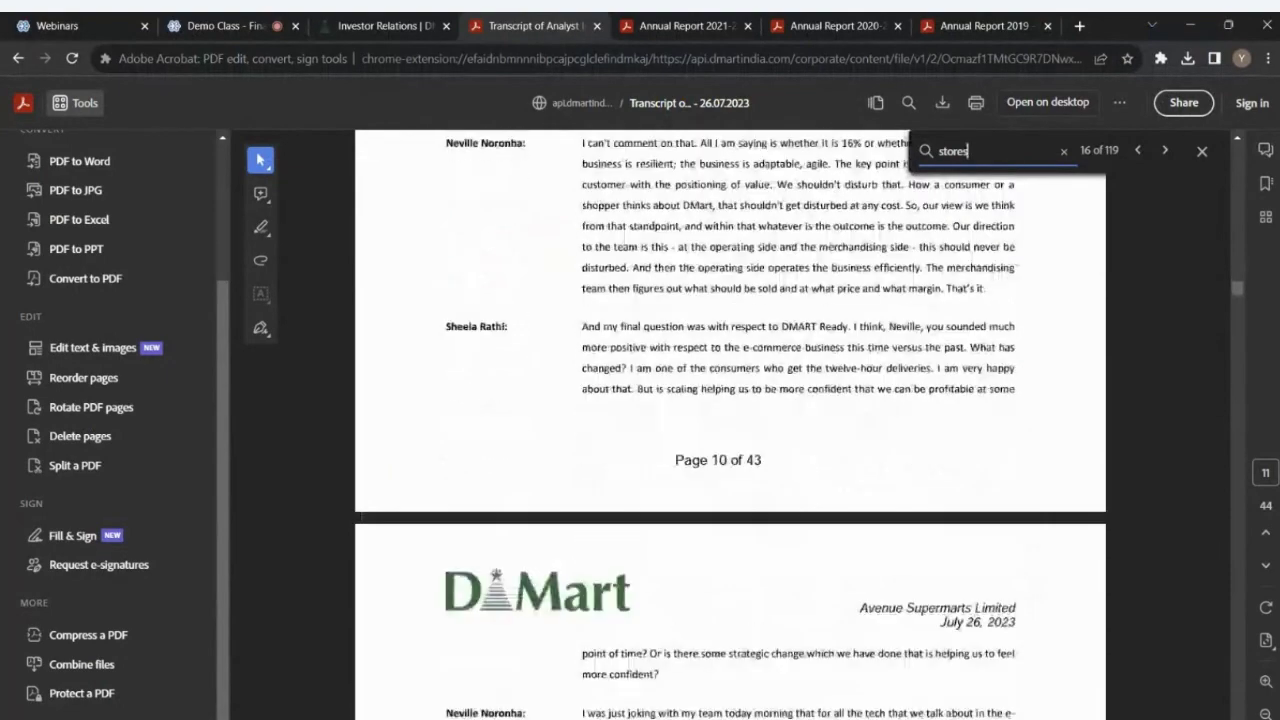
scroll(730, 424, down, 15)
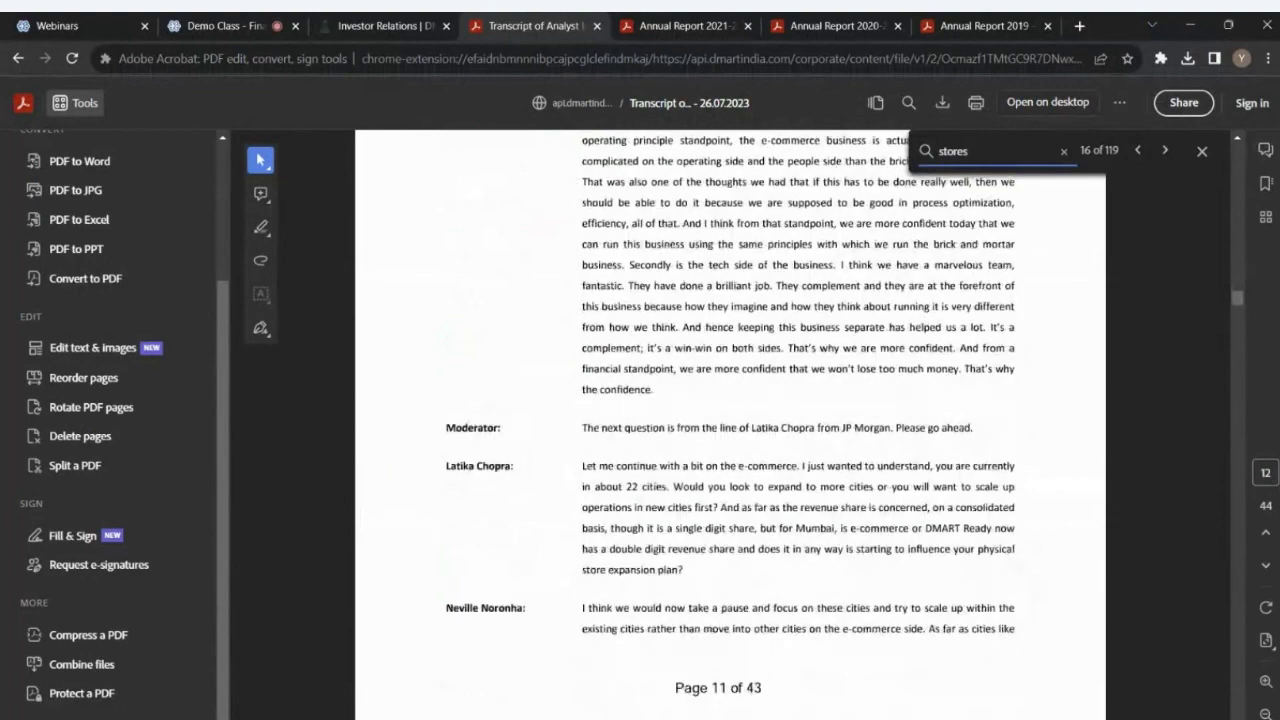
scroll(730, 424, down, 7)
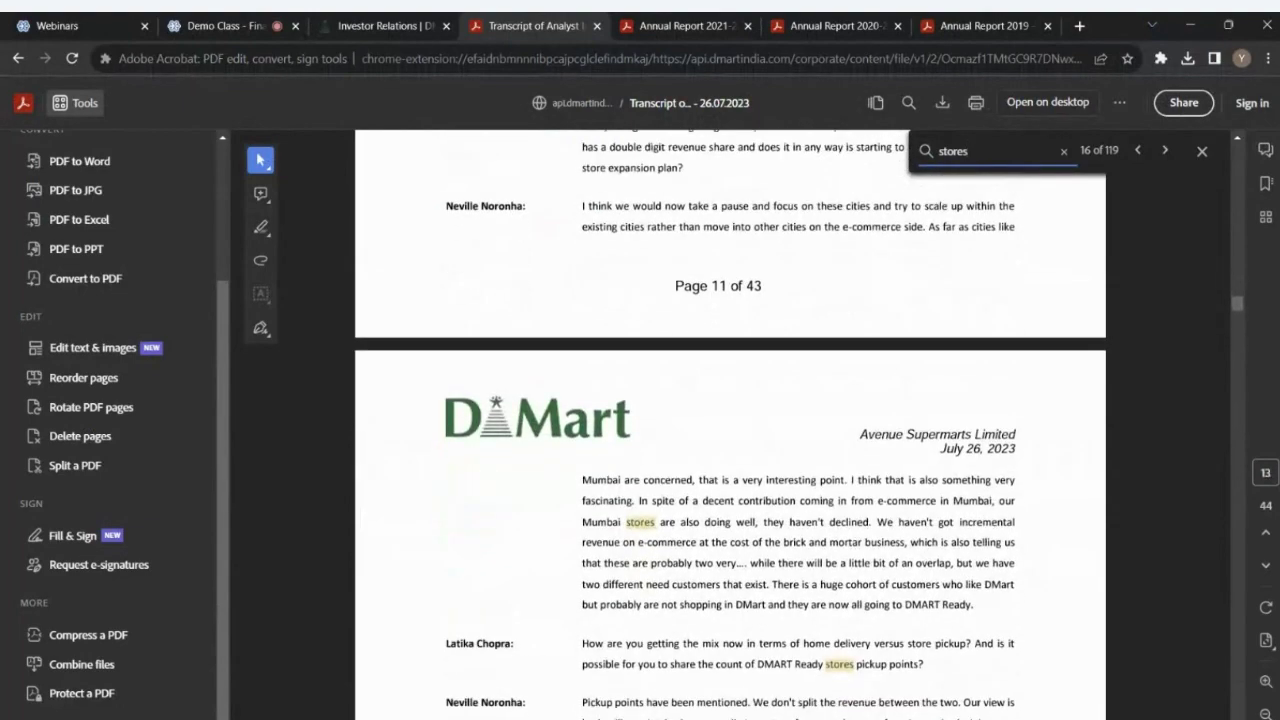
scroll(730, 424, down, 8)
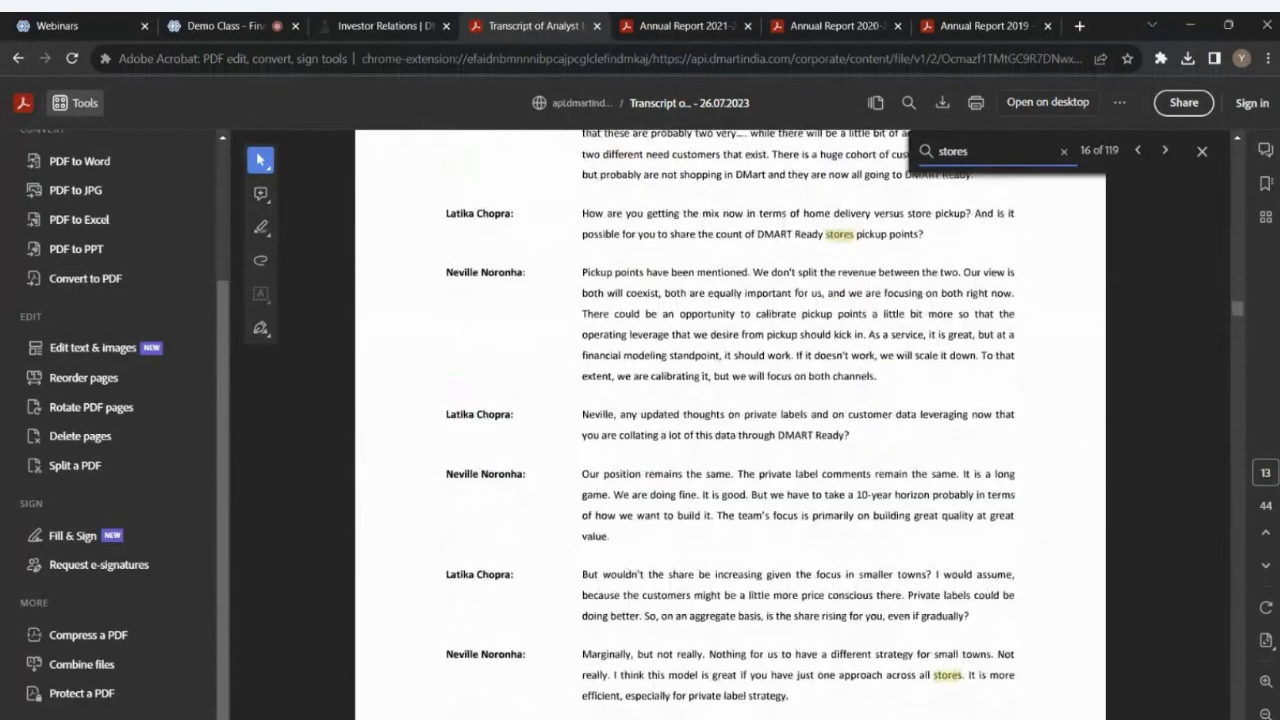
scroll(730, 424, down, 2)
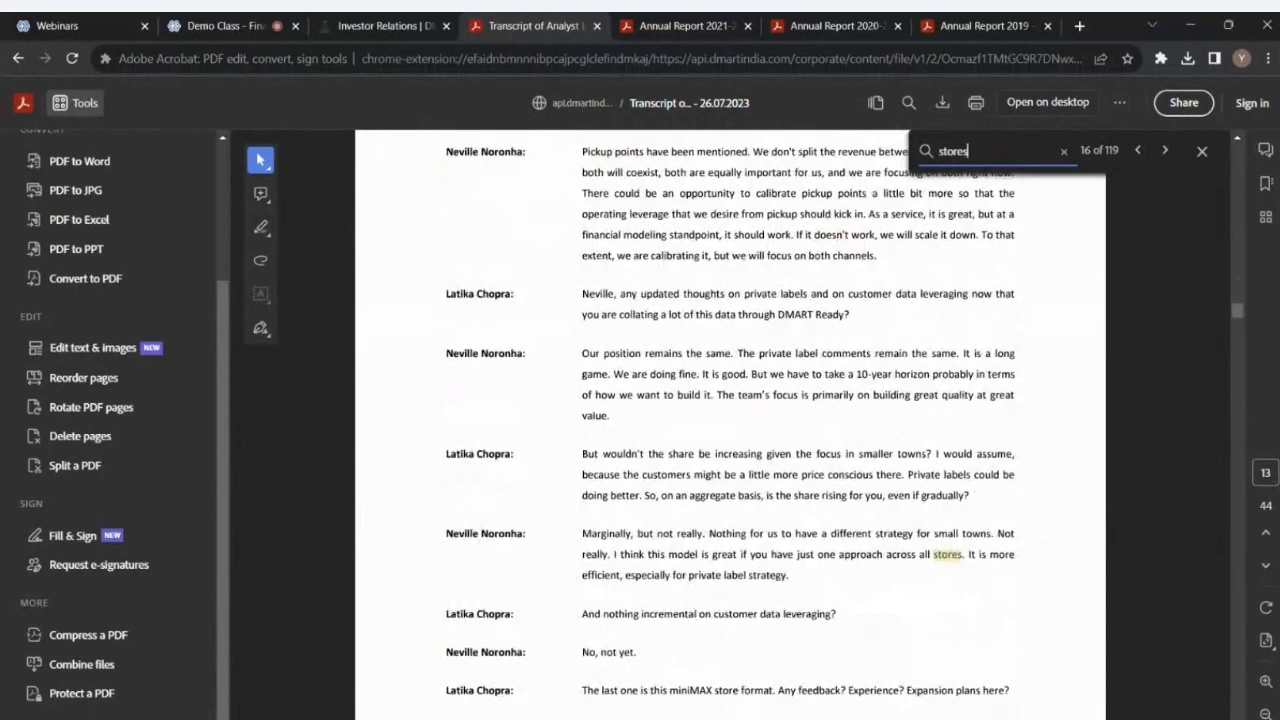
- Step through the next "stores" matches from page 9 up to the store-additions question on page 13
key(Return)
key(Return)
key(Return)
key(Return)
key(Return)
key(Return)
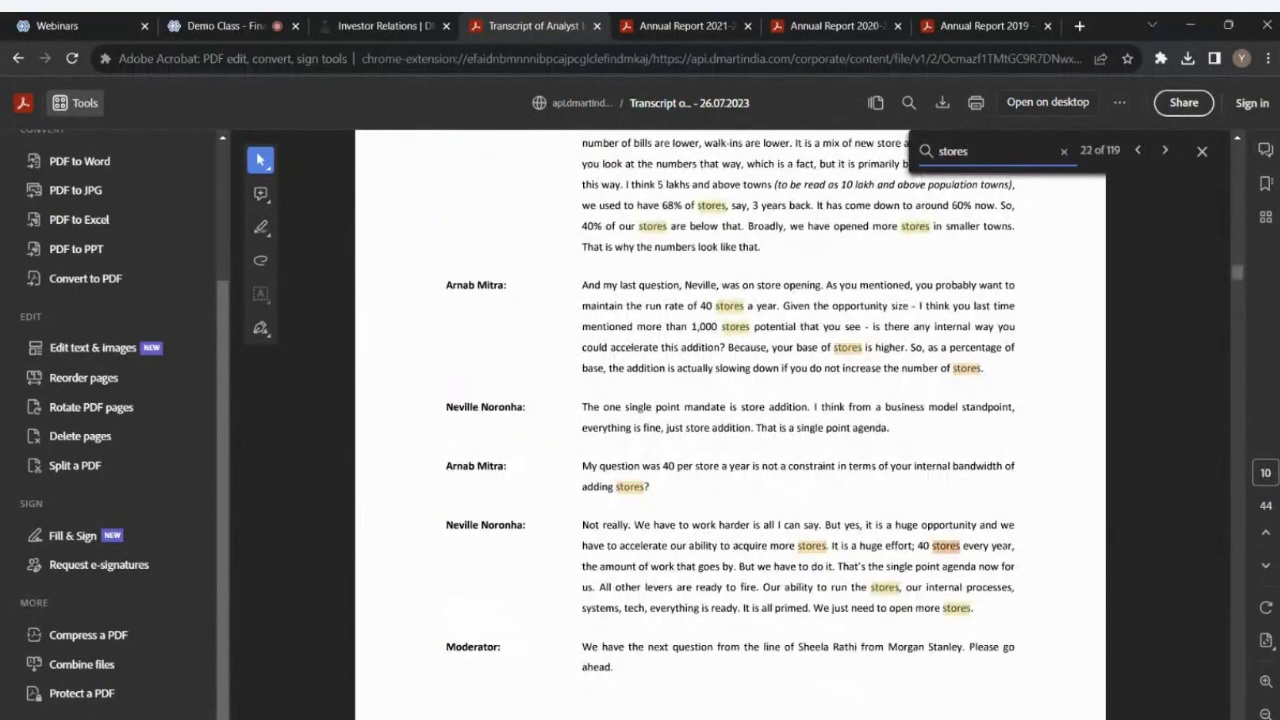
key(Return)
key(Return)
key(Return)
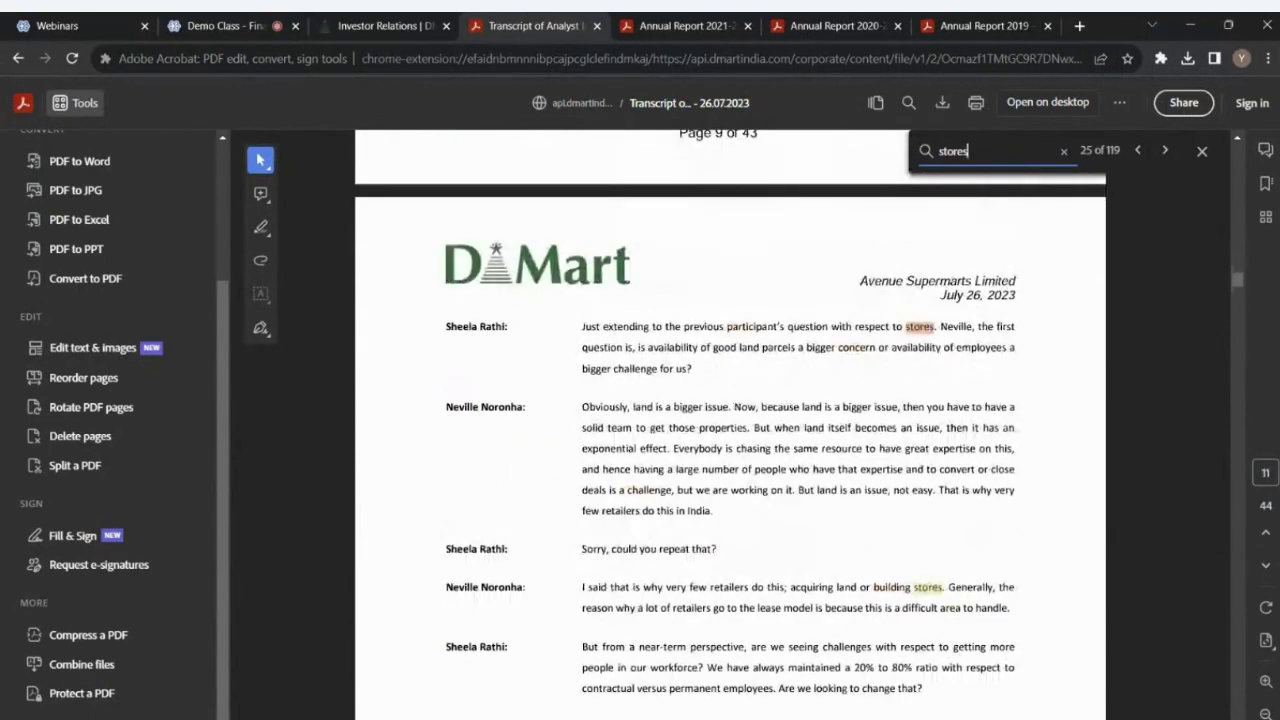
key(Return)
key(Return)
key(Return)
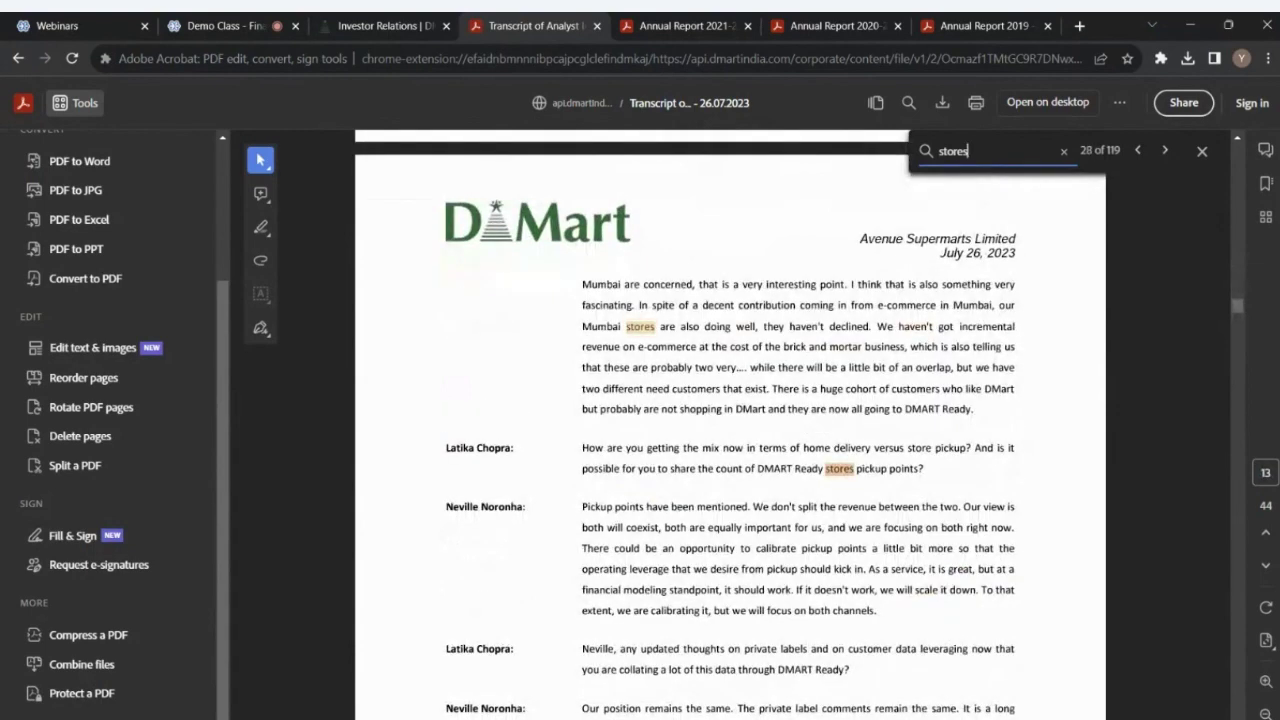
key(Return)
key(Return)
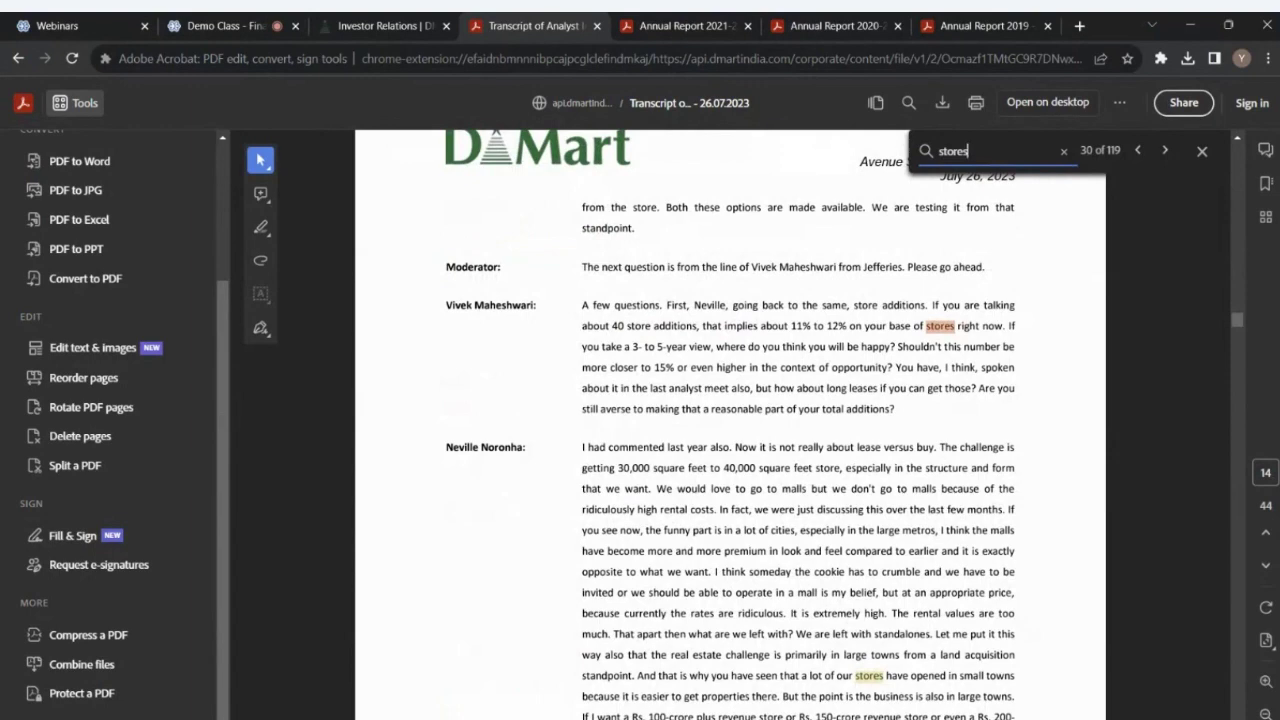
- Examine management's answers on adding more stores and the question about opening 60-70 stores, through to page 14
key(Return)
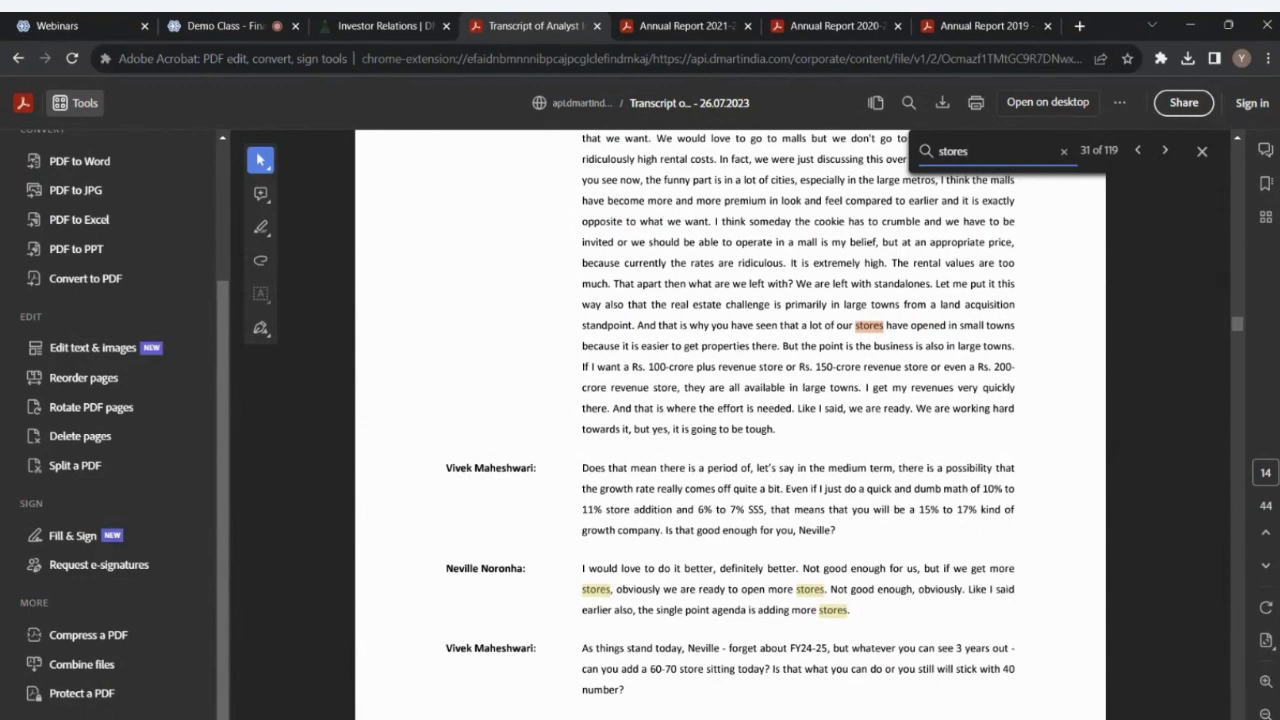
key(Return)
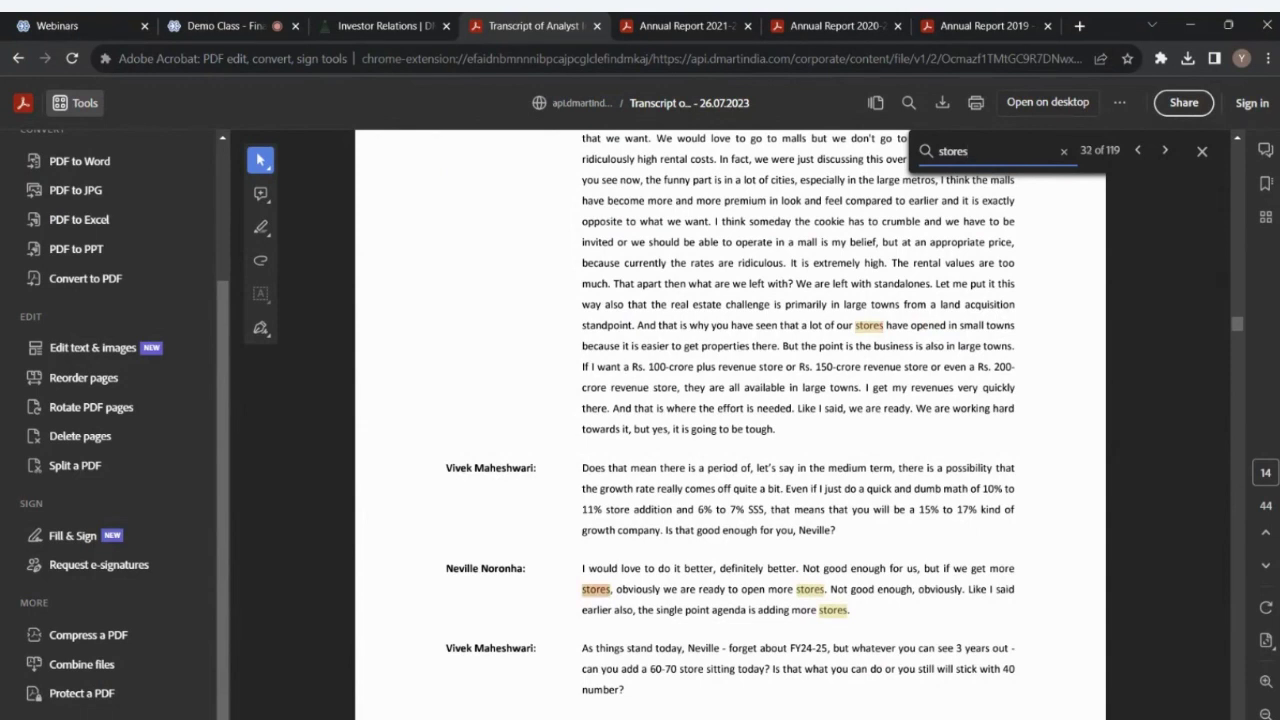
scroll(730, 420, down, 3)
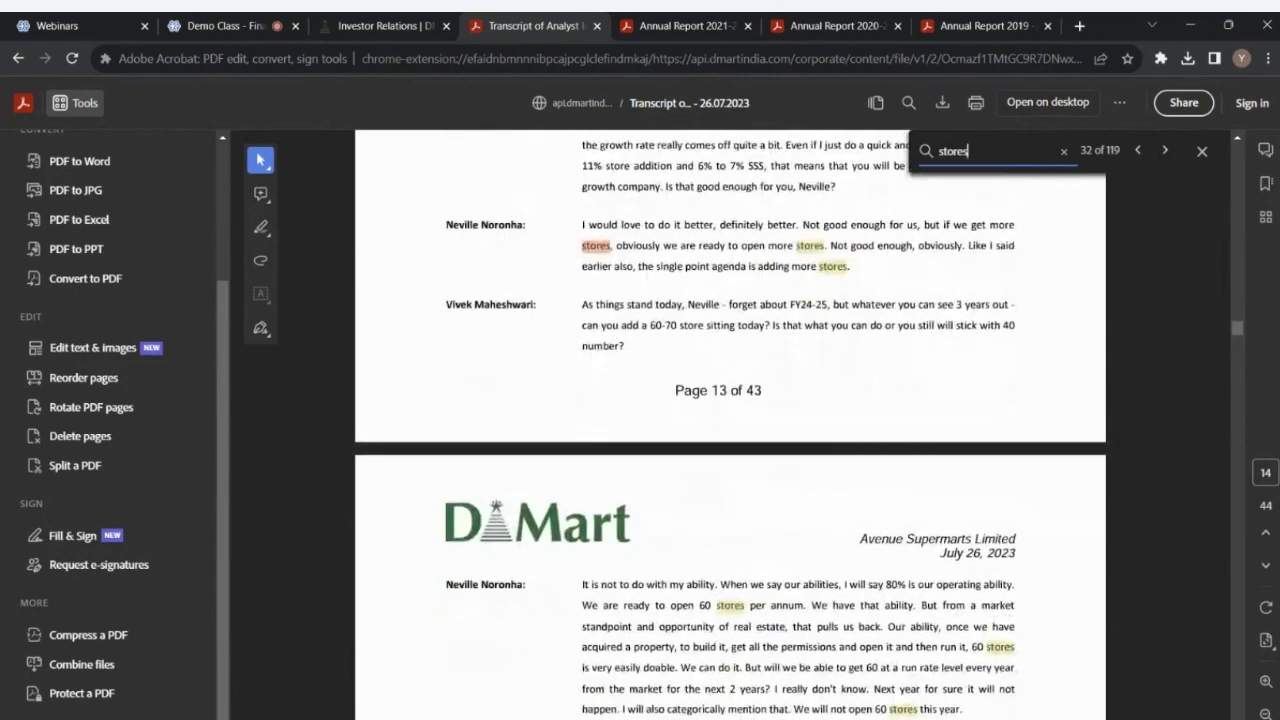
- Read management's page 14 answer on opening 60 stores per annum, and switch back to the Book2 workbook in Excel
scroll(730, 420, down, 2)
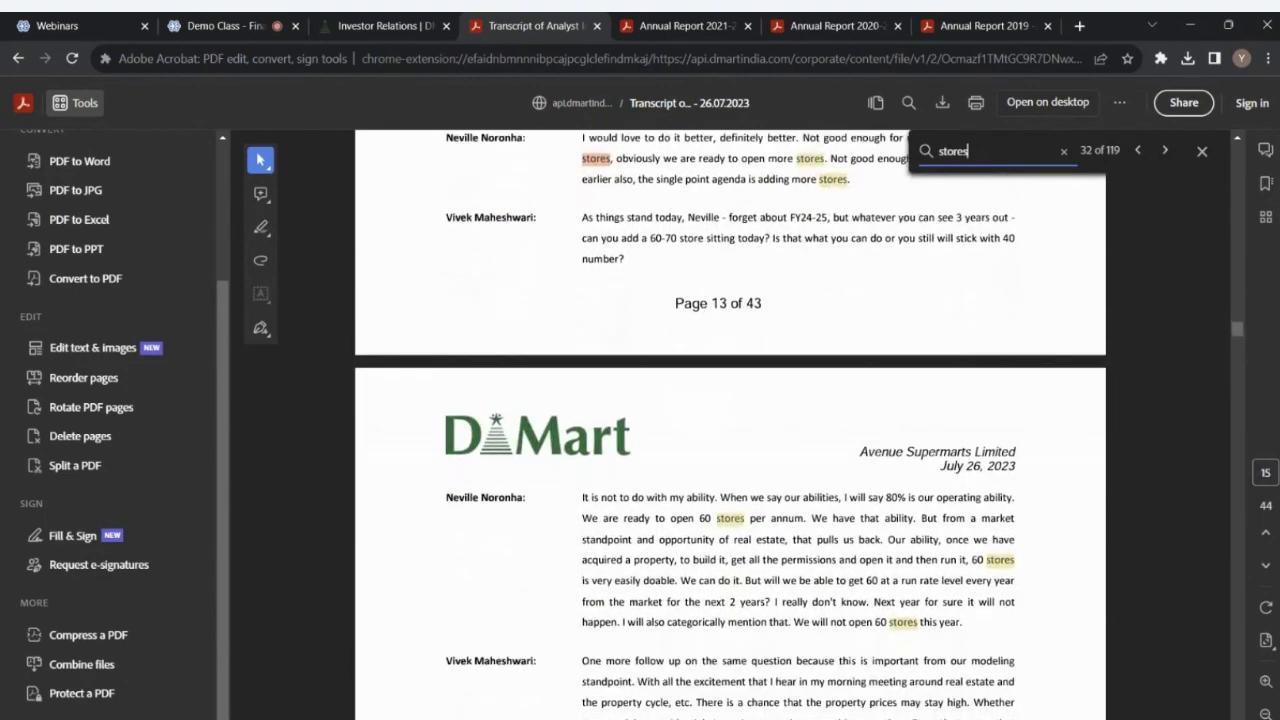
scroll(730, 420, down, 2)
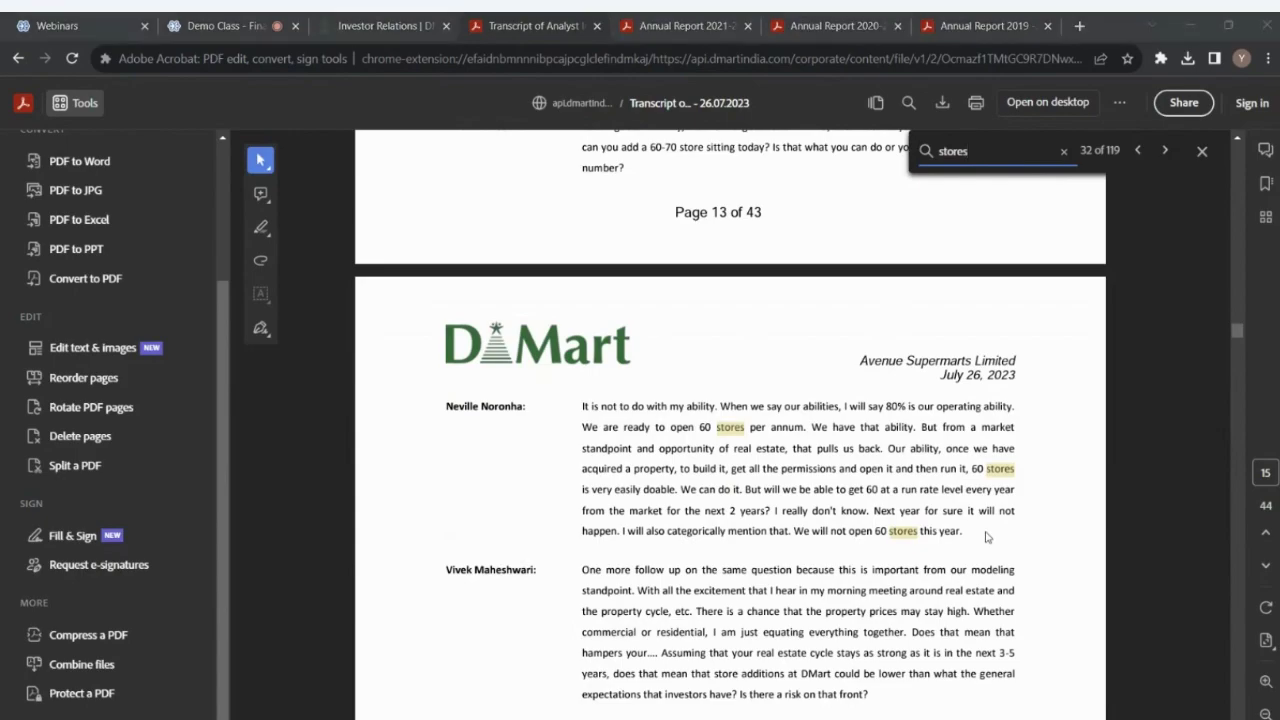
key(alt+Tab)
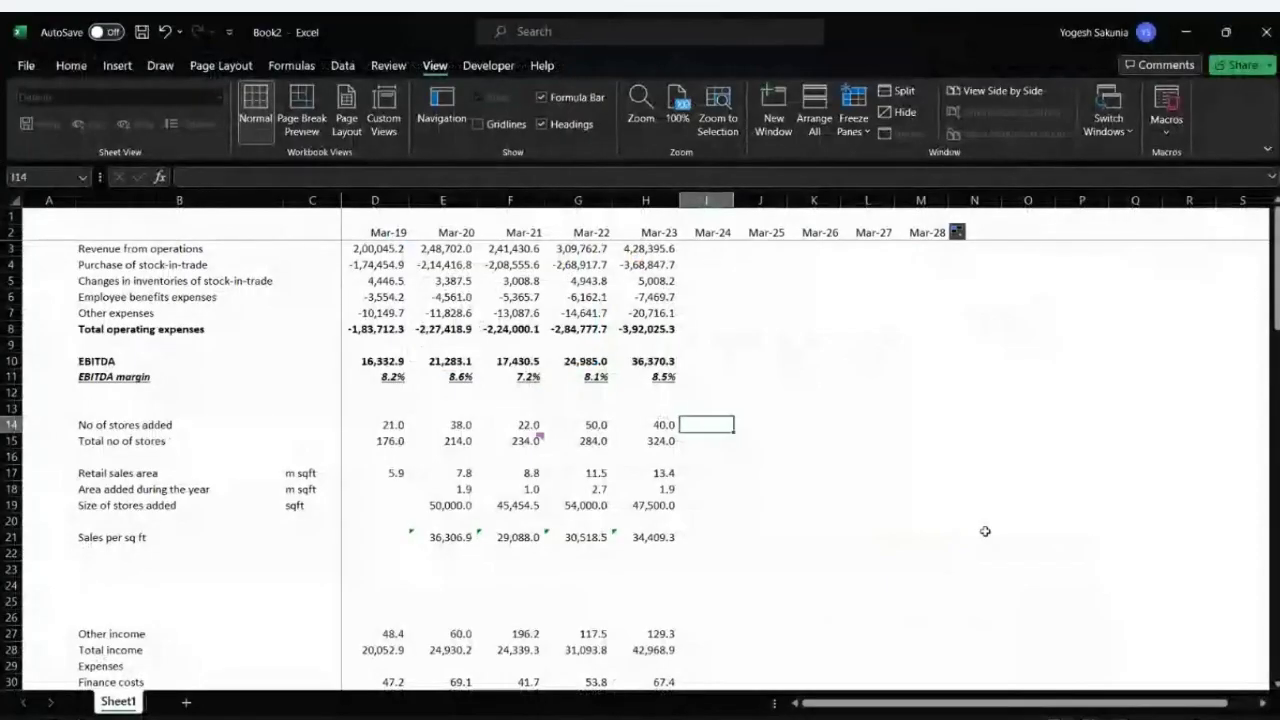
- Forecast 40 stores added for Mar-24 in I14 and fill the value across to Mar-28 in M14
text(40)
key(Return)
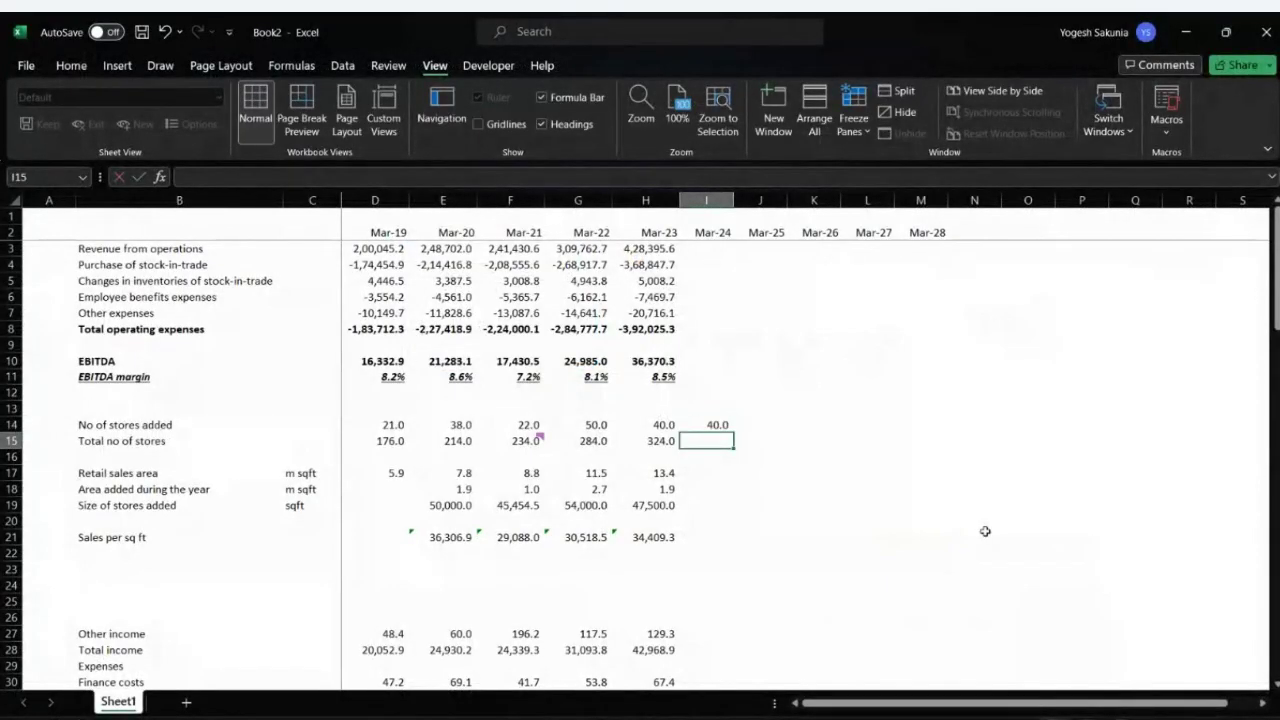
key(Up)
key(shift+Right)
key(shift+Right)
key(shift+Right)
key(shift+Right)
key(shift+Right)
key(shift+Left)
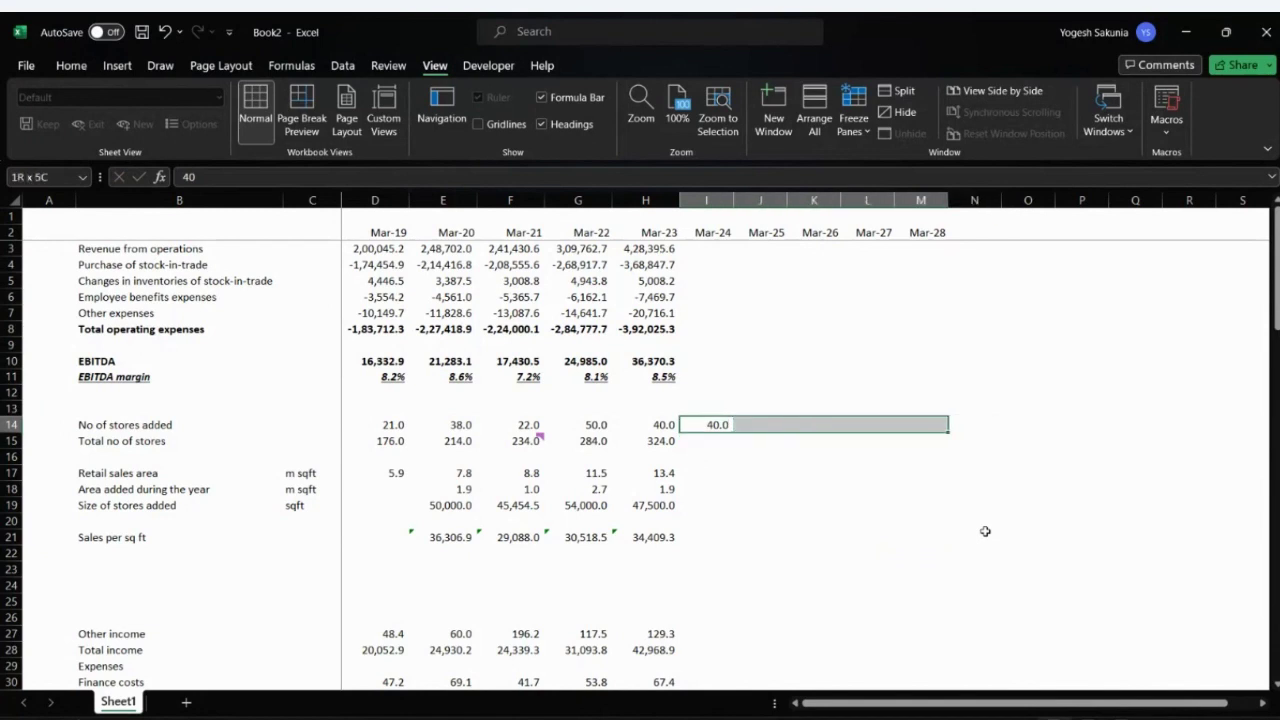
key(ctrl+r)
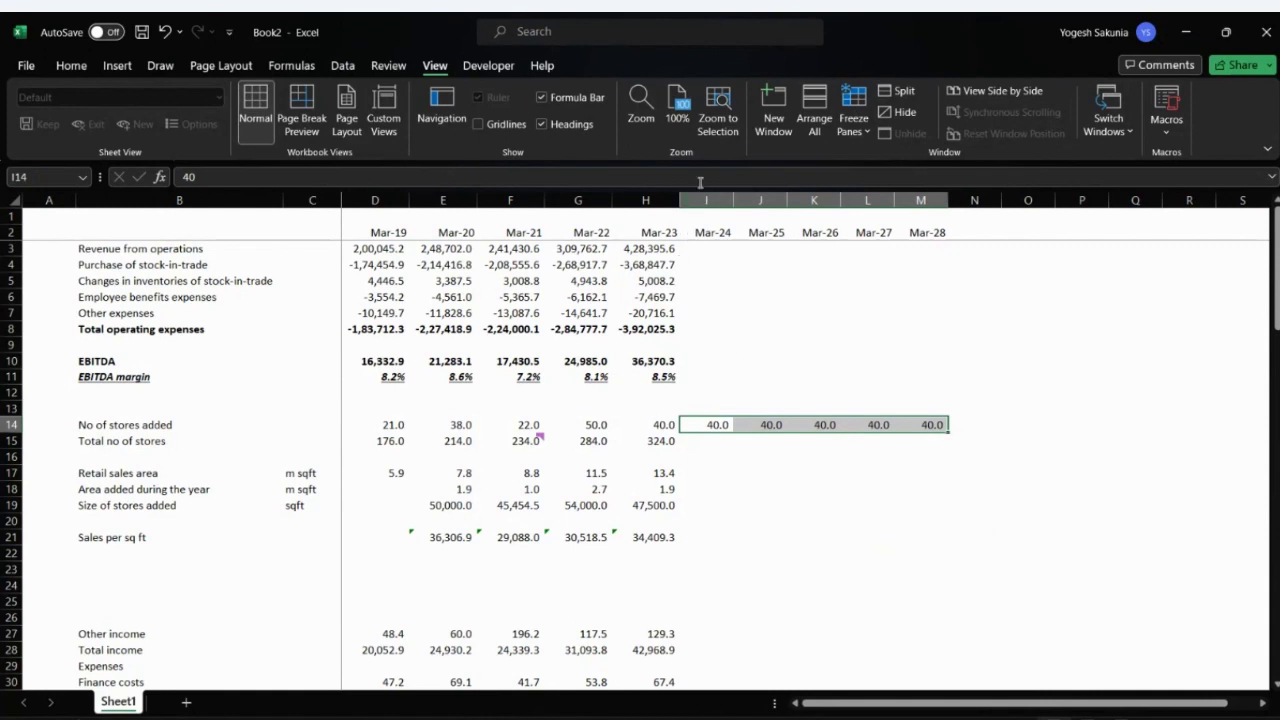
- Widen columns I to M and apply a red font to the forecast store additions in I14:M14
drag(704, 199, 961, 194)
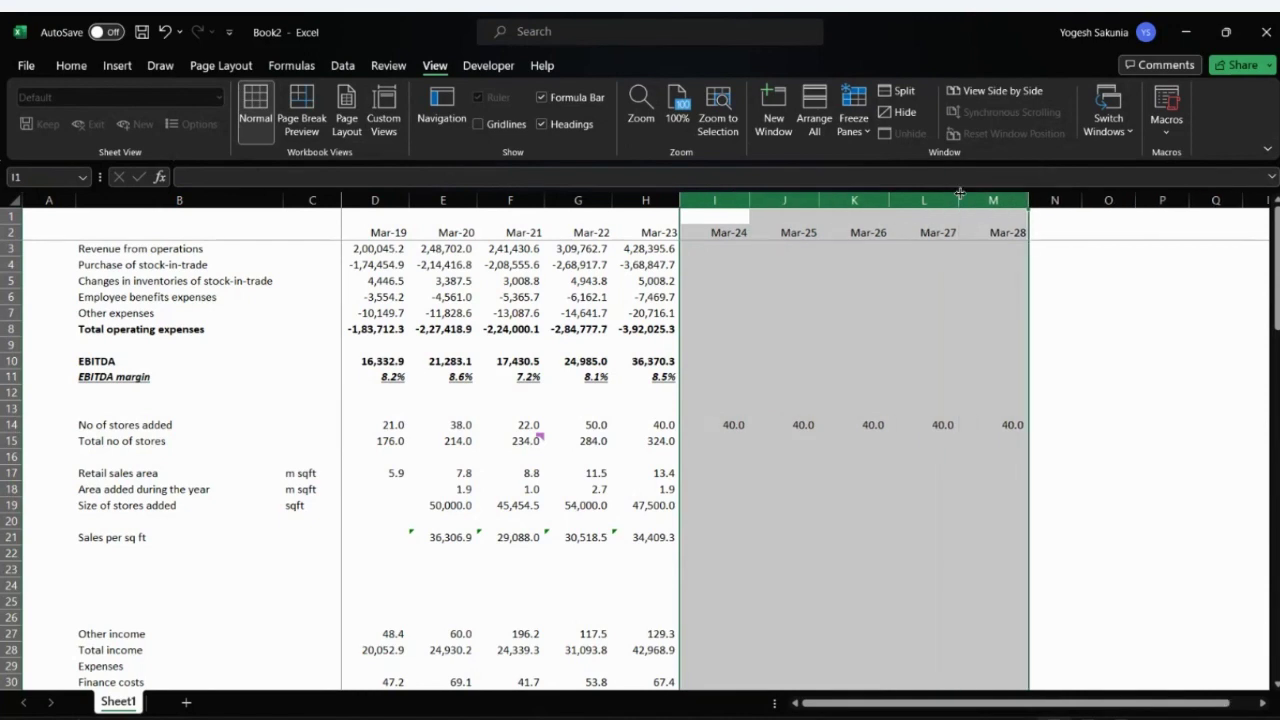
click(733, 424)
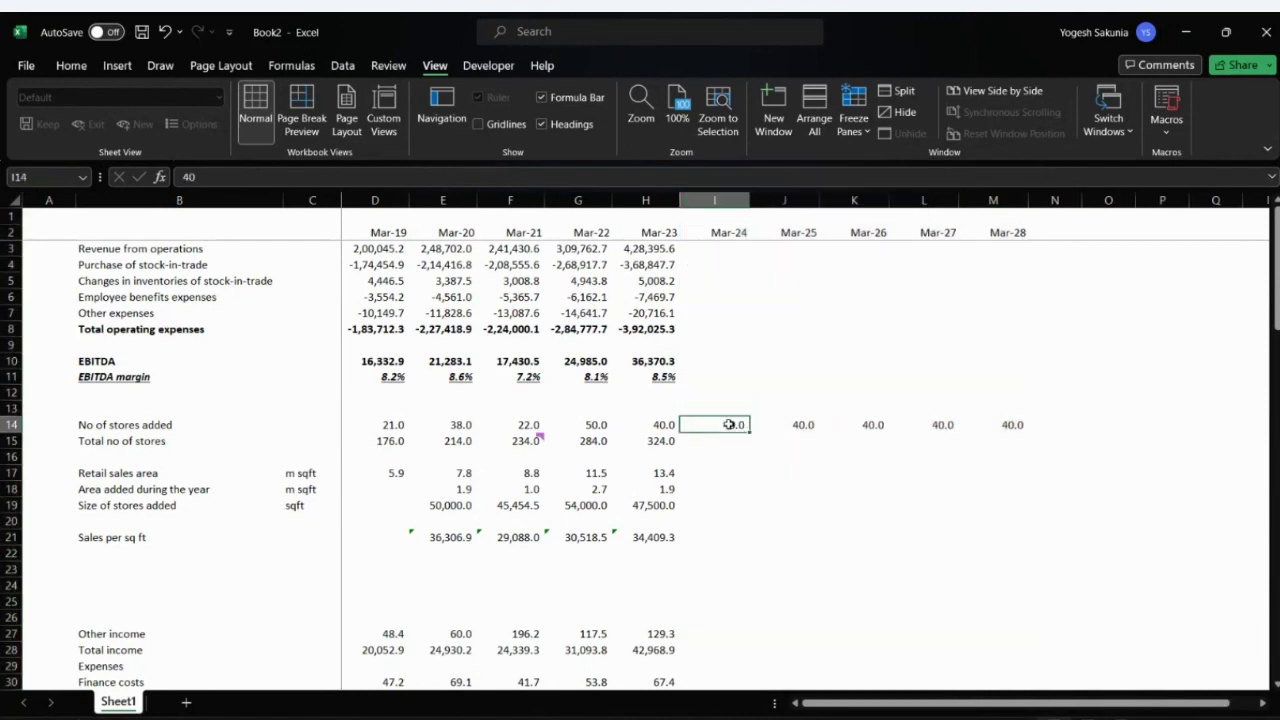
drag(730, 424, 1015, 426)
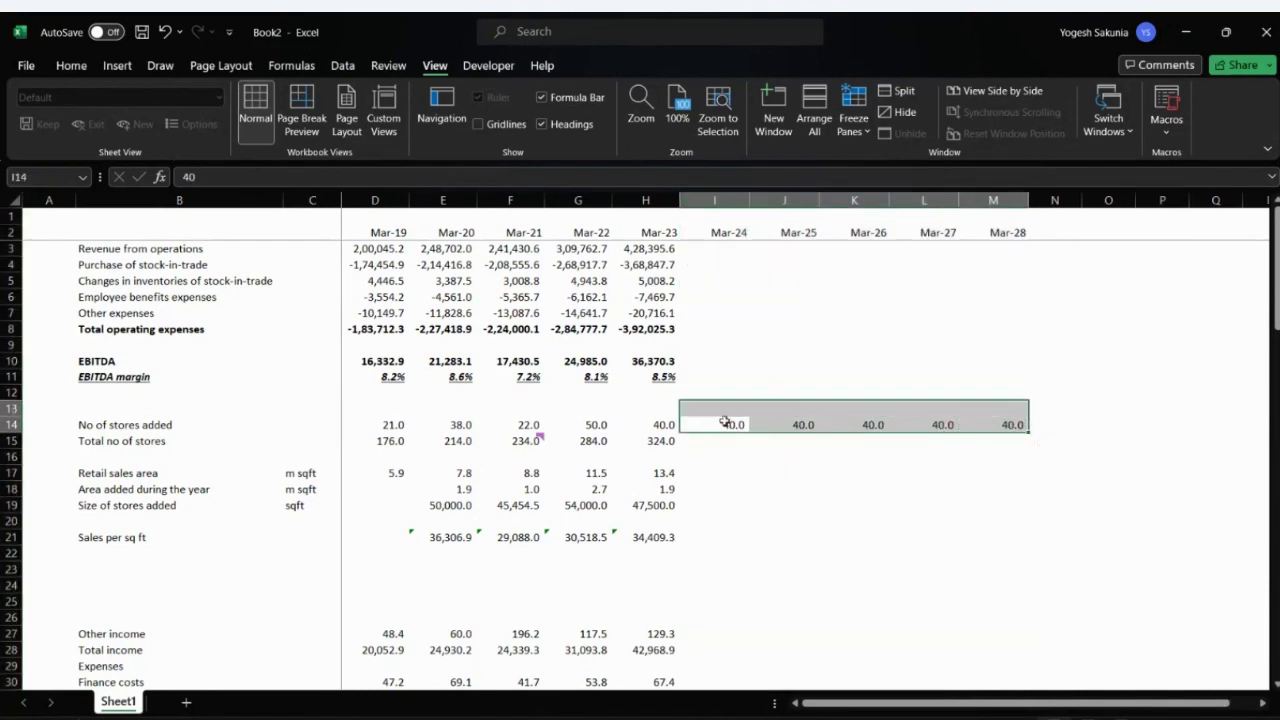
drag(725, 422, 1014, 423)
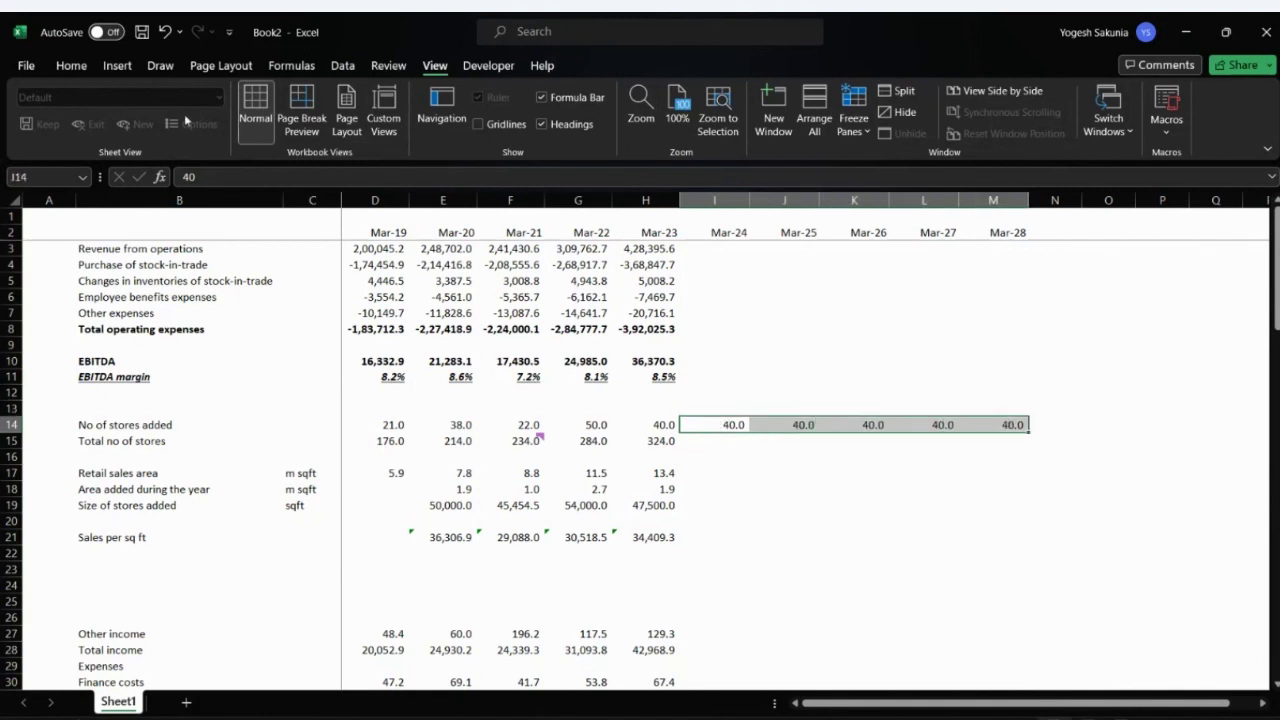
click(78, 68)
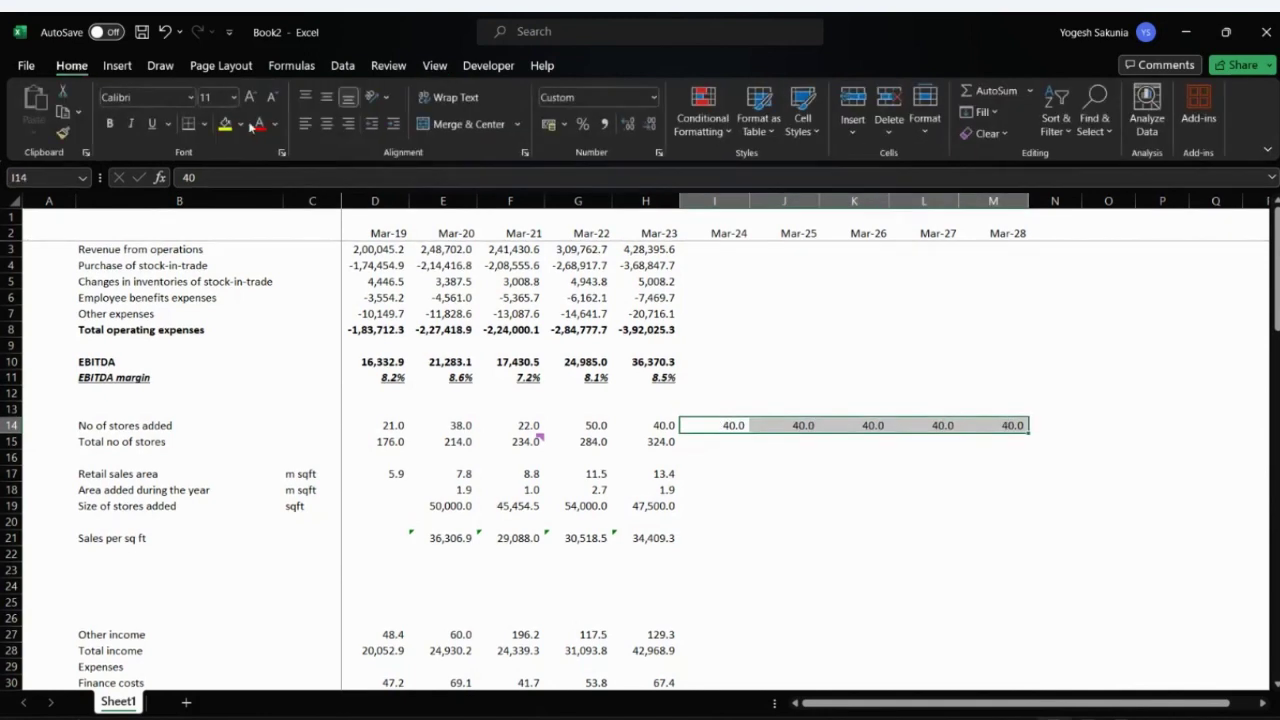
click(255, 123)
- Calculate the total number of stores in I15 with =H15+I14 and fill the formula across to M15
key(Down)
text(=)
key(Left)
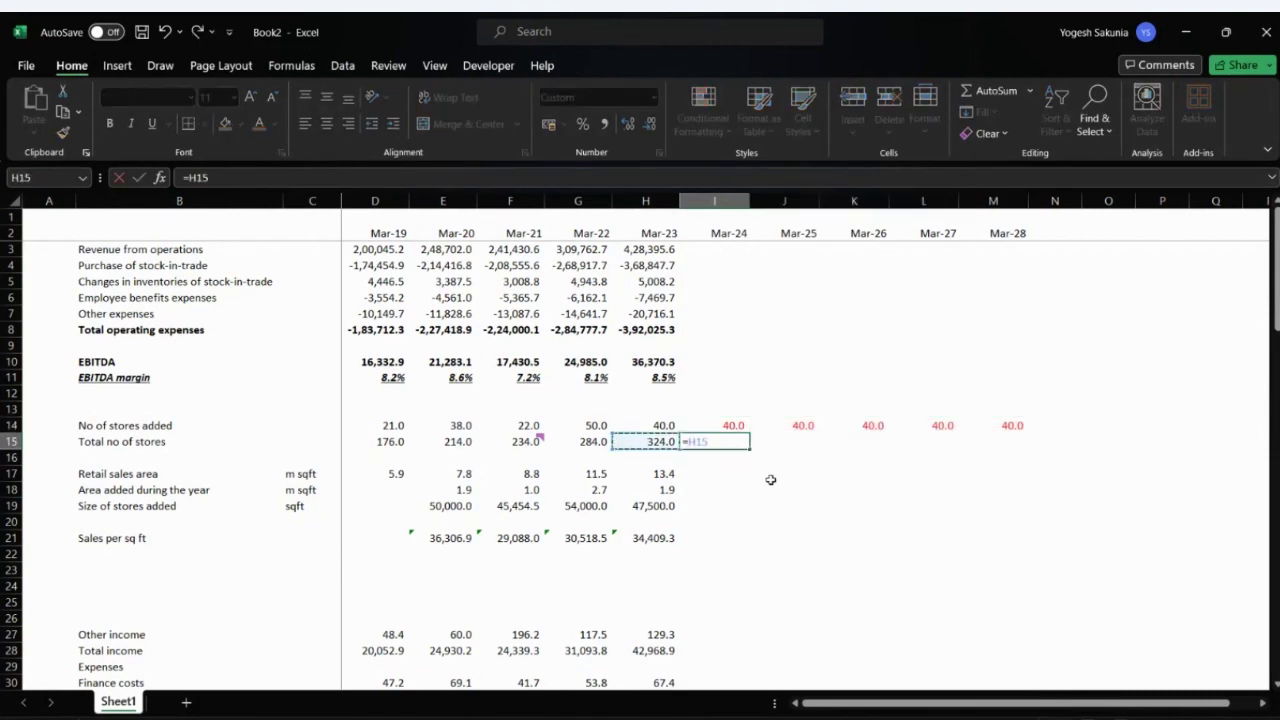
text(+)
key(Up)
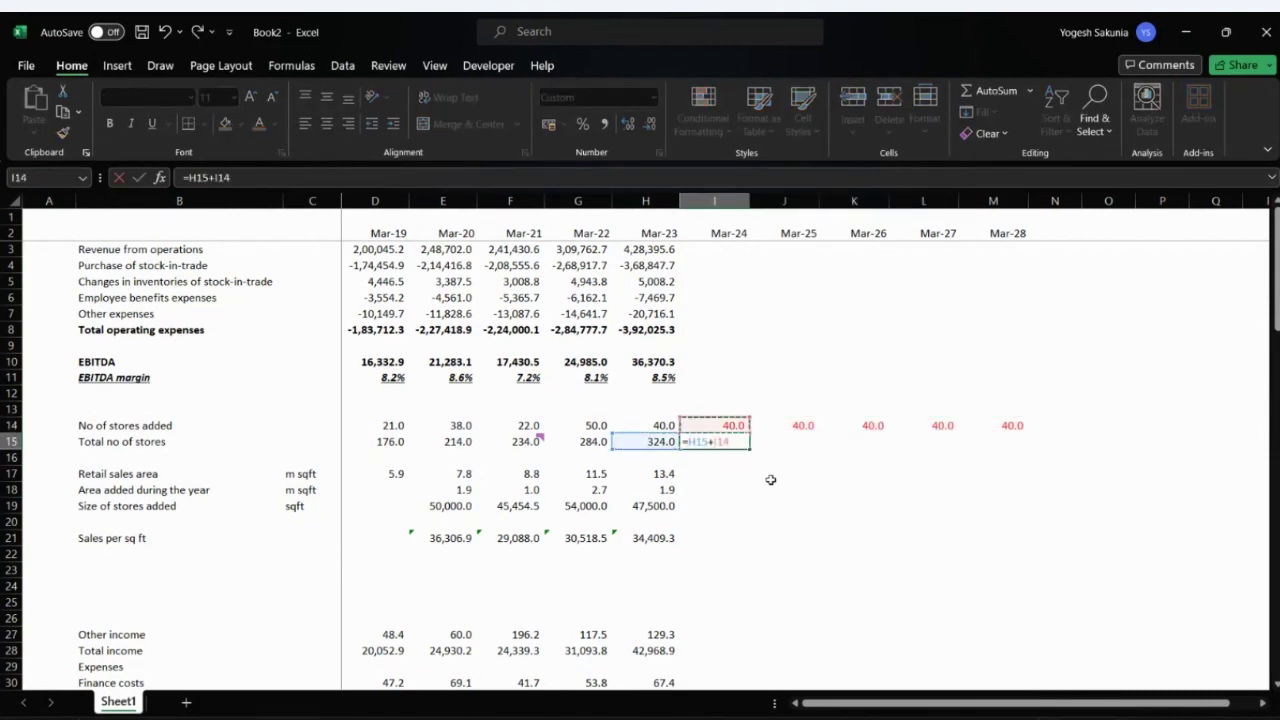
key(Return)
key(Up)
key(shift+Right)
key(shift+Right)
key(shift+Right)
key(shift+Right)
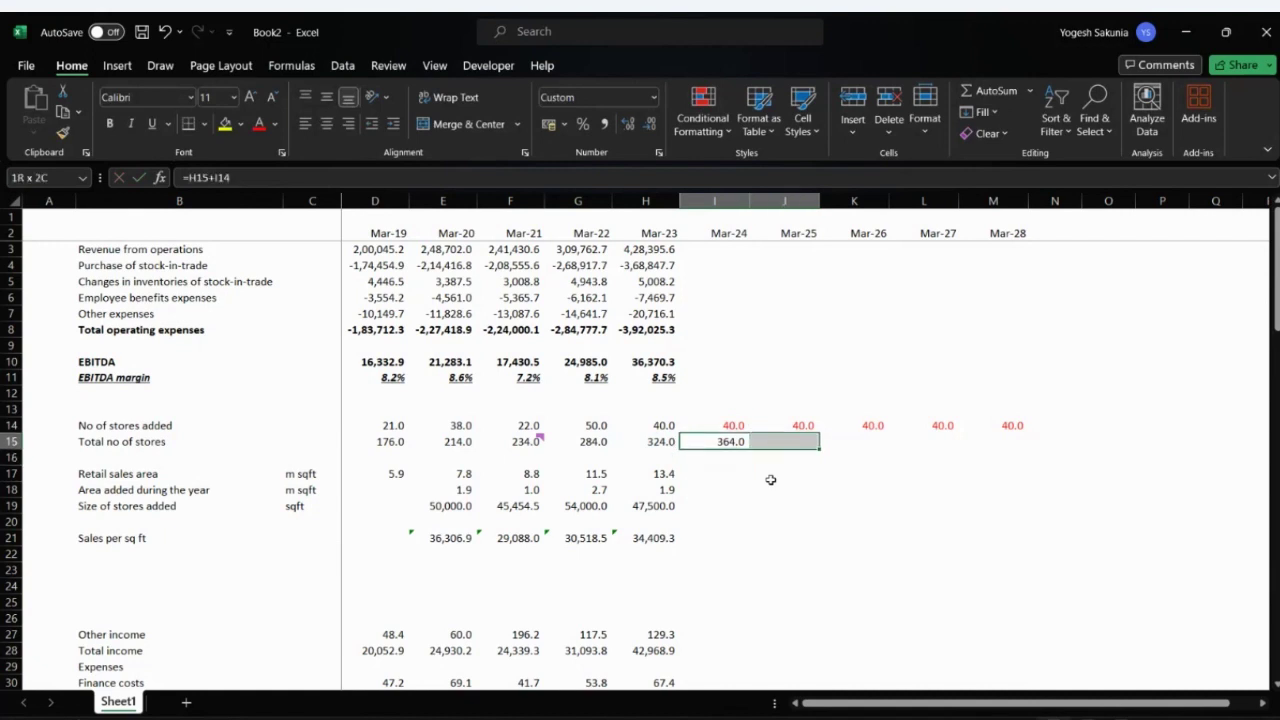
key(ctrl+r)
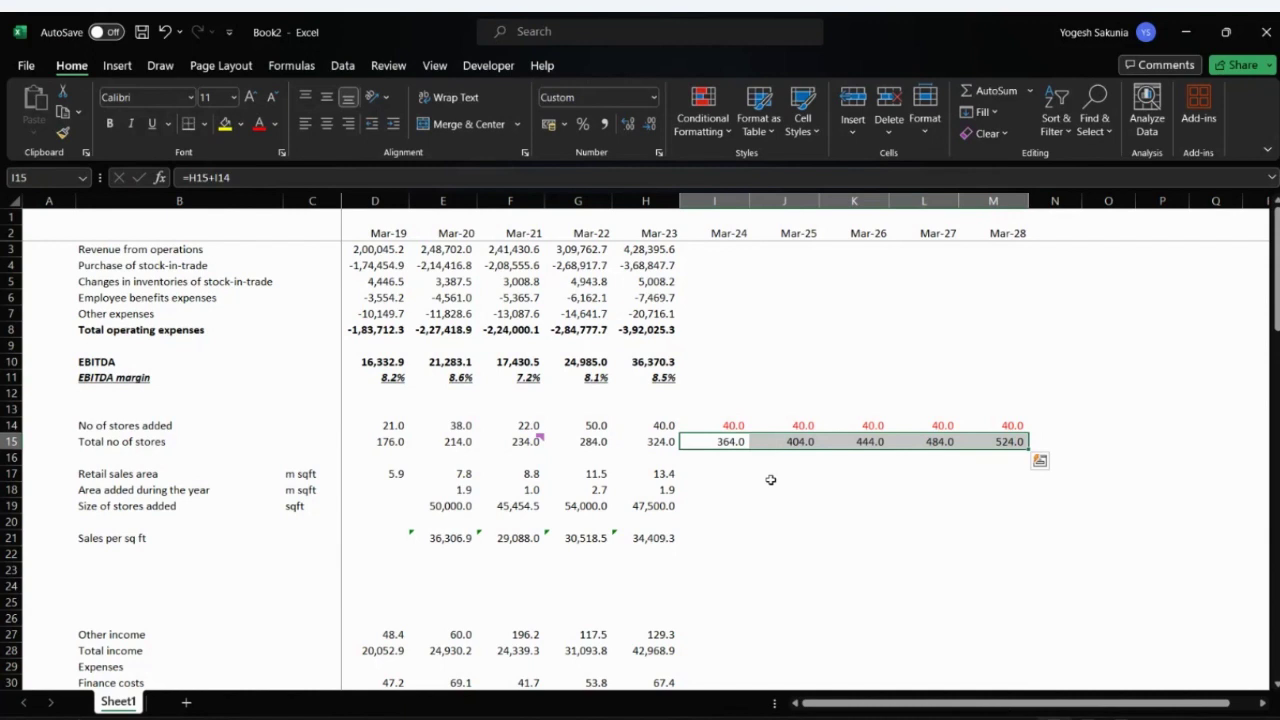
- Select cell I19 for the size of stores added, and switch to the transcript in Chrome to search for "area"
key(Down)
key(Down)
key(Down)
key(Down)
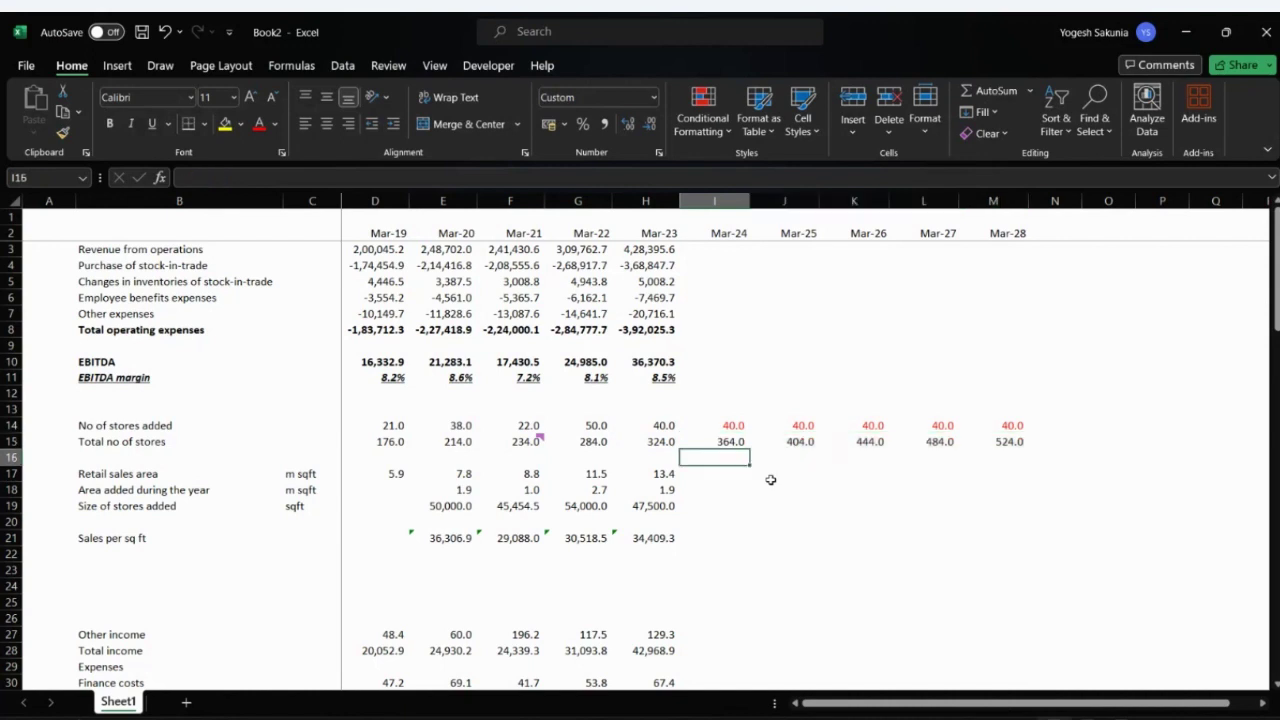
key(Left)
key(Right)
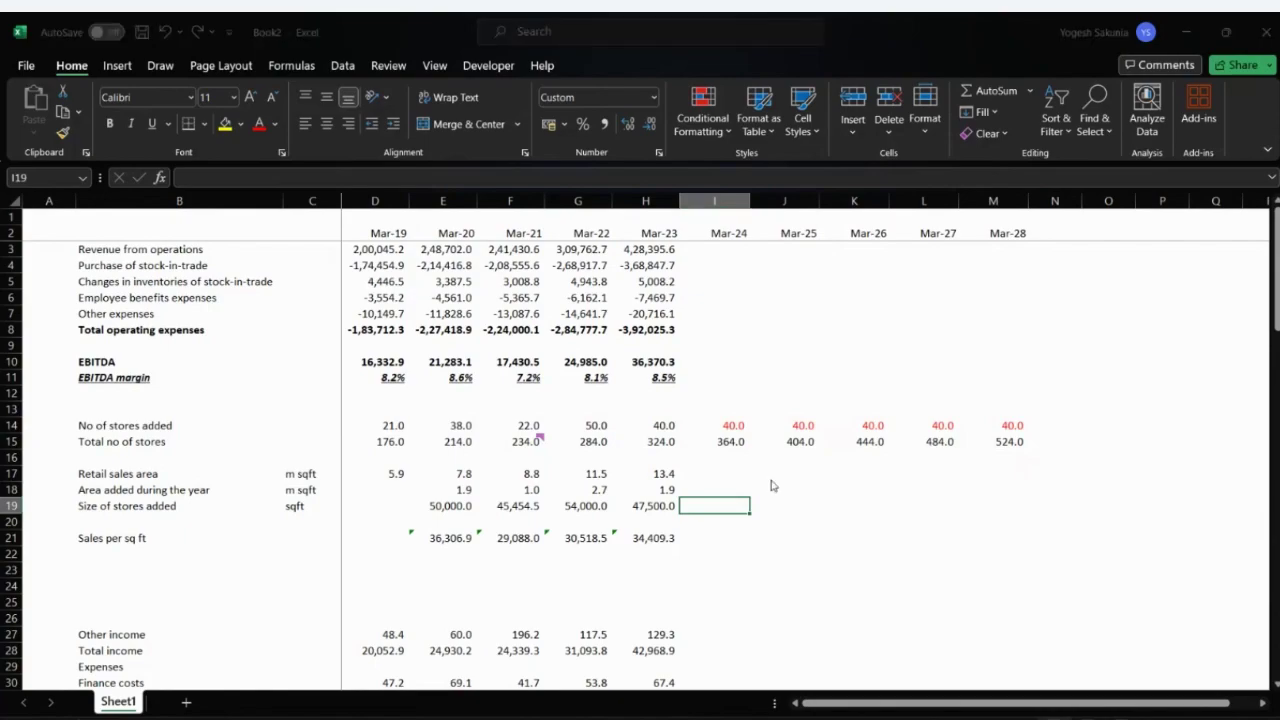
key(alt+Tab)
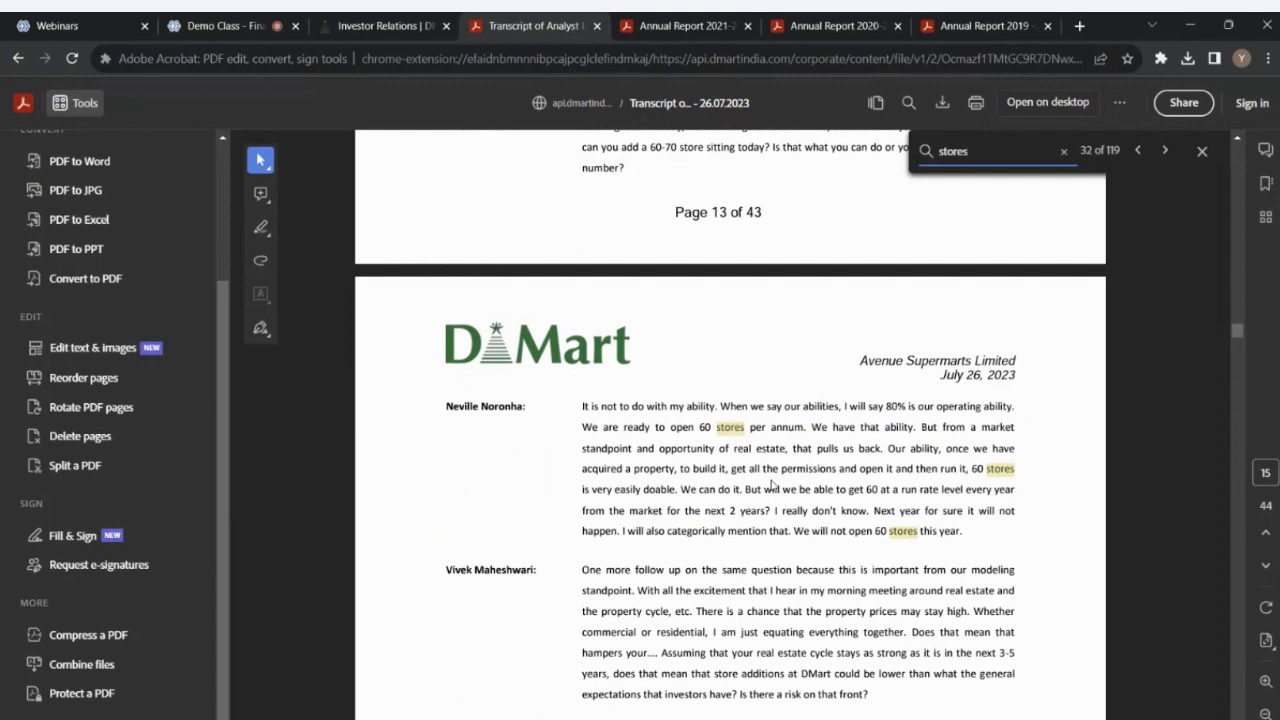
key(BackSpace)
key(BackSpace)
key(BackSpace)
key(BackSpace)
key(BackSpace)
key(BackSpace)
text(area)
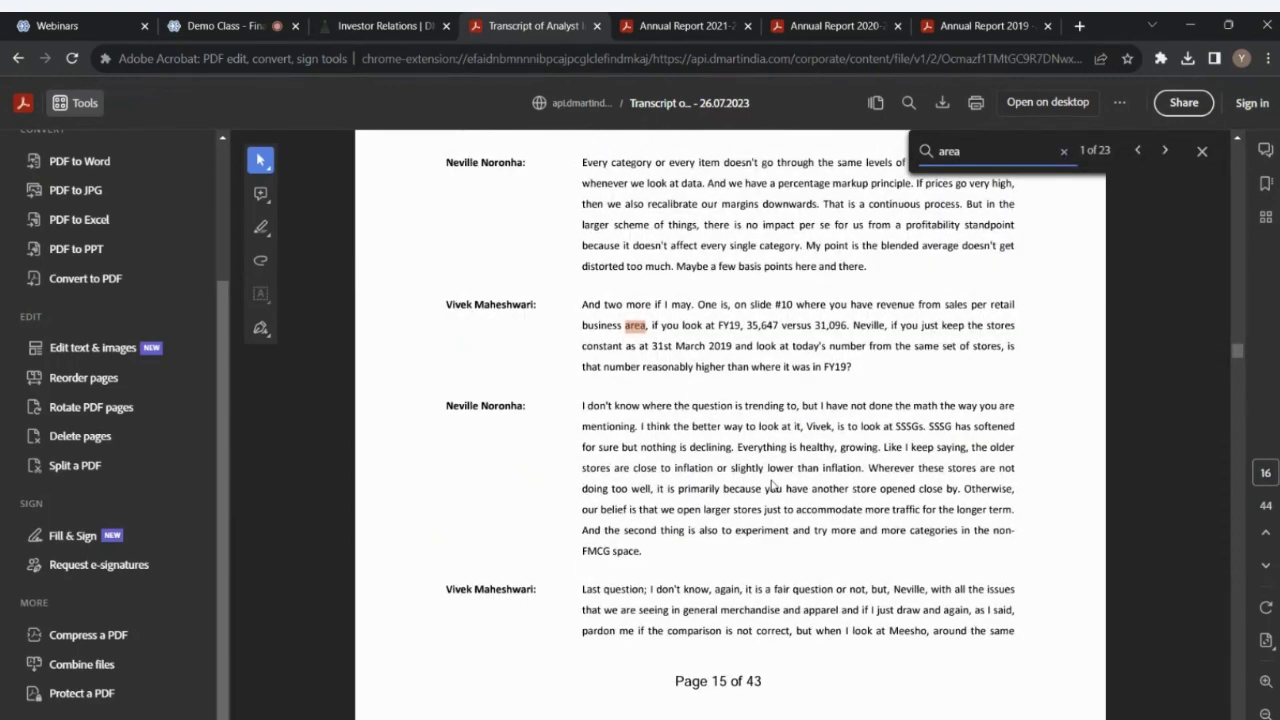
- Step through all the "area" matches in the transcript, looking for guidance on the size of new stores
key(Return)
key(Return)
key(Return)
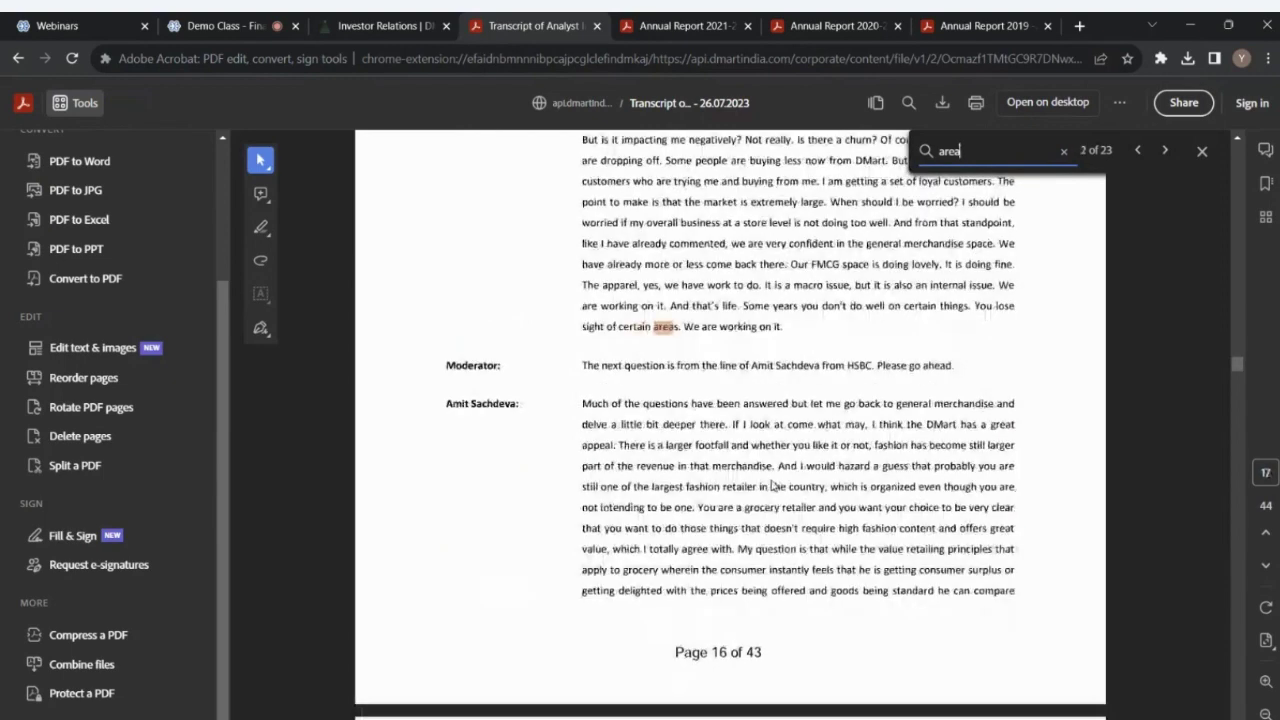
key(Return)
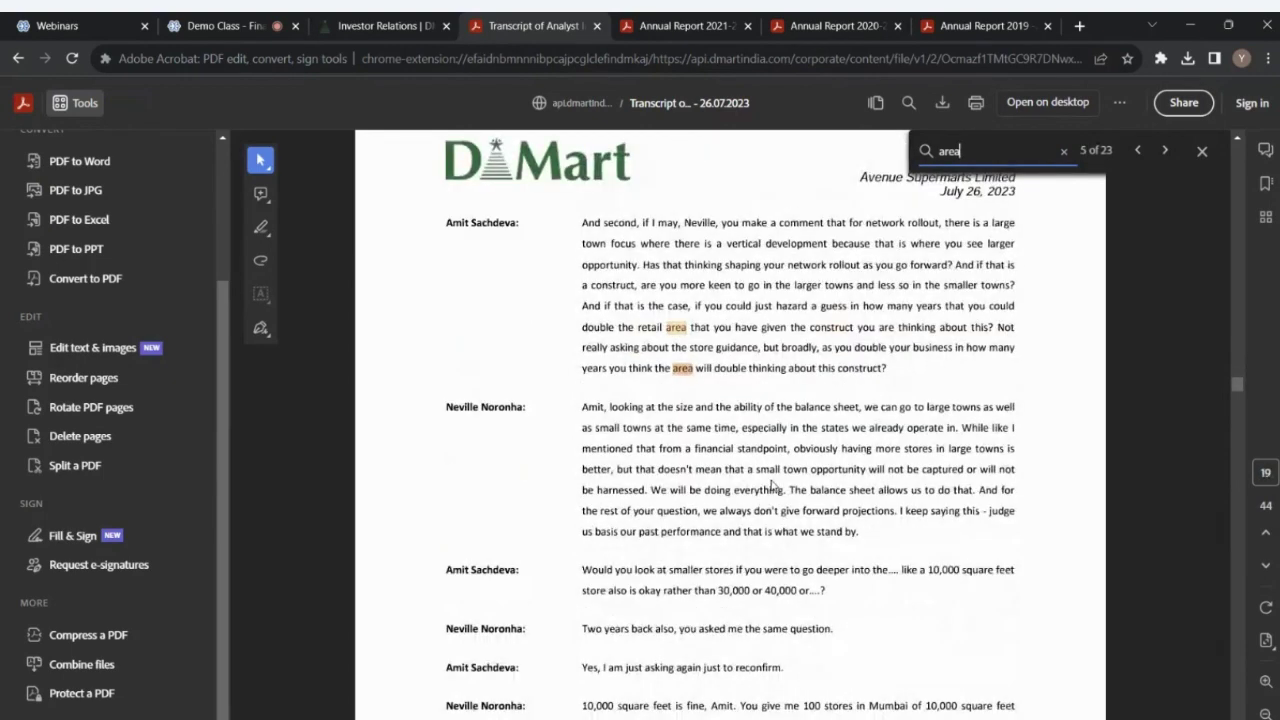
key(Return)
key(Return)
key(Return)
key(Return)
key(Return)
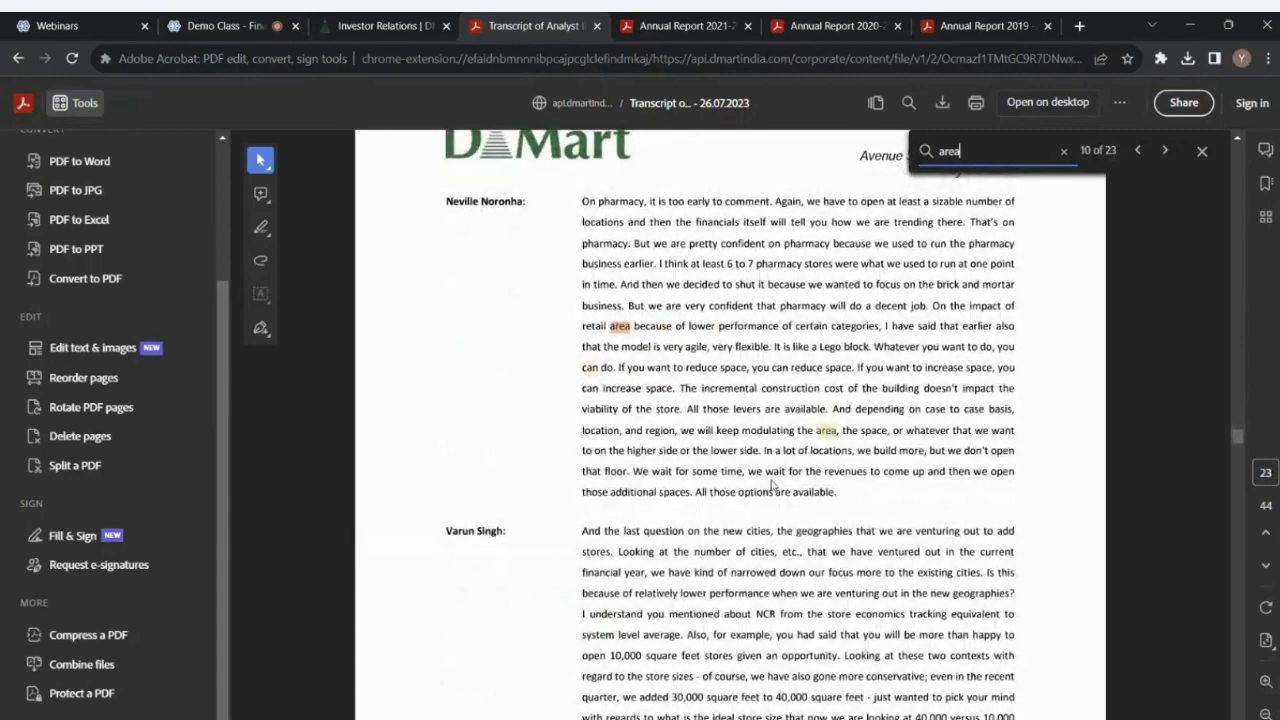
key(Return)
key(Return)
key(Return)
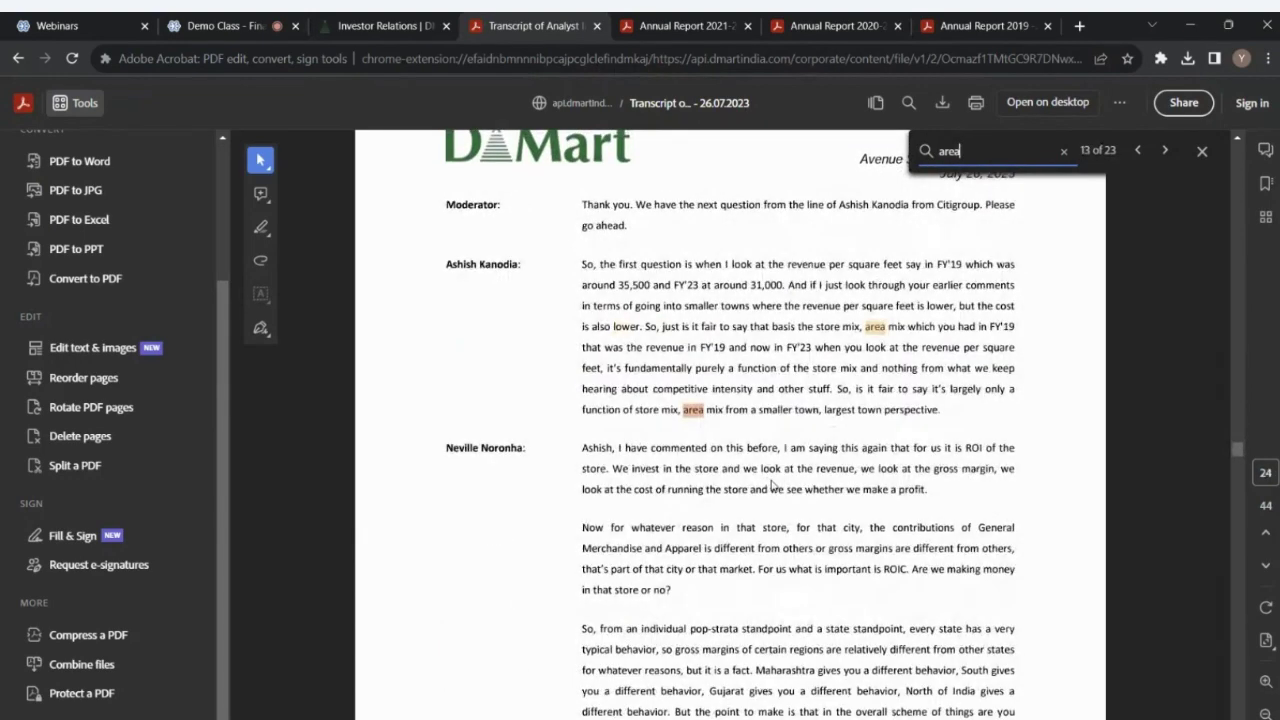
key(Return)
key(Return)
key(Return)
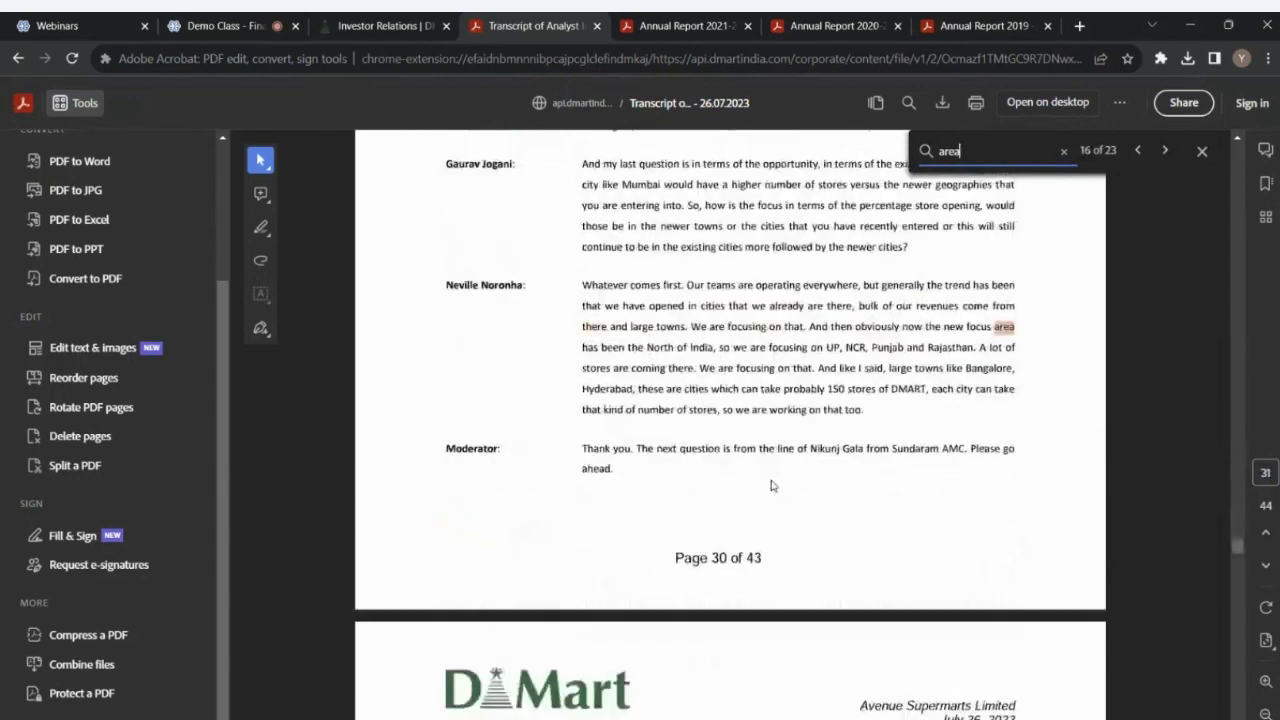
key(Return)
key(Return)
key(Return)
key(Return)
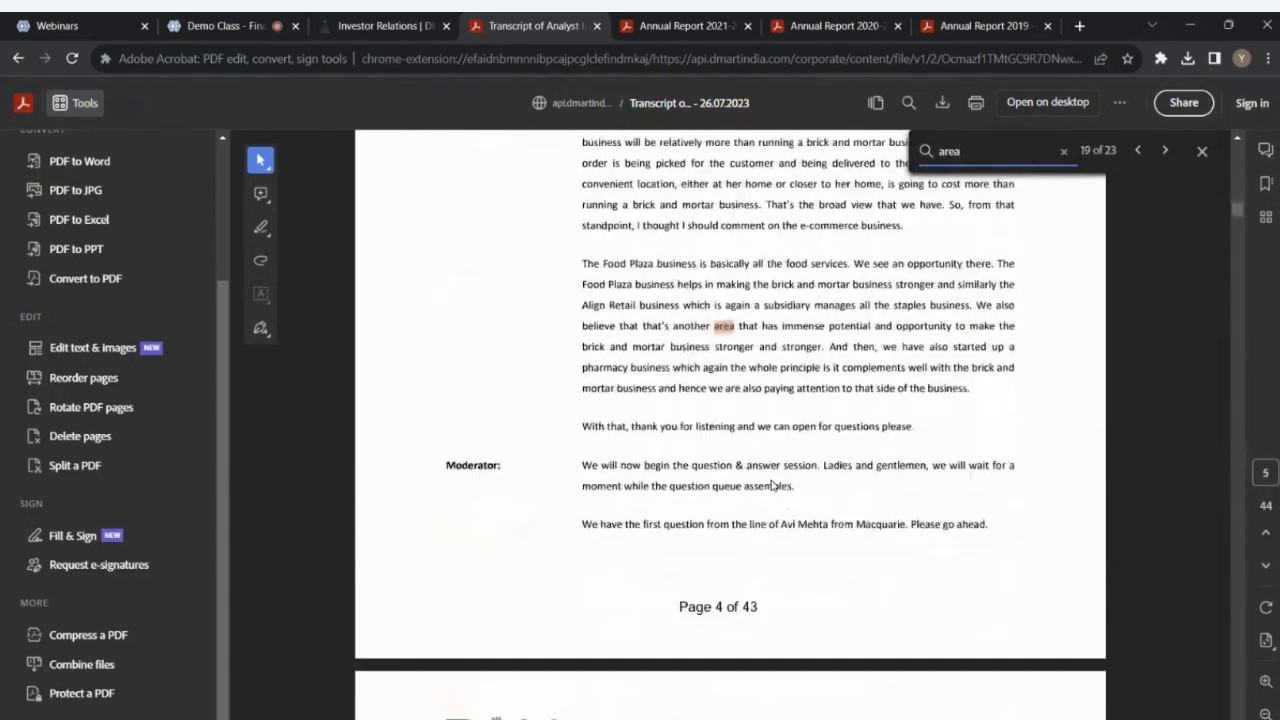
key(Return)
key(Return)
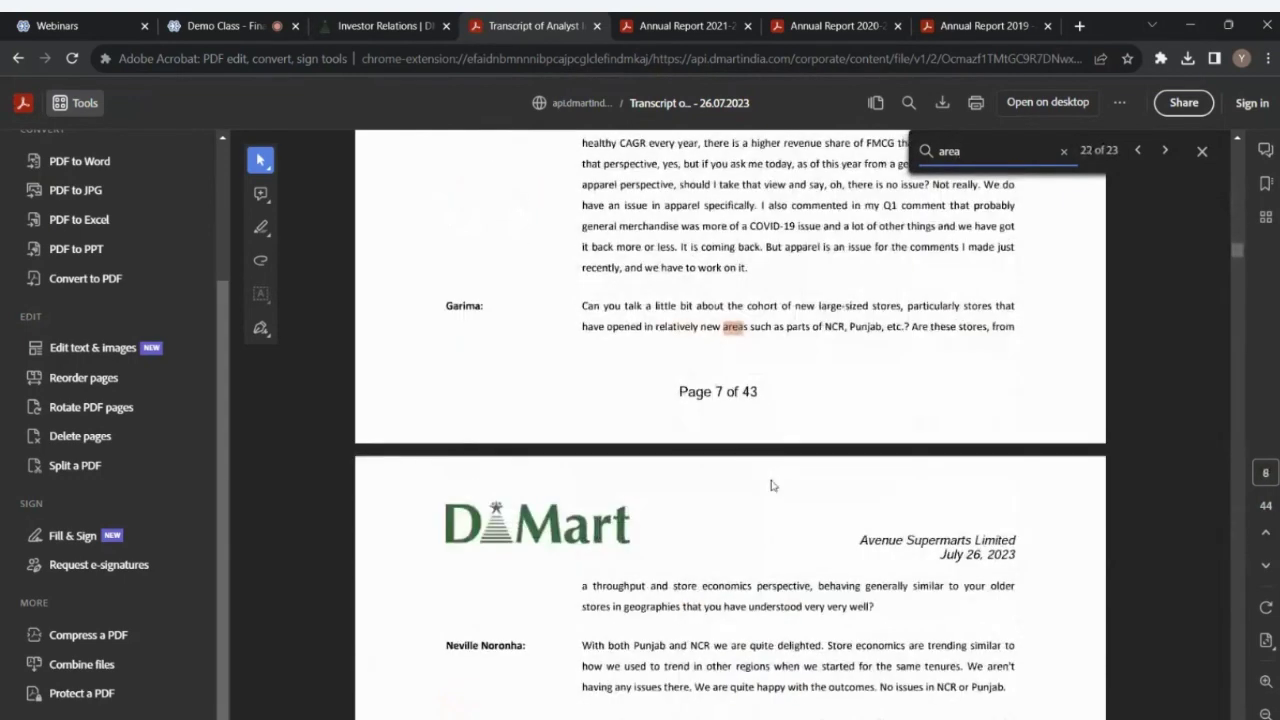
key(Return)
key(Return)
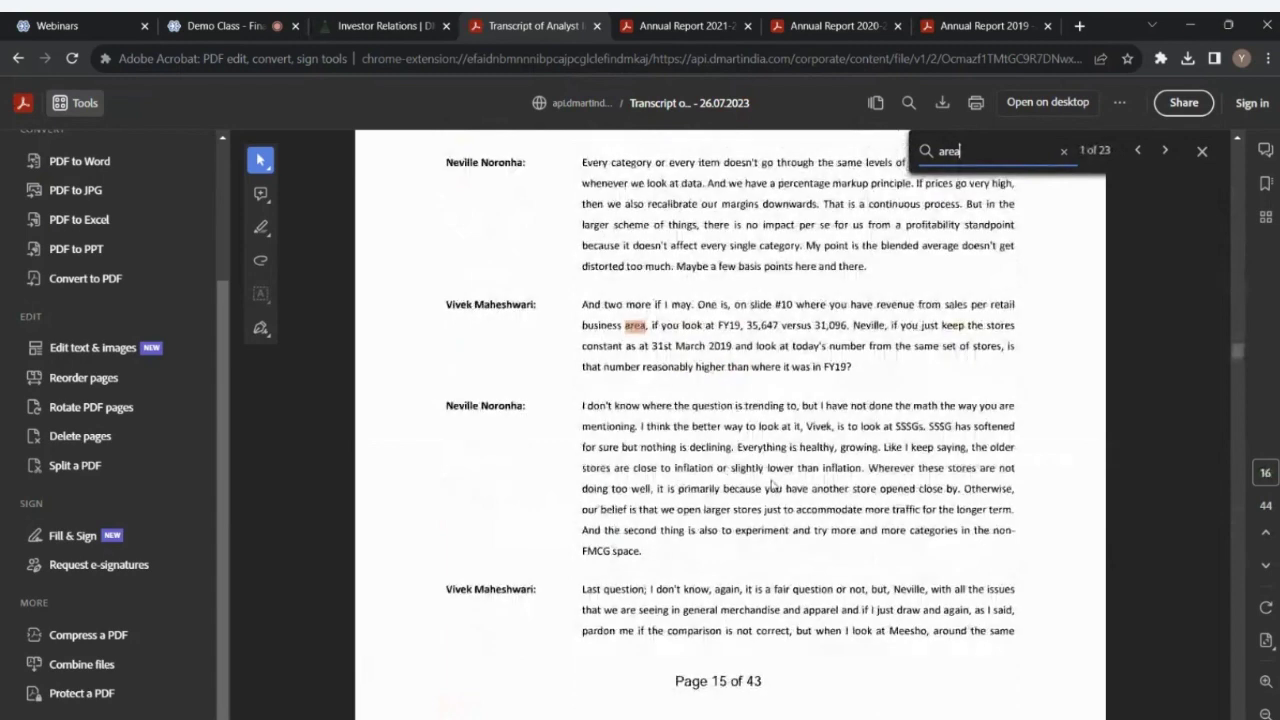
key(Return)
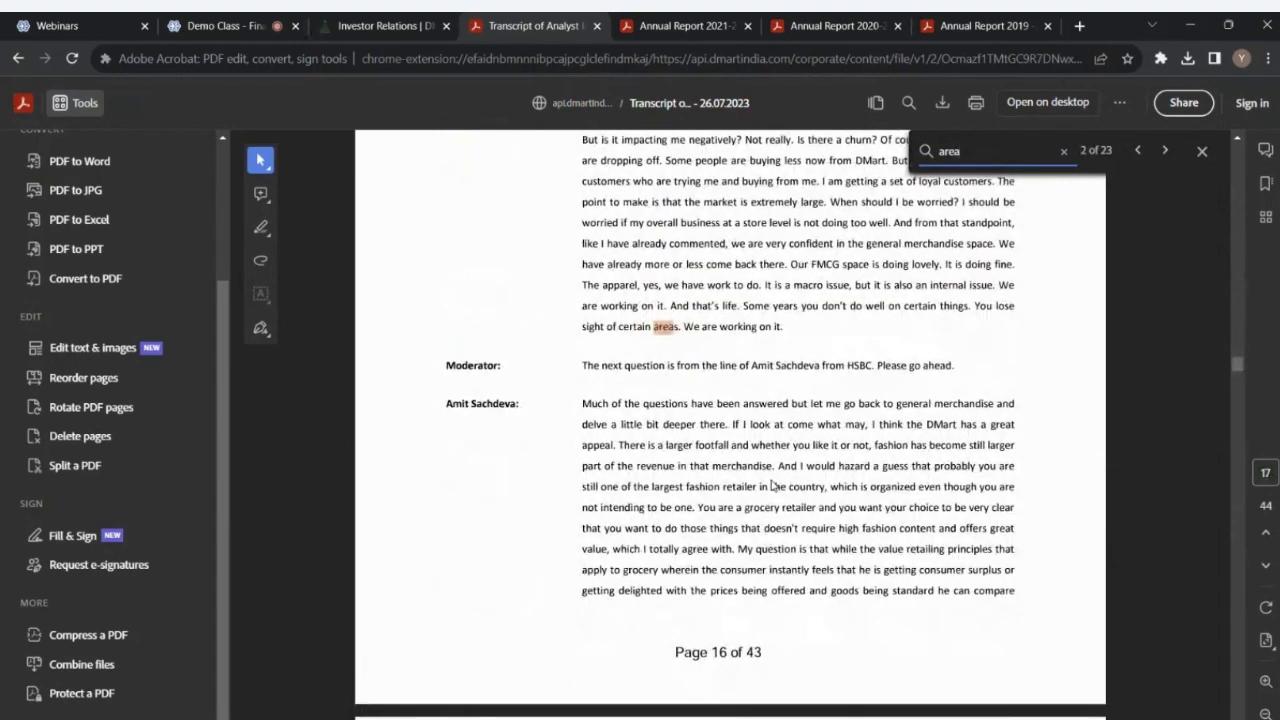
- Return to Book2 in Excel and forecast the size of stores added as 45000 sqft across I19:M19, in red font
key(alt+Tab)
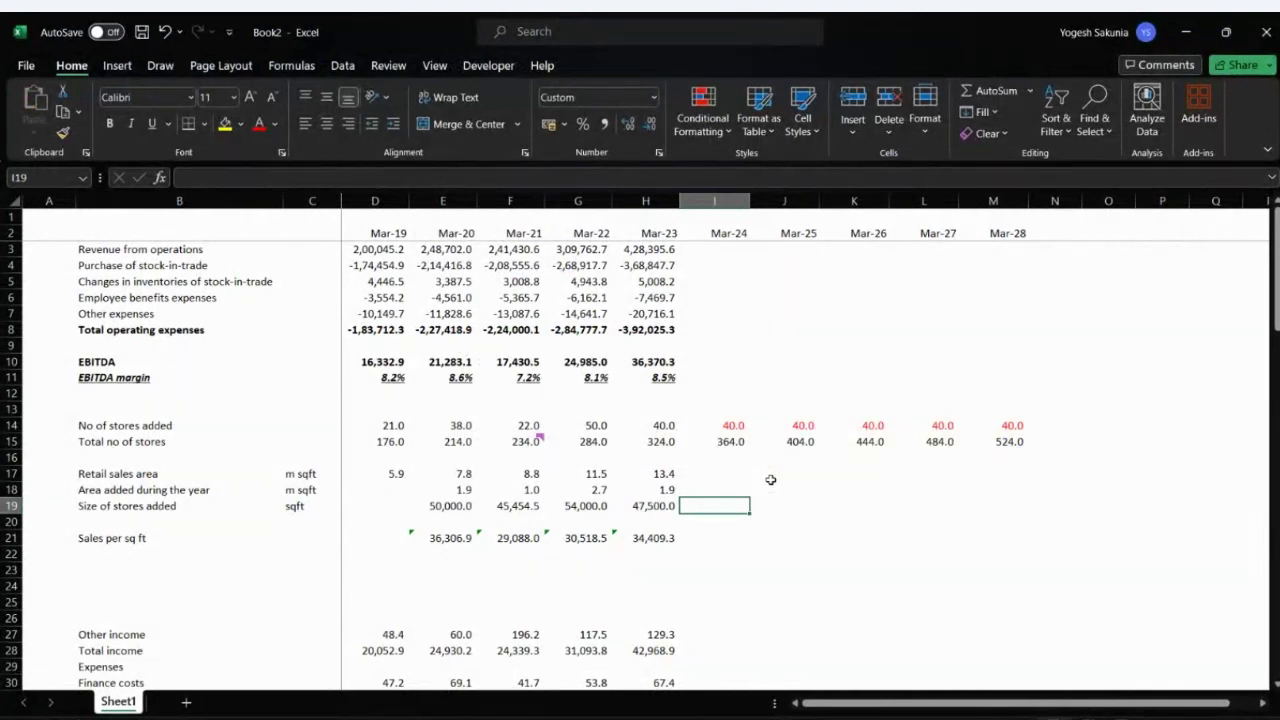
text(45000)
key(Return)
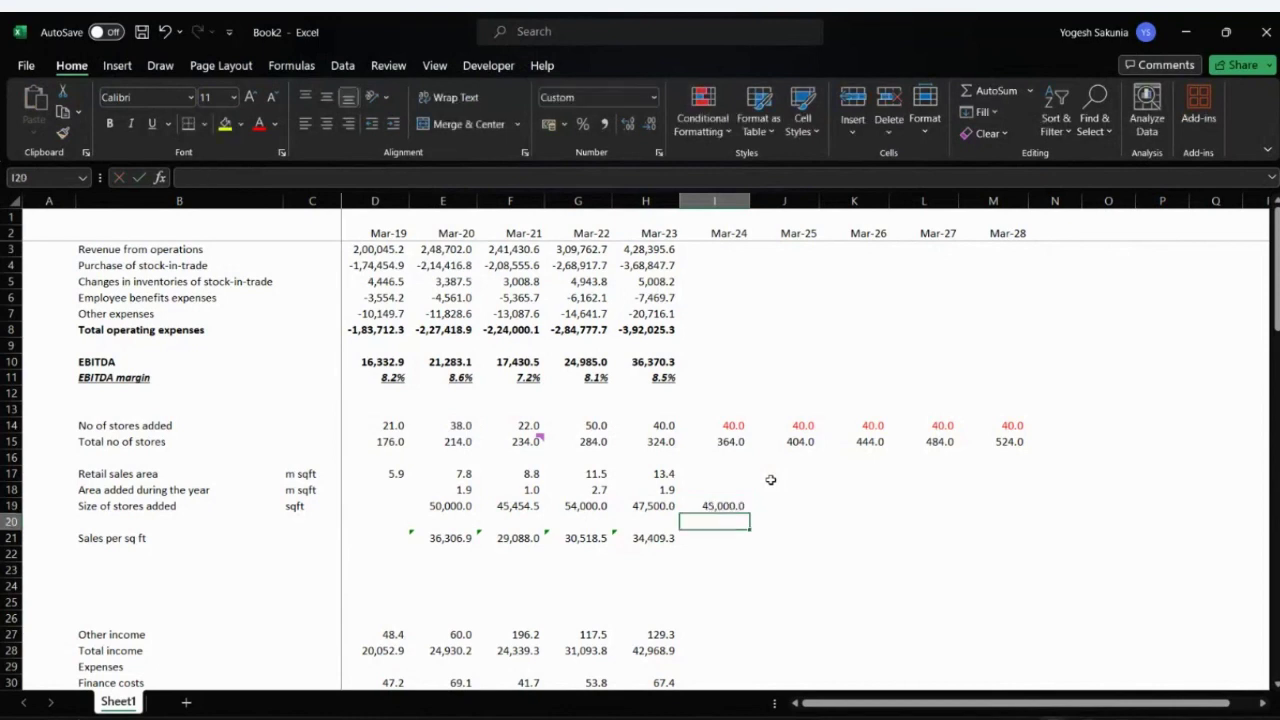
key(Up)
key(shift+Right)
key(shift+Right)
key(shift+Right)
key(shift+Right)
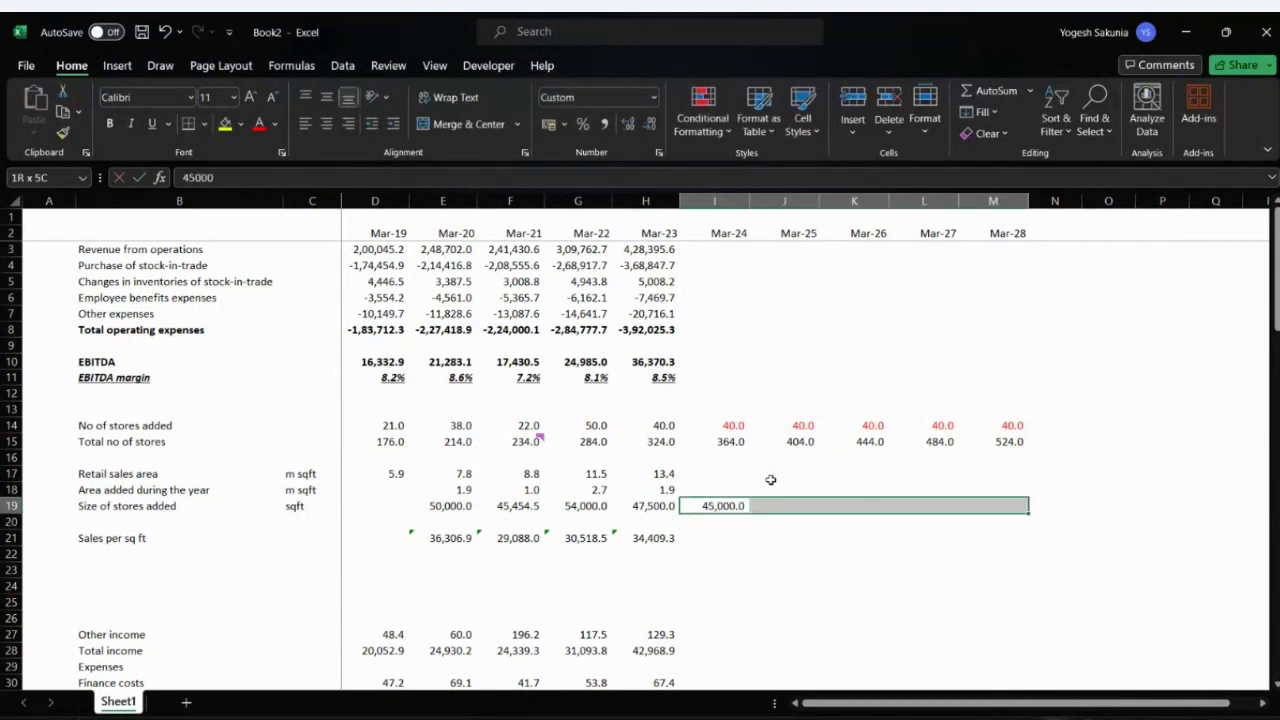
key(ctrl+r)
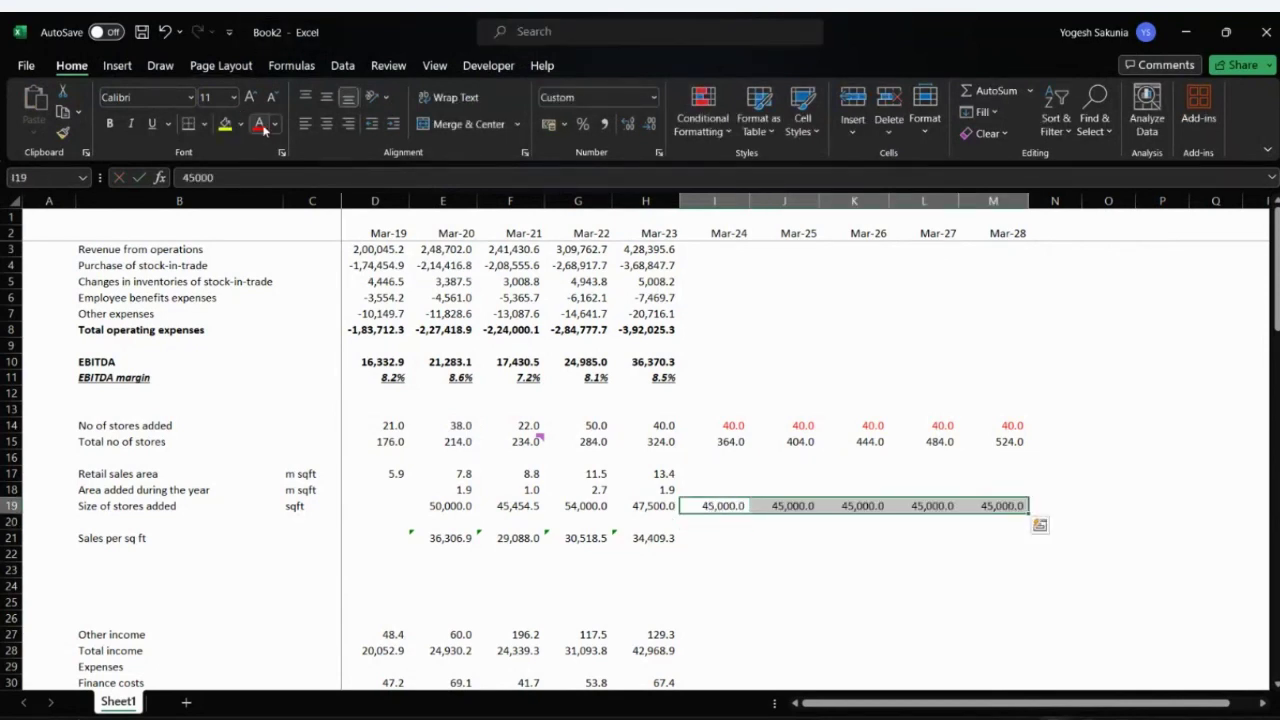
click(263, 128)
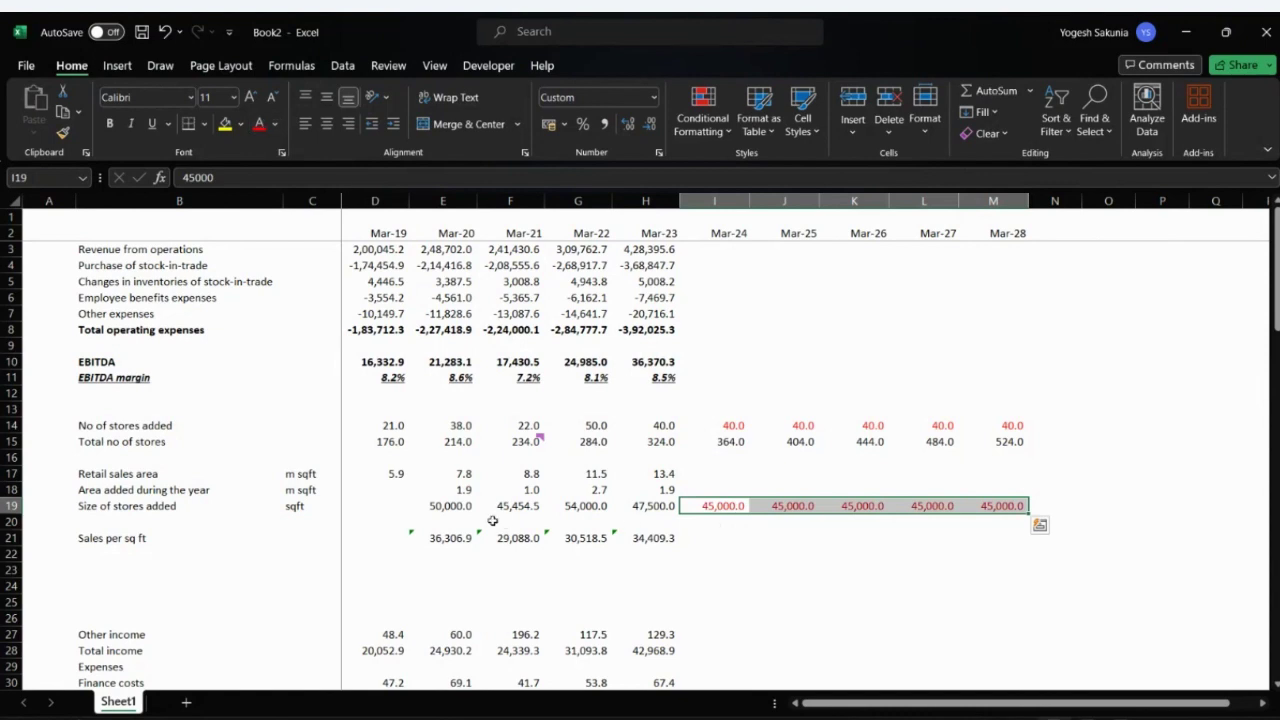
- Review the historical sizes of stores added in E19:H19 against the forecast values in row 19
drag(460, 506, 637, 508)
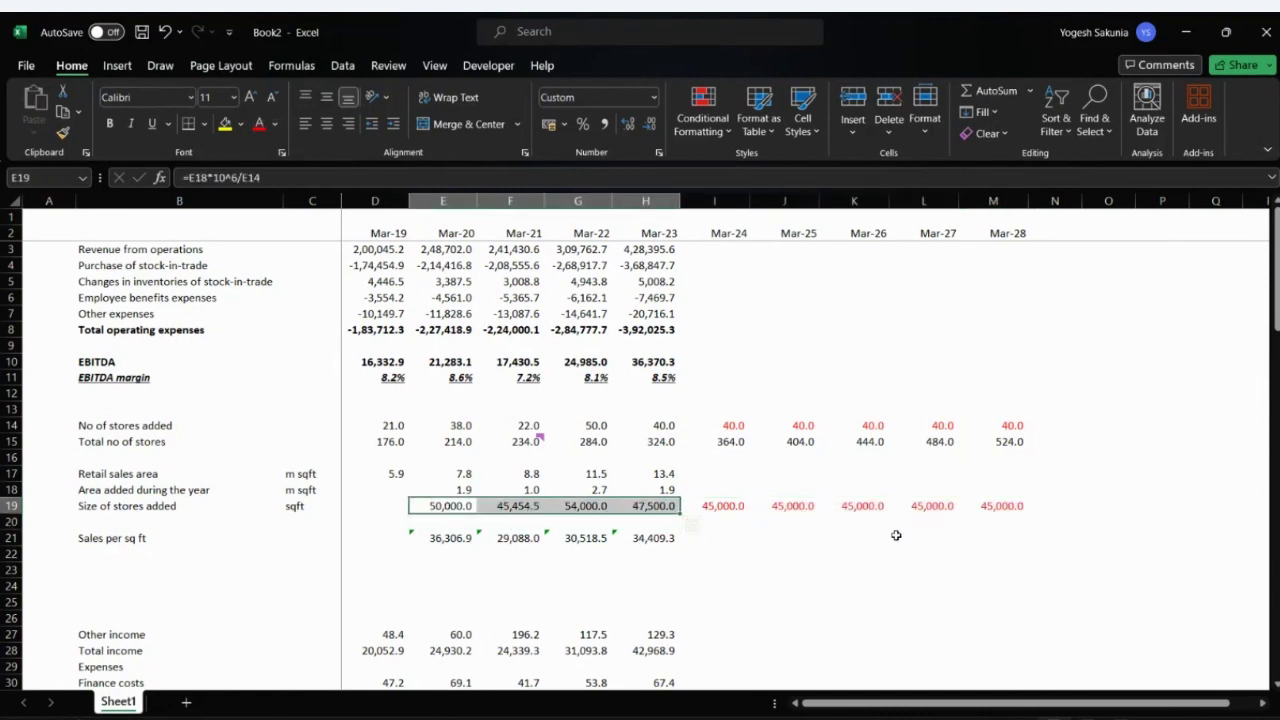
key(Right)
key(Right)
key(Right)
key(Right)
key(Right)
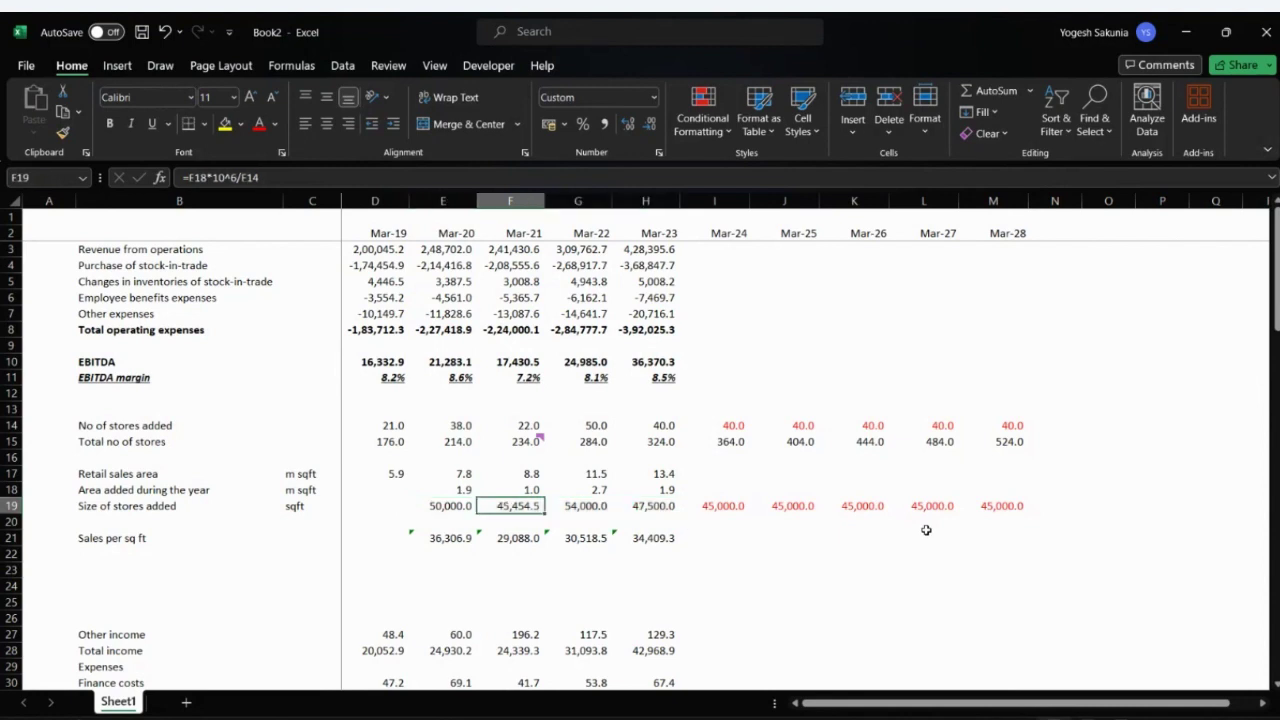
- Look over the forecast store sizes across I19:M19
key(Left)
key(Right)
key(Right)
key(Right)
key(Right)
key(Right)
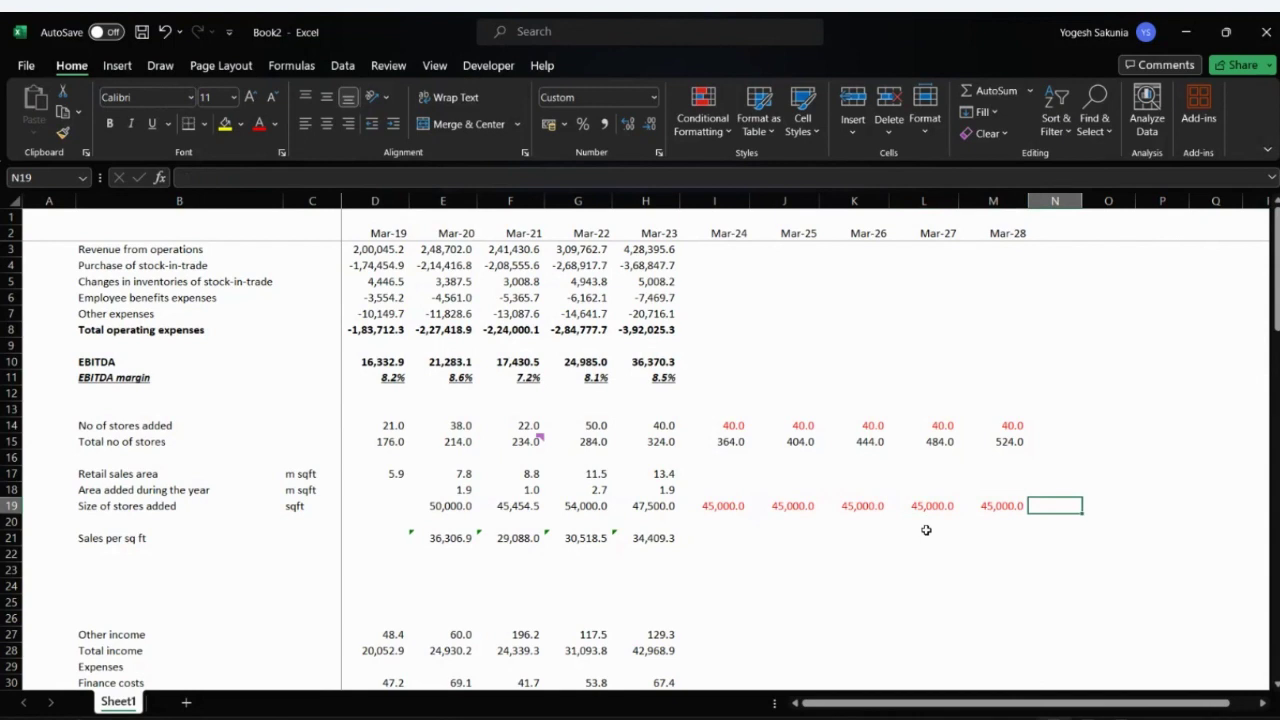
- Calculate the Mar-24 area added during the year in I18 as =I14*I19/10^6
key(Left)
key(Left)
key(Left)
key(Left)
key(Left)
key(Left)
key(Up)
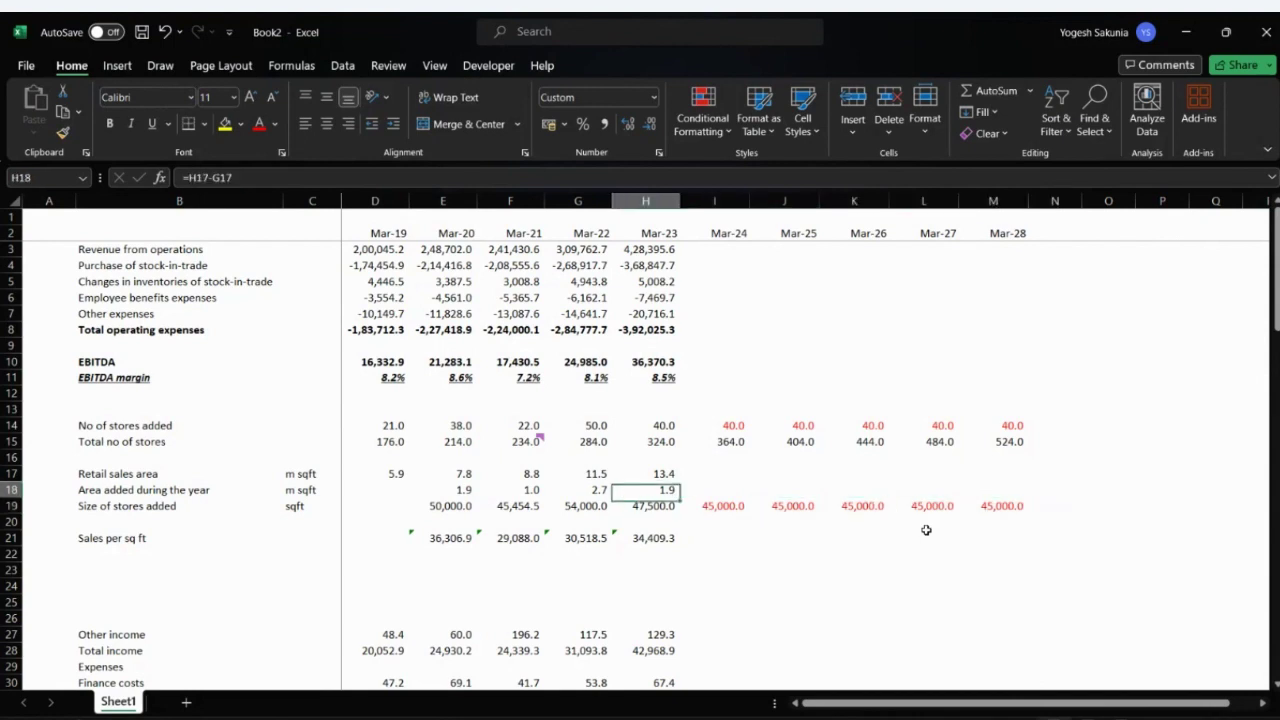
key(Right)
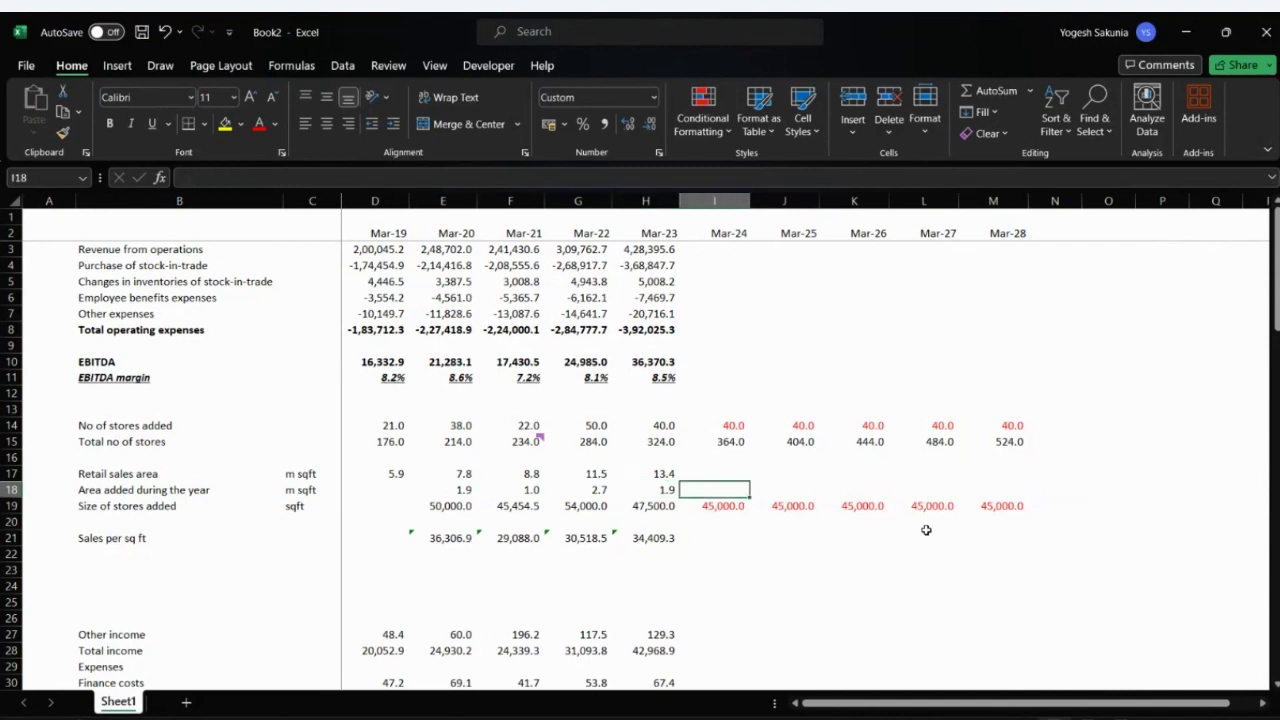
text(=)
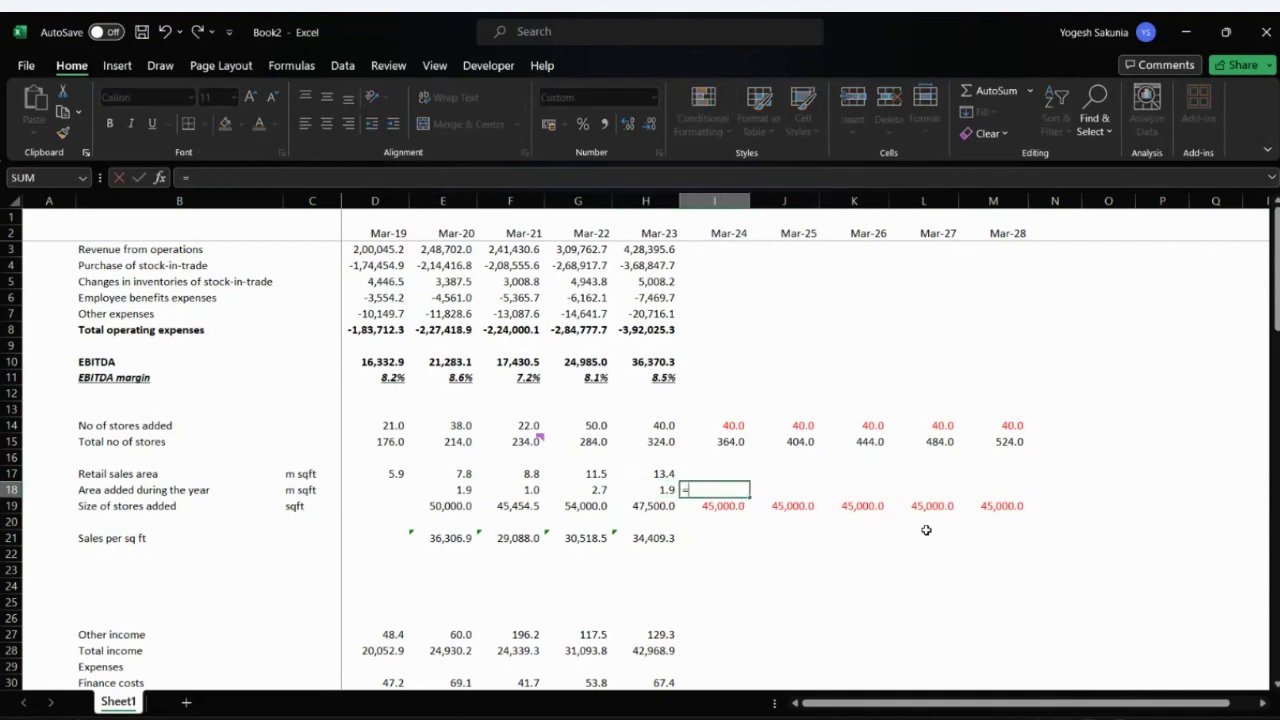
key(Up)
key(Up)
key(Up)
key(Up)
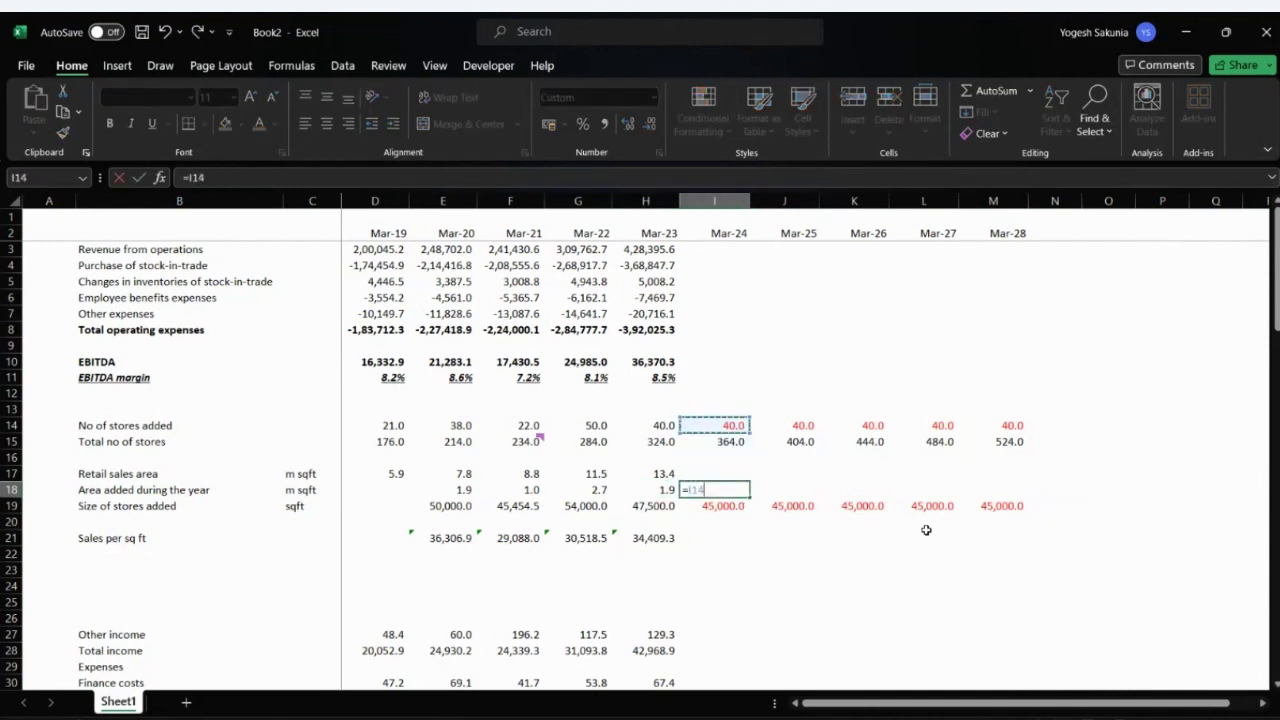
text(*)
key(Down)
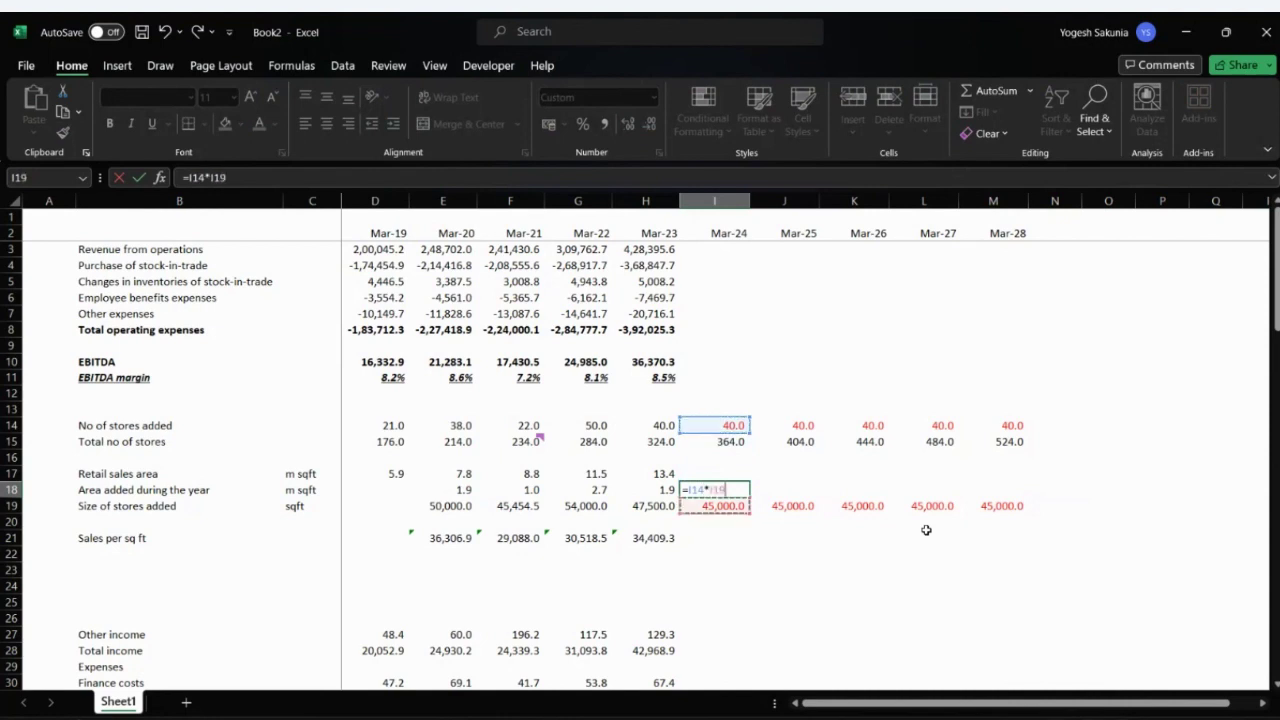
text(/10^6)
key(ctrl+Return)
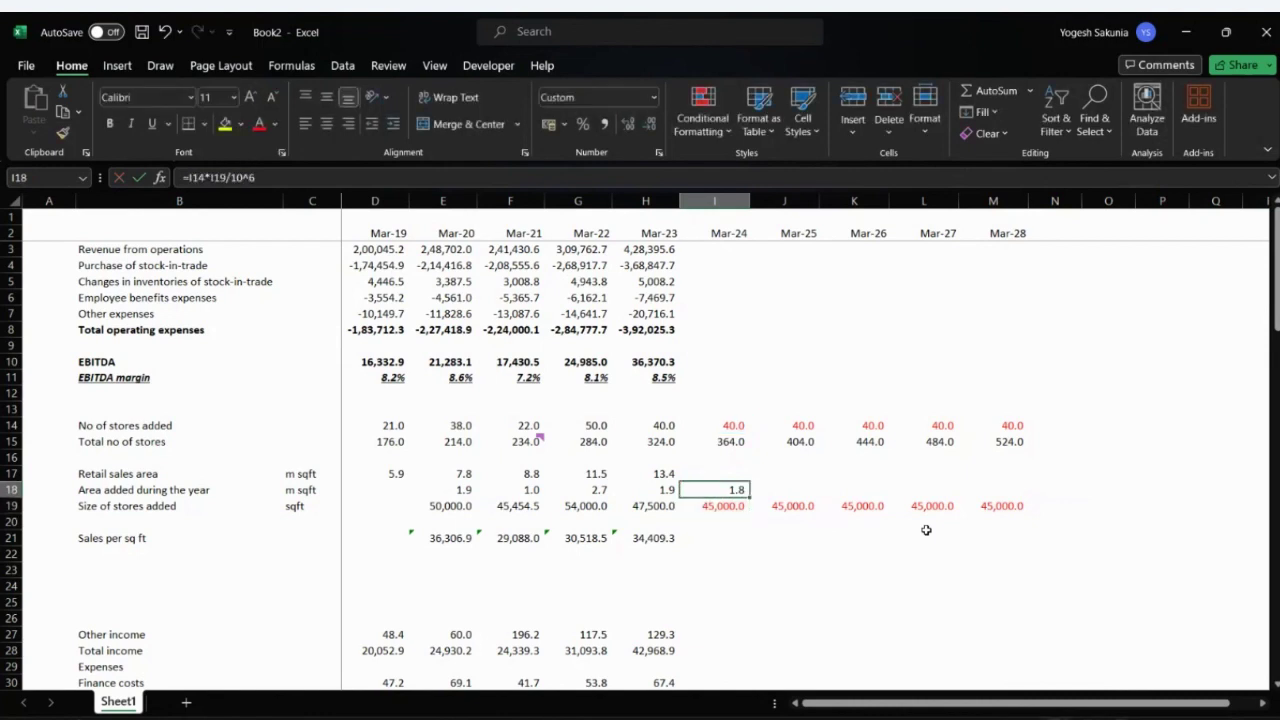
- Fill the area-added formula from I18 across to M18 for the years through Mar-28
key(shift+Right)
key(shift+Right)
key(shift+Right)
key(shift+Right)
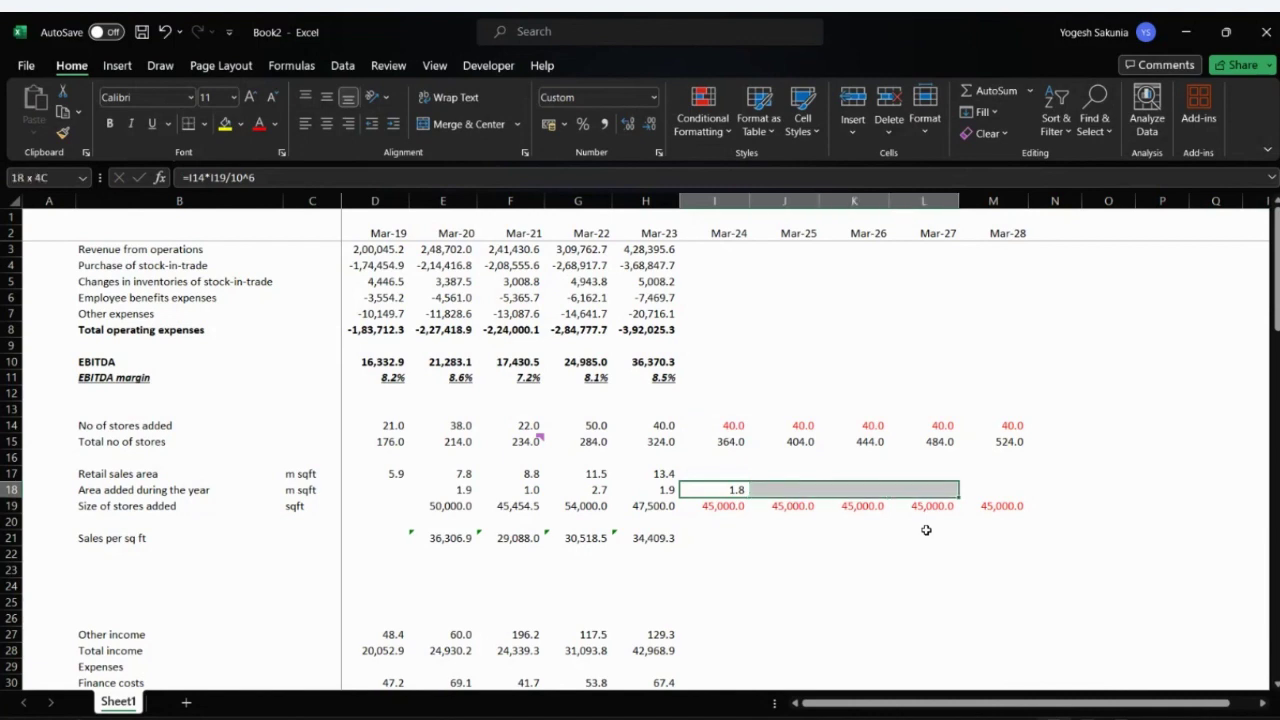
key(ctrl+r)
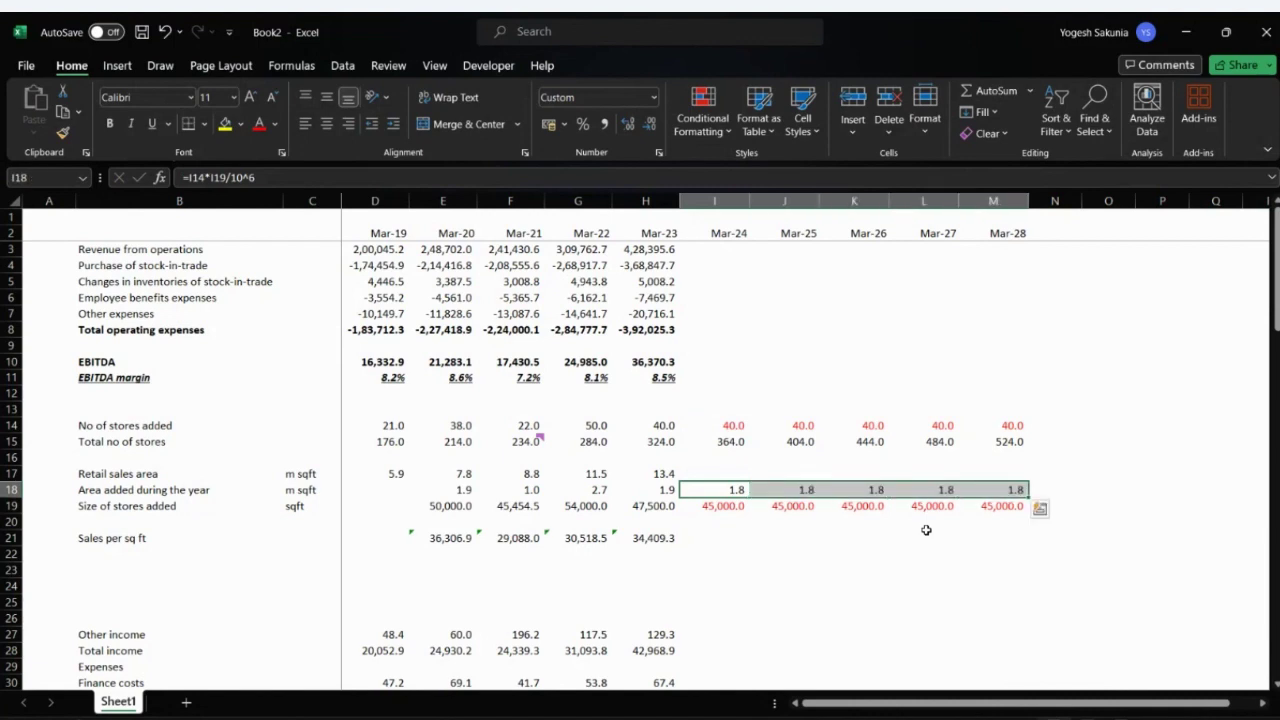
- Forecast the retail sales area in I17 as =H17+I18 and fill the formula across to M17
key(Up)
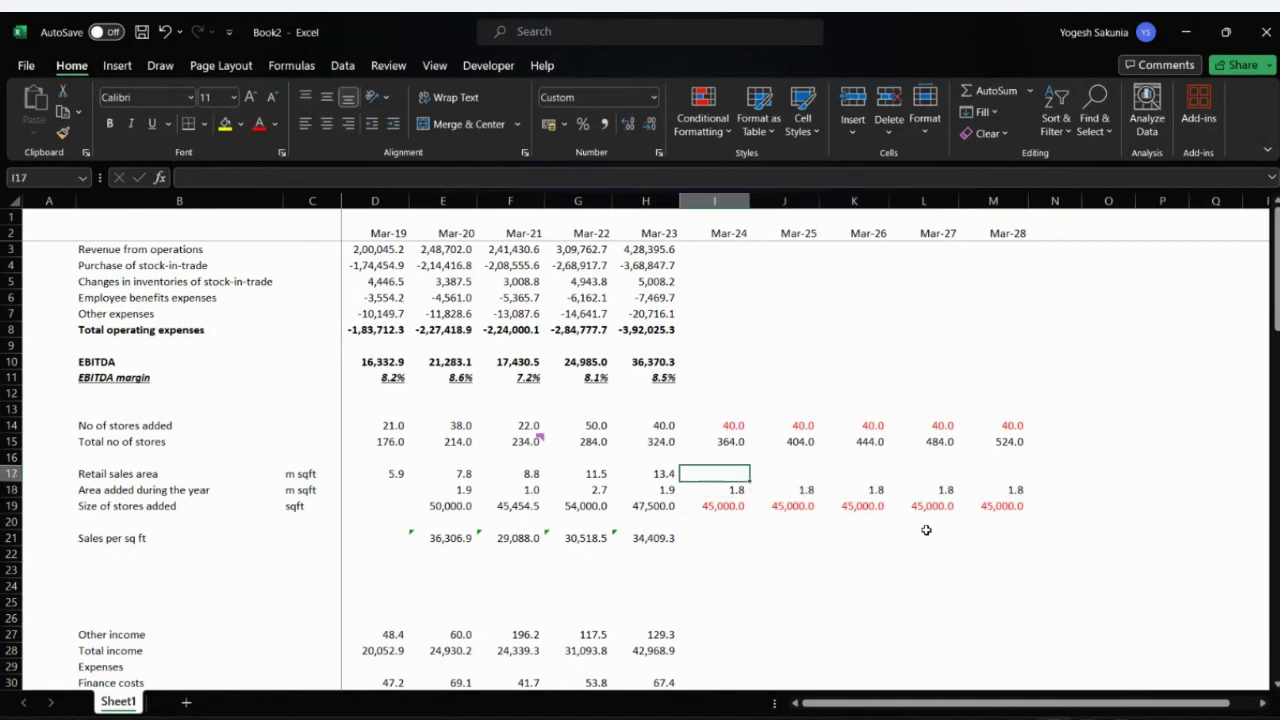
text(=)
key(Left)
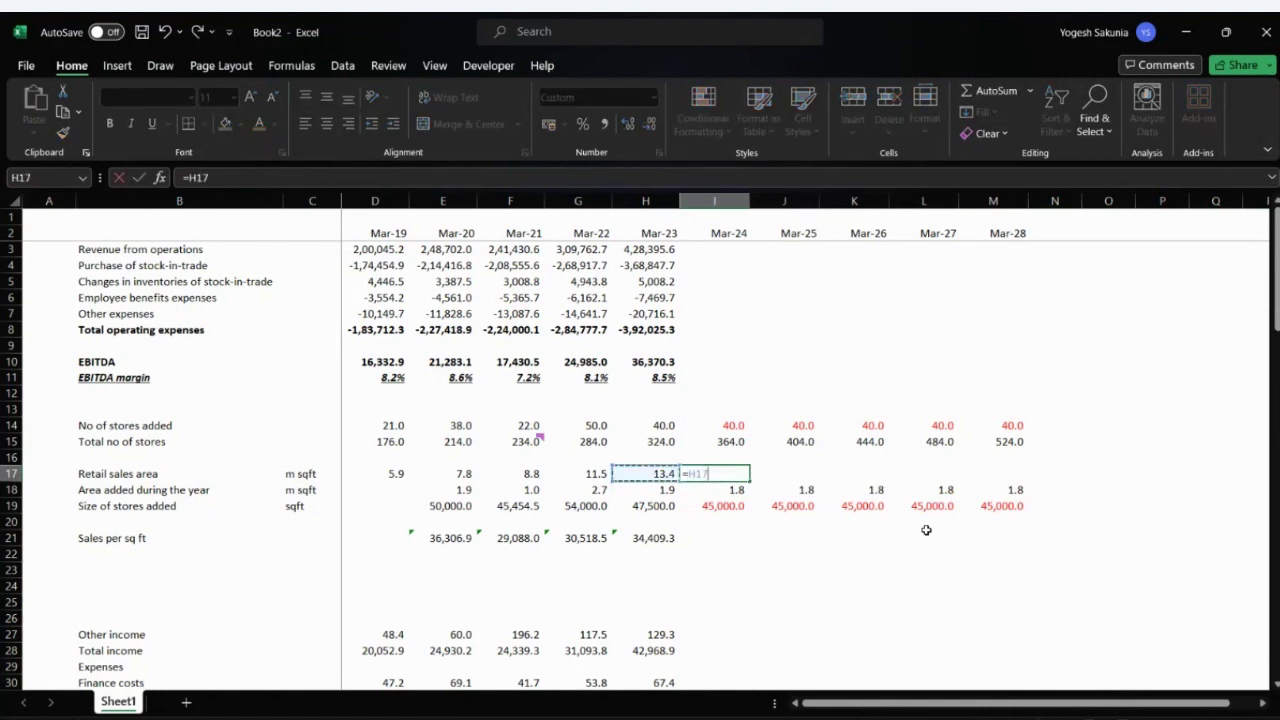
text(+)
key(Down)
key(ctrl+Return)
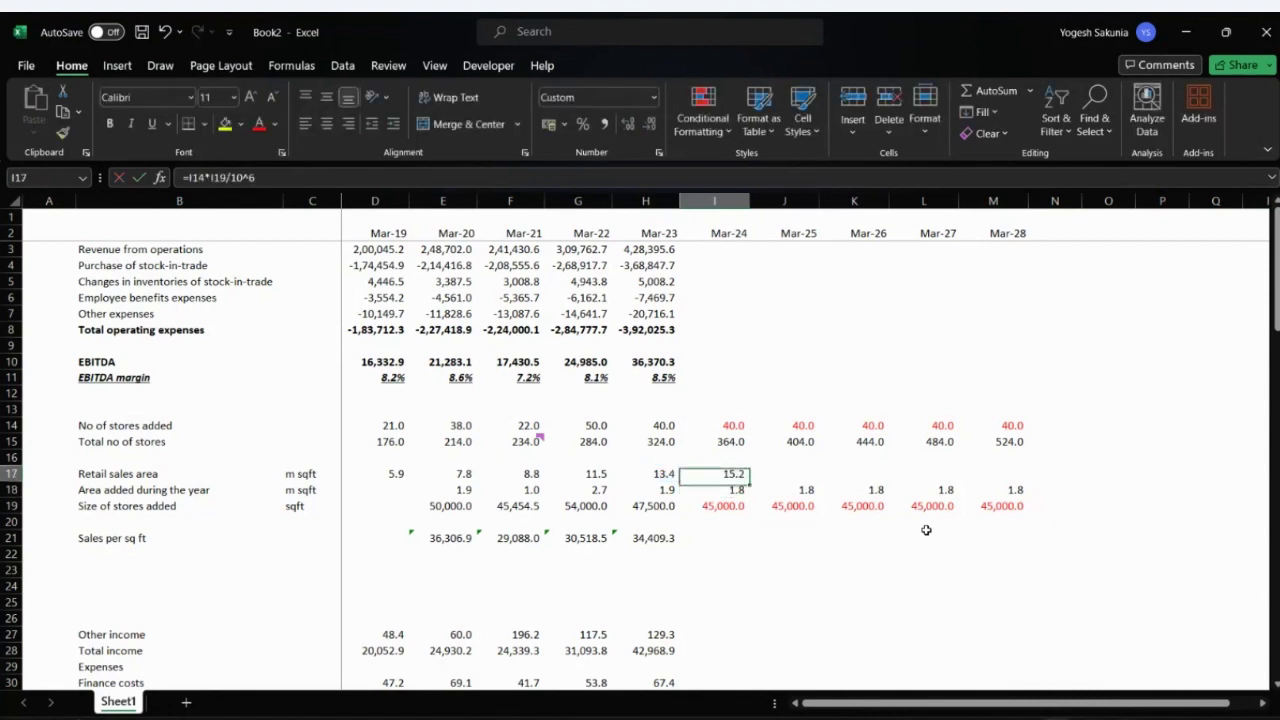
key(shift+Right)
key(shift+Right)
key(shift+Right)
key(shift+Right)
key(ctrl+r)
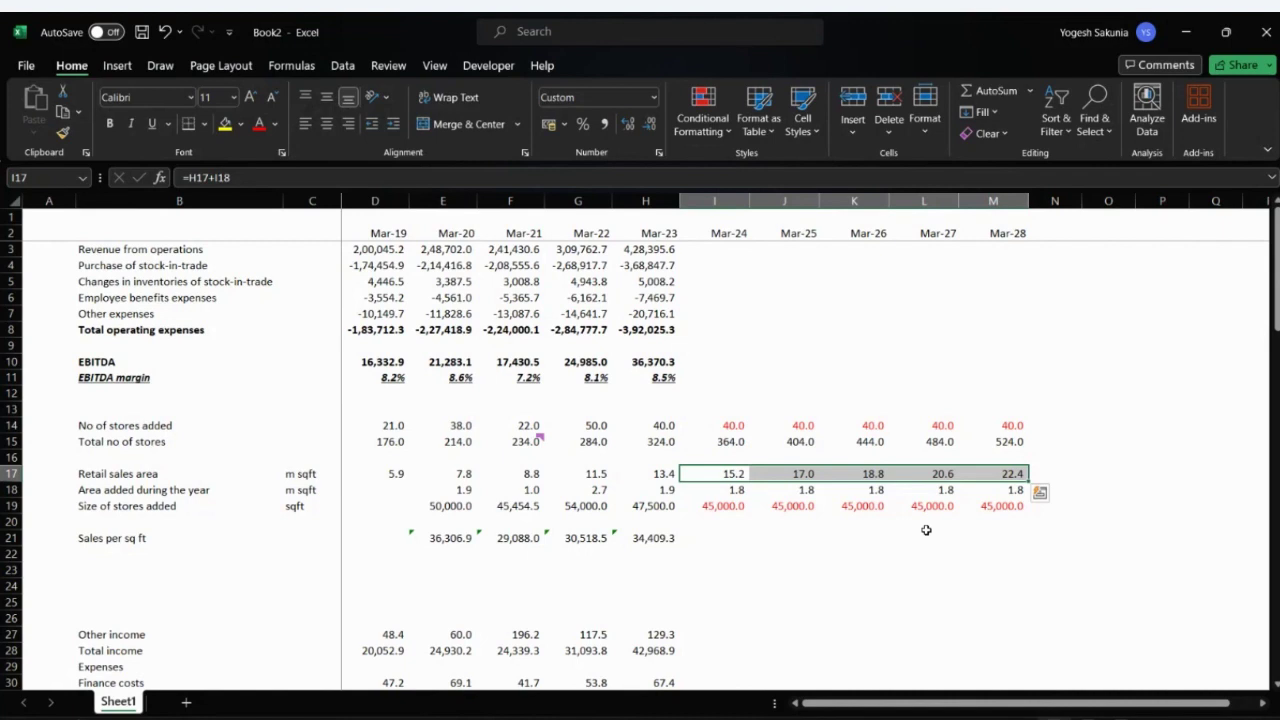
- Review the historical sales per sq ft figures and their formulas in row 21
key(Down)
key(Down)
key(Down)
key(Down)
key(Down)
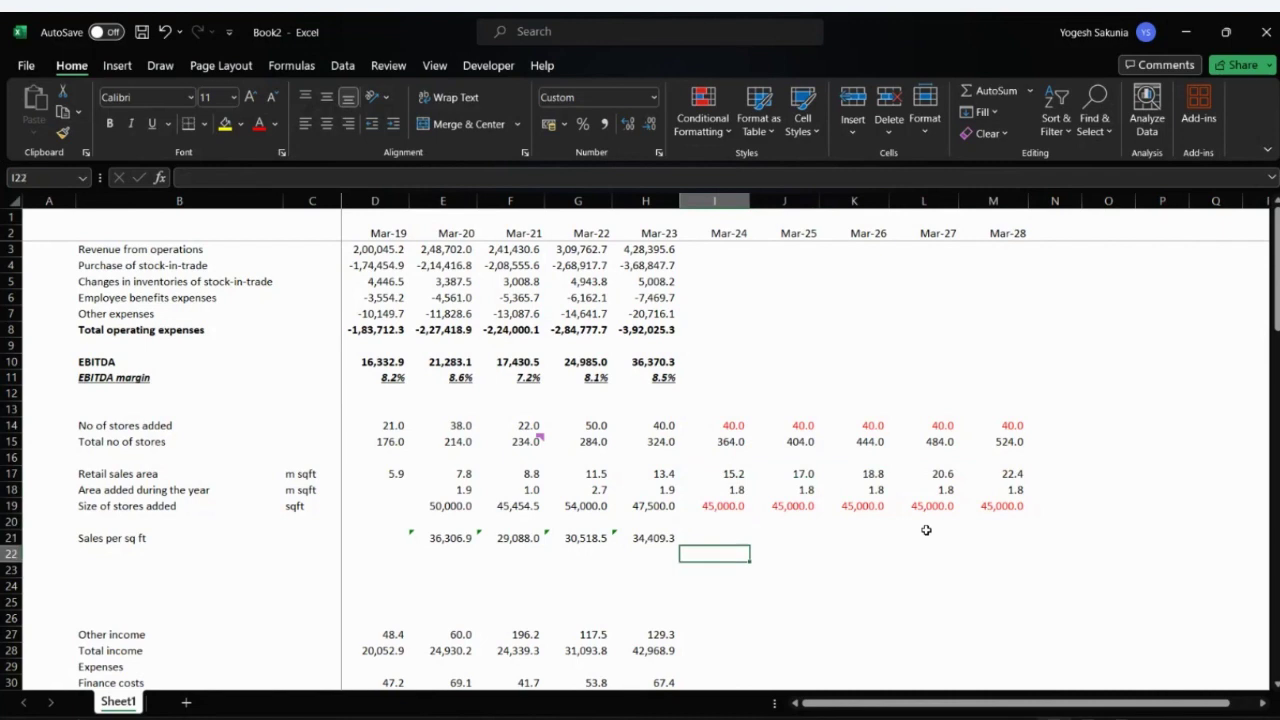
key(Up)
key(Left)
key(Left)
key(Left)
key(Left)
key(Left)
key(Left)
key(Left)
key(Left)
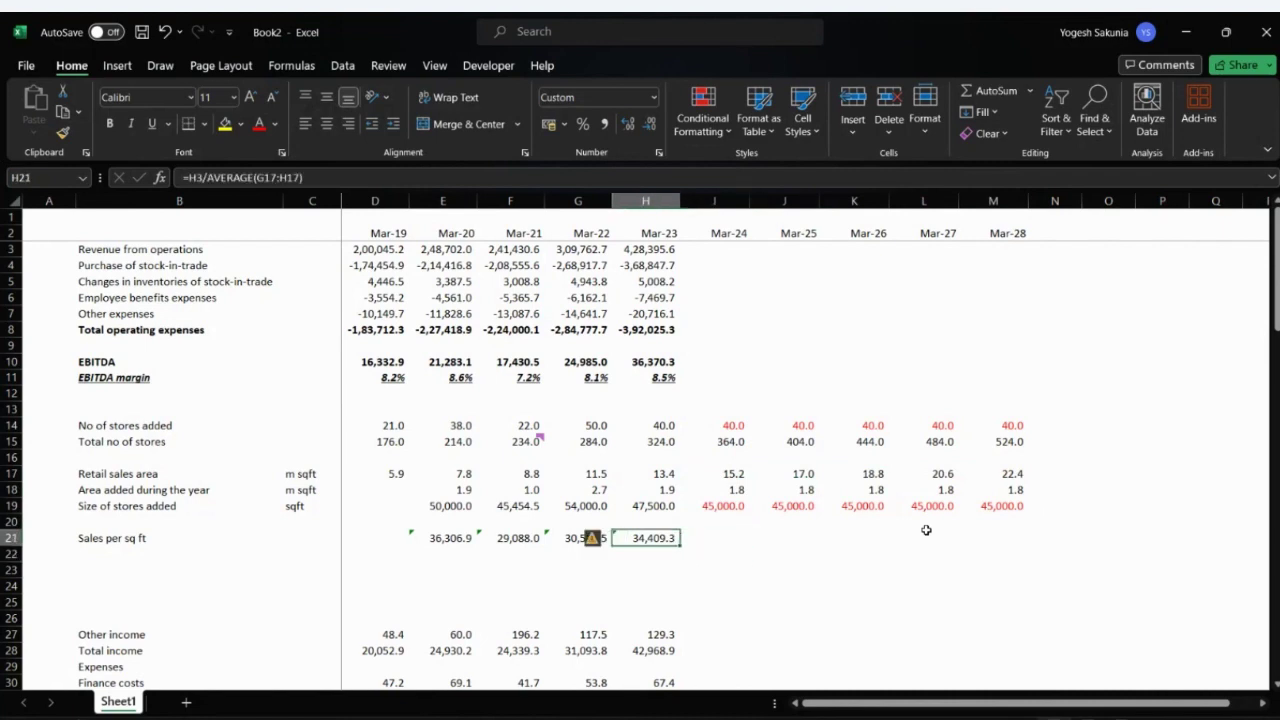
key(Right)
key(Right)
key(Right)
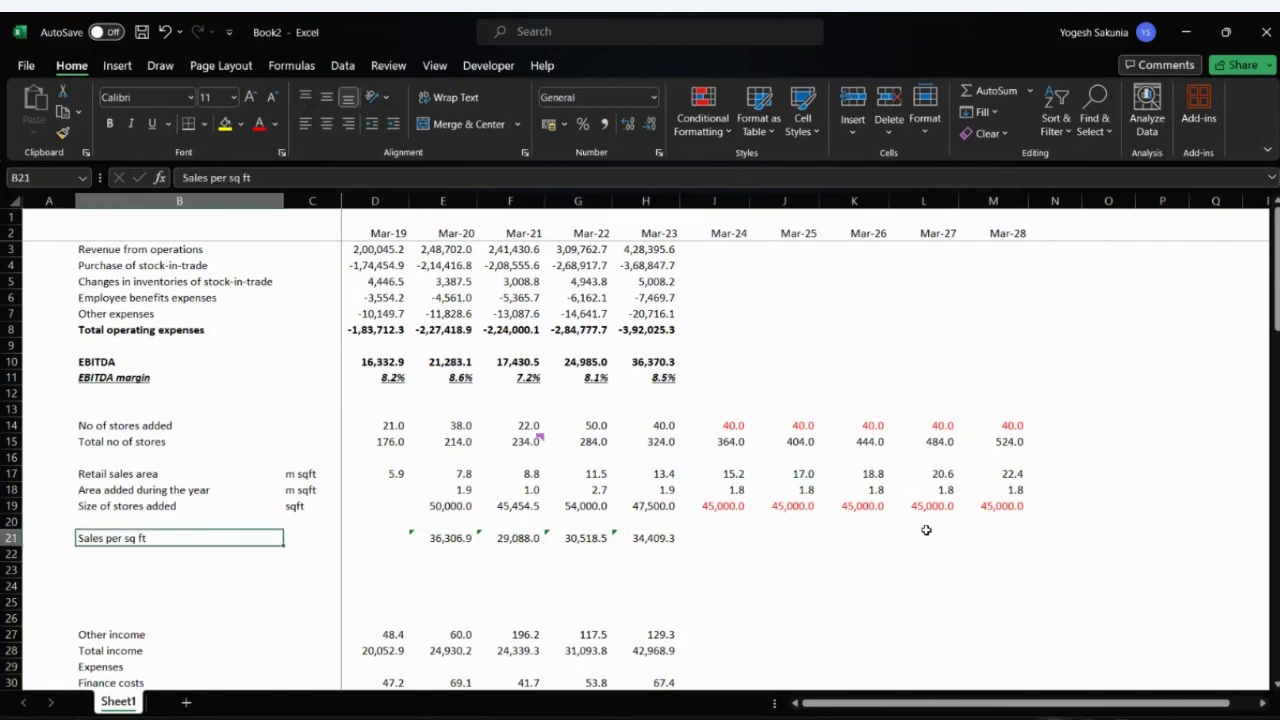
- Label cell B22, directly below Sales per sq ft, as YOY
key(Left)
key(Left)
key(Left)
key(Right)
key(Down)
text(YOY)
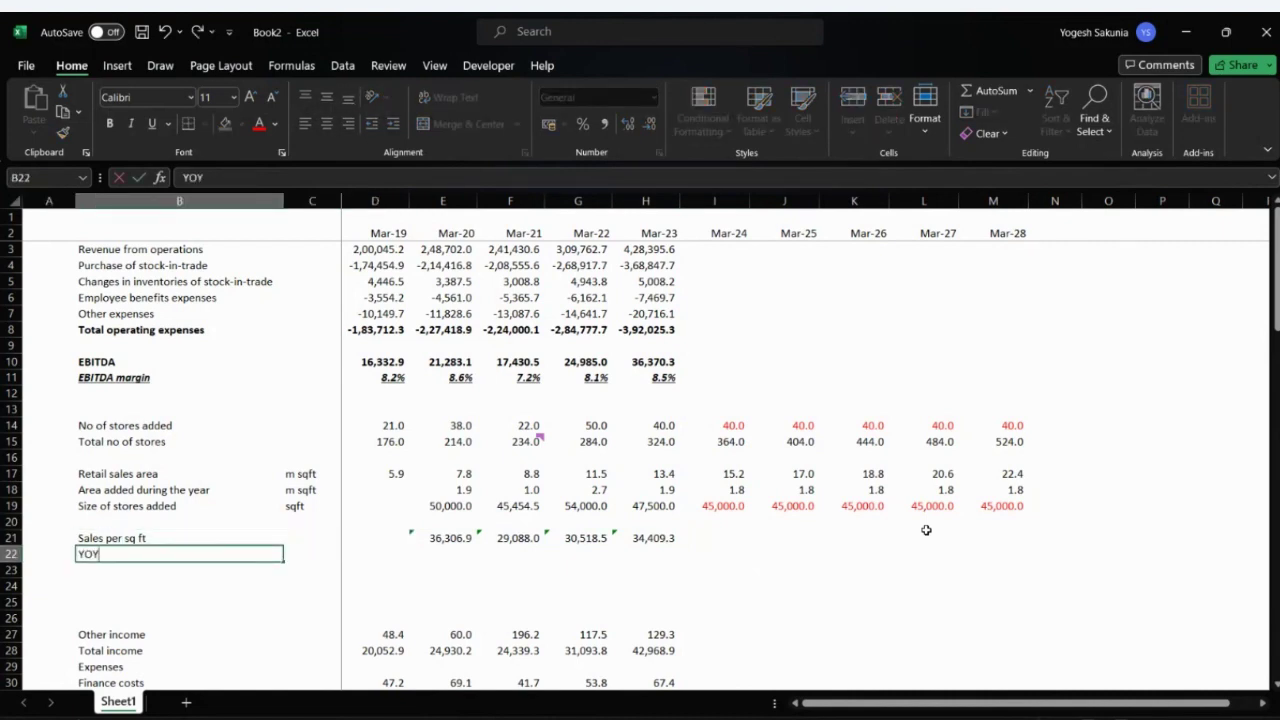
key(Return)
key(Up)
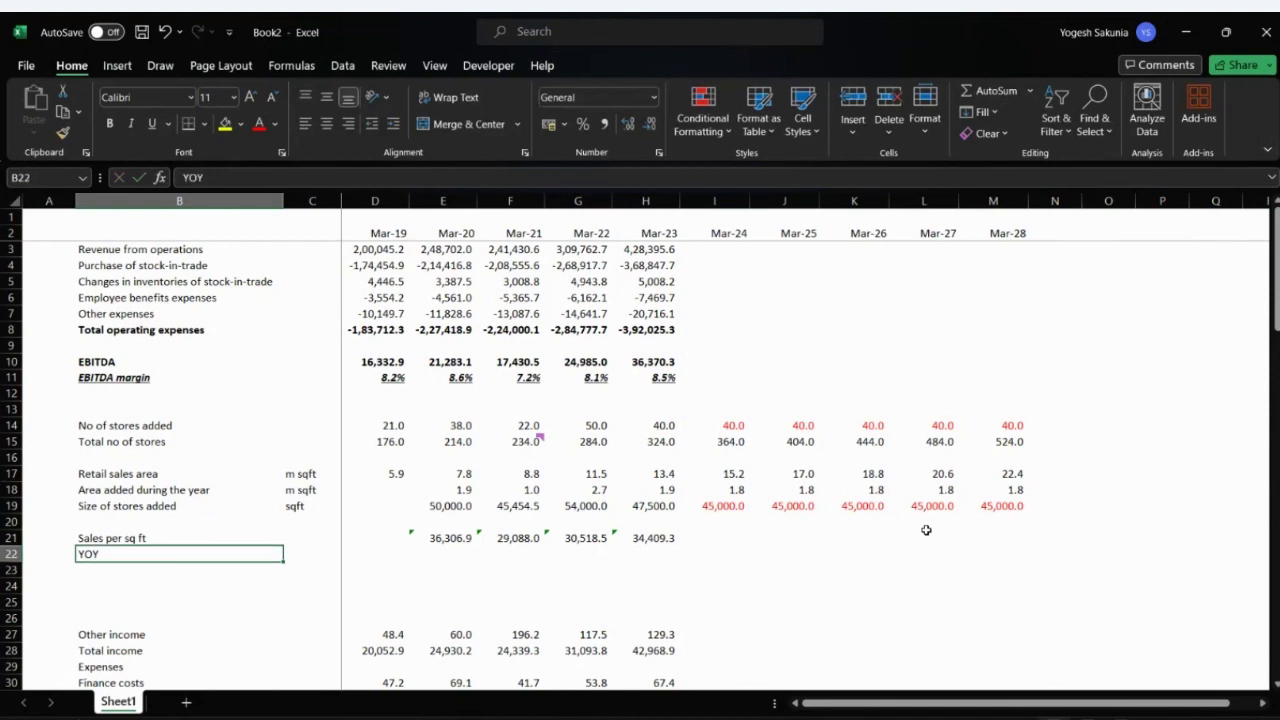
- Copy the EBITDA margin row 11 and apply only its formatting to the YOY row 22
key(shift+space)
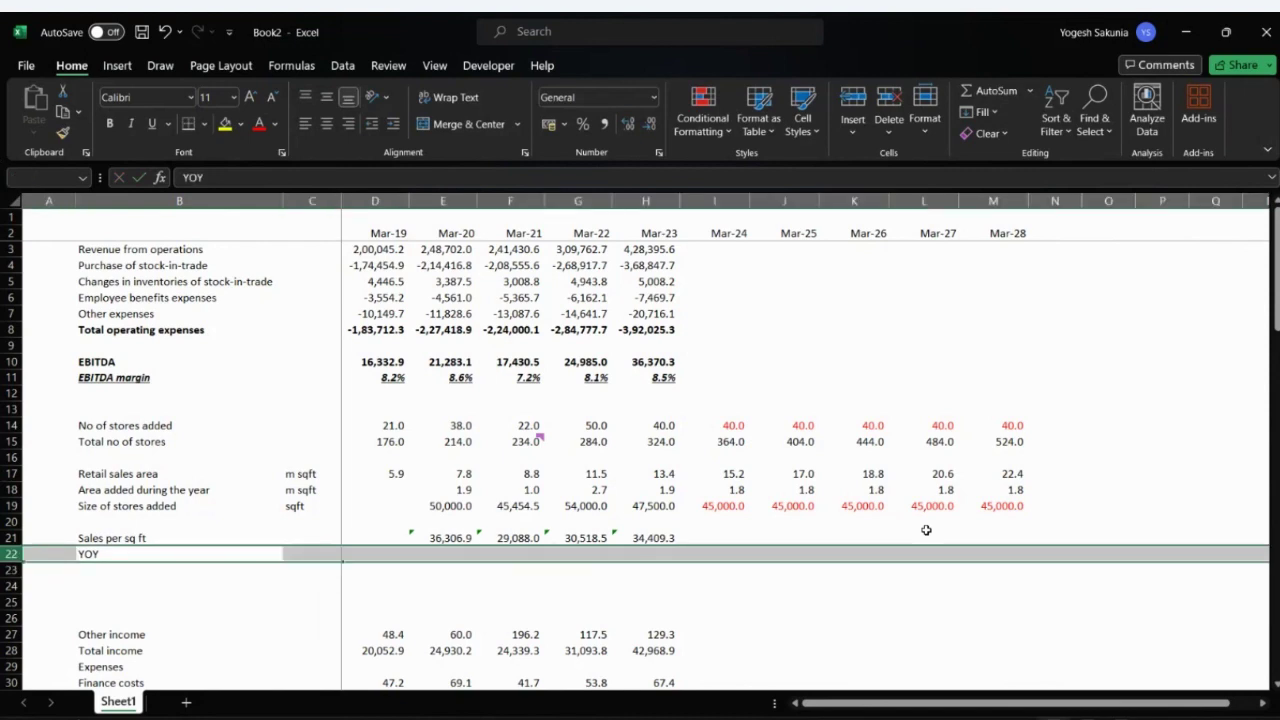
key(Up)
key(Up)
key(Up)
key(Up)
key(Up)
key(Up)
key(Up)
key(Up)
key(Up)
key(Up)
key(Up)
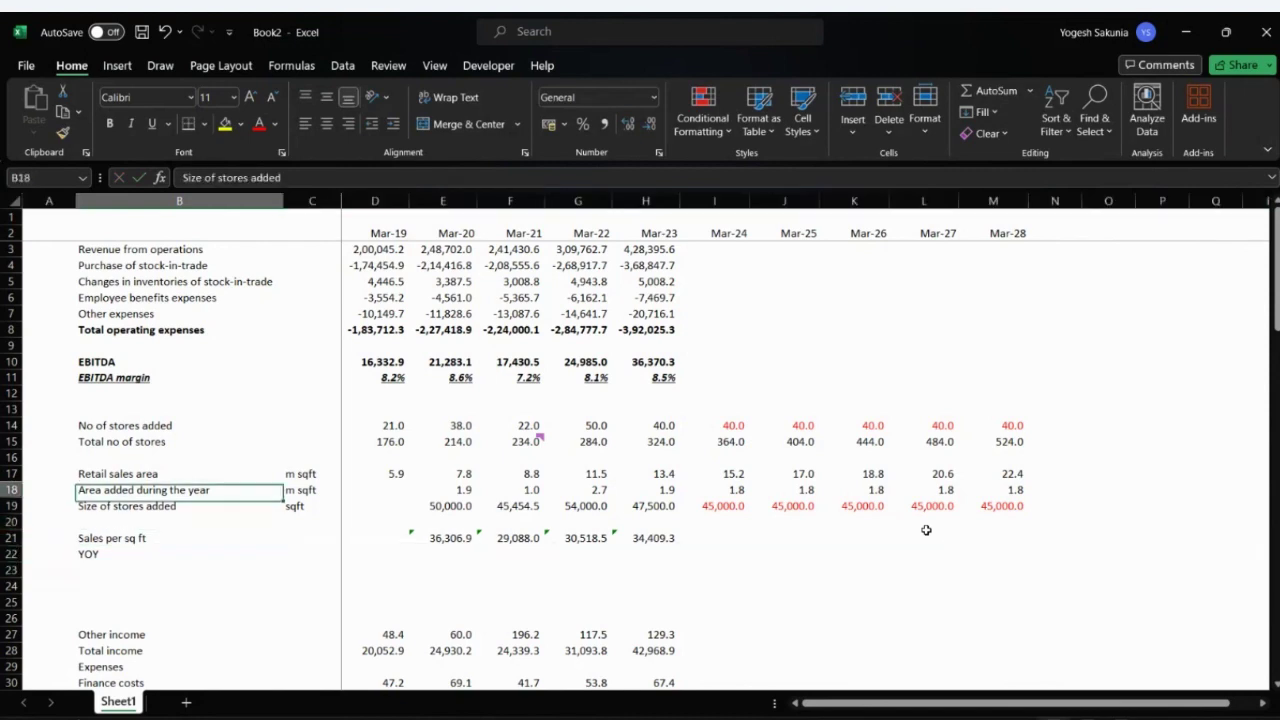
key(shift+space)
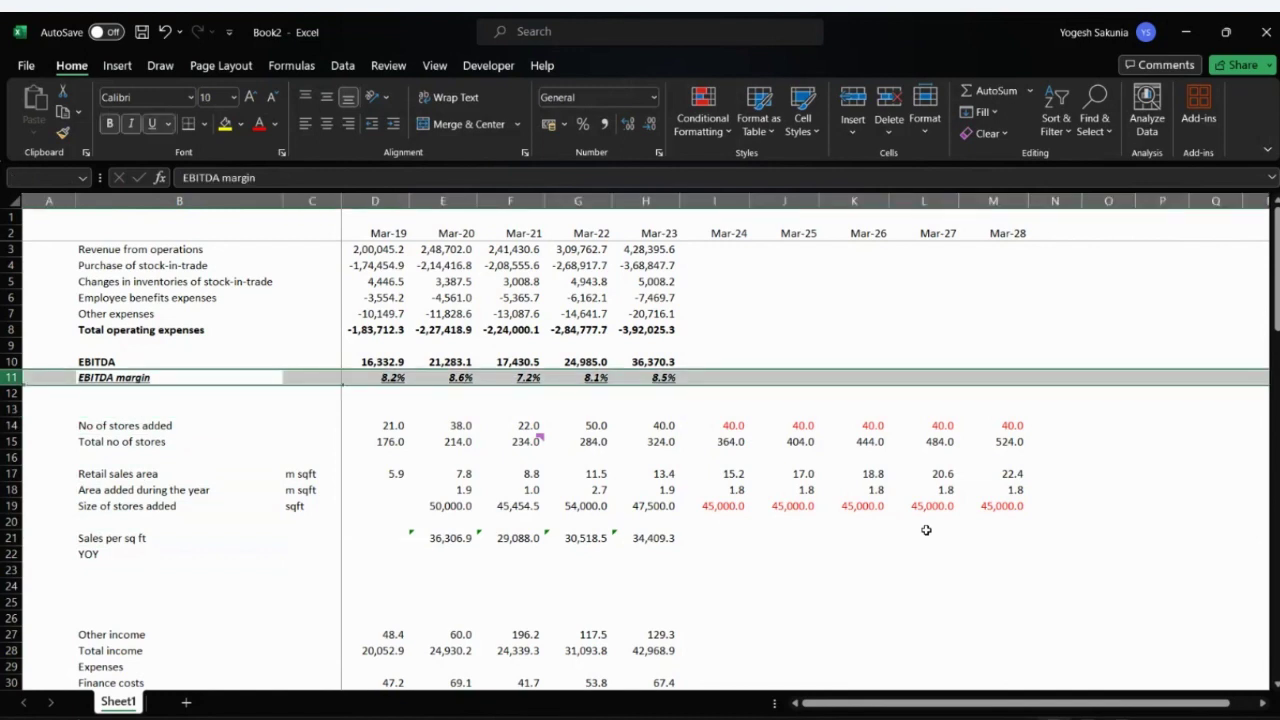
key(ctrl+c)
key(Down)
key(Down)
key(Down)
key(Down)
key(Down)
key(Down)
key(Down)
key(Down)
key(Down)
key(Down)
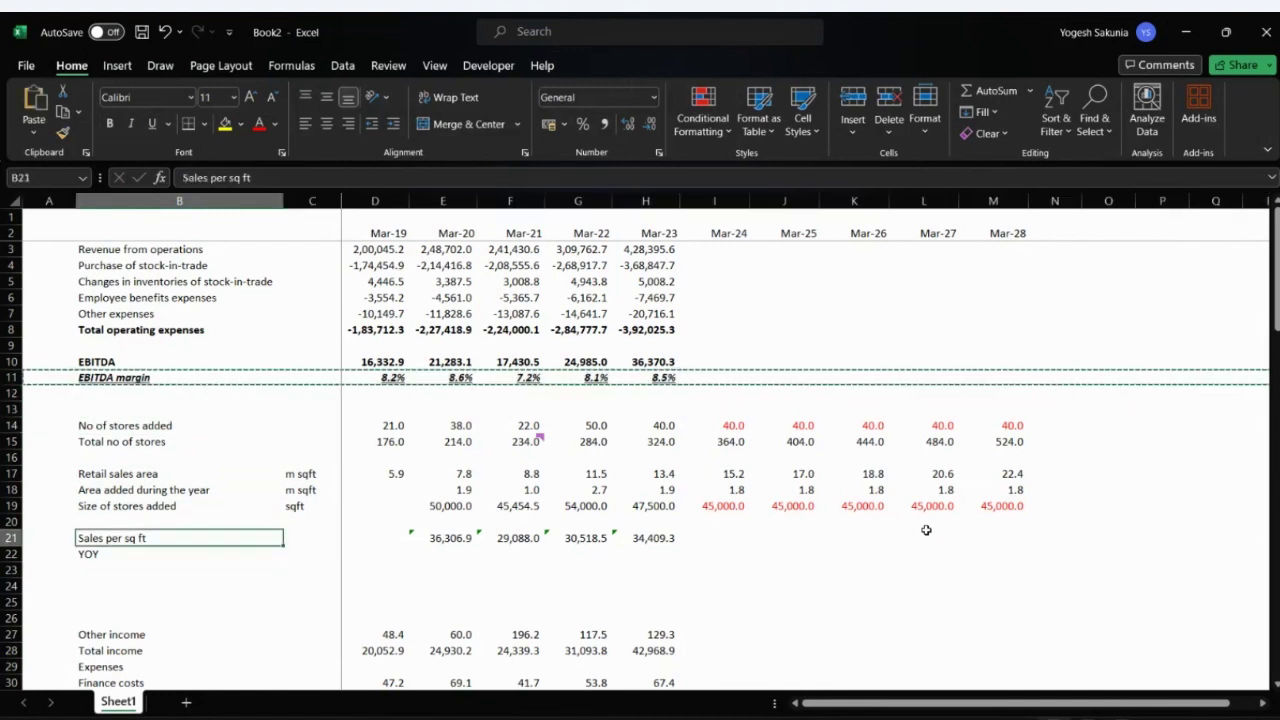
key(Down)
key(shift+space)
key(alt+h)
key(v)
key(s)
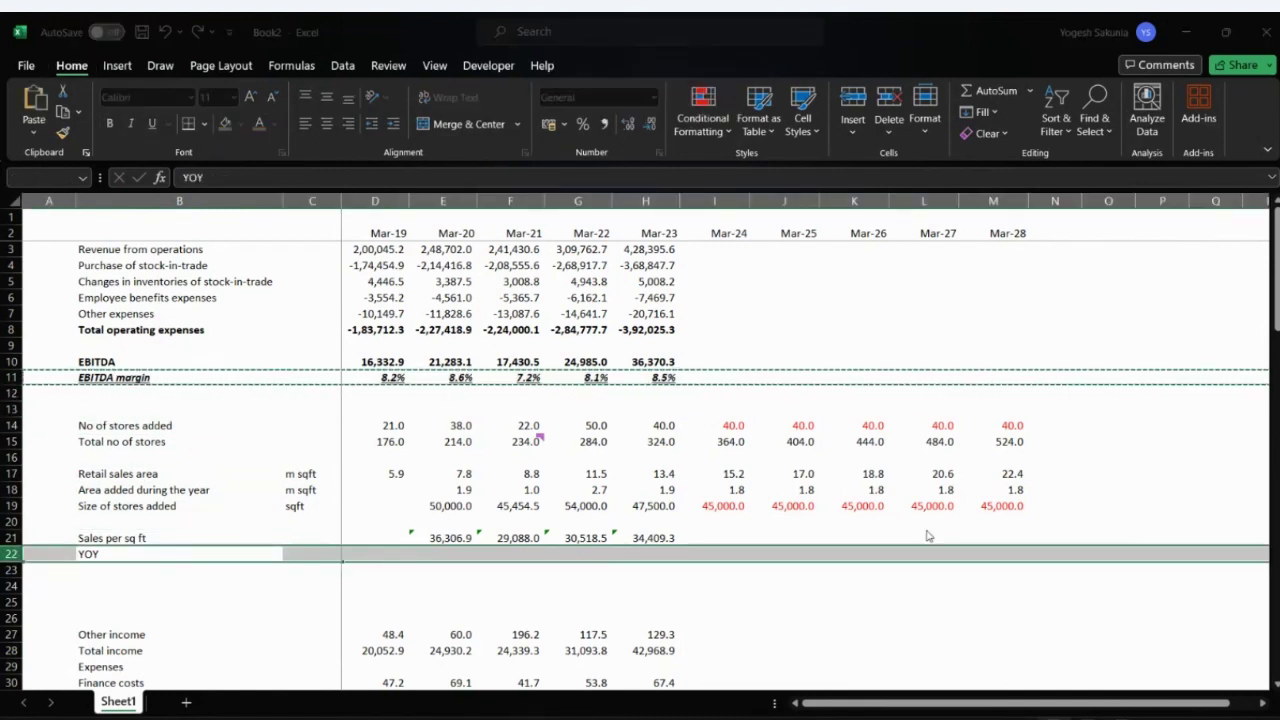
key(t)
key(Return)
key(Escape)
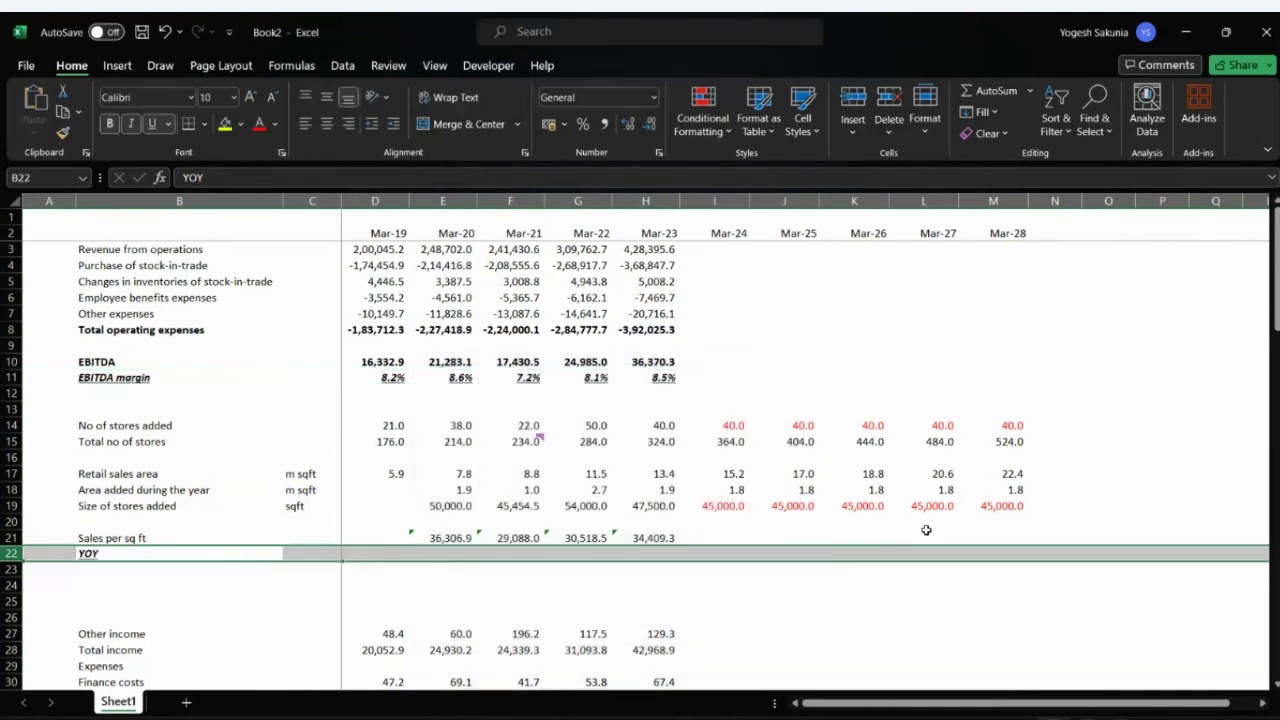
- Calculate the Mar-21 year-on-year growth in sales per sq ft in F22 as =F21/E21-1
key(Right)
key(Right)
key(Right)
key(Right)
key(Left)
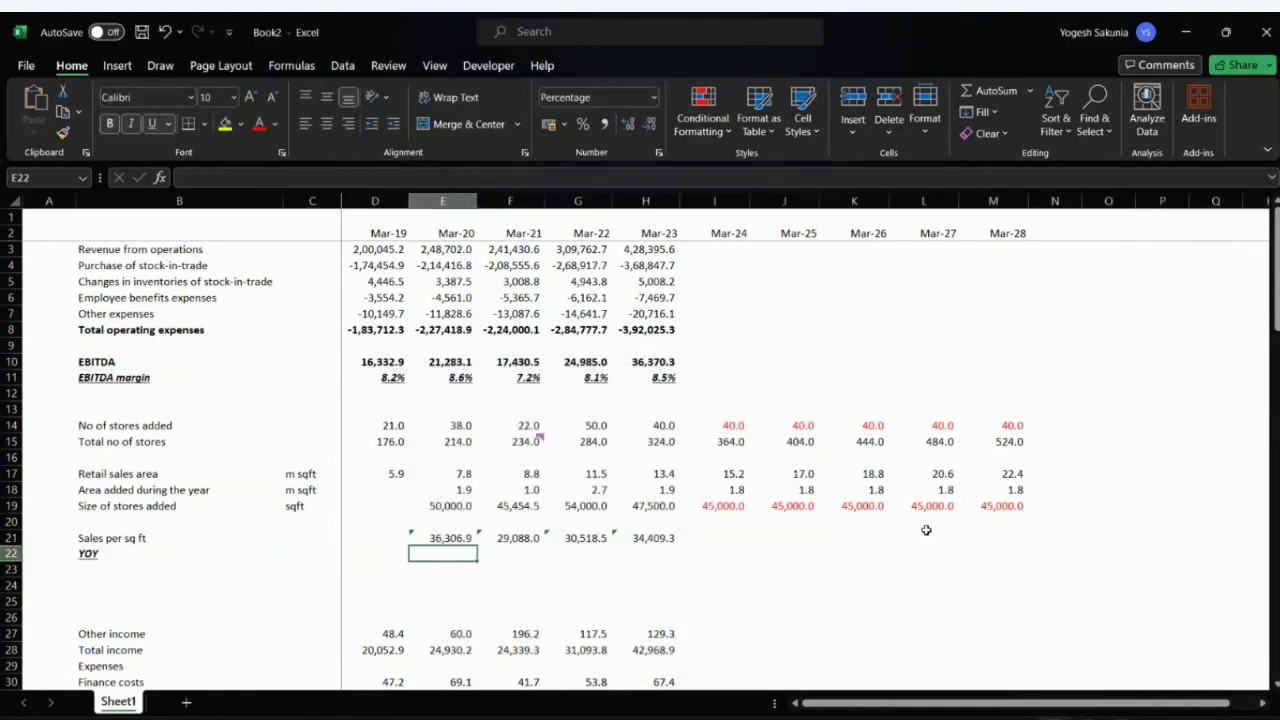
key(Right)
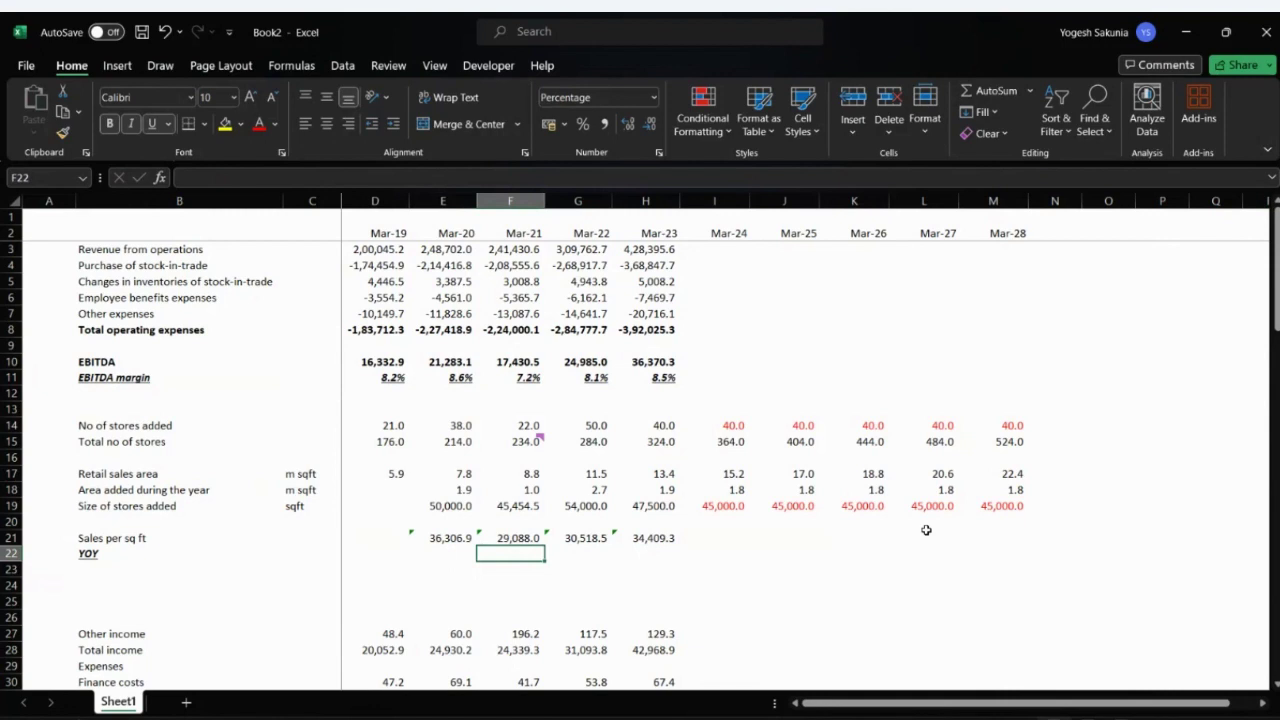
text(=)
key(Up)
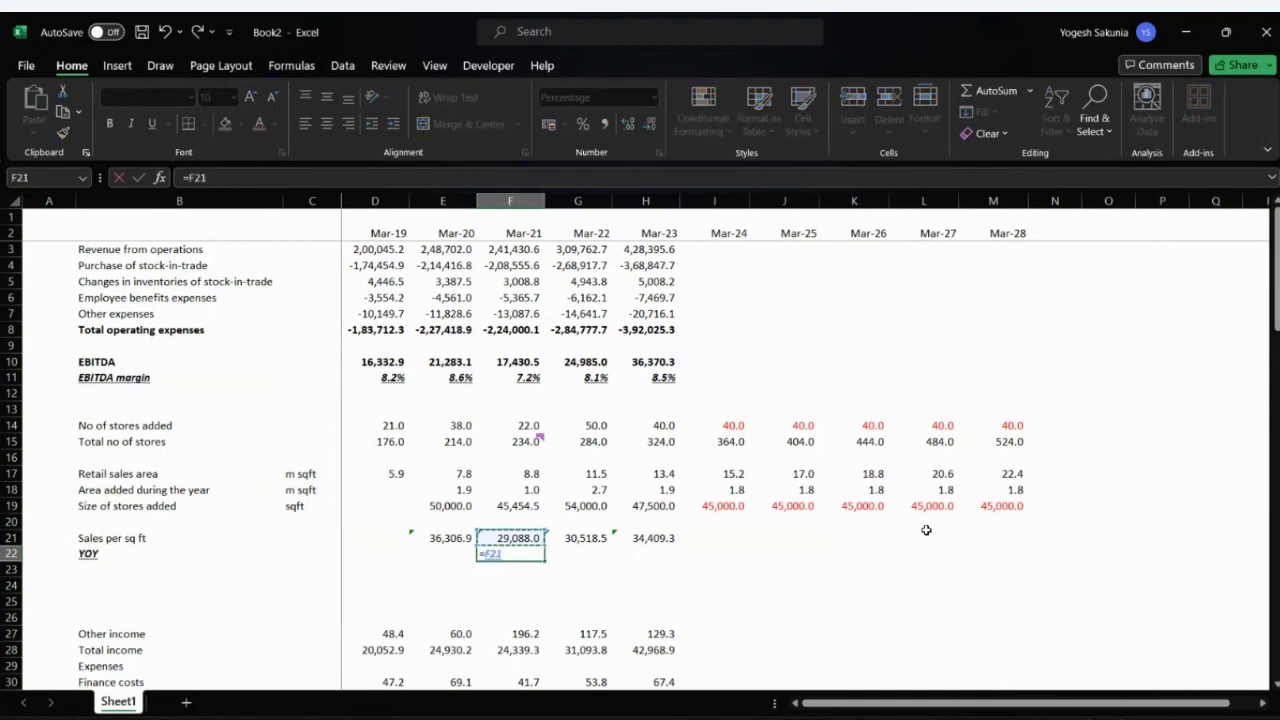
text(/)
key(Left)
key(Up)
text(-)
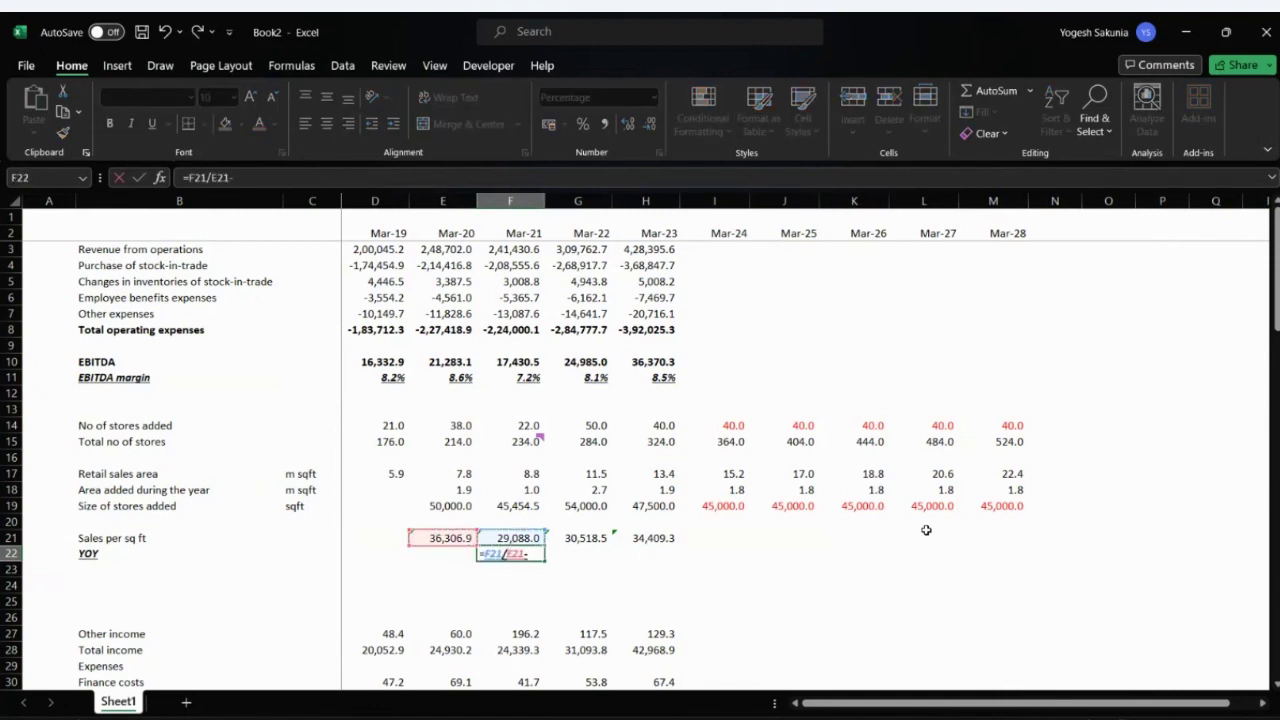
text(1)
key(Return)
- Fill the YOY growth formula from F22 across to H22 for Mar-22 and Mar-23
key(Up)
key(shift+Right)
key(shift+Right)
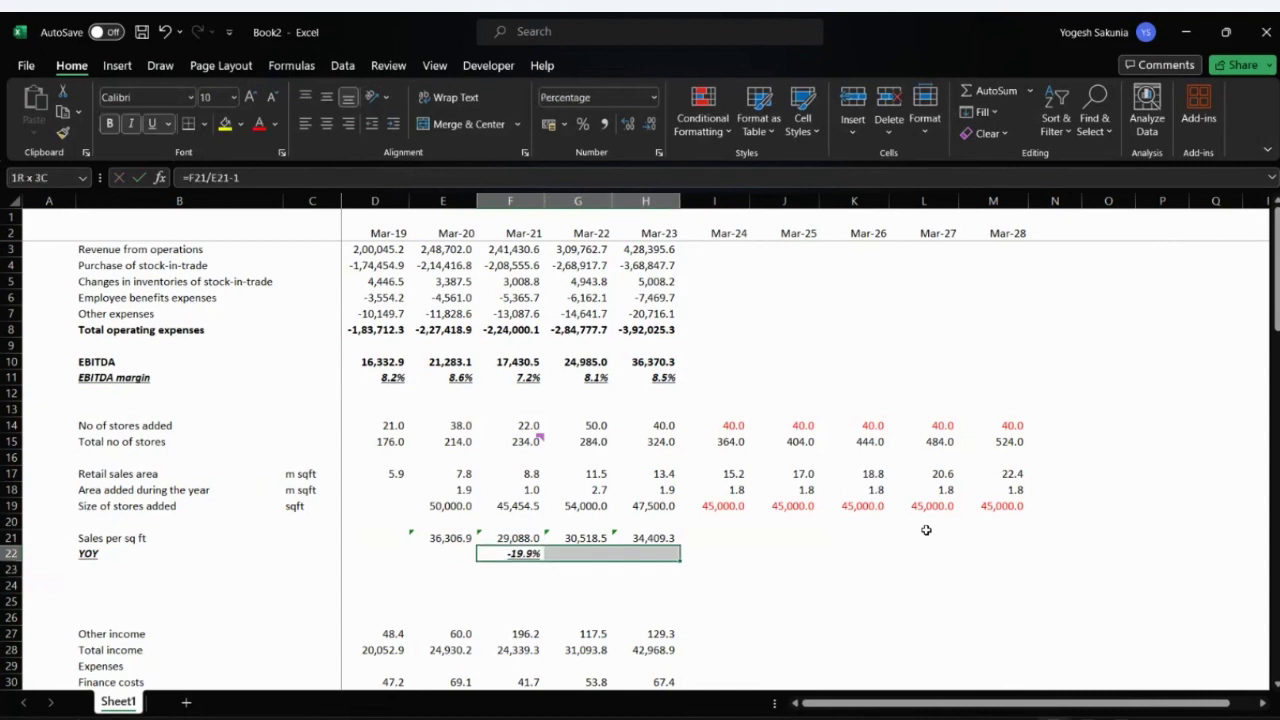
key(ctrl+r)
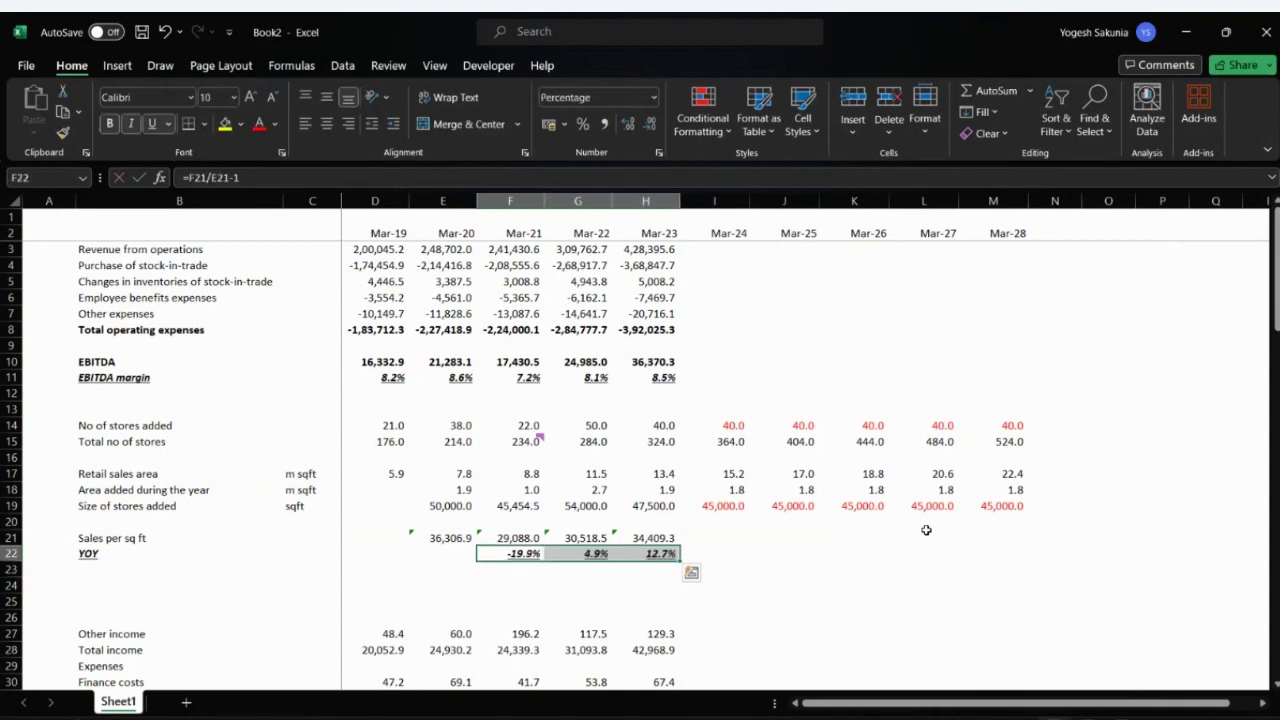
- Compare the YOY growth in F22:G22 with the sales per sq ft for Mar-21 and Mar-22 in row 21
key(Right)
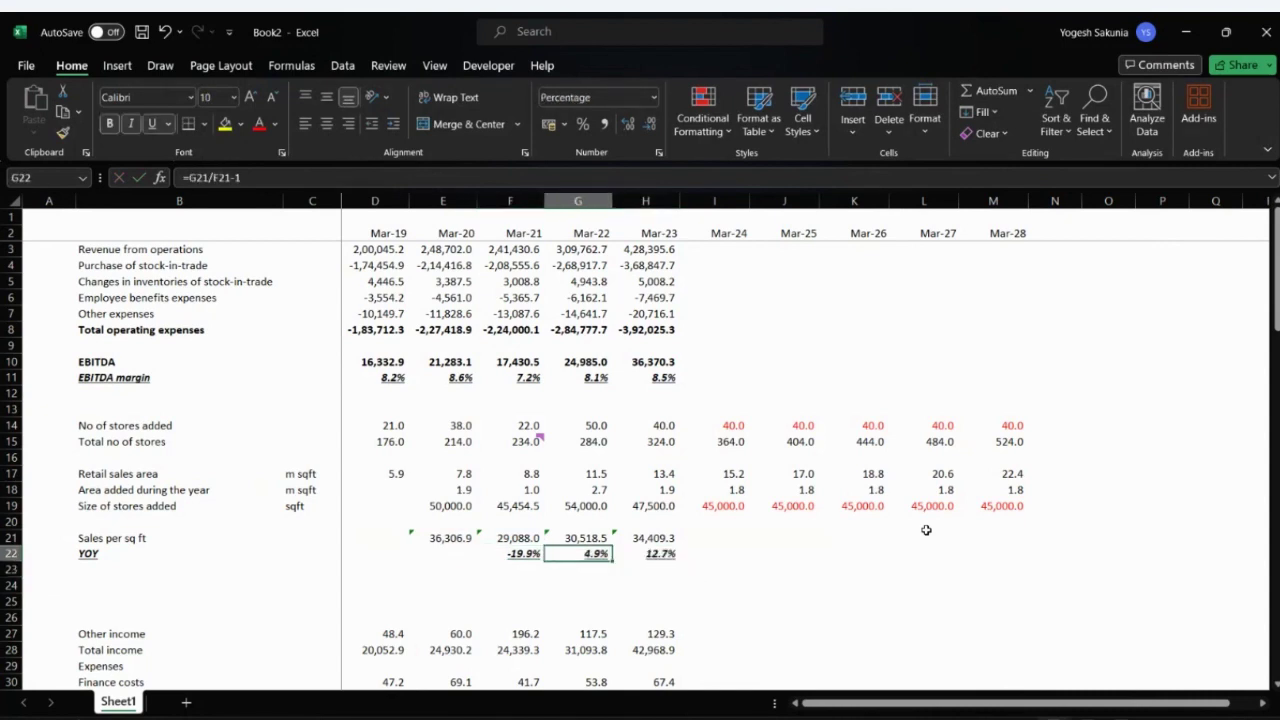
key(Left)
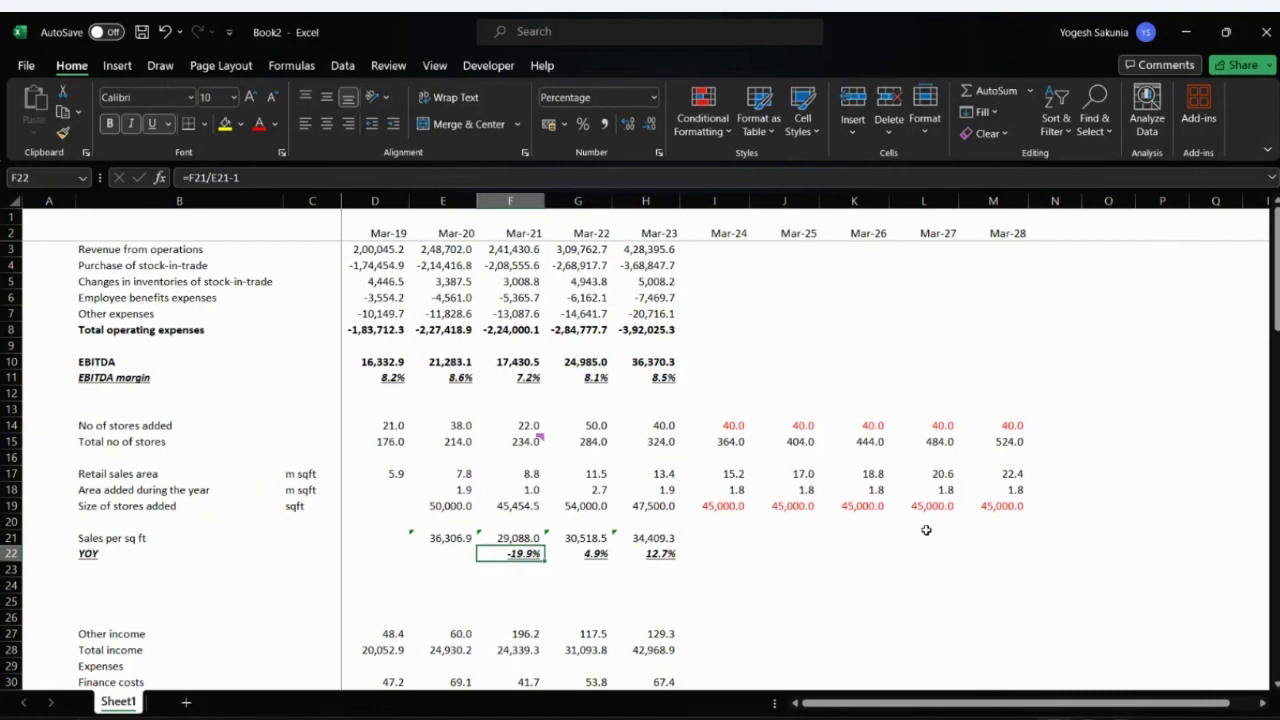
key(Up)
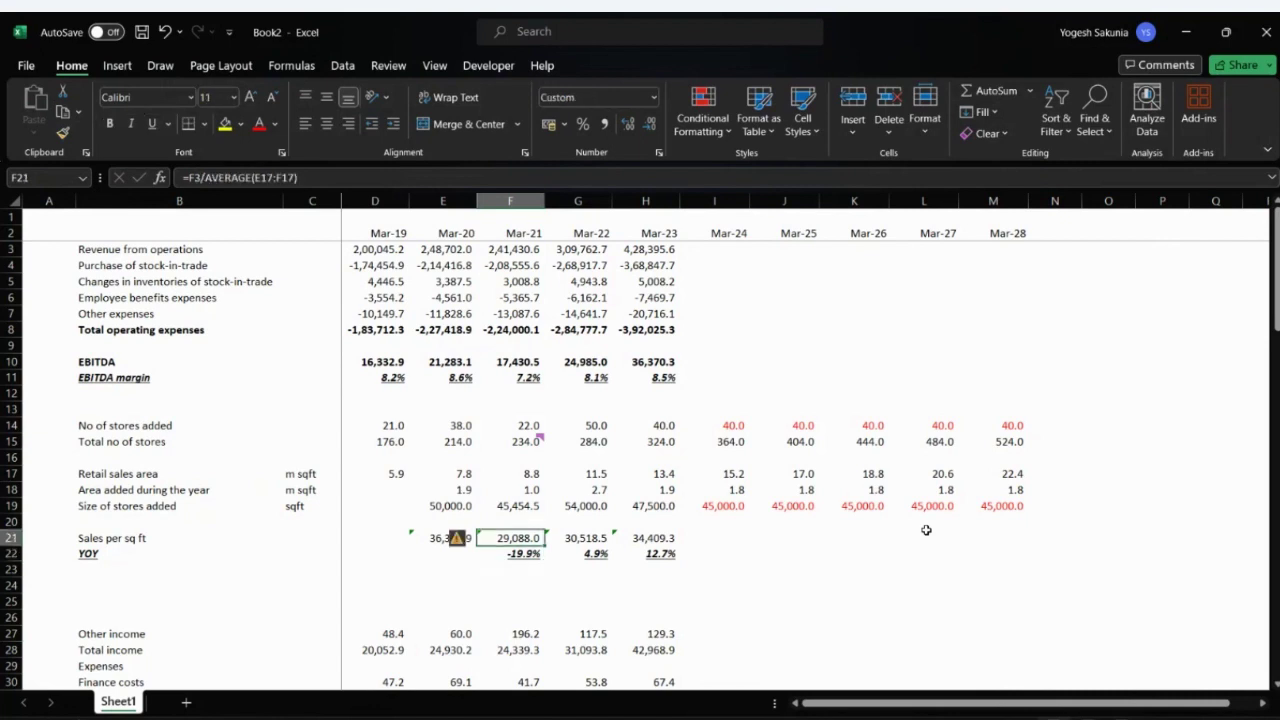
key(Right)
key(Left)
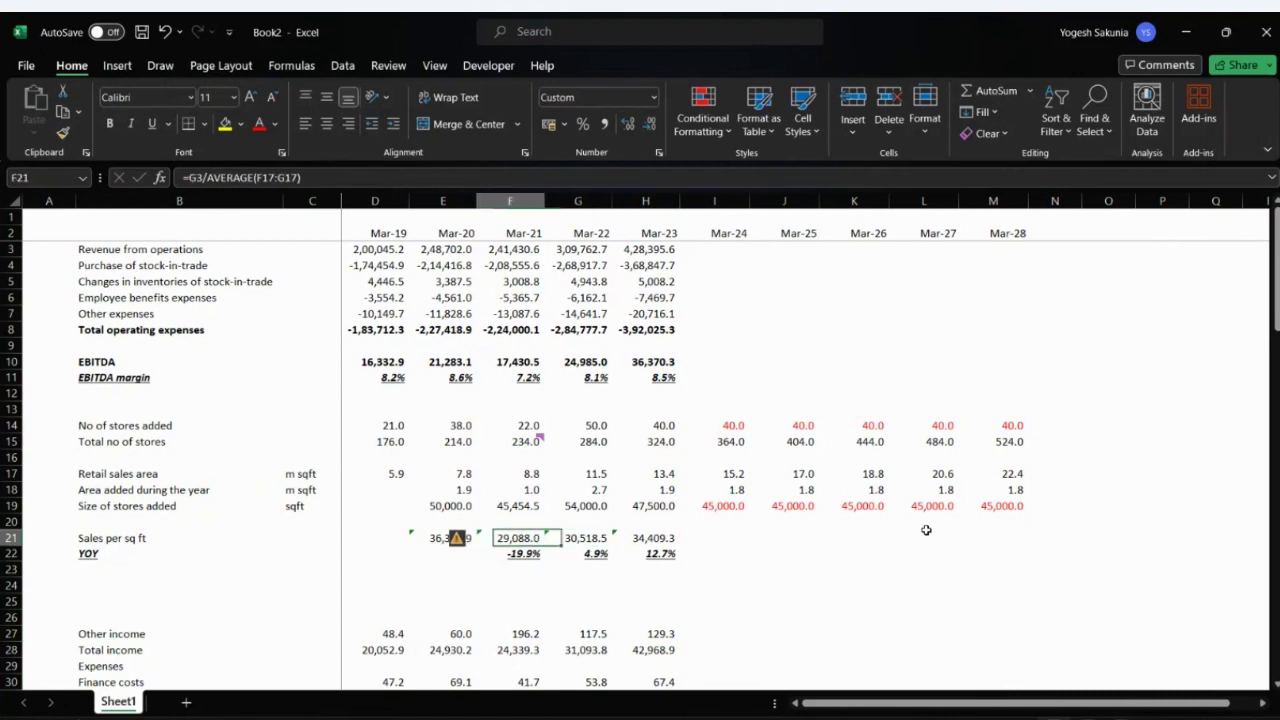
key(Right)
key(Left)
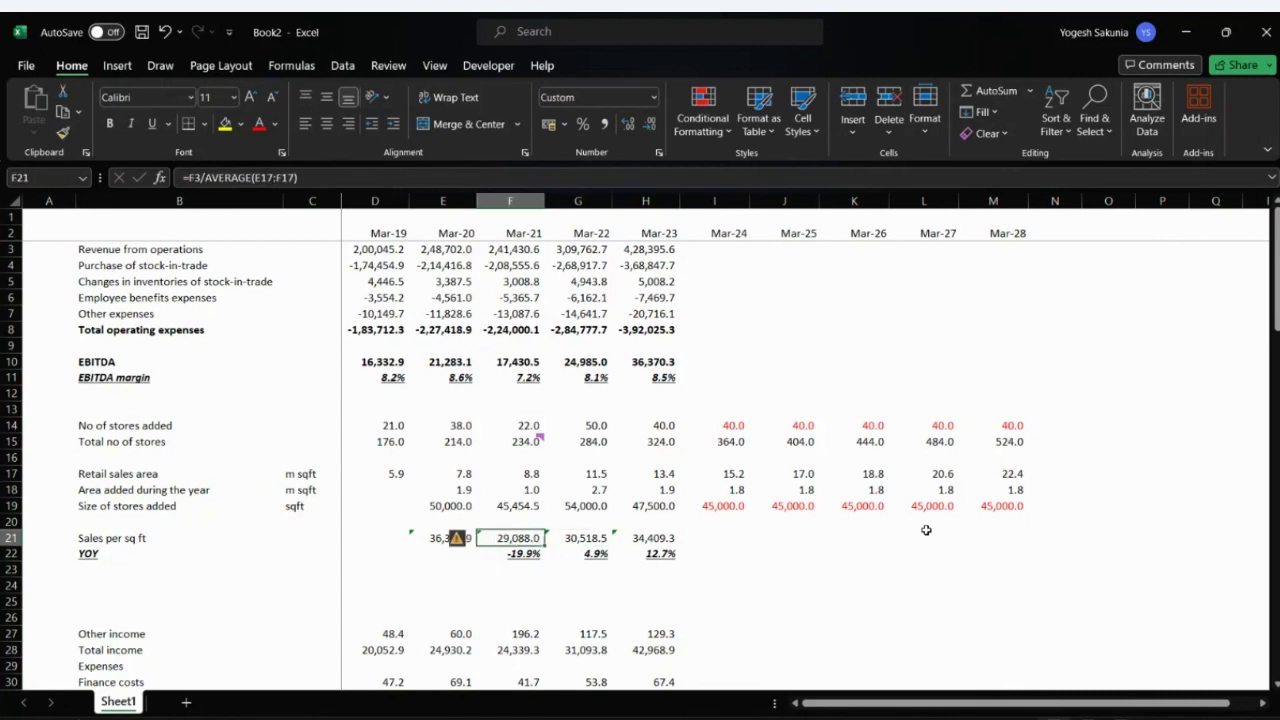
- Examine the sales per sq ft in row 21 and compare the years Mar-20 through Mar-23
key(Right)
key(Right)
key(Left)
key(Left)
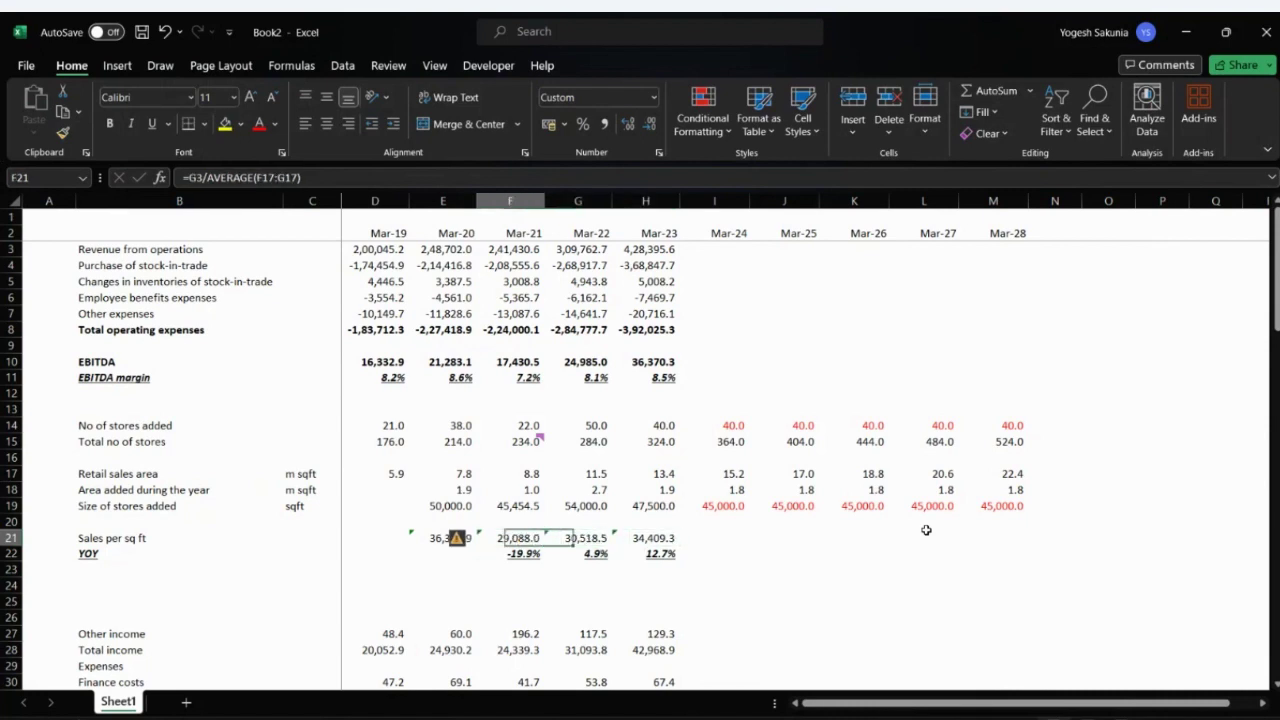
key(Left)
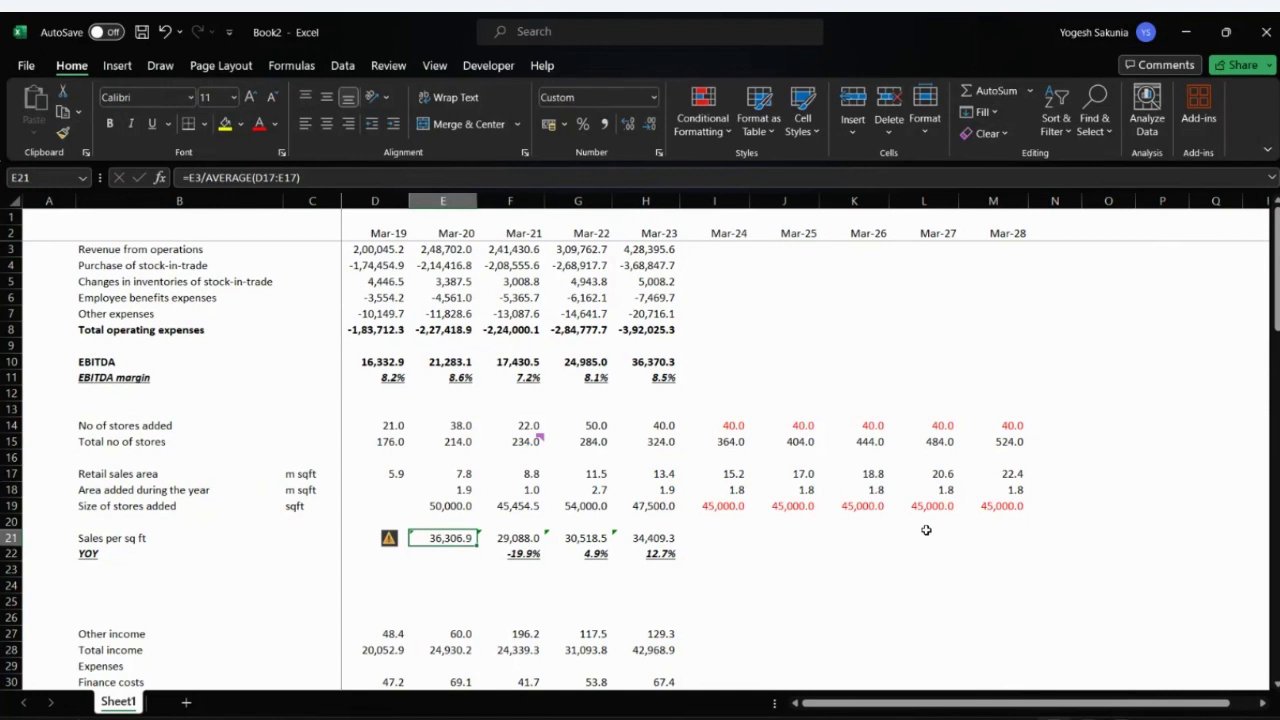
key(Left)
key(Left)
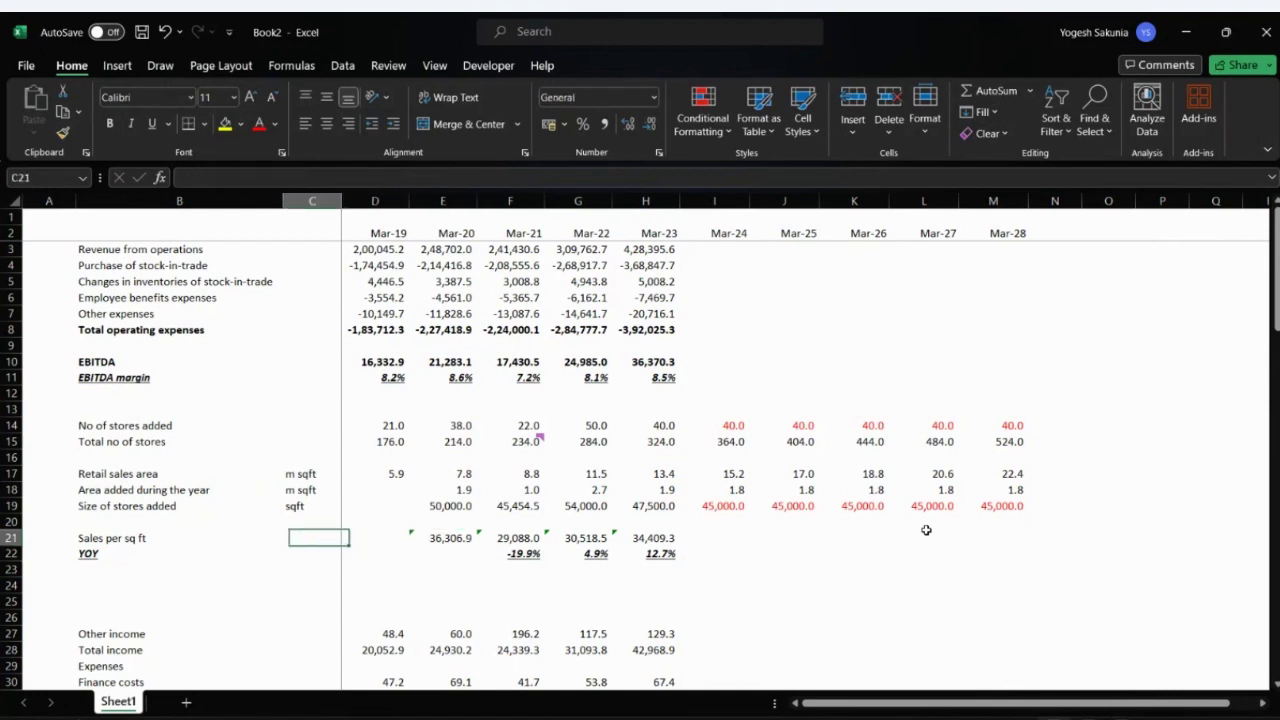
key(Left)
key(Right)
key(Left)
key(Right)
key(Right)
key(Right)
key(Right)
key(Right)
key(Right)
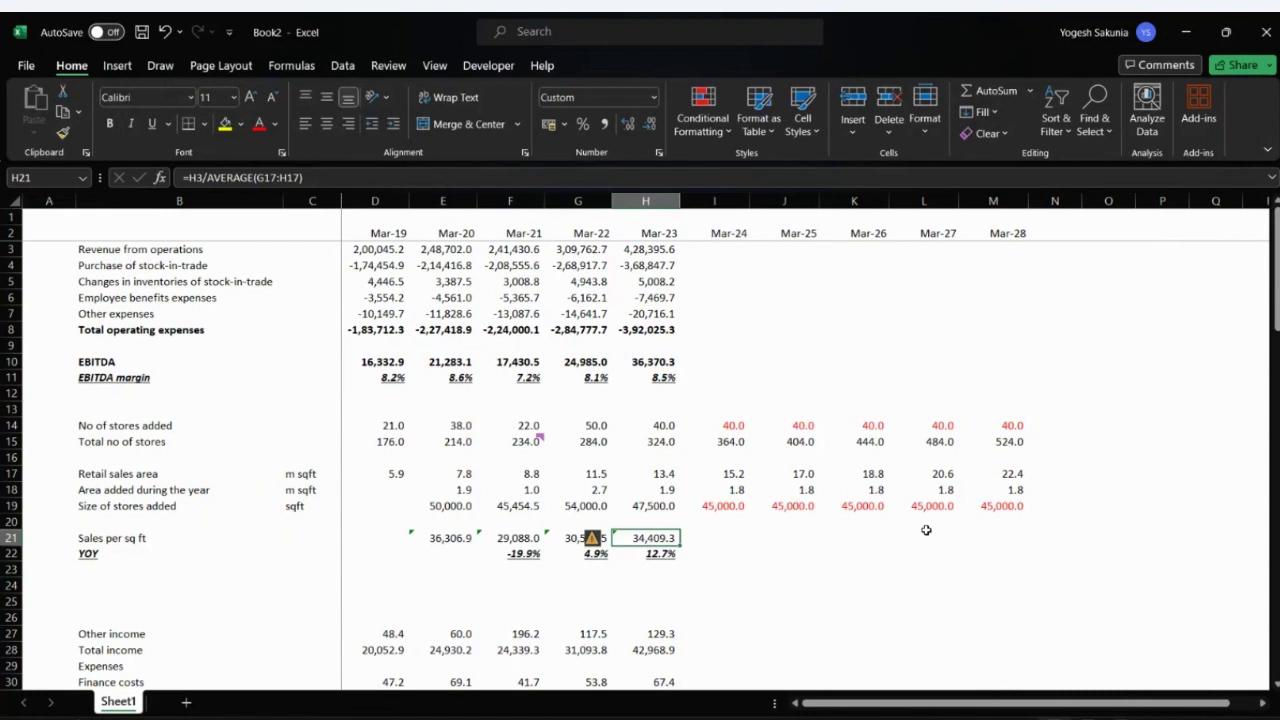
key(Right)
key(Left)
key(Left)
key(Left)
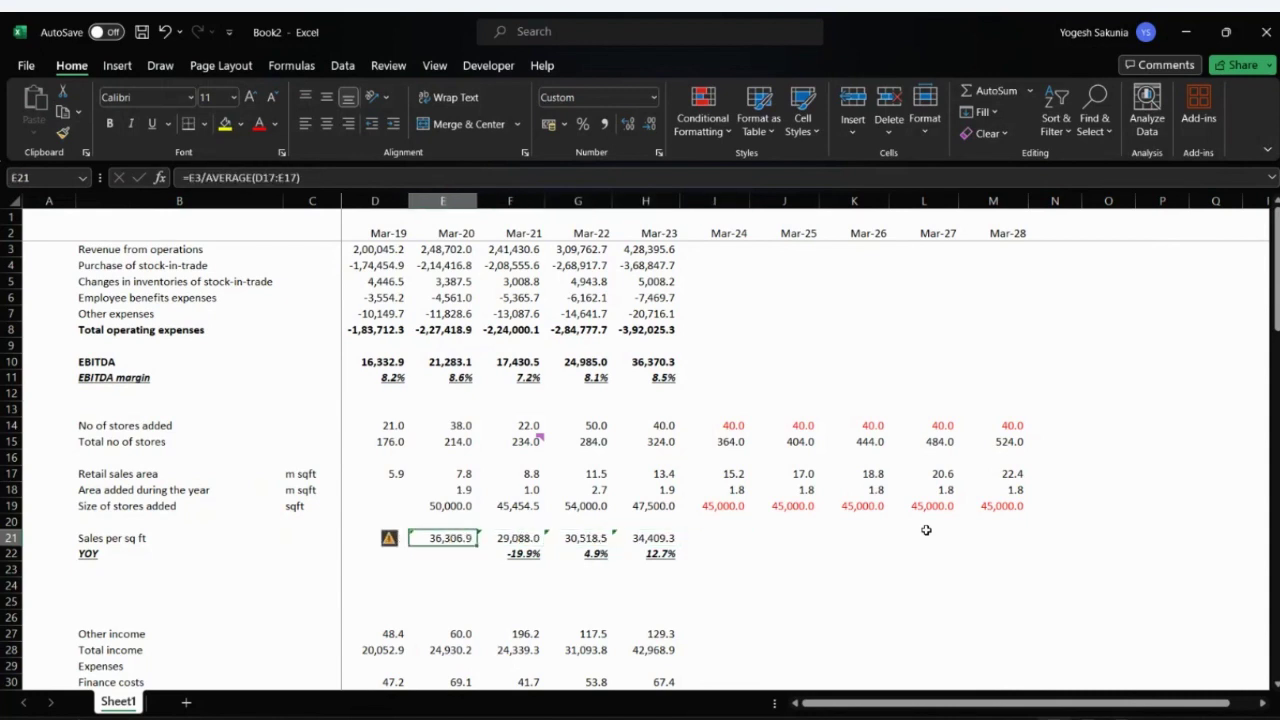
key(Right)
key(Right)
key(Right)
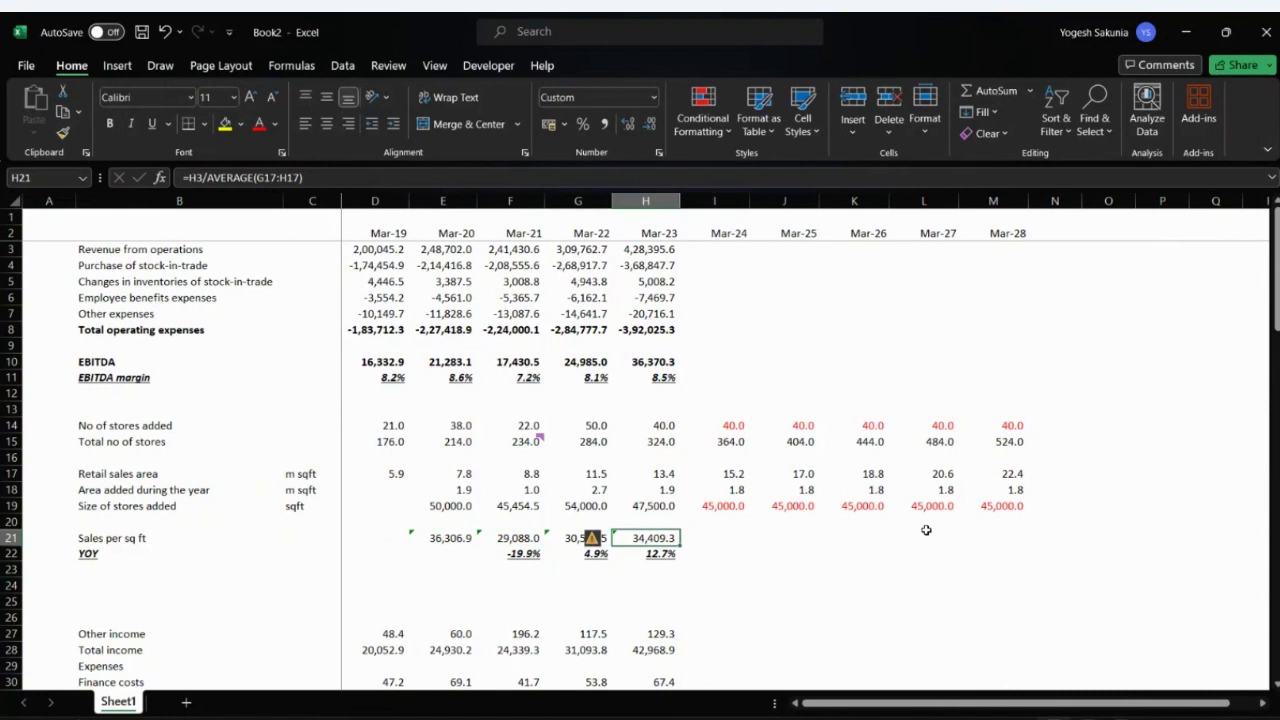
- Calculate the Mar-24 sales per sq ft in I21 as =H21*(1+I22)
key(Right)
key(Right)
key(Down)
key(Down)
key(Left)
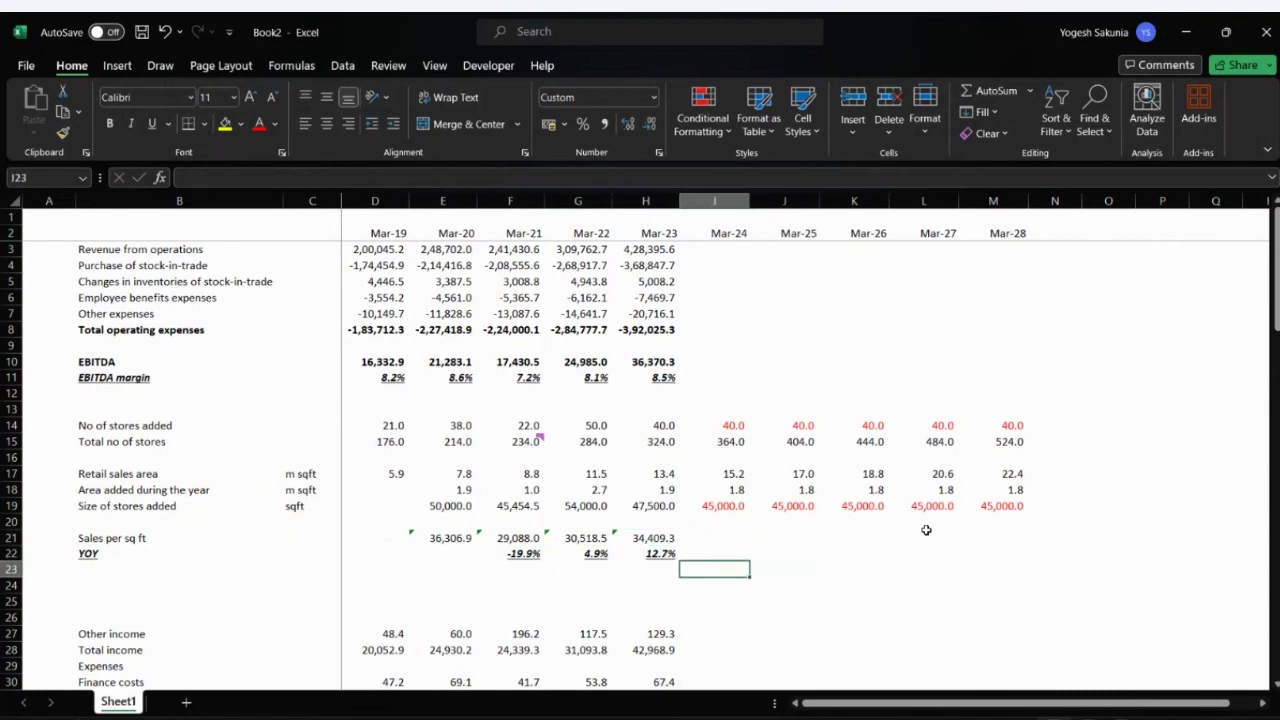
key(Up)
key(Up)
text(=)
key(Left)
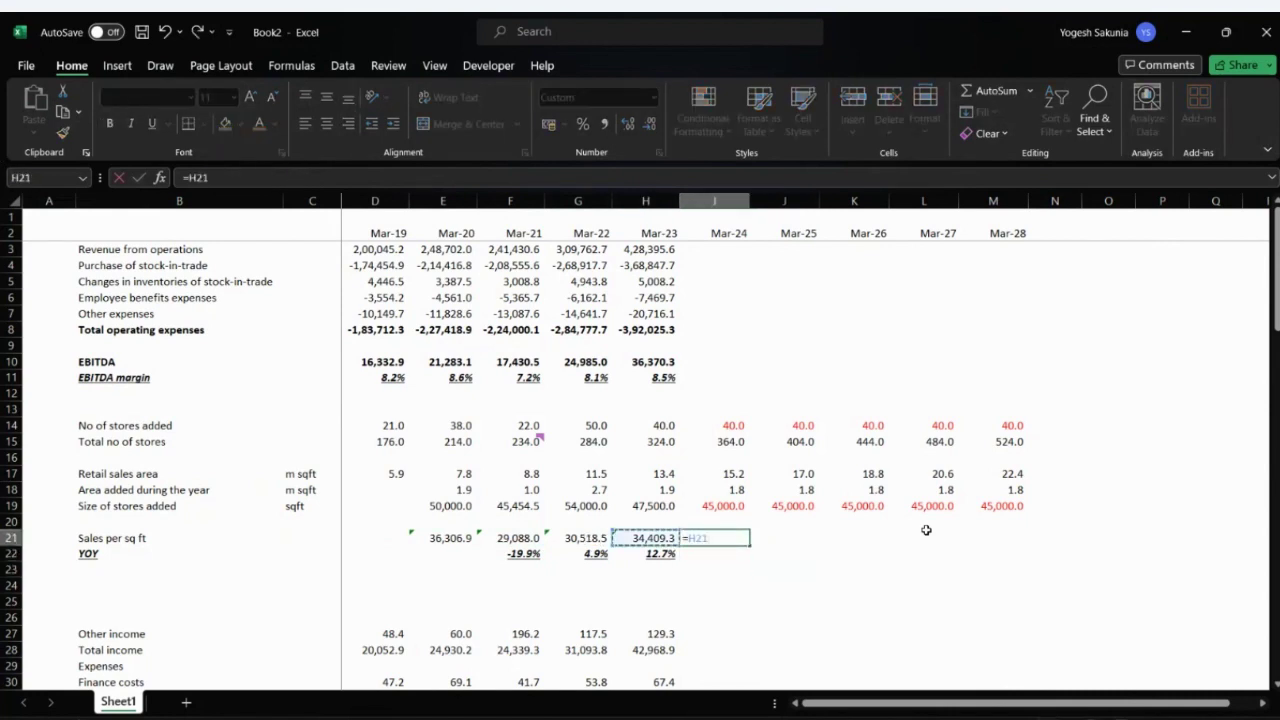
text(*(1+)
key(Down)
text())
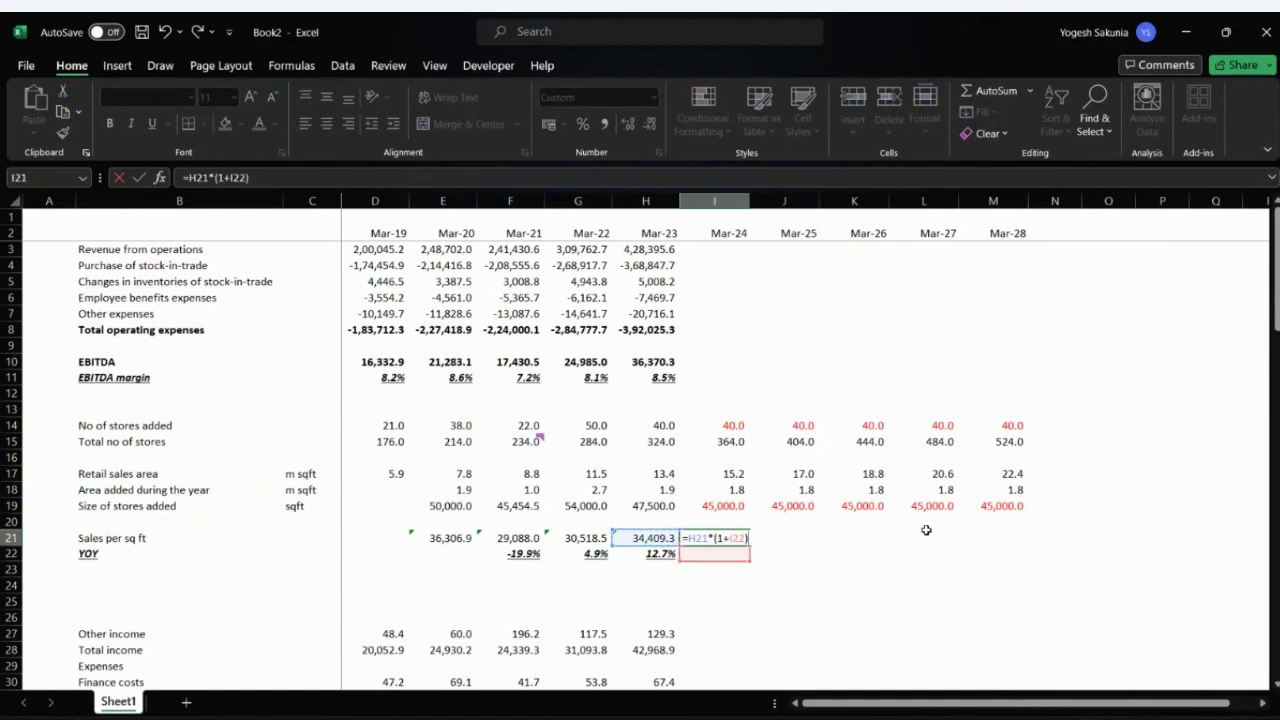
key(ctrl+Return)
- Fill the sales per sq ft formula from I21 across to M21 for Mar-25 to Mar-28
key(shift+Right)
key(shift+Right)
key(shift+Right)
key(shift+Right)
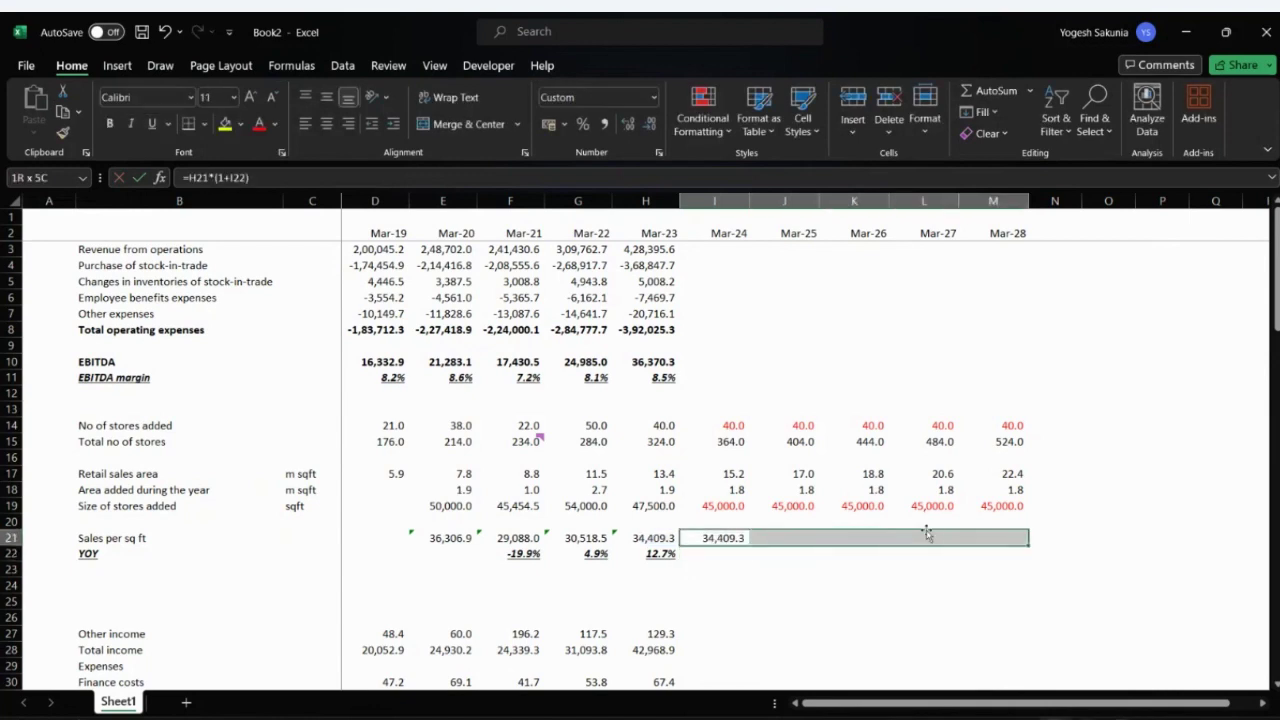
key(ctrl+r)
- Set the Mar-24 YOY growth in I22 to 5% and format it as a percentage with one decimal place
key(Down)
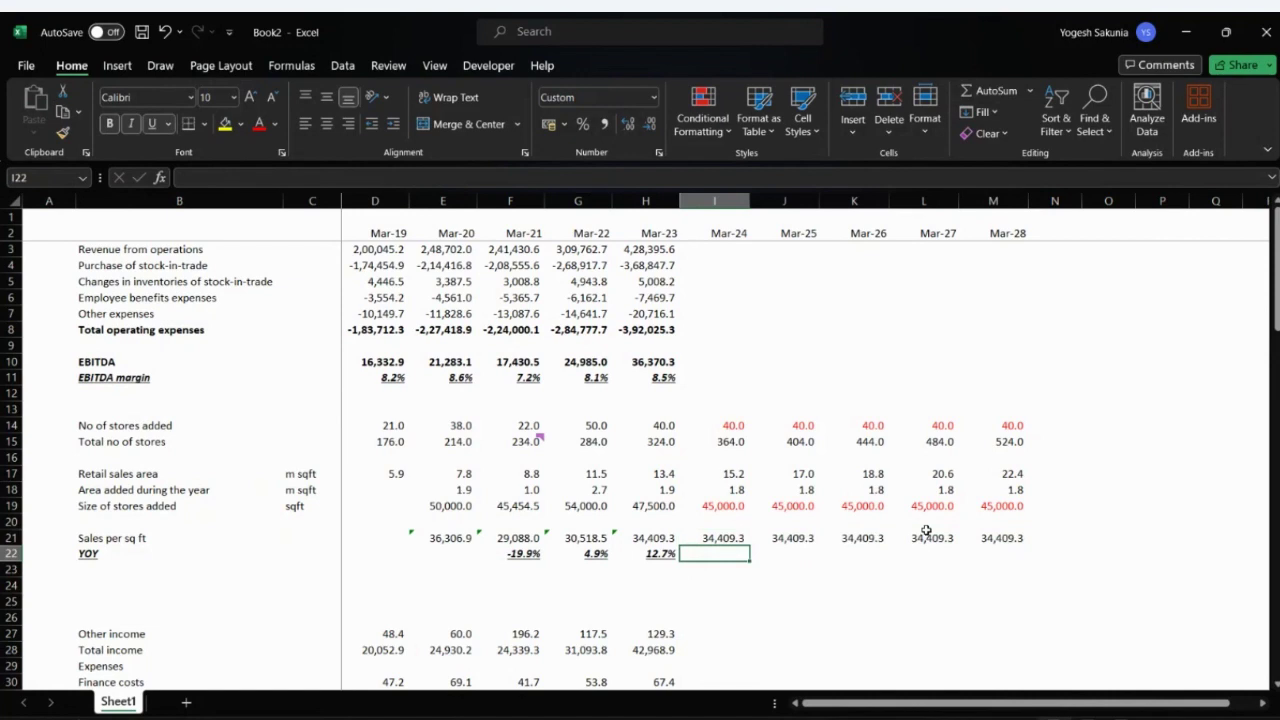
text(55)
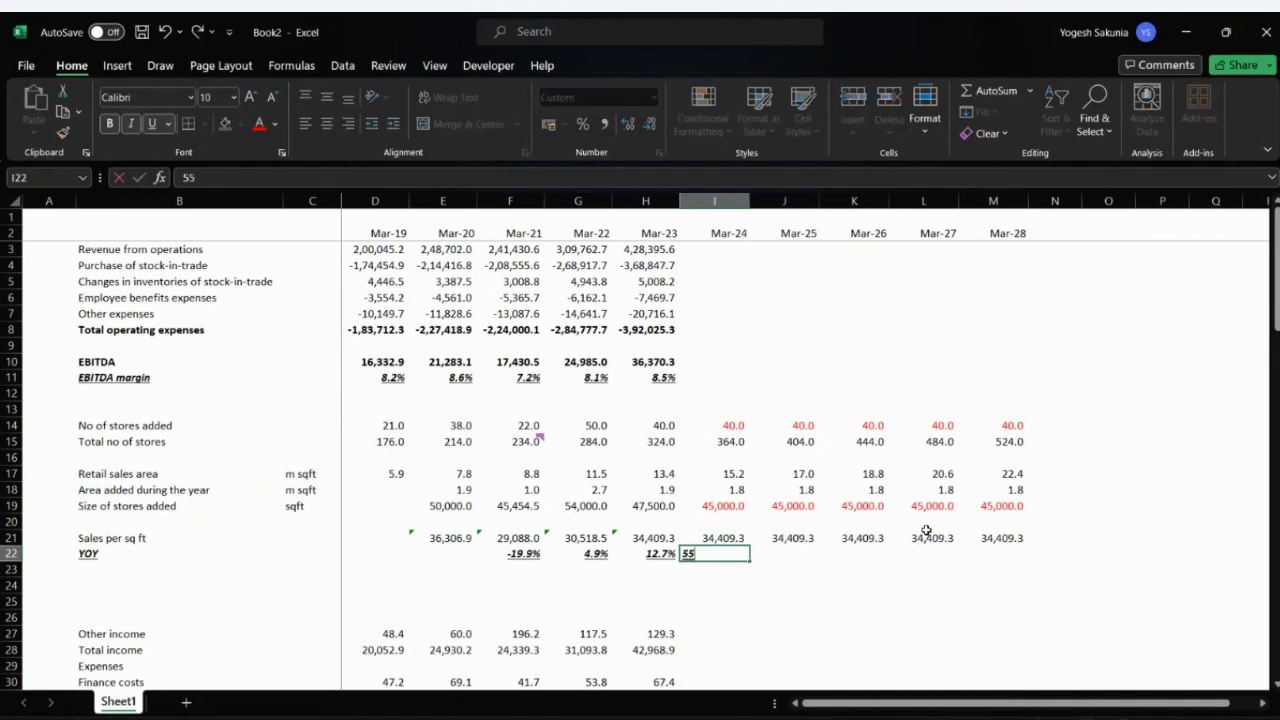
key(BackSpace)
text(%)
key(ctrl+Return)
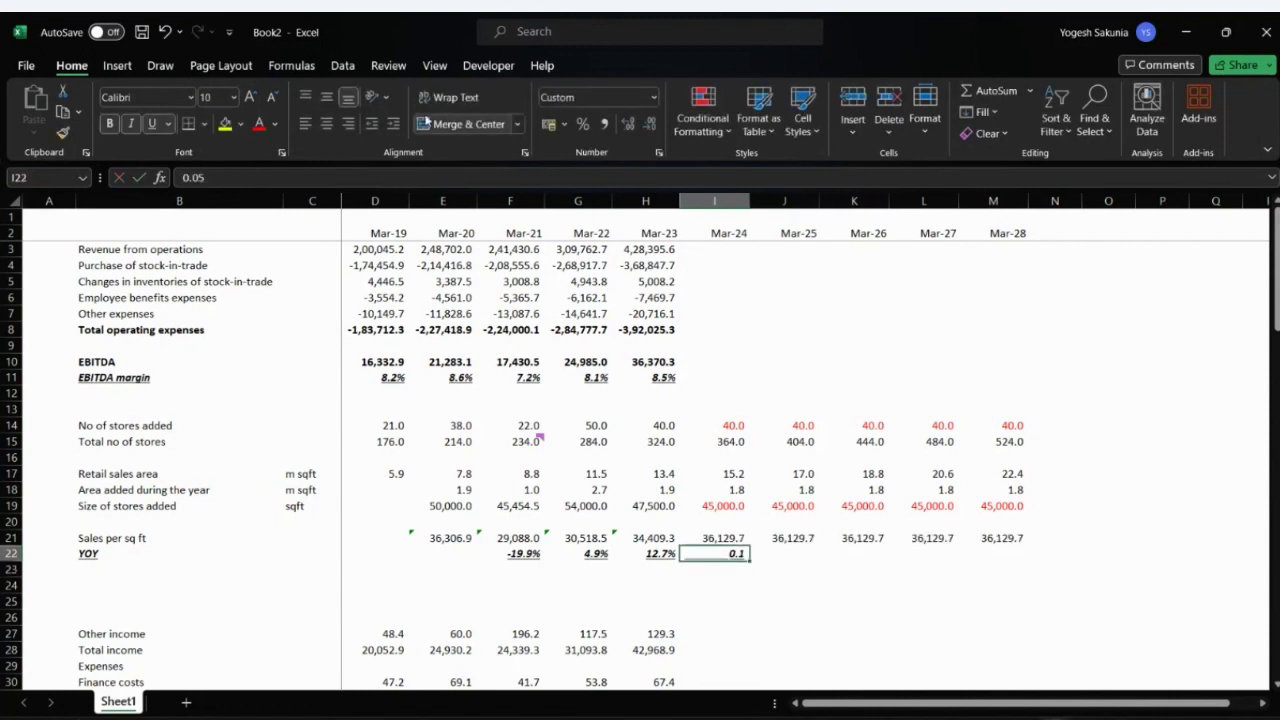
click(582, 124)
click(627, 124)
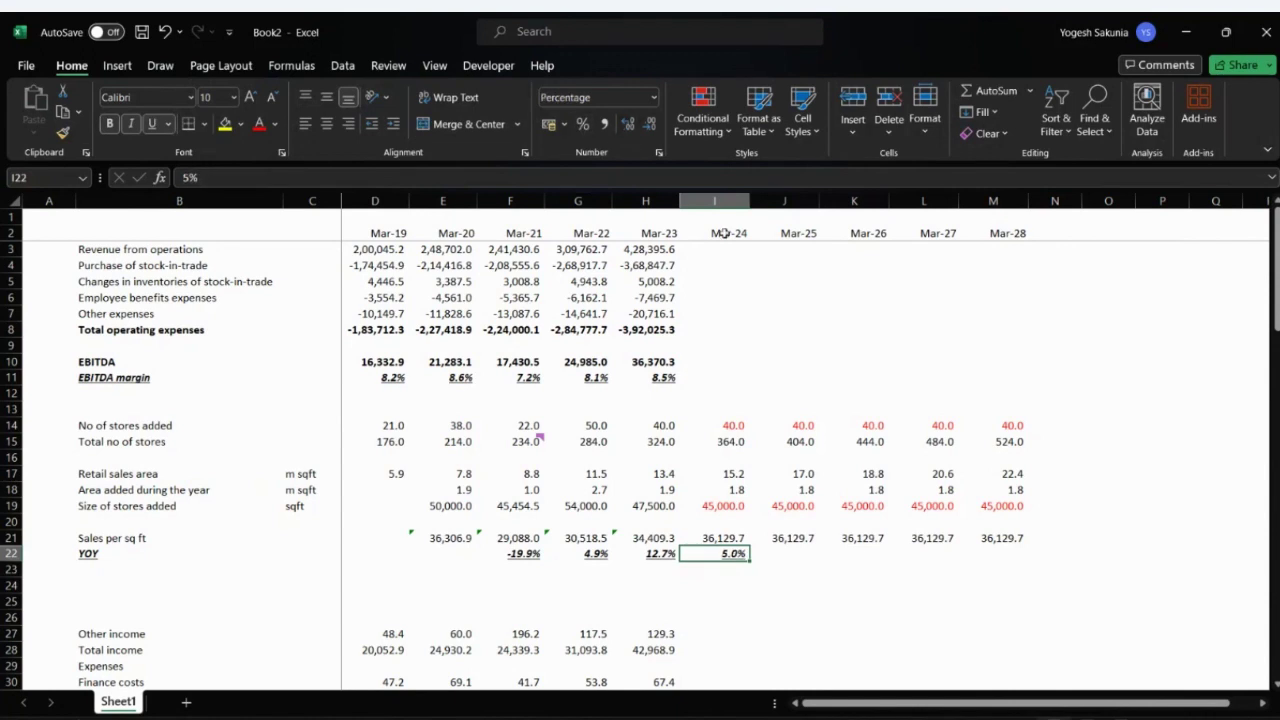
- Fill the 5% YOY growth assumption from I22 across to M22 with its percentage formatting
key(Right)
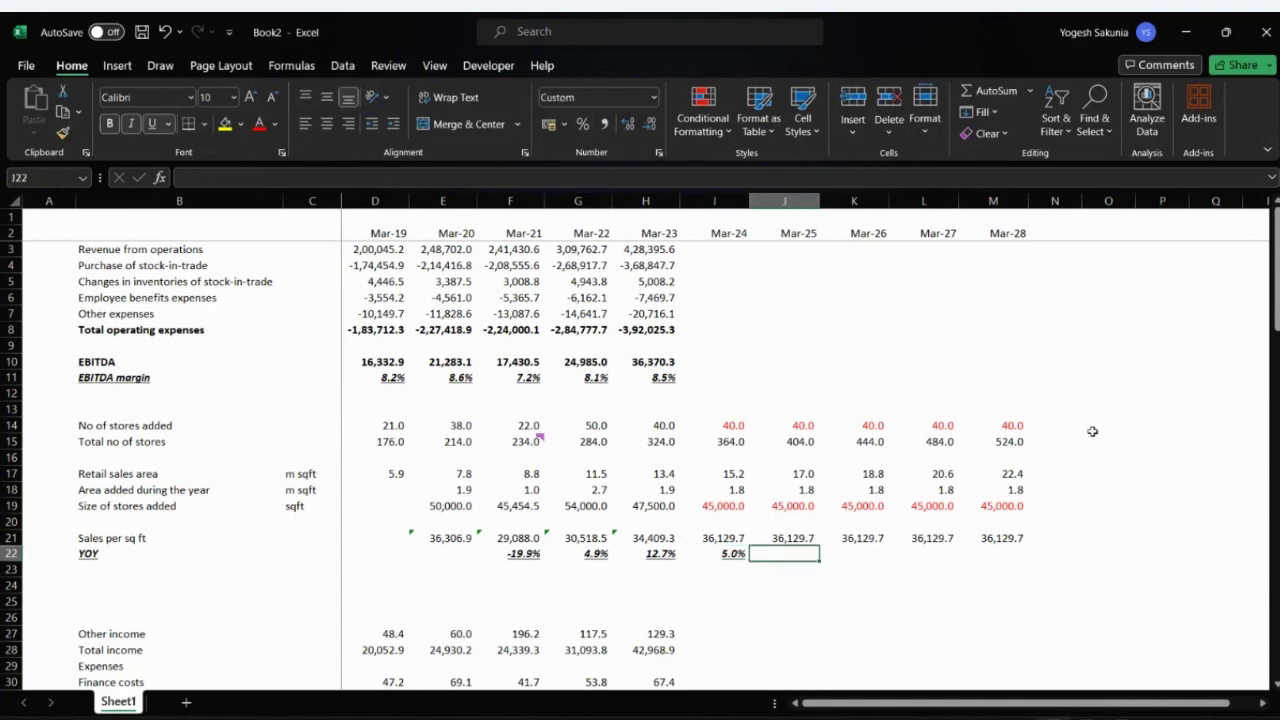
key(Left)
key(Right)
key(Left)
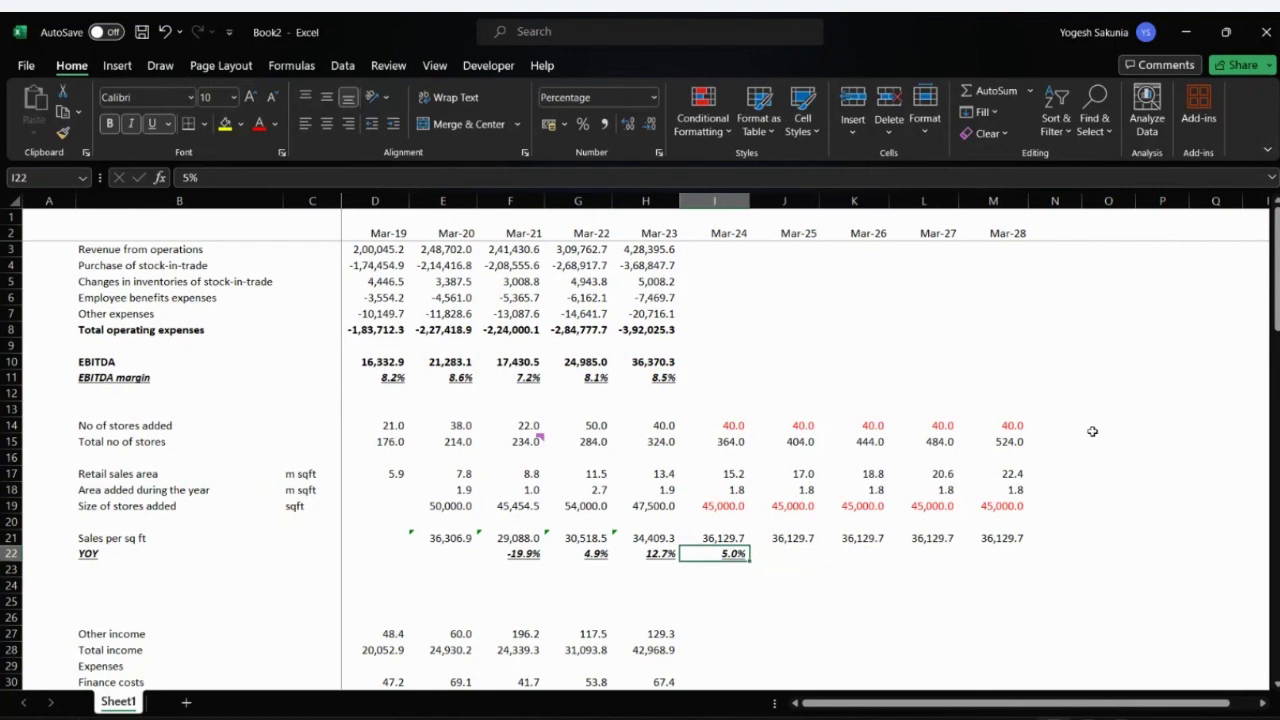
key(Right)
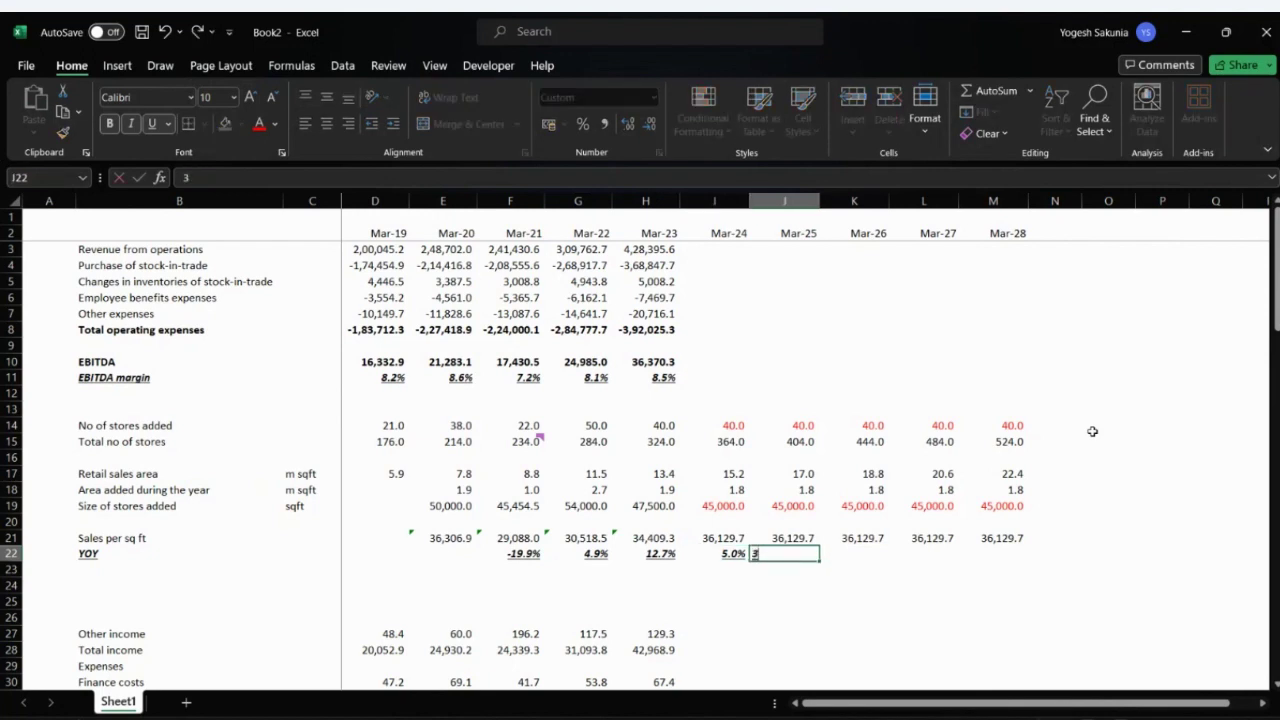
key(ctrl+r)
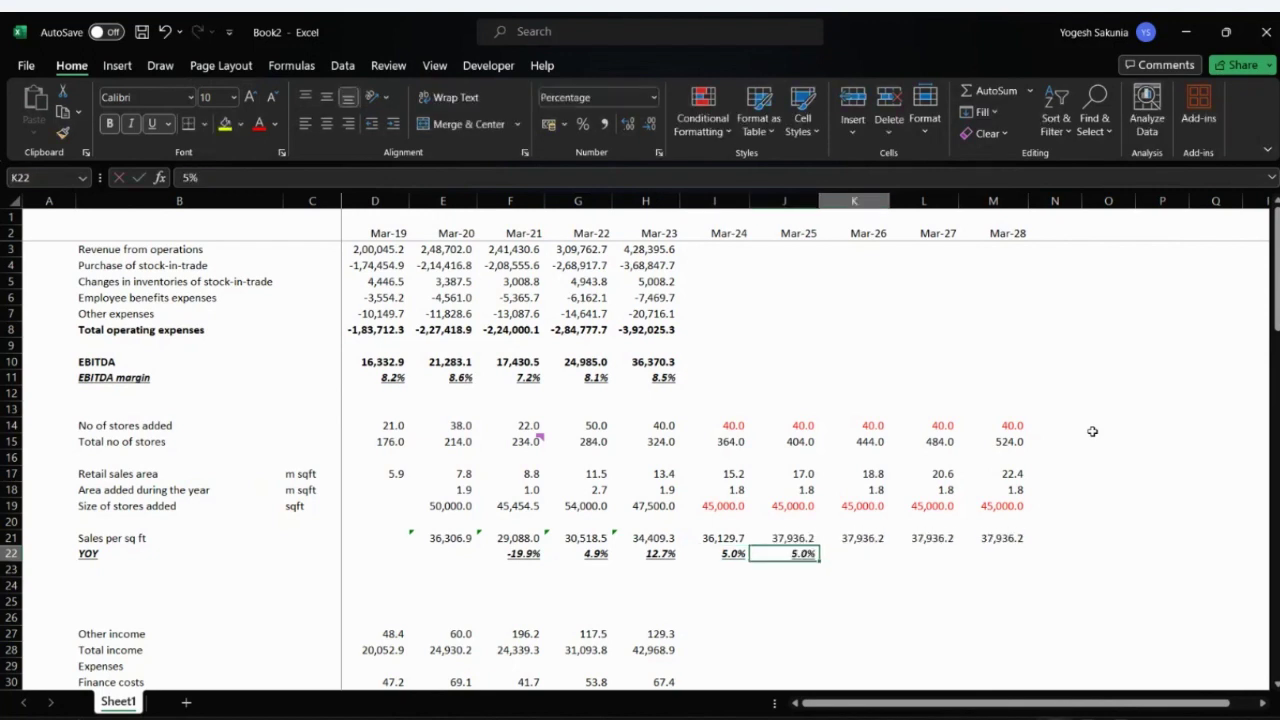
key(shift+Right)
key(shift+Right)
key(shift+Right)
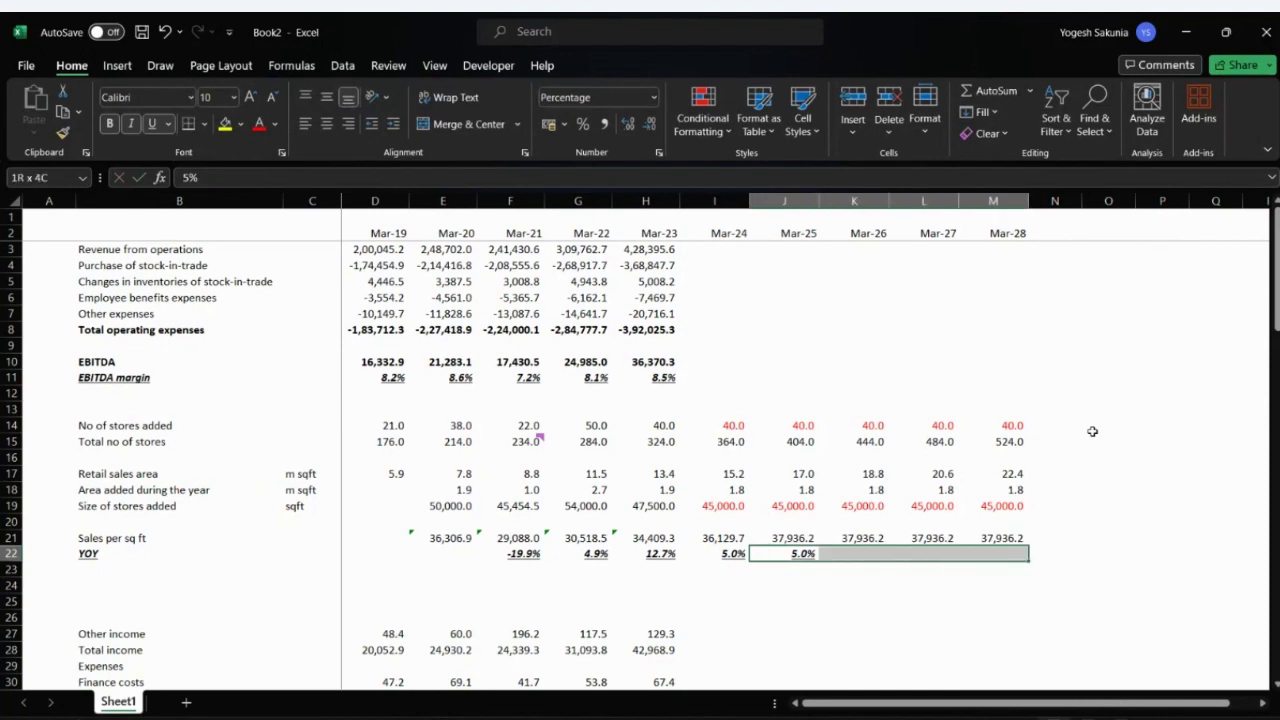
key(ctrl+r)
- Set the YOY growth to 3% for Mar-25 in J22 and 2% for Mar-26 in K22
key(Left)
key(Right)
key(Right)
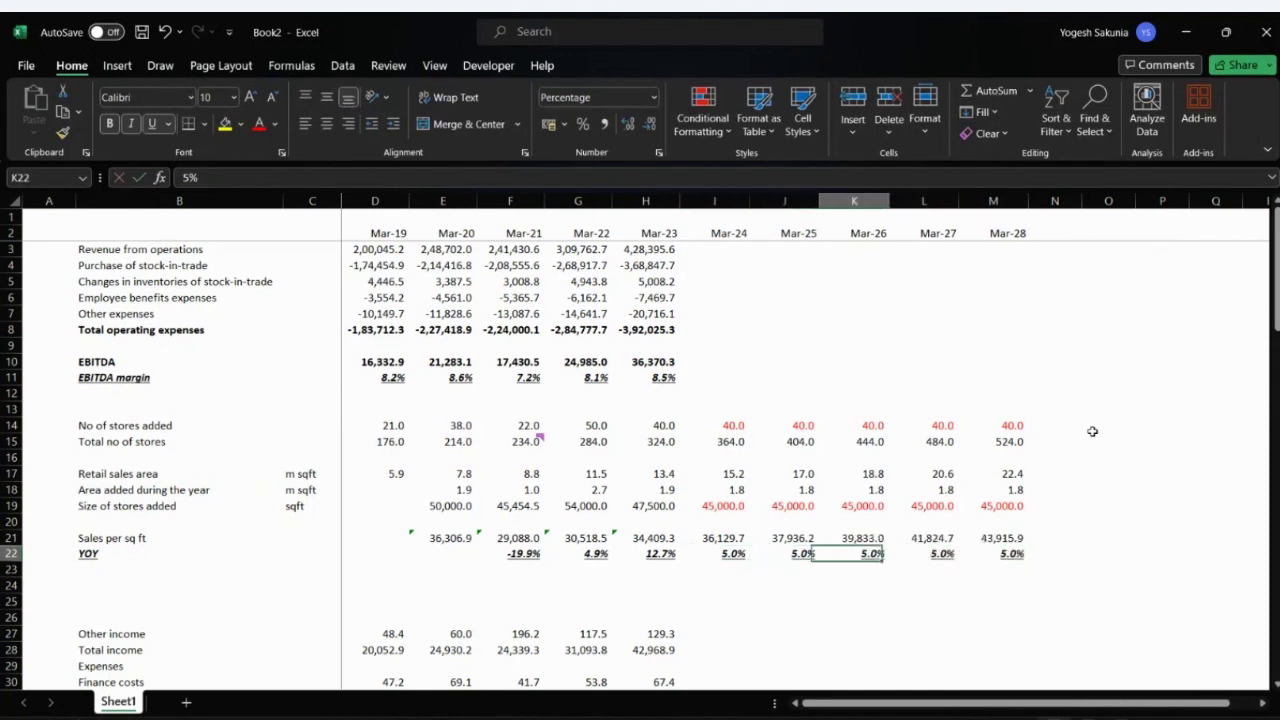
key(Left)
text(3)
key(Tab)
text(2)
key(Tab)
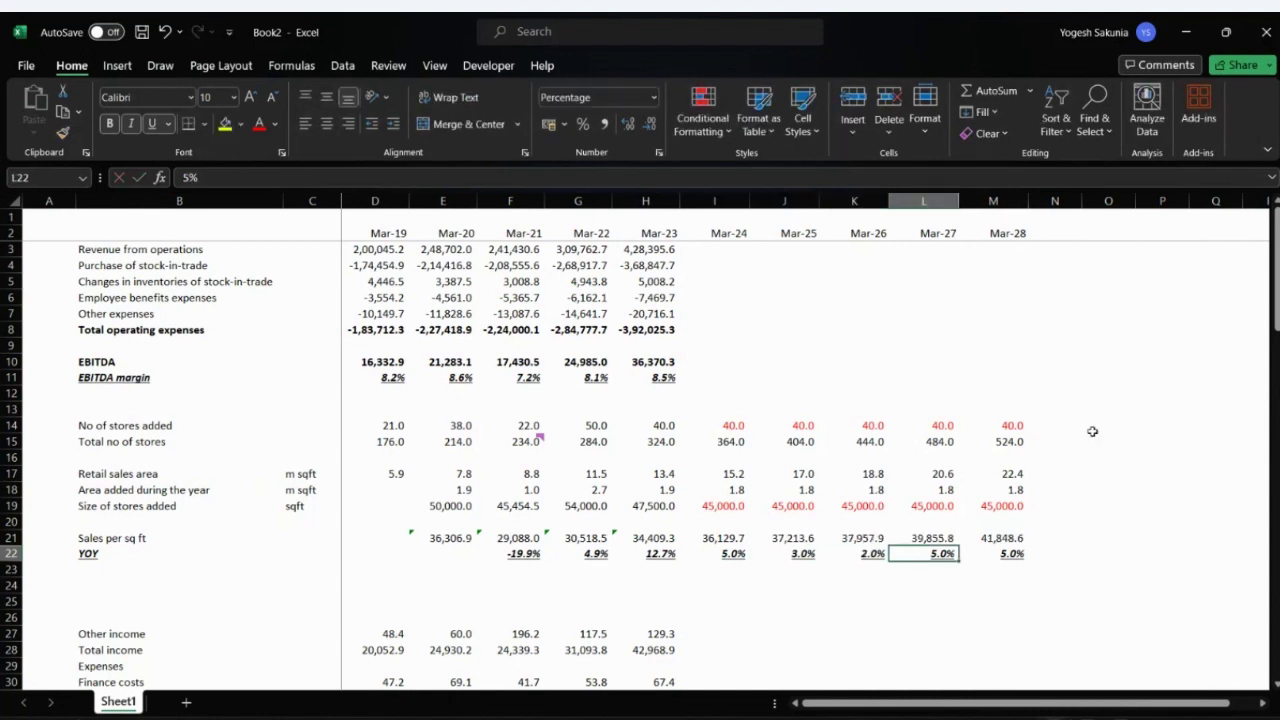
- Fill the 2% YOY growth from K22 across to M22 for Mar-27 and Mar-28
key(Left)
key(shift+Right)
key(shift+Right)
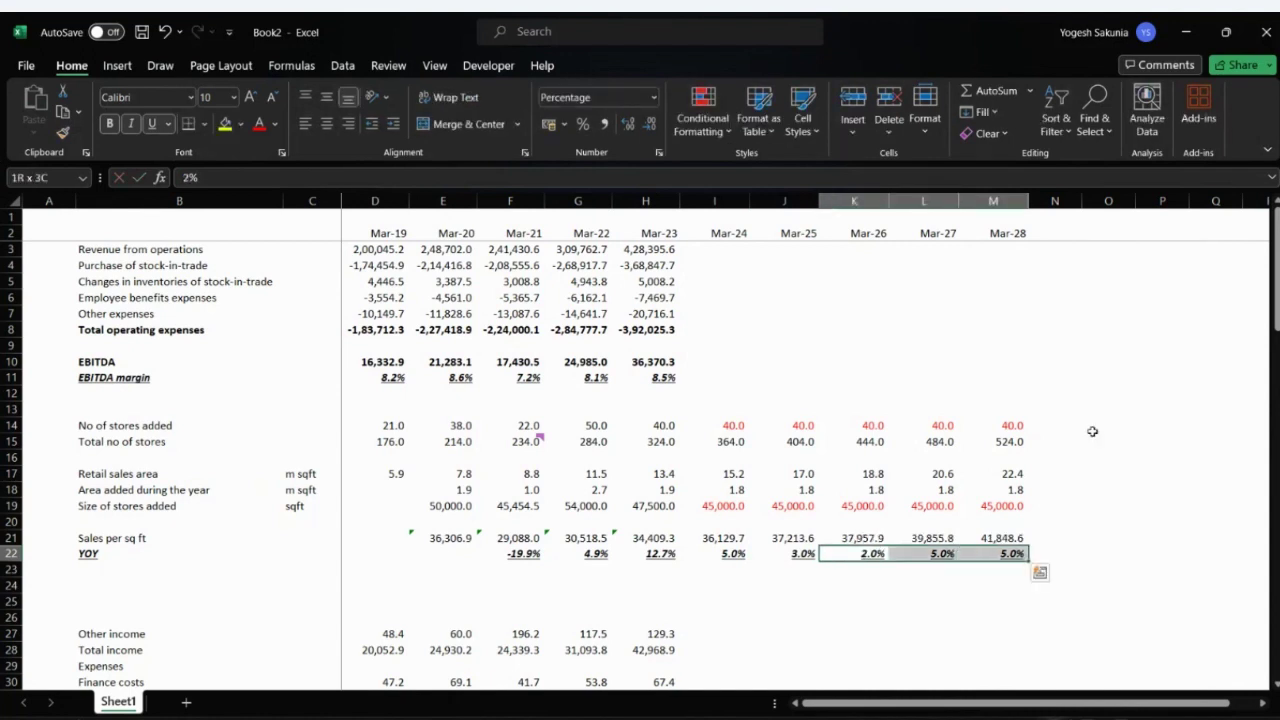
key(ctrl+r)
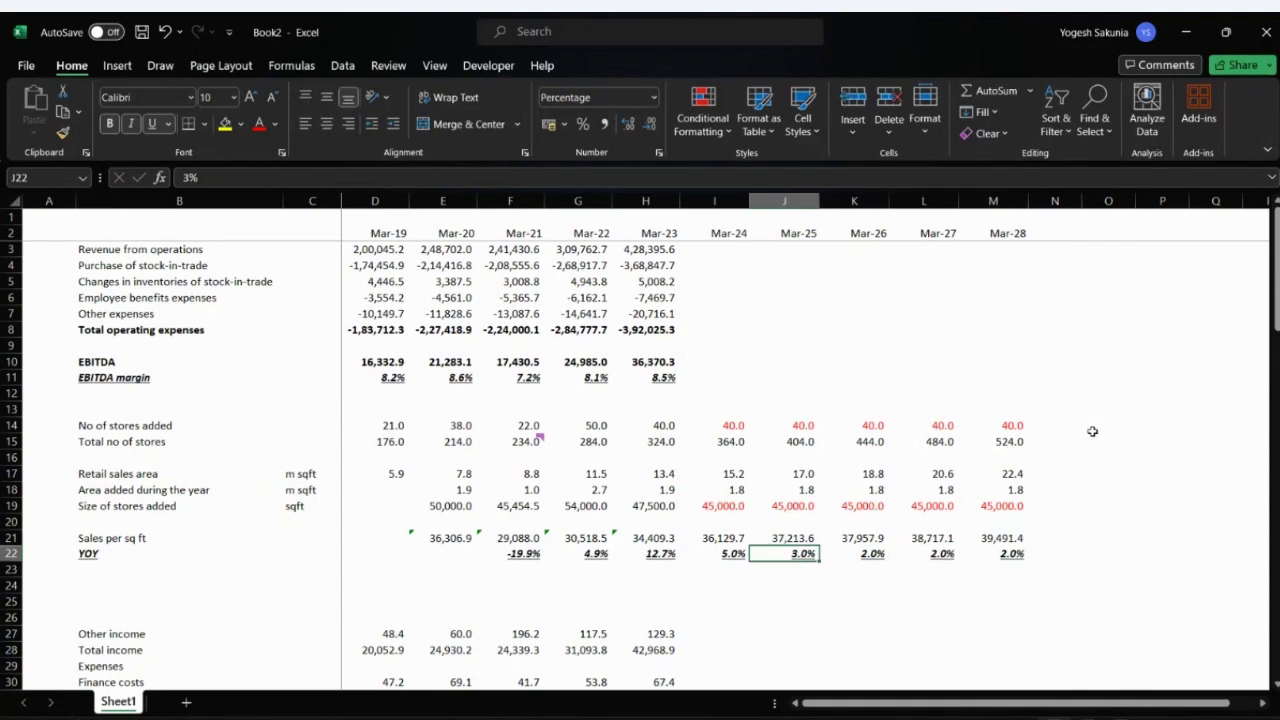
- Review the forecast YOY growth rates in I22:M22 against the Mar-23 growth in H22
key(Left)
key(Right)
key(Right)
key(Right)
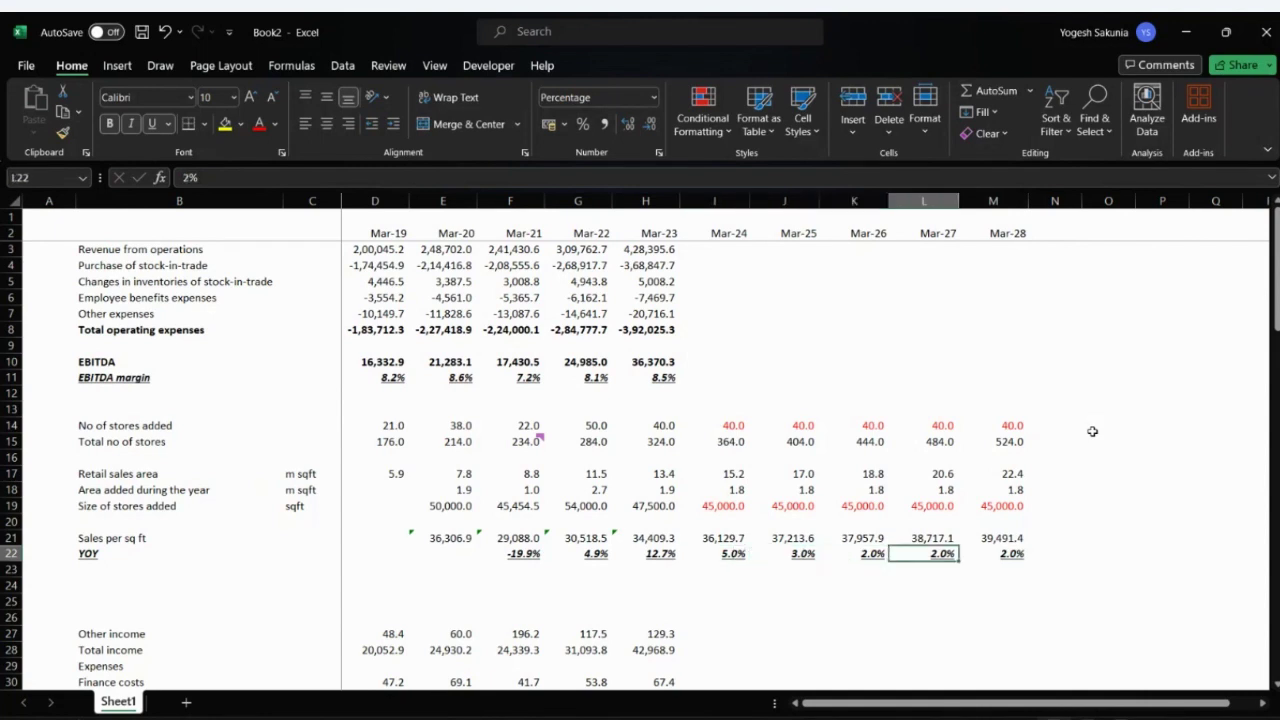
key(Left)
key(Left)
key(Left)
key(Left)
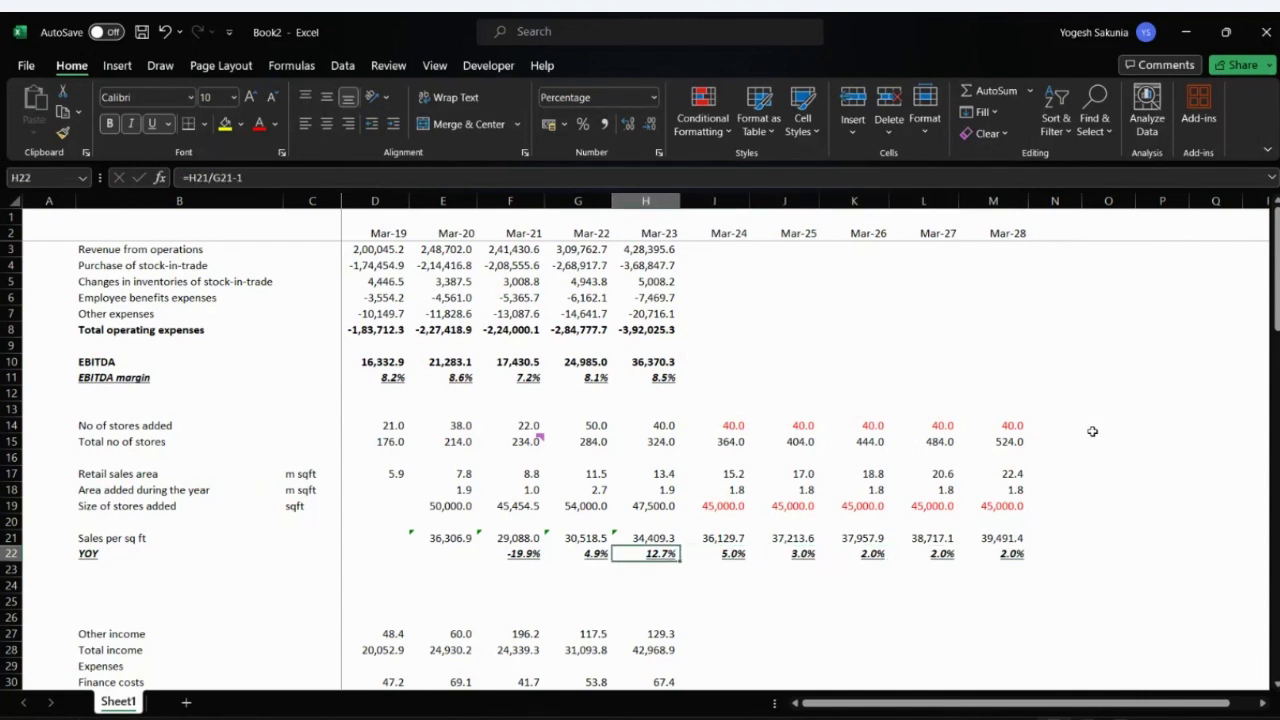
key(Right)
key(Right)
key(Right)
key(Right)
key(Right)
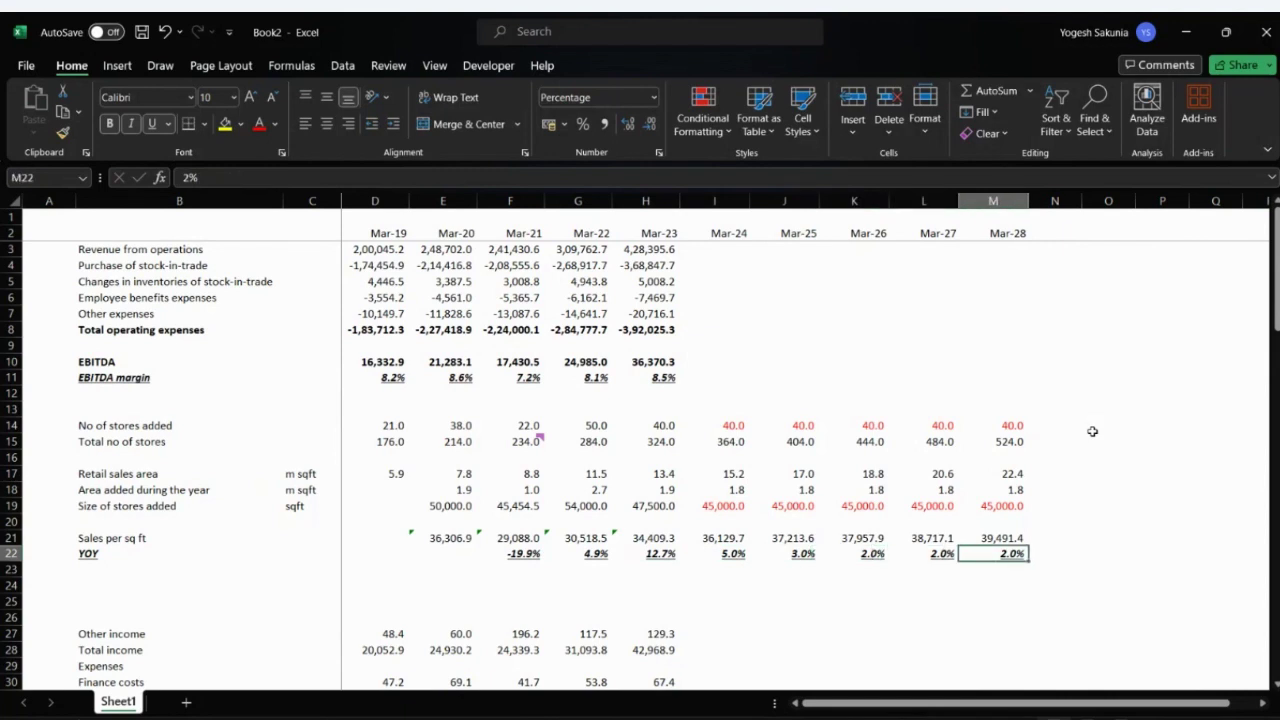
- Calculate the Mar-24 revenue from operations in I3 as retail sales area times sales per sq ft, =I17*I21
key(Up)
key(Up)
key(Up)
key(Up)
key(Up)
key(Up)
key(Up)
key(Up)
key(Up)
key(Up)
key(Up)
key(Up)
key(Up)
key(Up)
key(Up)
key(Up)
key(Up)
key(Up)
key(Up)
key(Up)
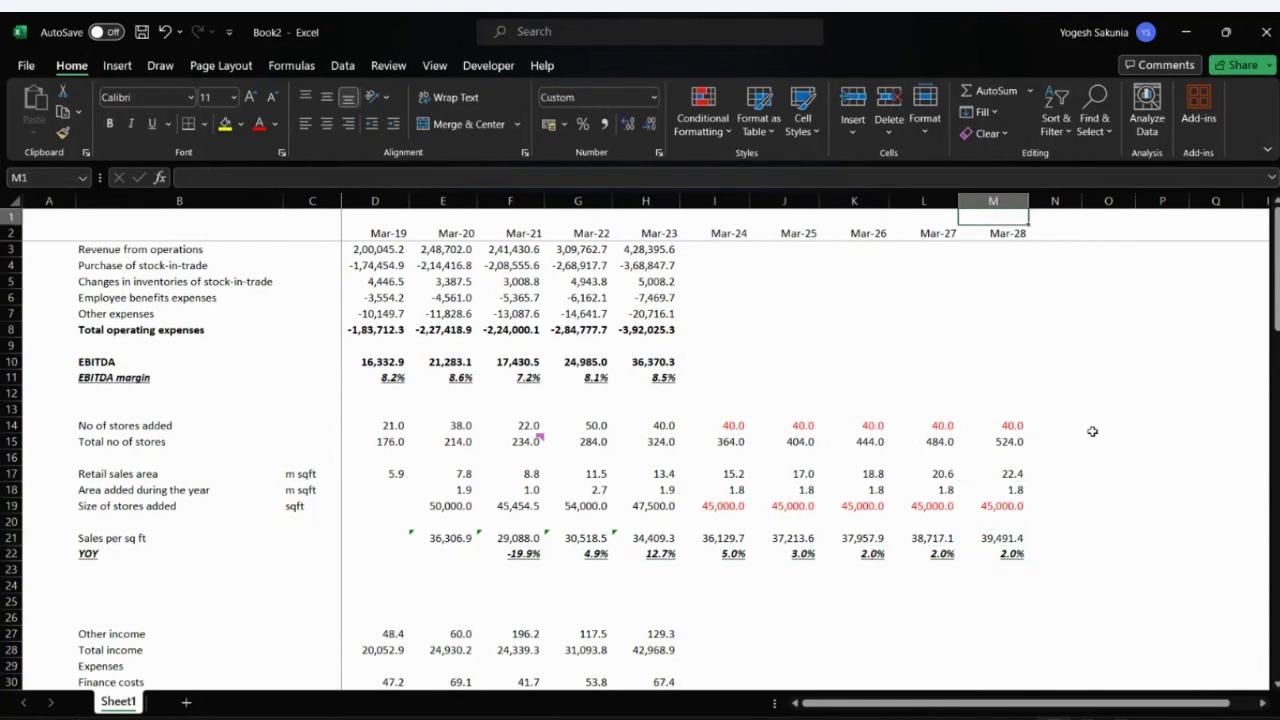
key(Down)
key(Left)
key(Left)
key(Left)
key(Left)
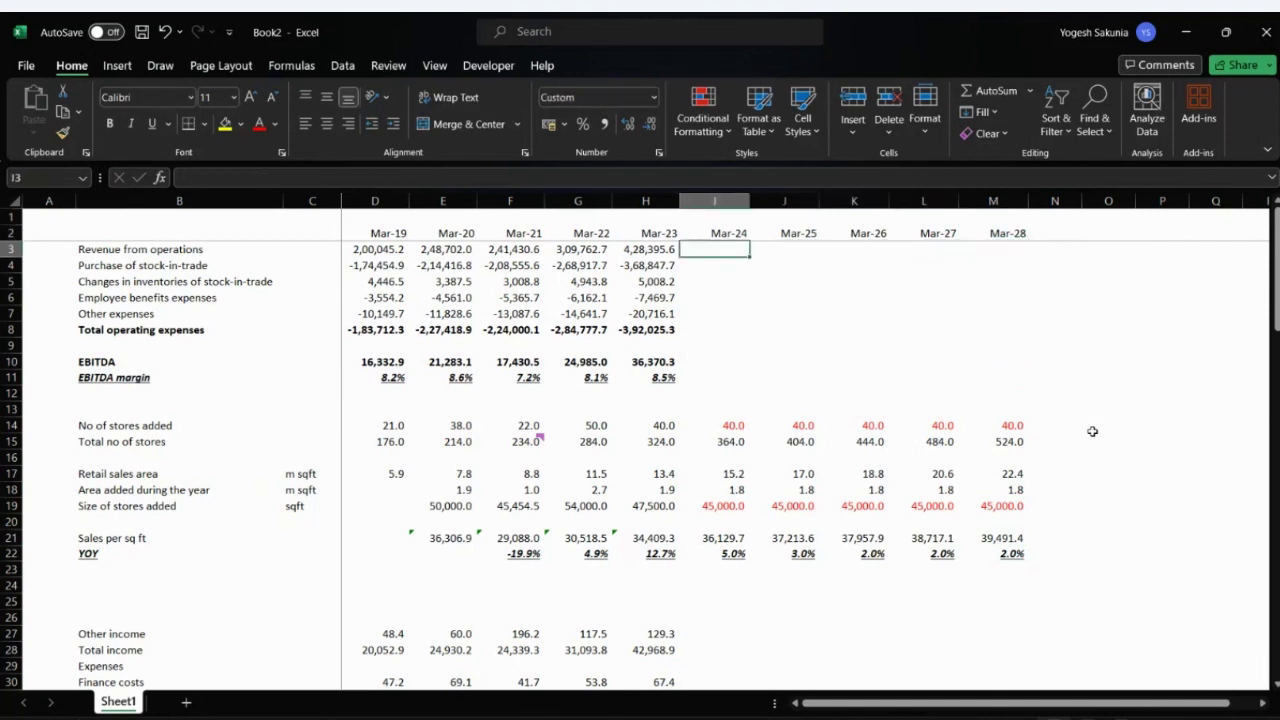
text(=)
key(Down)
key(Down)
key(Down)
key(Down)
key(Down)
key(Down)
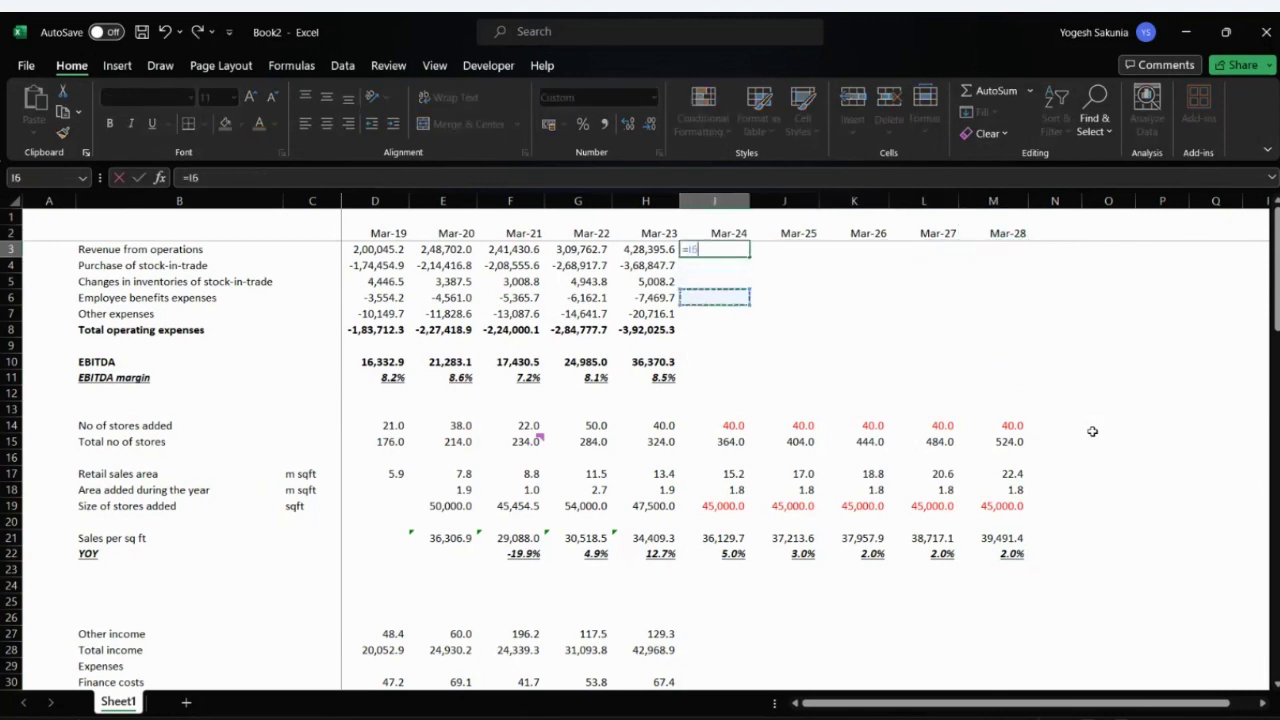
key(Down)
key(Down)
key(Down)
key(Down)
key(Down)
key(Down)
key(Down)
key(Down)
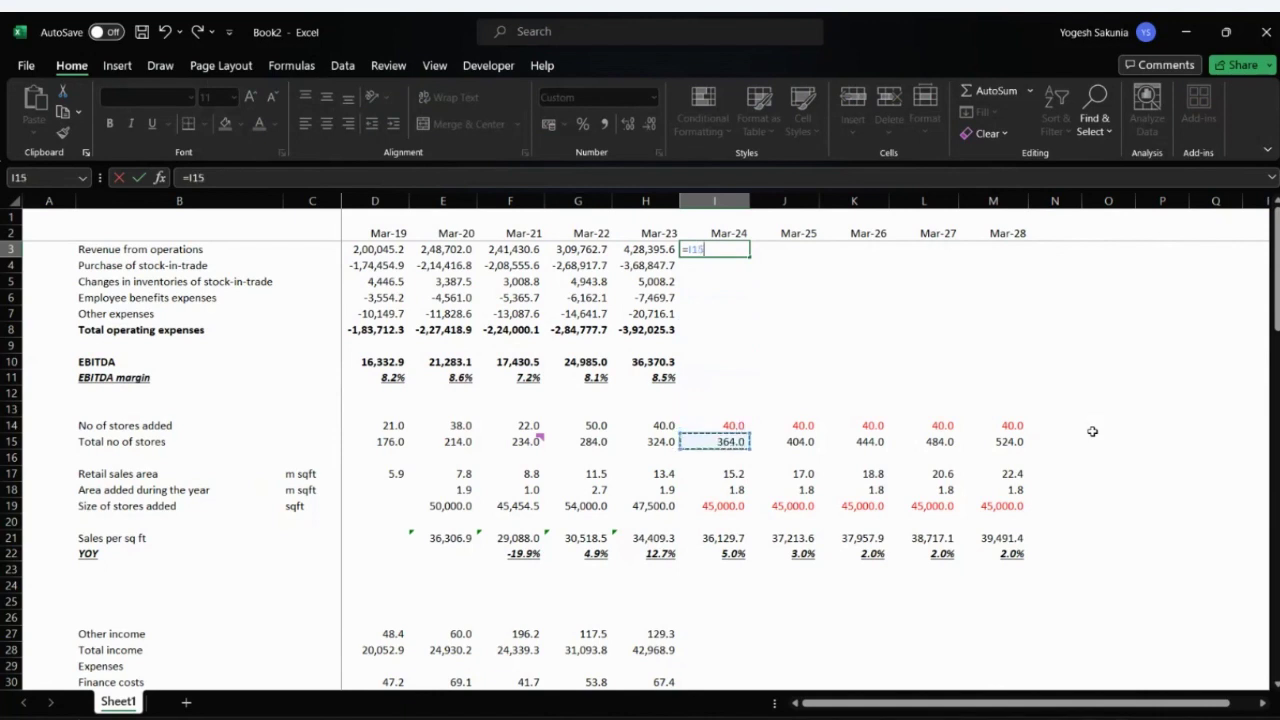
text(*)
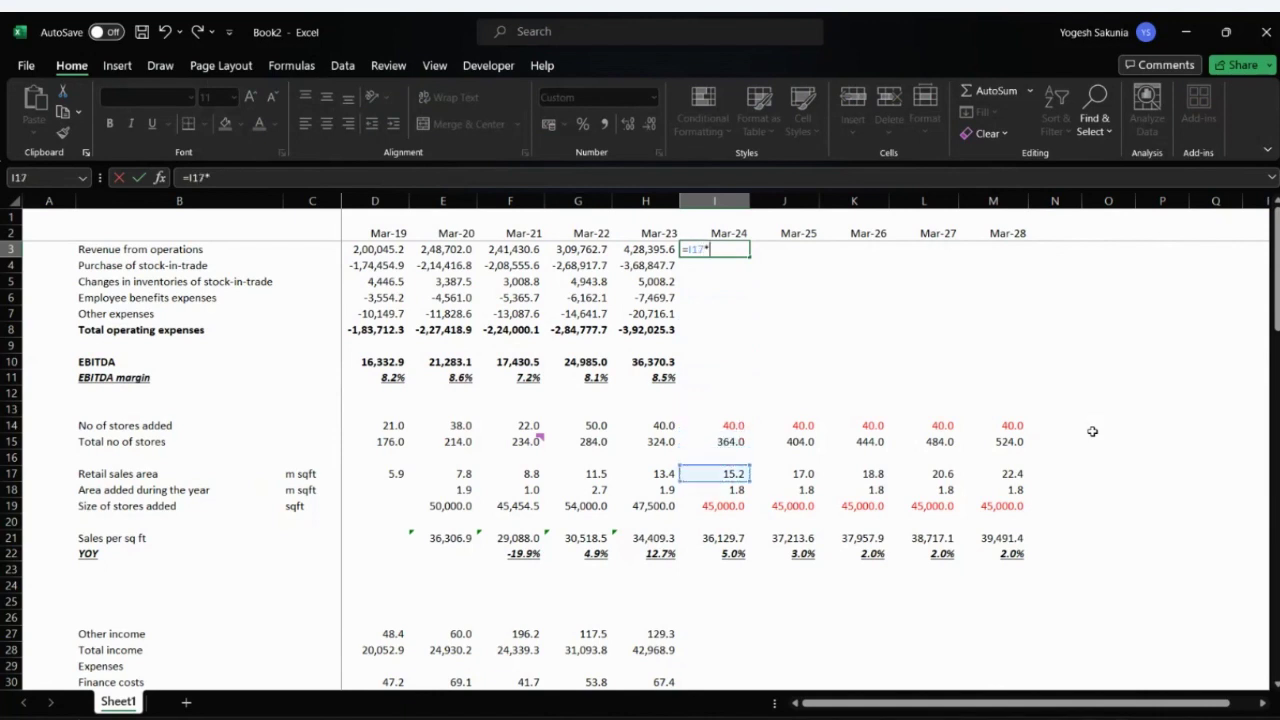
key(Down)
key(Down)
key(Down)
key(Down)
key(Down)
key(Down)
key(Down)
key(Down)
key(Down)
key(Down)
key(Down)
key(Down)
key(Down)
key(Down)
key(Down)
key(Down)
key(Down)
key(Down)
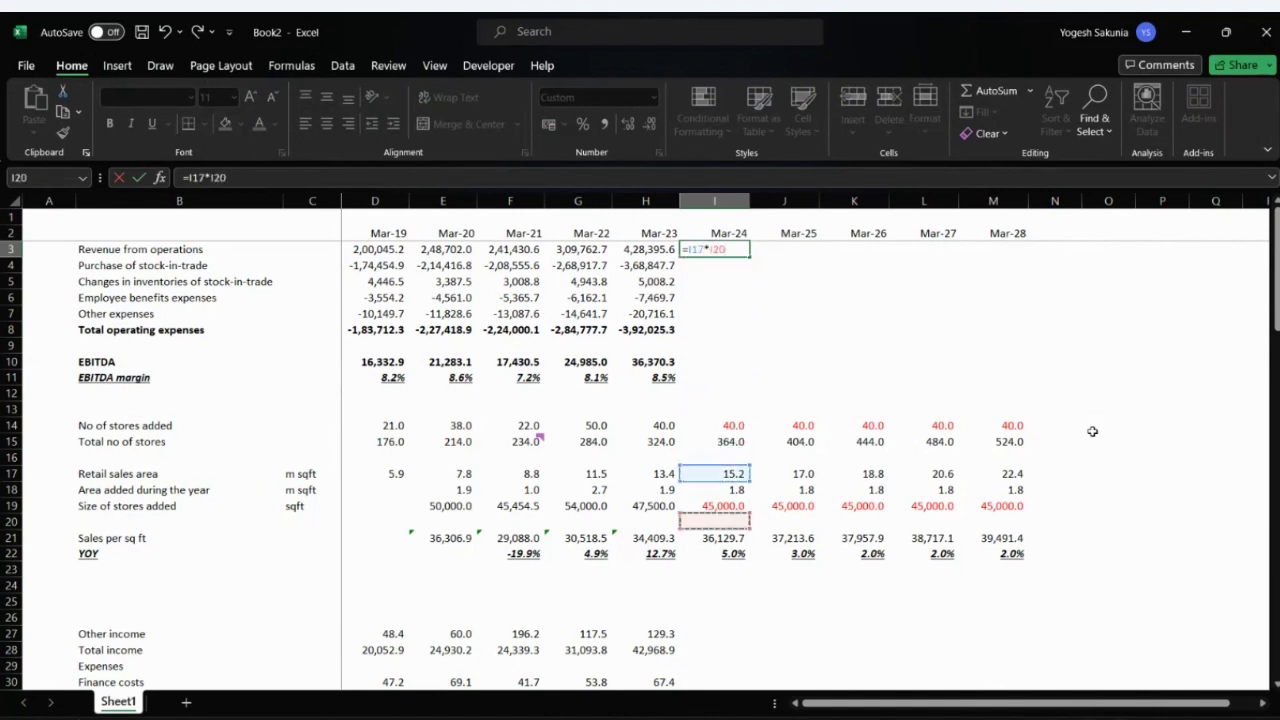
key(Return)
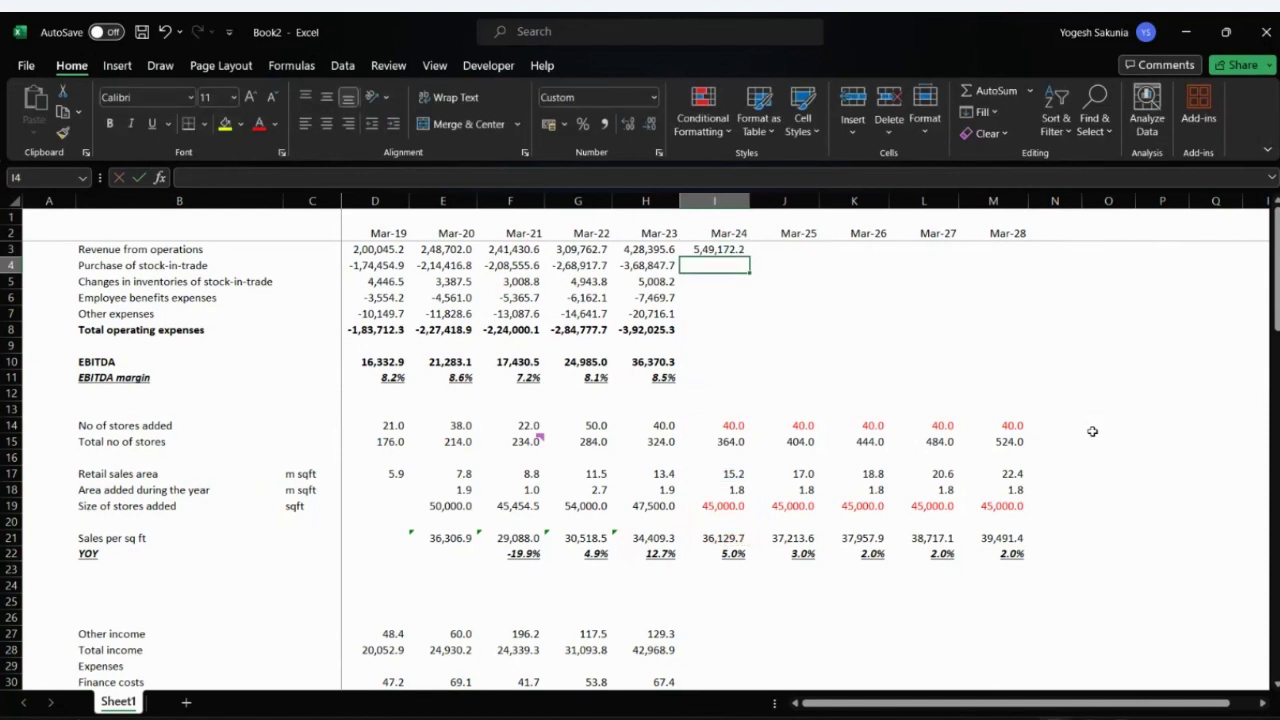
- Fill the revenue from operations formula from I3 across to M3 for Mar-25 through Mar-28
key(Up)
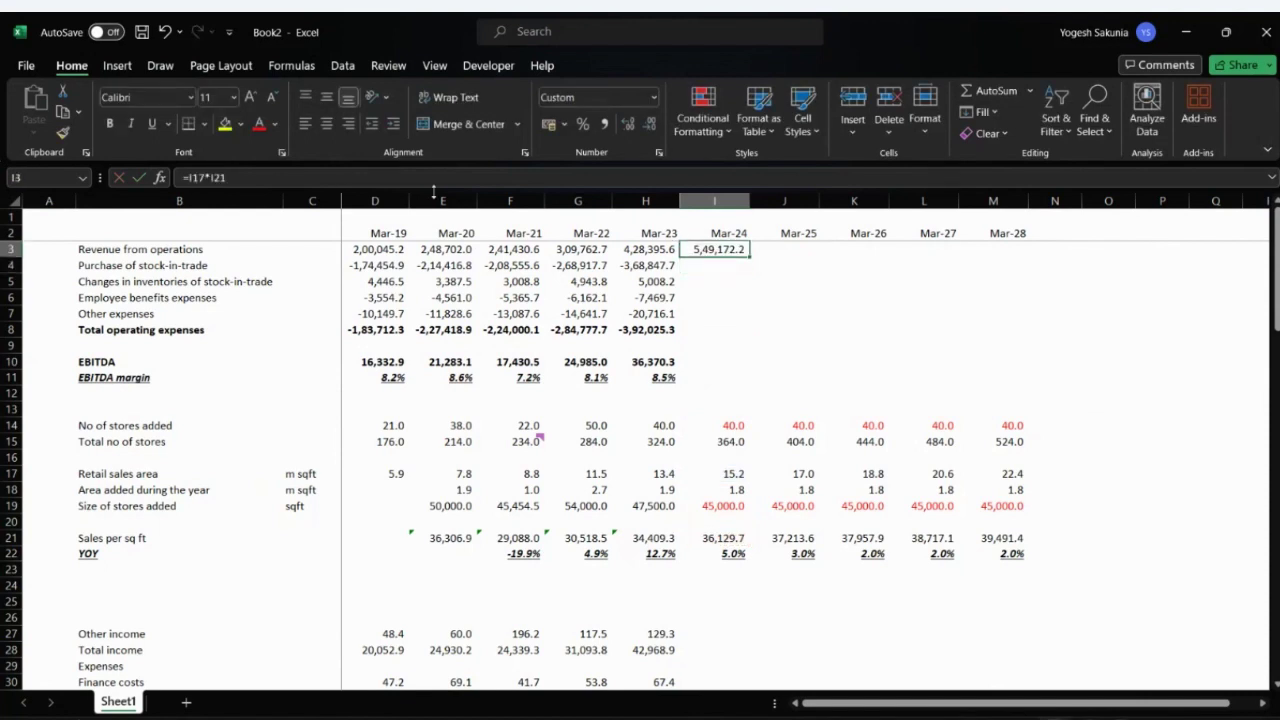
click(356, 176)
key(Escape)
key(shift+Right)
key(shift+Right)
key(shift+Right)
key(shift+Right)
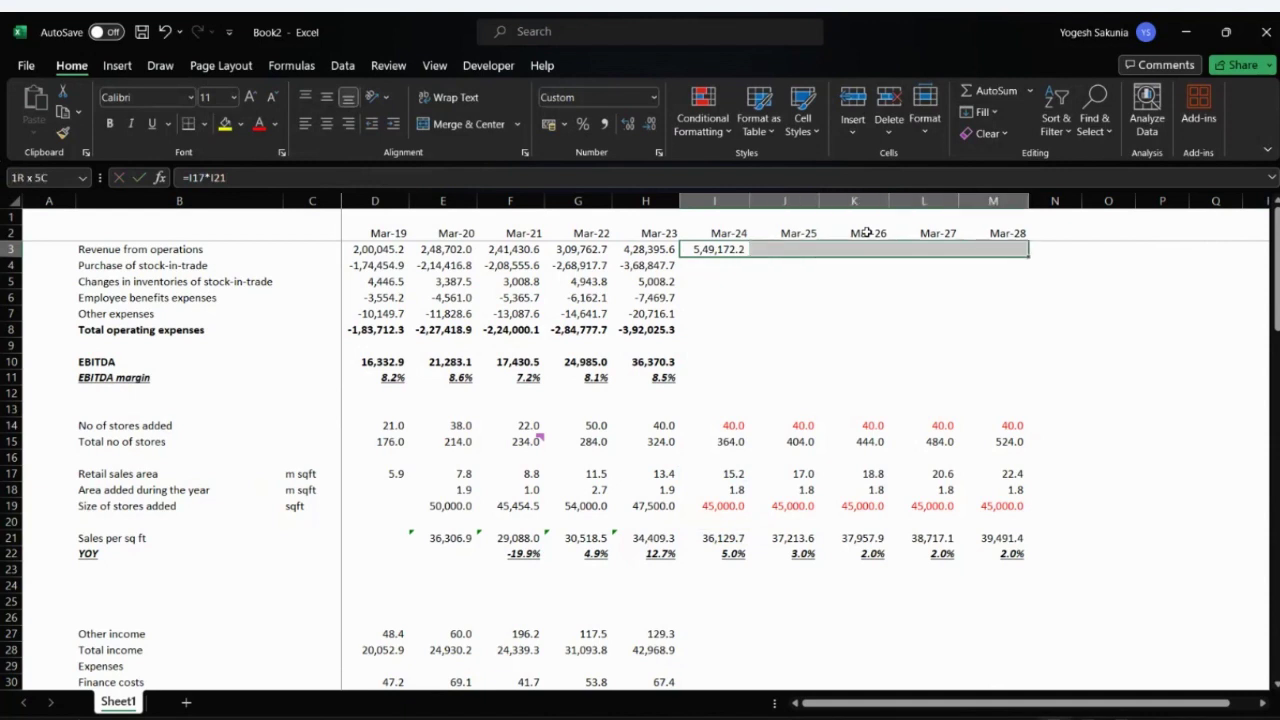
key(ctrl+r)
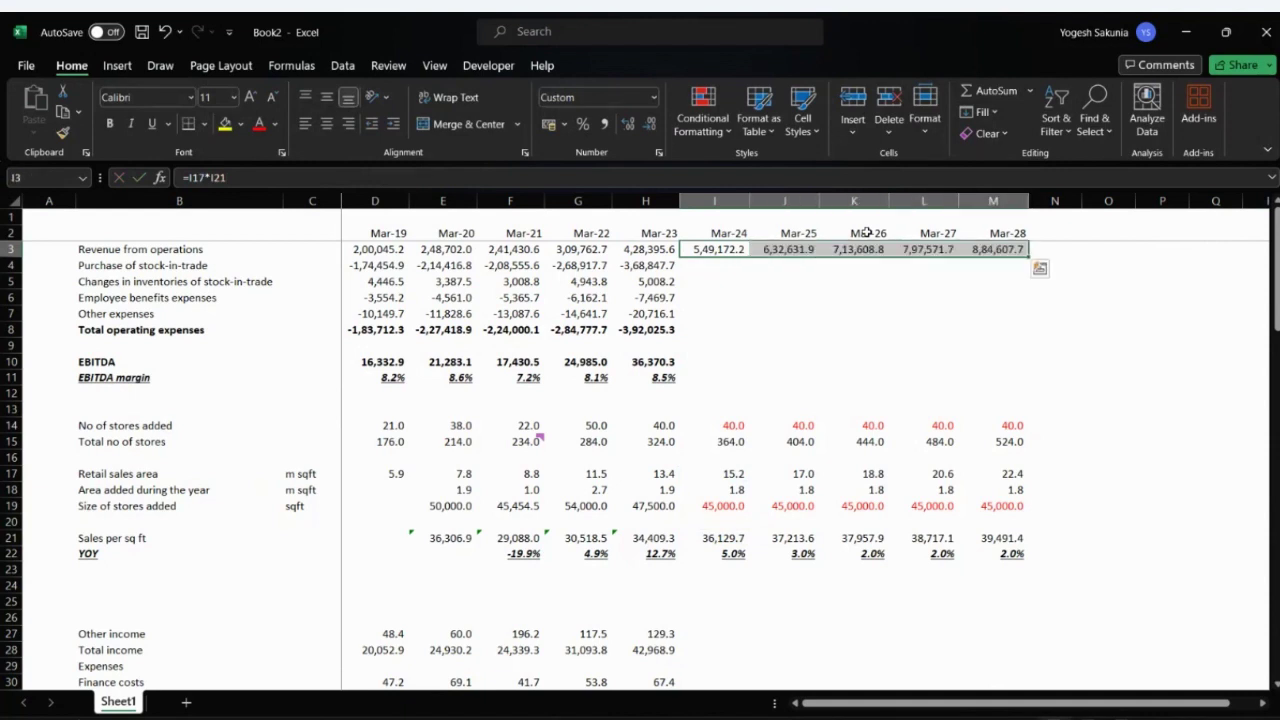
- Review the forecast store, retail area and sales per sq ft rows that drive the projected revenue
key(Down)
key(Down)
key(Down)
key(Down)
key(Down)
key(Down)
key(Down)
key(Down)
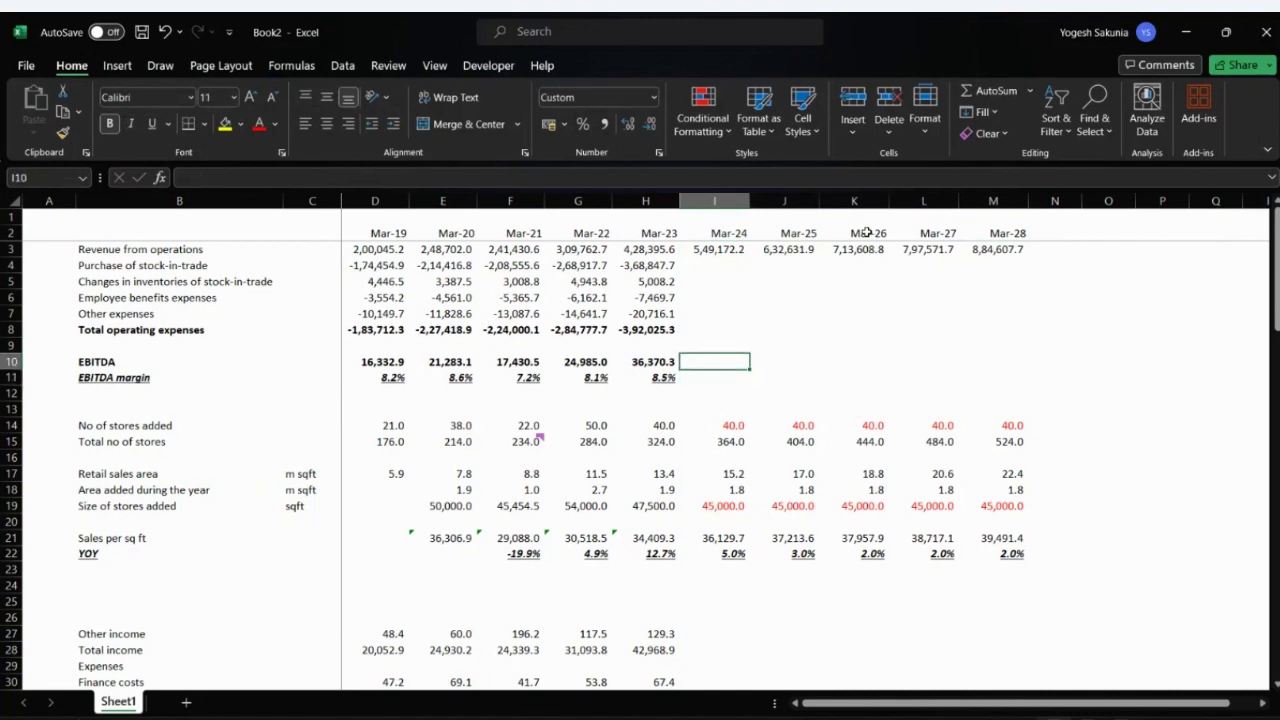
key(Down)
key(Down)
key(Down)
key(Down)
key(Down)
key(Down)
key(Down)
key(Down)
key(Down)
key(Down)
key(Down)
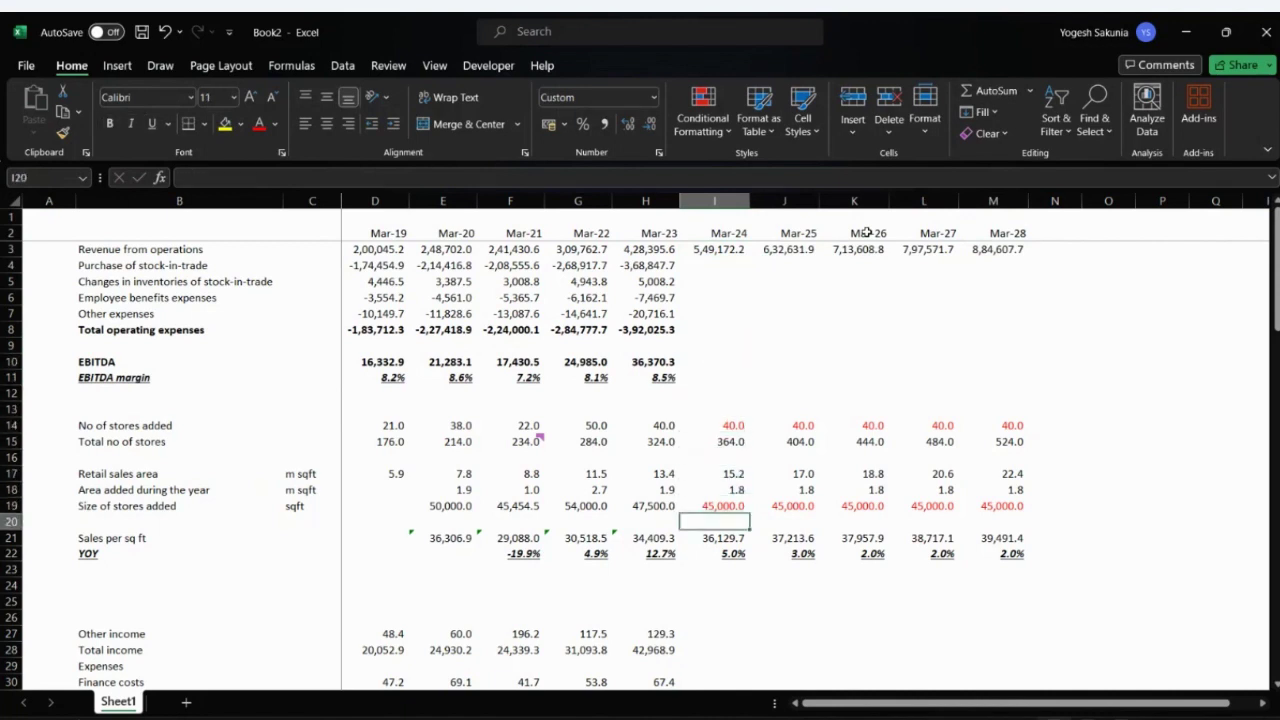
key(Down)
key(Left)
key(Left)
key(Left)
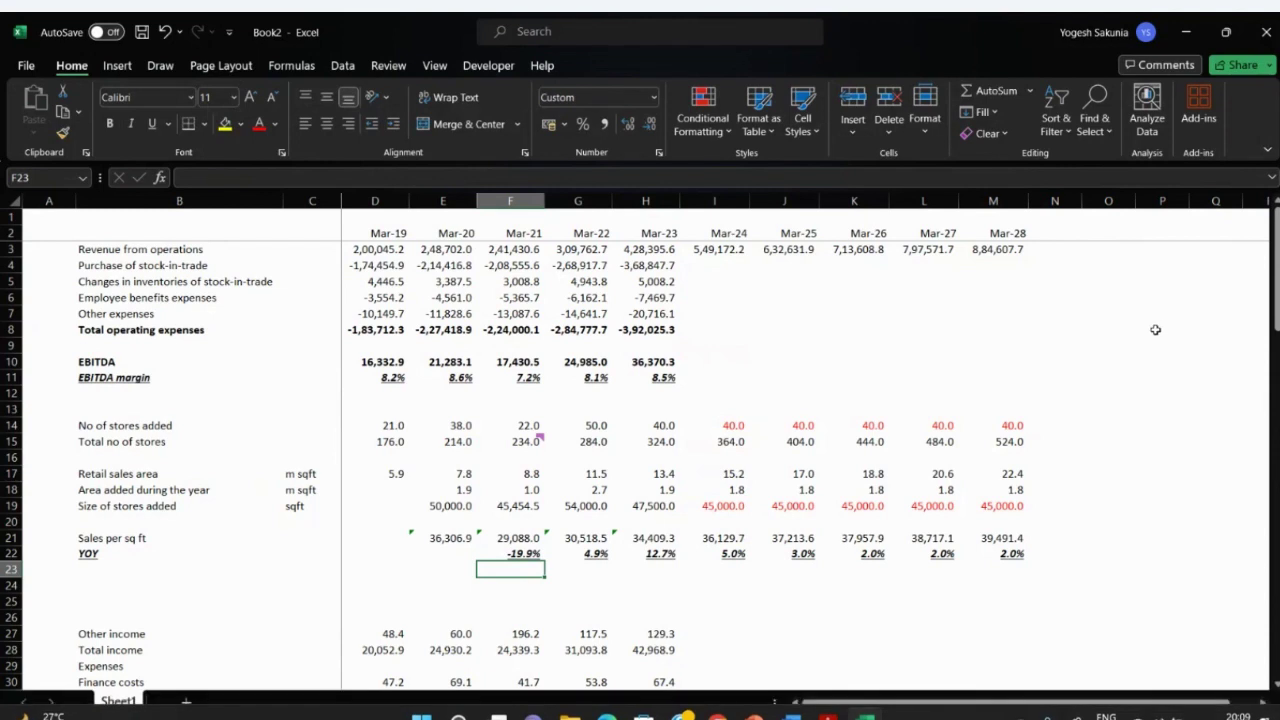
- Examine the operating expense lines and EBITDA in rows 4 to 10, comparing the historical years with the empty Mar-24 column
key(Up)
key(Up)
key(Up)
key(Up)
key(Up)
key(Up)
key(Up)
key(Up)
key(Up)
key(Up)
key(Up)
key(Up)
key(Up)
key(Up)
key(Up)
key(Up)
key(Up)
key(Up)
key(Up)
key(Up)
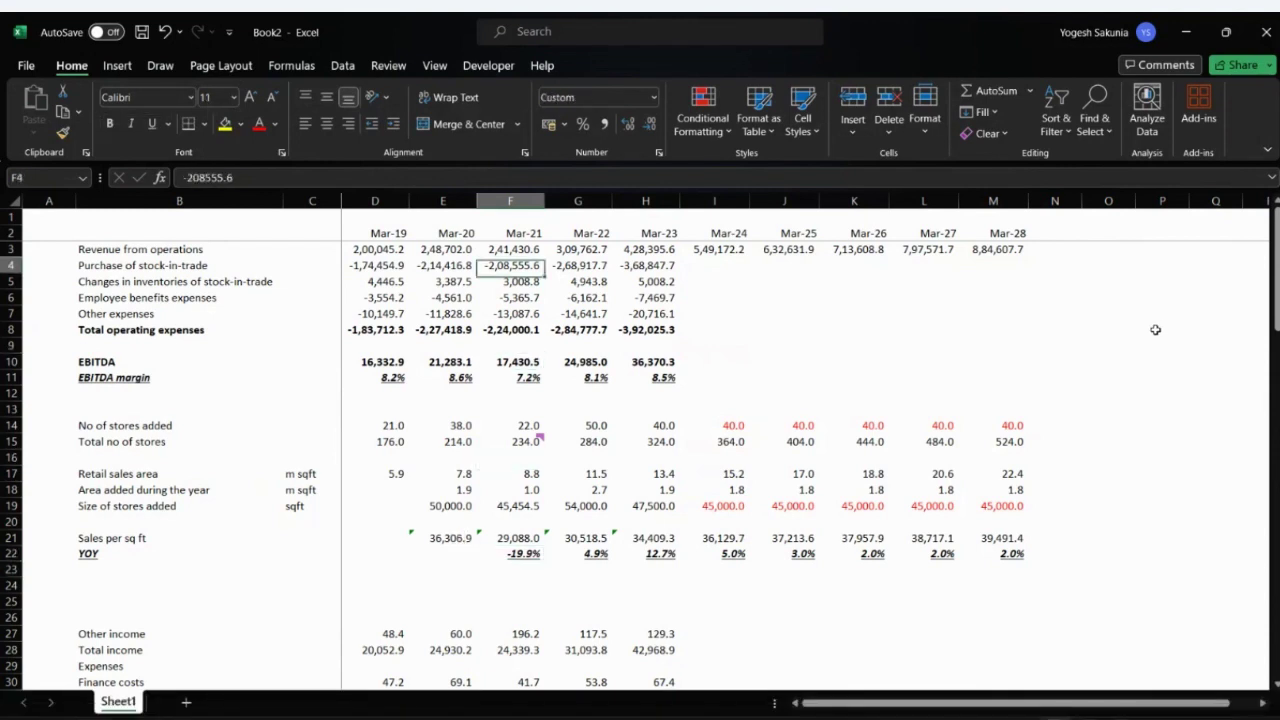
key(Right)
key(Right)
key(Right)
key(Down)
key(Down)
key(Down)
key(Down)
key(Down)
key(Down)
key(Down)
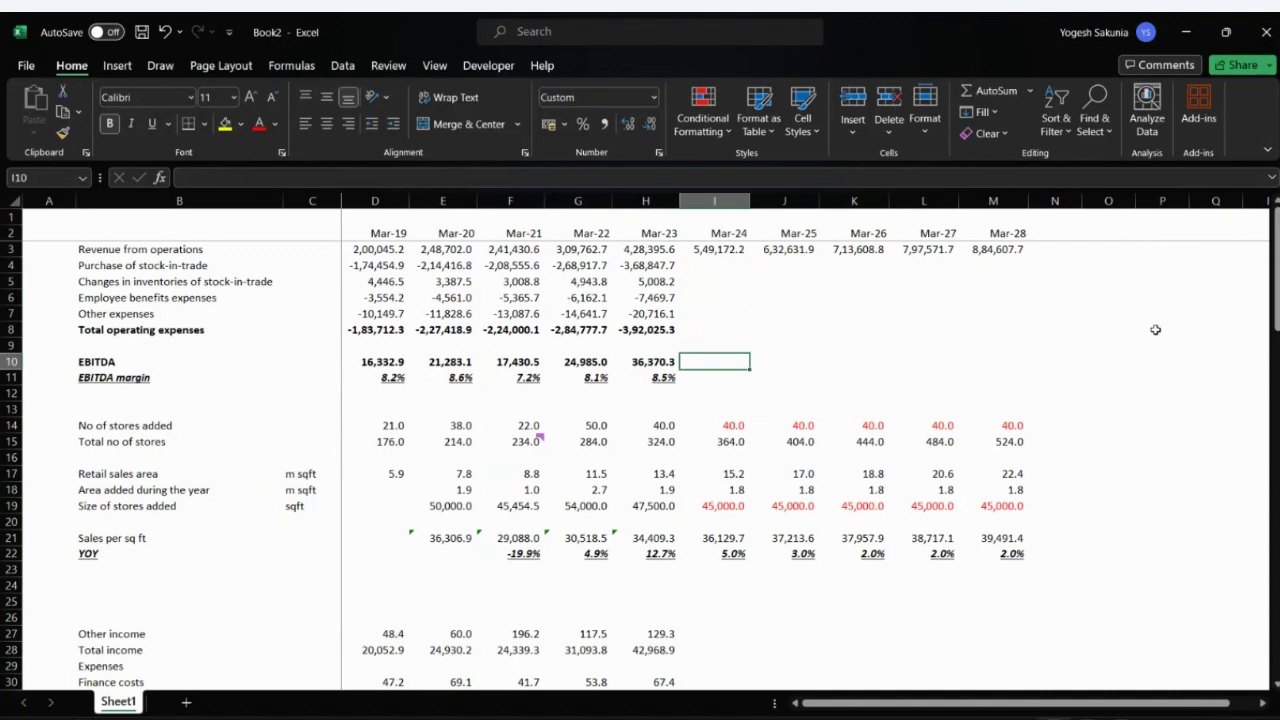
key(Up)
key(Up)
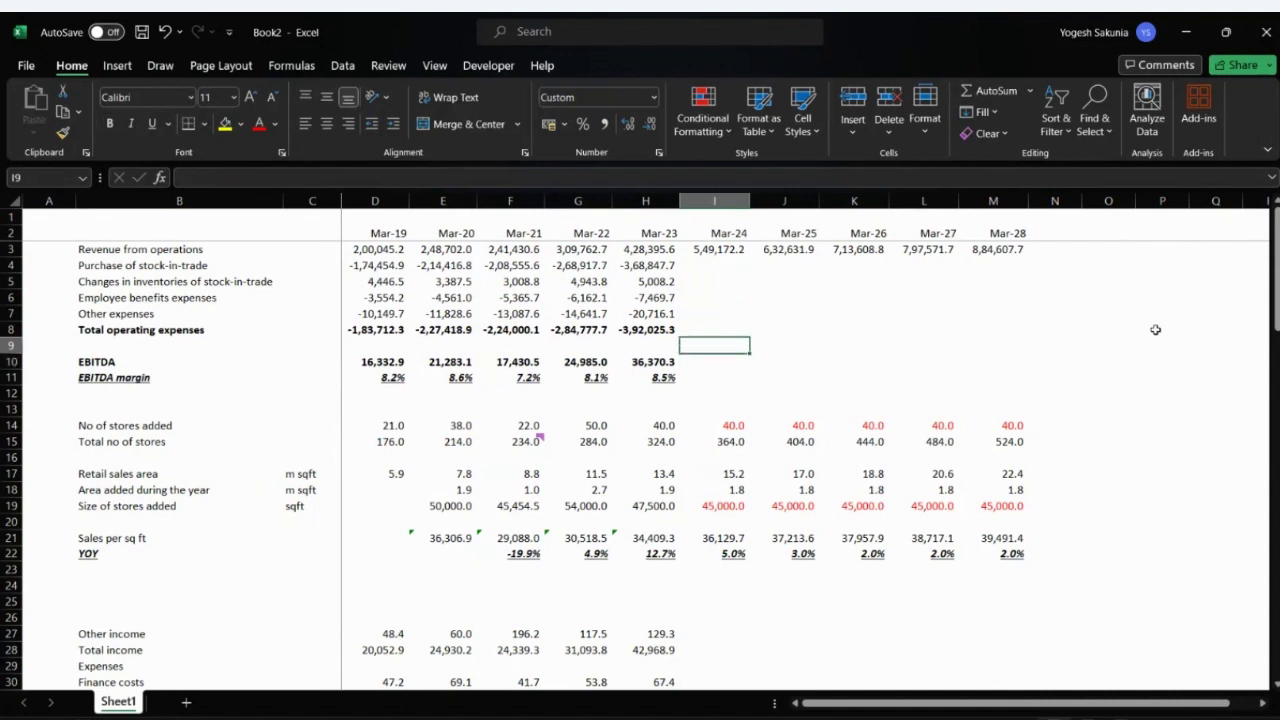
key(Left)
key(Up)
key(Up)
key(Up)
key(Up)
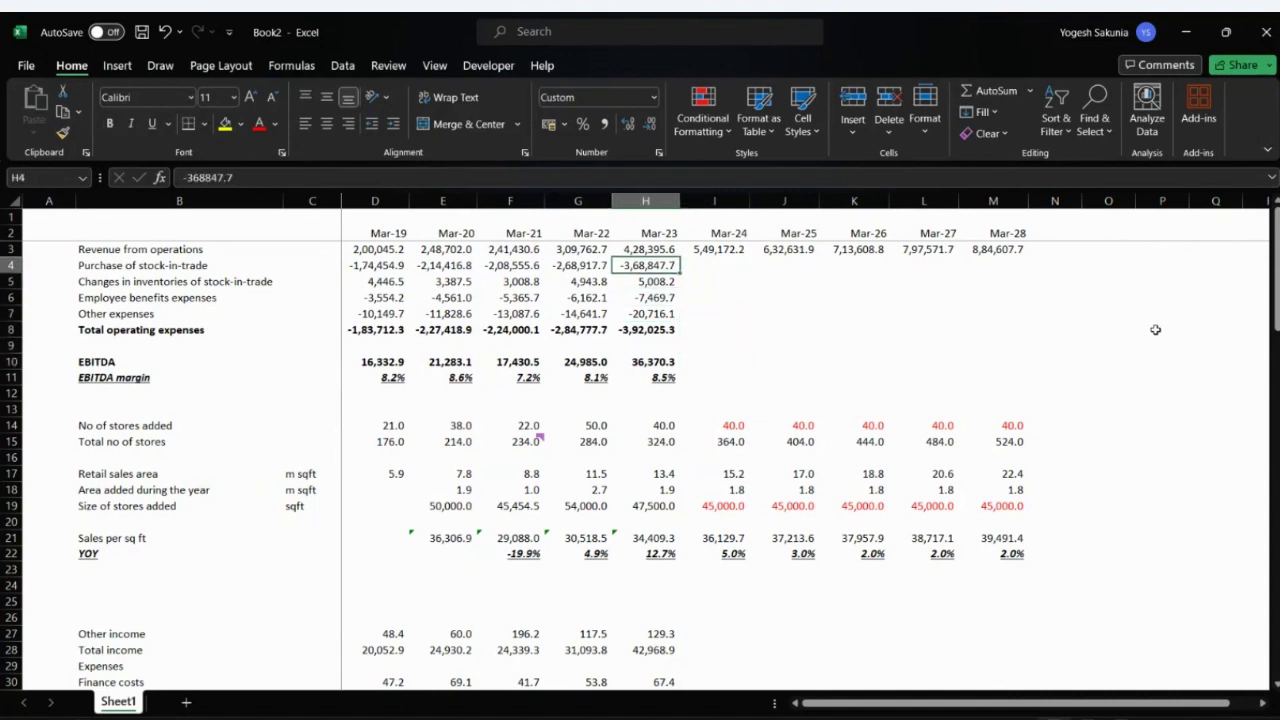
key(Down)
key(Down)
key(Down)
key(Down)
key(Down)
key(Down)
key(Down)
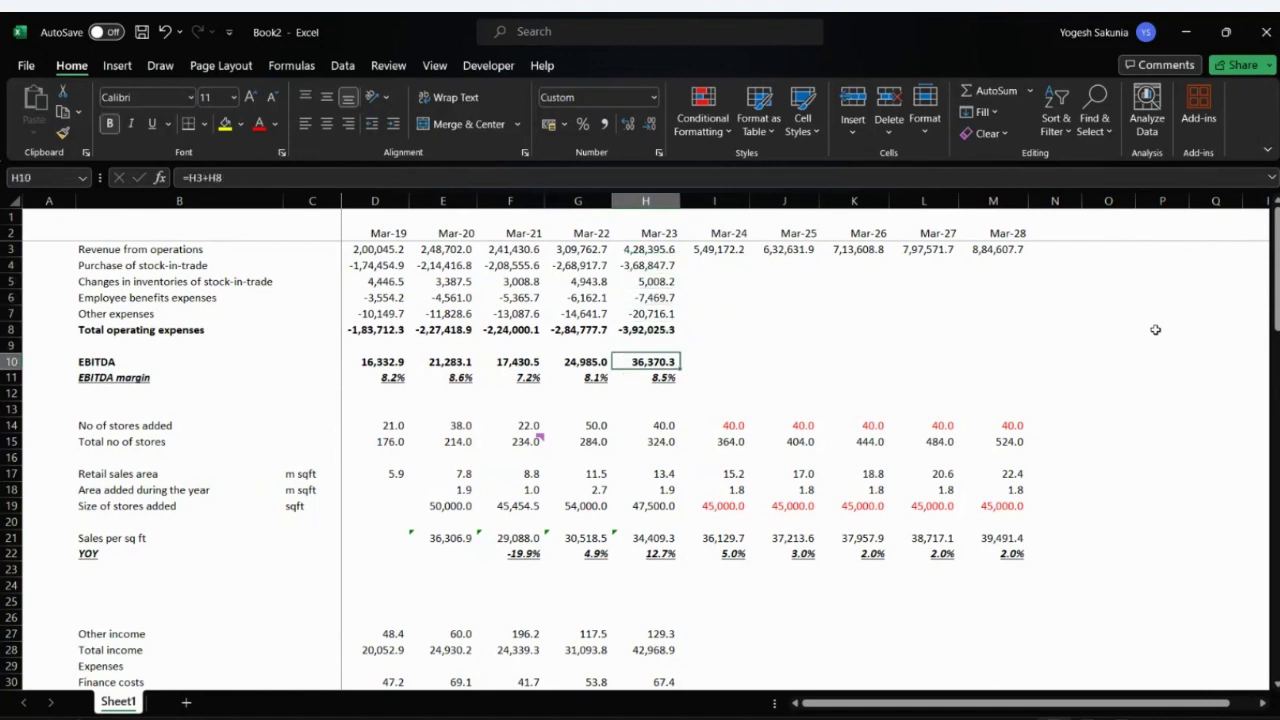
key(Right)
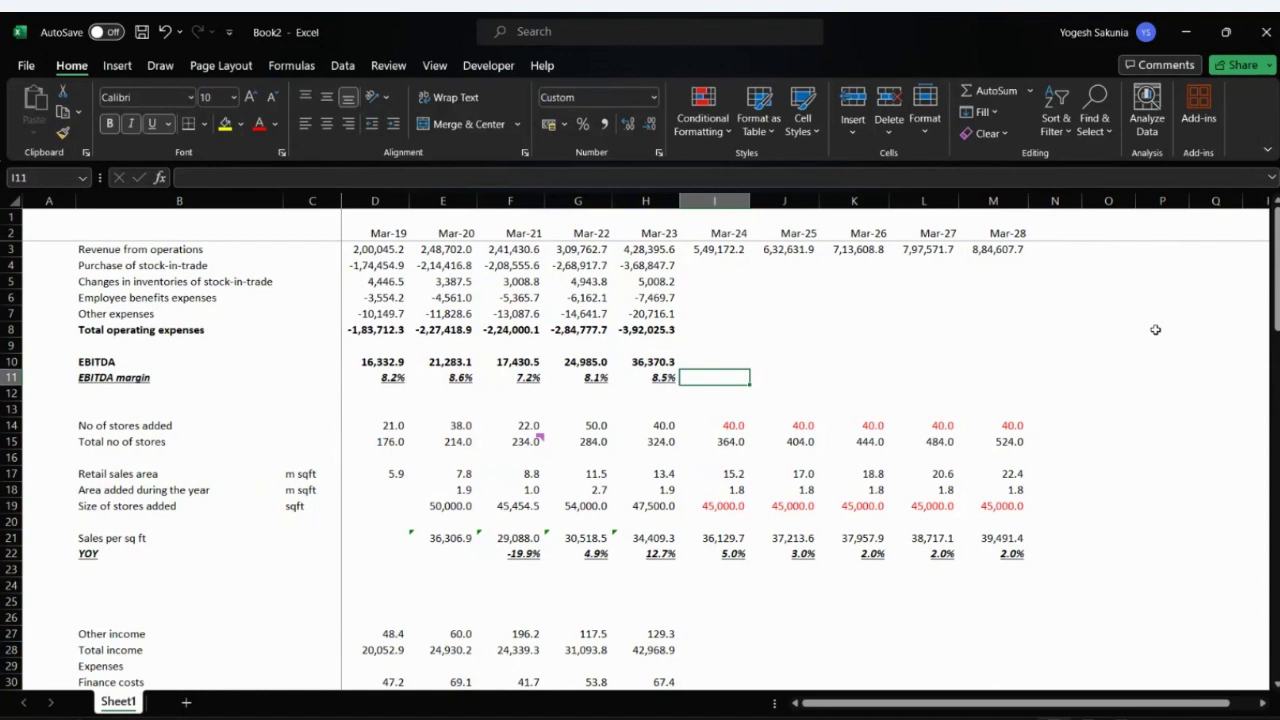
- Review the historical EBITDA margins in row 11 alongside the Mar-21 expense lines in column F
key(Left)
key(Left)
key(Left)
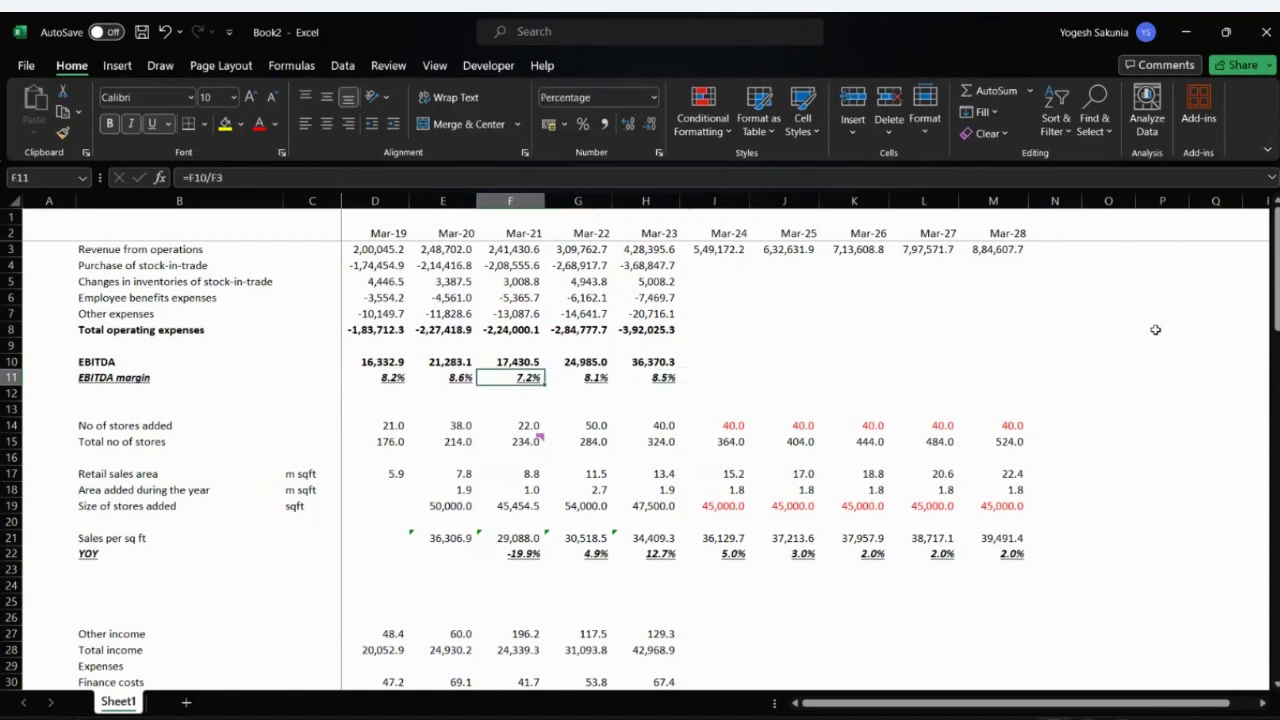
key(Left)
key(Right)
key(Up)
key(Up)
key(Up)
key(Up)
key(Up)
key(Up)
key(Up)
key(Up)
key(Up)
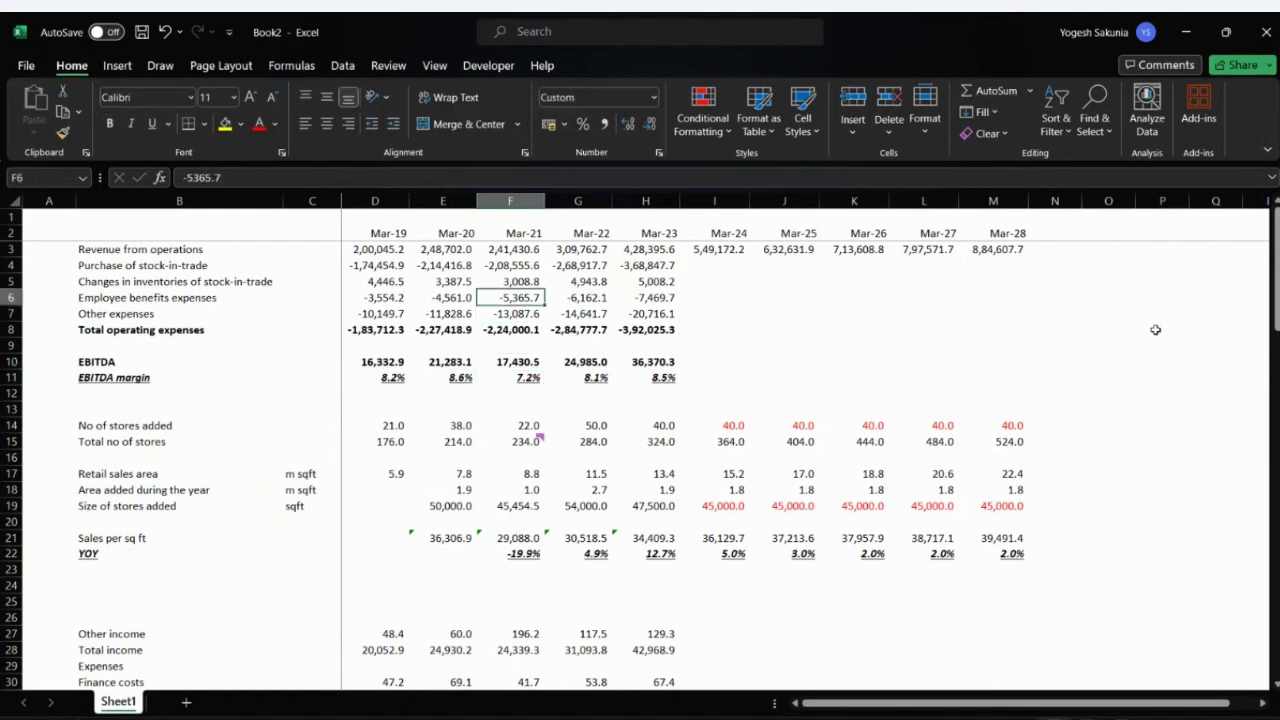
key(Down)
key(Down)
key(Down)
key(Down)
key(Down)
key(Down)
key(Down)
key(Down)
key(Down)
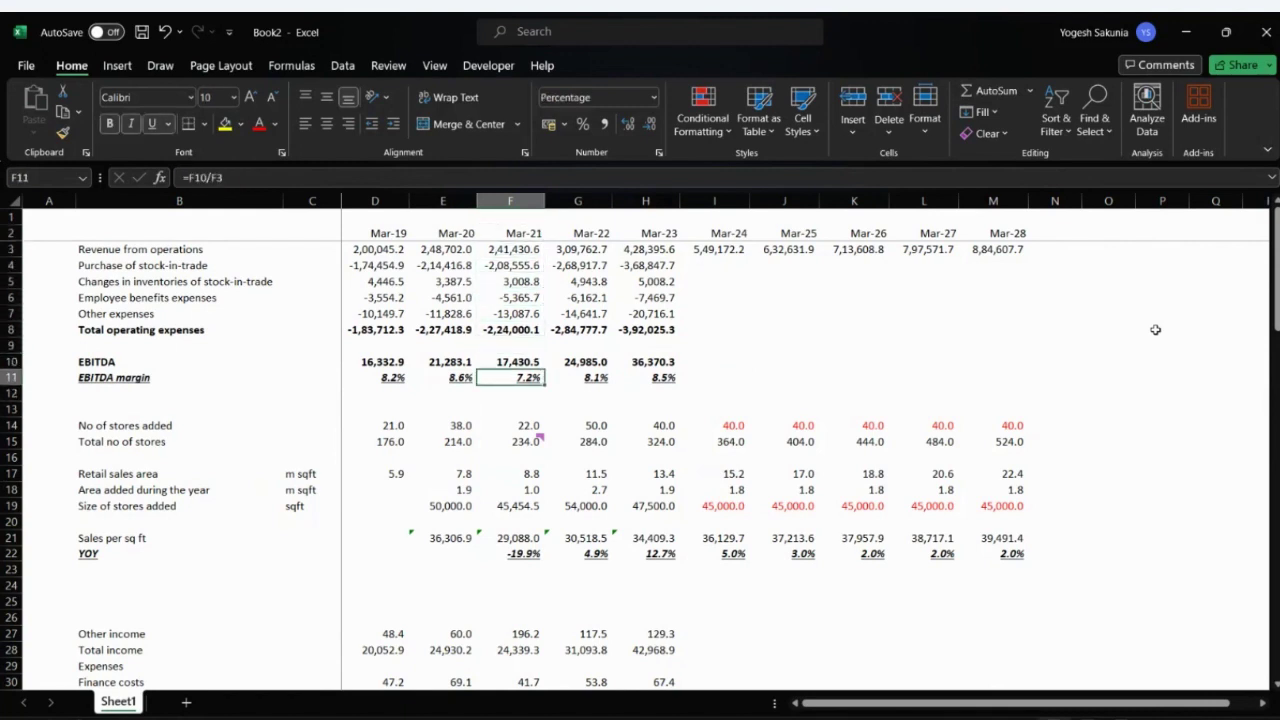
key(Left)
key(Left)
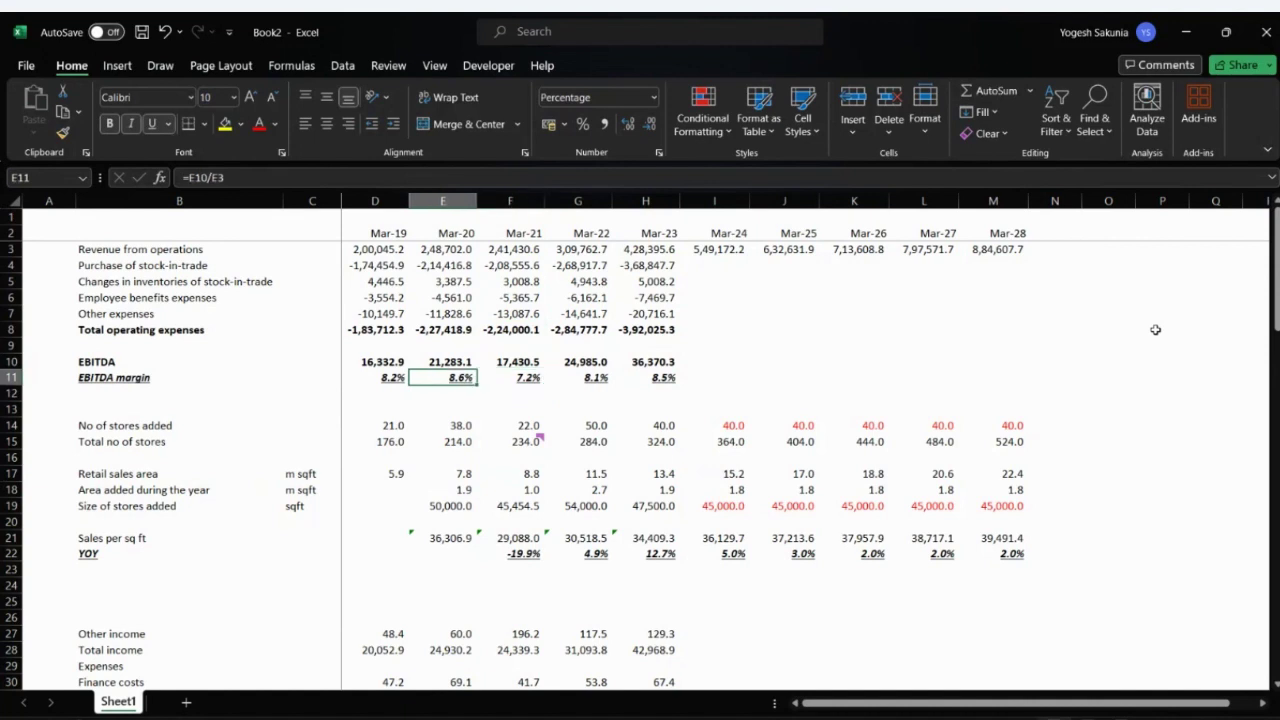
- Copy the EBITDA margin cell H11 into I11 and set the Mar-24 margin to 8.5%
key(Right)
key(Right)
key(Right)
key(Right)
key(Right)
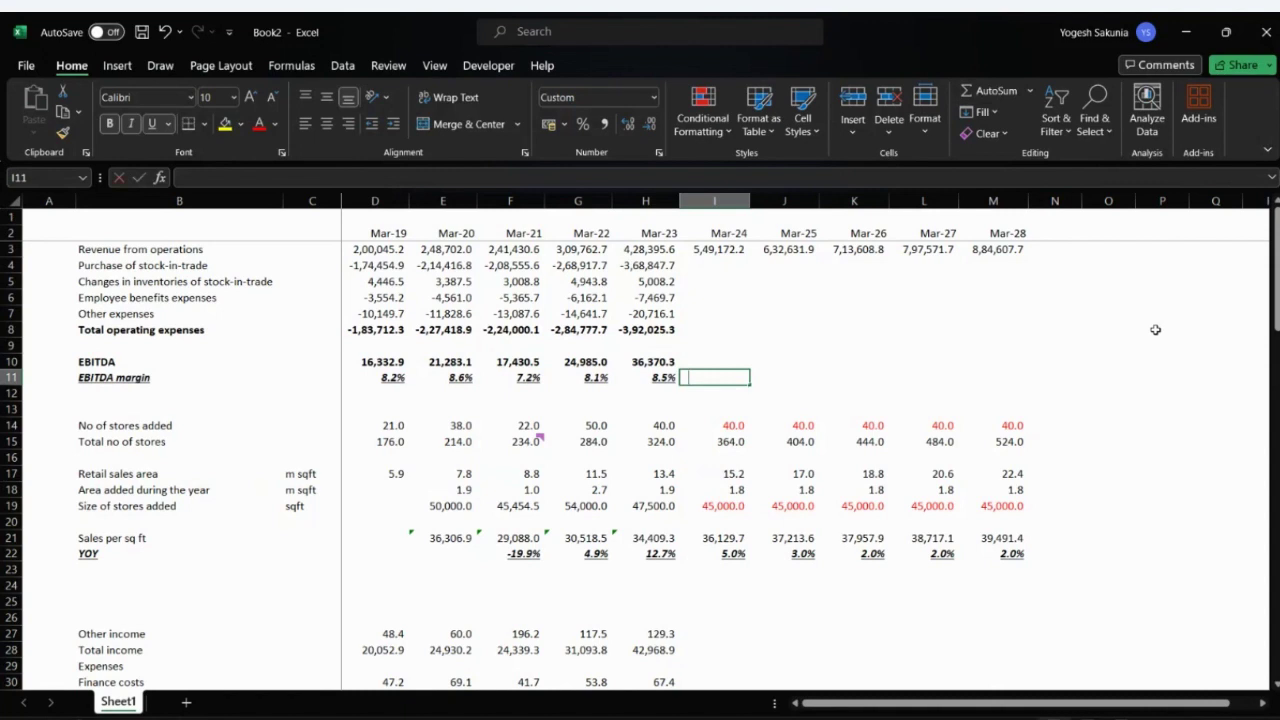
text(8)
key(Escape)
key(ctrl+r)
text(8.5)
key(Return)
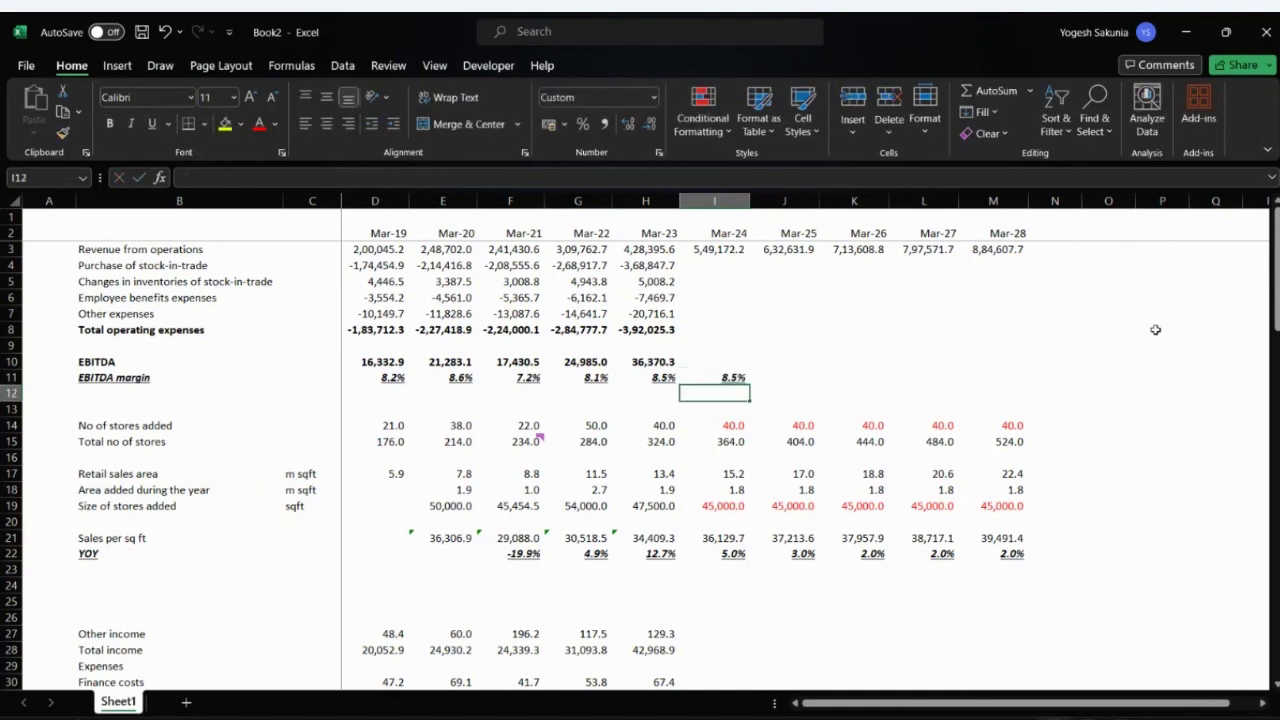
- Fill the 8.5% EBITDA margin from I11 across to M11 for Mar-25 through Mar-28
key(Up)
key(shift+Right)
key(shift+Right)
key(shift+Right)
key(shift+Right)
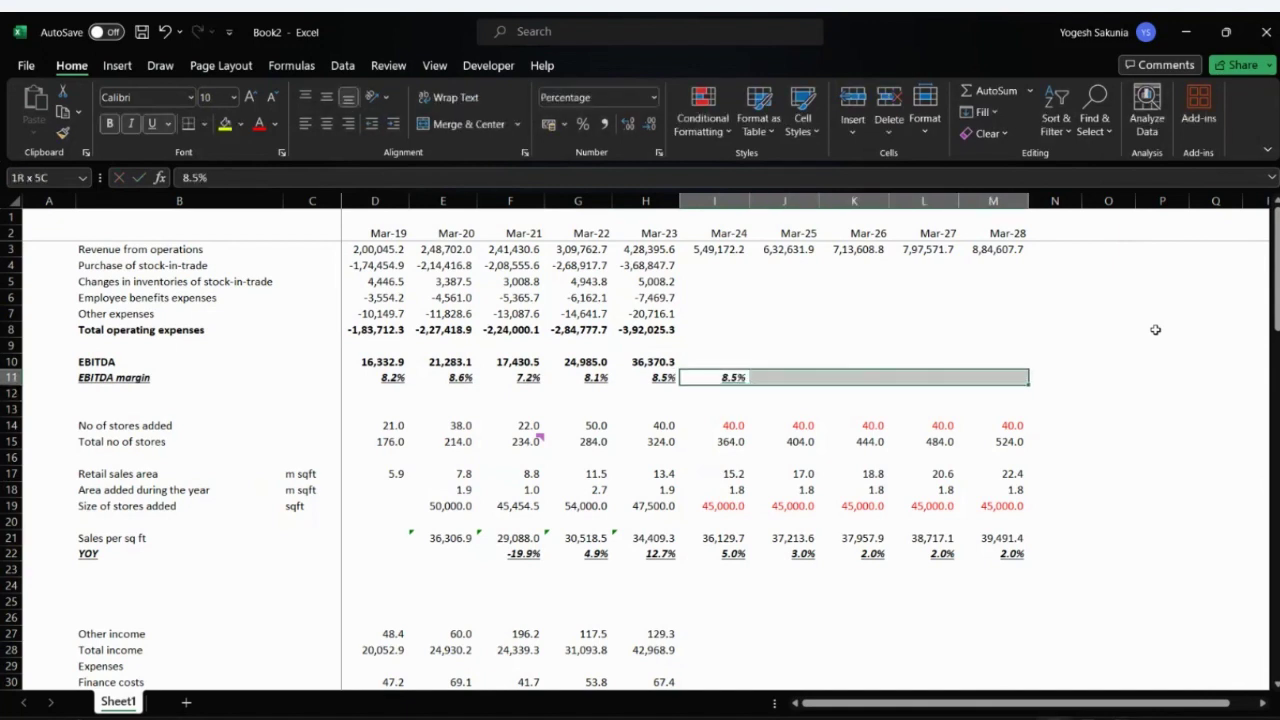
key(ctrl+r)
- Color the forecast EBITDA margins in I11:M11 and the YOY growth rates in I22:M22 red
click(263, 126)
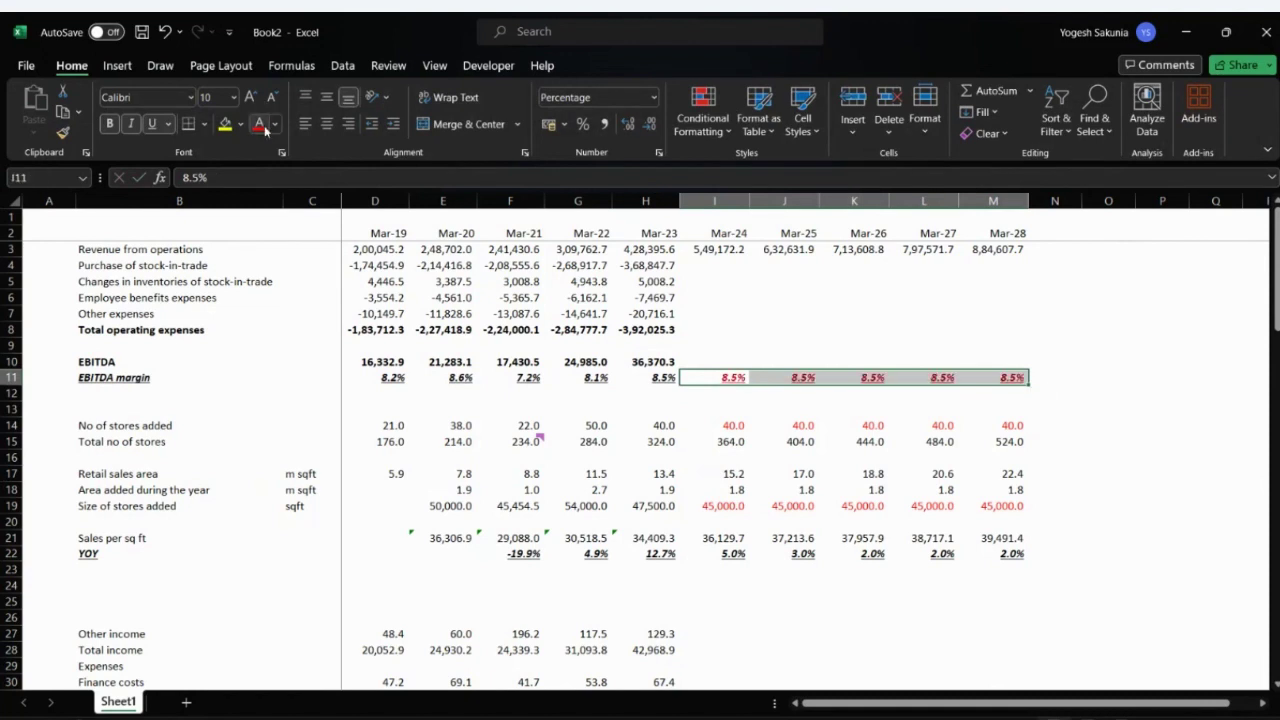
drag(727, 562, 1022, 556)
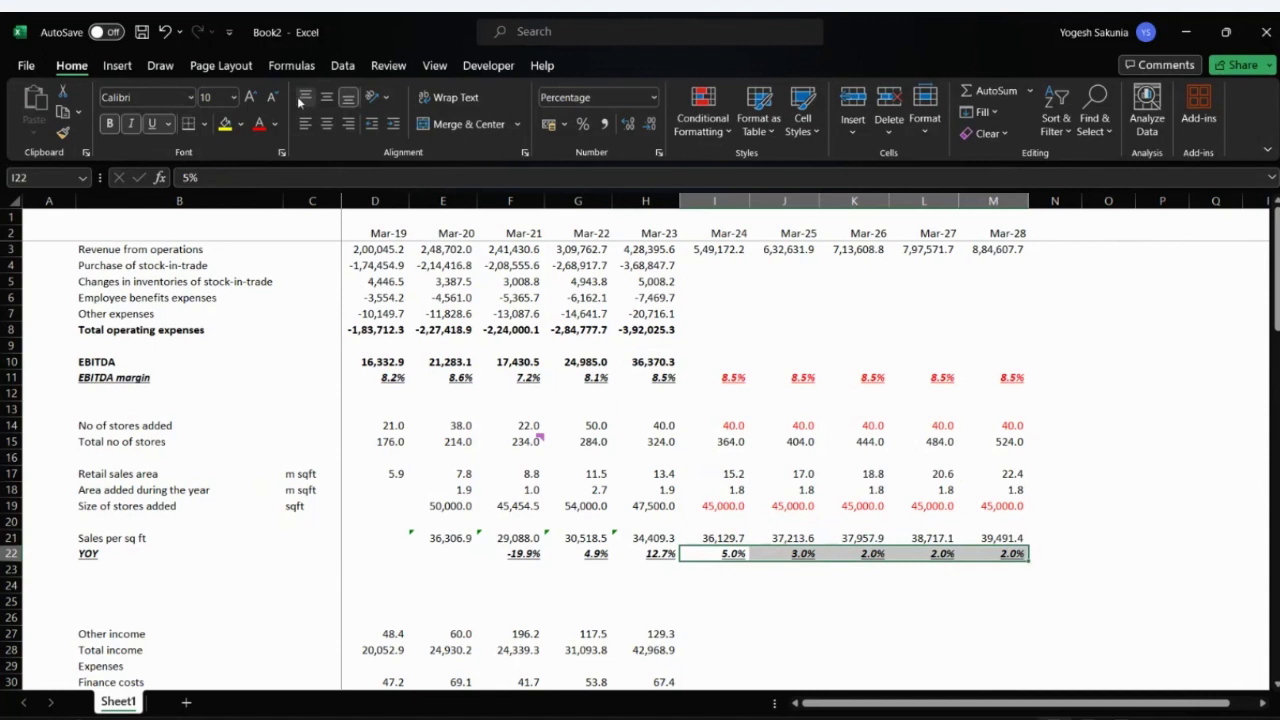
click(263, 126)
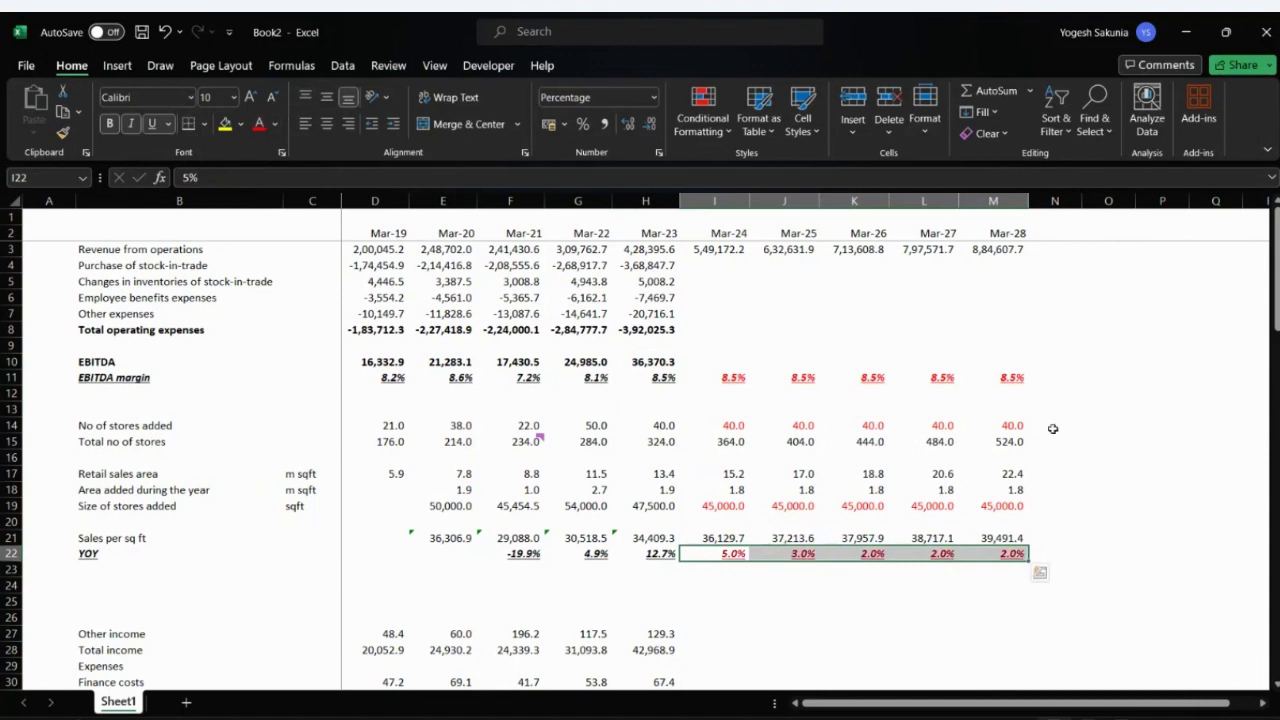
- Calculate the Mar-24 EBITDA in I10 as revenue from operations times EBITDA margin, =I3*I11
key(Up)
key(Up)
key(Up)
key(Up)
key(Up)
key(Up)
key(Up)
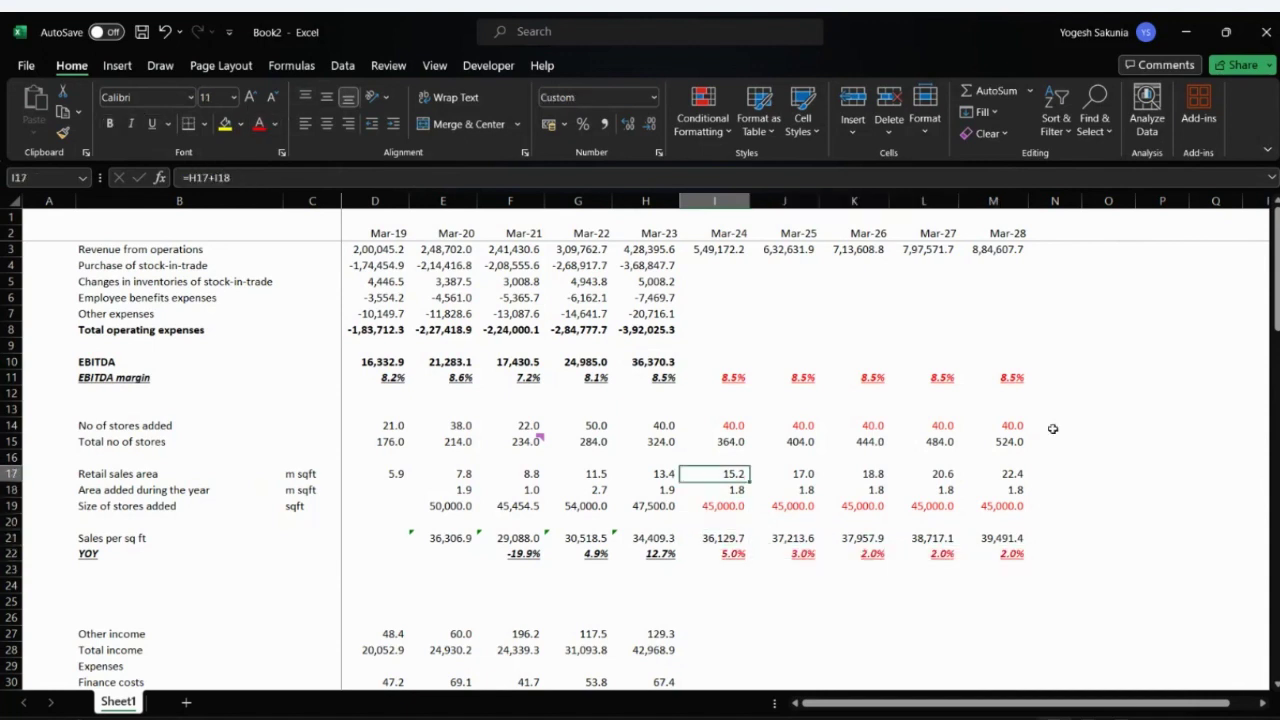
key(Up)
key(Up)
key(Up)
key(Up)
key(Up)
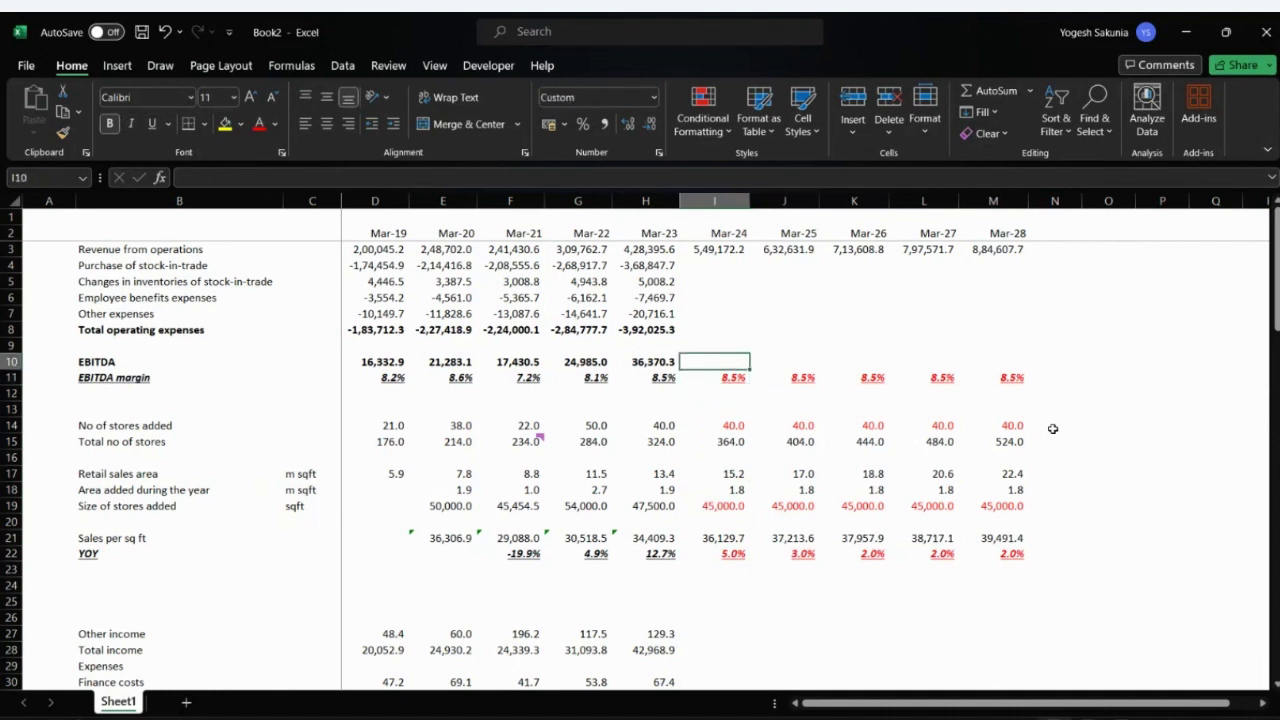
text(=)
key(Up)
key(Up)
key(Up)
key(Up)
key(Up)
key(Up)
key(Up)
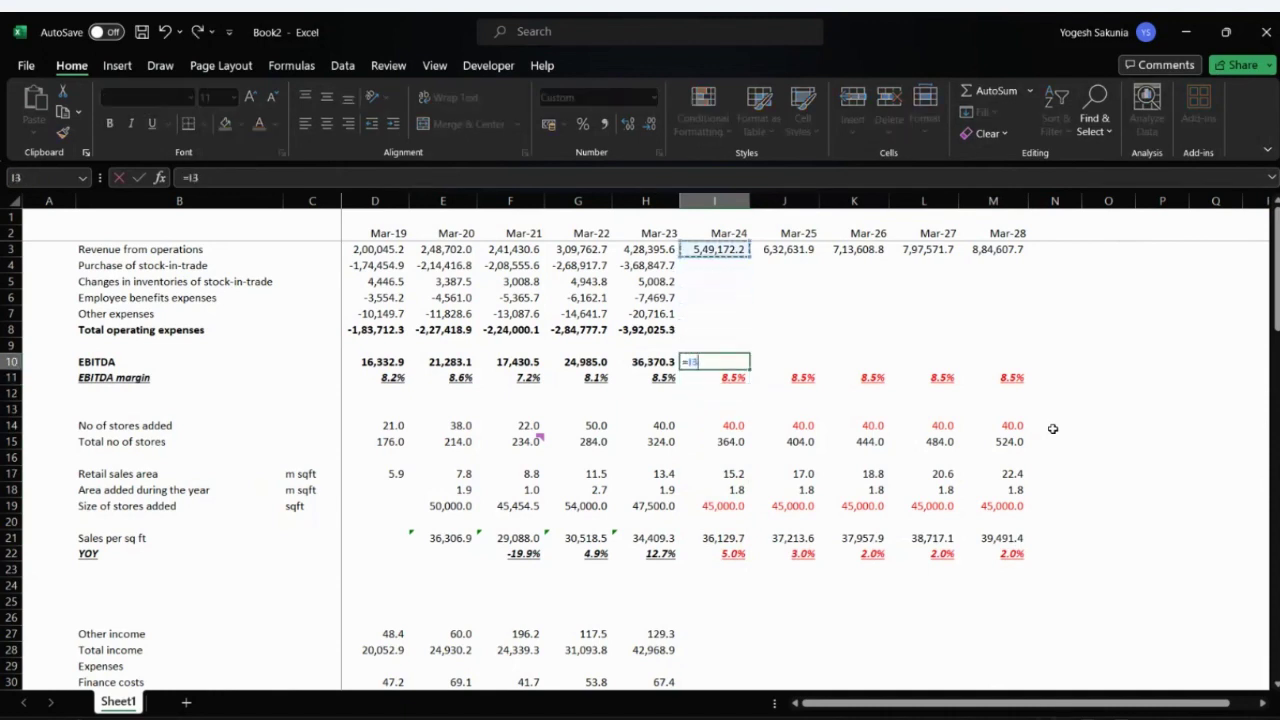
text(*)
key(Down)
key(Return)
- Fill the EBITDA formula from I10 across to M10 for Mar-25 through Mar-28
key(Up)
key(shift+Right)
key(shift+Right)
key(shift+Right)
key(shift+Right)
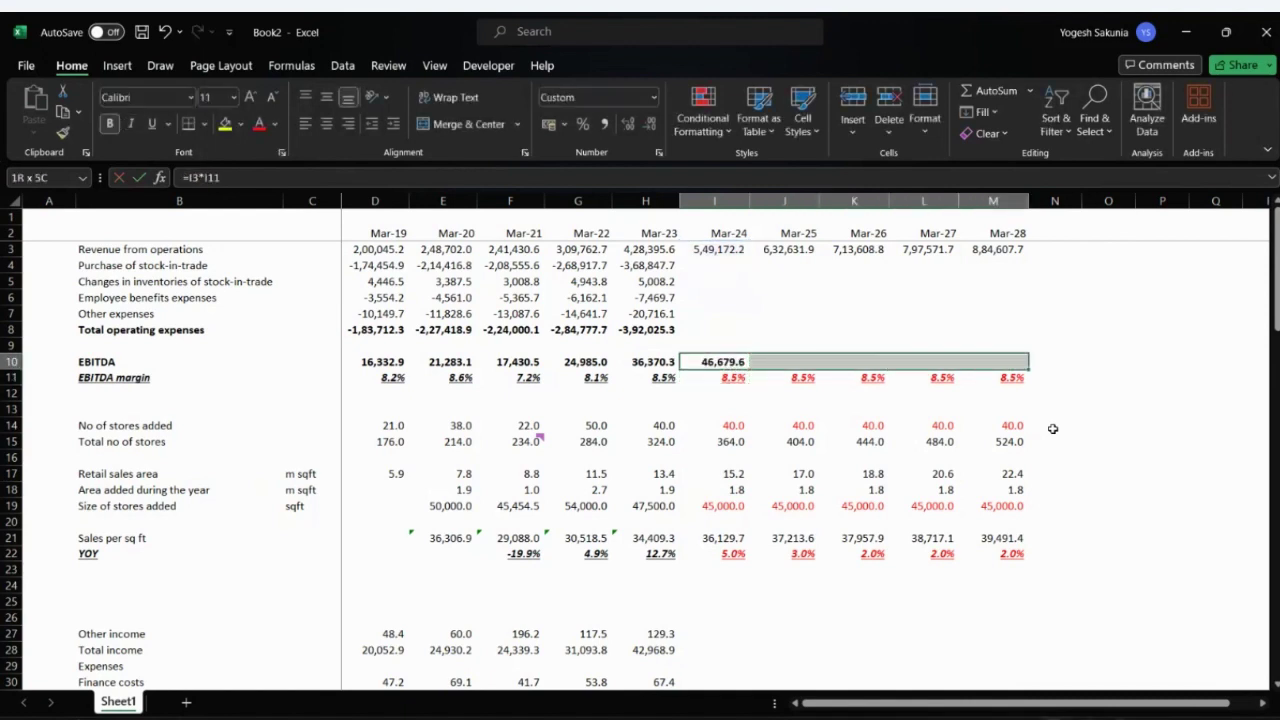
key(ctrl+r)
- Calculate the Mar-24 total operating expenses in I8 as EBITDA minus revenue from operations, =I10-I3
key(Up)
key(Up)
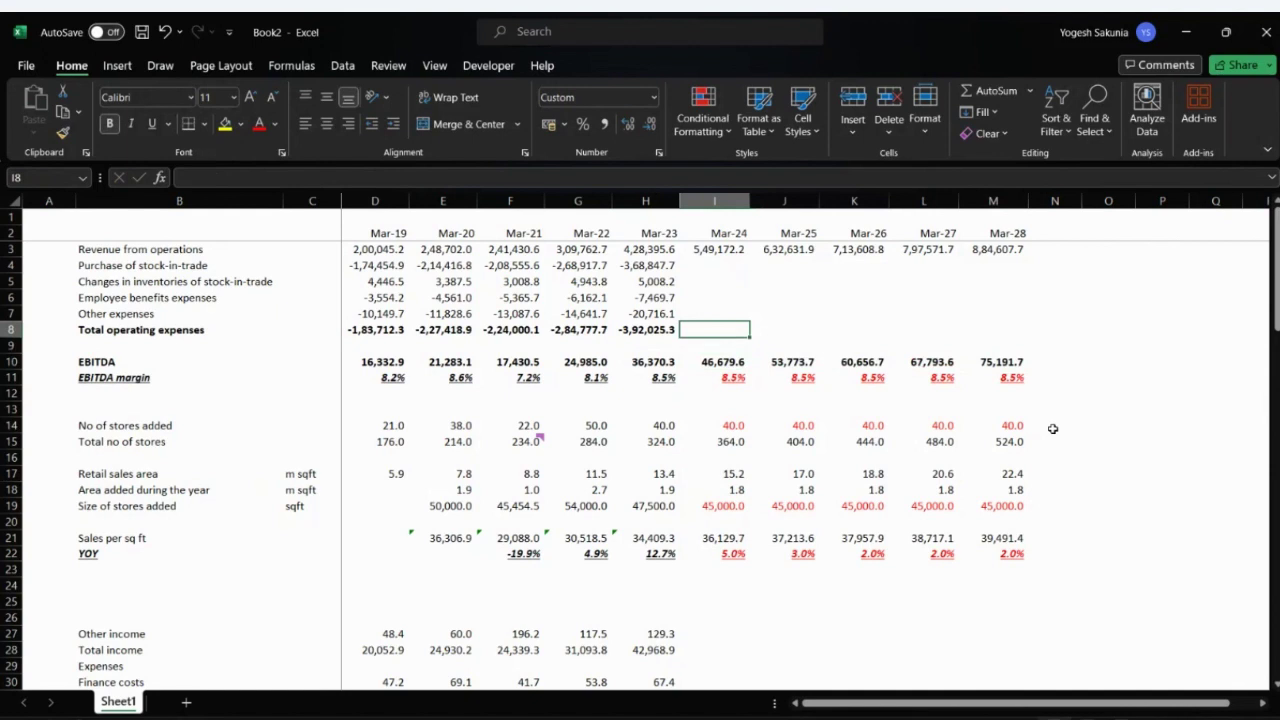
text(=)
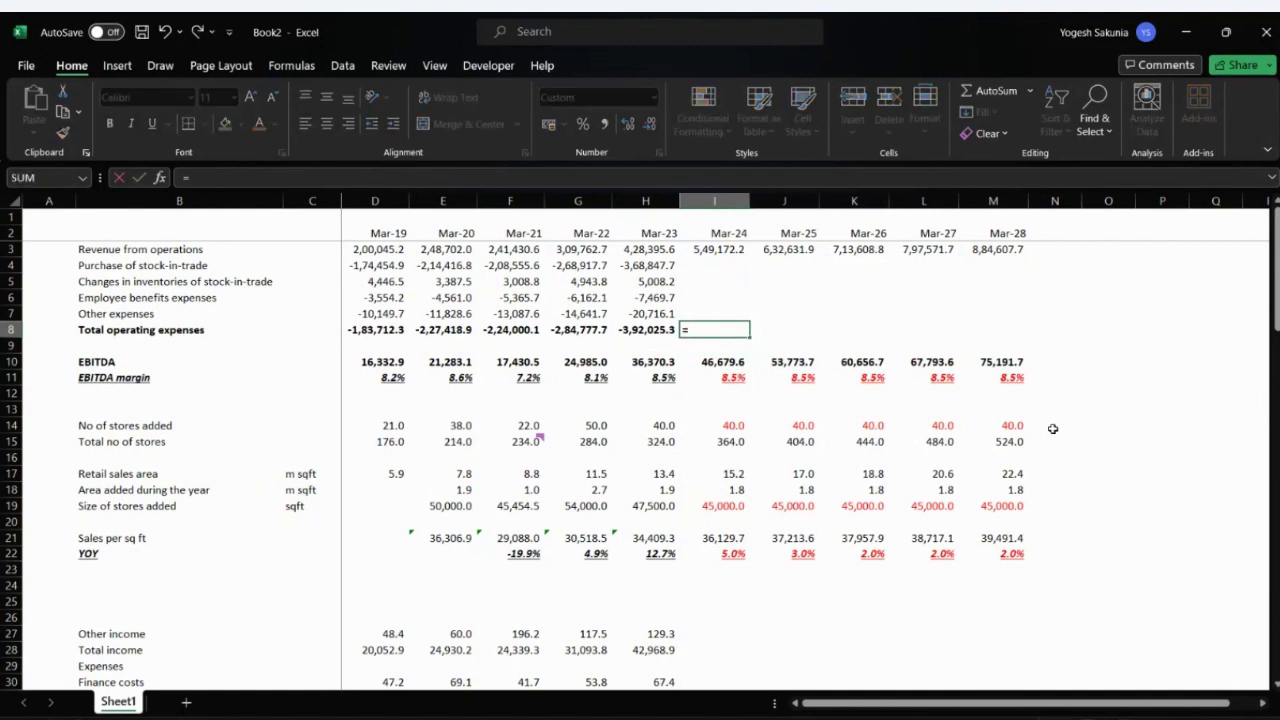
key(Down)
key(Down)
text(-)
key(Up)
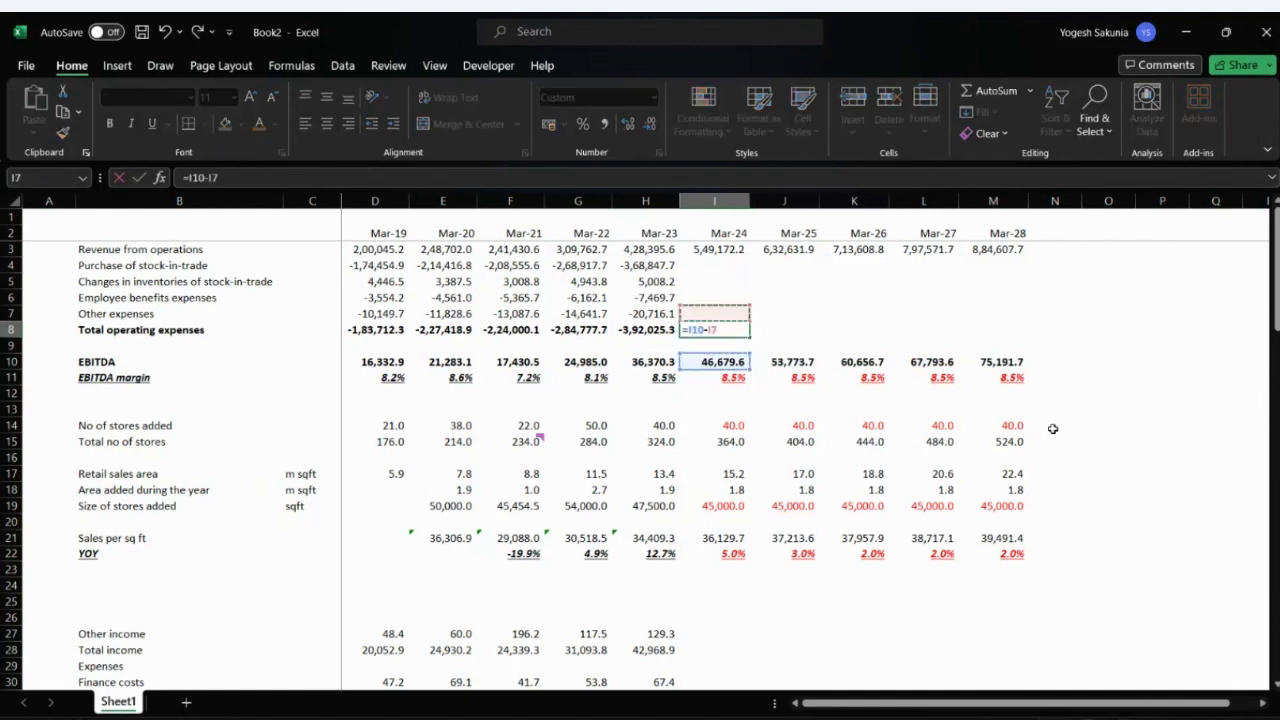
key(Up)
key(Up)
key(Up)
key(Up)
key(Return)
key(Up)
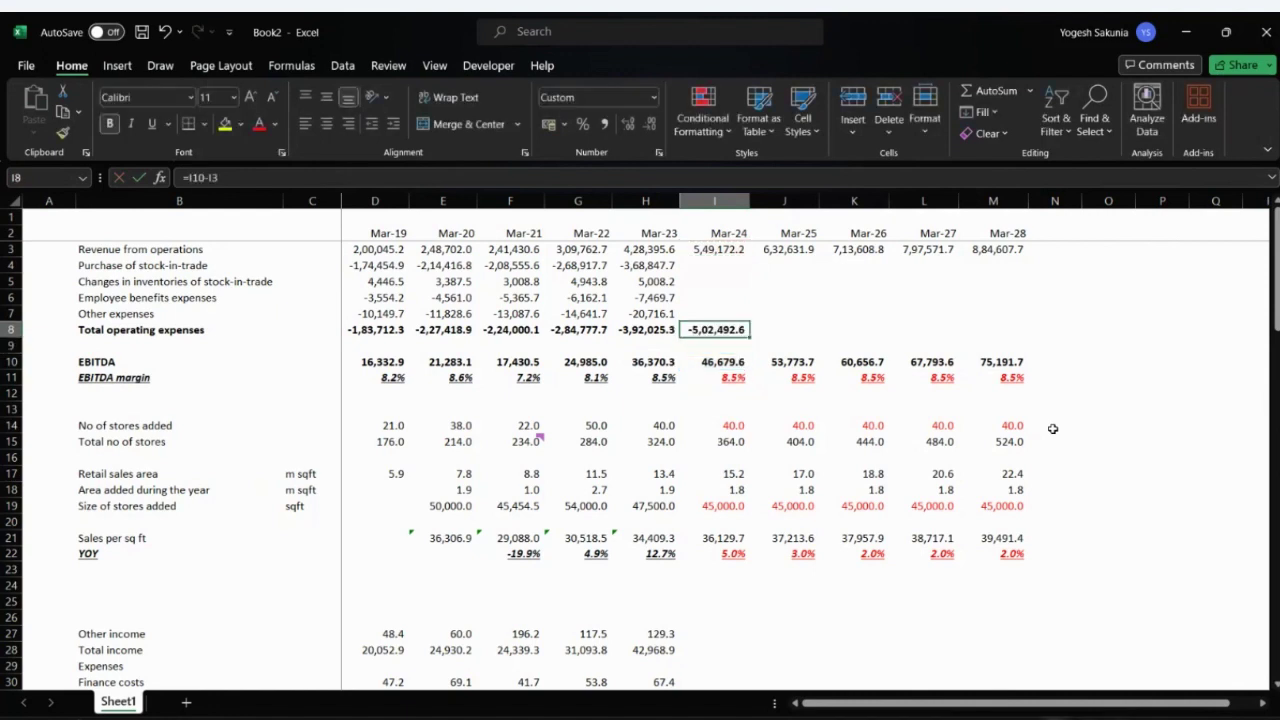
- Fill the total operating expenses formula from I8 across to M8 for Mar-25 through Mar-28
key(shift+Right)
key(shift+Right)
key(shift+Right)
key(shift+Right)
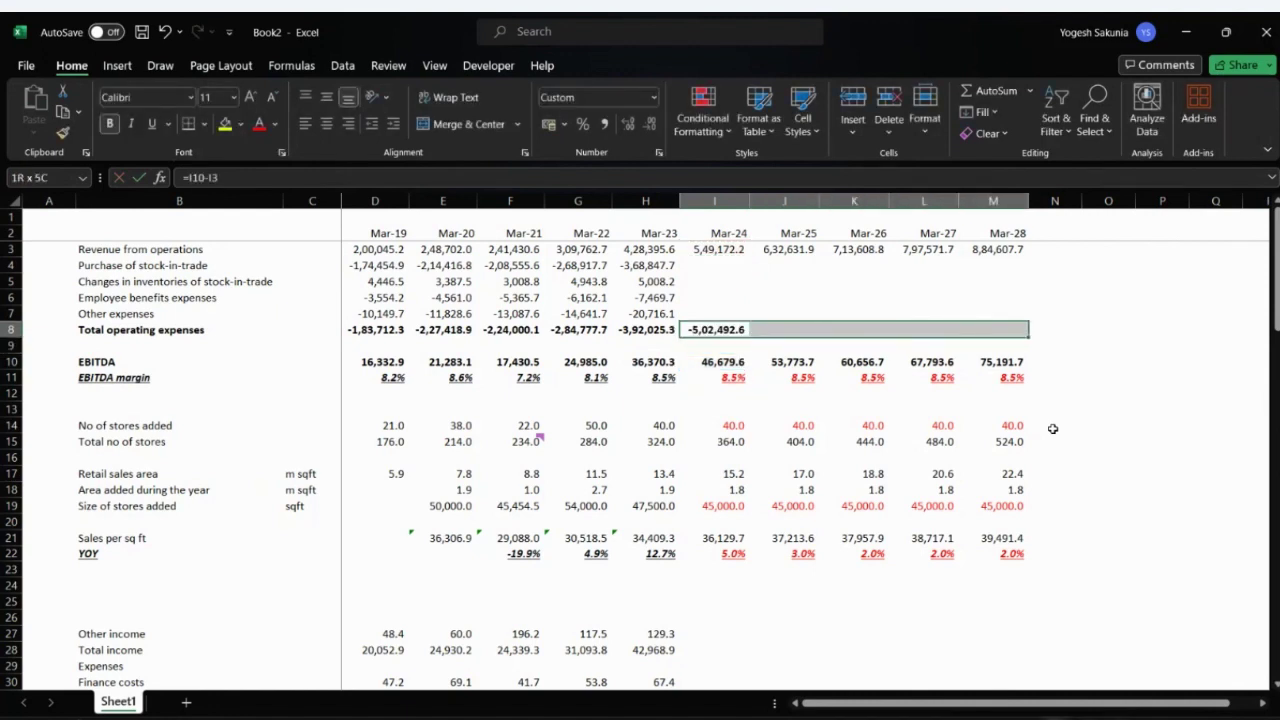
key(ctrl+r)
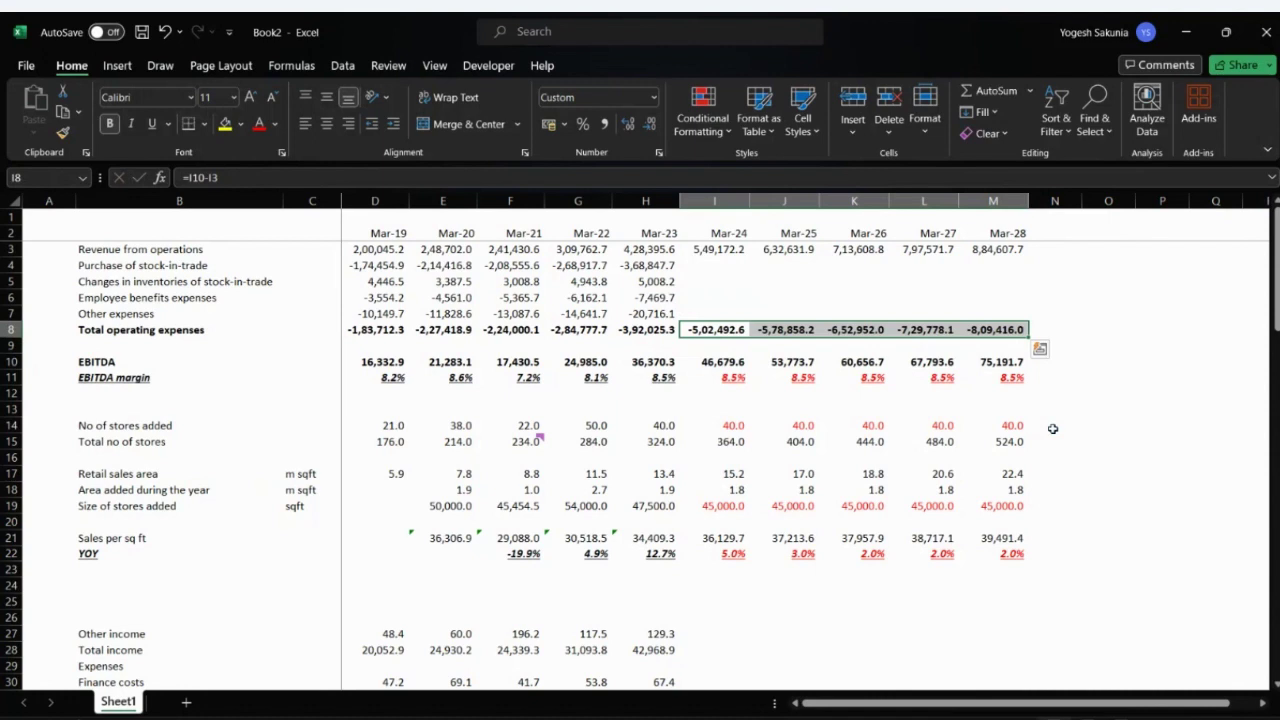
- Review the Mar-24 forecast column from revenue from operations through total operating expenses to the EBITDA margin
key(Up)
key(Up)
key(Up)
key(Up)
key(Up)
key(shift+Down)
key(shift+Down)
key(shift+Down)
key(shift+Down)
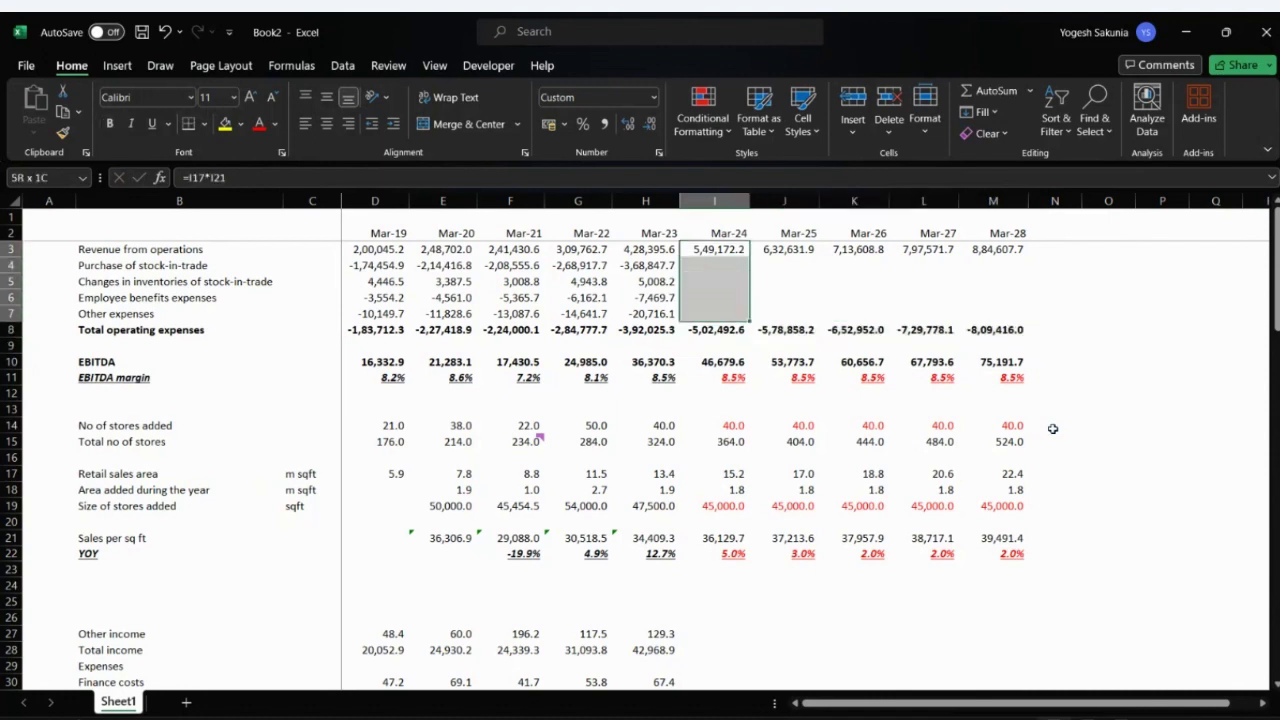
key(shift+Down)
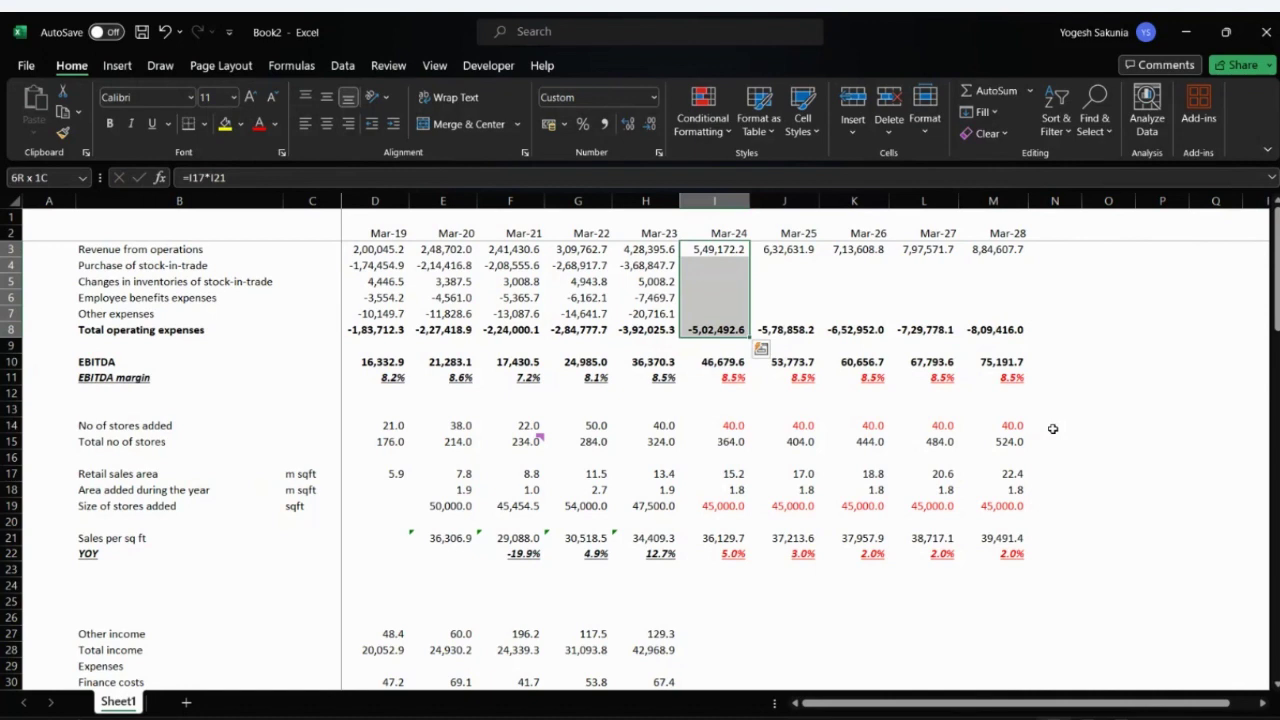
key(Down)
key(Down)
key(Down)
key(Down)
key(Down)
key(Down)
key(Down)
key(Down)
key(Down)
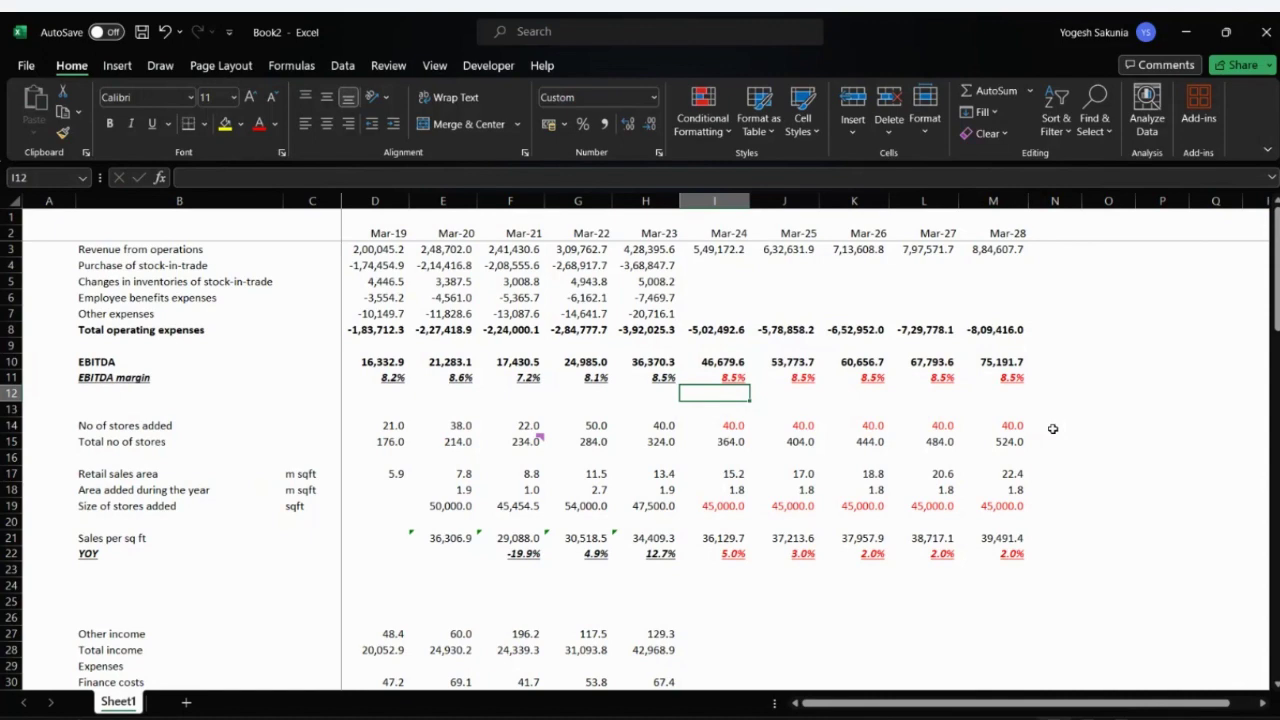
- Insert 80 blank rows above the Other income row, starting at row 27, to free space below the drivers
scroll(1053, 428, down, 5)
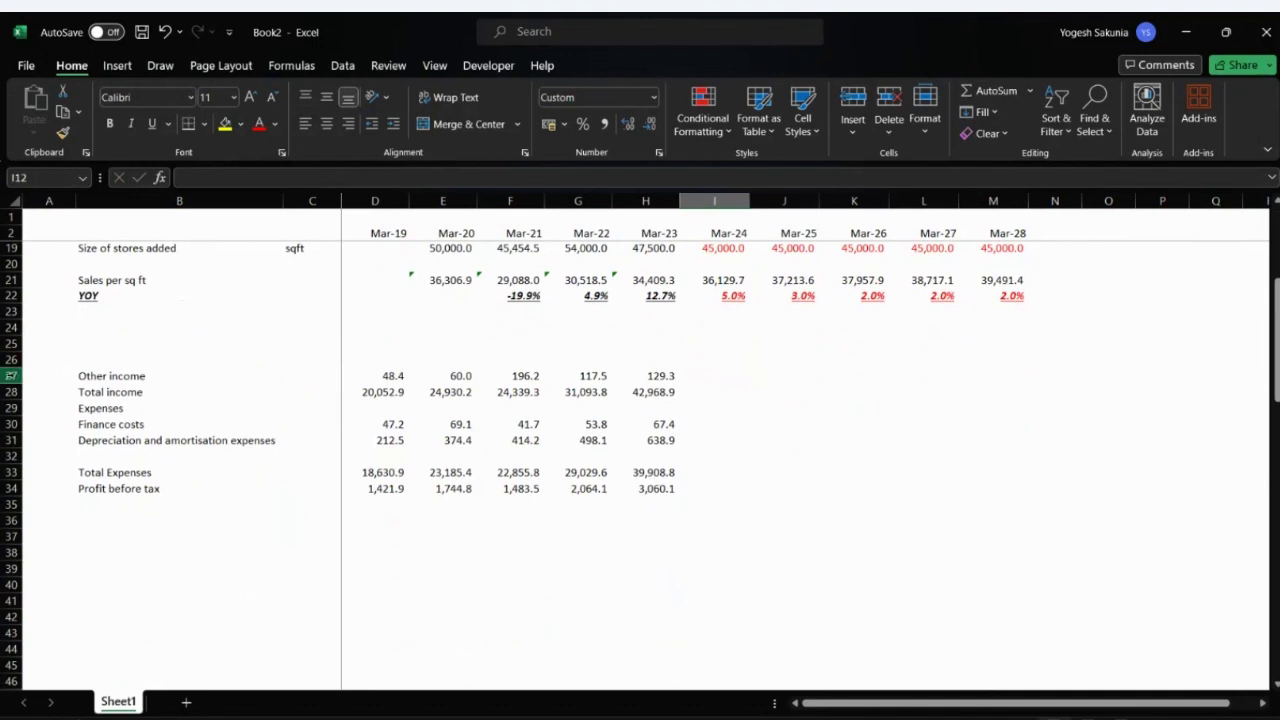
drag(20, 376, 31, 520)
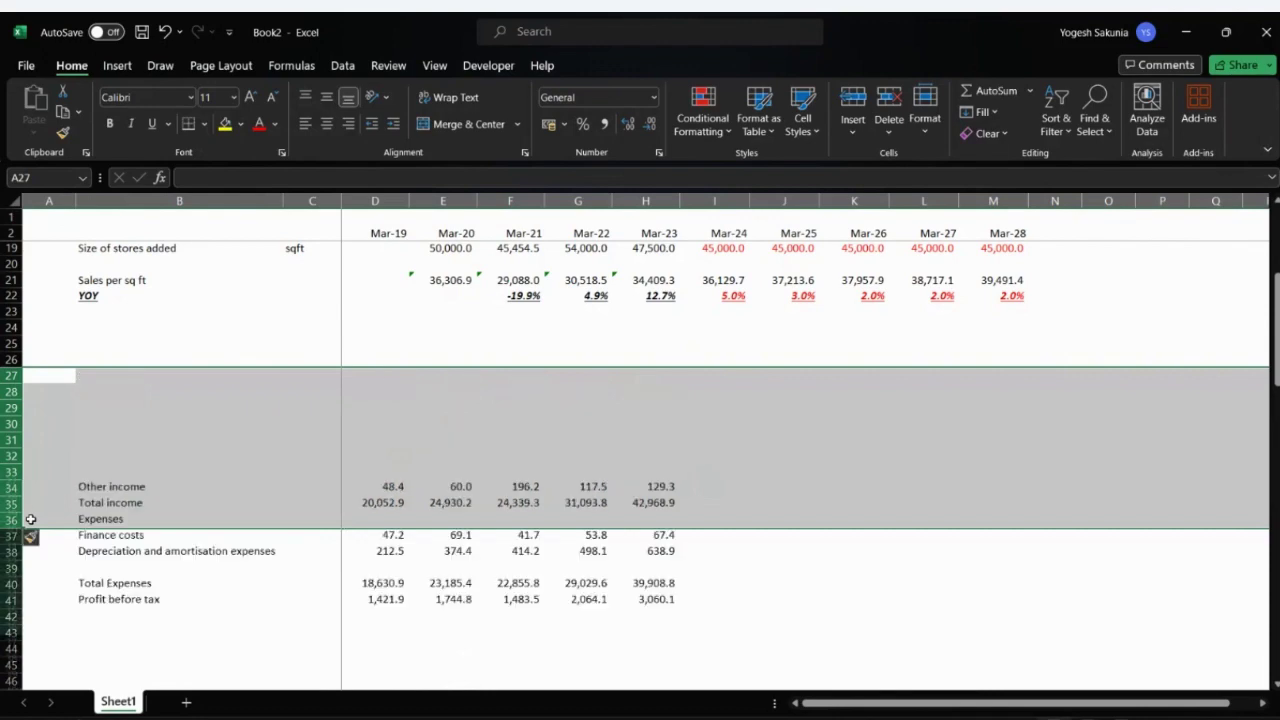
key(Delete)
- Enter the label EBITDA (1-TR) in B28, below the sales per sq ft drivers
key(Up)
key(Up)
key(Up)
key(Up)
key(Up)
key(Up)
key(Up)
key(Up)
key(Up)
key(Up)
key(Up)
key(Up)
key(Up)
key(Up)
key(Up)
key(Up)
key(Up)
key(Up)
key(Up)
key(Up)
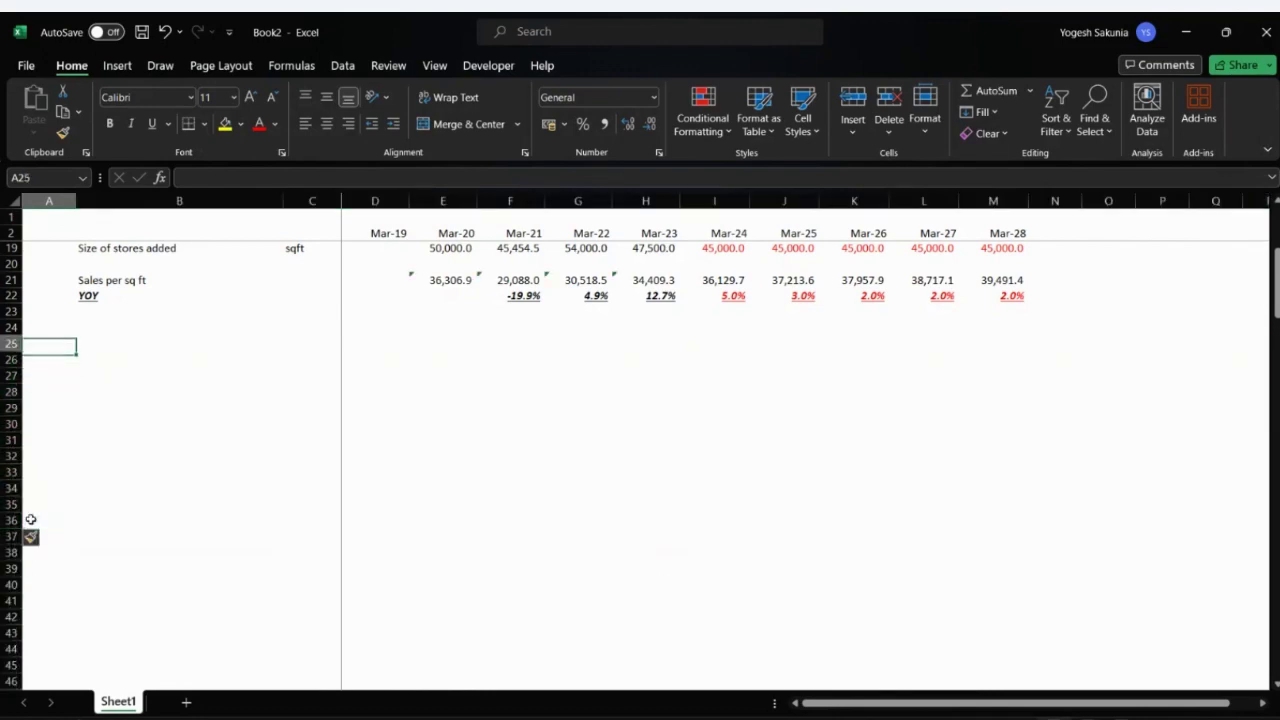
key(Down)
key(Down)
key(Down)
key(Down)
key(Down)
key(Down)
key(Down)
key(Down)
key(Down)
key(Down)
key(Down)
key(Down)
key(Down)
key(Down)
key(Down)
key(Down)
key(Down)
key(Down)
key(Down)
key(Down)
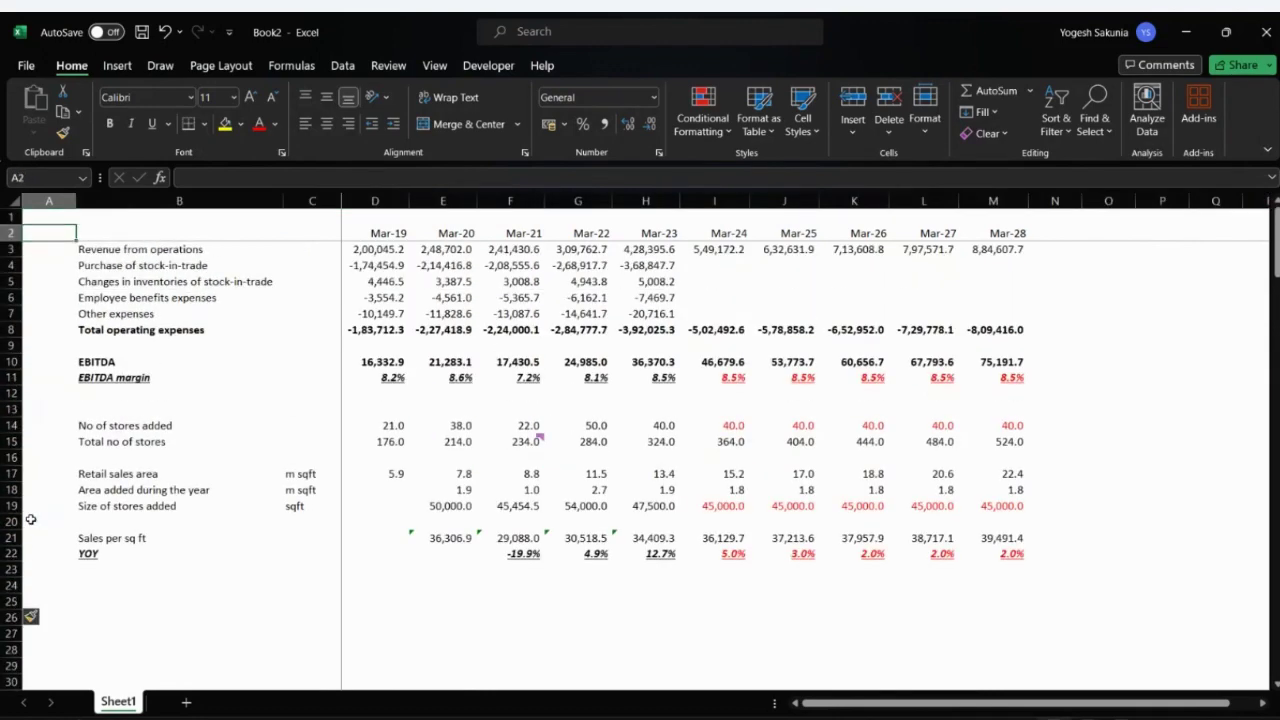
key(Right)
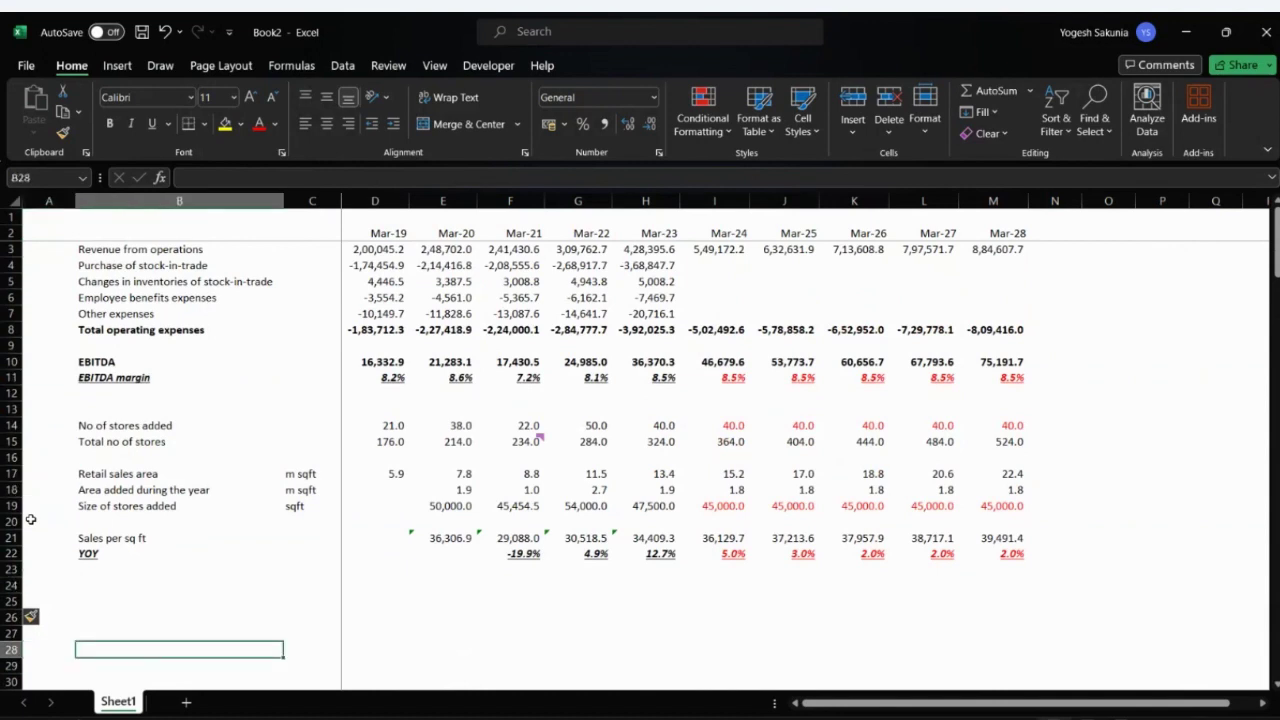
scroll(31, 519, down, 3)
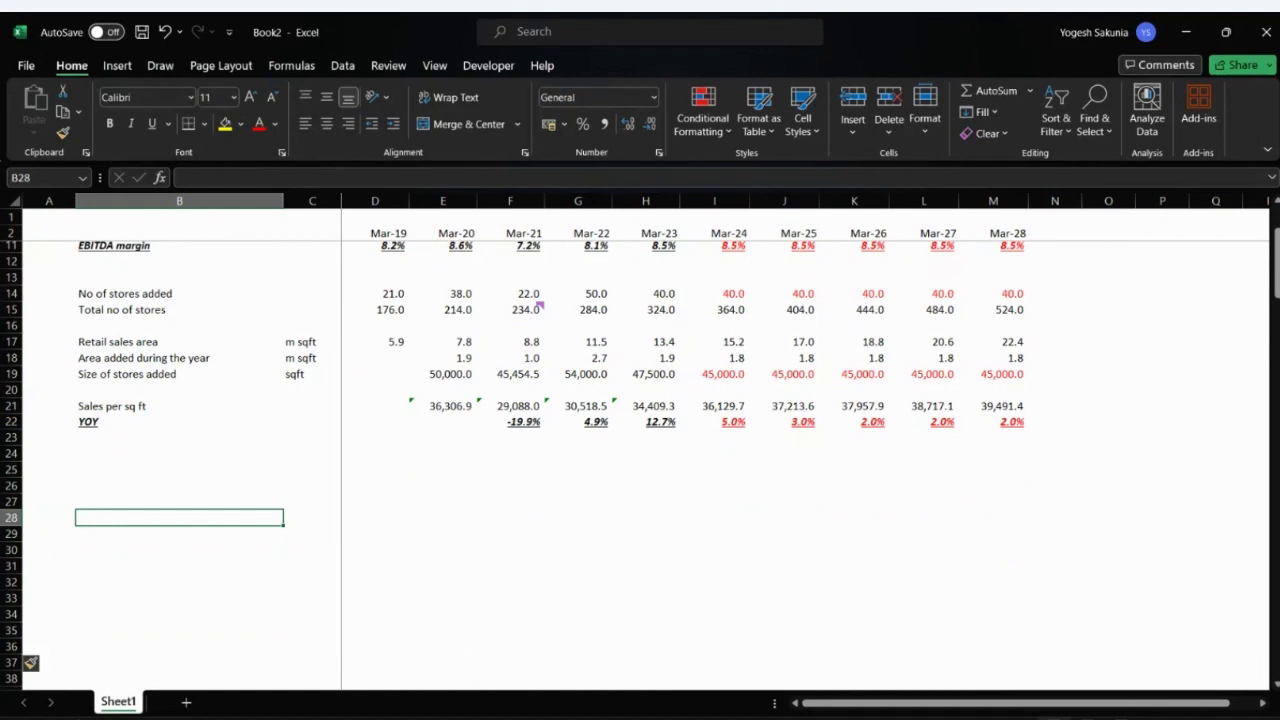
text(E)
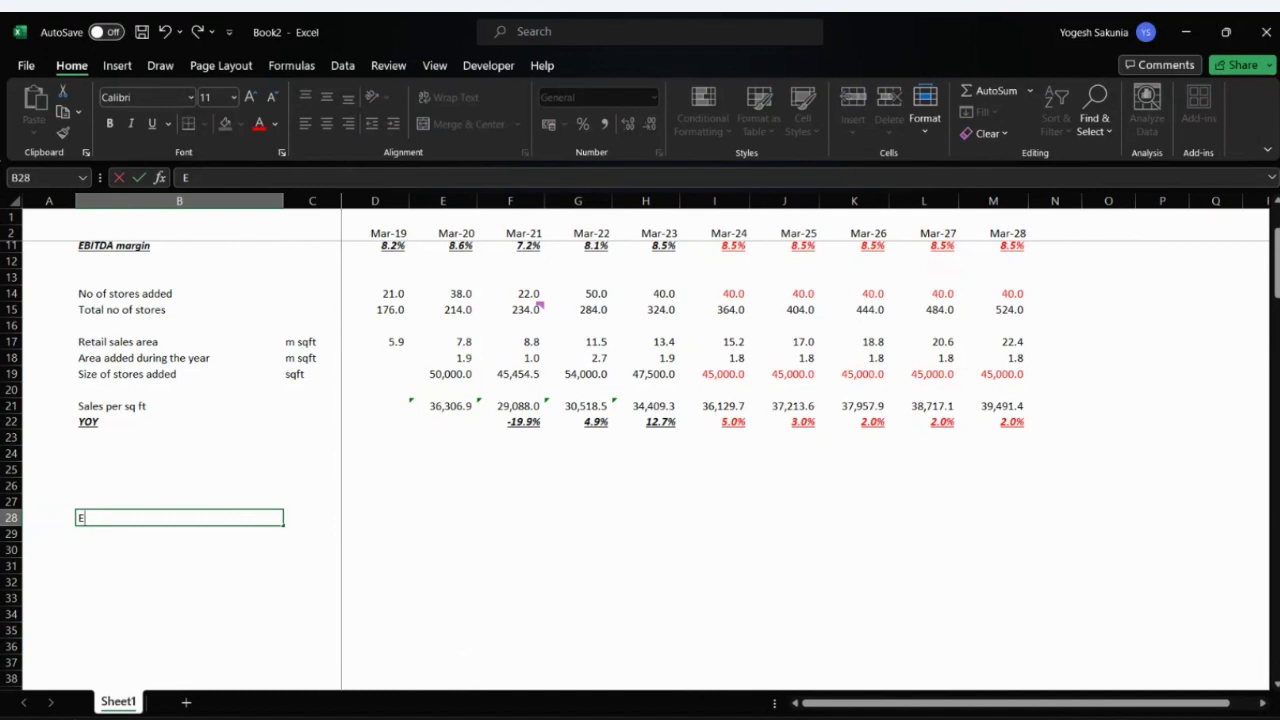
text(BITDA (1-TR))
key(Return)
- Enter the label Tax rate in B24, two rows below the YOY growth row
key(Up)
key(Up)
key(Up)
key(Up)
key(Up)
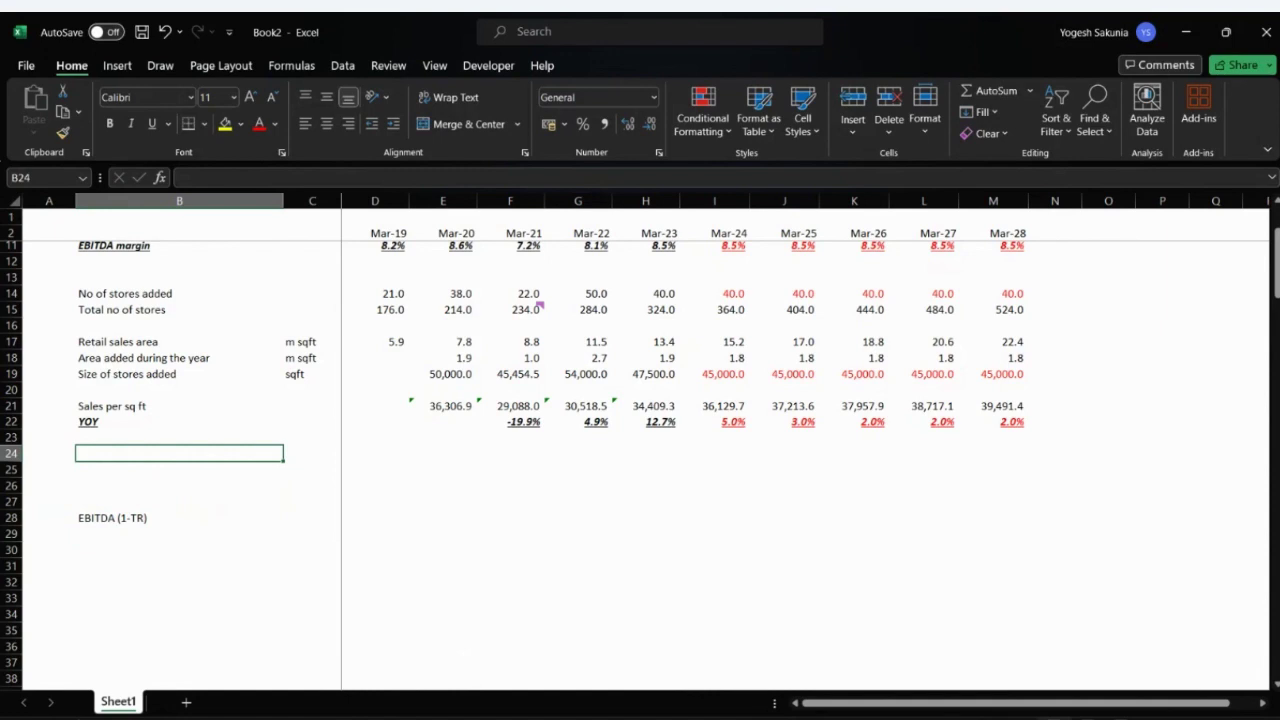
key(Down)
key(Down)
key(Down)
key(Down)
key(Down)
key(Down)
key(Down)
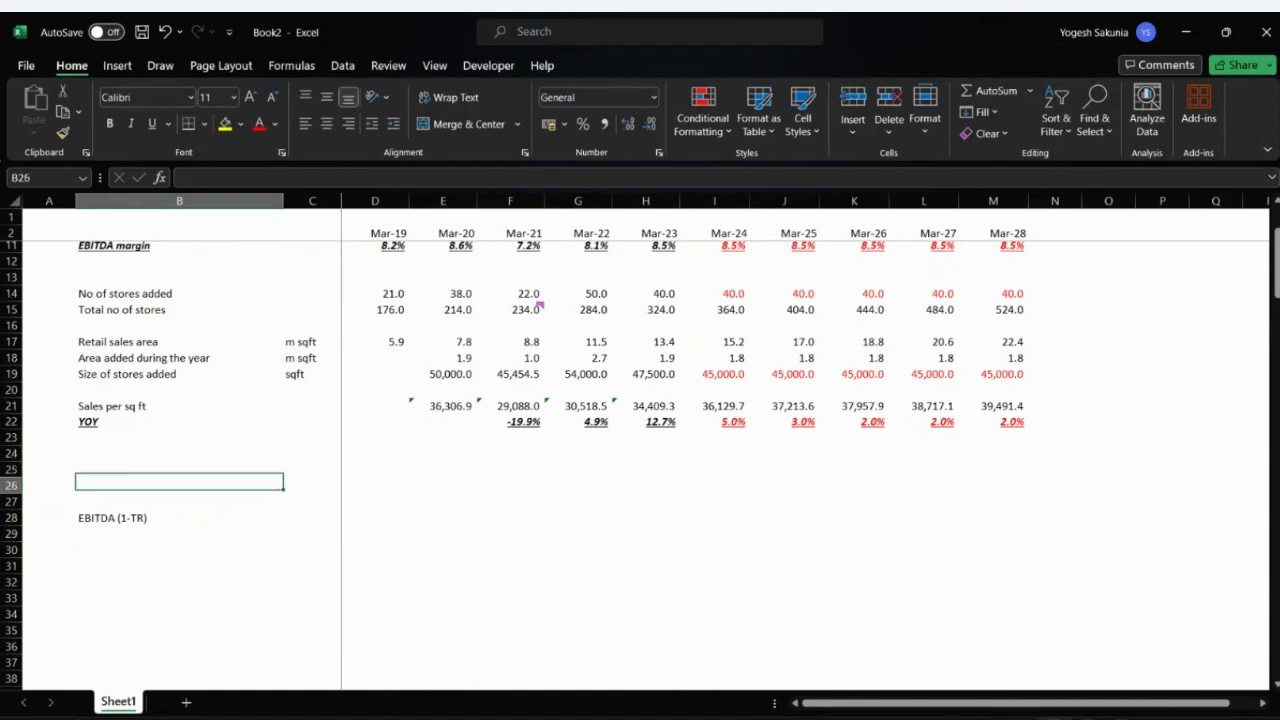
key(Up)
key(Up)
key(Up)
key(Up)
key(Up)
key(Right)
key(Right)
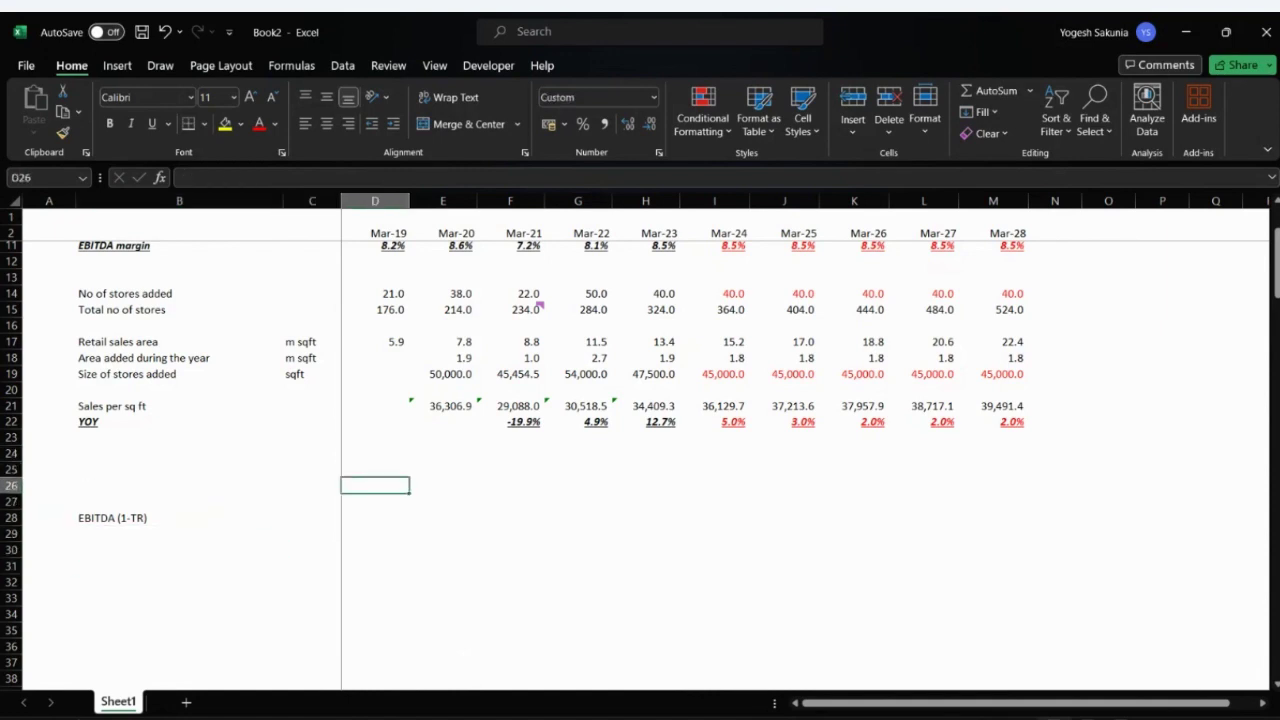
key(Up)
key(Up)
key(Left)
key(Left)
key(Left)
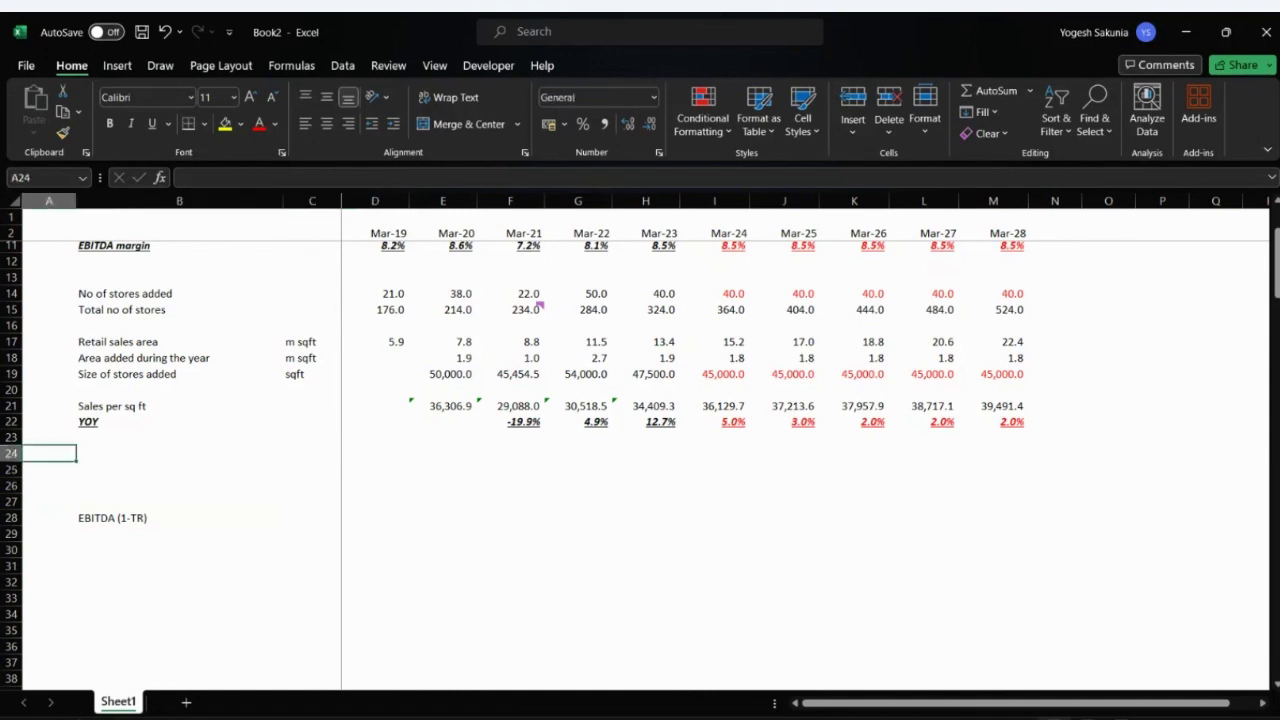
key(Right)
text(t)
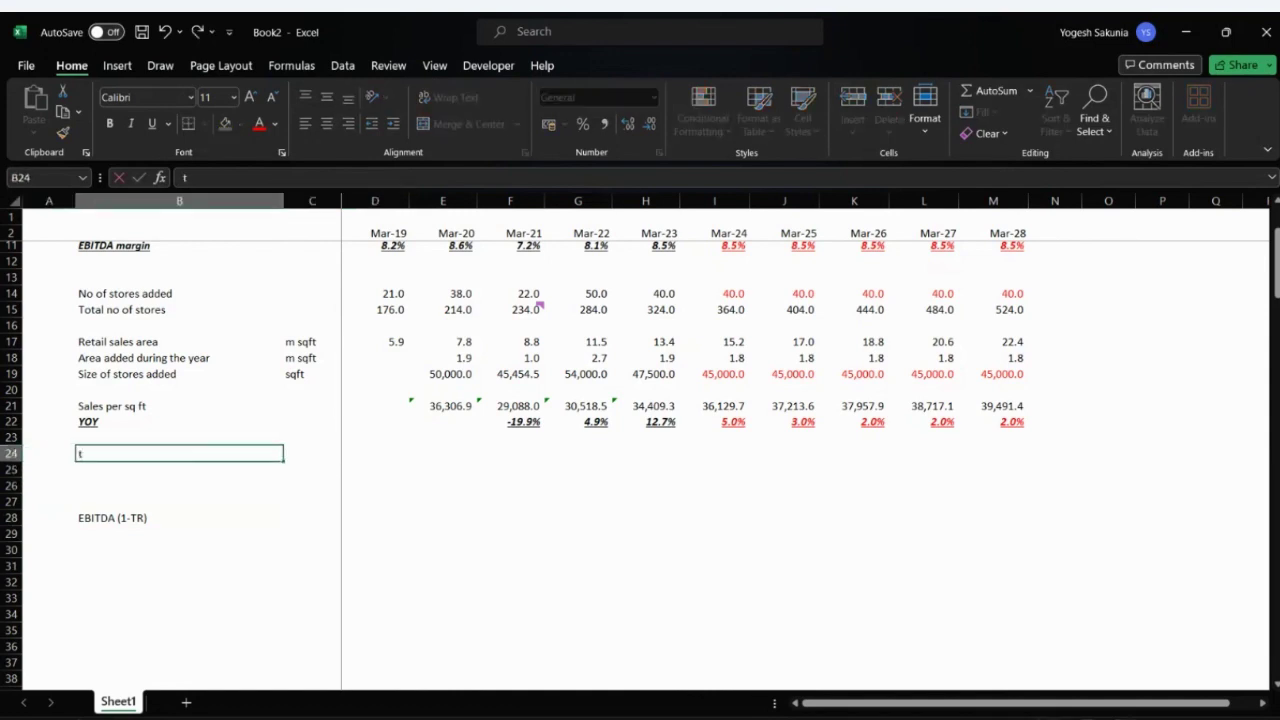
key(BackSpace)
text(Tax rate)
key(Return)
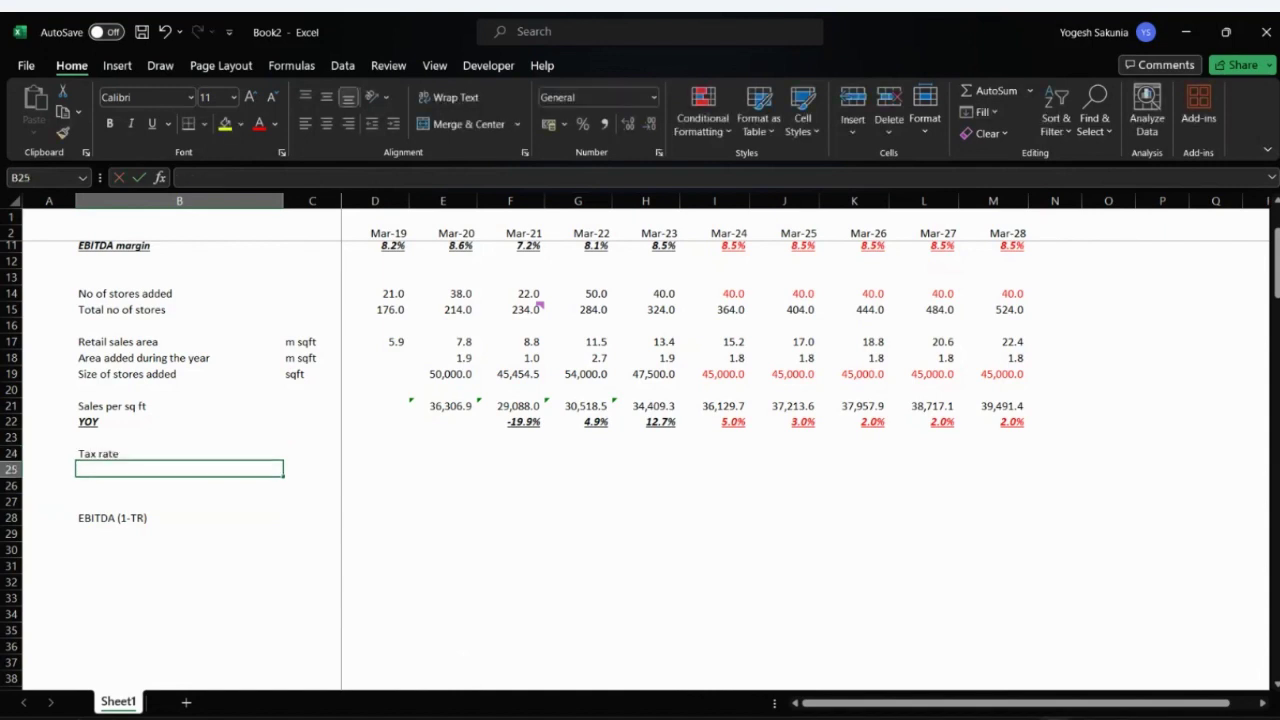
- Examine the historical rows from Other income to Profit before tax, below the inserted blank rows
key(Down)
key(Down)
key(Down)
key(Down)
key(Down)
key(Down)
key(Down)
key(Down)
key(Down)
key(Down)
key(Down)
key(Down)
key(Down)
key(Down)
key(Down)
key(Down)
key(Down)
key(Down)
key(Down)
key(Down)
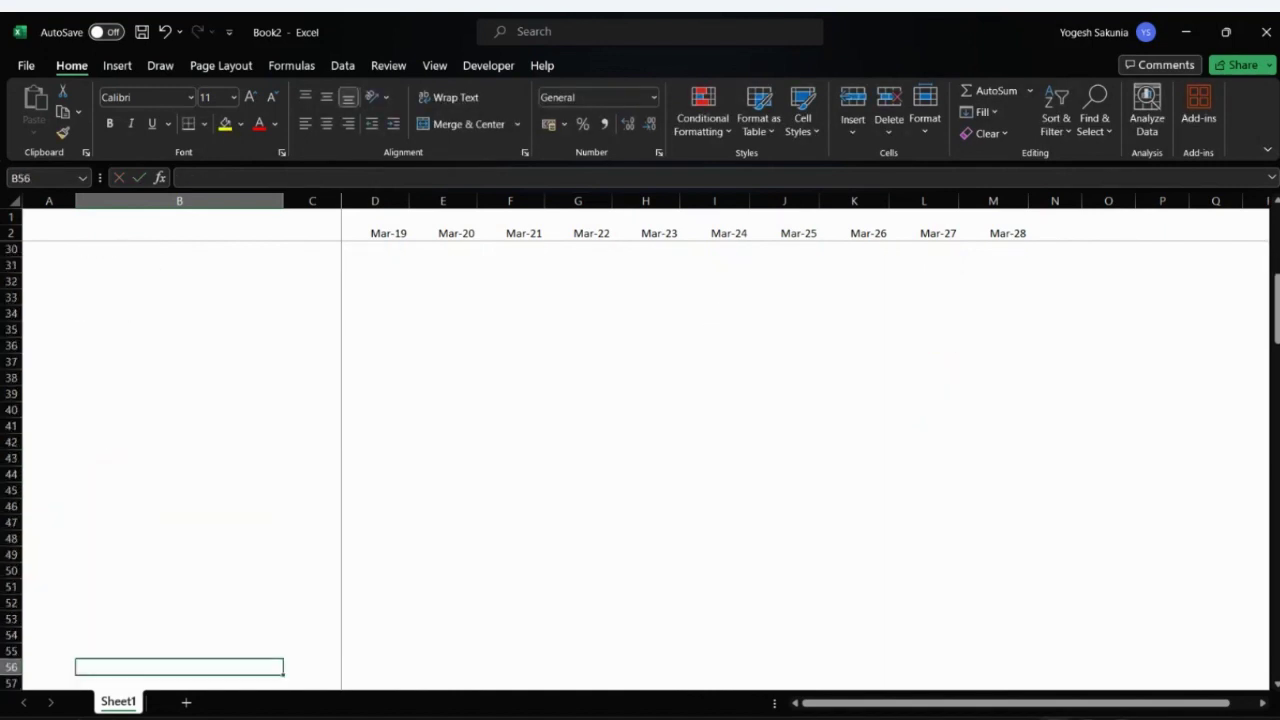
key(Down)
key(Down)
key(Down)
key(Down)
key(Down)
key(Down)
key(Down)
key(Down)
key(Down)
key(Down)
key(Down)
key(Down)
key(Down)
key(Down)
key(Down)
key(Down)
key(Down)
key(Down)
key(Down)
key(Down)
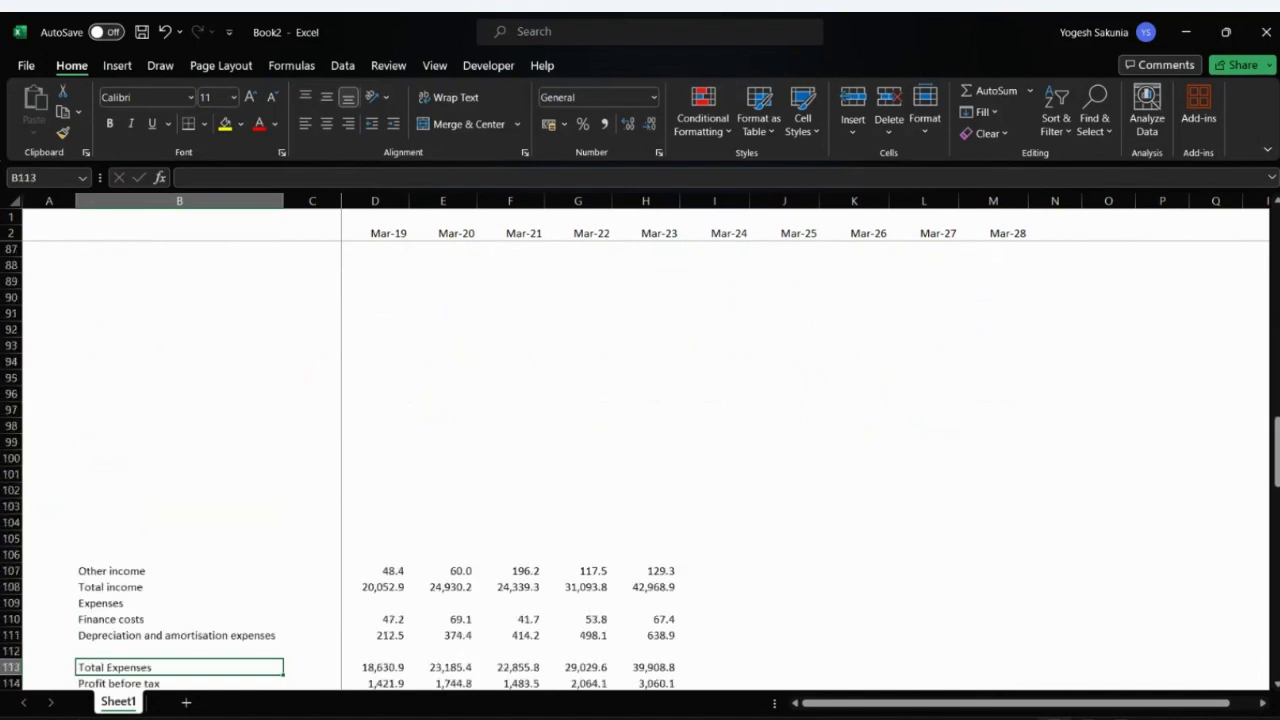
key(Down)
key(Down)
key(Down)
key(Down)
key(Down)
key(Down)
key(Down)
key(Right)
key(Right)
key(Up)
key(Up)
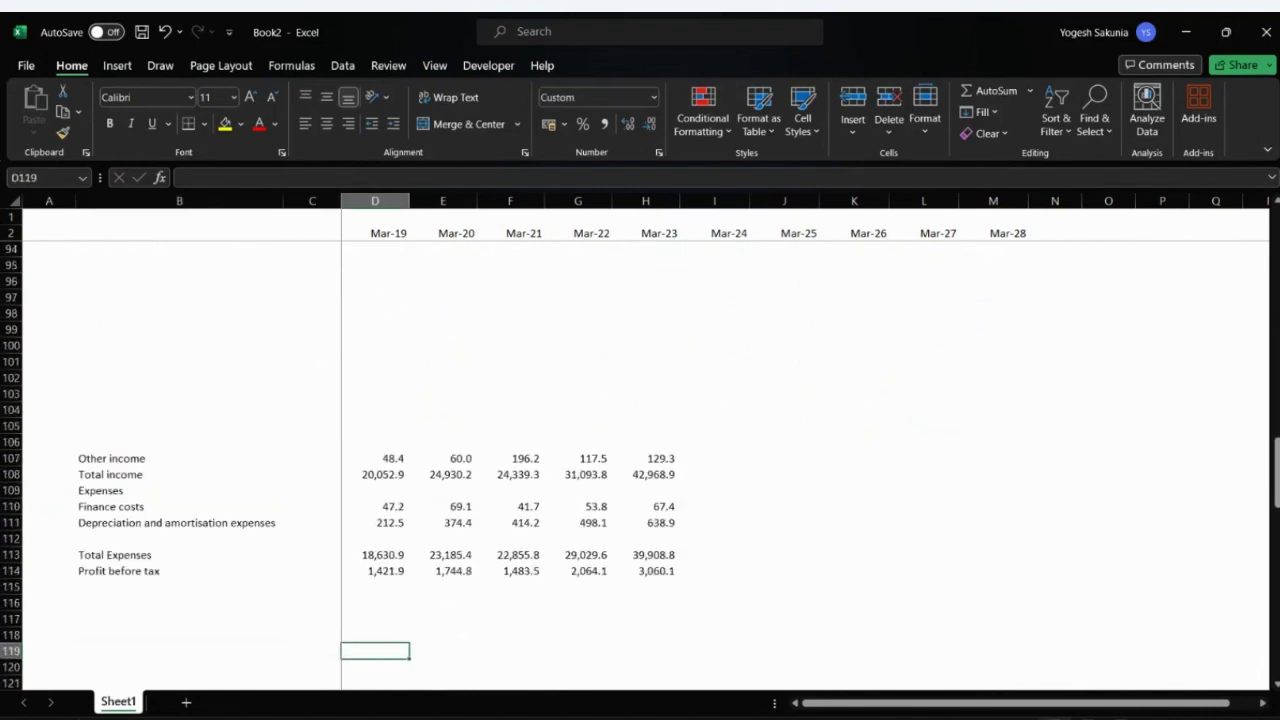
key(Up)
key(Up)
key(Up)
key(Up)
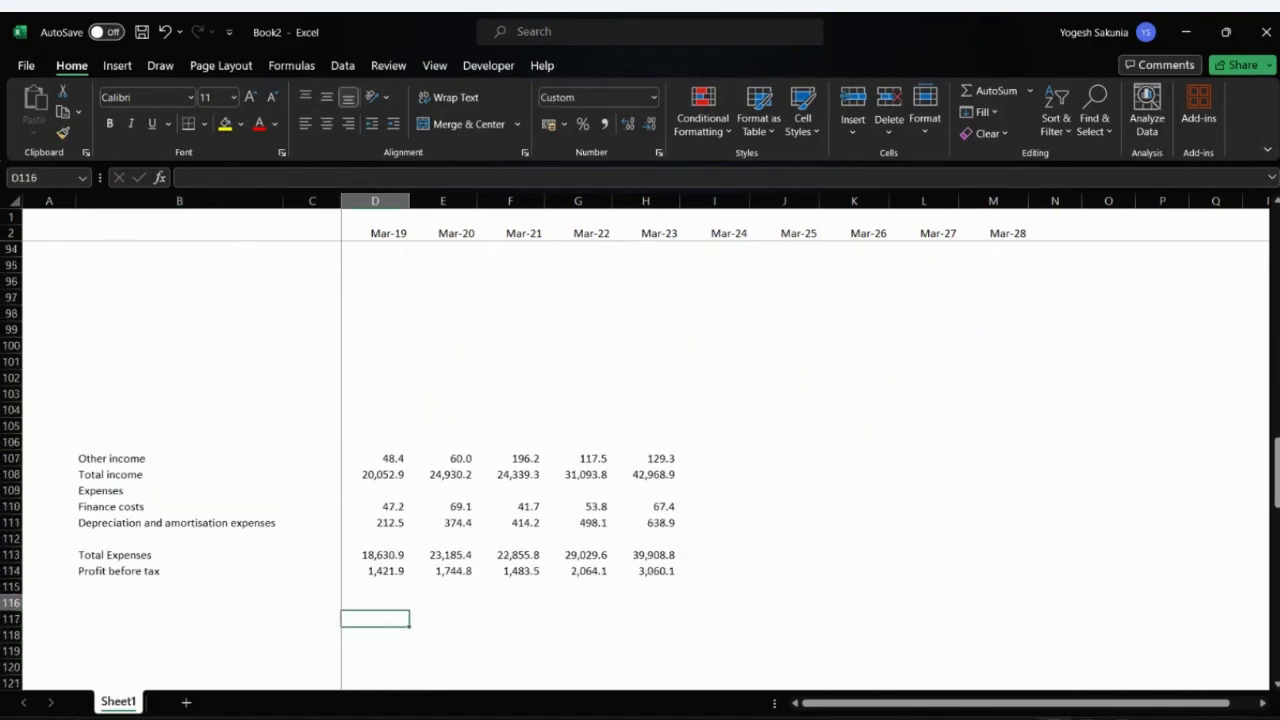
key(Down)
key(Down)
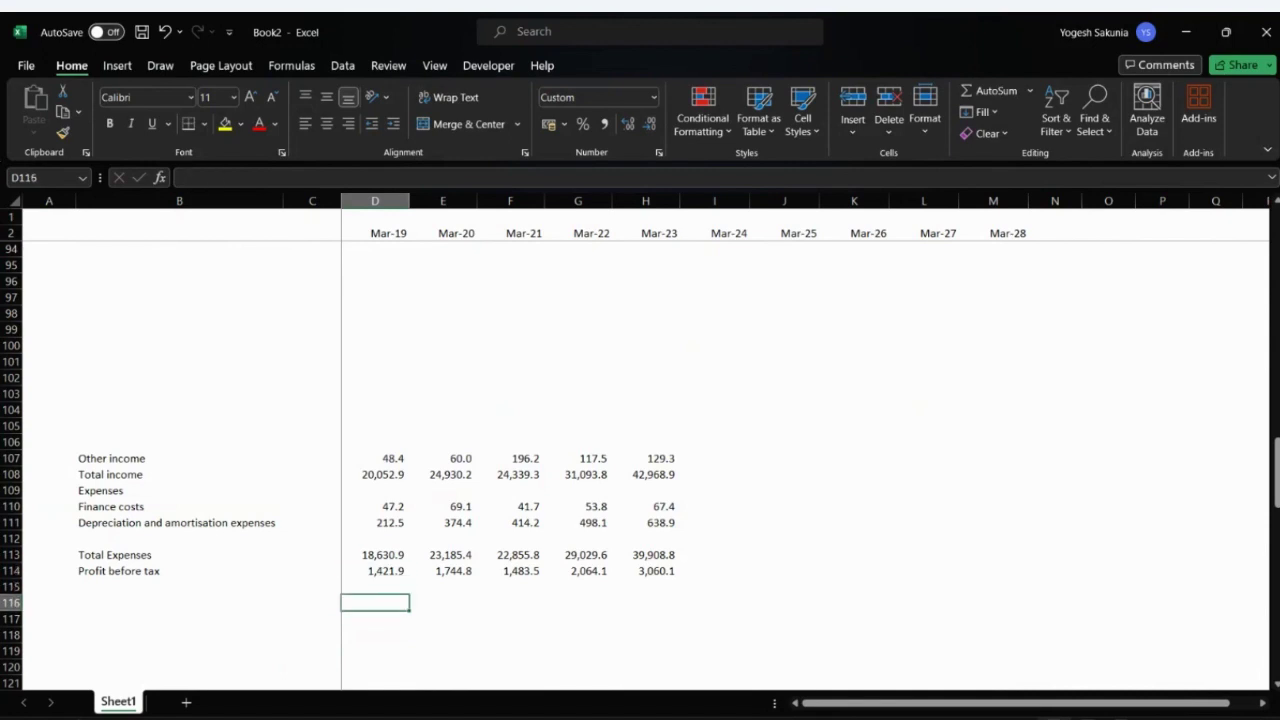
text(=)
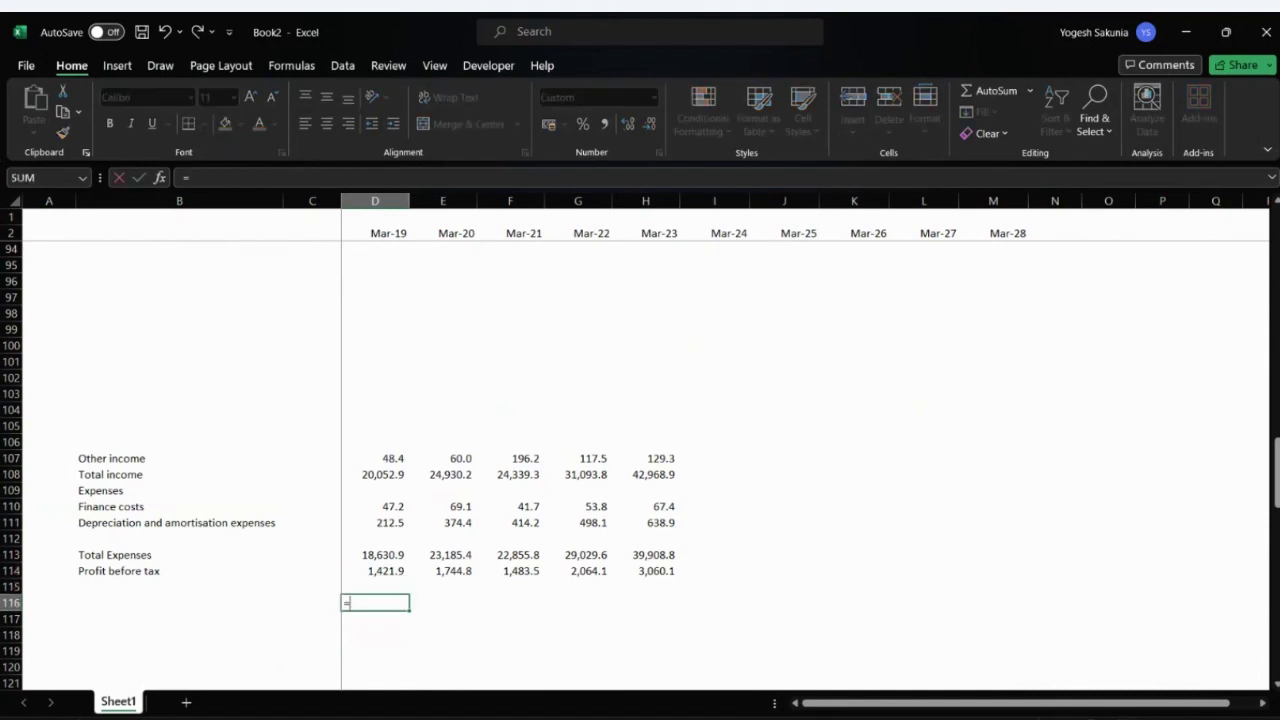
key(Escape)
- Switch to the Annual Report 2022-23 PDF and copy the 2023 current tax, deferred tax charge and earlier-years adjustment figures
key(alt+Tab)
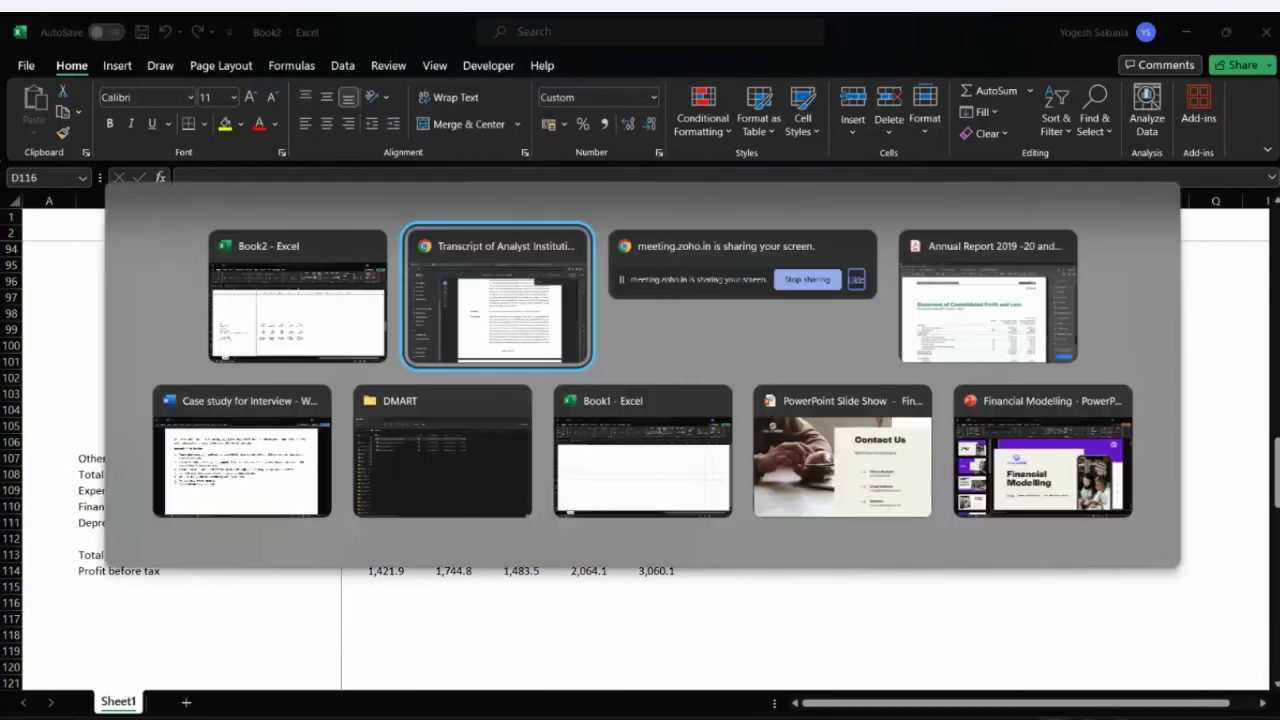
key(alt+Tab)
key(alt+Tab)
key(alt+Tab)
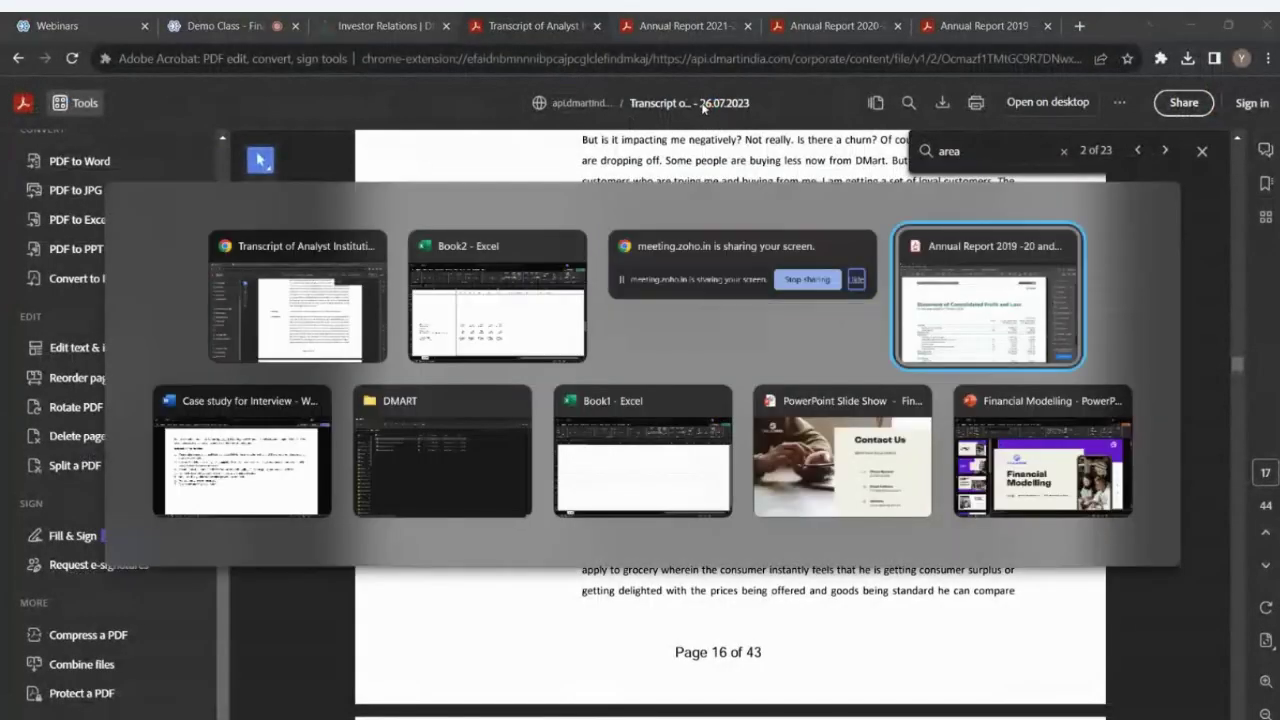
key(ctrl+f)
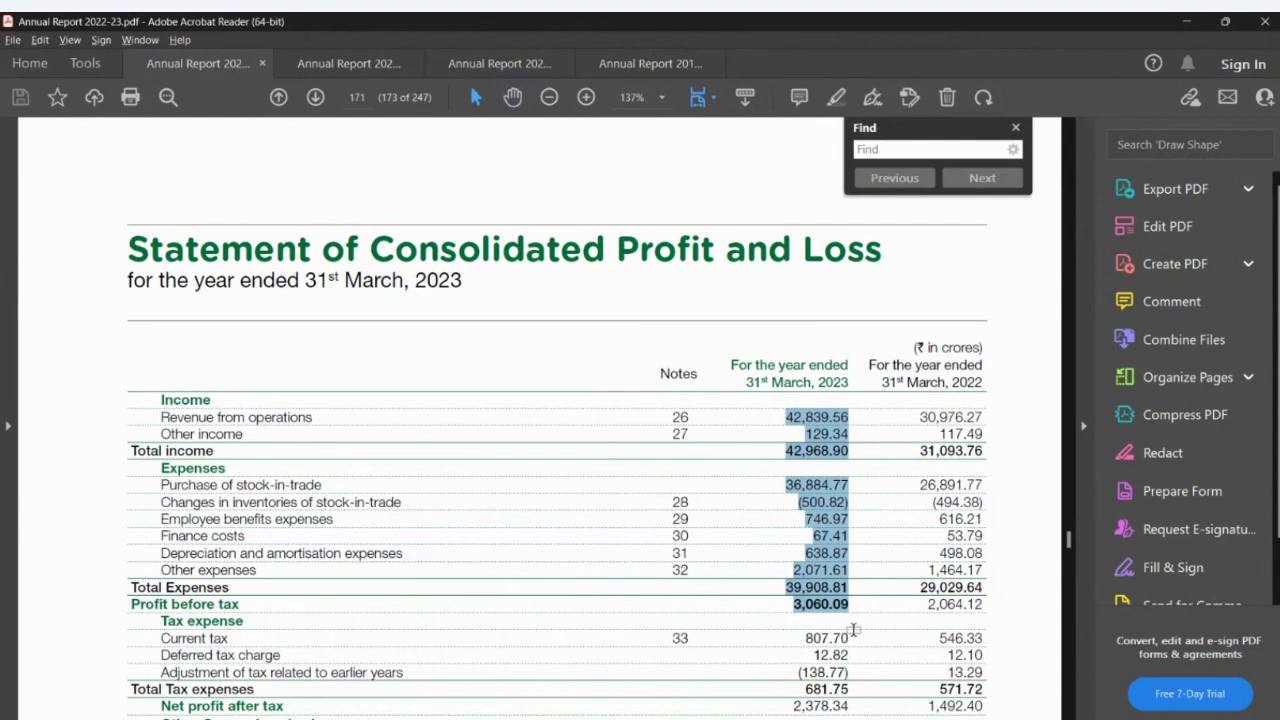
drag(854, 630, 800, 672)
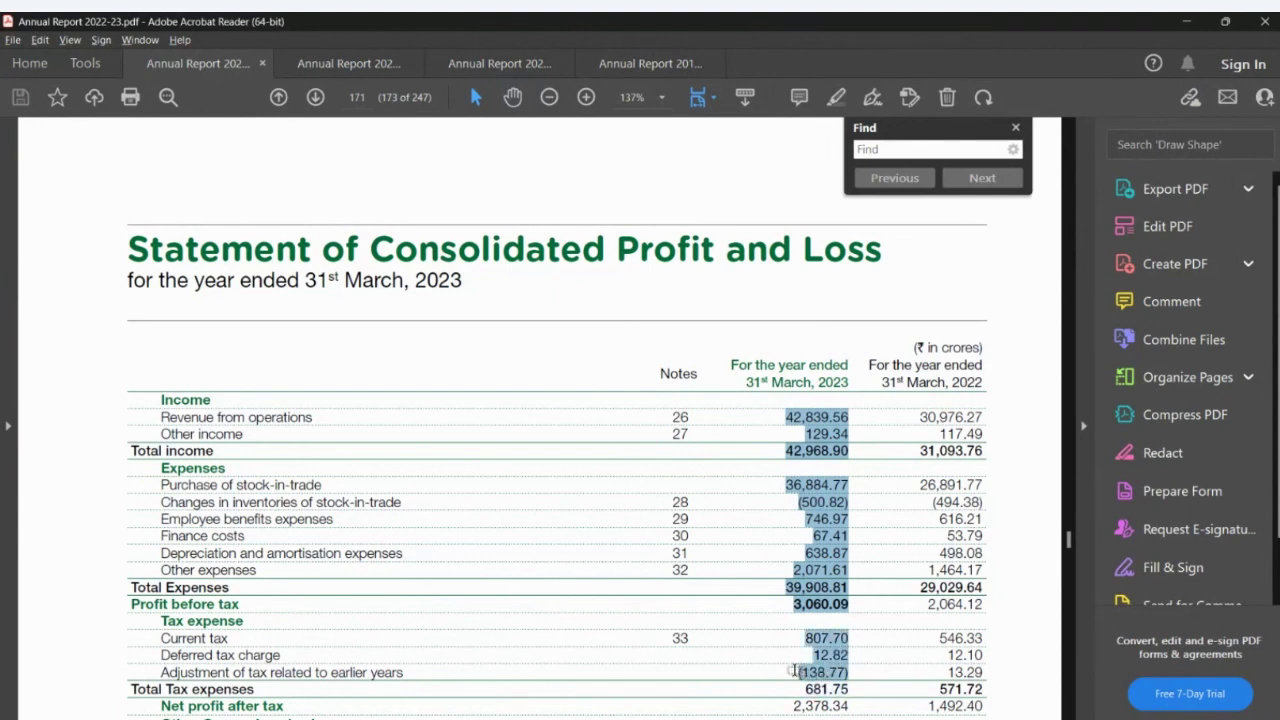
double_click(800, 672)
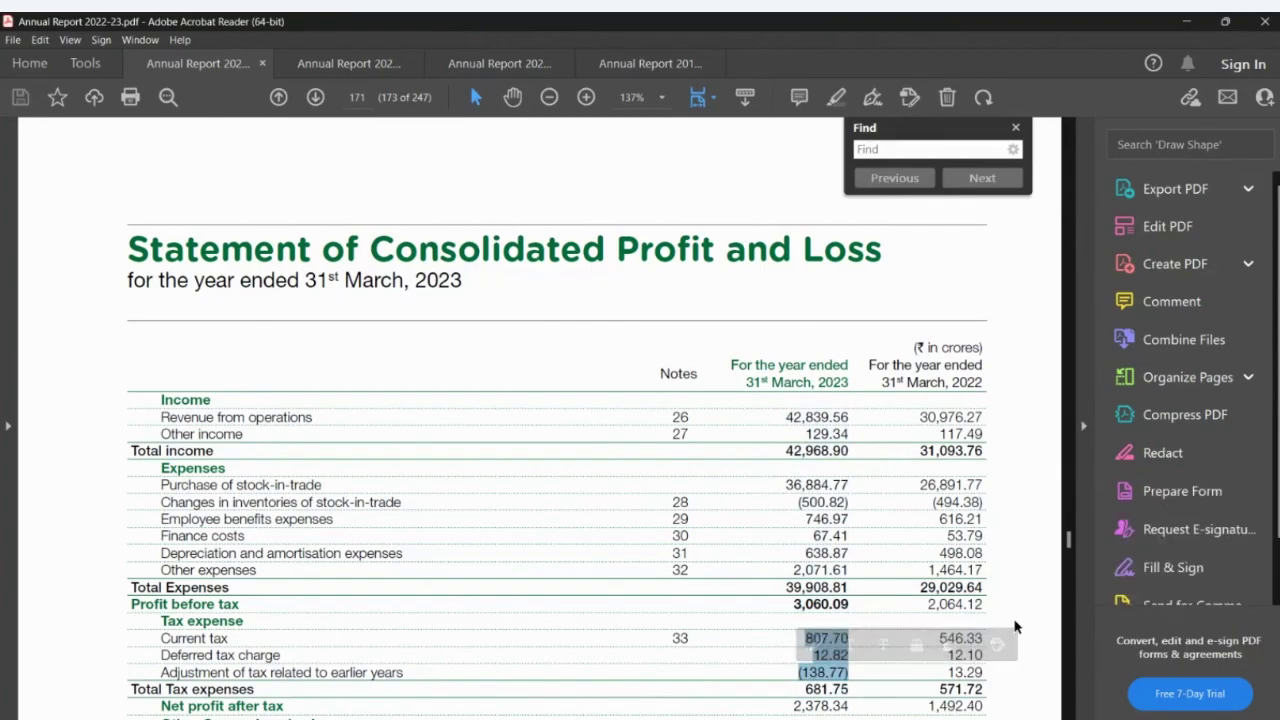
- Switch back to the Book2 workbook, paste the Mar-23 tax figures into H116:H118 and total them in H119
key(alt+Tab)
key(alt+Tab)
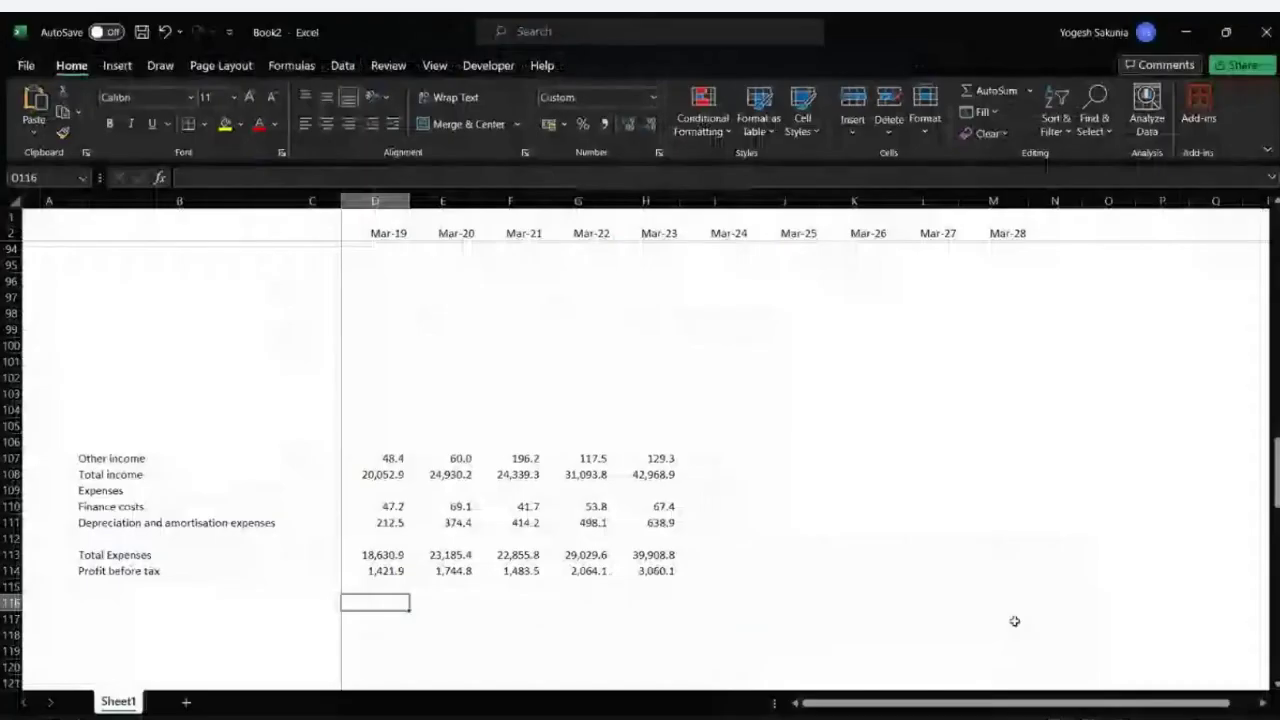
key(Right)
key(Right)
key(Left)
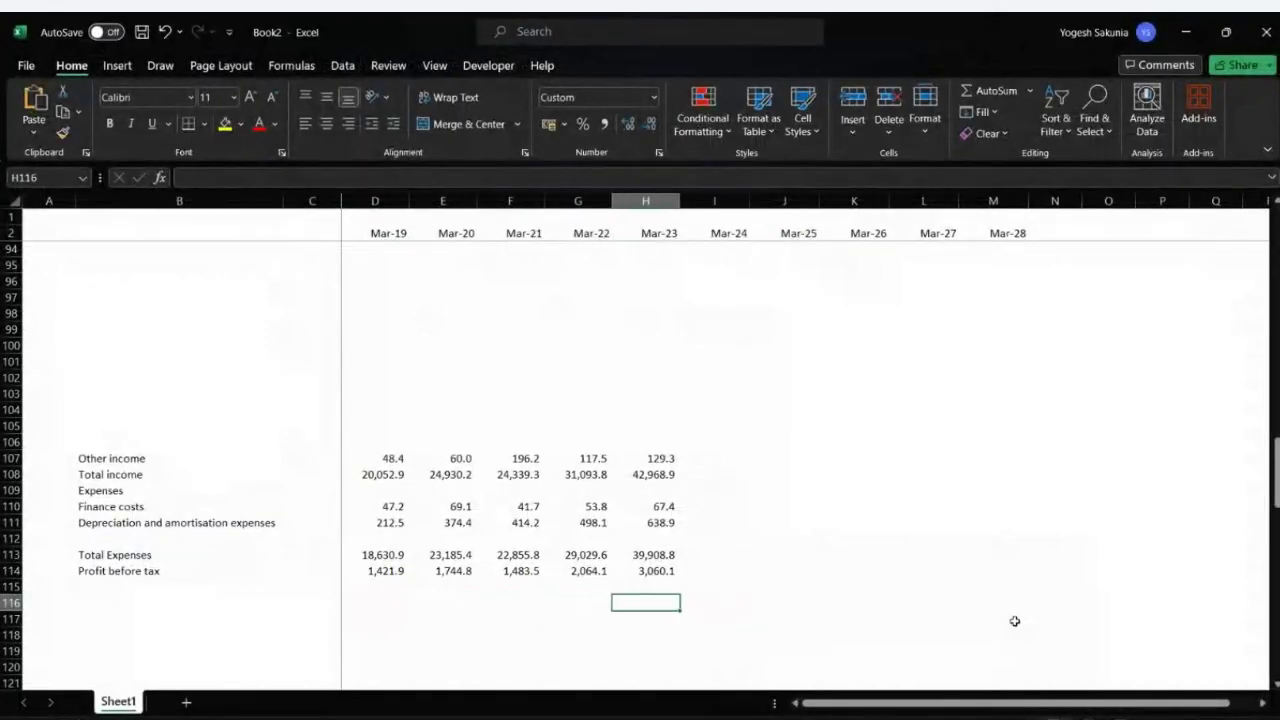
text(807.7 12.8 -138.8)
key(Down)
key(Down)
key(Down)
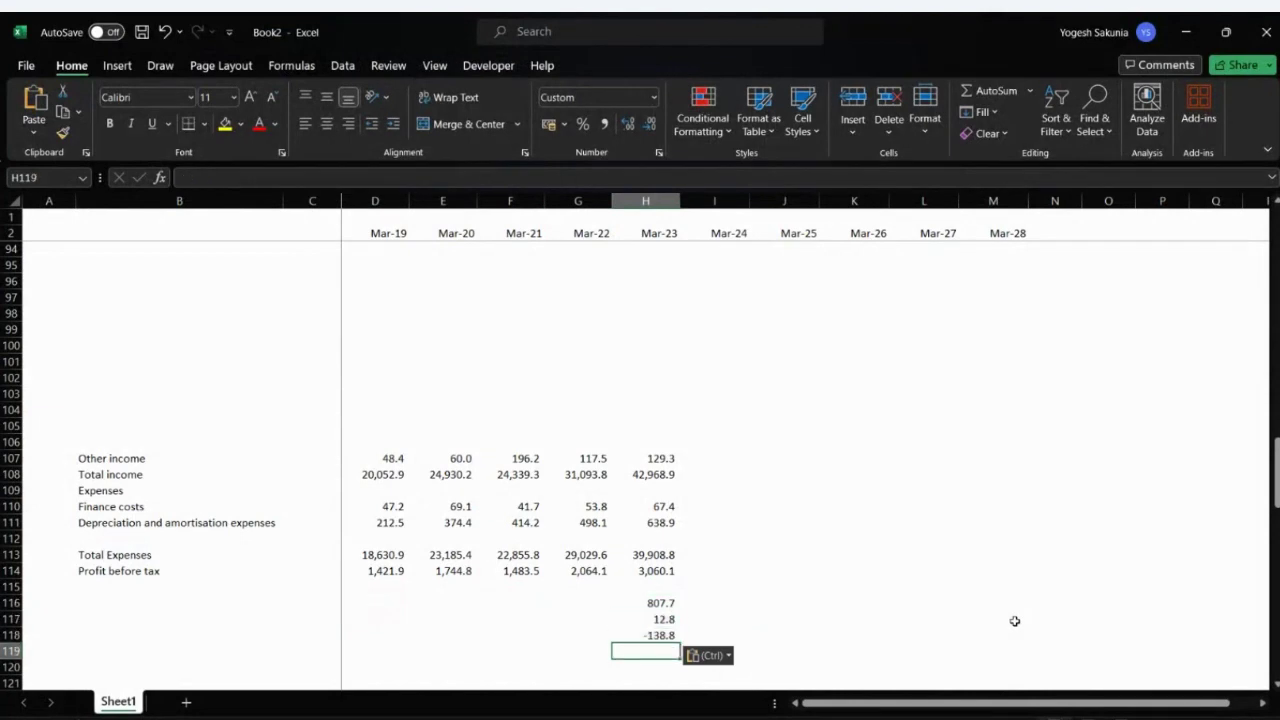
key(alt+equal)
key(Return)
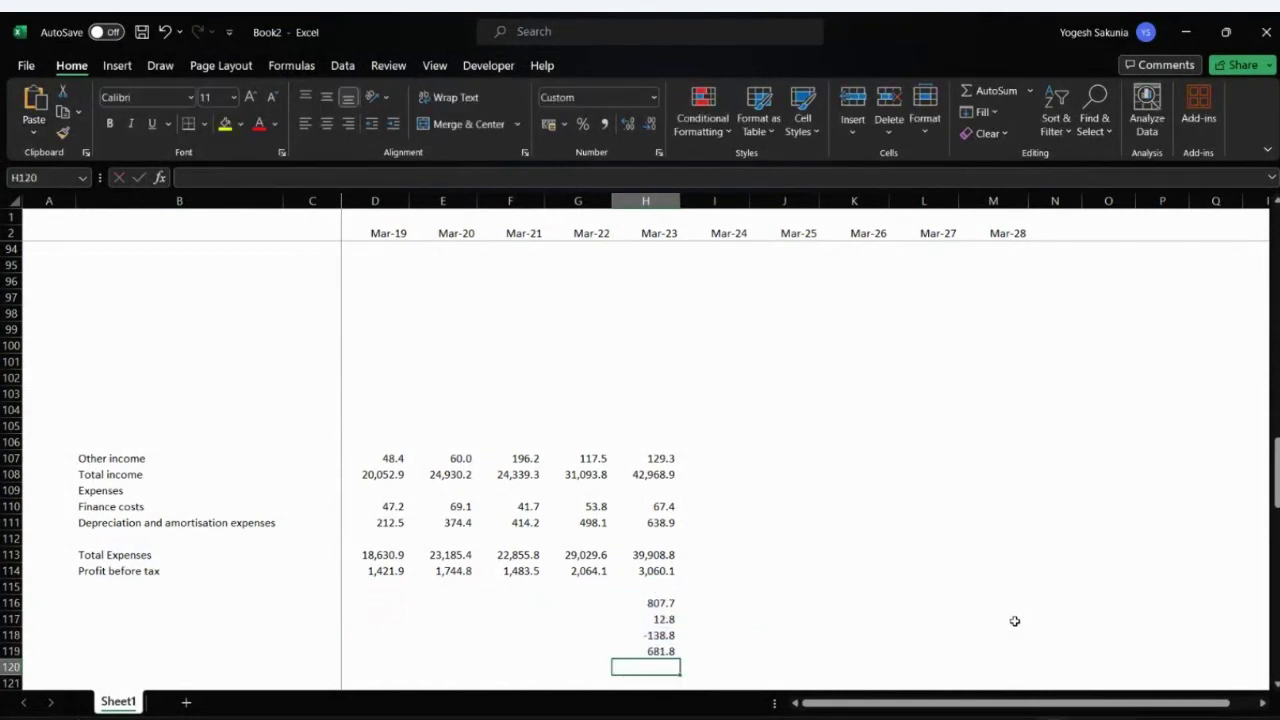
- Calculate the Mar-23 effective tax rate in H120 as H119/H114, formatted as a percentage with one decimal
text(=)
key(Up)
text(/)
key(Up)
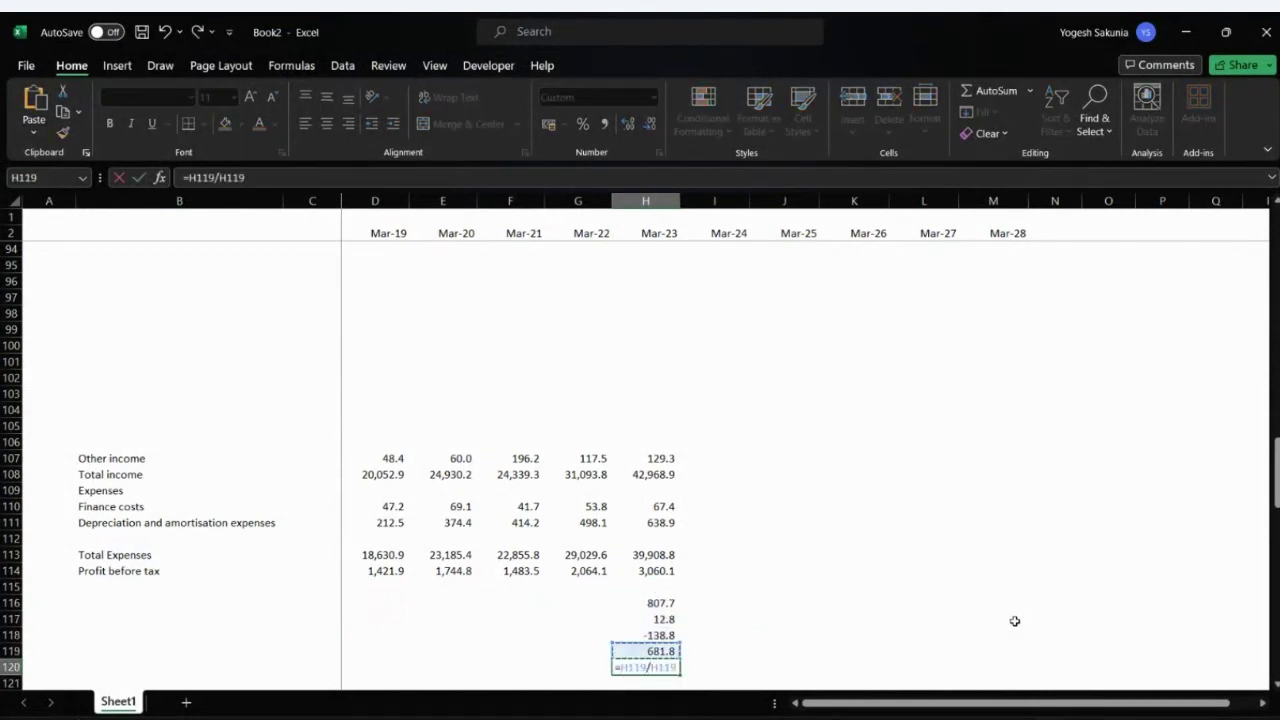
key(Up)
key(Up)
key(Up)
key(Up)
key(Up)
key(ctrl+Return)
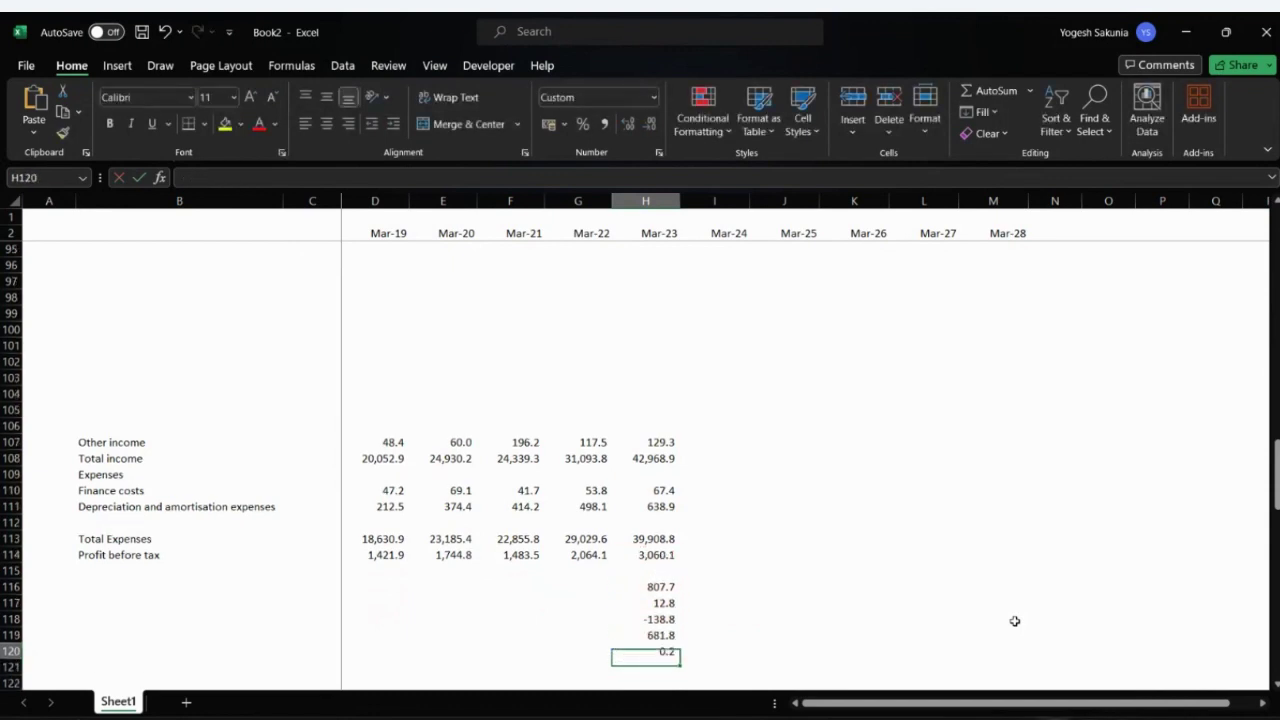
click(582, 123)
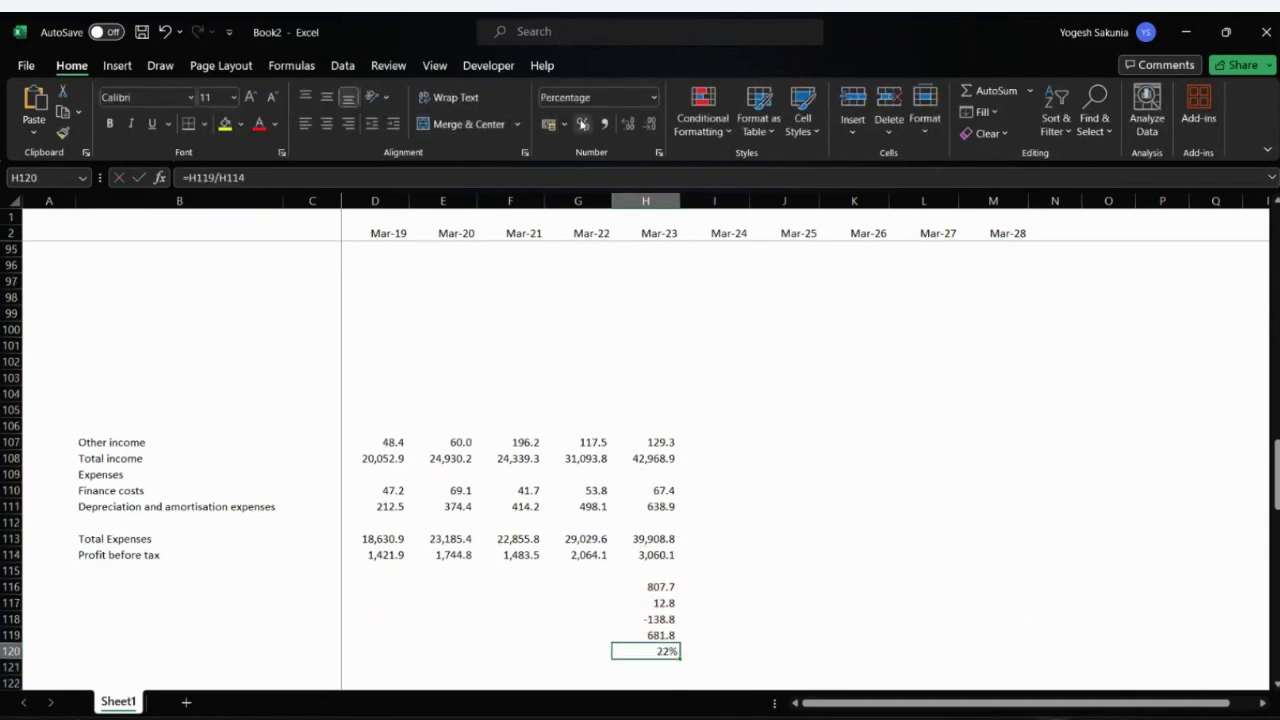
click(628, 123)
- Return to the Annual Report 2022-23 PDF and copy the three tax expense components for the year ended March 2022
key(Up)
key(Up)
key(Up)
key(Up)
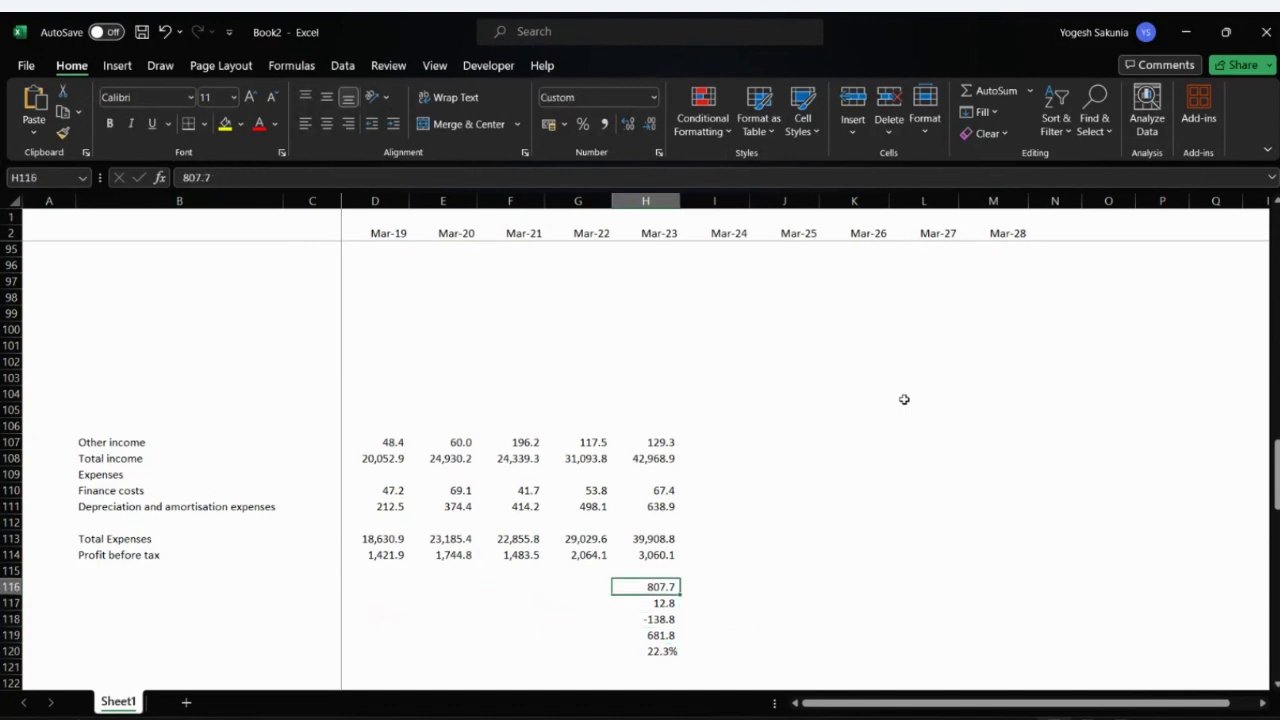
key(shift+Down)
key(shift+Down)
key(shift+Down)
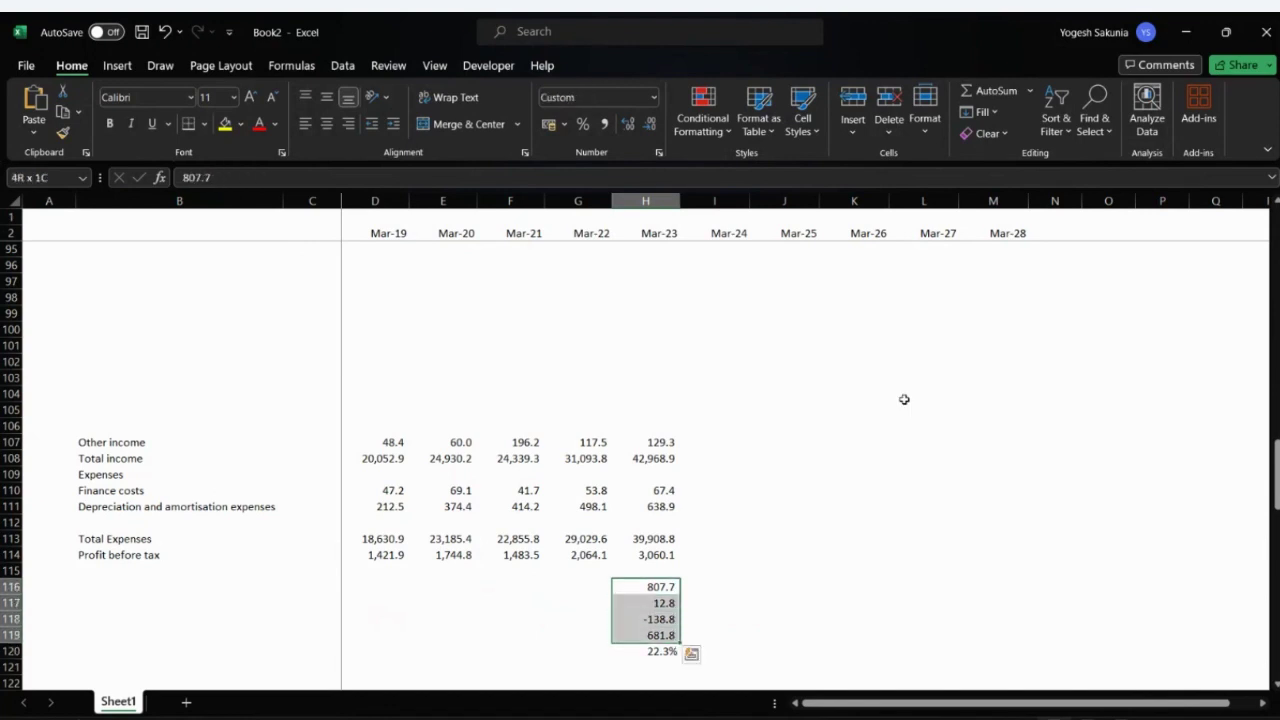
key(alt+Tab)
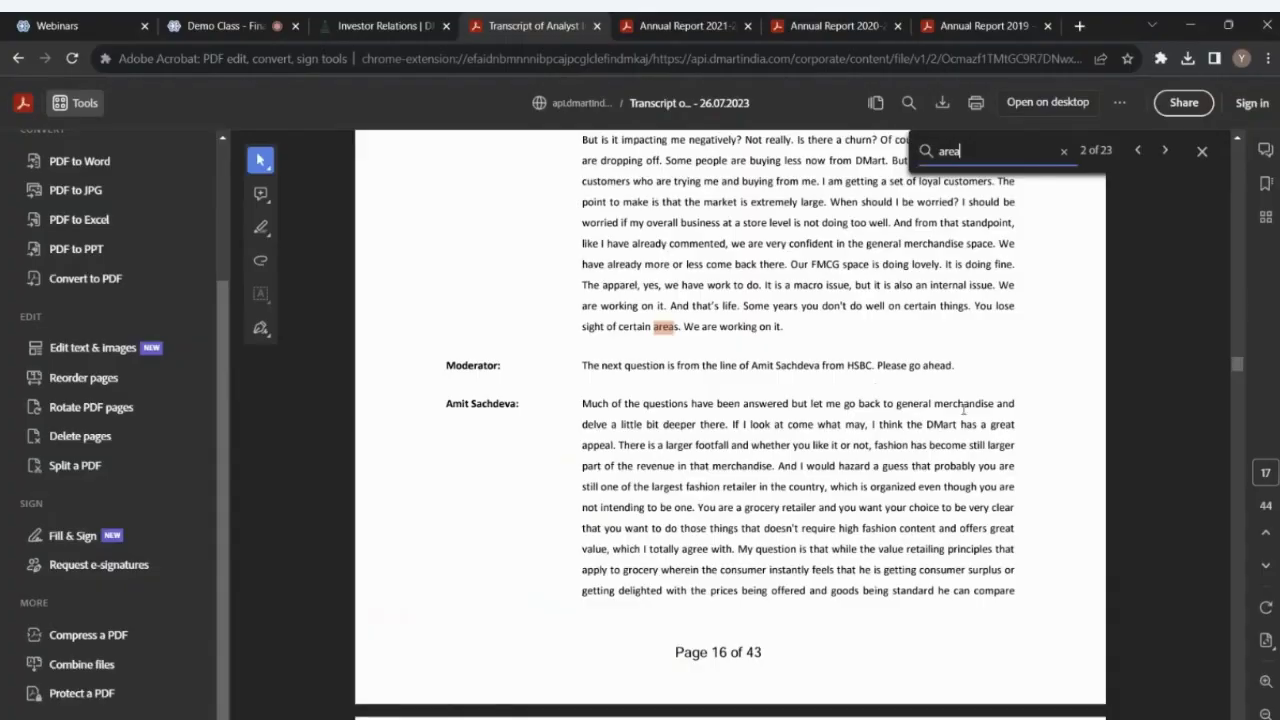
key(alt+Tab)
key(alt+Tab)
drag(928, 631, 970, 672)
key(ctrl+c)
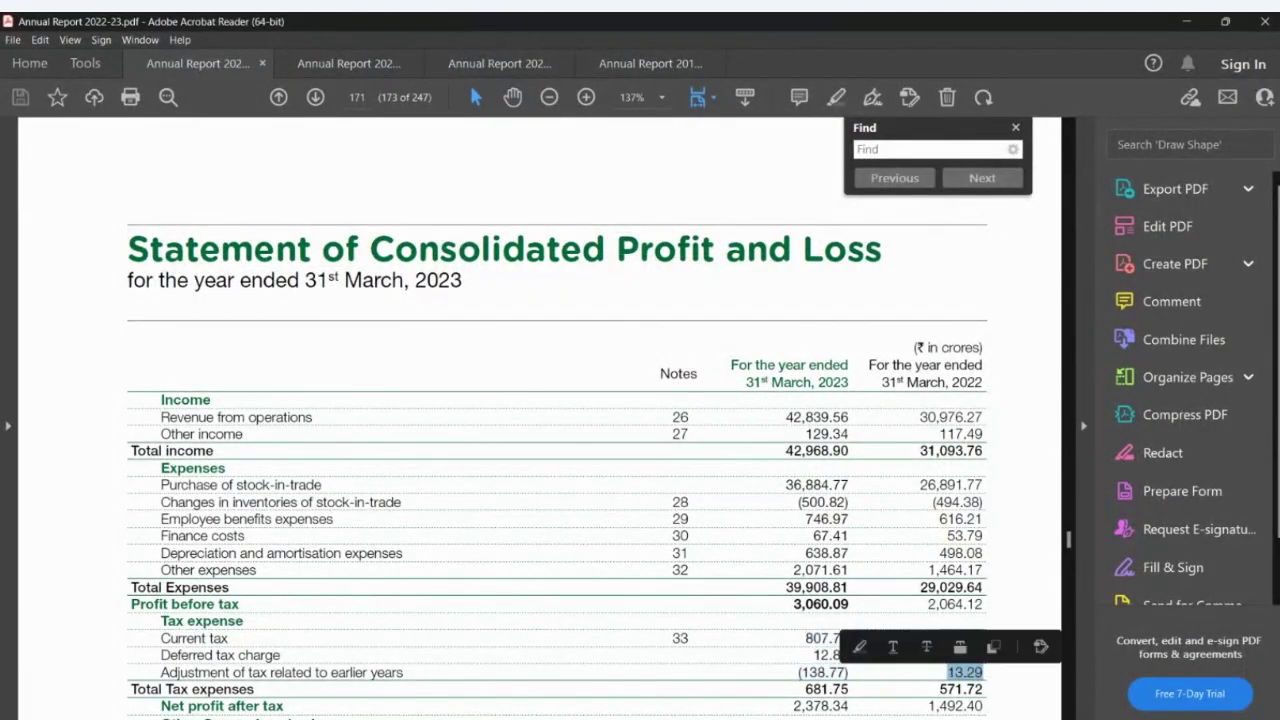
- Switch to the Book2 workbook and paste the Mar-22 tax figures into G116:G118
key(alt+Tab)
key(alt+Tab)
key(alt+Tab)
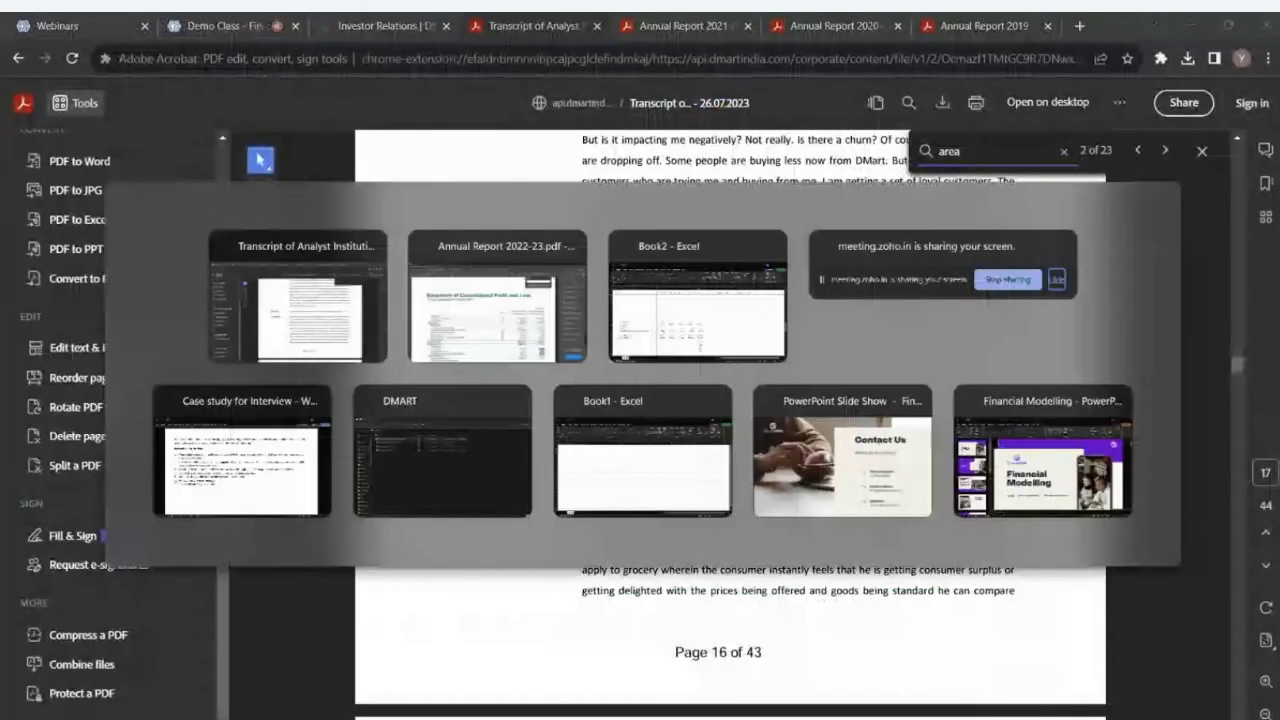
click(578, 586)
key(ctrl+v)
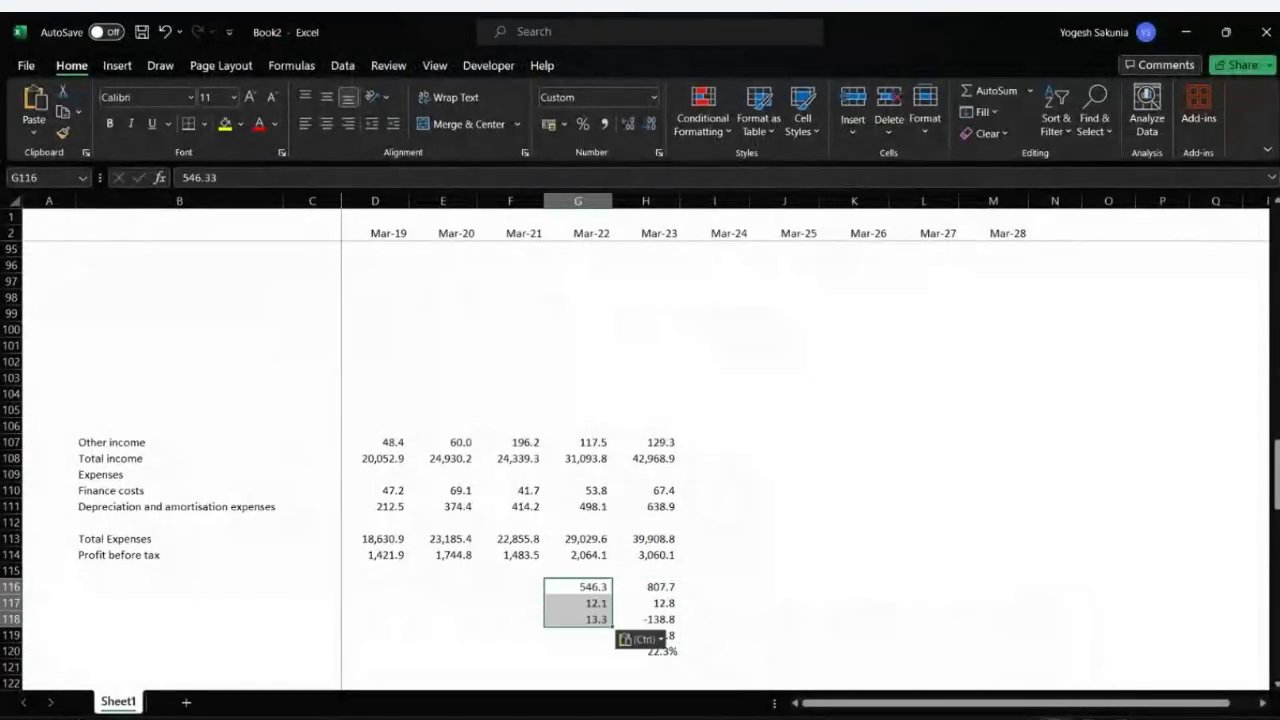
- Fill the total tax and effective tax rate formulas from H119:H120 into the Mar-22 column
key(Down)
key(Down)
key(Down)
key(Right)
key(Down)
key(Up)
key(shift+Down)
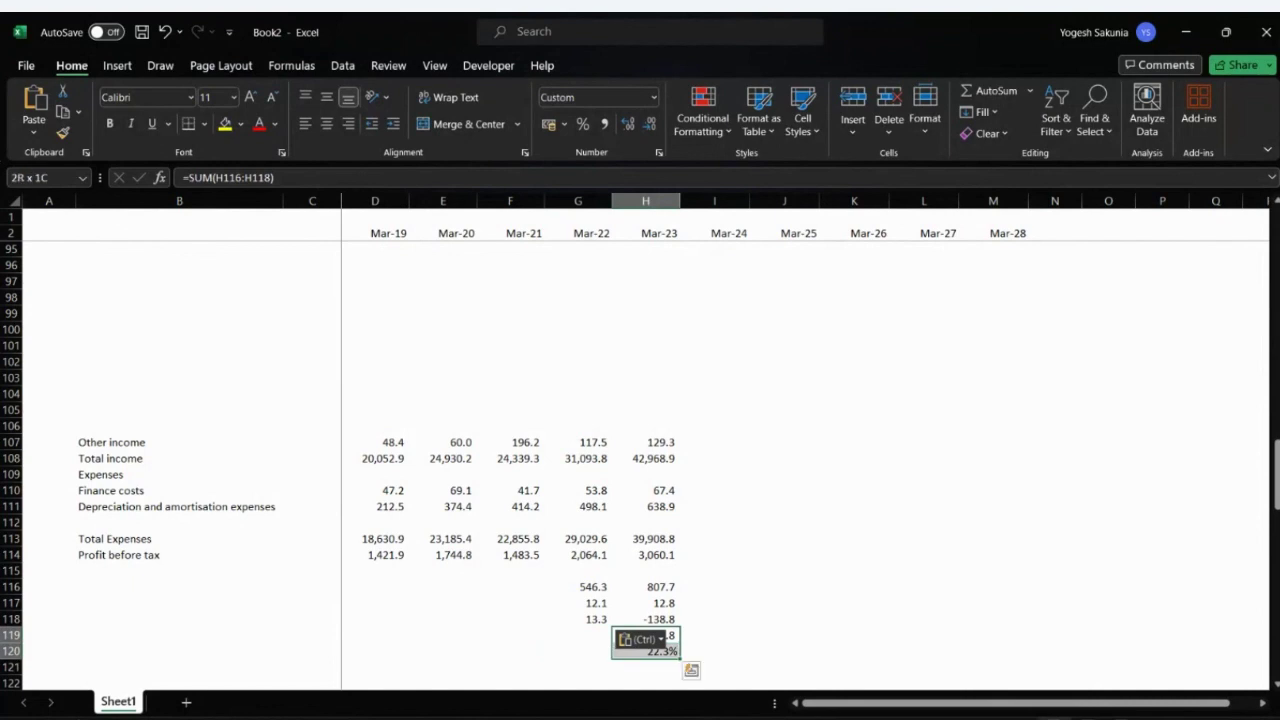
drag(680, 659, 612, 659)
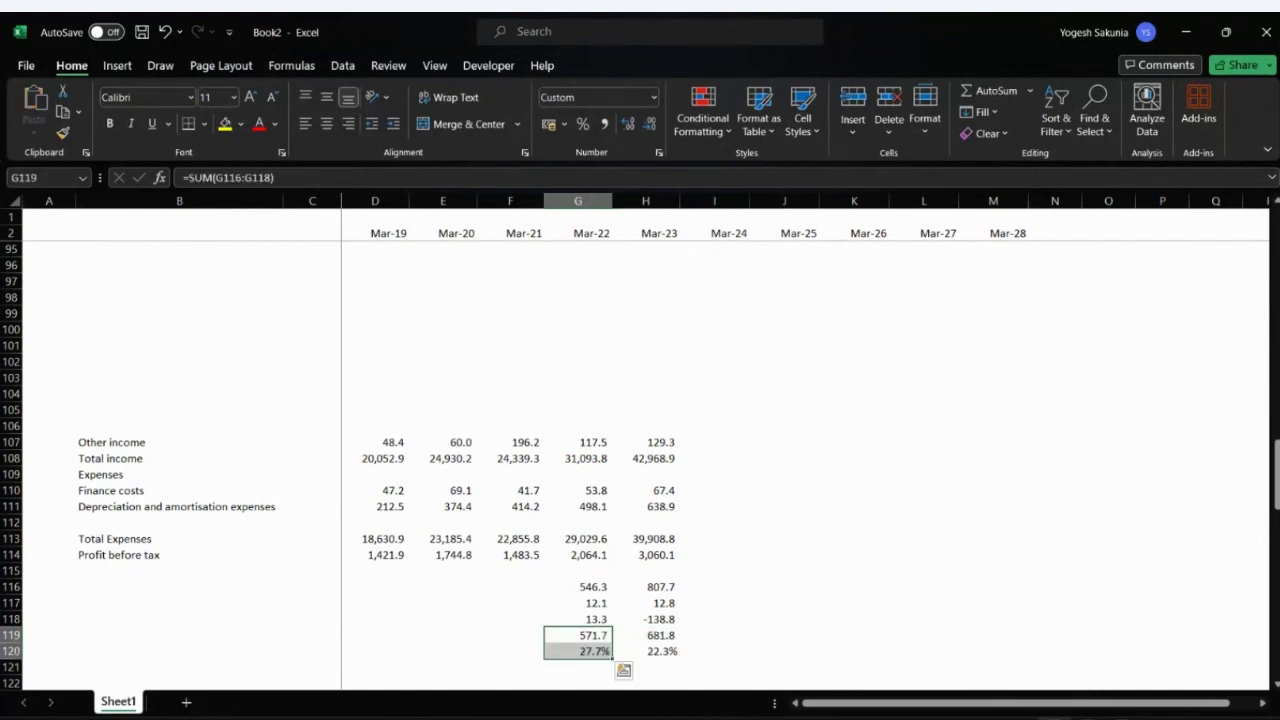
- Clear the temporary tax calculations for Mar-22 and Mar-23 in G116:H120
click(578, 651)
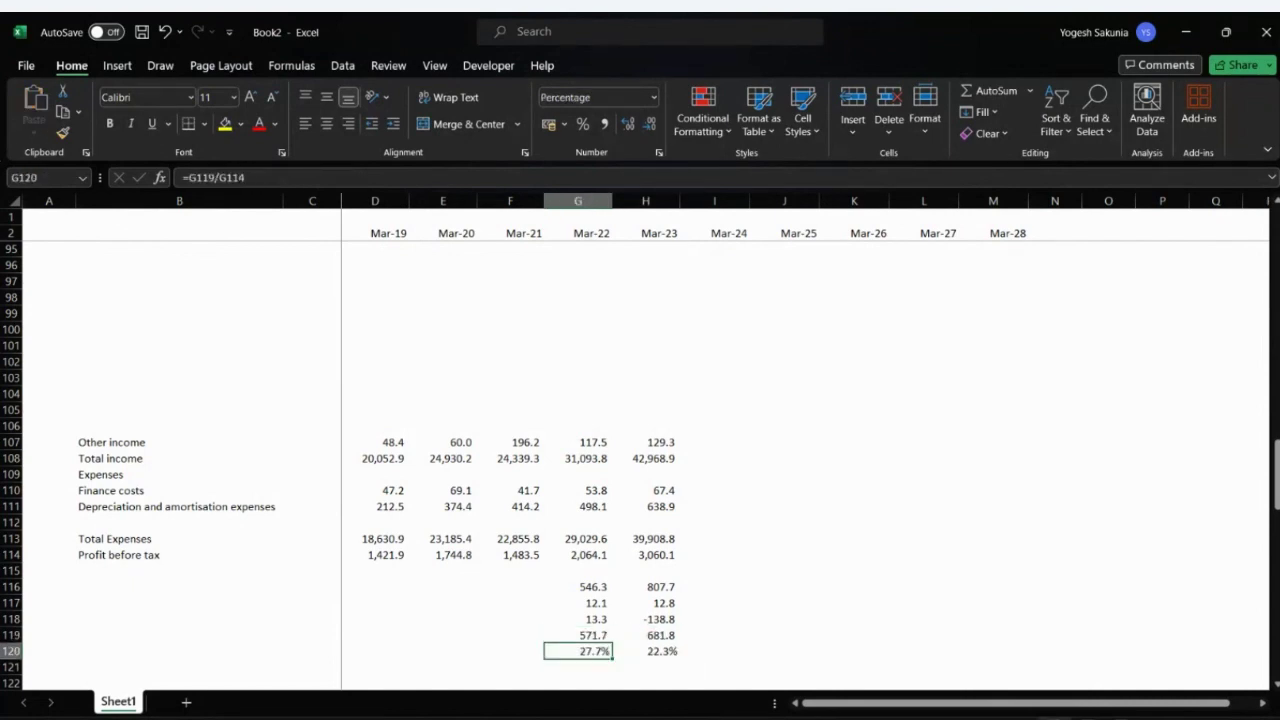
key(Up)
key(Up)
key(Up)
key(Up)
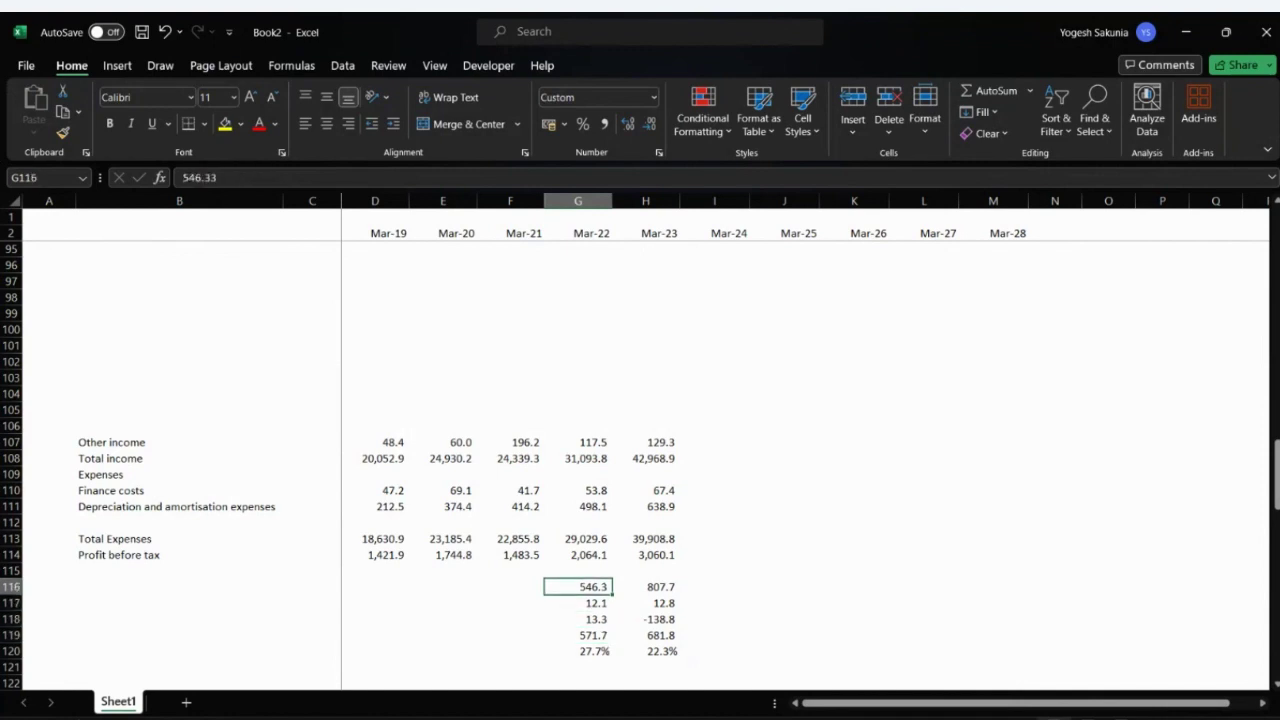
key(ctrl+shift+Down)
key(shift+Right)
key(Delete)
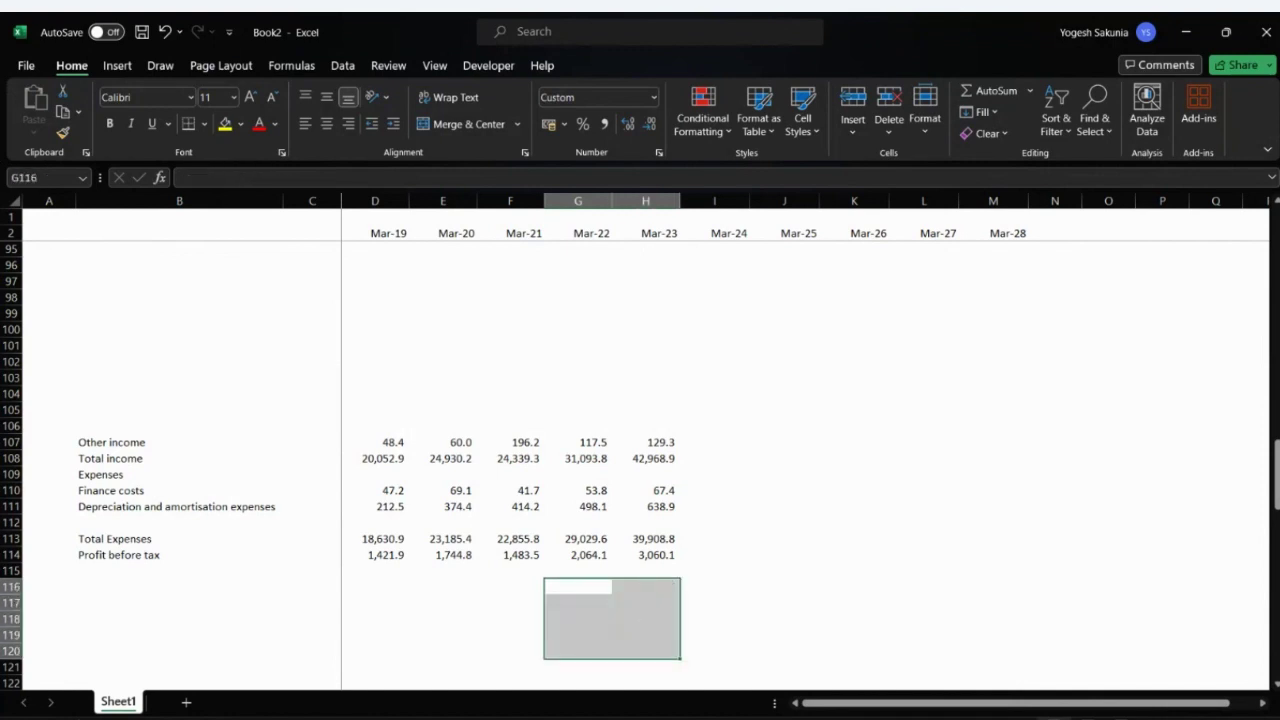
- Enter a 25% tax rate for Mar-24 in cell I24 of the Tax rate row
key(Up)
key(Up)
key(Up)
key(Up)
key(Up)
key(Up)
key(Up)
key(Up)
key(Up)
key(ctrl+Up)
key(Up)
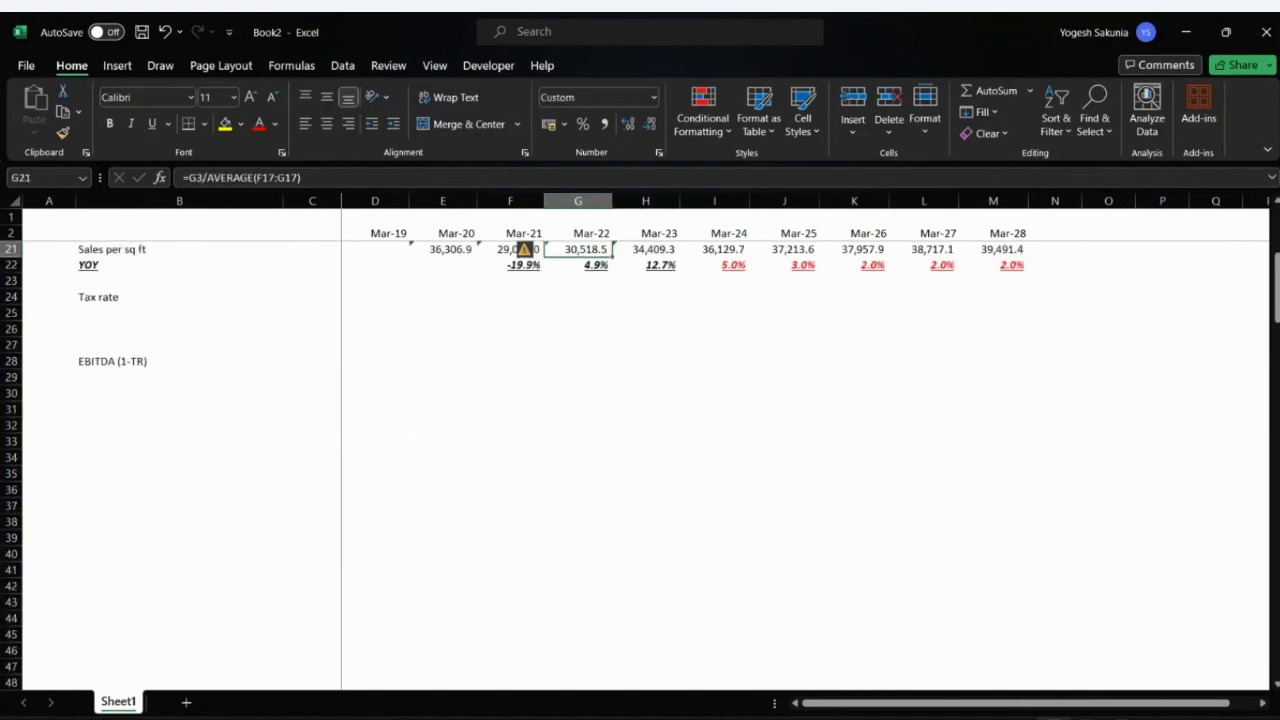
key(Down)
key(Down)
key(Down)
key(Down)
key(Up)
key(Left)
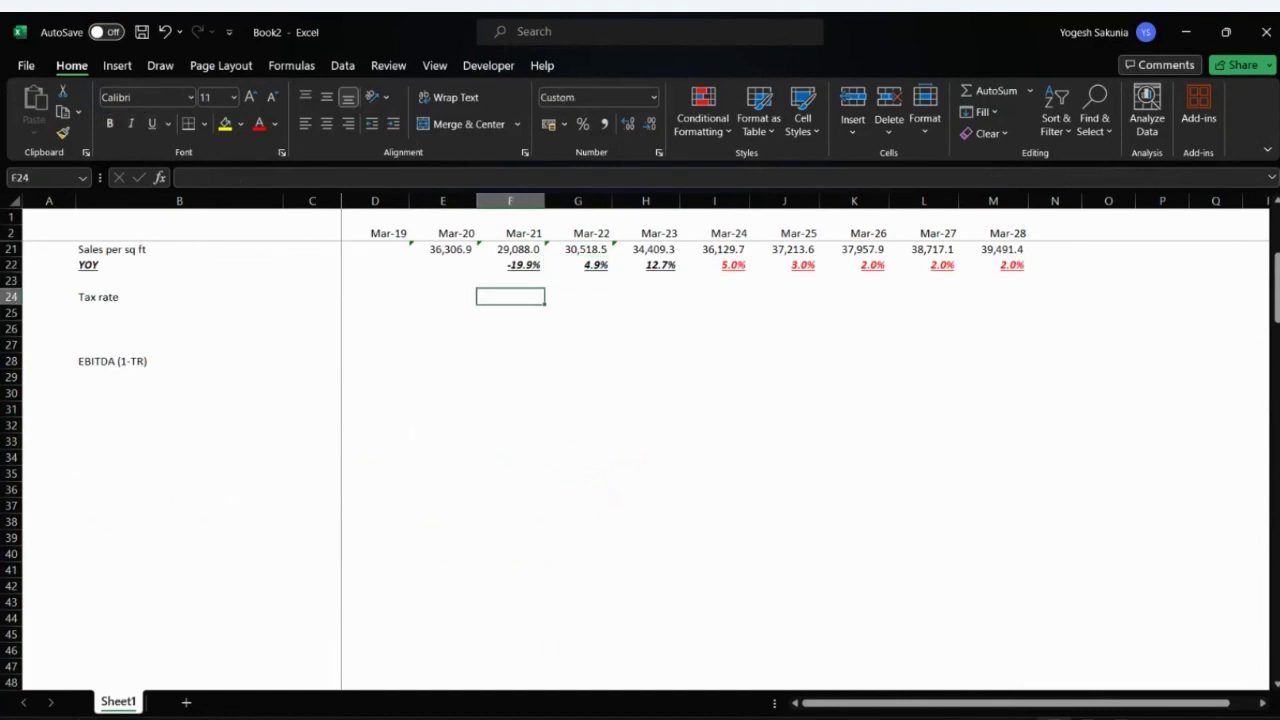
key(Right)
key(Right)
key(Right)
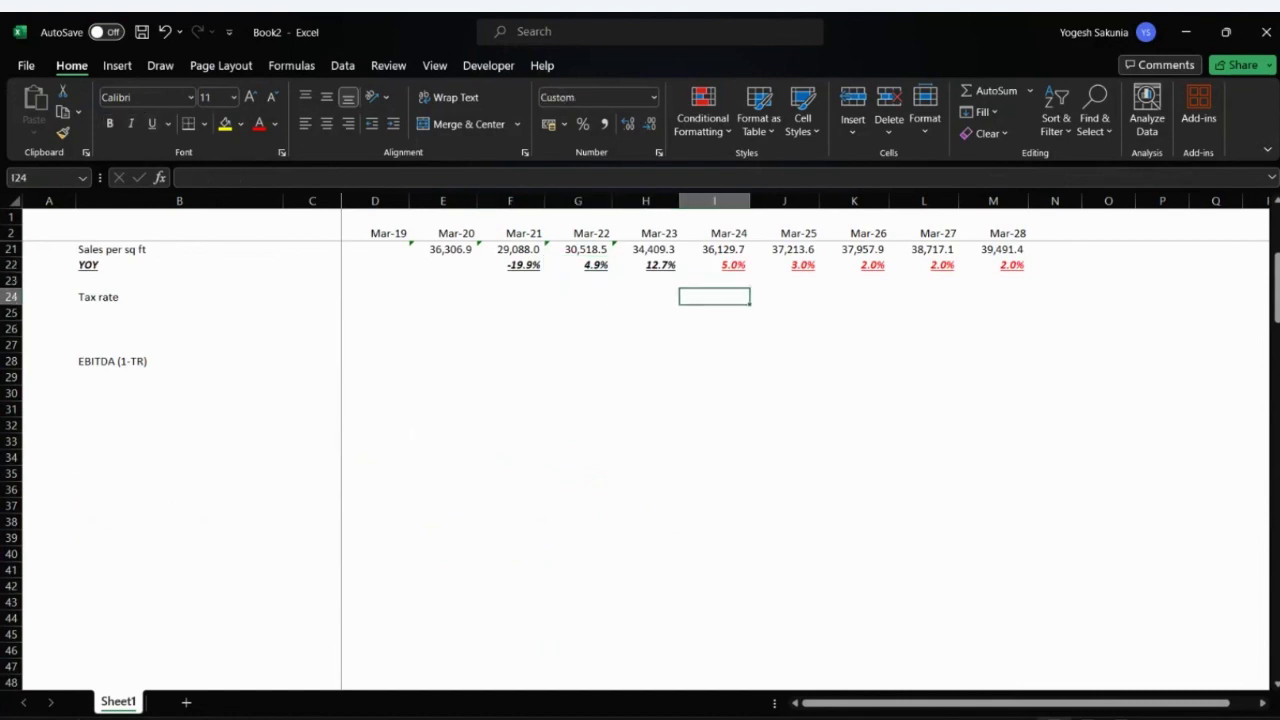
text(255)
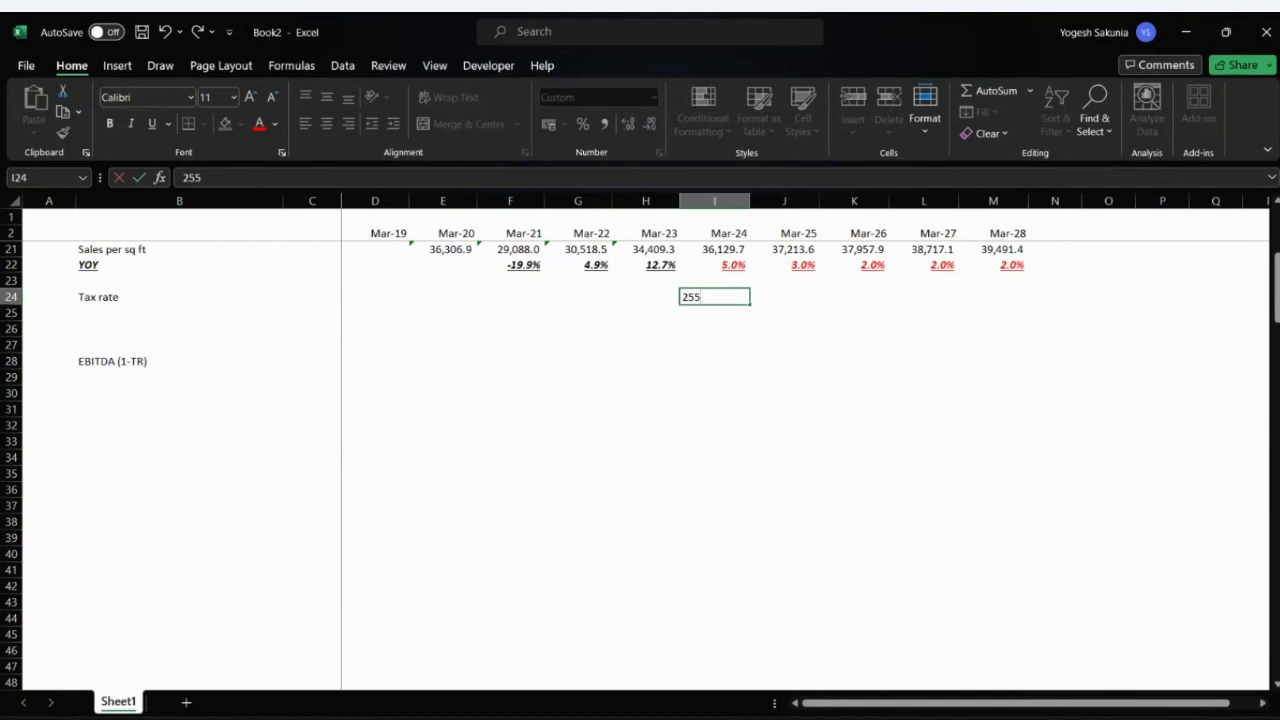
key(BackSpace)
text(%)
key(Return)
key(Up)
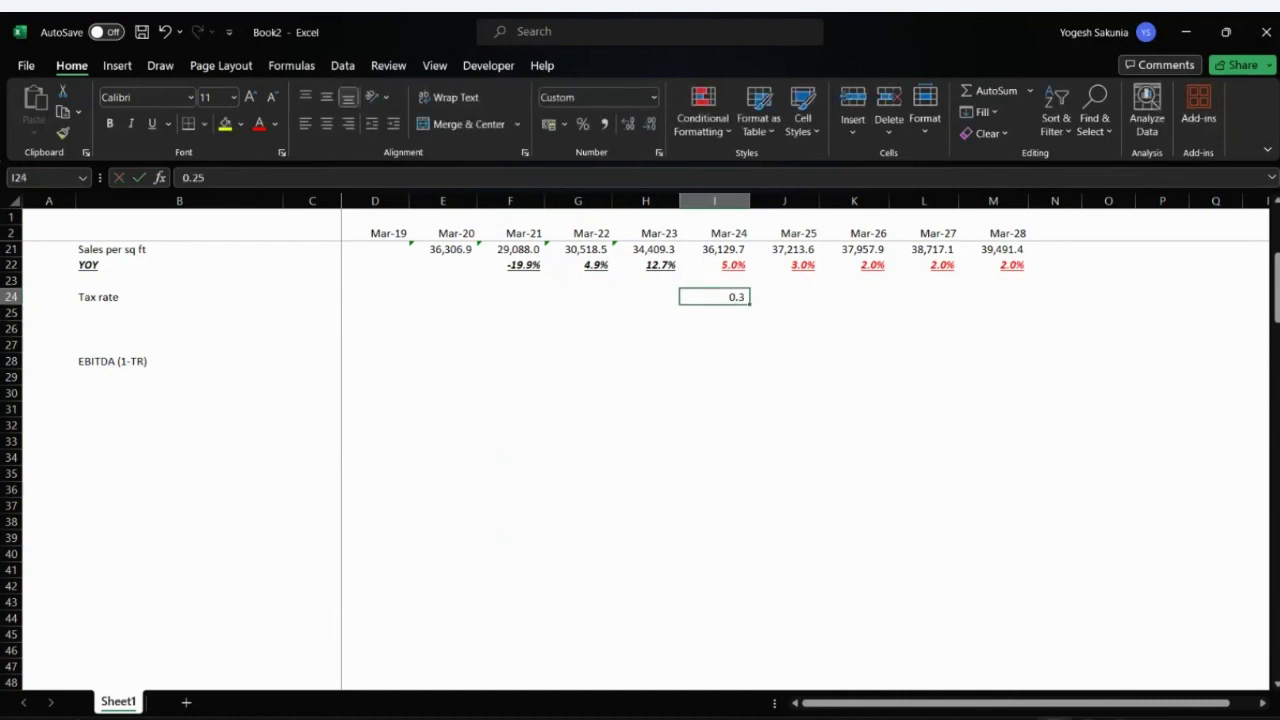
- Fill the Mar-24 tax rate across the Tax rate row through Mar-28
key(shift+Right)
key(shift+Right)
key(shift+Right)
key(shift+Right)
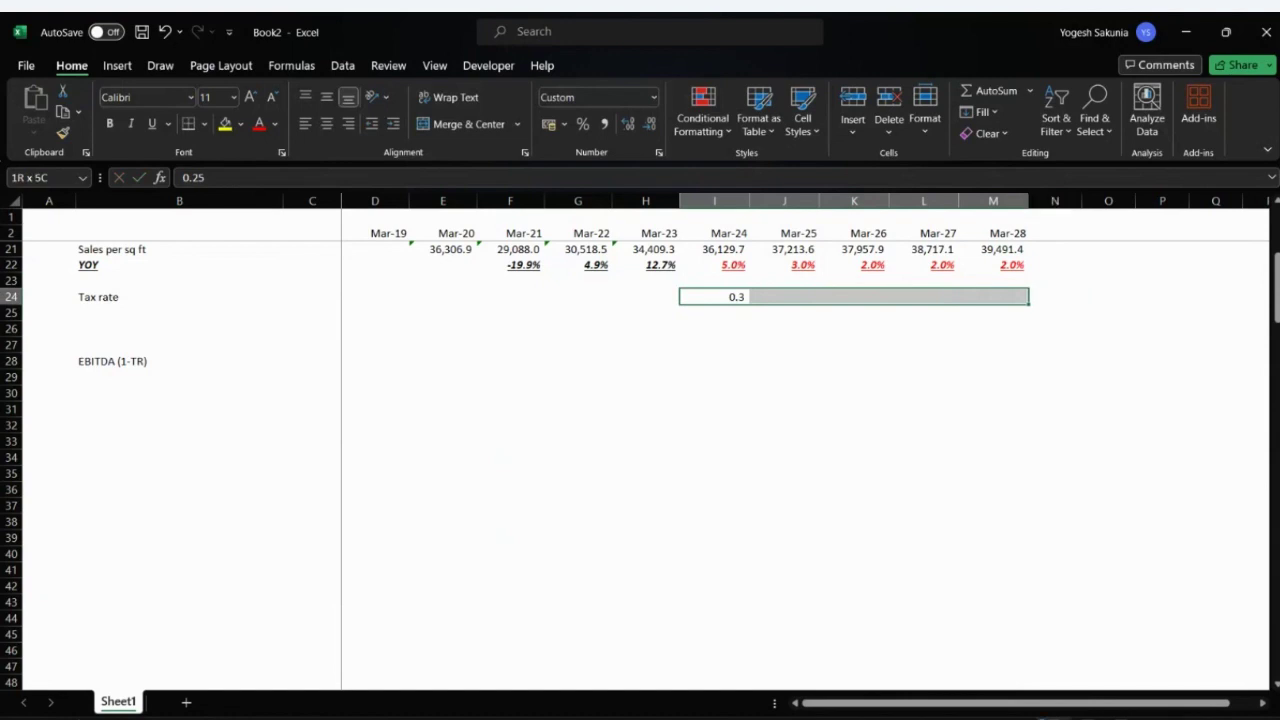
key(ctrl+r)
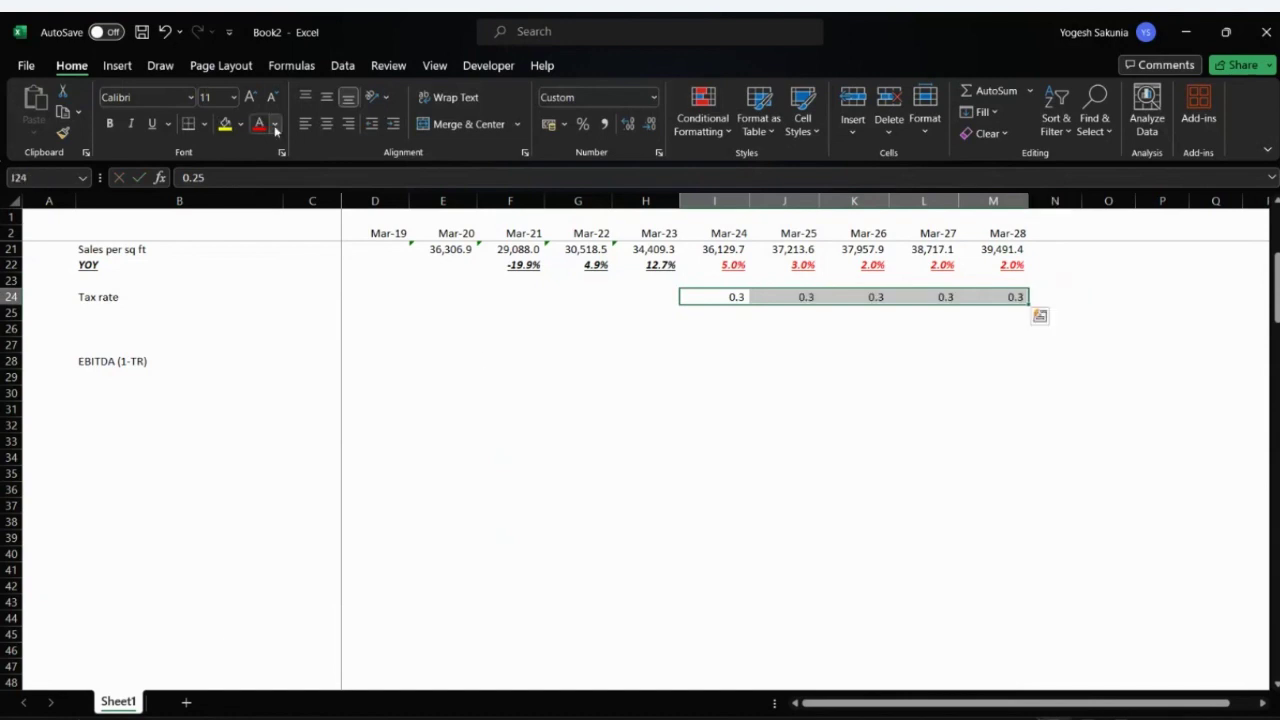
- Format the tax rates in I24:M24 as percentages with one decimal place and a red font
click(583, 124)
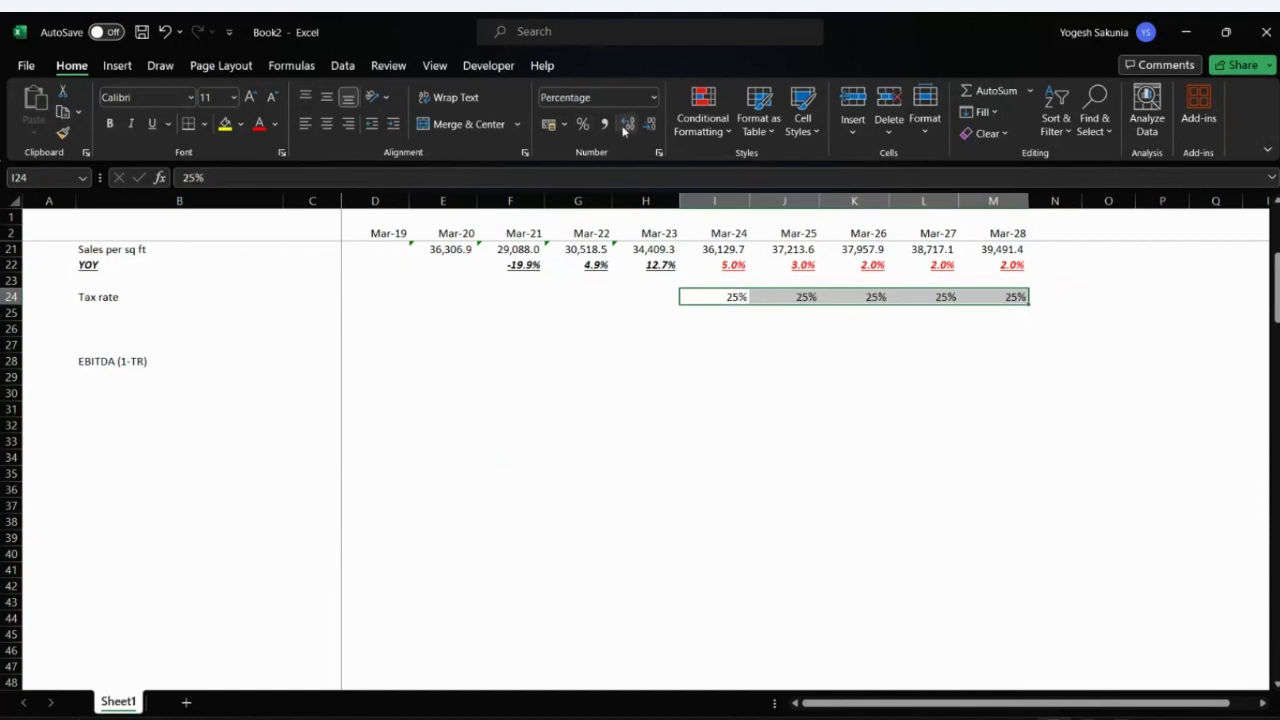
click(626, 124)
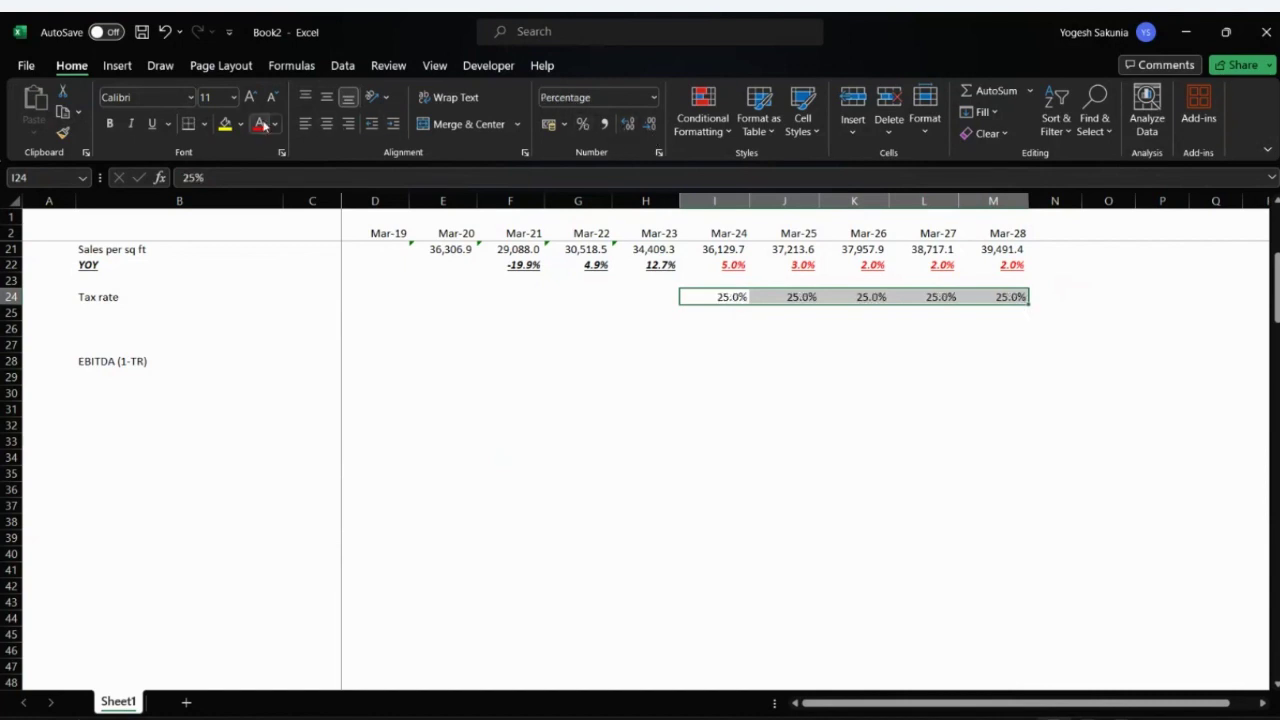
click(263, 124)
- Calculate the Mar-24 EBITDA (1-TR) in cell I28 with the formula =I10*(1-I24)
key(Down)
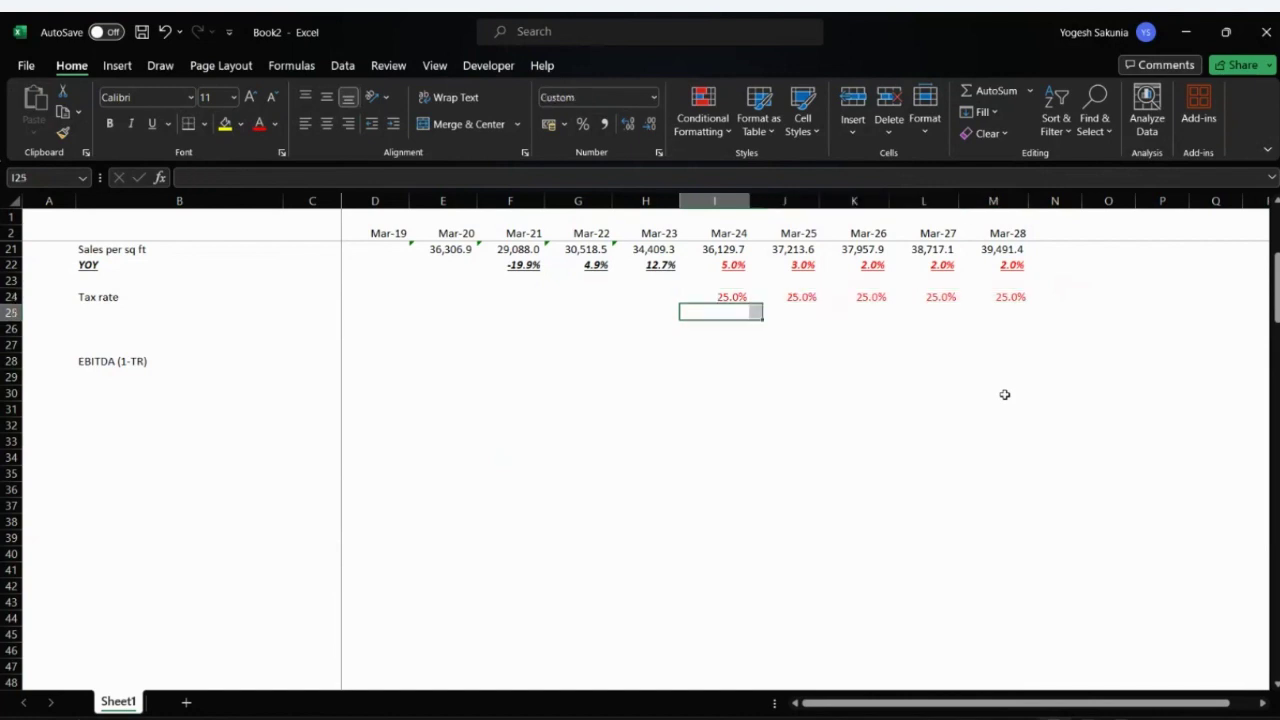
key(Down)
key(Down)
key(Down)
key(Left)
key(Left)
key(Left)
key(Left)
key(Left)
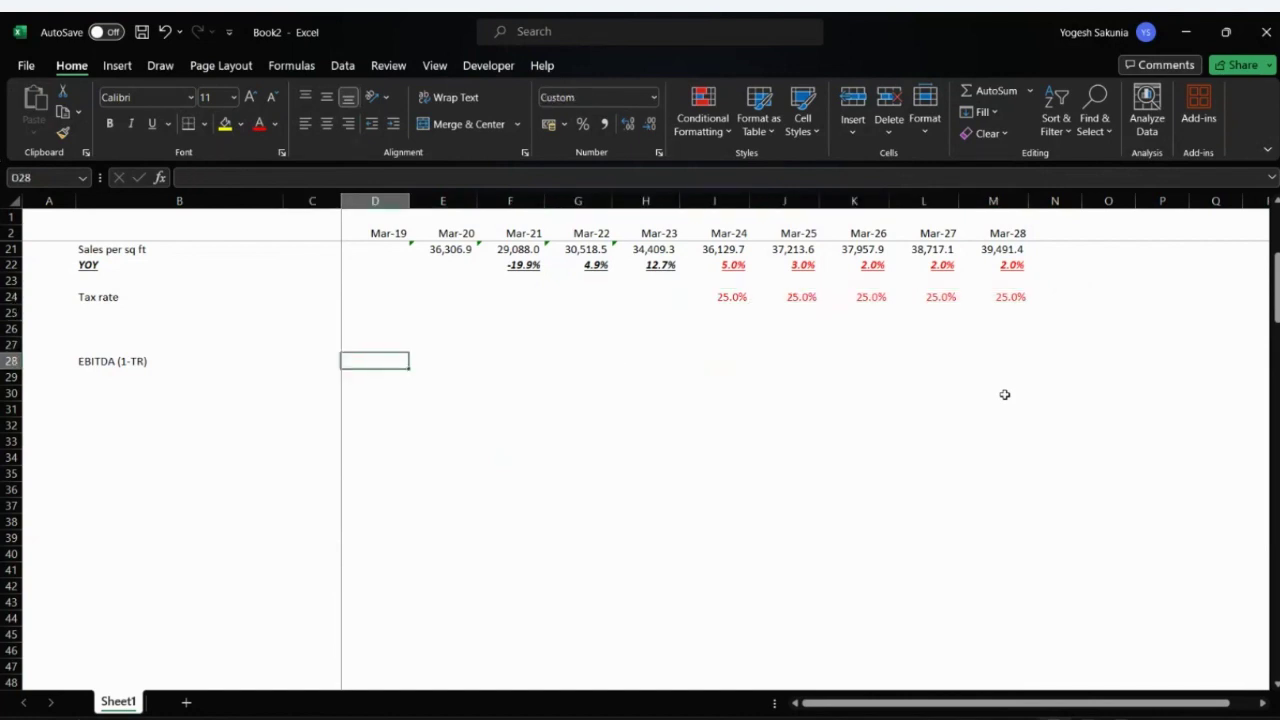
key(Right)
key(Right)
key(Right)
key(Right)
key(Right)
key(Right)
key(Left)
key(Left)
key(Left)
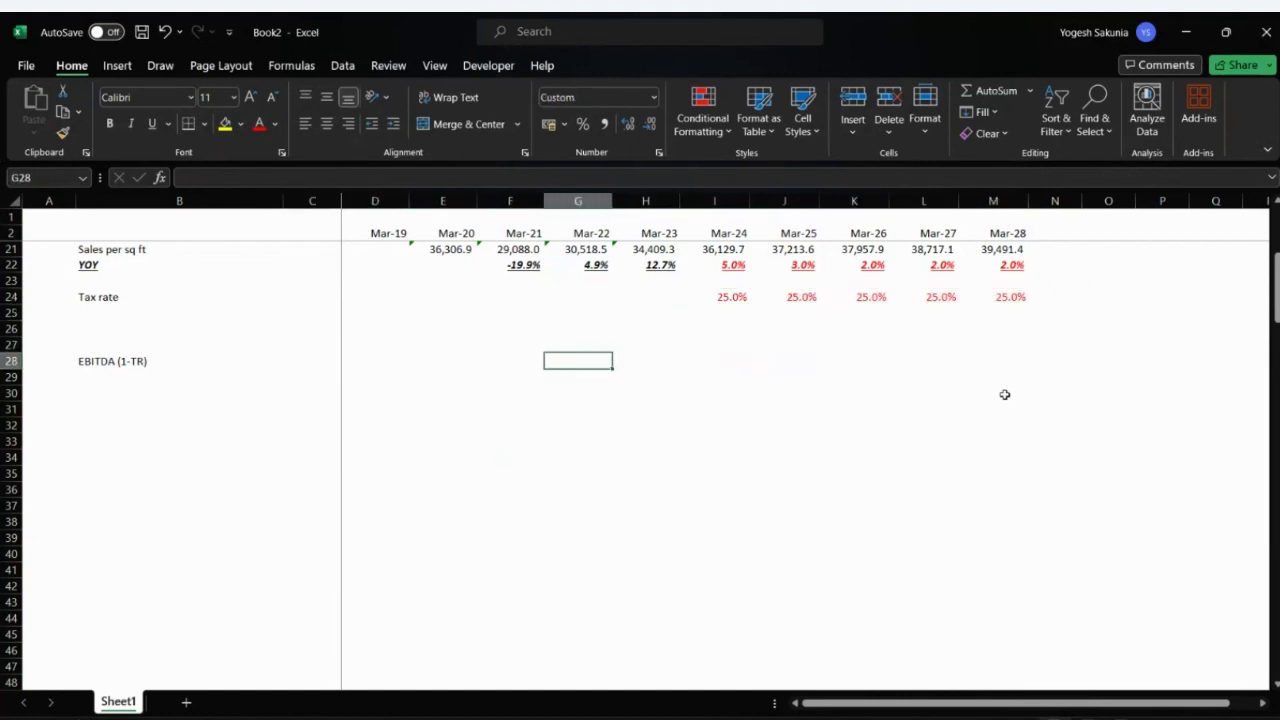
key(Right)
key(Right)
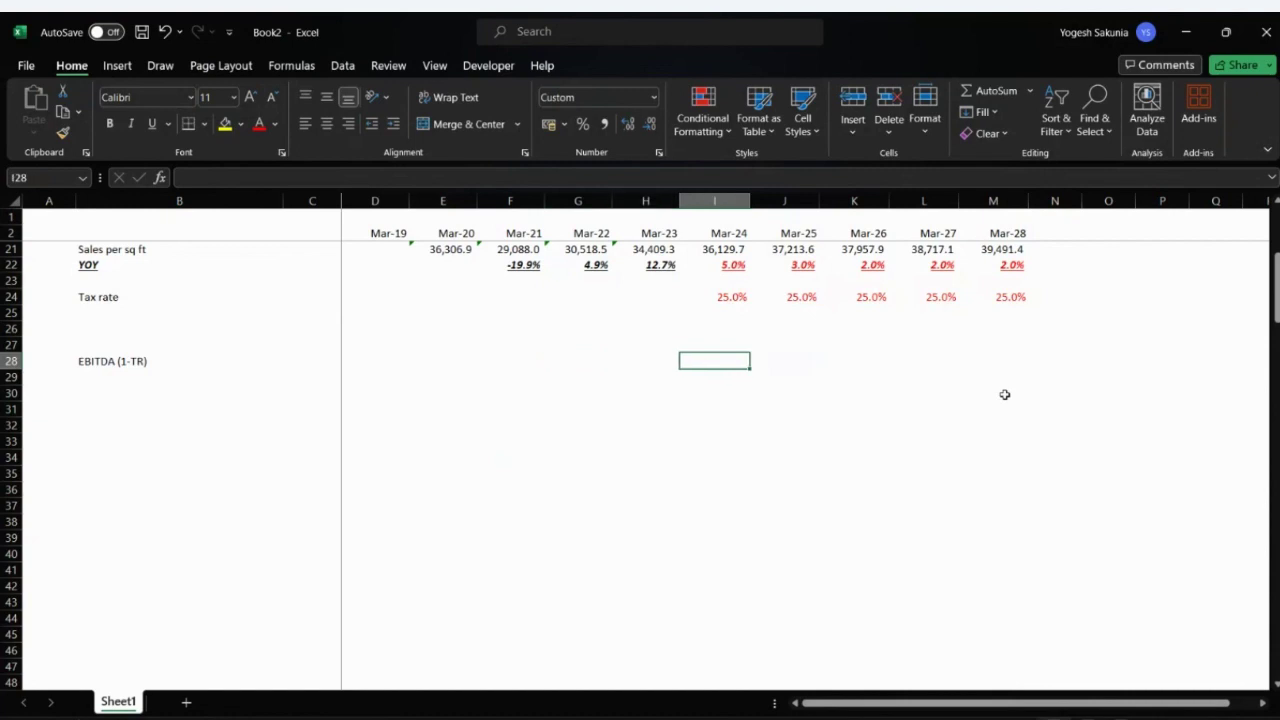
text(=)
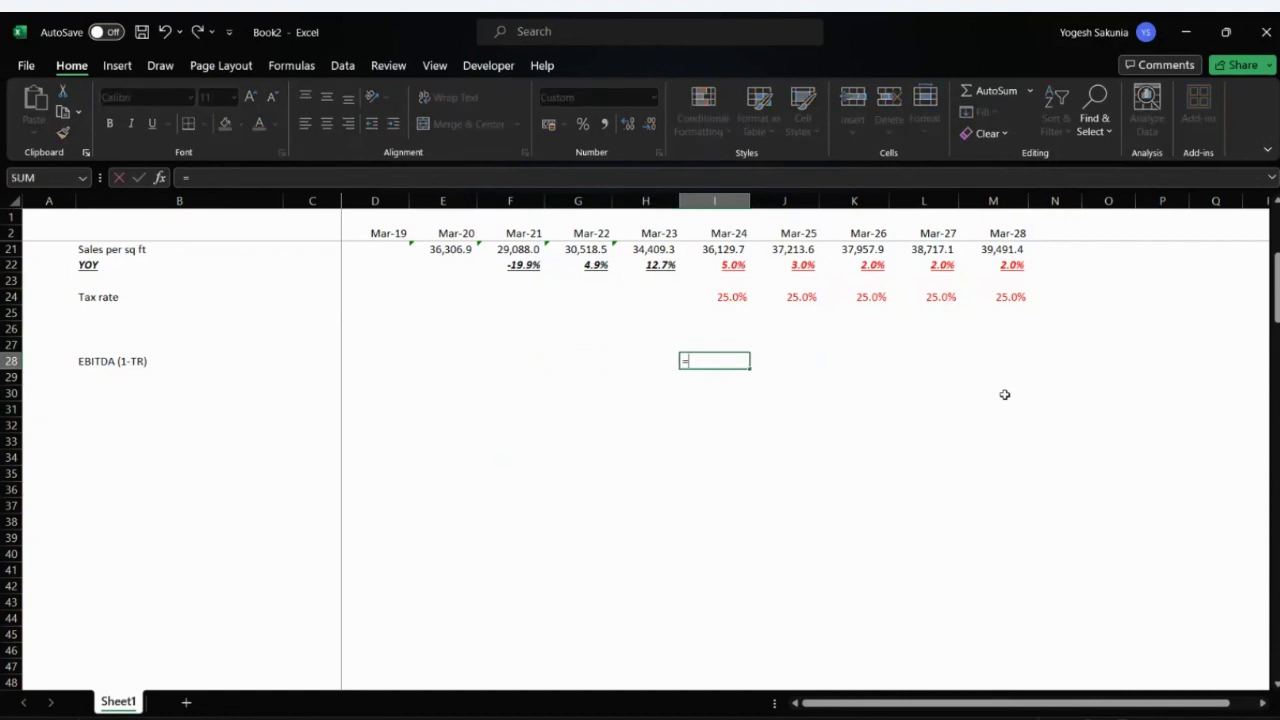
key(Up)
key(Up)
key(Up)
key(Up)
key(Up)
key(Up)
key(Up)
key(Up)
key(Up)
key(Up)
key(Up)
key(Up)
key(Up)
key(Up)
key(Up)
key(Up)
key(Up)
key(Up)
key(Up)
key(Up)
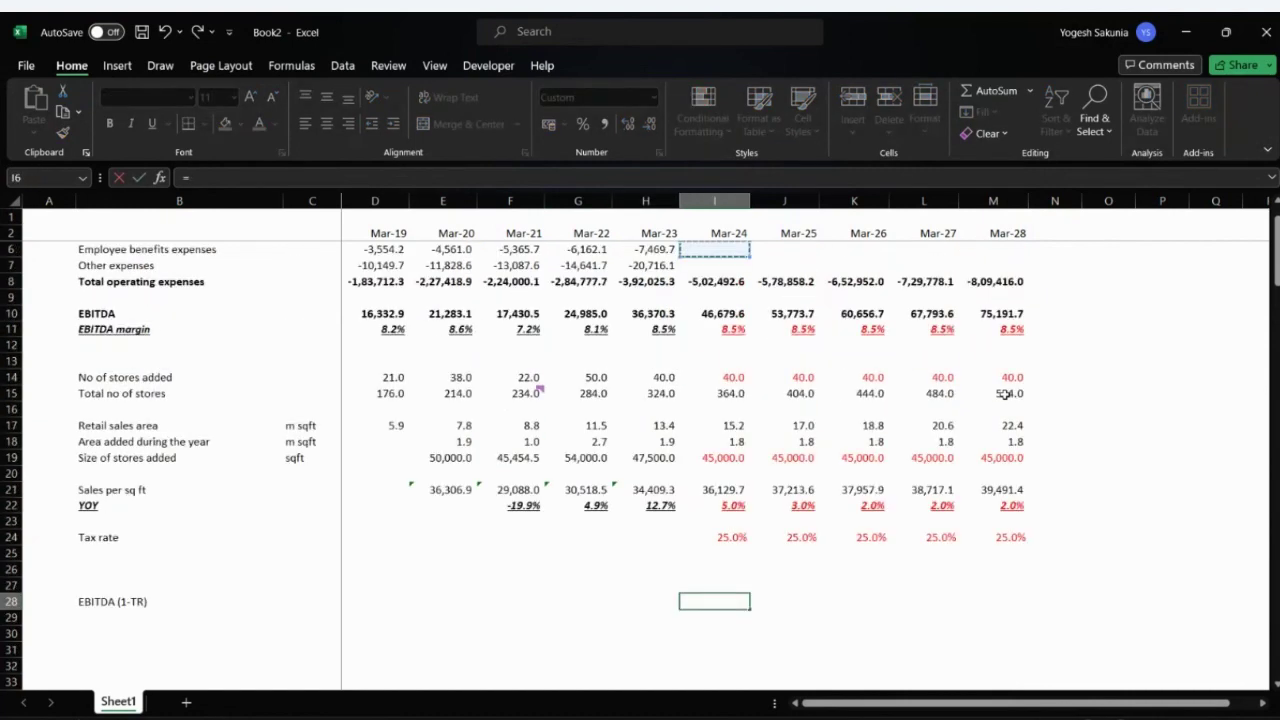
key(Down)
key(Down)
key(Down)
key(Down)
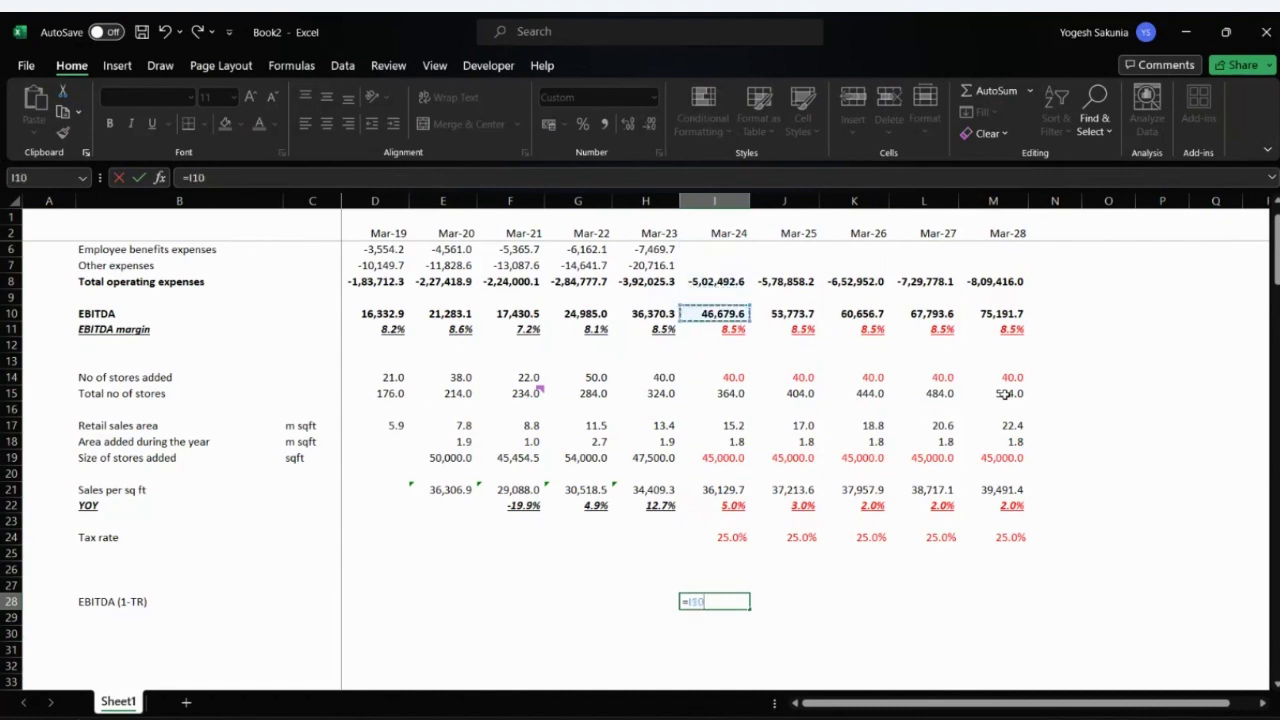
text(*(1-)
key(Up)
key(Up)
key(Up)
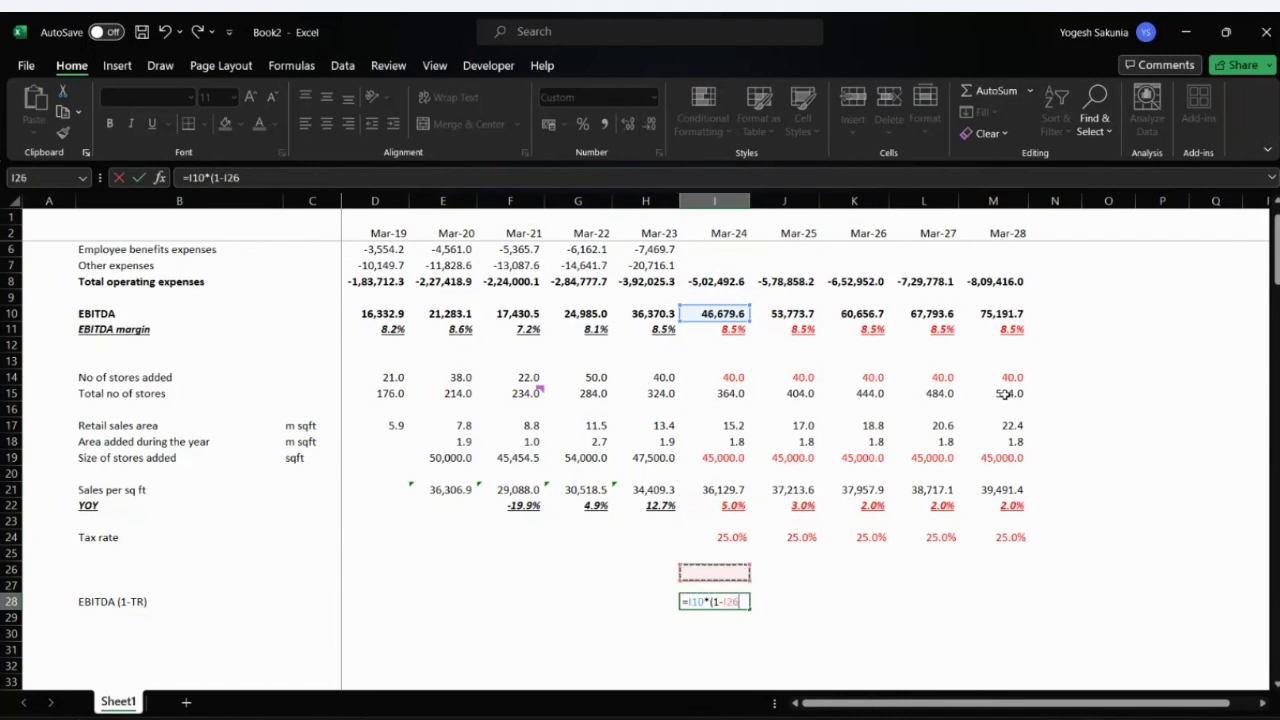
key(Up)
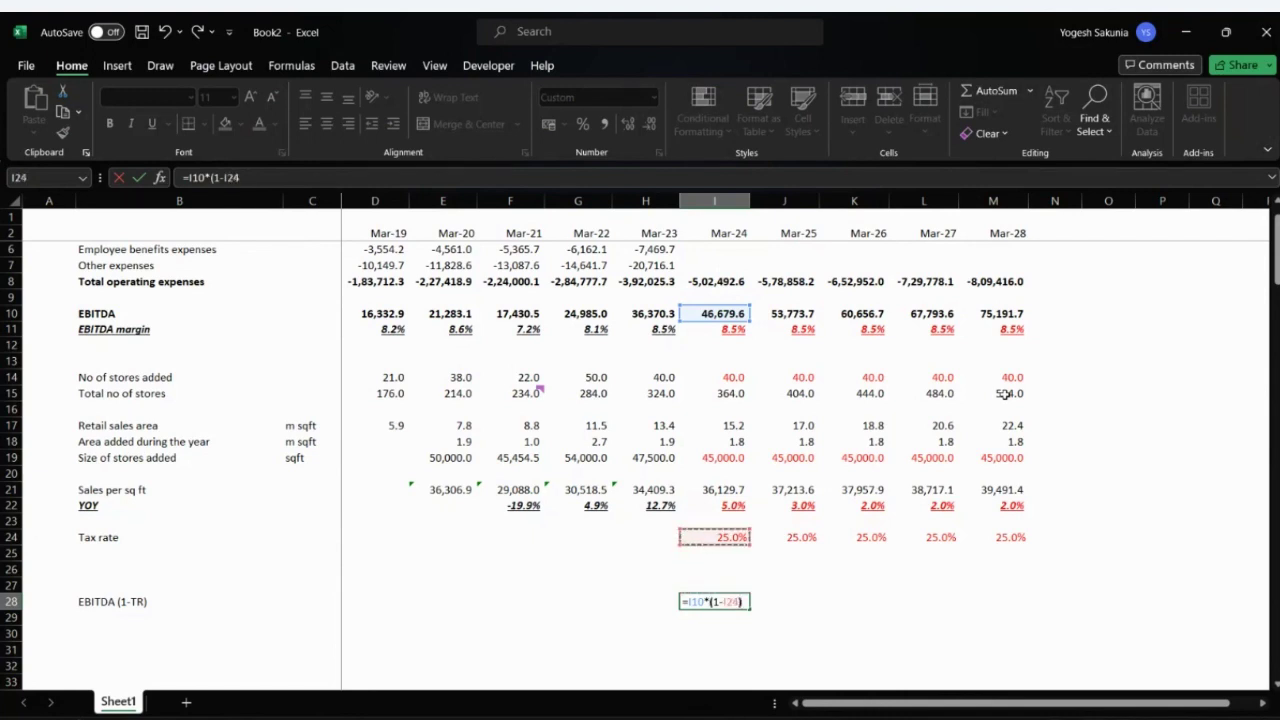
text())
key(ctrl+Return)
- Fill the EBITDA (1-TR) formula from Mar-24 across through Mar-28
key(shift+Right)
key(shift+Right)
key(shift+Right)
key(shift+Right)
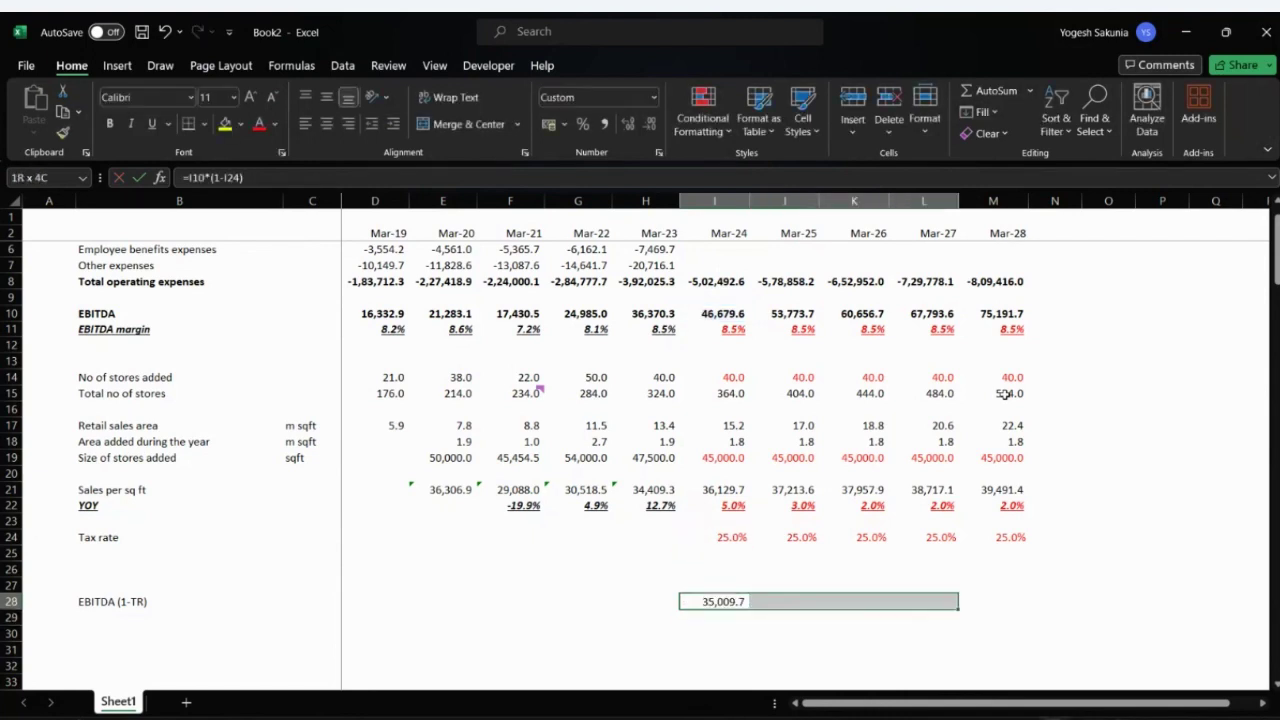
key(ctrl+r)
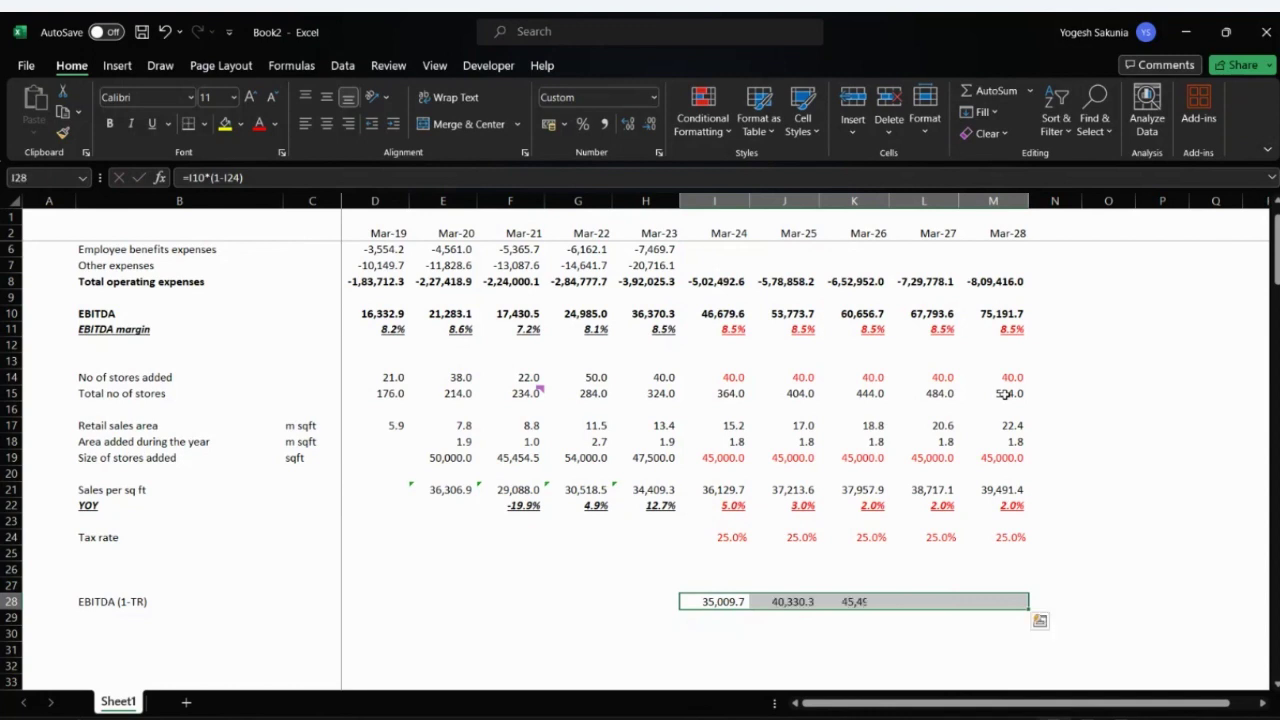
- Add the row label "Less Capex" in cell B29, directly below EBITDA (1-TR)
key(Left)
key(Left)
key(Left)
key(Left)
key(Left)
key(Left)
key(Left)
key(Left)
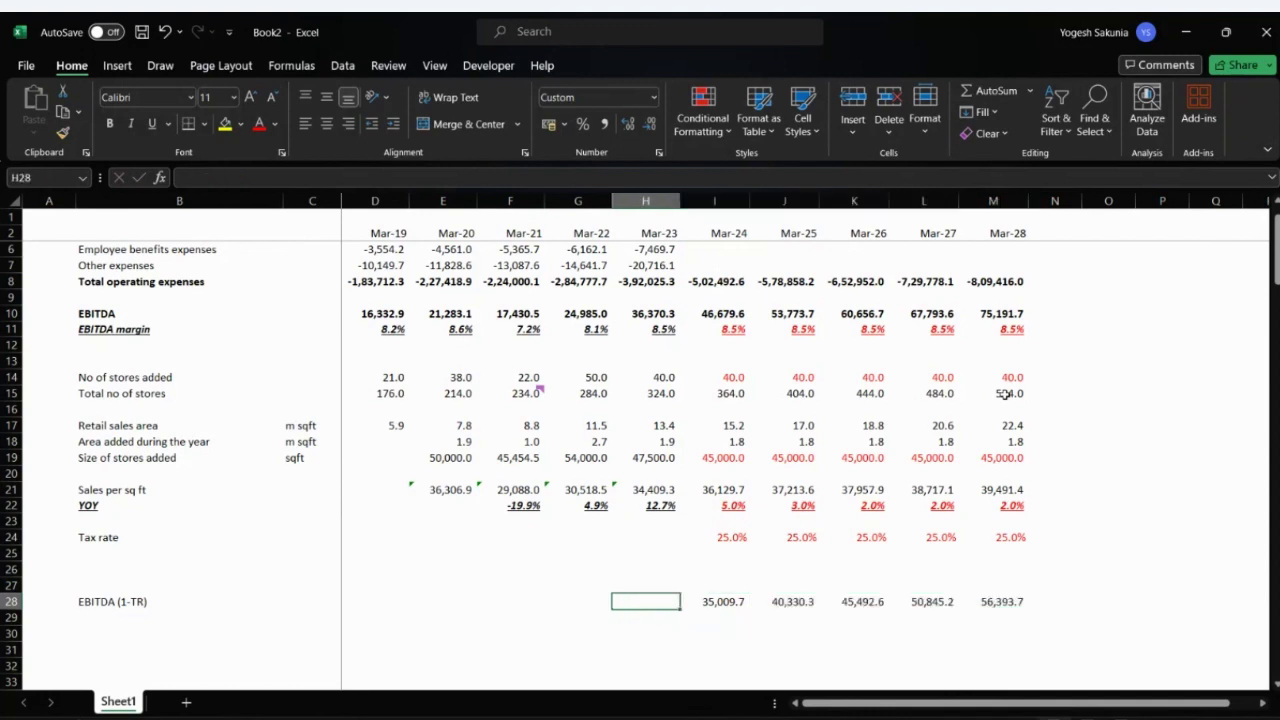
scroll(1003, 393, down, 7)
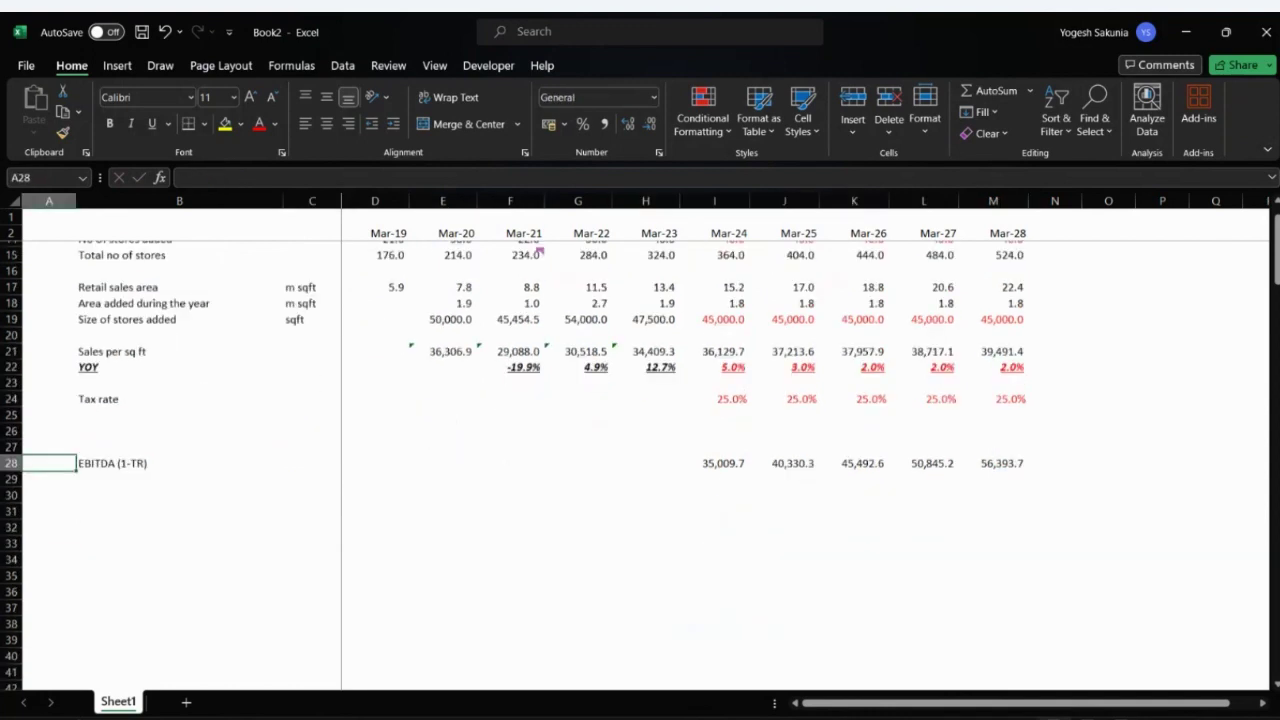
key(Right)
key(Down)
scroll(640, 450, up, 3)
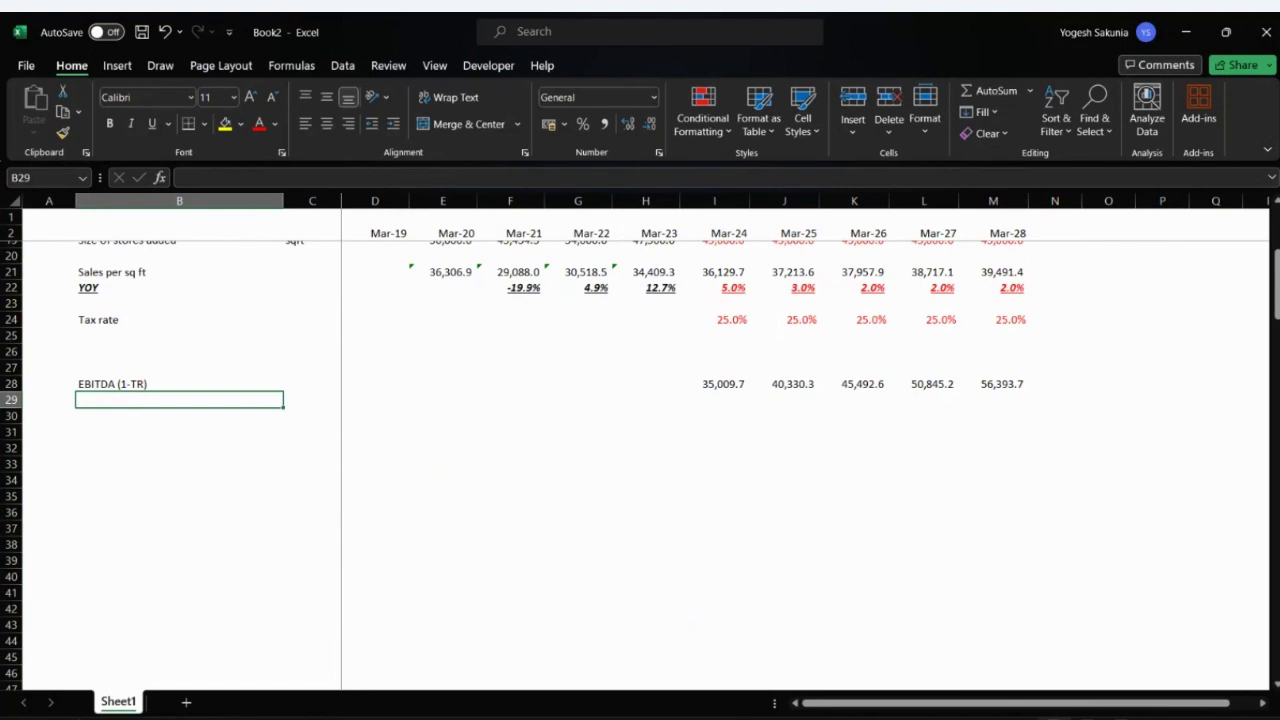
text(L)
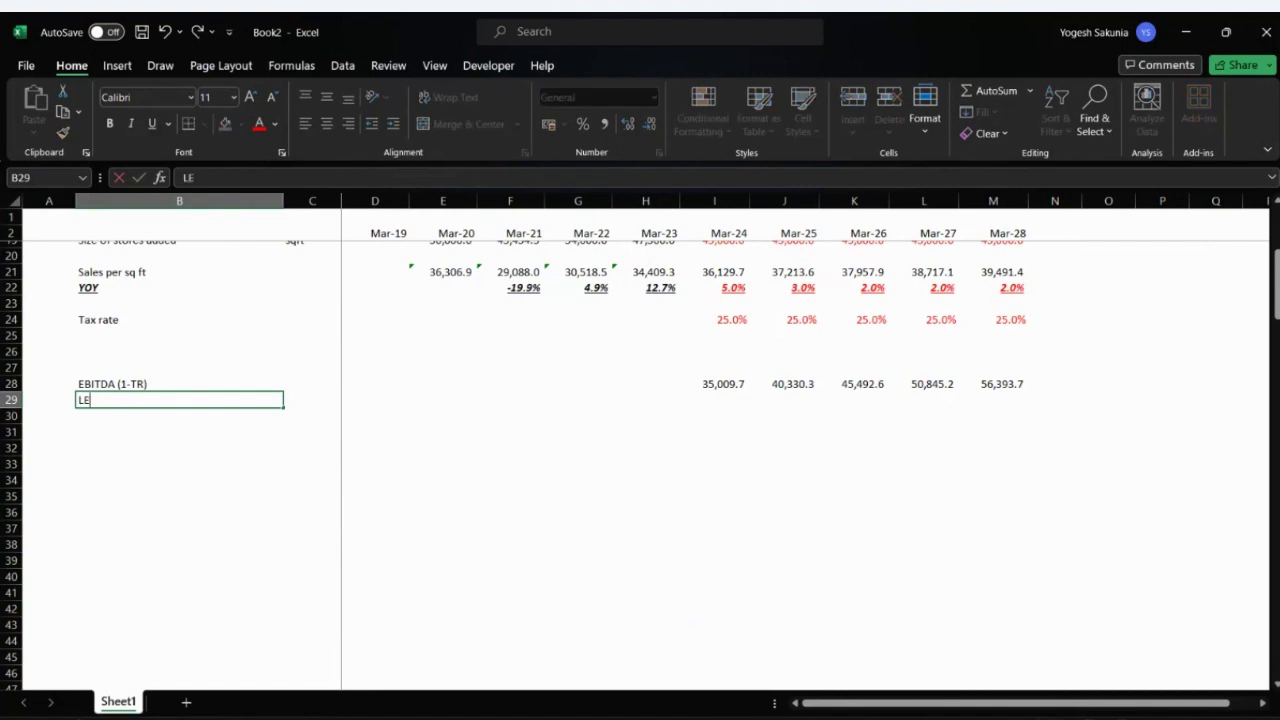
text(ess Capex)
key(Return)
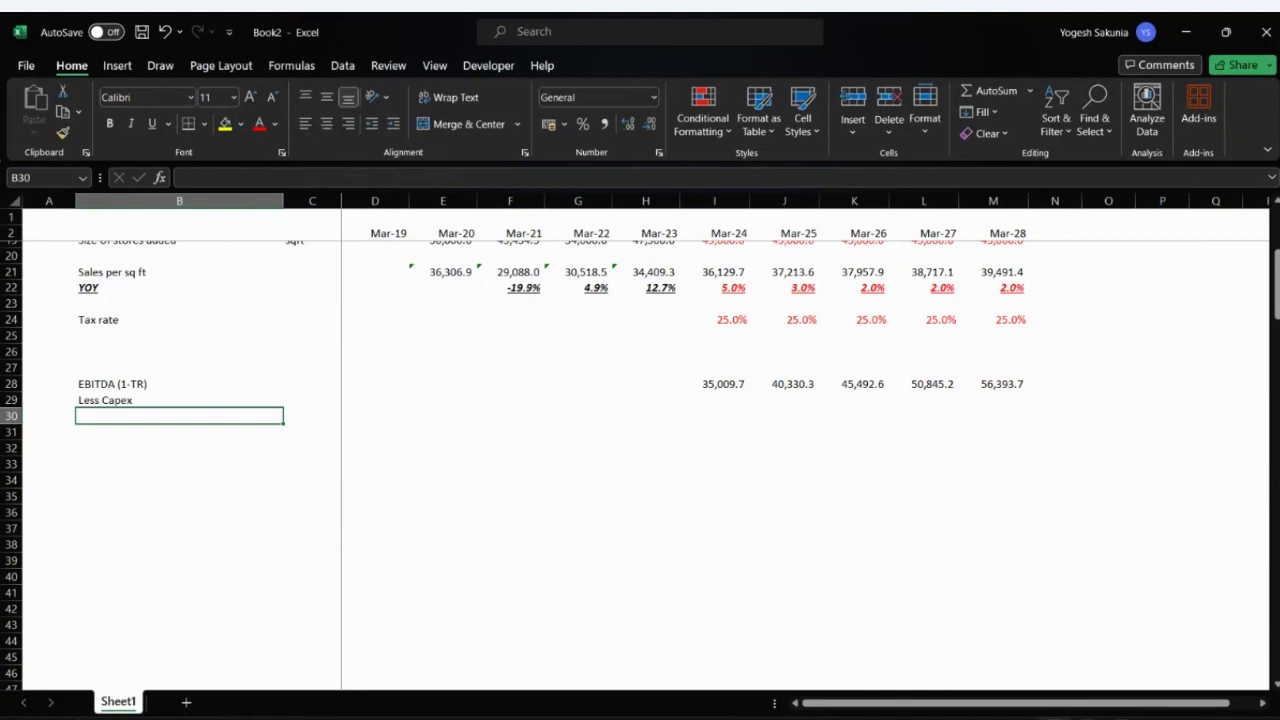
- Add the row label "Changes in WC" in cell B30, below Less Capex
text(Chn)
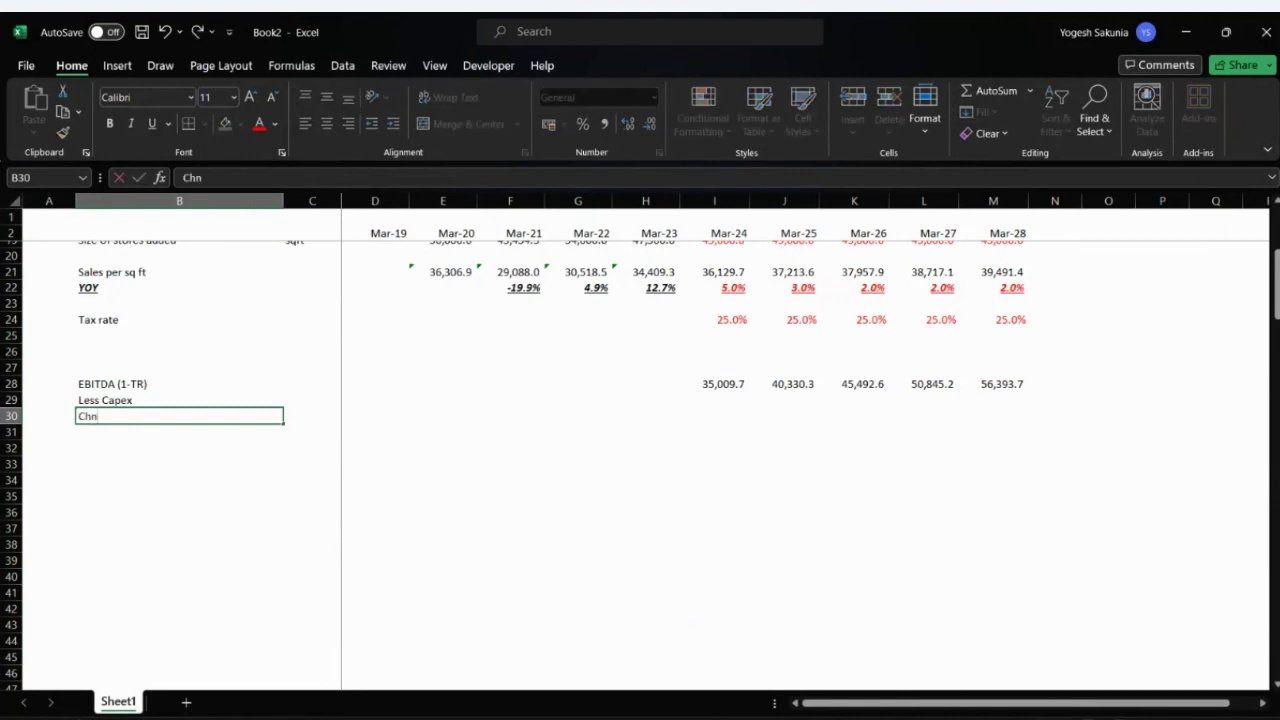
text(ges in WC)
key(Return)
key(Up)
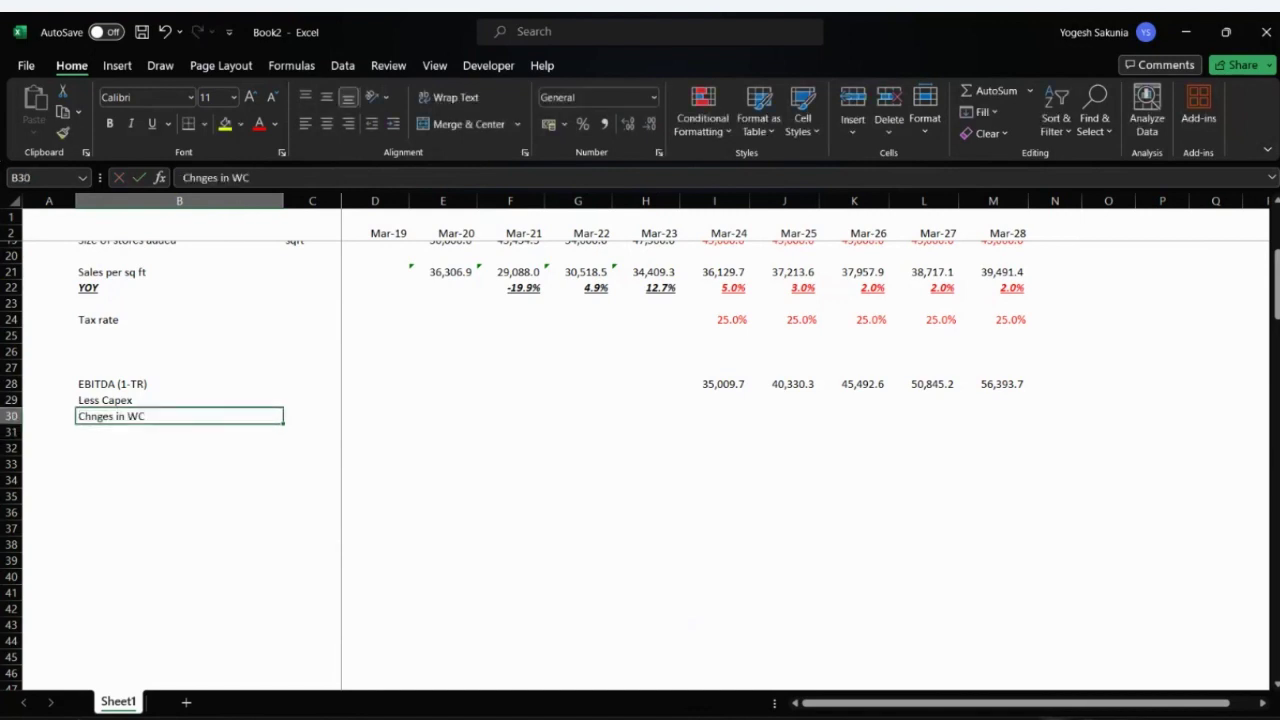
click(195, 177)
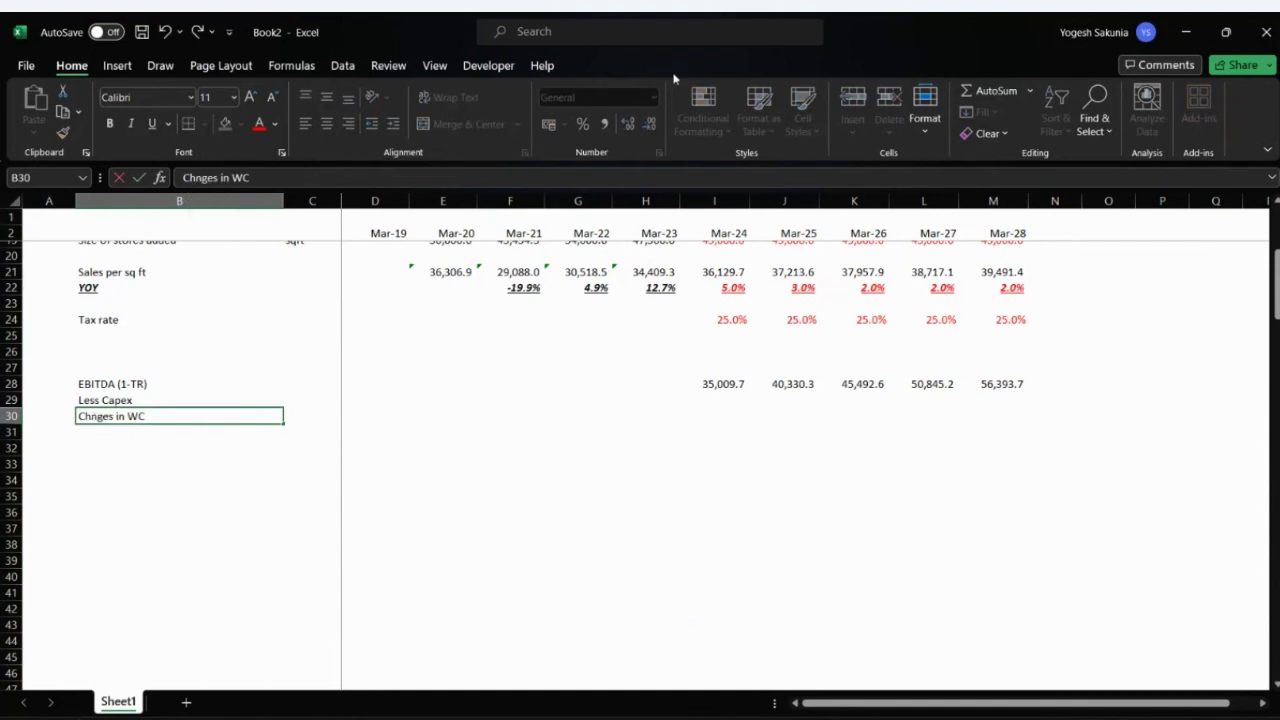
text(a)
key(Return)
- Enter 0 for Changes in WC in Mar-24 and fill it across through Mar-28
key(Up)
key(Right)
key(Right)
key(Right)
key(Right)
key(Right)
key(Right)
key(Right)
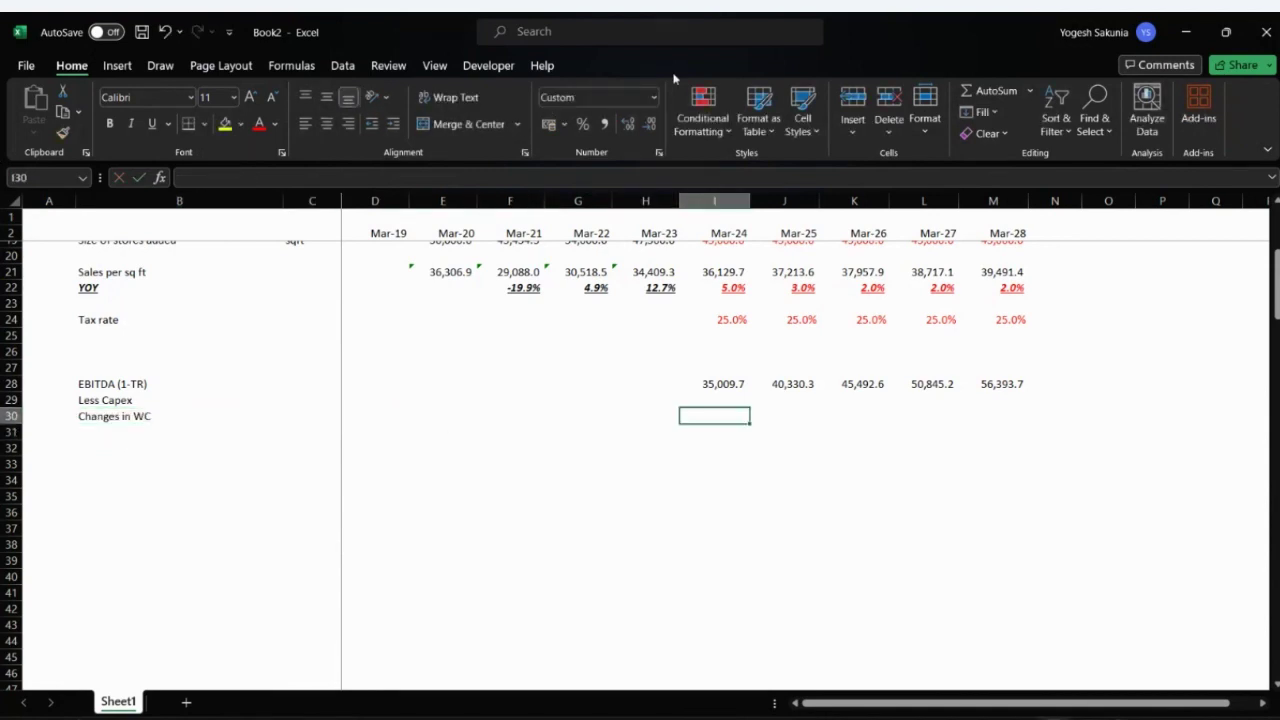
text(0)
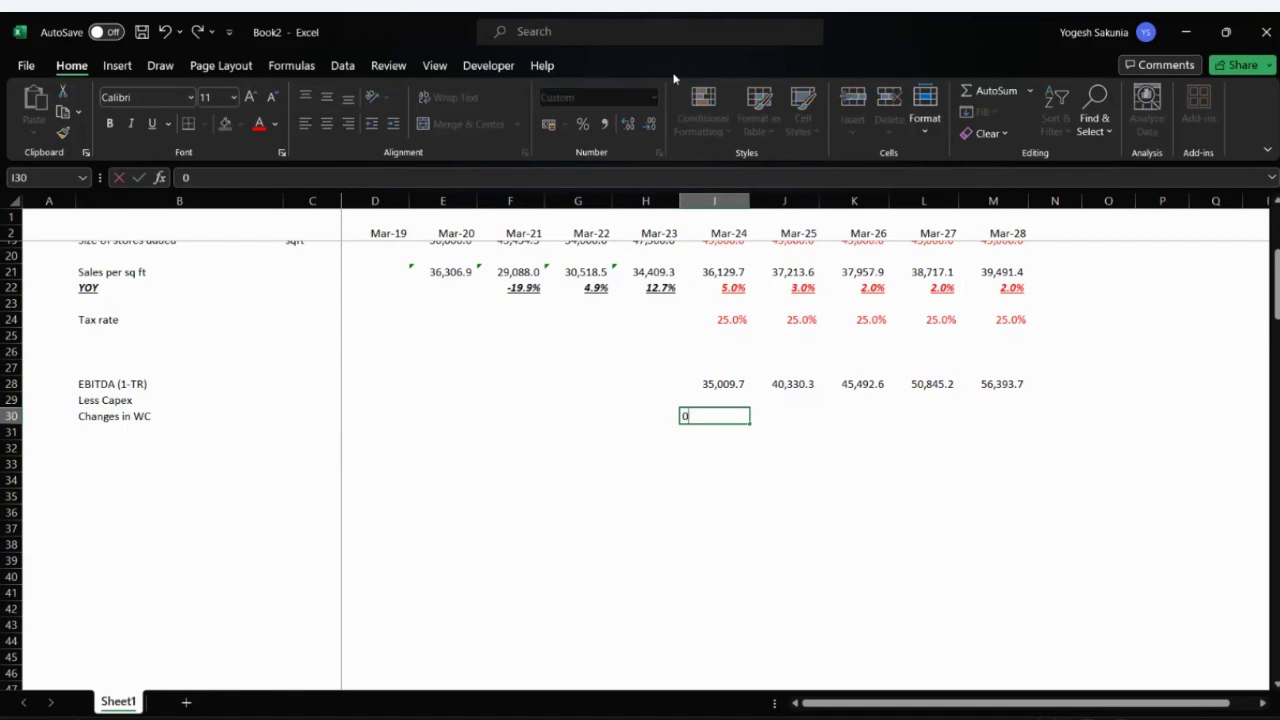
key(Return)
key(Up)
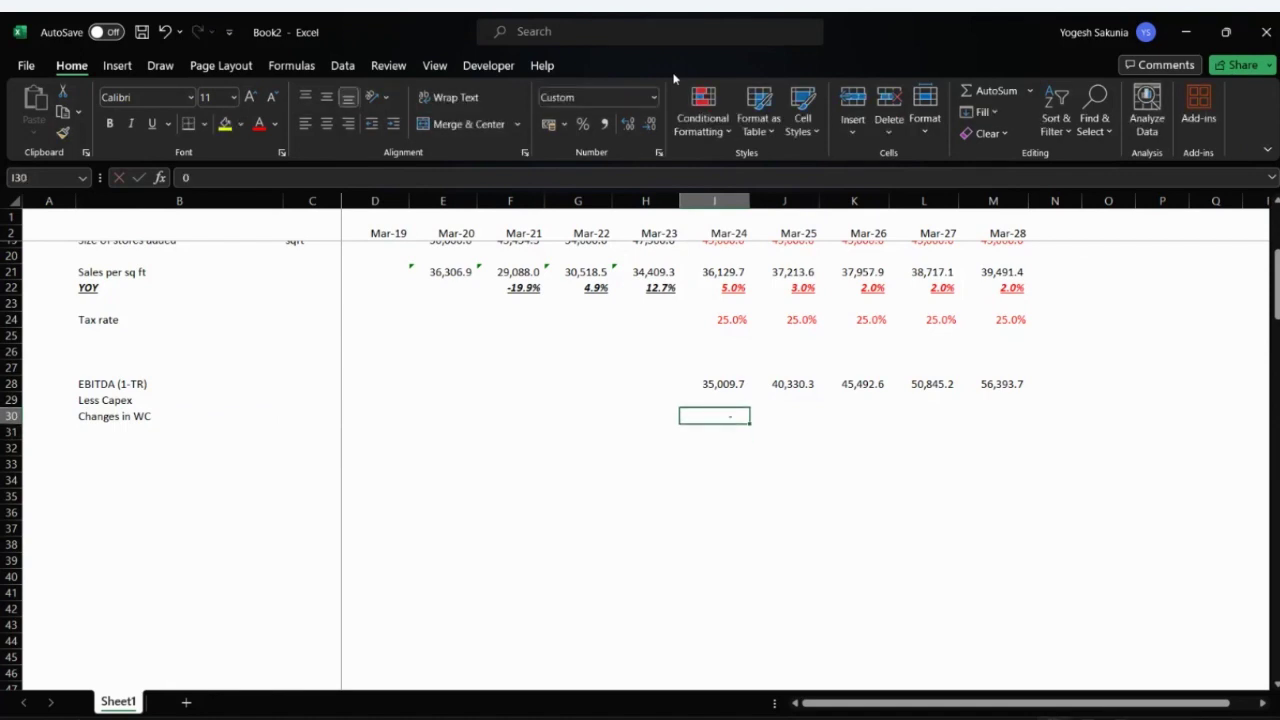
key(shift+Right)
key(shift+Right)
key(shift+Right)
key(shift+Right)
key(ctrl+r)
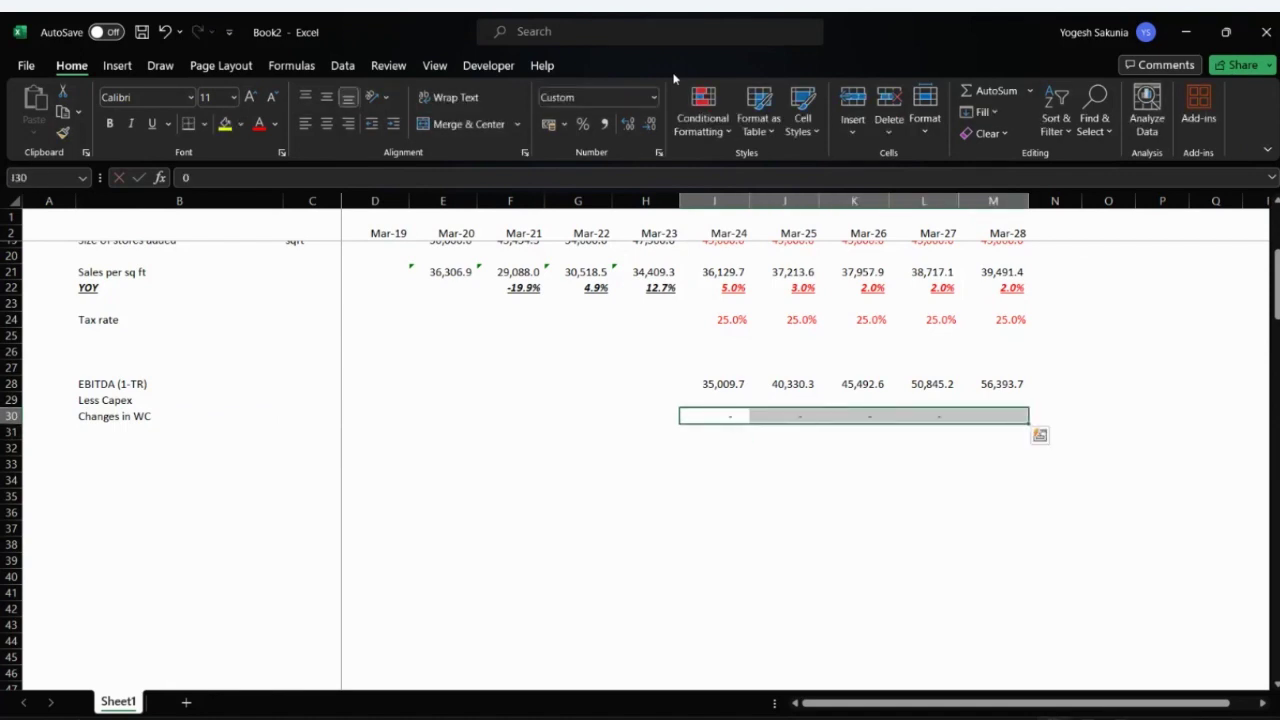
- Switch to Acrobat Reader and examine the property, plant and equipment purchases in the 2022-23 annual report's consolidated cash flow statement
key(Up)
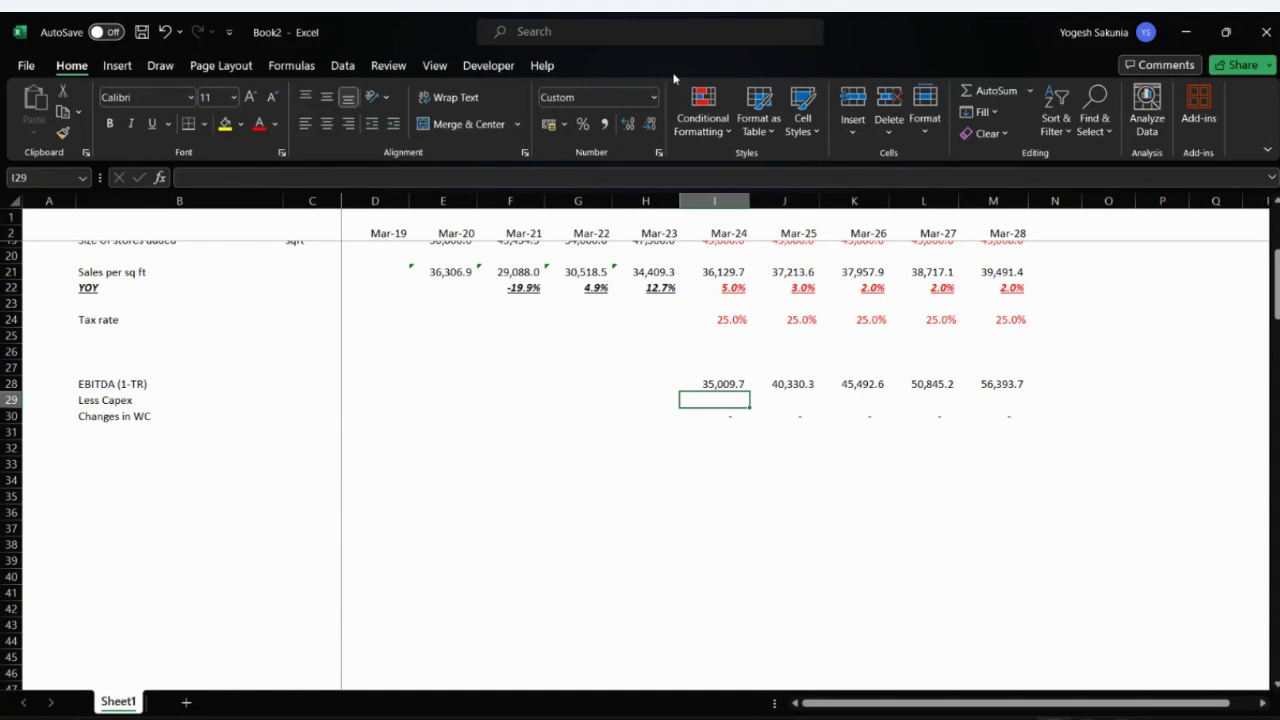
key(alt+Tab)
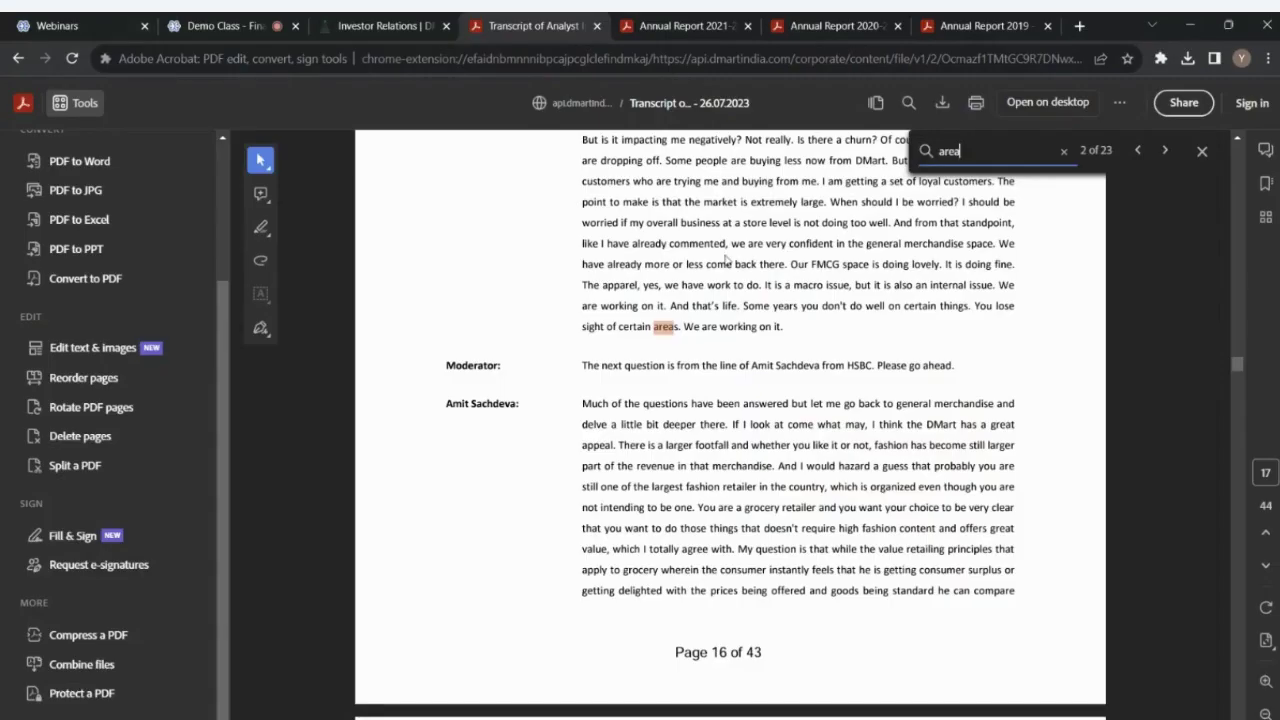
key(alt+Tab)
click(726, 260)
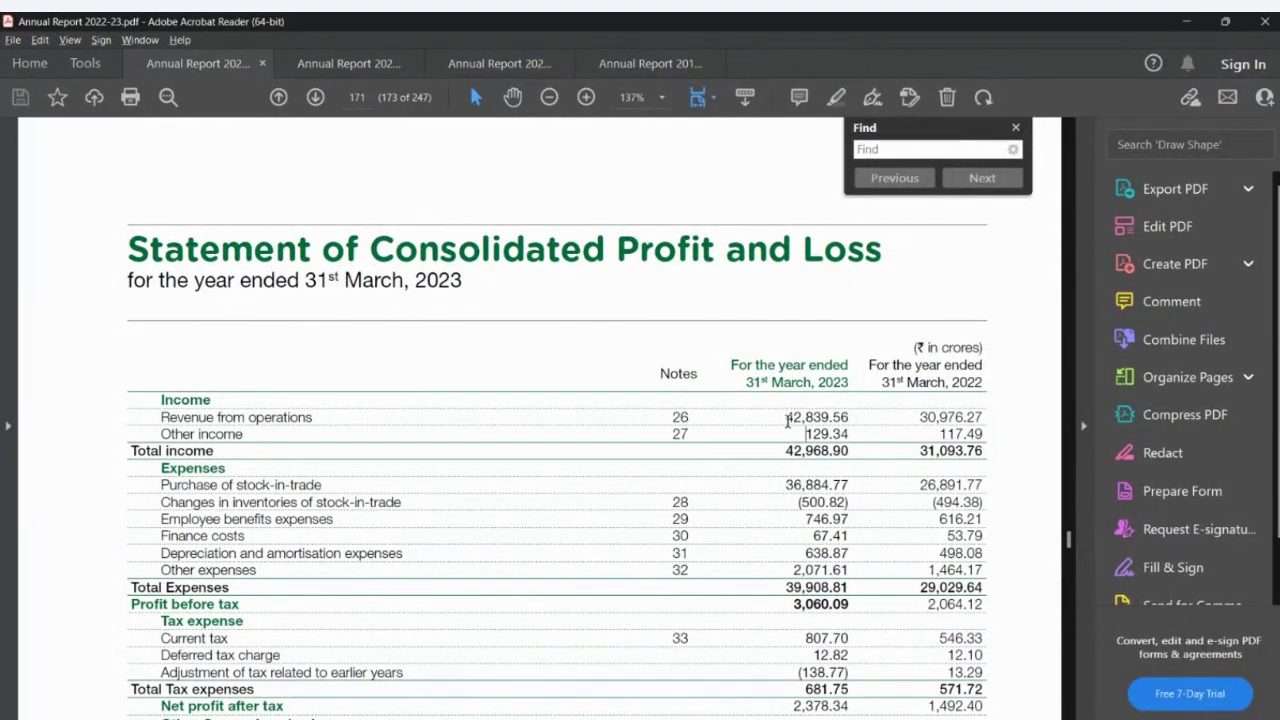
scroll(787, 421, down, 3)
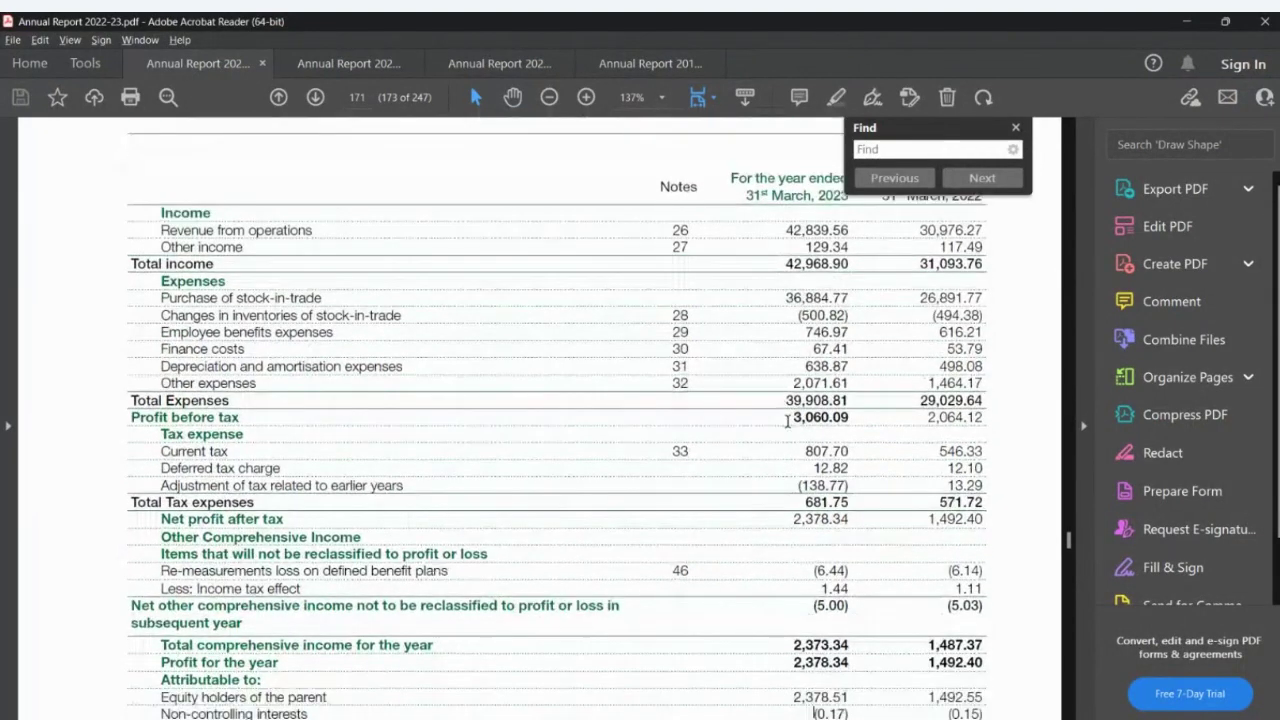
scroll(787, 421, down, 10)
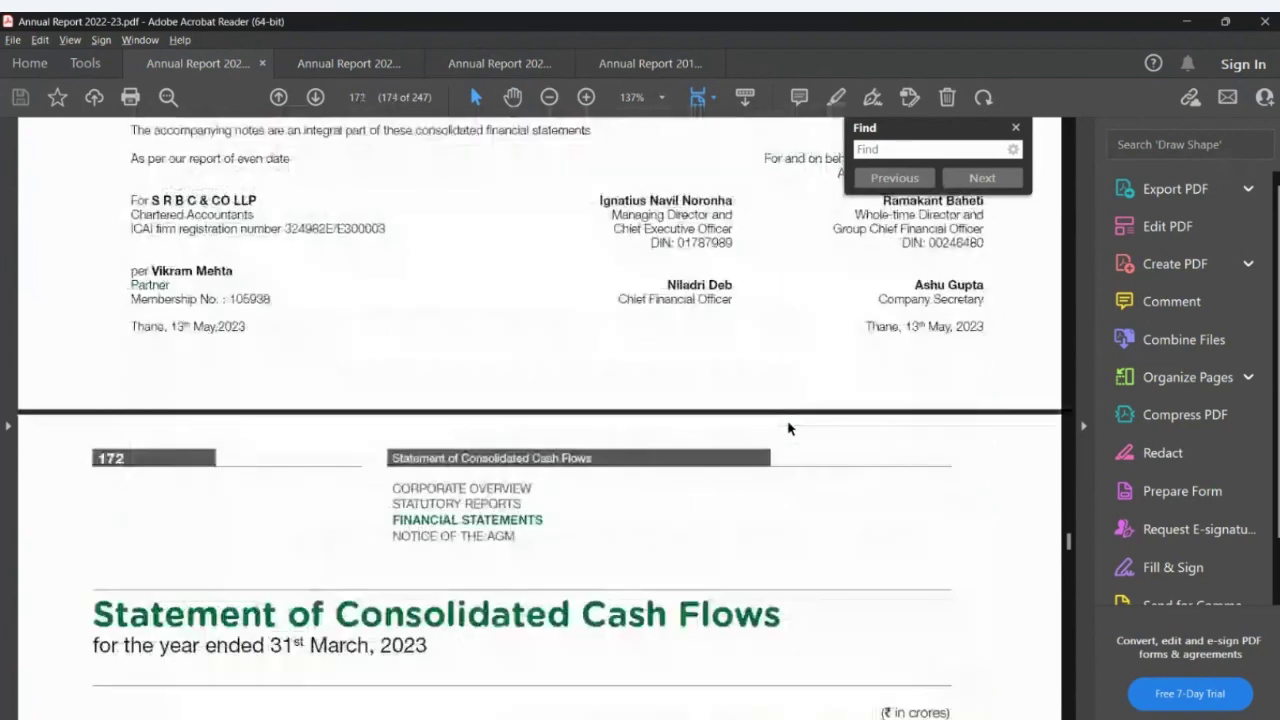
scroll(787, 425, down, 10)
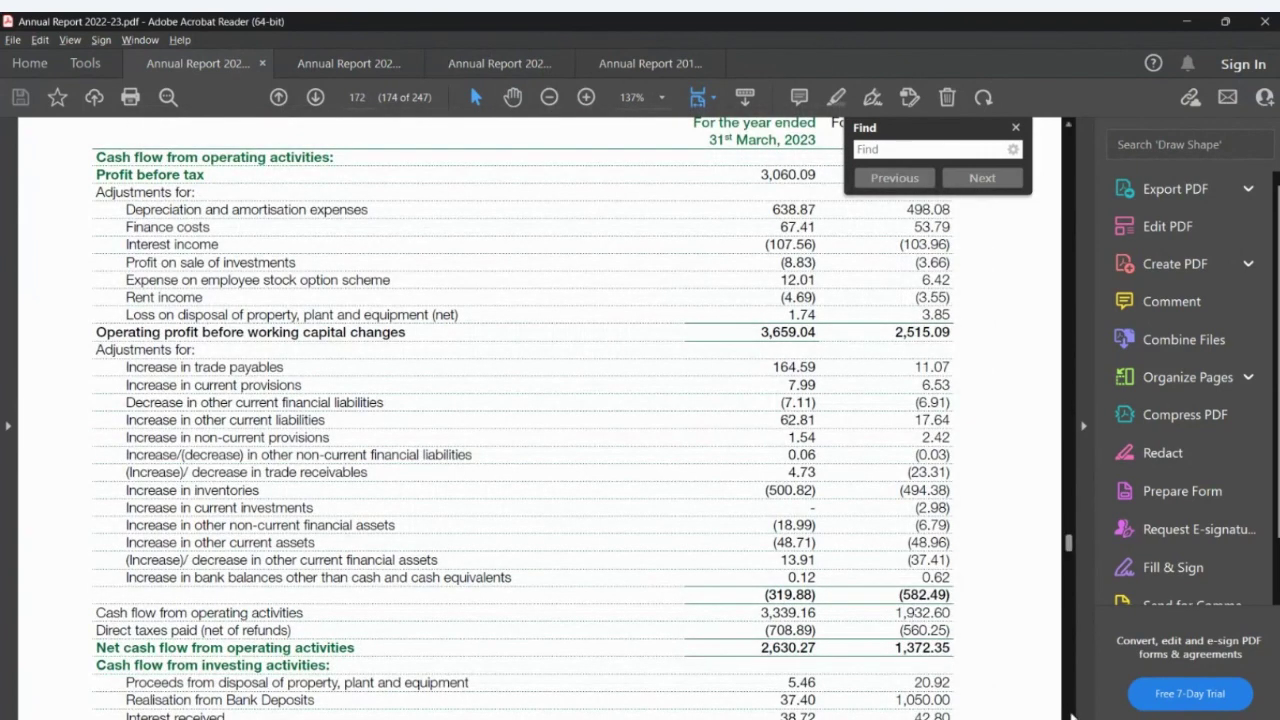
scroll(1070, 715, down, 5)
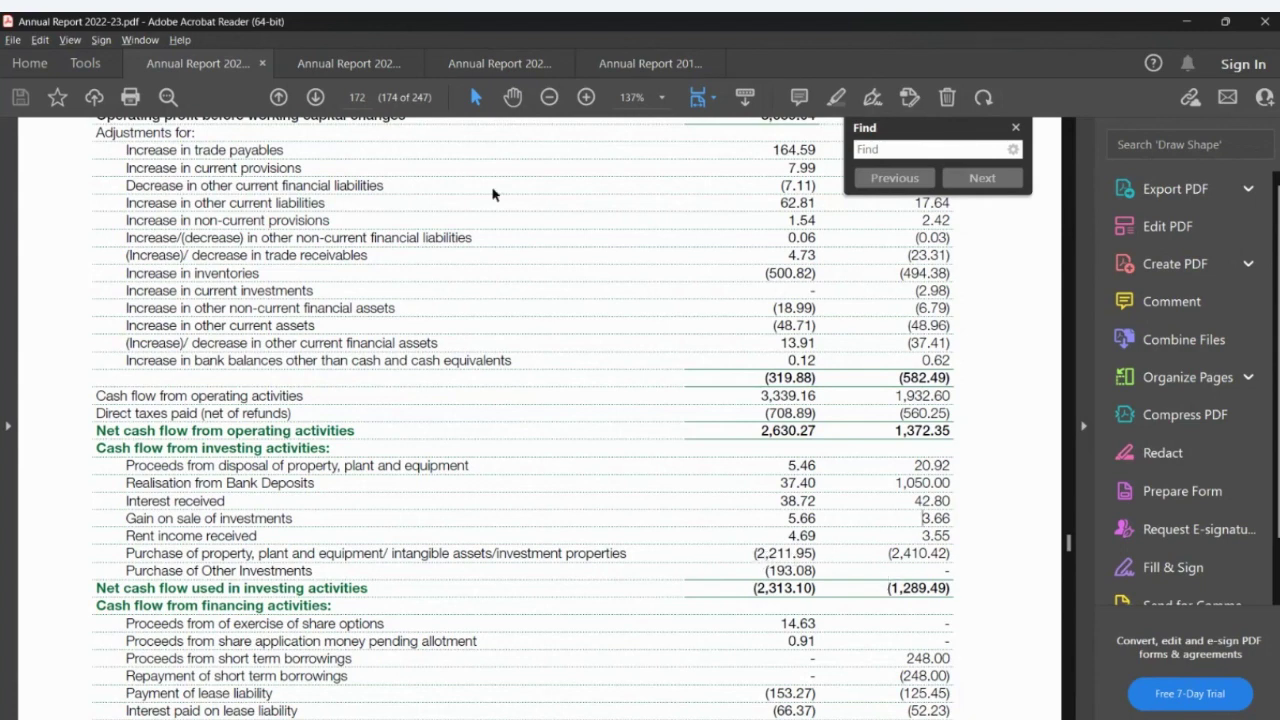
- Examine the property, plant and equipment purchases in the 2021-22 annual report's consolidated cash flow statement
click(372, 65)
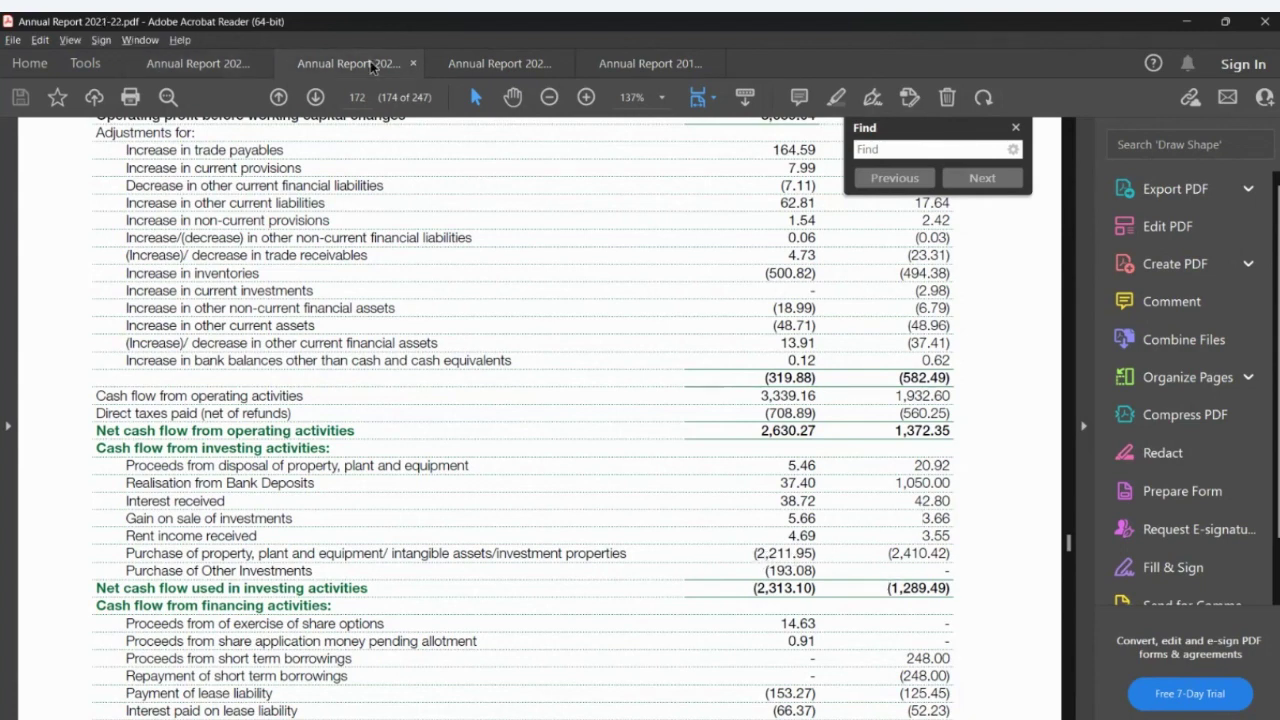
scroll(680, 280, down, 3)
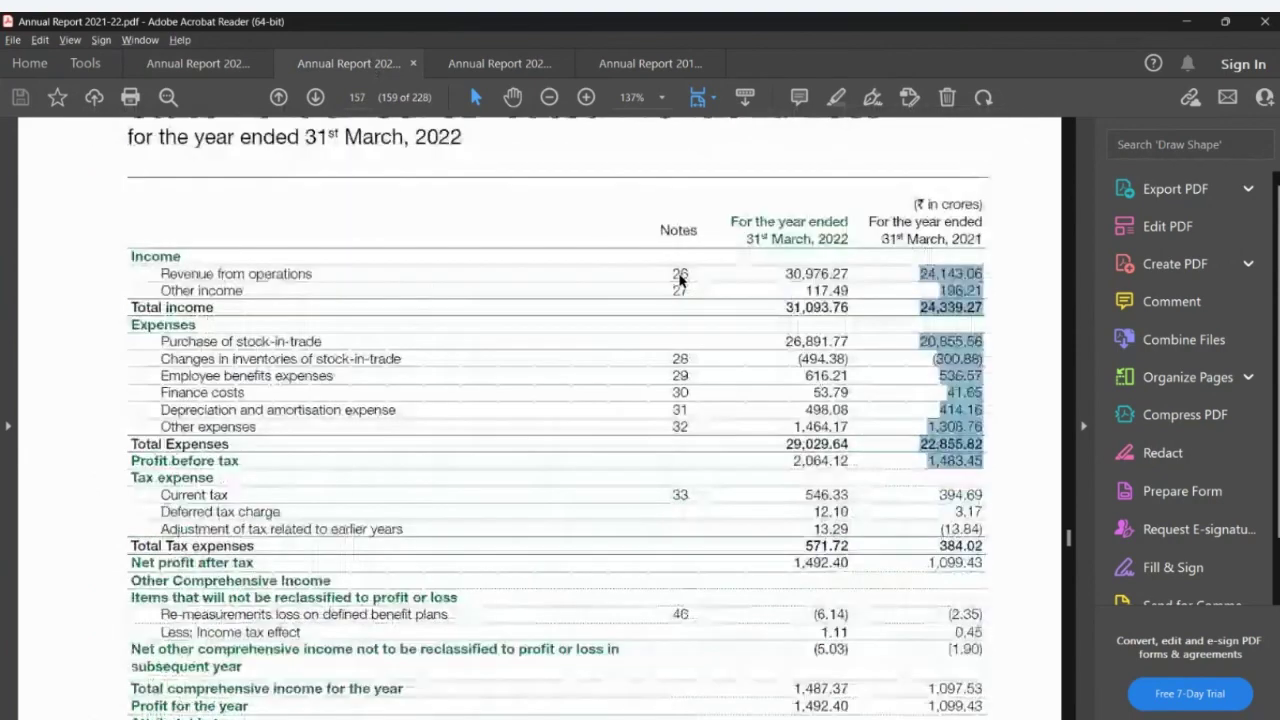
scroll(680, 280, down, 20)
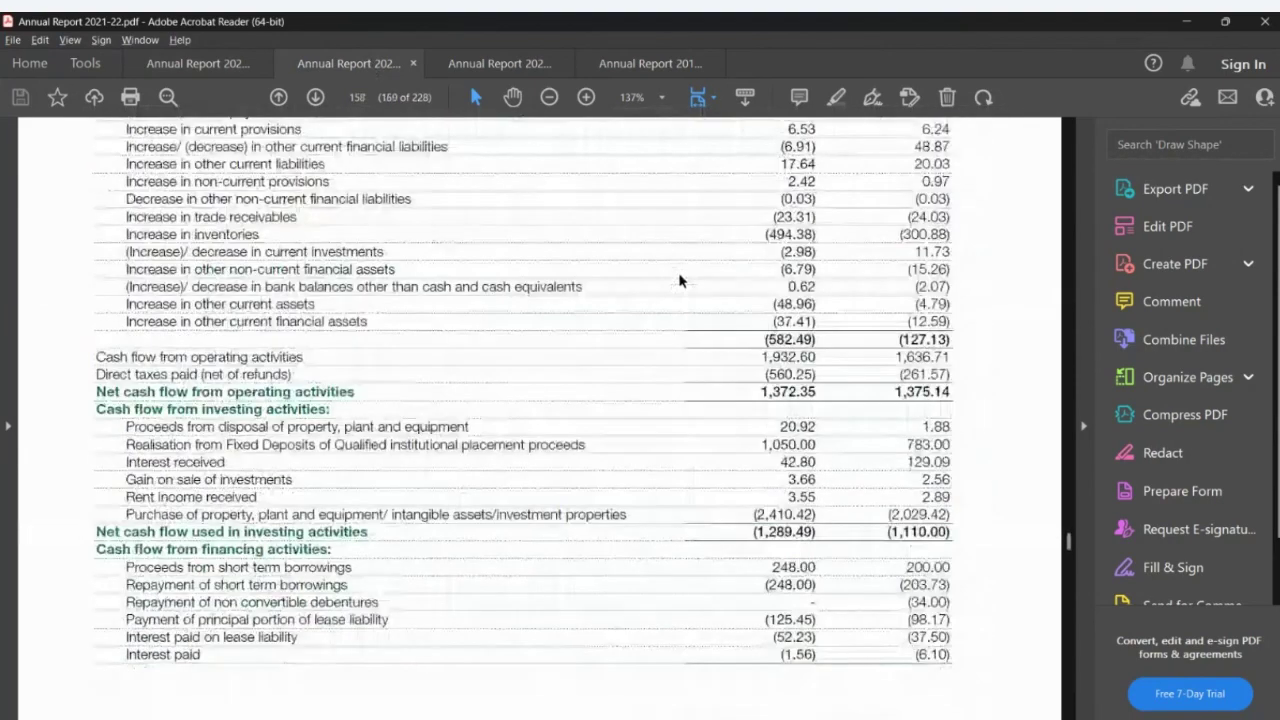
scroll(679, 281, down, 5)
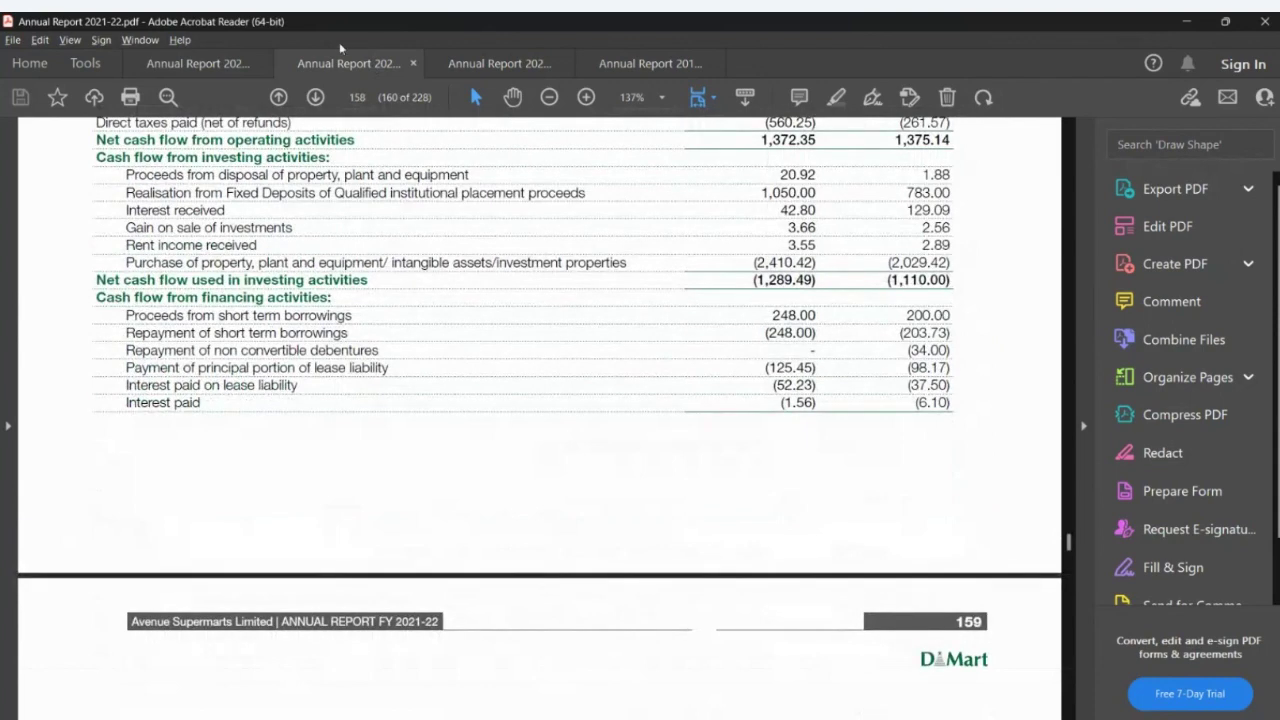
- Examine the property, plant and equipment purchases in the 2020-21 annual report's consolidated cash flow statement
click(481, 68)
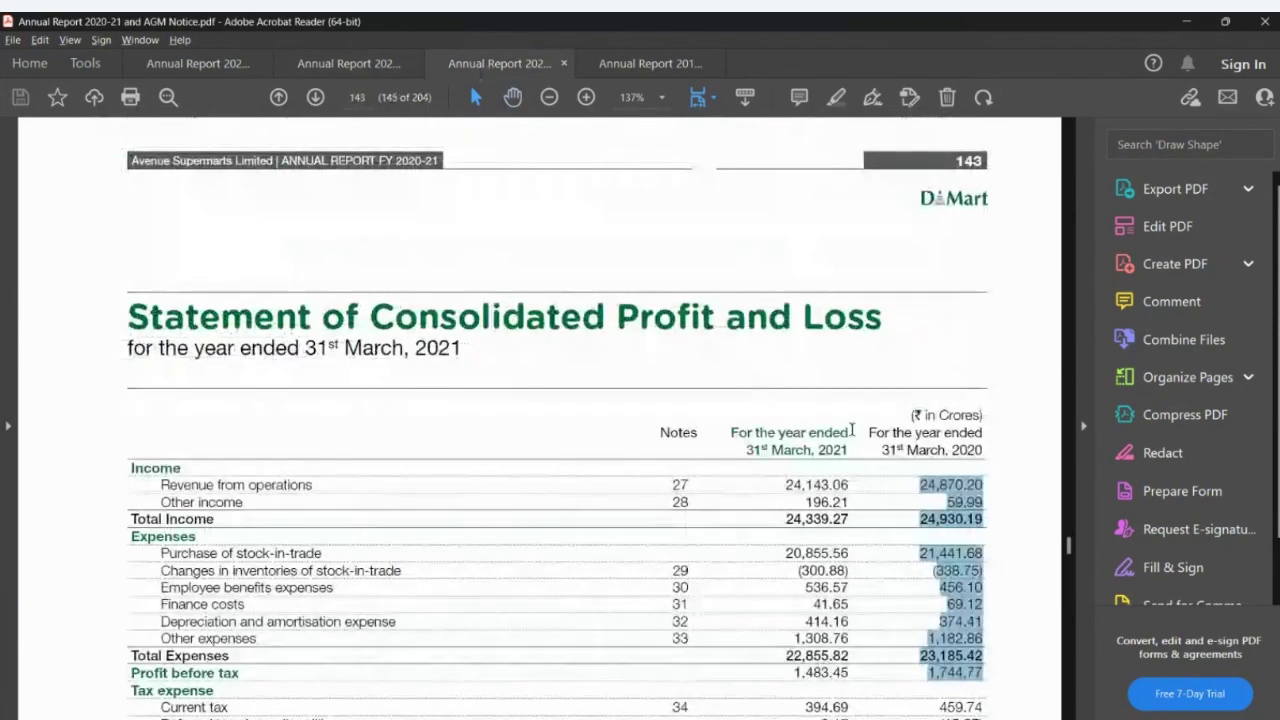
scroll(852, 430, down, 1)
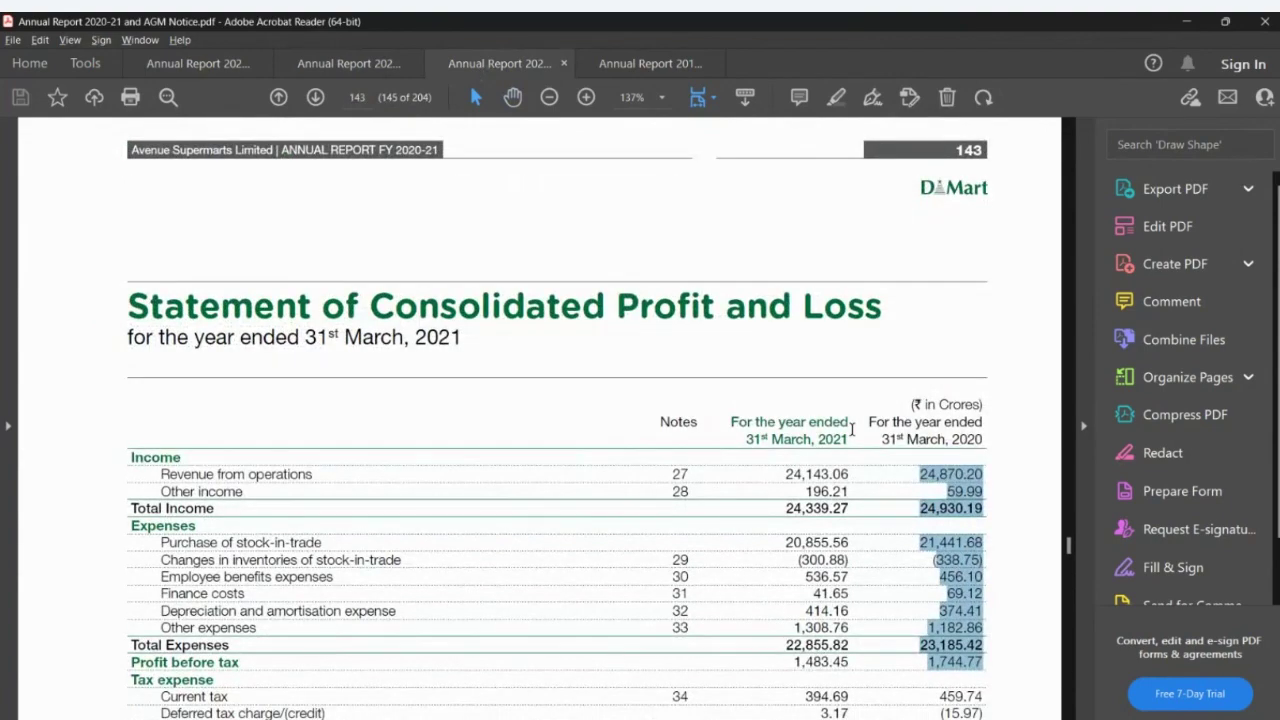
scroll(852, 430, down, 15)
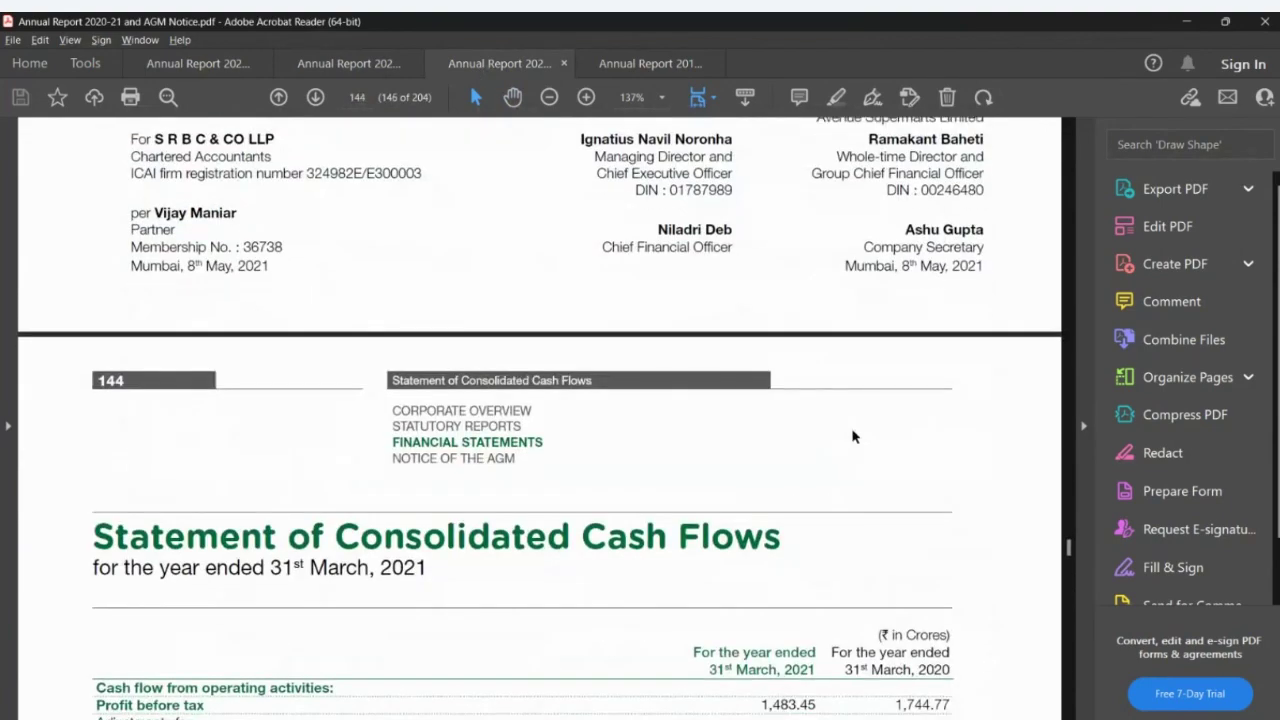
scroll(852, 436, down, 10)
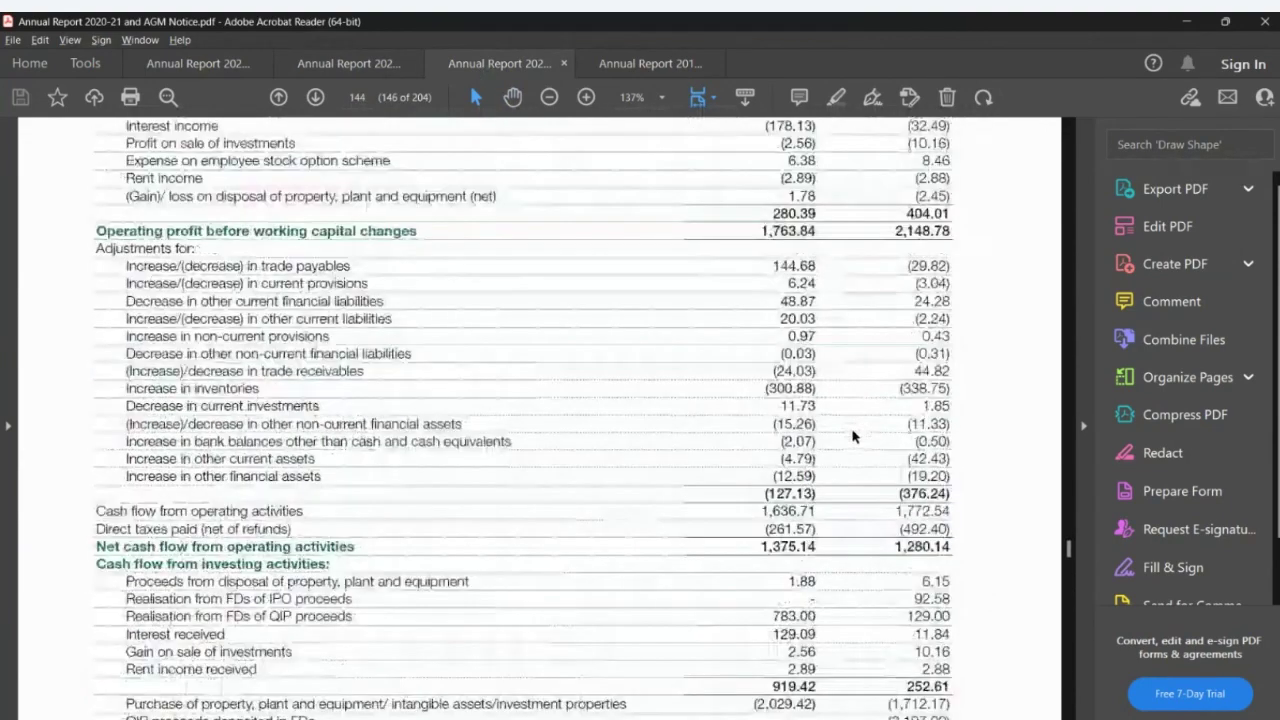
scroll(852, 436, down, 3)
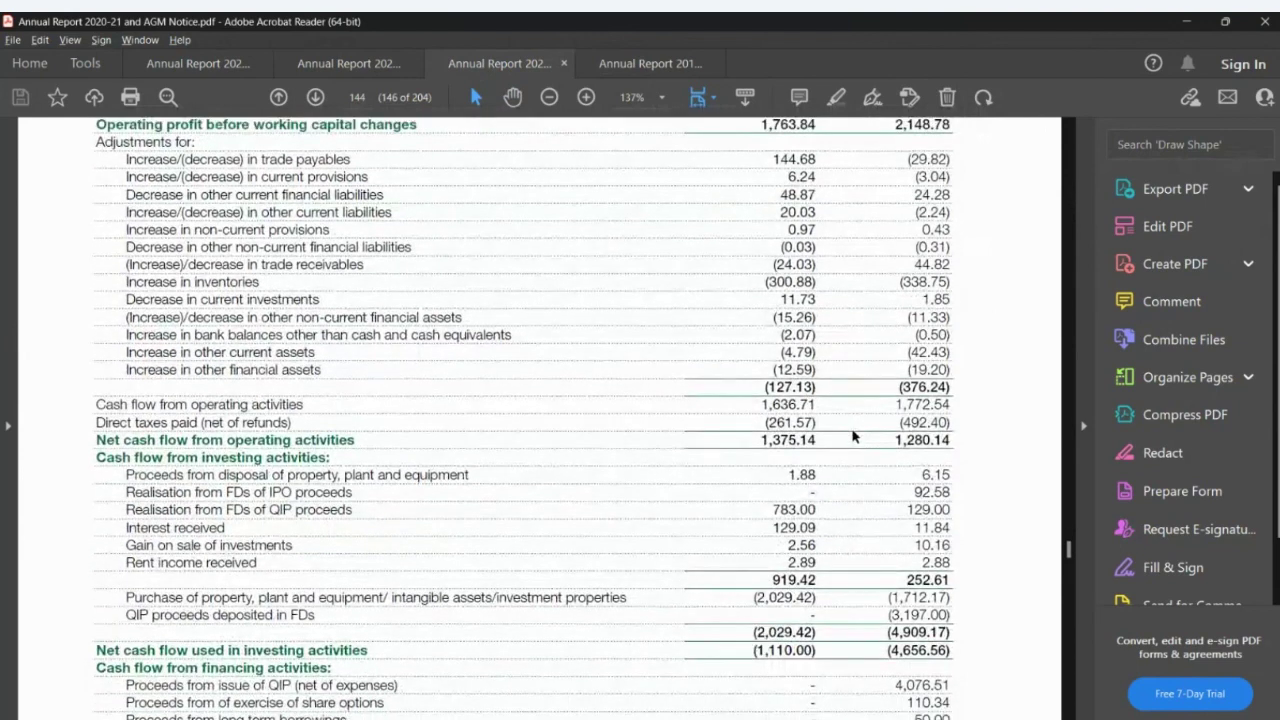
scroll(852, 436, down, 1)
scroll(852, 436, down, 1)
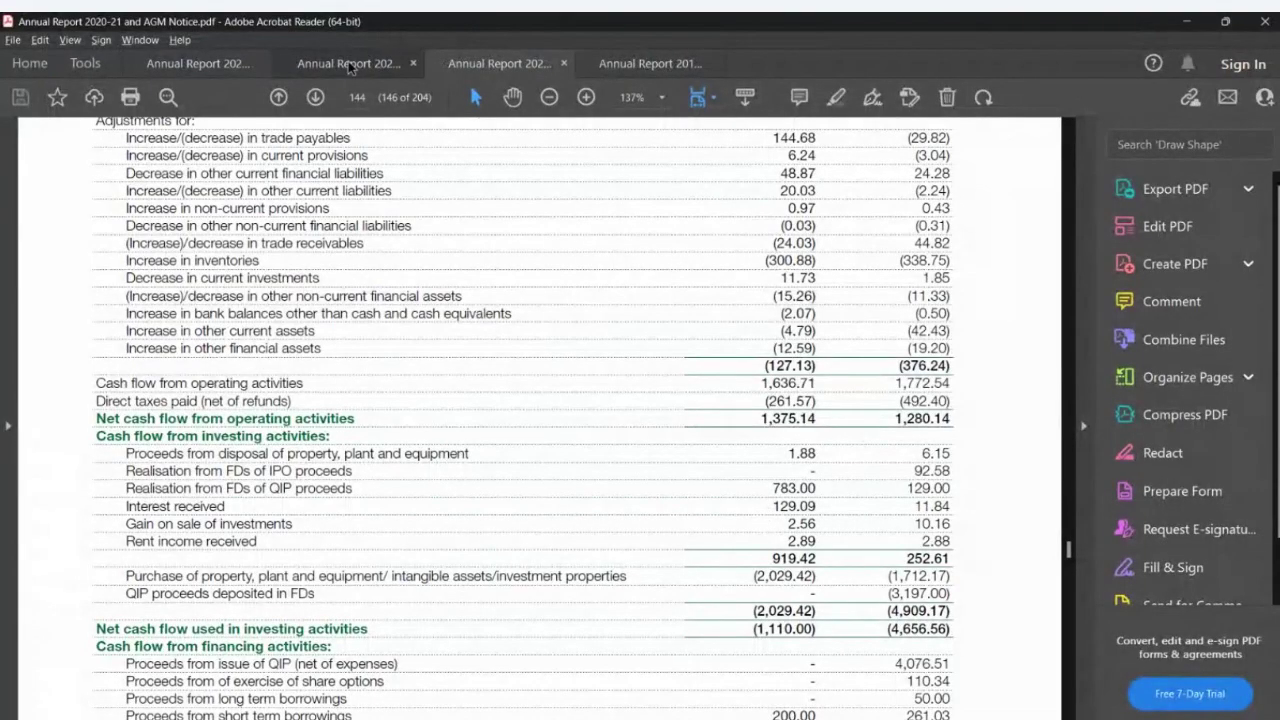
- Return to the Excel workbook and enter -22000 for Less Capex in Mar-24, filling it across through Mar-28
key(alt+Tab)
key(alt+Tab)
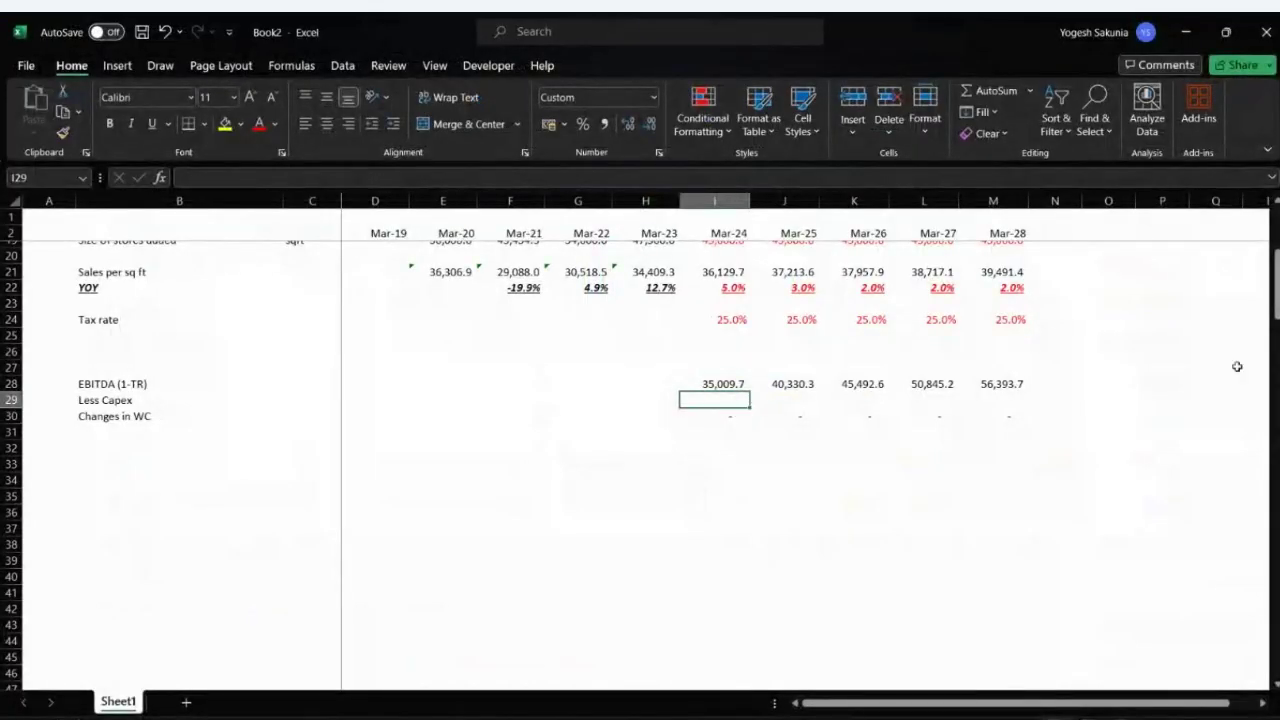
text(-22000)
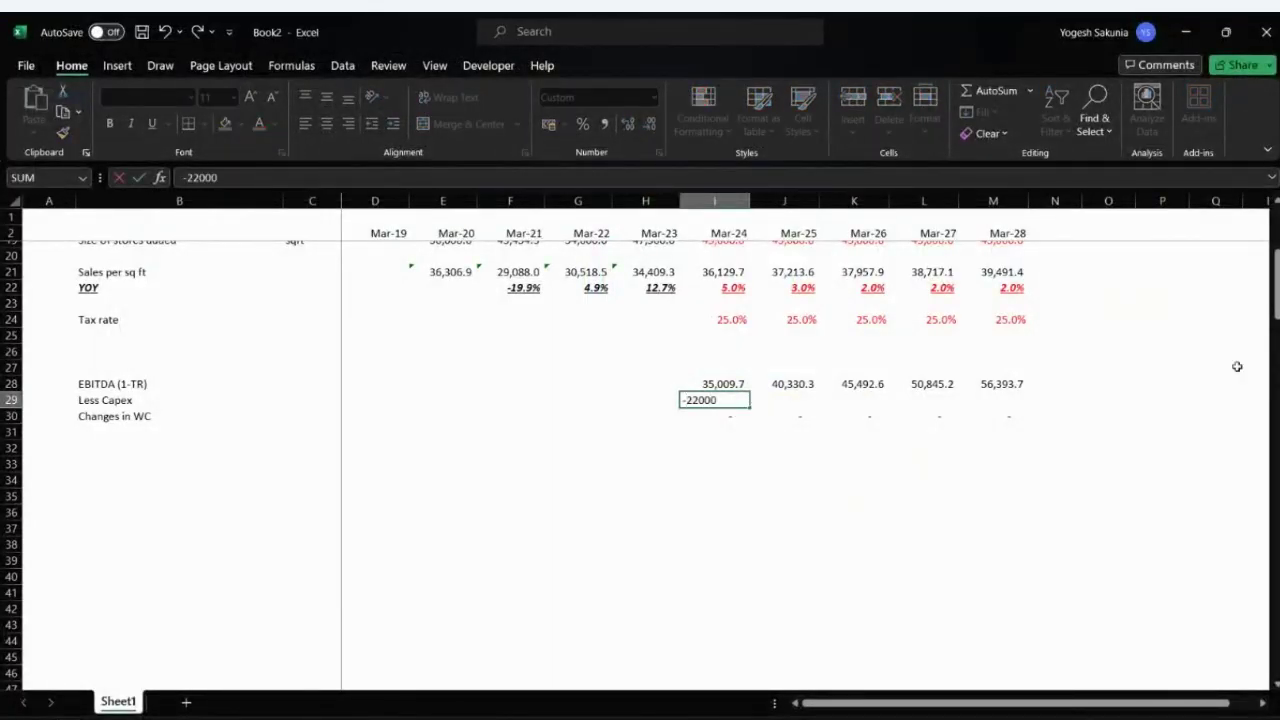
key(Return)
key(Up)
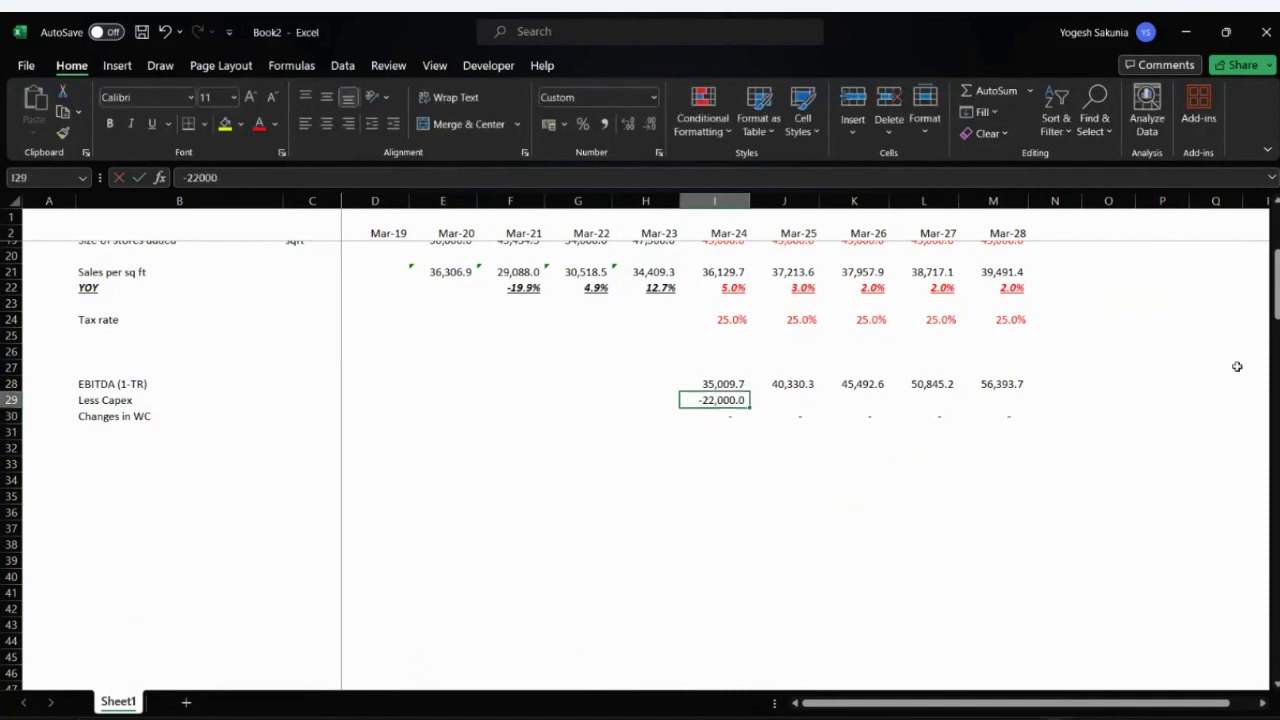
key(shift+Right)
key(shift+Right)
key(shift+Right)
key(shift+Right)
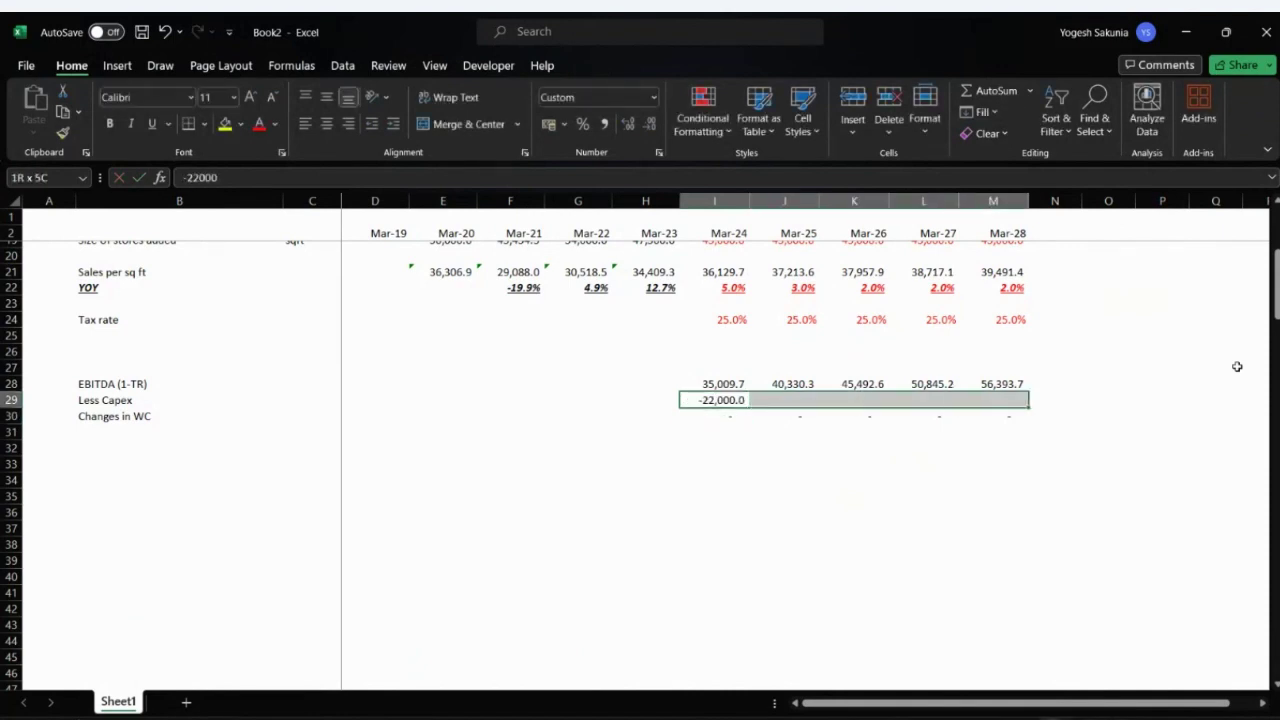
key(ctrl+r)
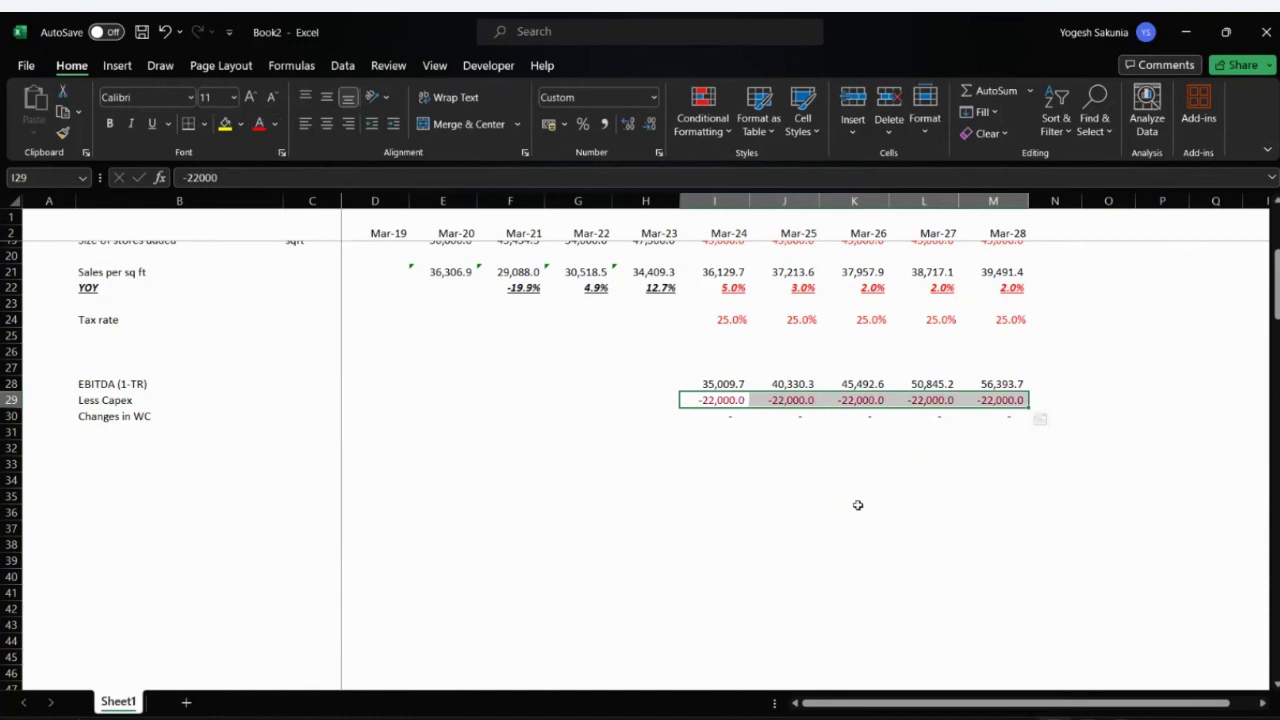
- Add the row label "FCFF" in cell B31, directly below Changes in WC
key(Down)
key(Down)
key(Left)
key(Left)
key(Left)
key(Left)
key(Left)
key(Left)
key(Left)
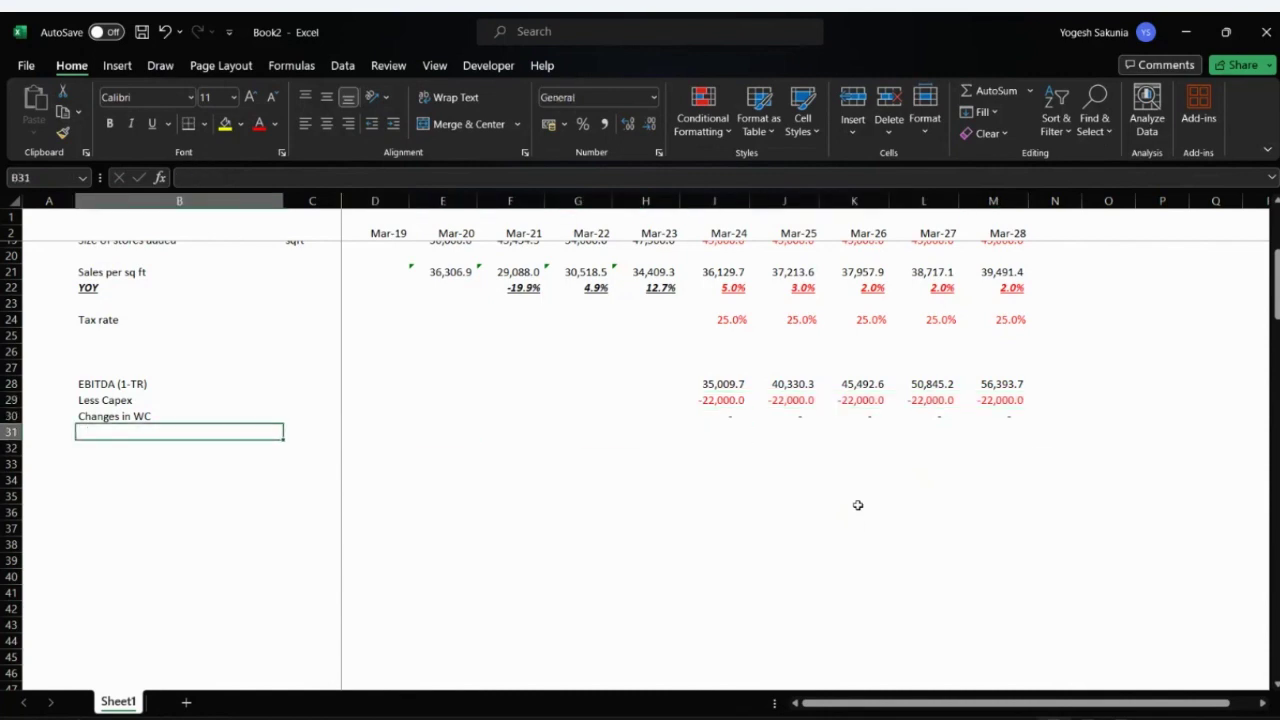
text(FCFF)
key(Return)
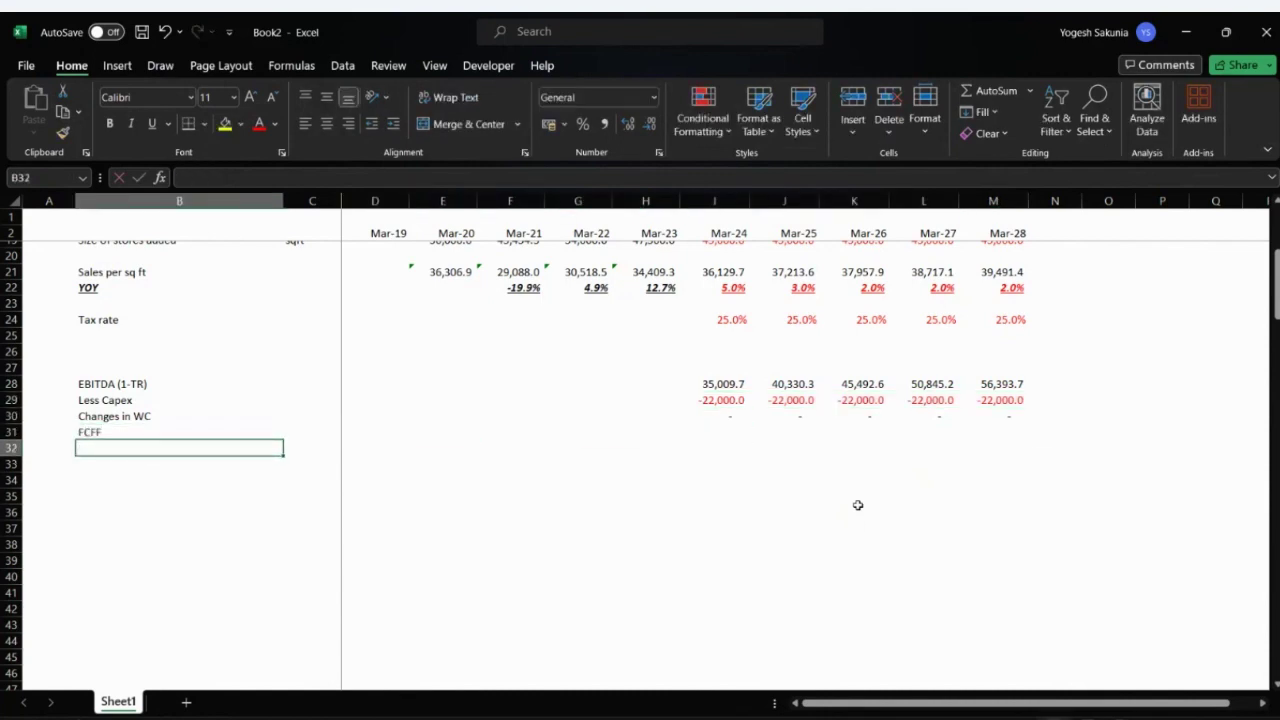
- Make the FCFF row bold from its label in B31 across the remaining columns
key(Up)
key(ctrl+shift+Right)
key(ctrl+b)
key(Right)
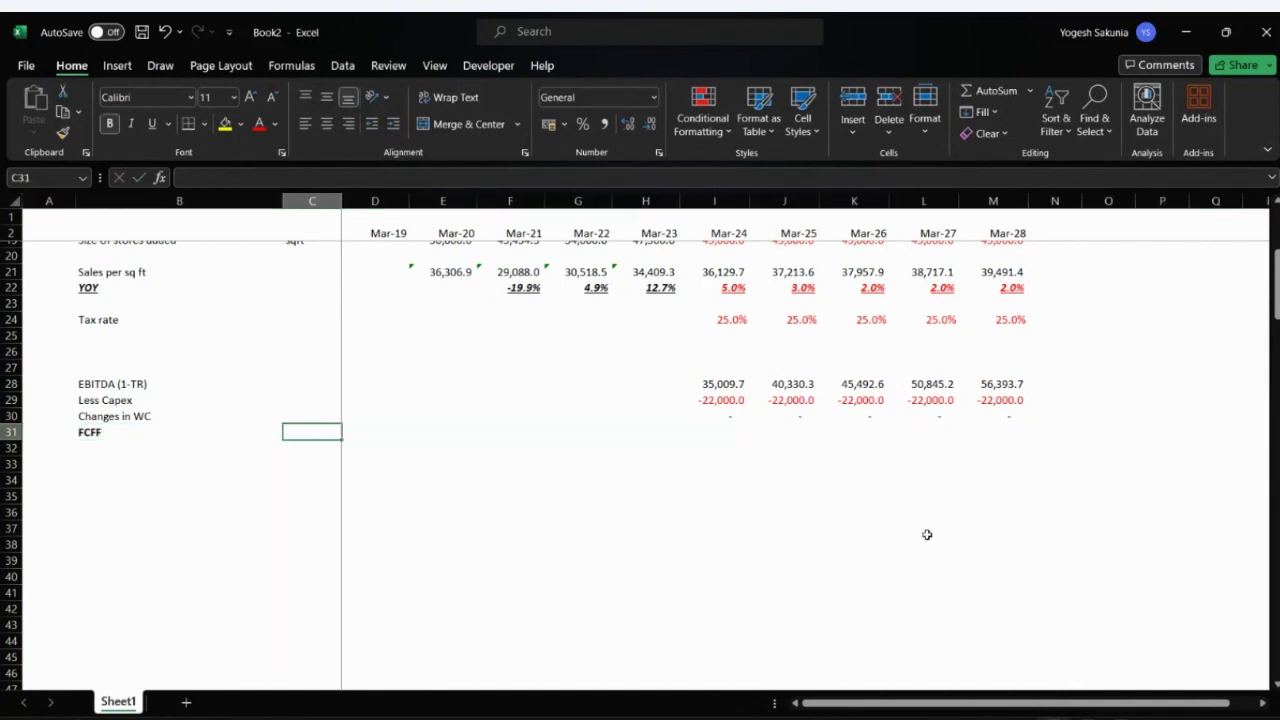
- Calculate Mar-24 FCFF in cell I31 as the sum of EBITDA (1-TR), Less Capex and Changes in WC, =SUM(I28:I30)
key(Right)
key(Right)
key(Right)
key(Right)
key(Right)
key(Right)
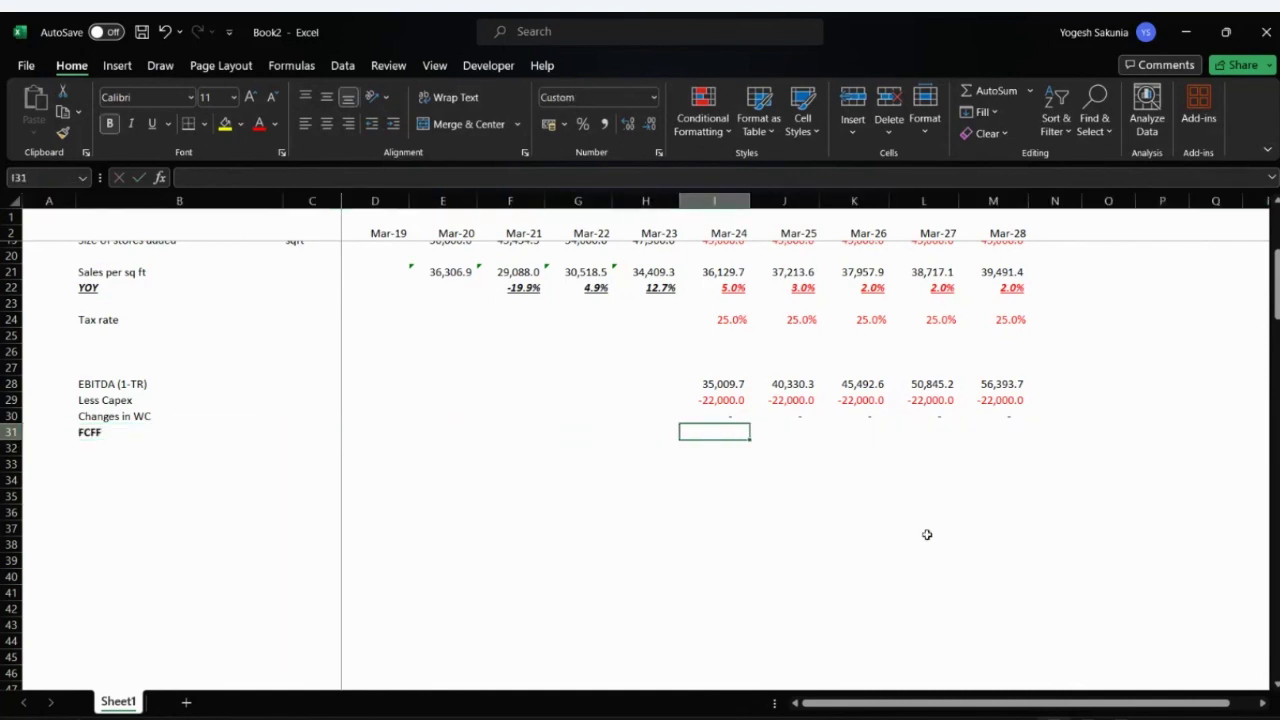
key(alt+equal)
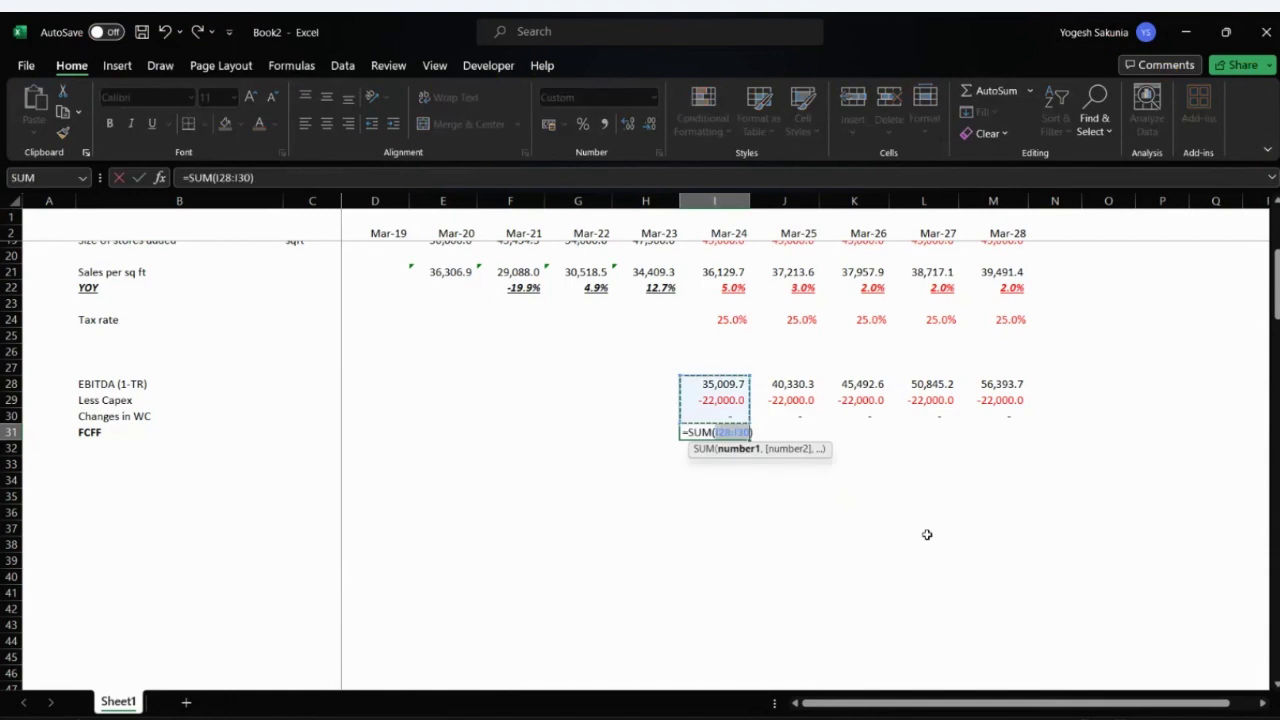
key(Return)
- Fill the FCFF sum formula from Mar-24 across through Mar-28
key(Up)
key(shift+Right)
key(shift+Right)
key(shift+Right)
key(shift+Right)
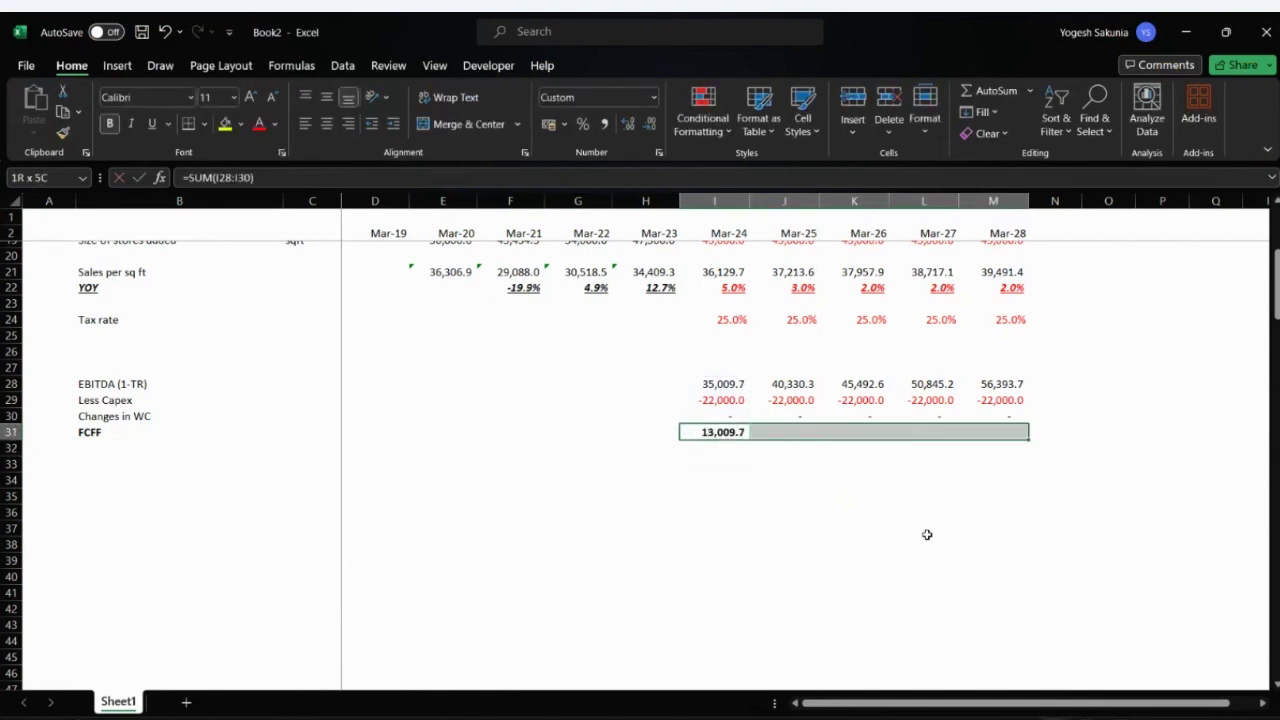
key(ctrl+r)
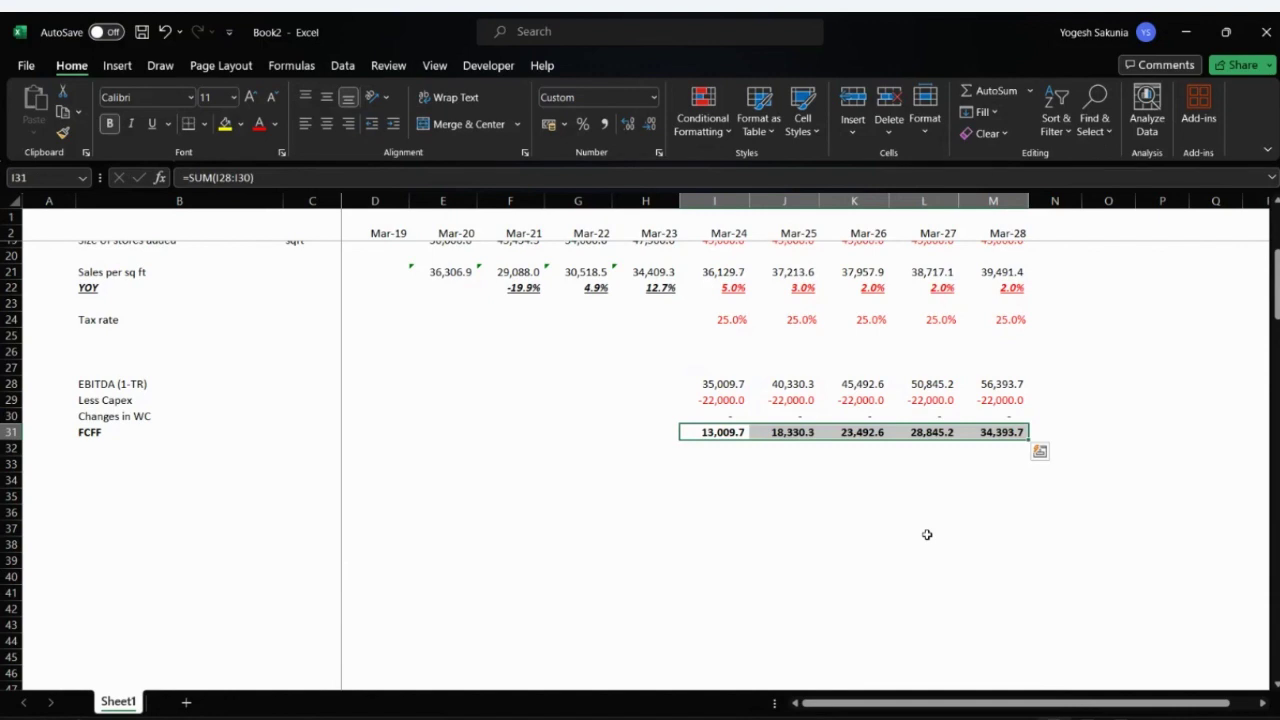
key(Left)
key(Right)
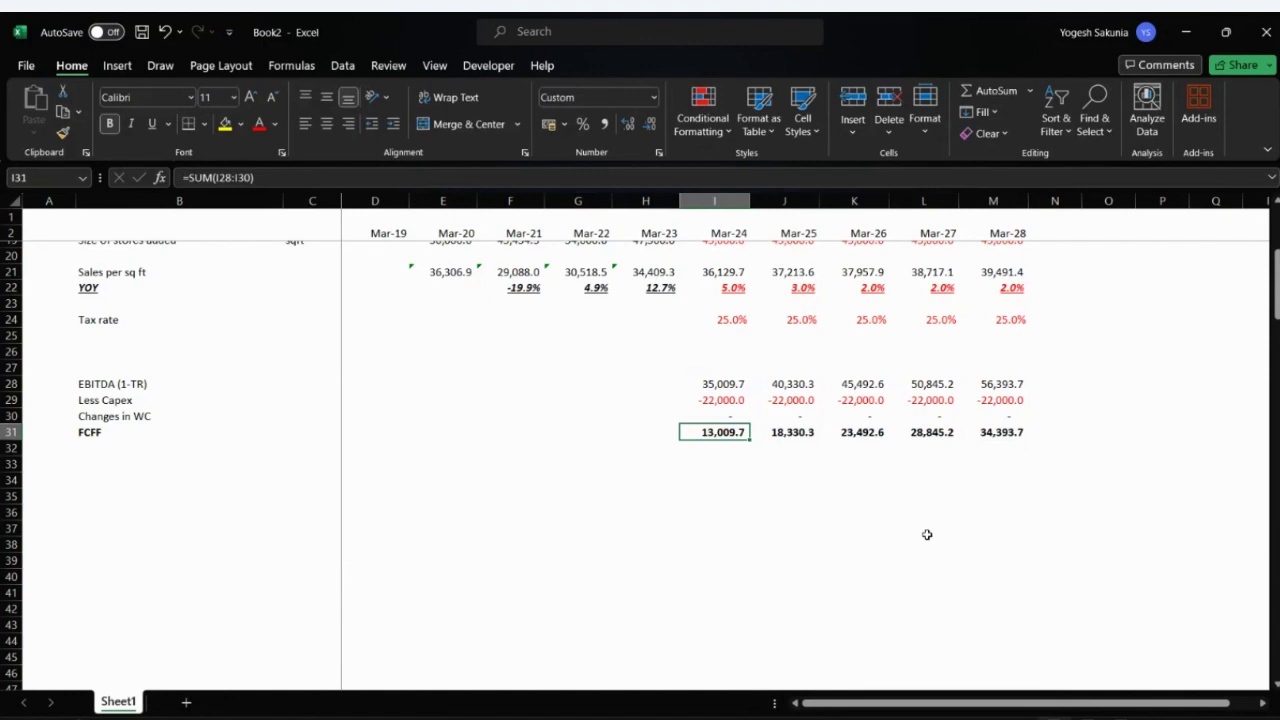
key(Left)
key(Left)
key(Left)
key(Left)
key(Left)
key(Left)
key(Left)
key(Left)
key(Right)
key(Right)
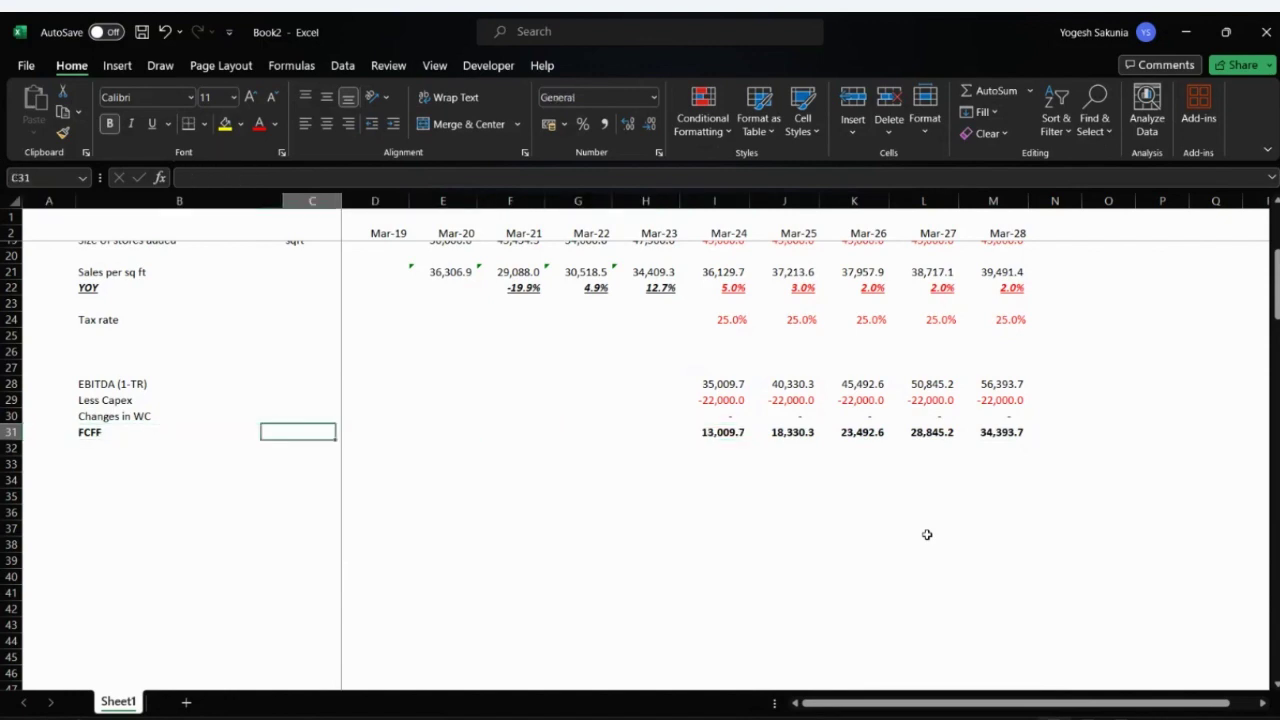
key(Right)
key(Right)
key(Right)
key(Right)
key(Right)
key(Right)
key(Left)
key(Left)
key(Left)
key(Left)
key(Left)
key(Left)
key(Left)
key(Left)
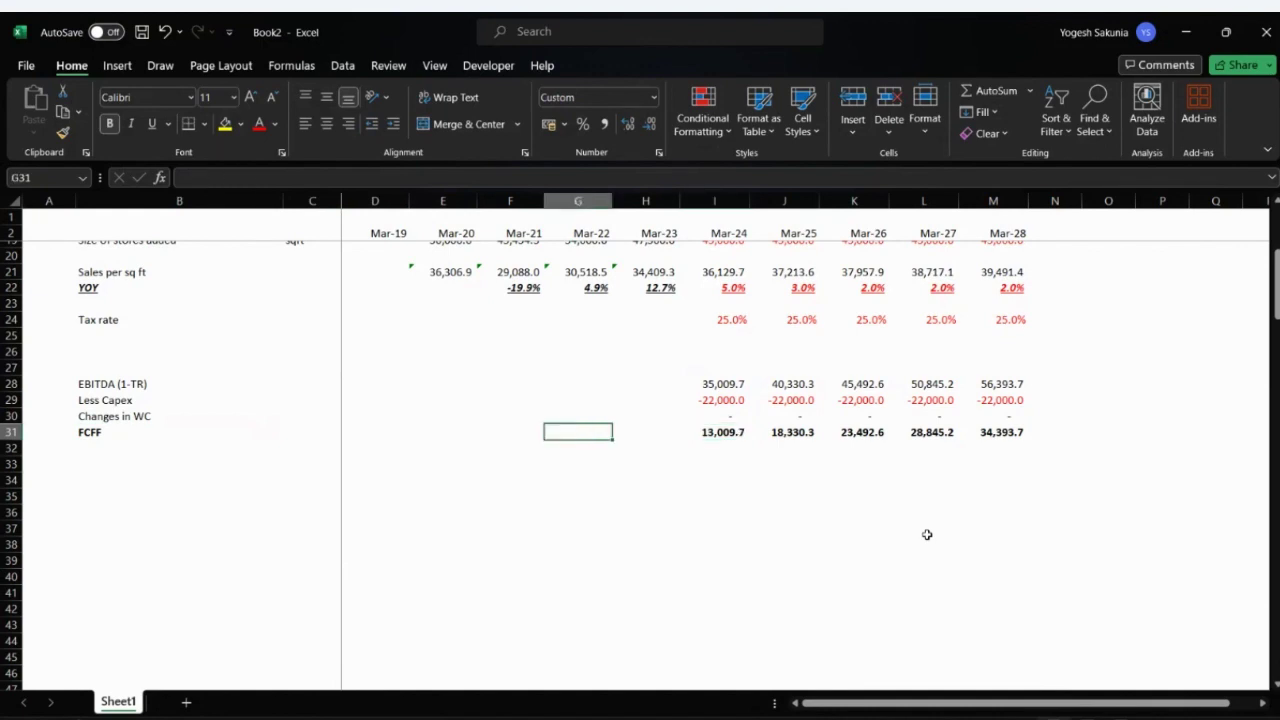
key(Down)
key(Down)
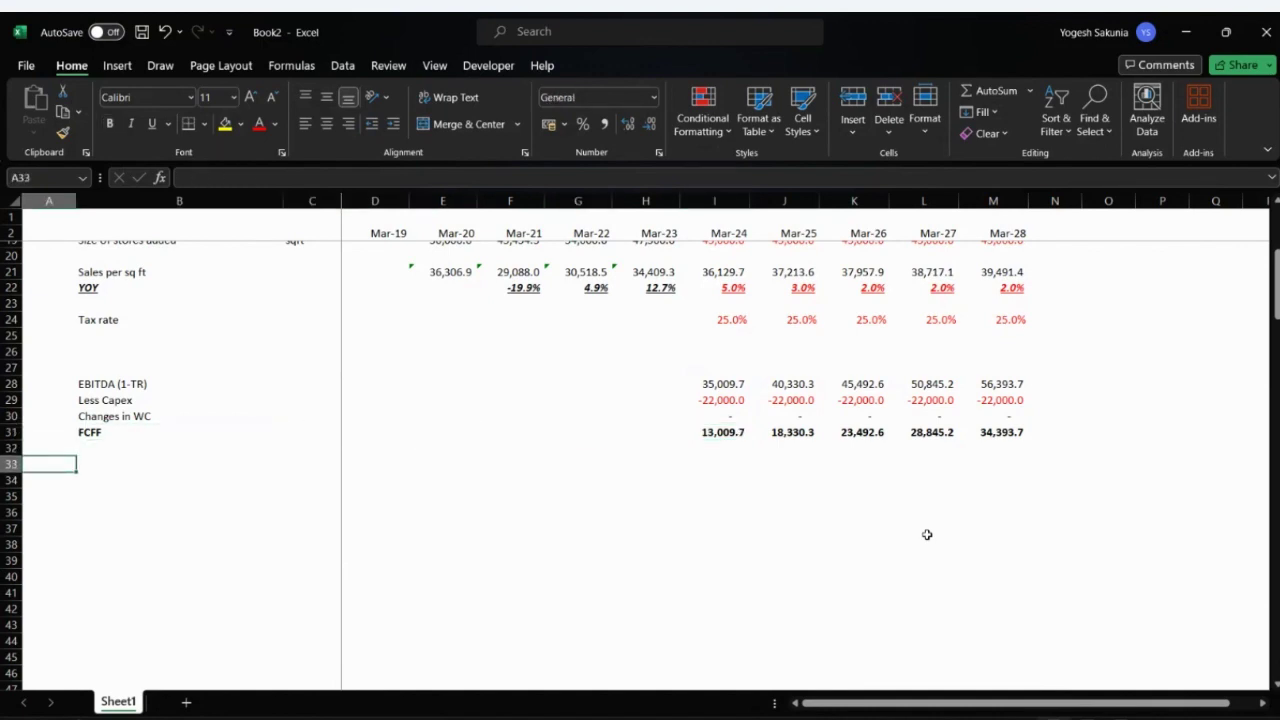
- Widen column P, in the empty area beyond the Mar-28 figures, so that it can hold valuation labels
scroll(927, 535, right, 5)
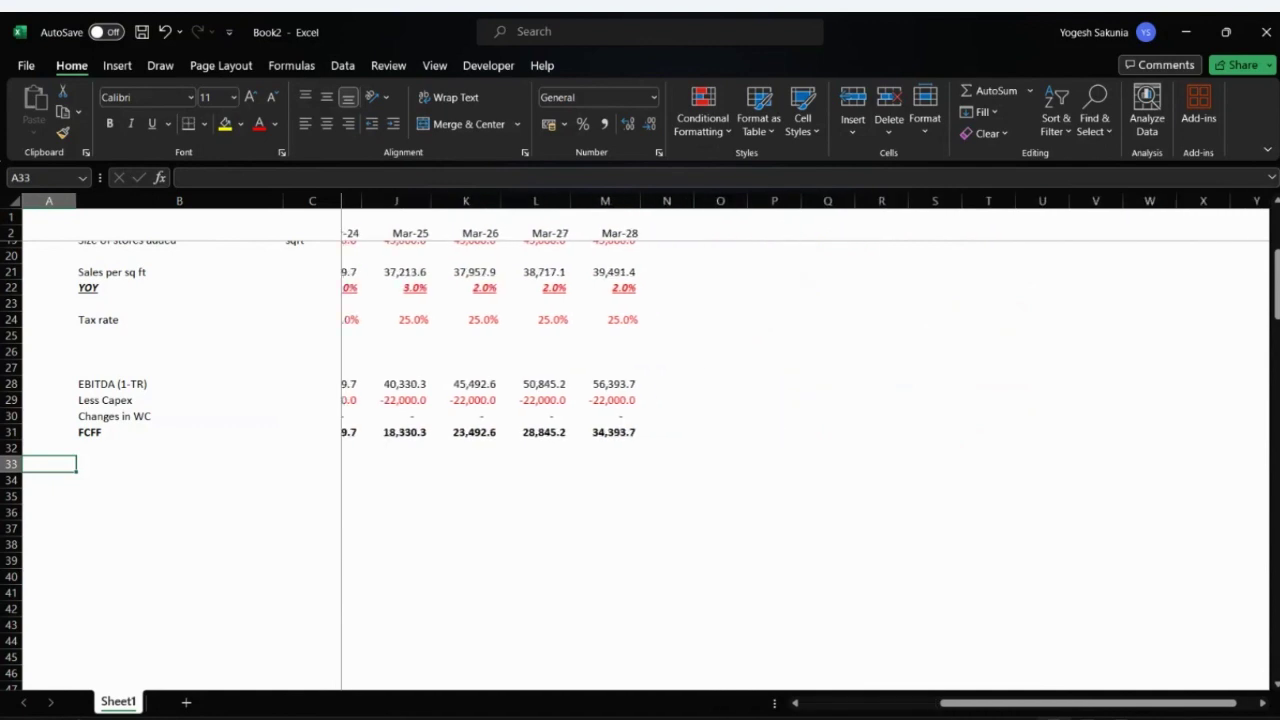
click(774, 271)
scroll(795, 521, up, 2)
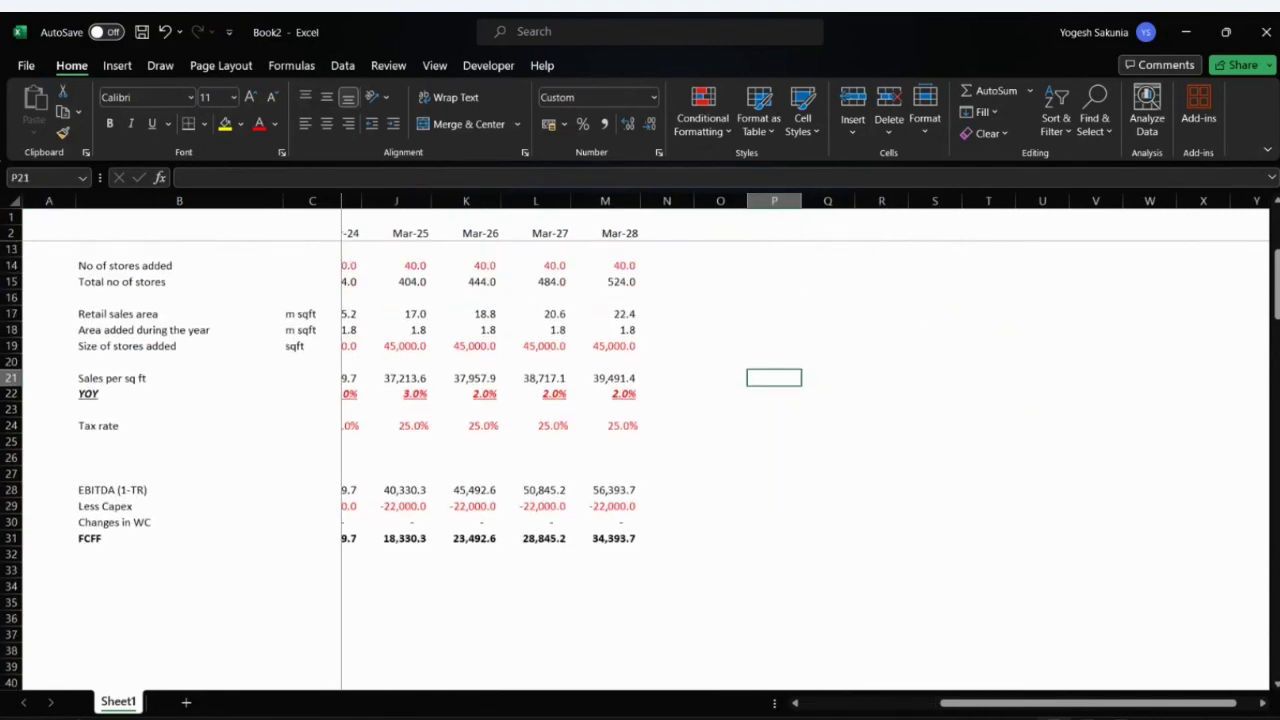
drag(801, 201, 957, 201)
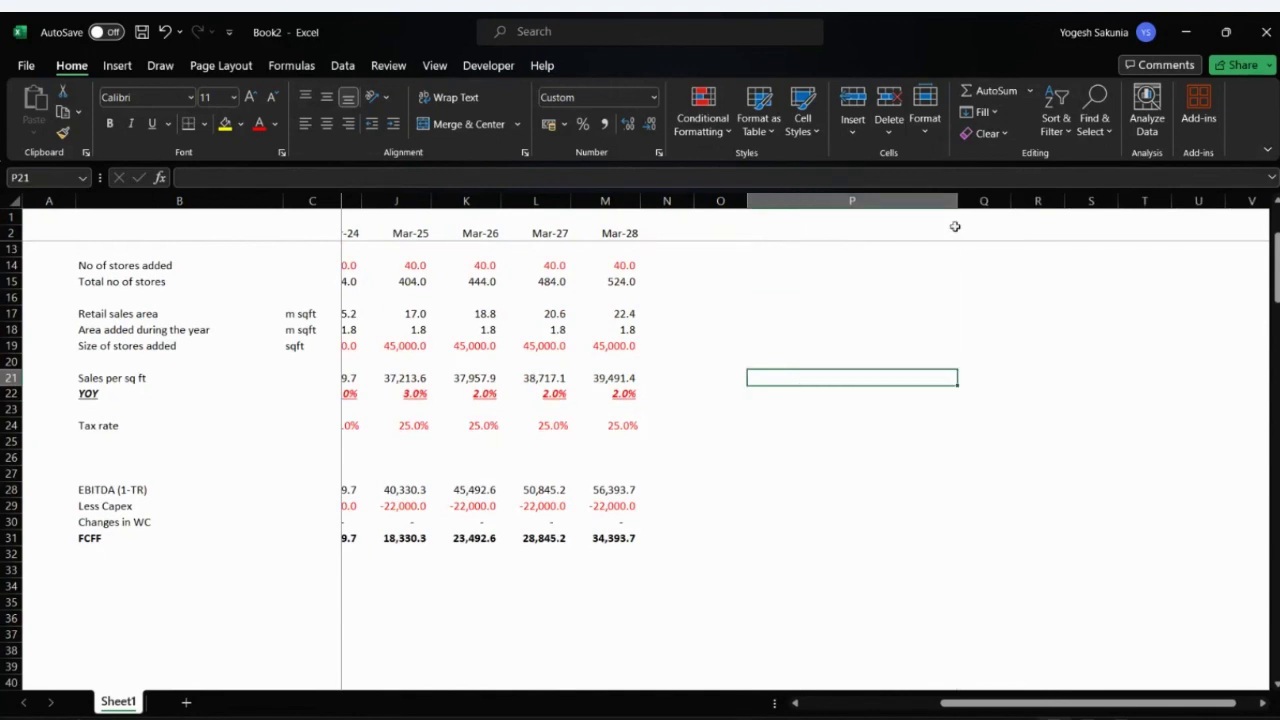
- Enter the label "Share price" in cell P19 as the first line of the capital block
click(838, 344)
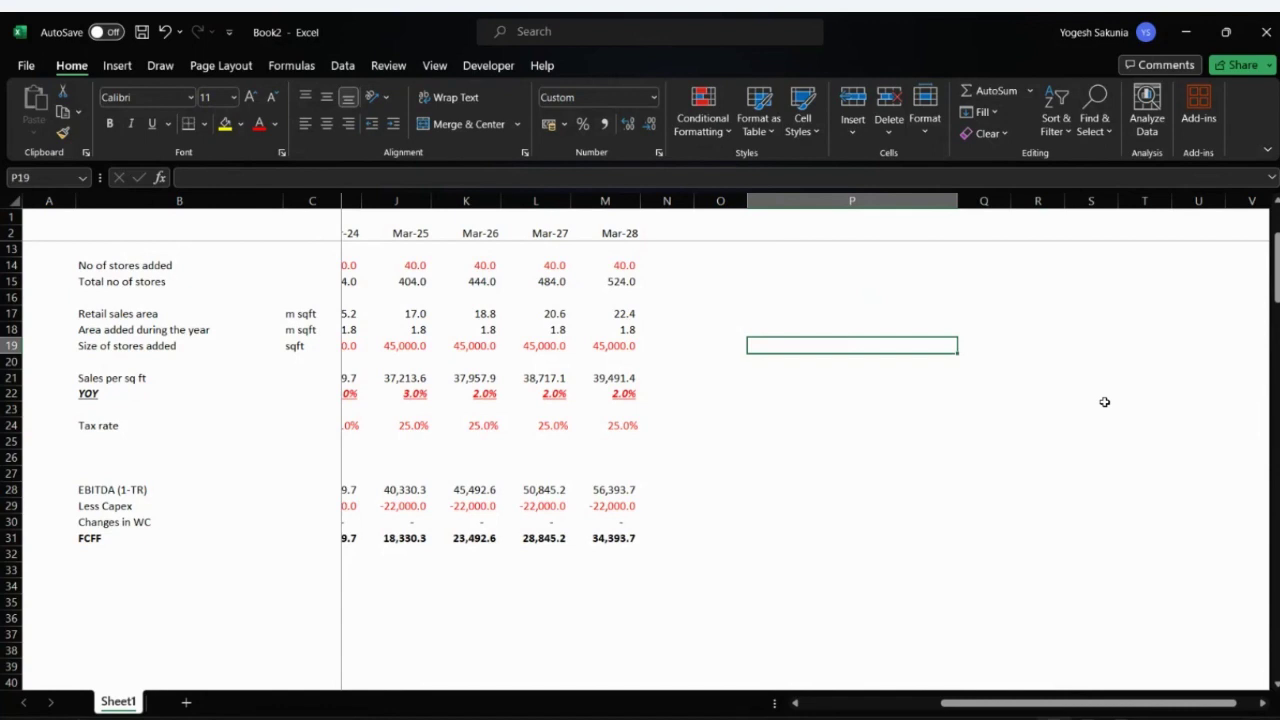
text(S)
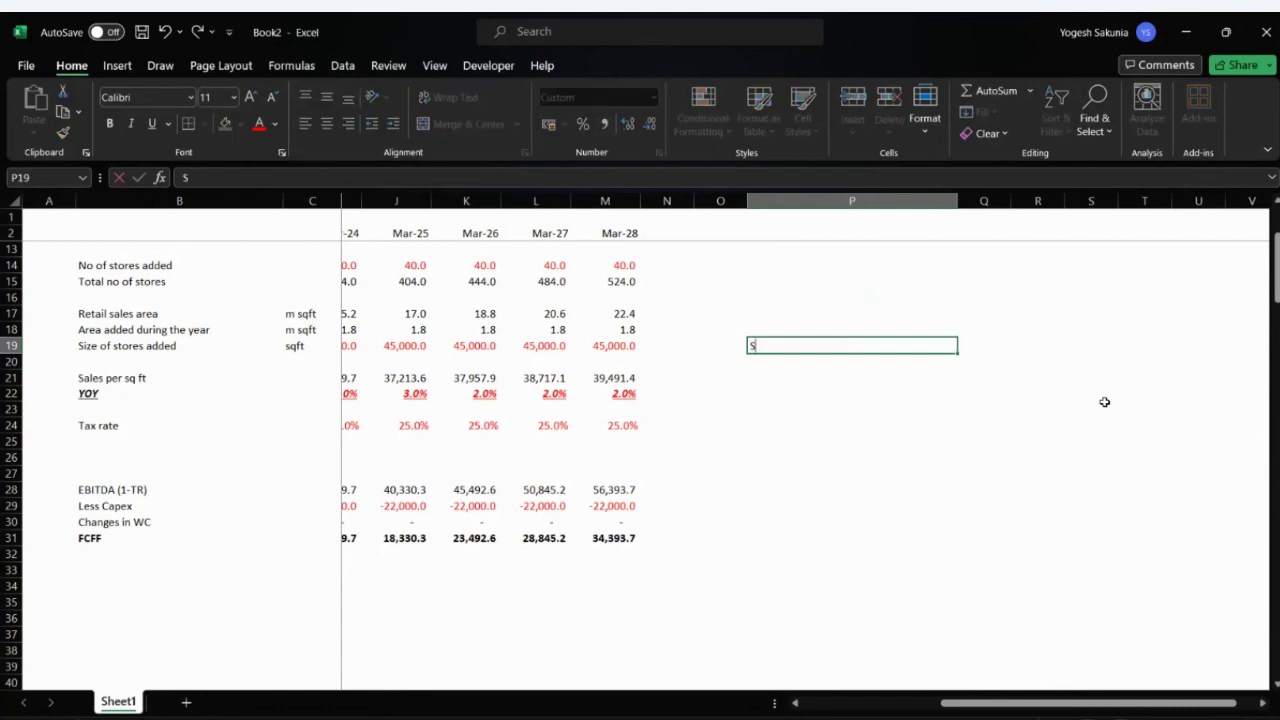
text(hare price)
key(Return)
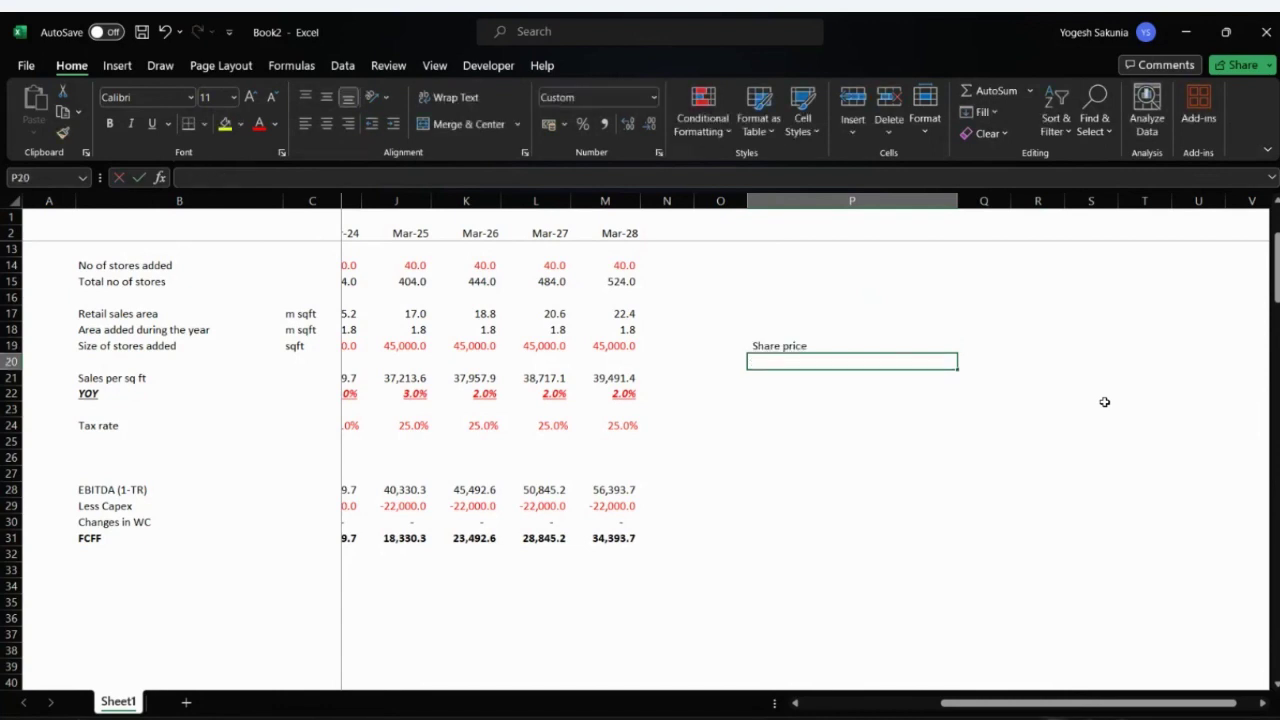
- Add the labels "No of shares" in P20 and "Equity Value" in P21, below Share price
text(No o)
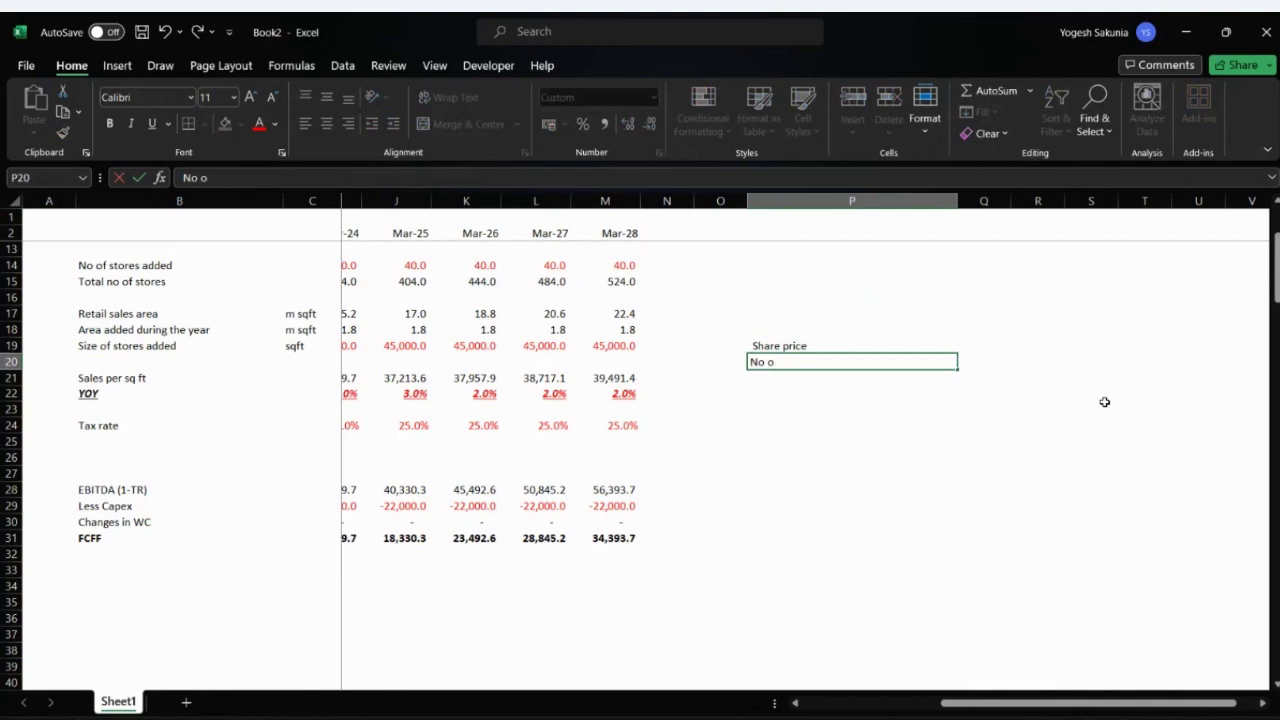
text(f sharews)
key(BackSpace)
key(BackSpace)
key(BackSpace)
text(es)
key(Return)
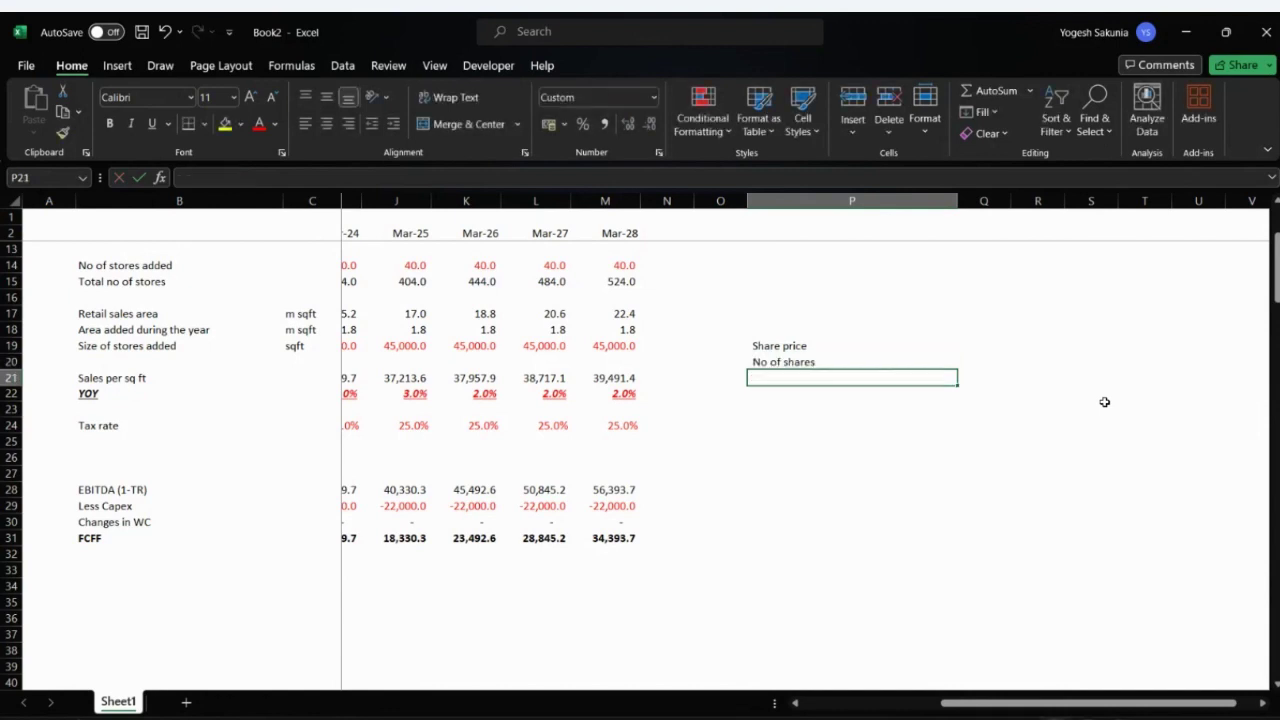
text(Eq)
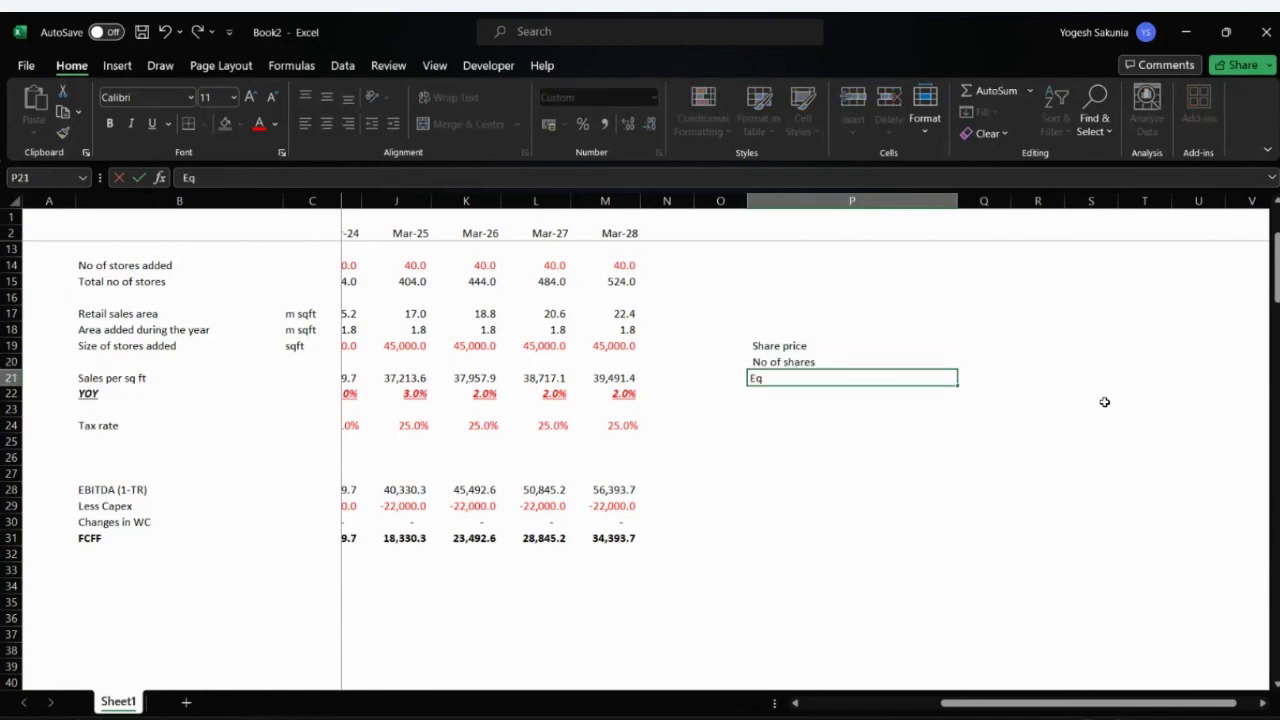
text(uity Value)
key(Return)
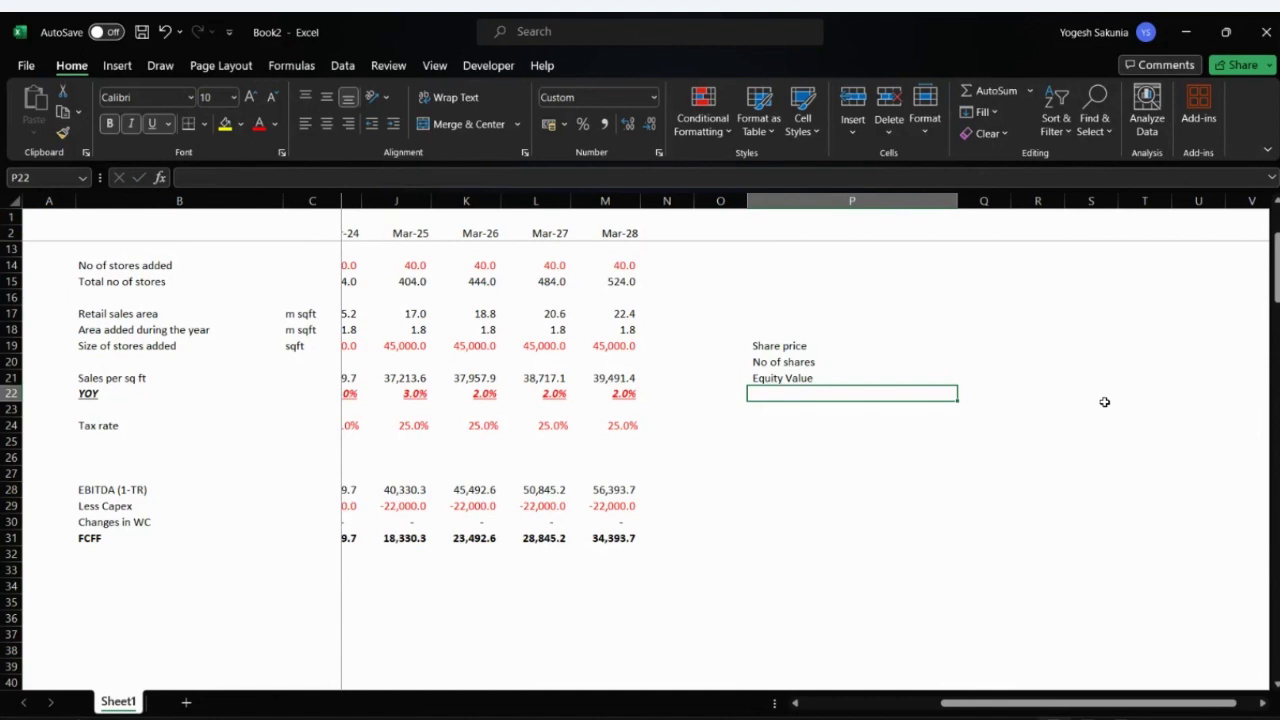
- Give P22 the plain formatting of the Equity Value cell above and enter the label "Debt" in it
text(D)
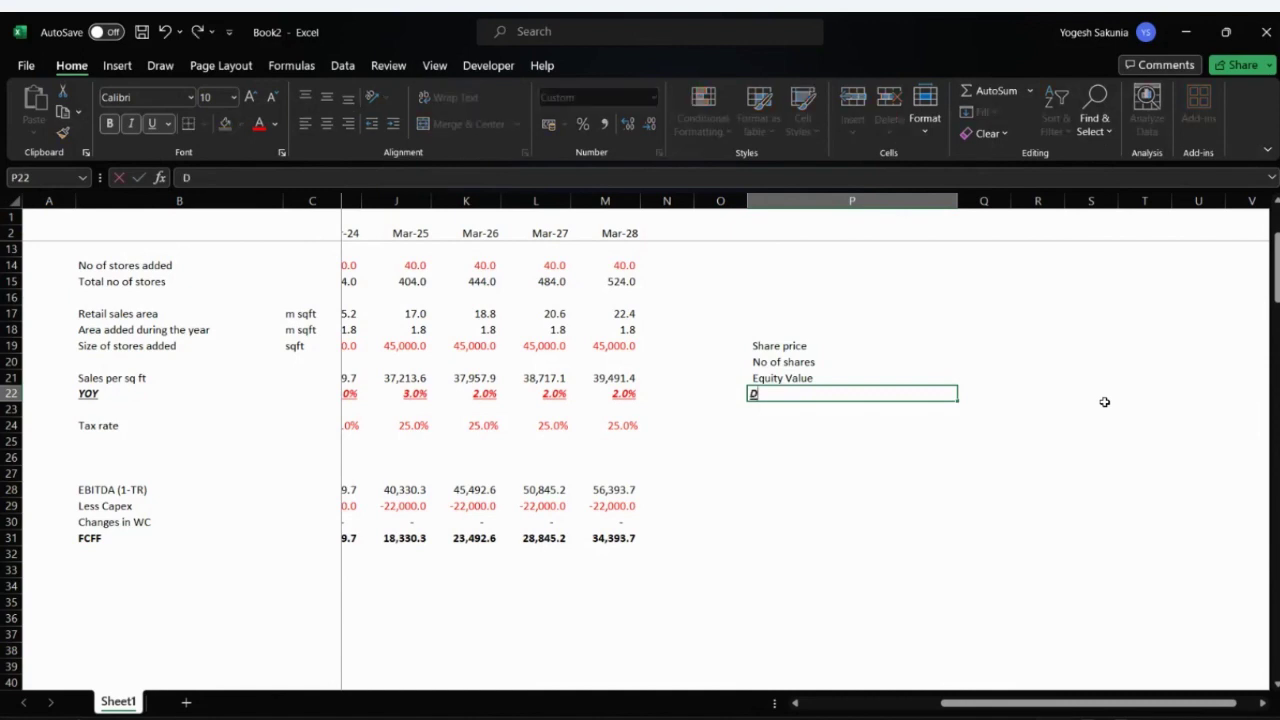
key(Escape)
key(ctrl+d)
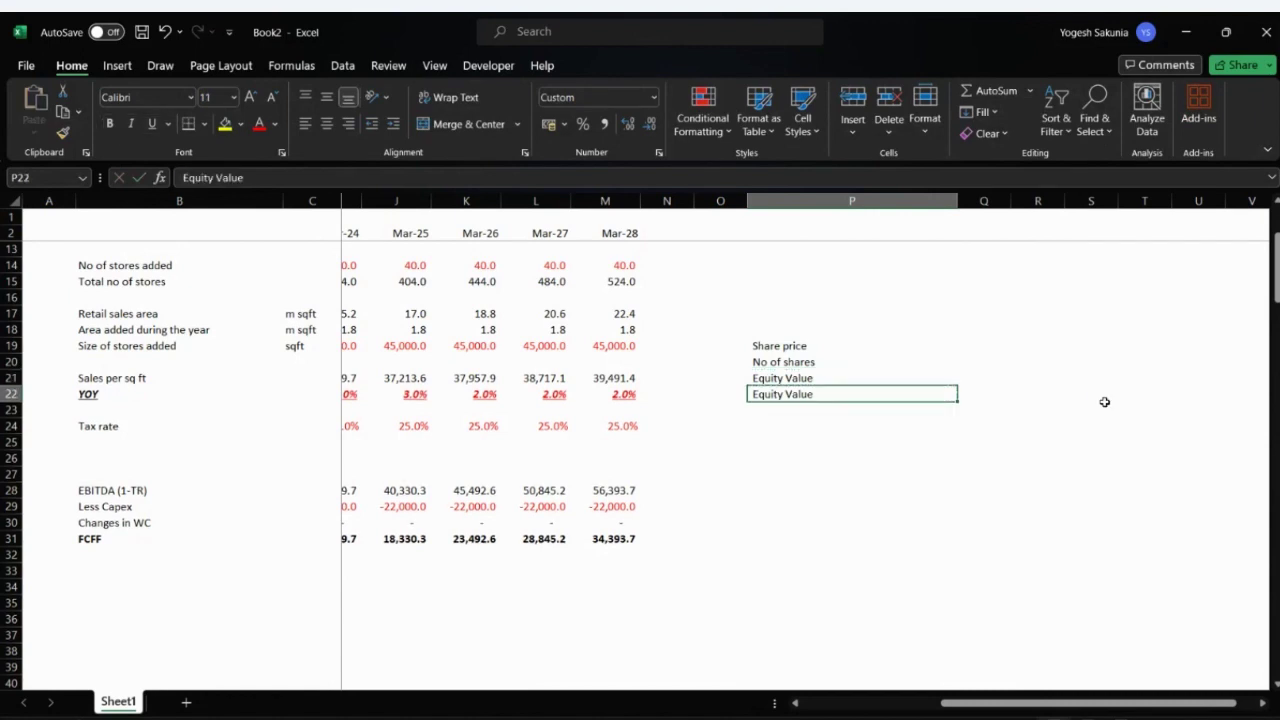
text(Debt)
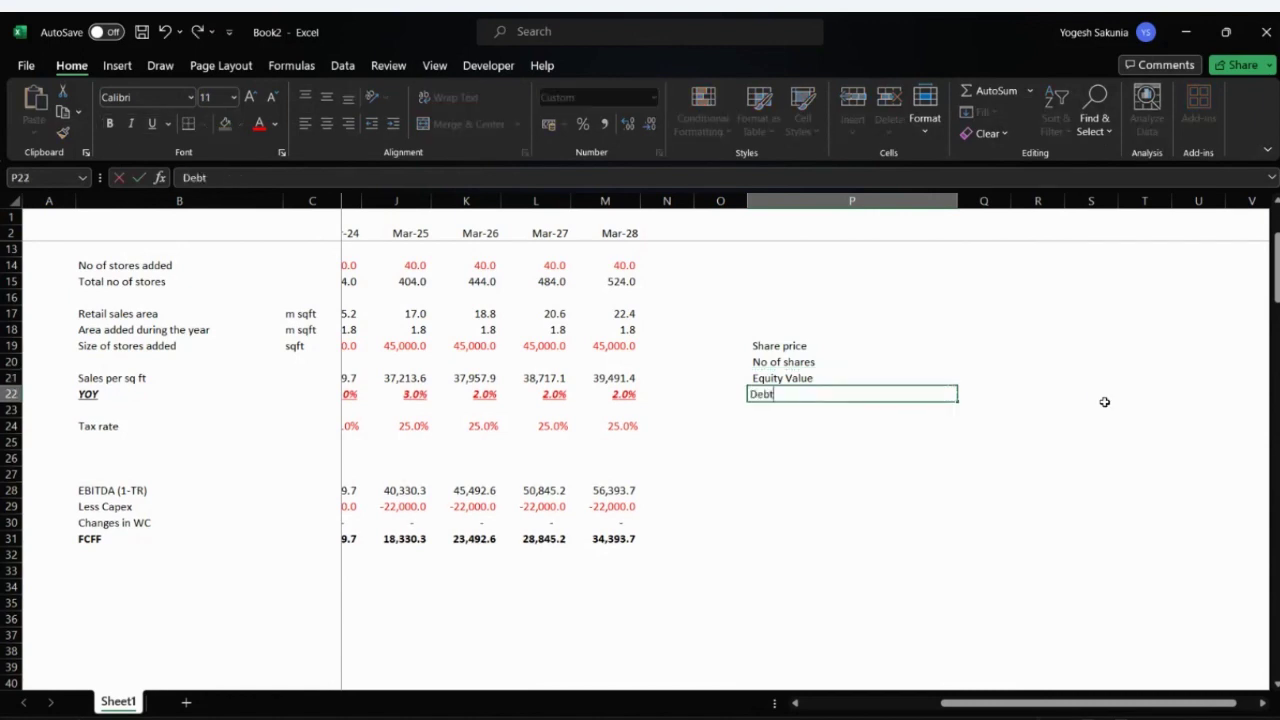
key(Return)
- Add the labels "Cash" in P23 and "Net Debt" in P24, below Debt
text(C)
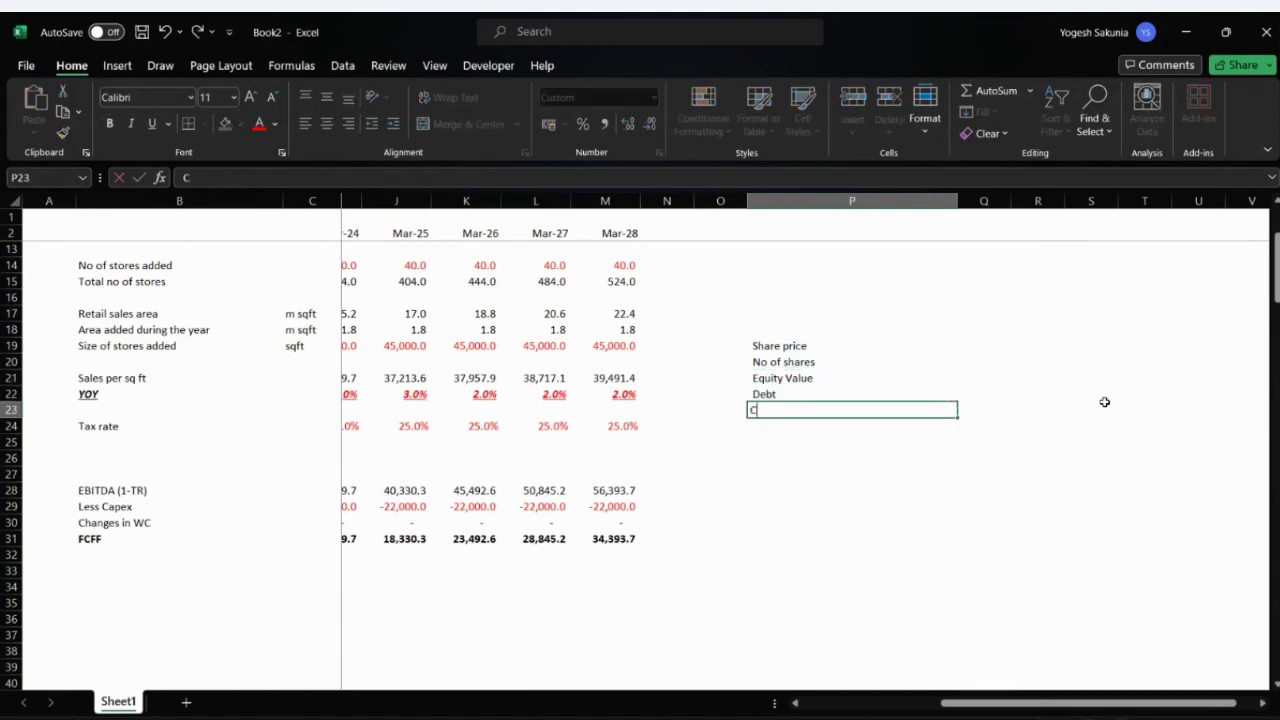
text(ash)
key(Return)
text(N)
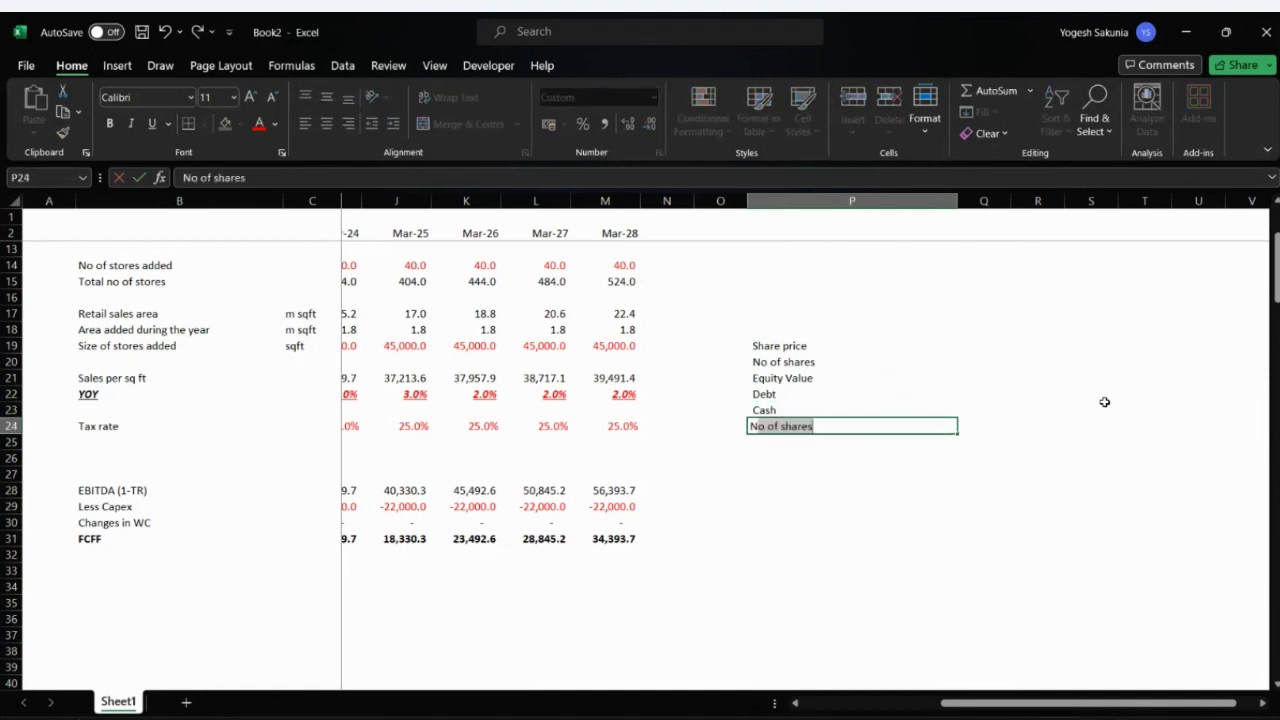
text(et D)
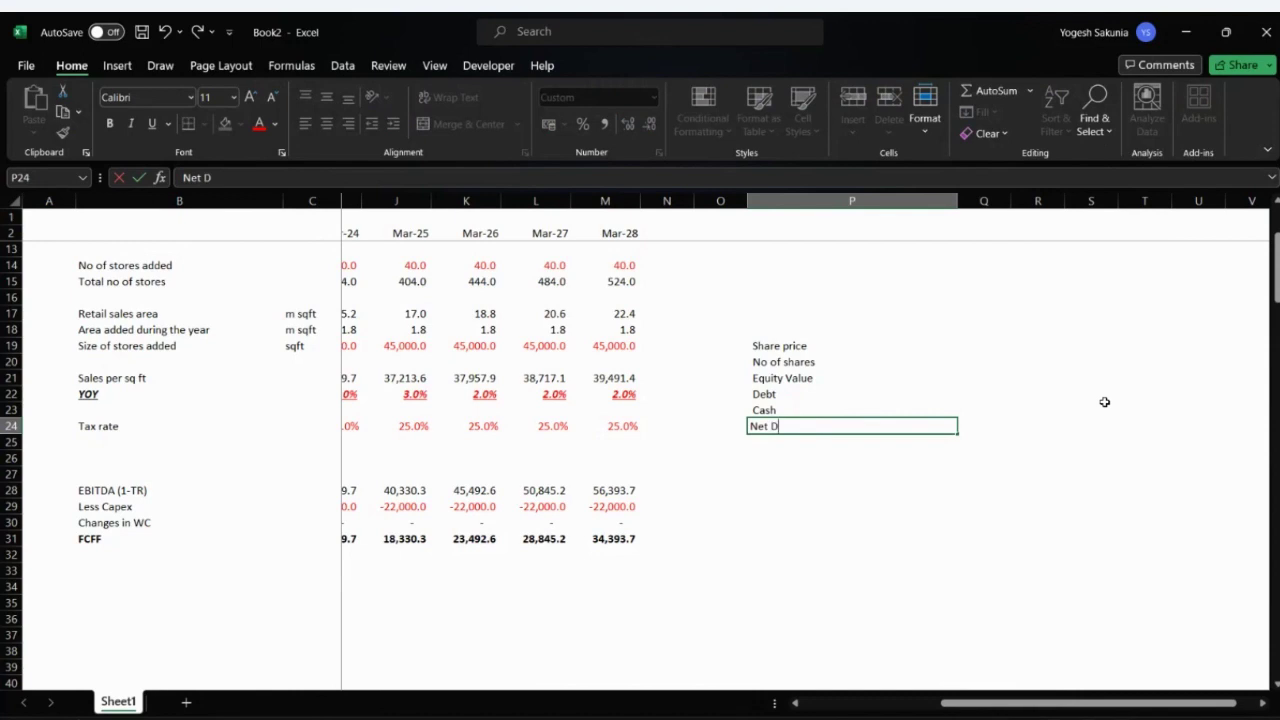
text(ebt)
key(Return)
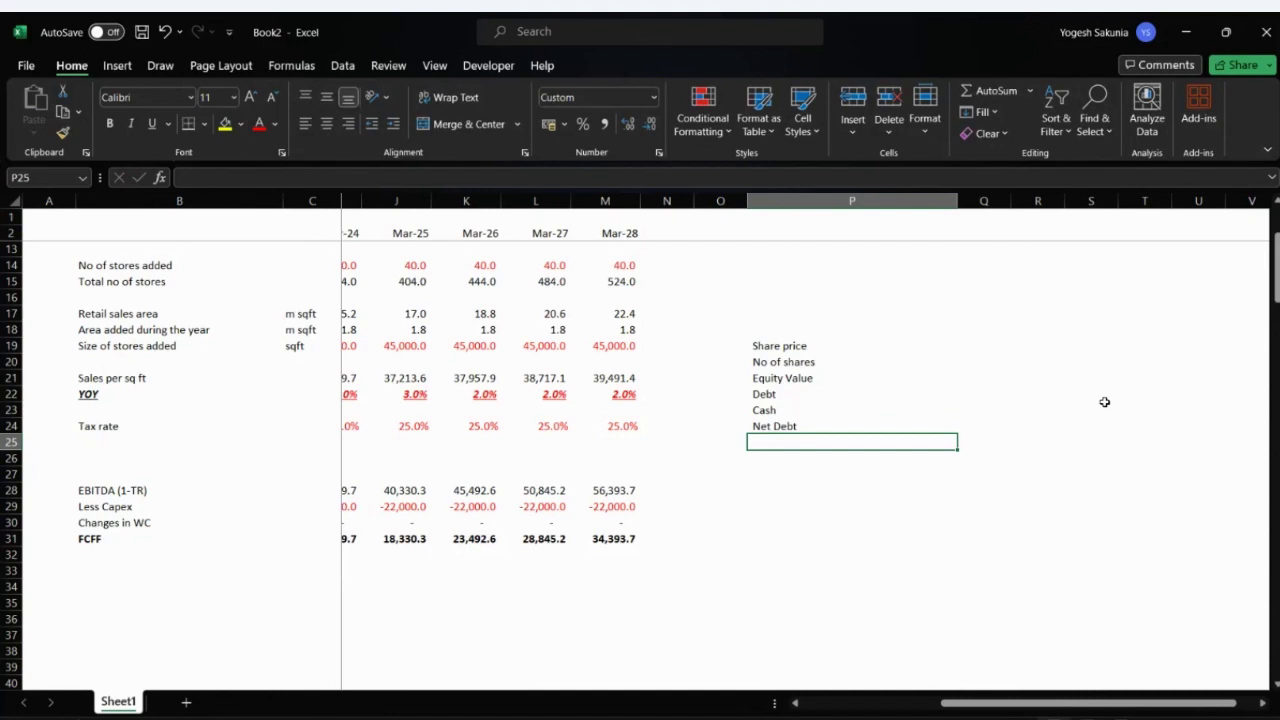
- Add the label "Total Capital" in P25 below Net Debt, with both words capitalised
text(Tot)
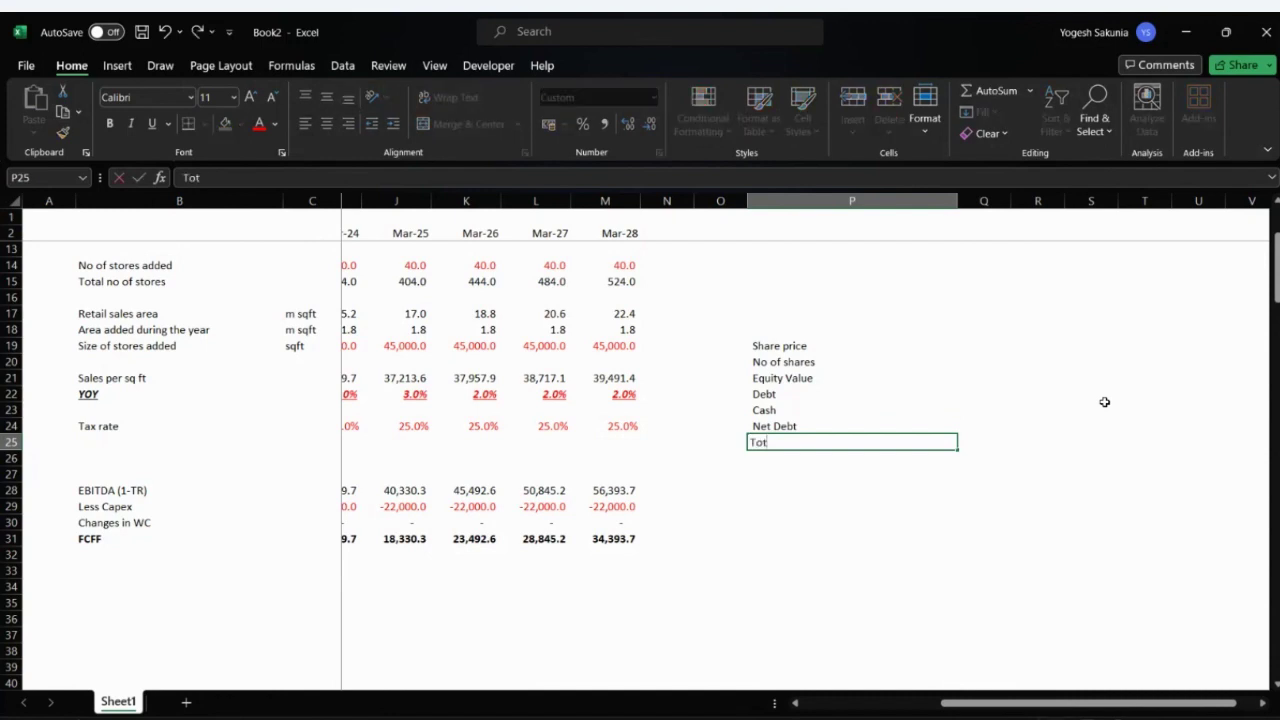
text(al capital)
key(ctrl+Return)
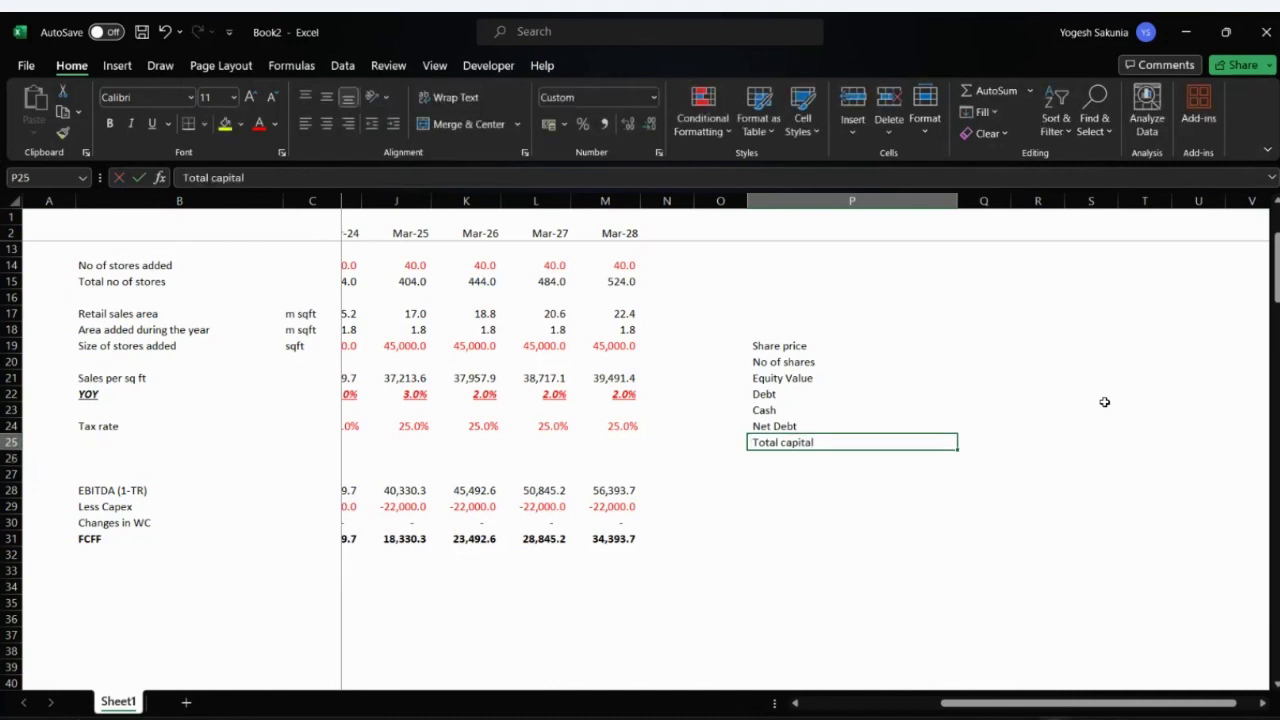
double_click(216, 178)
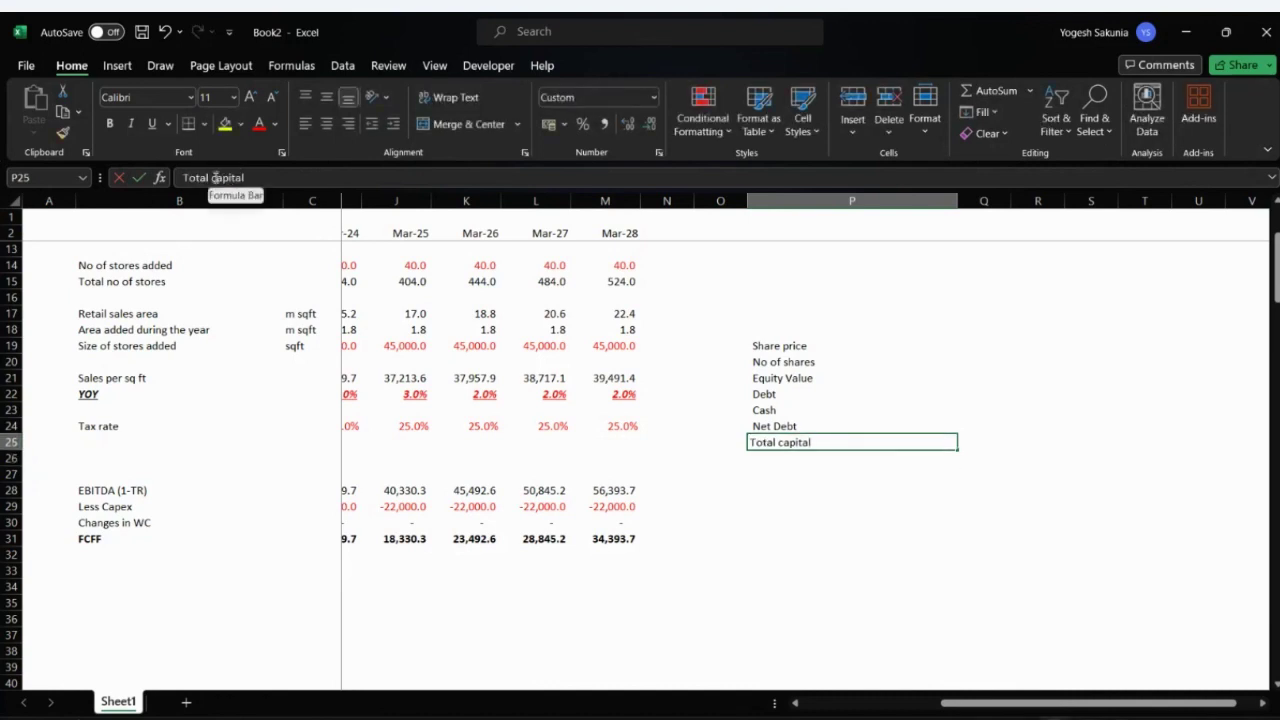
key(Left)
key(Delete)
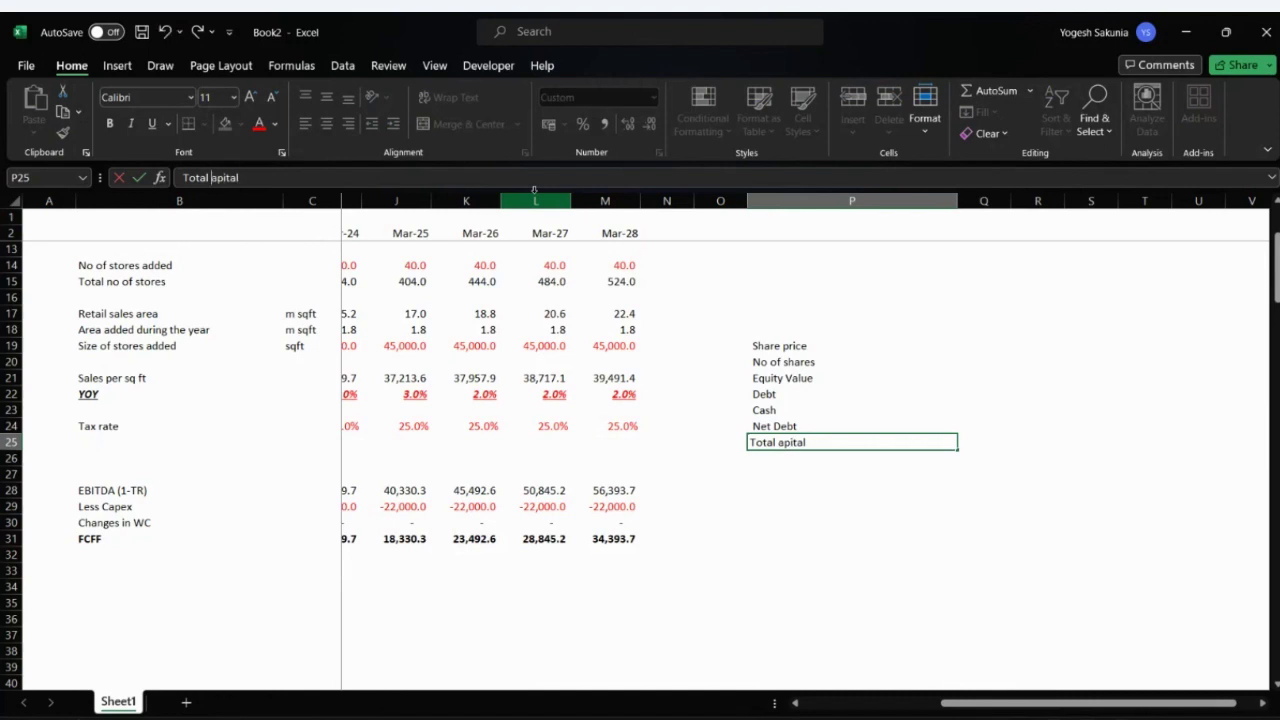
text(C)
key(Return)
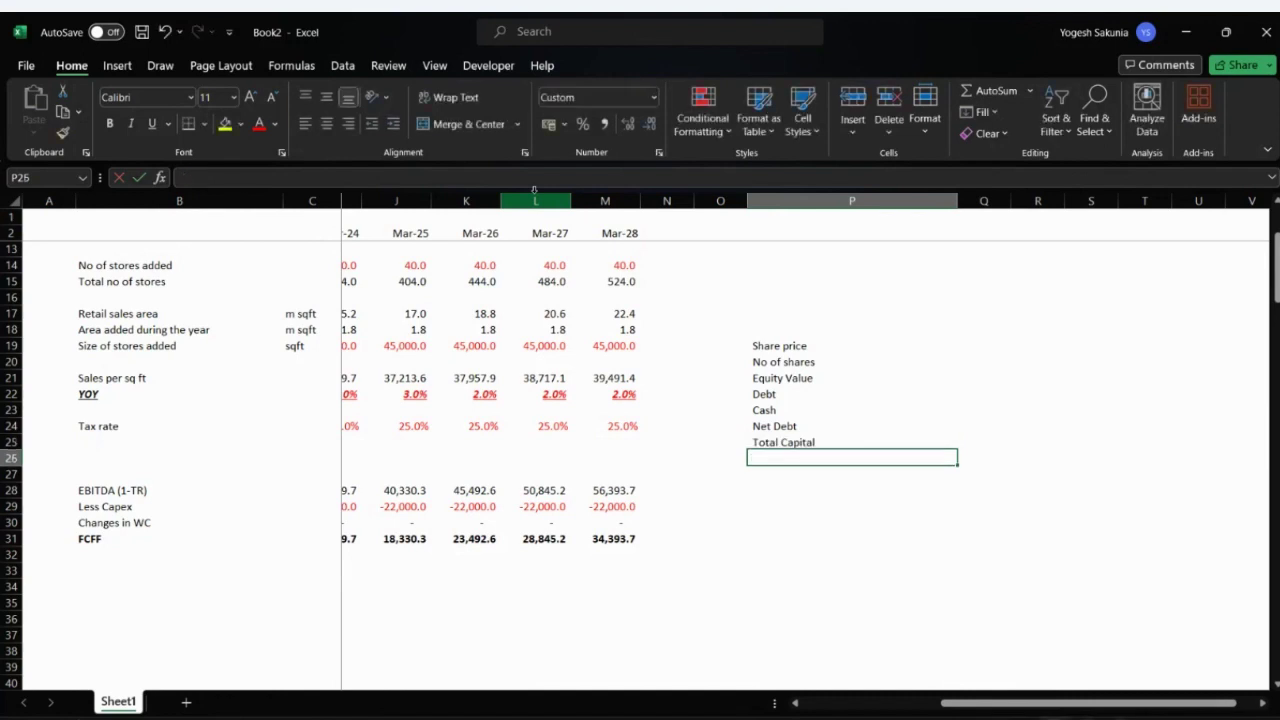
- Narrow column P, which holds the share price and capital labels, and select cell Q19 beside Share price
key(Up)
key(Up)
key(Up)
key(Up)
key(Up)
key(Up)
key(Up)
key(Right)
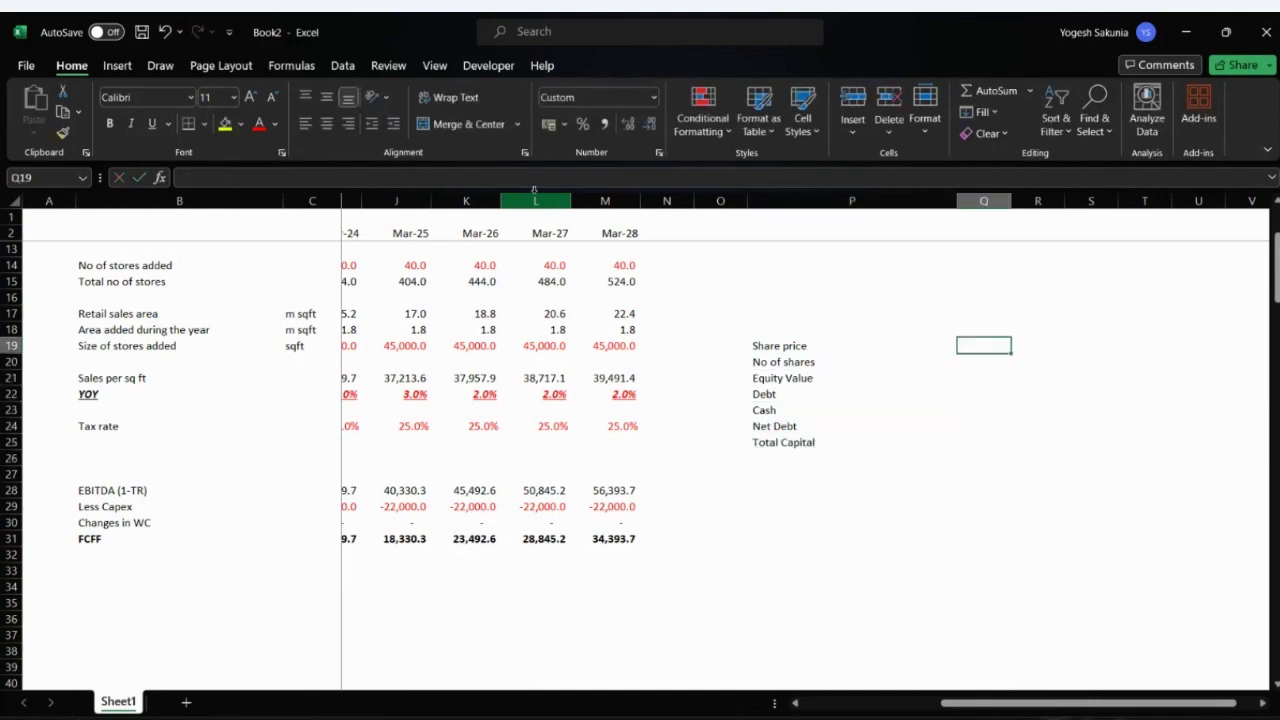
key(Left)
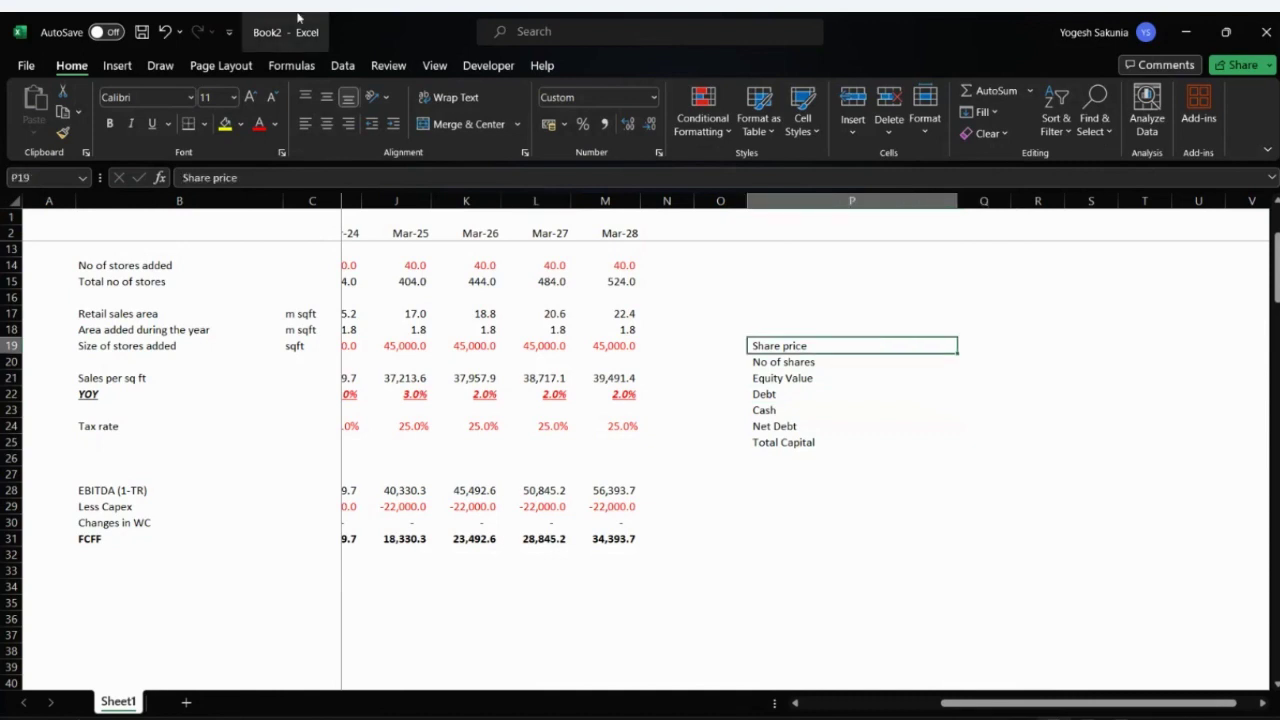
drag(962, 201, 916, 201)
click(940, 345)
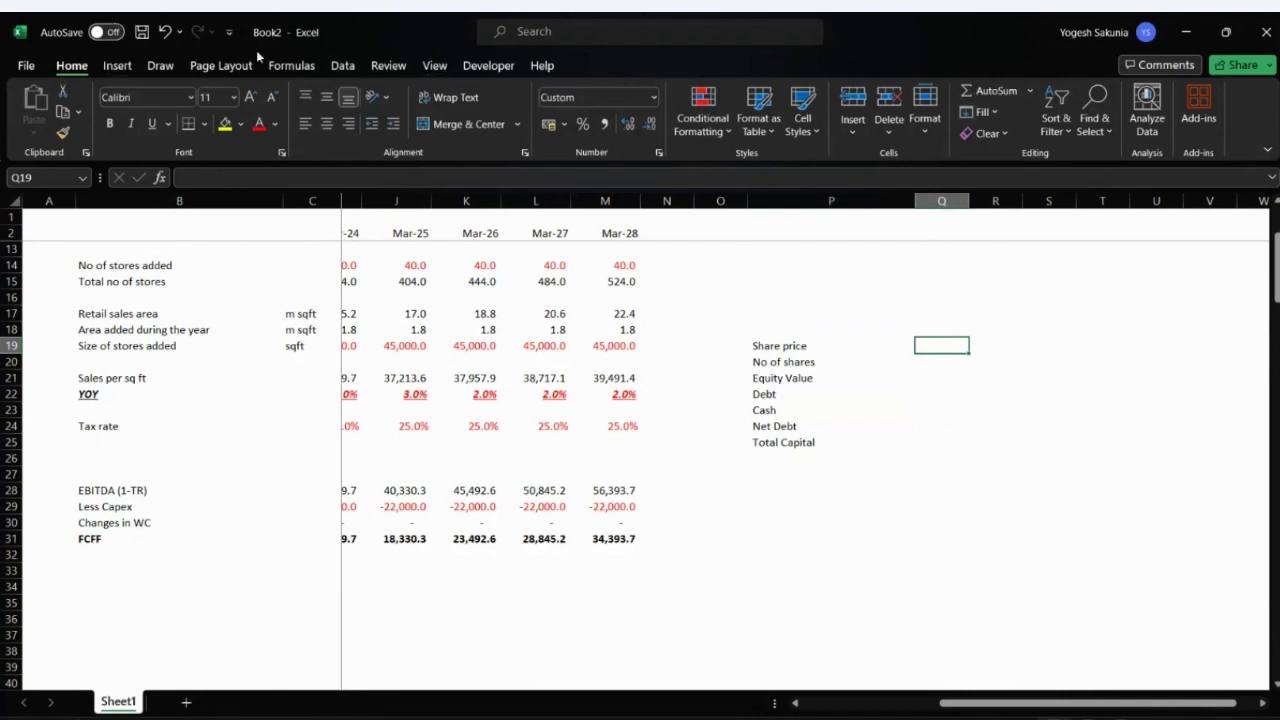
- Try to apply the Stocks data type to the empty cell Q19
click(340, 65)
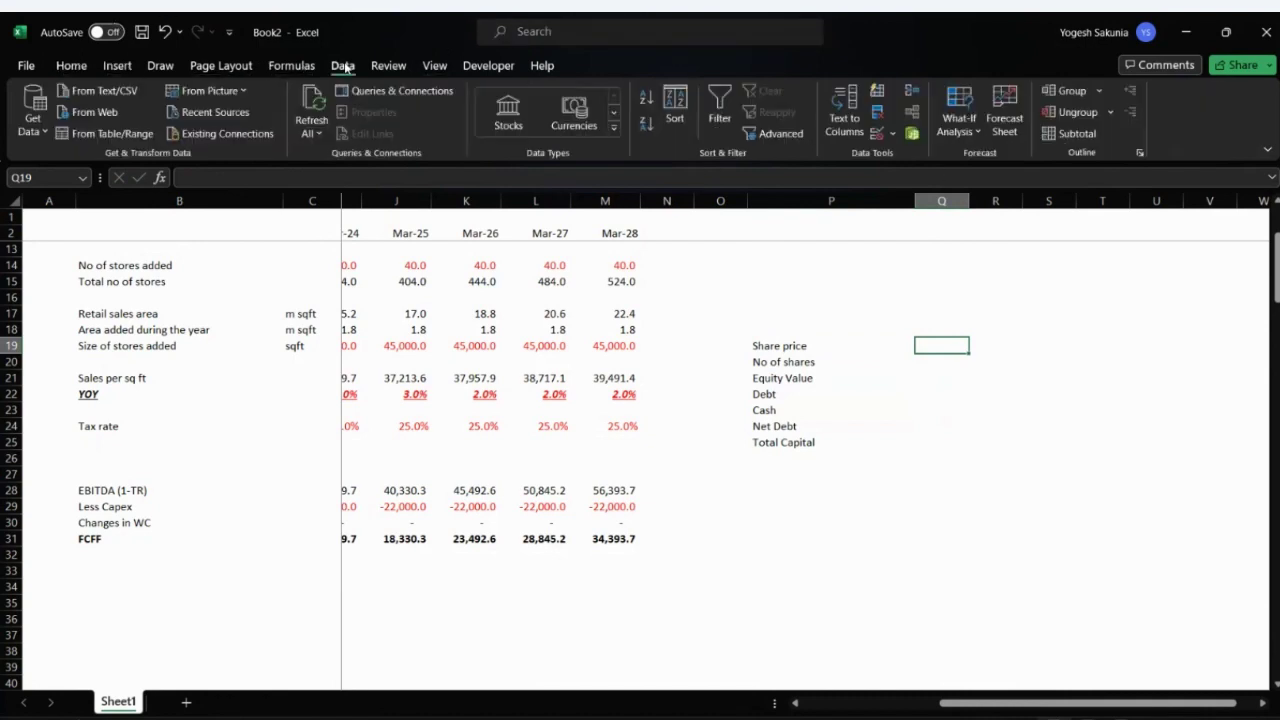
click(519, 122)
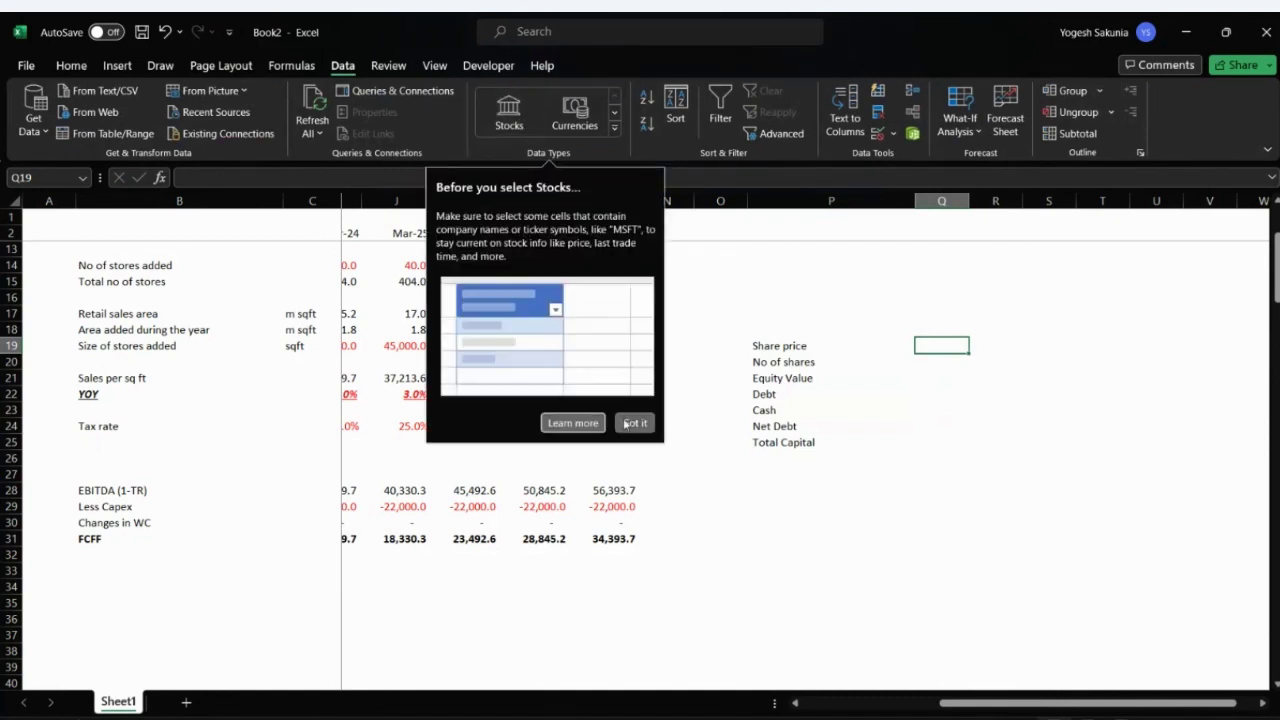
key(Escape)
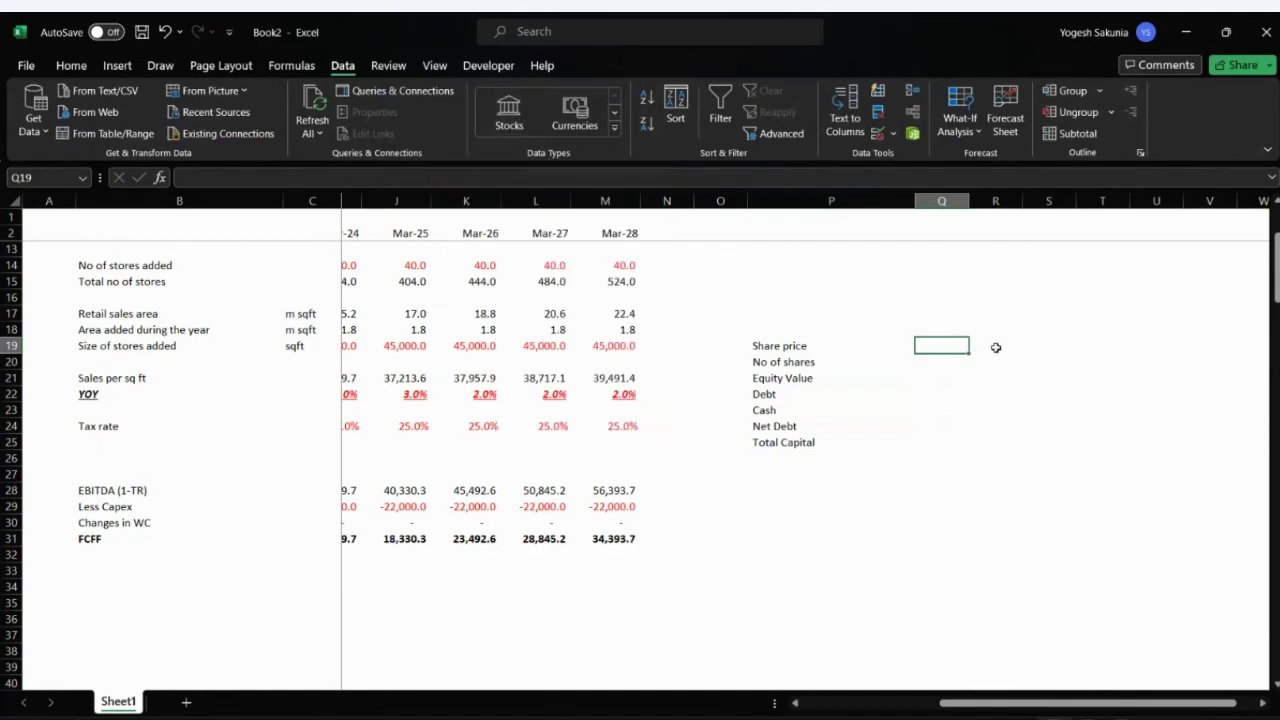
- Switch to Chrome and search the web for "dmart share price" in a new tab
key(alt+Tab)
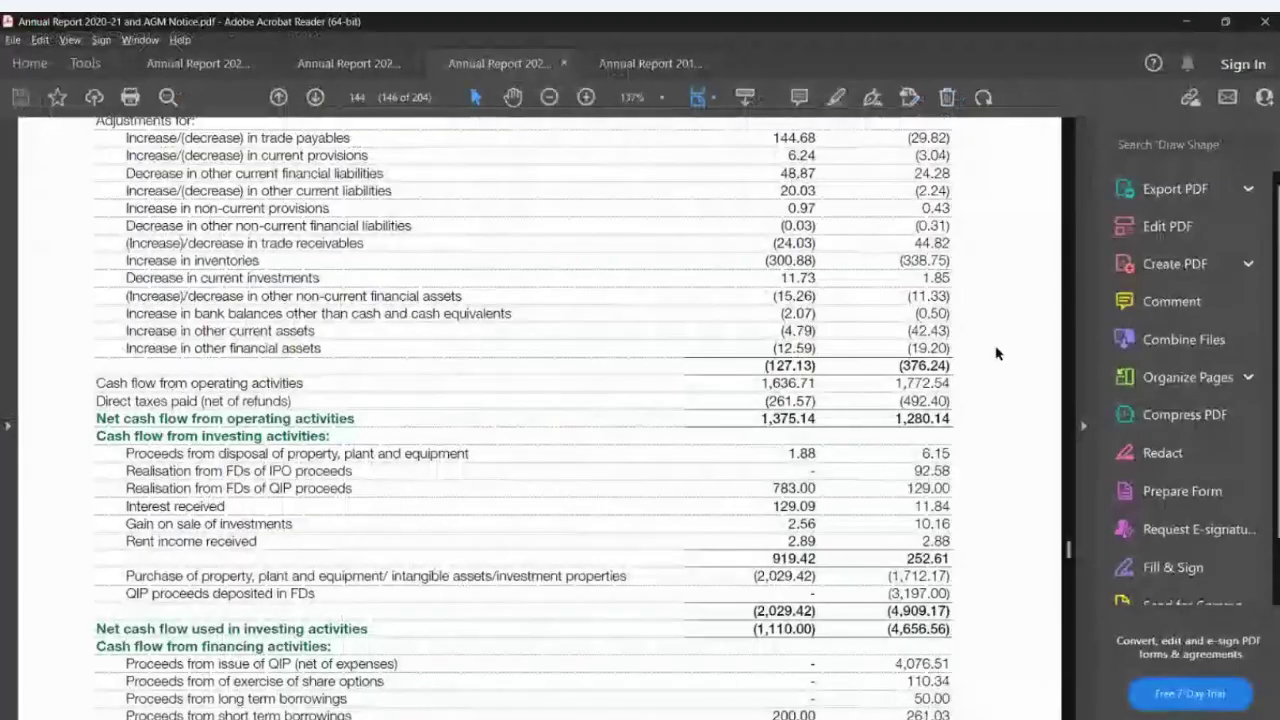
key(alt+Tab)
key(Tab)
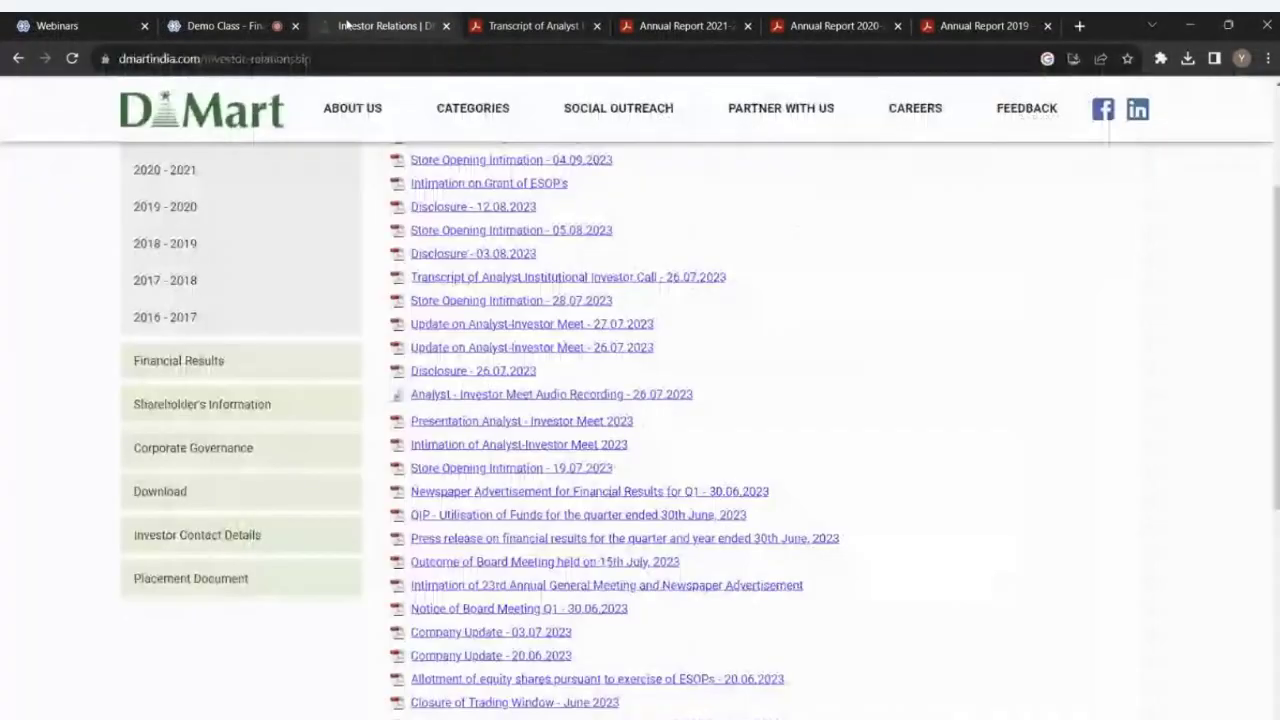
click(385, 25)
click(350, 62)
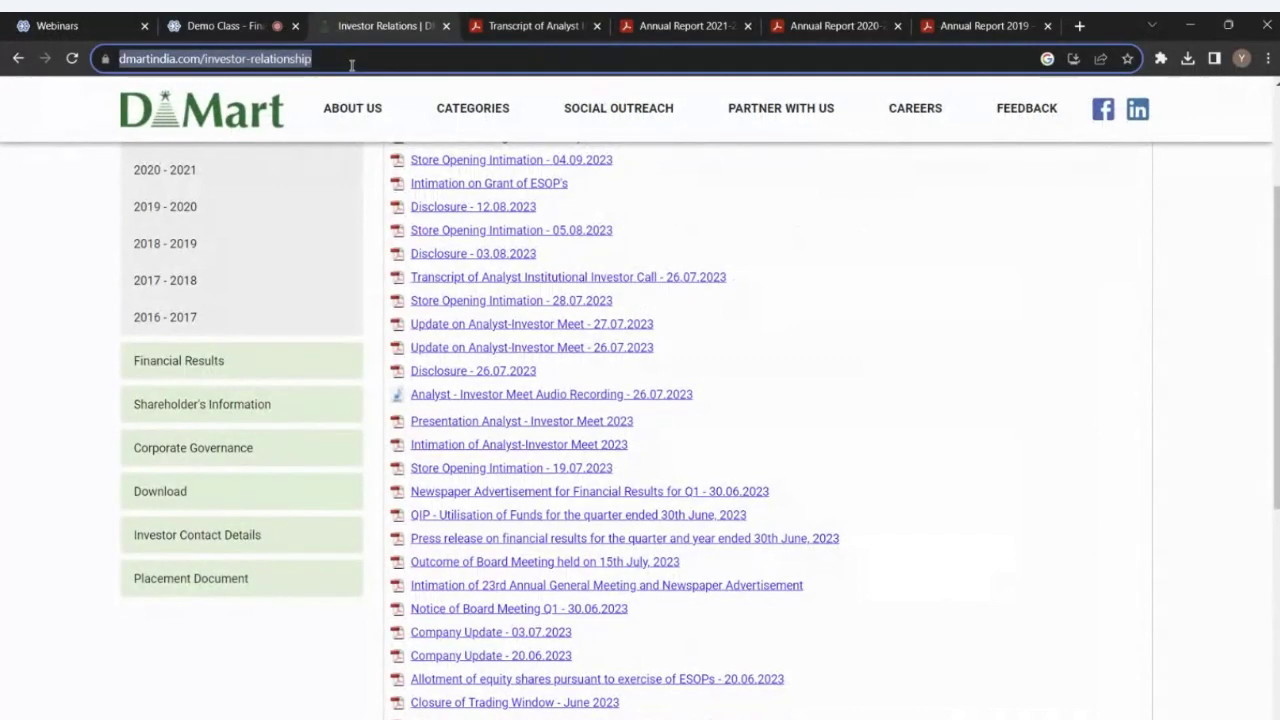
click(1079, 25)
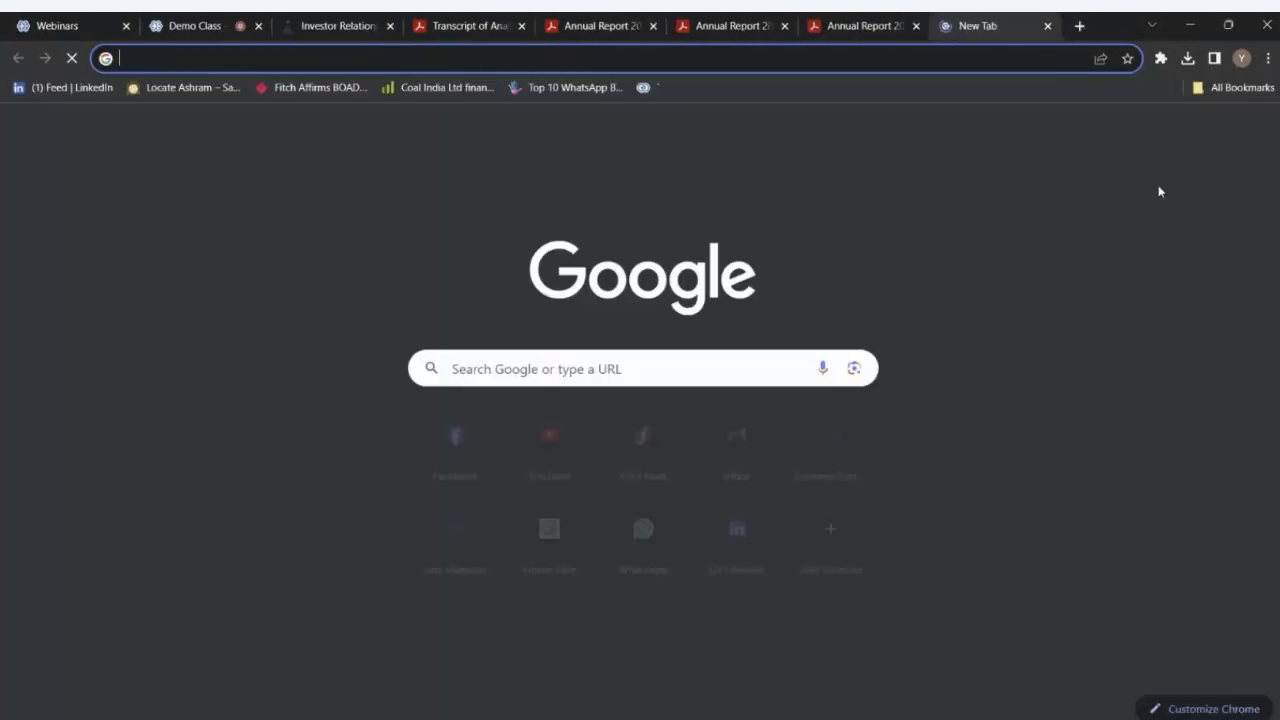
text(DMART)
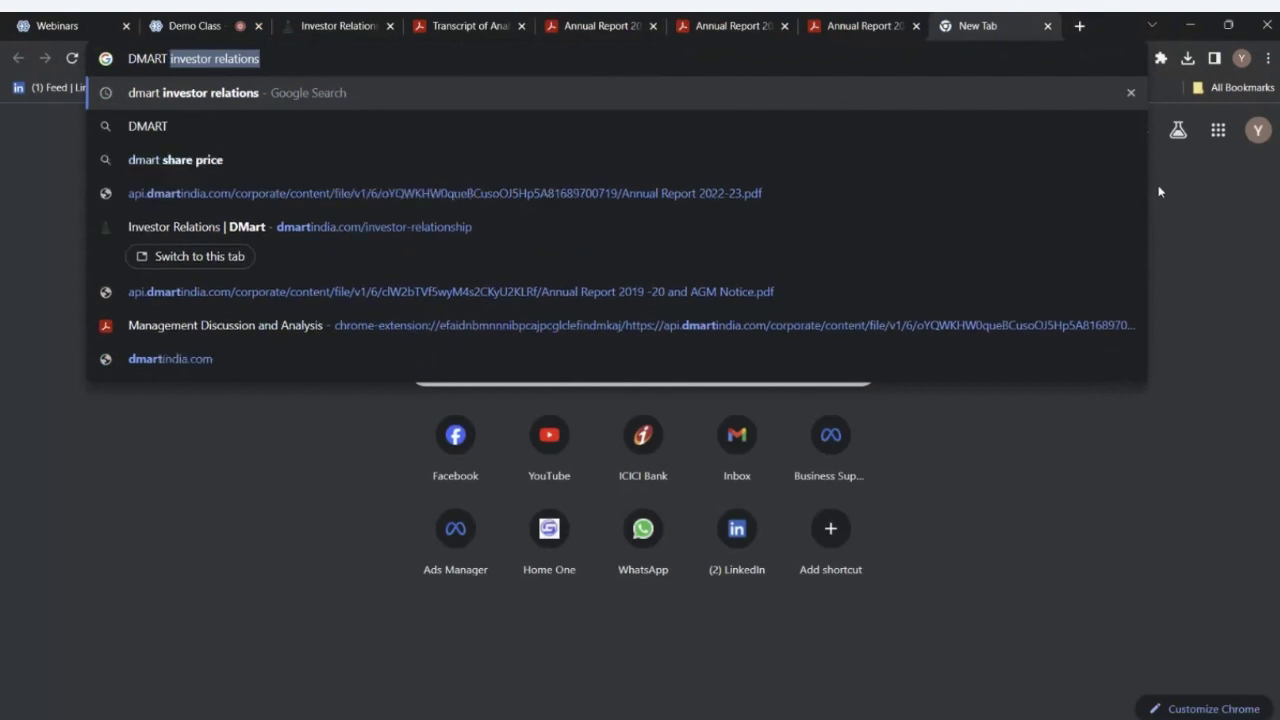
text( SH)
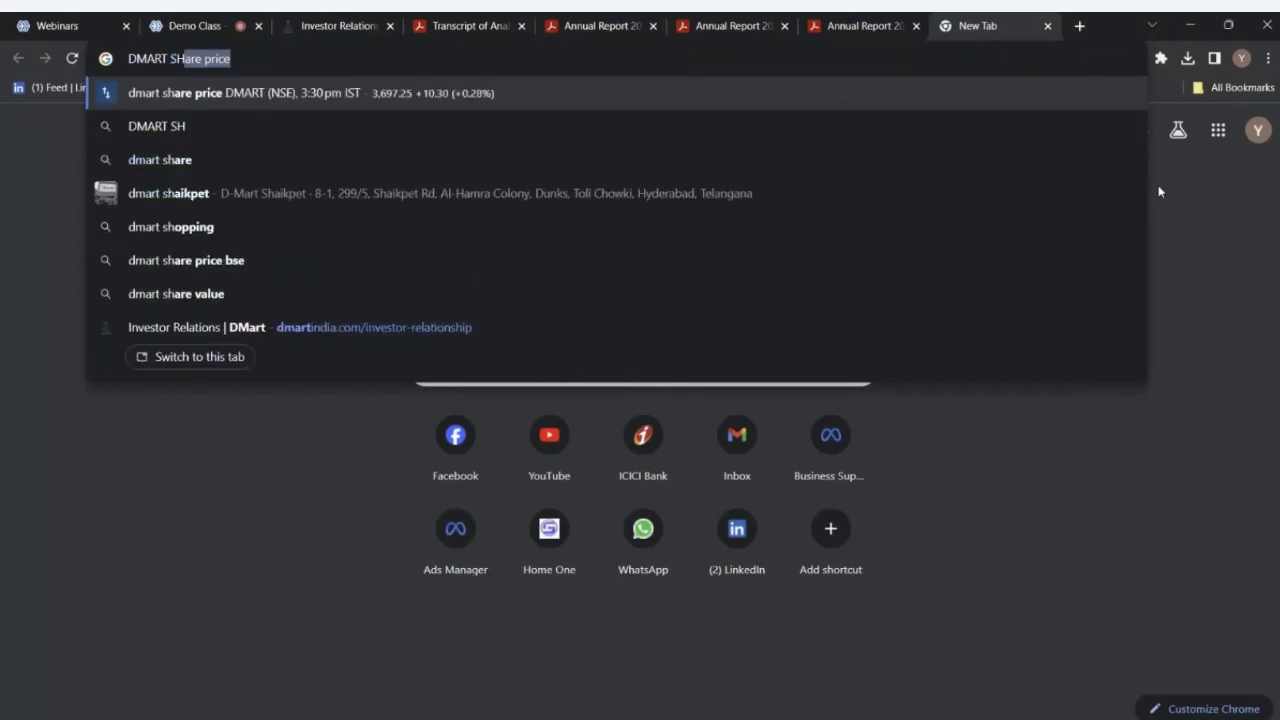
key(Return)
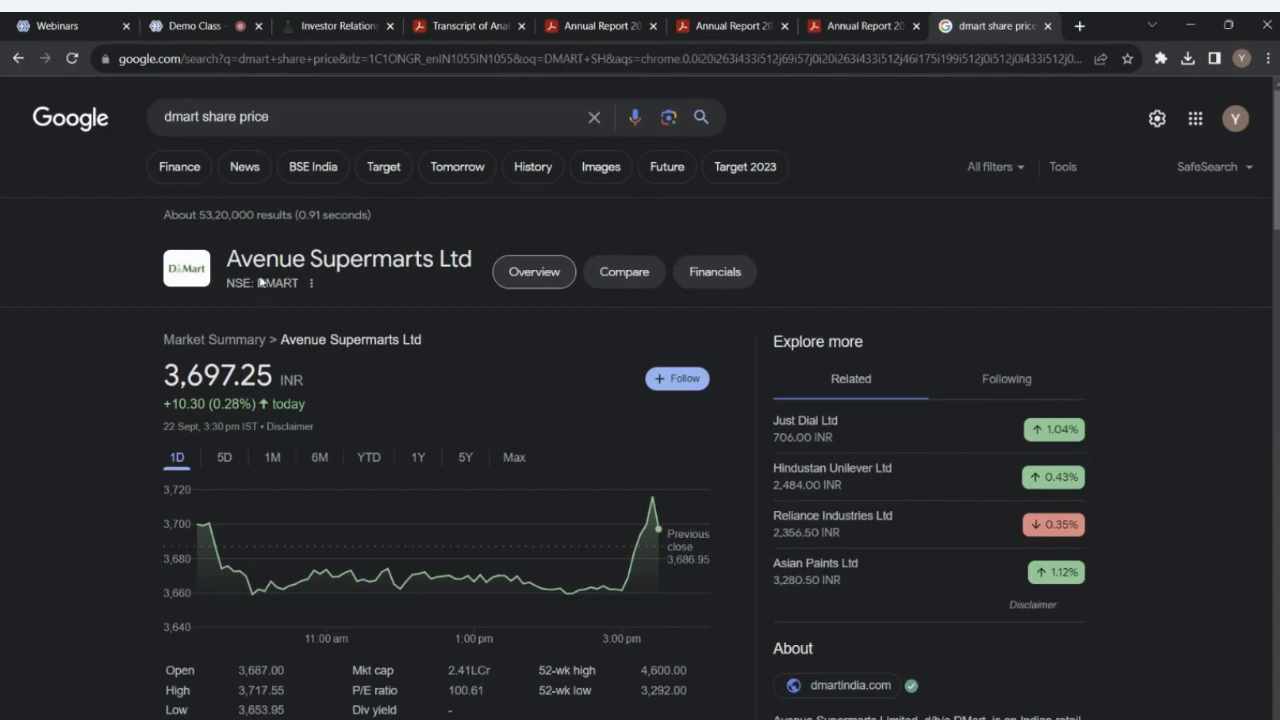
- Copy the ticker DMART from the search result and paste it as plain text into cell Q18 in Excel
drag(259, 284, 293, 285)
key(alt+Tab)
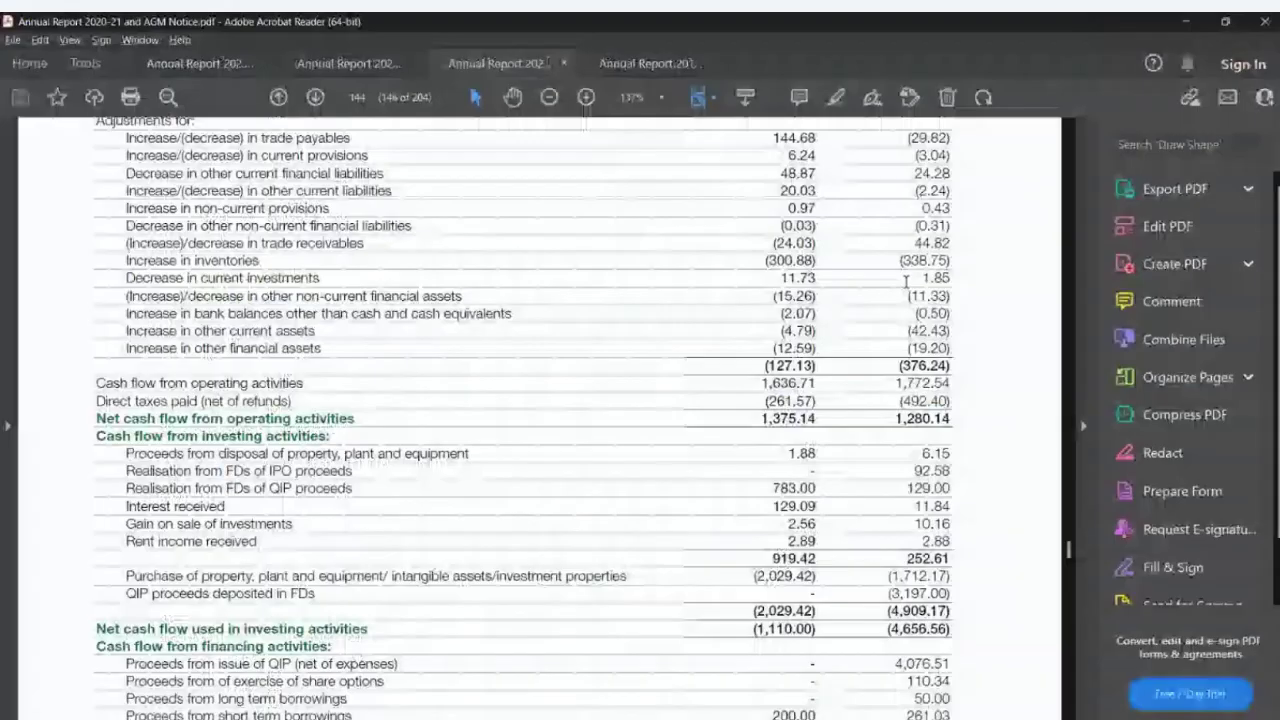
key(alt+Tab)
key(alt+Tab)
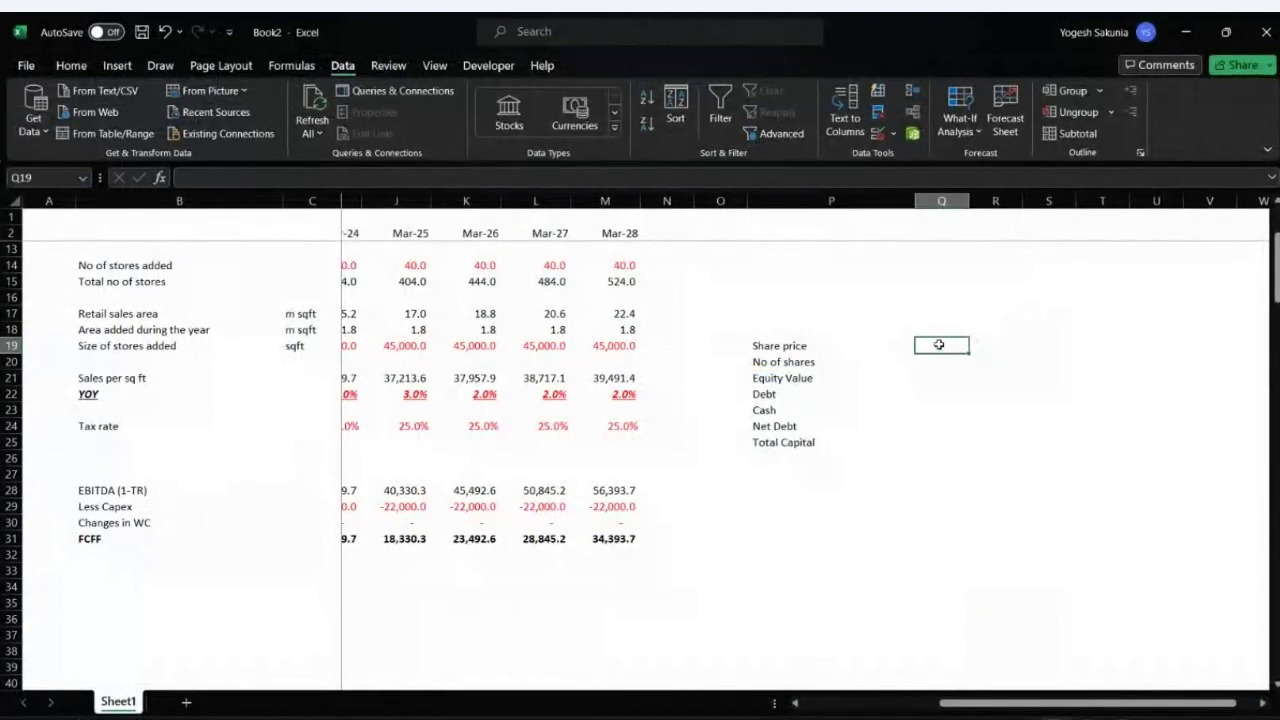
right_click(939, 344)
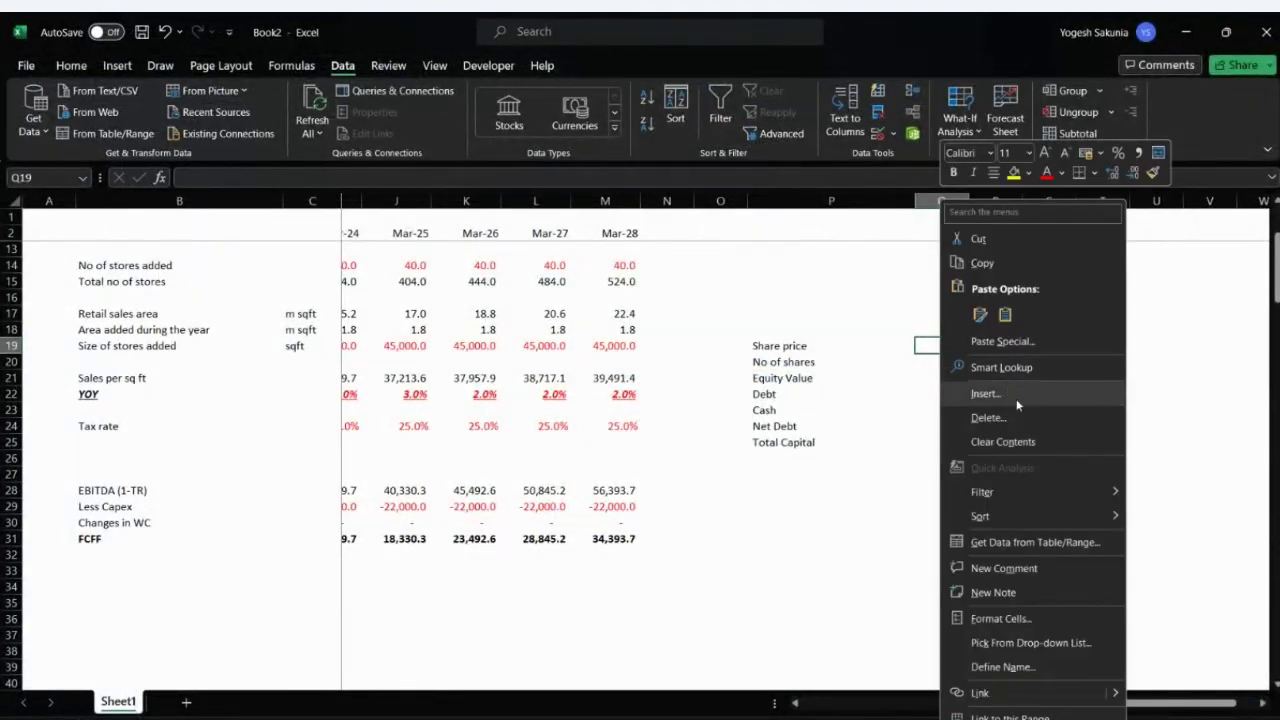
key(Escape)
click(920, 328)
right_click(921, 328)
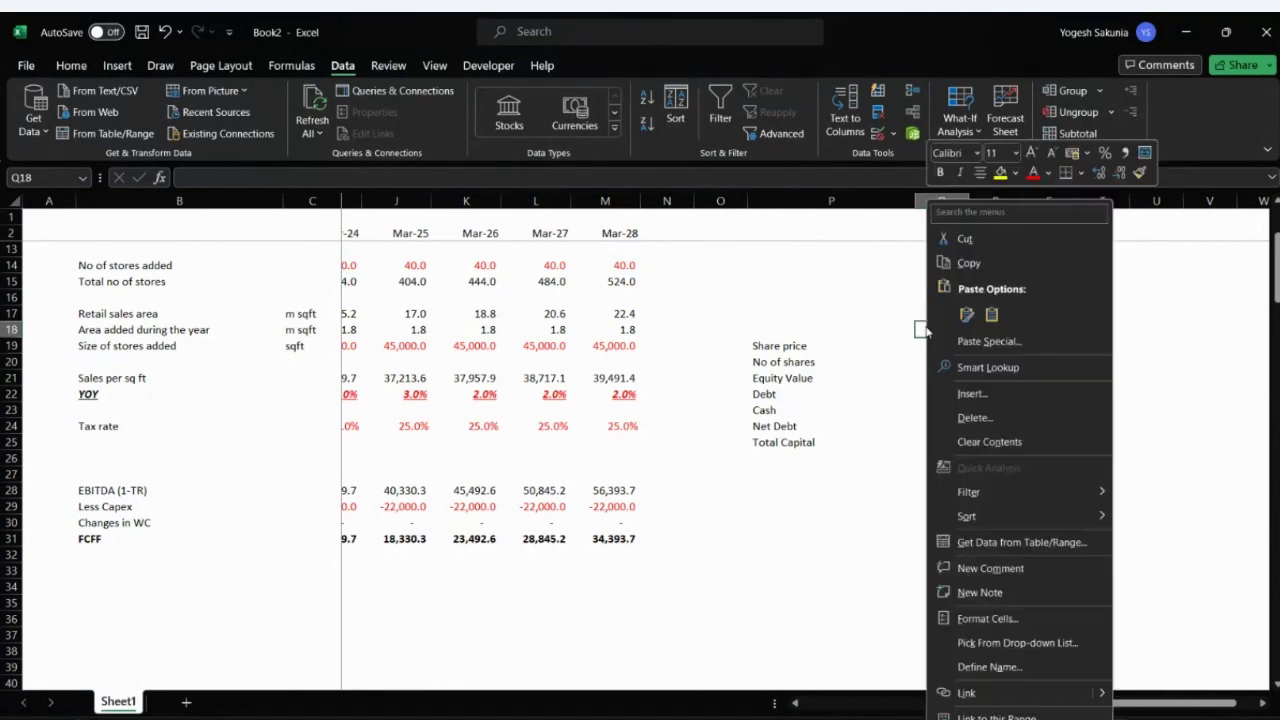
click(1021, 341)
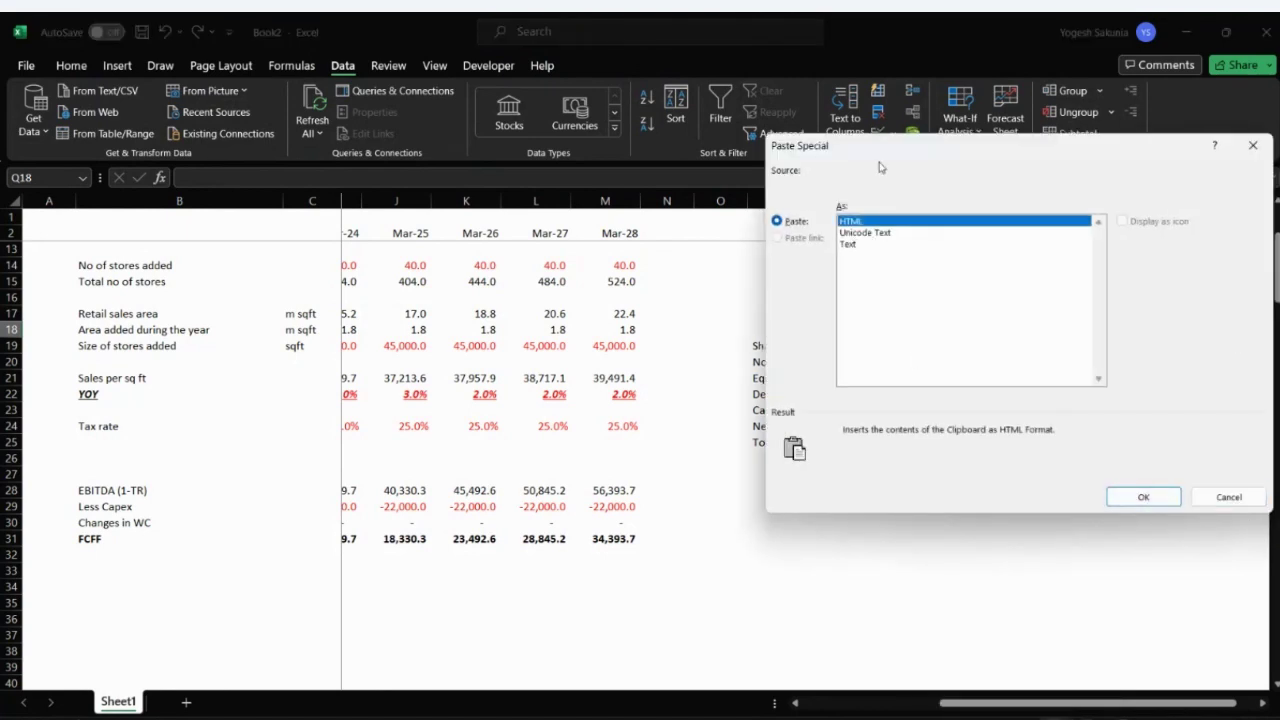
click(862, 233)
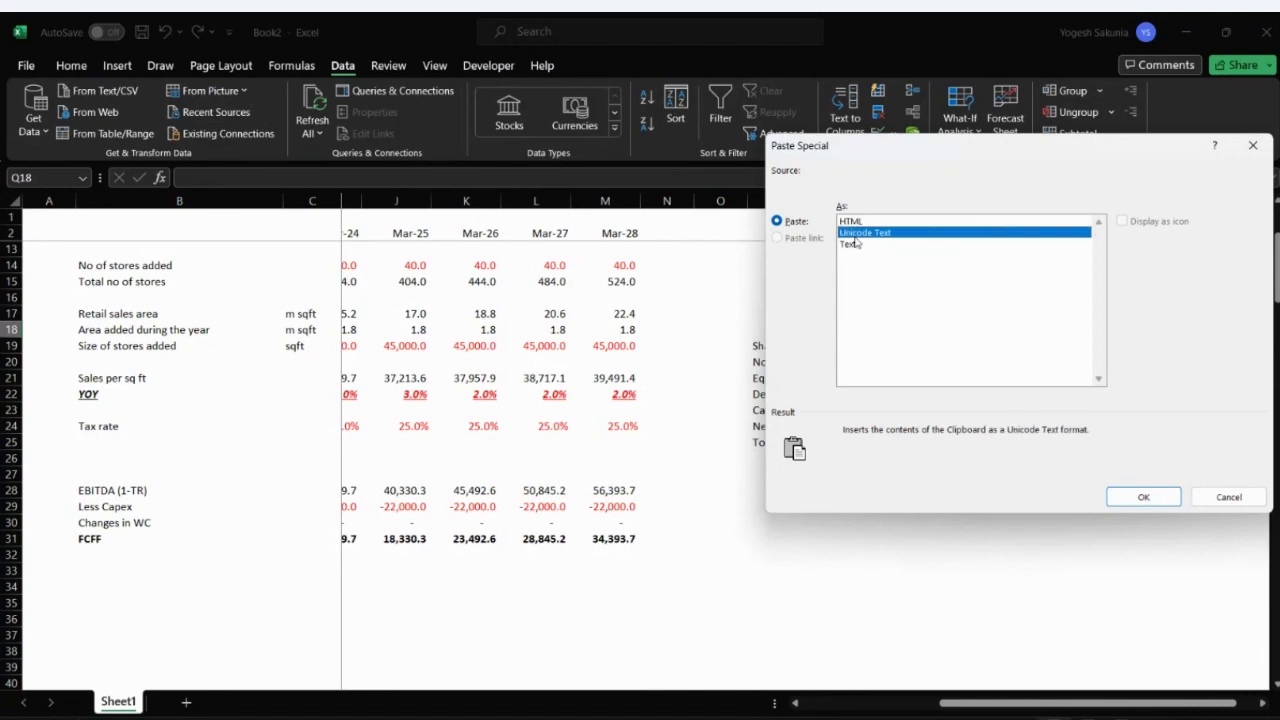
click(856, 244)
click(1145, 497)
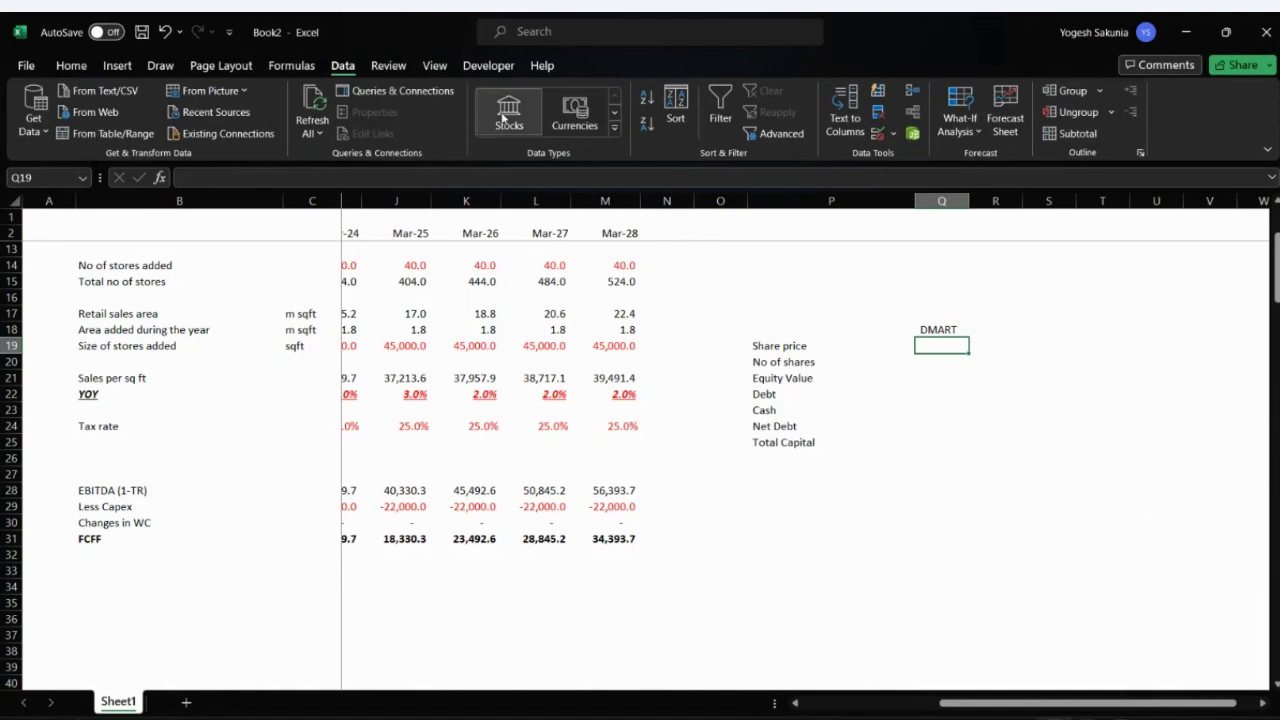
- Convert the DMART ticker in Q18 to the Stocks data type and extract its Price field into R18
click(938, 328)
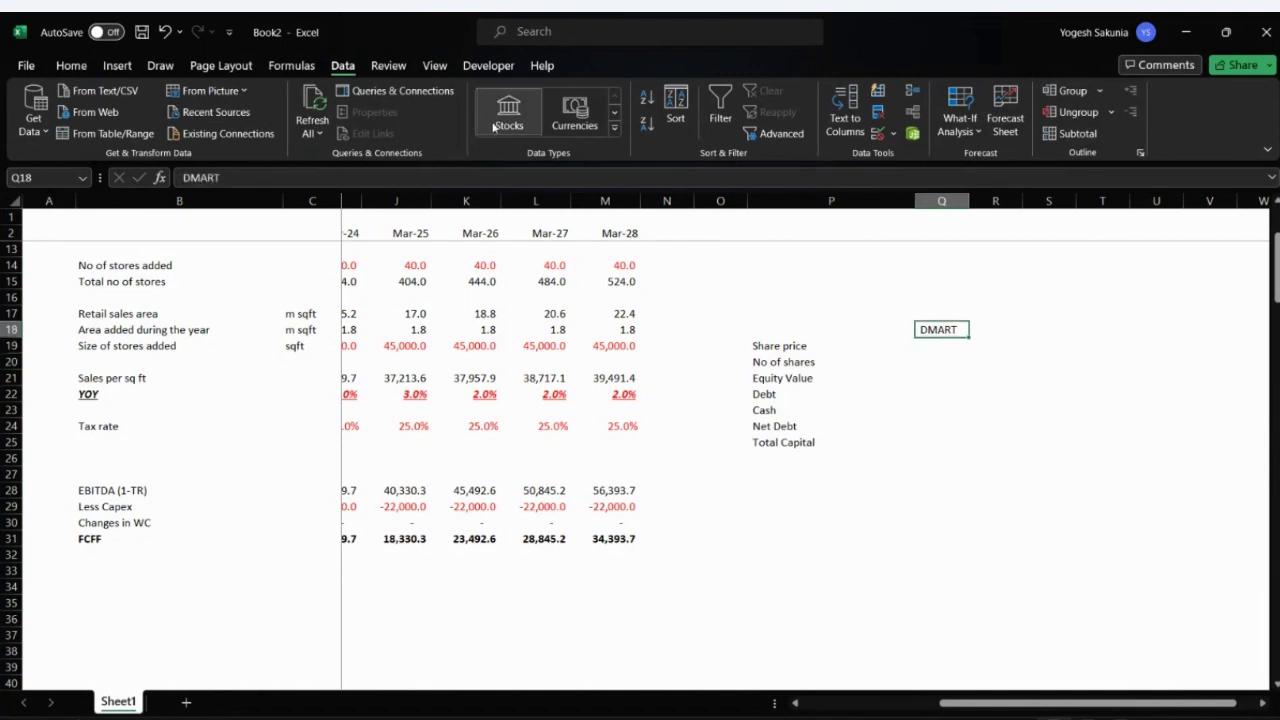
click(493, 126)
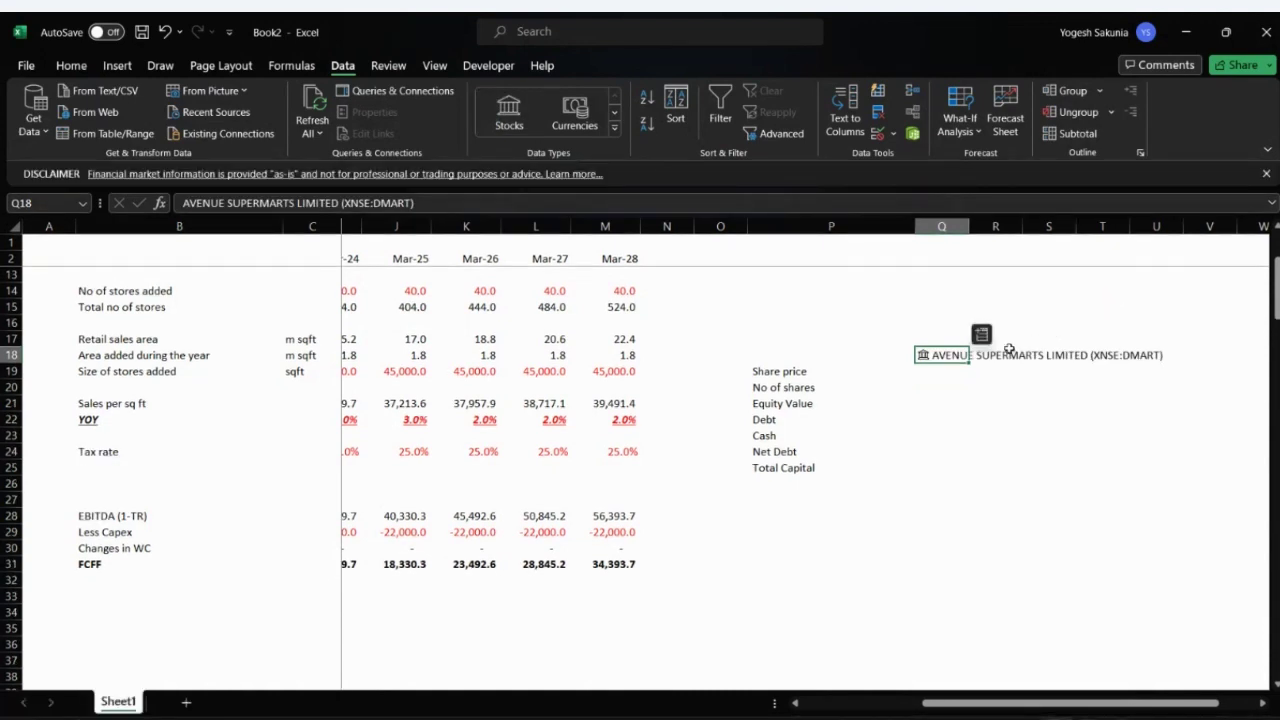
click(982, 335)
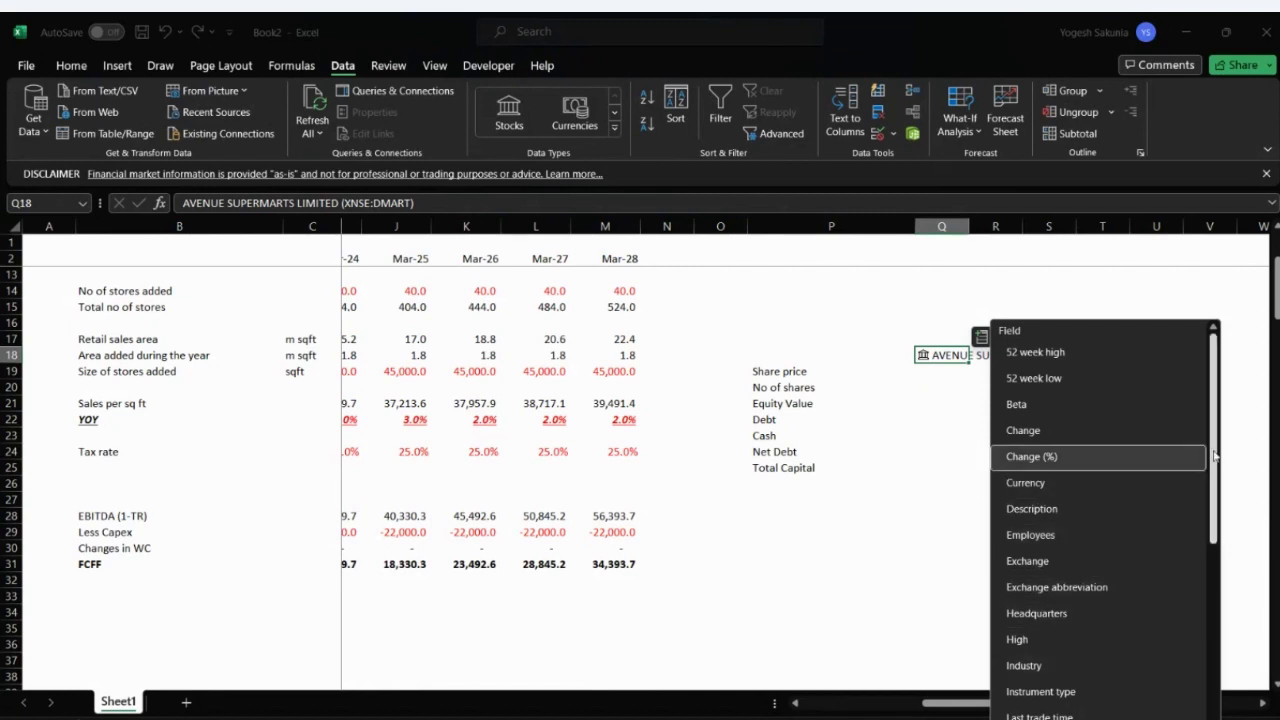
drag(1215, 456, 1213, 590)
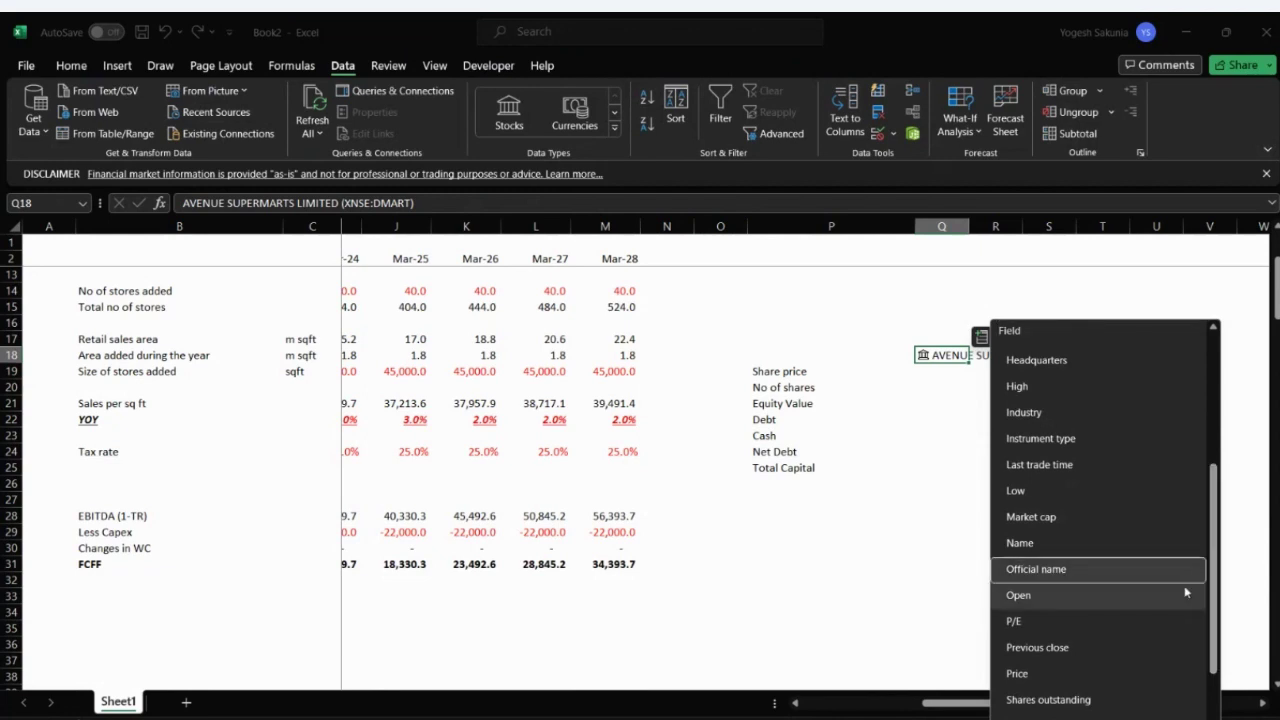
click(1092, 666)
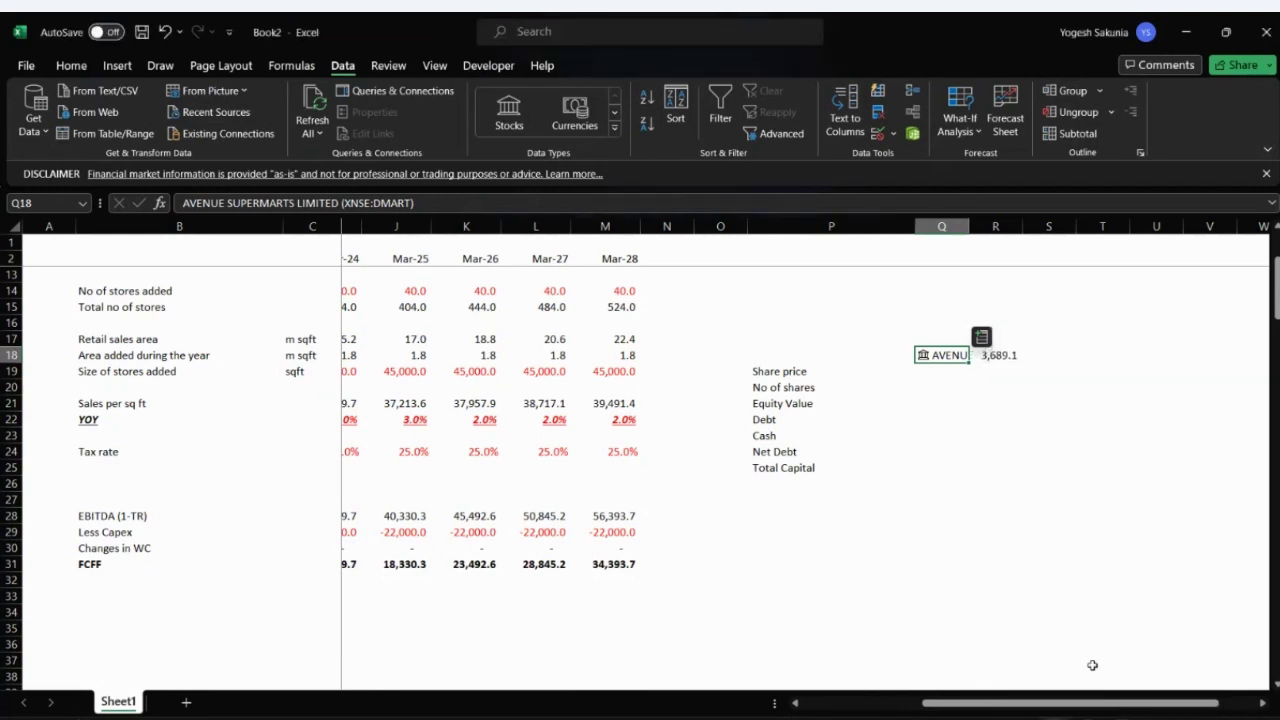
- Move the extracted price formula from R18 to Q19, beside the Share price label
click(1012, 357)
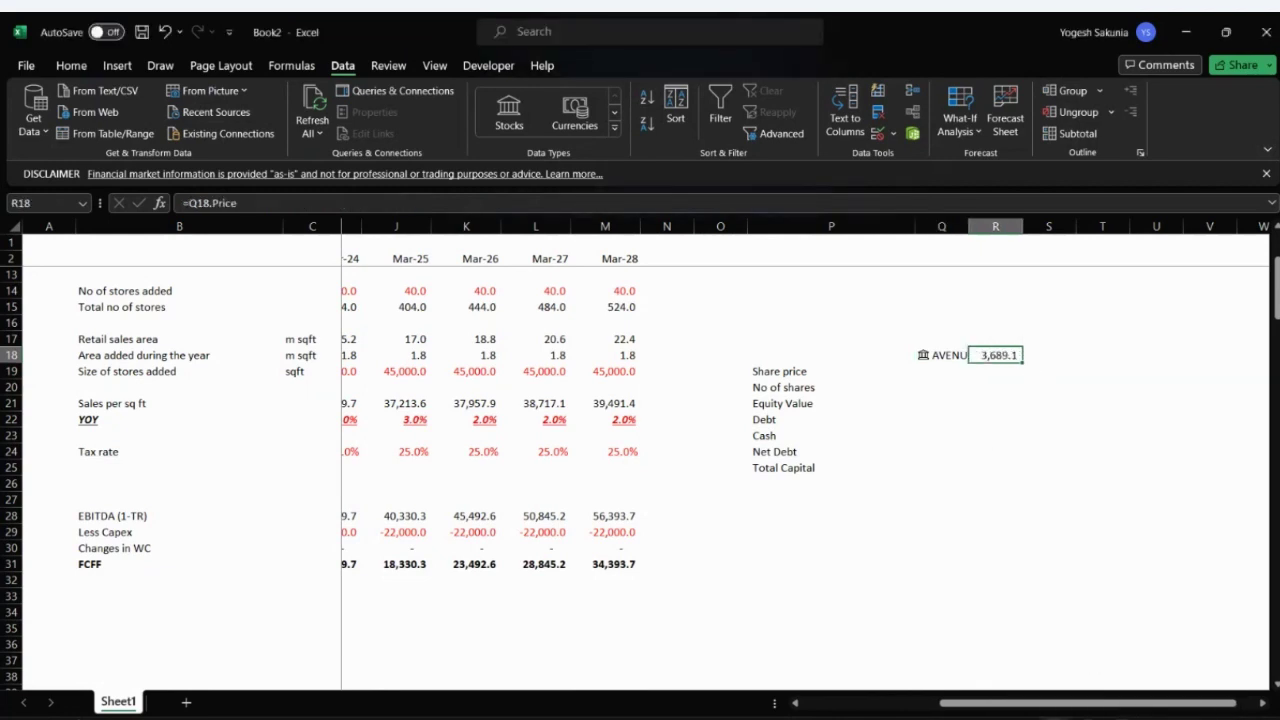
key(ctrl+x)
key(Left)
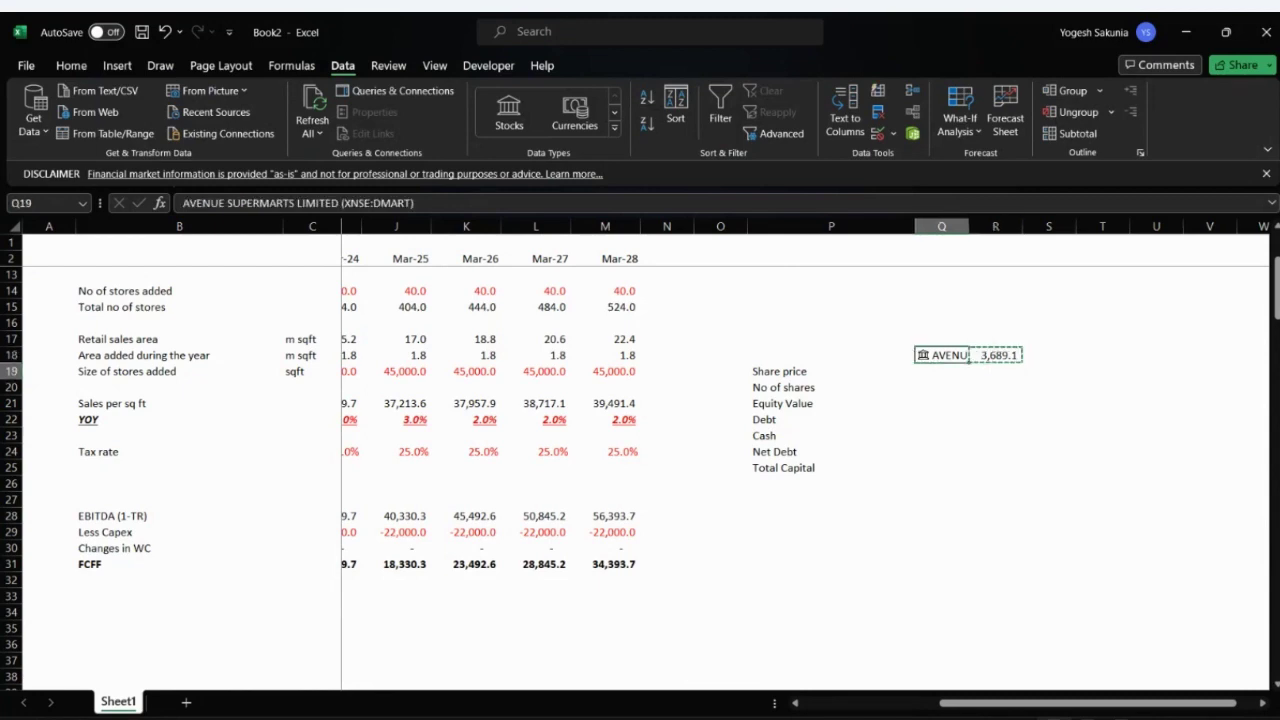
key(Down)
key(ctrl+v)
click(941, 355)
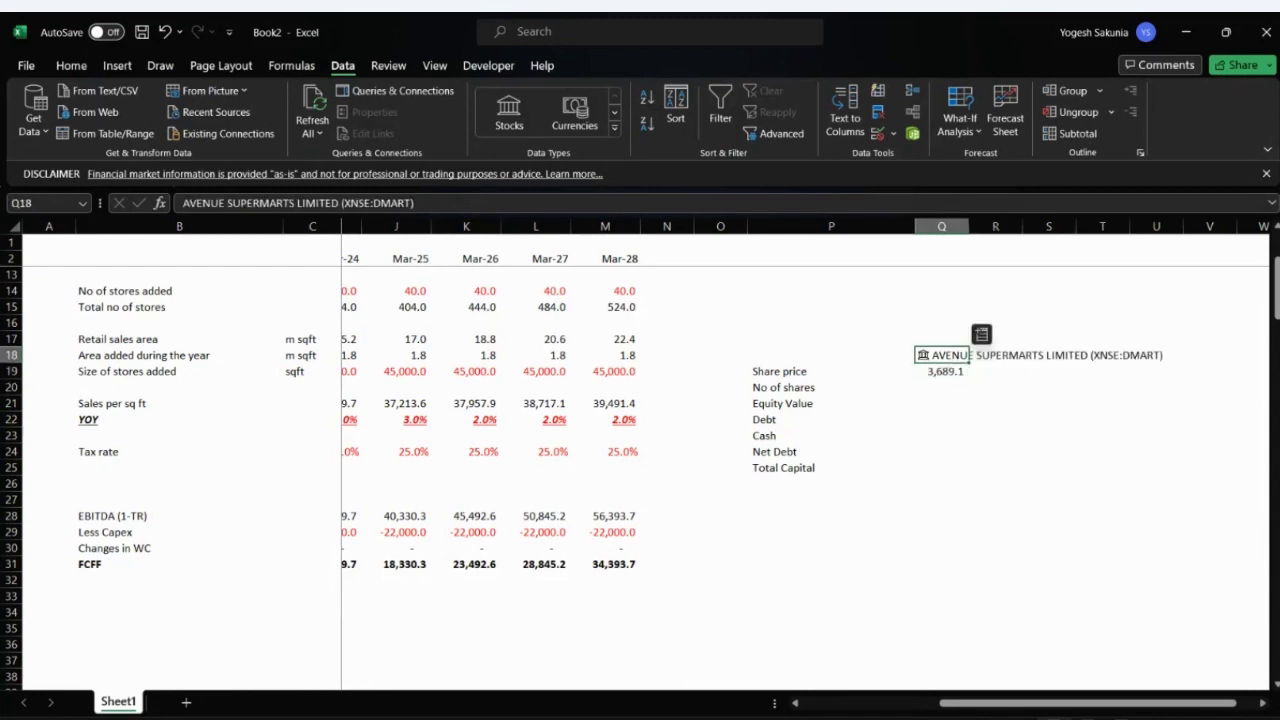
click(941, 371)
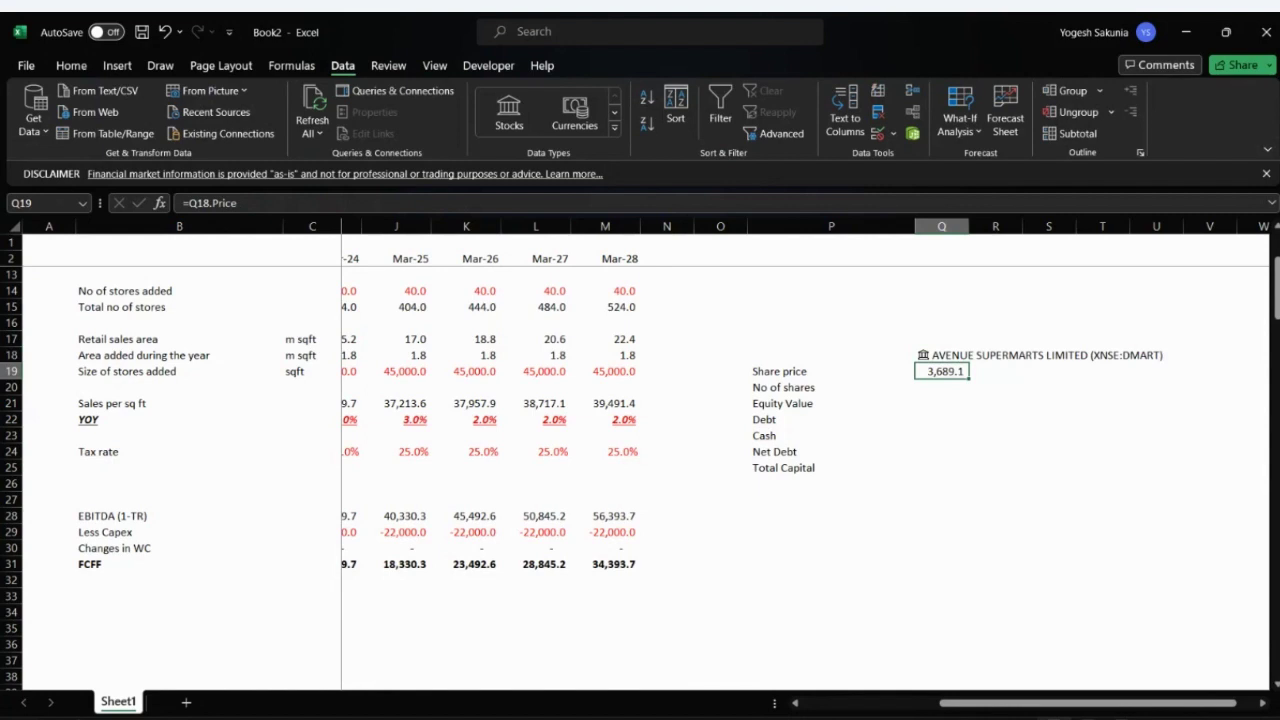
click(941, 355)
click(941, 371)
click(941, 387)
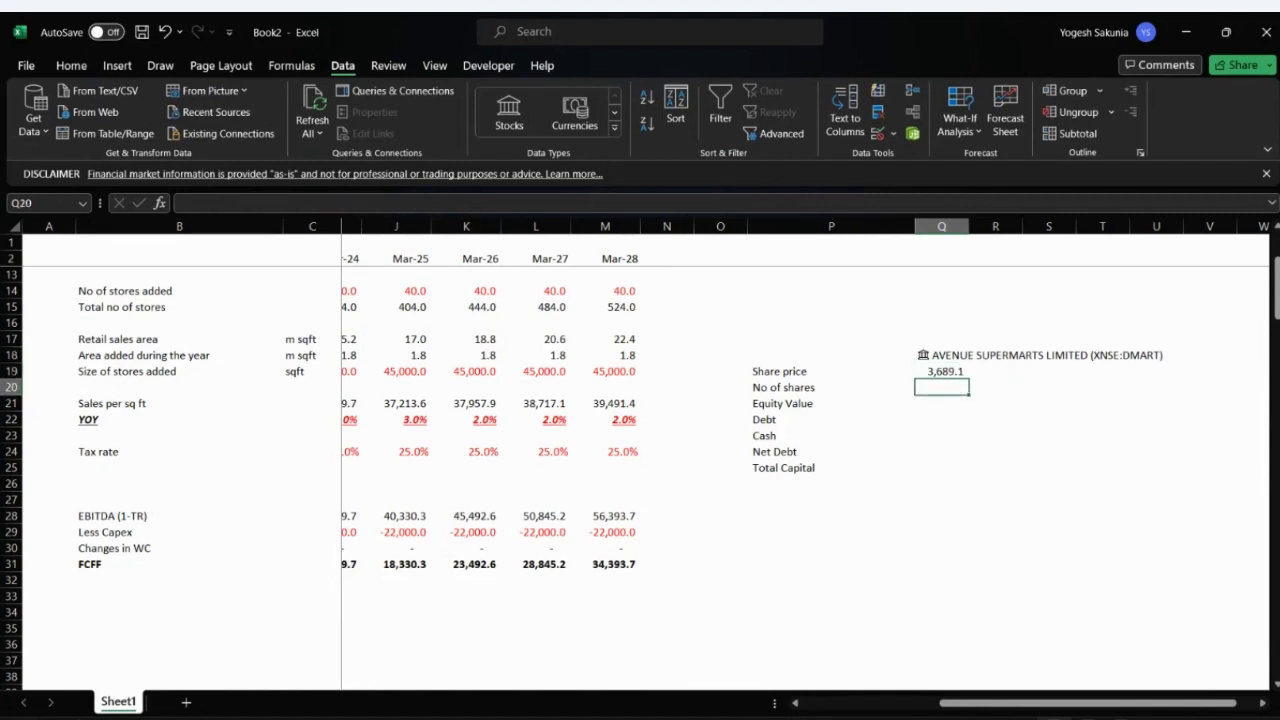
click(941, 355)
click(941, 371)
click(941, 387)
key(alt+Tab)
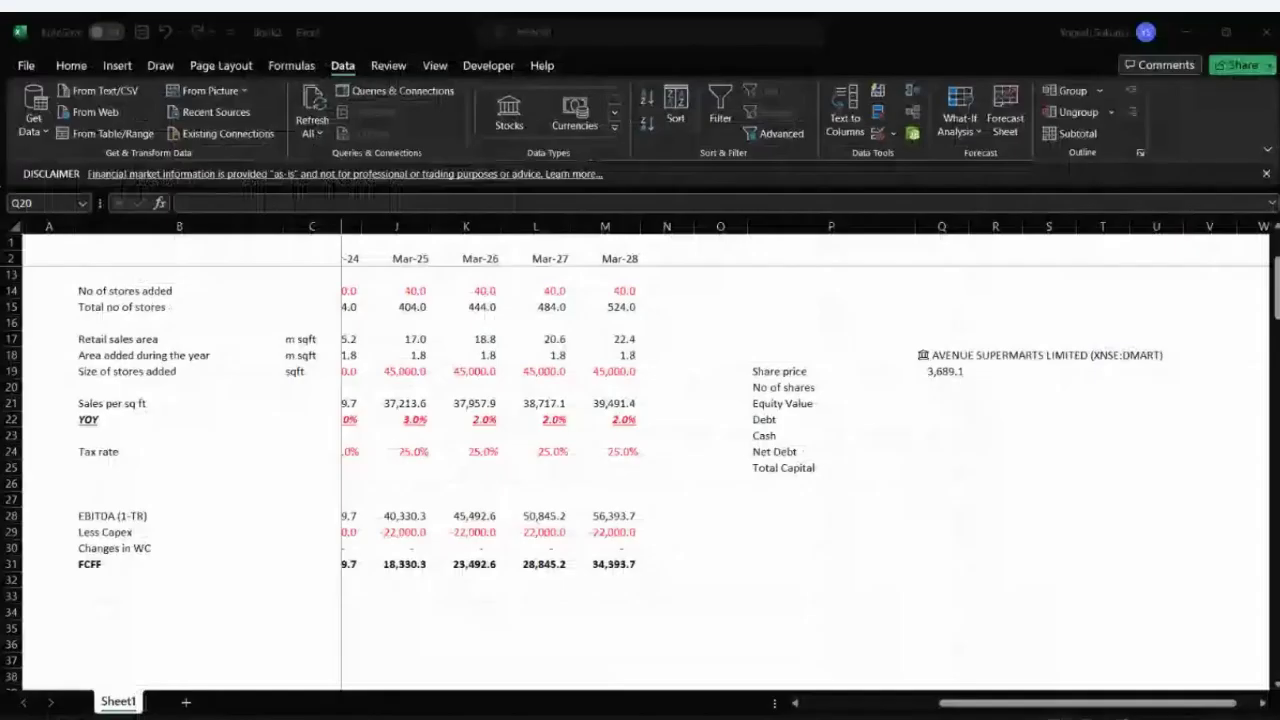
- Extract the Shares outstanding field from the Avenue Supermarts stock entry in Q18 into R18
click(922, 356)
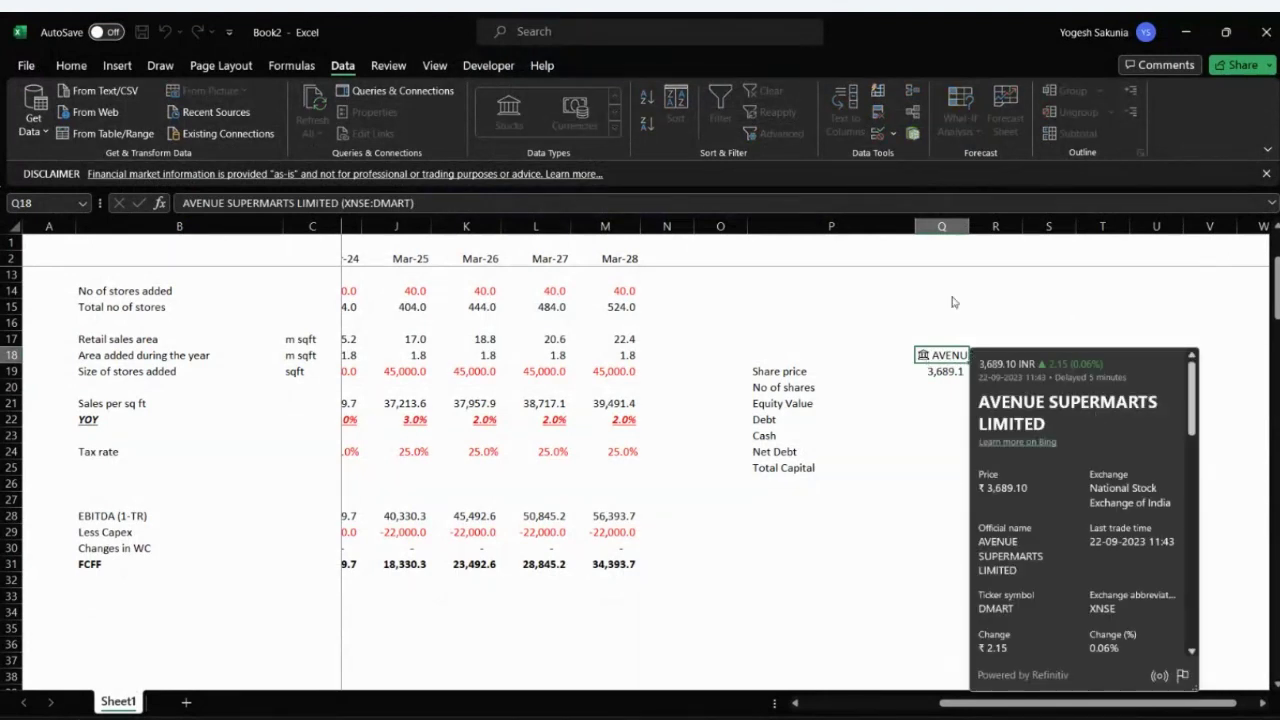
key(Escape)
click(981, 334)
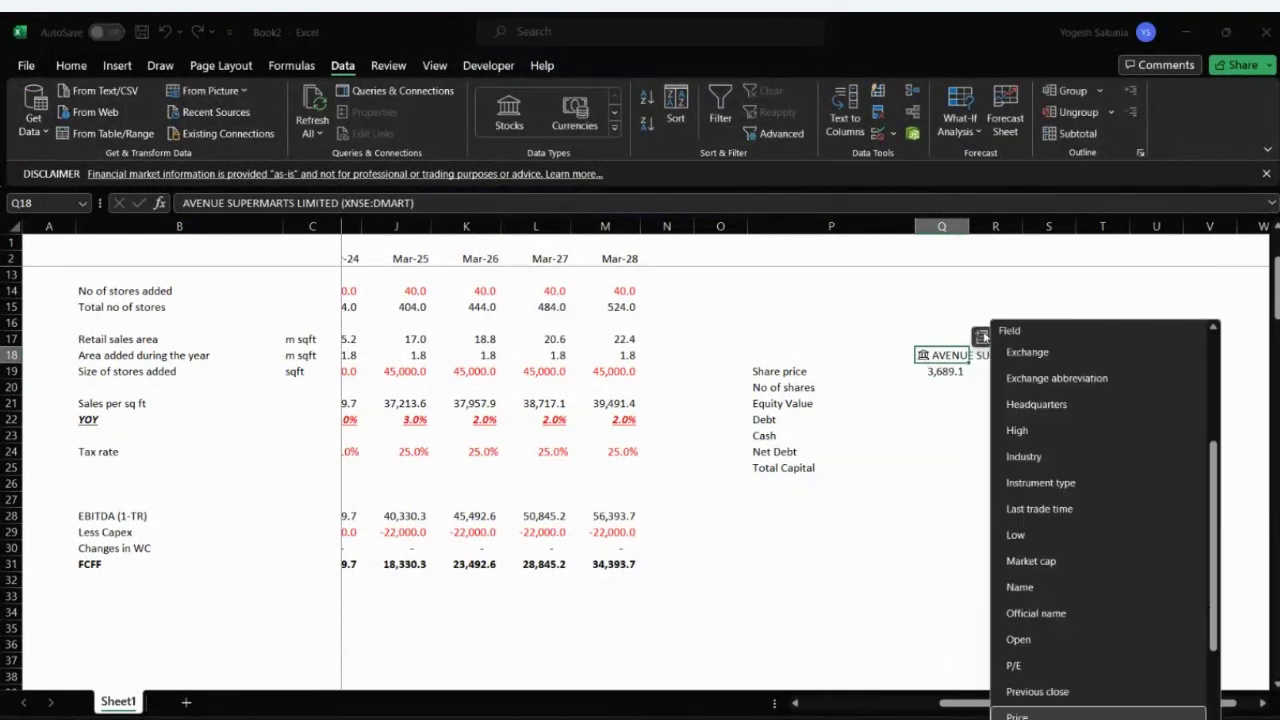
scroll(1215, 540, down, 3)
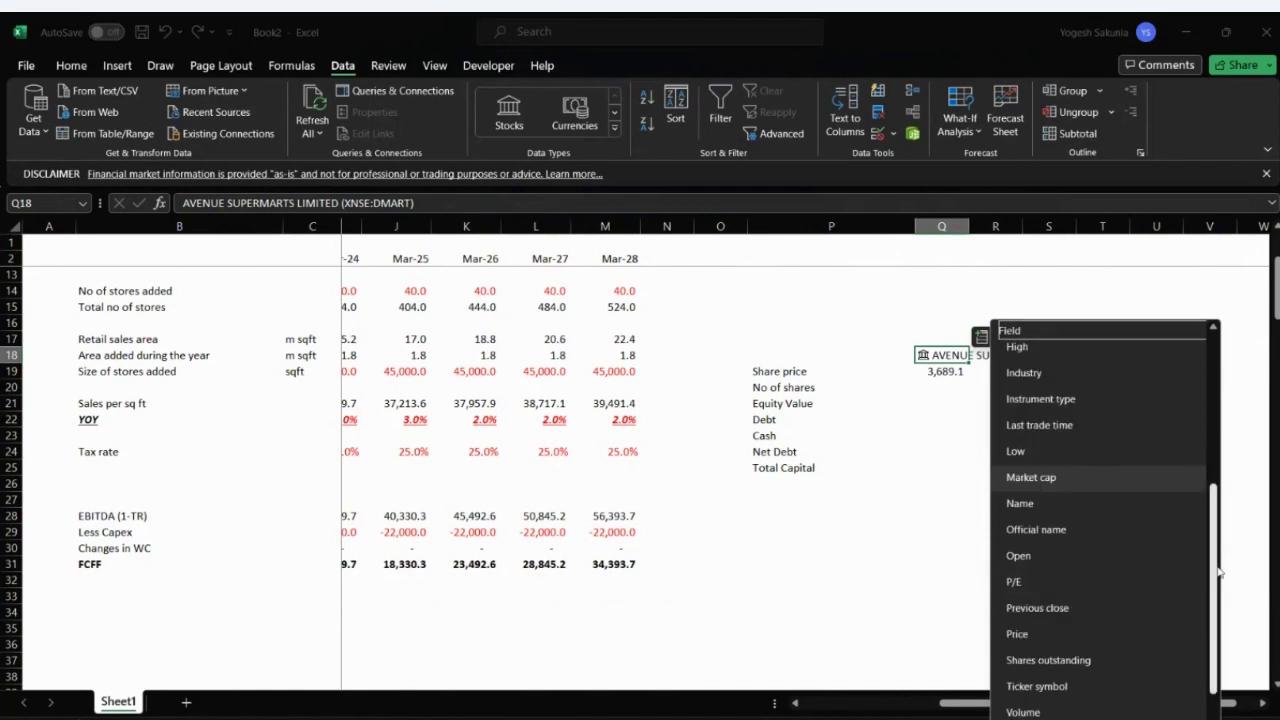
click(1131, 619)
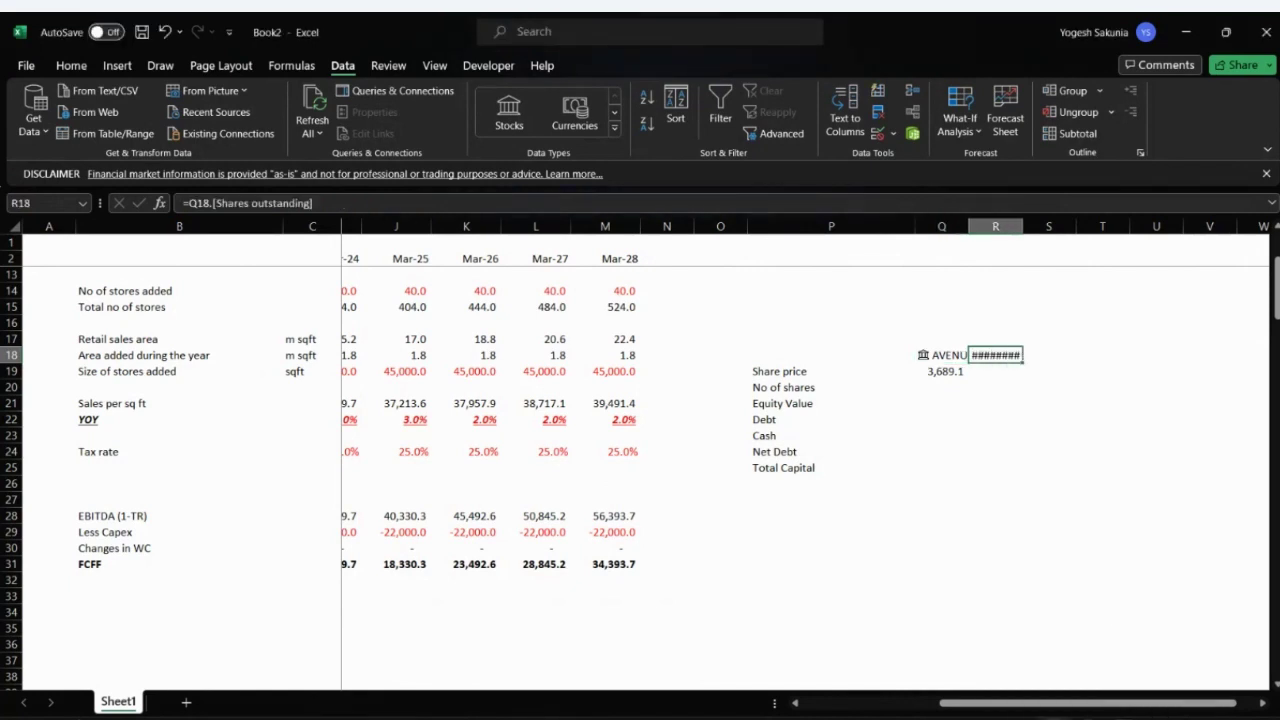
- Move the Shares outstanding formula from R18 to Q20, beside the No of shares label
key(ctrl+x)
key(Down)
key(Down)
key(Left)
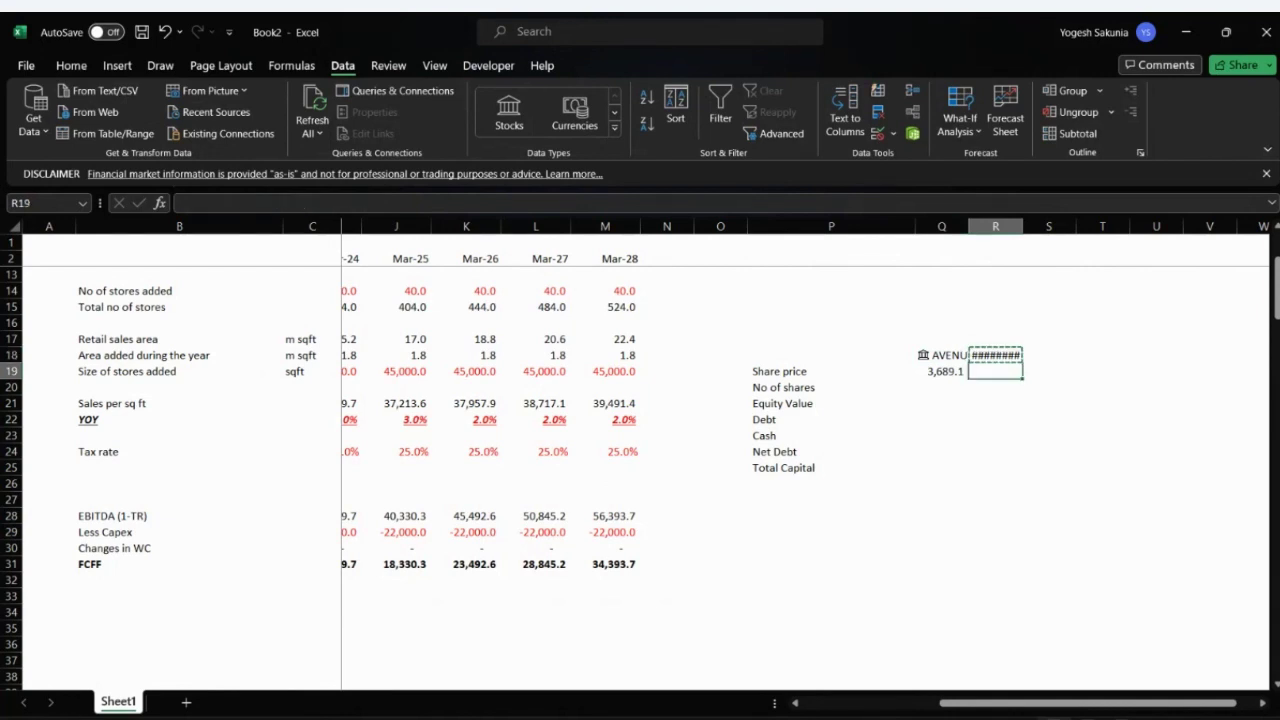
key(ctrl+v)
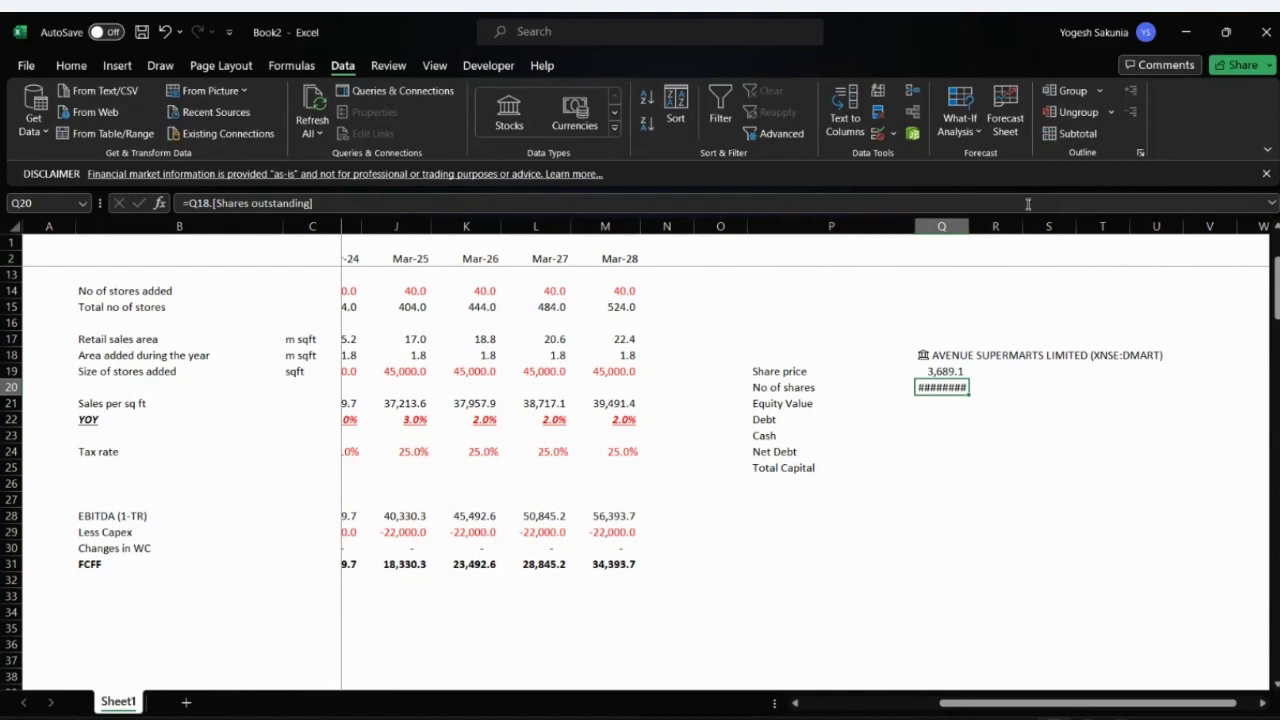
- Widen column Q just enough to show the full number of shares in Q20
double_click(969, 224)
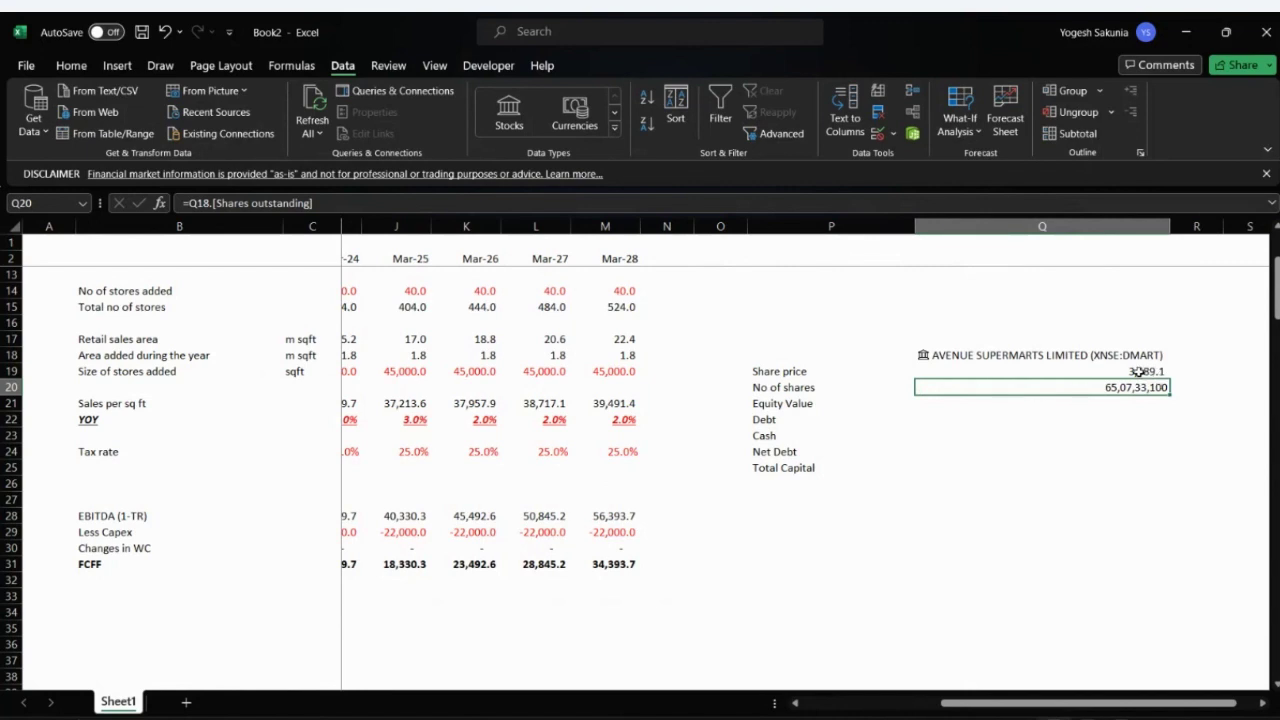
key(ctrl+z)
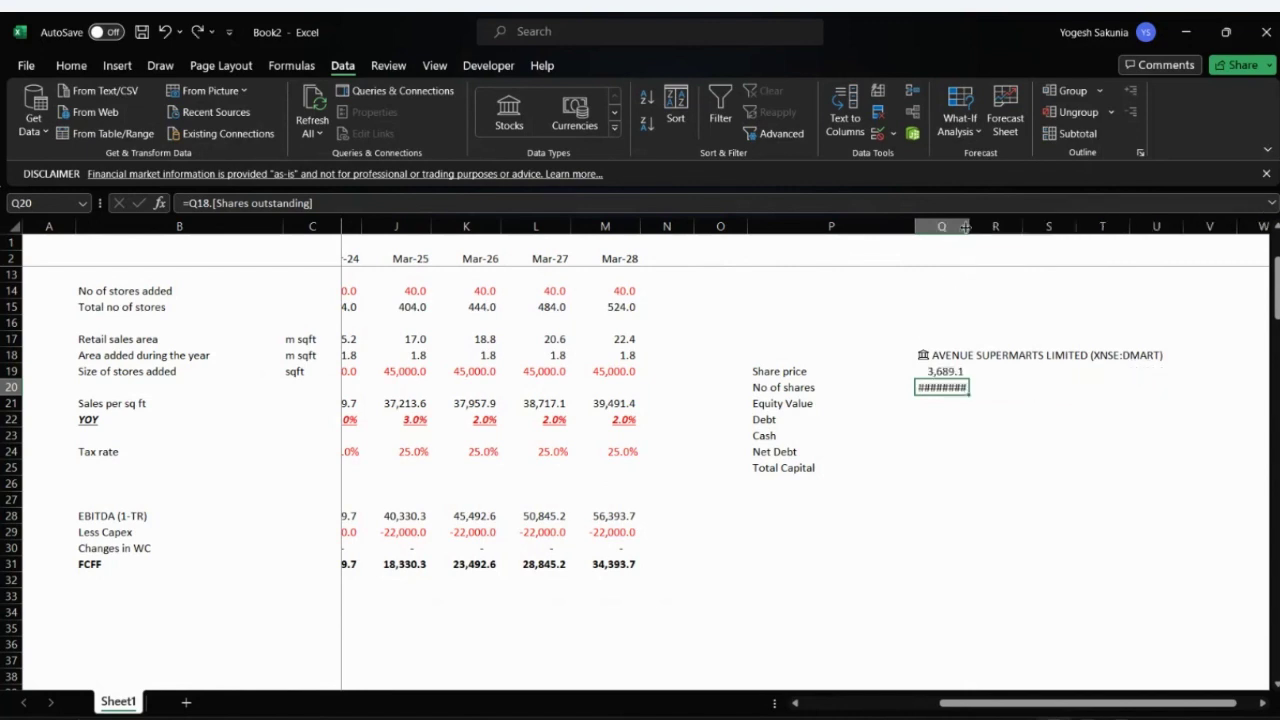
drag(965, 227, 997, 227)
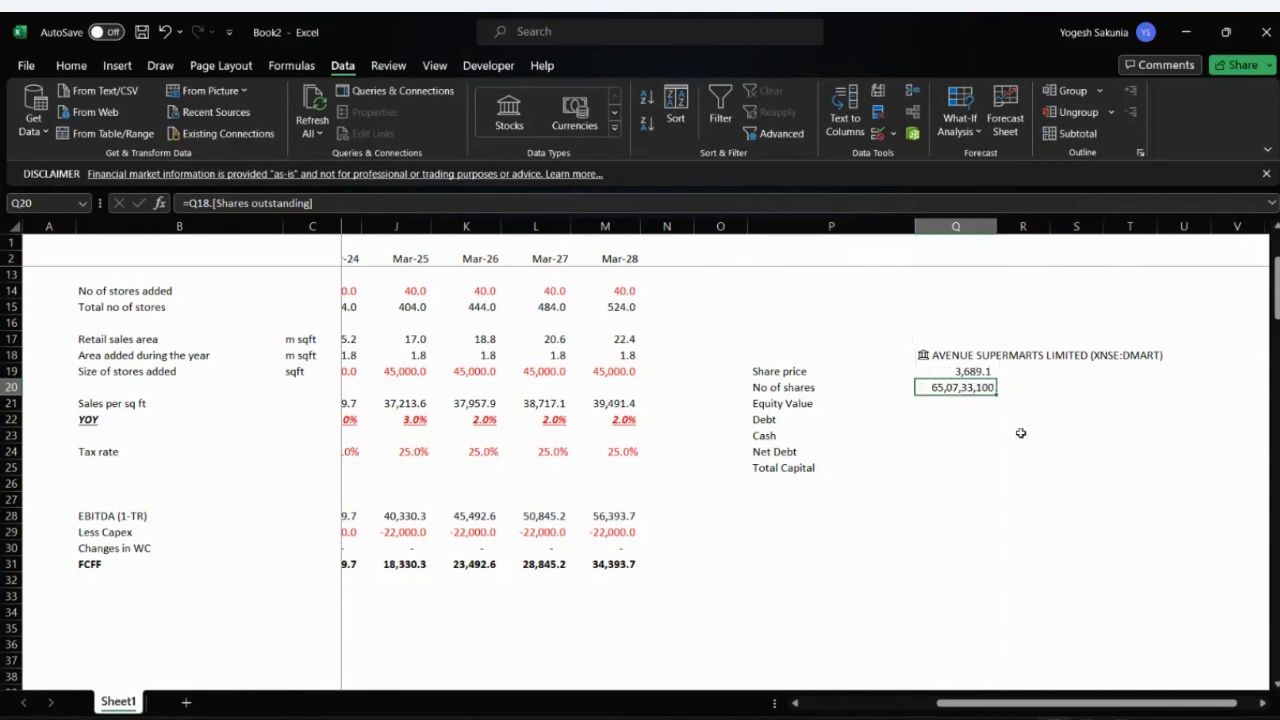
- Calculate the Equity Value in Q21 as share price times number of shares with the formula =Q19*Q20
click(960, 404)
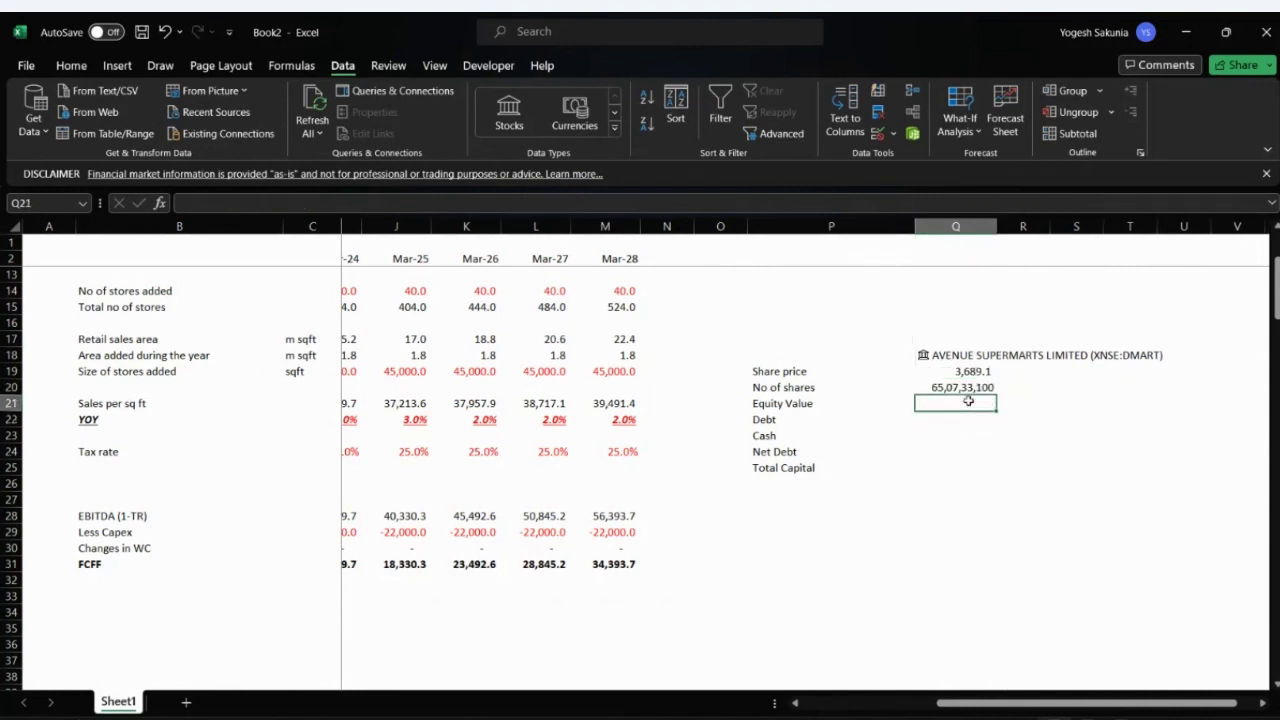
scroll(968, 400, right, 2)
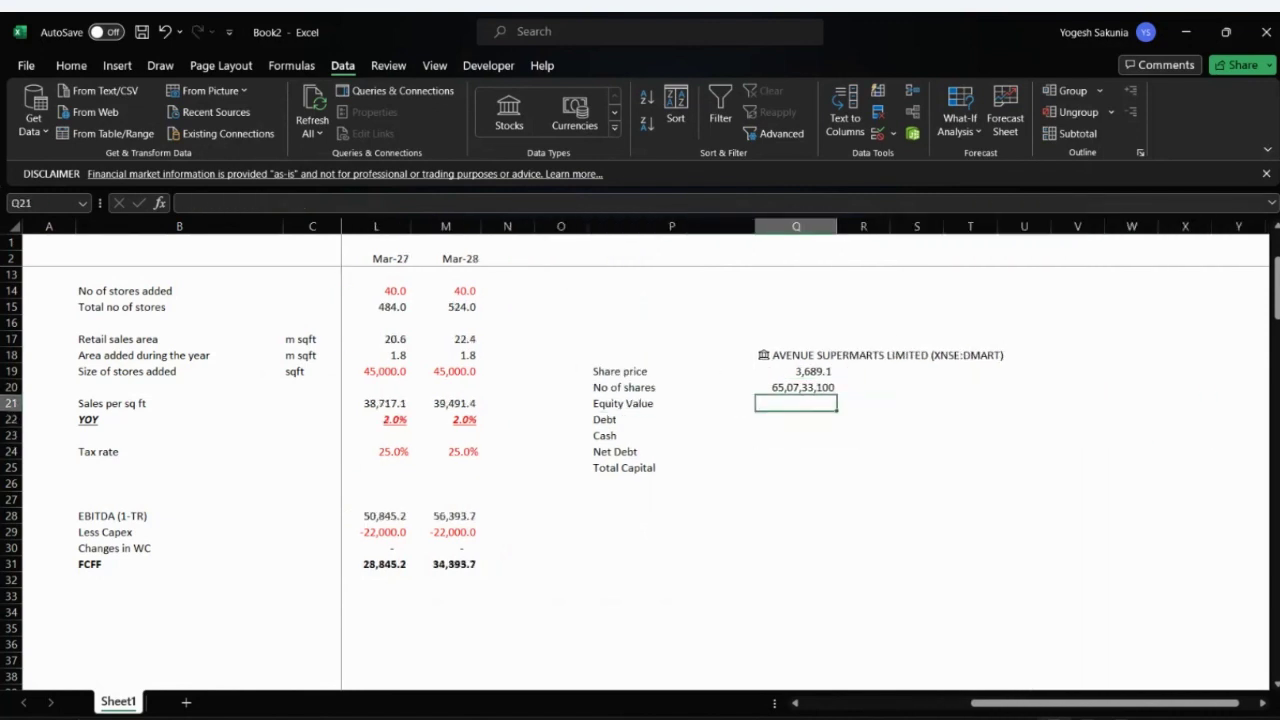
text(=)
key(Up)
key(Up)
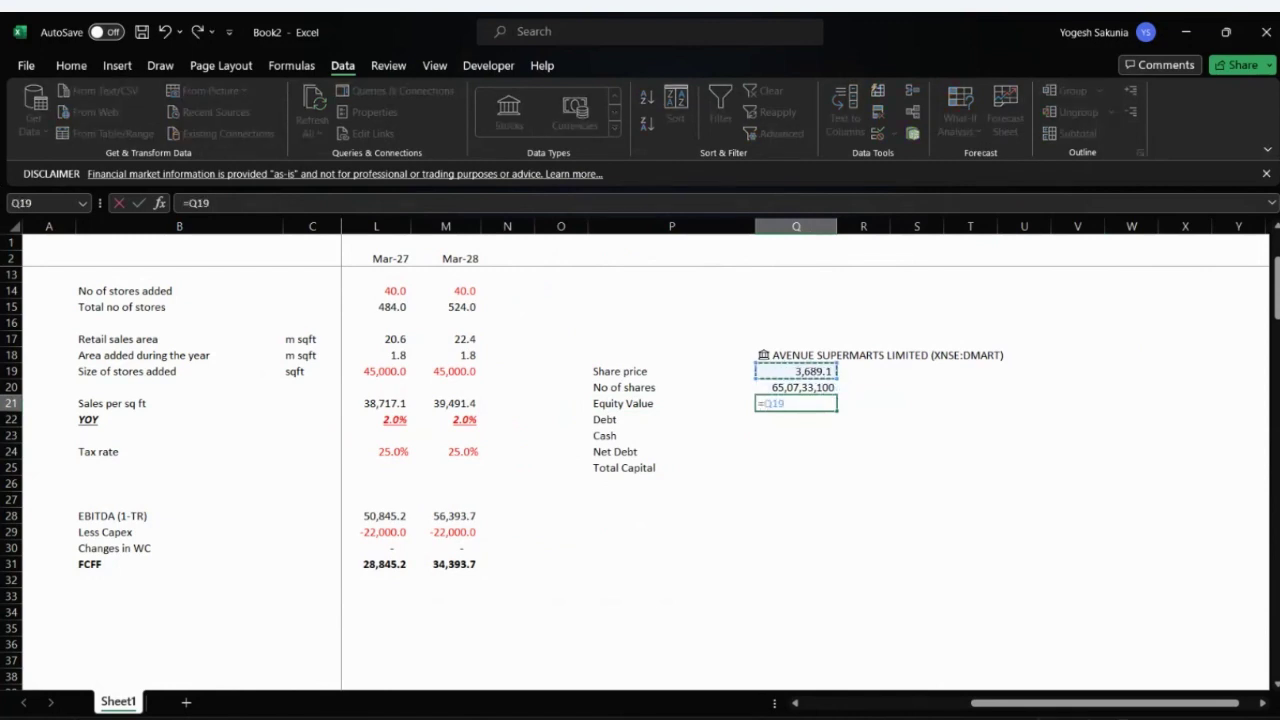
text(*)
key(Up)
key(Return)
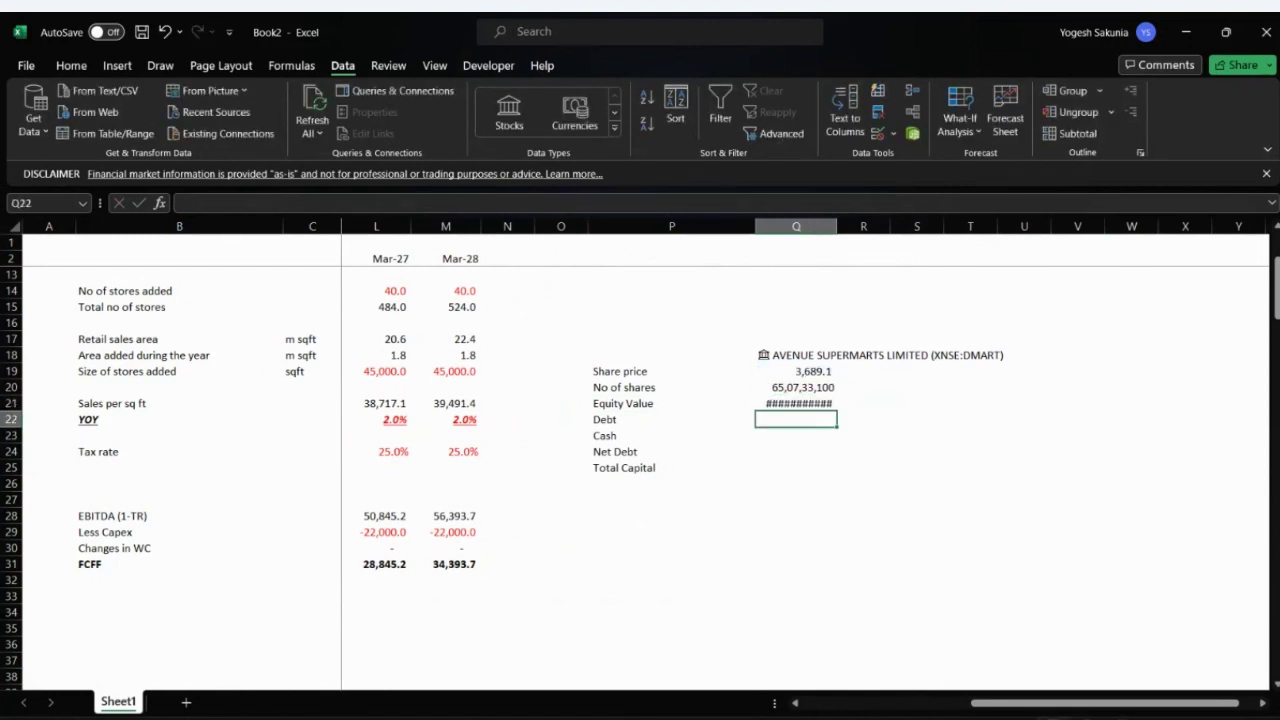
- Convert the Equity Value in Q21 to millions by extending its formula to =Q19*Q20/10^6
click(796, 403)
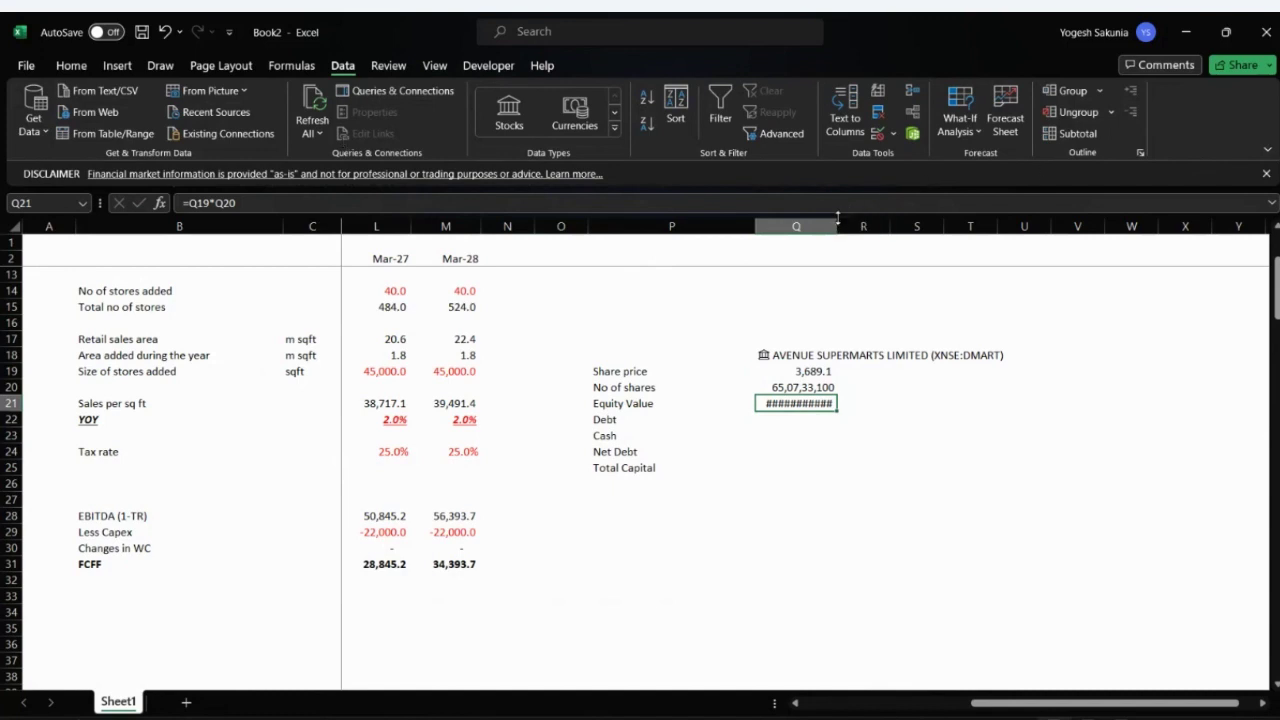
drag(838, 224, 851, 224)
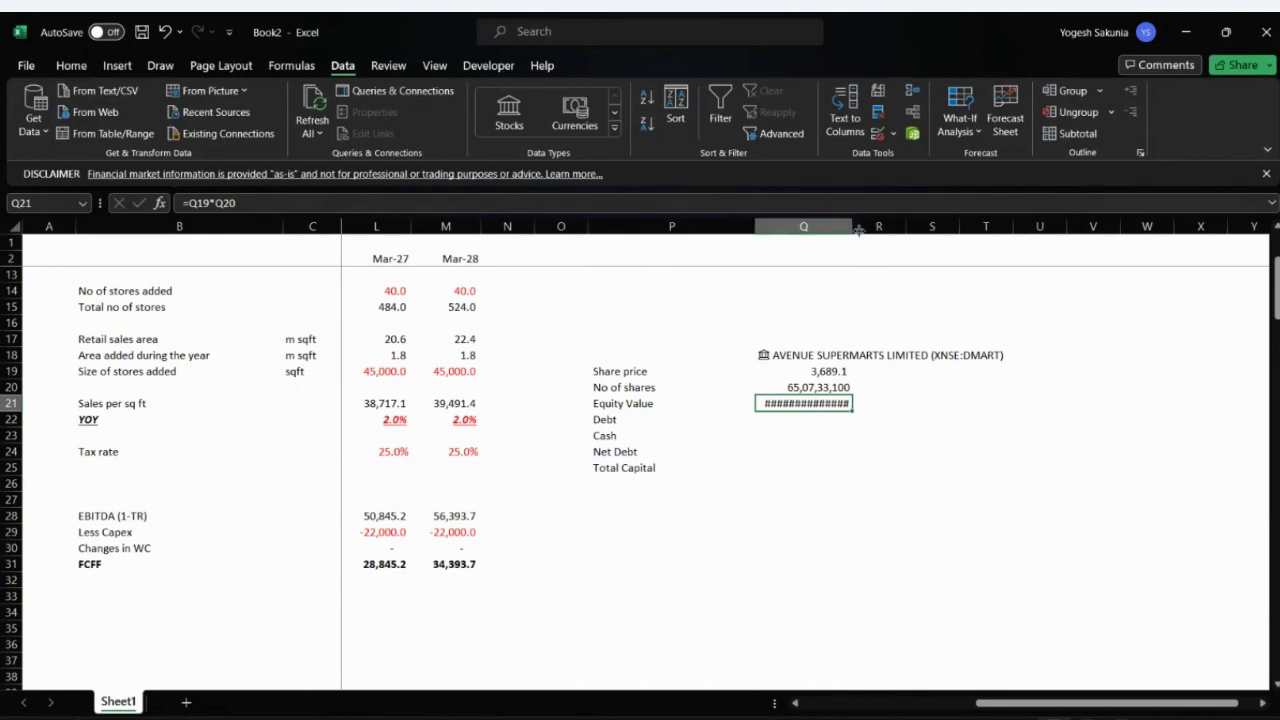
key(ctrl+z)
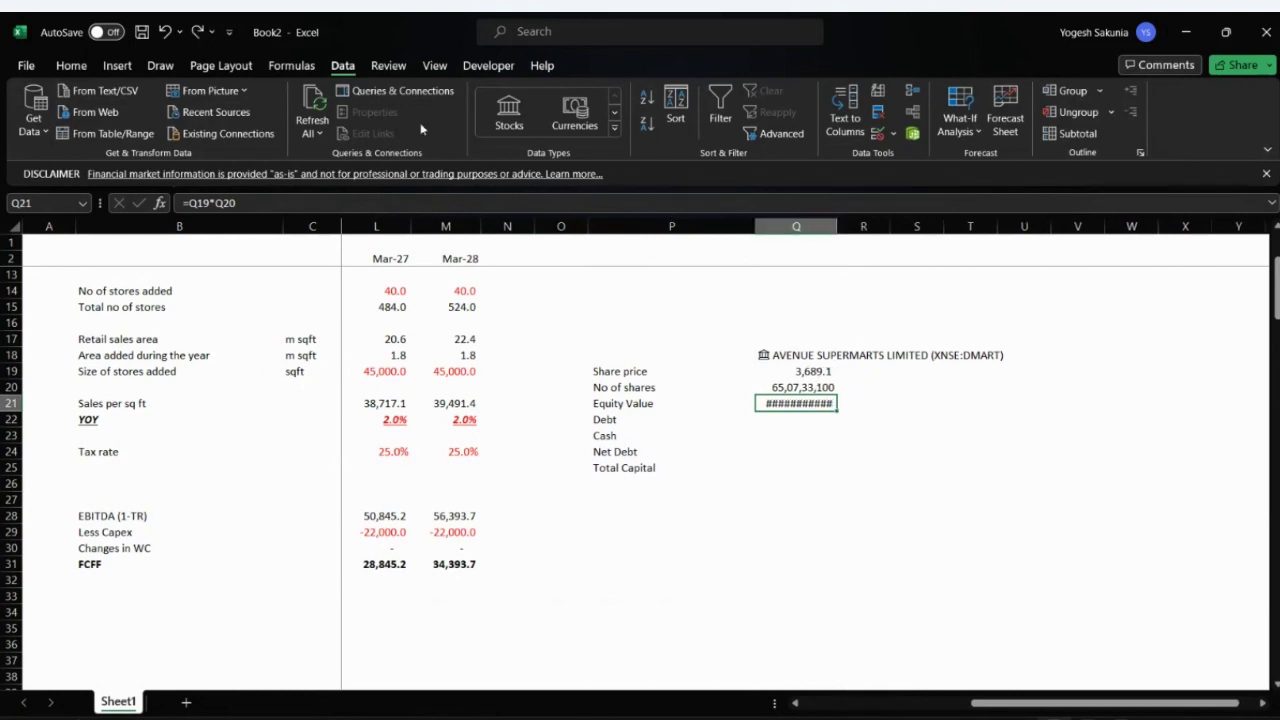
click(441, 203)
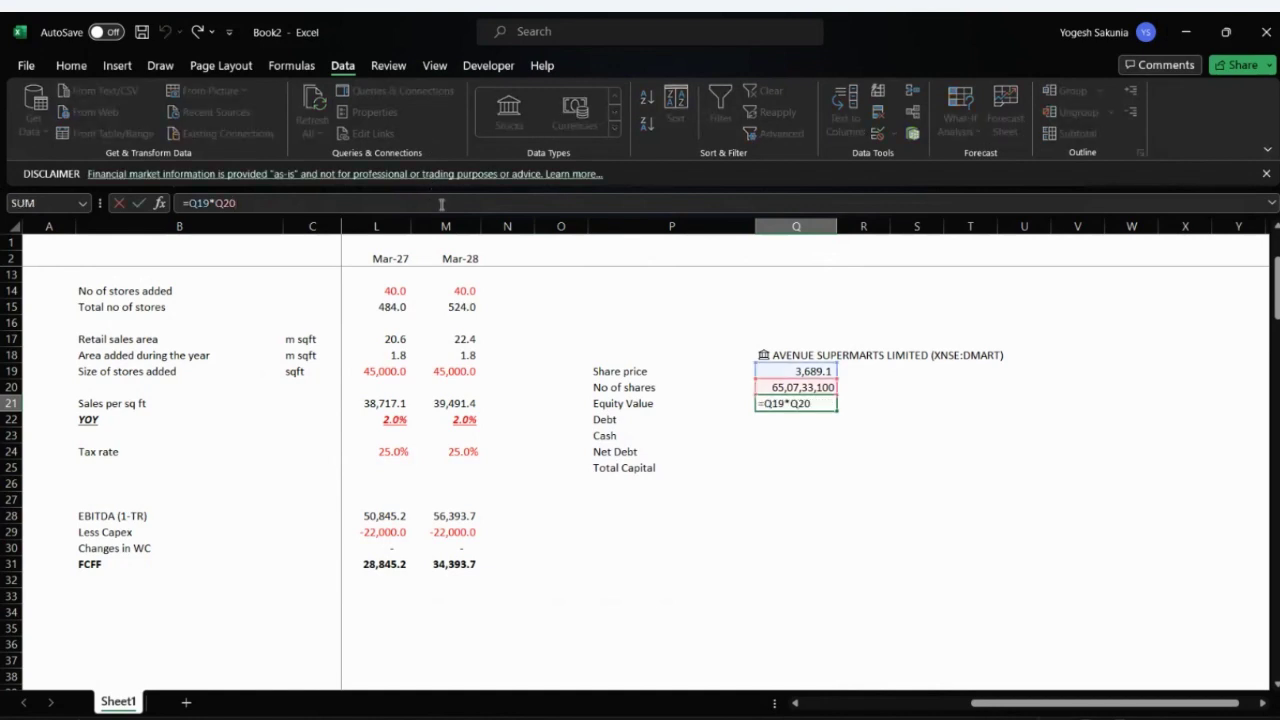
text(/1066)
key(BackSpace)
key(BackSpace)
key(BackSpace)
text(0^6)
key(Return)
key(Up)
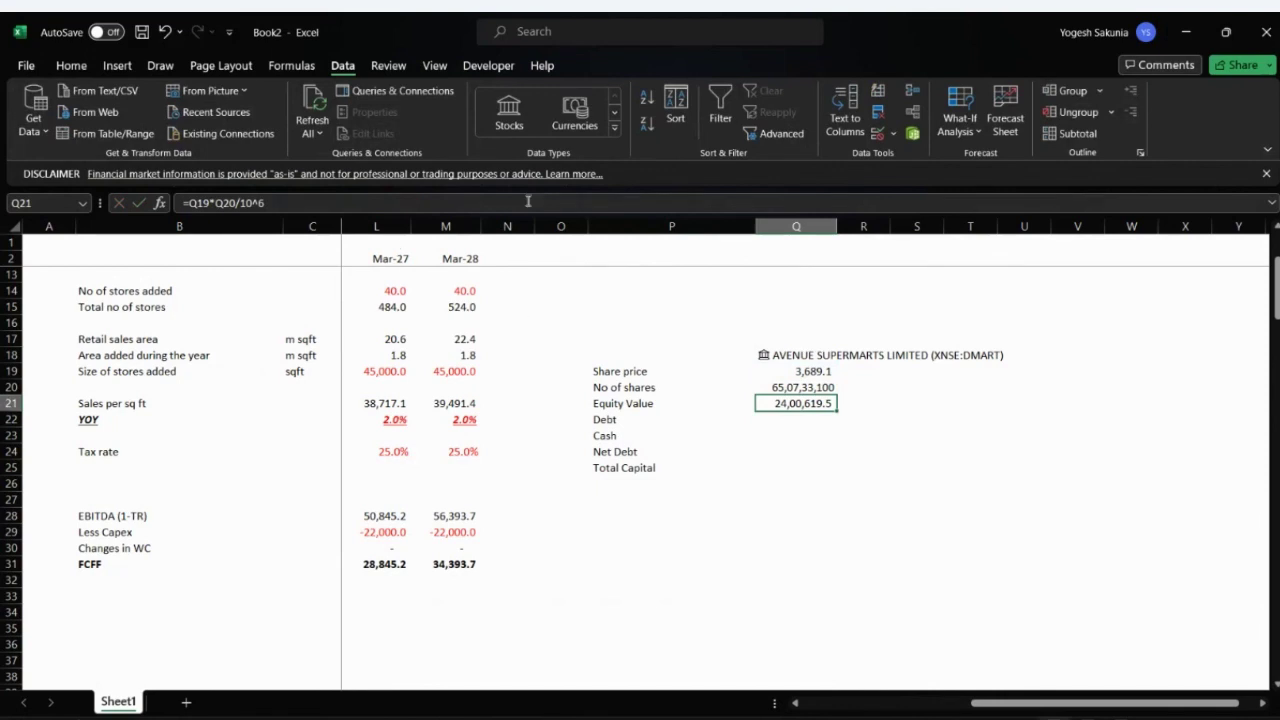
- Extend the Equity Value label in P21 to read "Equity Value (millions)"
click(700, 383)
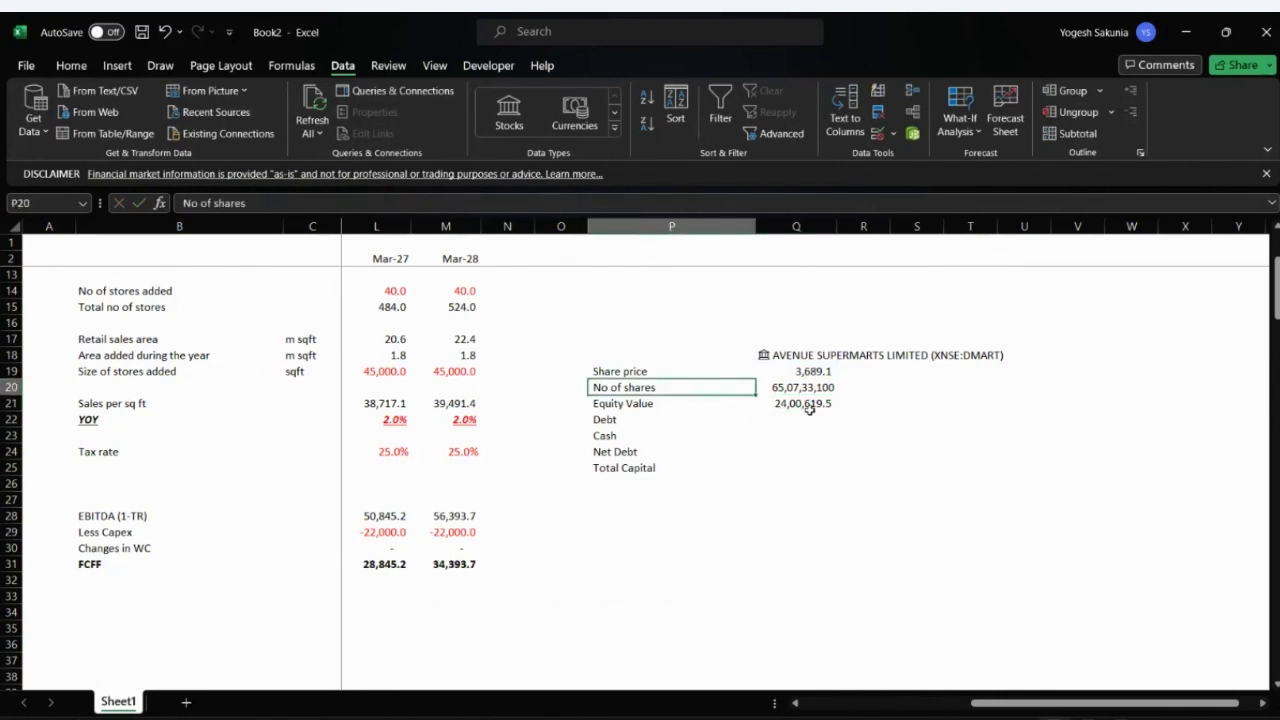
click(680, 404)
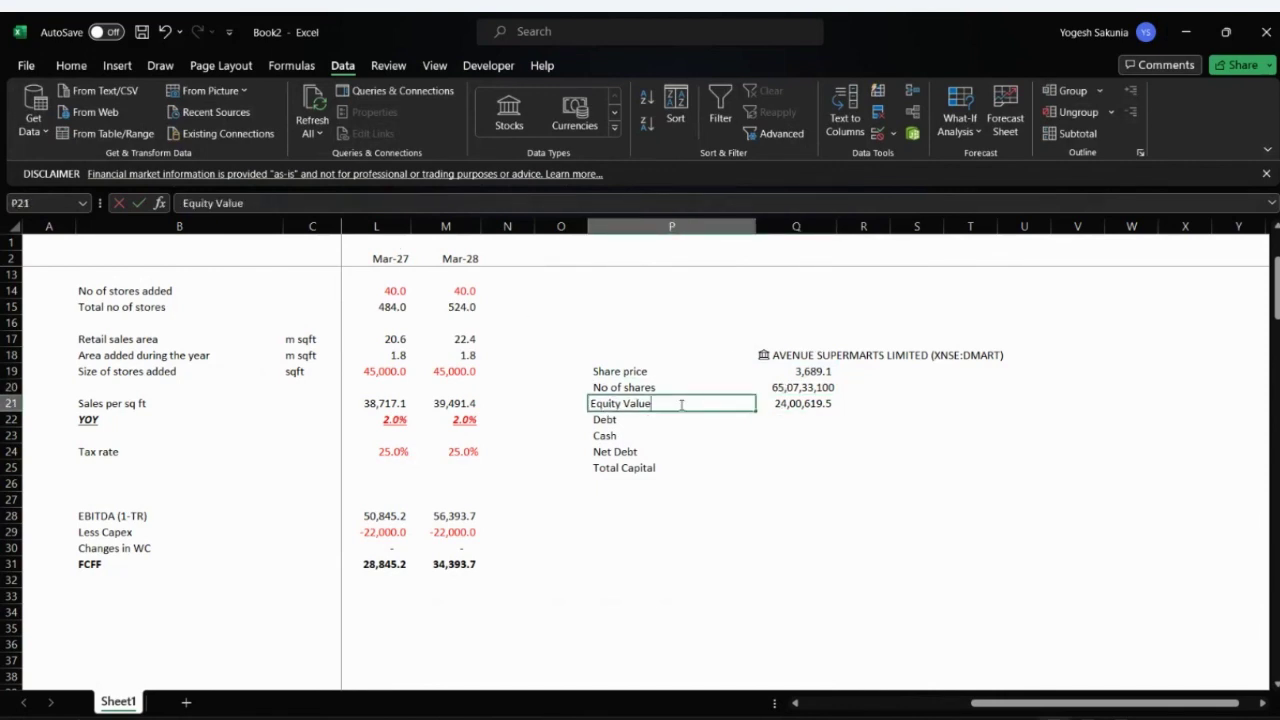
double_click(681, 404)
text(()
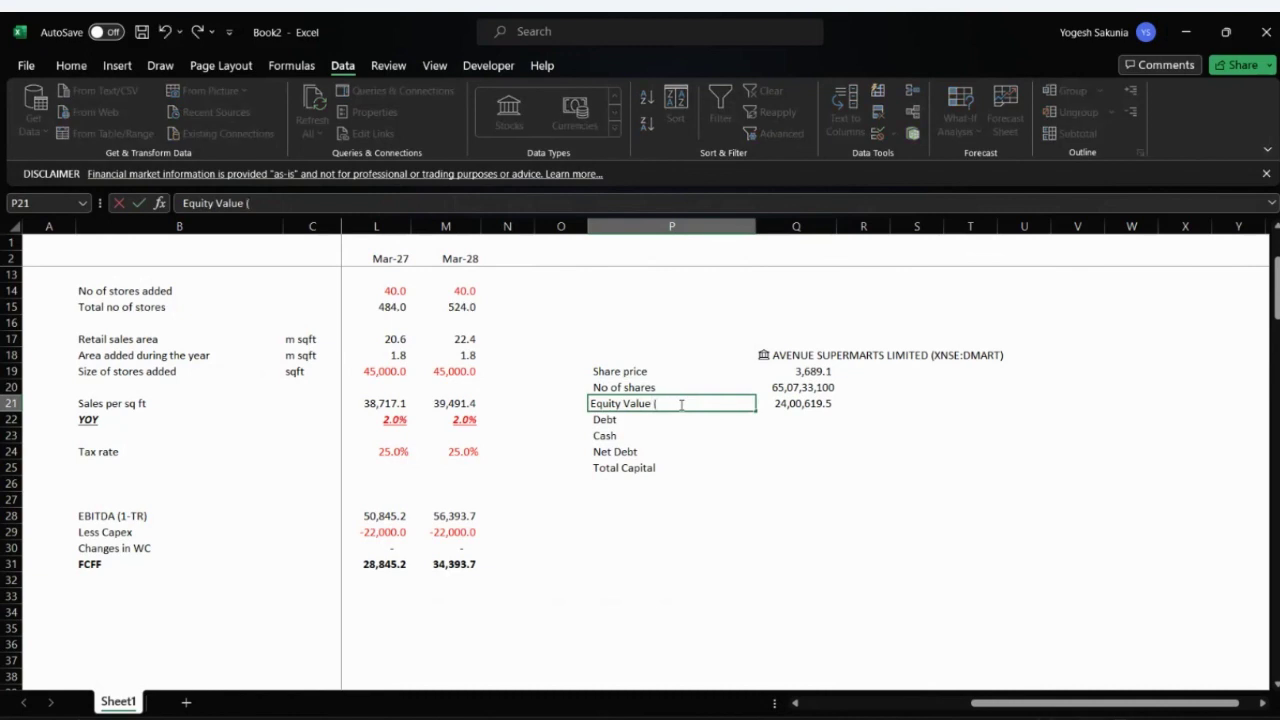
text(millions))
key(Return)
- Make the Equity Value figure in Q21 bold
key(Up)
key(Right)
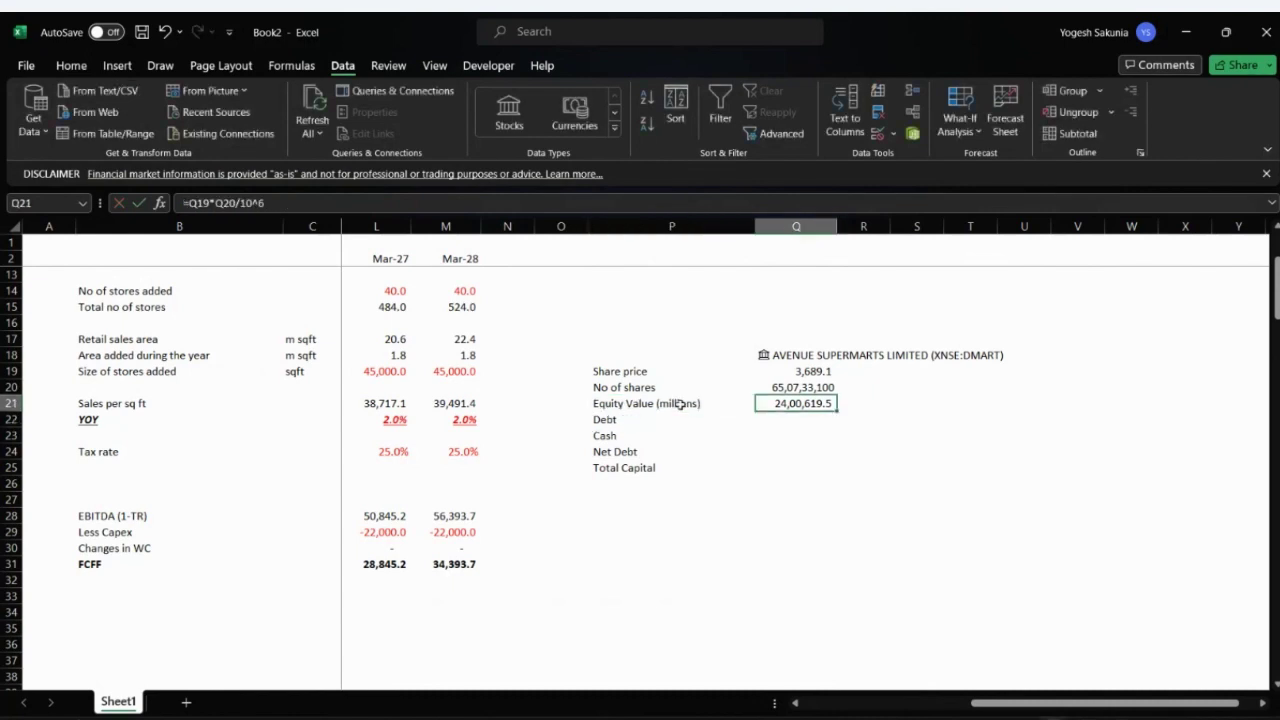
key(ctrl+b)
key(Down)
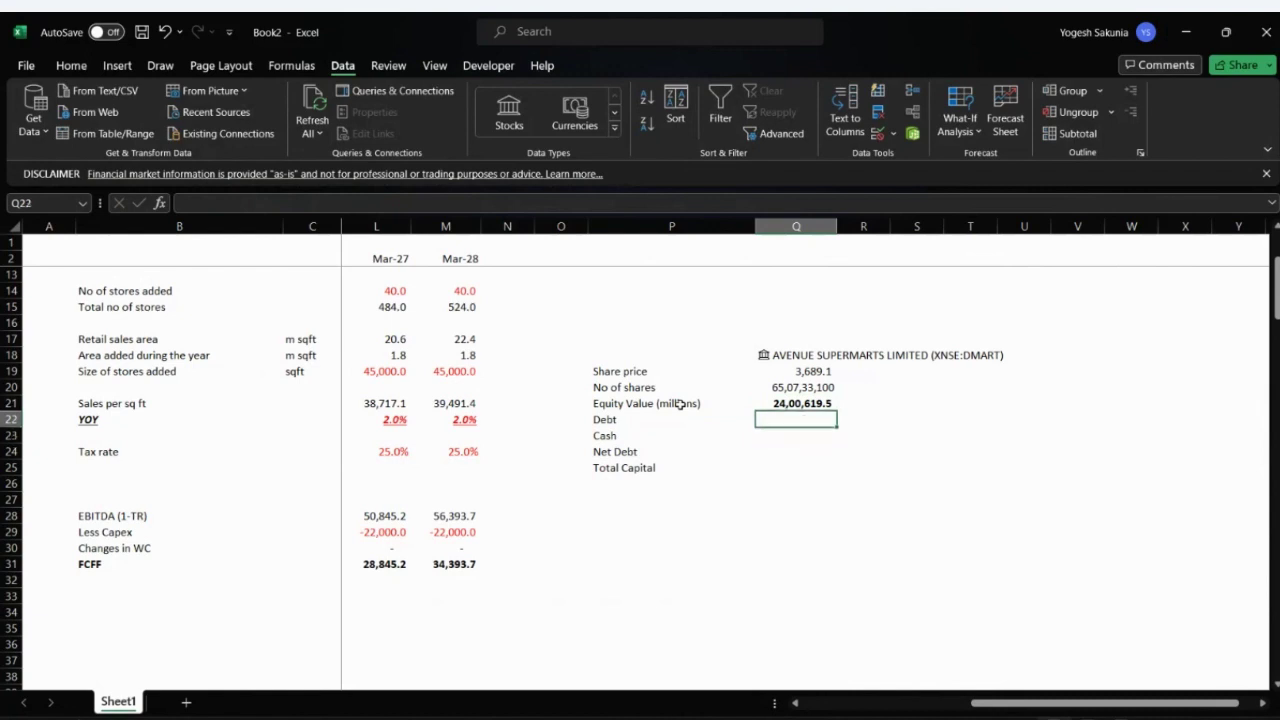
- Switch to Adobe Acrobat Reader and examine the liabilities in the Consolidated Balance Sheet of Annual Report 2022-23
key(alt+Tab)
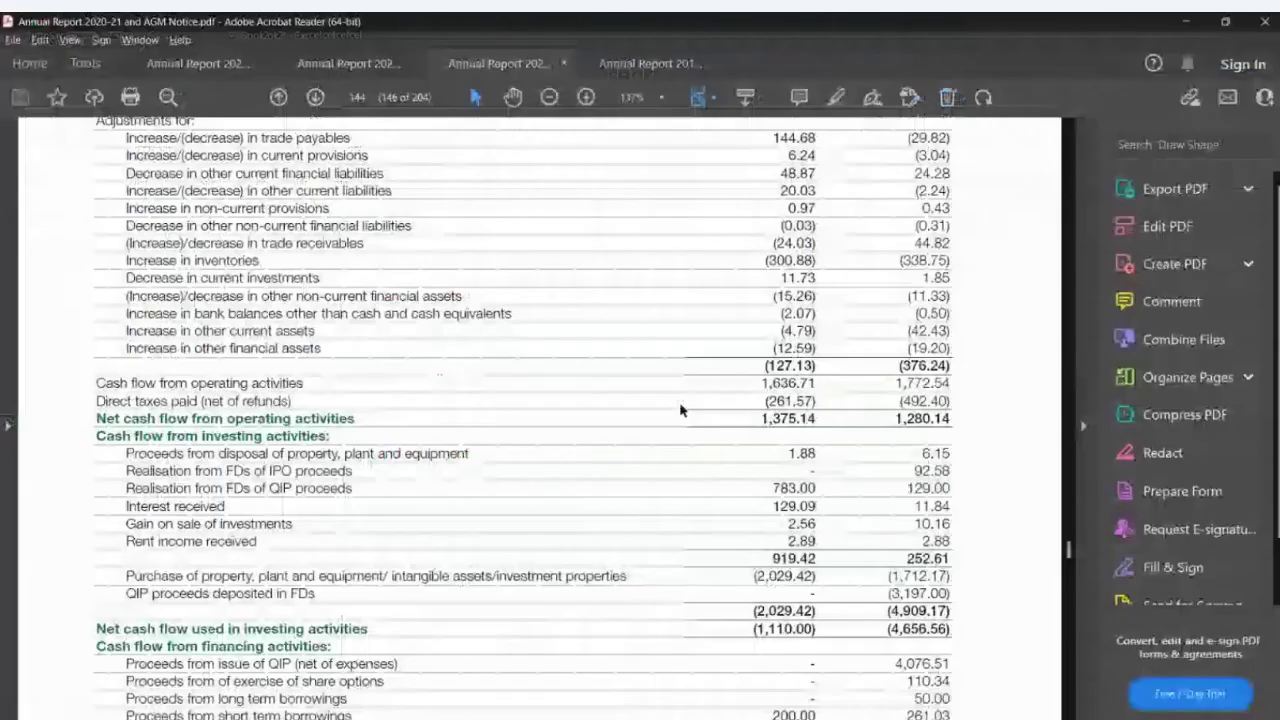
scroll(680, 410, up, 15)
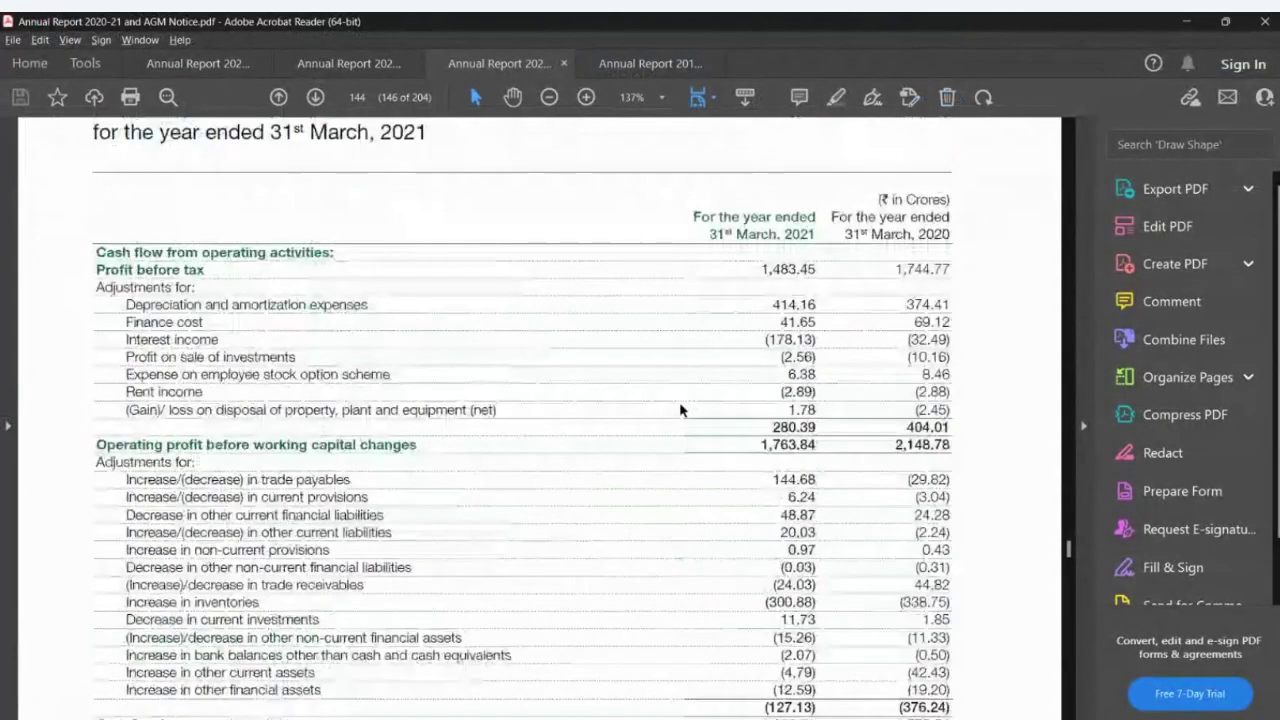
scroll(680, 405, up, 15)
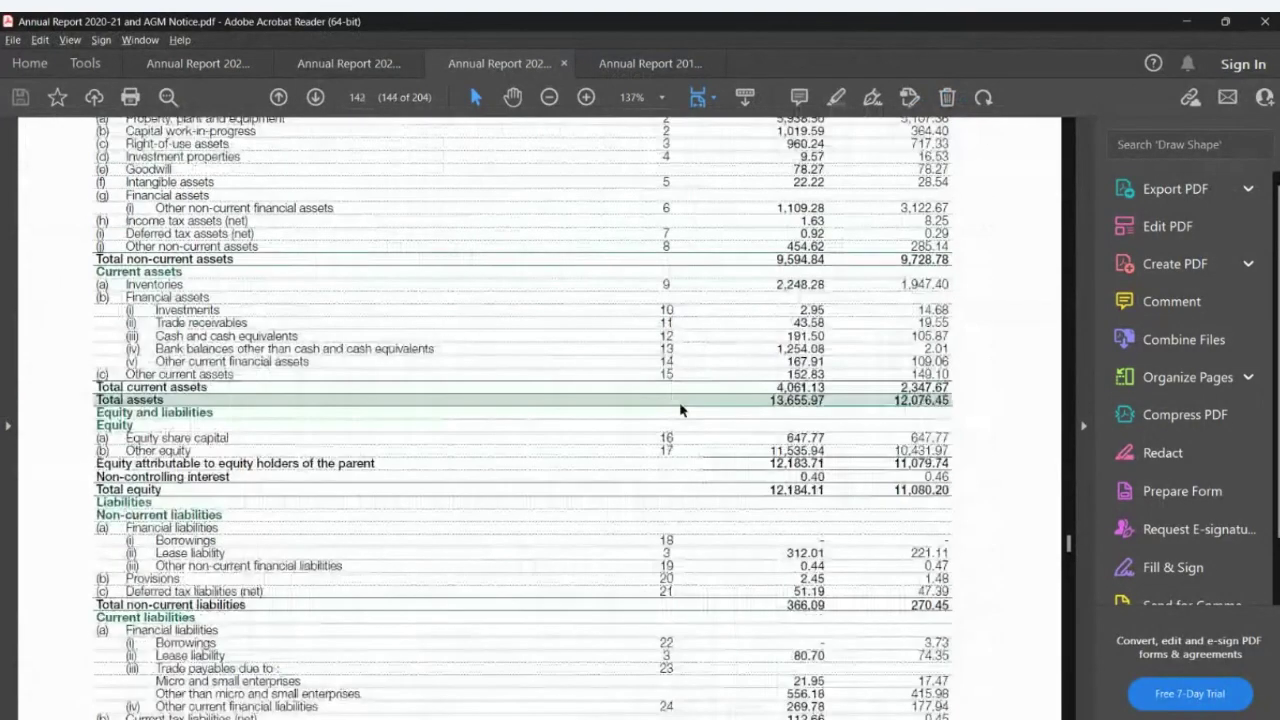
key(ctrl+shift+Tab)
key(ctrl+shift+Tab)
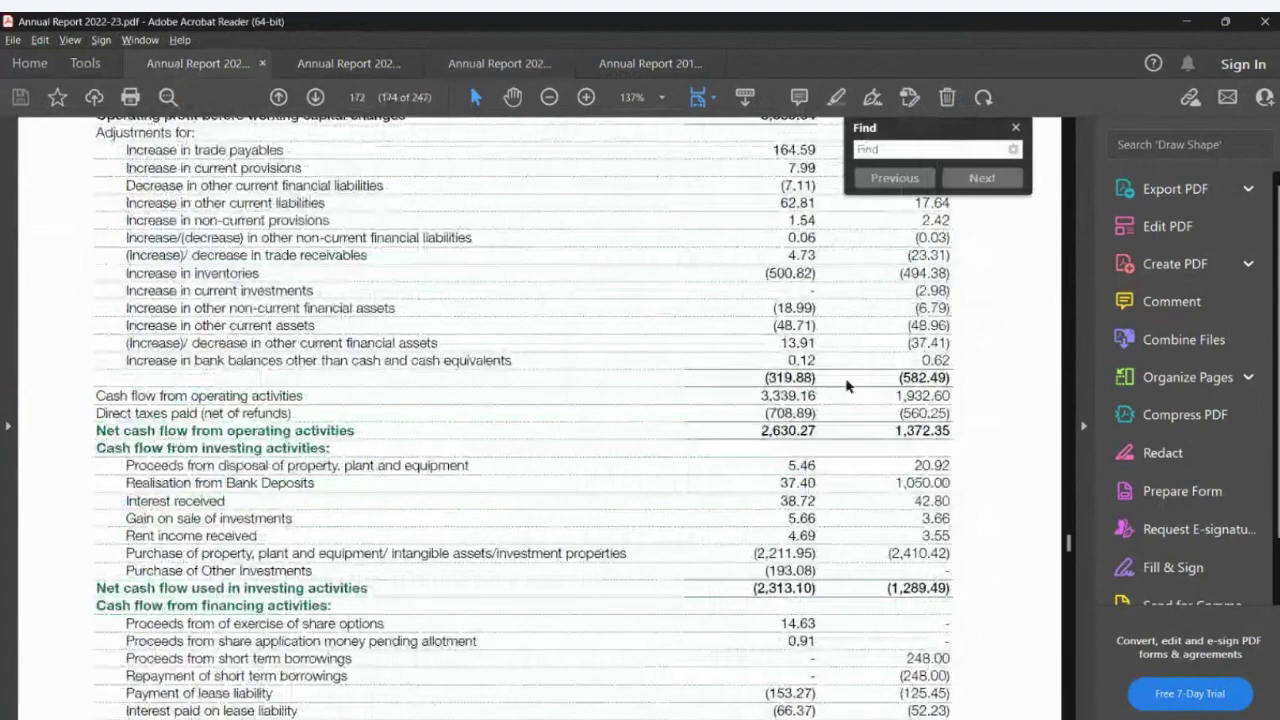
drag(952, 265, 935, 560)
click(925, 500)
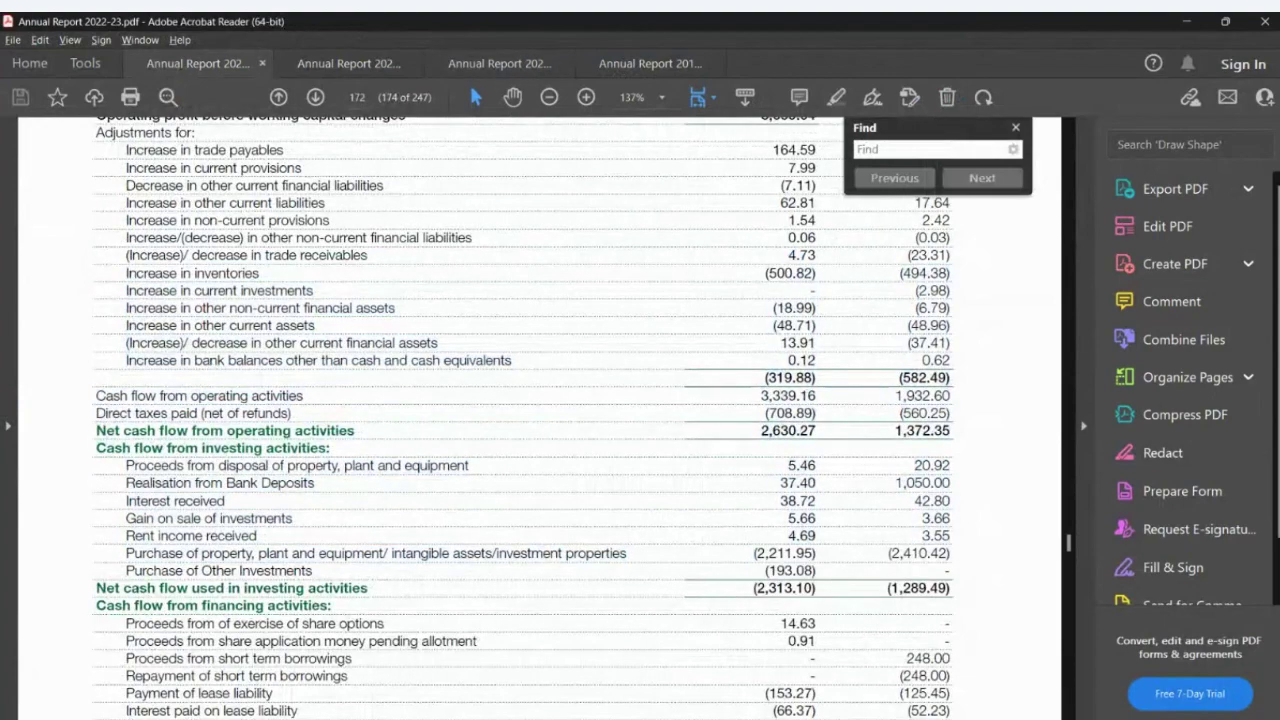
scroll(540, 420, up, 5)
scroll(555, 420, up, 5)
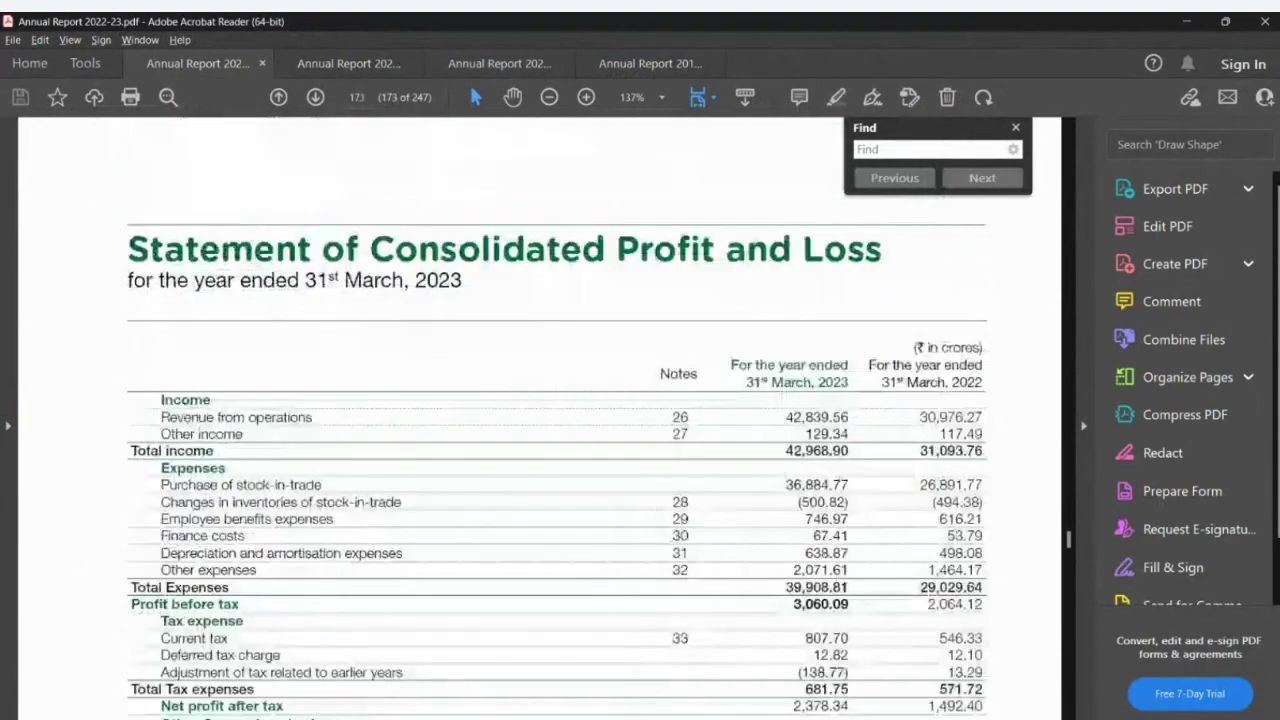
scroll(540, 420, up, 10)
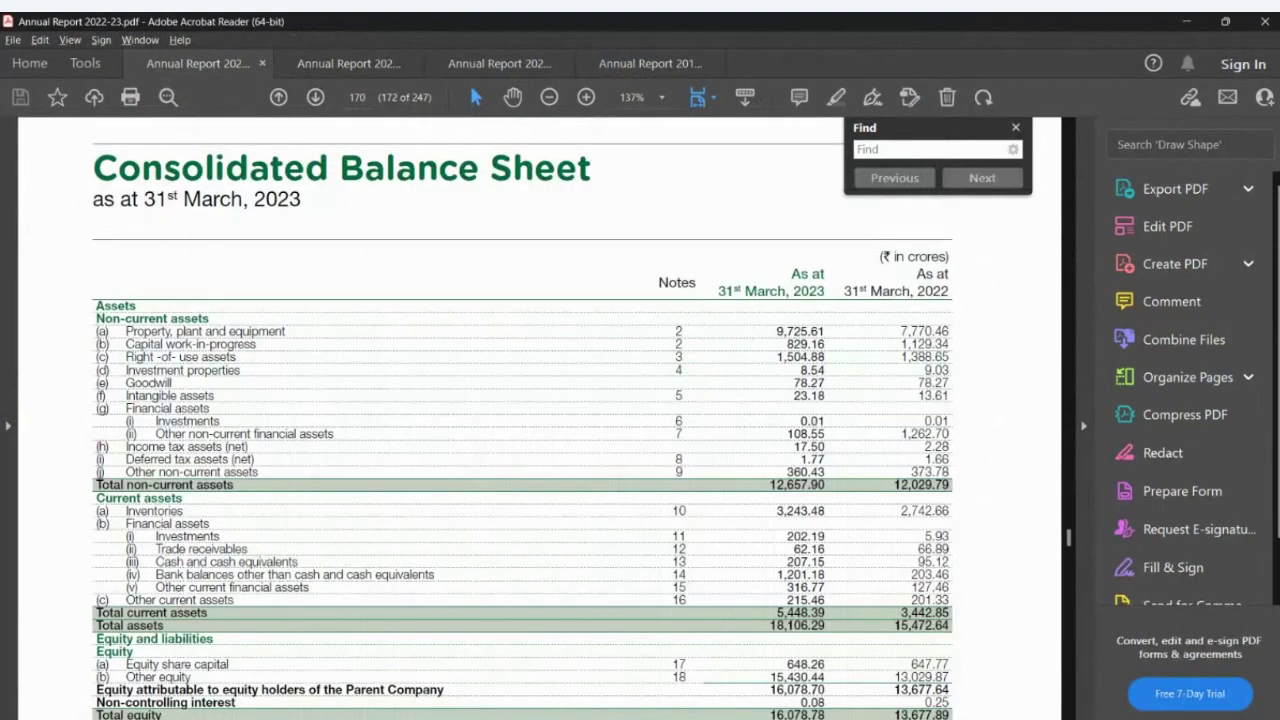
scroll(523, 418, down, 5)
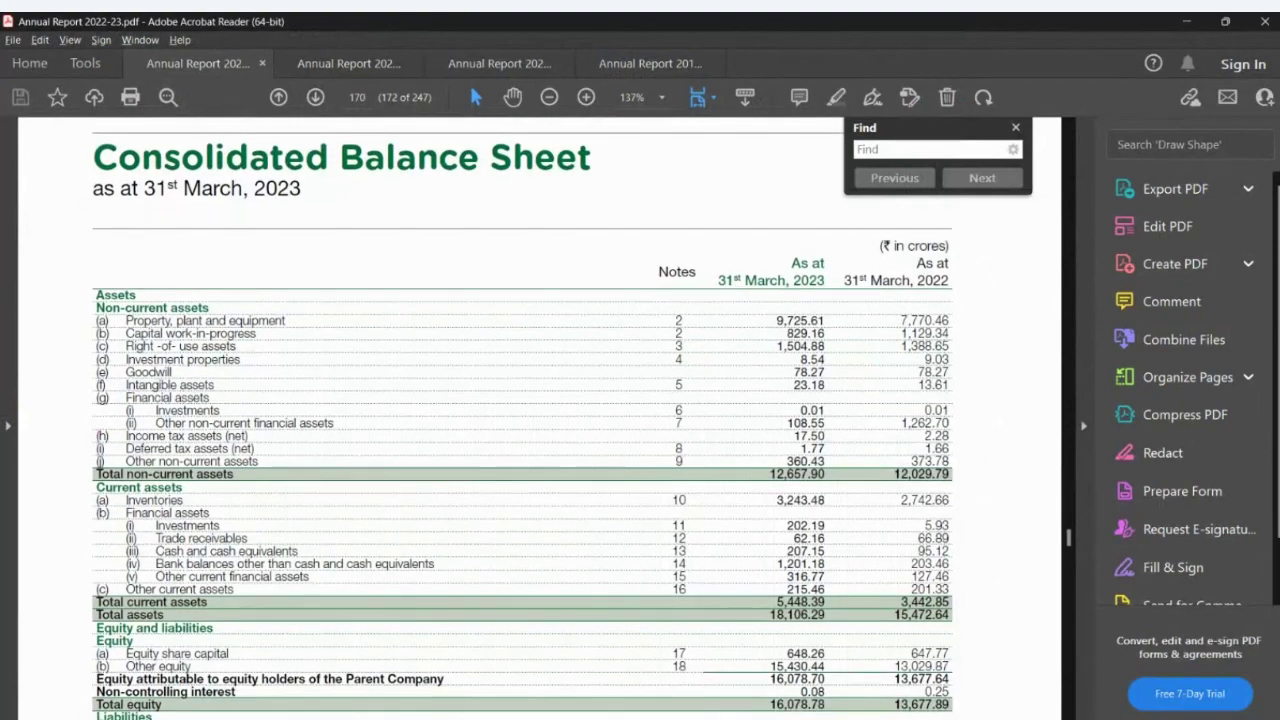
scroll(523, 418, up, 3)
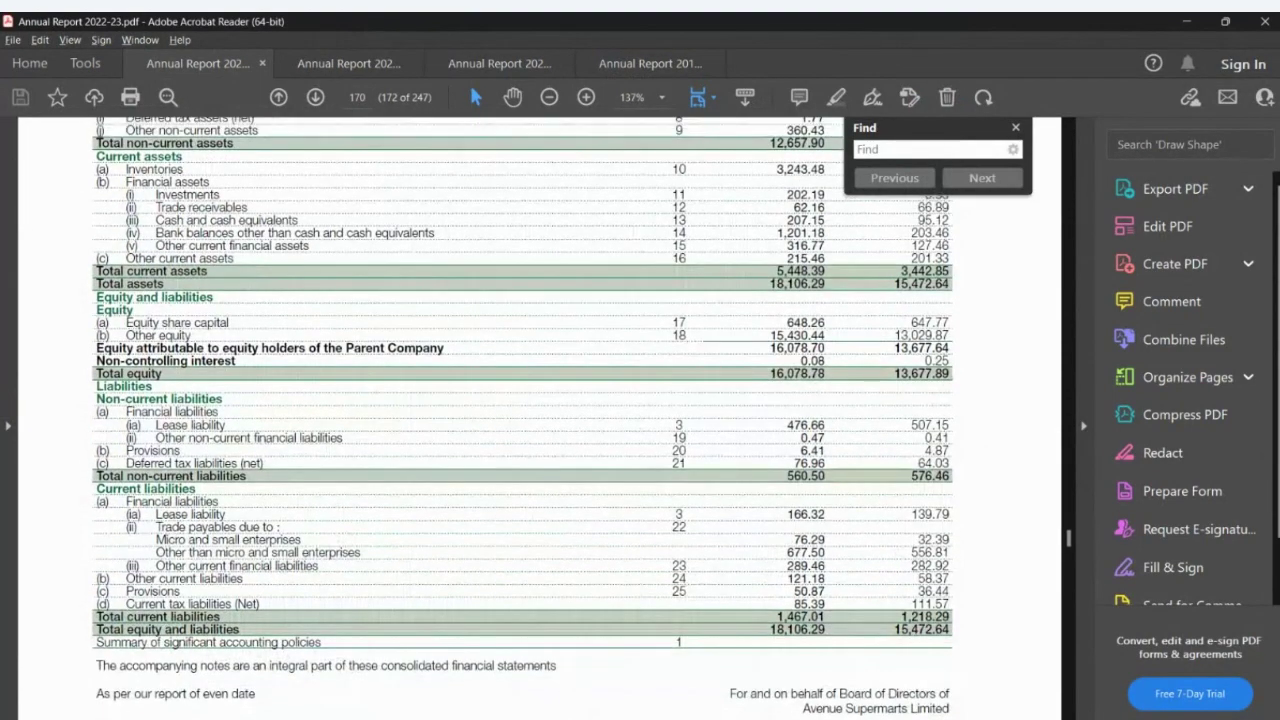
scroll(523, 418, up, 1)
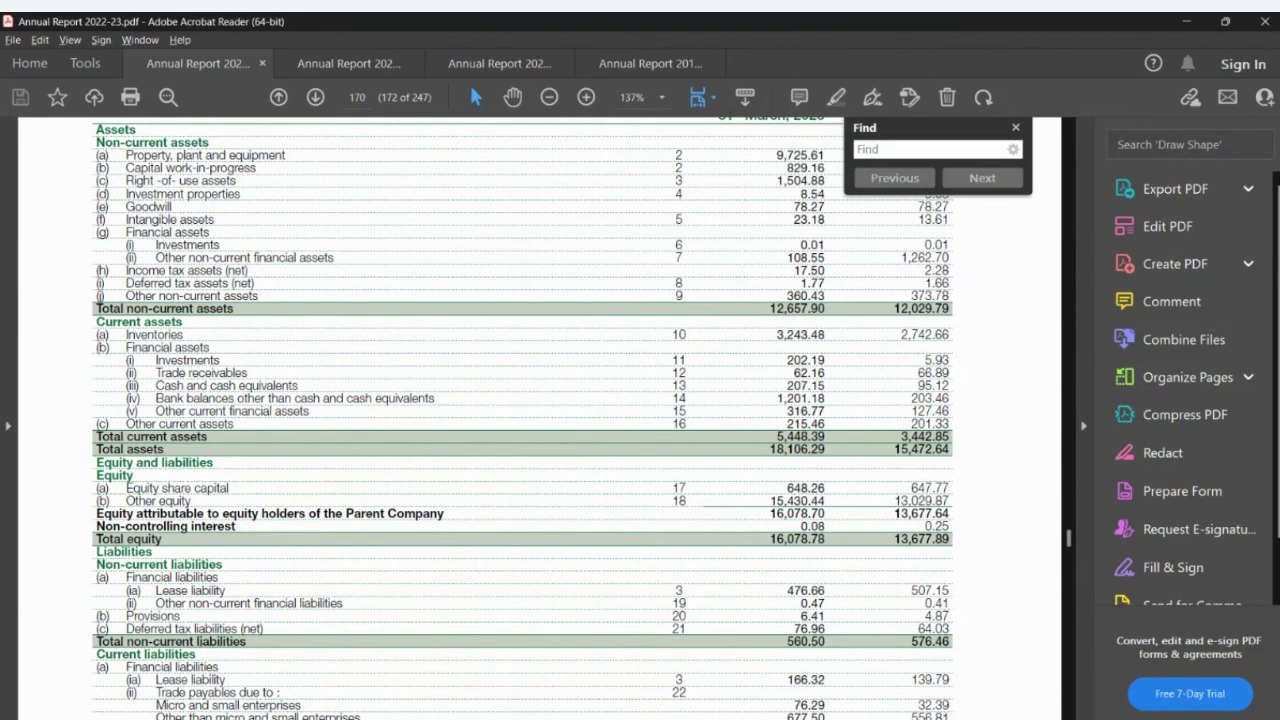
scroll(523, 418, down, 2)
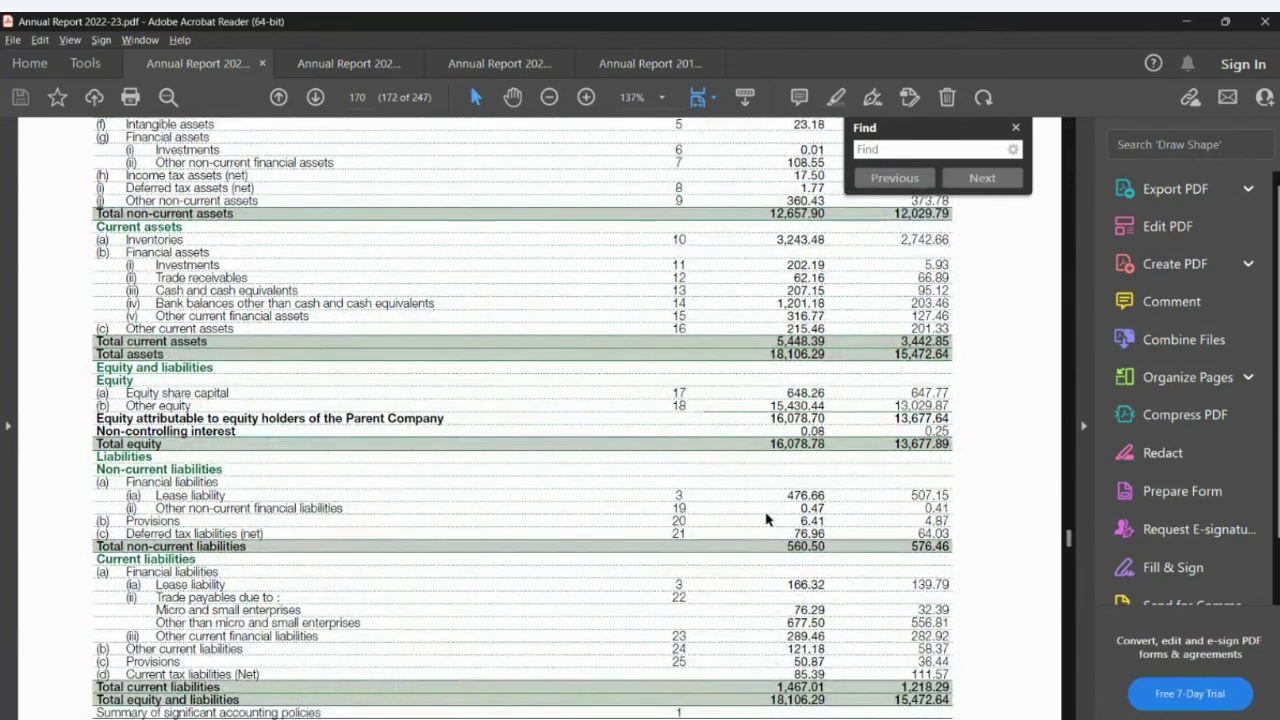
- Copy the 31 March 2023 non-current lease liability, 476.66, and paste it into Excel cell Q22 as the Debt value
double_click(803, 495)
key(ctrl+c)
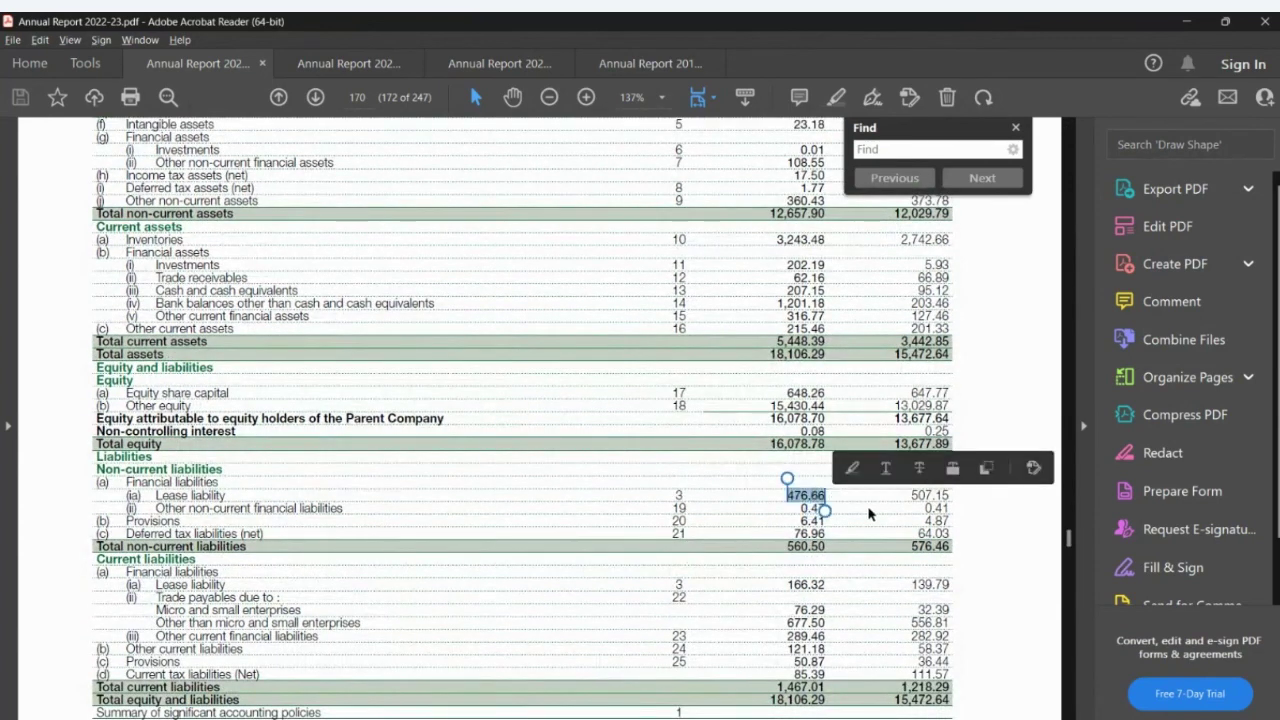
key(alt+Tab)
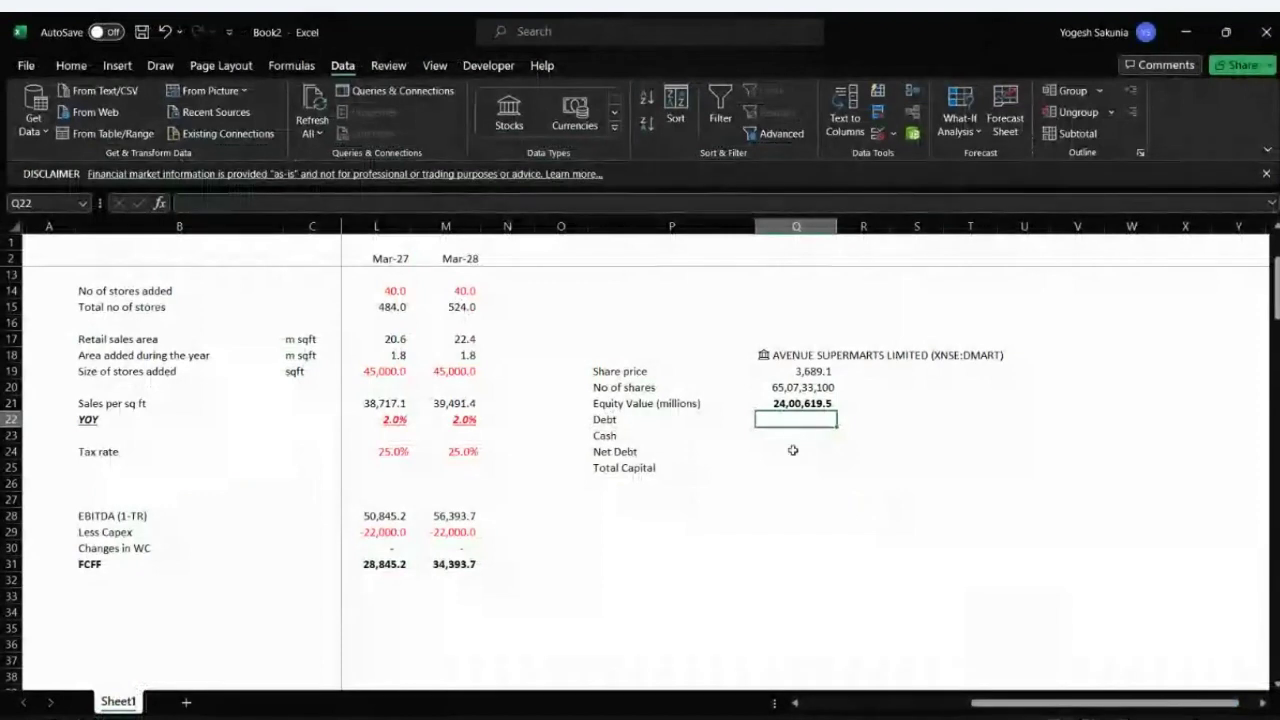
double_click(812, 417)
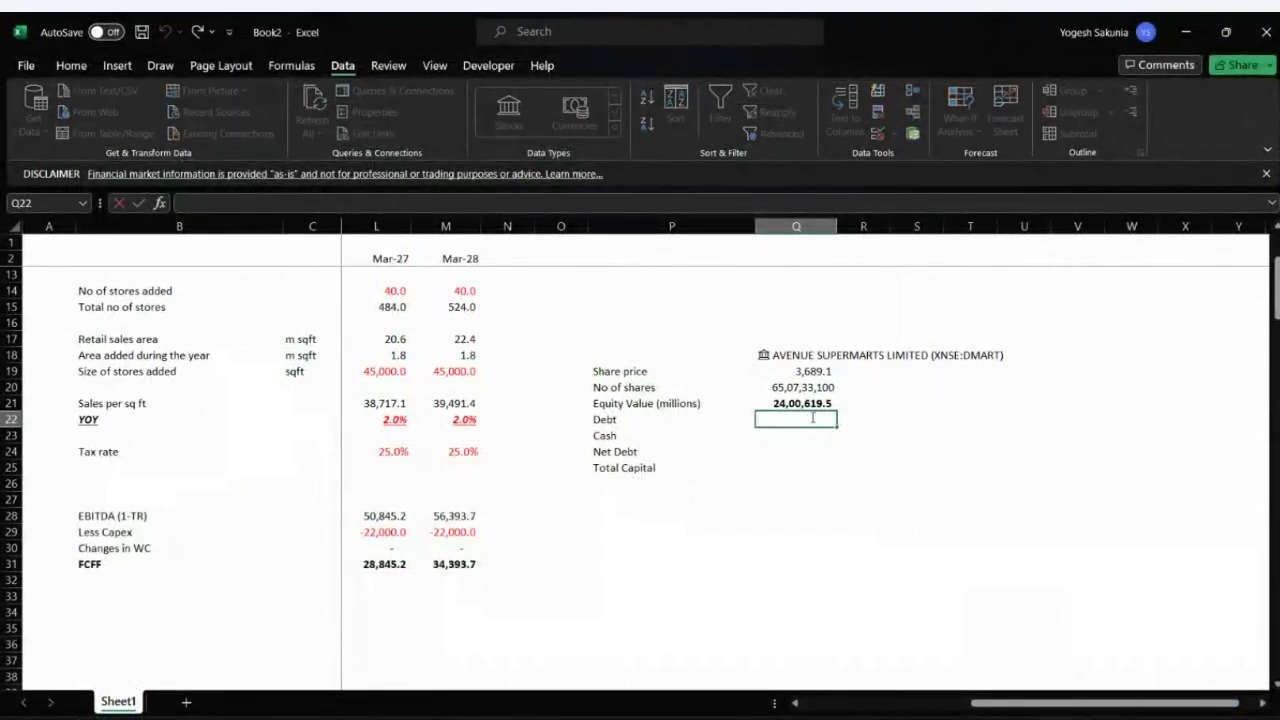
key(ctrl+v)
key(Return)
key(Up)
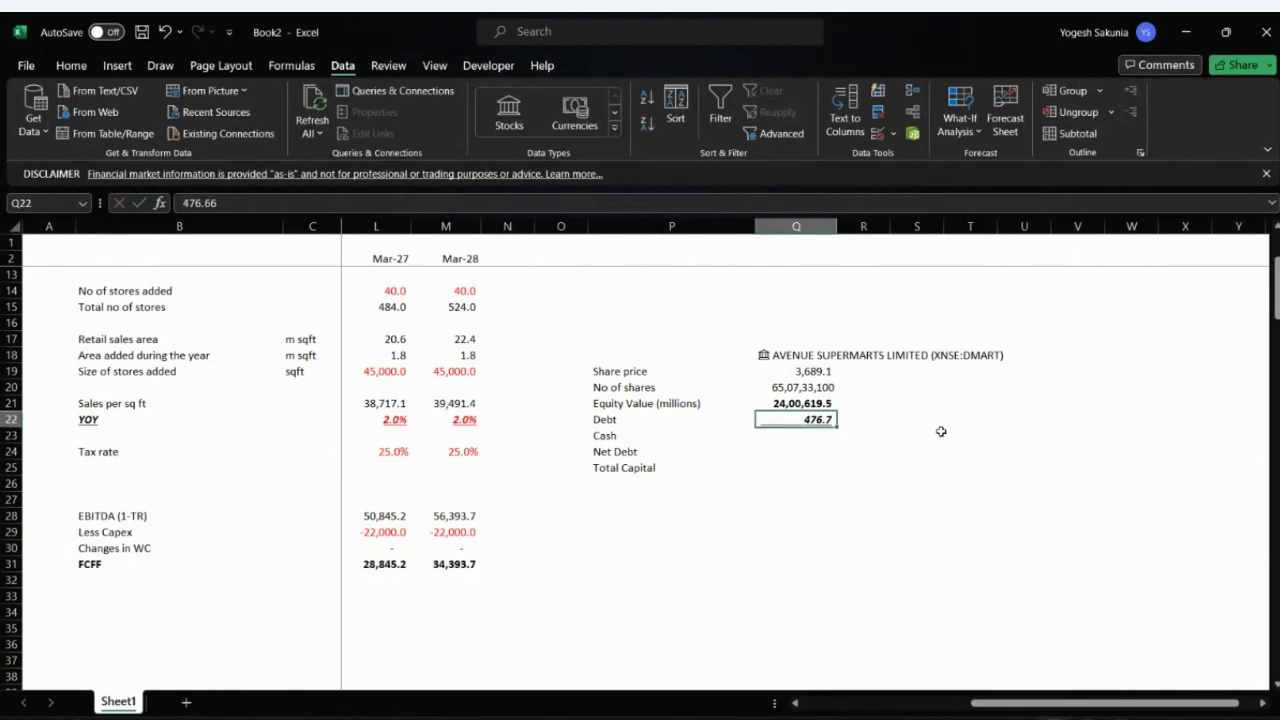
- Paste formats onto the Debt value in Q22 so it has plain one-decimal formatting without bold, italic or underline
key(Up)
key(Up)
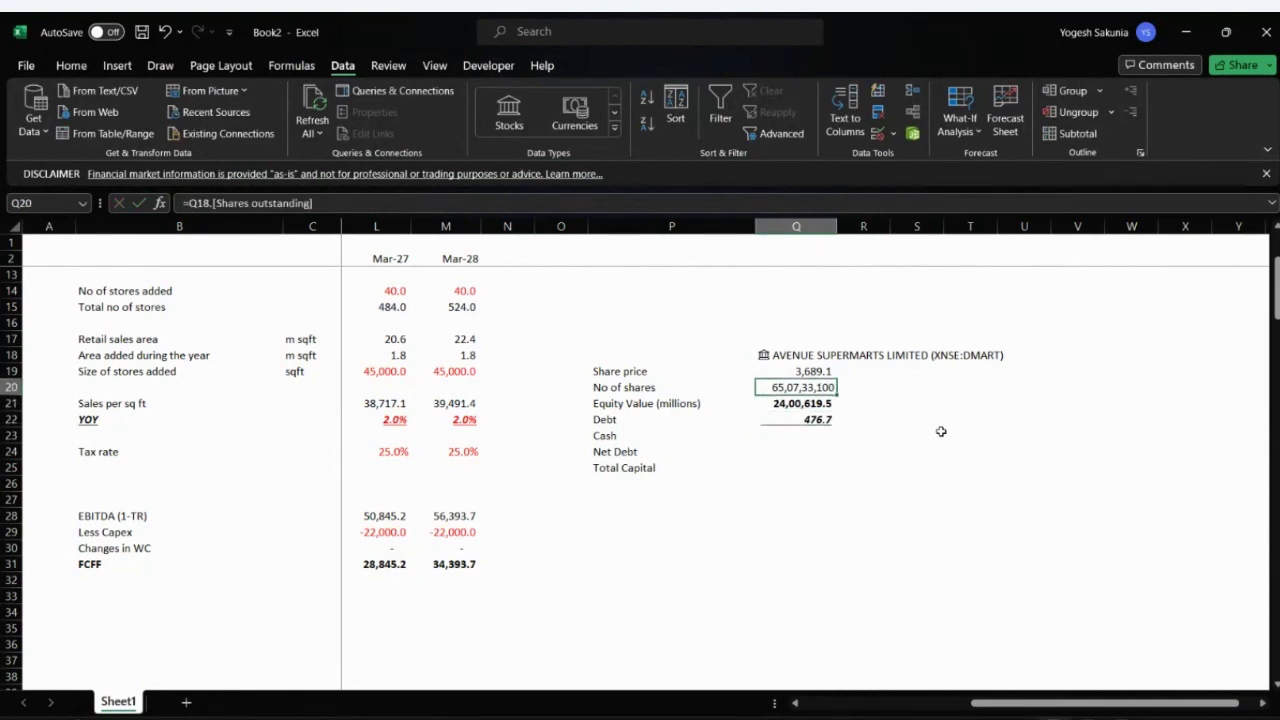
key(Up)
key(Down)
key(Down)
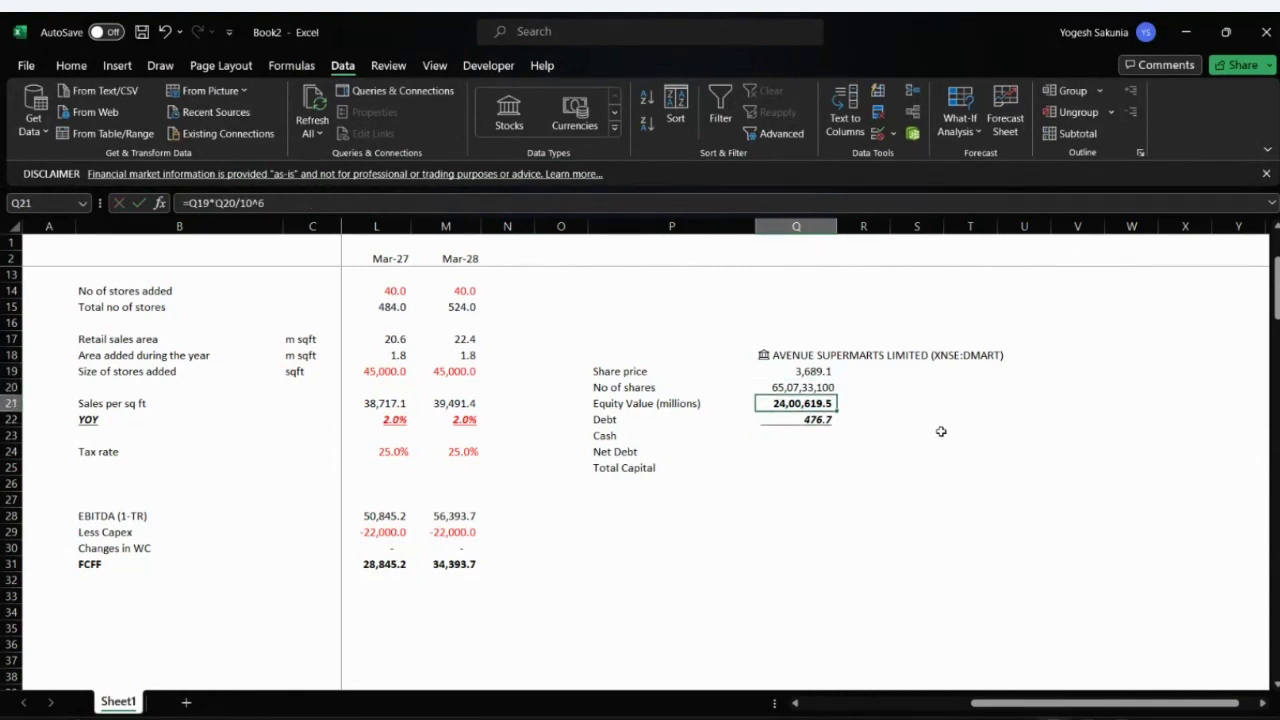
key(ctrl+c)
key(Down)
key(alt+e)
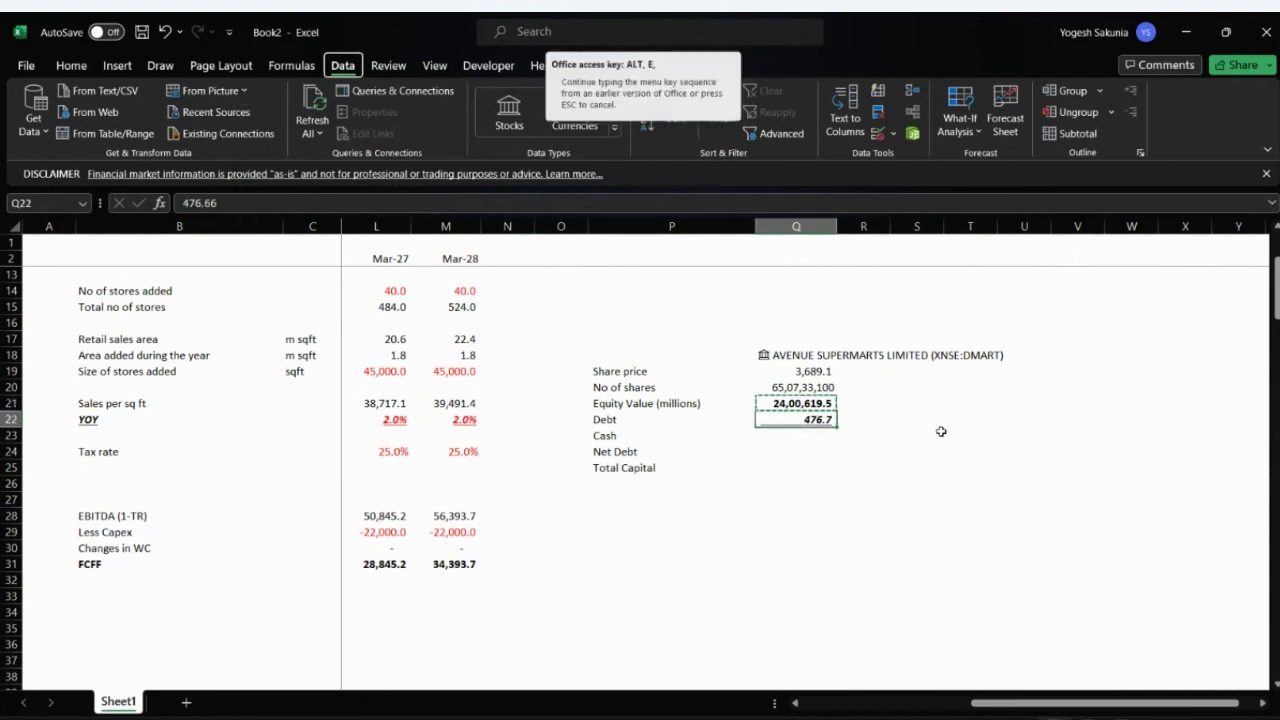
key(s)
key(t)
key(Return)
key(Escape)
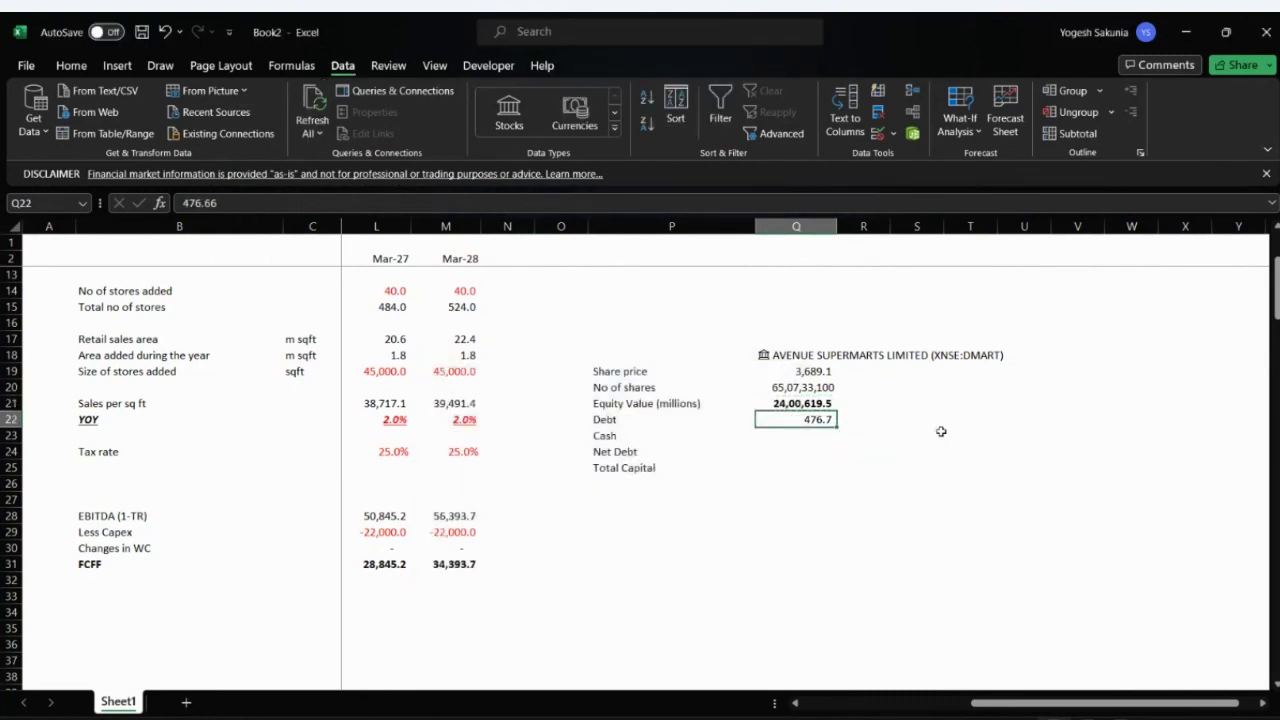
- Convert the Debt value in Q22 to millions by changing it to 4766.6
key(Down)
click(204, 204)
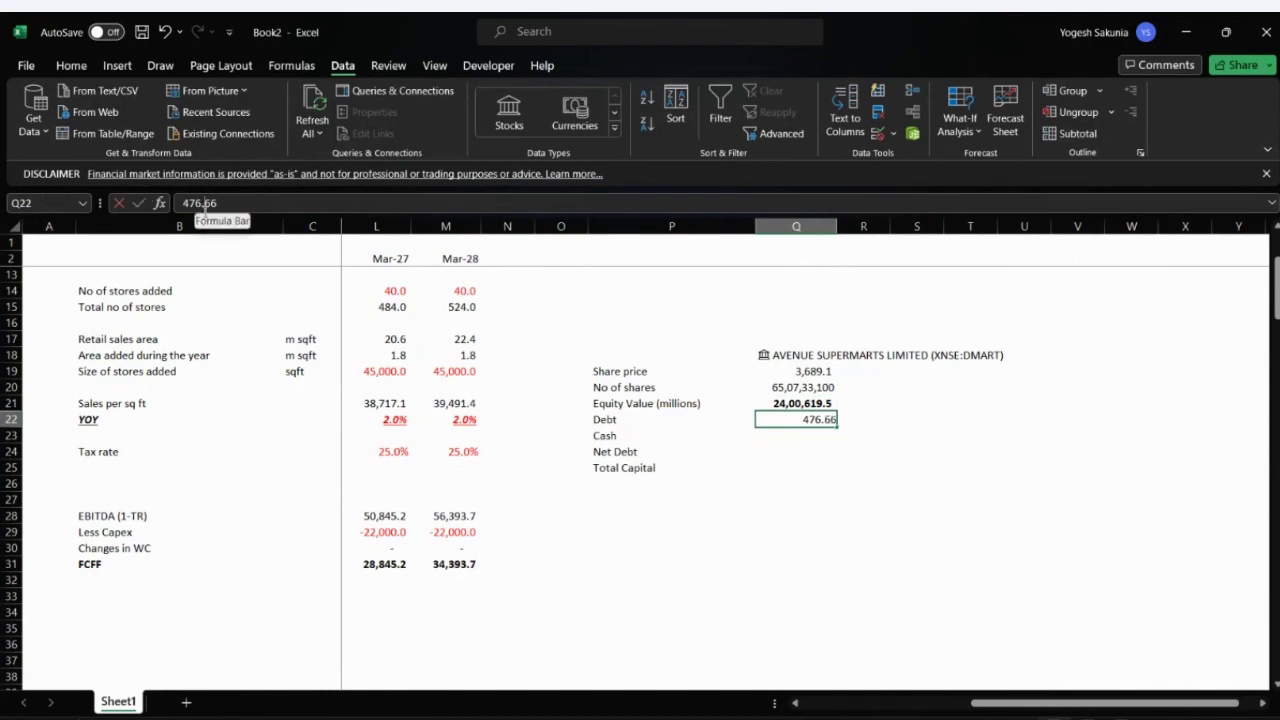
key(BackSpace)
text(.)
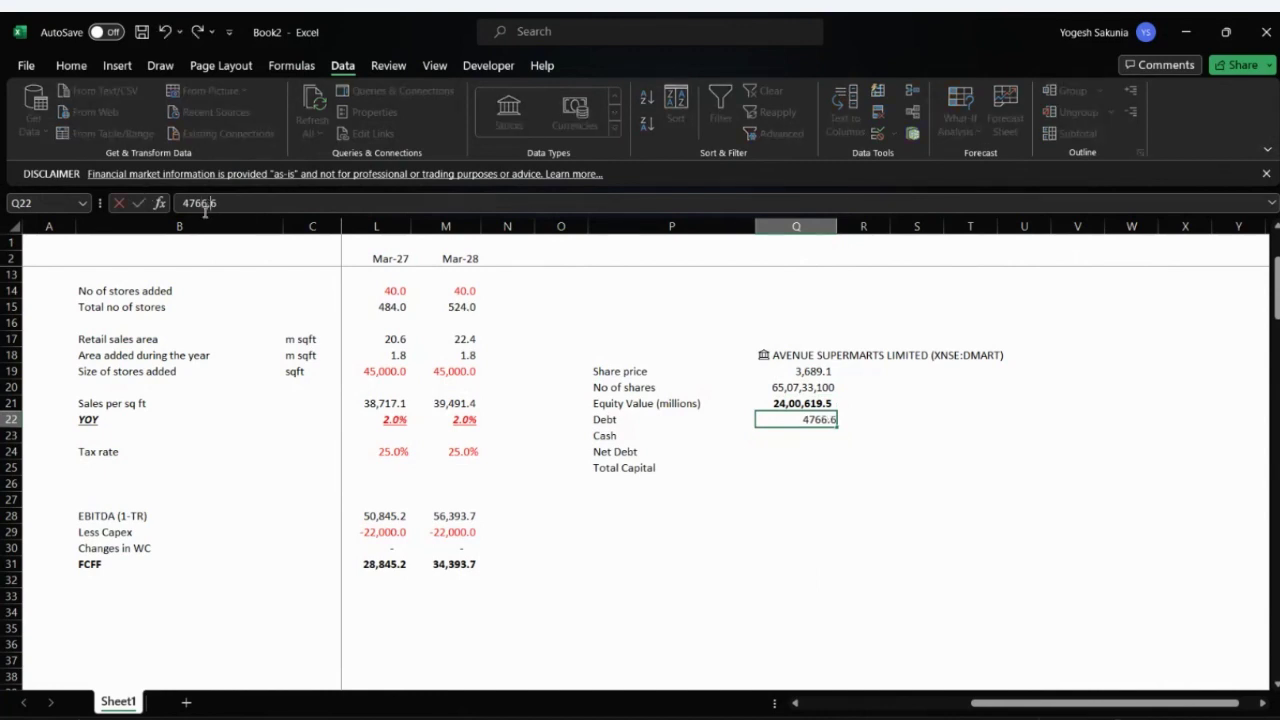
key(Return)
- Switch to Adobe Acrobat Reader, copy the 31 March 2023 current lease liability, 166.32, and return to Excel
key(alt+Tab)
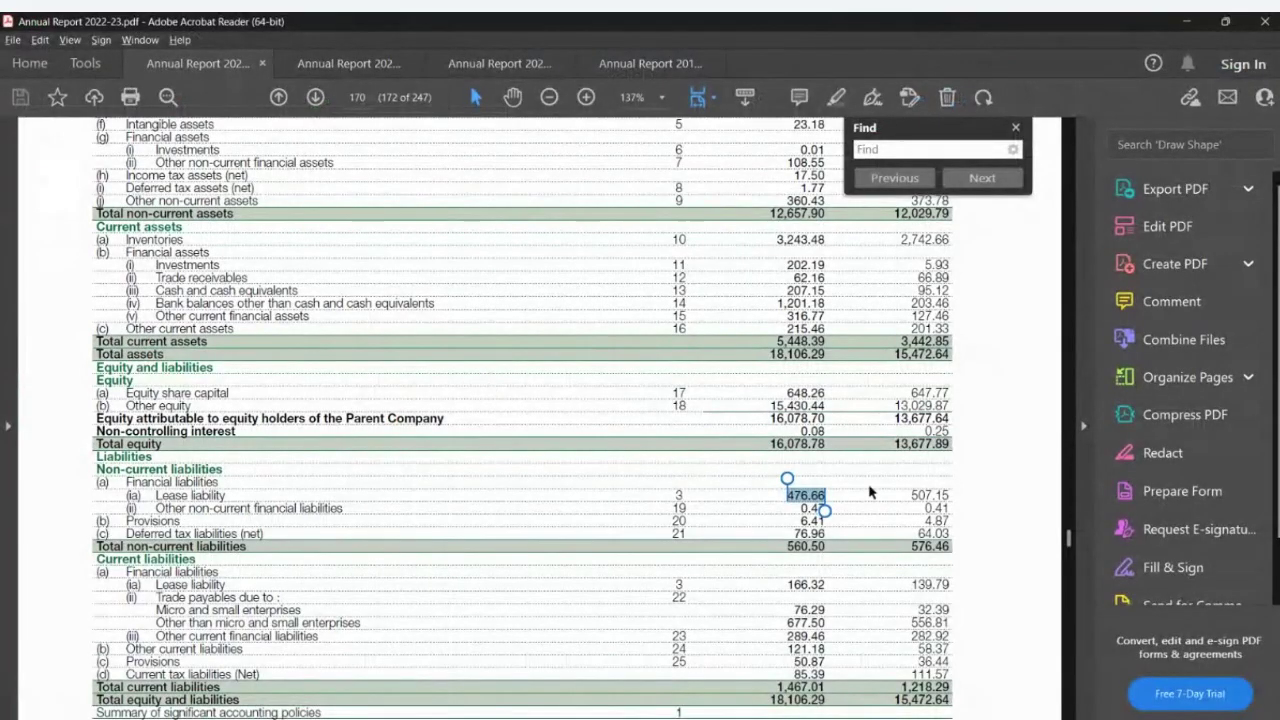
drag(782, 584, 826, 586)
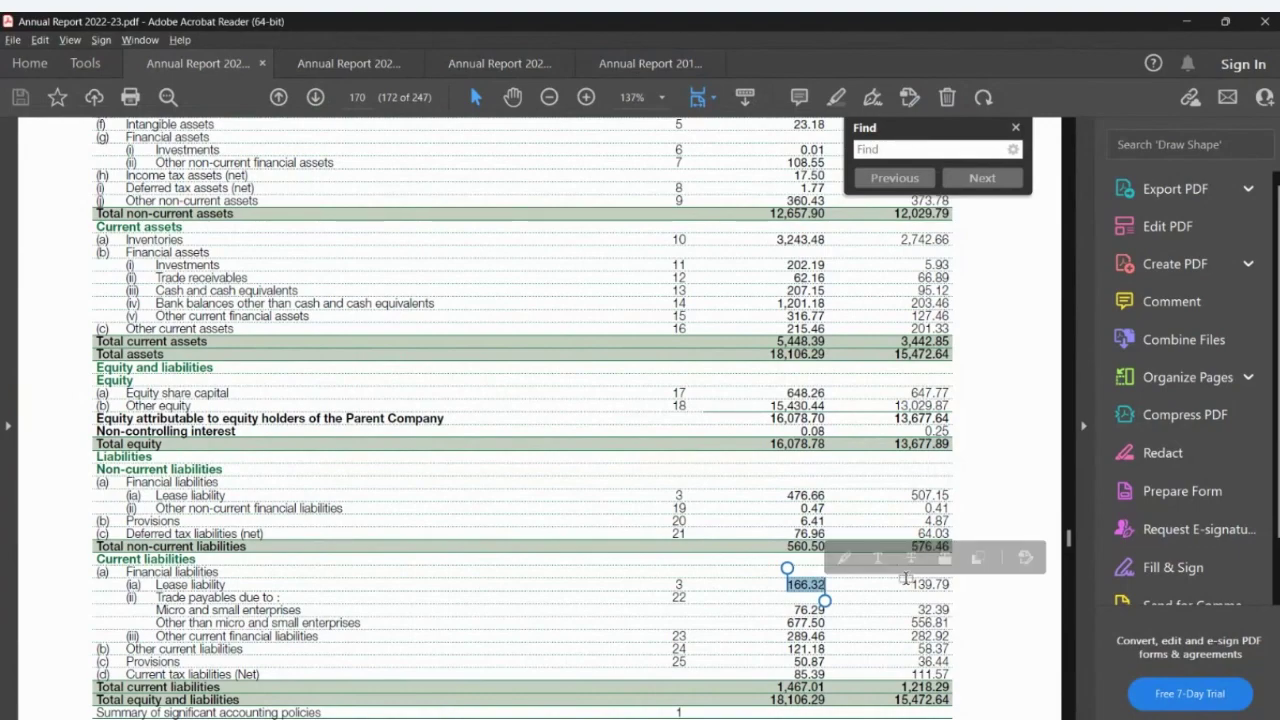
key(alt+Tab)
- Add the copied current lease liability, converted to millions, to the Debt value so Q22 contains =4766.6+1663.2
click(795, 419)
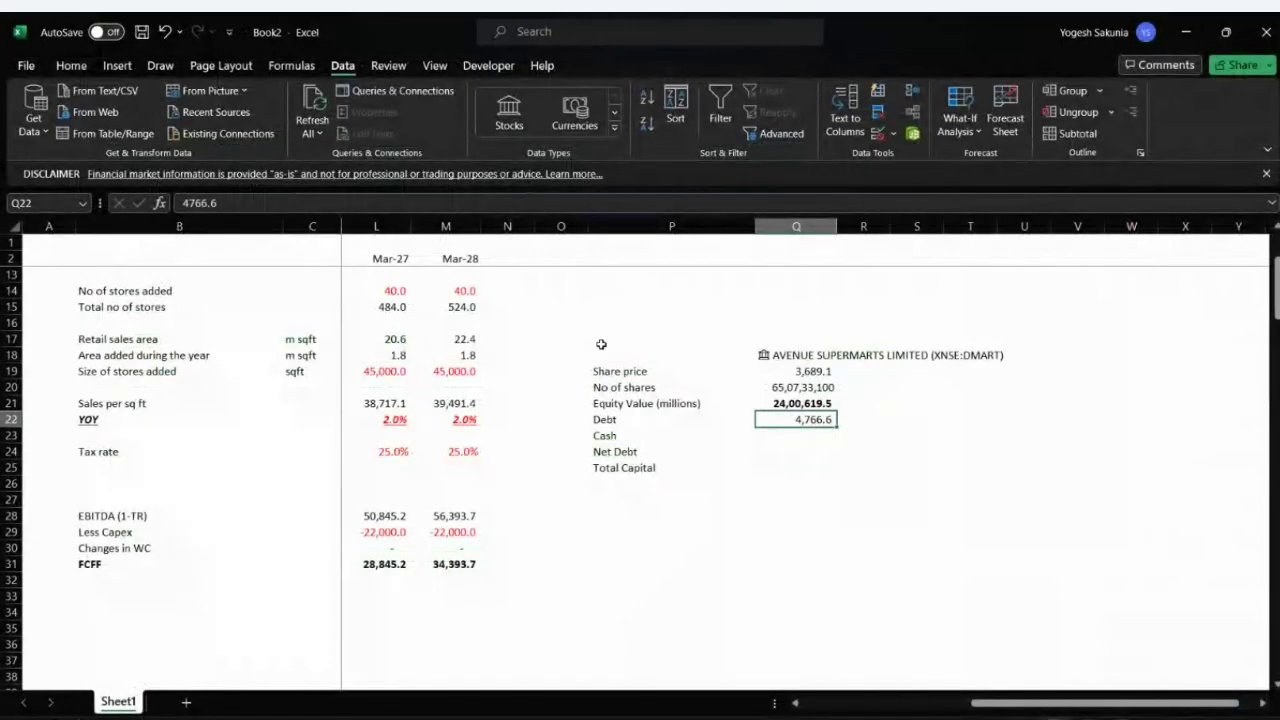
click(305, 197)
text(+)
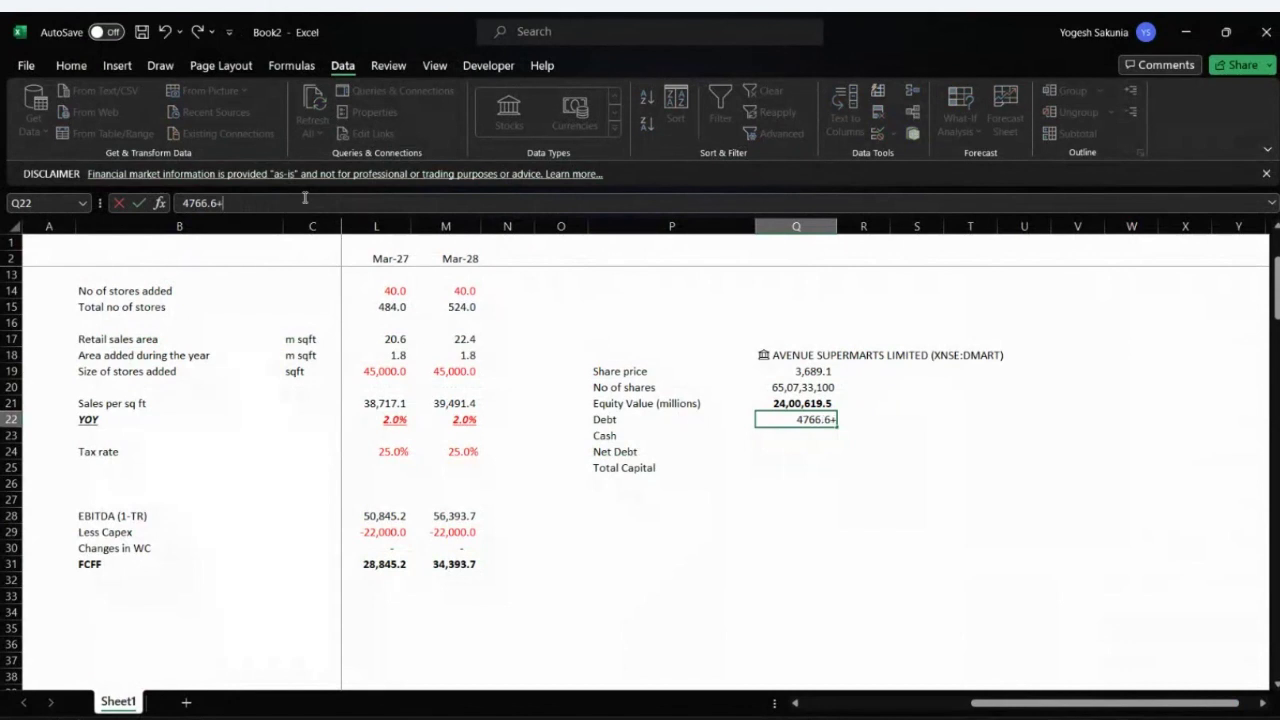
key(ctrl+v)
key(Left)
key(Left)
key(BackSpace)
key(Right)
text(.)
key(Return)
key(Up)
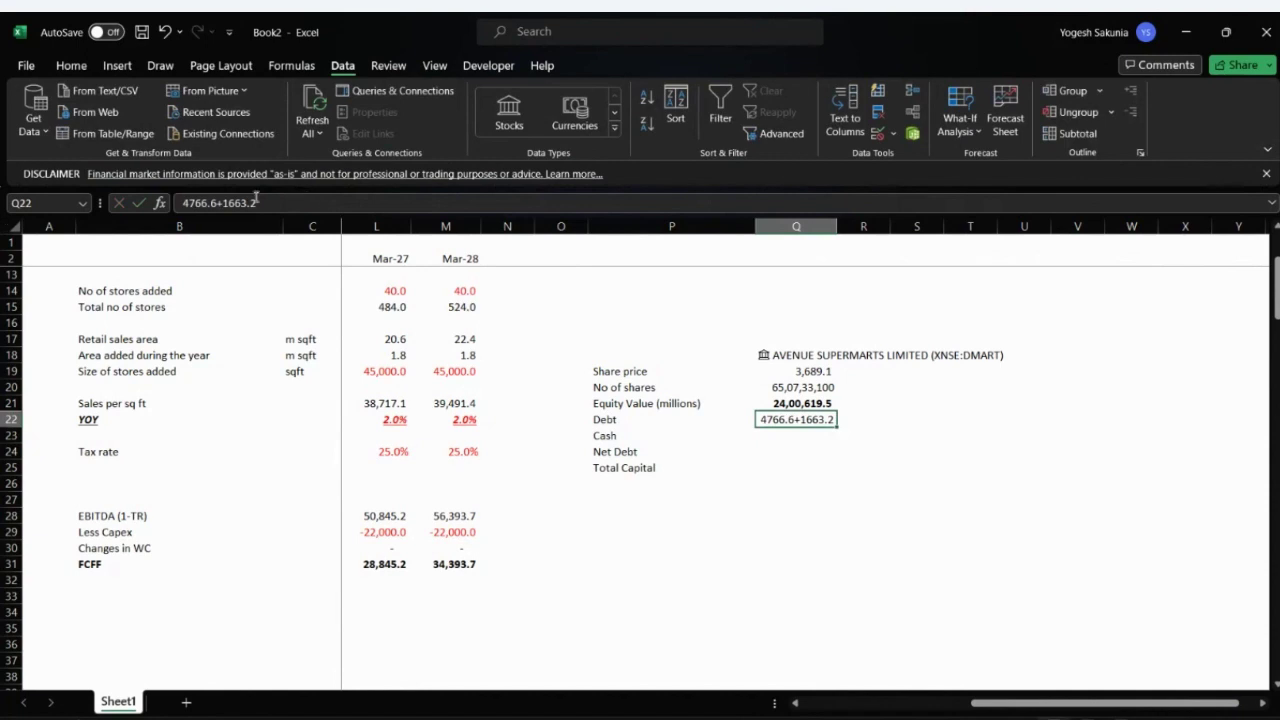
click(184, 203)
text(=)
key(Return)
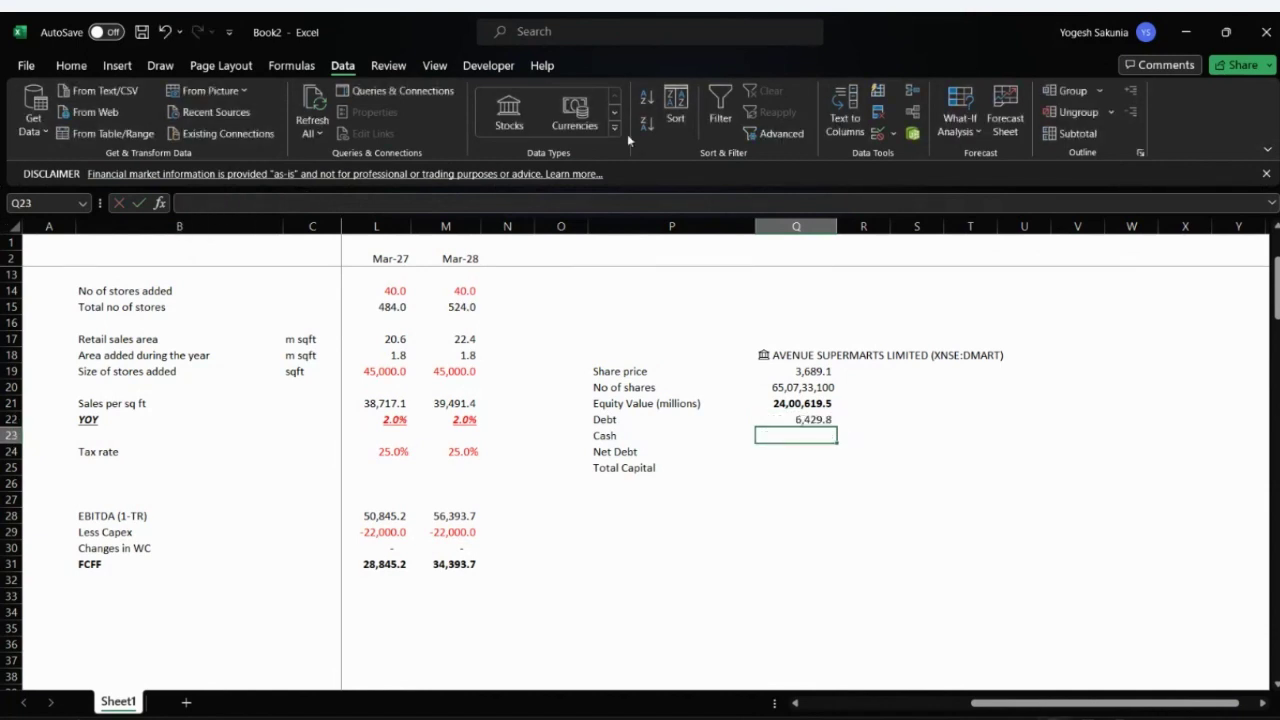
- Switch to Adobe Acrobat Reader and look up the 31 March 2023 cash and bank balances under current assets
key(alt+Tab)
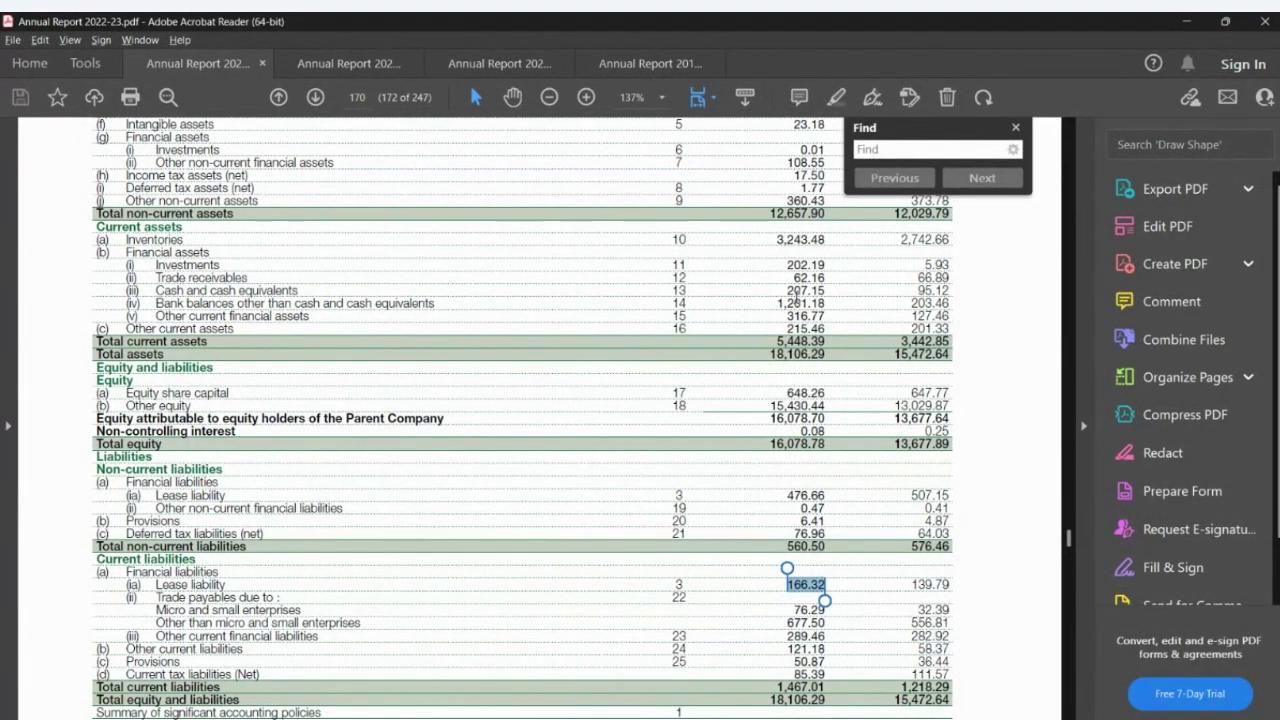
mouse_move(788, 290)
mouse_down()
mouse_move(832, 290)
mouse_move(826, 303)
mouse_up()
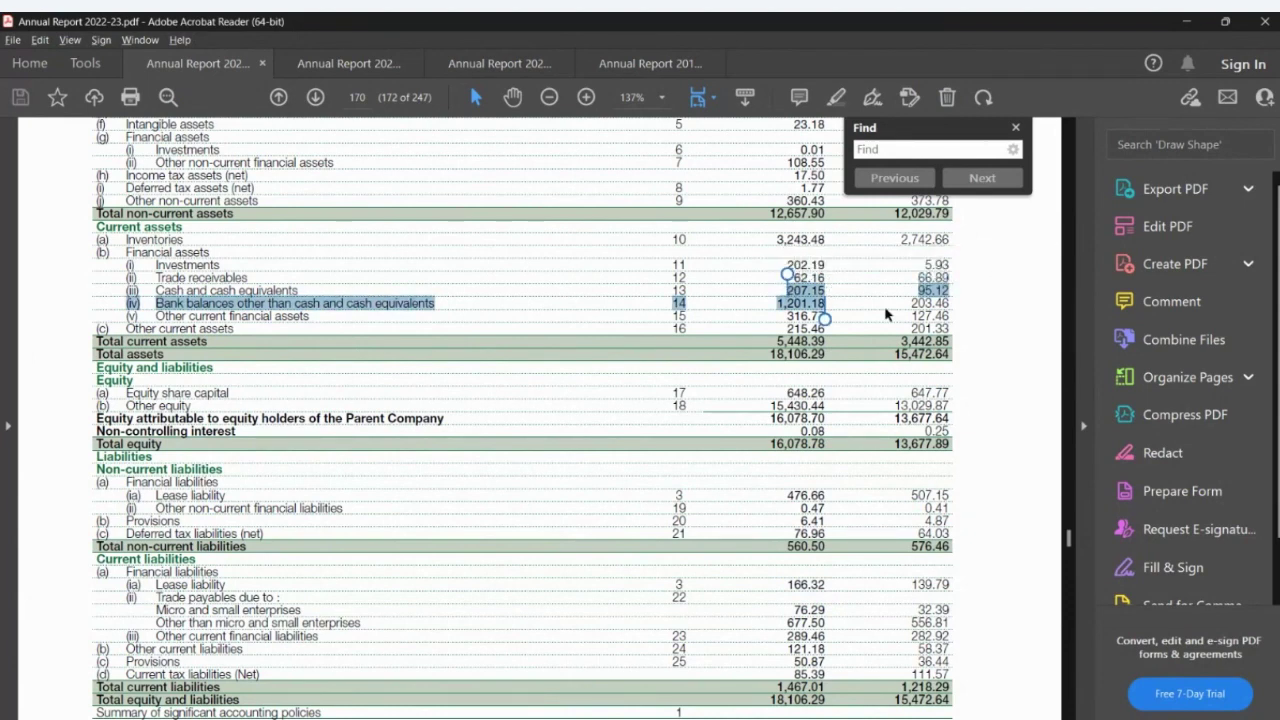
click(829, 290)
drag(829, 290, 826, 303)
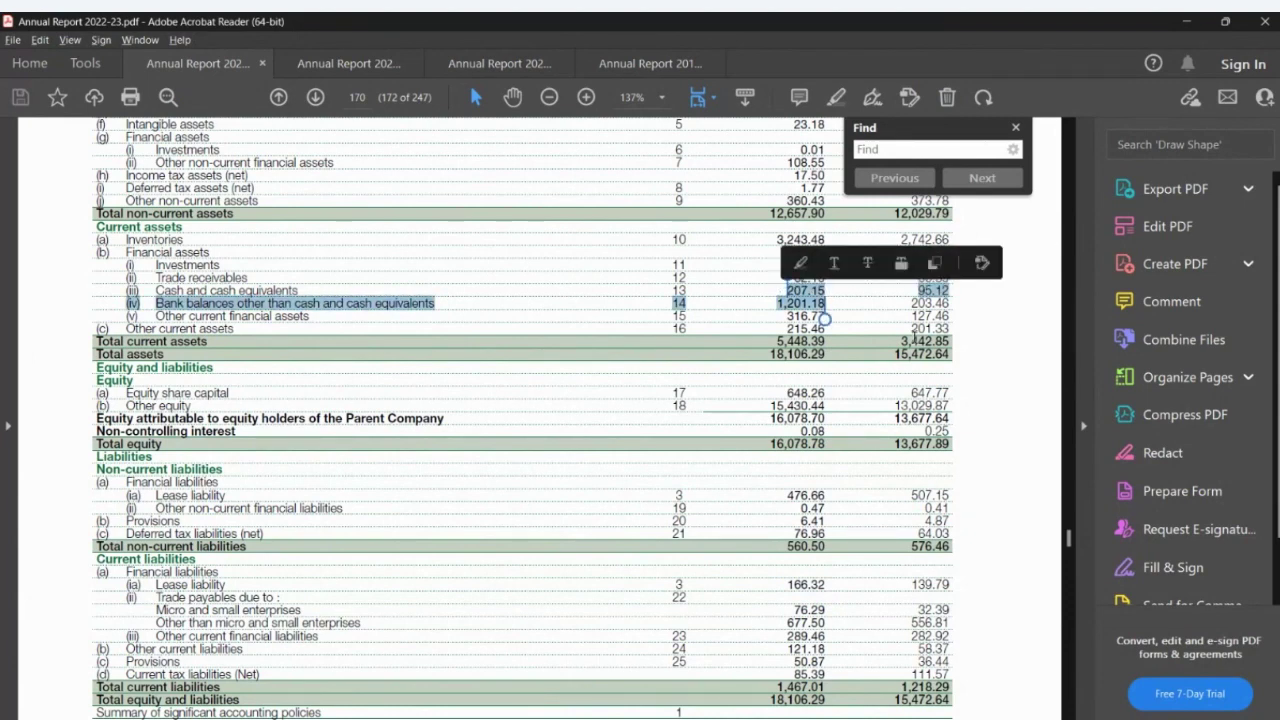
- Return to Excel and enter the cash and cash equivalents in millions as a negative Cash value, -2071.5, in Q23
key(alt+Tab)
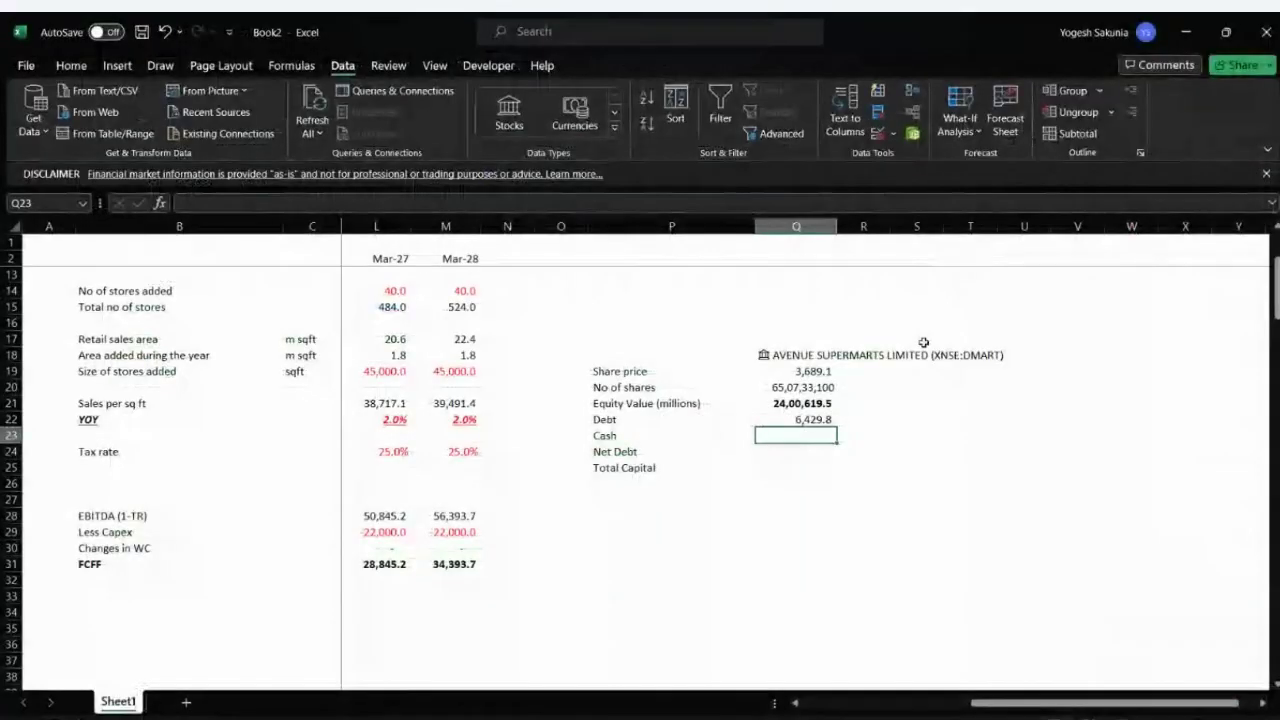
text(2,07)
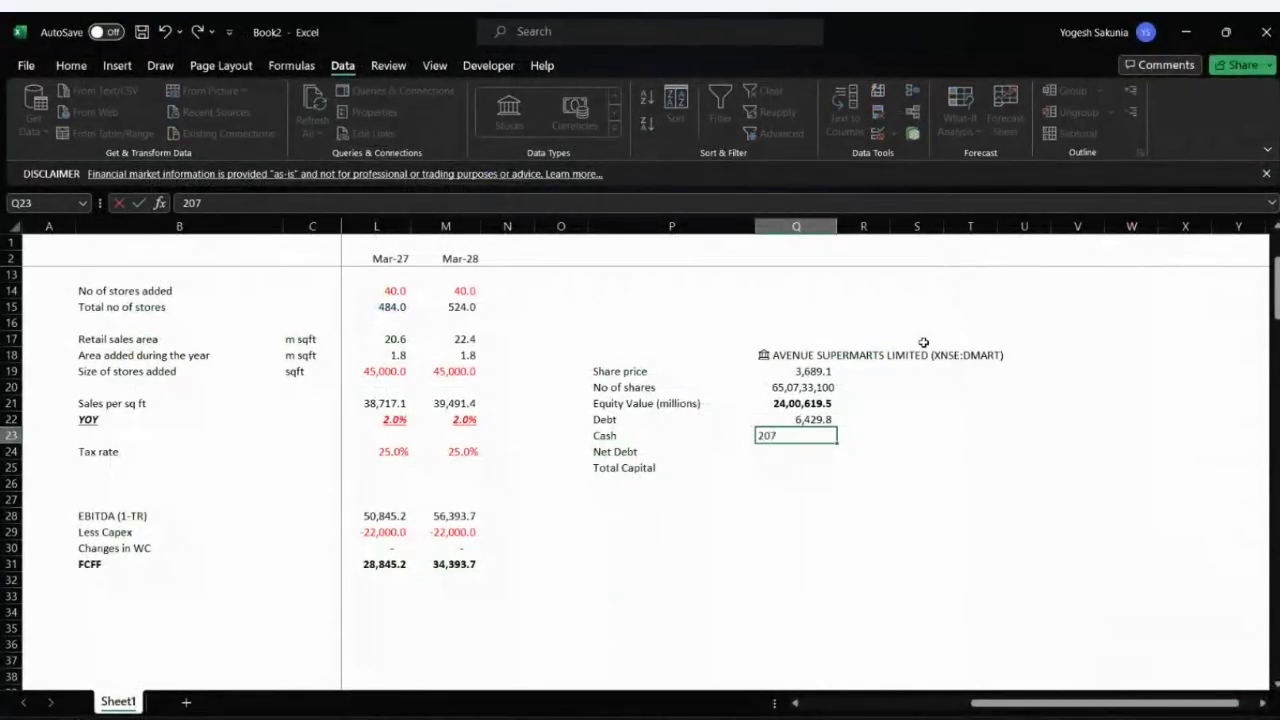
text(1.5)
key(Return)
key(Up)
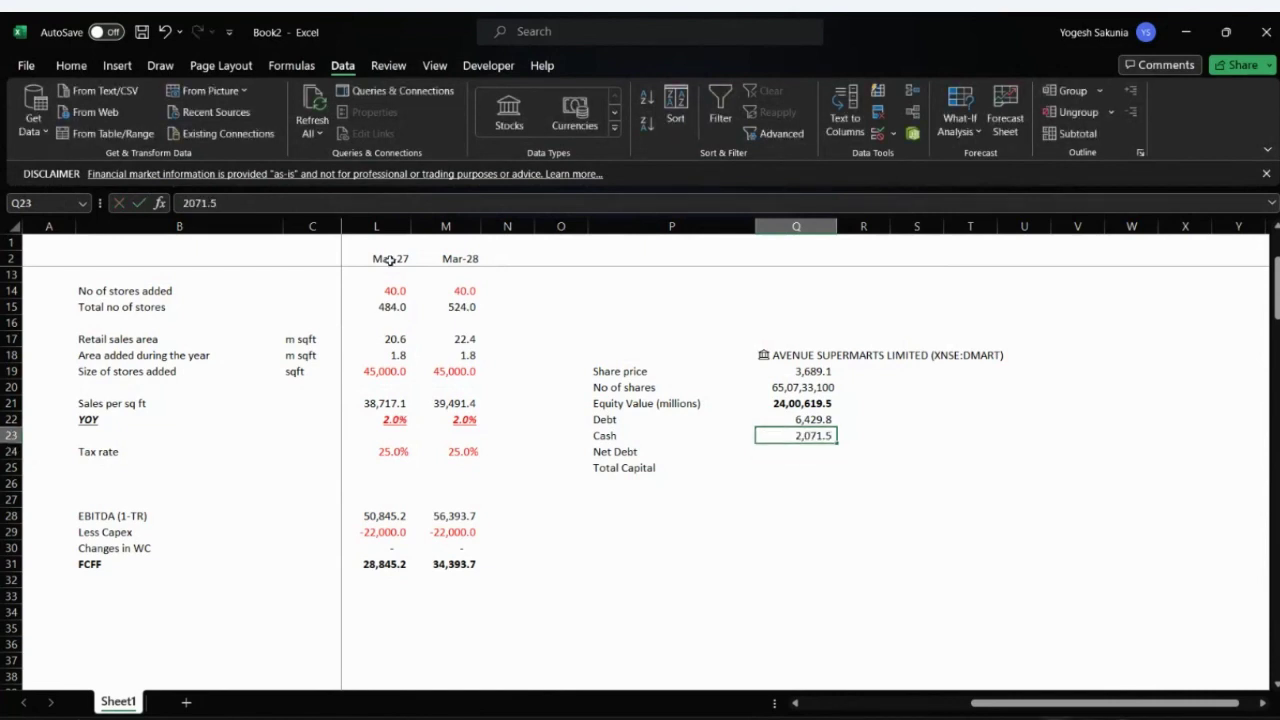
click(178, 202)
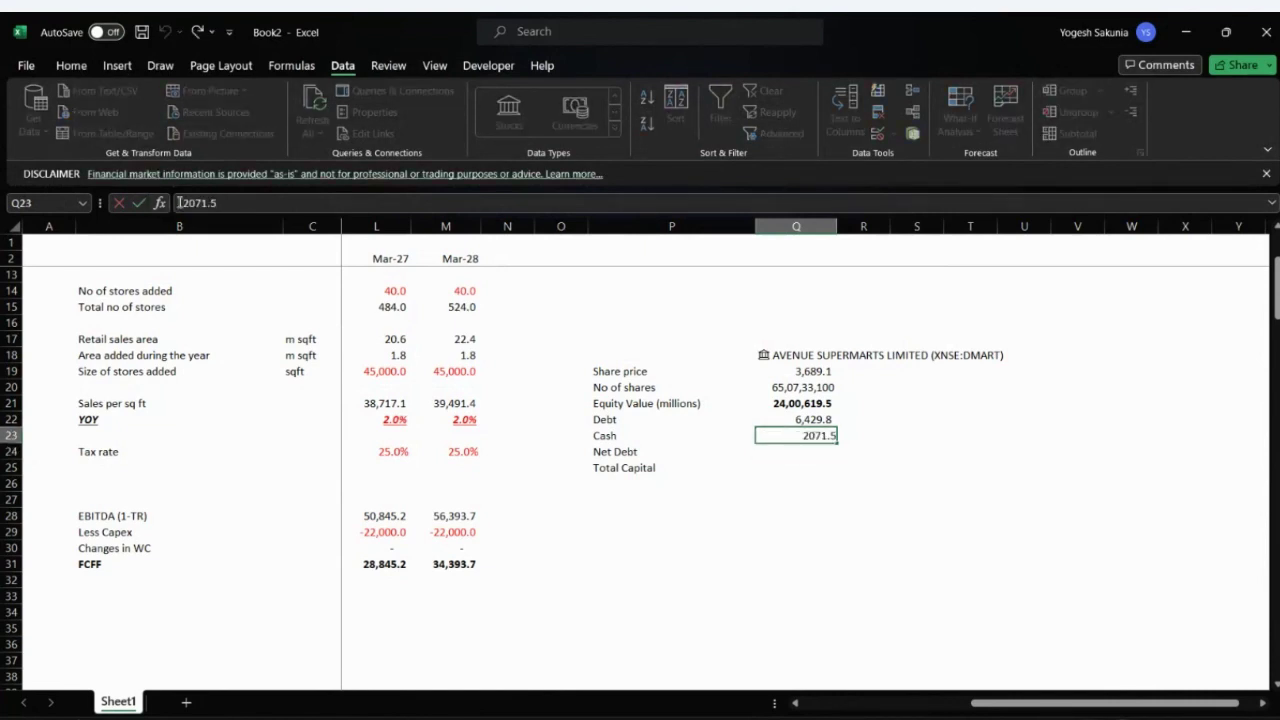
text(-)
key(Return)
- Calculate Net Debt in Q24 with the formula =Q22+Q23
text(=)
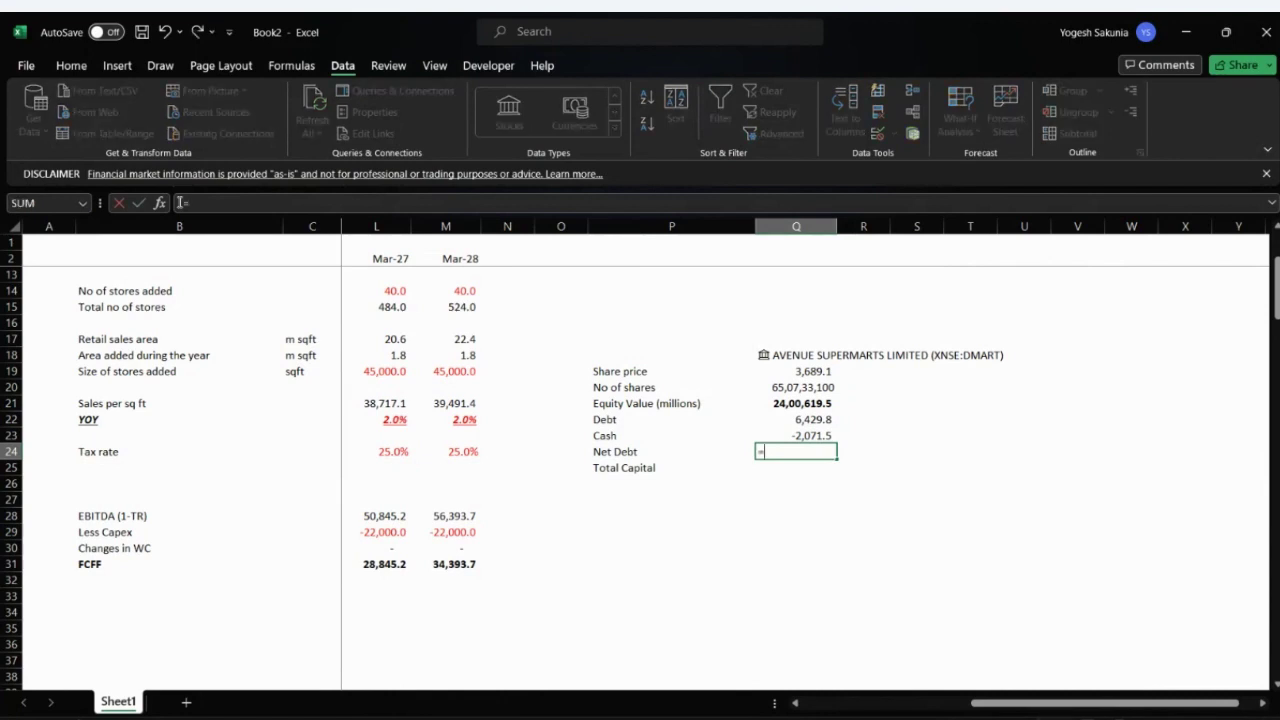
key(Up)
key(Up)
text(+)
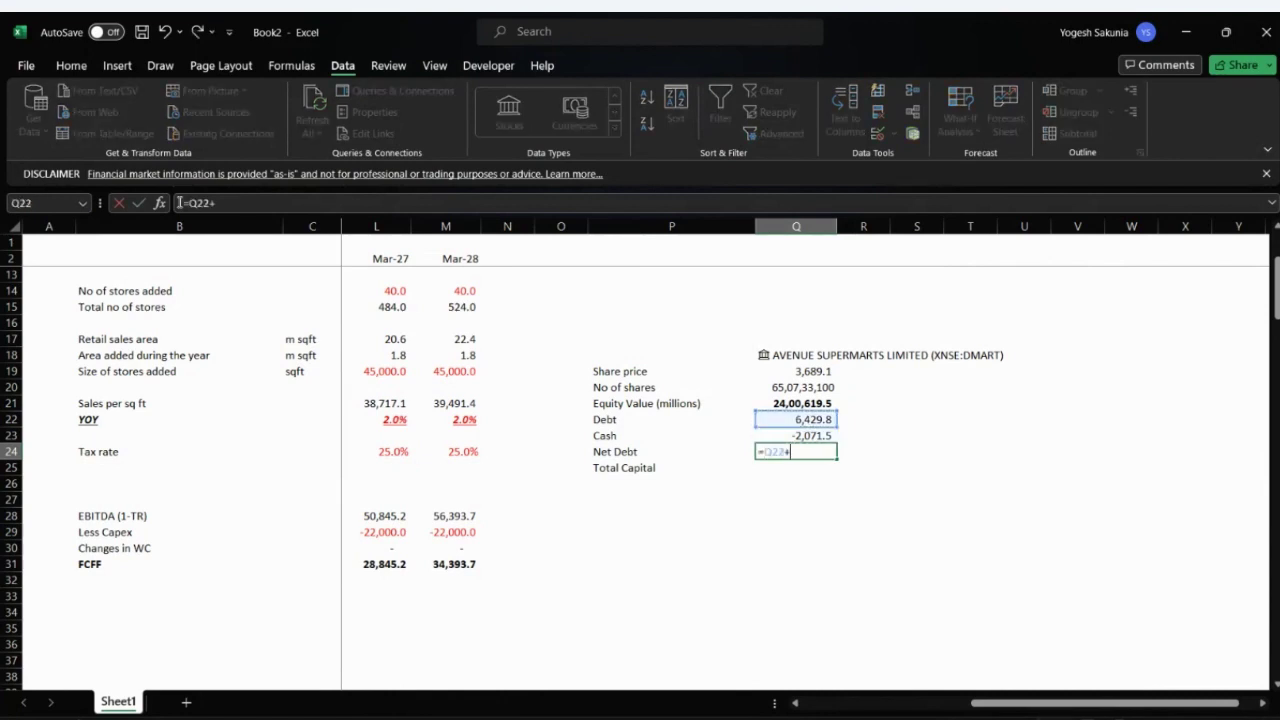
key(Up)
key(Return)
- Make the Net Debt label and value bold, and bold the Equity Value (millions) label to match its figure
key(Up)
key(Left)
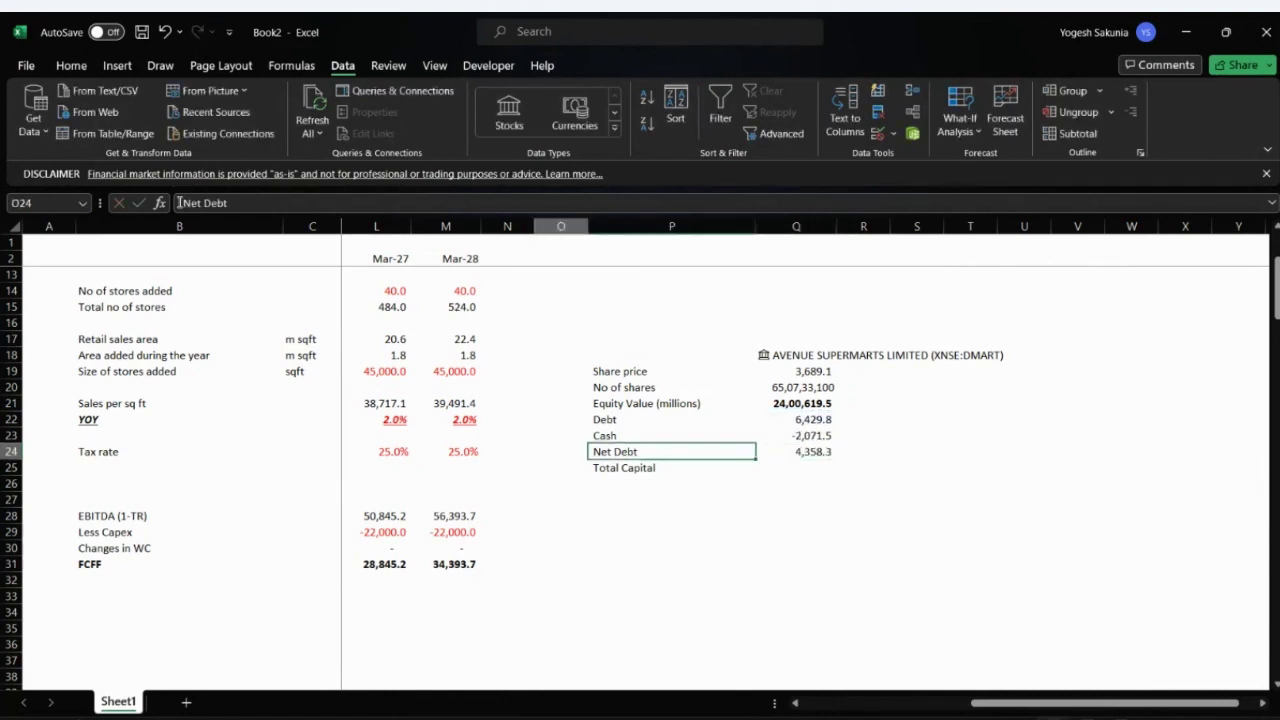
key(shift+Right)
key(ctrl+b)
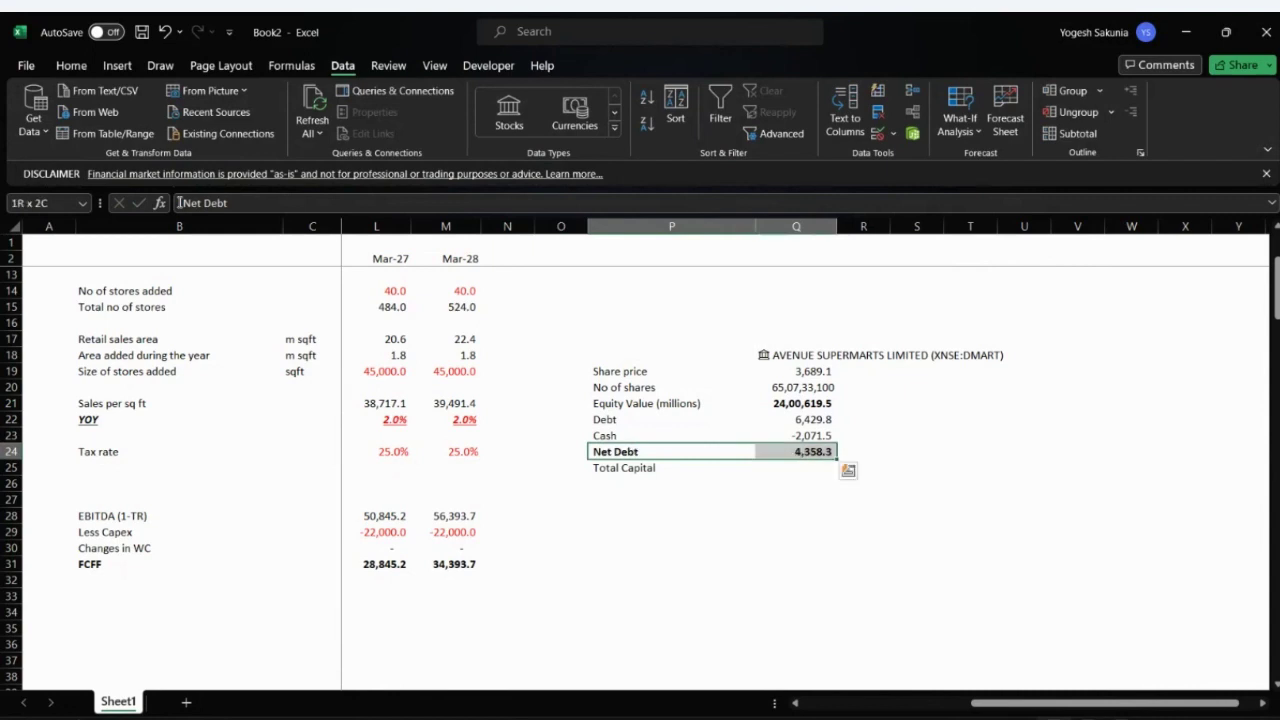
key(Up)
key(Up)
key(Up)
key(shift+Right)
key(ctrl+b)
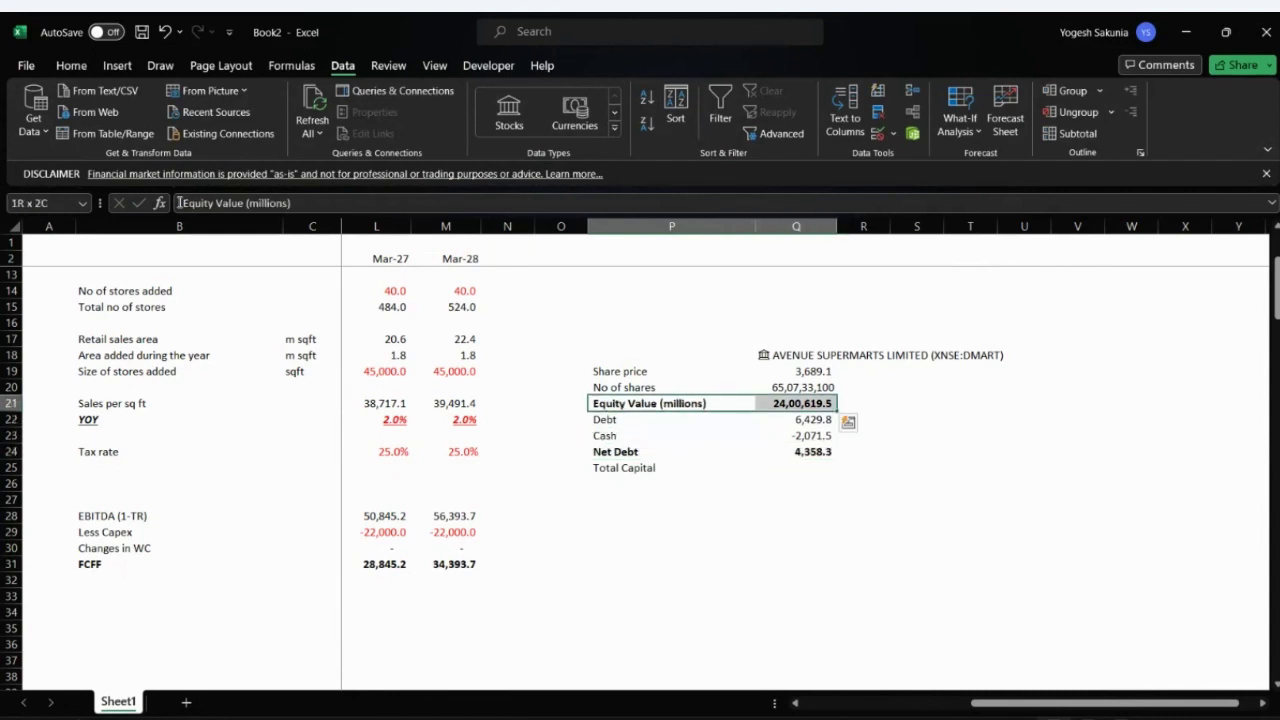
- Calculate Total Capital in Q25 as Equity Value plus Net Debt with the formula =Q21+Q24
key(Down)
key(Down)
key(Down)
key(Down)
key(Right)
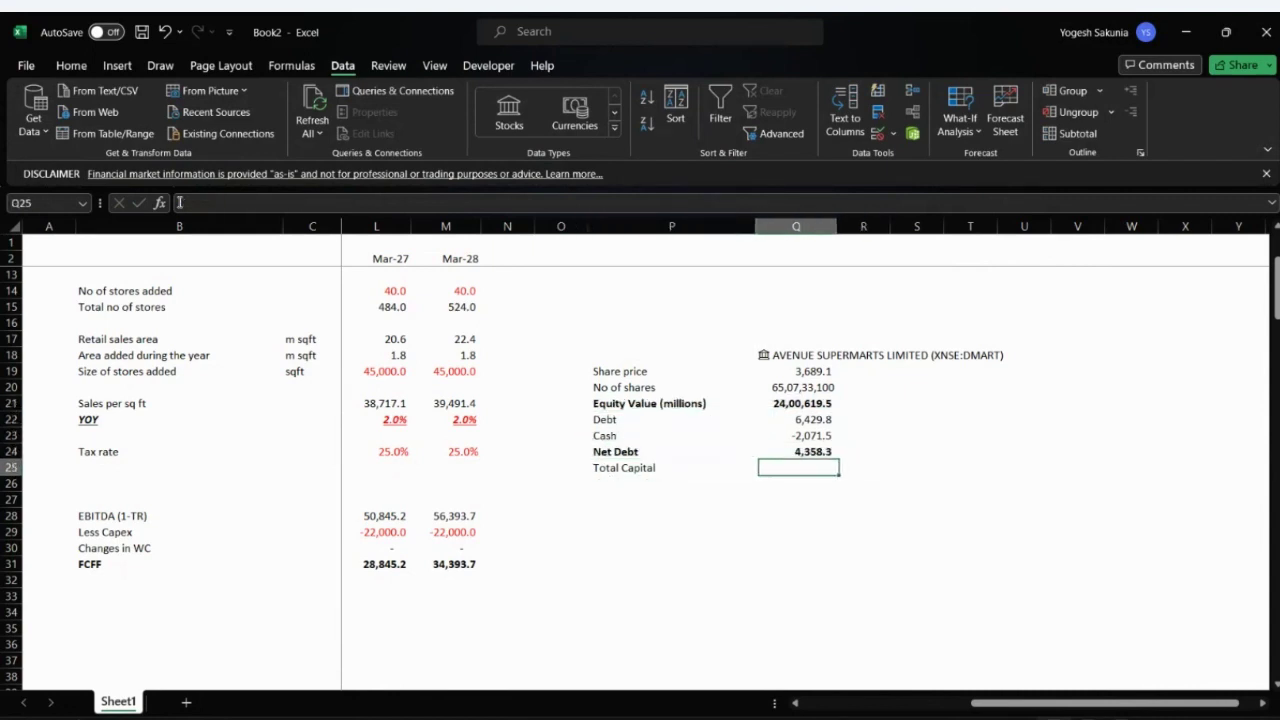
text(=)
key(Up)
key(Up)
key(Up)
key(Up)
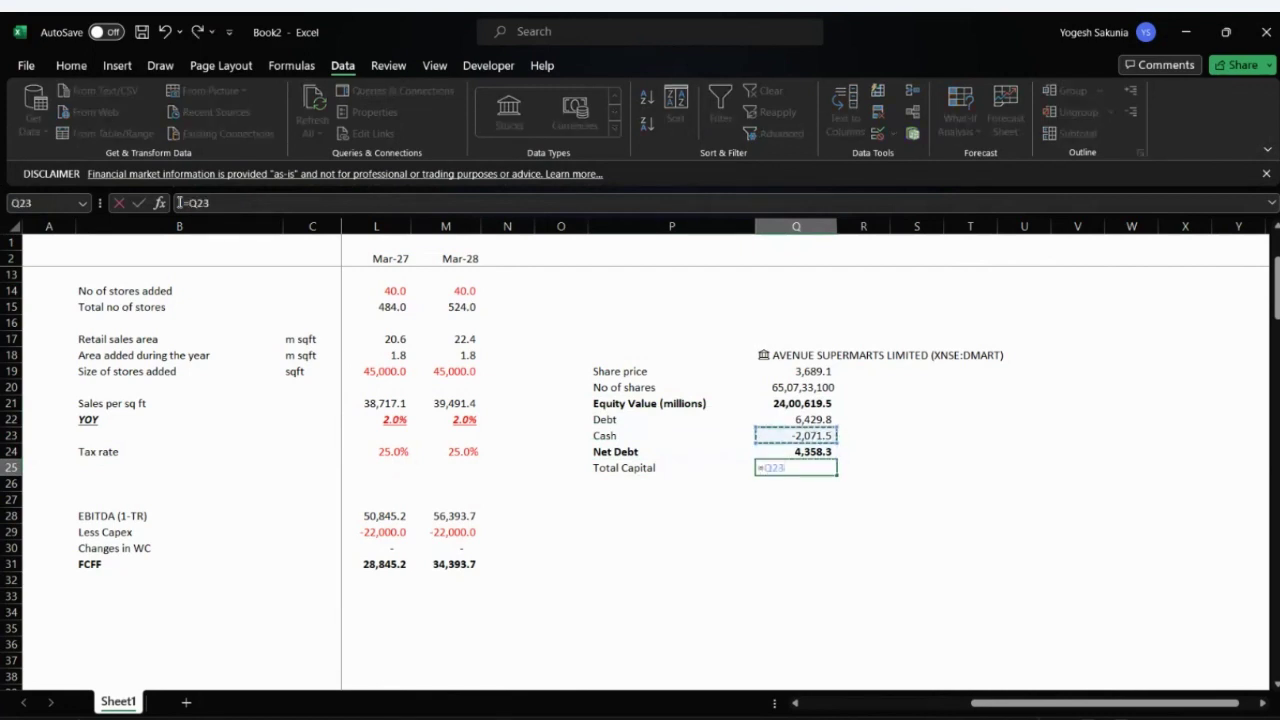
text(+)
key(Up)
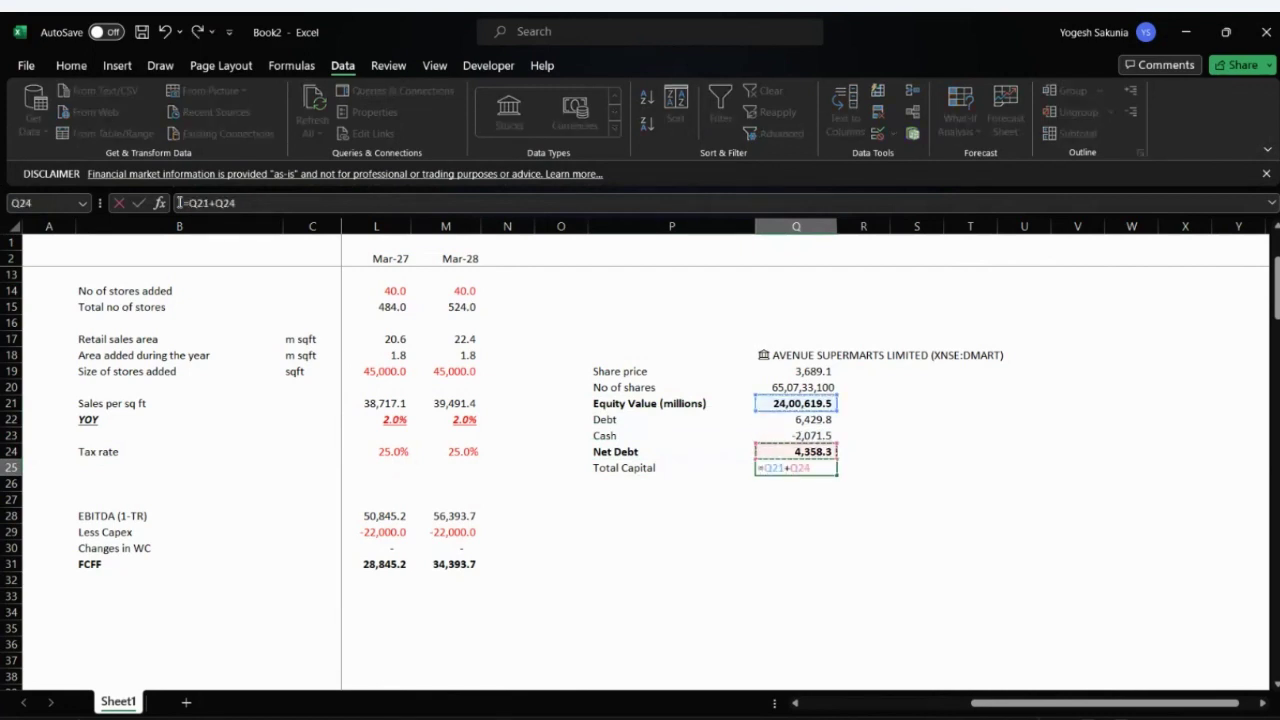
key(Return)
- Make the Total Capital label and value in P25:Q25 bold
key(Up)
key(Right)
key(Left)
key(Left)
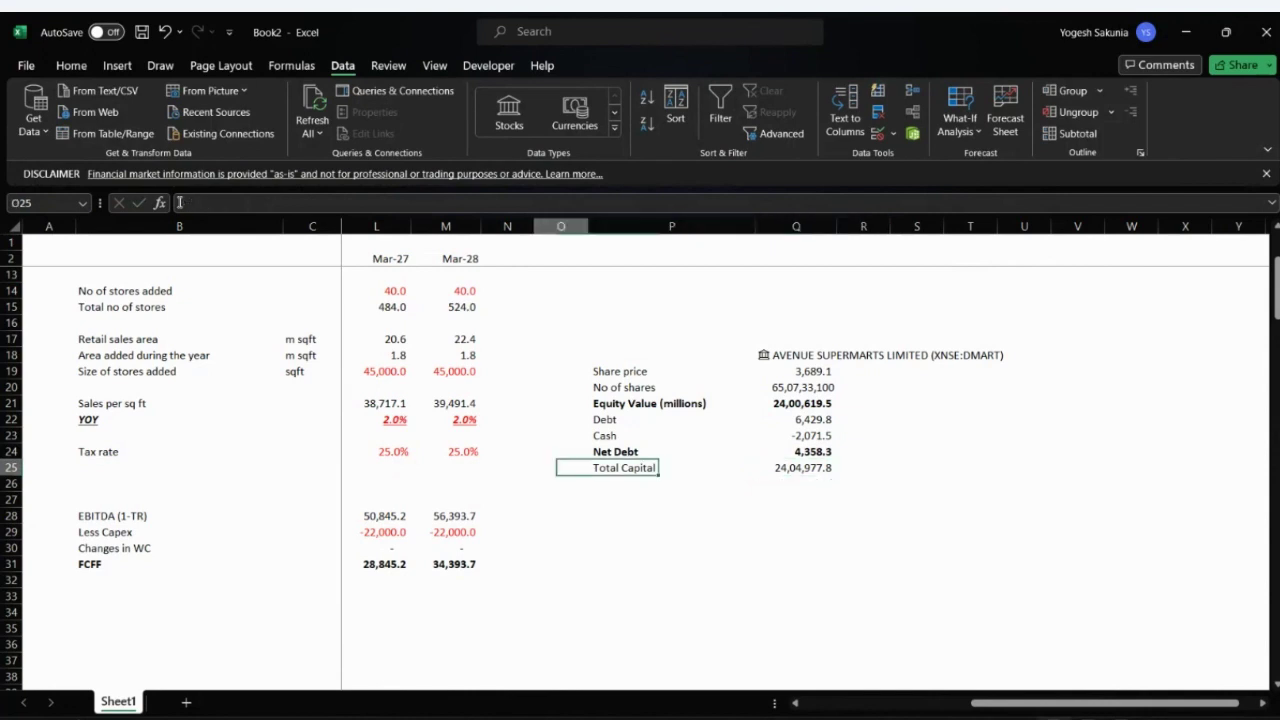
key(Left)
key(Right)
key(shift+Right)
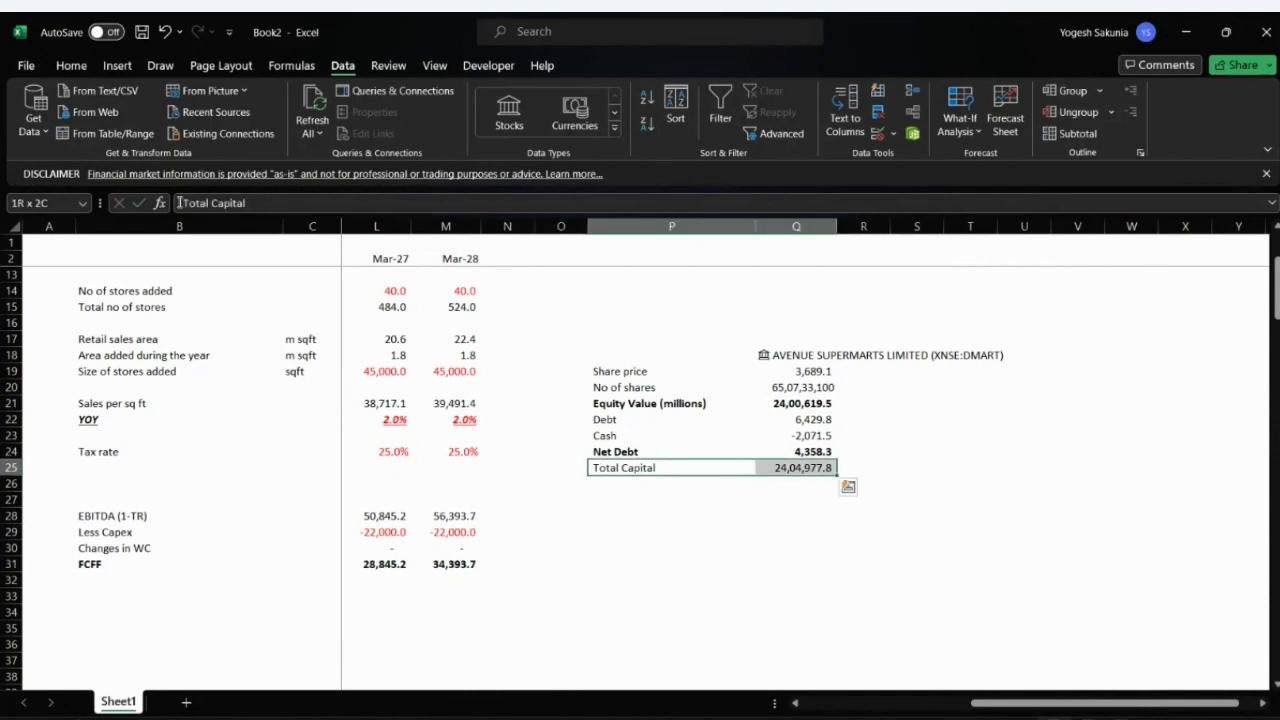
key(ctrl+b)
- Enter the equity weight label "We" in cell S19
key(Right)
key(Right)
key(Up)
key(Up)
key(Up)
key(Up)
key(Up)
key(Right)
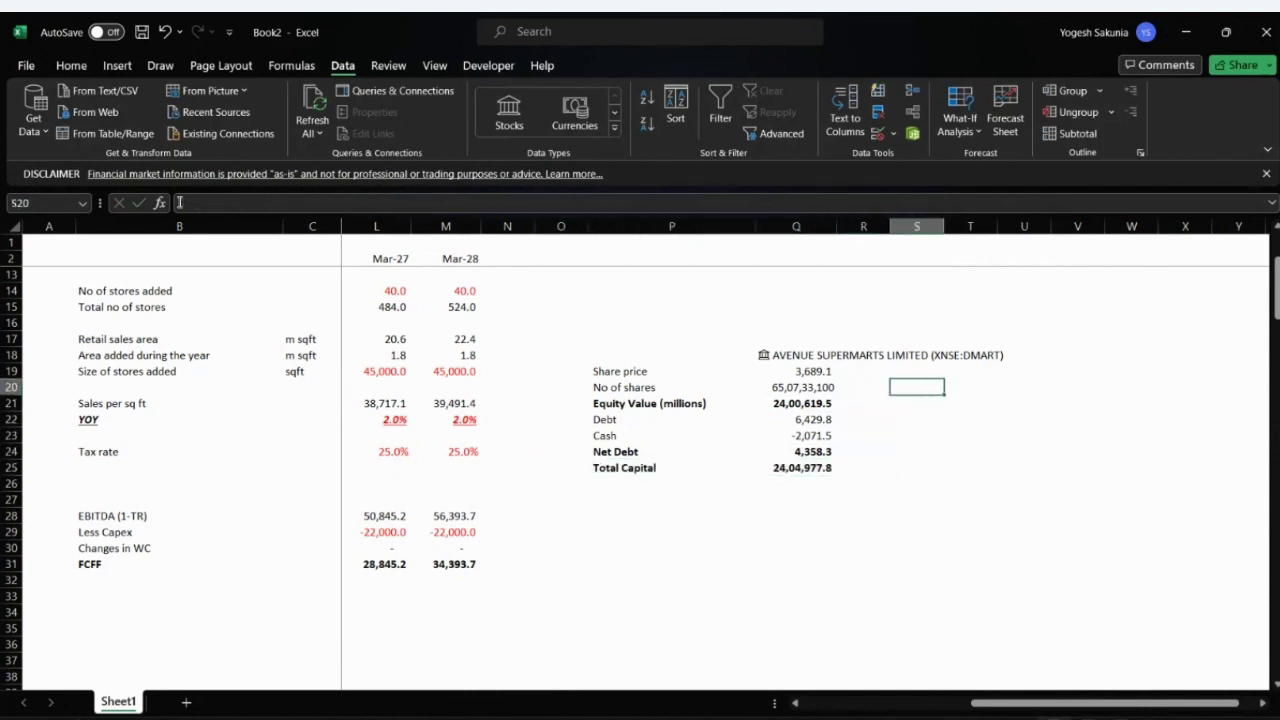
key(Up)
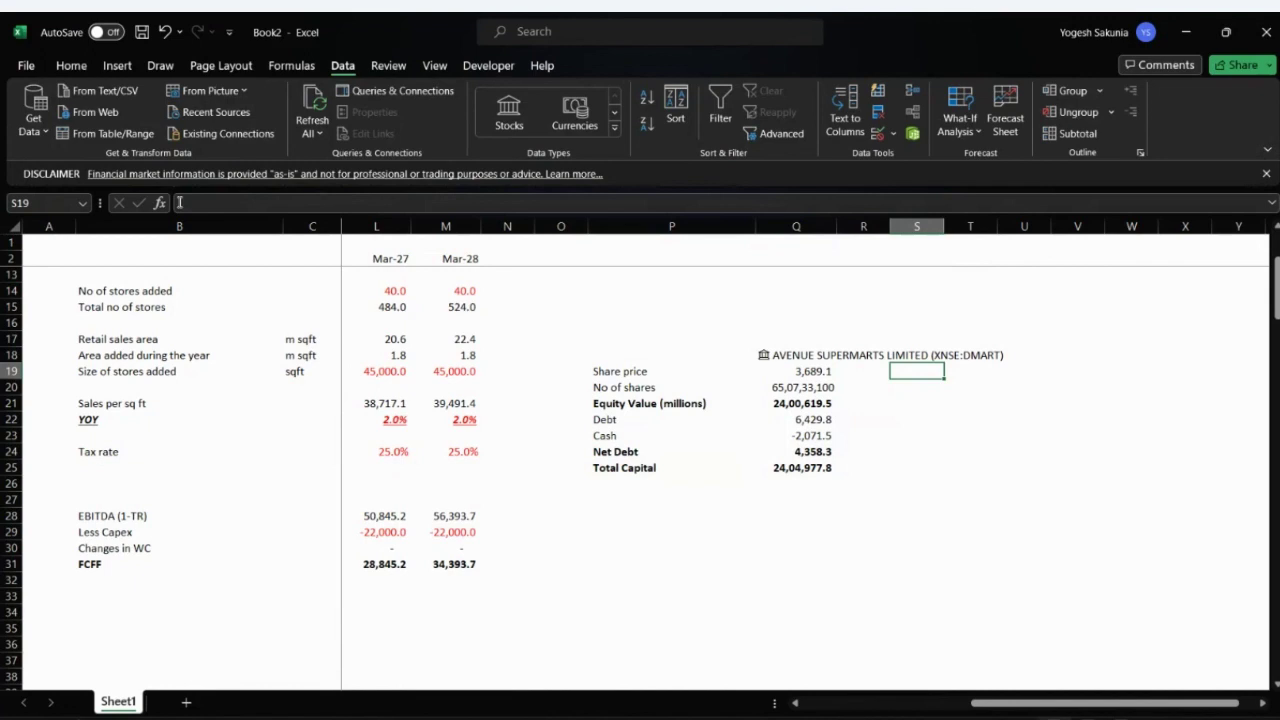
text(We)
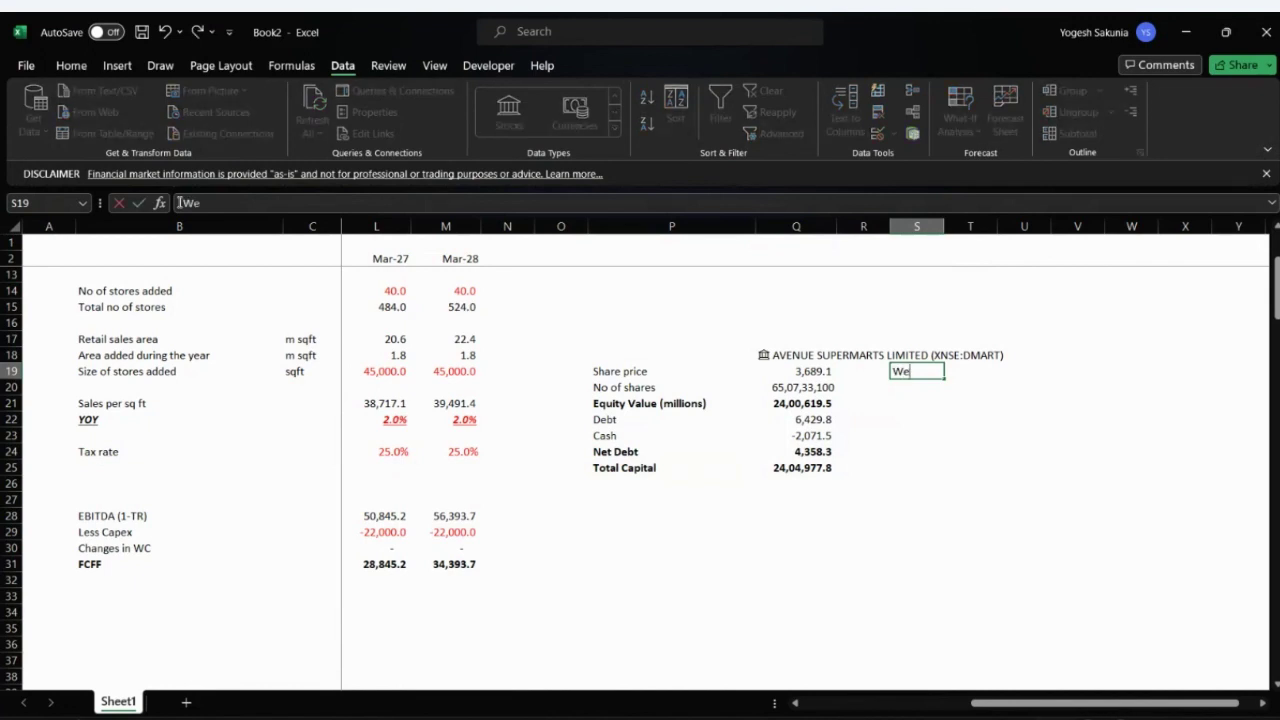
key(Return)
- Calculate the equity weight in T19 as Equity Value divided by Total Capital with the formula =Q21/Q25
key(Up)
key(Right)
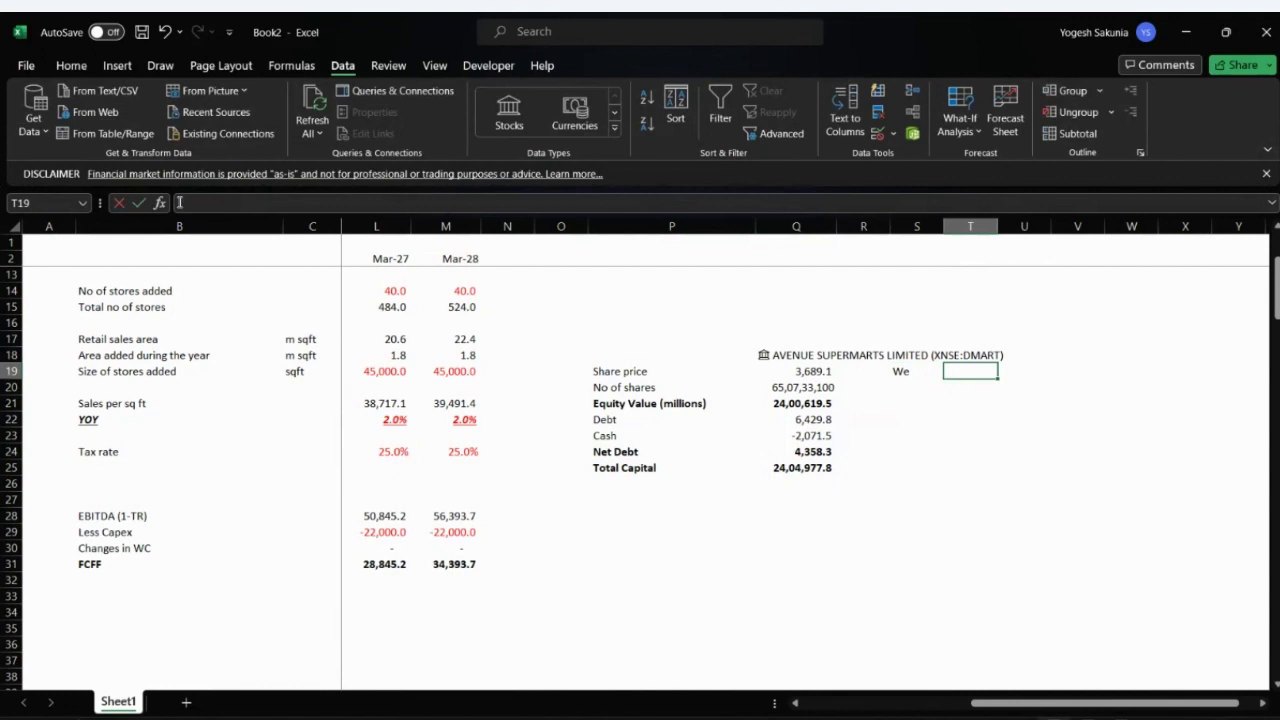
text(=)
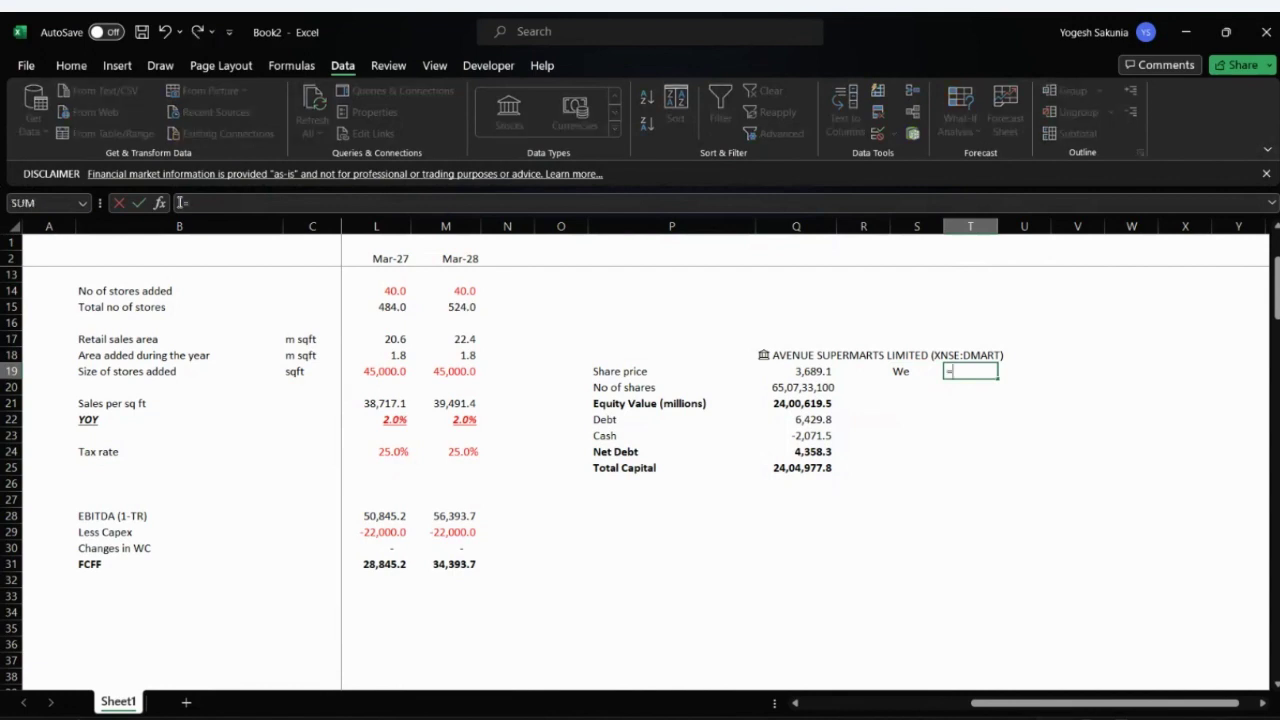
click(790, 404)
text(/)
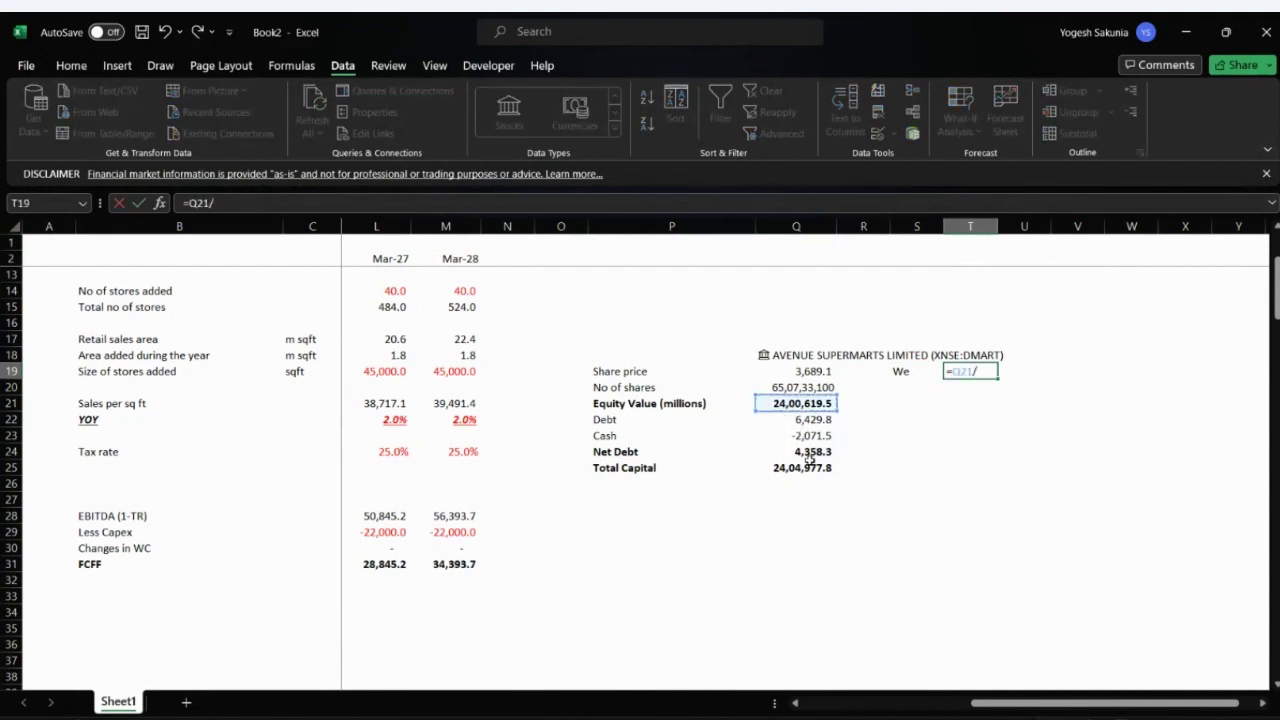
click(810, 466)
key(Return)
key(Up)
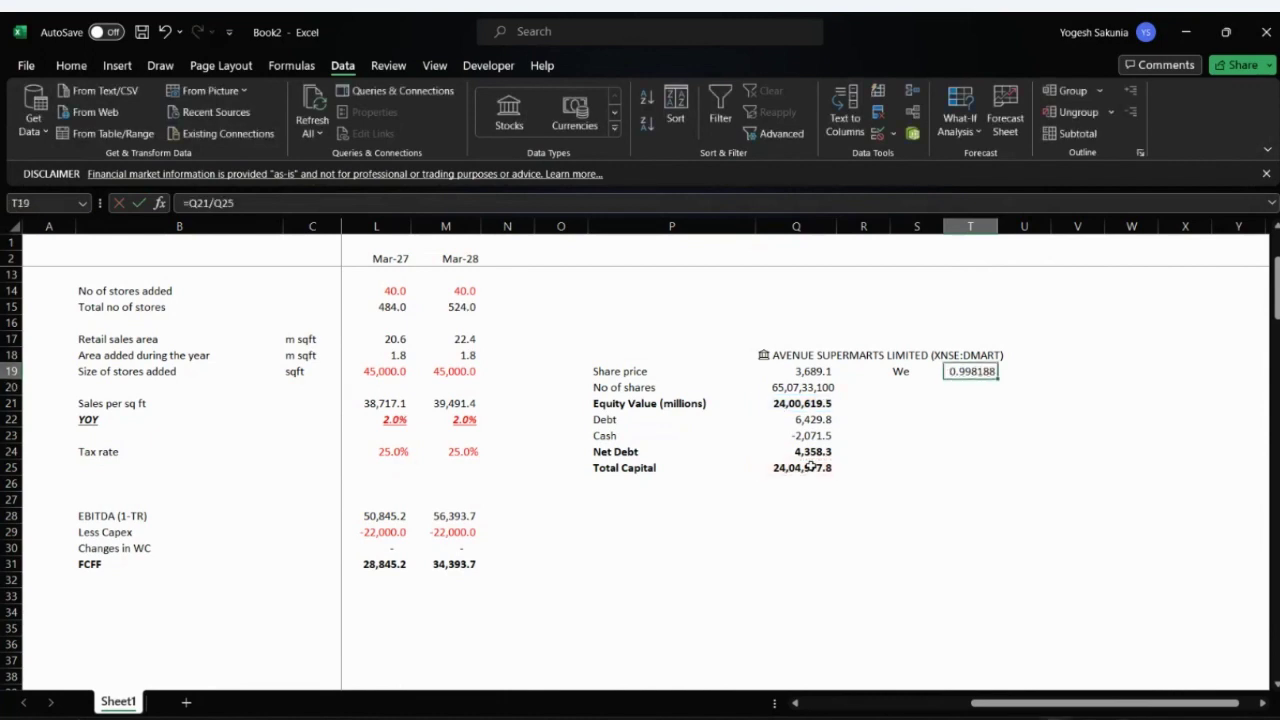
- Format the equity weight in T19 as a percentage with one decimal place
click(71, 65)
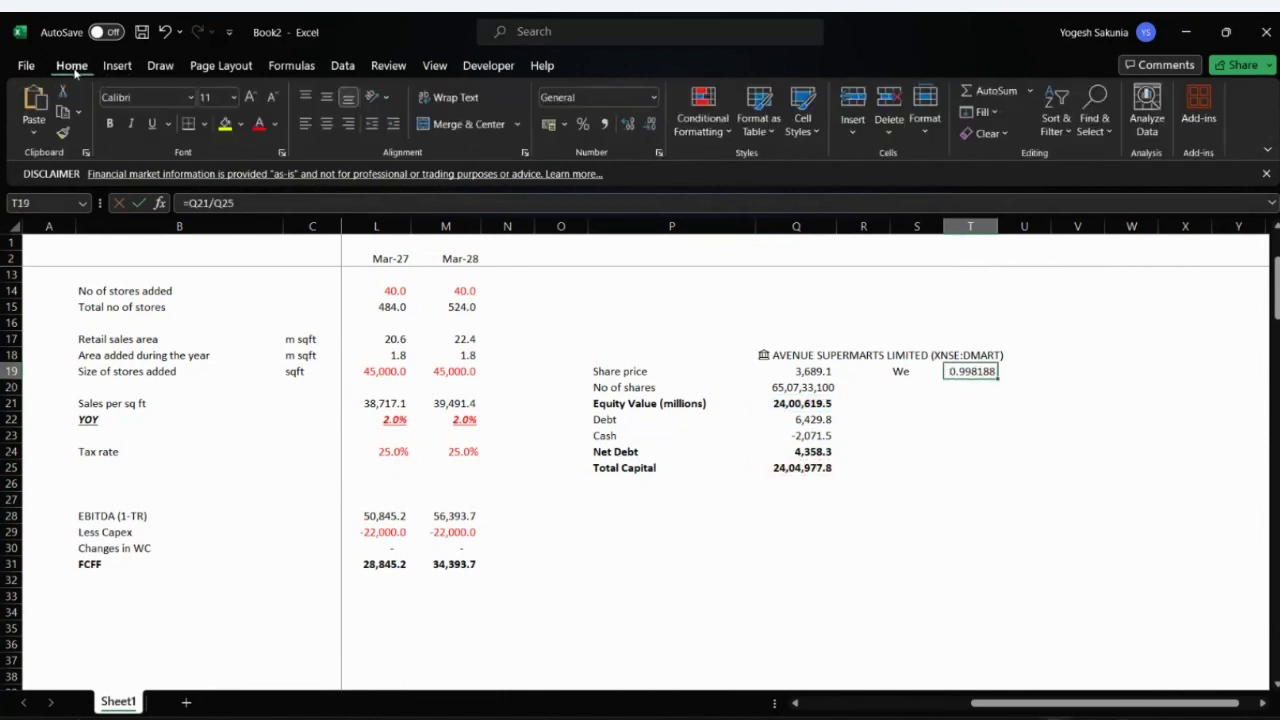
click(583, 124)
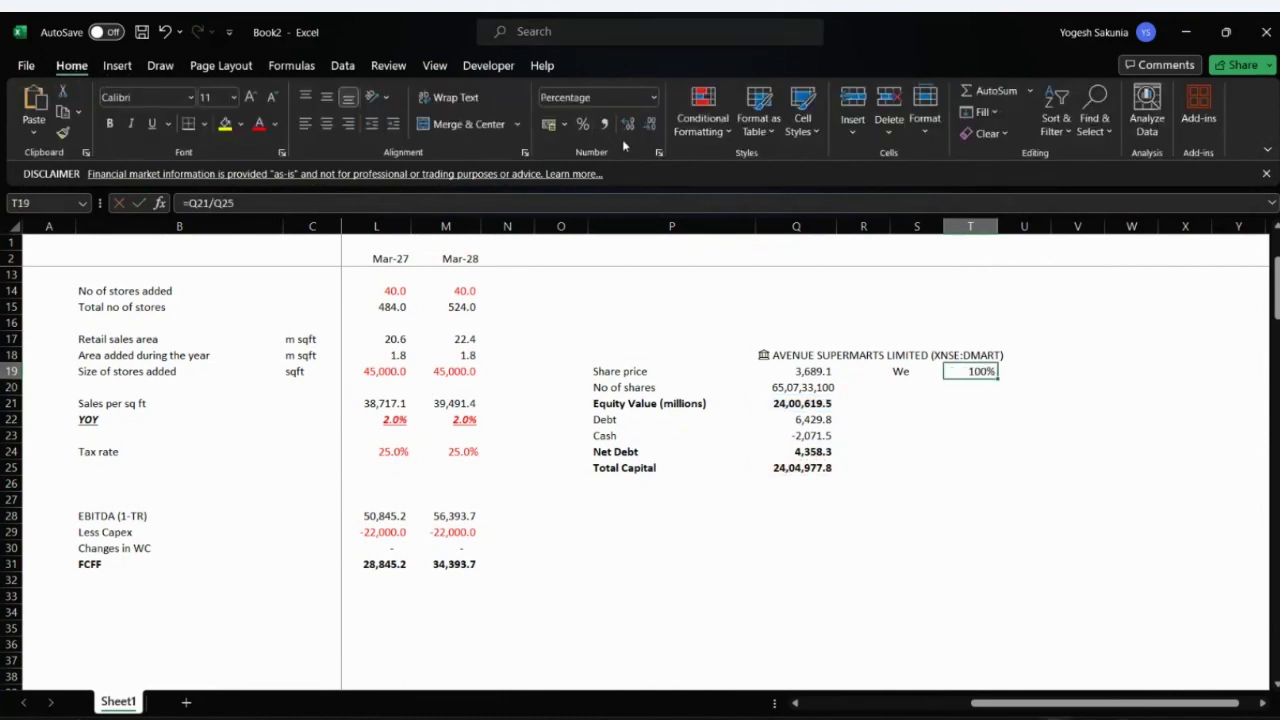
click(899, 387)
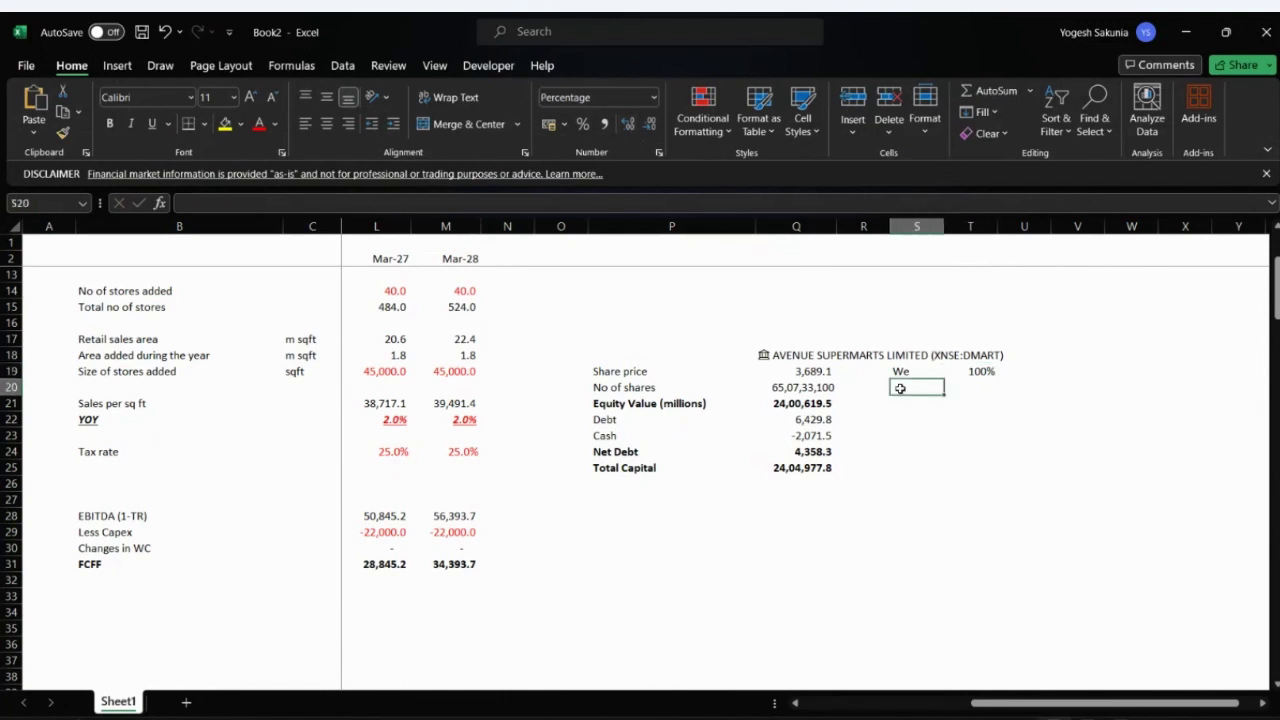
click(985, 373)
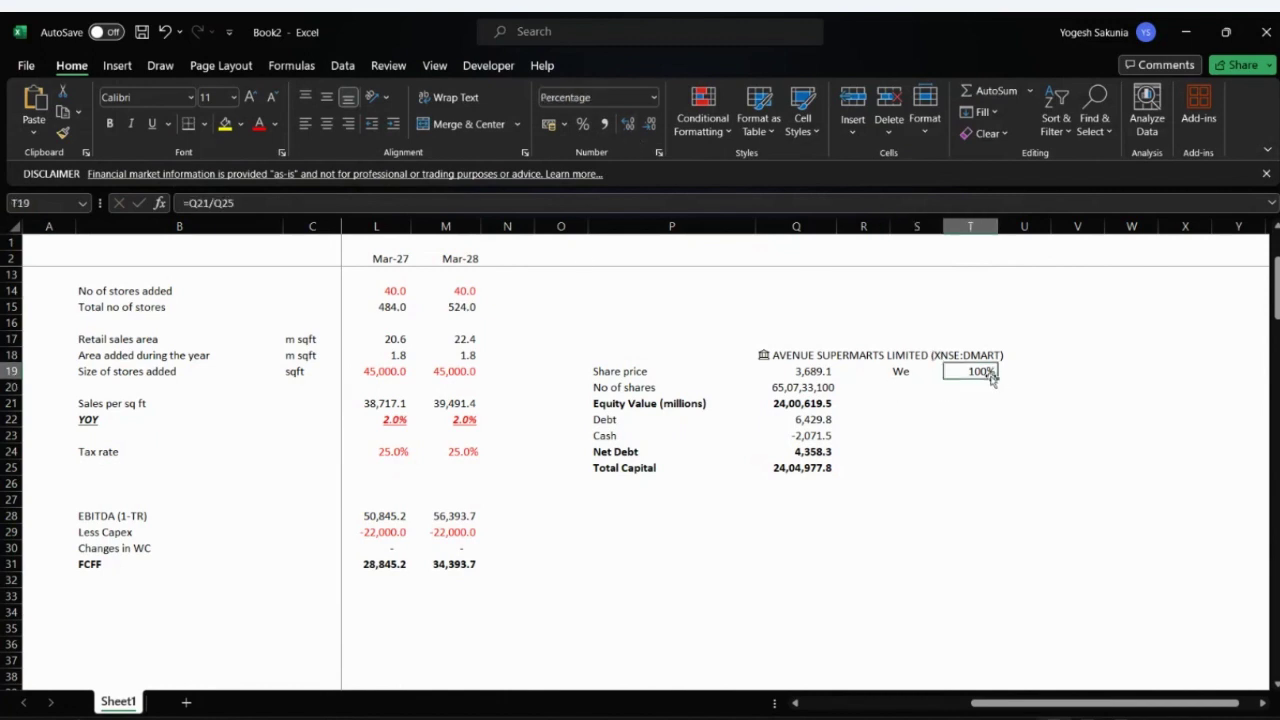
click(628, 124)
key(Left)
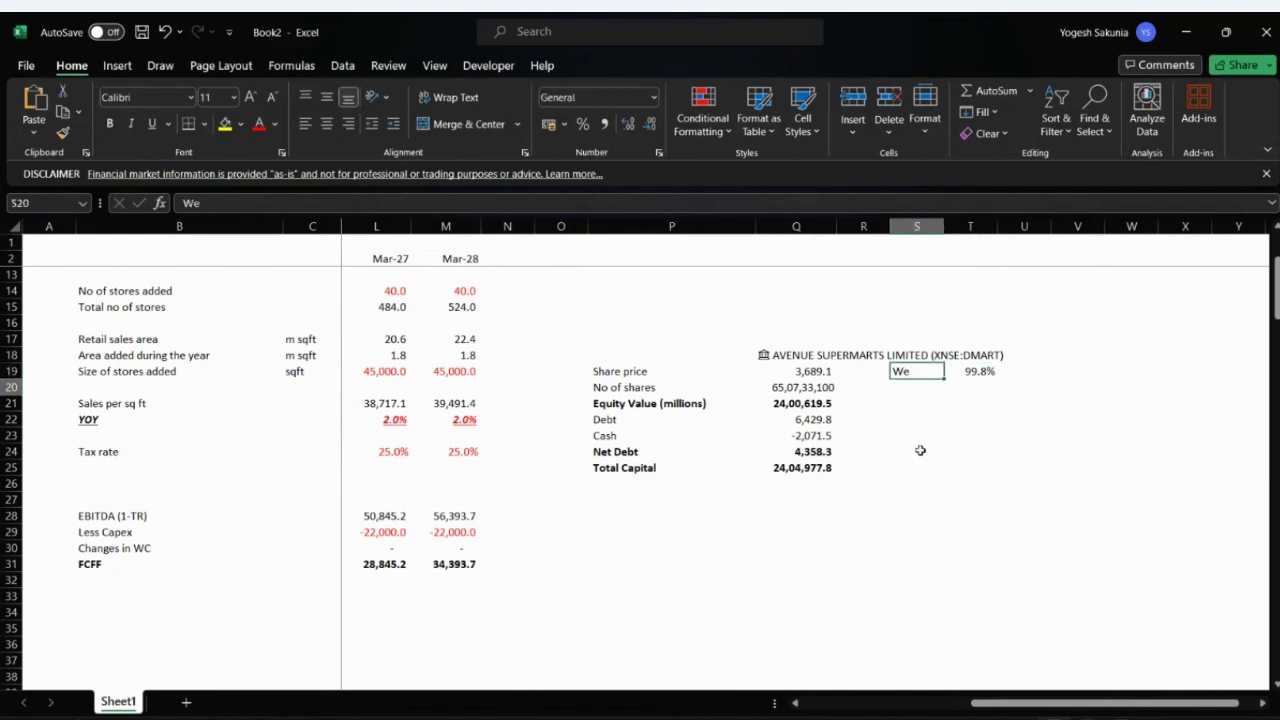
- Enter the debt weight label "Wd" in S20 and calculate it in T20 with the formula =1-T19
key(Down)
text(Wd)
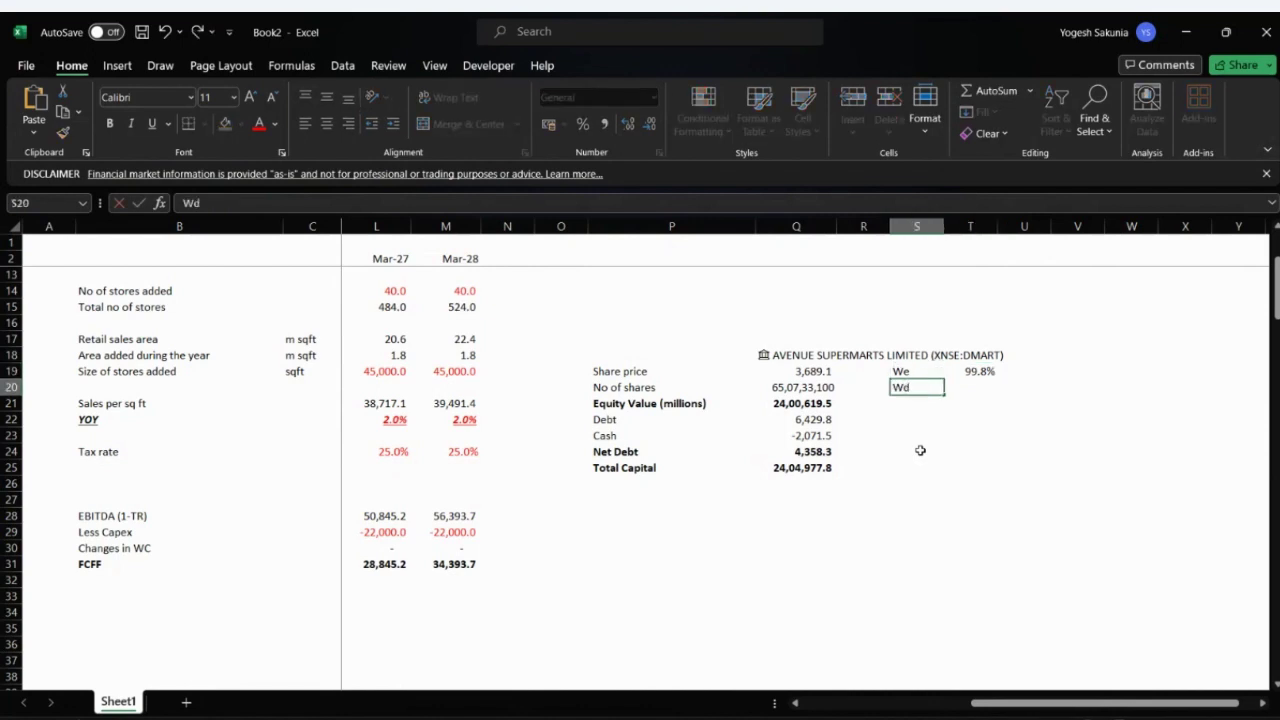
key(Return)
key(Up)
key(Right)
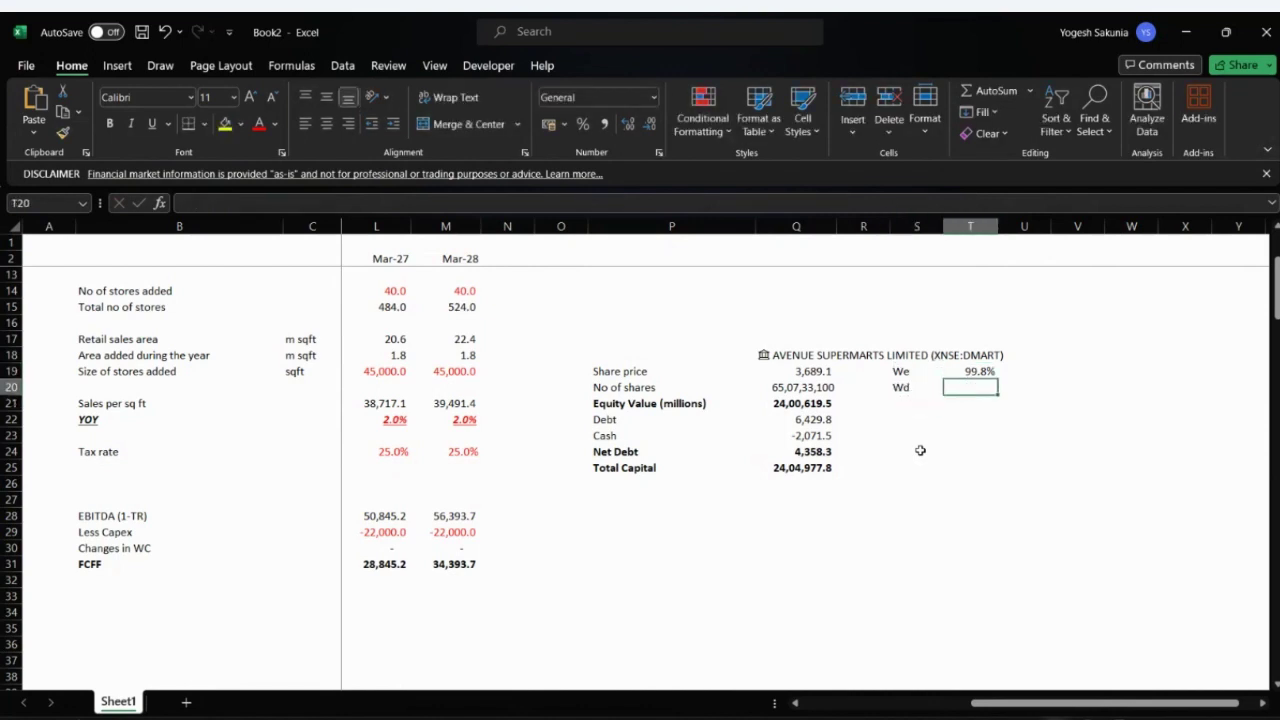
text(=1-T19)
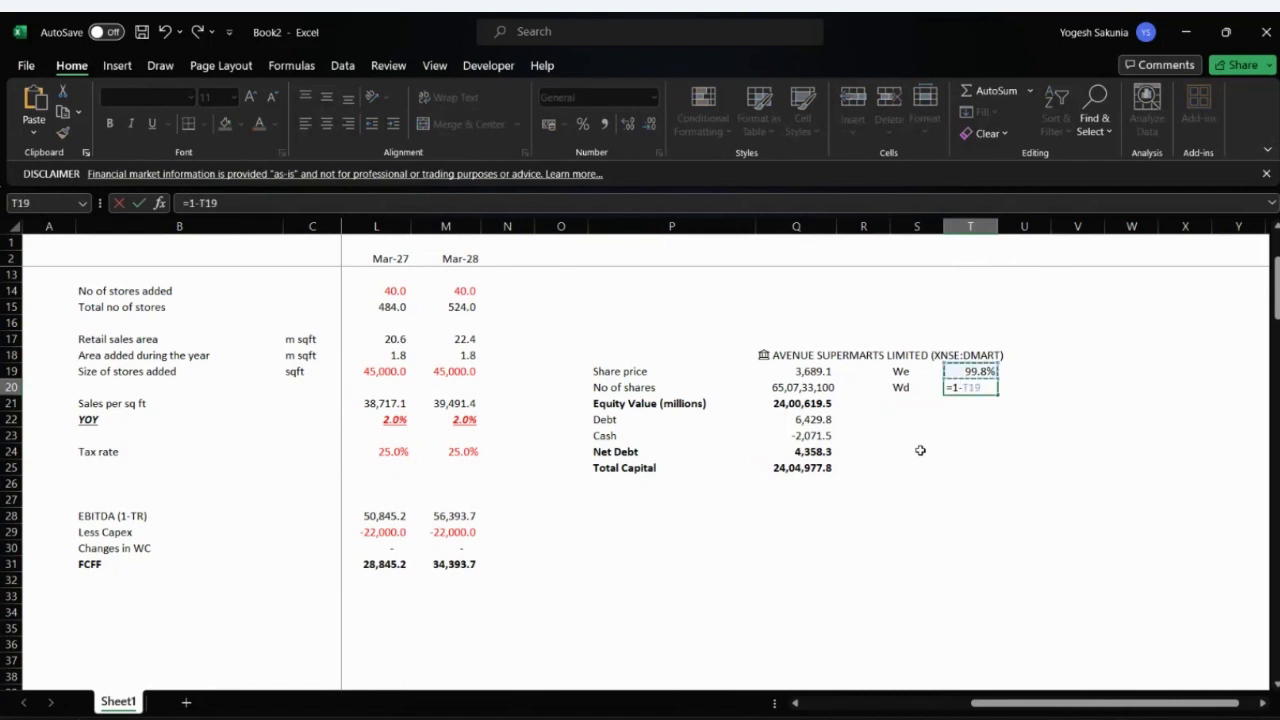
key(Return)
key(Up)
key(Left)
key(Left)
key(Down)
key(Down)
key(Down)
key(Down)
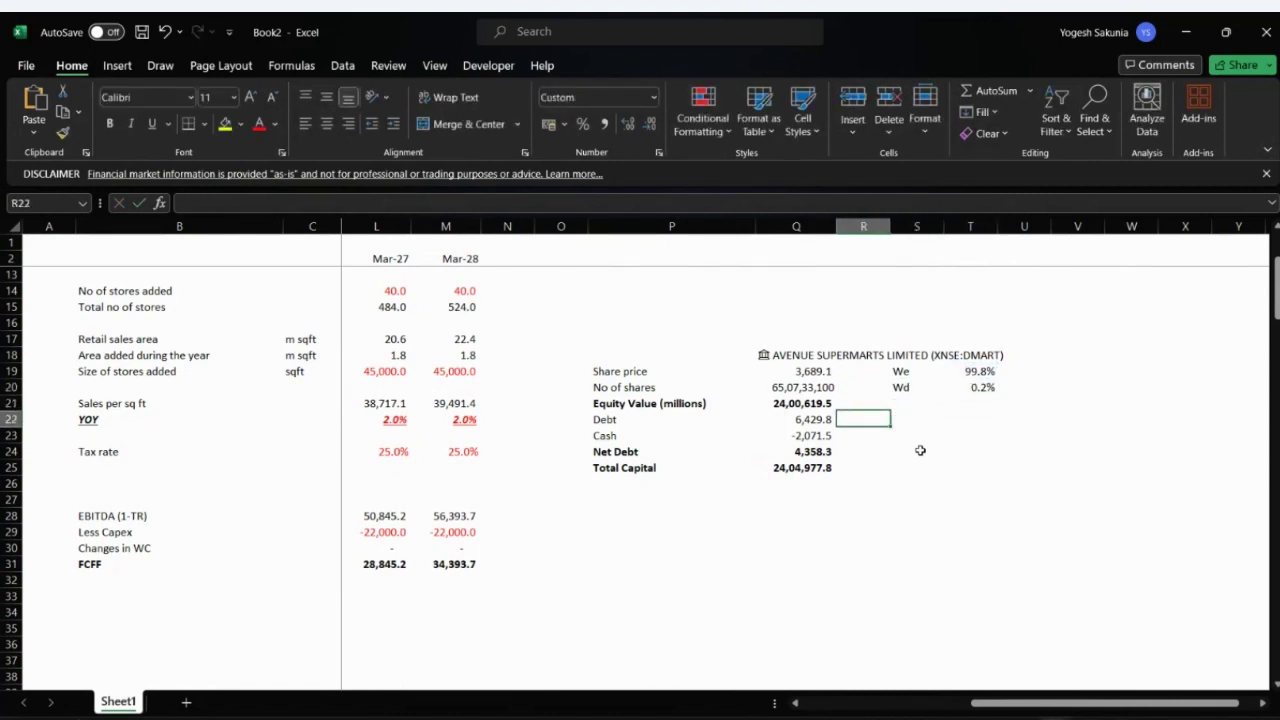
key(Left)
key(Down)
key(Up)
key(Up)
key(Up)
key(Up)
key(Up)
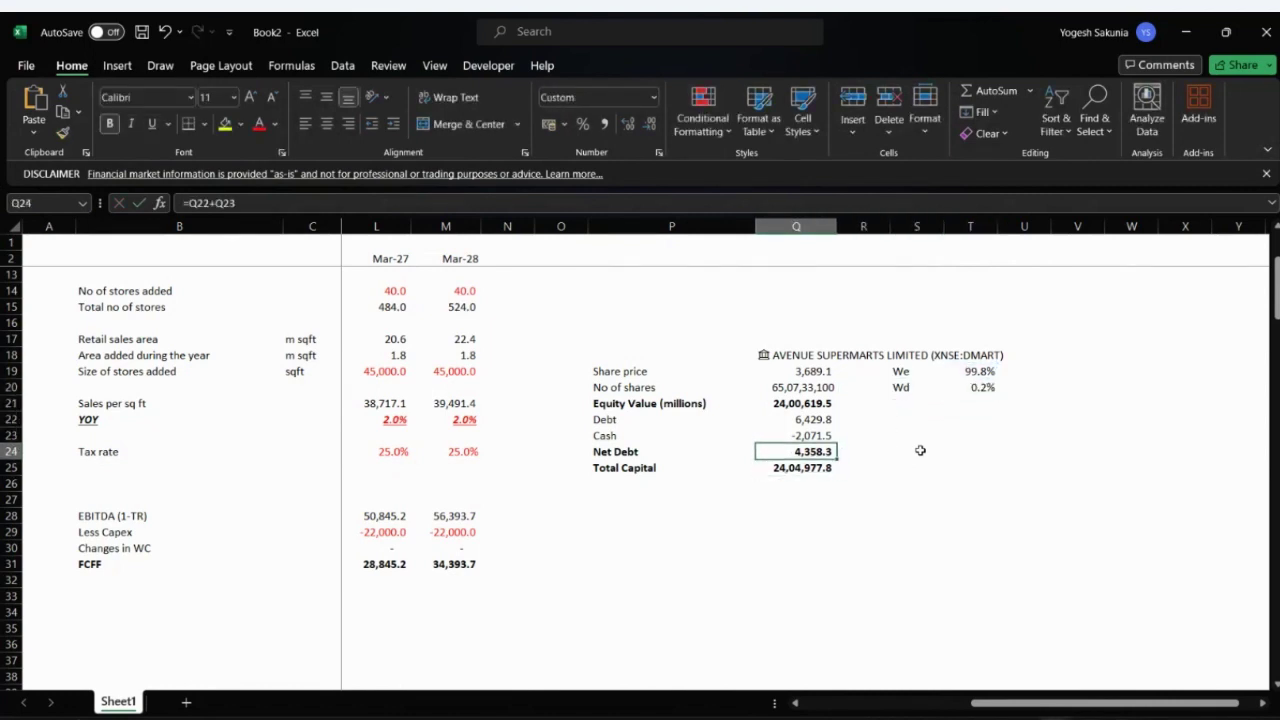
key(Right)
key(Right)
key(Up)
key(Right)
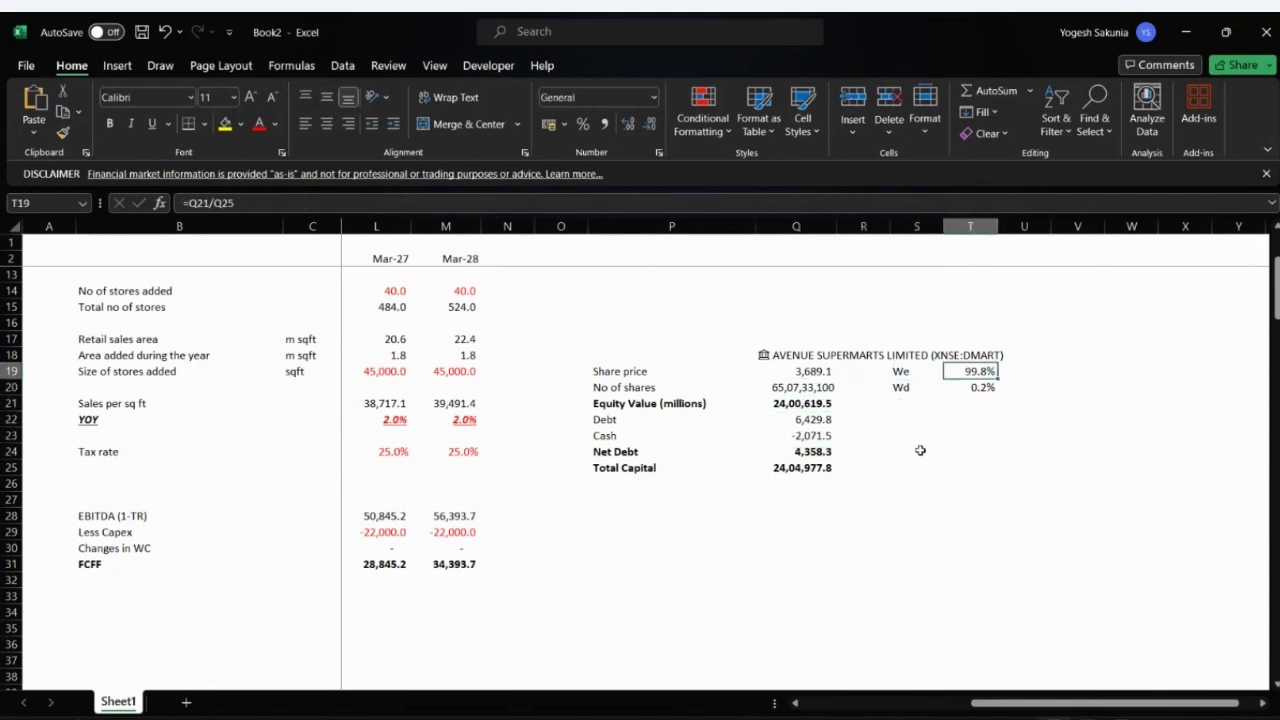
key(Down)
key(Down)
key(Down)
key(Down)
key(Down)
key(Down)
key(Down)
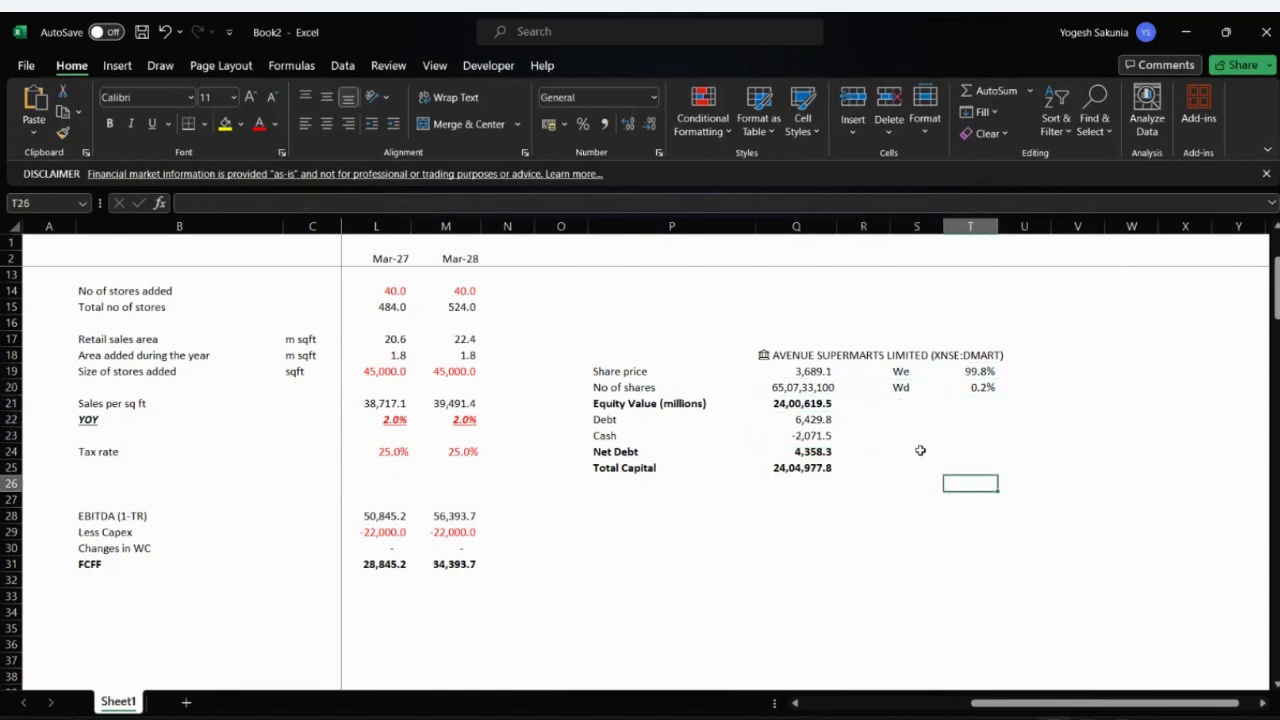
key(Up)
key(Up)
key(Up)
key(Up)
key(Left)
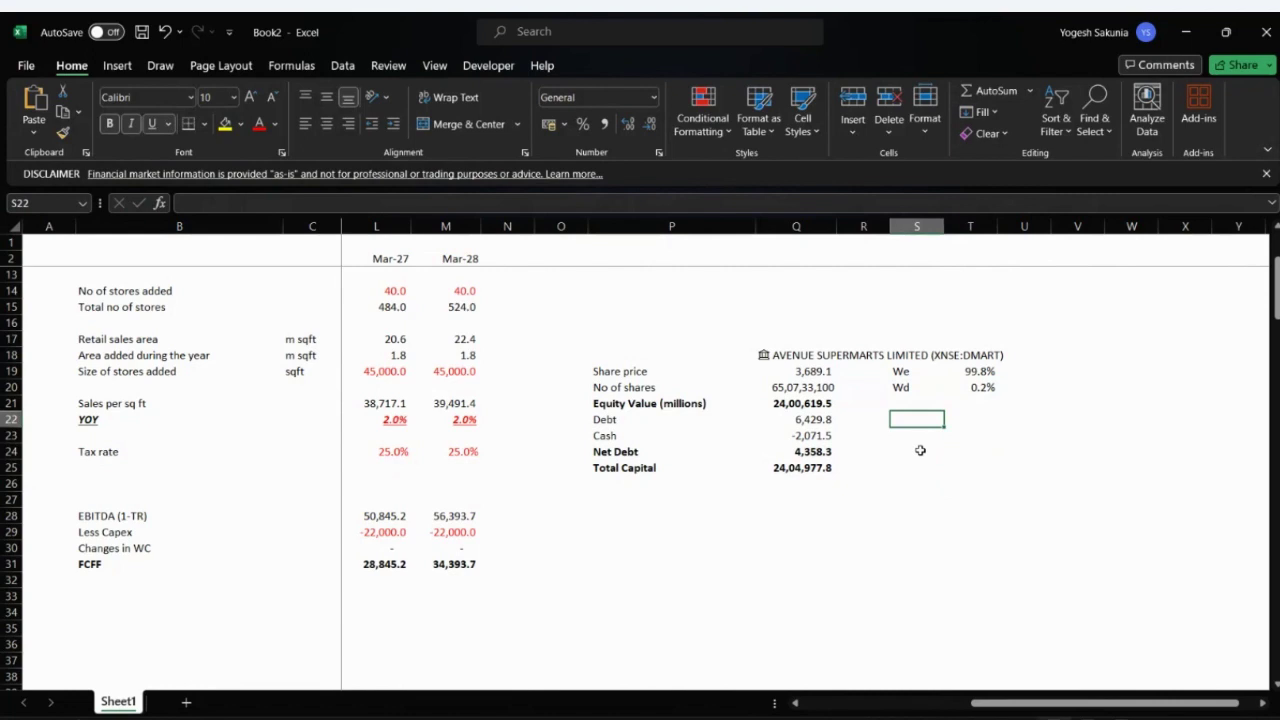
text(=)
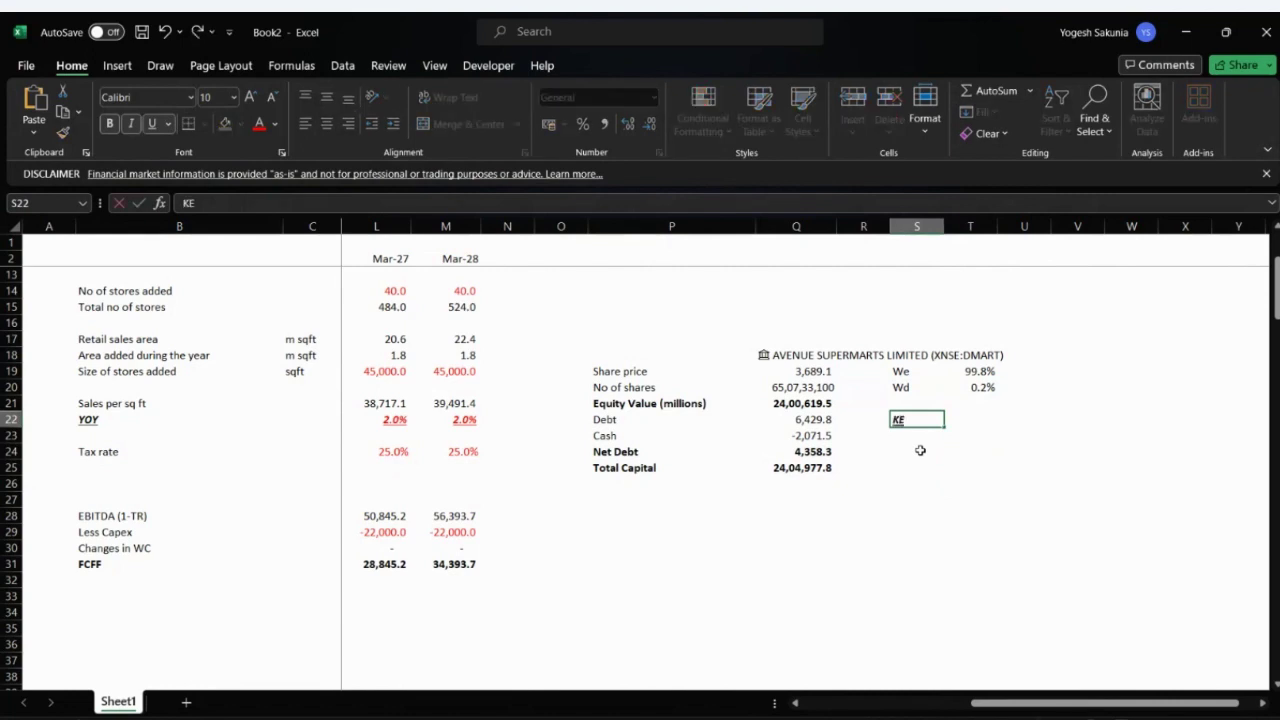
key(BackSpace)
key(Escape)
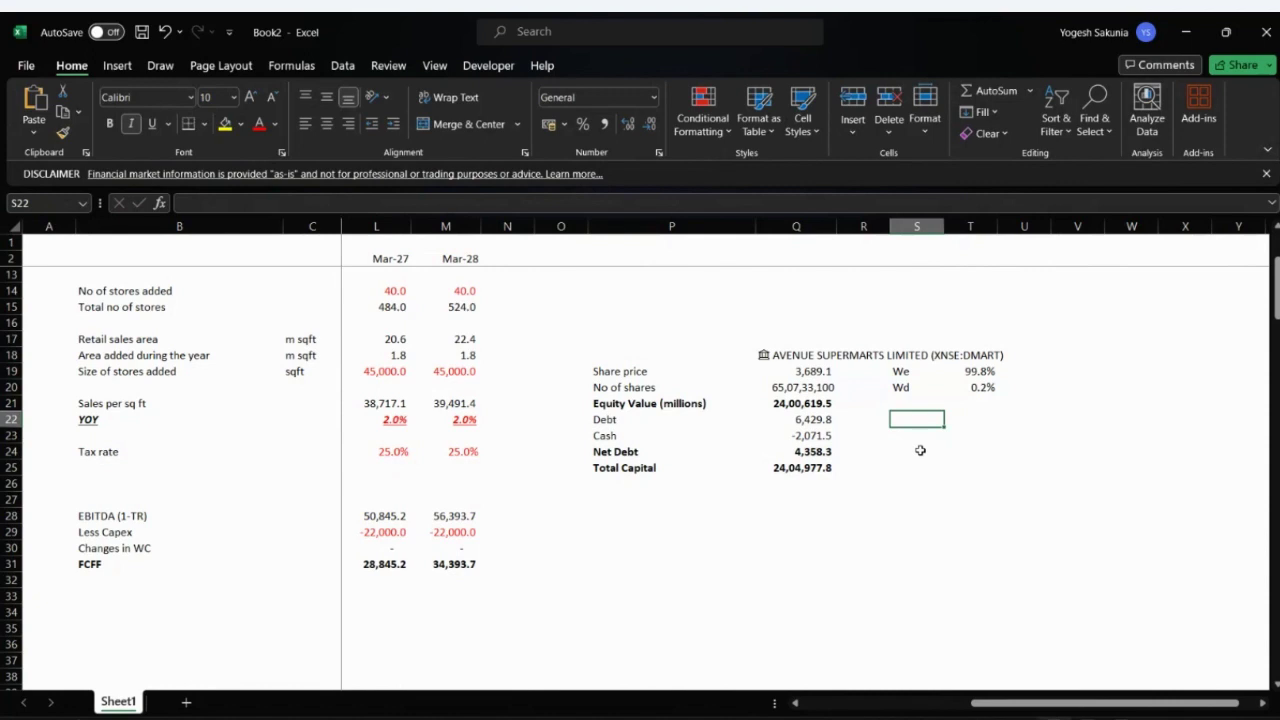
- Enter the risk-free rate label "Rf" in cell S22, with a capital R
text(rf)
key(Return)
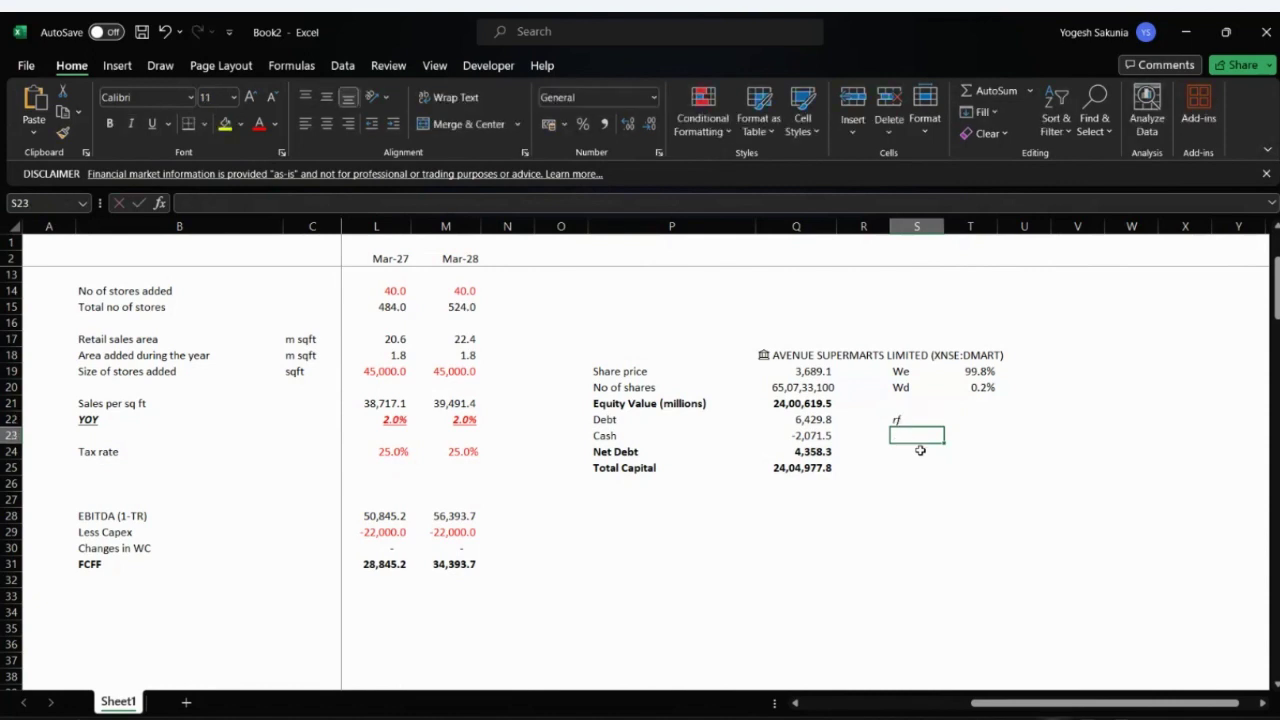
key(Up)
text(R)
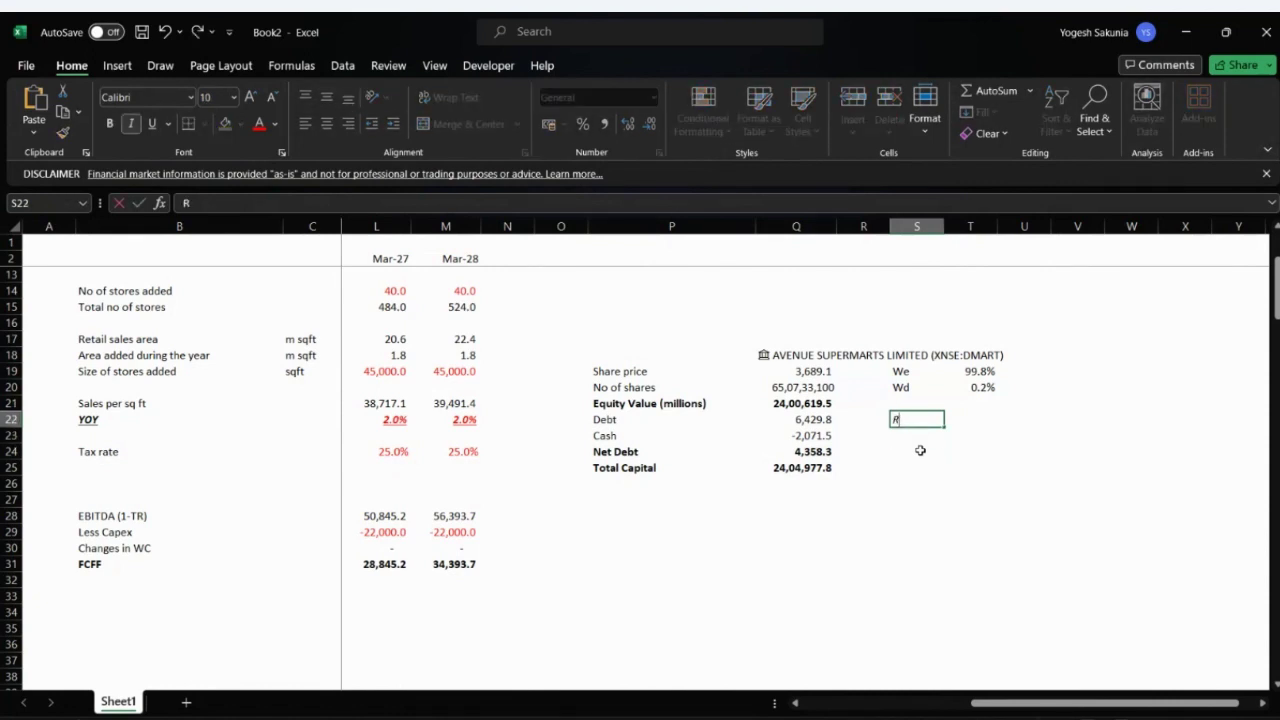
text(f)
key(Return)
key(Up)
key(Down)
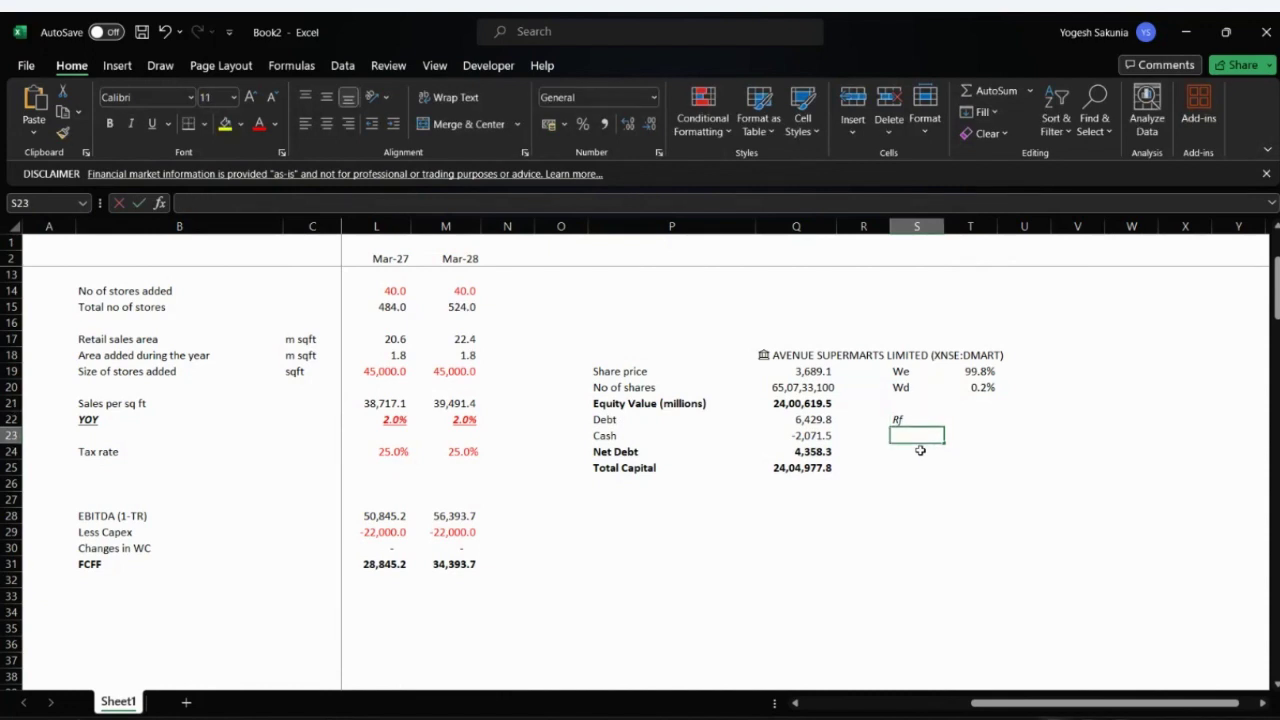
- Enter the cost of equity input labels "Beta" in S23 and "Mraket Risk premium" in S24
text(Beta)
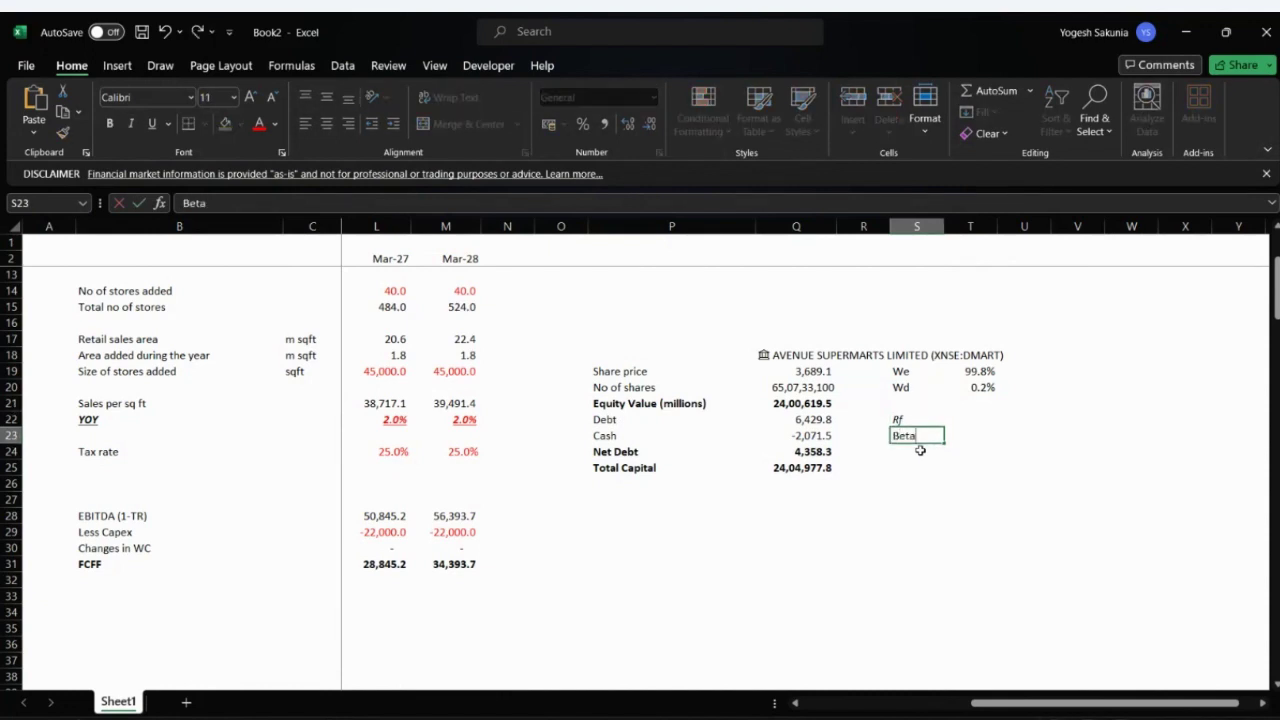
key(Return)
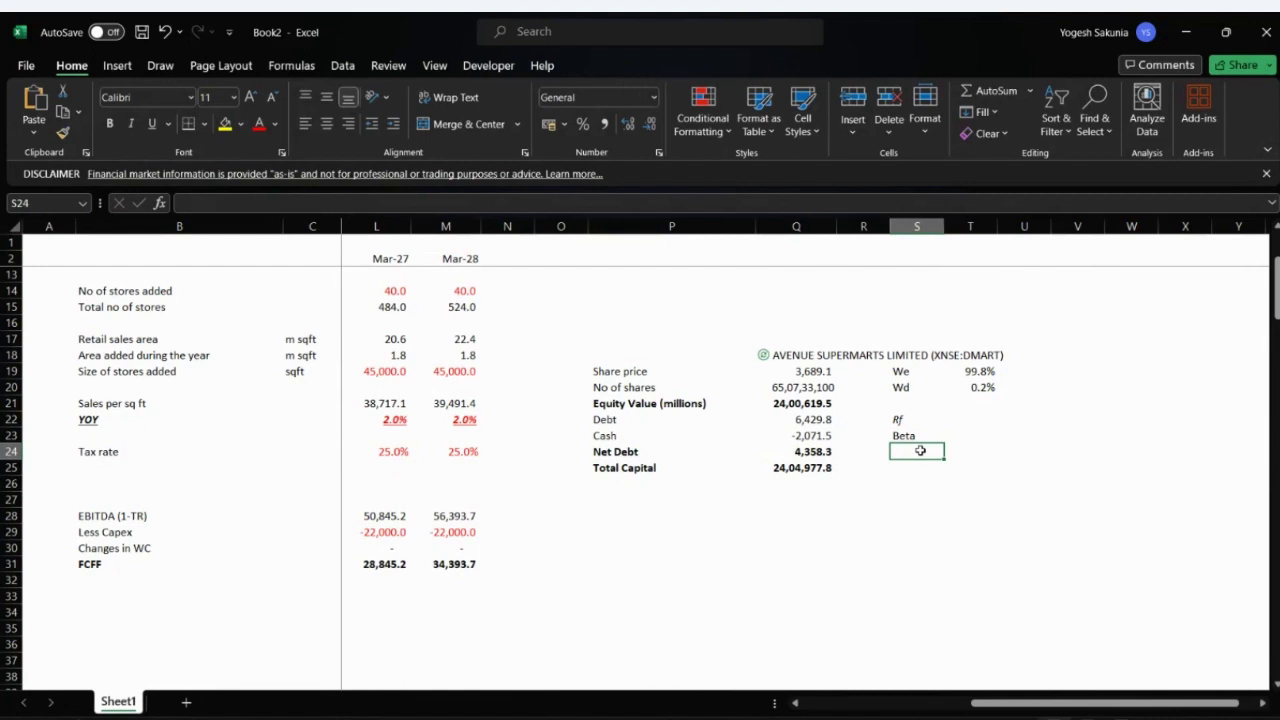
text(Mraket)
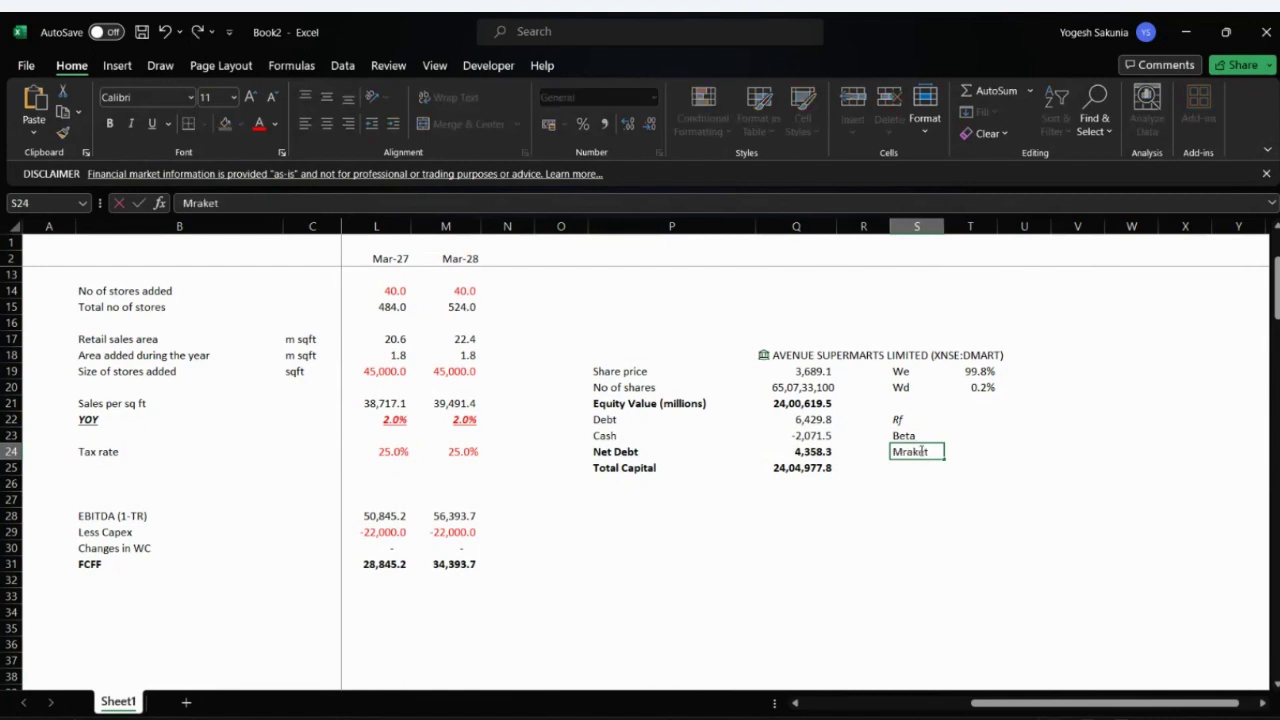
text( Risk premium)
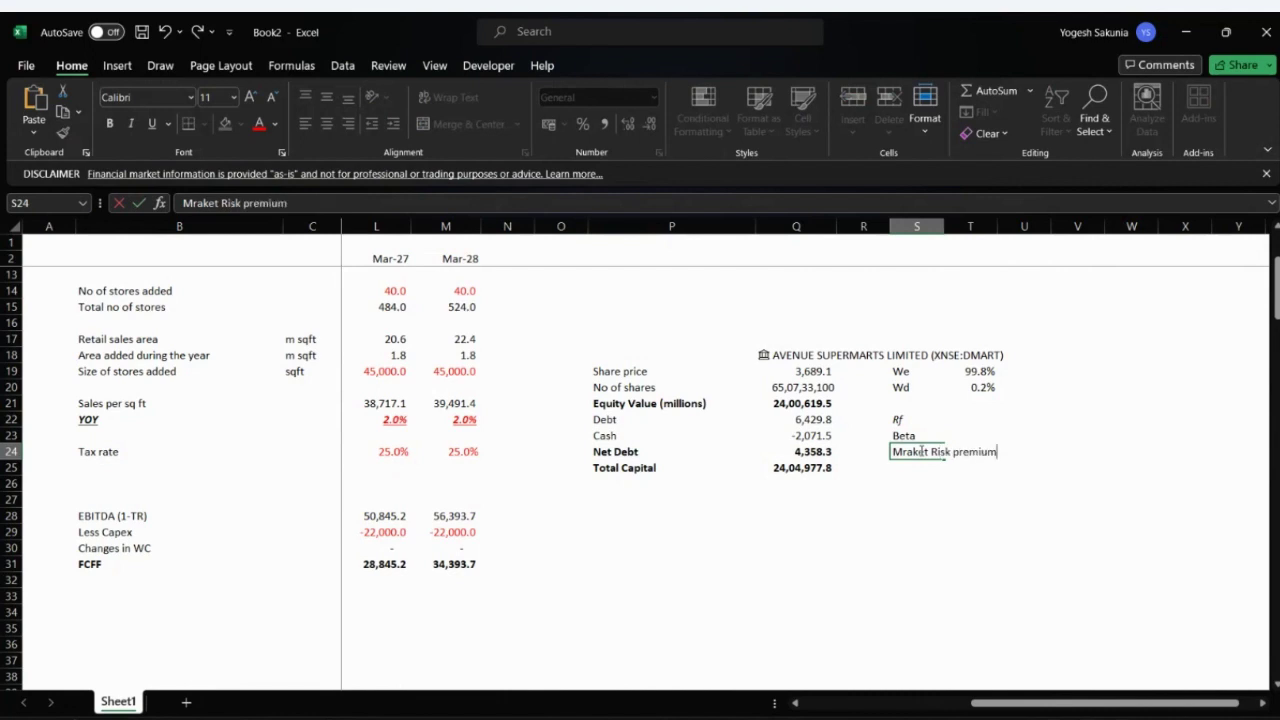
key(Return)
- Remove the italic formatting from the Rf, Beta and market risk premium labels in S22:S24
key(Up)
key(Up)
key(shift+Down)
key(shift+Down)
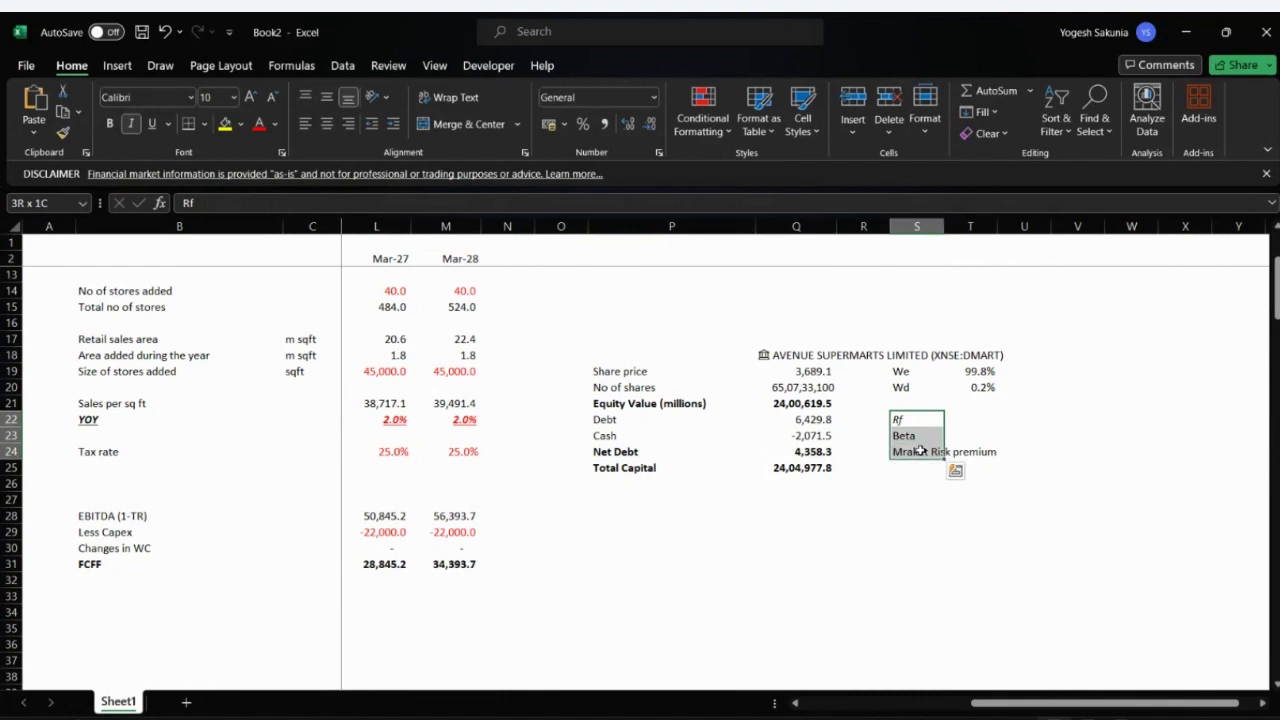
key(ctrl+i)
key(Right)
key(Left)
- Enter the cost of equity label "Ke" in cell S25
key(Down)
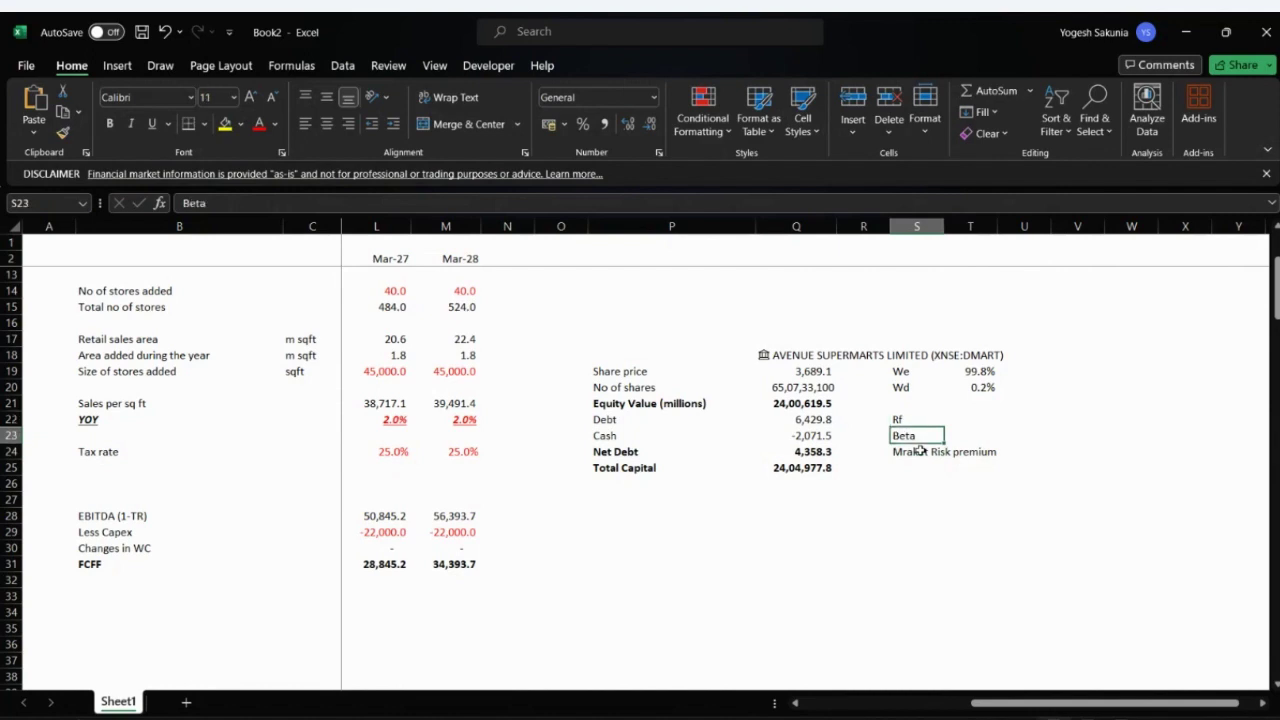
key(Down)
key(Down)
text(KE)
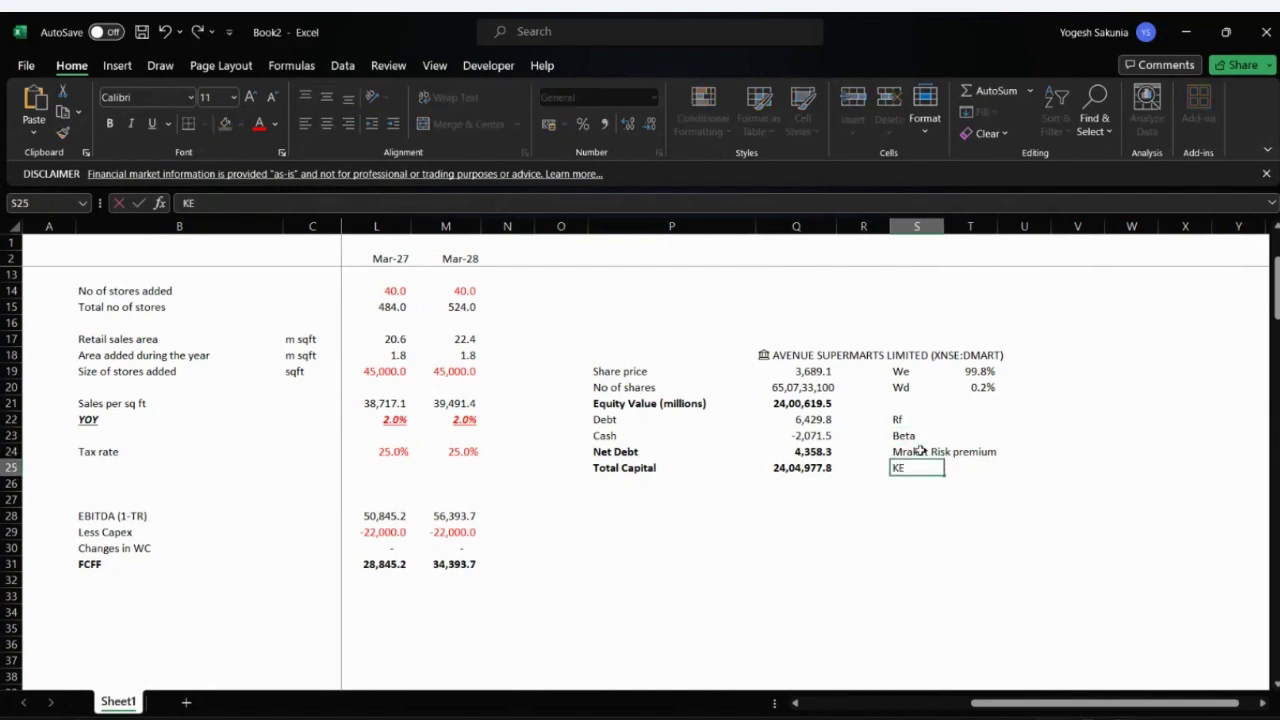
key(BackSpace)
text(e)
key(Return)
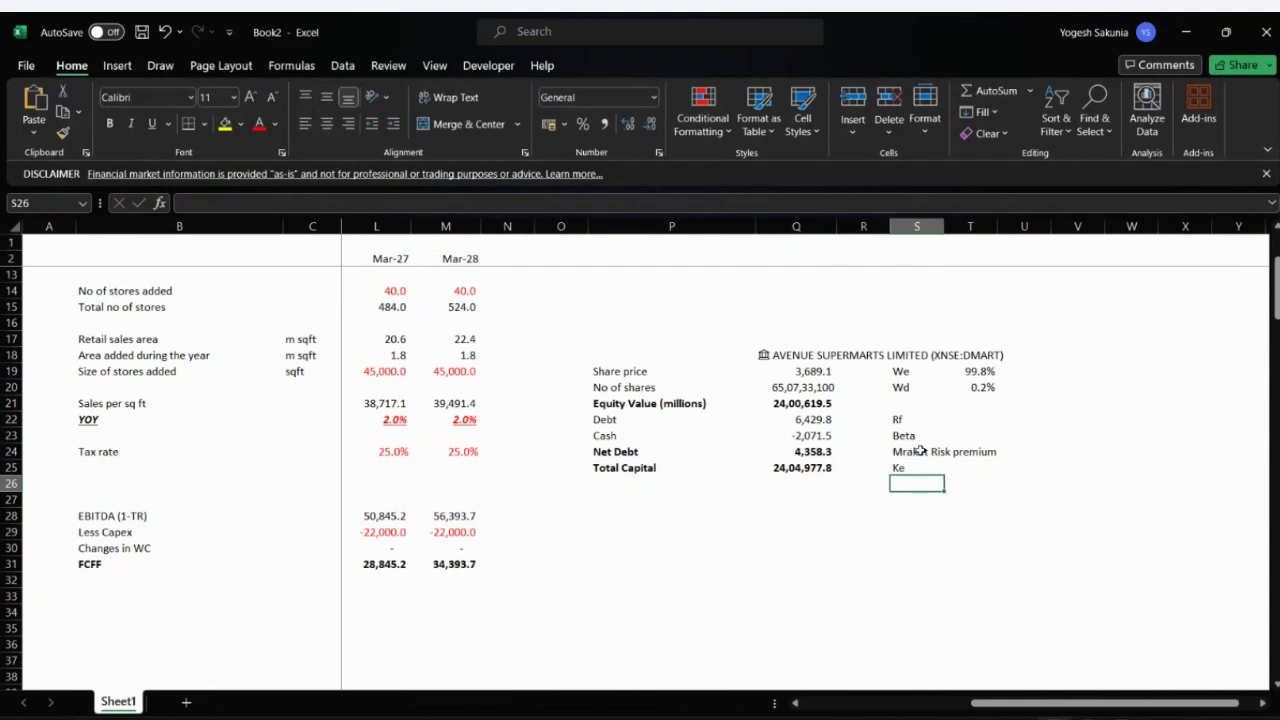
key(Up)
key(Up)
key(Up)
key(Down)
key(Down)
key(Down)
key(Down)
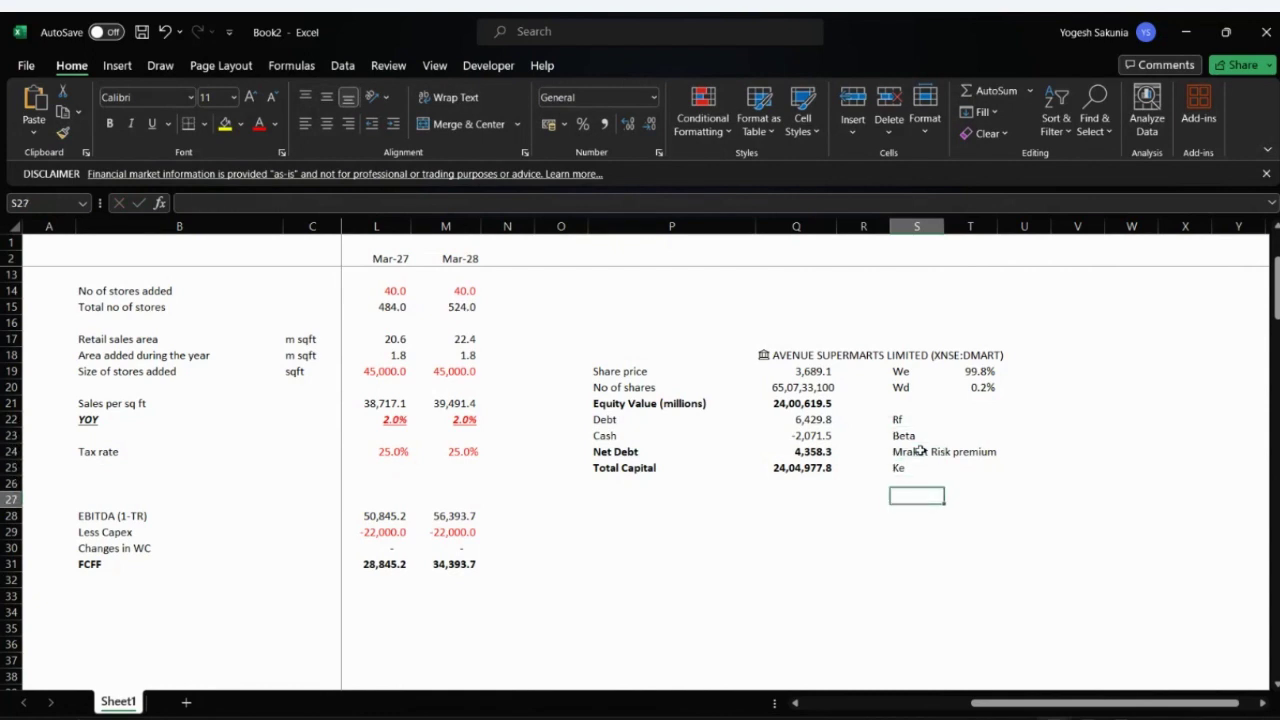
- Switch to the Annual Report 2022-23 PDF and copy the March 2023 finance costs figure from the Statement of Consolidated Profit and Loss
key(alt+Tab)
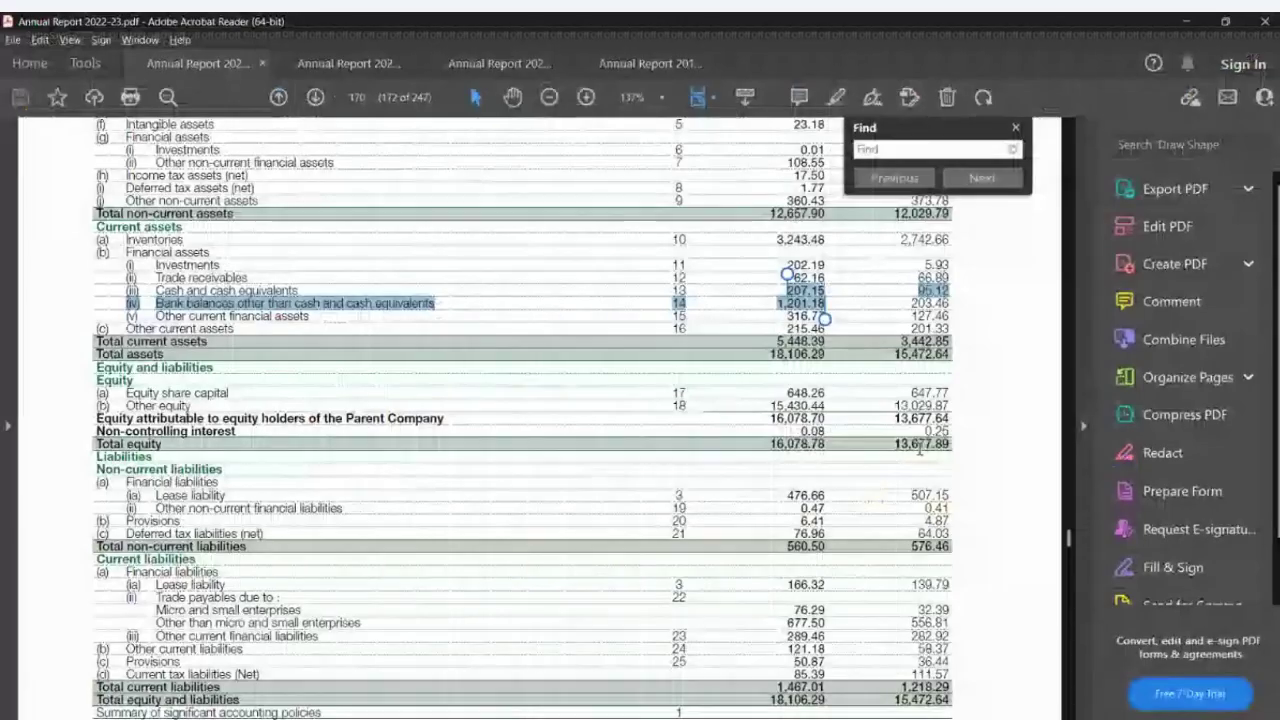
click(919, 450)
scroll(919, 450, up, 10)
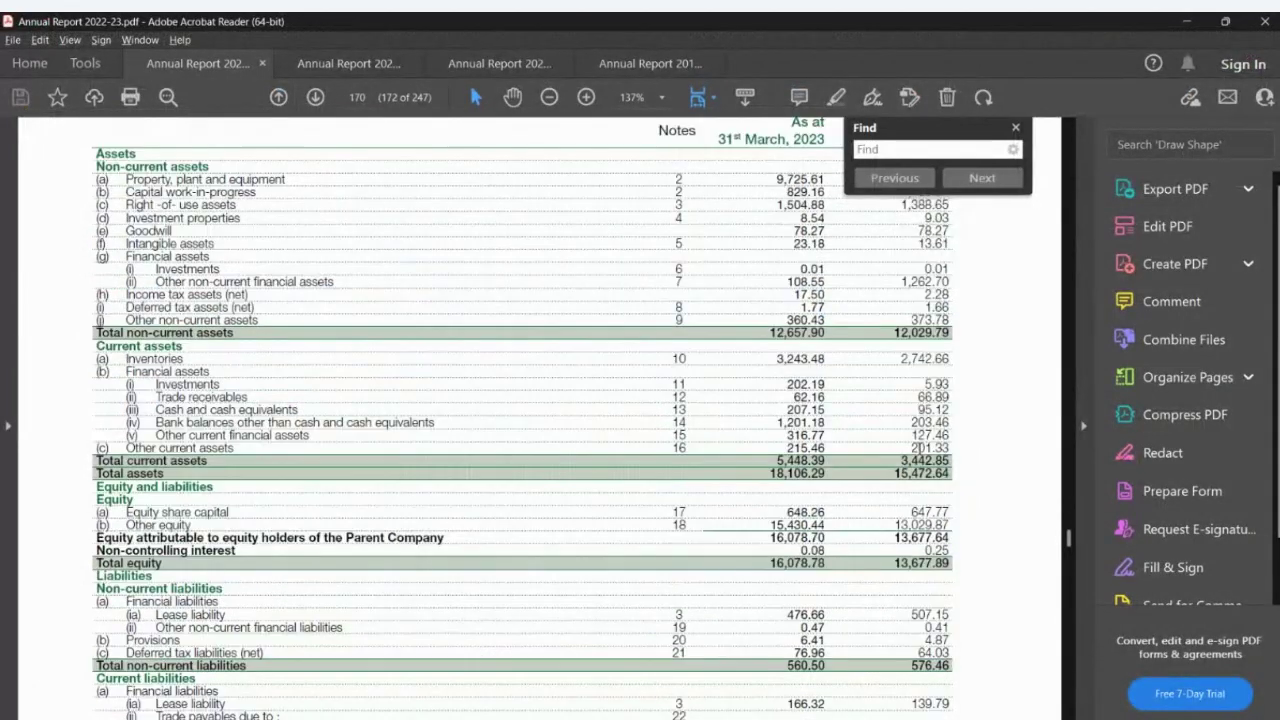
scroll(919, 450, down, 5)
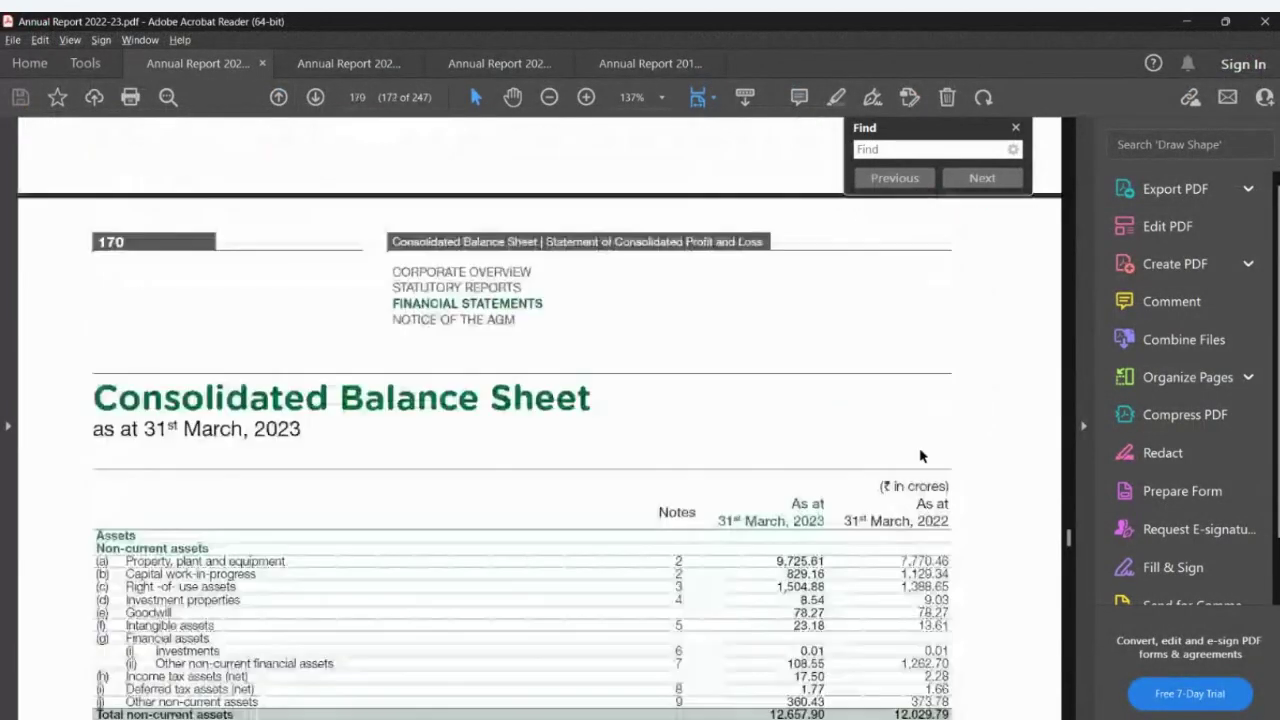
scroll(921, 456, down, 10)
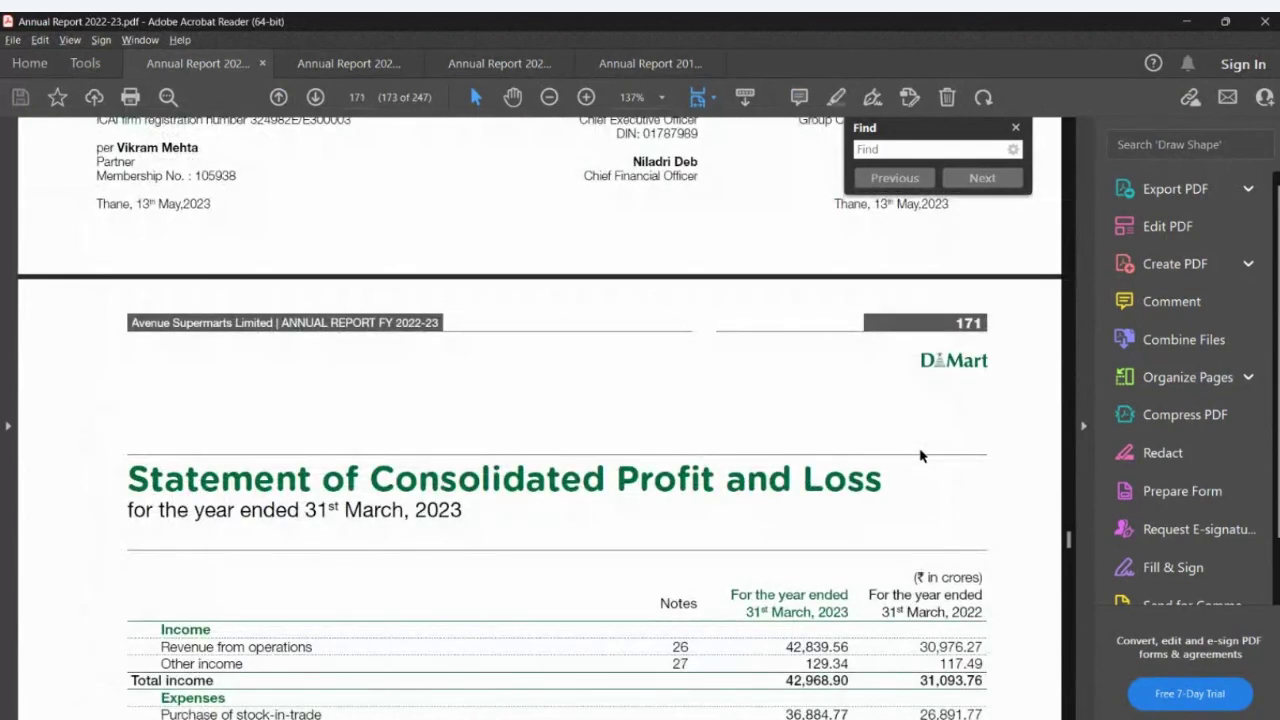
scroll(921, 456, down, 10)
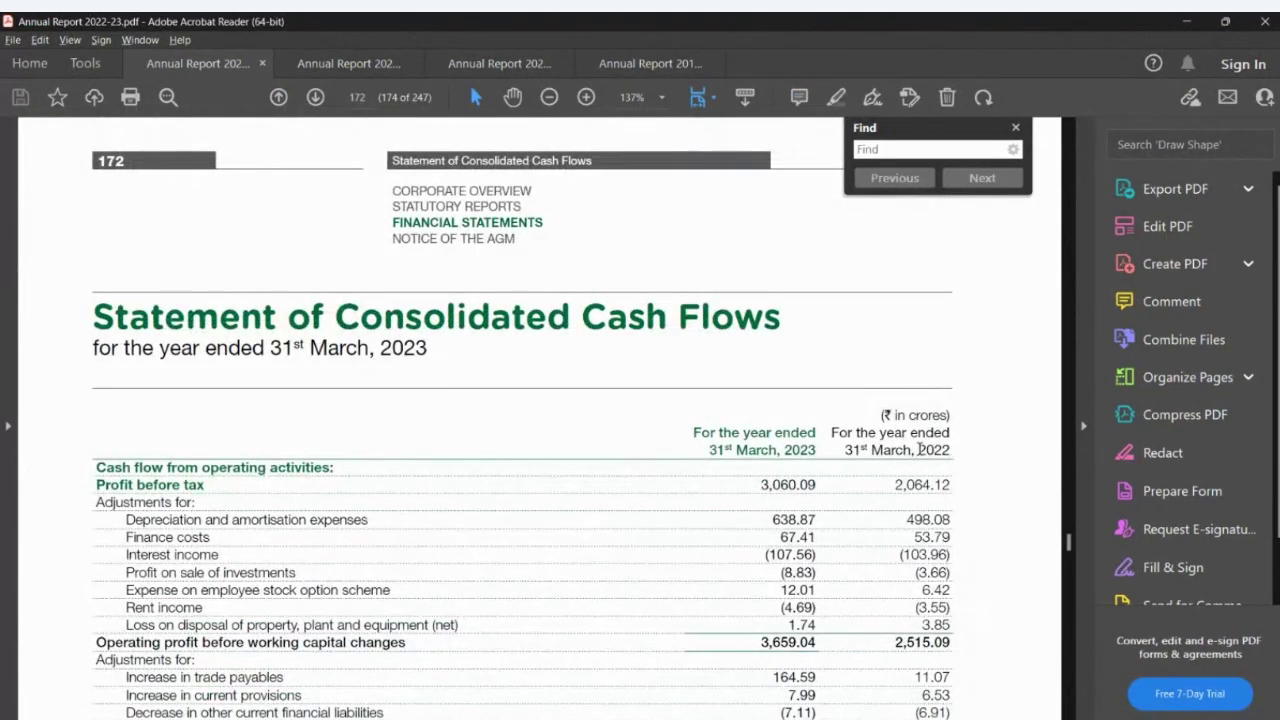
scroll(540, 420, up, 5)
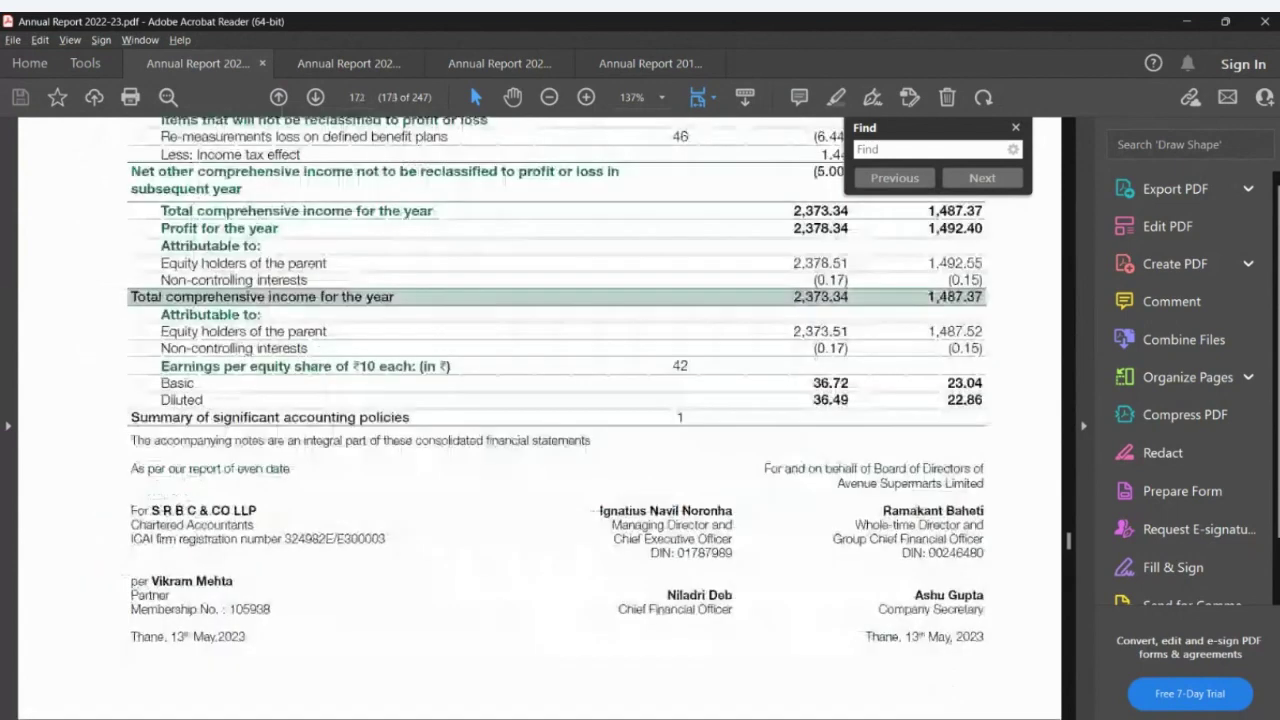
scroll(556, 420, up, 10)
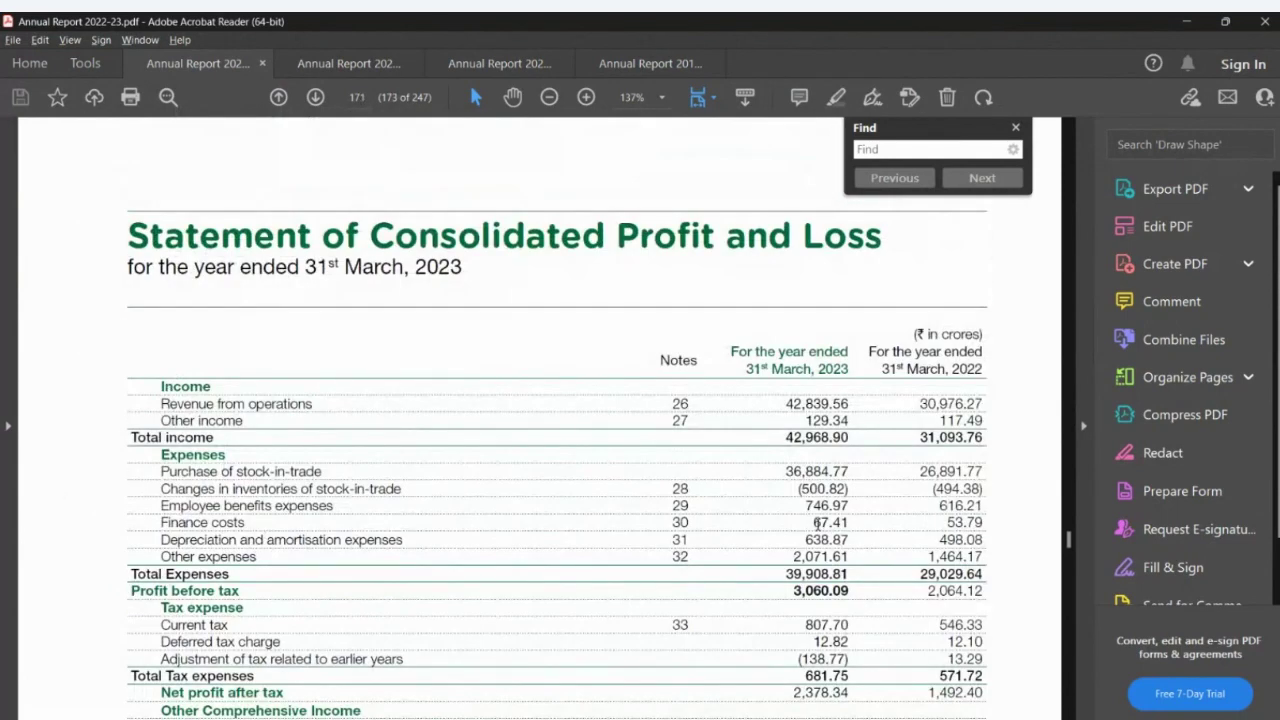
drag(810, 522, 850, 523)
key(ctrl+c)
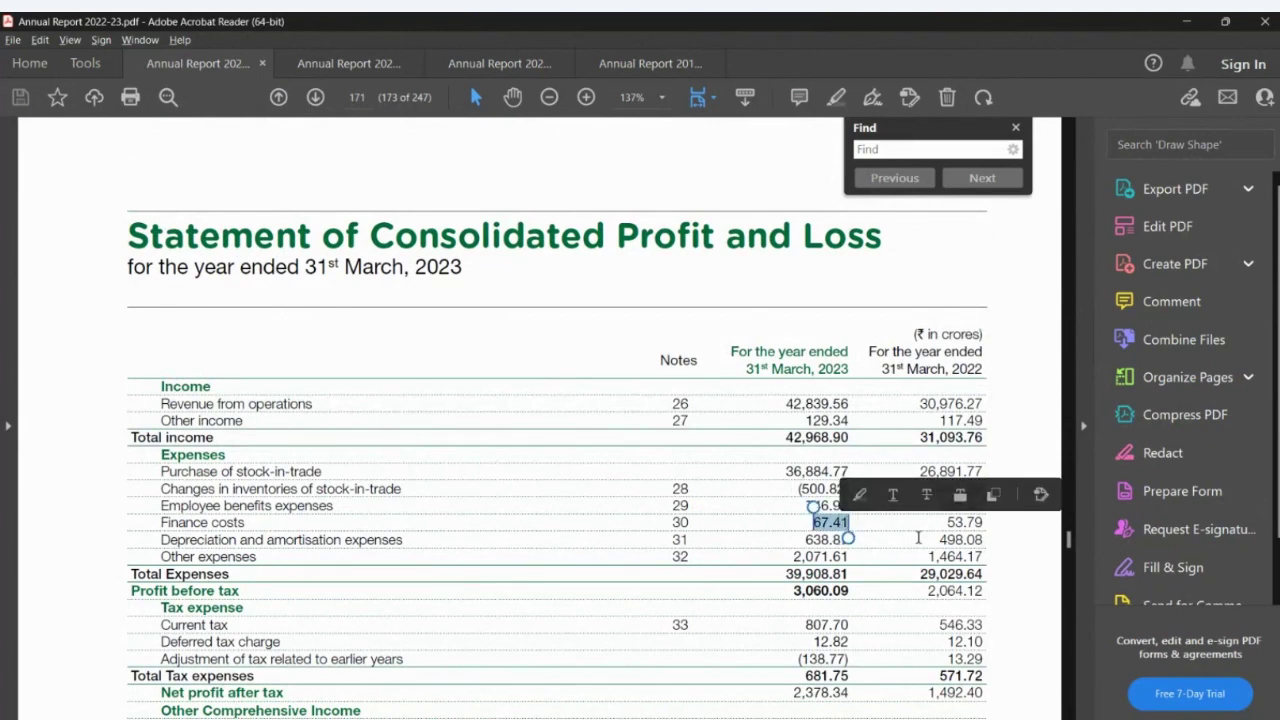
- Return to the Book2 workbook and paste the copied finance costs figure, 67.41, into blank cell Q29
key(alt+Tab)
click(834, 558)
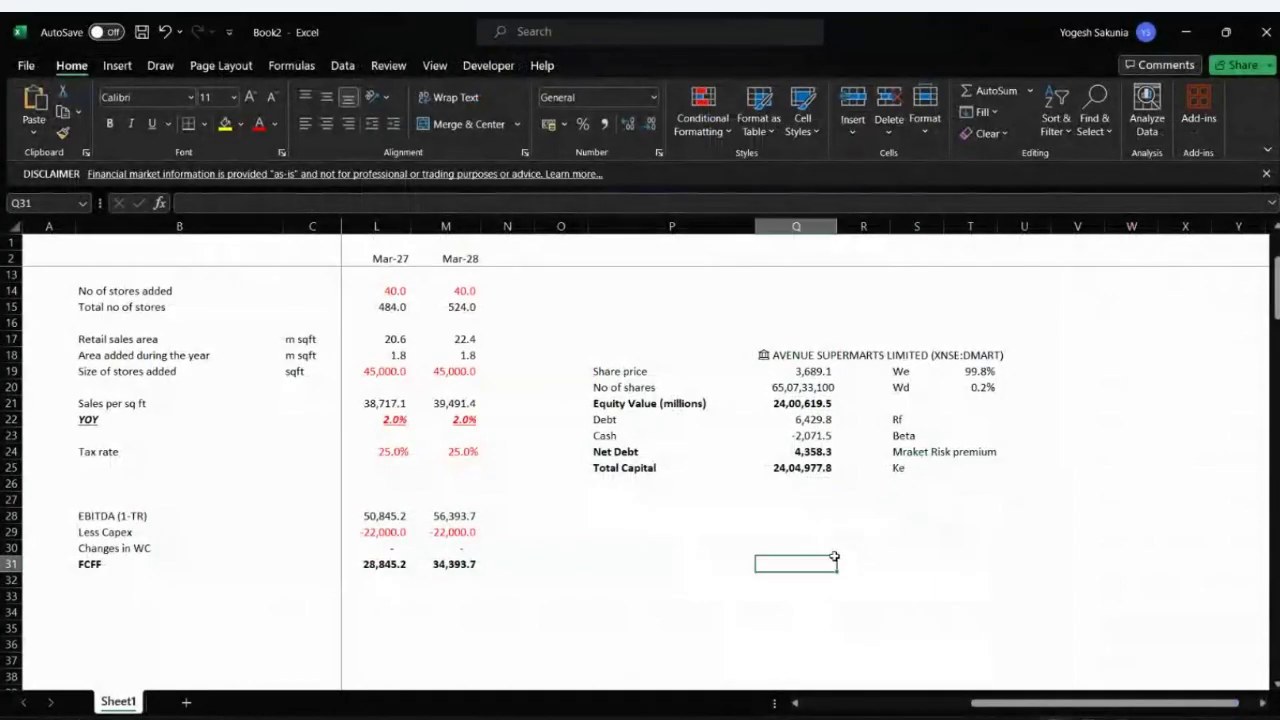
key(Up)
key(Up)
key(Up)
key(Up)
key(Up)
click(804, 537)
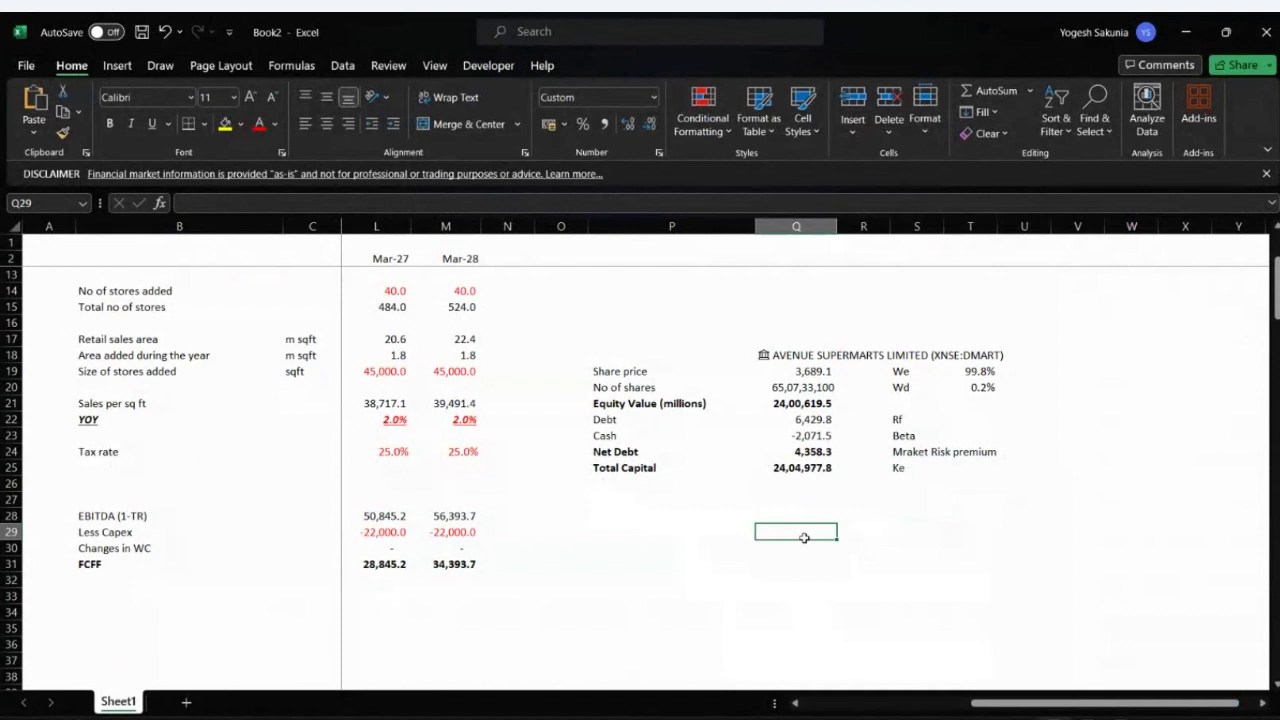
double_click(804, 537)
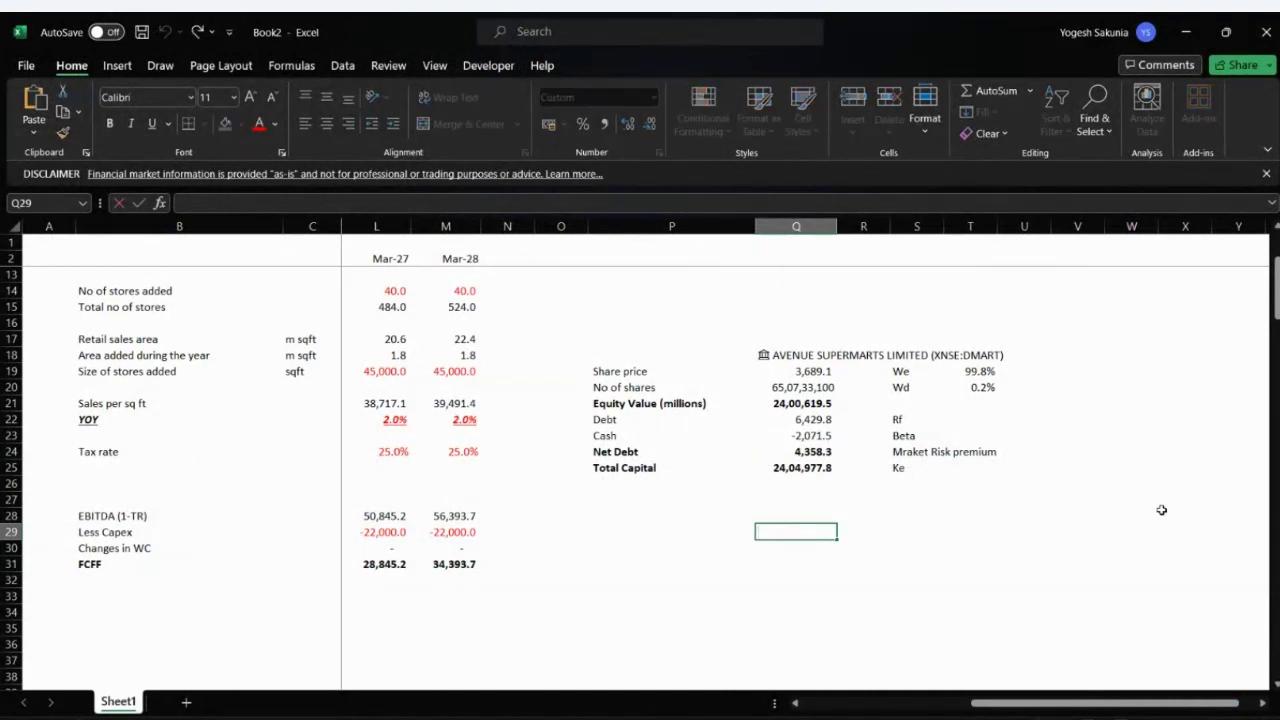
key(ctrl+v)
key(Return)
key(Up)
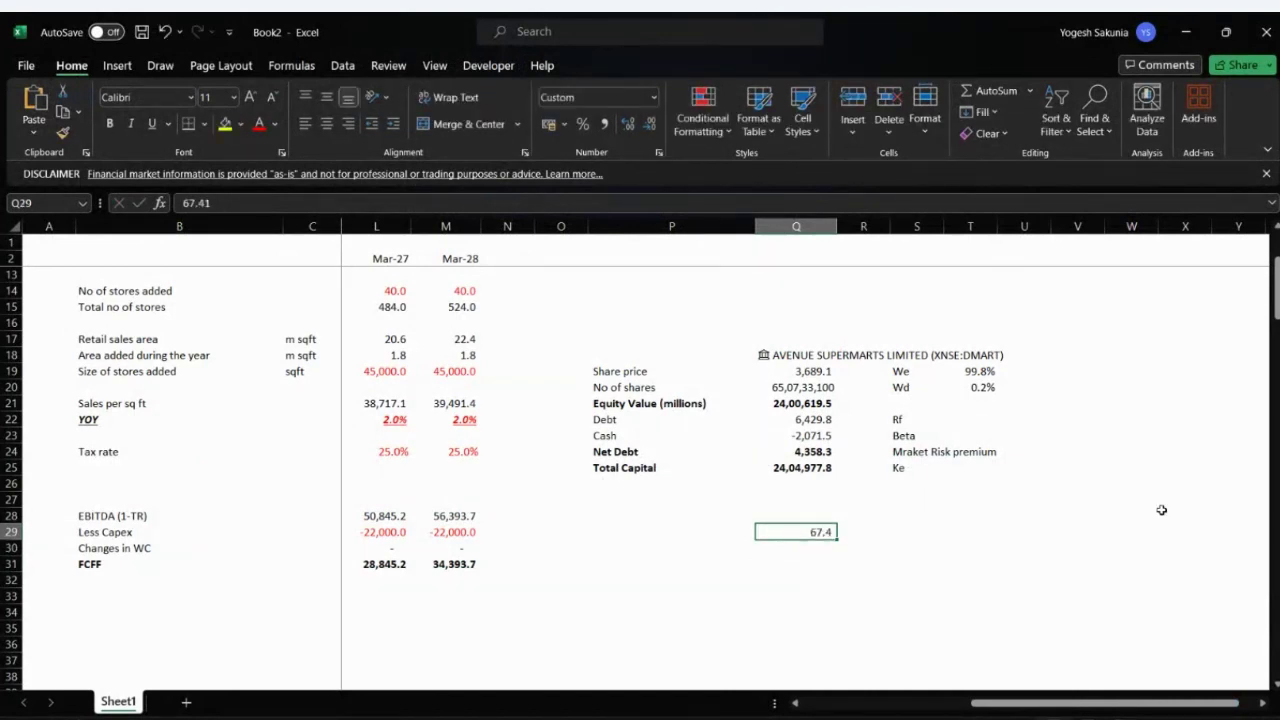
- Convert the finance costs in Q29 from crores to millions by moving the decimal point, making it 674.1
click(198, 203)
key(BackSpace)
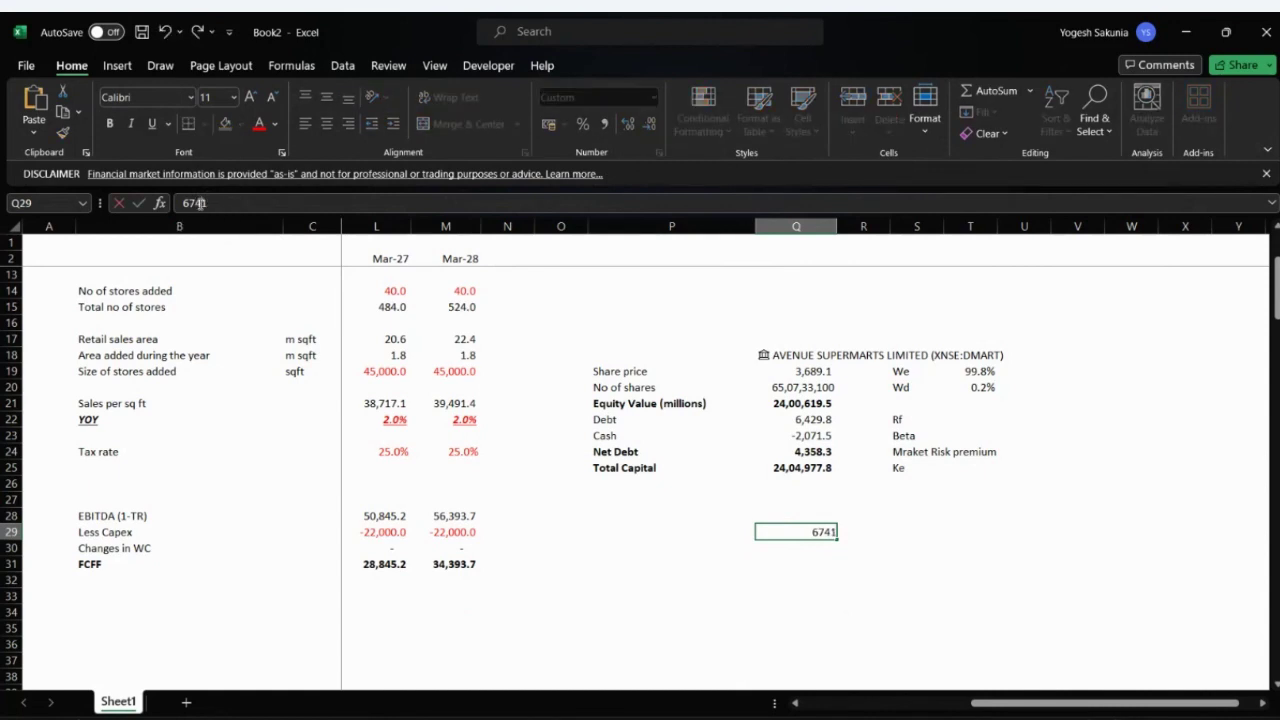
text(.)
key(Return)
- Calculate interest over debt in Q30 with =Q29/Q22 in percentage format, and clear the scratch cells Q29:Q30
text(=)
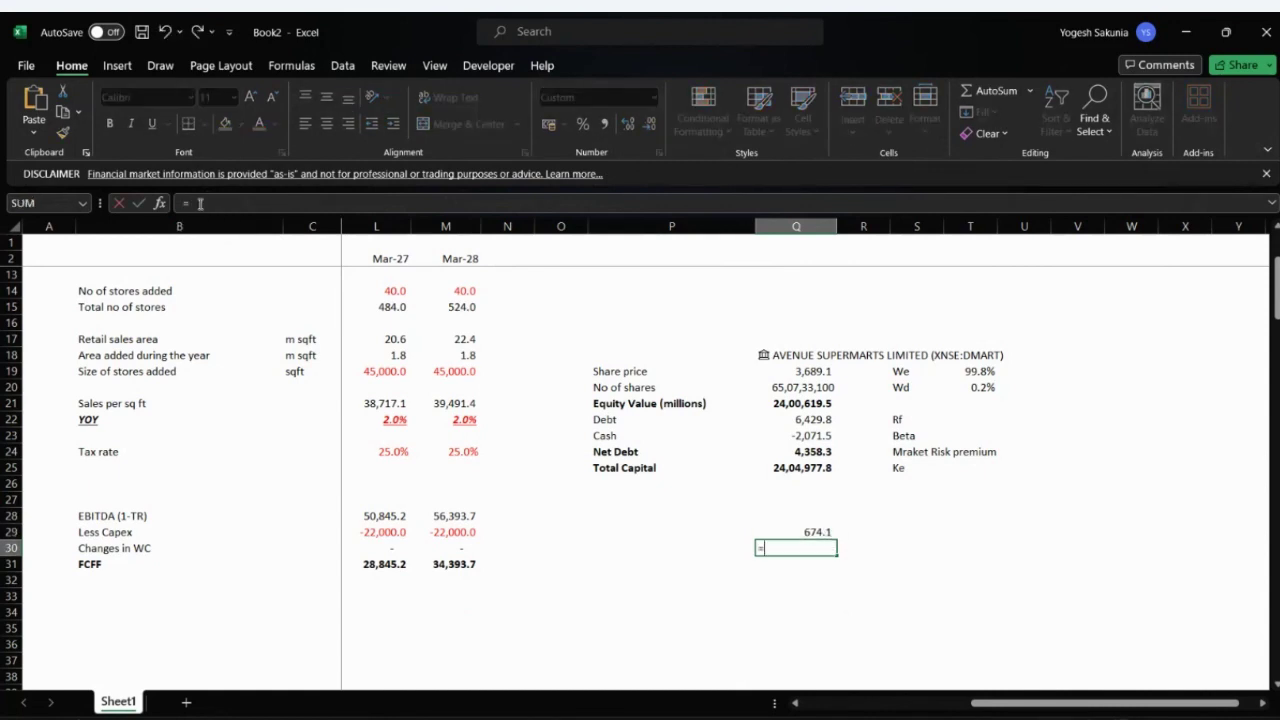
key(Up)
text(/)
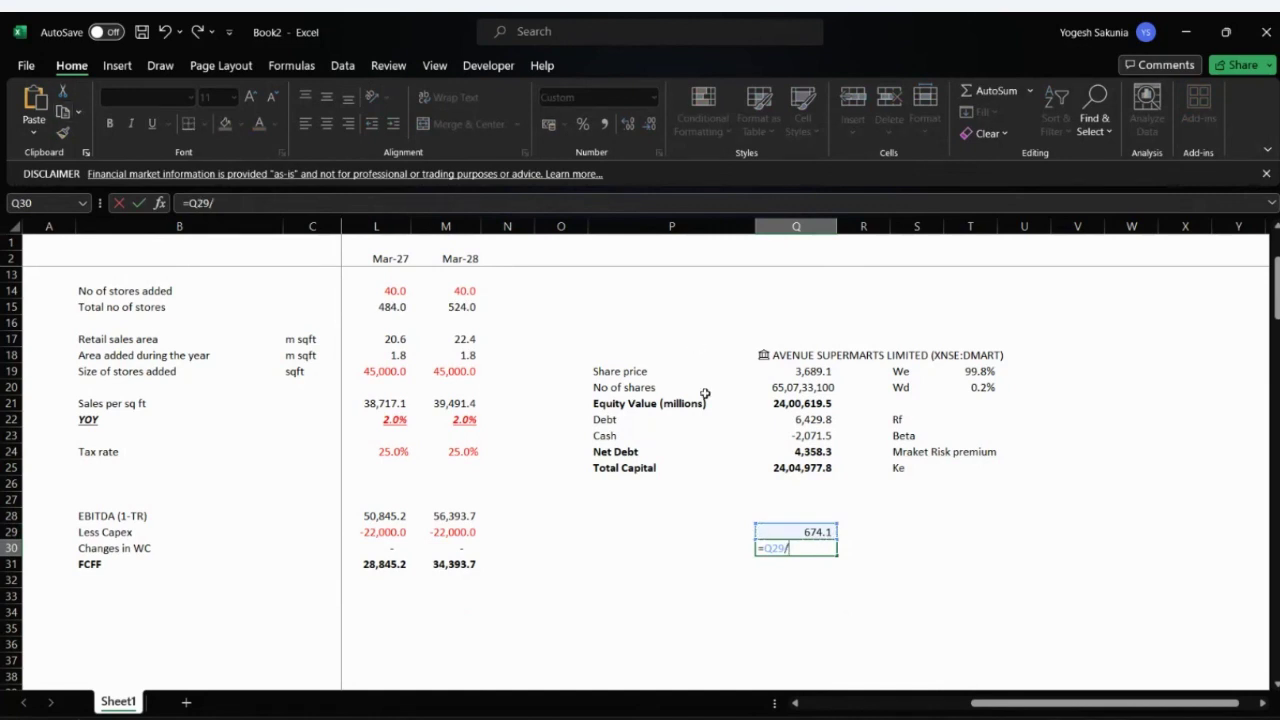
click(820, 423)
key(Return)
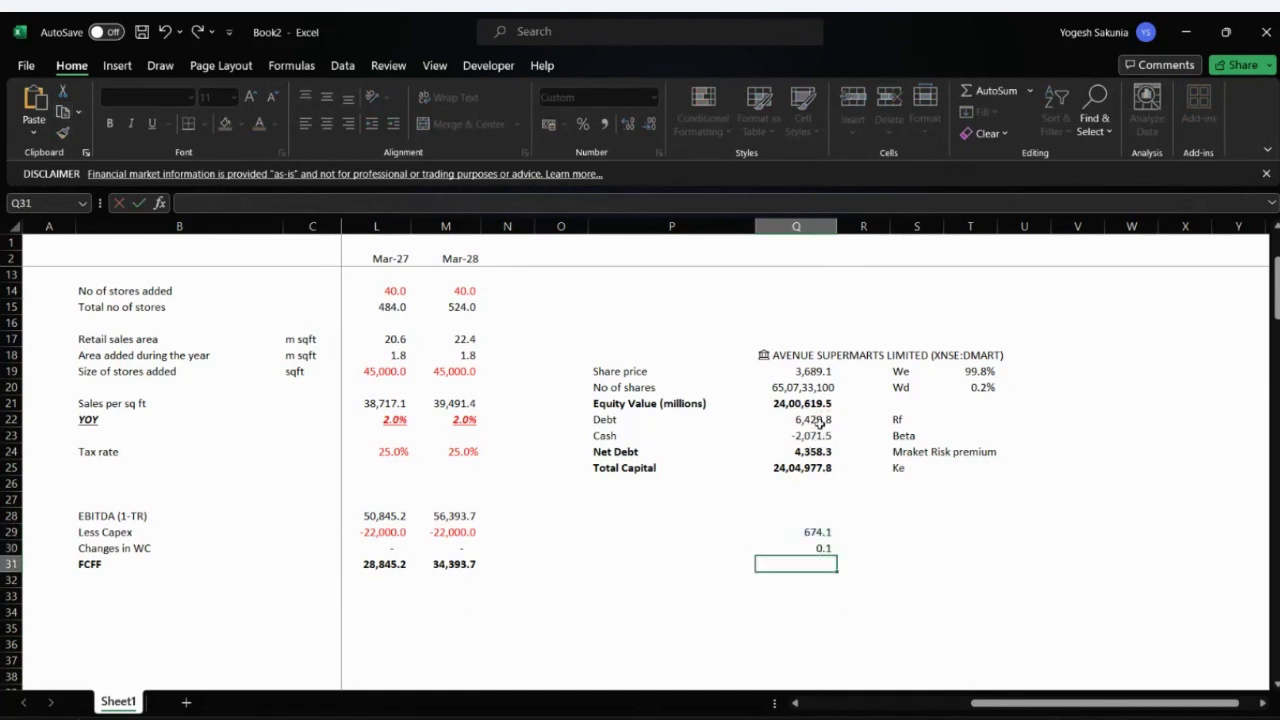
key(Up)
click(583, 124)
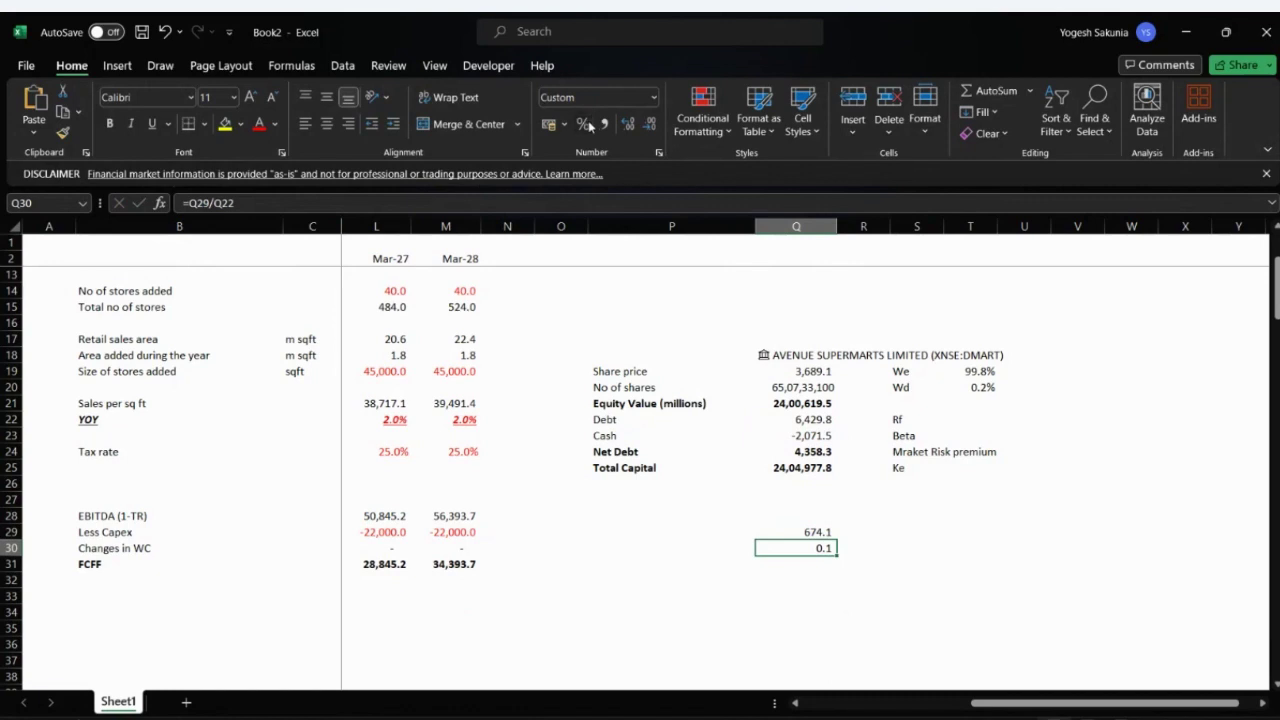
key(shift+Up)
key(Delete)
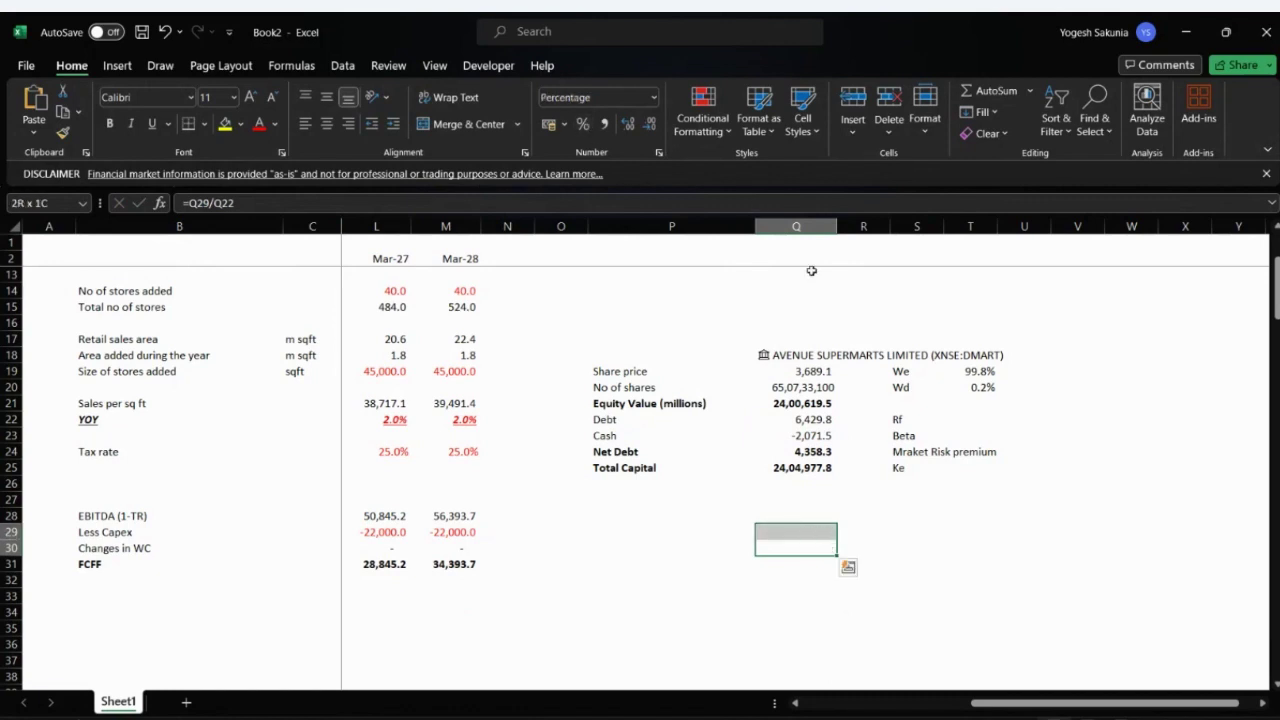
- Enter the cost of debt label "Kd" in cell S27
key(Up)
key(Up)
key(Up)
key(Right)
key(Right)
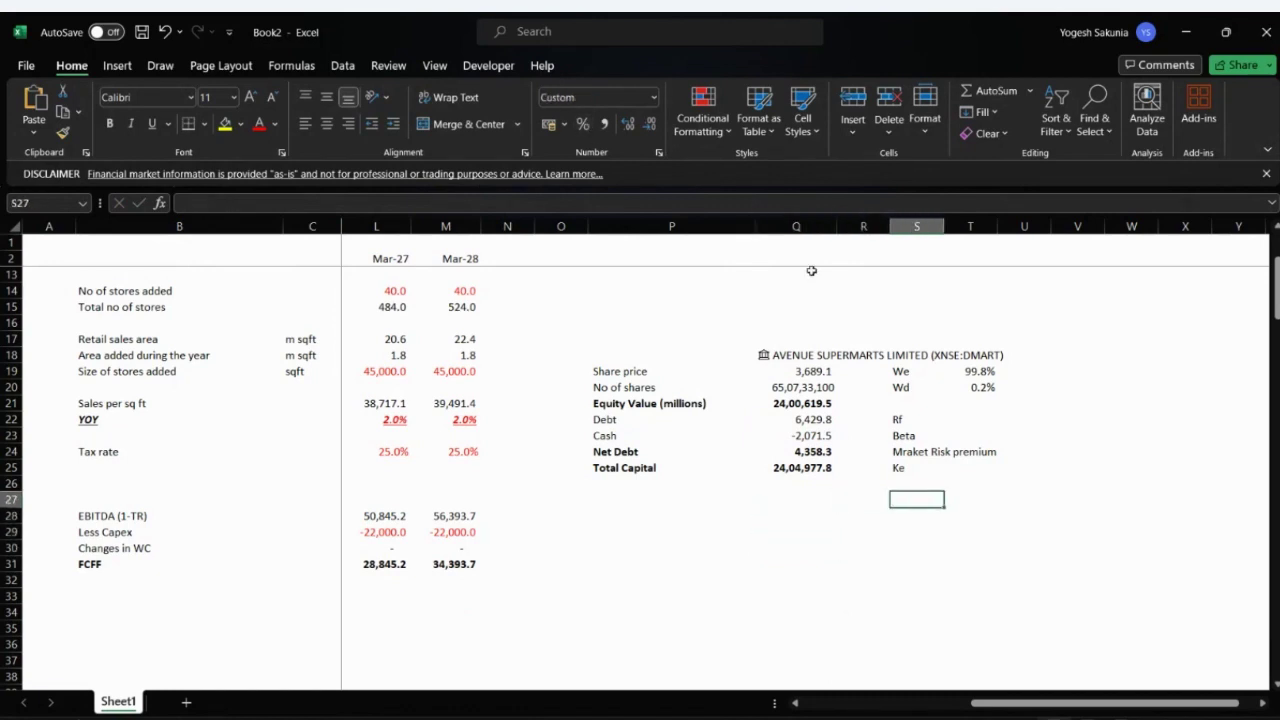
text(K)
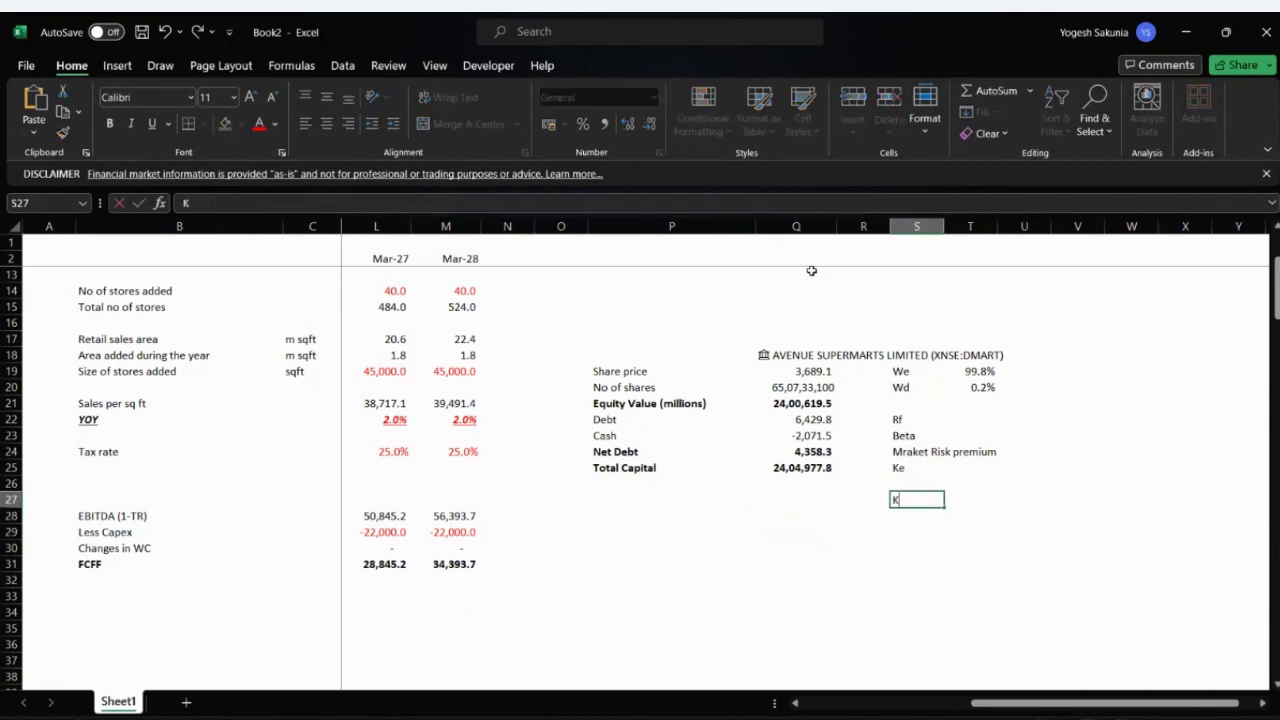
text(d)
key(Return)
key(Up)
- Enter 10% as the cost of debt in T27, shown with one decimal place and in red font
key(Right)
text(105)
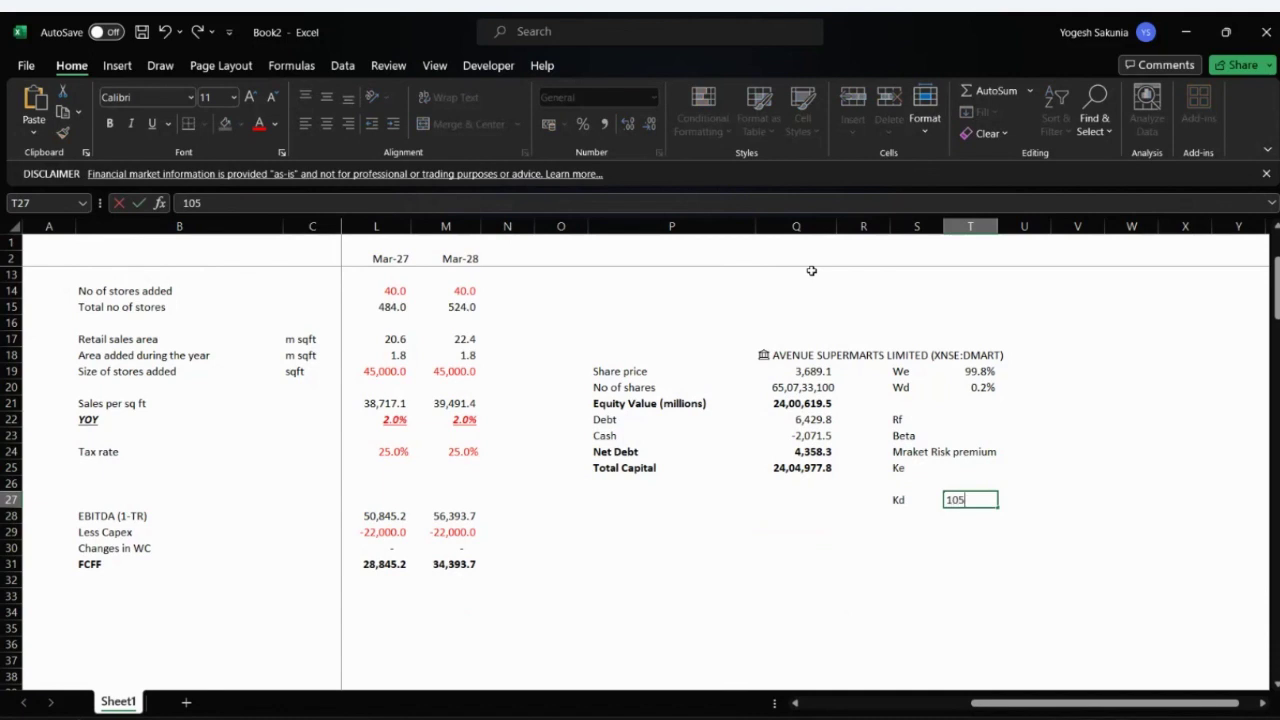
key(BackSpace)
text(%)
key(ctrl+Return)
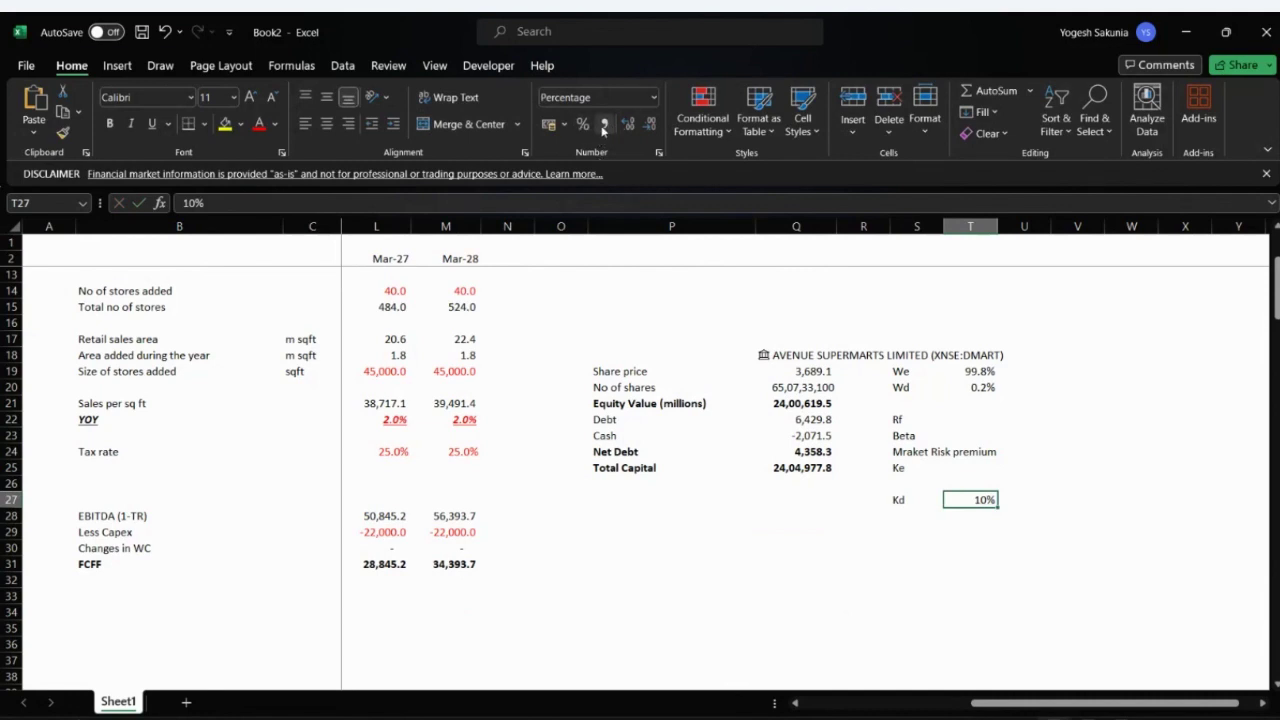
click(628, 124)
click(259, 123)
- With T22 selected, switch to Chrome, search Google for "10 year bond yield india" and open Investing.com's India 10-Year Bond Yield Historical Data page
key(Up)
key(Up)
key(Up)
key(Up)
key(Up)
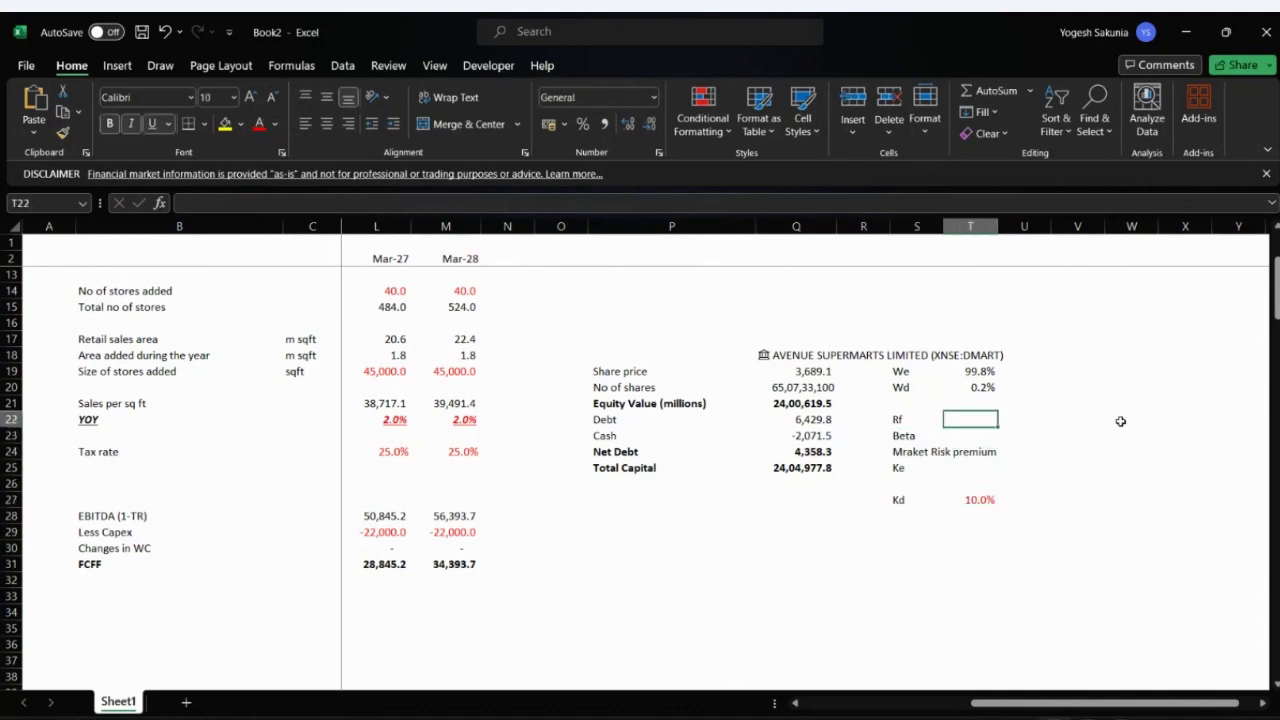
key(alt+Tab)
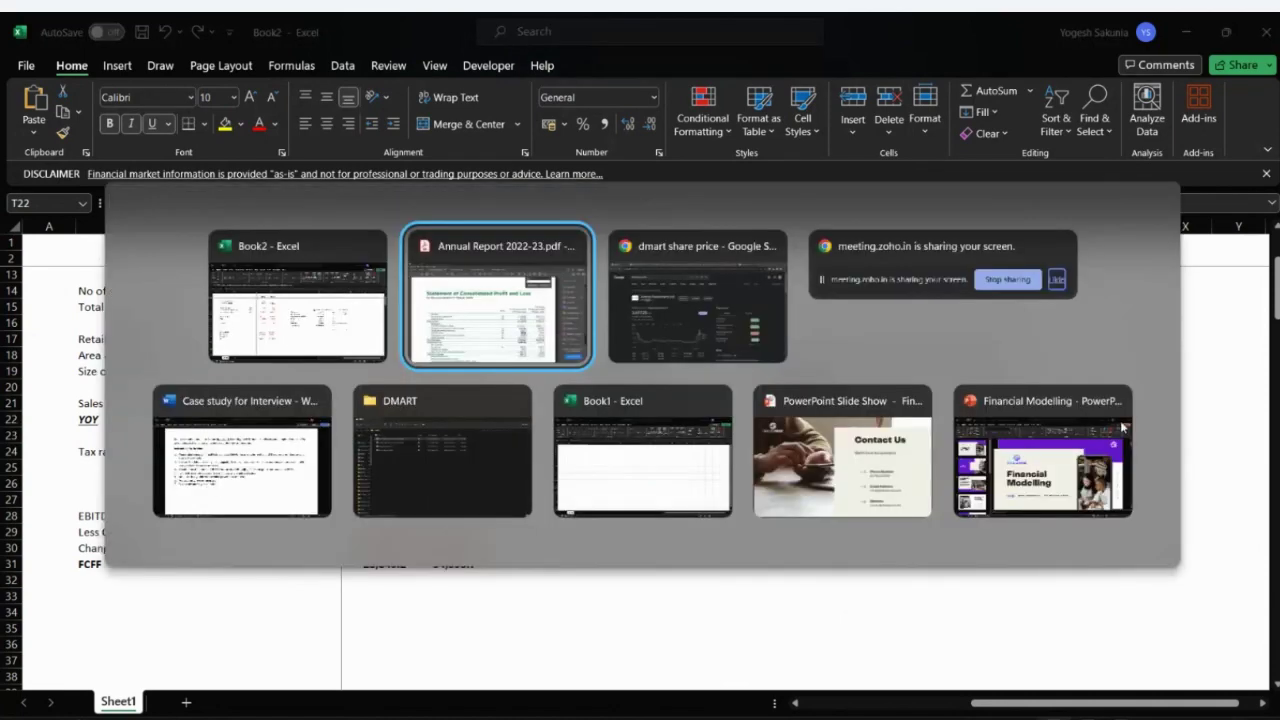
key(alt+Tab)
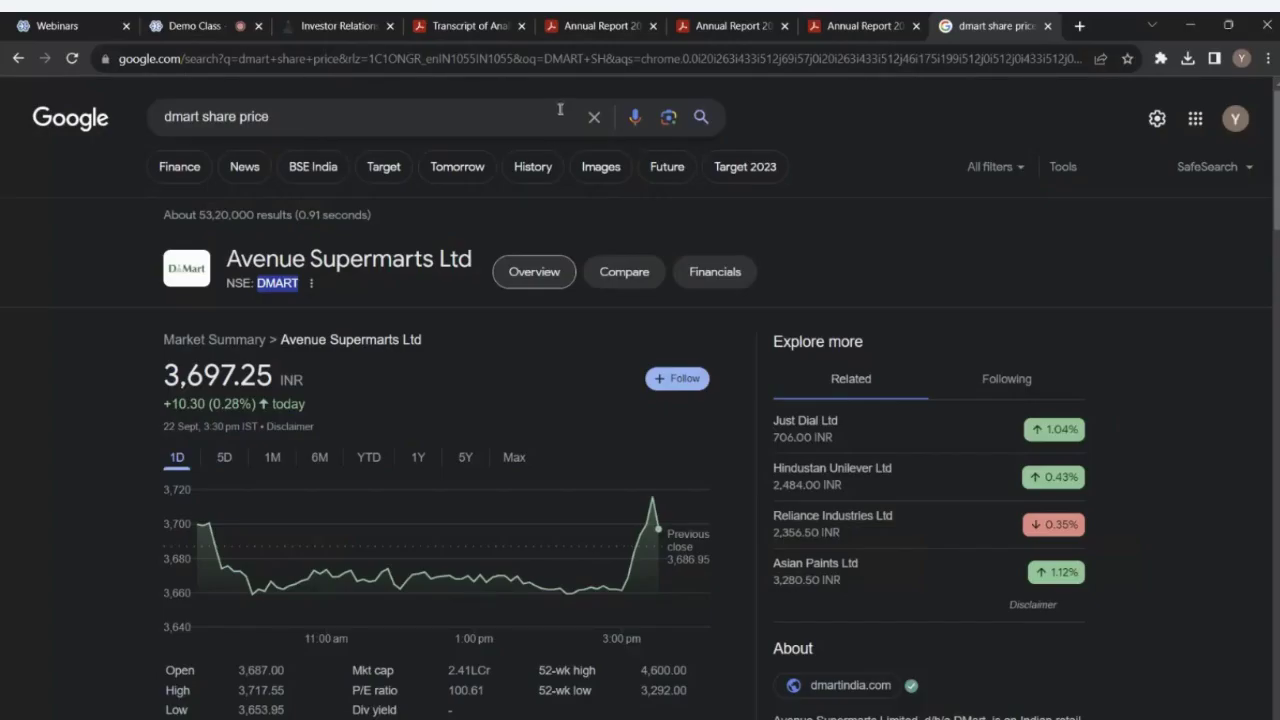
key(ctrl+shift+Left)
key(BackSpace)
key(BackSpace)
key(BackSpace)
key(BackSpace)
key(BackSpace)
key(BackSpace)
key(BackSpace)
key(BackSpace)
key(BackSpace)
key(BackSpace)
key(BackSpace)
key(BackSpace)
key(BackSpace)
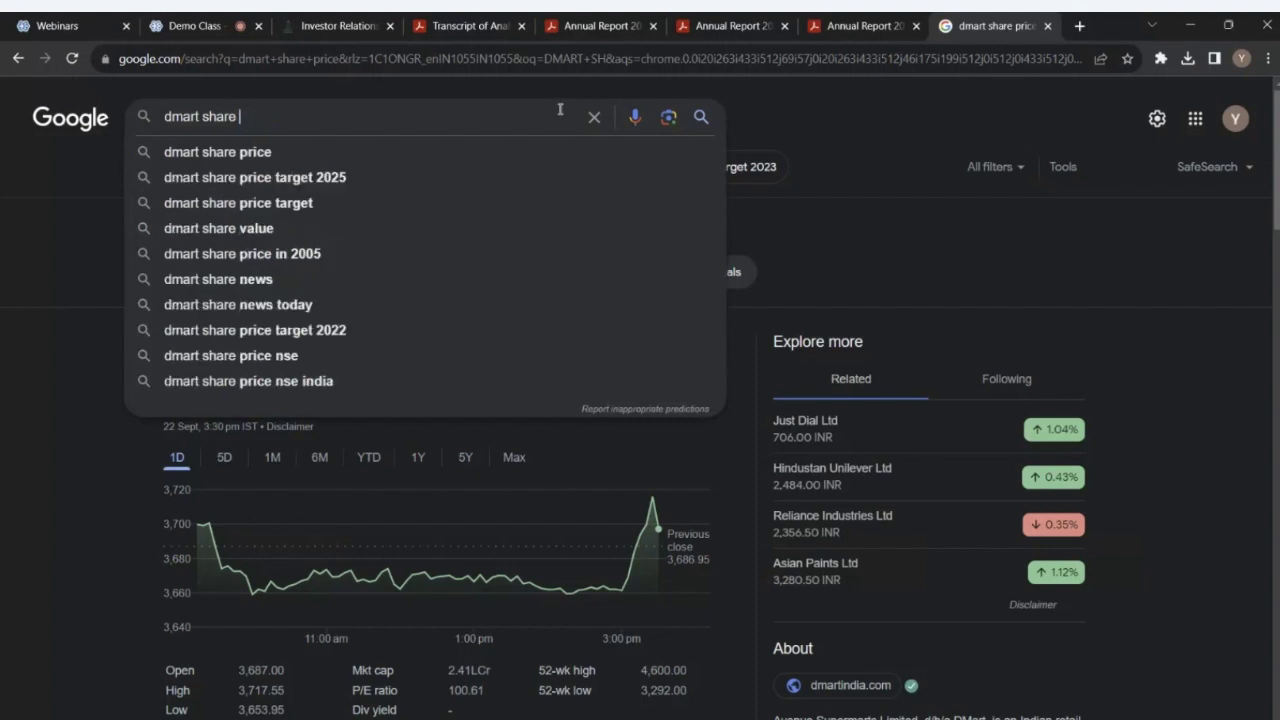
text(10 YR)
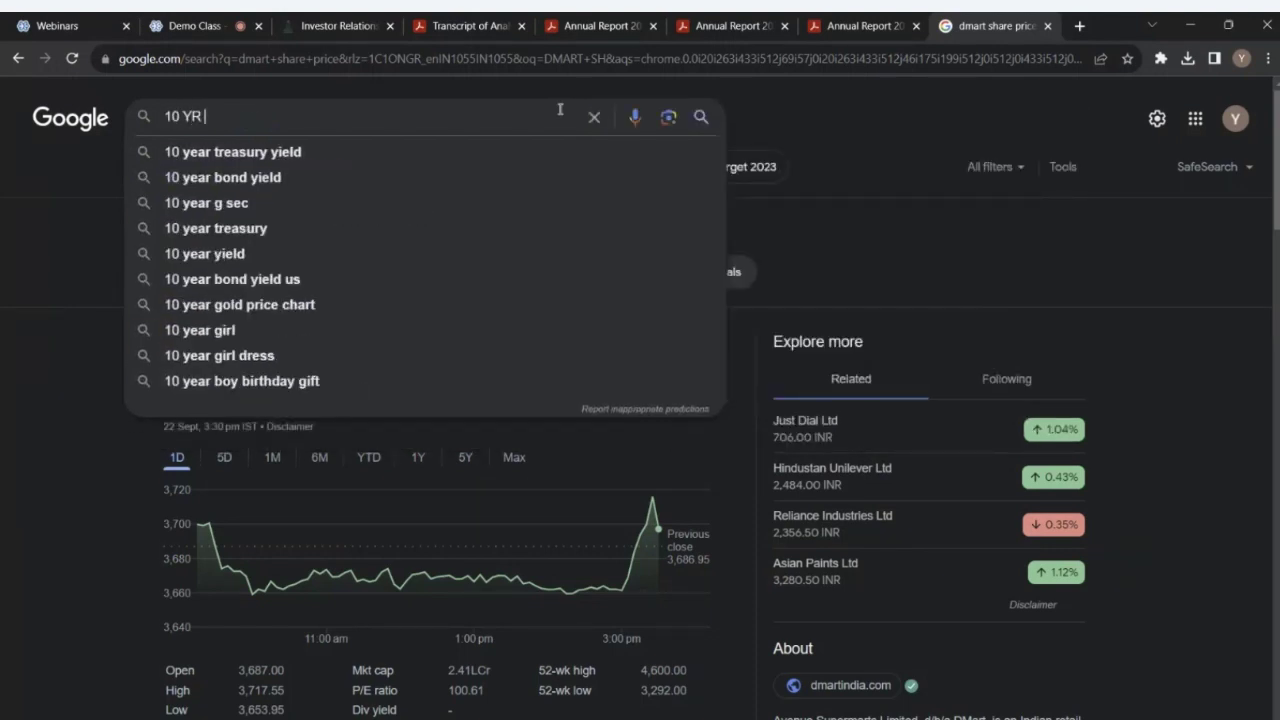
key(Down)
key(Down)
key(Down)
key(Down)
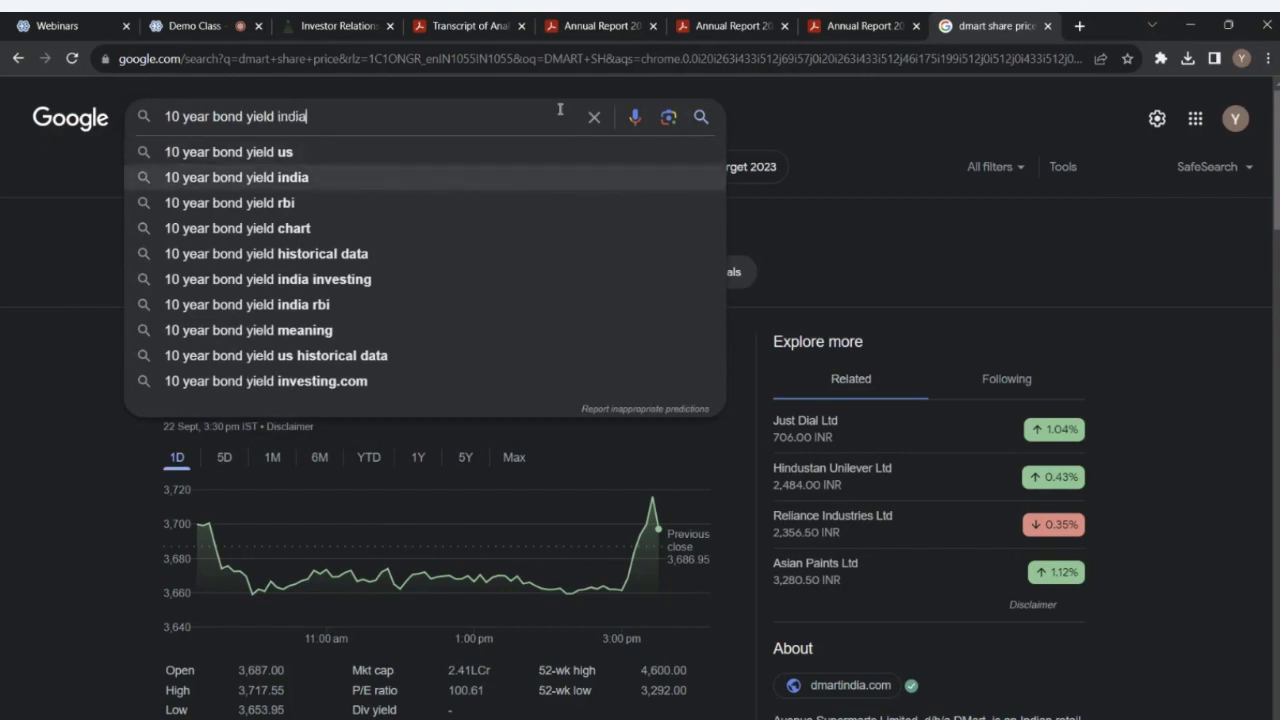
key(Return)
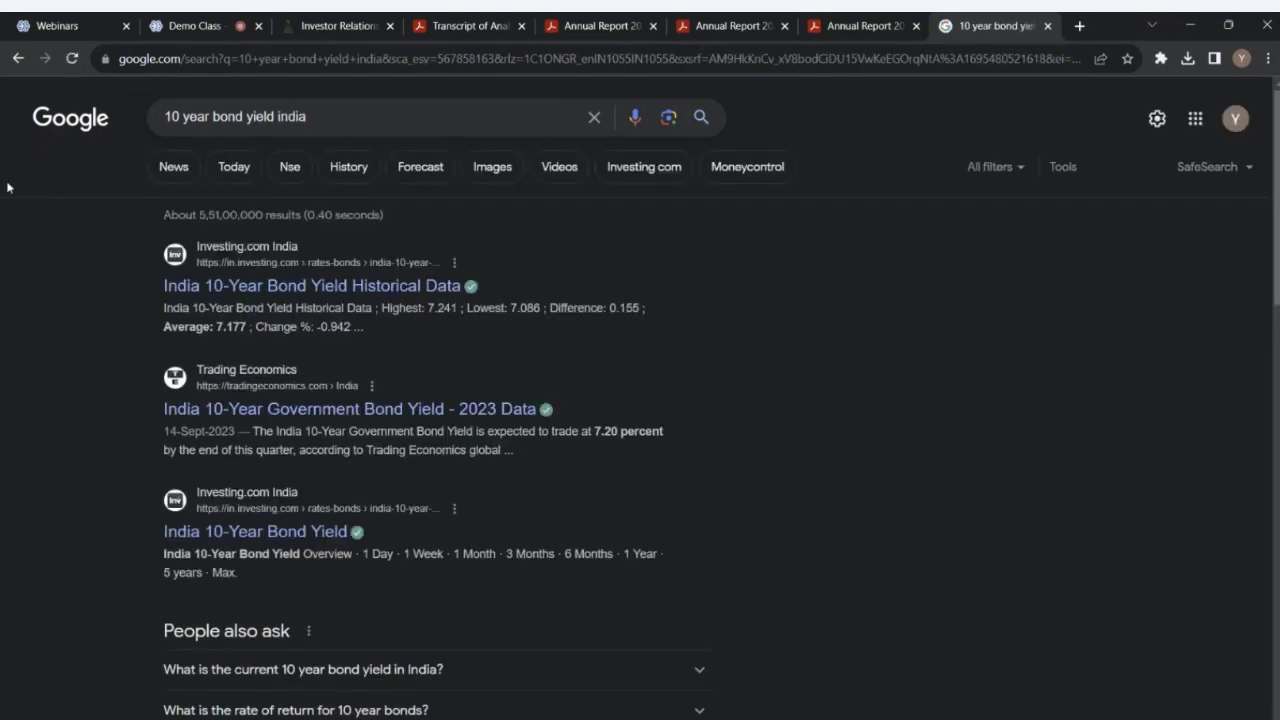
click(390, 279)
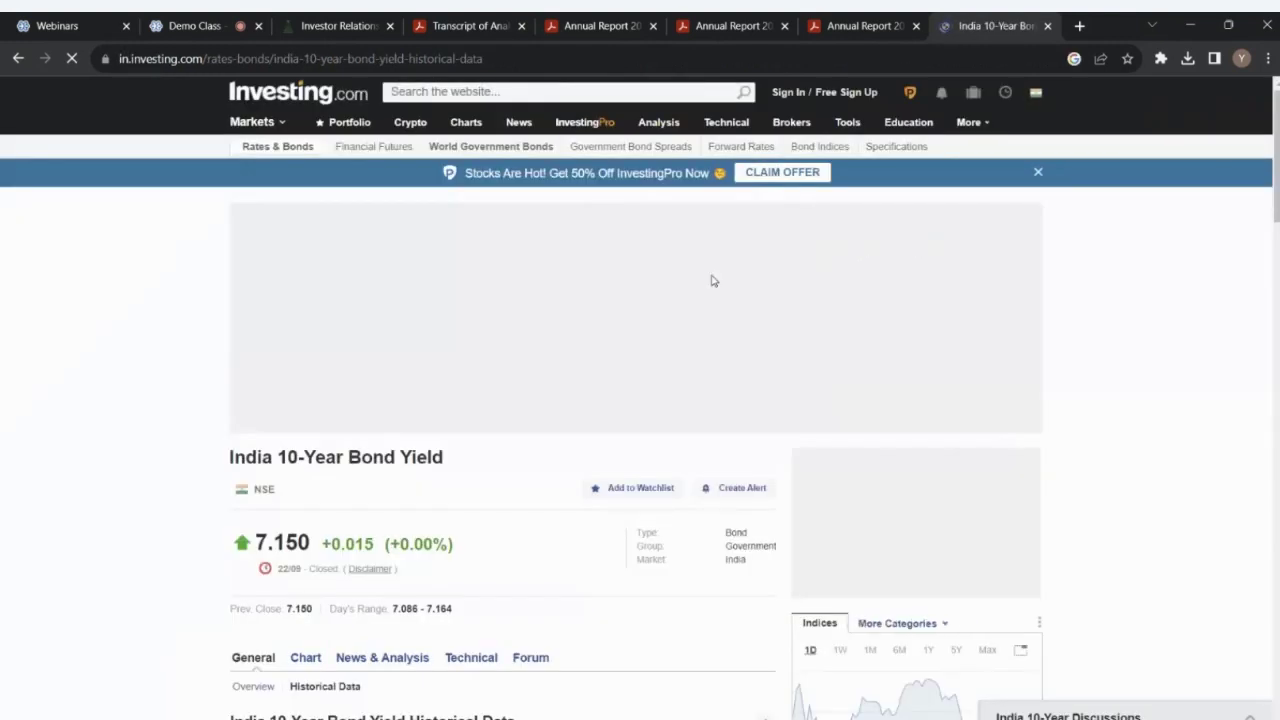
- Return to the Book2 workbook and enter the risk-free rate of 7.15% in T22 beside Rf
key(alt+Tab)
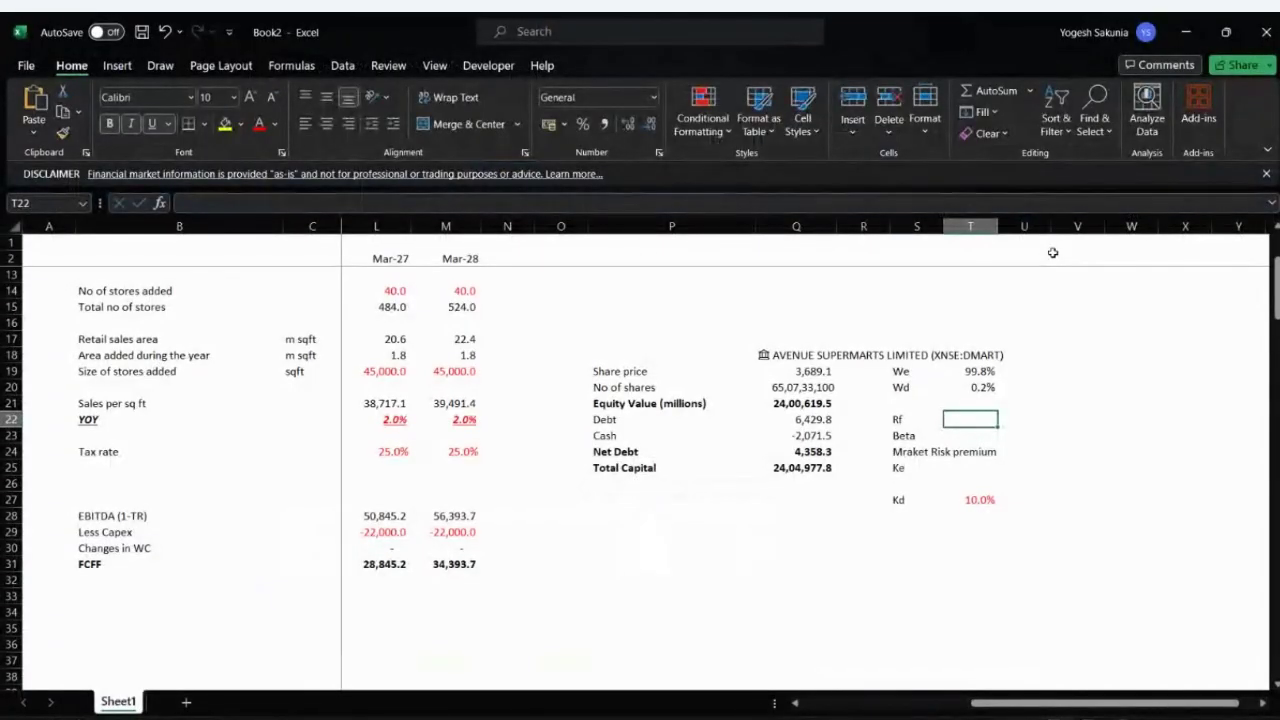
text(7.15)
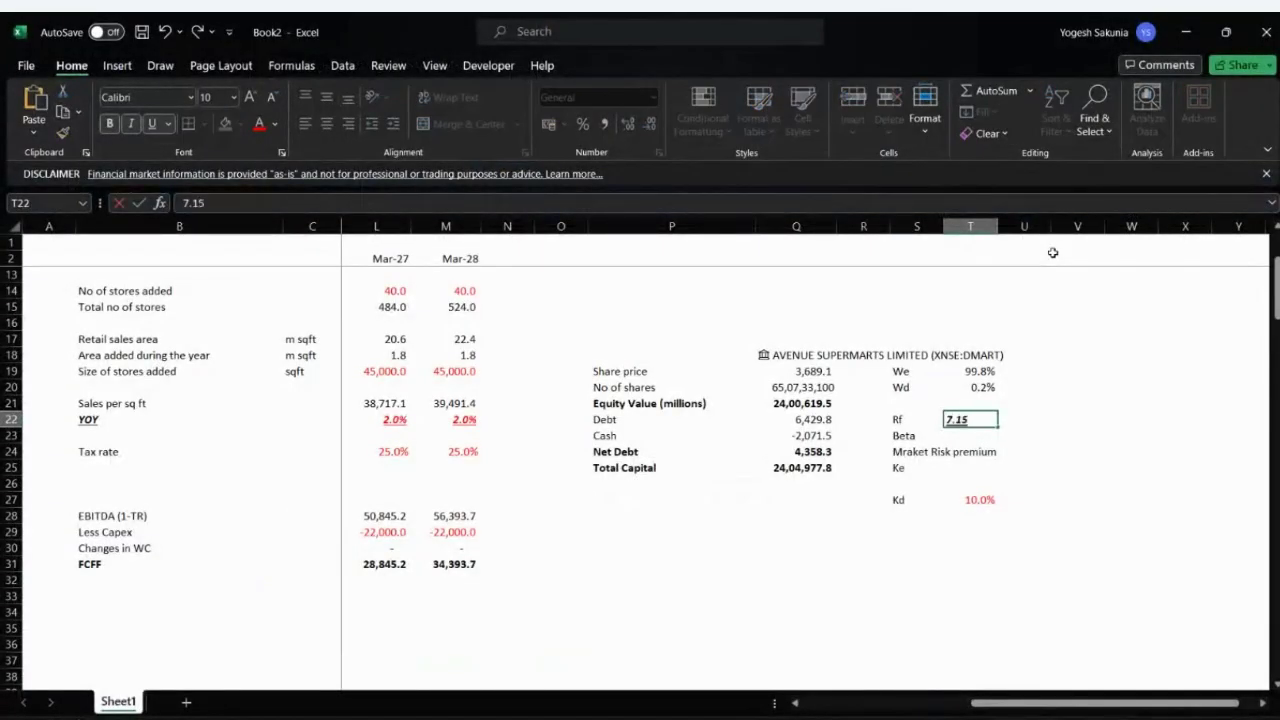
text(5)
key(Return)
key(Up)
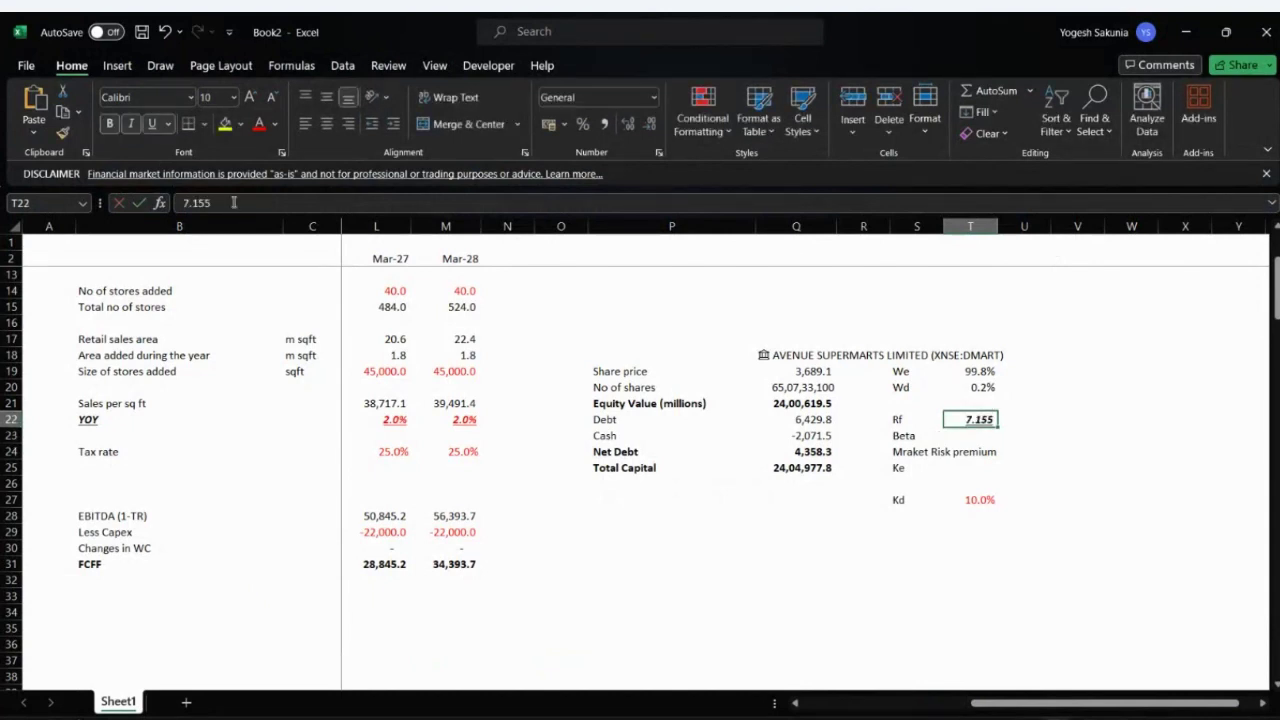
click(241, 202)
key(BackSpace)
text(%)
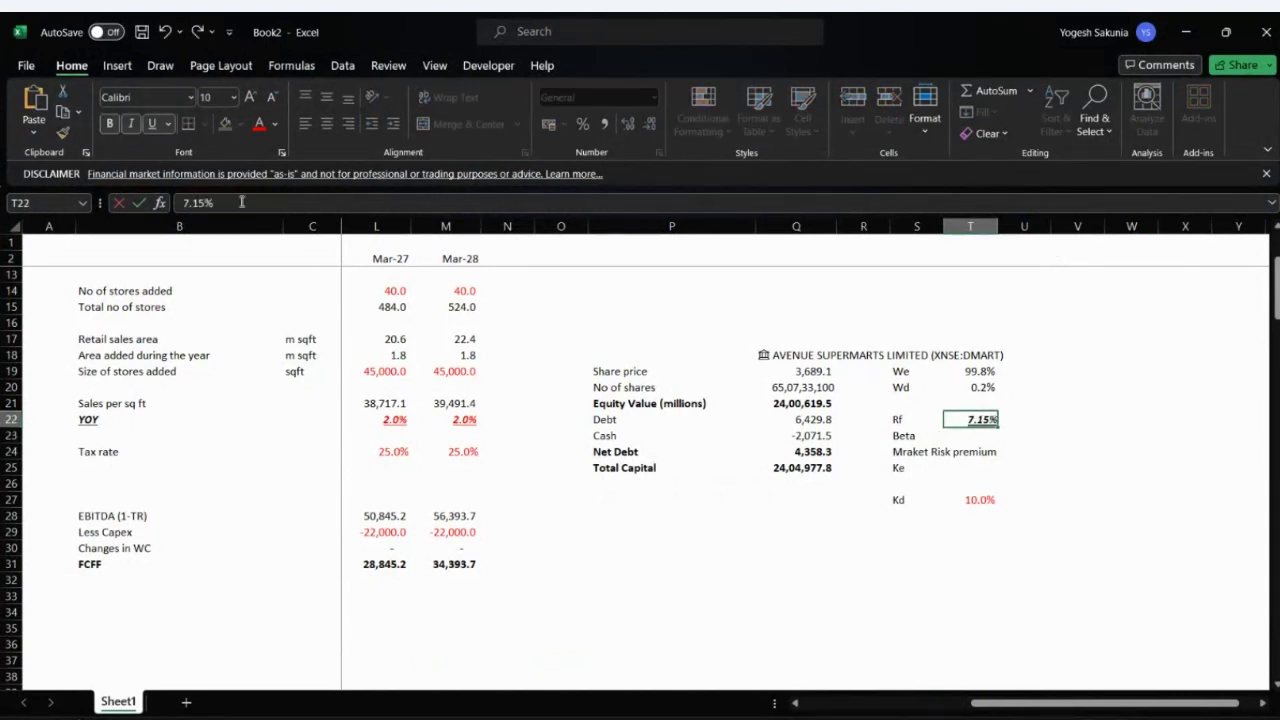
key(ctrl+Return)
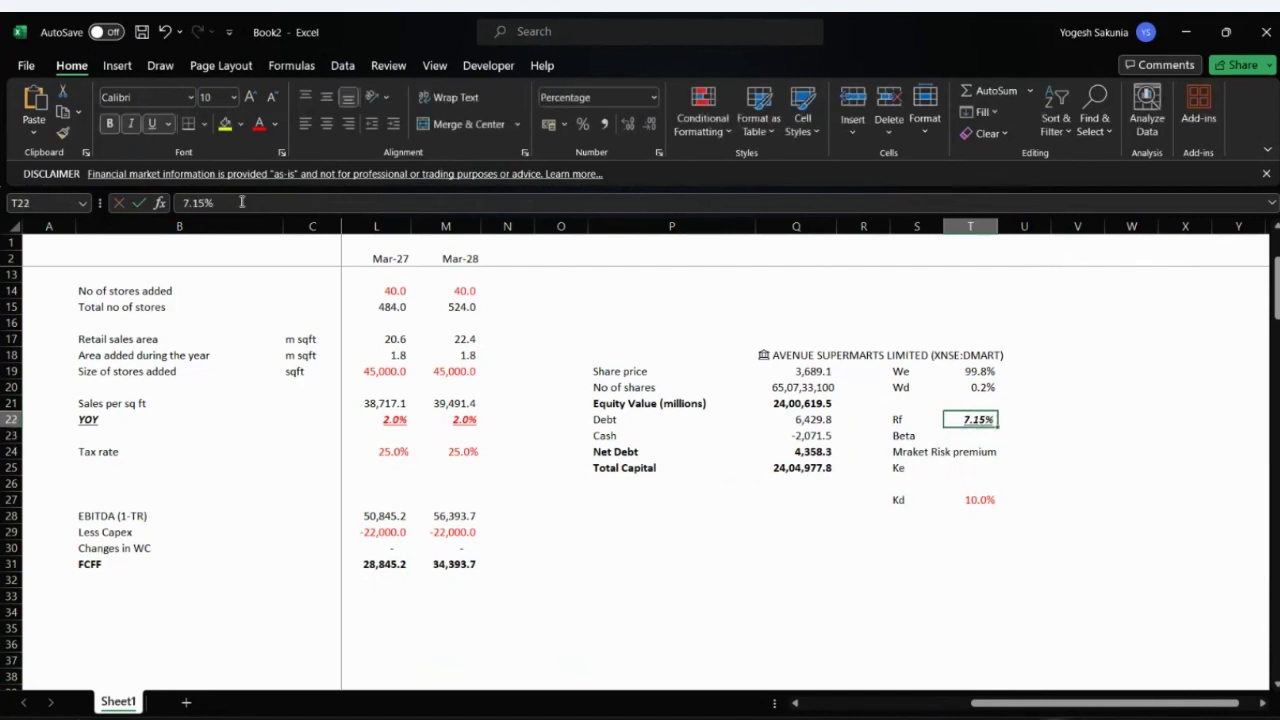
- Remove the bold, italic and underline formatting from the risk-free rate in T22
key(ctrl+u)
key(ctrl+b)
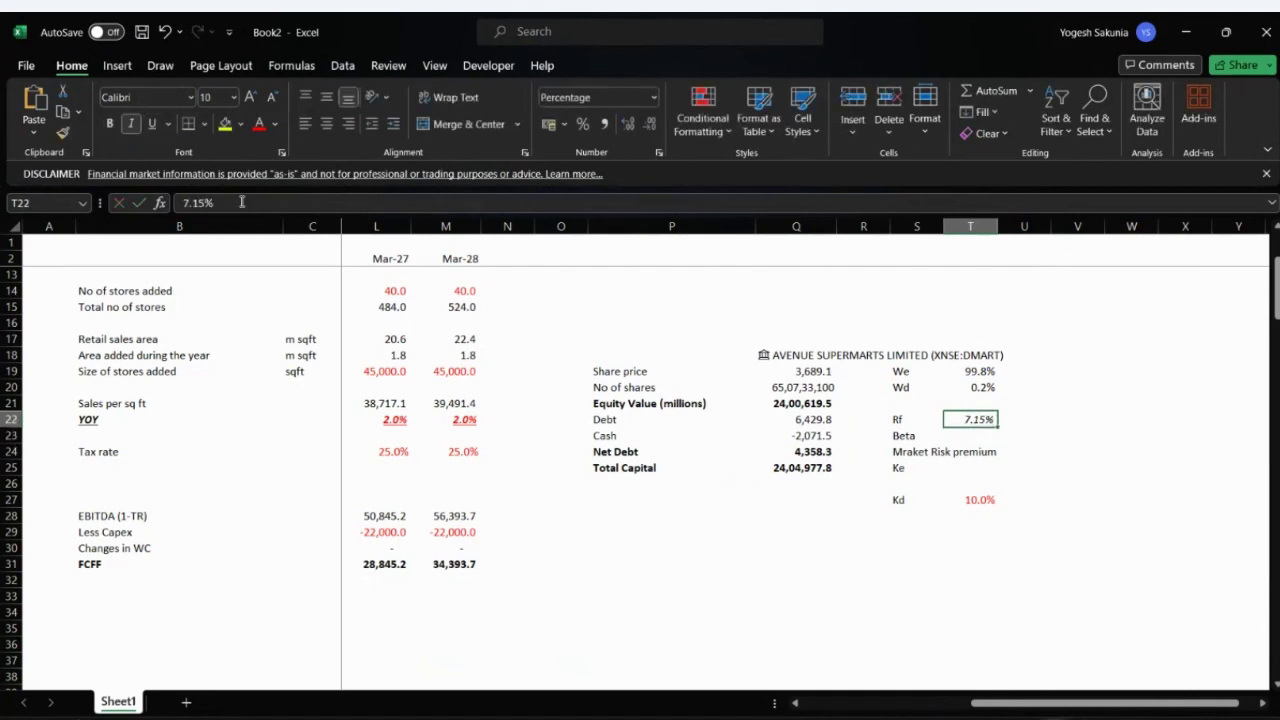
key(ctrl+i)
click(241, 202)
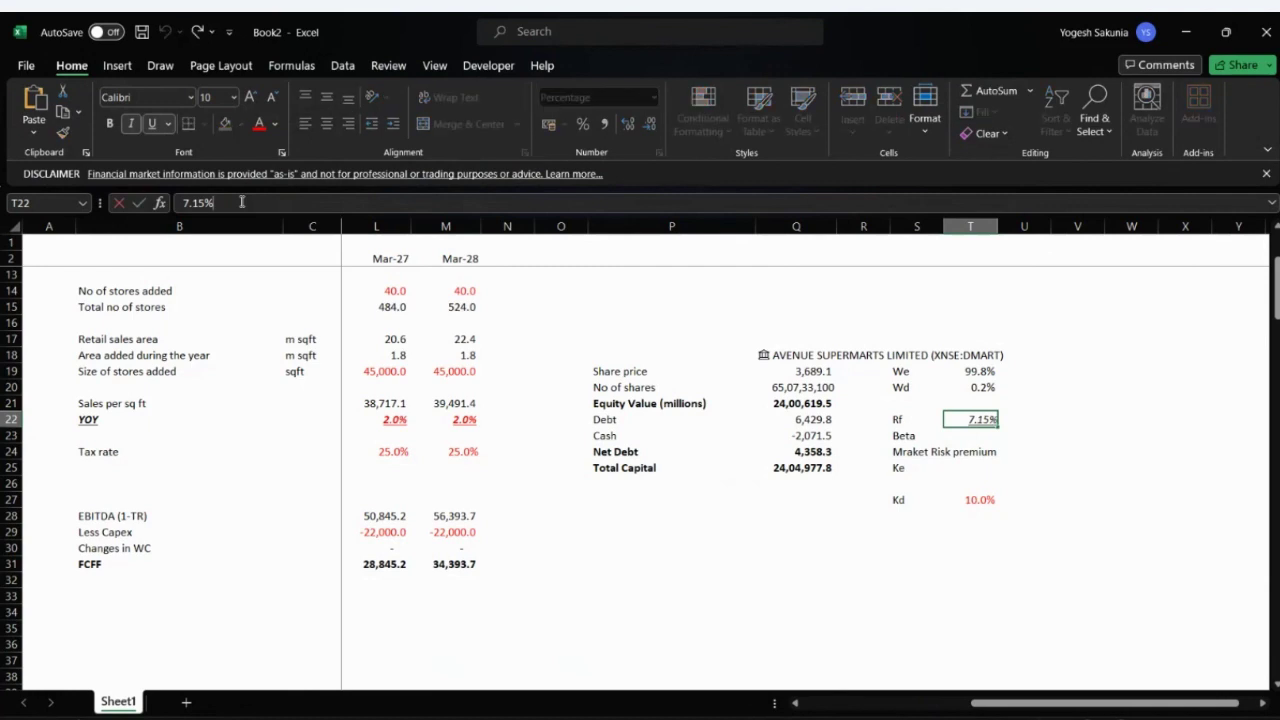
key(ctrl+u)
key(ctrl+i)
click(980, 398)
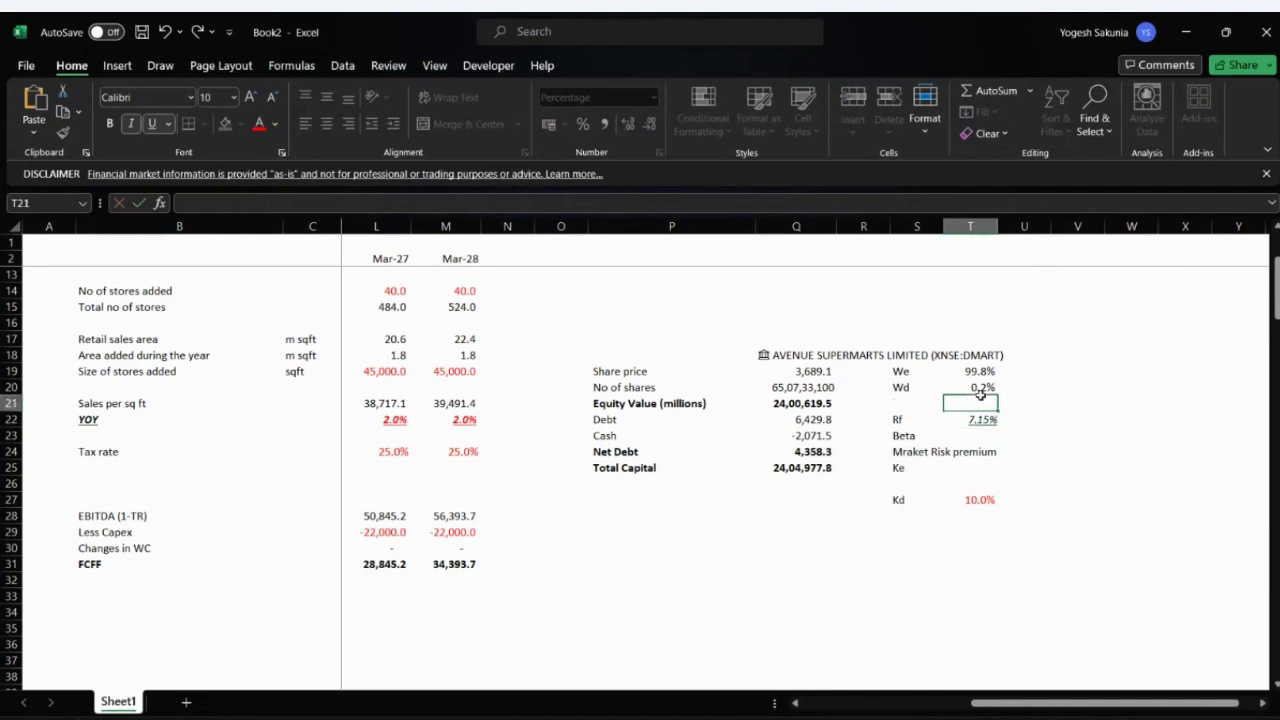
click(980, 418)
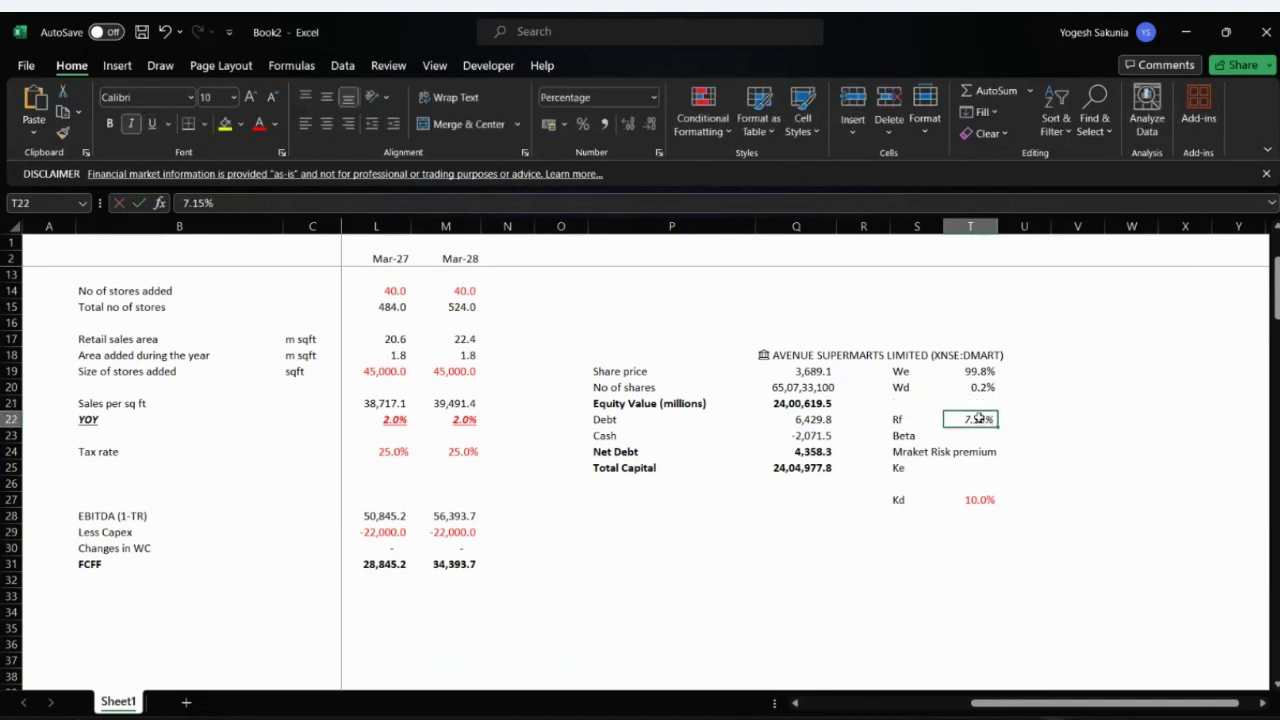
key(ctrl+i)
- With T23 selected for the beta, switch to Chrome, search Google for "beta aswath damodaran" and open the NYU Stern Betas page
click(970, 435)
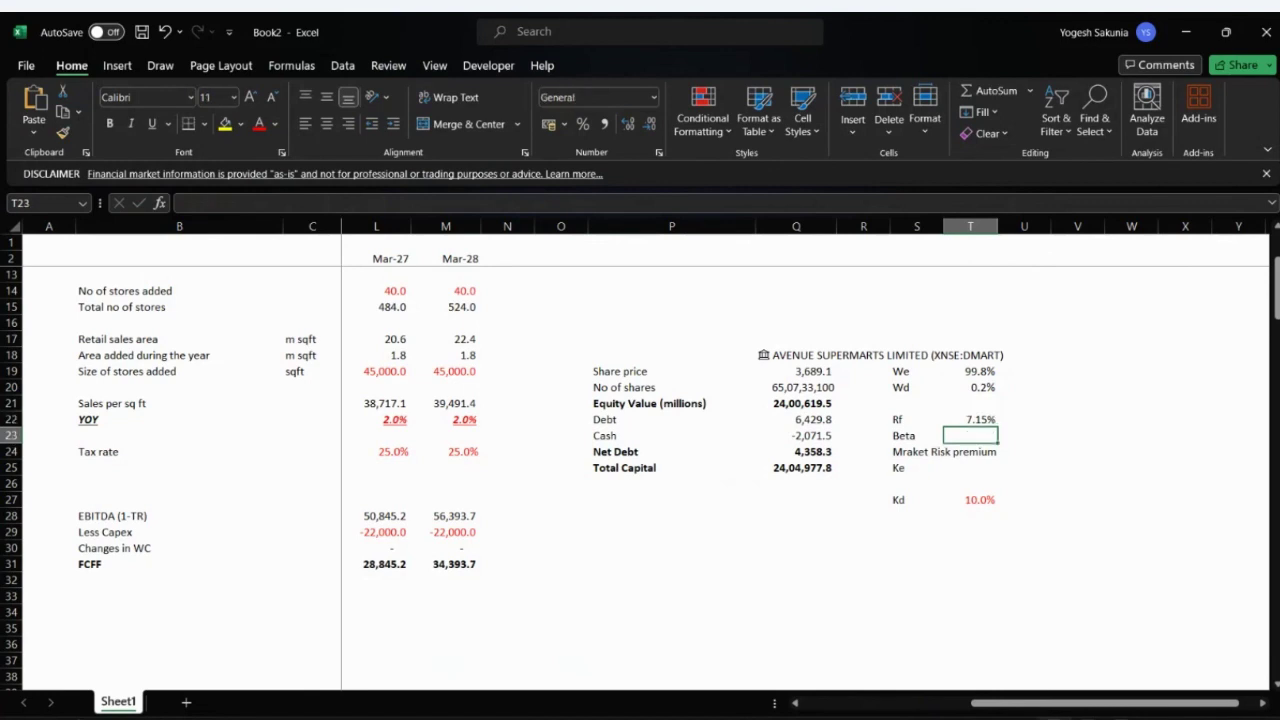
key(alt+Tab)
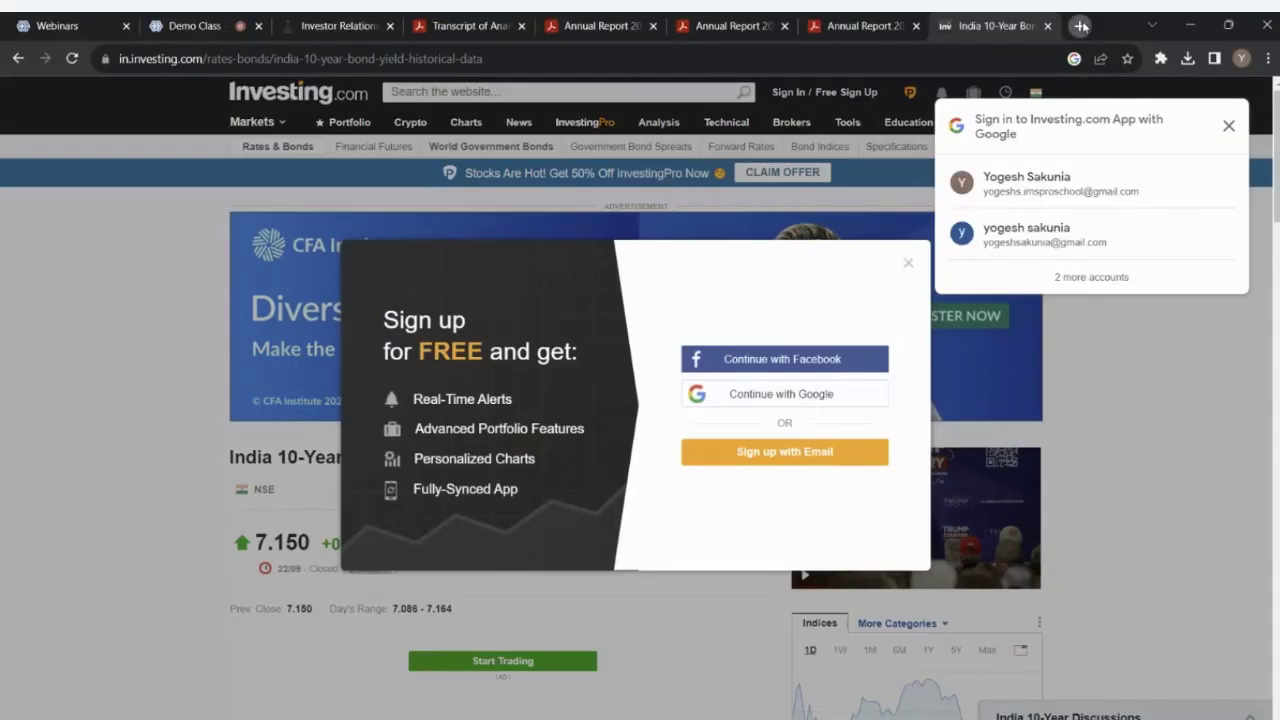
click(1080, 26)
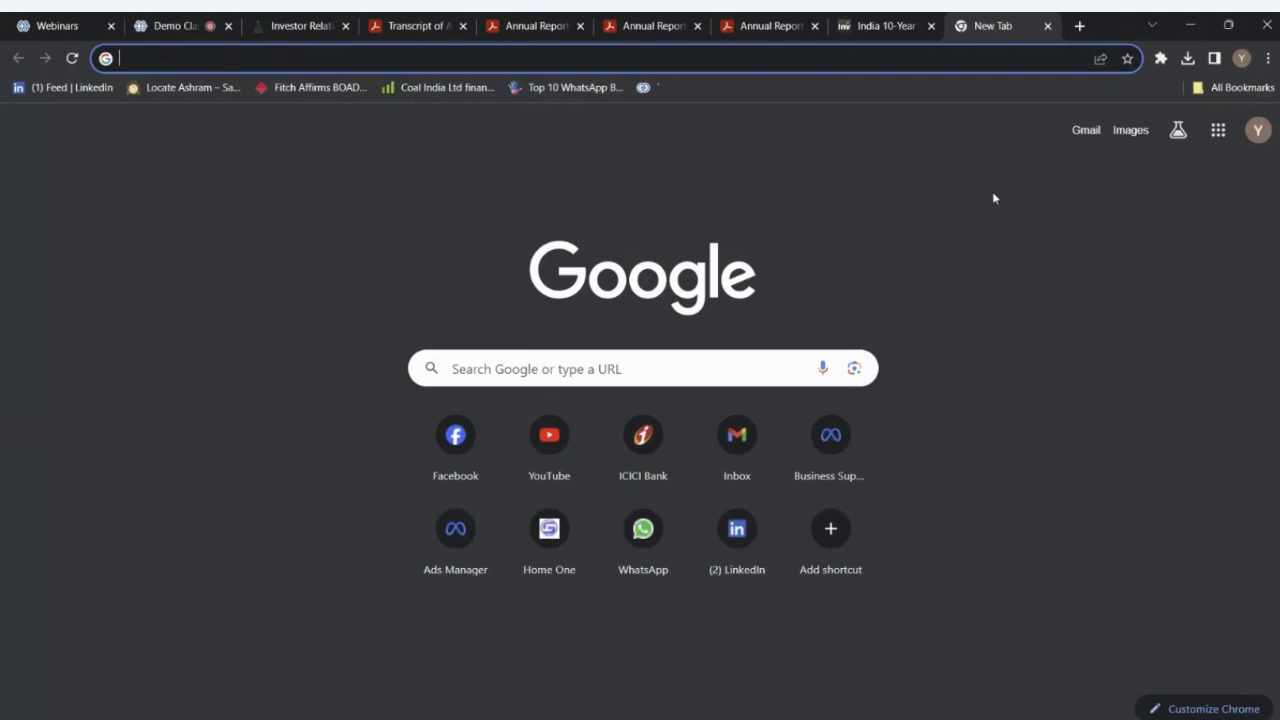
text(BETA)
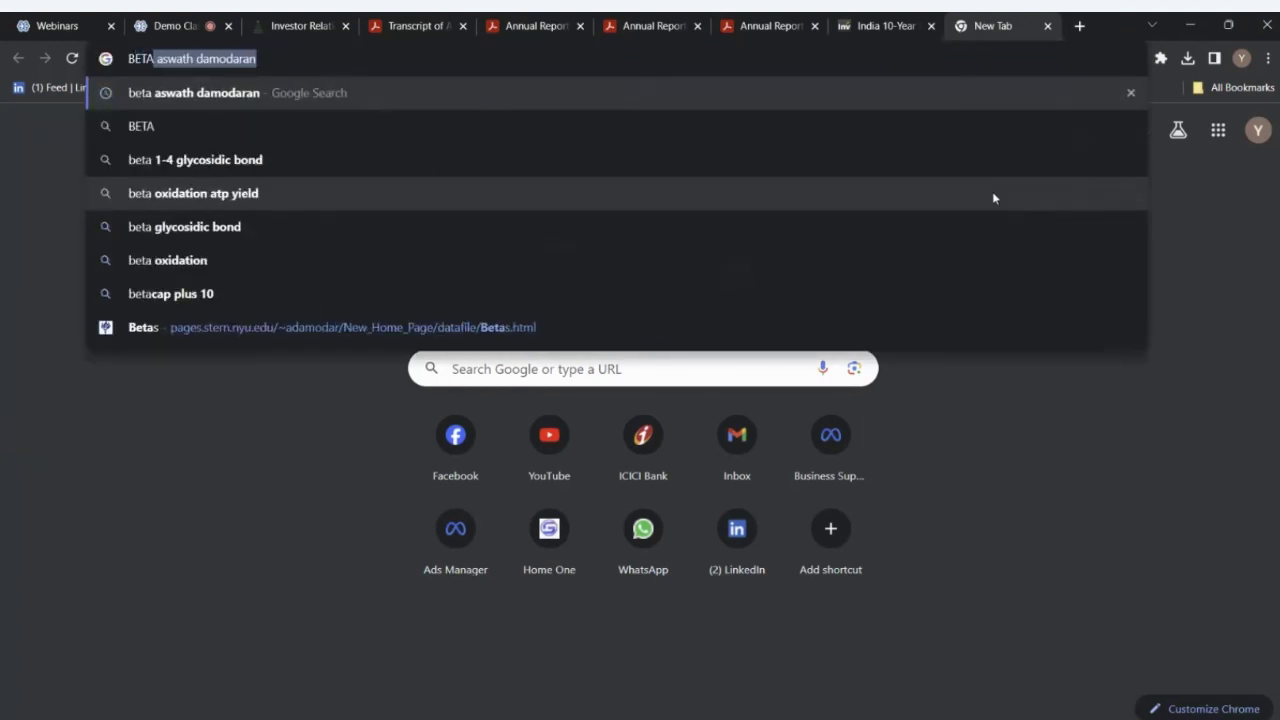
key(Down)
key(Up)
key(Return)
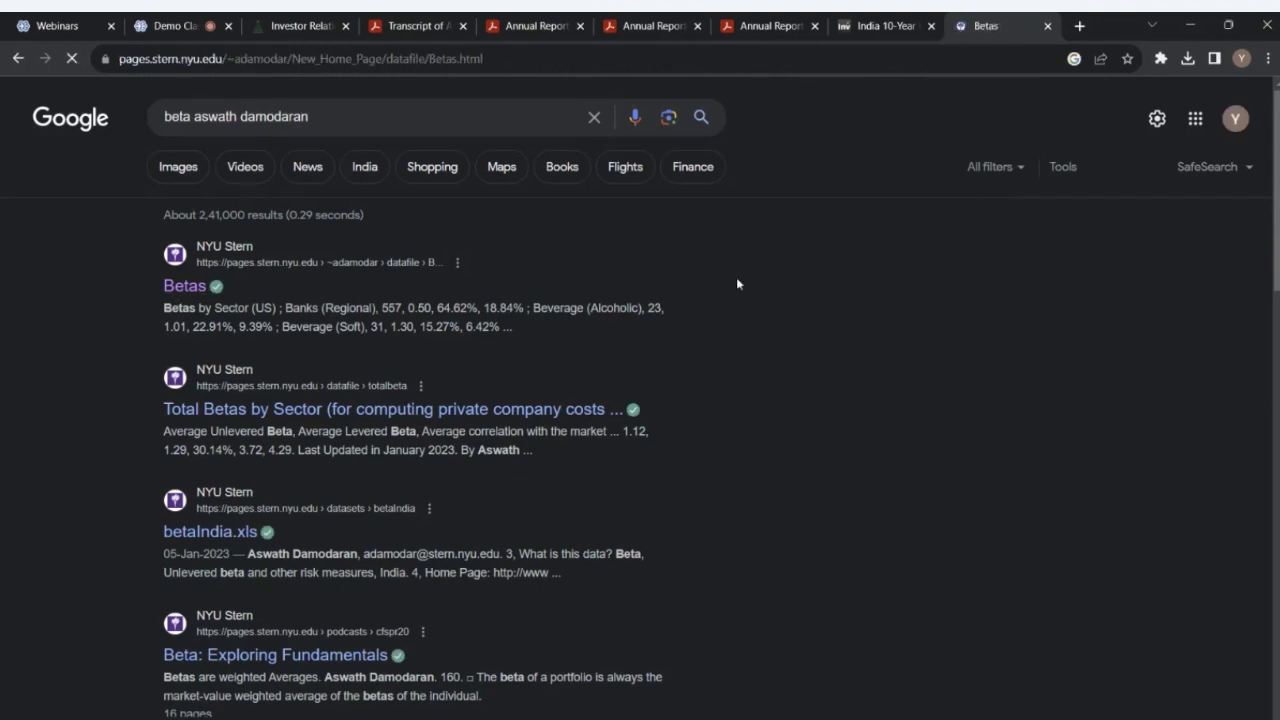
- Search the Betas by Sector (US) page for "RET" to locate the retail industry rows
scroll(740, 283, down, 1)
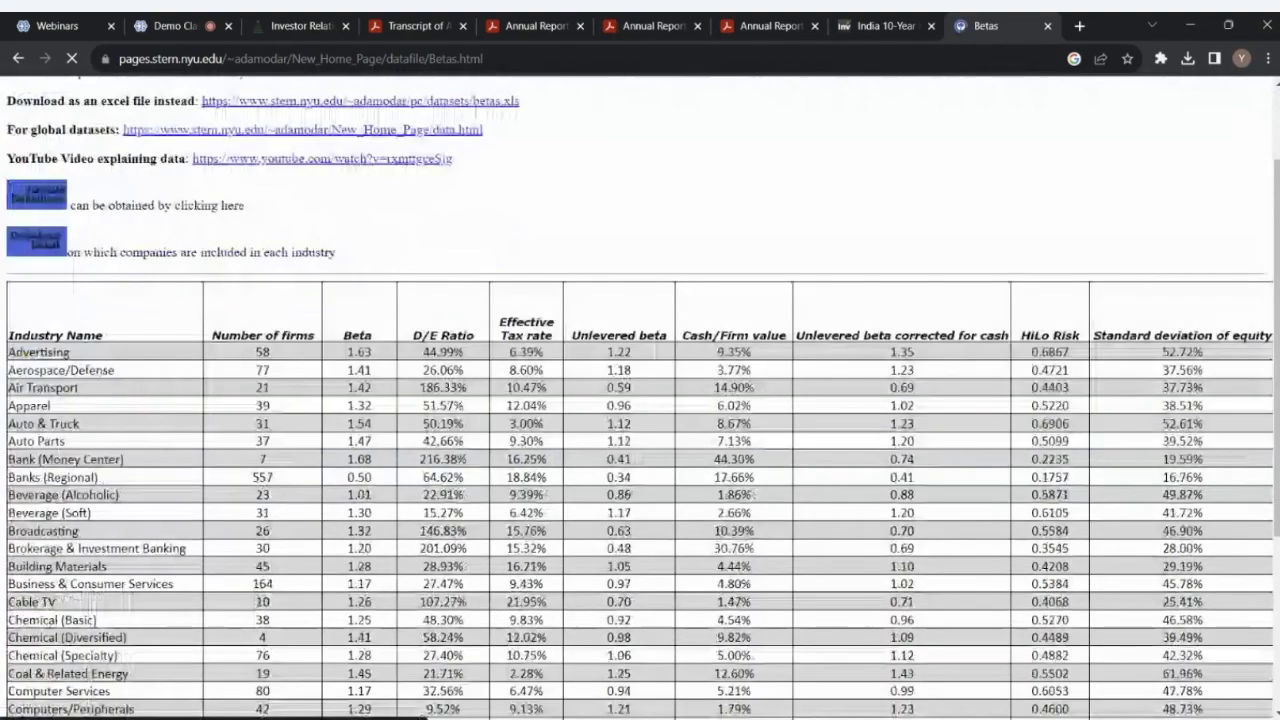
scroll(640, 400, down, 5)
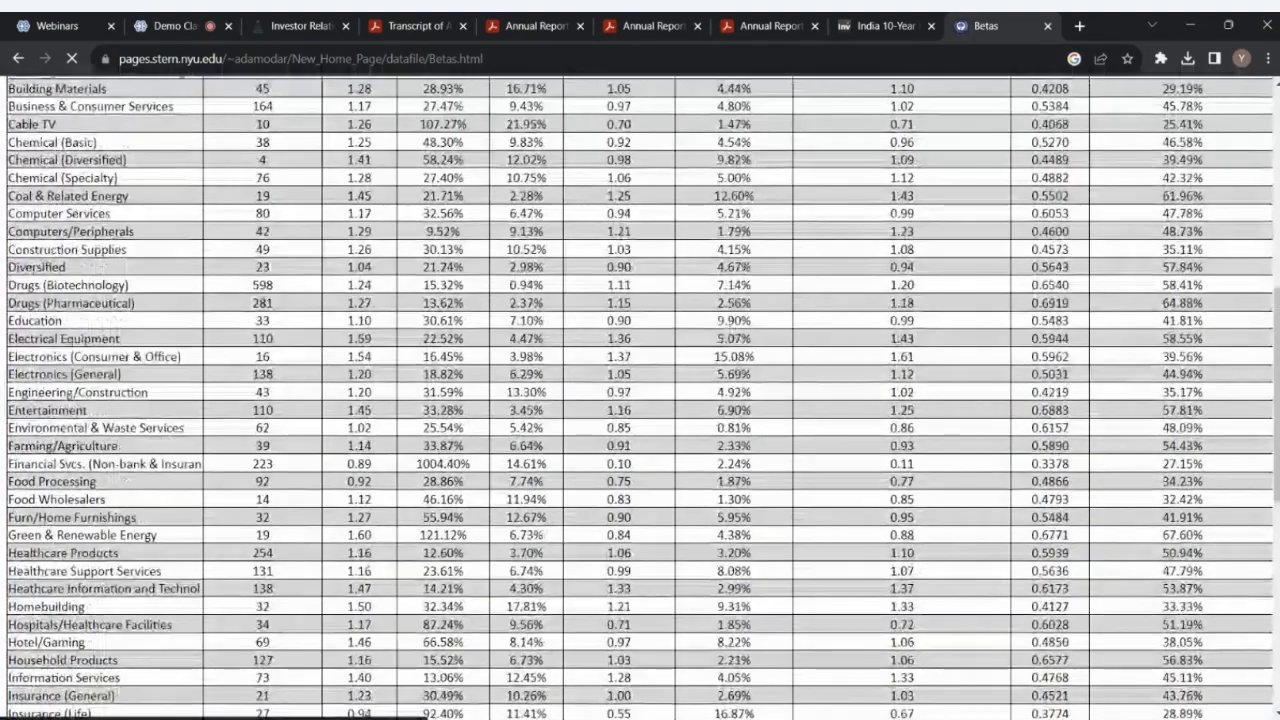
scroll(640, 400, down, 4)
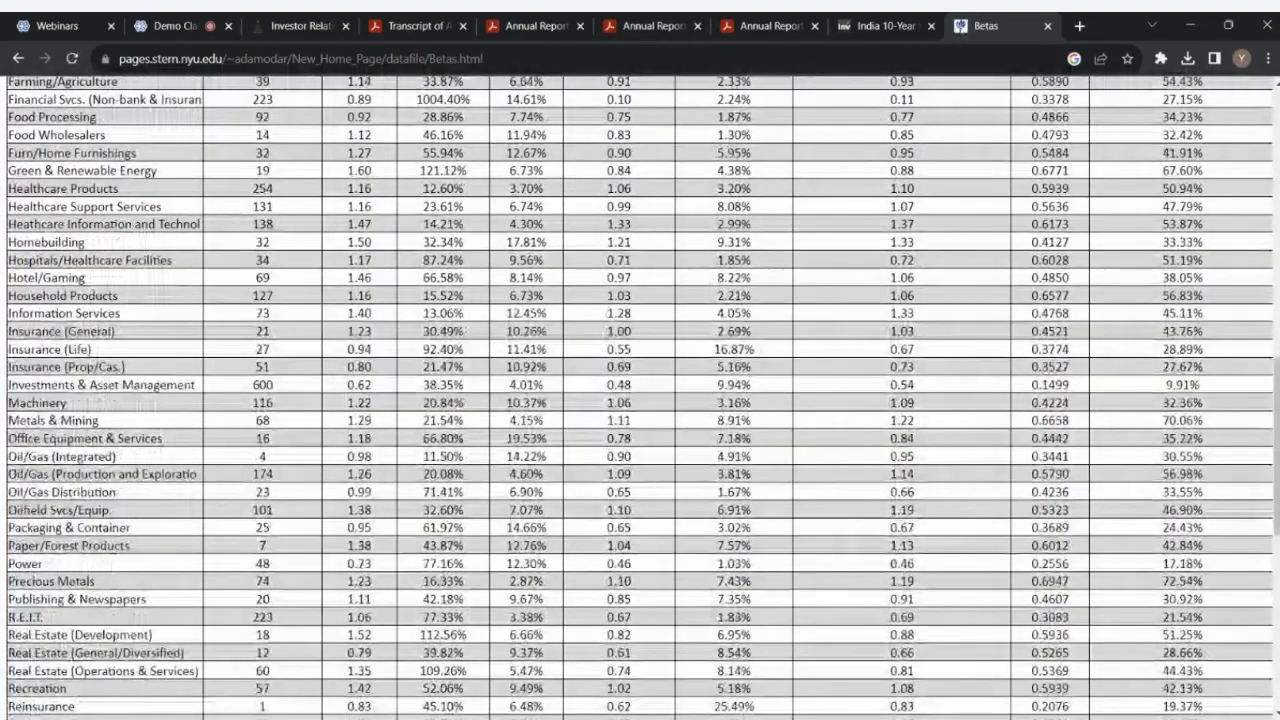
key(ctrl+f)
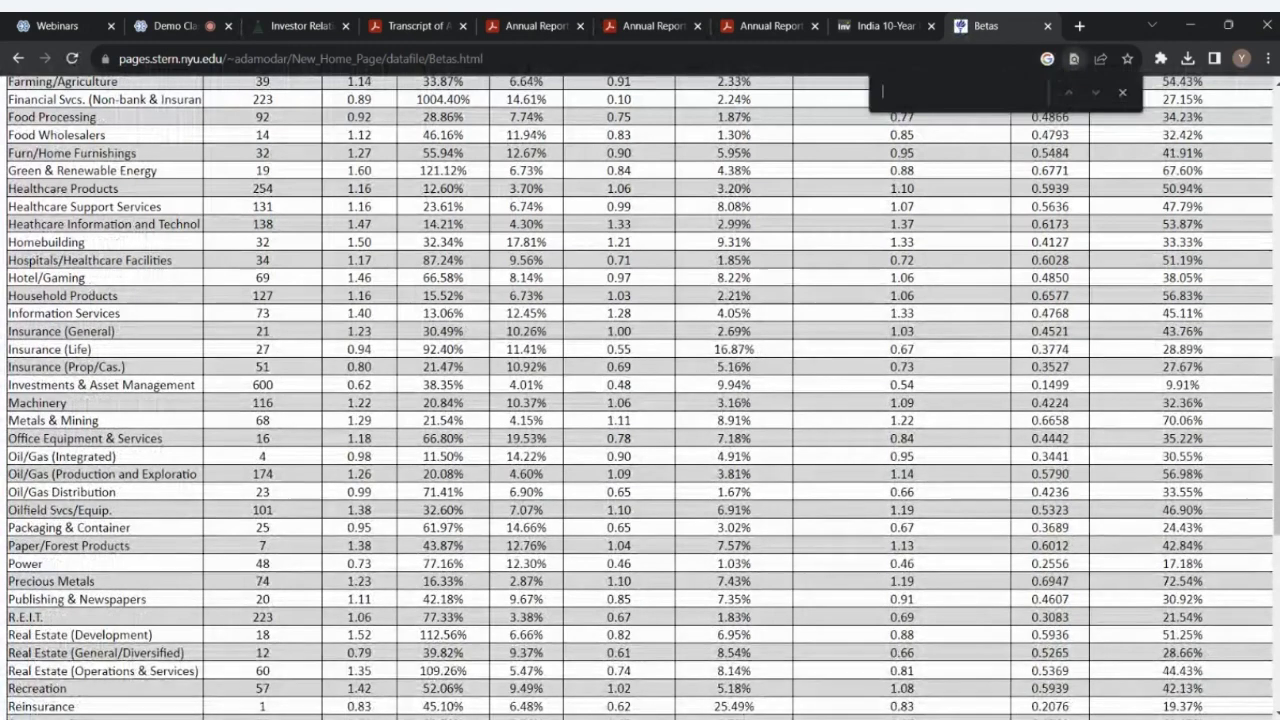
text(RET)
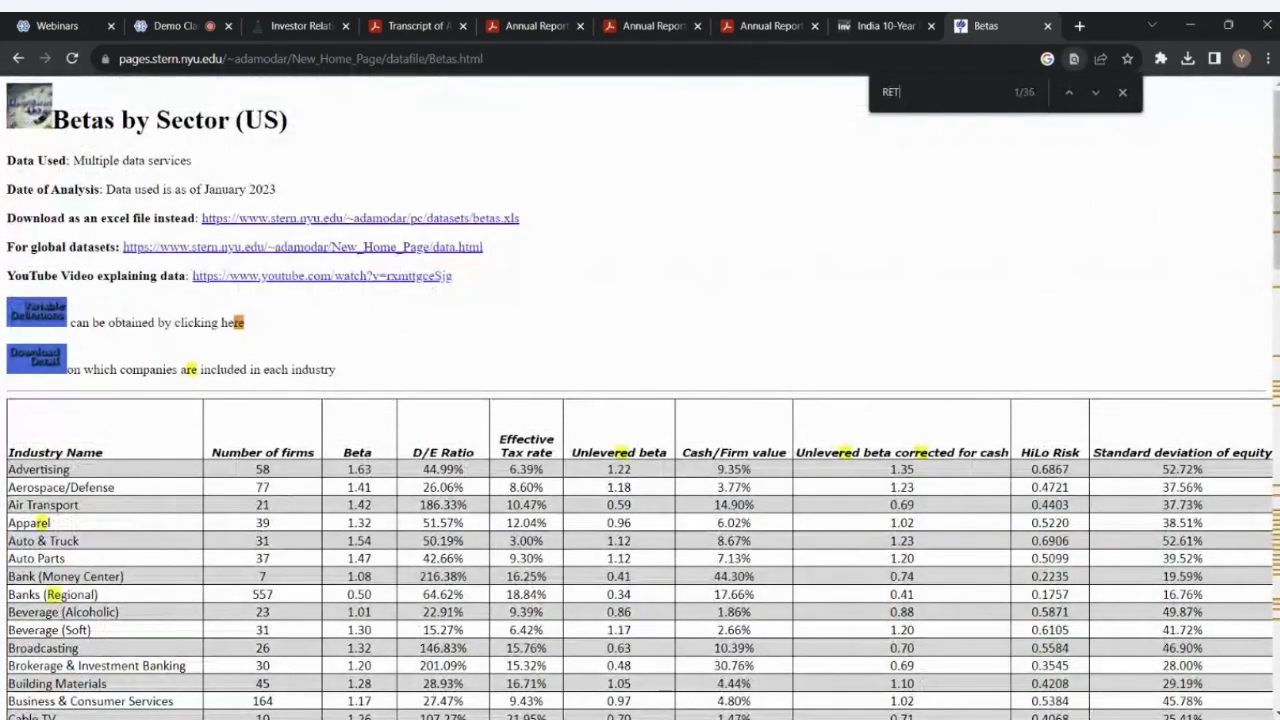
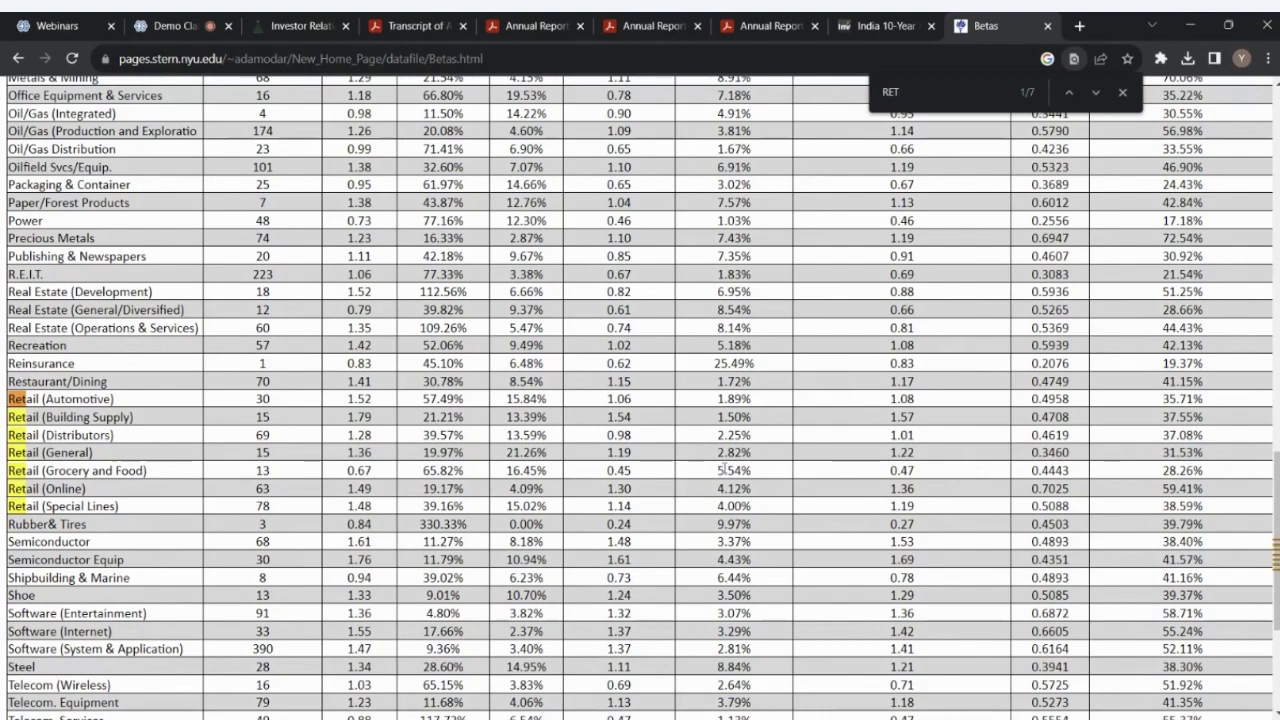
- Check the beta table's column headings and highlight the unlevered beta of the Retail (Grocery and Food) row
scroll(724, 470, up, 15)
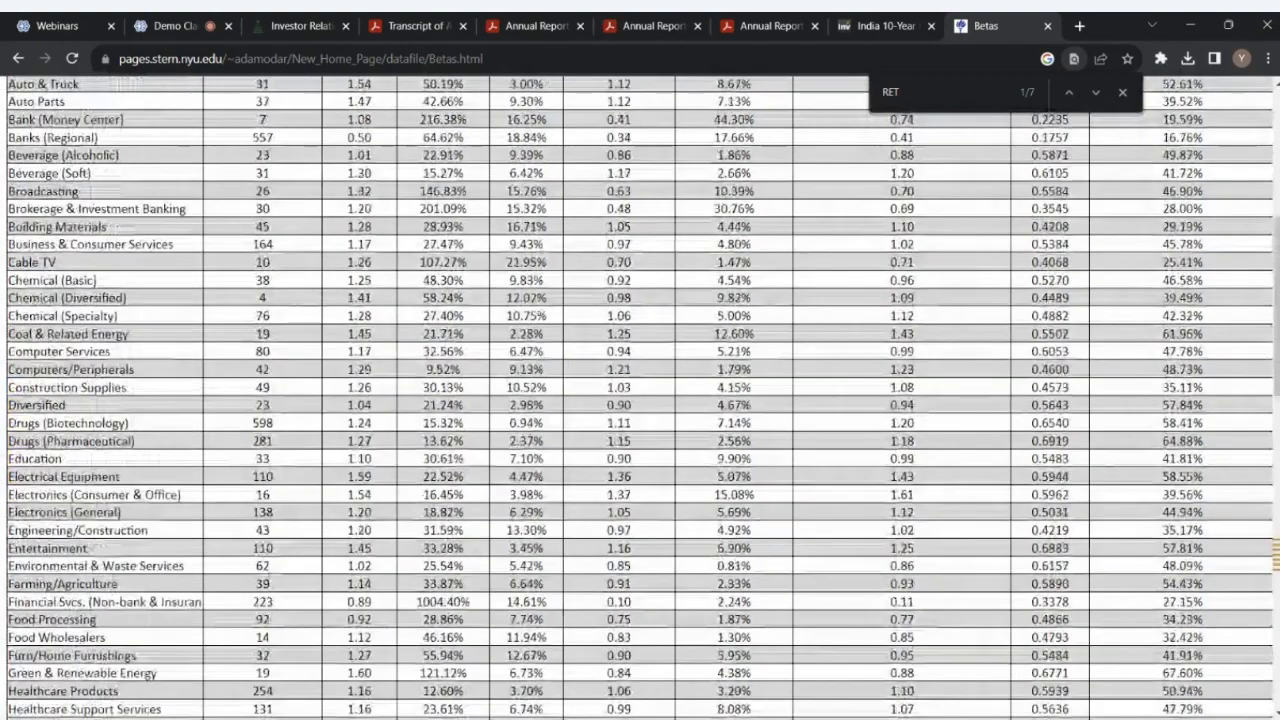
scroll(640, 400, down, 1)
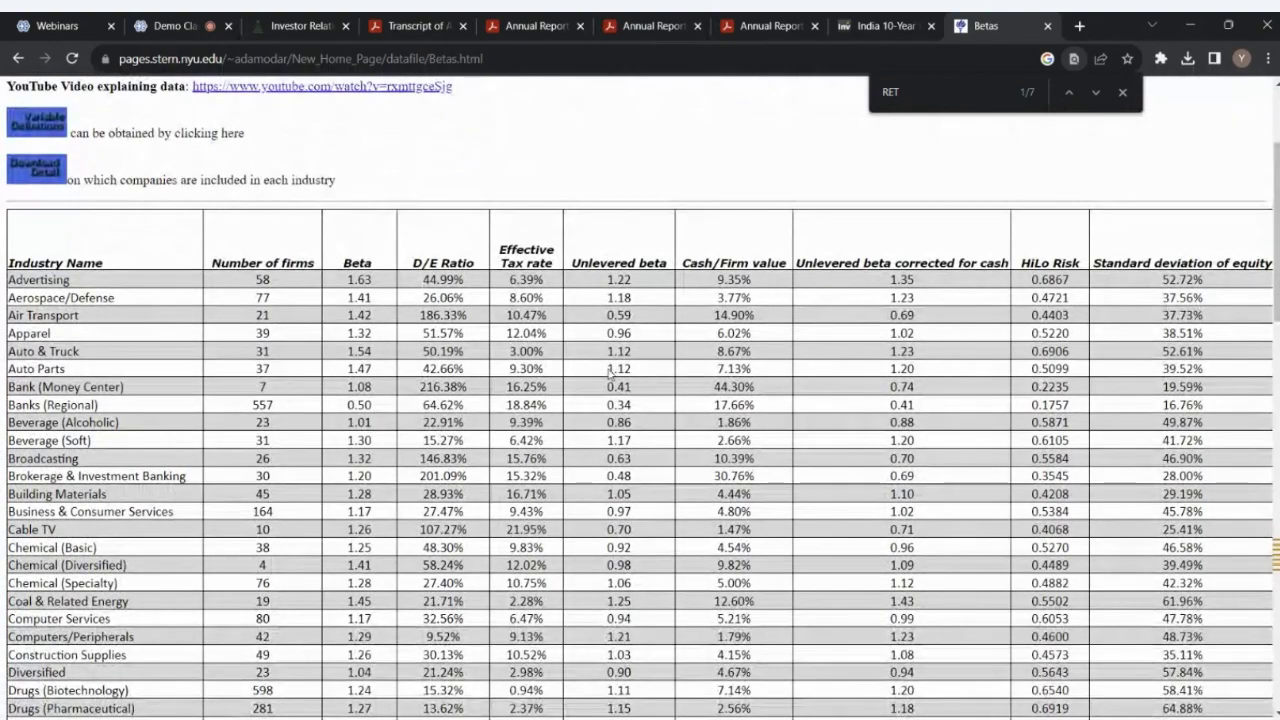
scroll(609, 373, down, 6)
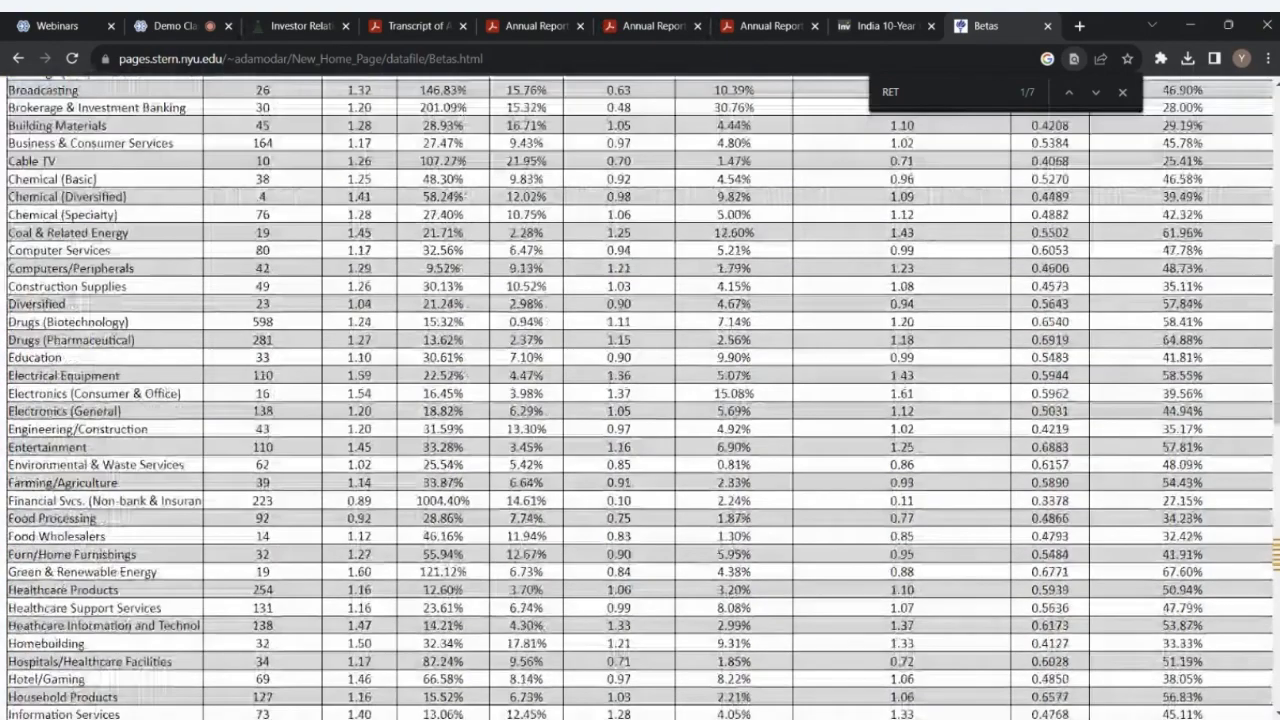
scroll(640, 400, down, 3)
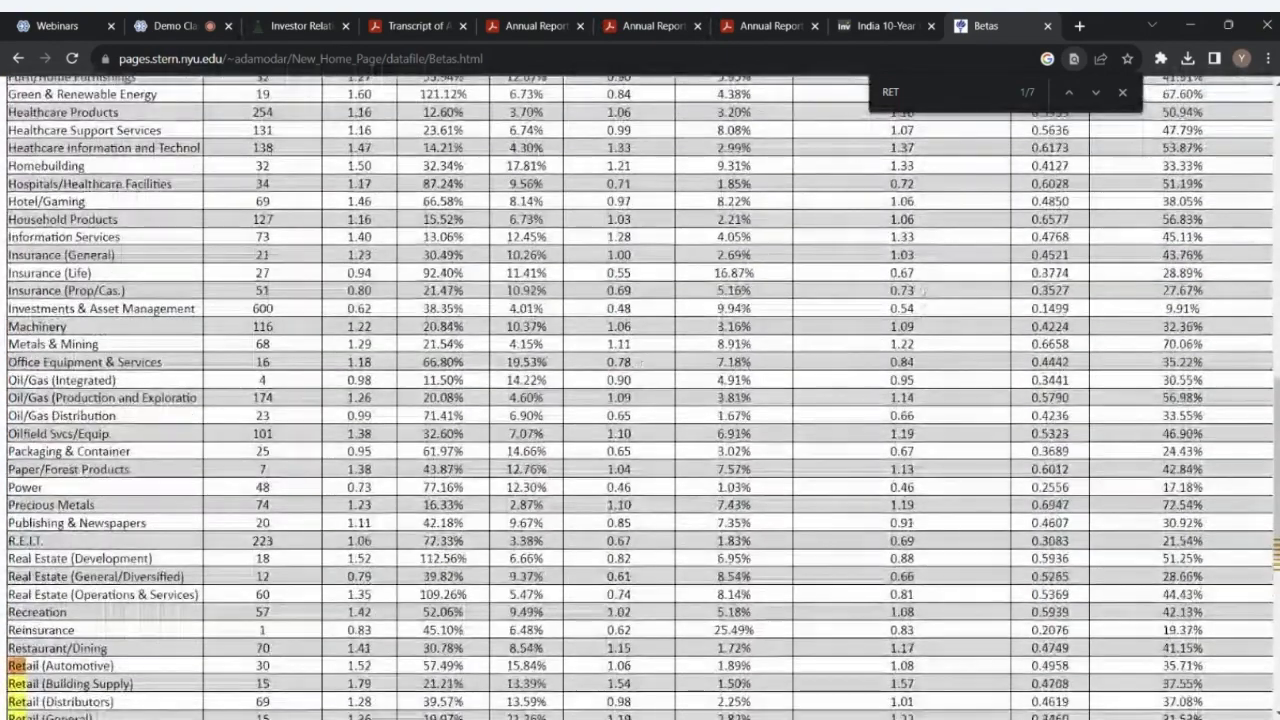
scroll(640, 400, down, 1)
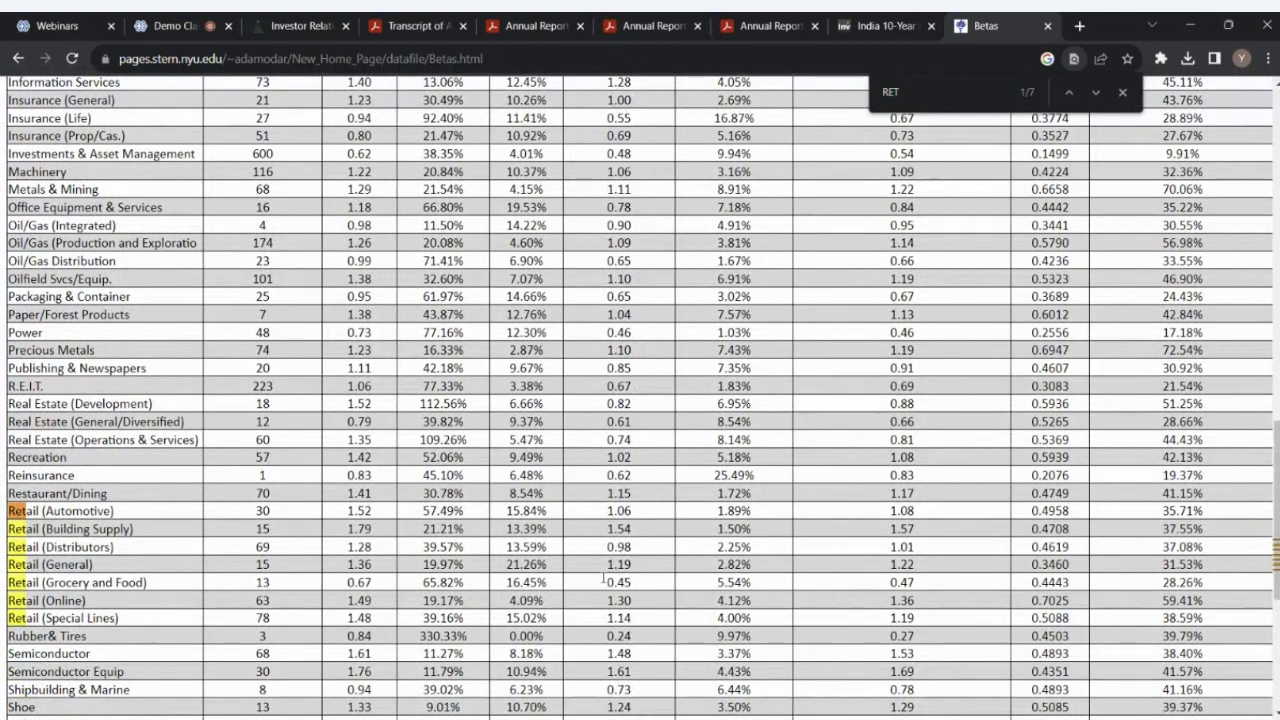
drag(603, 582, 635, 588)
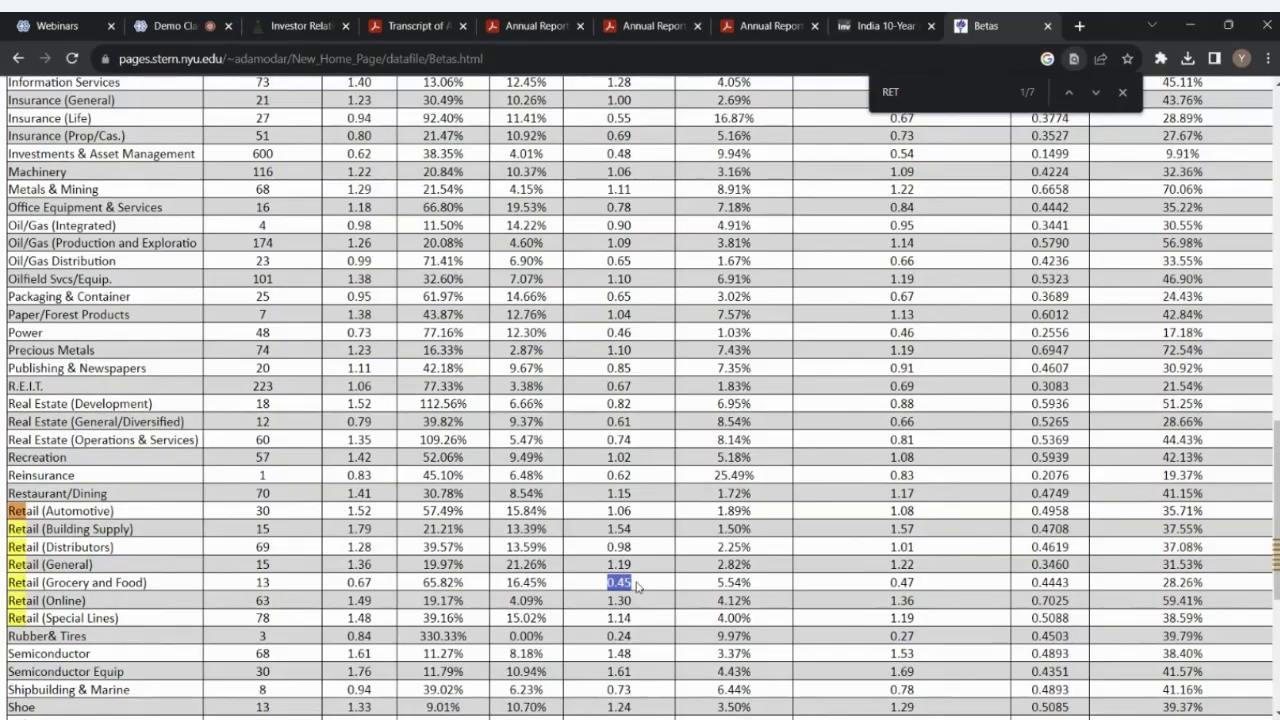
key(alt+Tab)
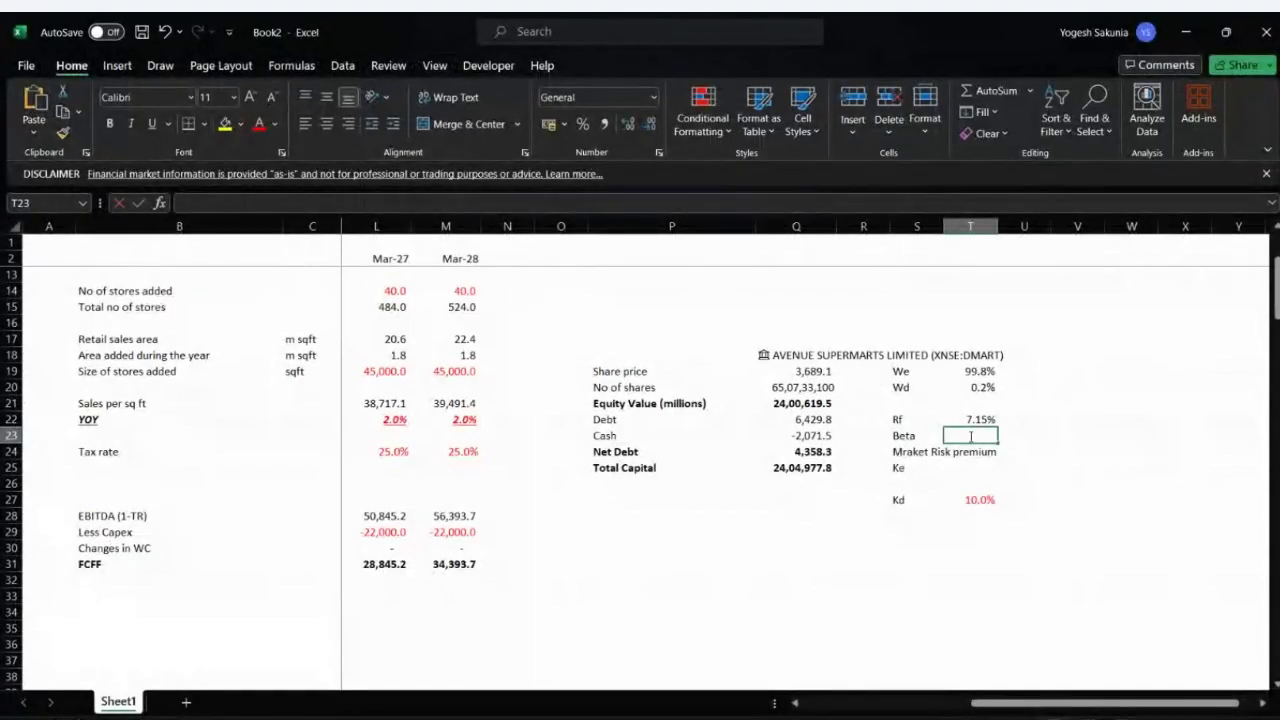
double_click(971, 436)
key(Escape)
key(alt+Tab)
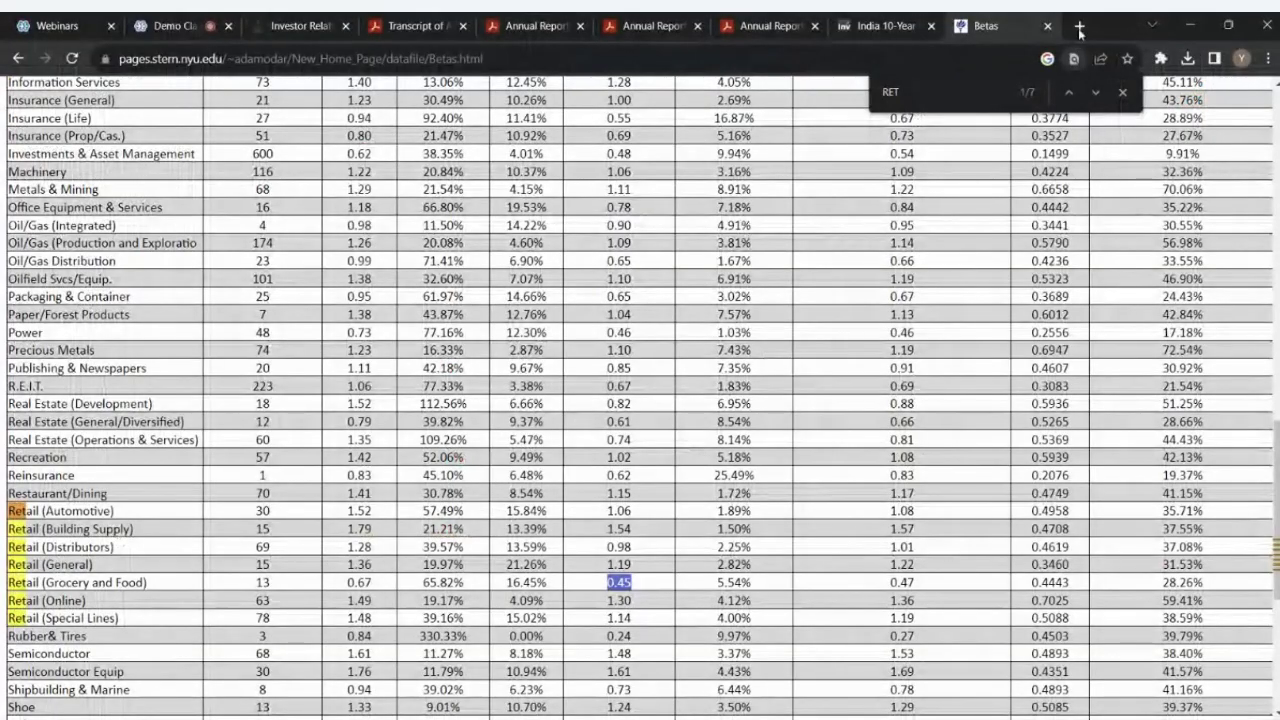
- Search Google for "BETA FOR DMART" in a new browser tab
click(1079, 25)
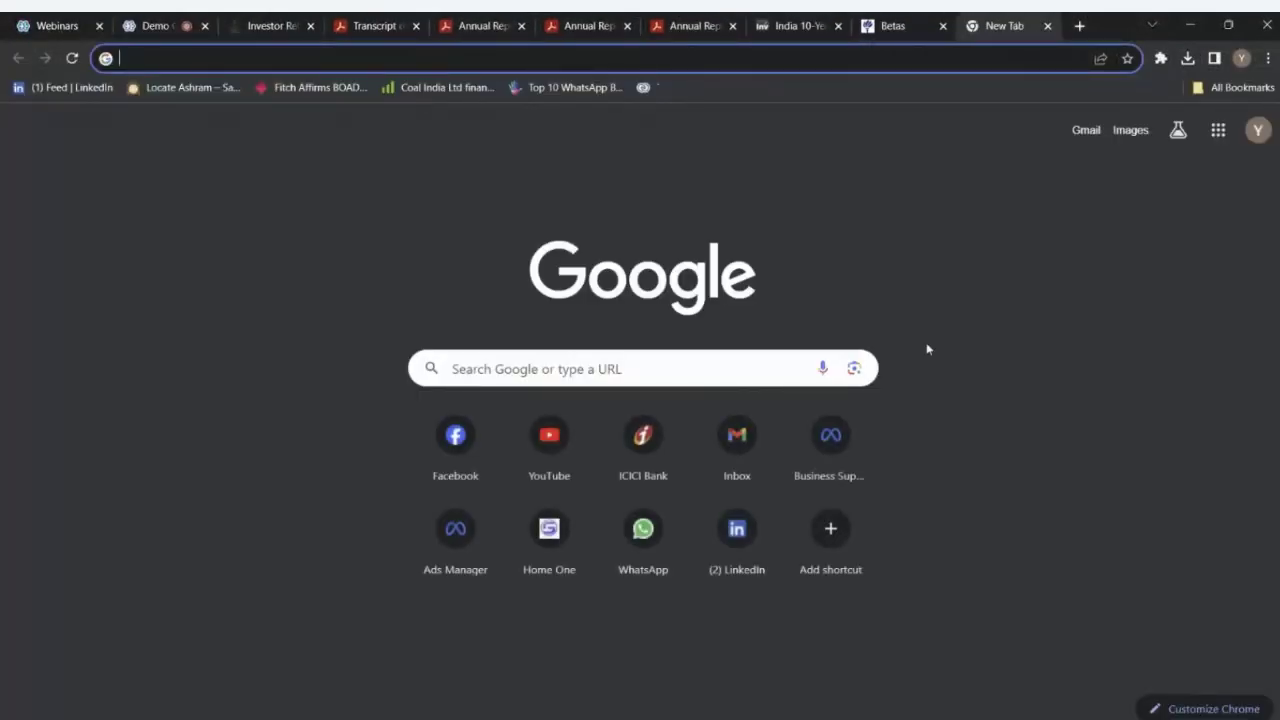
text(BETA)
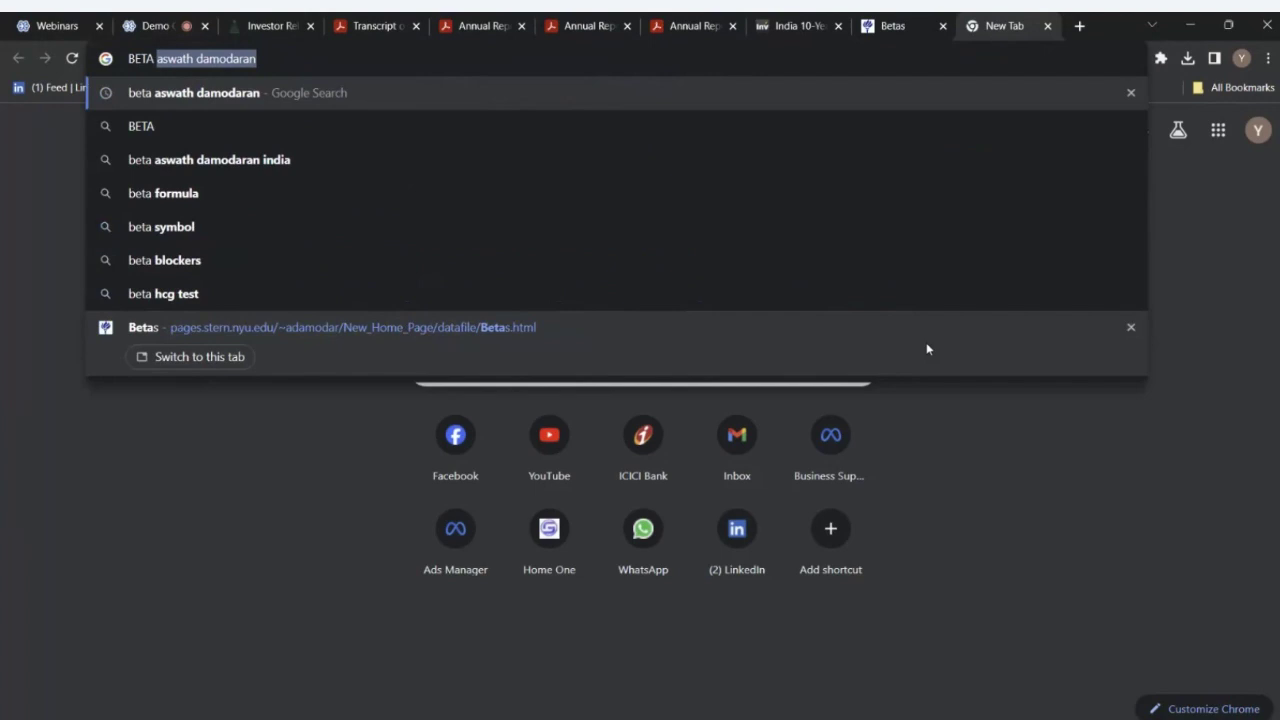
text( FOR DE)
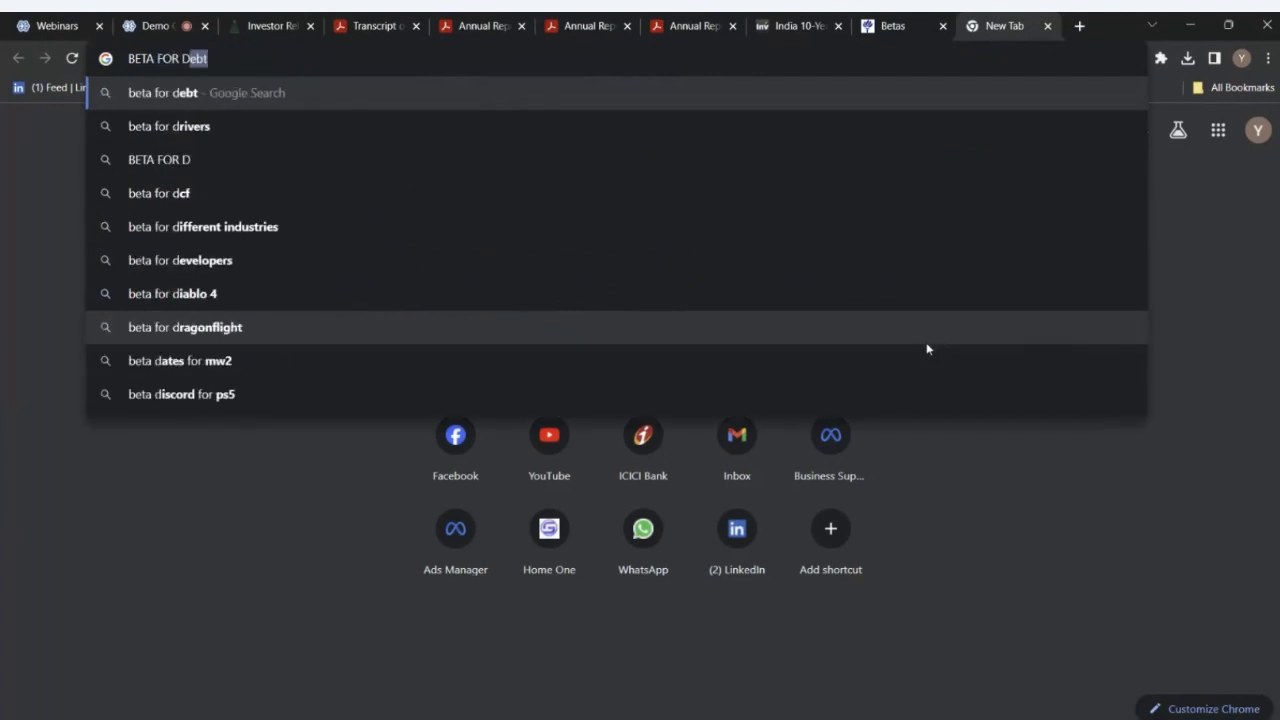
key(BackSpace)
key(BackSpace)
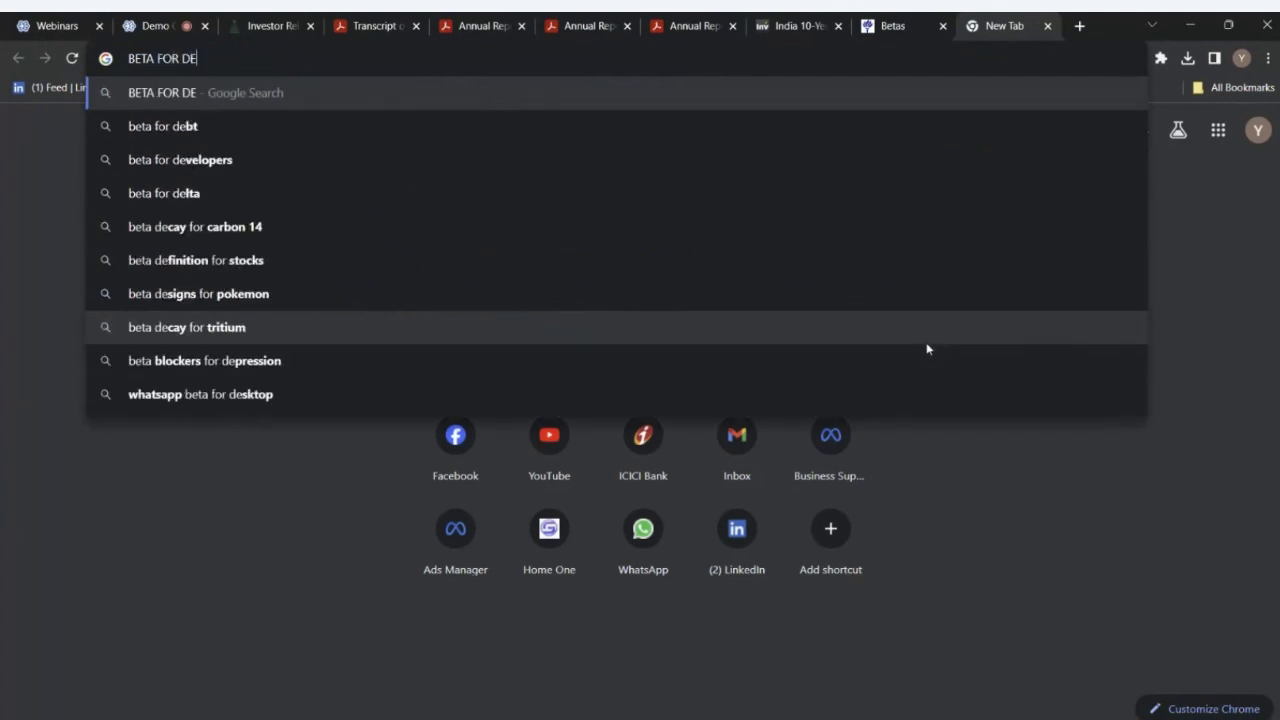
text(MART)
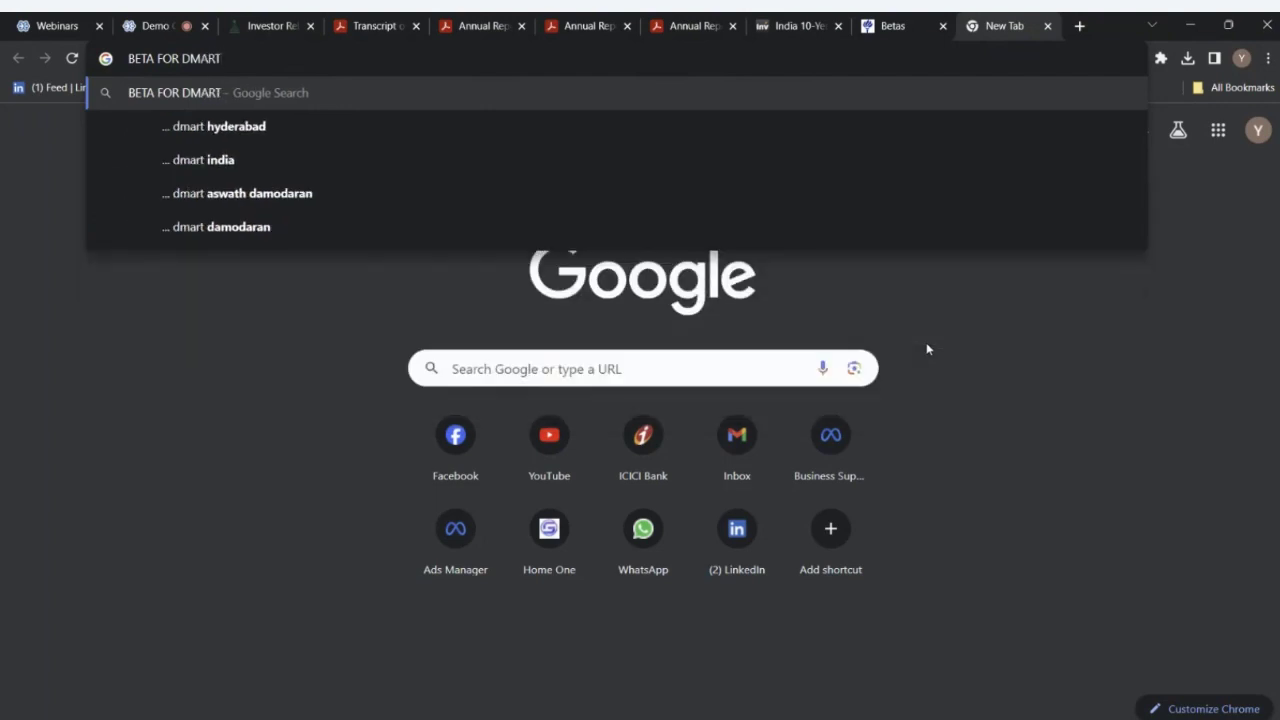
key(Return)
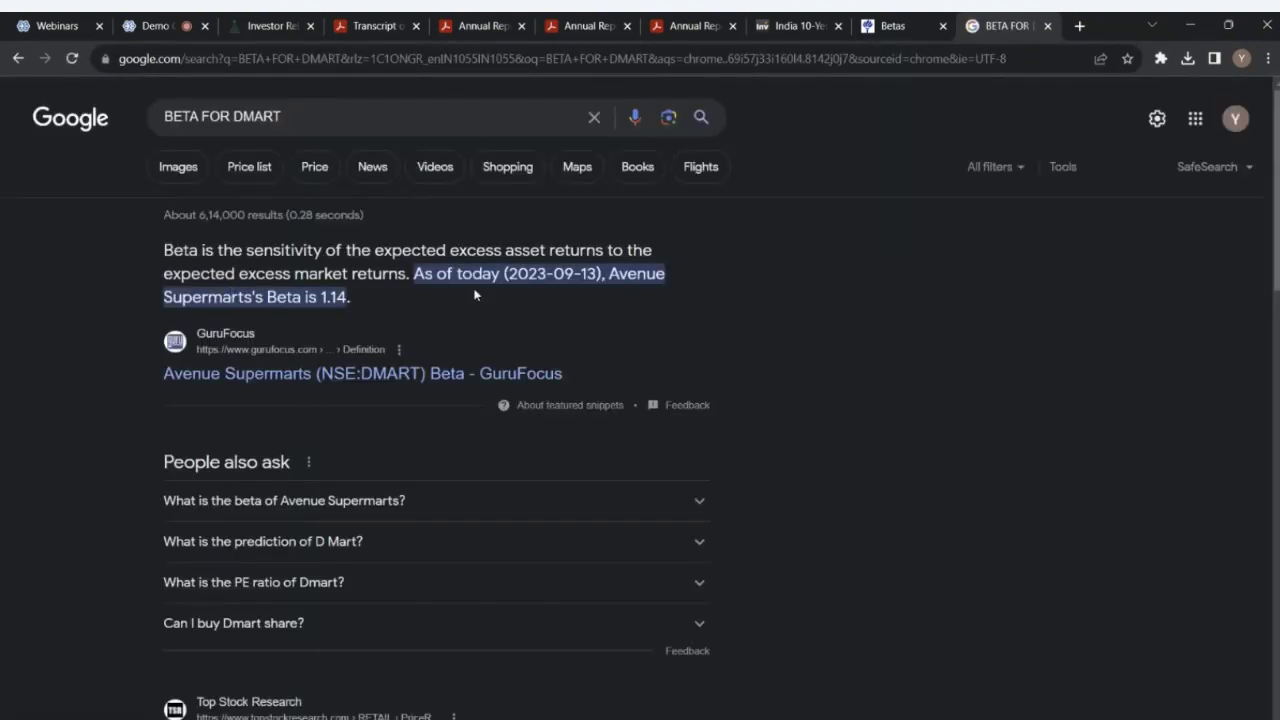
- Examine the search results for DMart's beta, expanding the question "What is the beta of Avenue Supermarts?"
scroll(640, 400, down, 2)
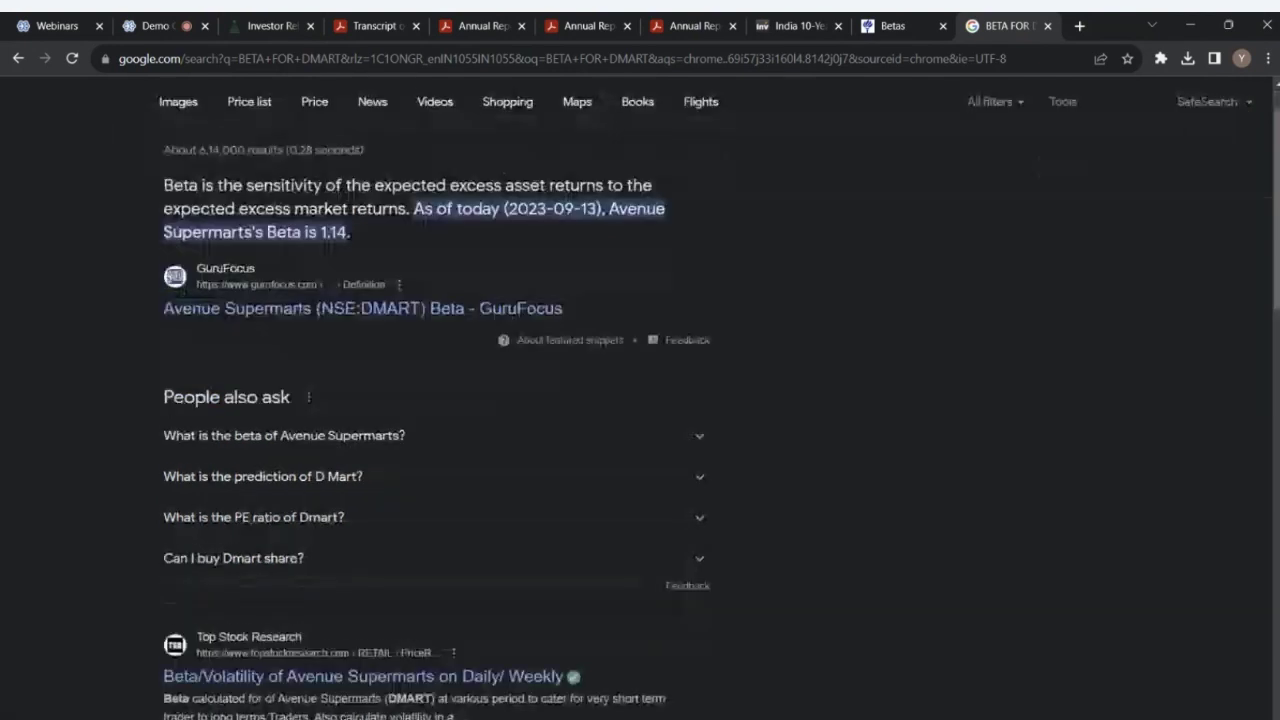
click(284, 378)
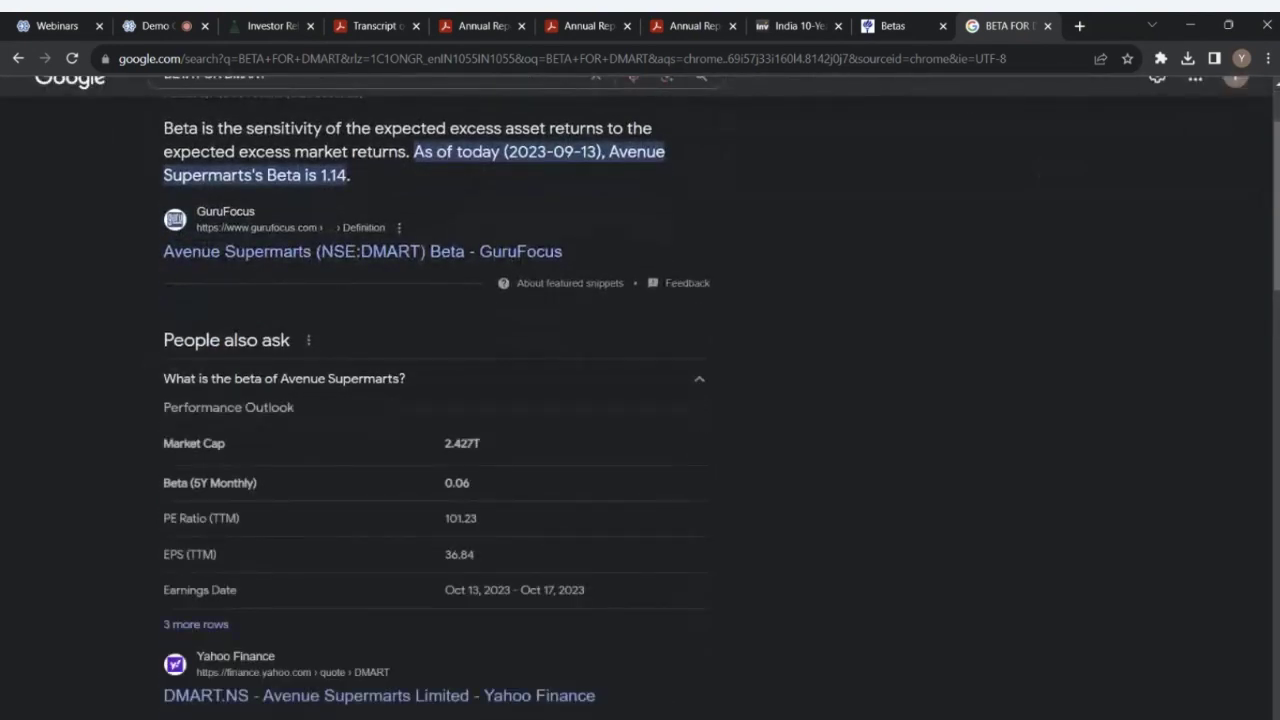
scroll(640, 400, down, 1)
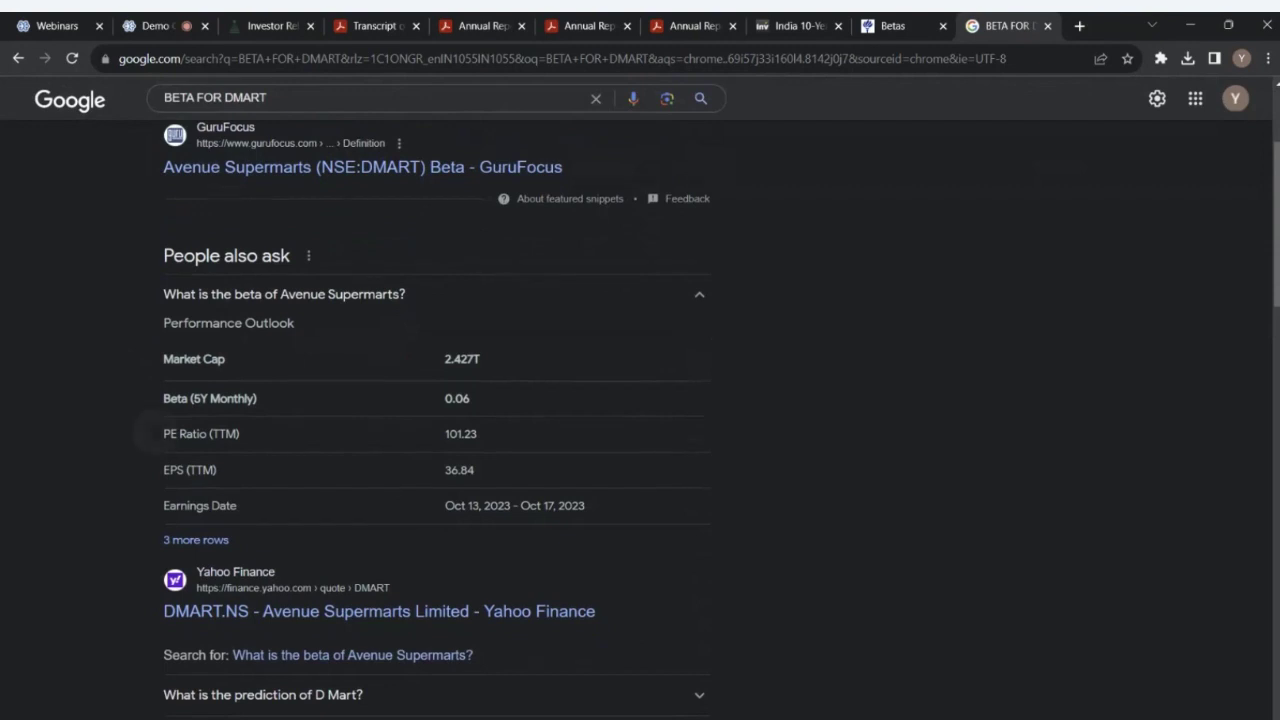
scroll(640, 400, down, 1)
scroll(640, 400, down, 1)
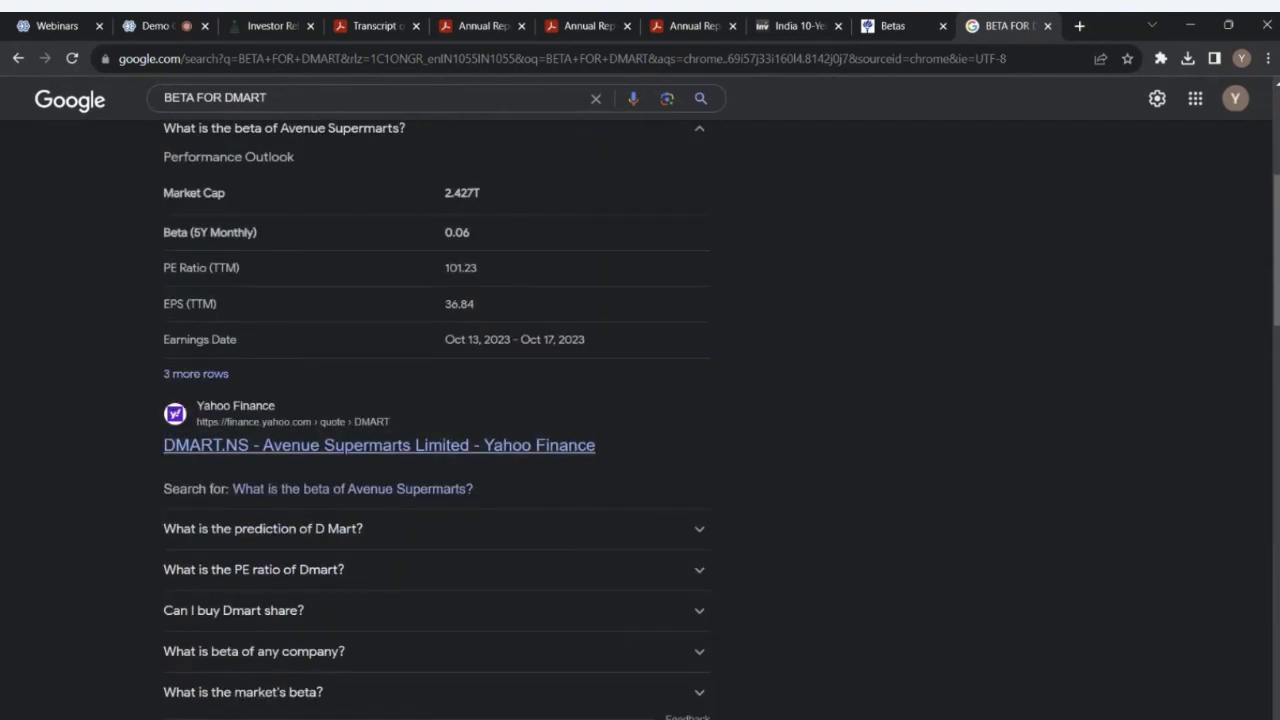
scroll(640, 400, down, 2)
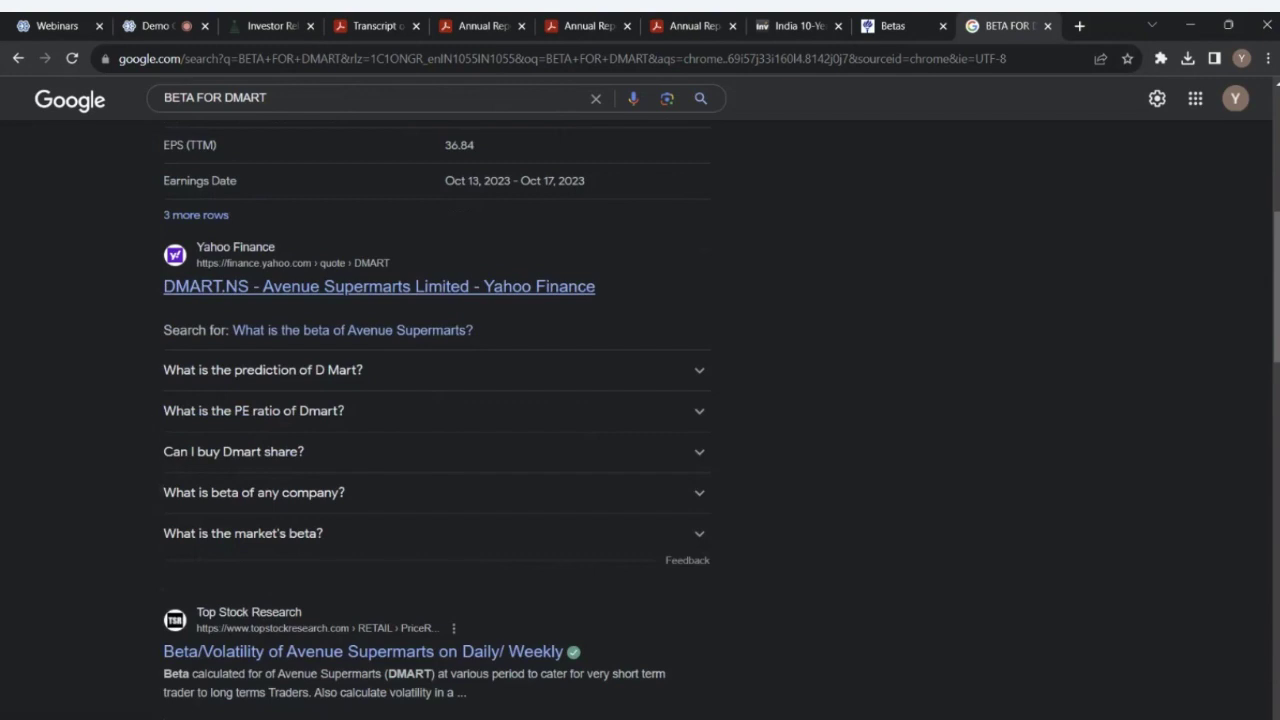
scroll(436, 400, down, 3)
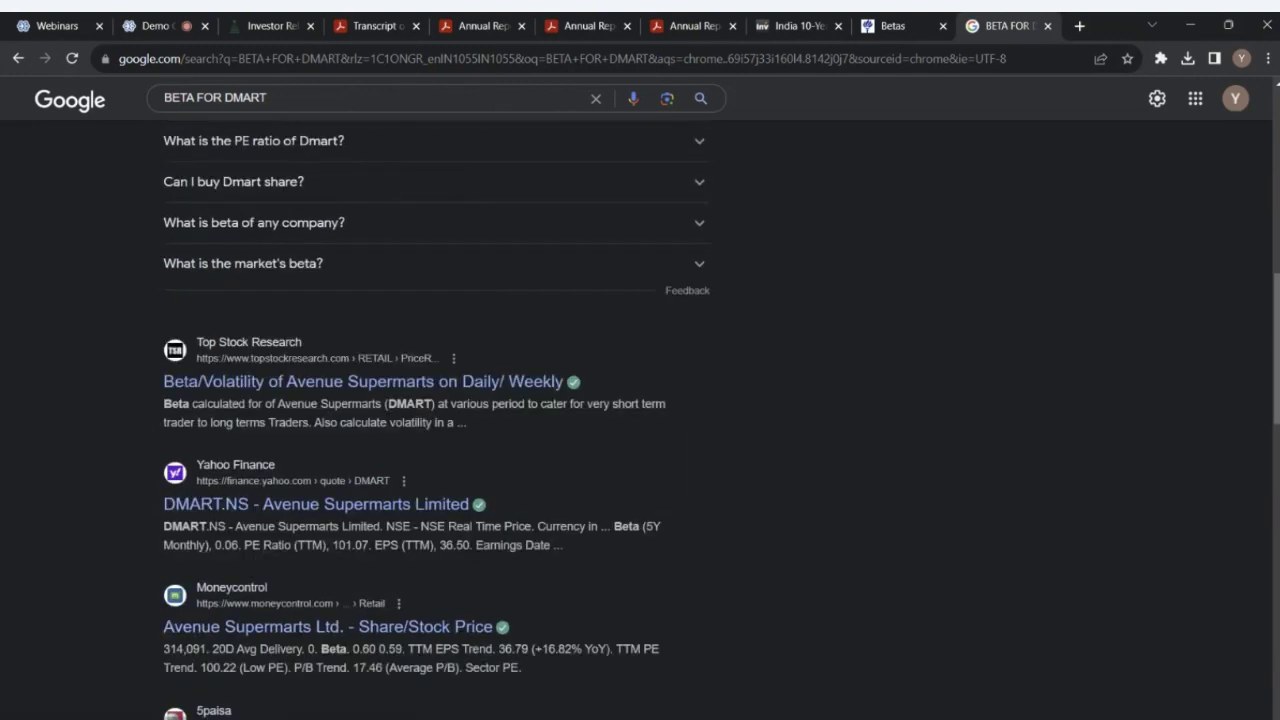
- Open the Top Stock Research result on Avenue Supermarts' beta and volatility and examine its table of beta values
click(378, 389)
scroll(657, 391, down, 1)
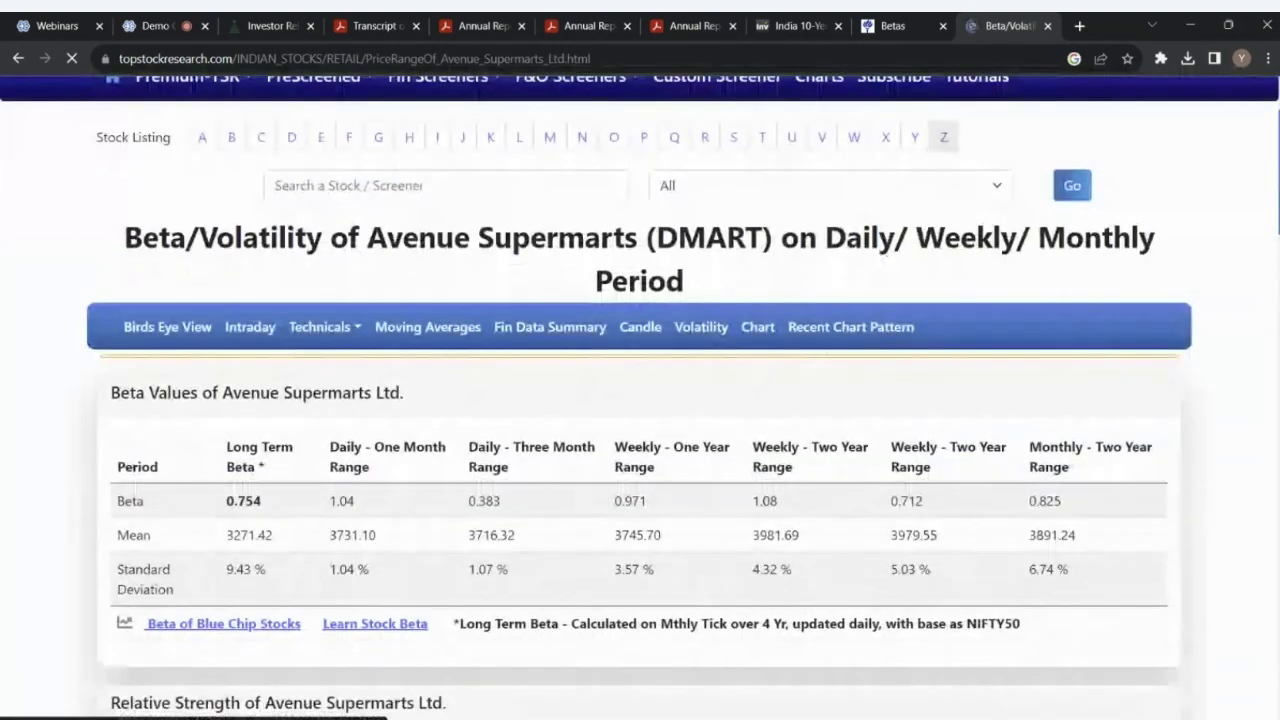
scroll(640, 400, down, 1)
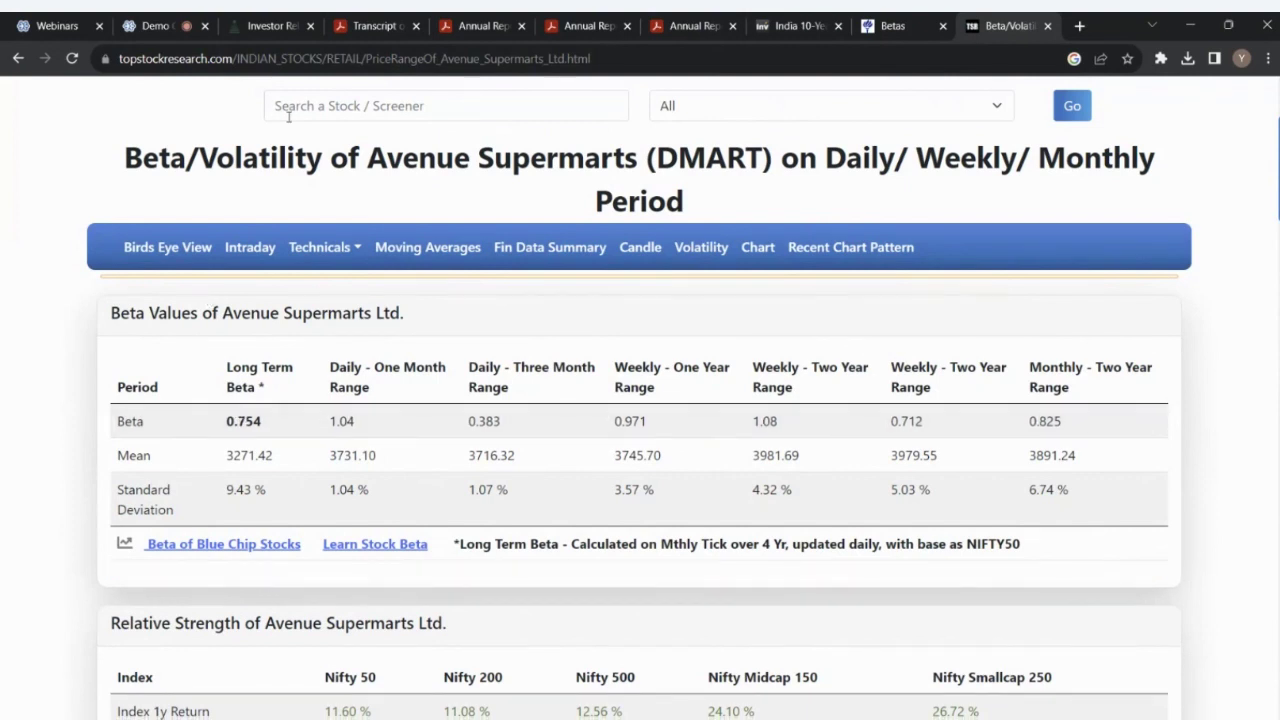
- Copy the Top Stock Research page address and paste it as the beta source into cell U23 in Excel
click(640, 60)
key(ctrl+c)
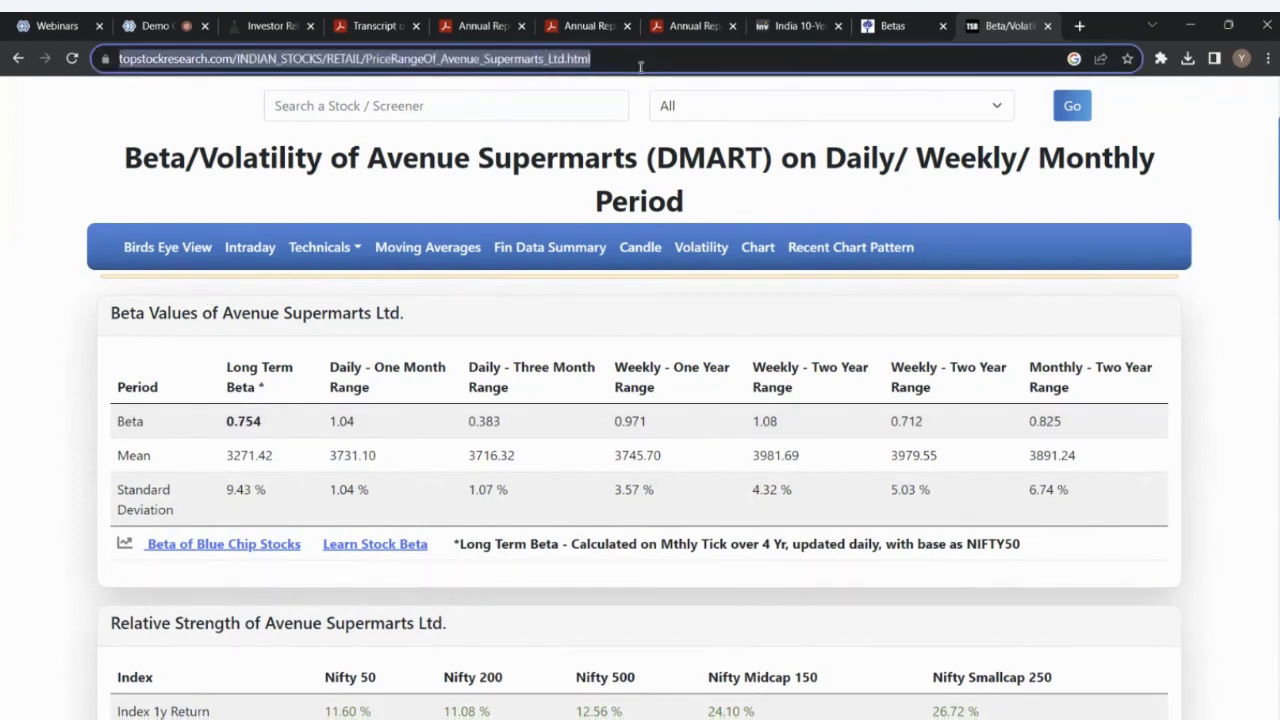
key(alt+Tab)
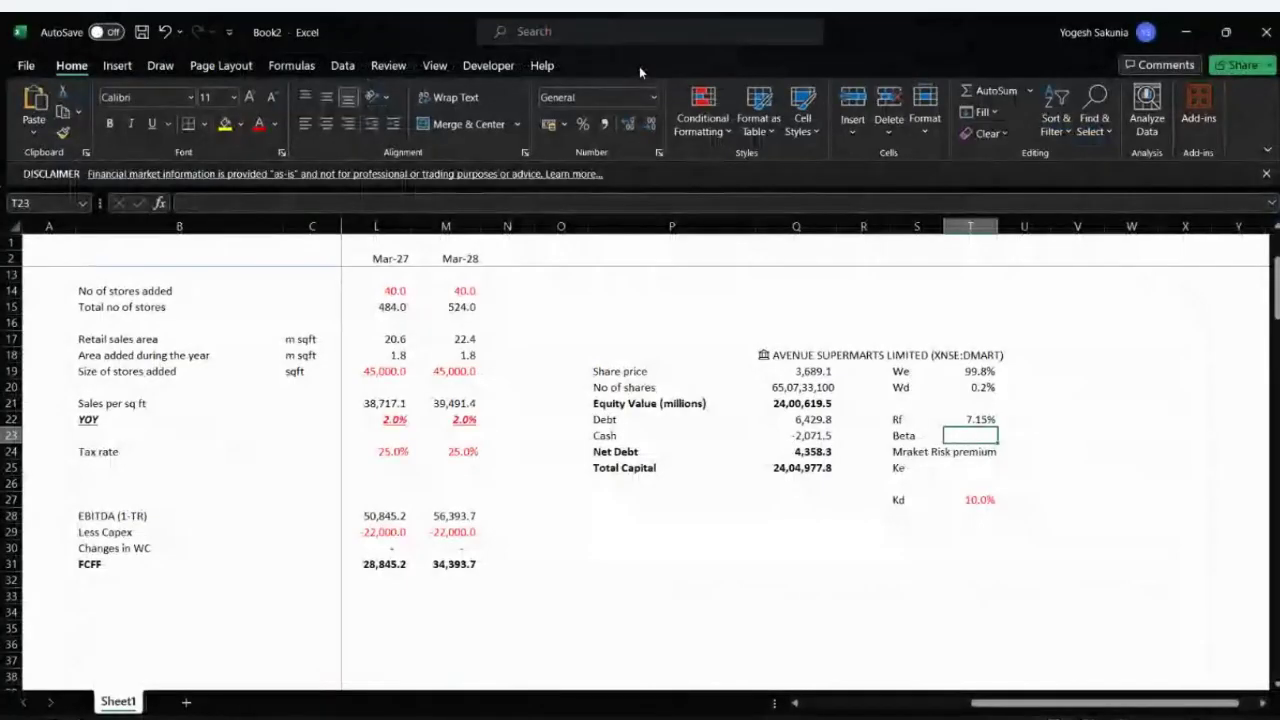
key(ctrl+v)
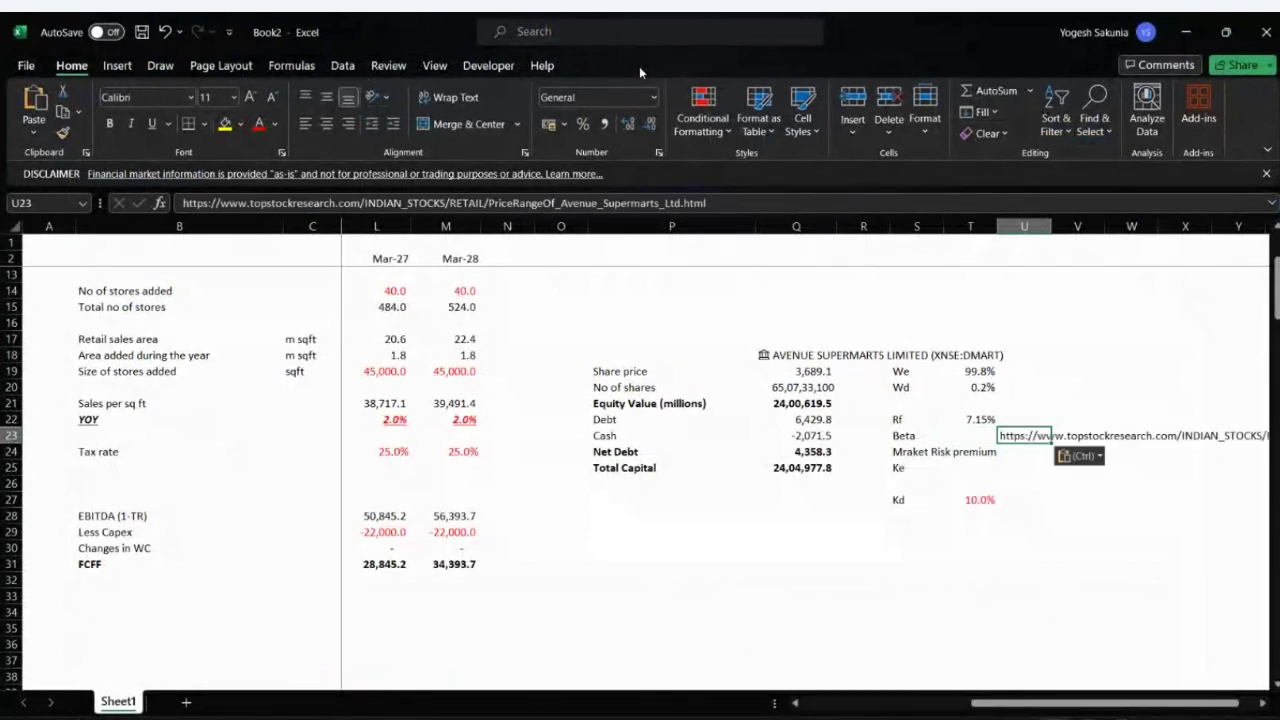
key(ctrl)
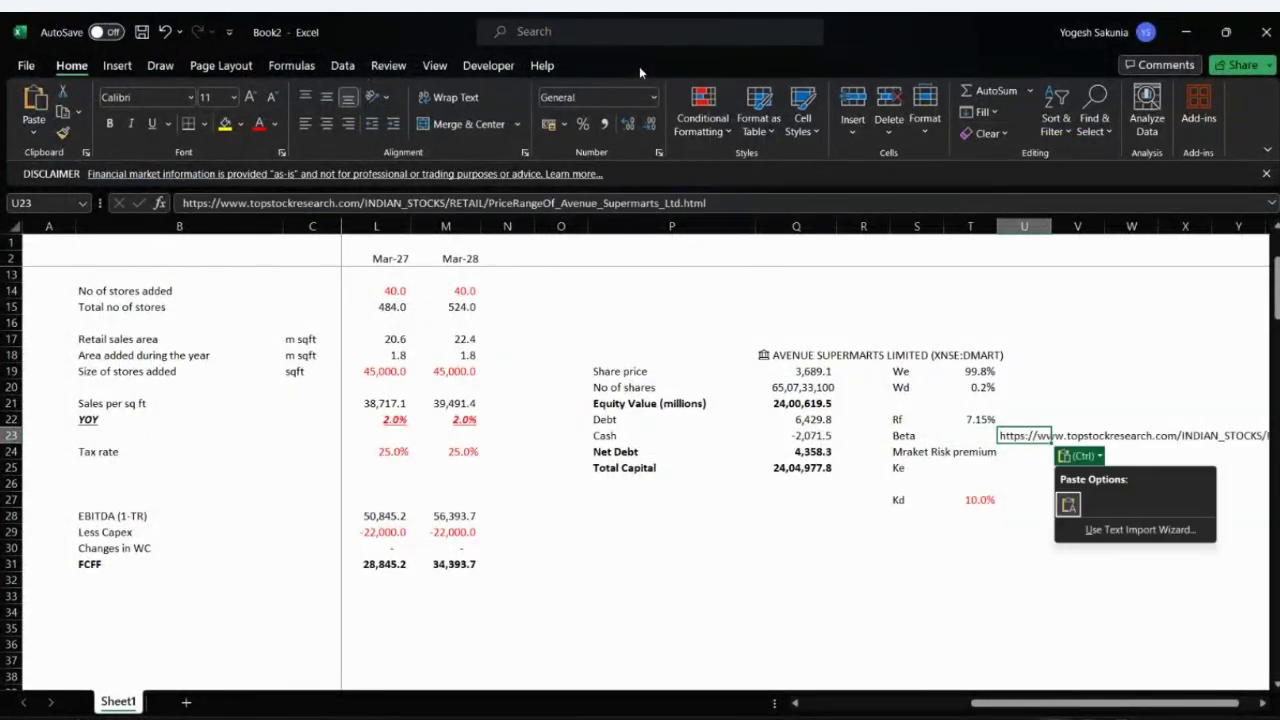
- Copy the long-term beta of 0.754 from the Chrome page into cell T23 of the Excel model
key(alt+Tab)
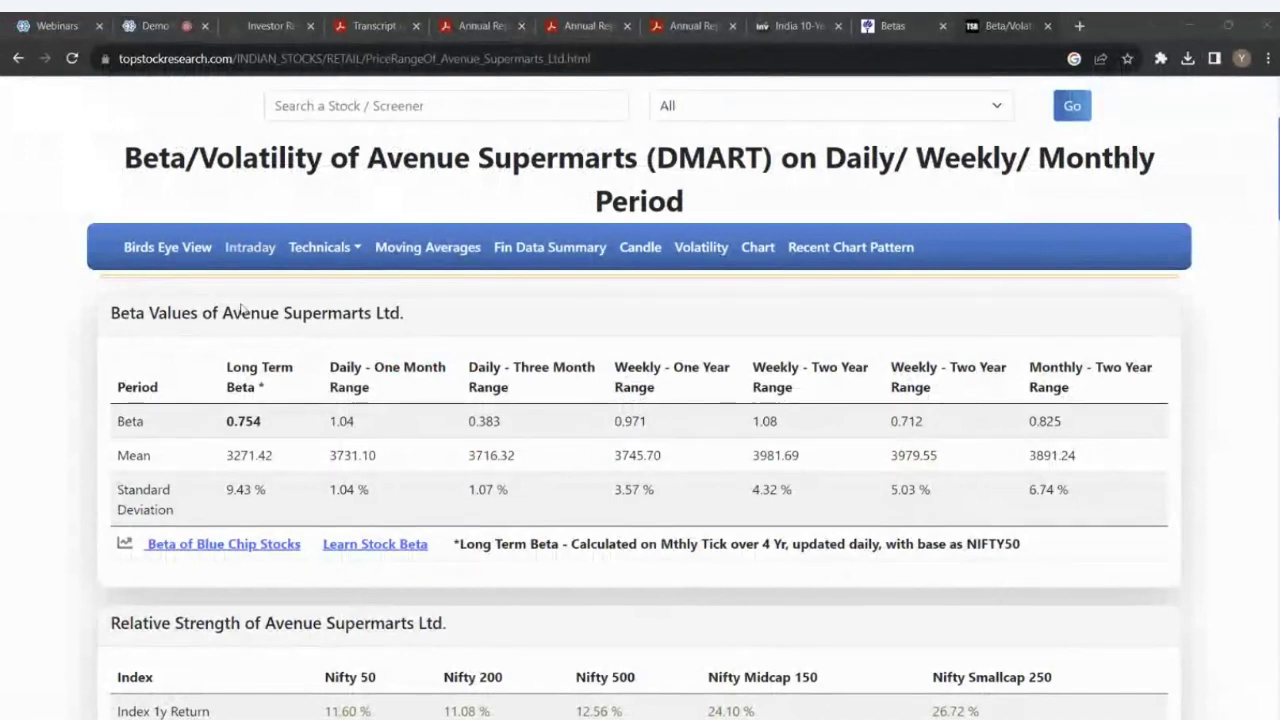
drag(222, 421, 267, 414)
key(ctrl+c)
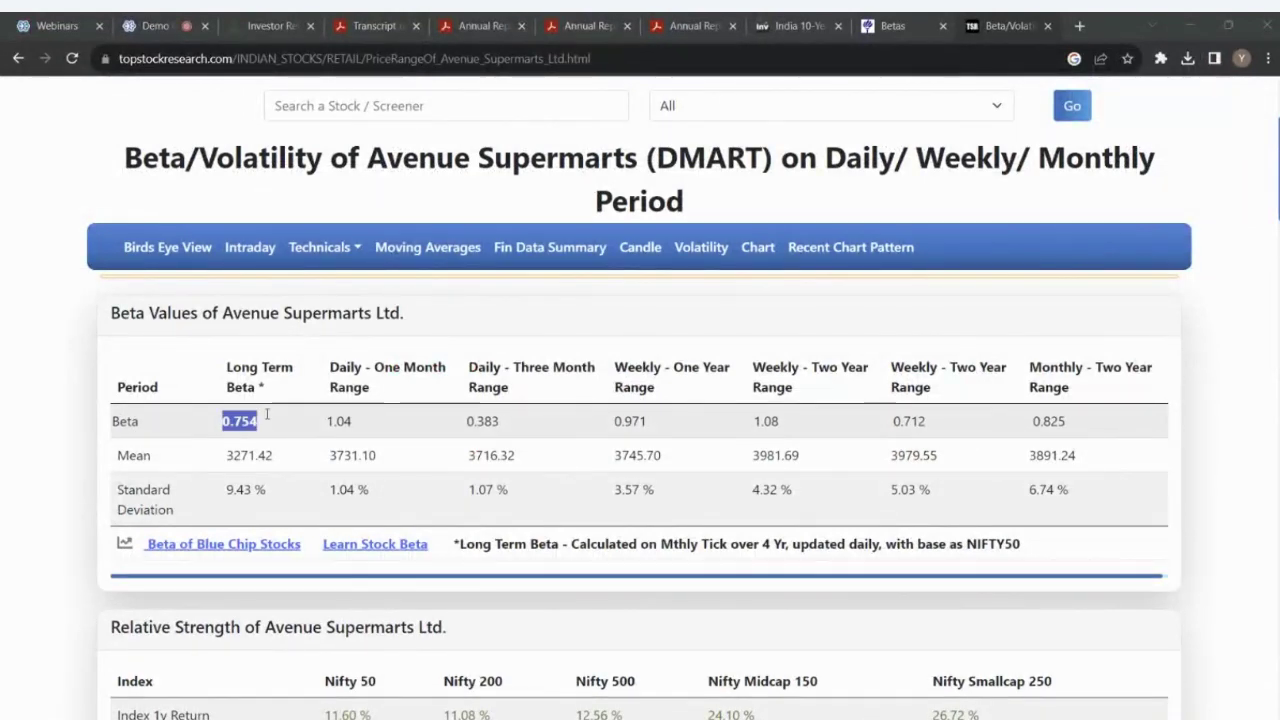
key(alt+Tab)
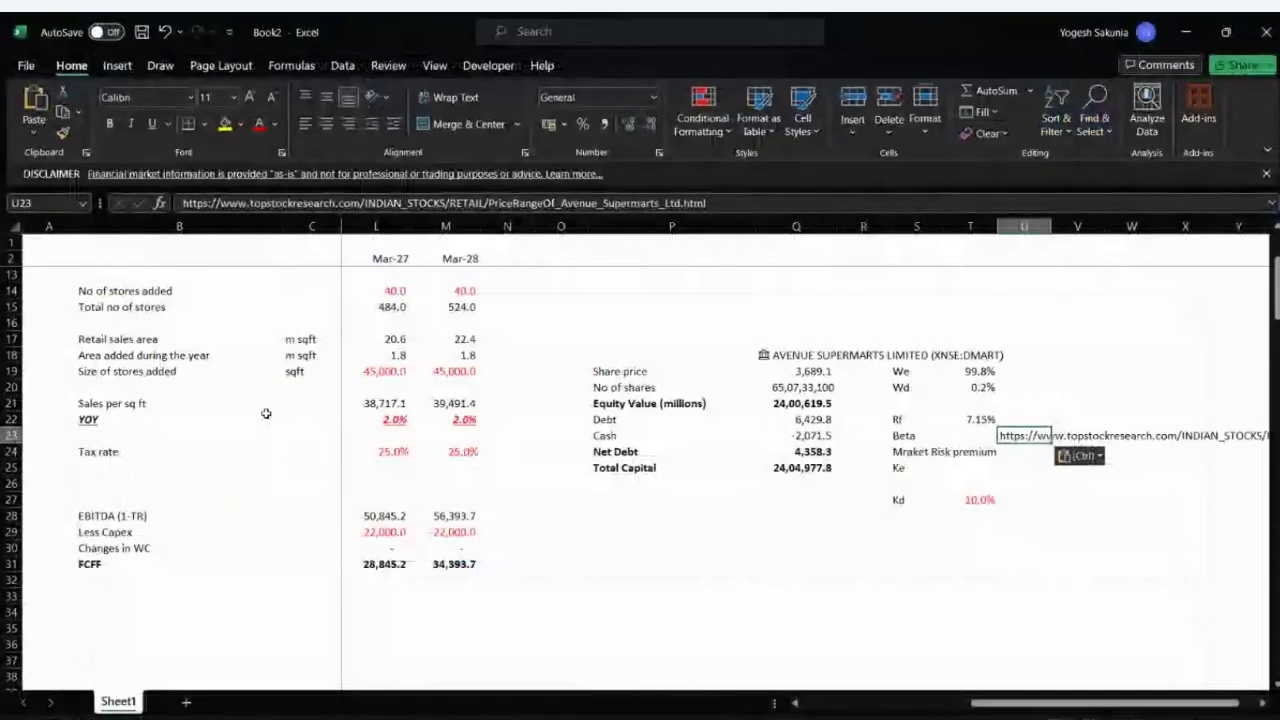
click(268, 206)
key(ctrl+v)
key(Return)
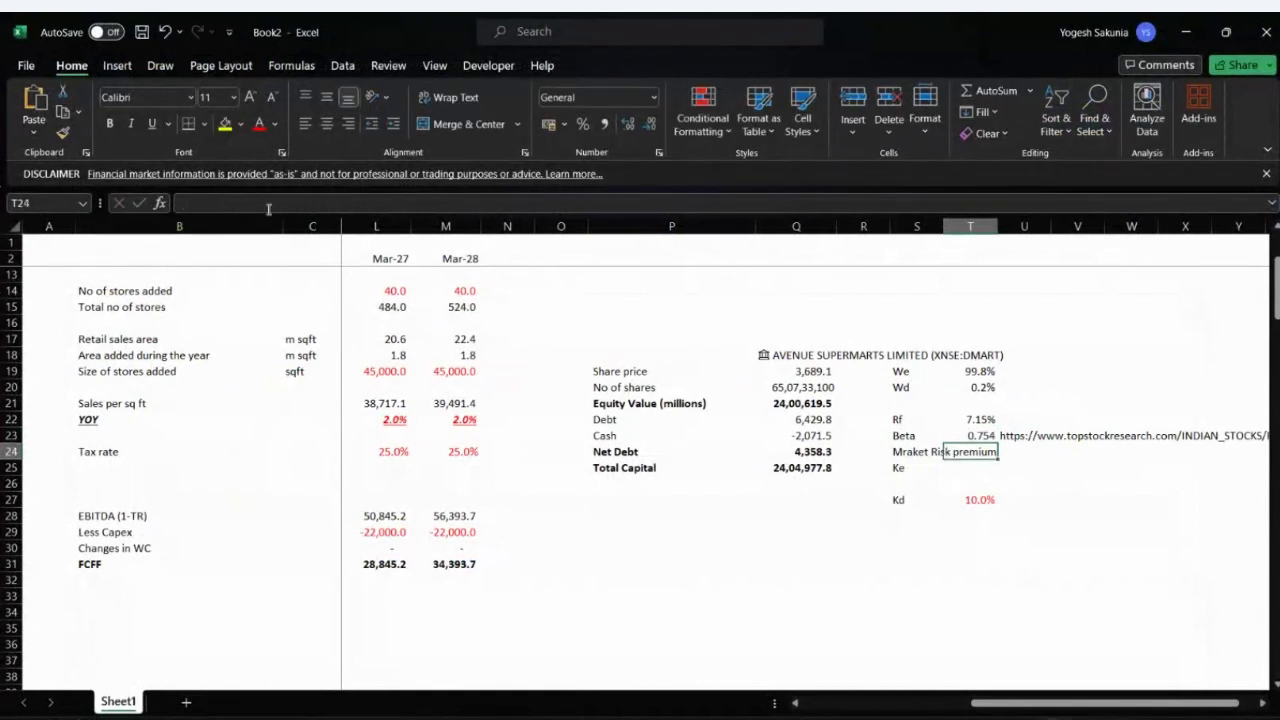
key(Up)
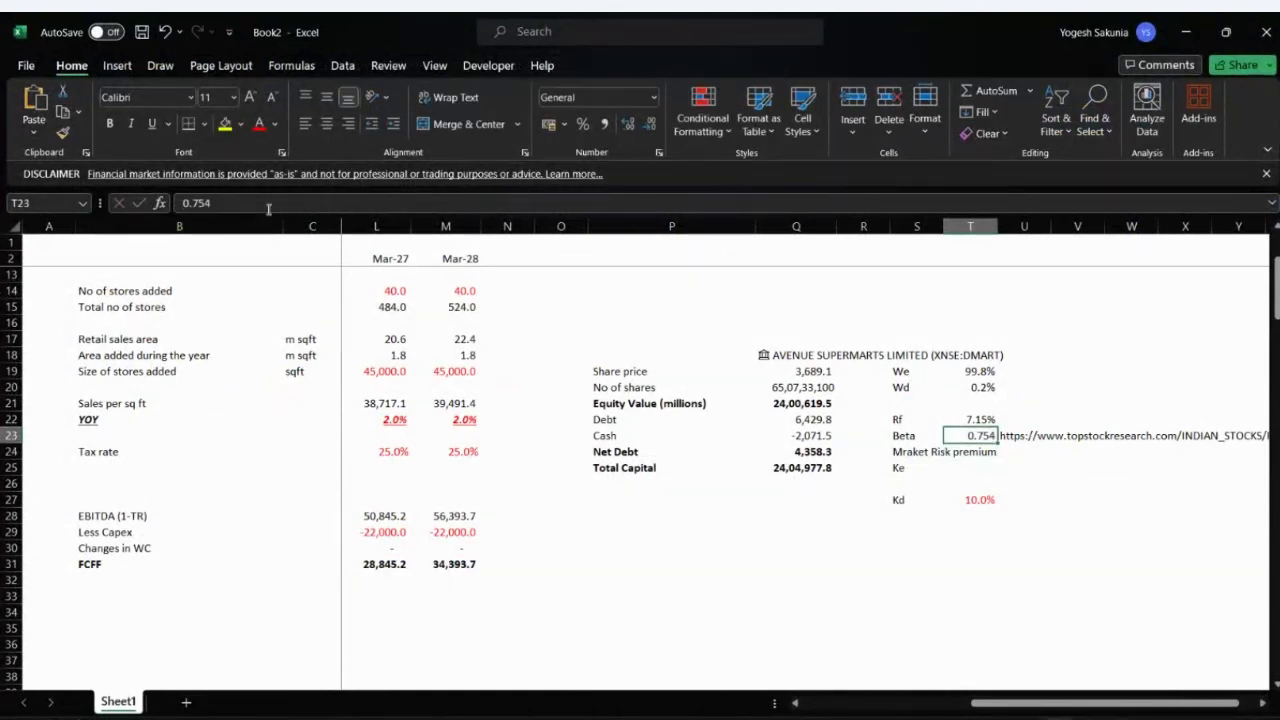
- Calculate the market risk premium in T24 as a 14% market return less the risk-free rate, =14%-T22
key(Down)
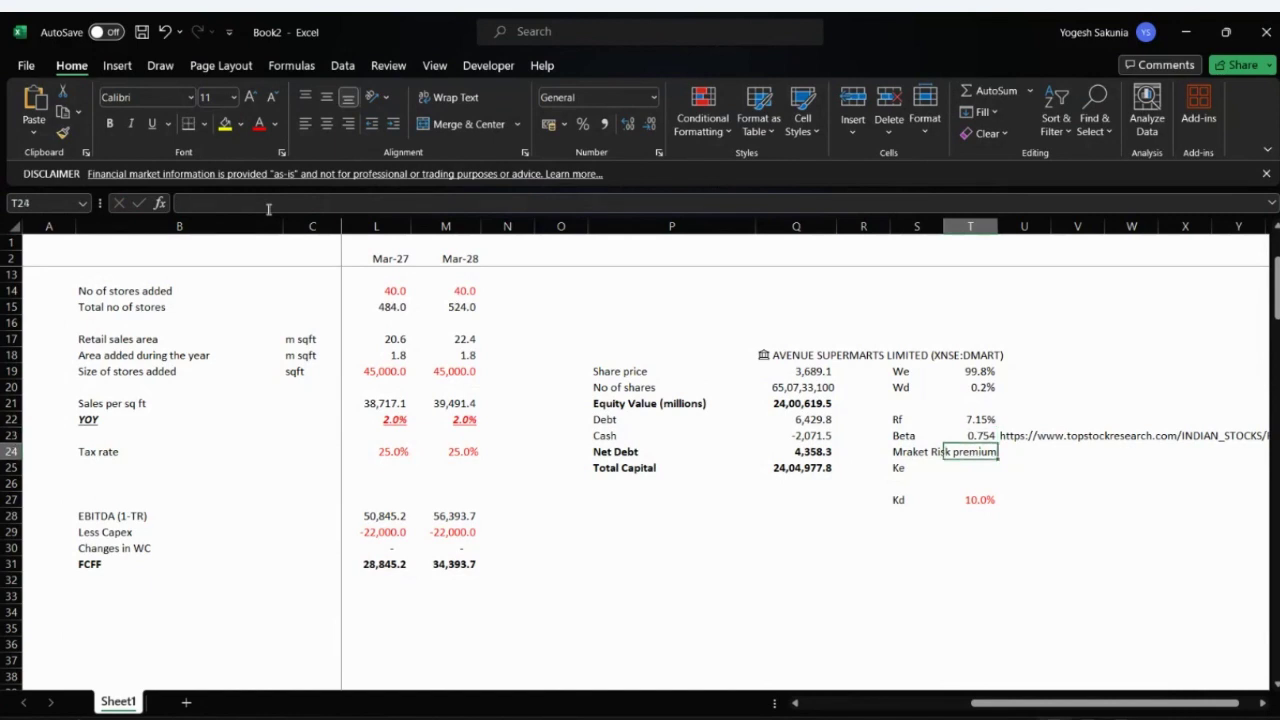
key(Up)
key(Left)
key(Down)
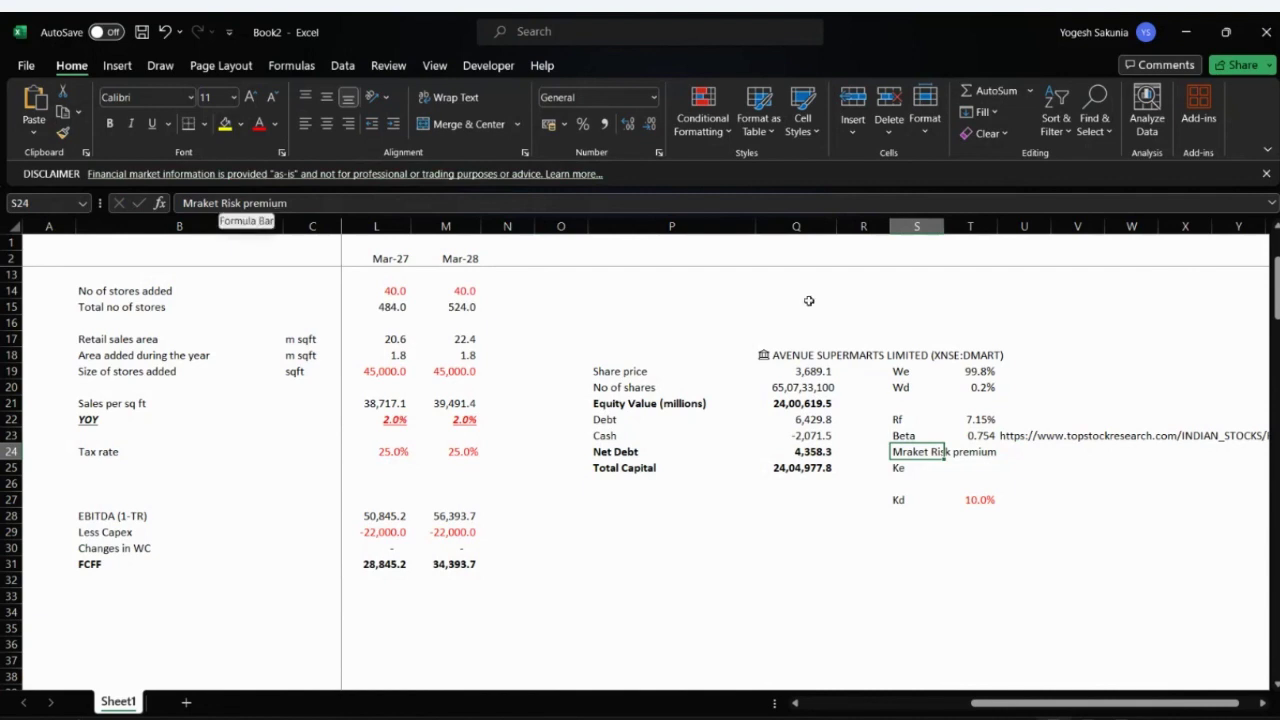
key(Right)
text(=)
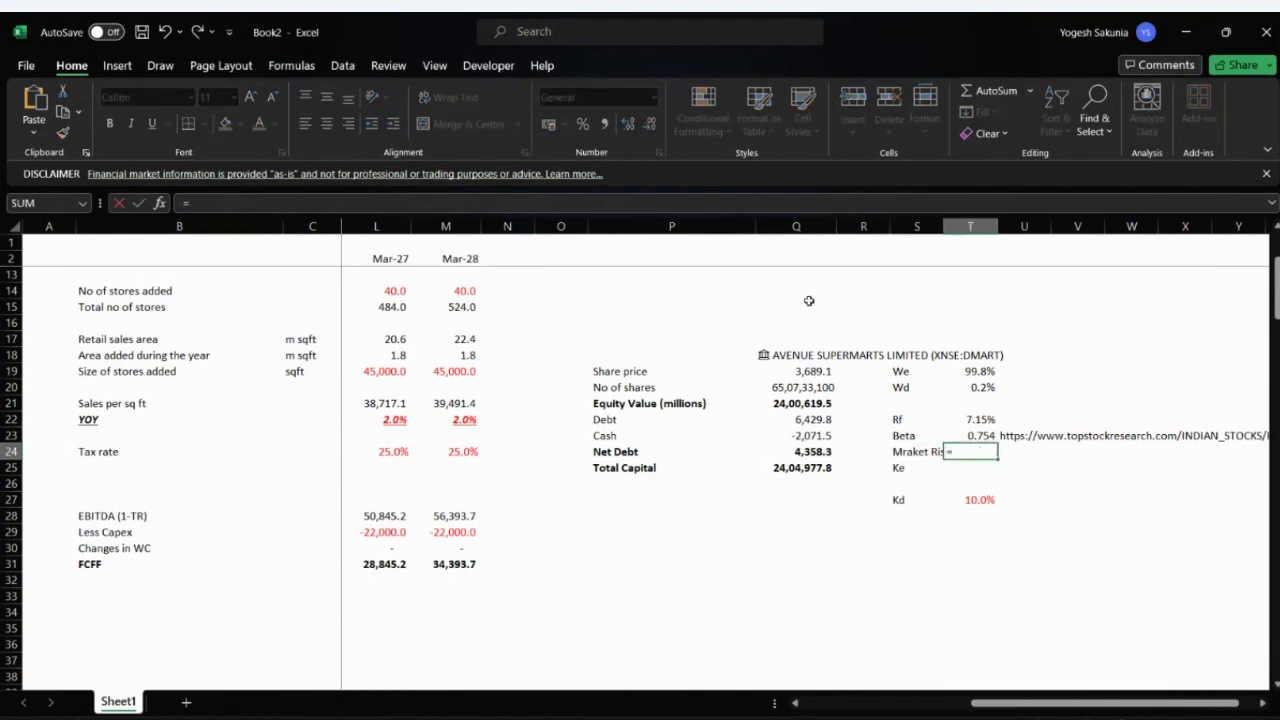
text(1)
key(BackSpace)
text(4%)
key(BackSpace)
key(BackSpace)
text(14%-)
key(Up)
key(Up)
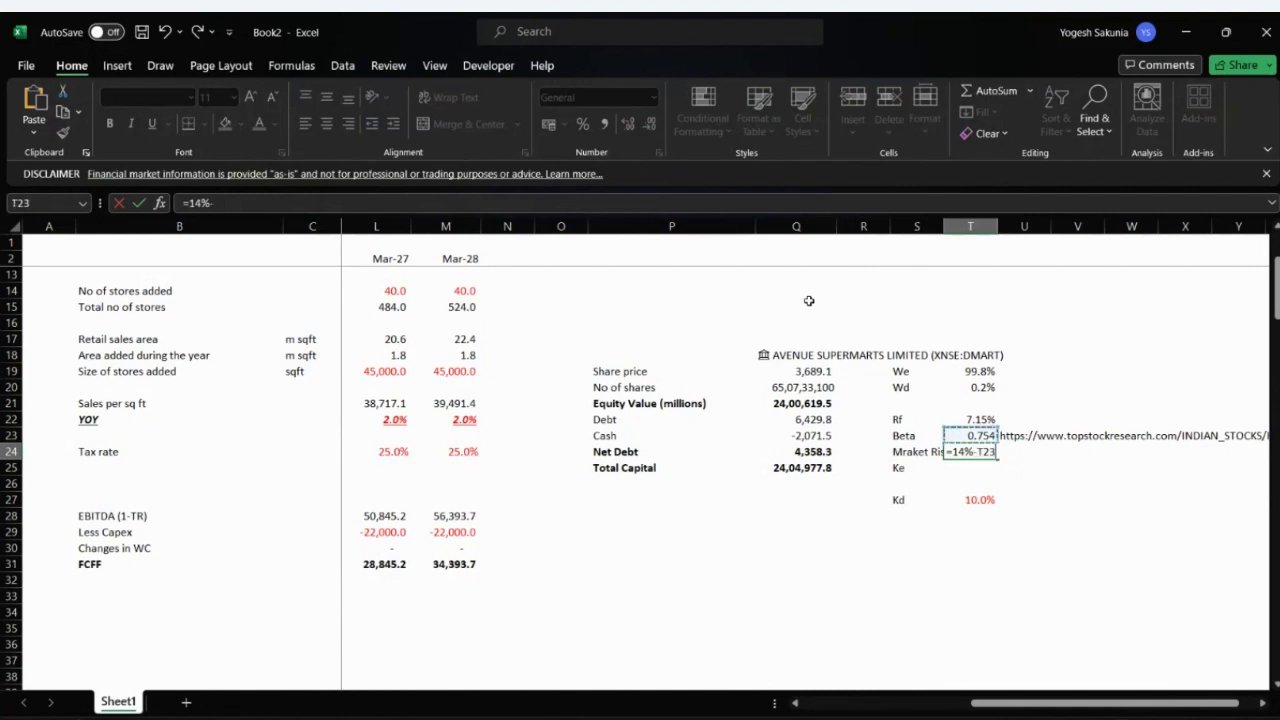
key(Return)
key(Up)
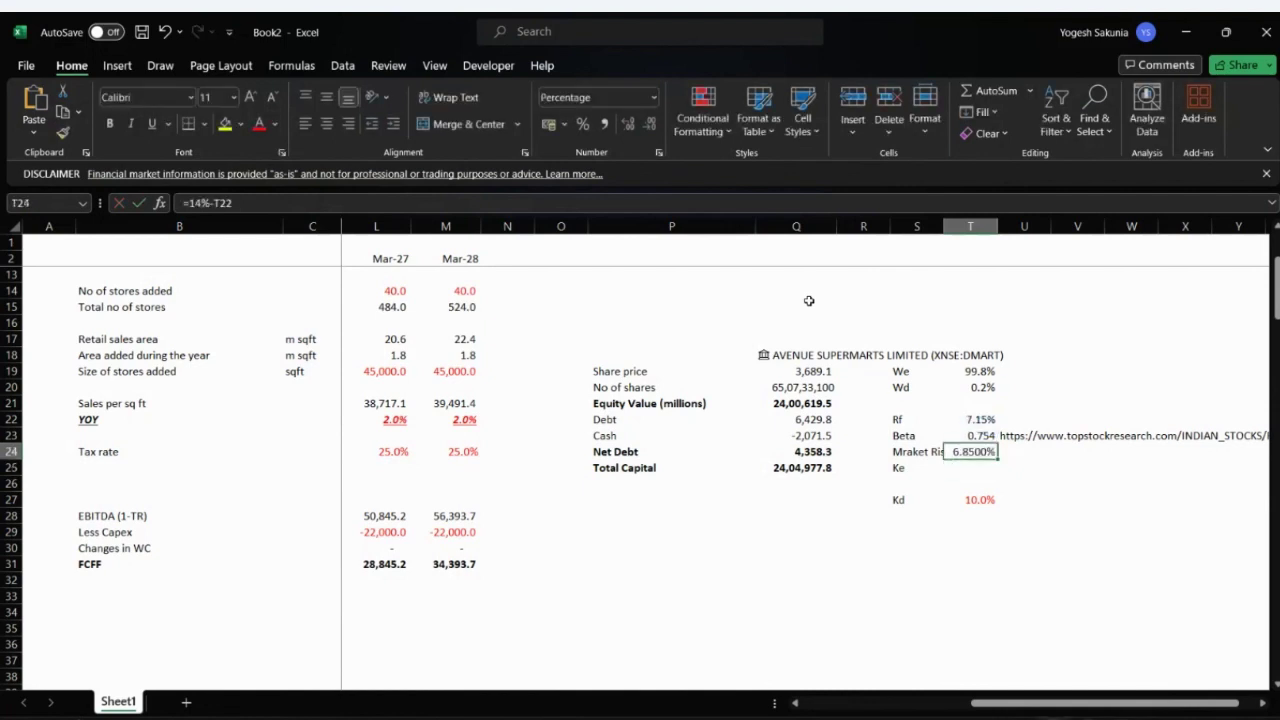
- Reduce the market risk premium in T24 to one decimal place
click(651, 124)
click(651, 124)
click(651, 124)
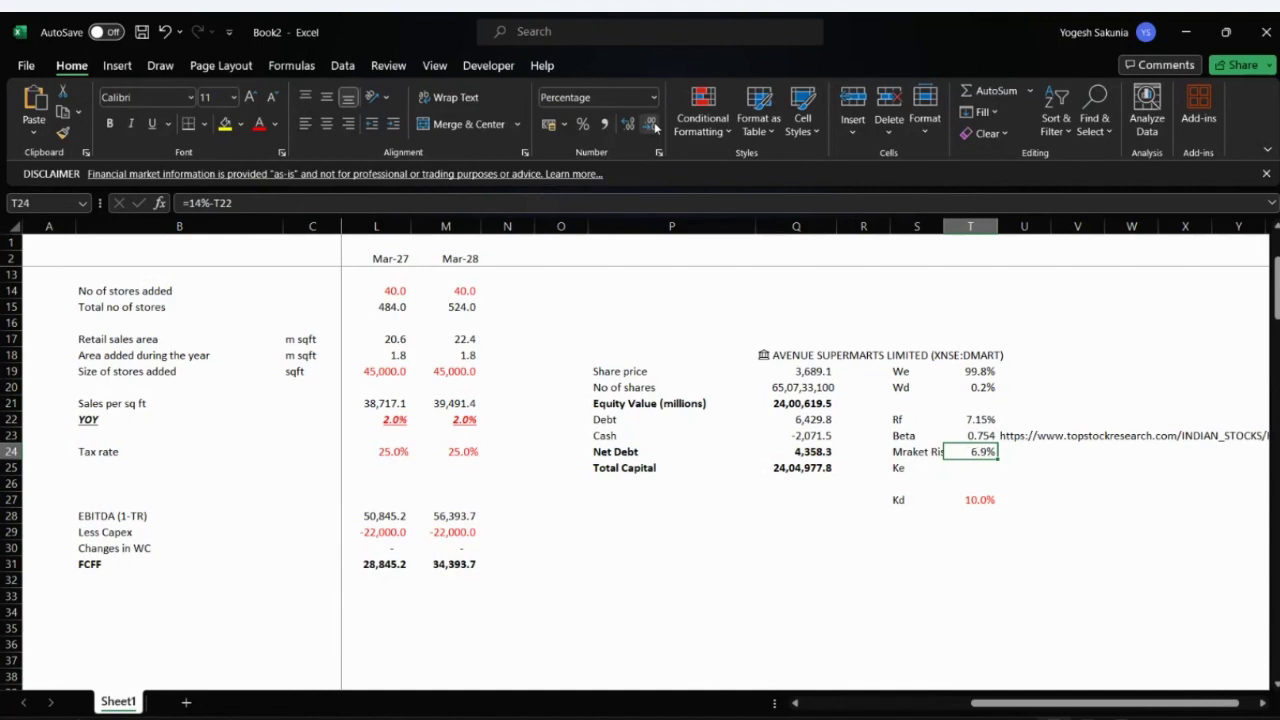
- Calculate the cost of equity Ke in T25 as =T22+T23*T24 and format it as a percentage with one decimal place
click(973, 465)
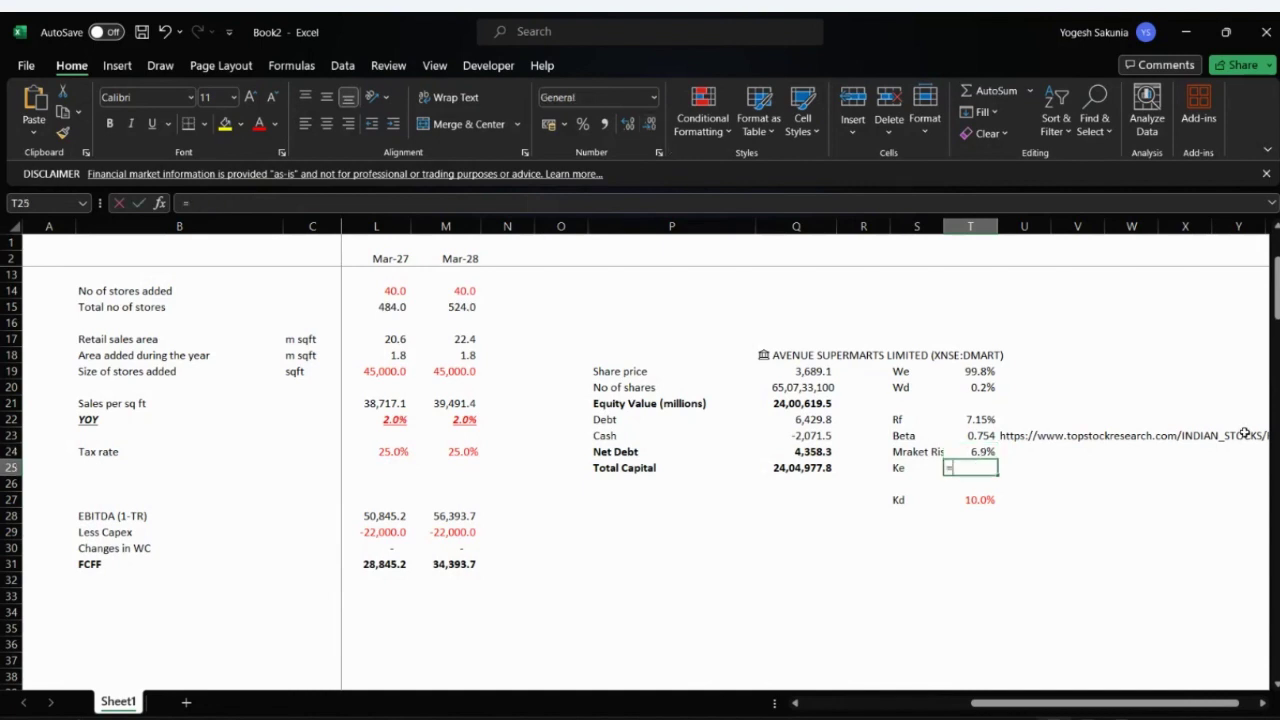
text(=)
key(Up)
key(Up)
key(Up)
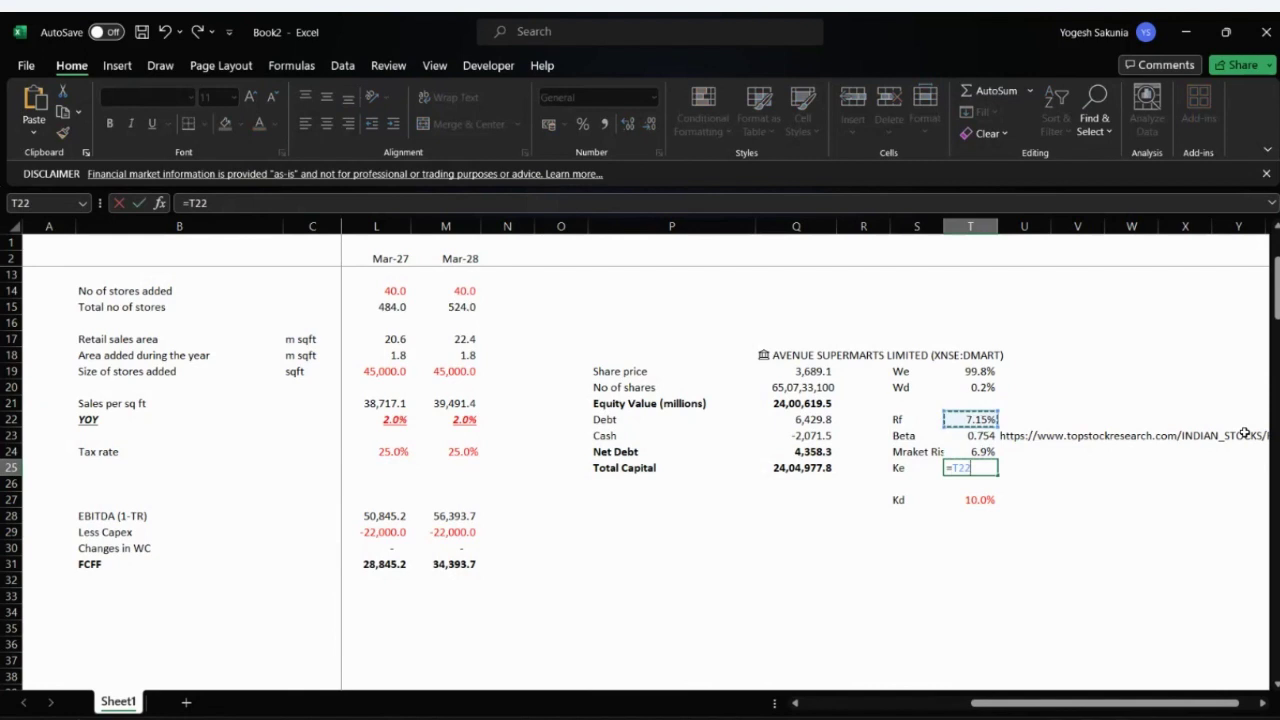
text(+)
key(Up)
key(Up)
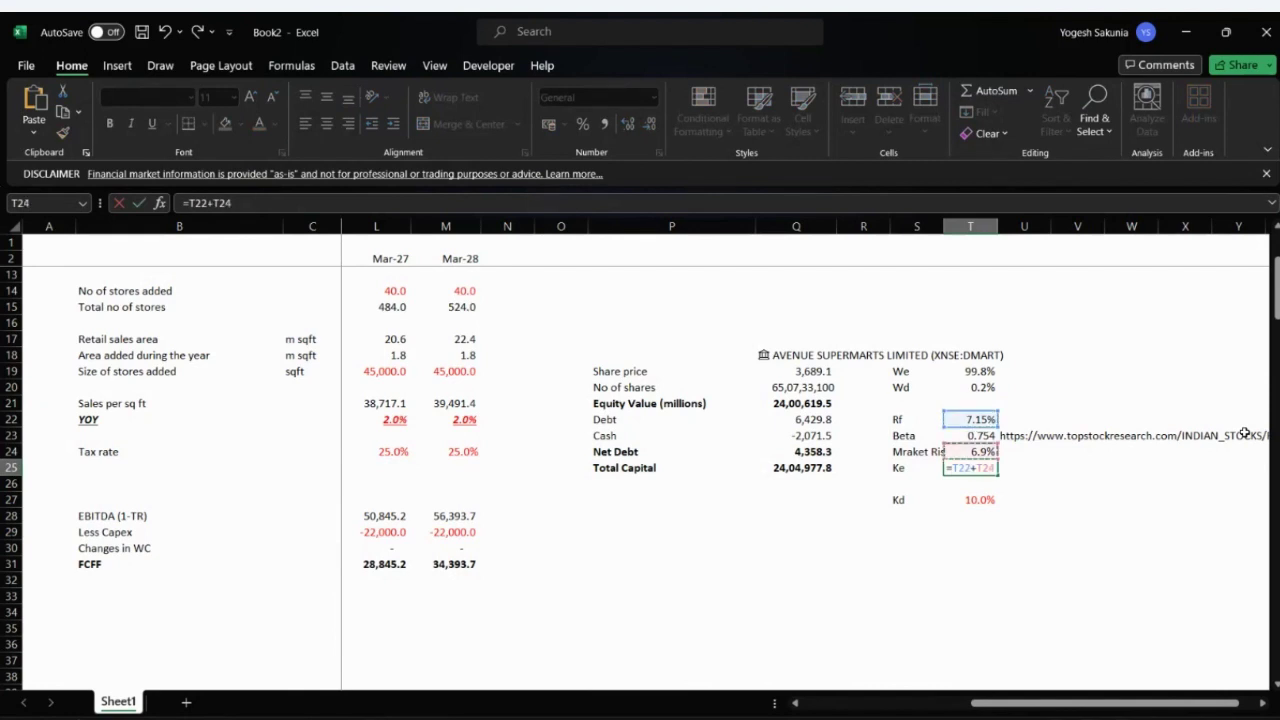
text(*)
key(Up)
key(ctrl+Return)
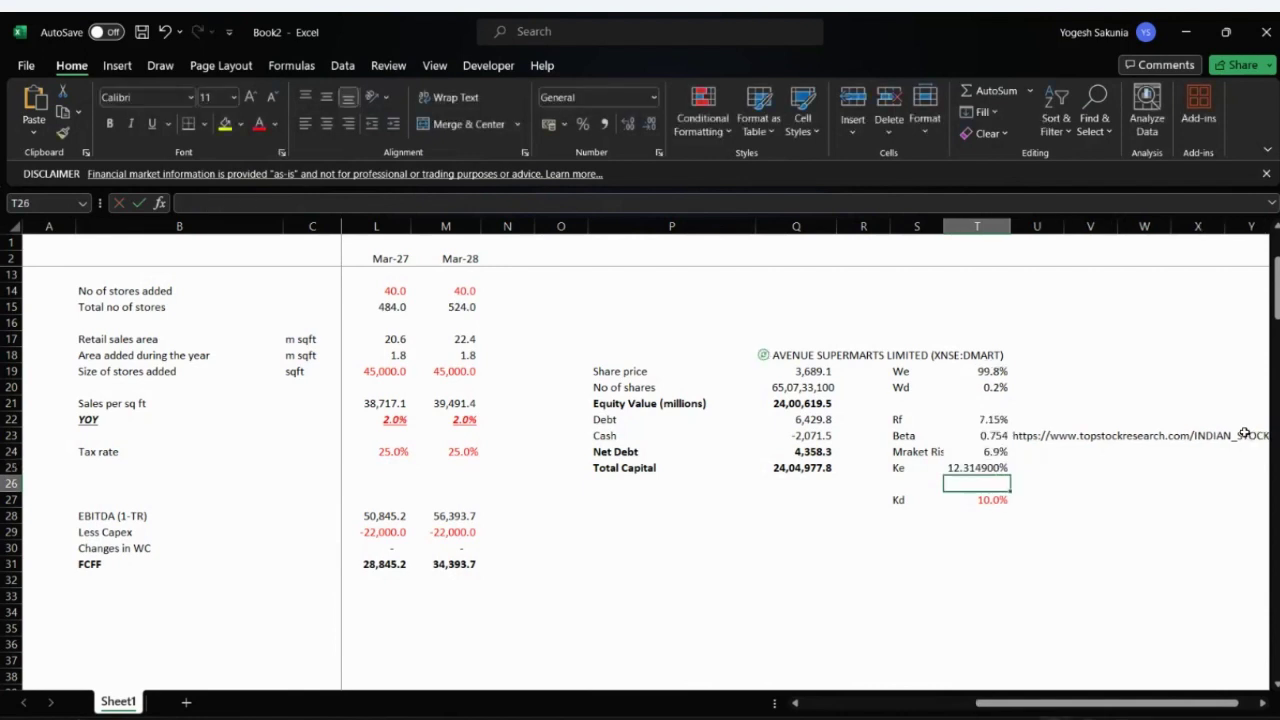
click(580, 126)
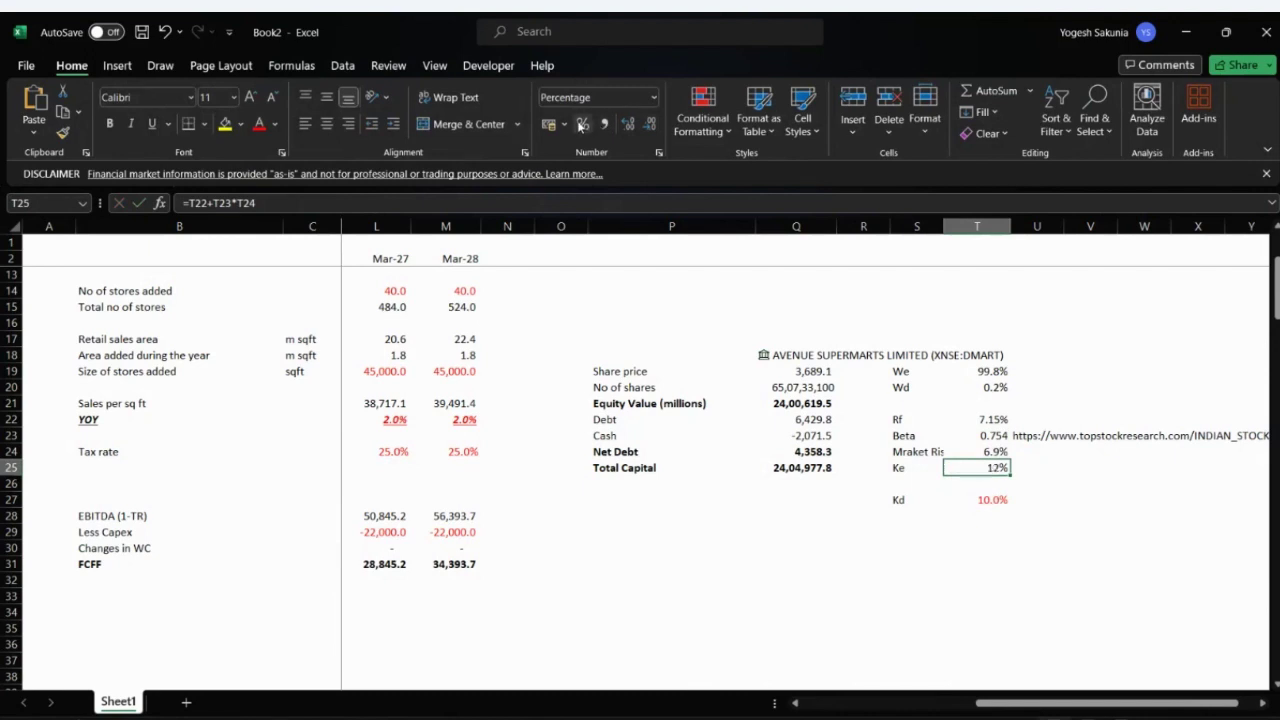
click(628, 127)
- Add the label "WACC" in cell S29, two rows below the Kd label
key(Down)
key(Down)
key(Down)
key(Left)
key(Up)
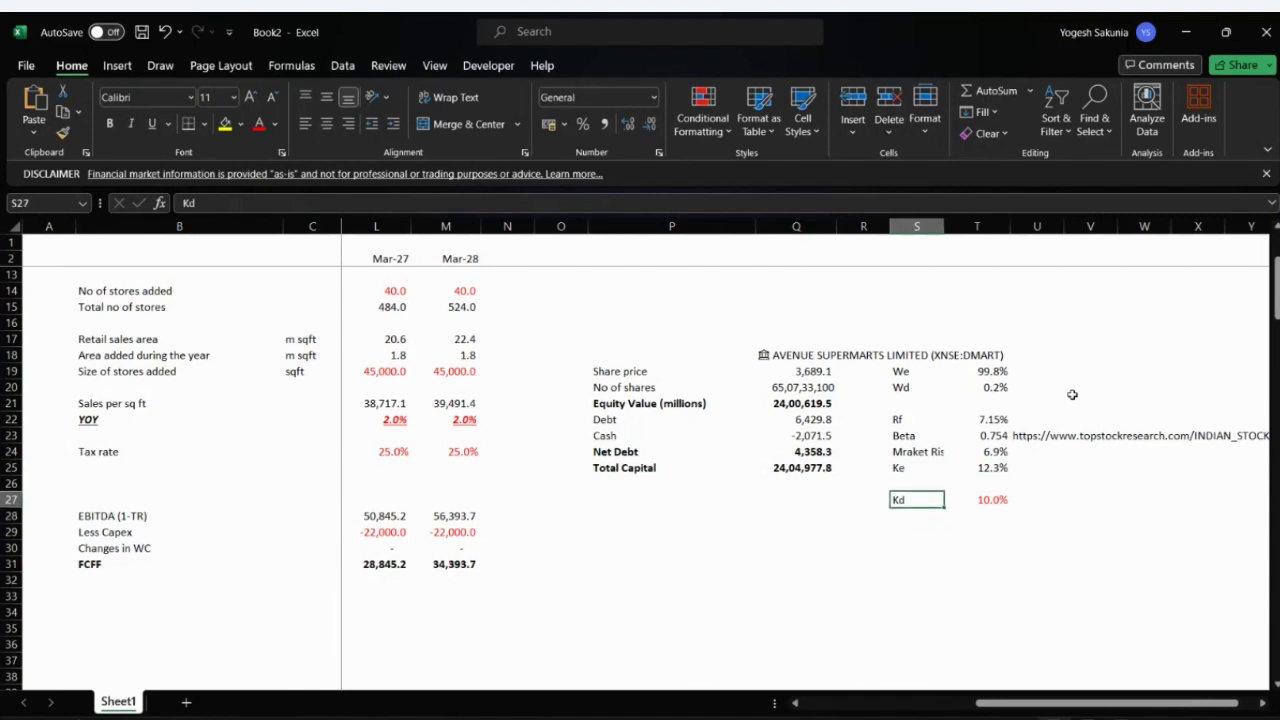
key(Down)
key(Down)
text(WACC)
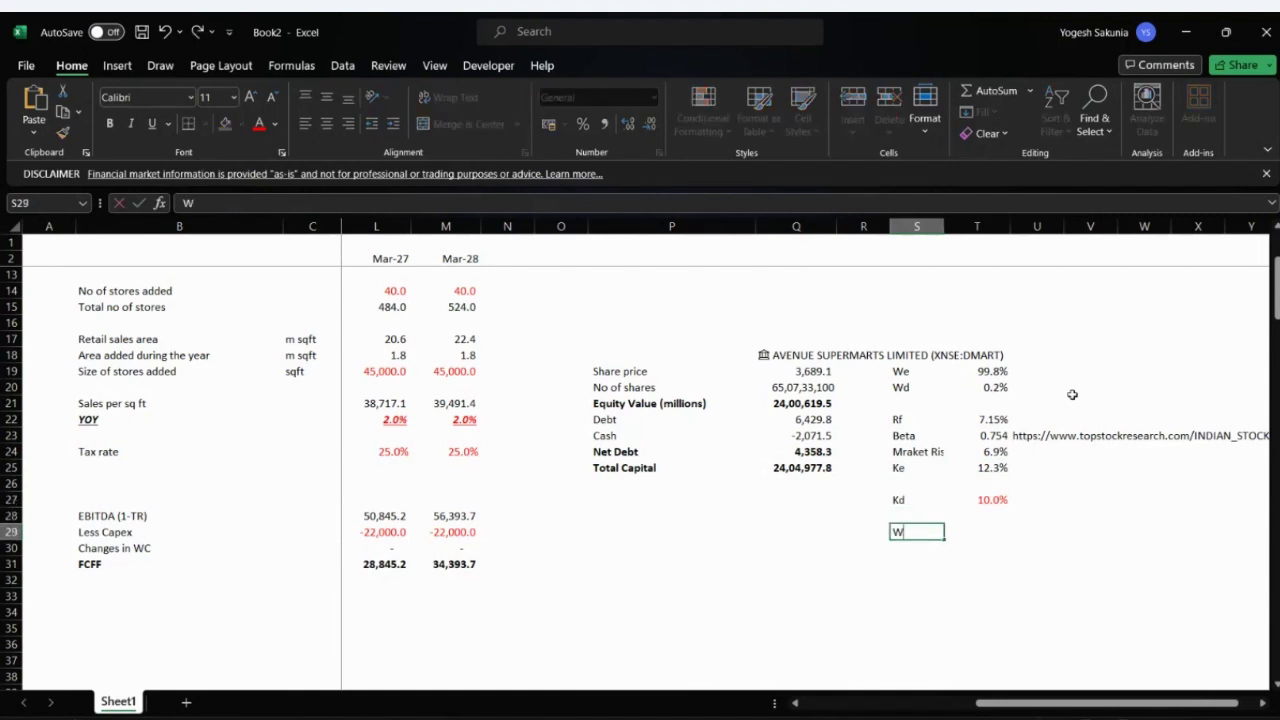
key(Return)
- Calculate WACC in T29 as =T19*T25+T20*T27*(1-T28), using the empty cell below Kd for the tax rate
key(Up)
key(Right)
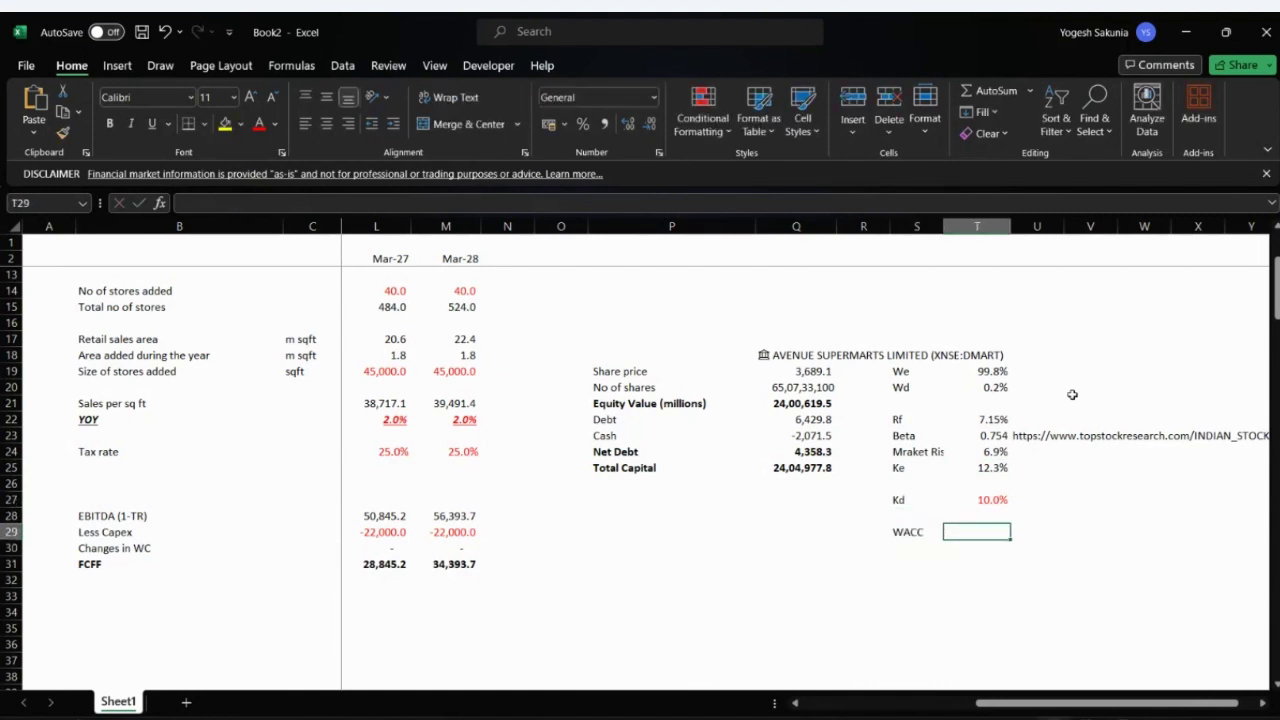
text(=)
key(Up)
key(Up)
key(Up)
key(Up)
key(Up)
key(Up)
key(Up)
key(Up)
key(Up)
key(Up)
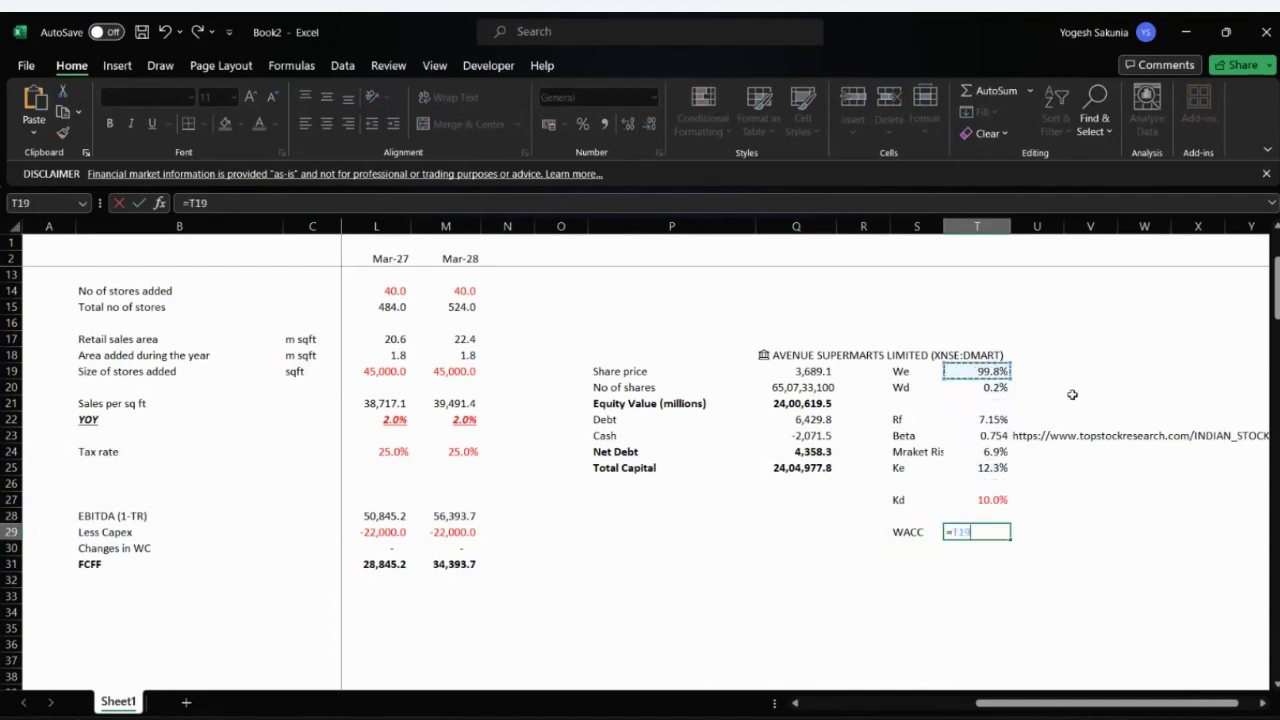
text(*)
click(996, 467)
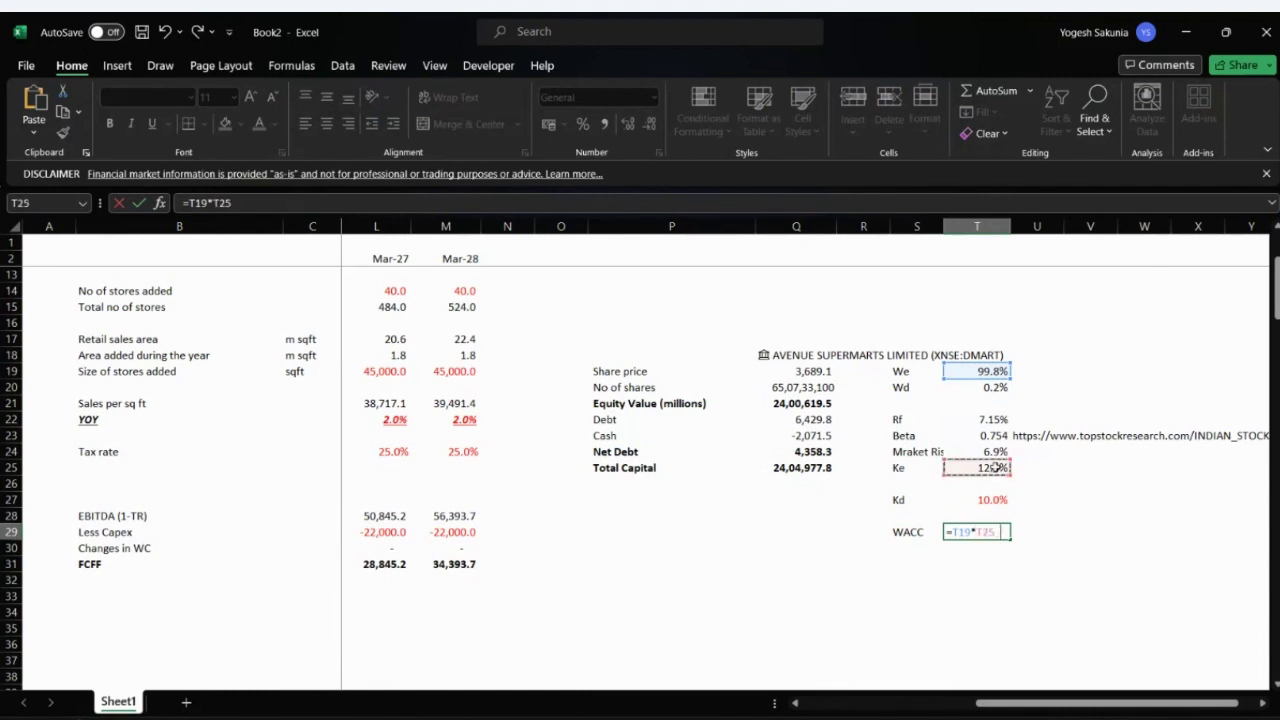
text(+)
key(Up)
key(Up)
key(Up)
key(Up)
key(Up)
key(Up)
key(Up)
key(Up)
key(Up)
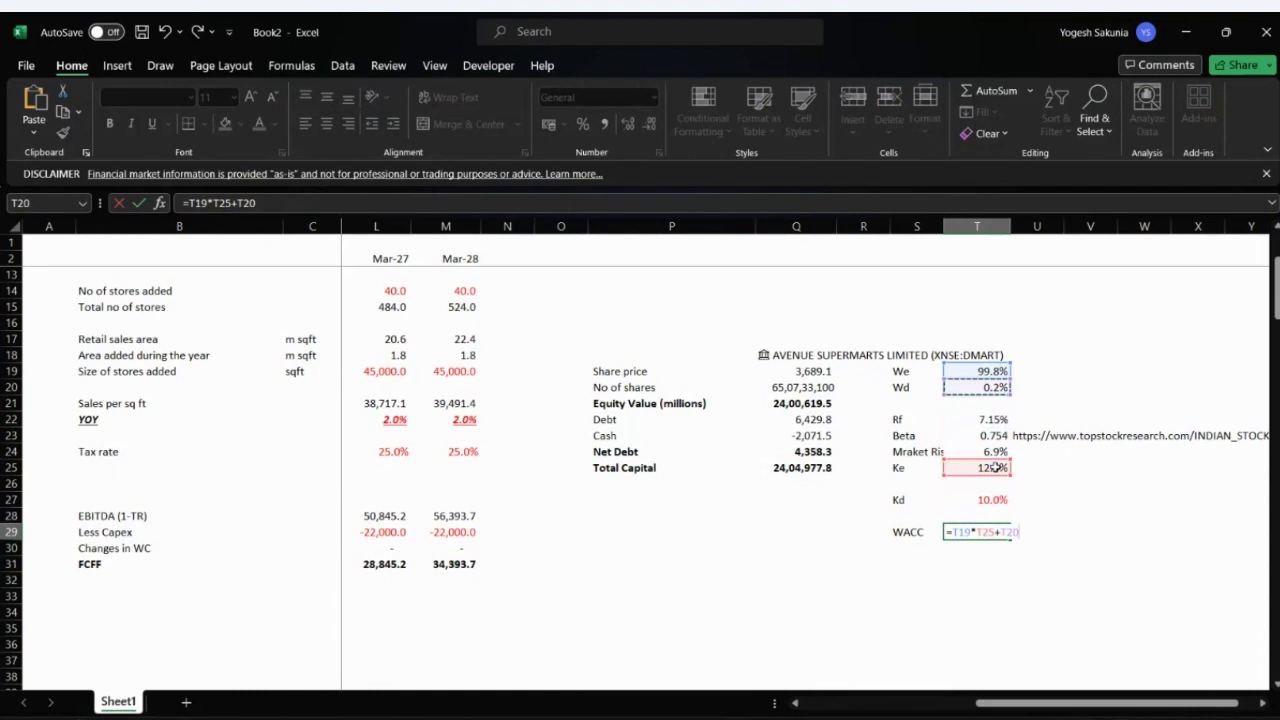
text(*)
key(Up)
key(Up)
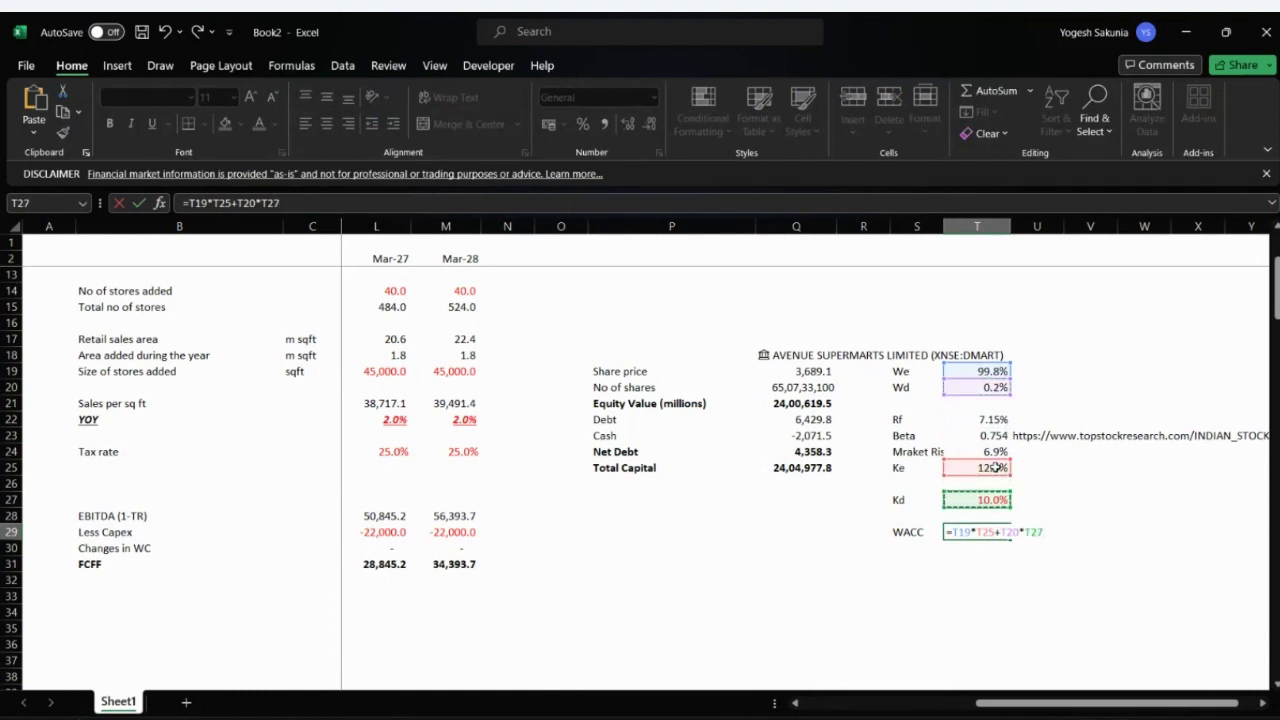
text(*(1-)
click(986, 516)
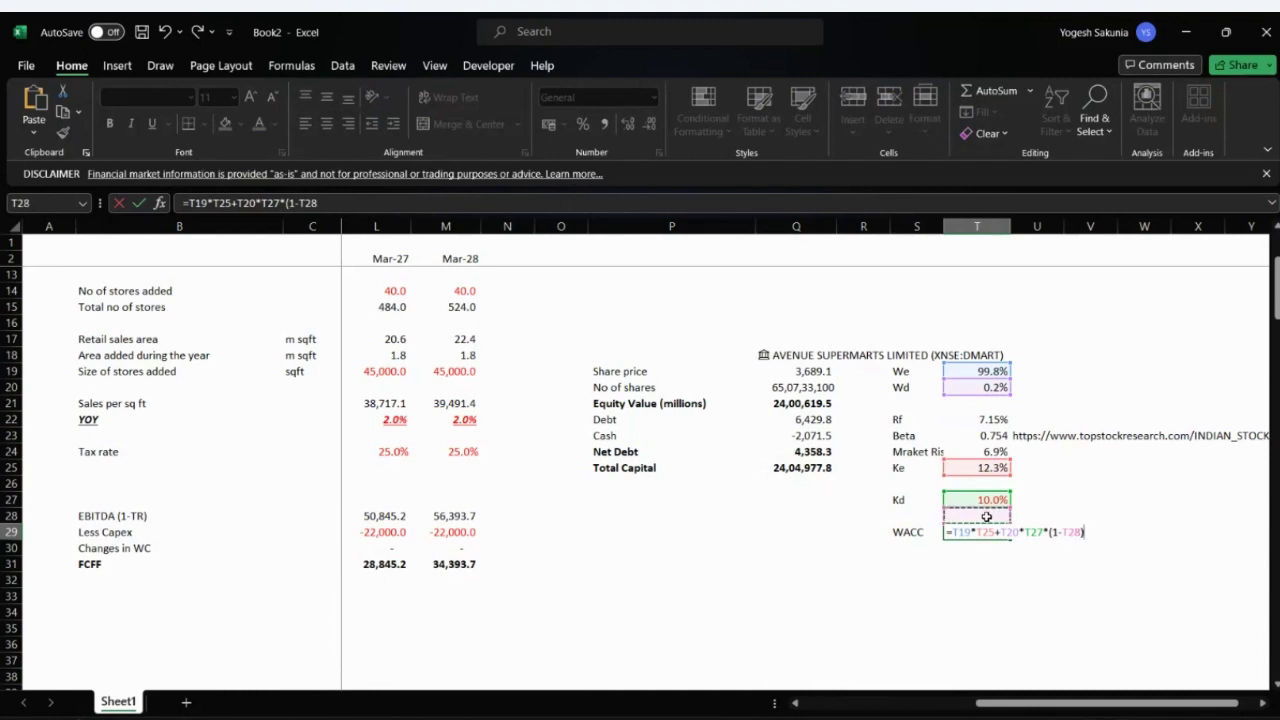
text())
key(Return)
- Add the label "Tax Rate" in cell S28, between the Kd and WACC rows
click(986, 516)
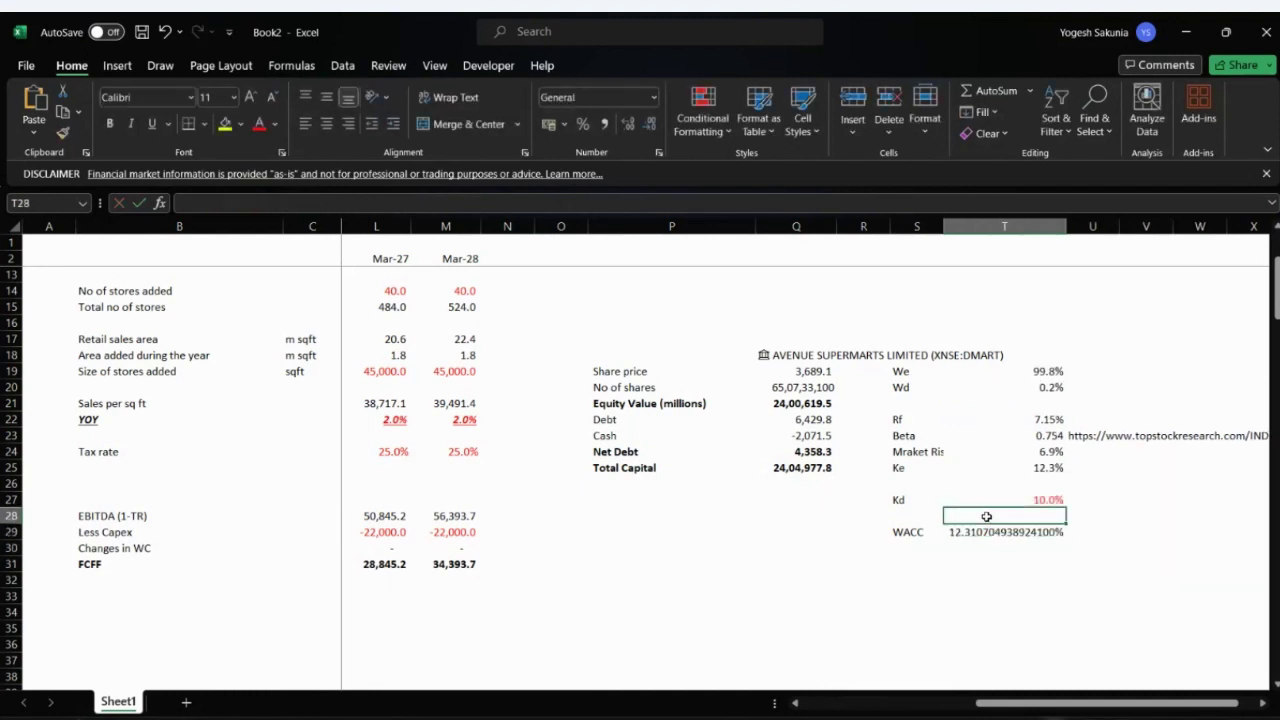
key(Left)
text(Tax)
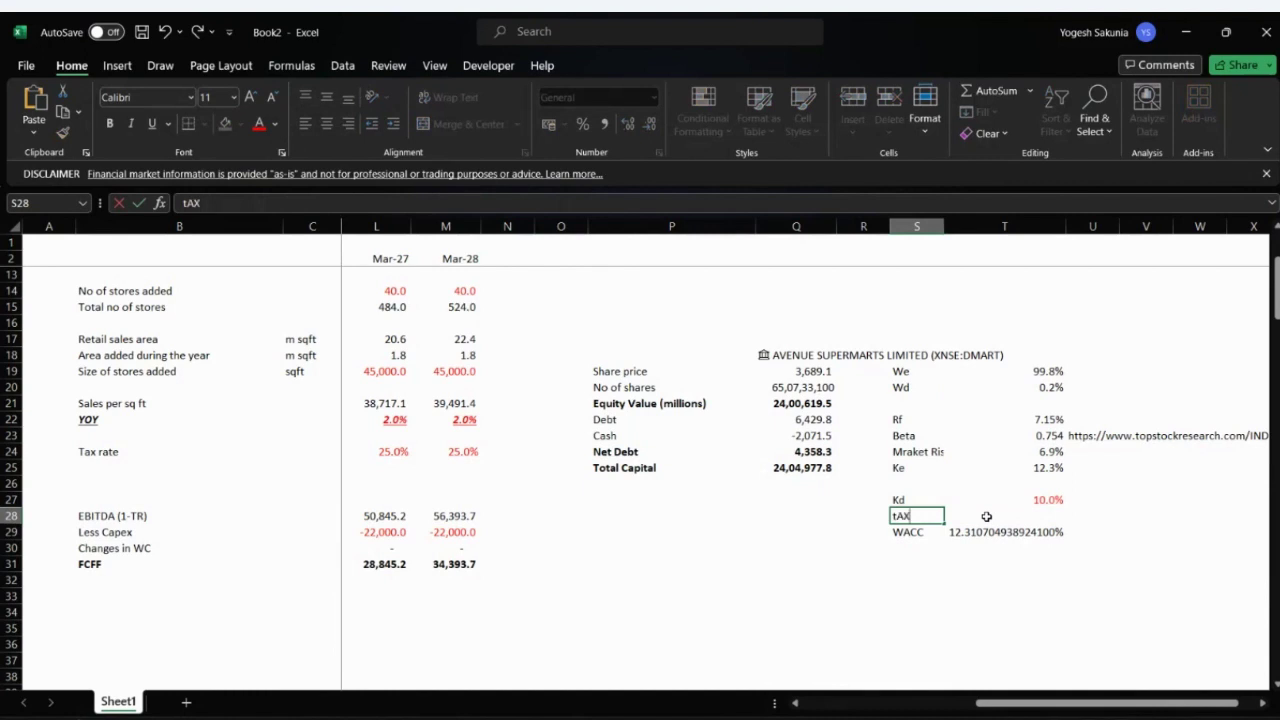
text( rate)
key(BackSpace)
key(BackSpace)
key(BackSpace)
key(BackSpace)
key(BackSpace)
text(Rate)
key(Tab)
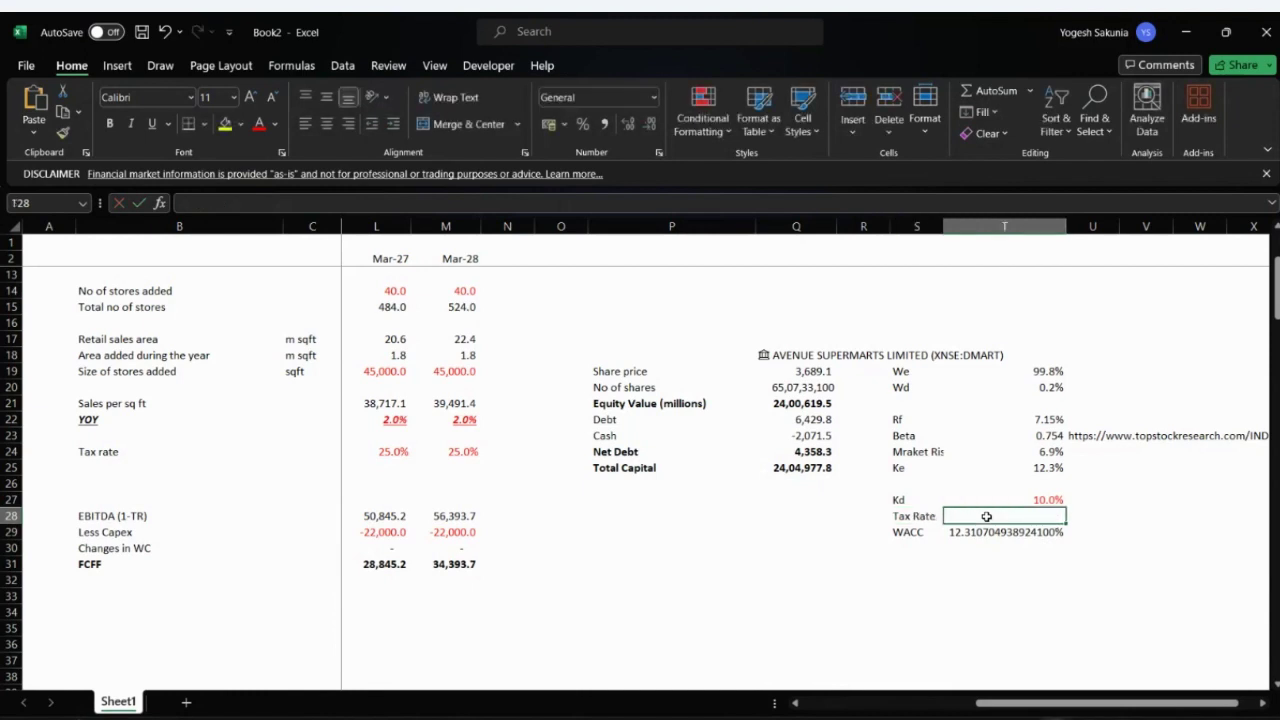
- Link the tax rate in T28 to the Mar-28 tax rate in M24
text(=)
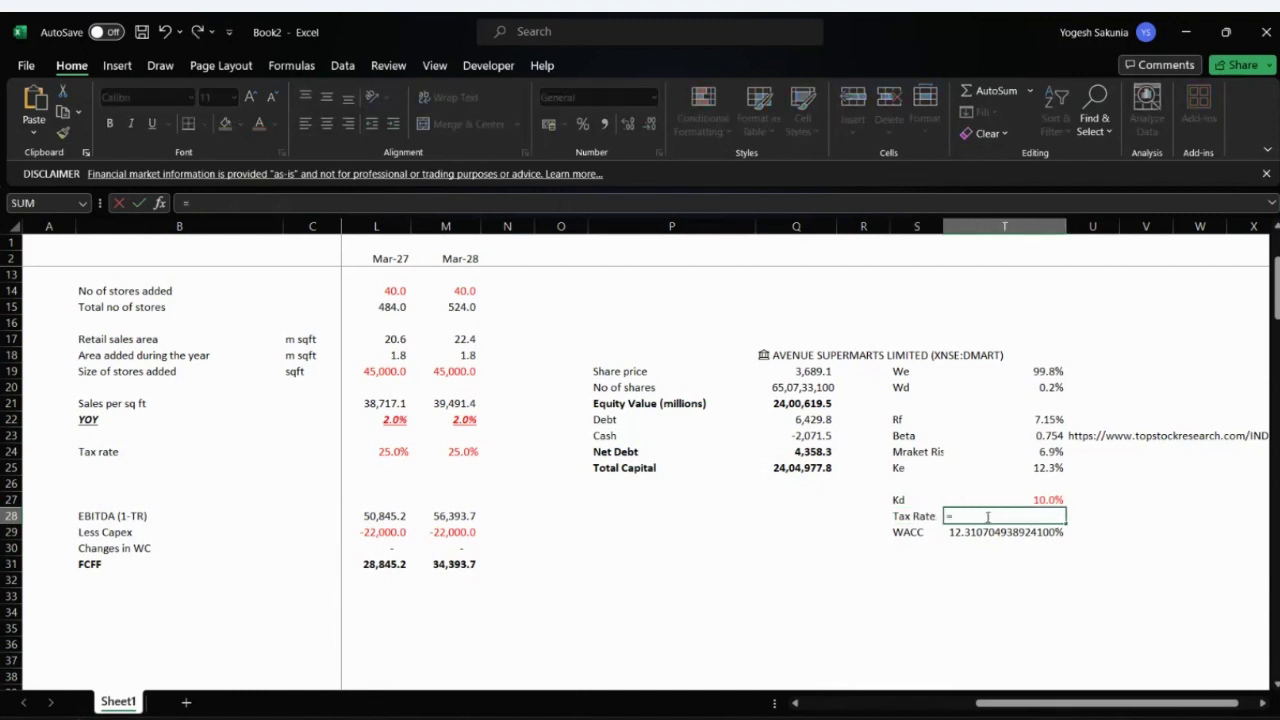
click(468, 452)
key(Return)
key(Up)
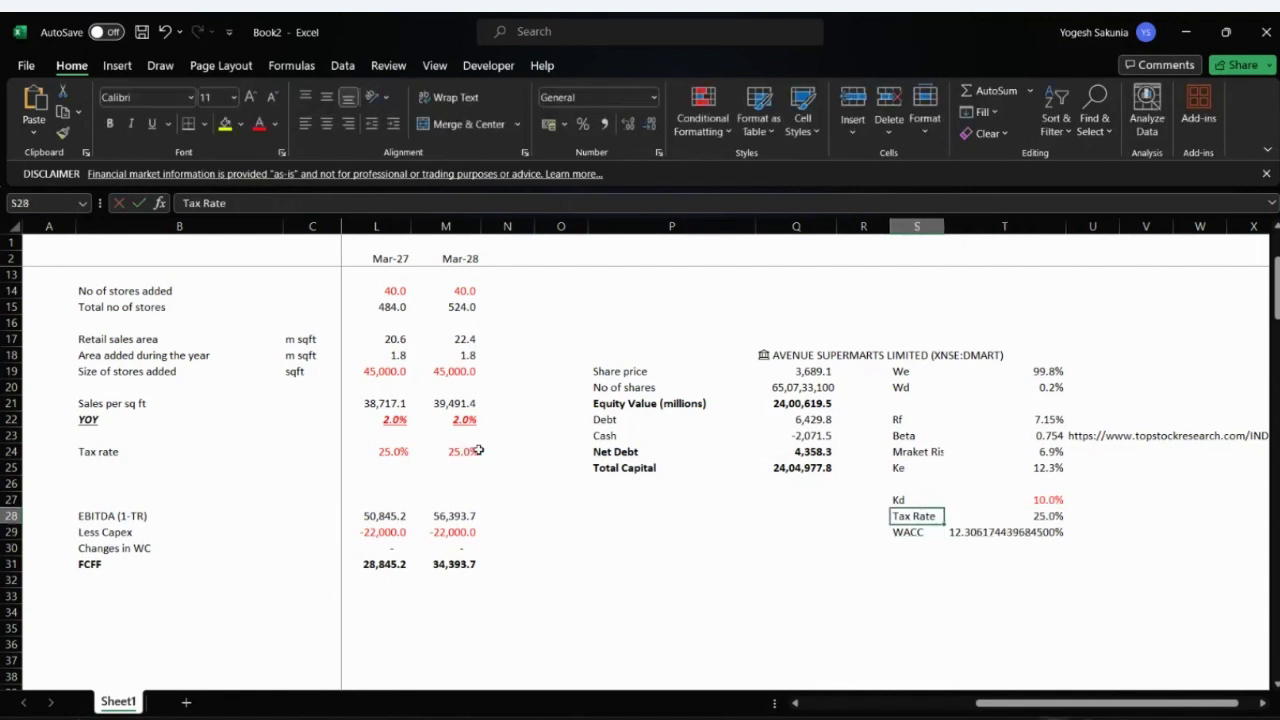
- Format the WACC in T29 as a percentage with one decimal place
key(Down)
key(Right)
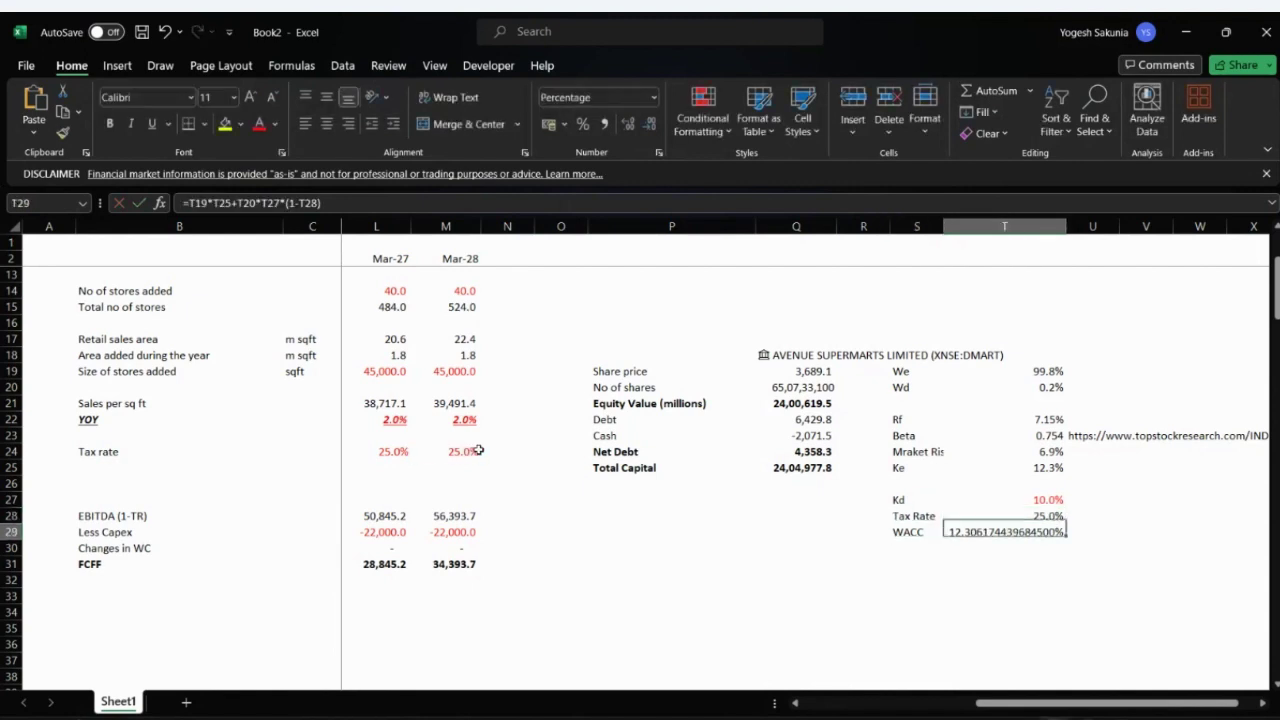
click(582, 124)
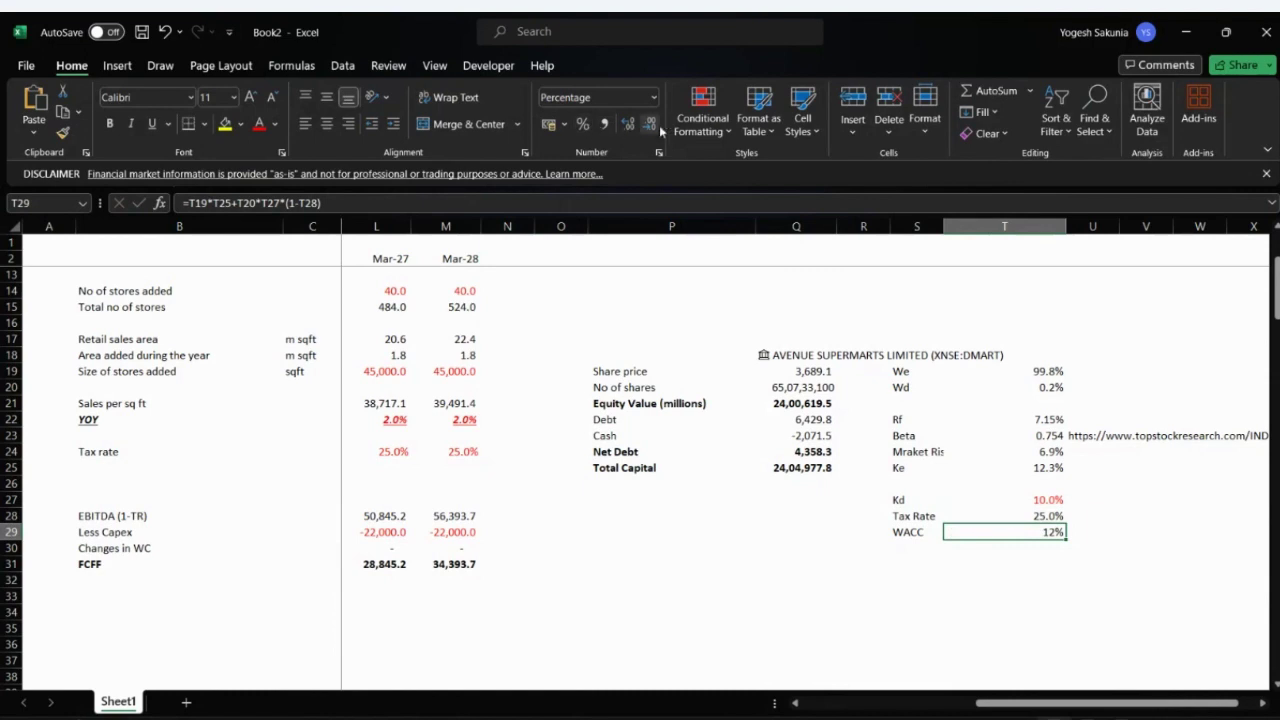
click(633, 125)
click(633, 125)
click(650, 124)
- Add the label "Terminal Value" in cell B32, directly below FCFF
key(Left)
key(Left)
key(Left)
key(Left)
key(Left)
key(Left)
key(Left)
key(Left)
key(Left)
key(Left)
key(Left)
key(Left)
key(Left)
key(Left)
key(Left)
key(Left)
key(Left)
key(Left)
key(Left)
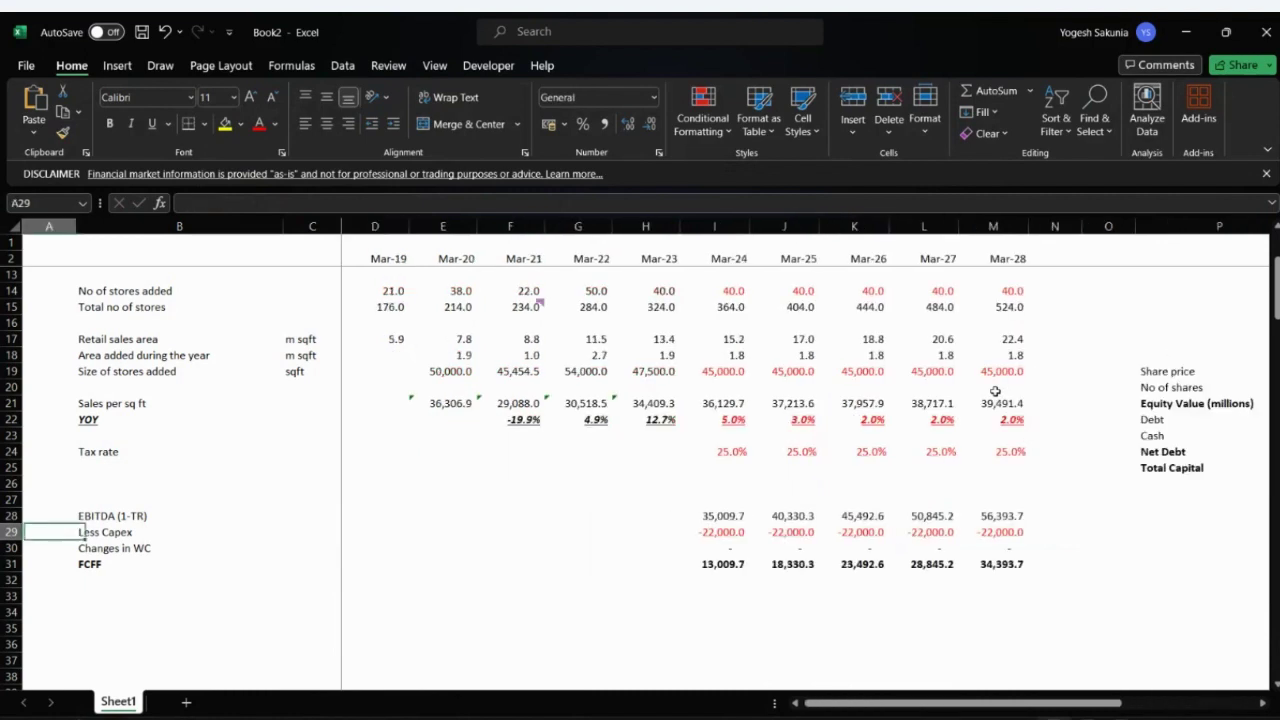
key(Down)
key(Down)
key(Down)
key(Right)
key(Up)
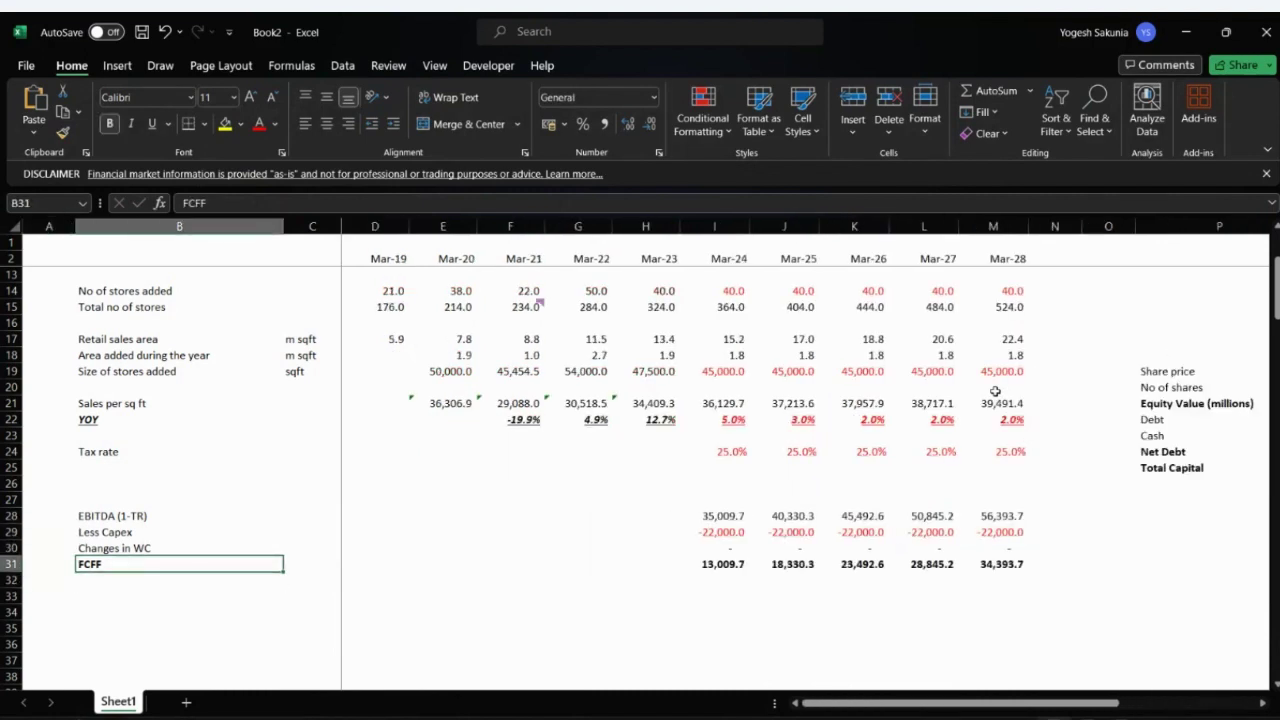
key(Down)
key(Right)
key(Right)
key(Right)
key(Right)
key(Right)
key(Right)
key(Right)
key(Right)
key(Right)
key(Right)
key(Right)
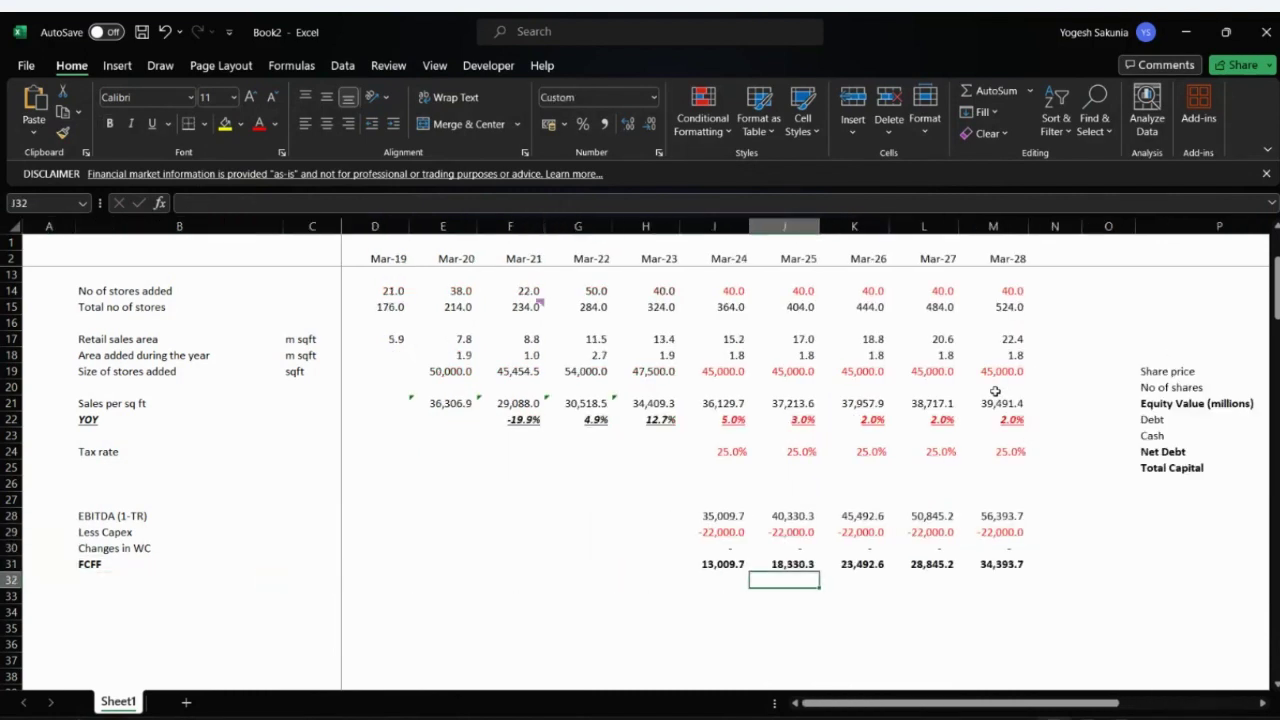
key(Left)
key(Left)
key(Left)
key(Left)
key(Left)
key(Left)
key(Left)
key(Left)
key(Left)
key(Left)
key(Left)
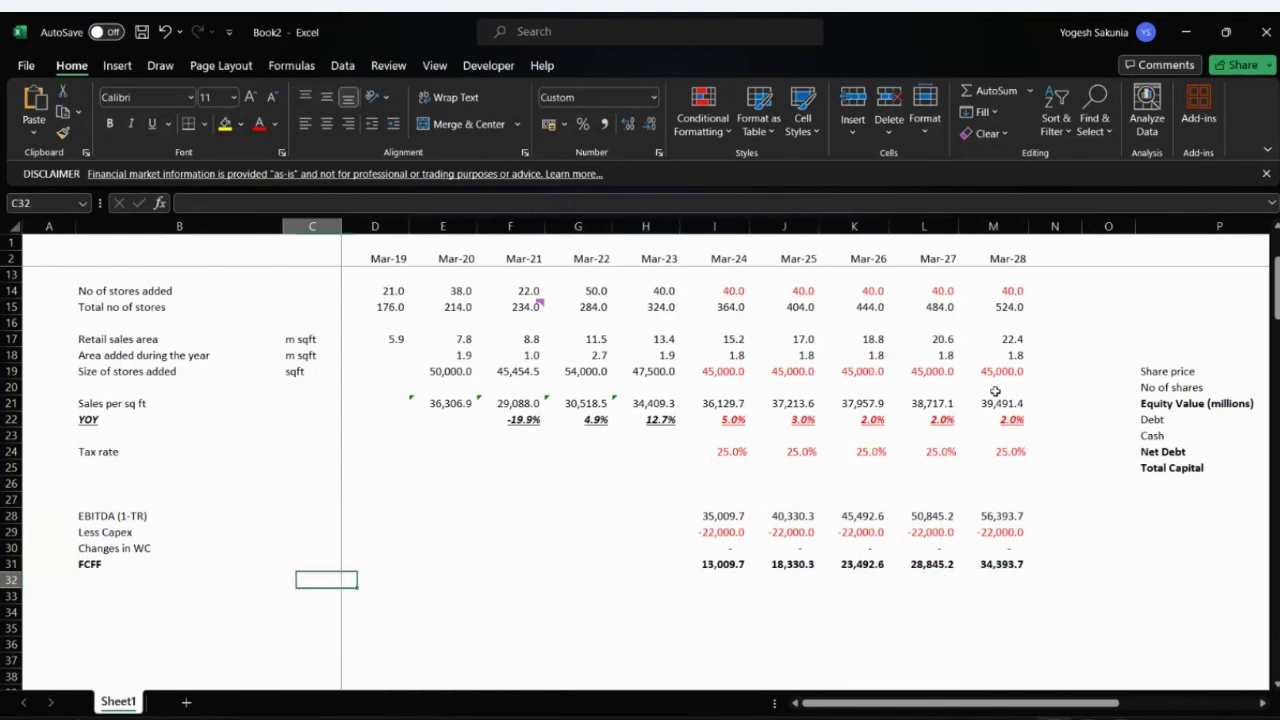
text(T)
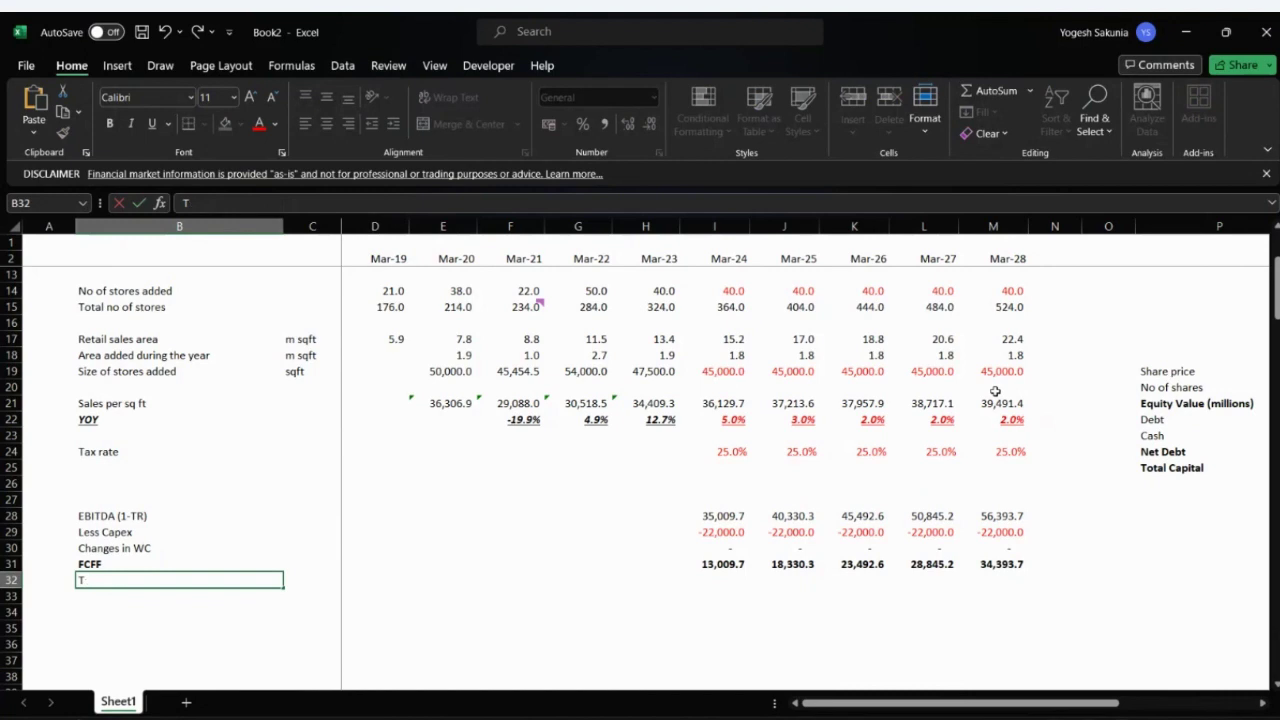
text(erminal Value)
key(Return)
- Add the label "Terminal Growth RATE" in cell S31, two rows below the WACC label
key(Up)
key(Right)
key(Right)
key(Right)
key(Right)
key(Right)
key(Right)
key(Right)
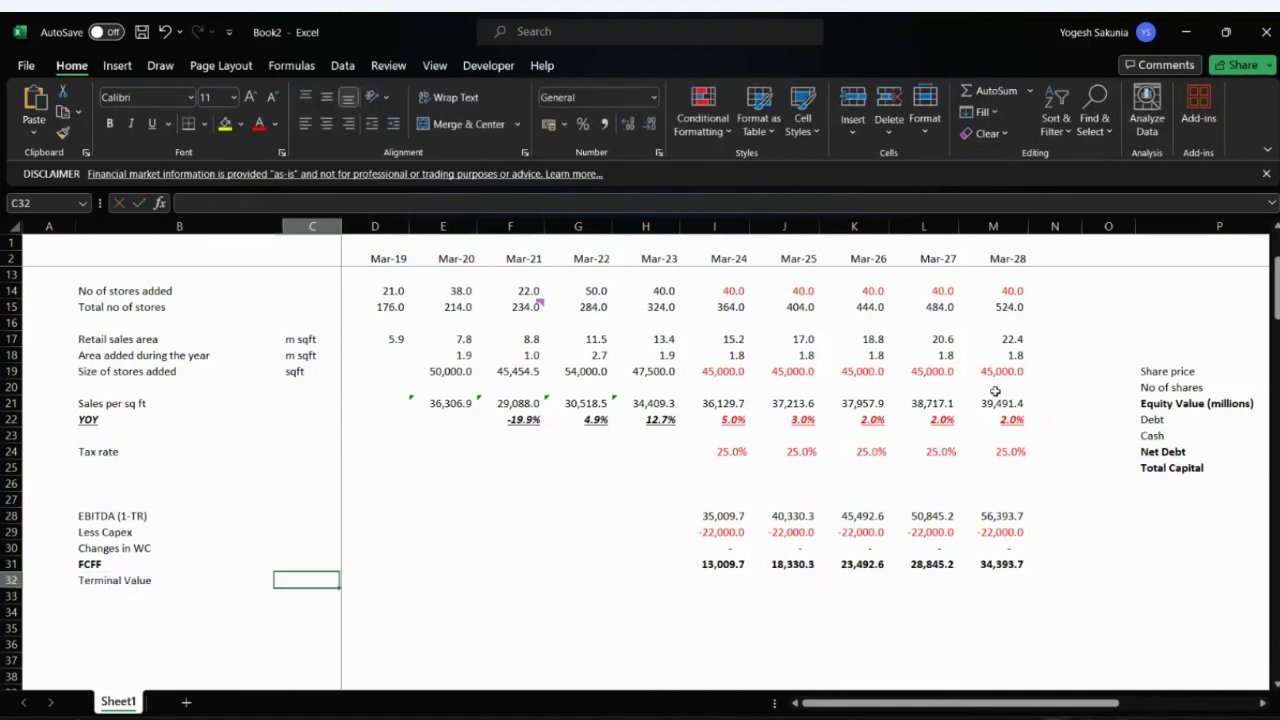
key(Right)
key(Right)
key(Right)
key(Right)
key(Right)
key(Right)
key(Right)
key(Right)
key(Right)
key(Right)
key(Right)
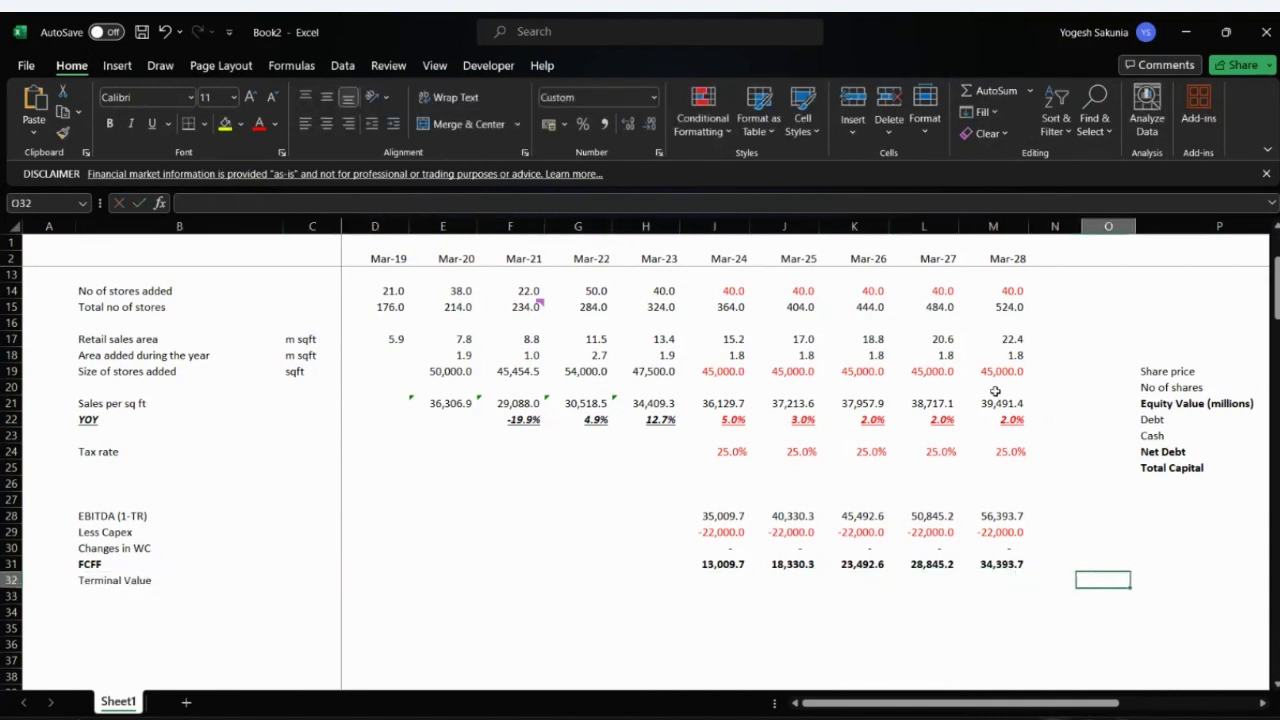
key(Right)
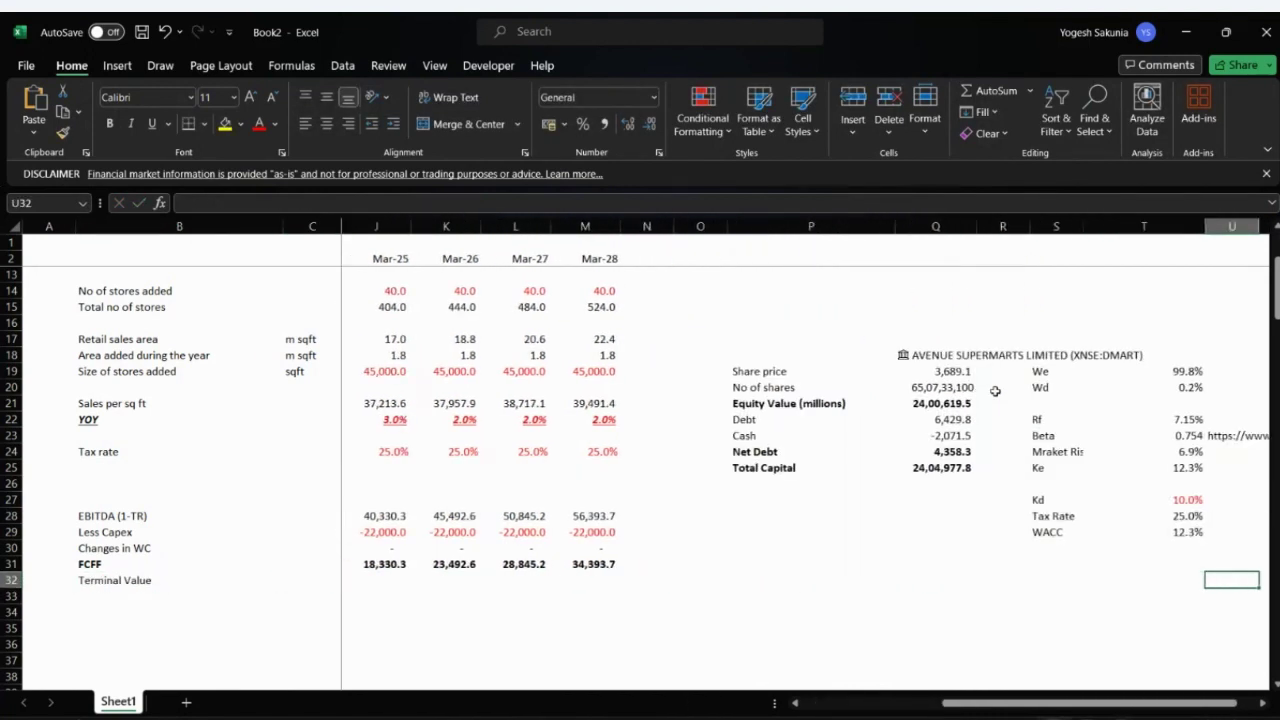
key(Left)
key(Left)
key(Up)
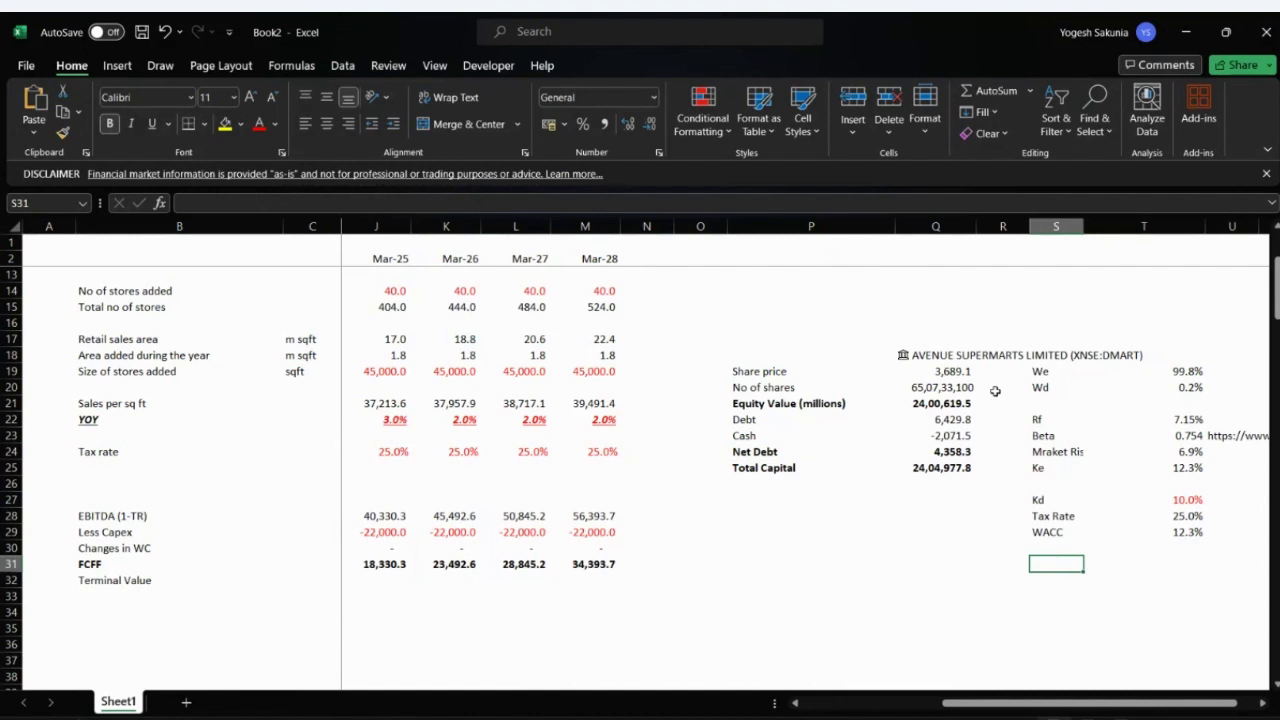
text(Terminal)
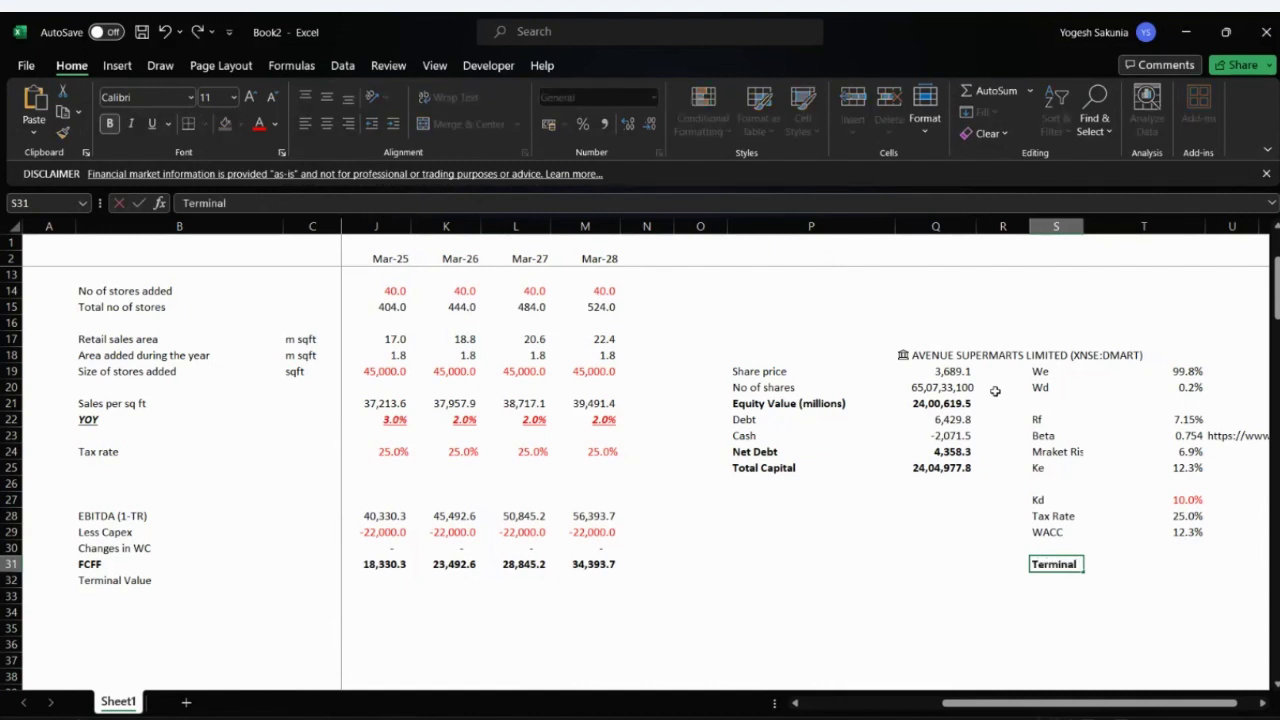
text( Growth RATE)
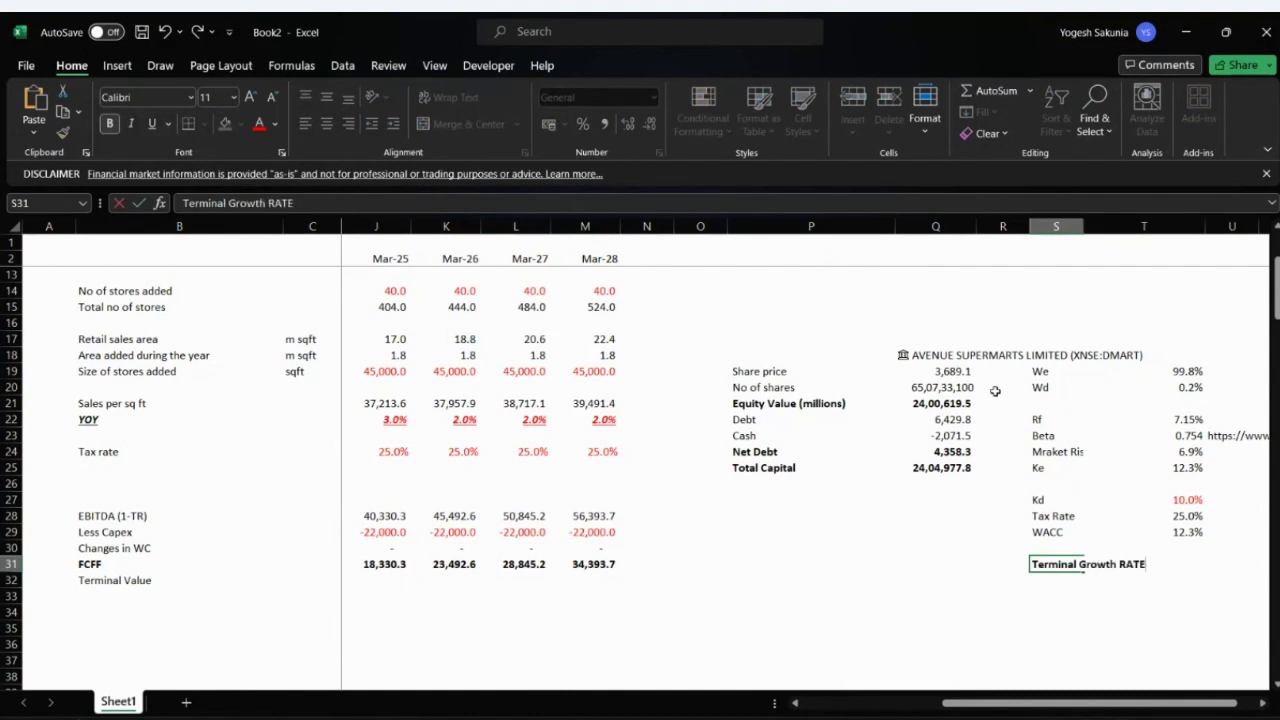
key(ctrl+Return)
- Set the terminal growth rate in T31 to 3.5%
key(Right)
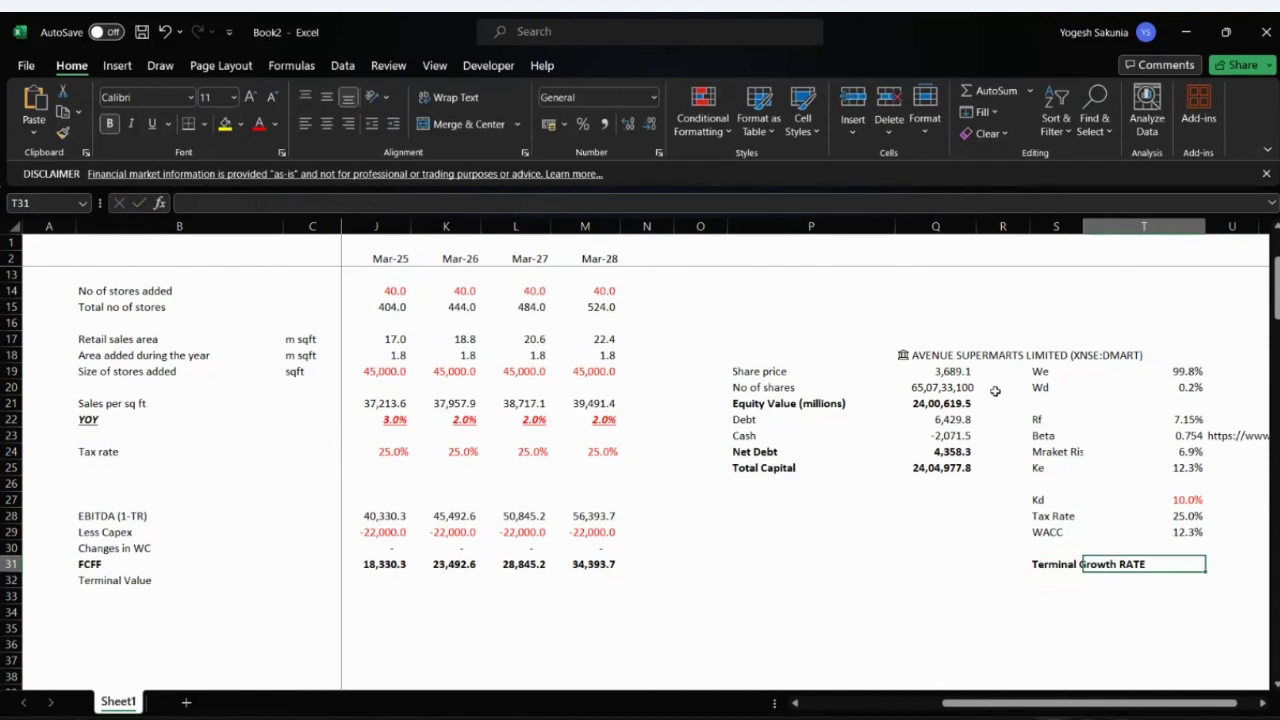
text(3.)
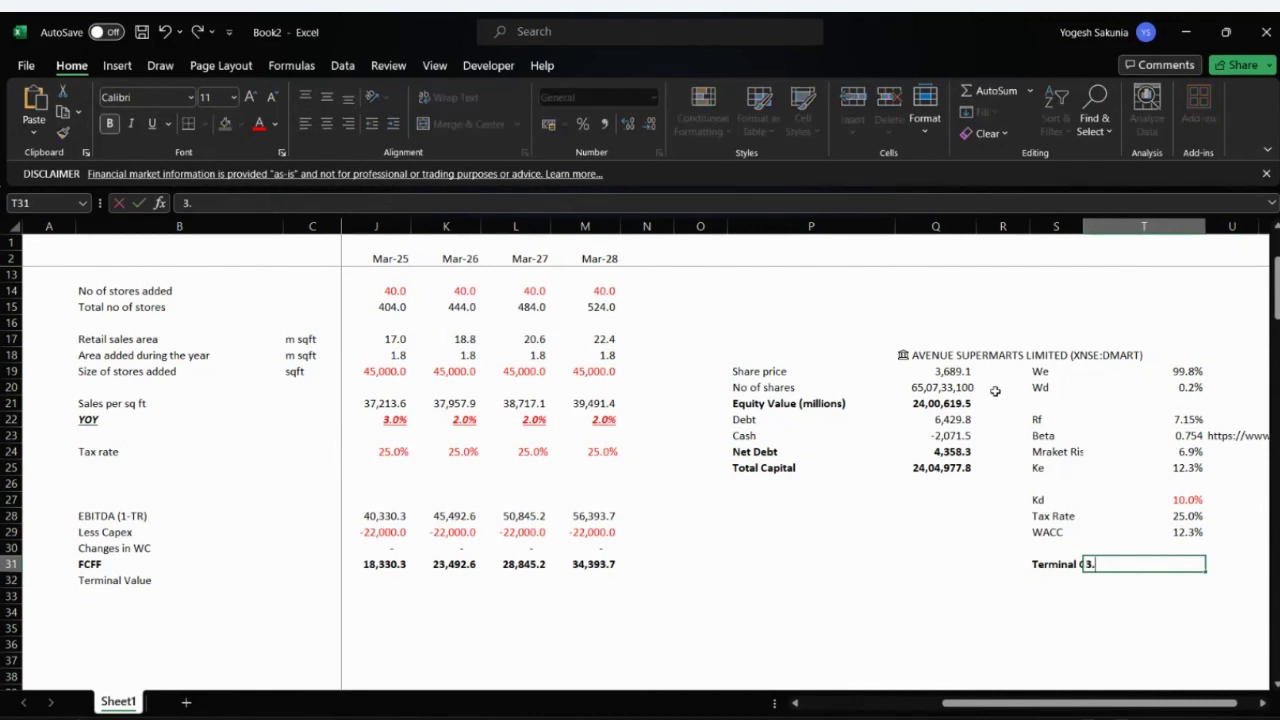
text(5)
text(%)
key(Return)
- Calculate the Mar-28 Terminal Value in M32 from FCFF, terminal growth rate and WACC with =M31*(1+T31)/(T29-T31)
key(Up)
key(Left)
key(Left)
key(Left)
key(Left)
key(Left)
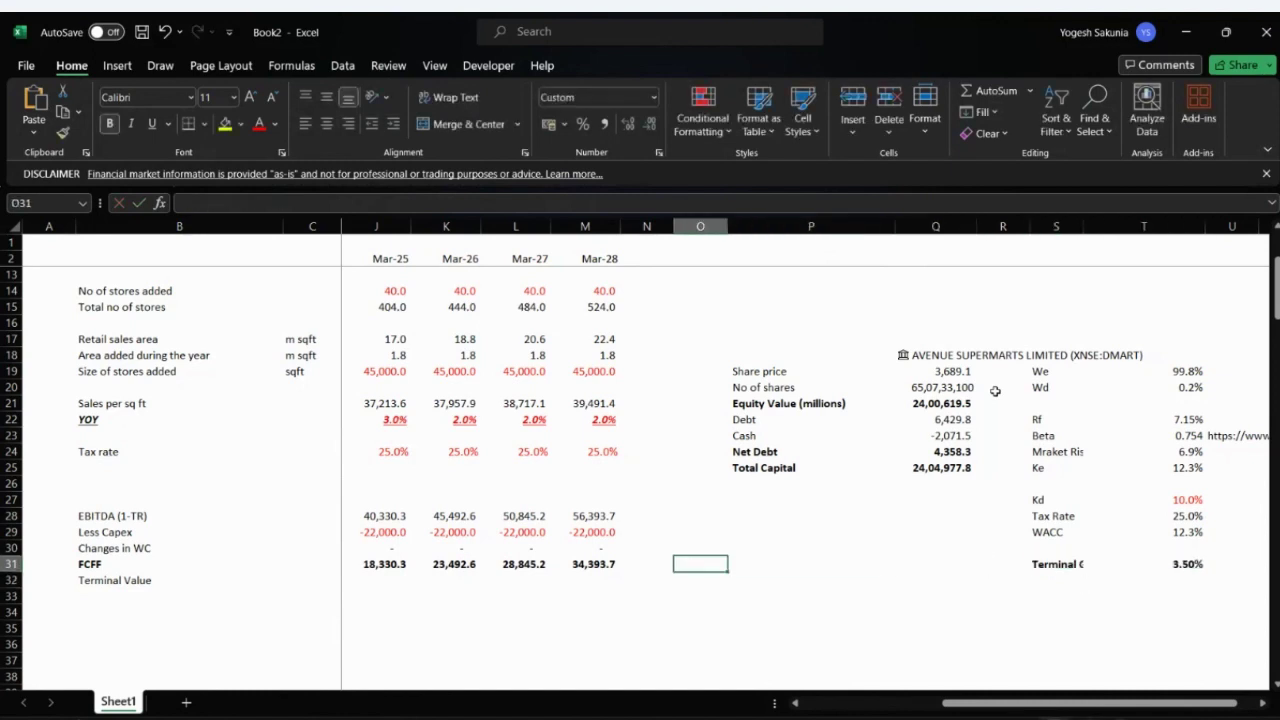
key(Left)
key(Left)
key(Left)
key(Left)
key(Left)
key(Left)
key(Left)
key(Left)
key(Left)
key(Right)
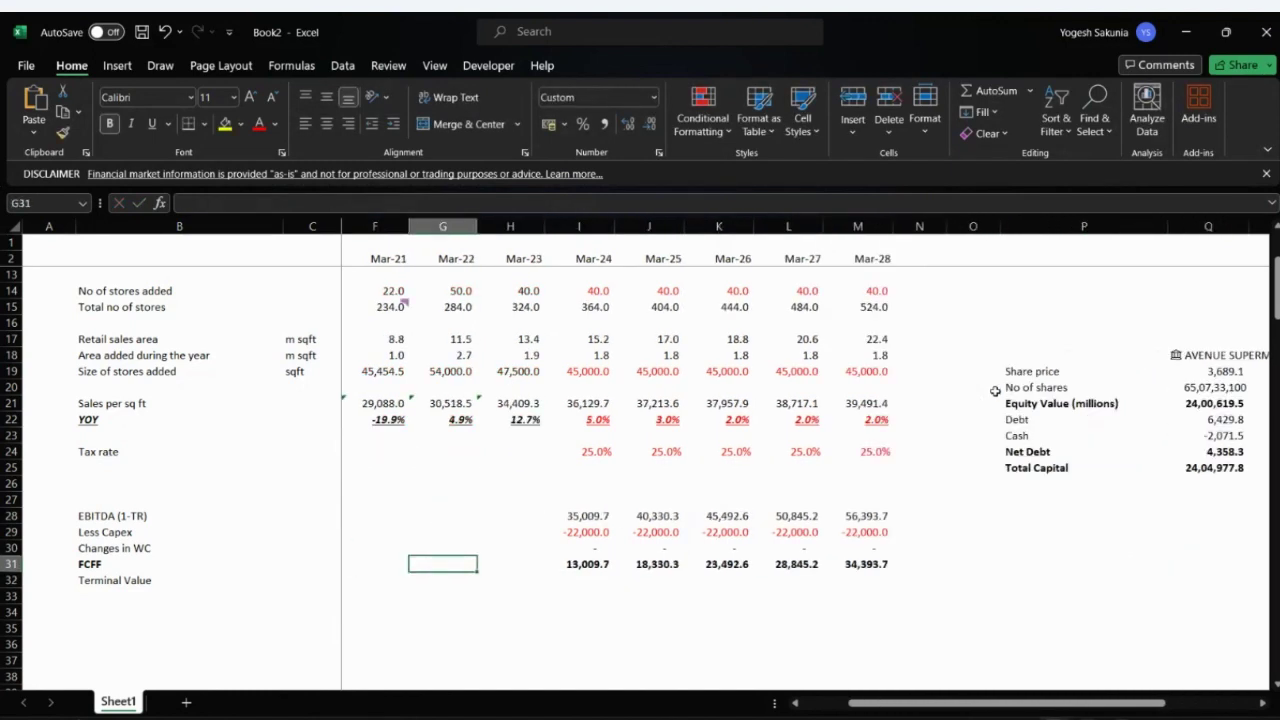
key(Right)
key(Right)
key(Right)
key(Right)
key(Right)
key(Down)
key(Right)
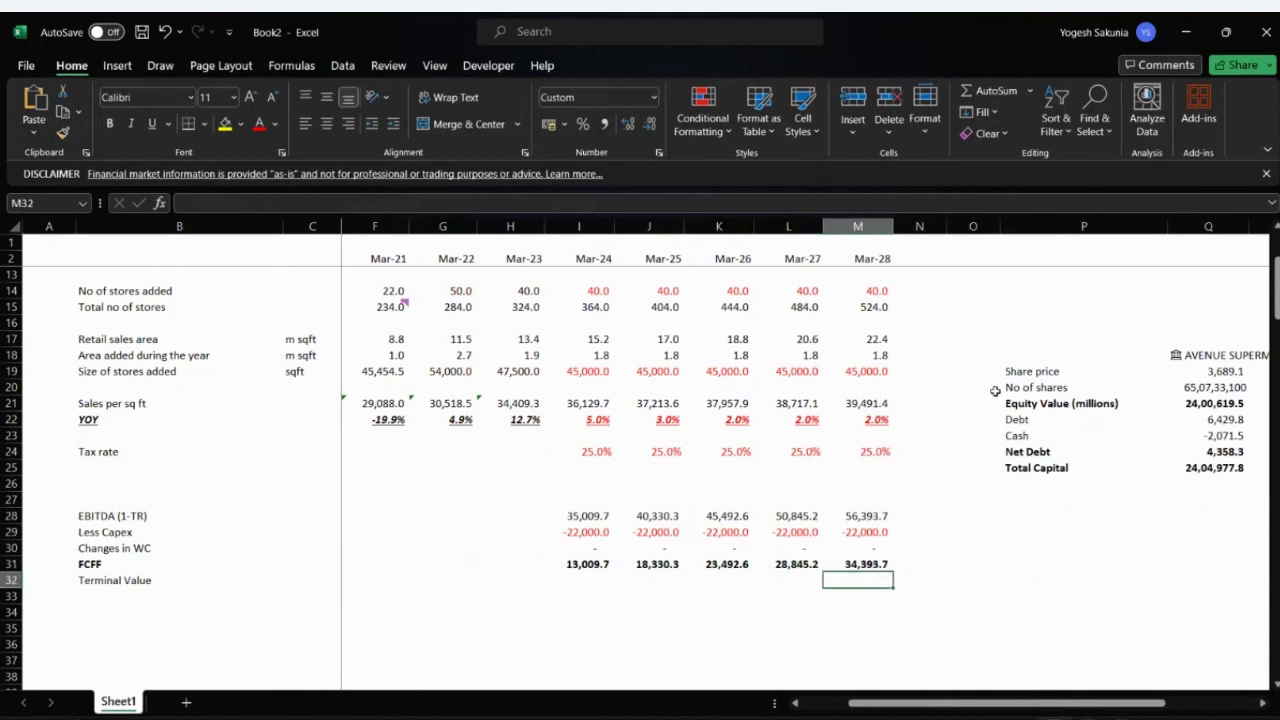
text(=)
key(Up)
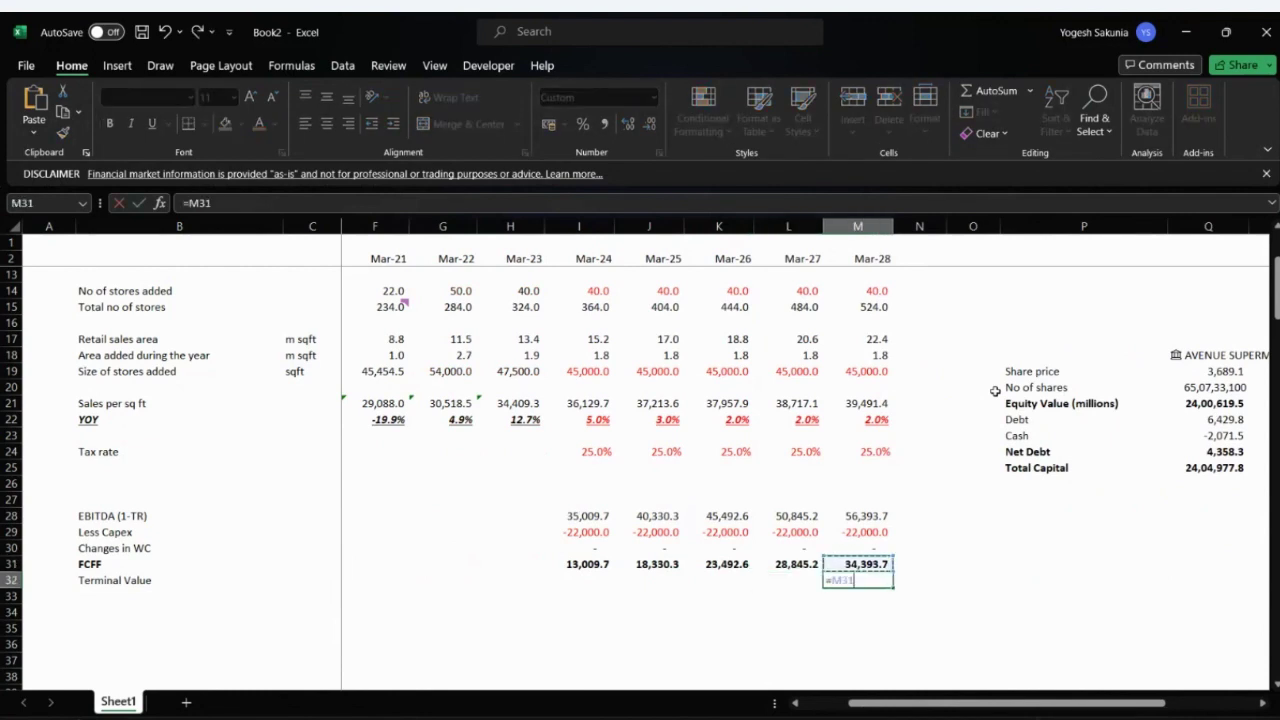
text(*(1+)
key(Right)
key(Right)
key(Right)
key(Right)
key(Right)
key(Right)
key(Right)
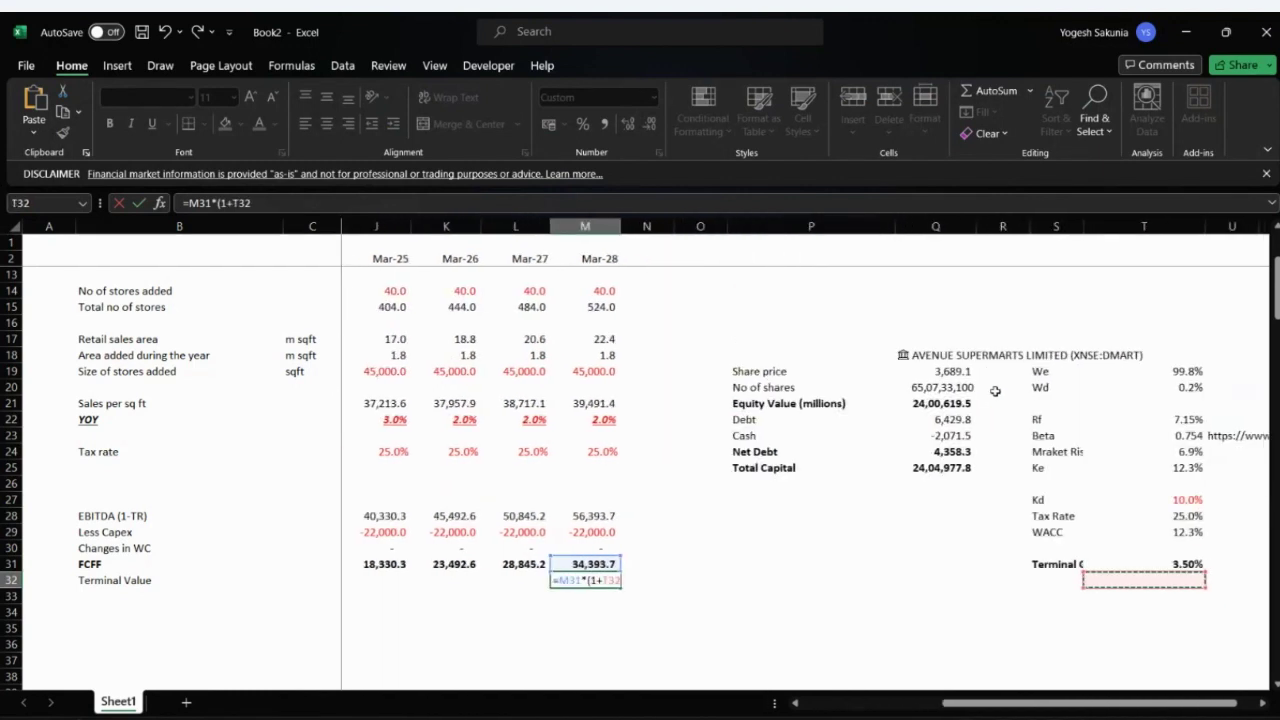
key(Up)
text())
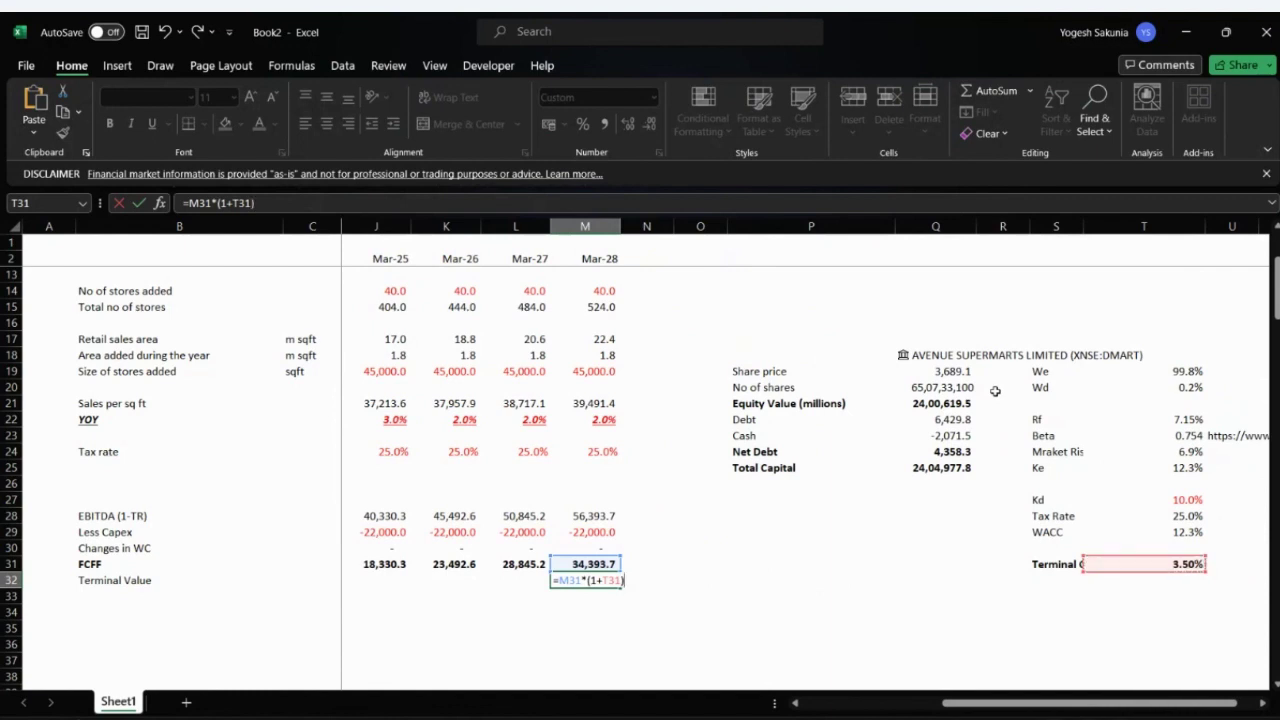
text(/()
click(1195, 530)
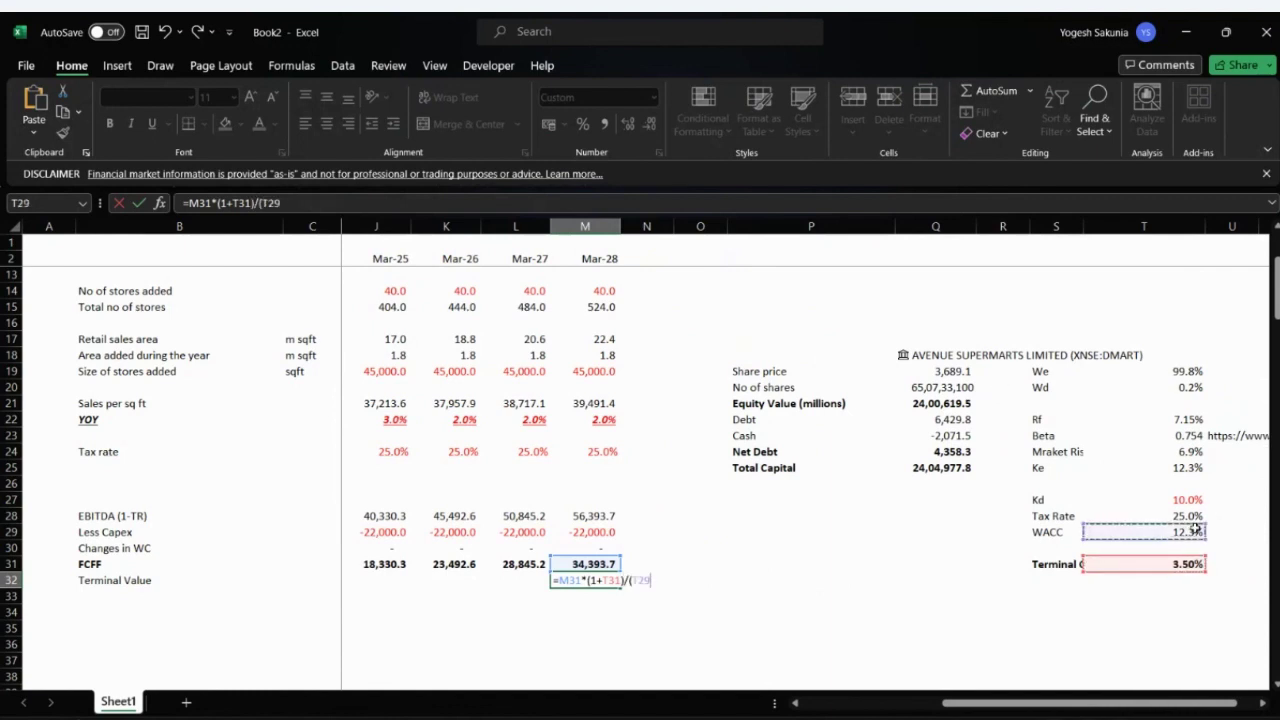
text(-)
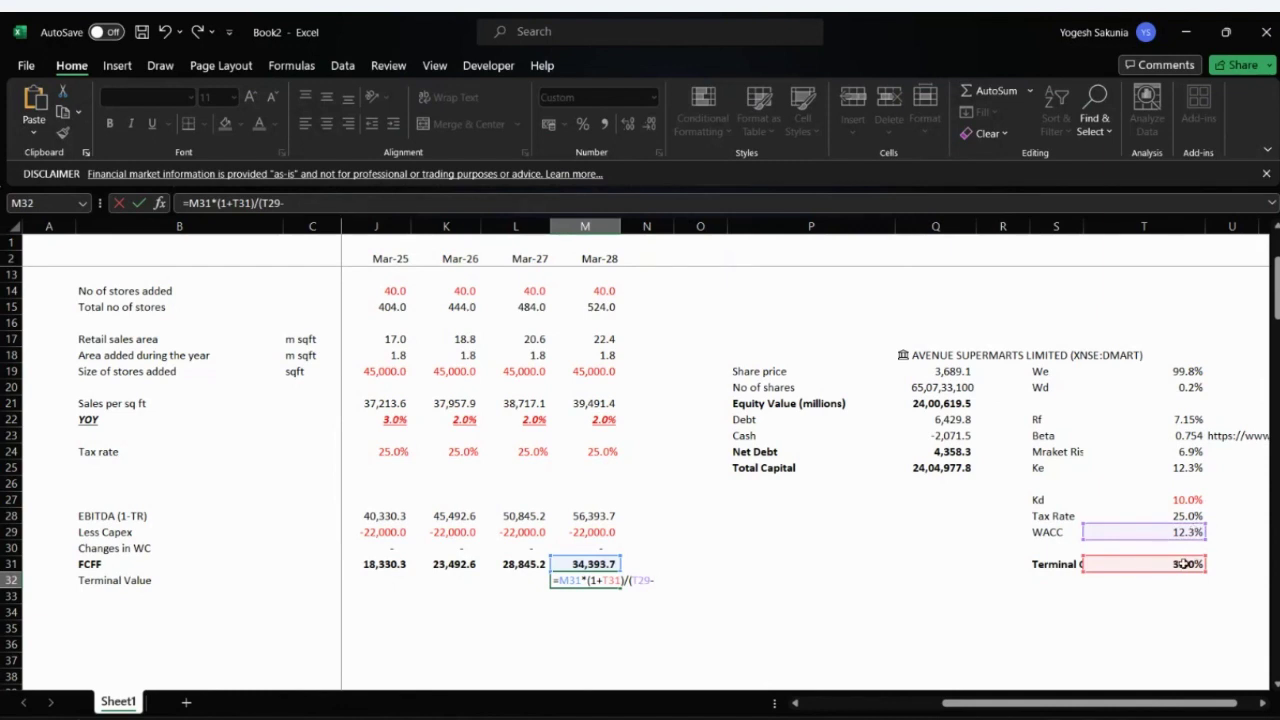
click(1185, 563)
text())
key(ctrl+Return)
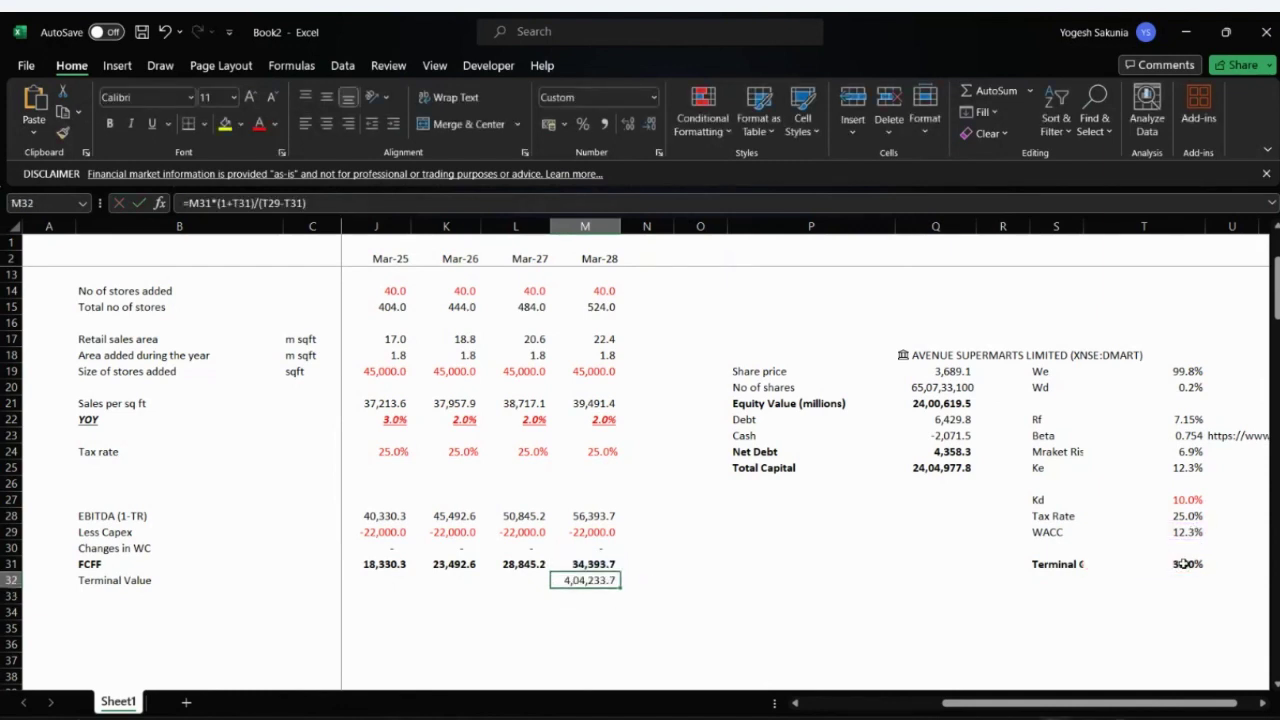
- Add the label "Total FCFF" in cell B33, directly below Terminal Value
key(Down)
key(Left)
key(Left)
key(Left)
key(Left)
key(Left)
key(Left)
key(Left)
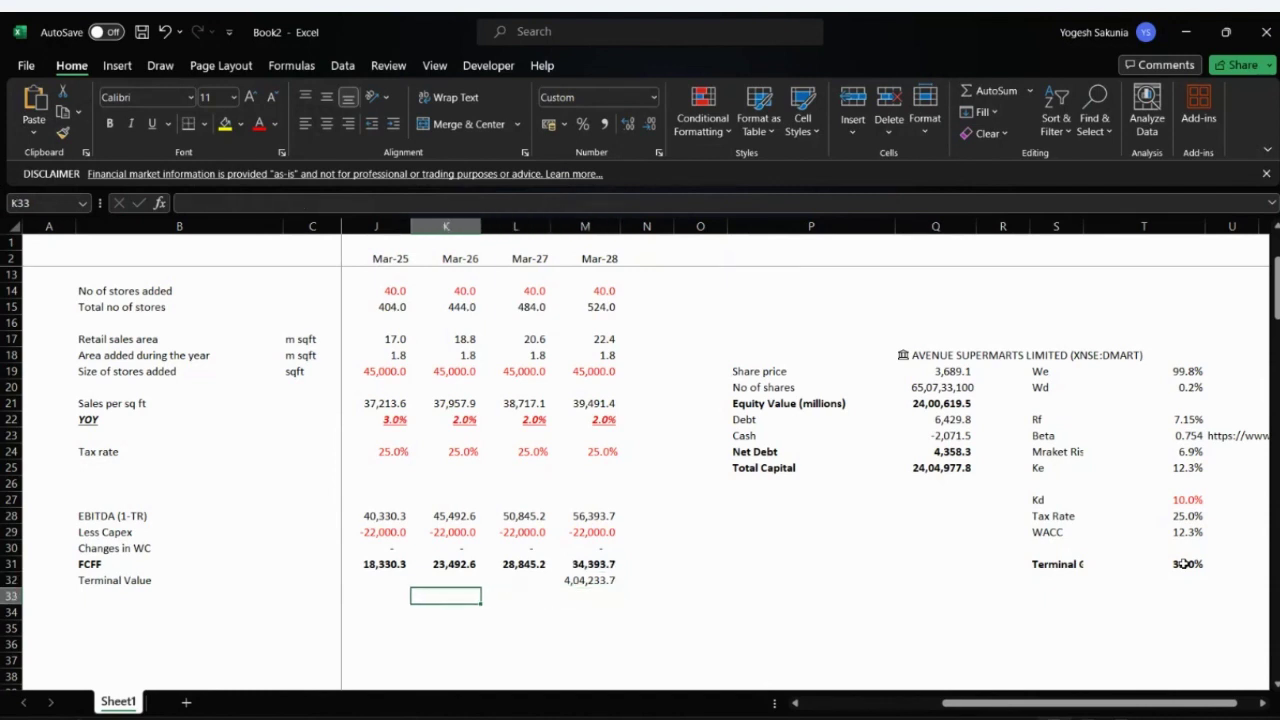
key(Left)
key(Left)
key(Left)
key(Left)
key(Left)
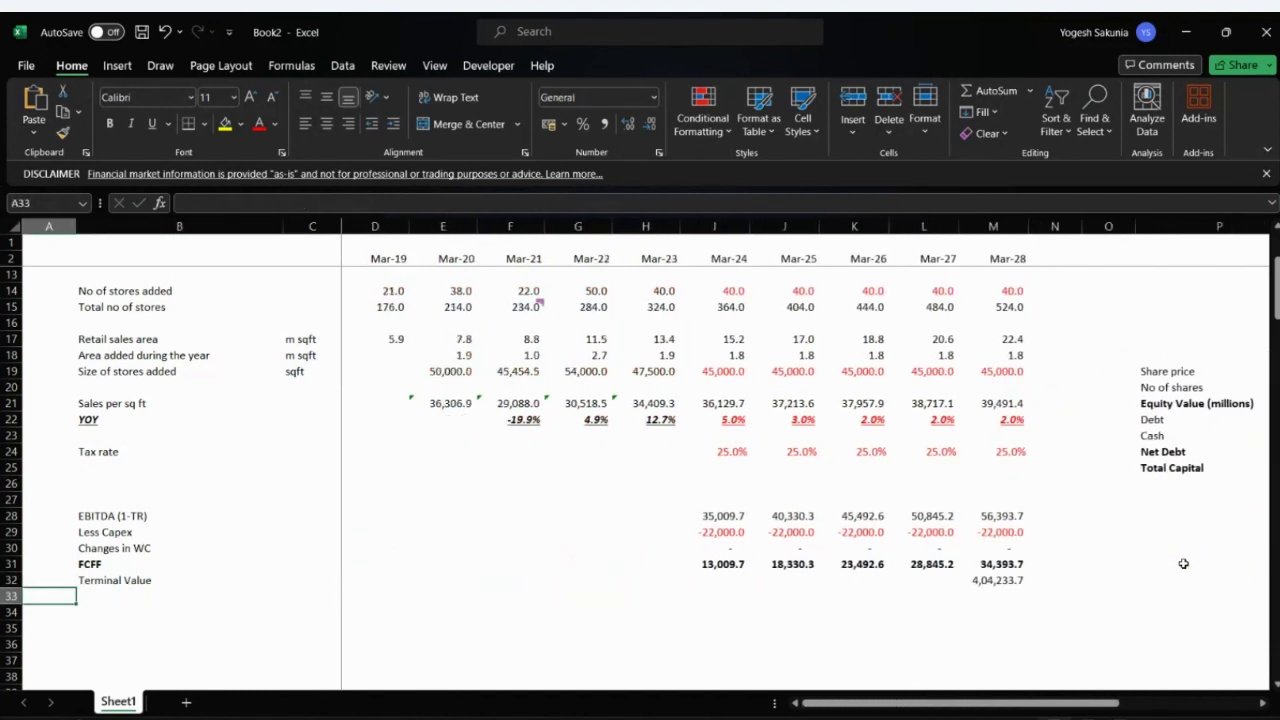
key(Right)
text(To)
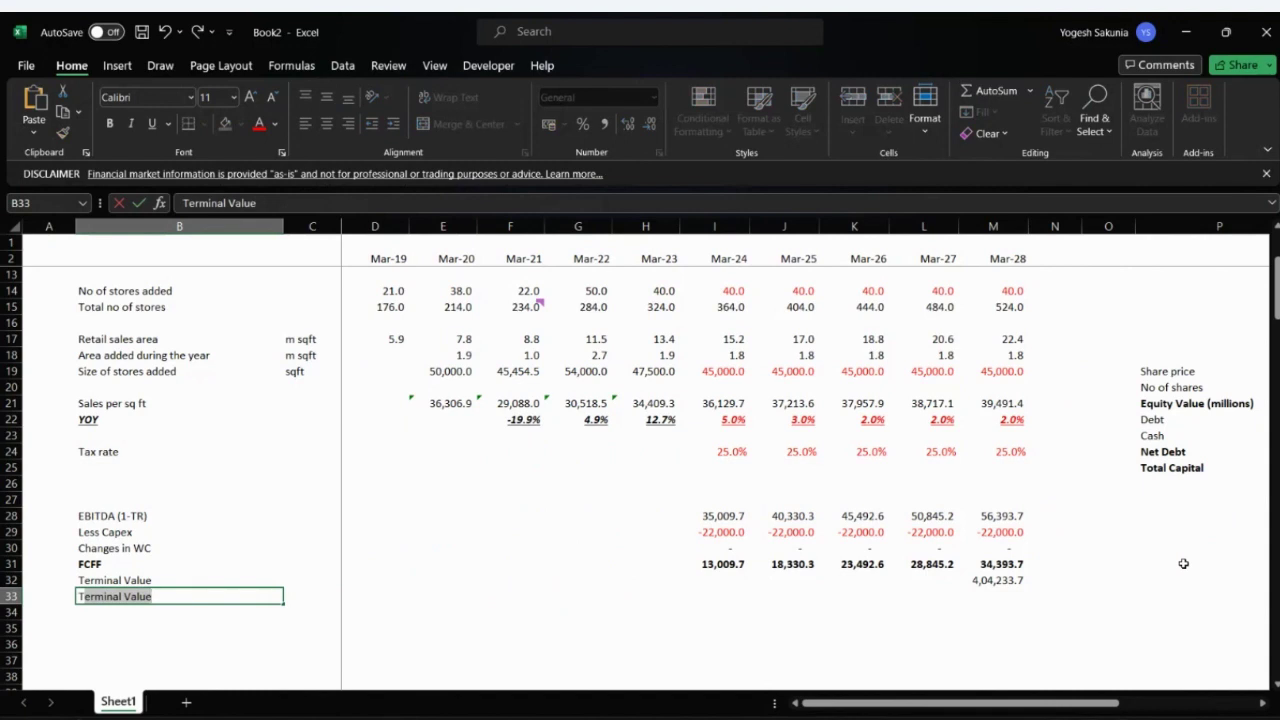
text(tl)
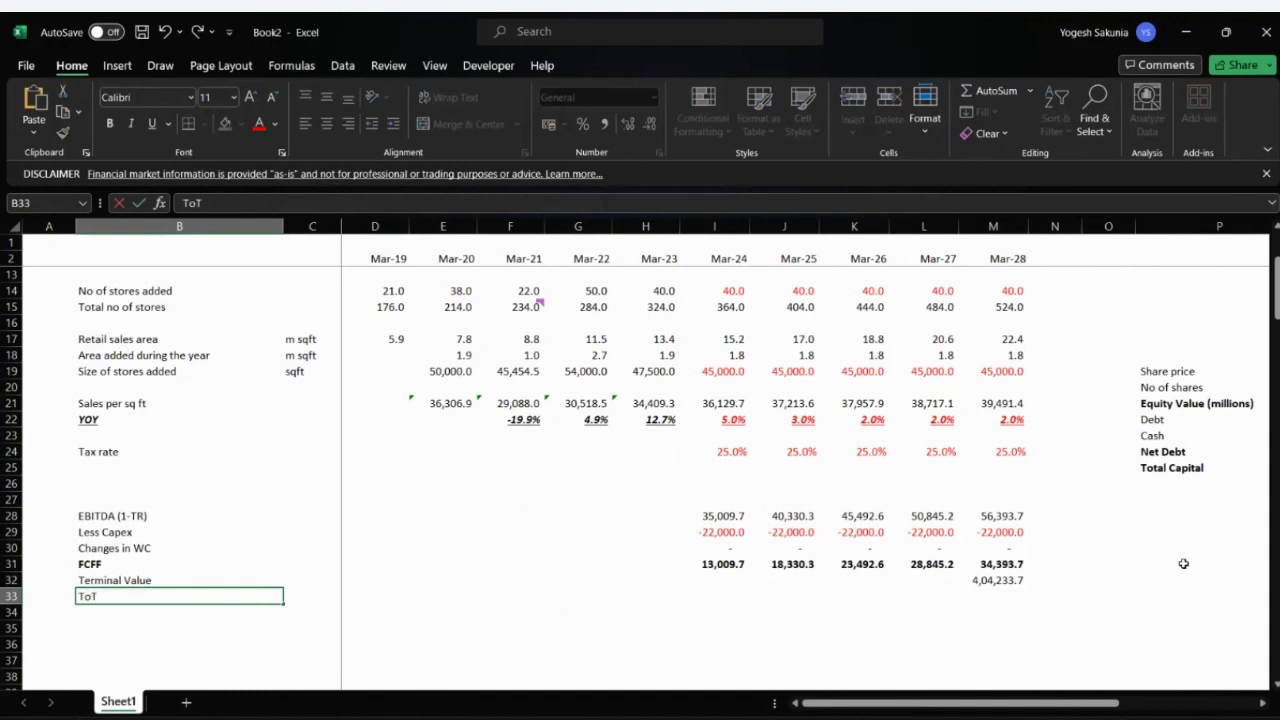
key(BackSpace)
key(BackSpace)
text(tal)
text(FF)
key(Return)
- Calculate the Mar-24 Total FCFF in I33 by adding FCFF and Terminal Value with =SUM(I31:I32)
key(Up)
key(Right)
key(Right)
key(Right)
key(Right)
key(Right)
key(Right)
key(Right)
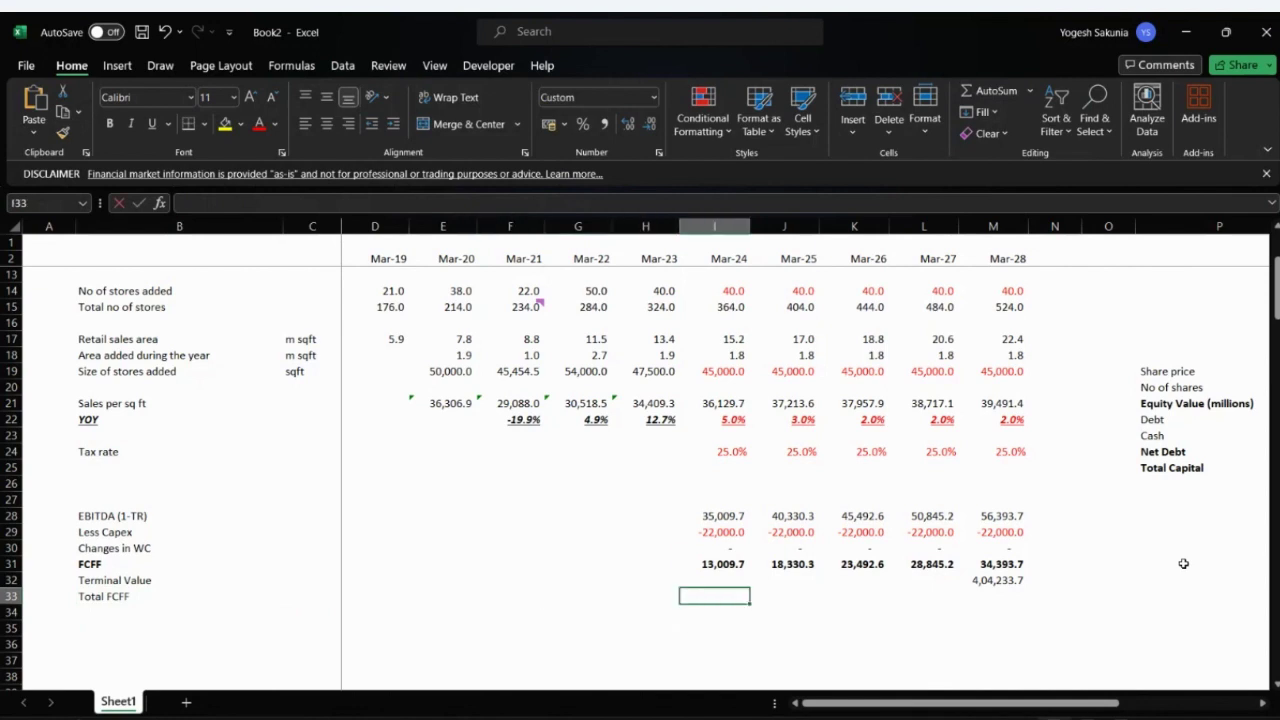
text(=I31+I32)
key(Return)
key(Up)
key(F2)
text(:I32)
key(Return)
key(Up)
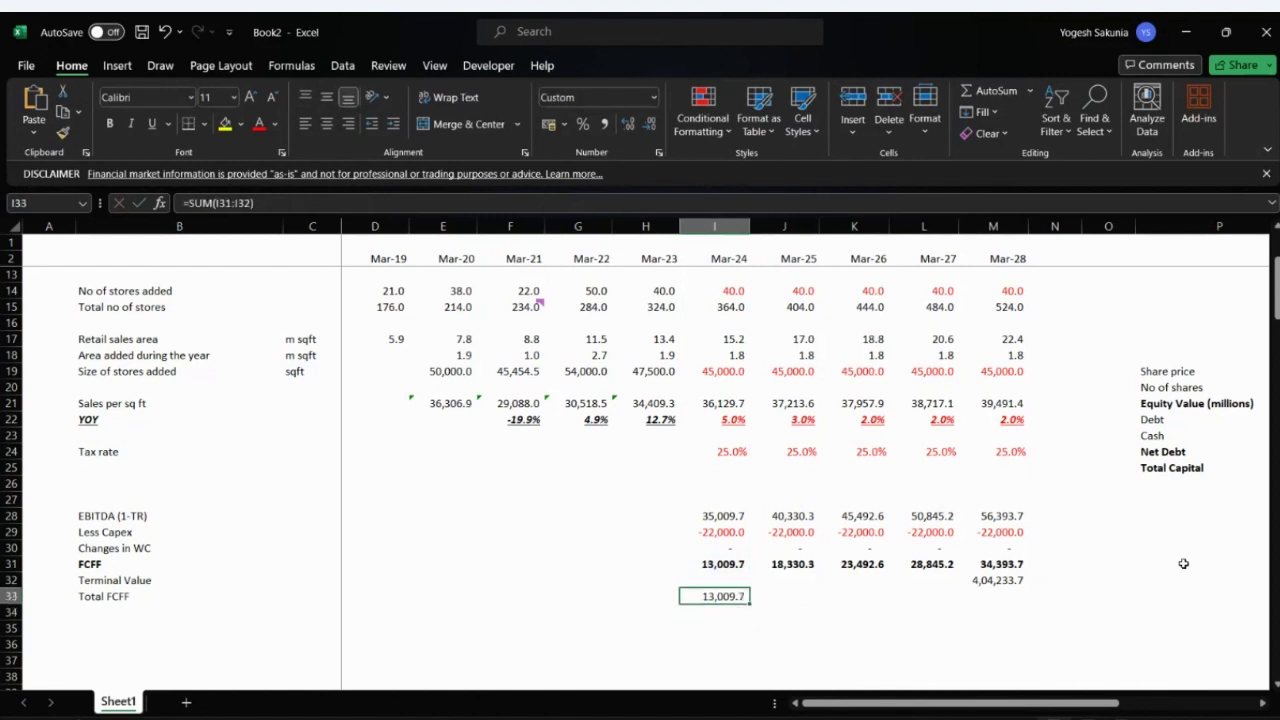
- Fill the Total FCFF formula from I33 across to M33 and make all of row 33 bold
key(shift+Right)
key(shift+Right)
key(shift+Right)
key(shift+Right)
key(ctrl+r)
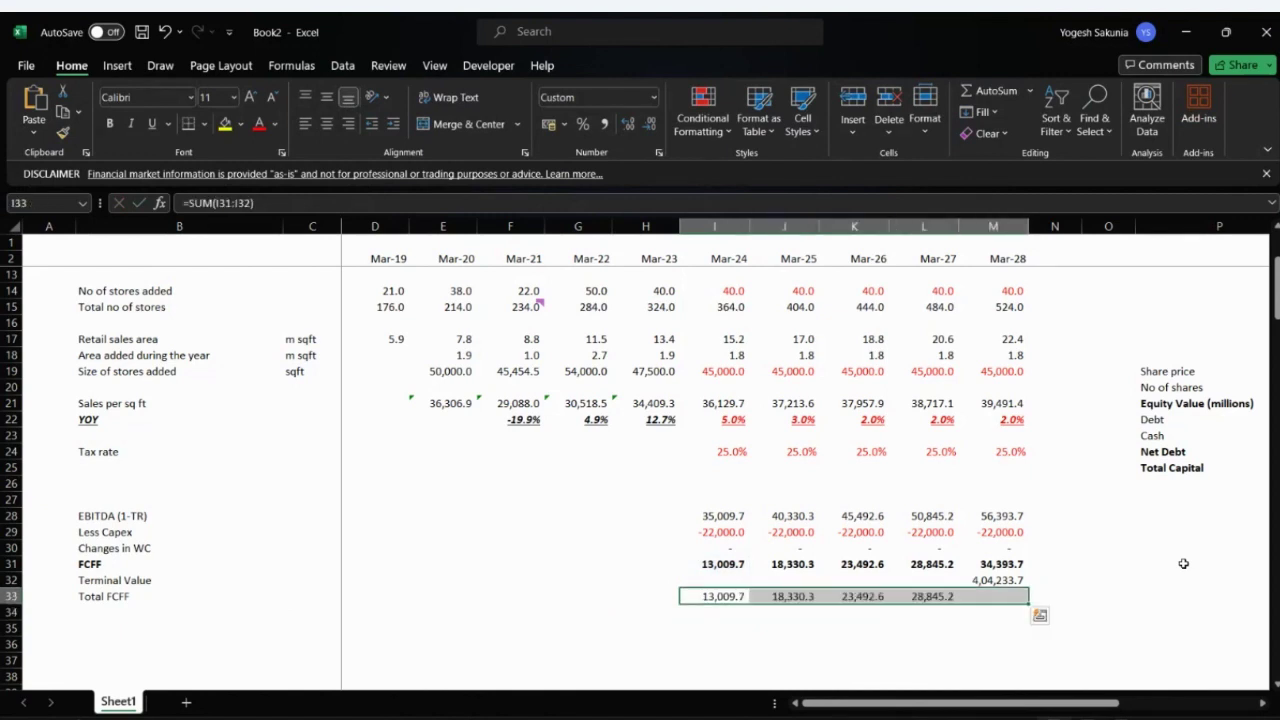
key(shift+space)
key(ctrl+b)
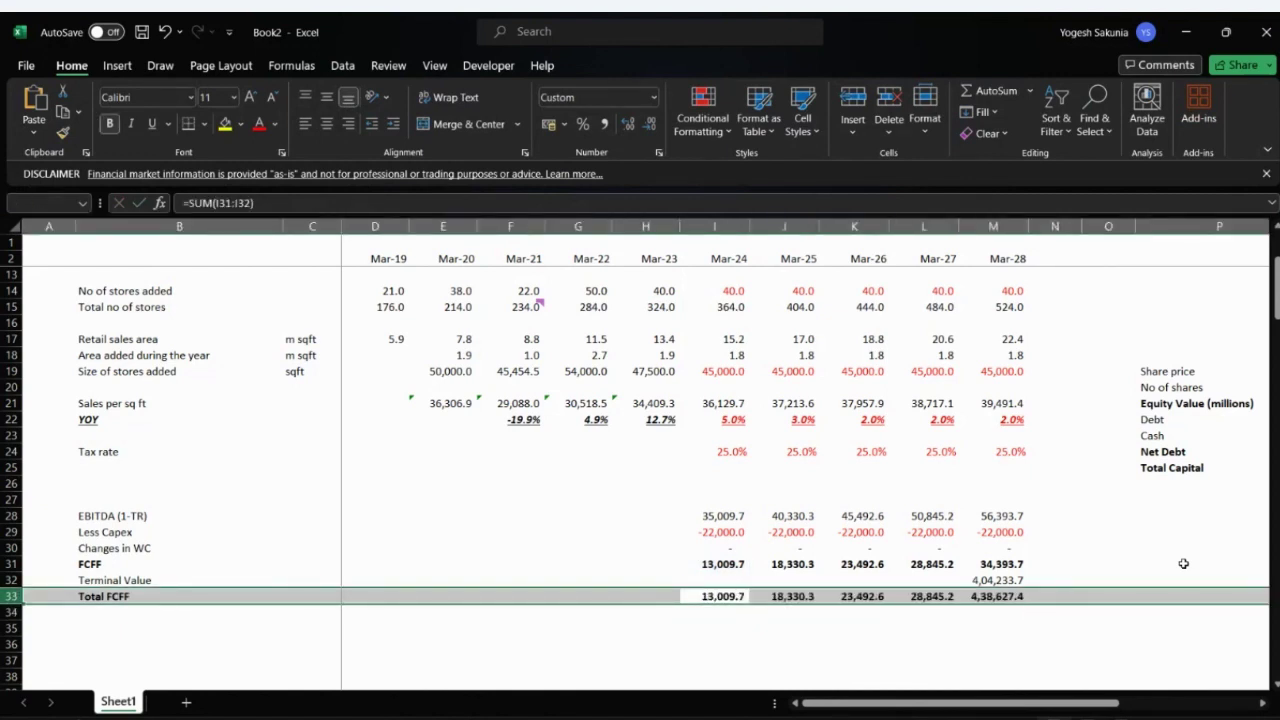
key(Left)
key(Left)
key(Left)
key(Left)
key(Left)
key(Left)
key(Left)
key(Left)
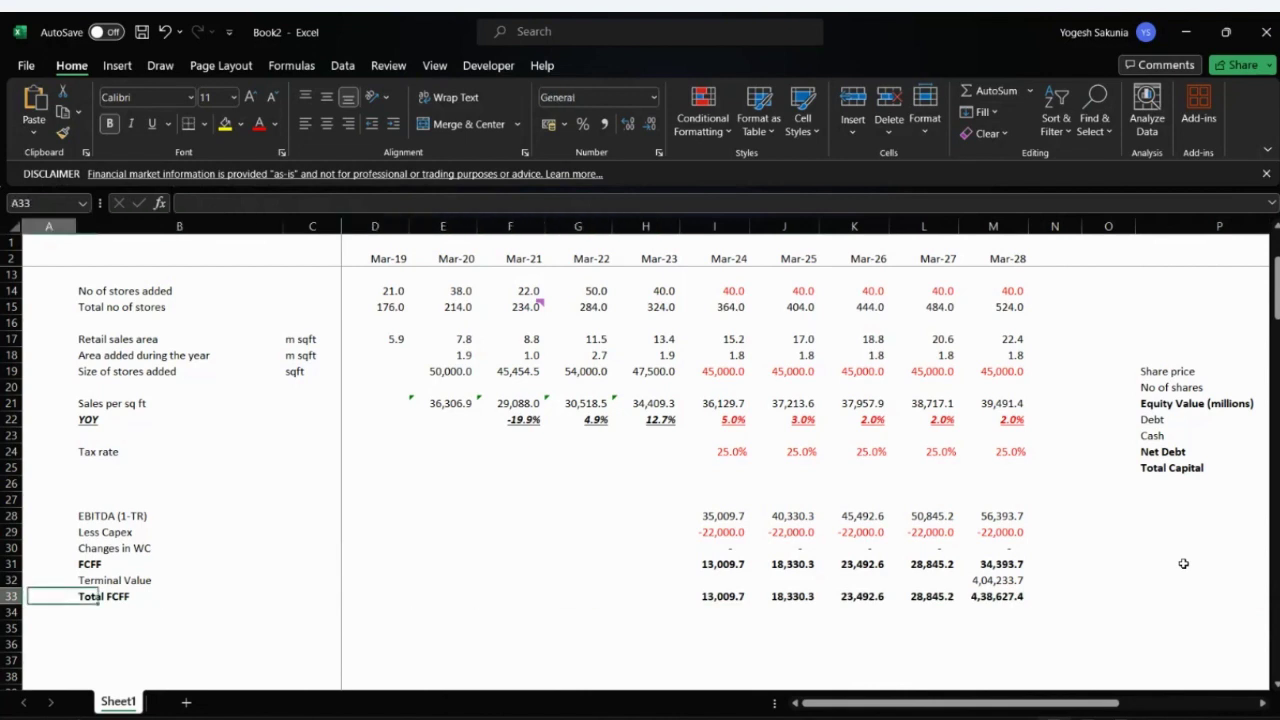
key(Right)
key(Right)
key(Right)
key(Right)
key(Right)
key(Right)
key(Right)
key(Right)
key(Right)
key(Right)
key(Right)
key(Right)
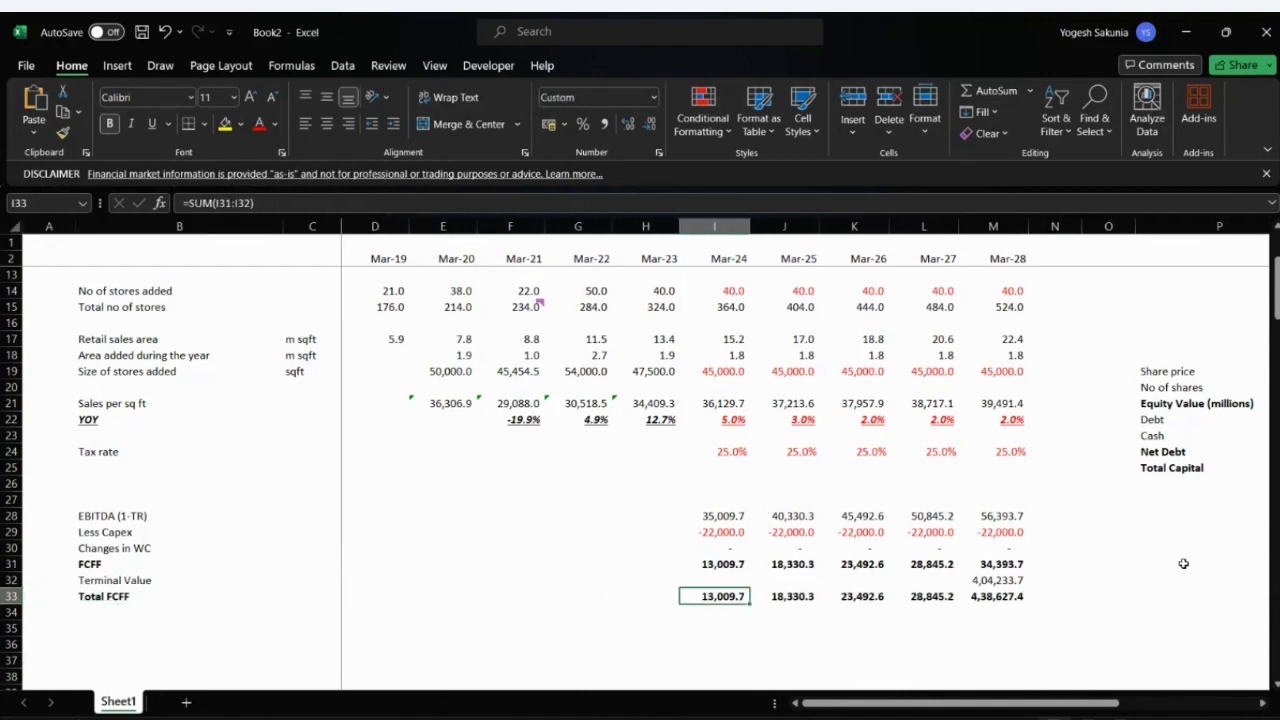
- Add the label "Enterprise Value" in cell B36, three rows below Total FCFF
key(Left)
key(Left)
key(Left)
key(Left)
key(Left)
key(Left)
key(Left)
key(Left)
key(Left)
key(Left)
key(Left)
key(Left)
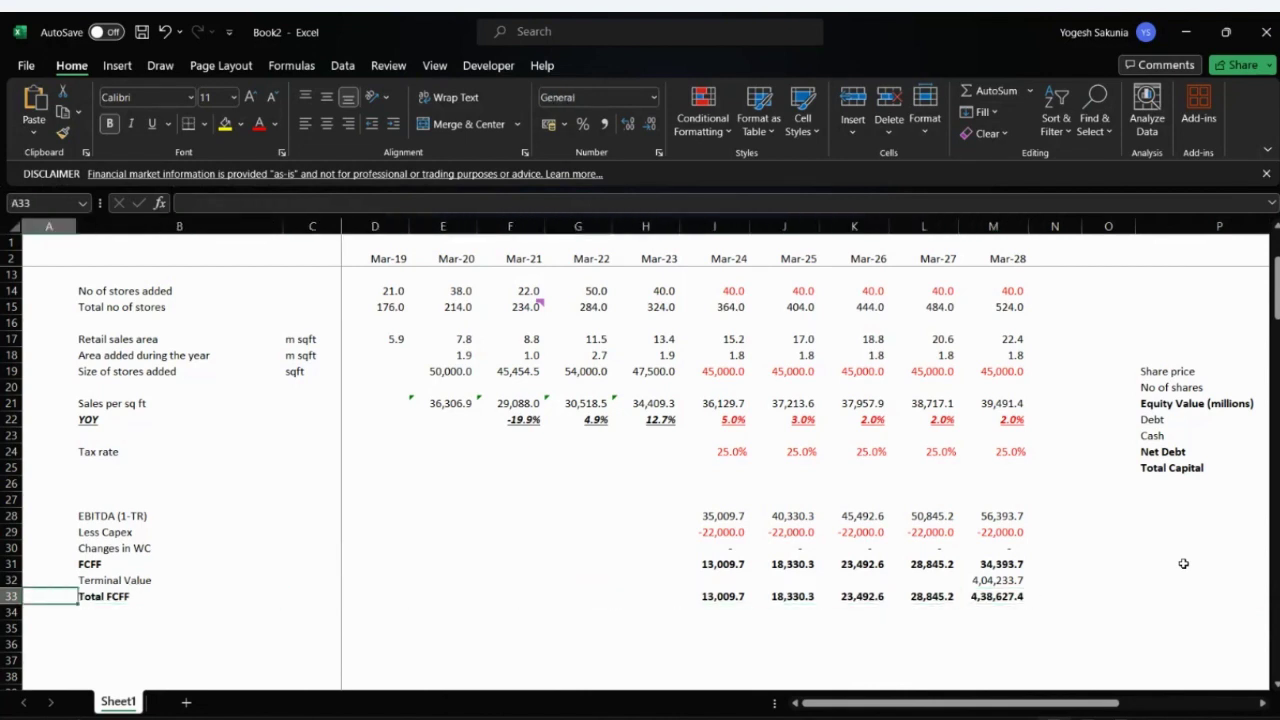
key(Down)
key(Down)
key(Down)
key(Right)
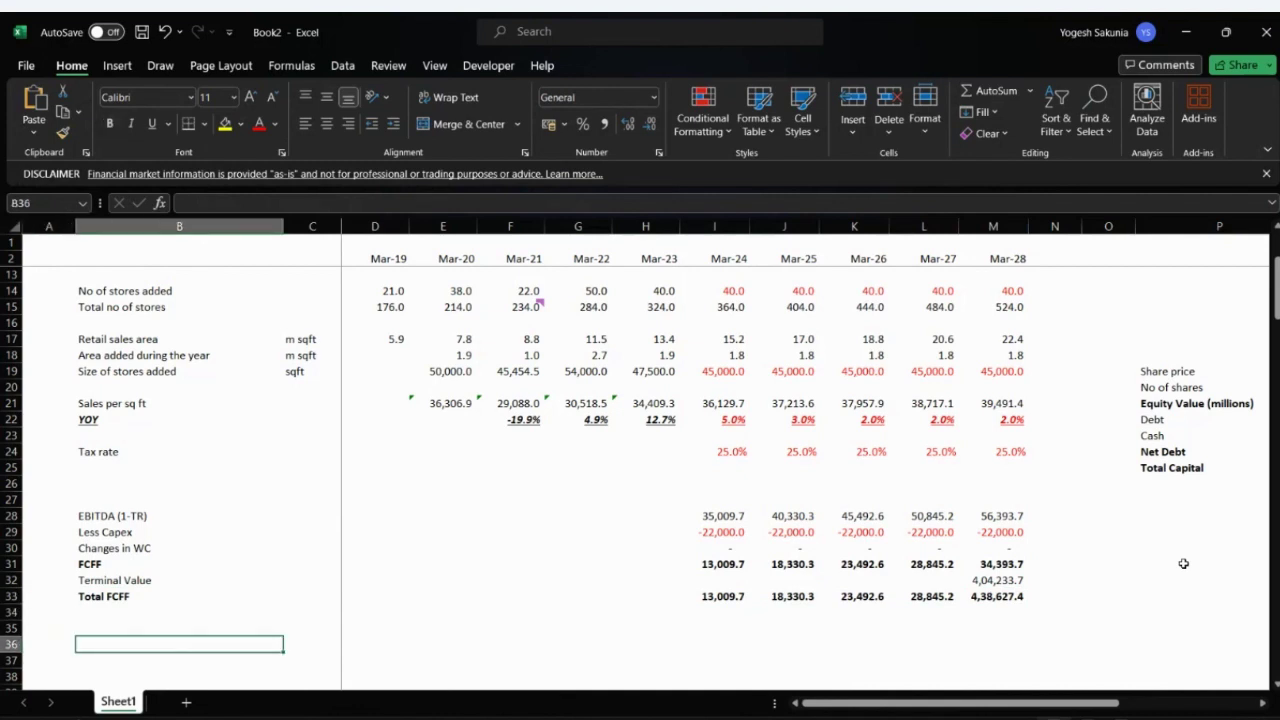
scroll(1183, 564, down, 2)
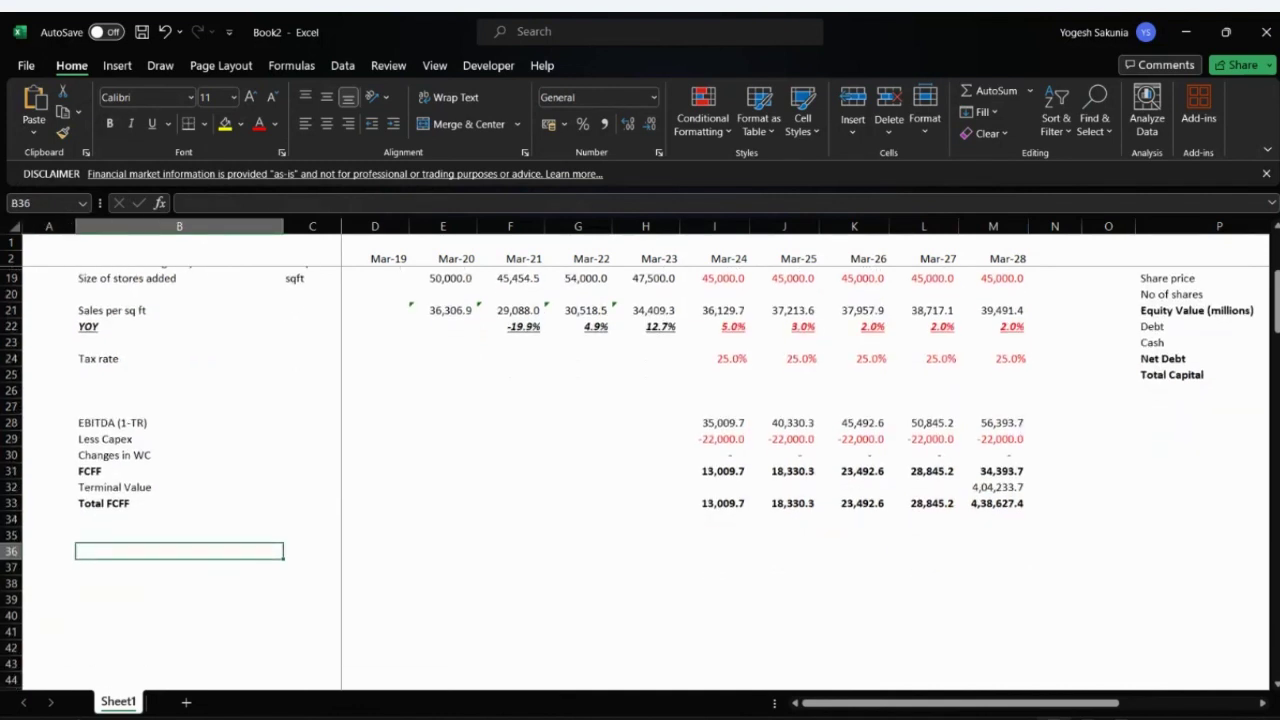
text(E)
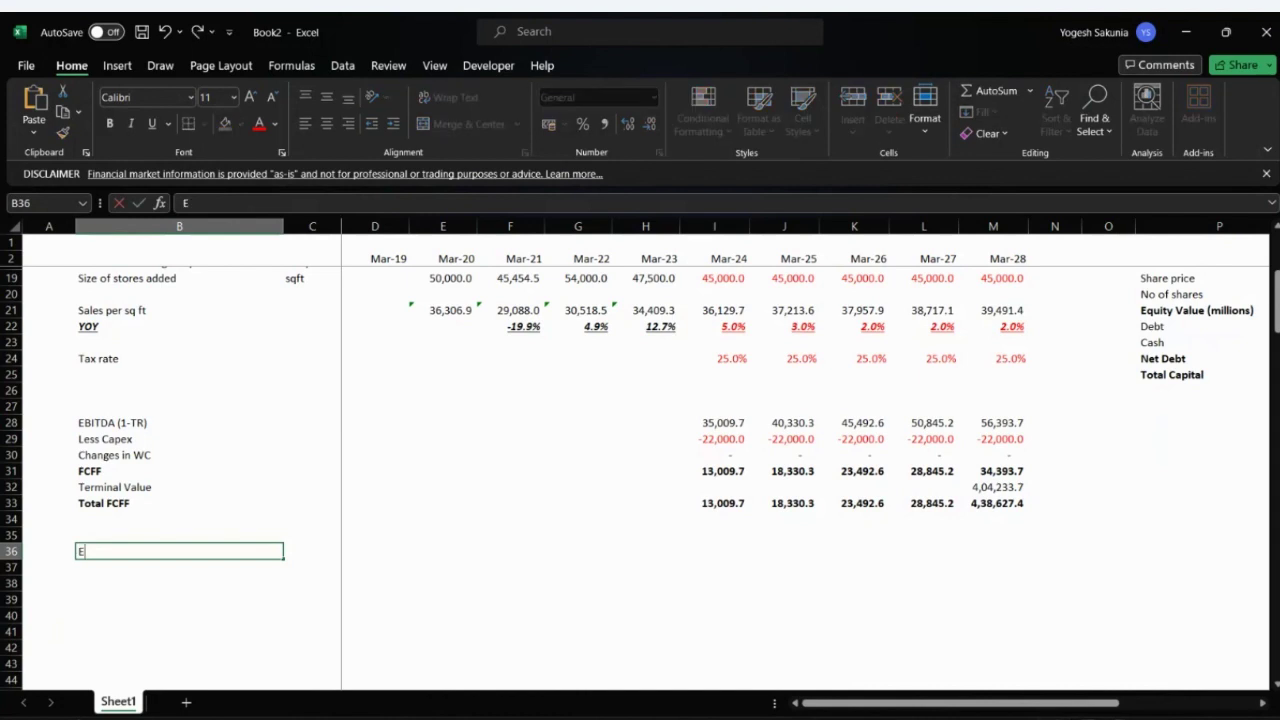
text(nterprise Value)
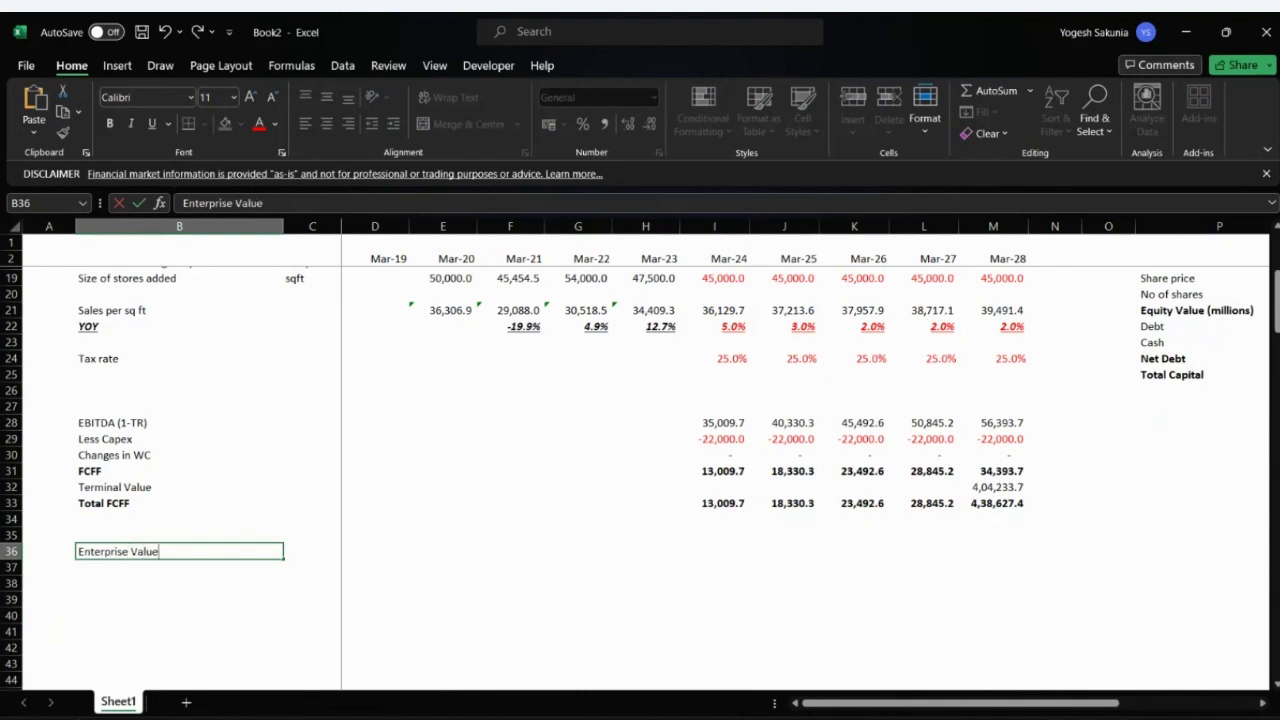
key(Return)
- Calculate the Enterprise Value in D36 by discounting Total FCFF for Mar-24 to Mar-28 at the WACC with =NPV(T29,I33:M33)
key(Up)
key(Right)
key(Right)
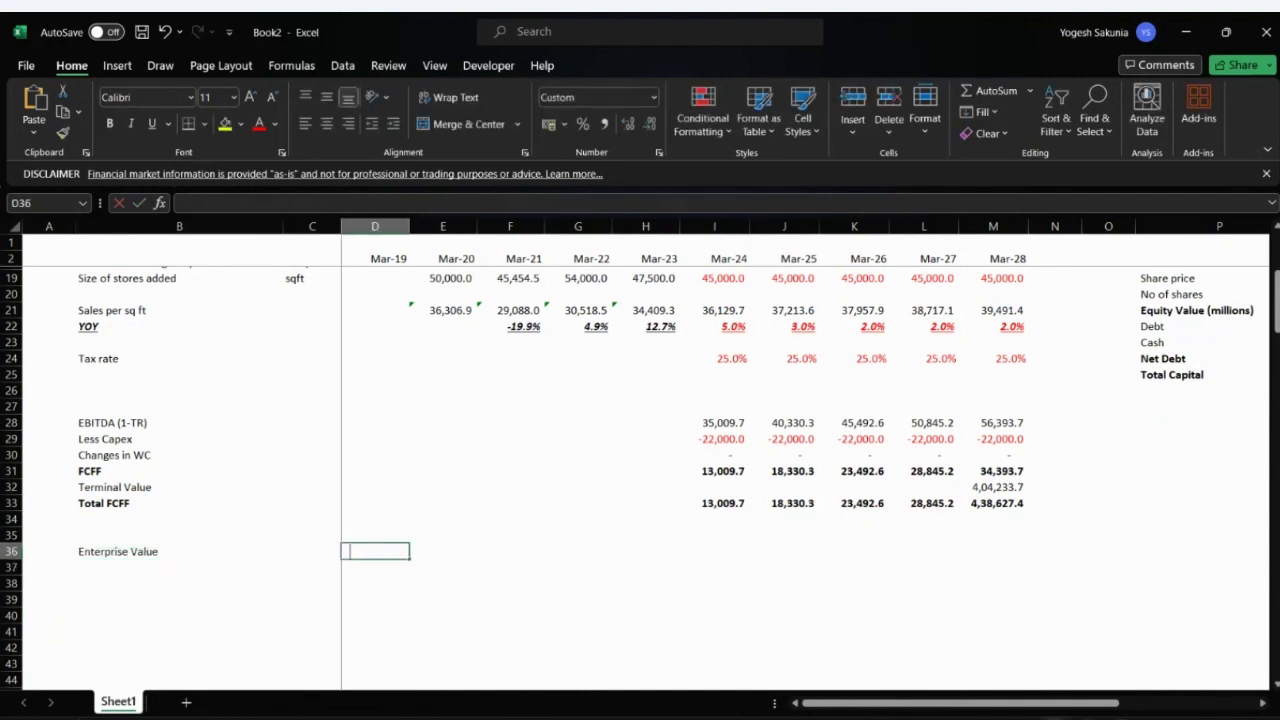
text(=)
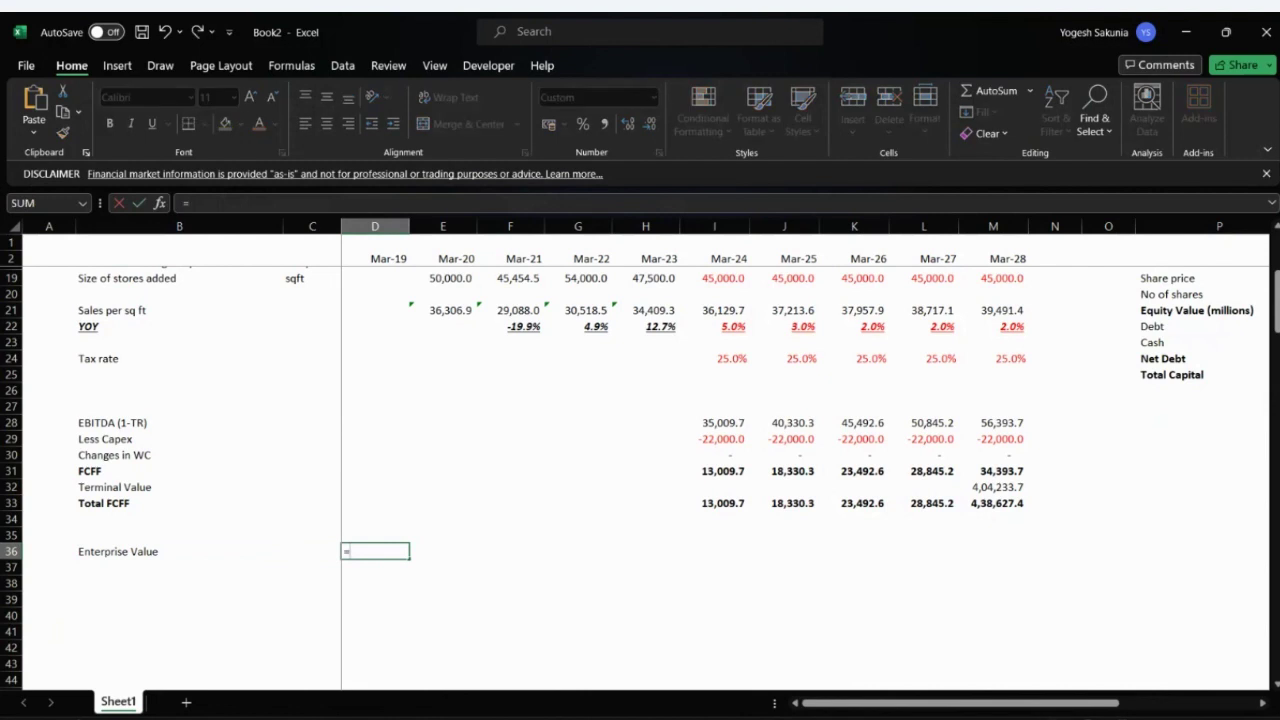
text(np)
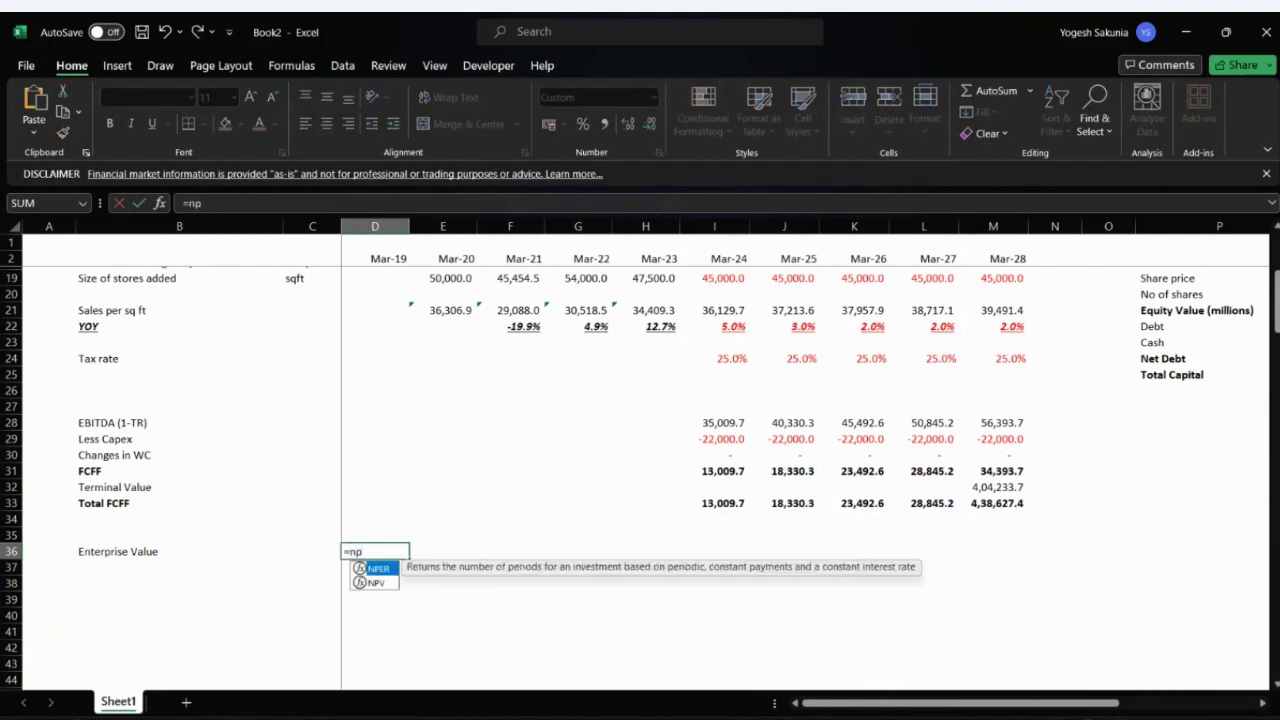
text(v)
key(Tab)
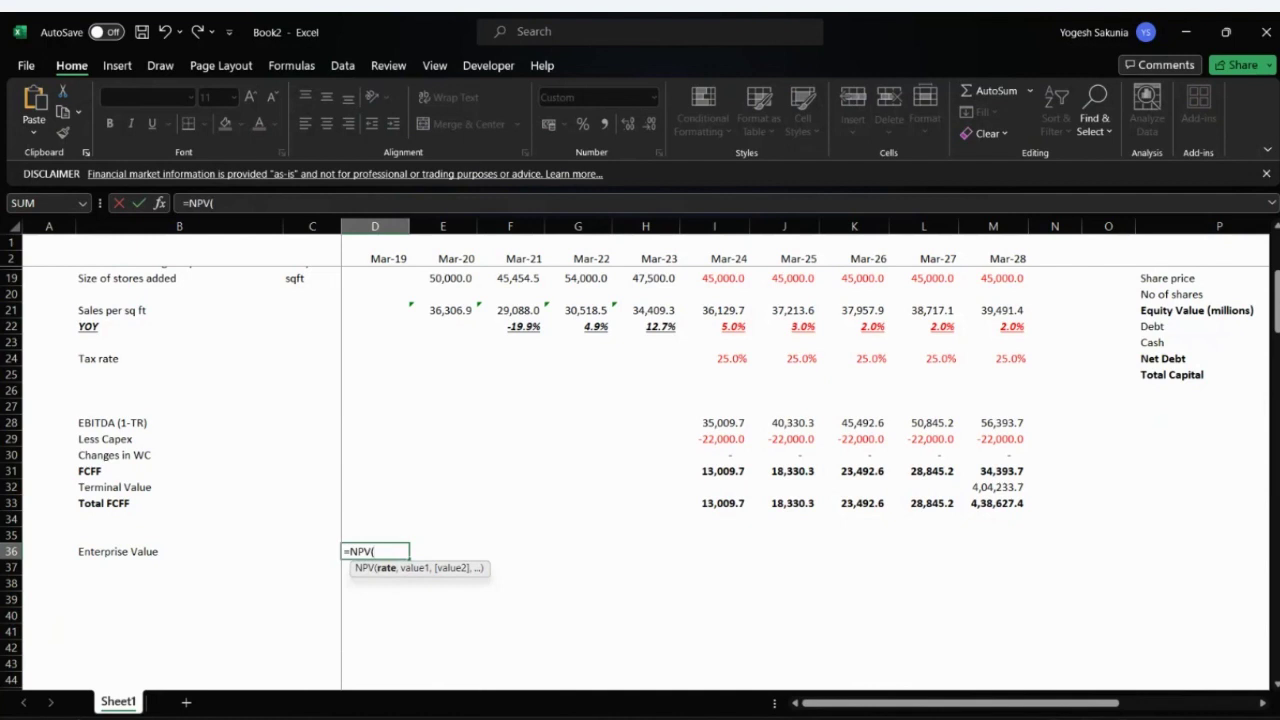
scroll(788, 365, right, 5)
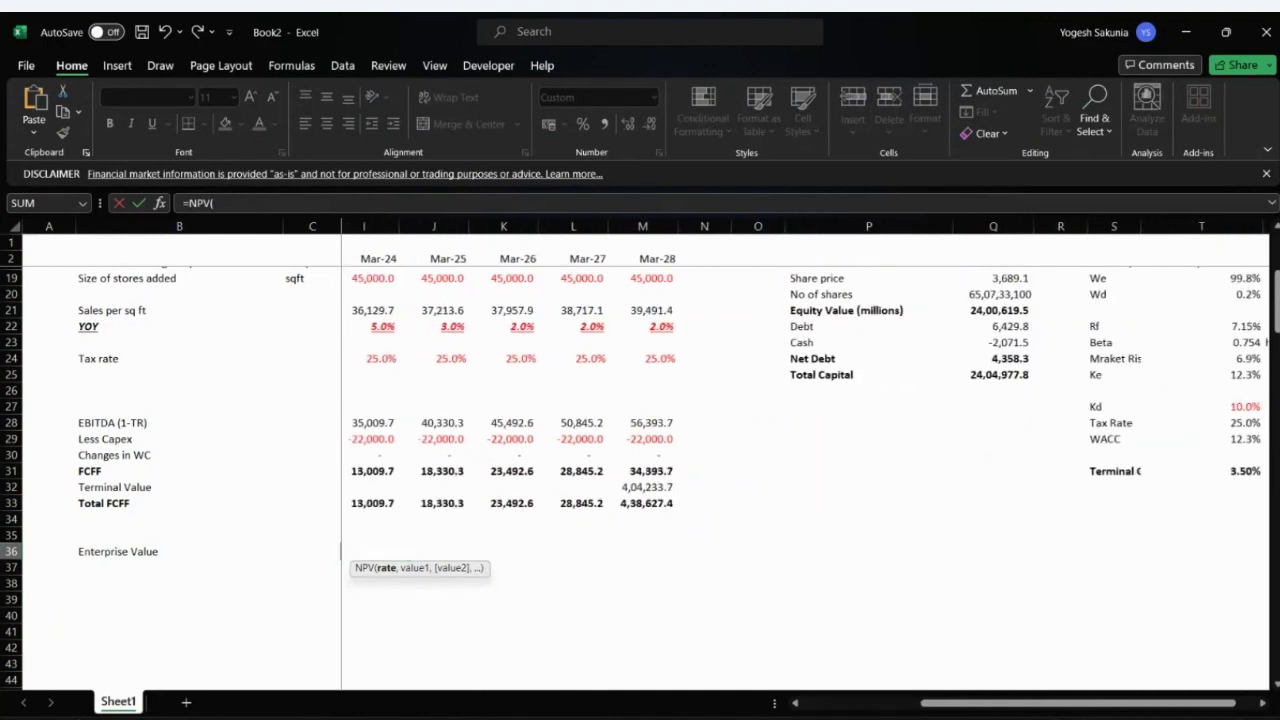
click(1201, 454)
click(1201, 438)
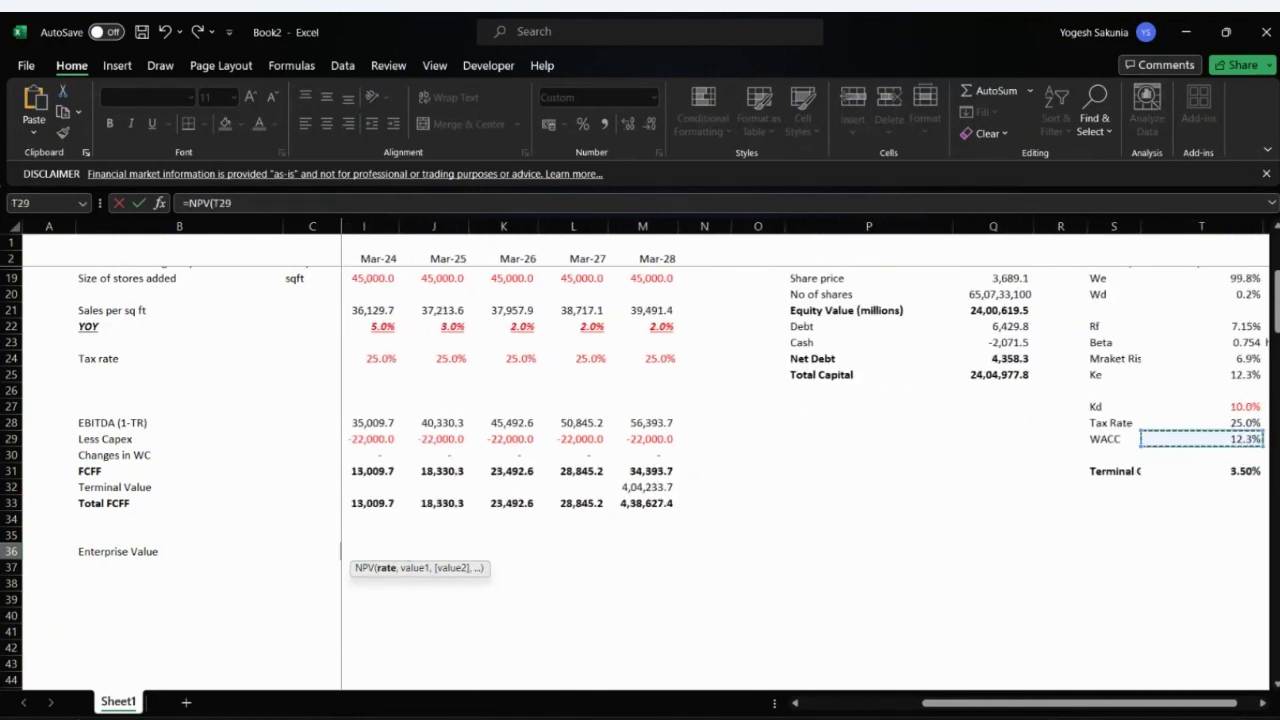
text(,)
key(Up)
key(Up)
key(Up)
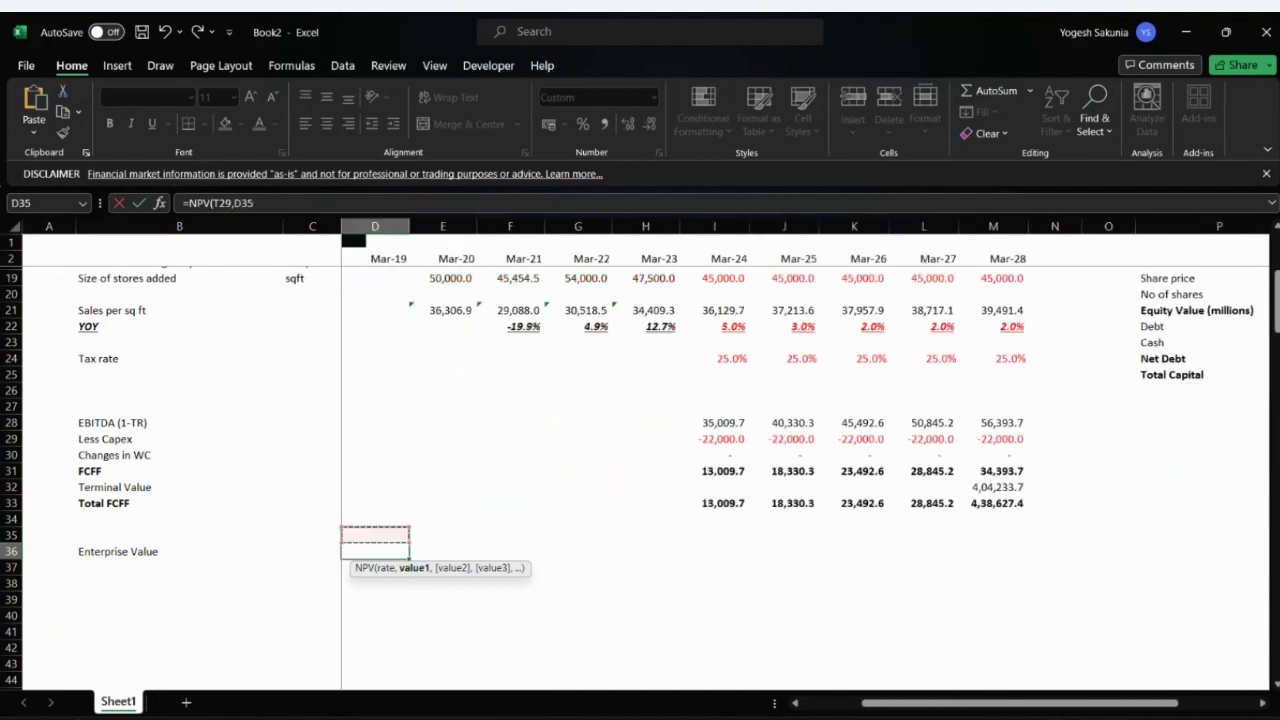
key(Right)
key(Right)
key(Right)
key(Right)
key(Right)
key(ctrl+shift+Right)
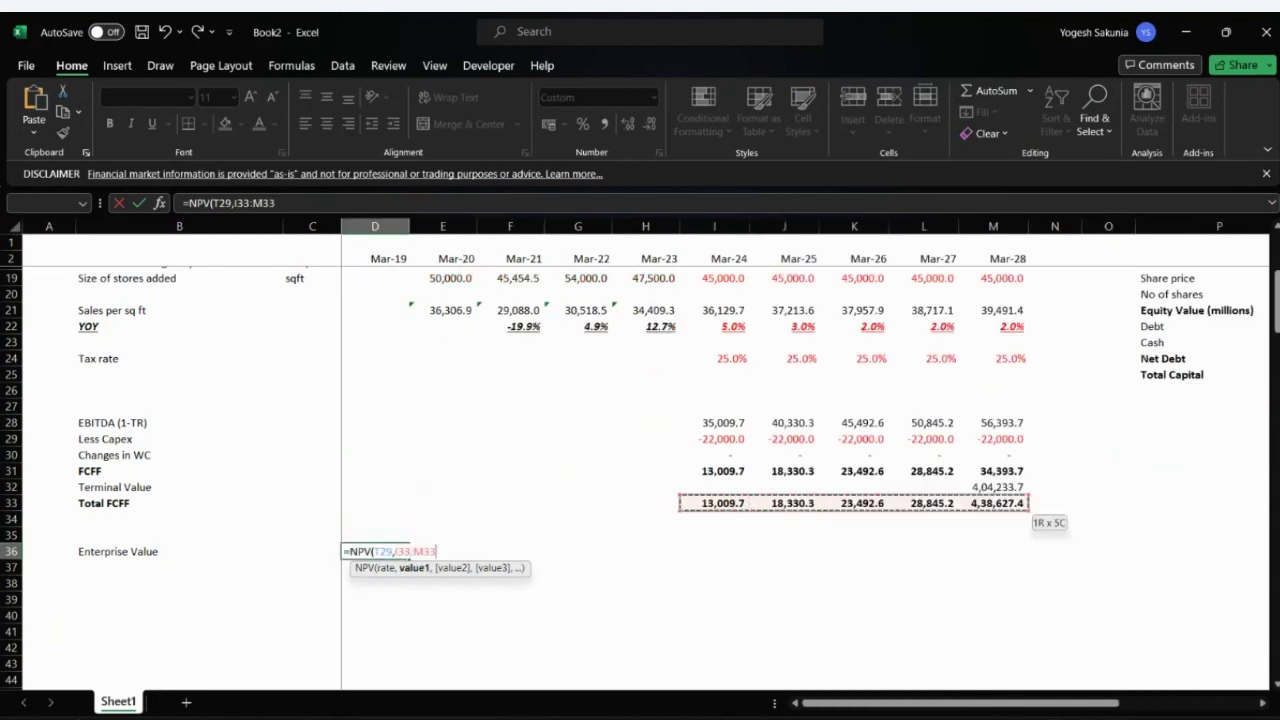
key(Return)
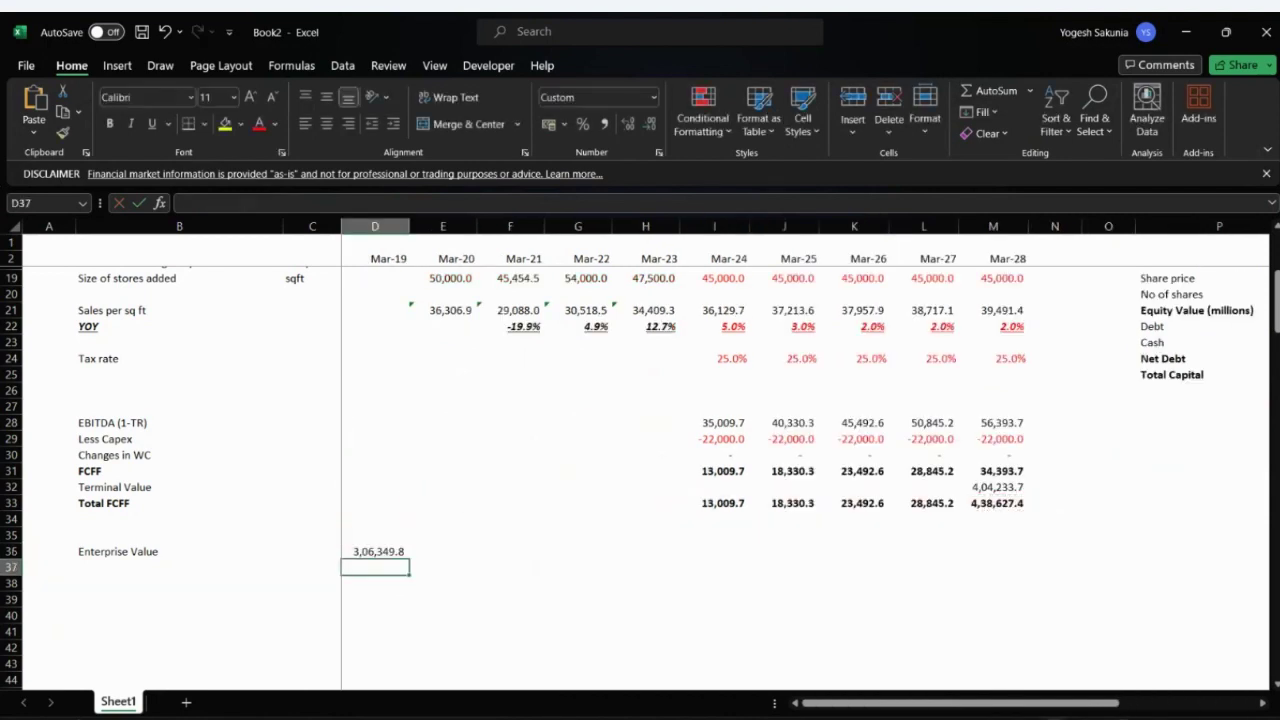
key(Up)
key(Left)
key(Left)
key(Left)
key(Right)
key(Right)
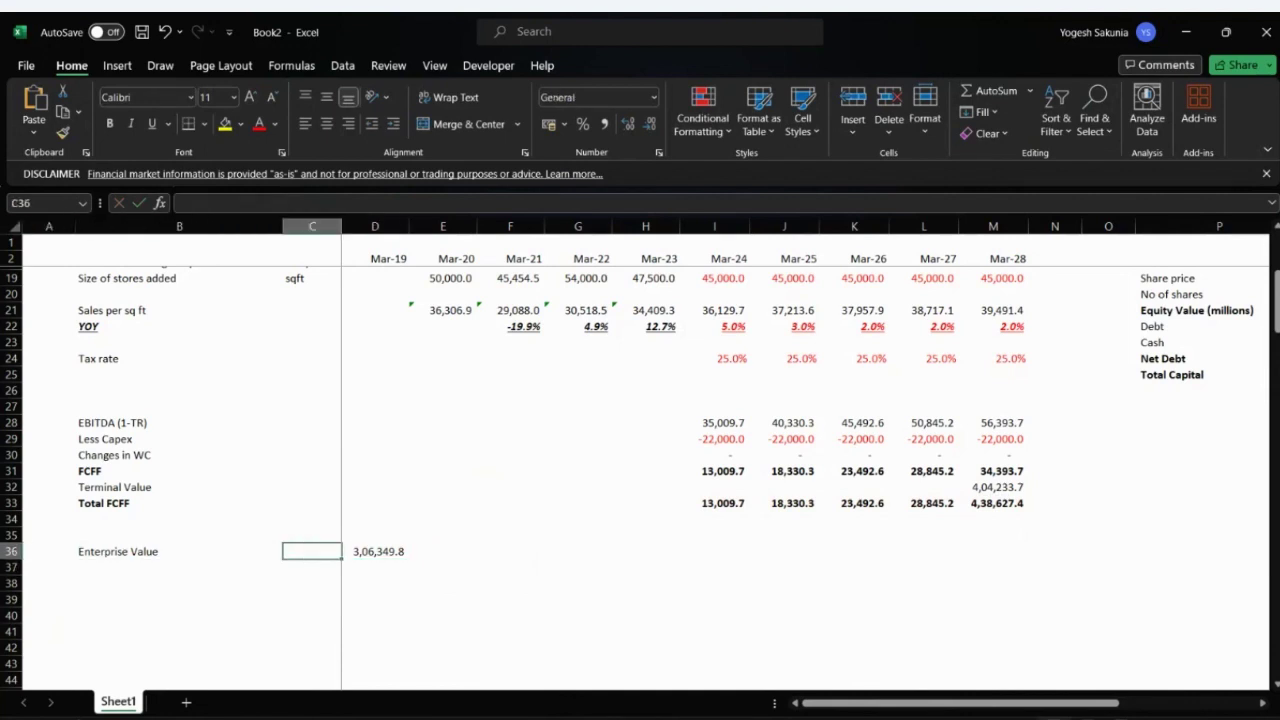
key(Right)
key(Right)
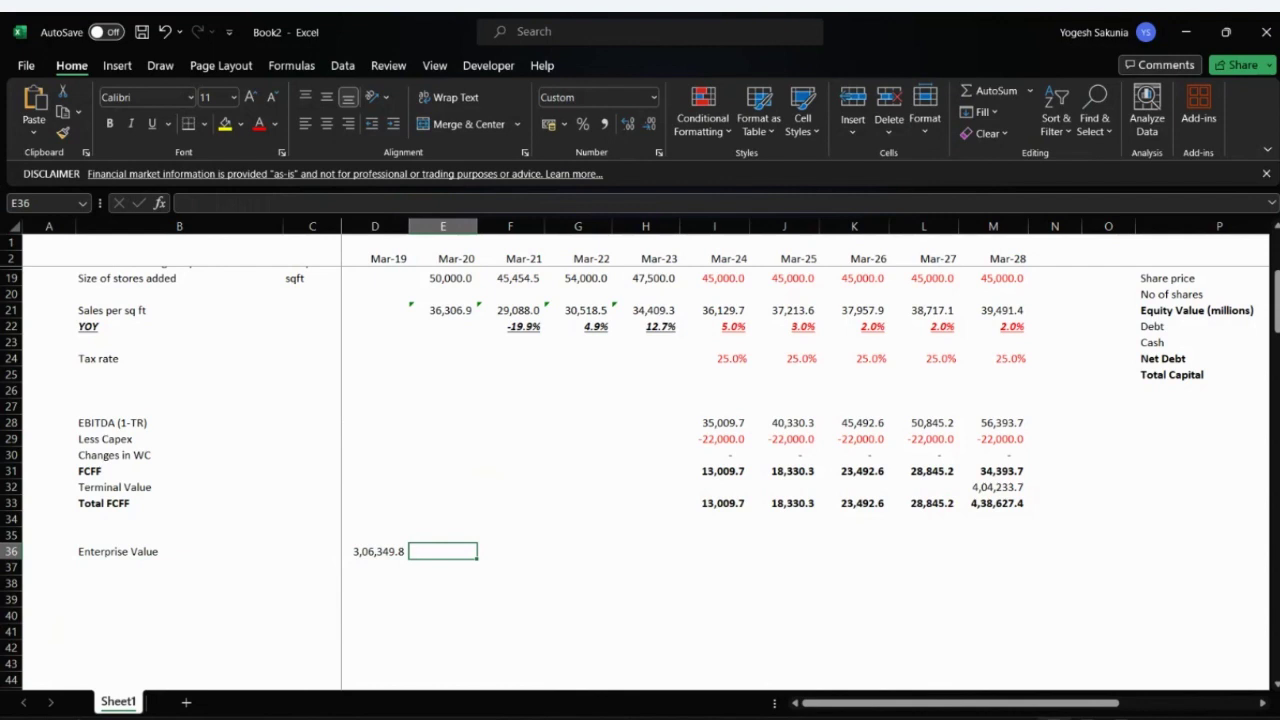
- Add the label "Less Net Debt" in cell B37, directly below Enterprise Value
key(Left)
key(Left)
key(Left)
key(Left)
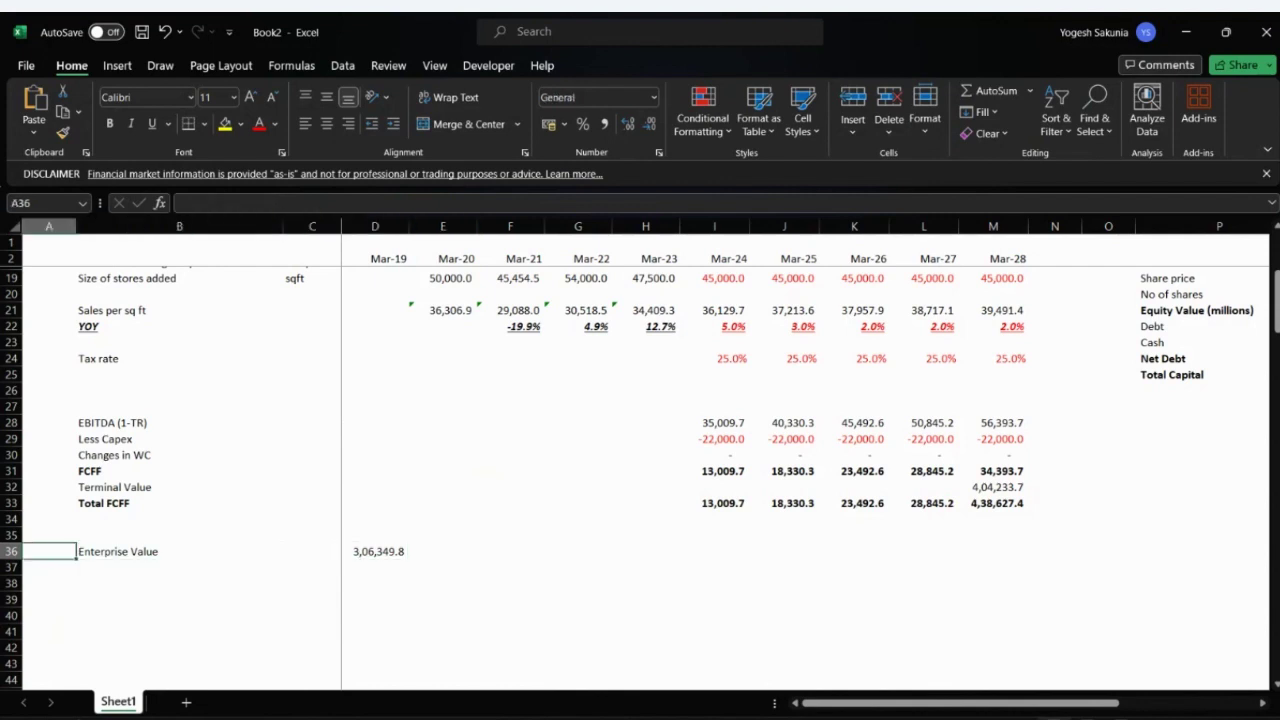
key(Right)
key(Down)
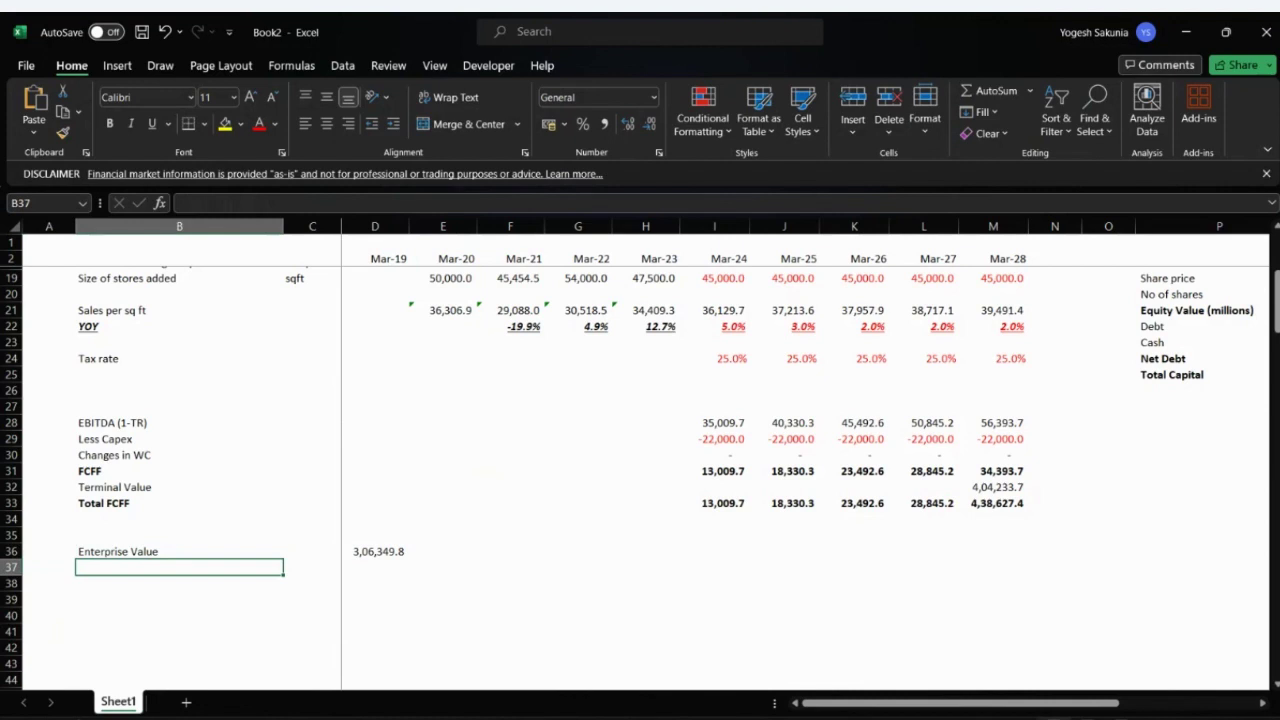
text(Less)
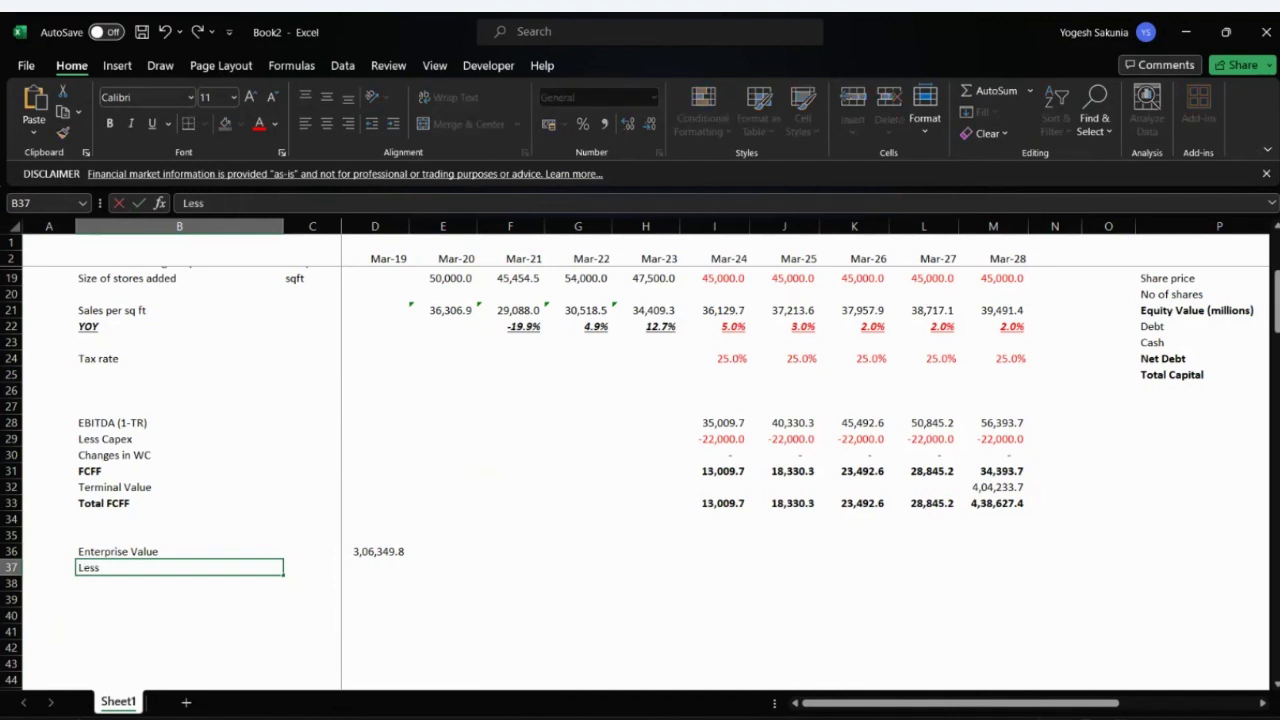
text( Net Deb)
key(Return)
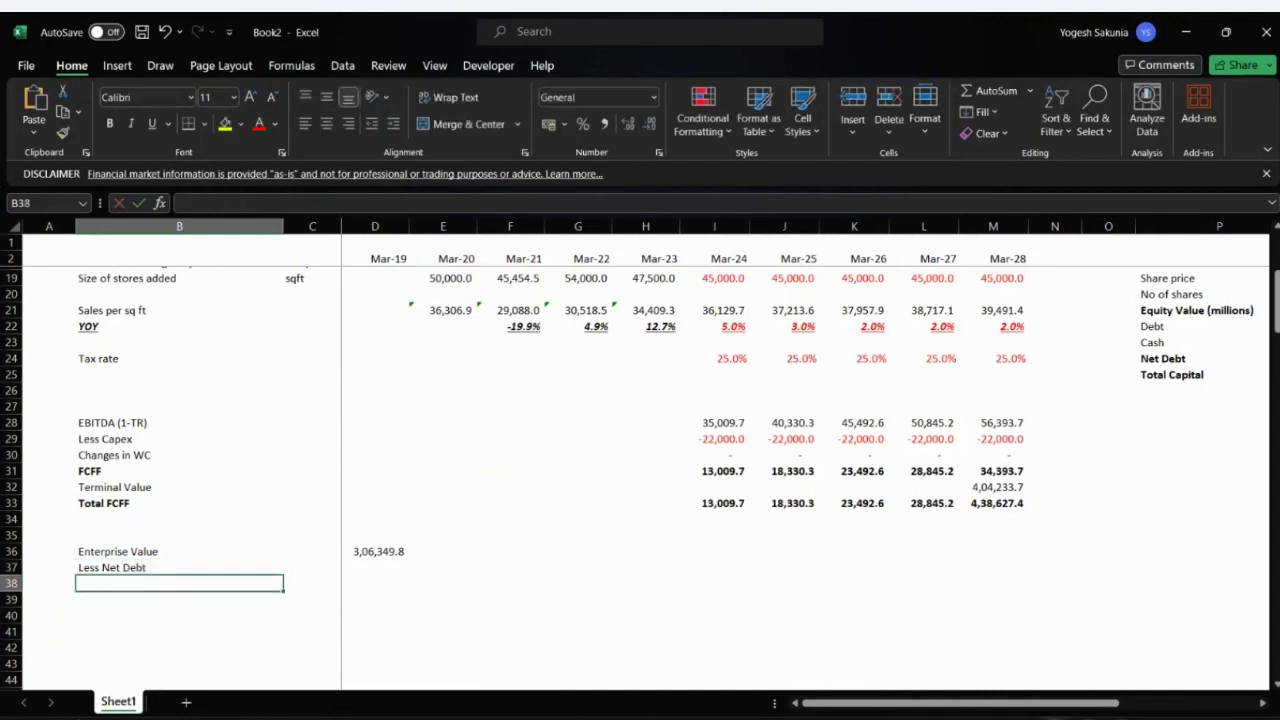
- Link D37 to the Net Debt figure in the capital structure table with =Q24
key(Up)
key(Right)
key(Right)
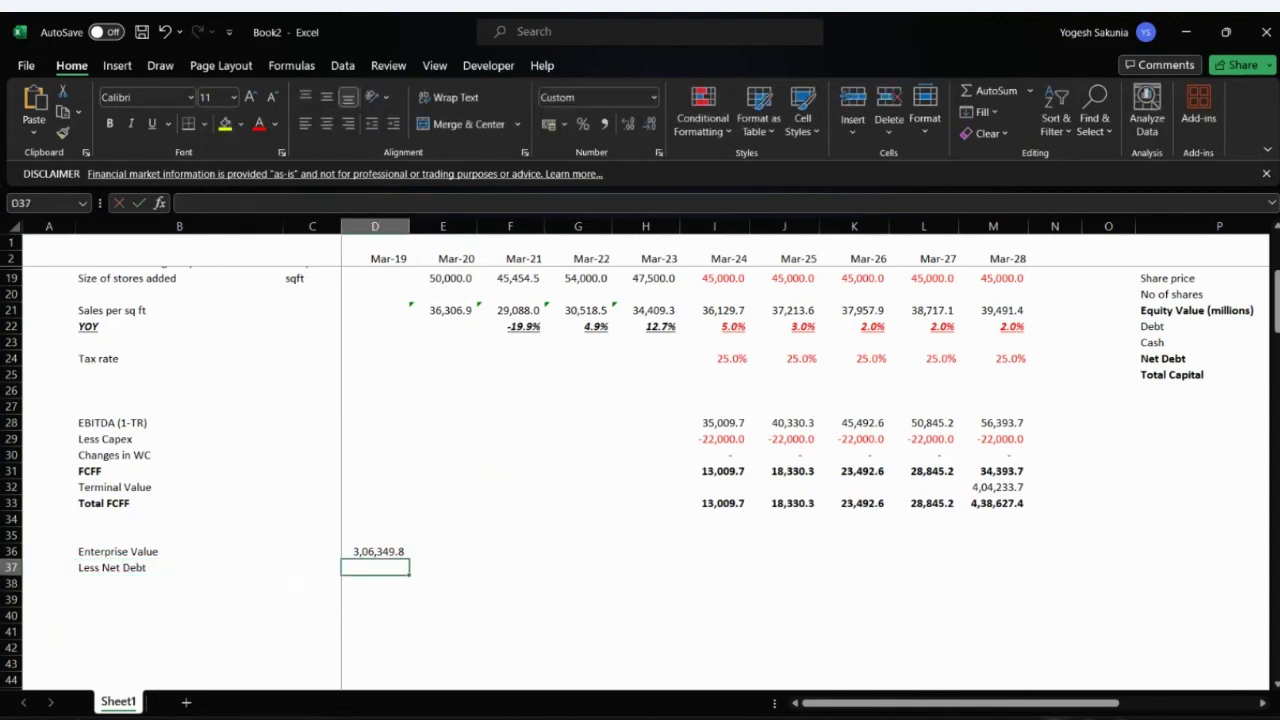
text(=)
scroll(797, 398, right, 4)
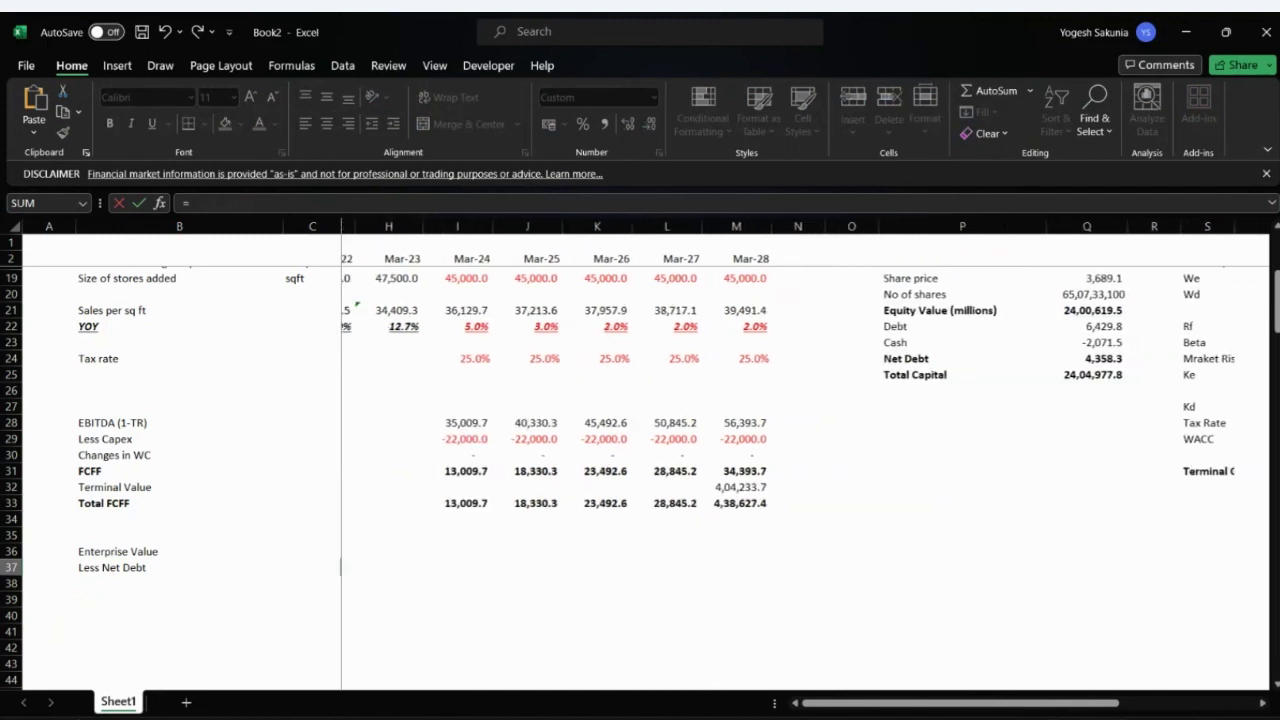
click(1093, 358)
key(Return)
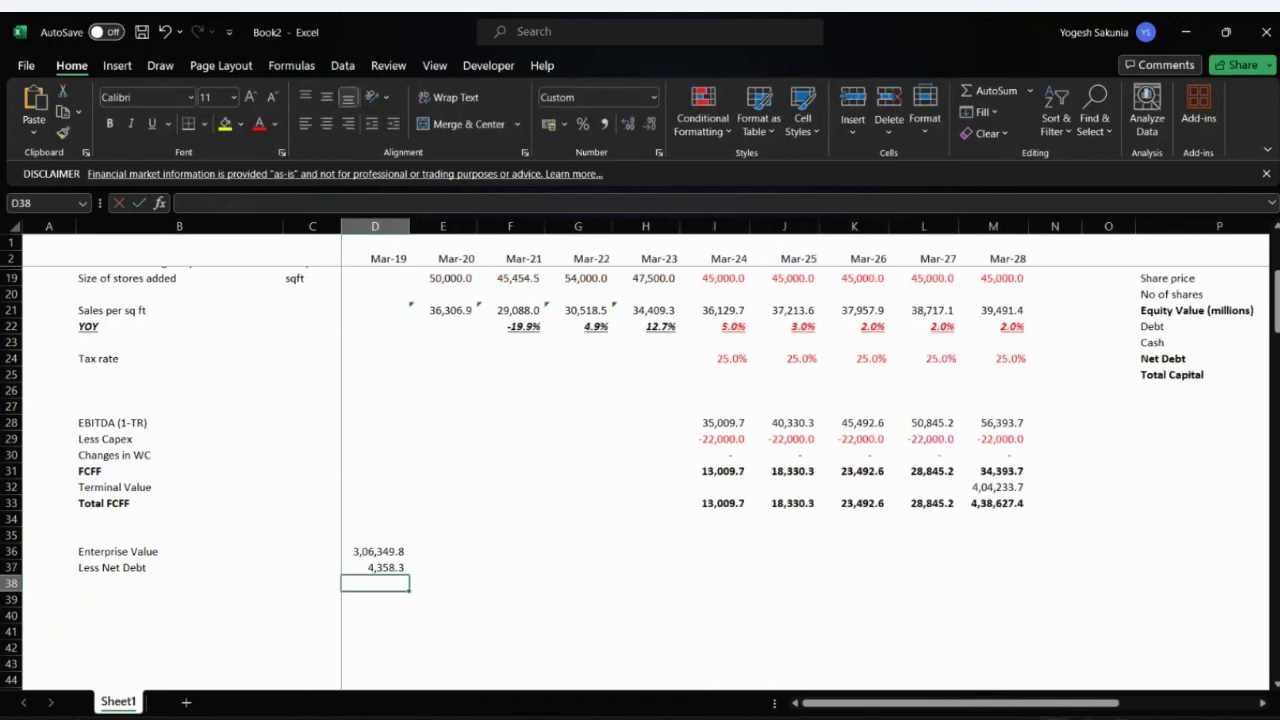
- Turn the net debt in D37 into a deduction by changing its formula to =-Q24
key(Up)
key(F2)
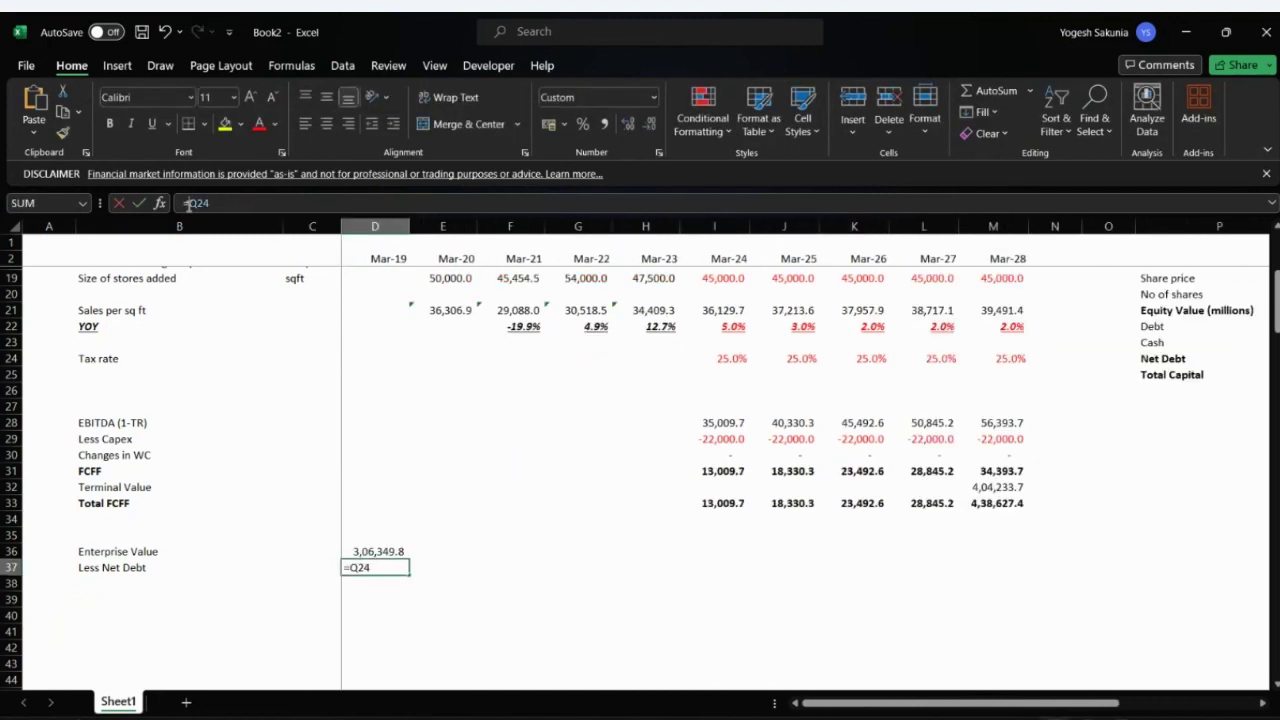
text(-)
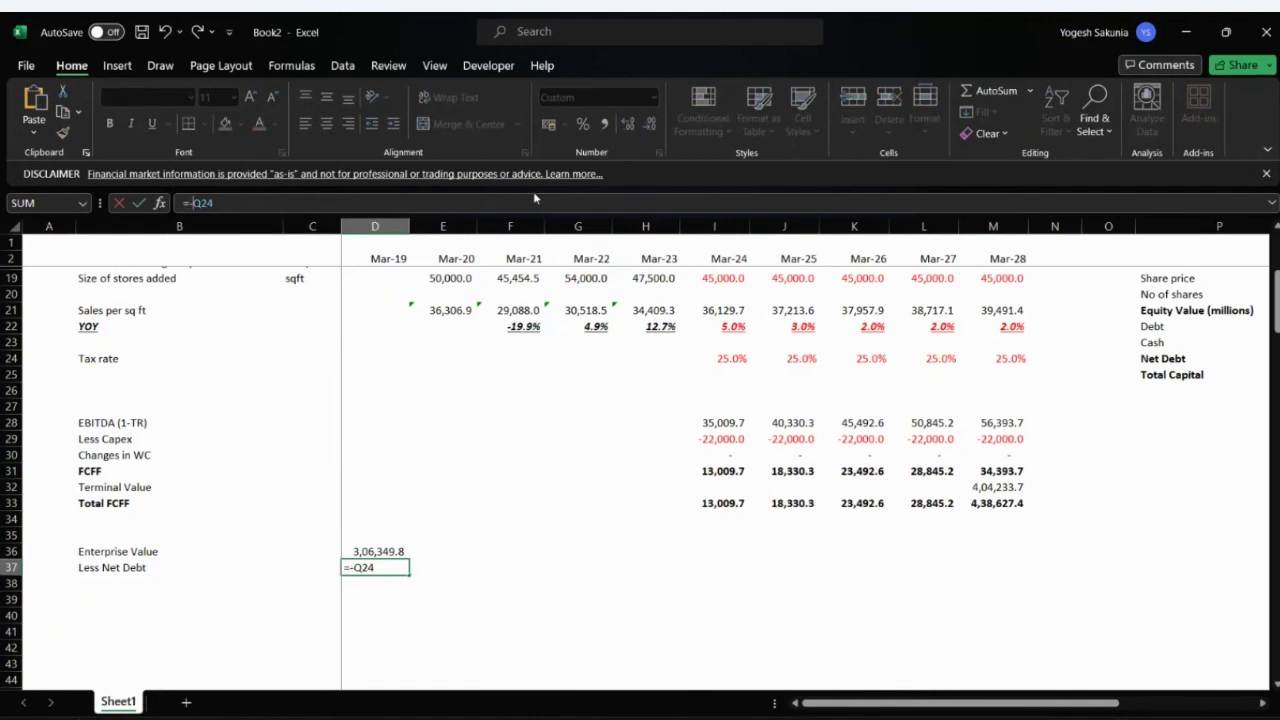
key(Return)
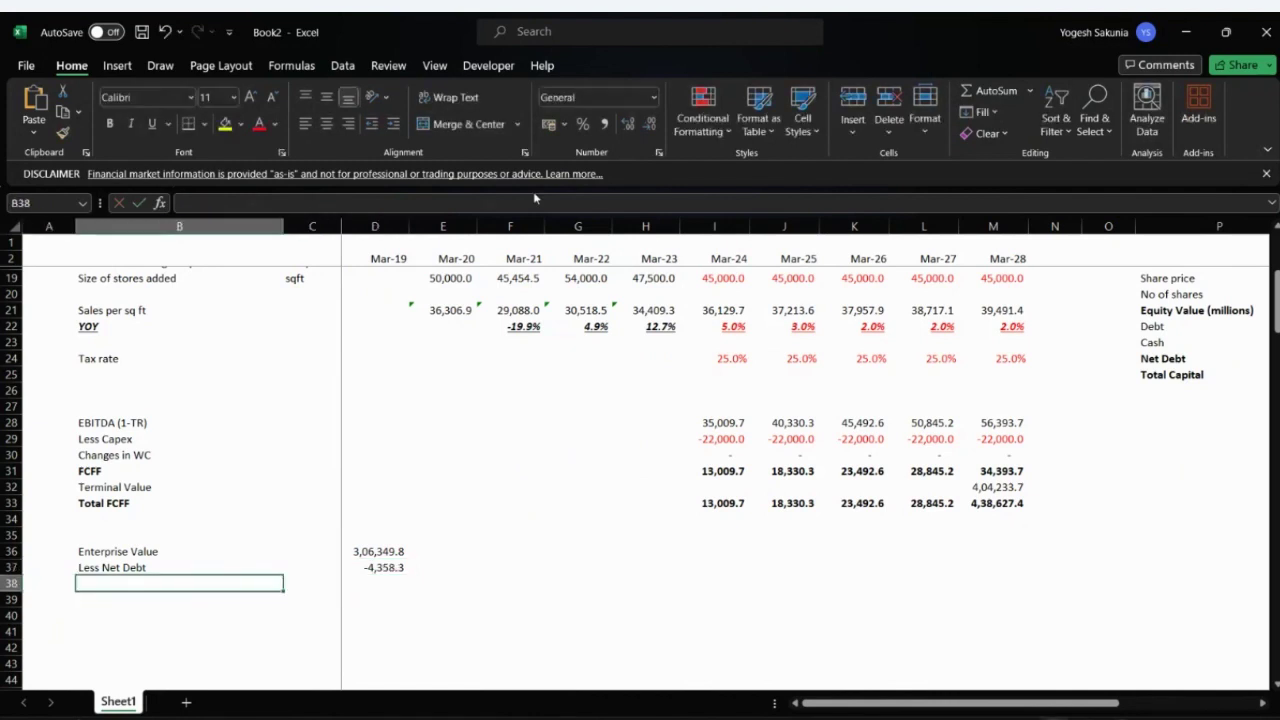
- Add the label "Equity Value" in cell B38, below Less Net Debt
text(E)
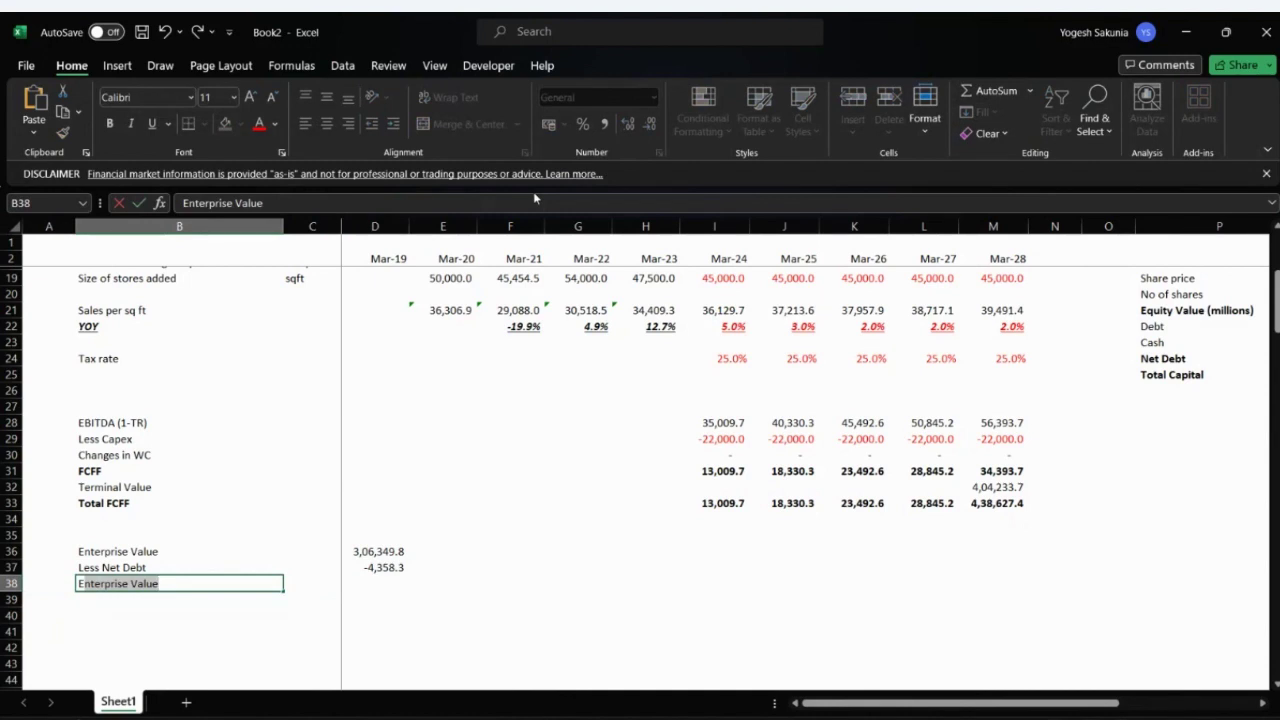
text(quity Va)
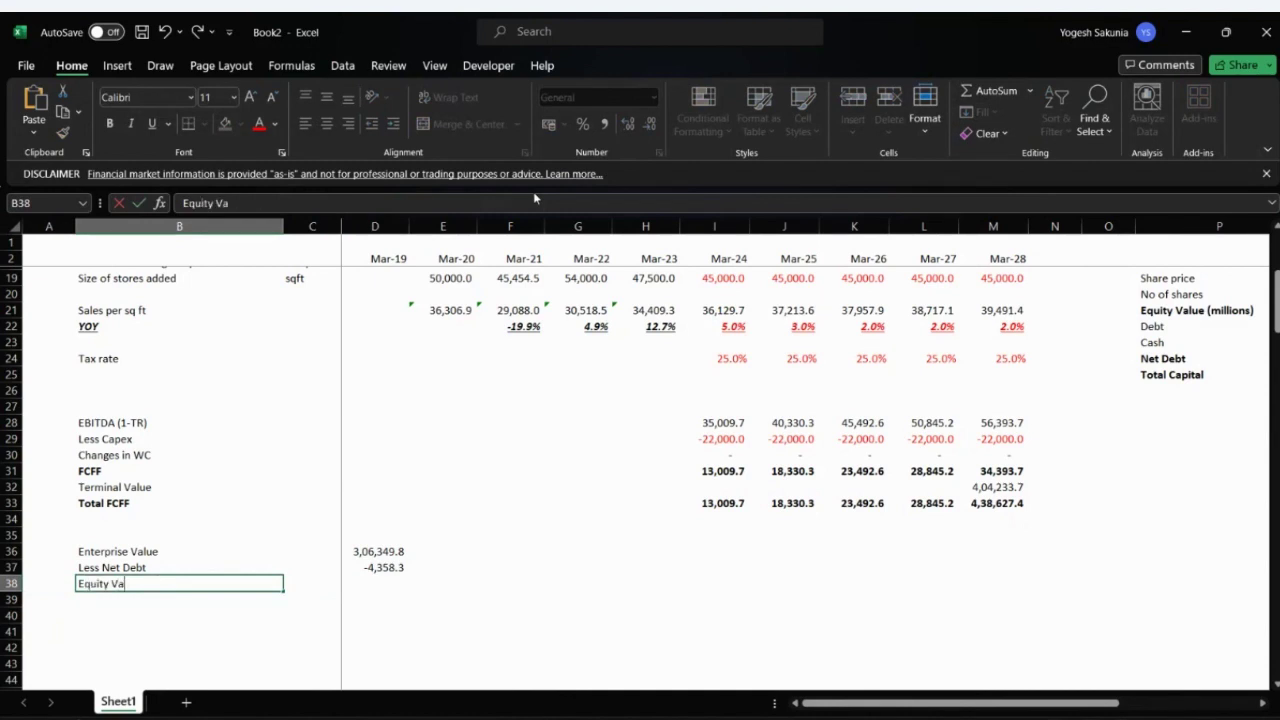
text(lue)
key(Return)
- Calculate the Equity Value in D38 by adding Enterprise Value and the negative net debt with =SUM(D36:D37)
key(Up)
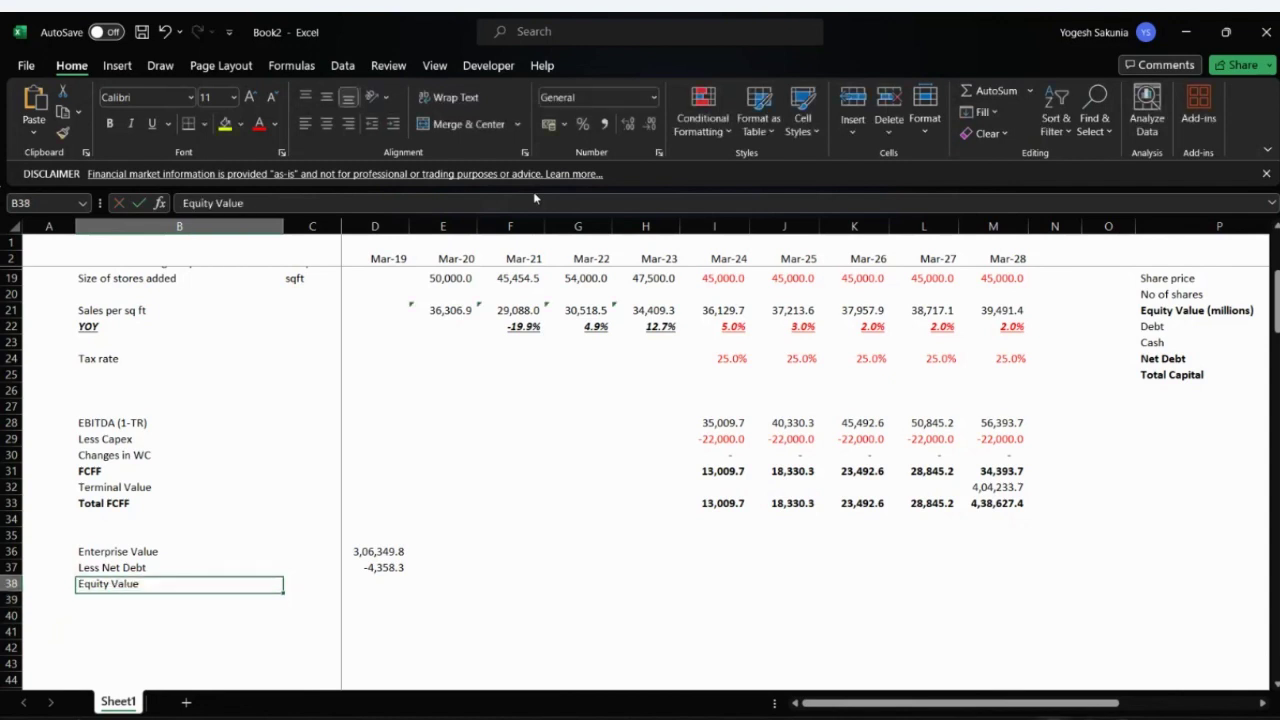
key(Right)
key(Right)
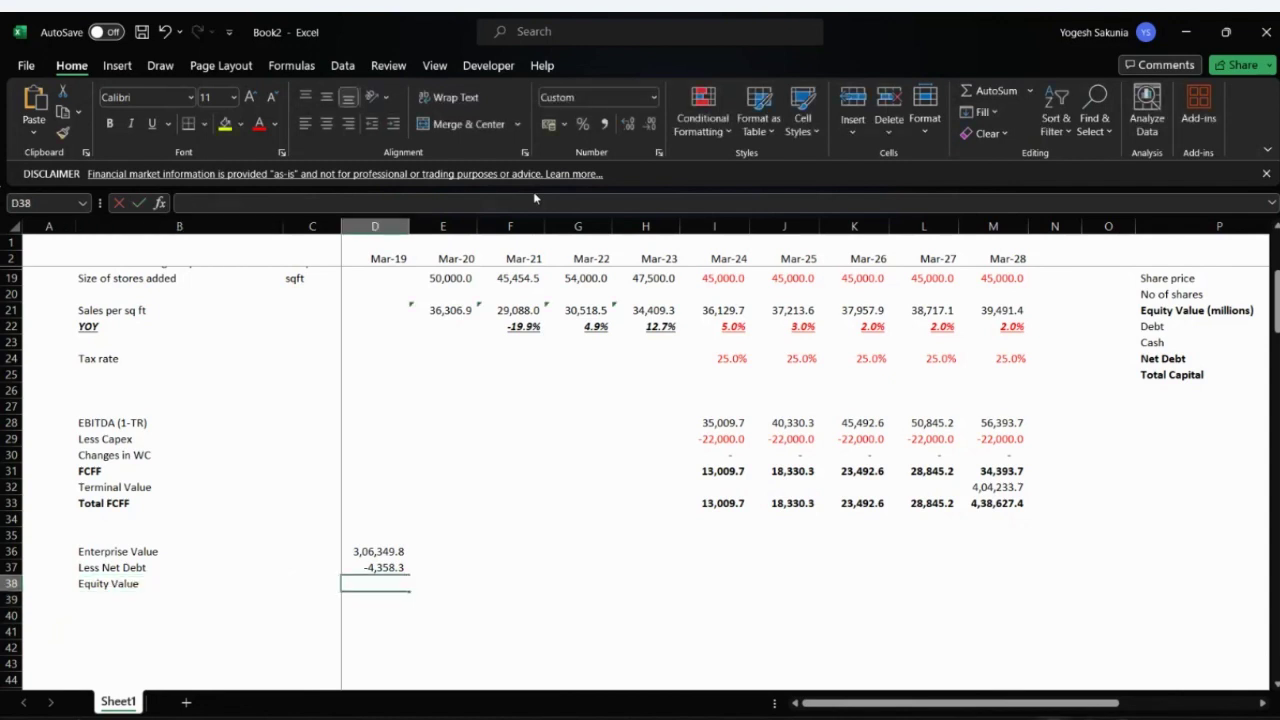
key(alt+equal)
key(Return)
- Make the Equity Value row bold from B38 to D38
key(Up)
key(shift+Left)
key(shift+Left)
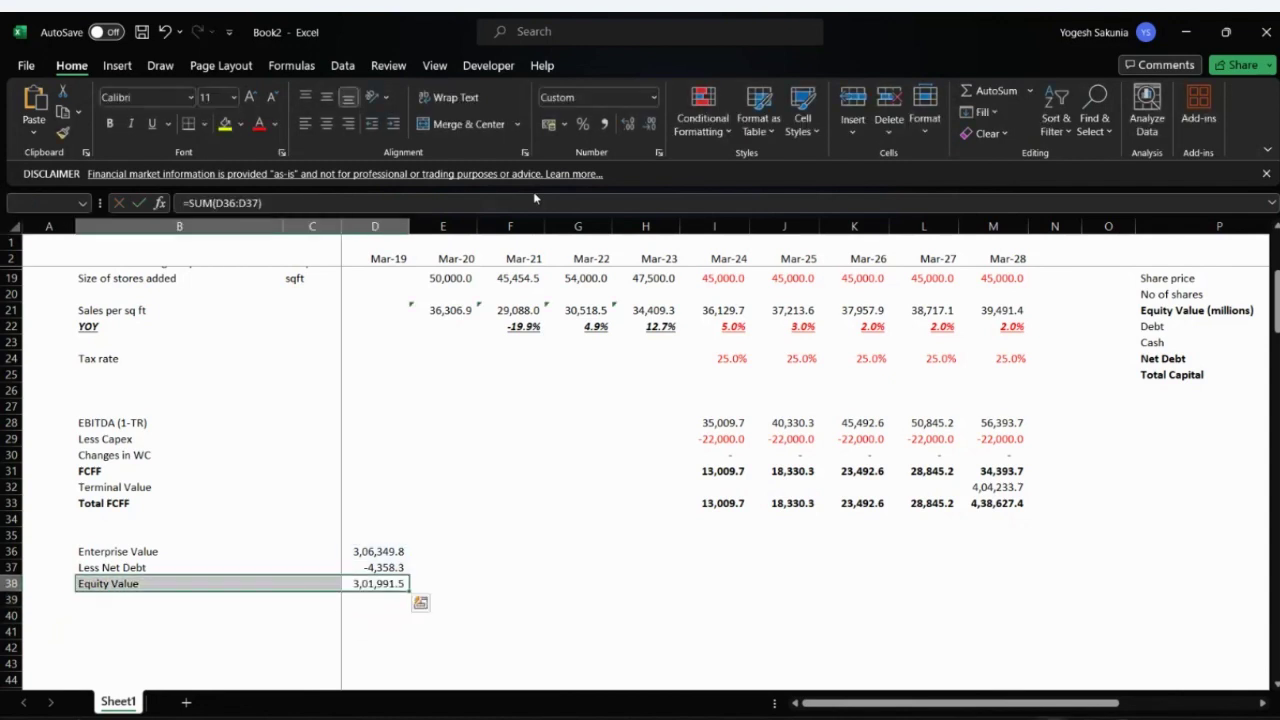
key(ctrl+b)
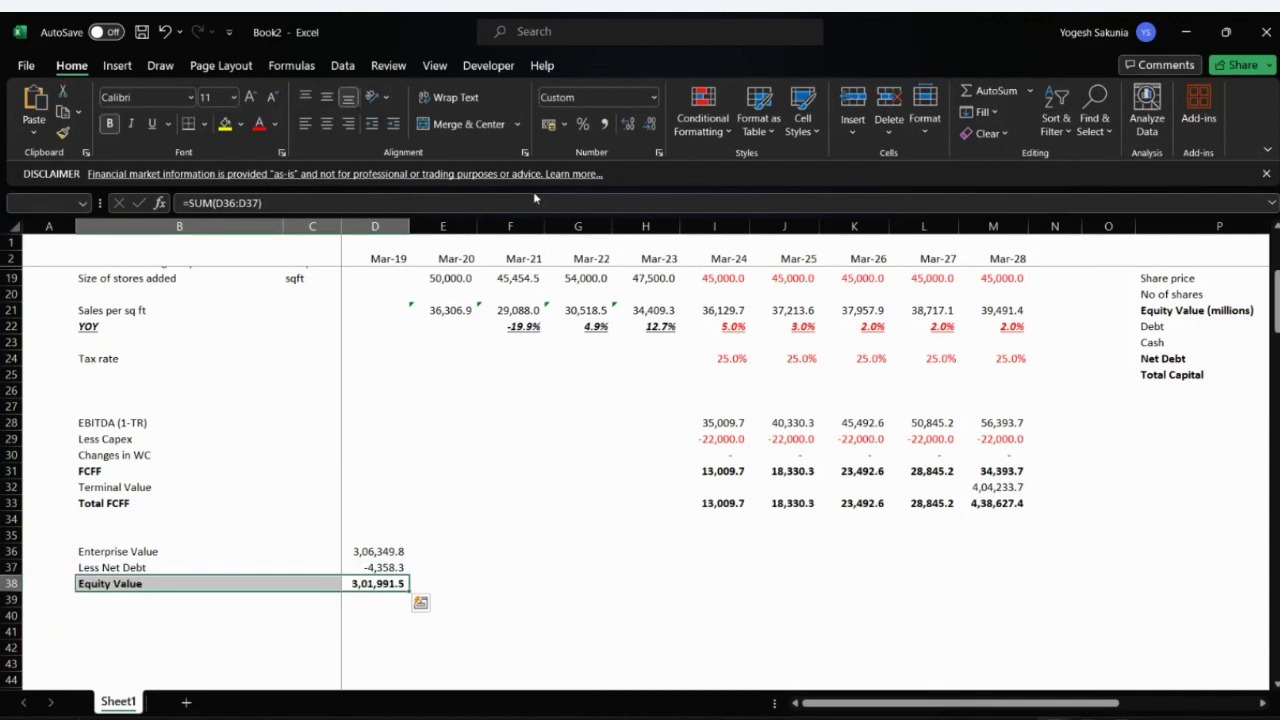
- Add the label "No of Shares" in cell B40, two rows below Equity Value
key(Down)
key(Down)
key(Left)
key(Left)
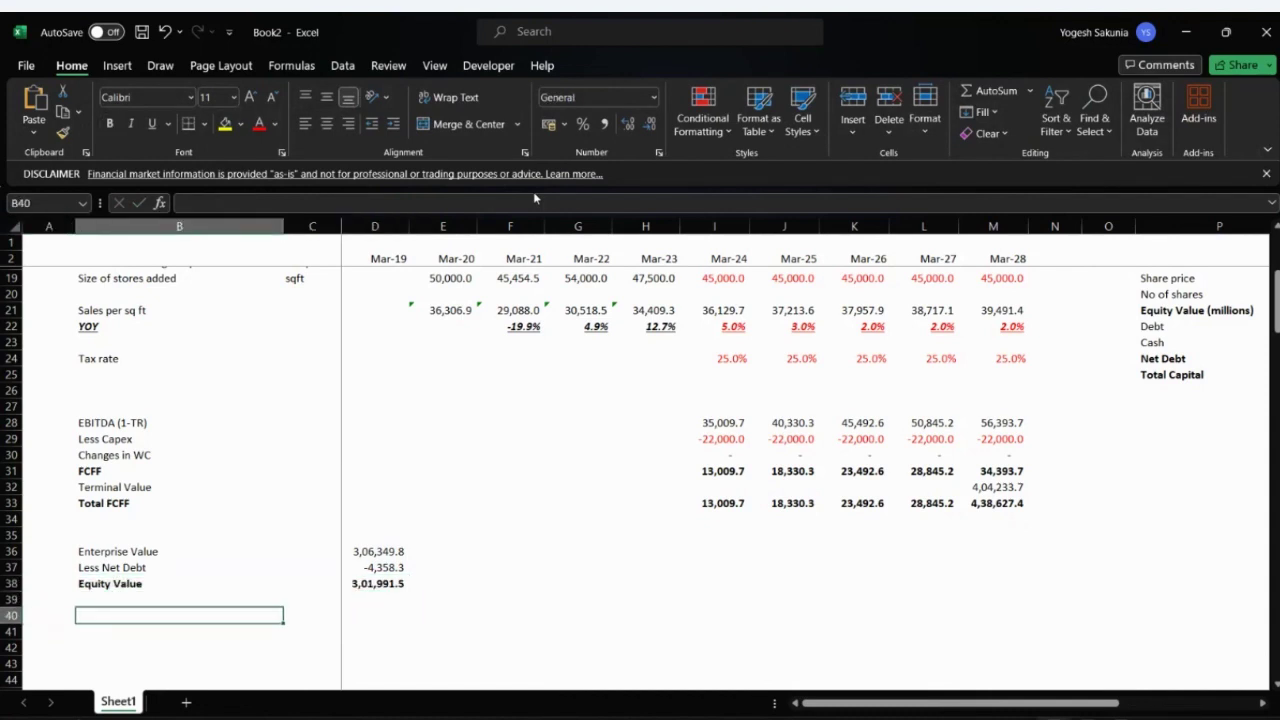
key(Up)
key(Down)
text(No )
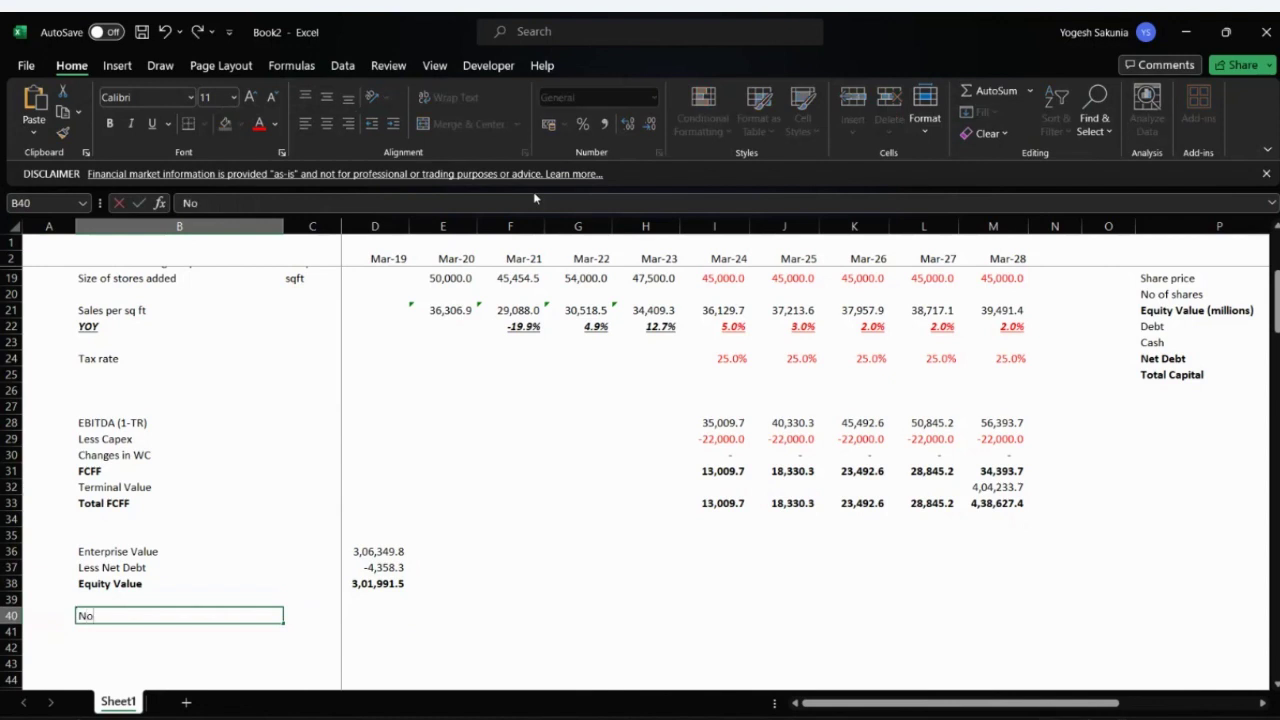
text(Off)
key(BackSpace)
key(BackSpace)
key(BackSpace)
text(of Shares)
key(Return)
- Link D40 to the number of shares in the capital structure table with =Q20
key(Up)
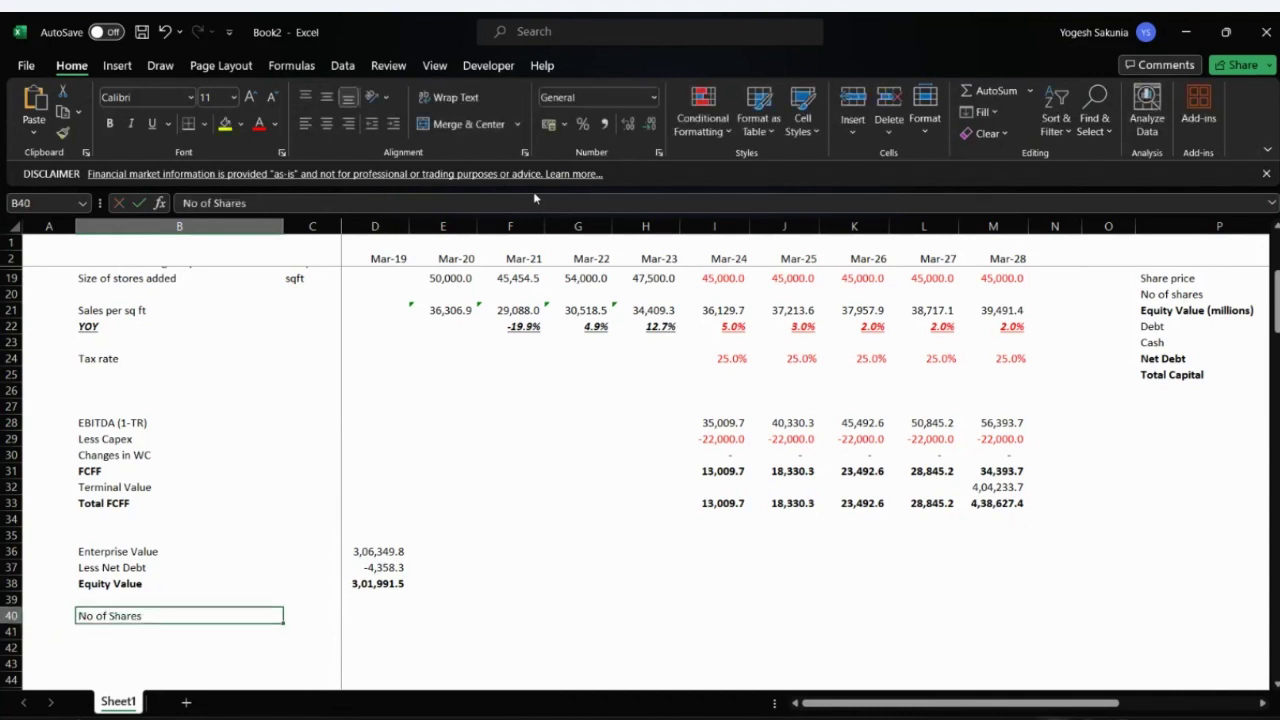
key(Right)
key(Right)
text(=)
key(Up)
key(Up)
key(Up)
key(Up)
key(Up)
key(Up)
key(Up)
key(Up)
key(Up)
key(Up)
key(Up)
key(Up)
key(Up)
key(Up)
key(Up)
key(Up)
key(Up)
key(Up)
key(Up)
key(Right)
key(Right)
key(Right)
key(Right)
key(Right)
key(Right)
key(Right)
key(Right)
key(Right)
key(Right)
key(Right)
key(Right)
key(Right)
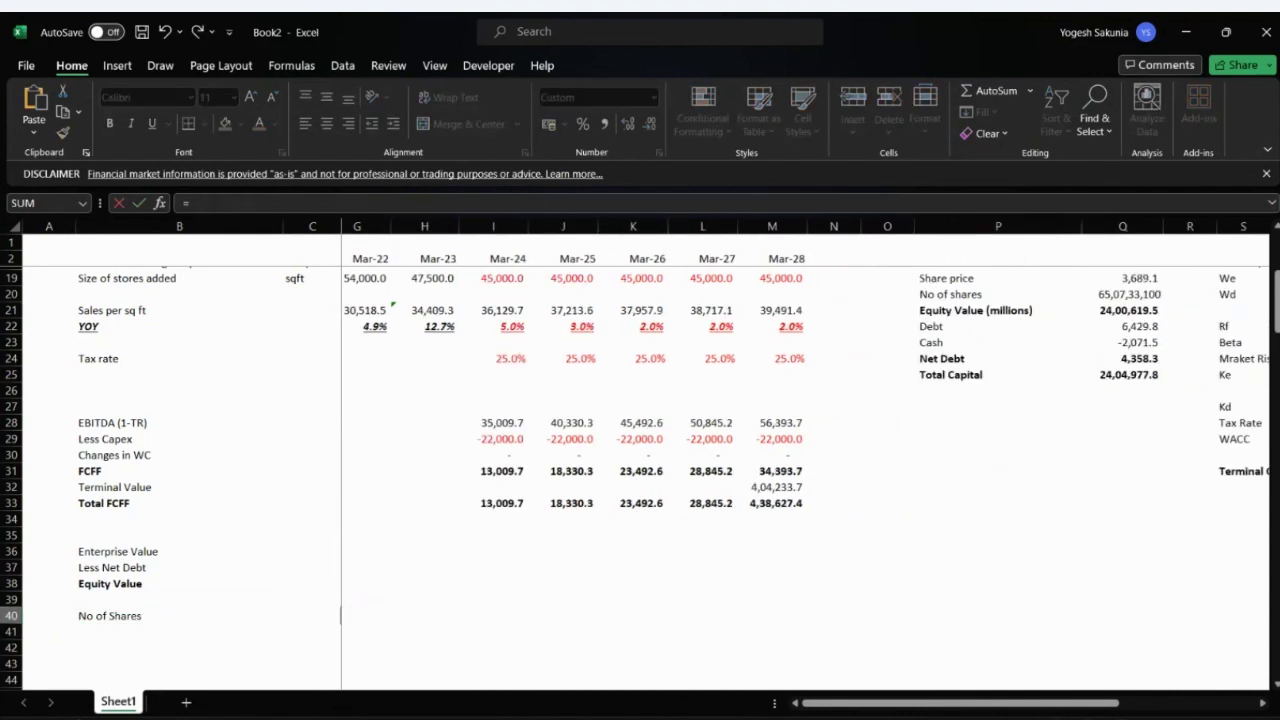
key(Up)
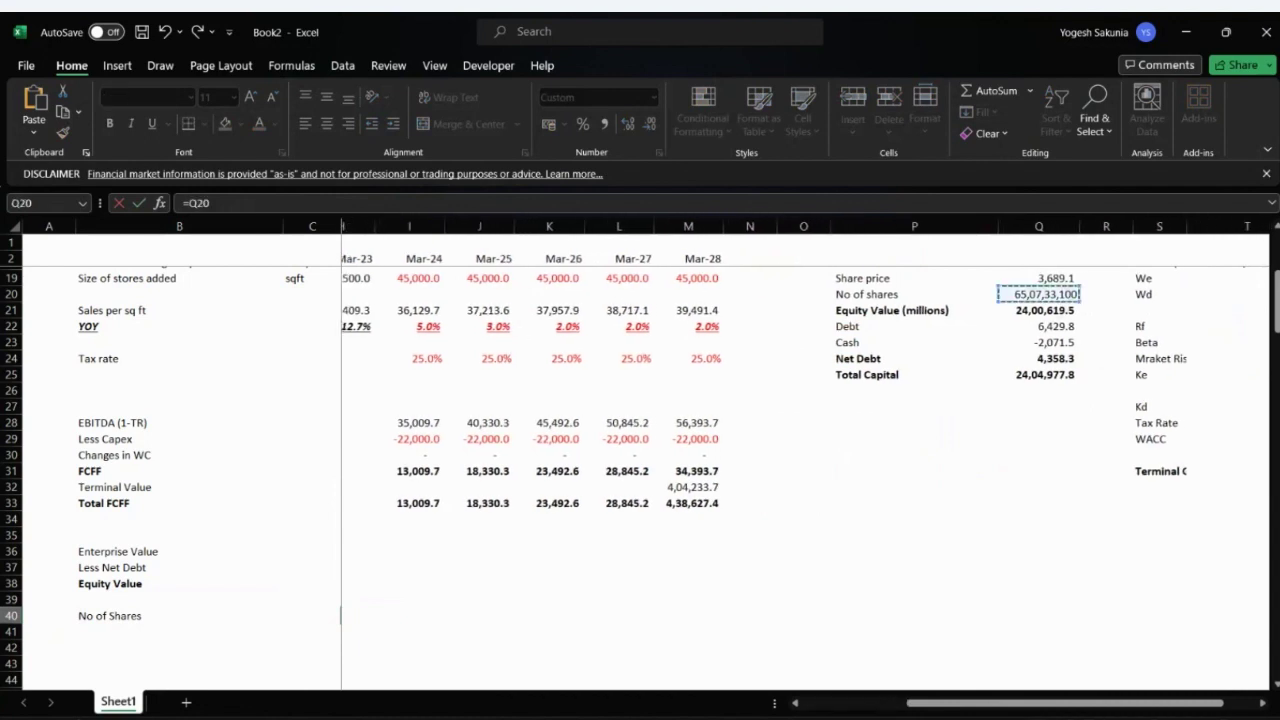
key(Return)
- Add the label "Share price" in cell B42, two rows below No of Shares
key(Left)
key(Left)
key(Left)
key(Right)
key(Down)
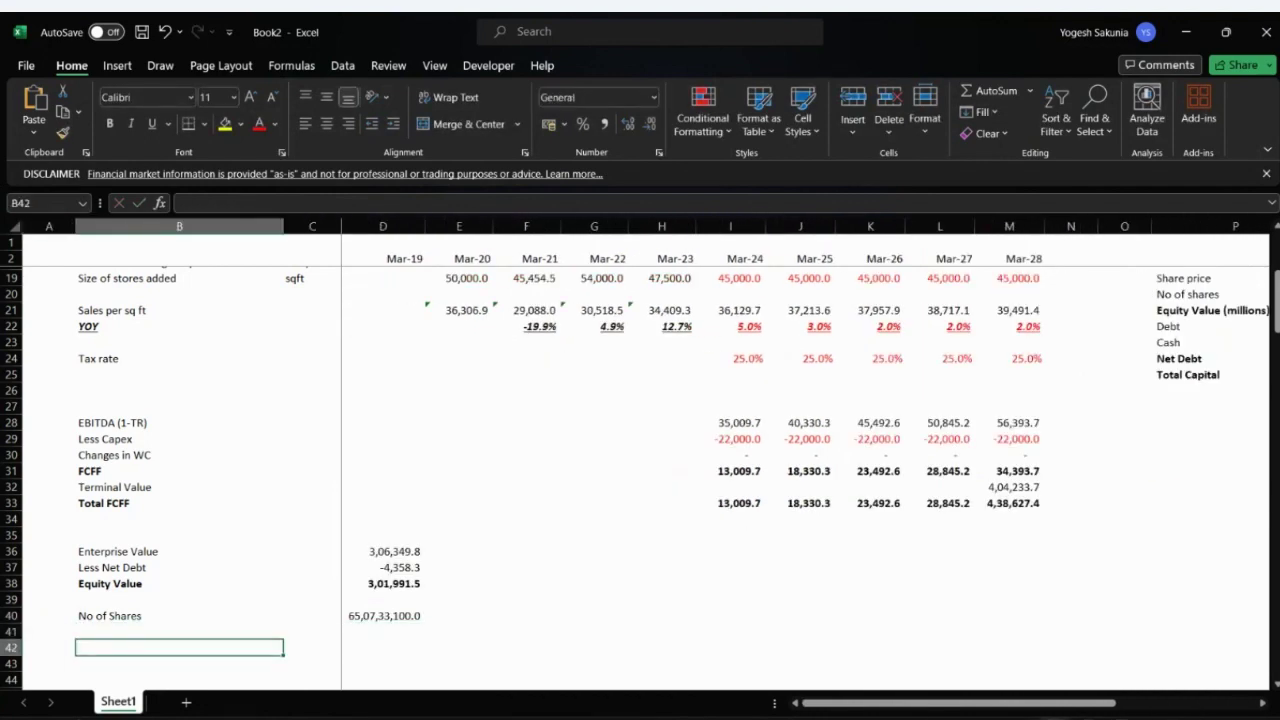
text(Share)
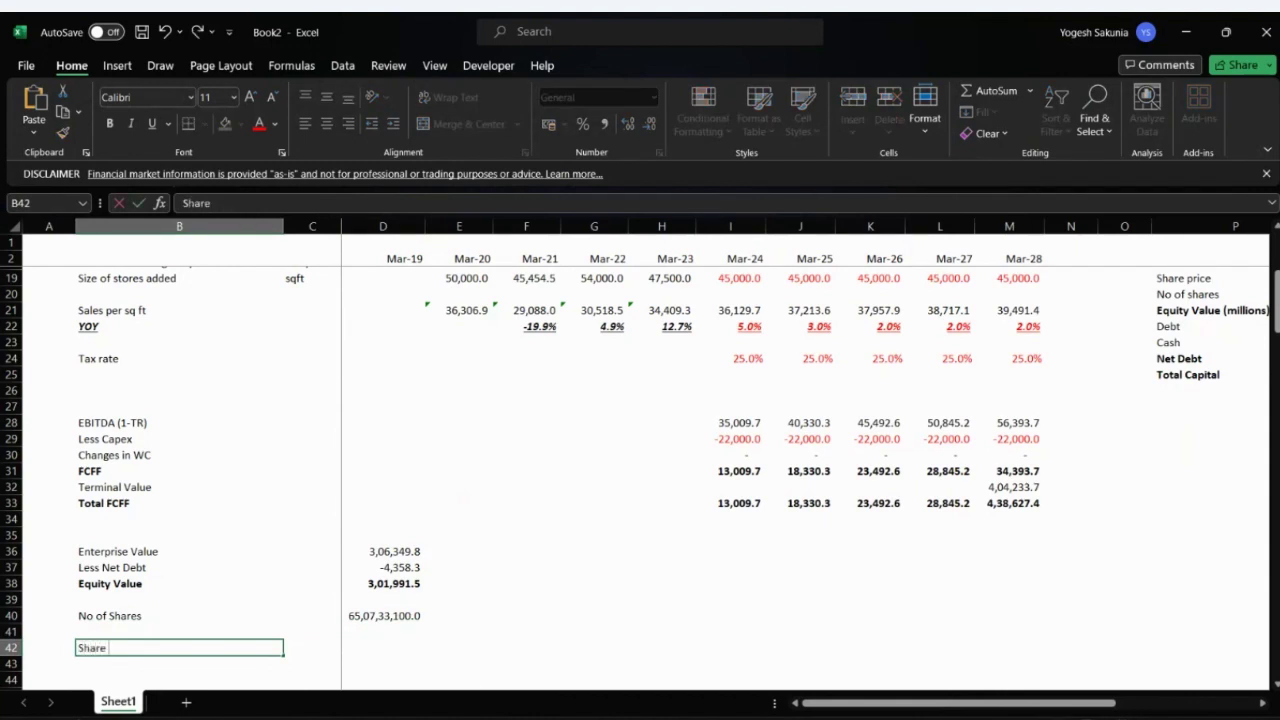
text( price)
key(Return)
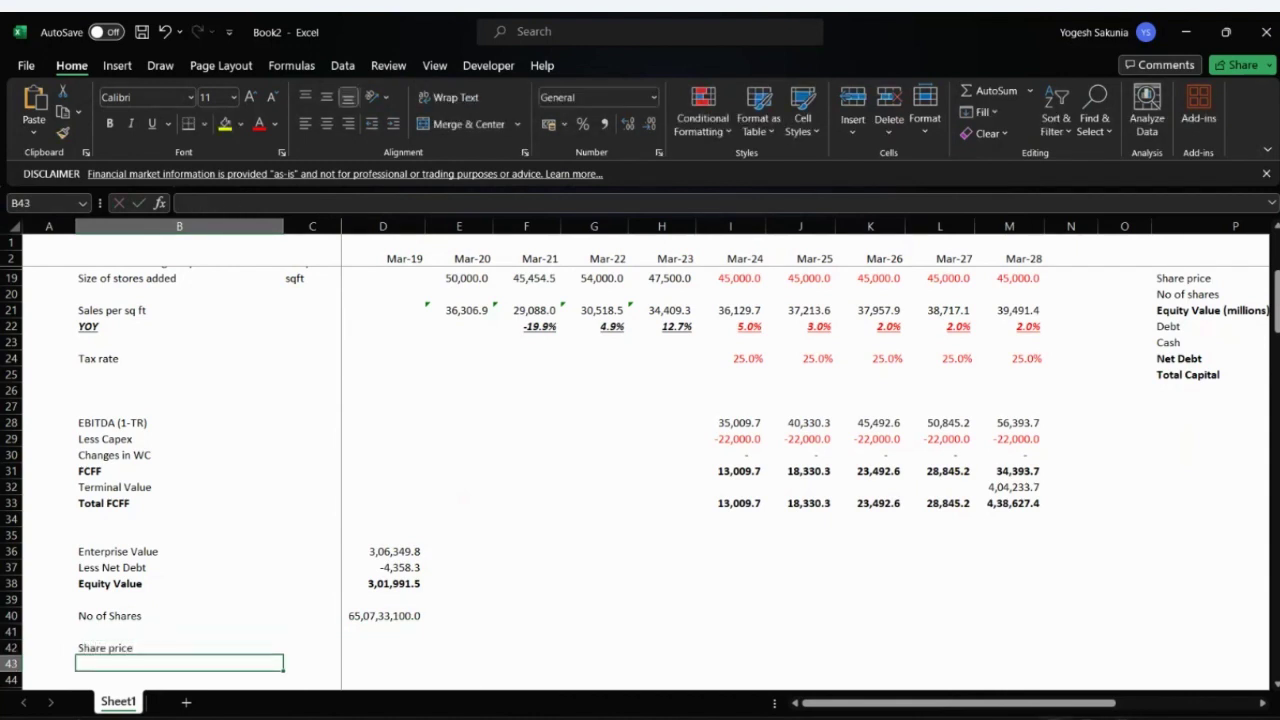
- Calculate the share price in D42 by dividing Equity Value by the number of shares in millions with =D38/(D40/10^6)
key(Up)
key(Right)
key(Right)
key(Up)
key(Up)
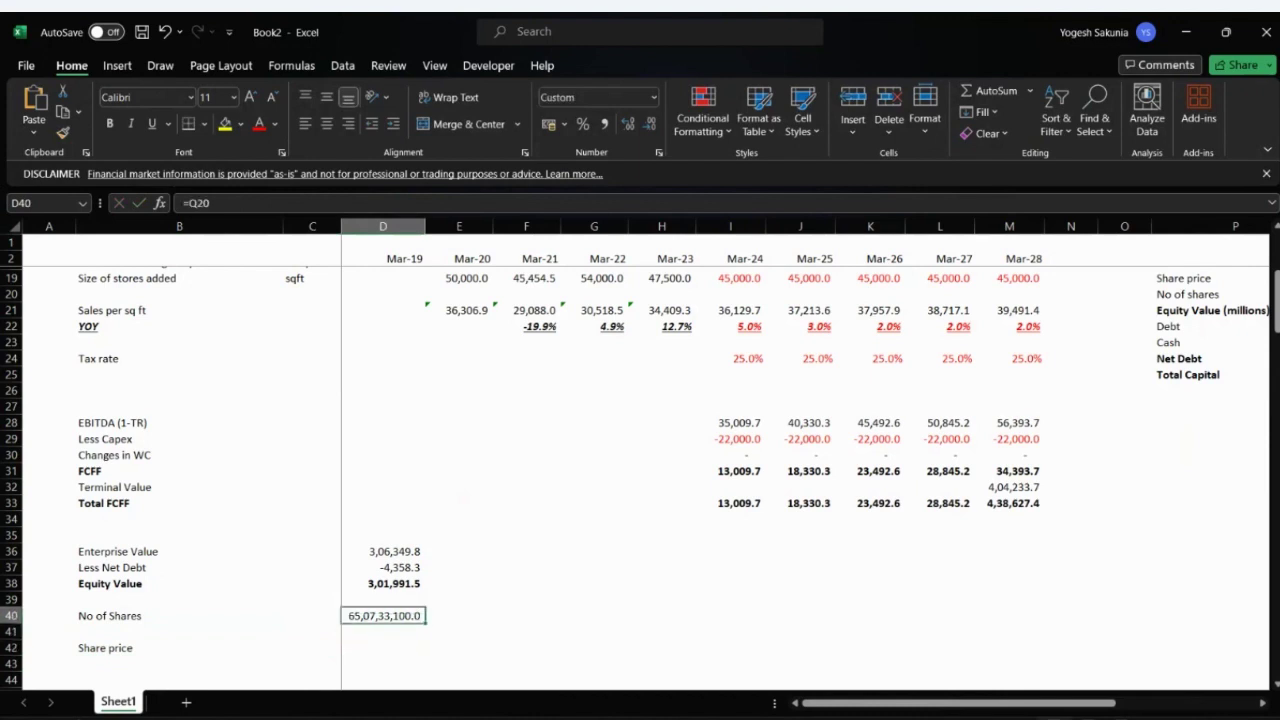
key(Up)
key(Up)
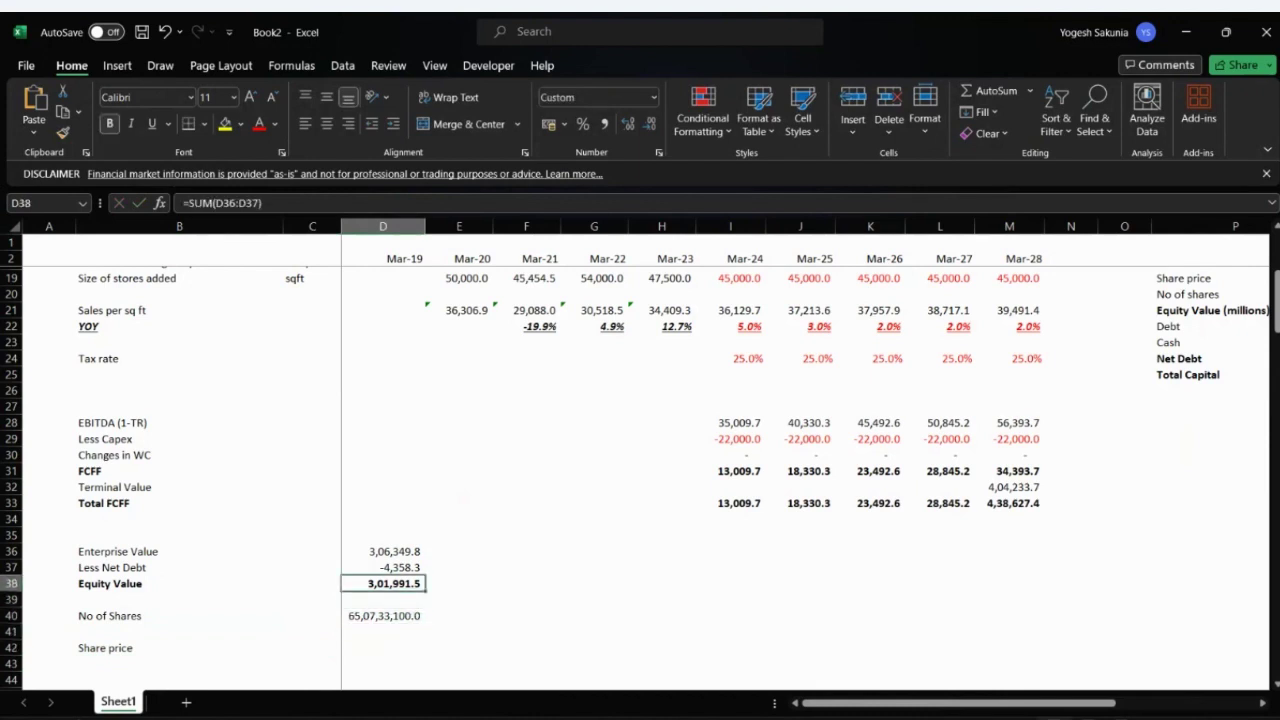
key(Down)
key(Down)
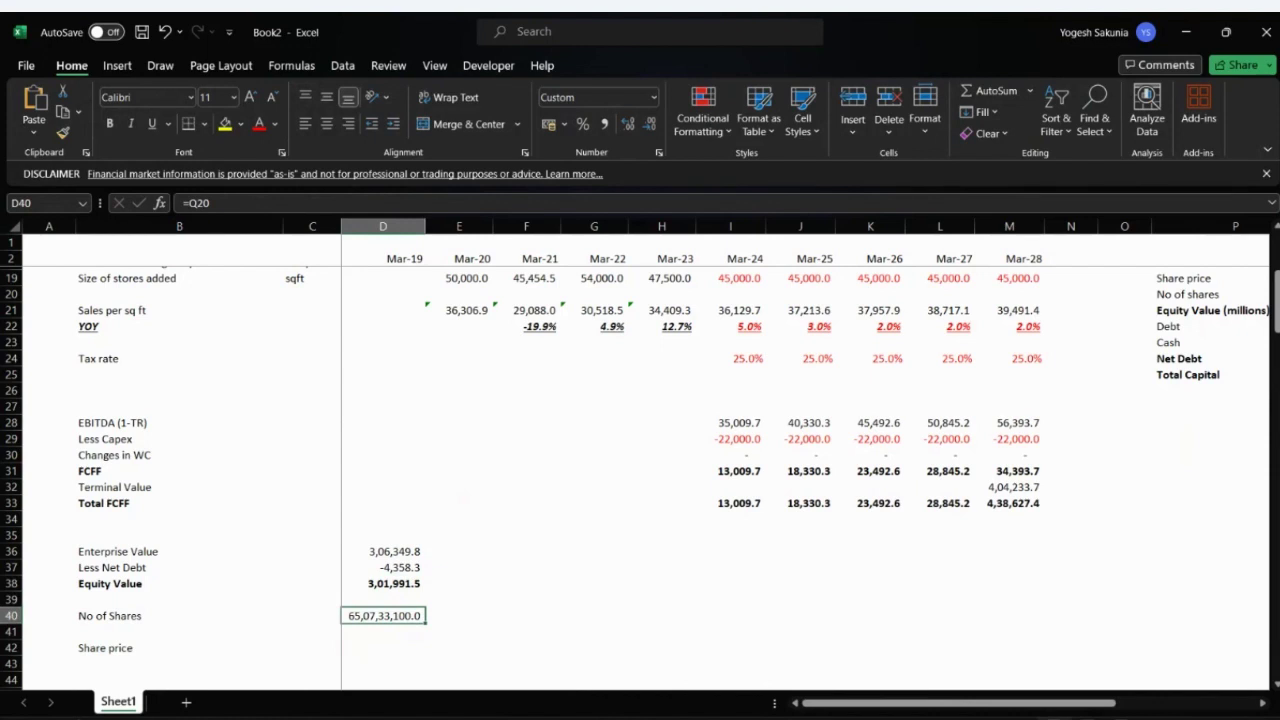
key(Down)
key(Down)
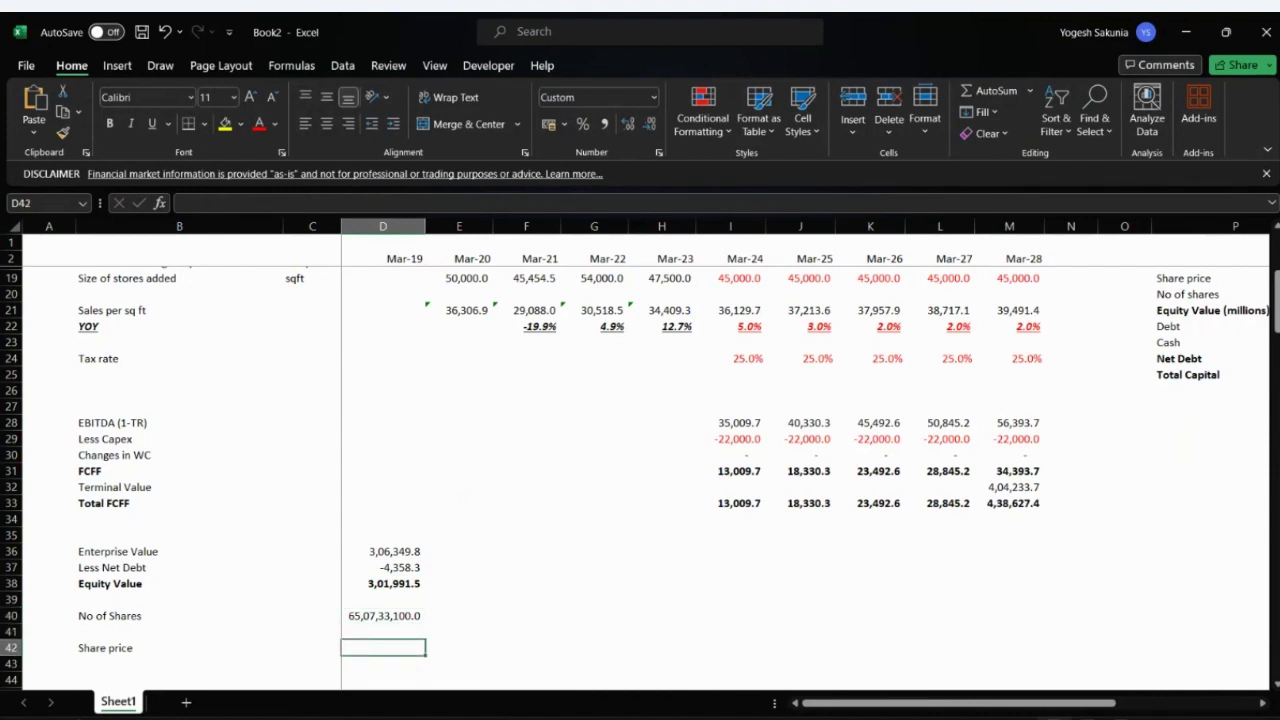
text(=)
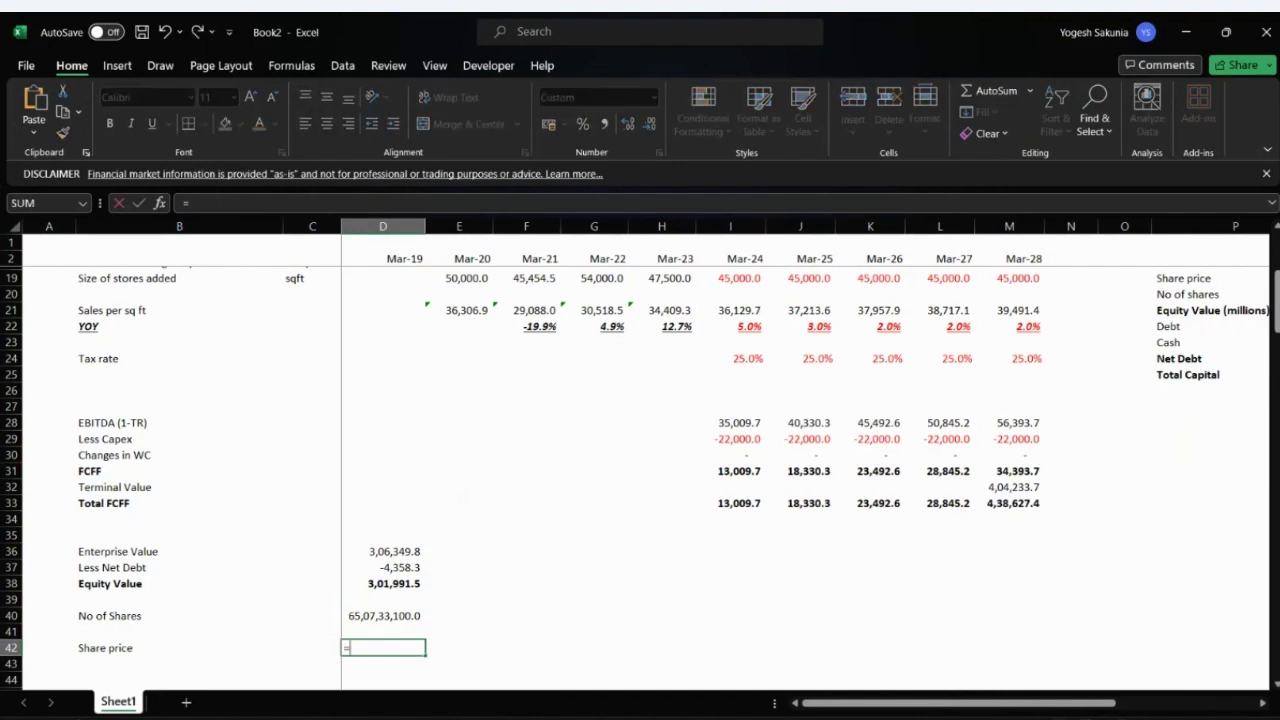
key(Up)
key(Up)
key(Up)
key(Up)
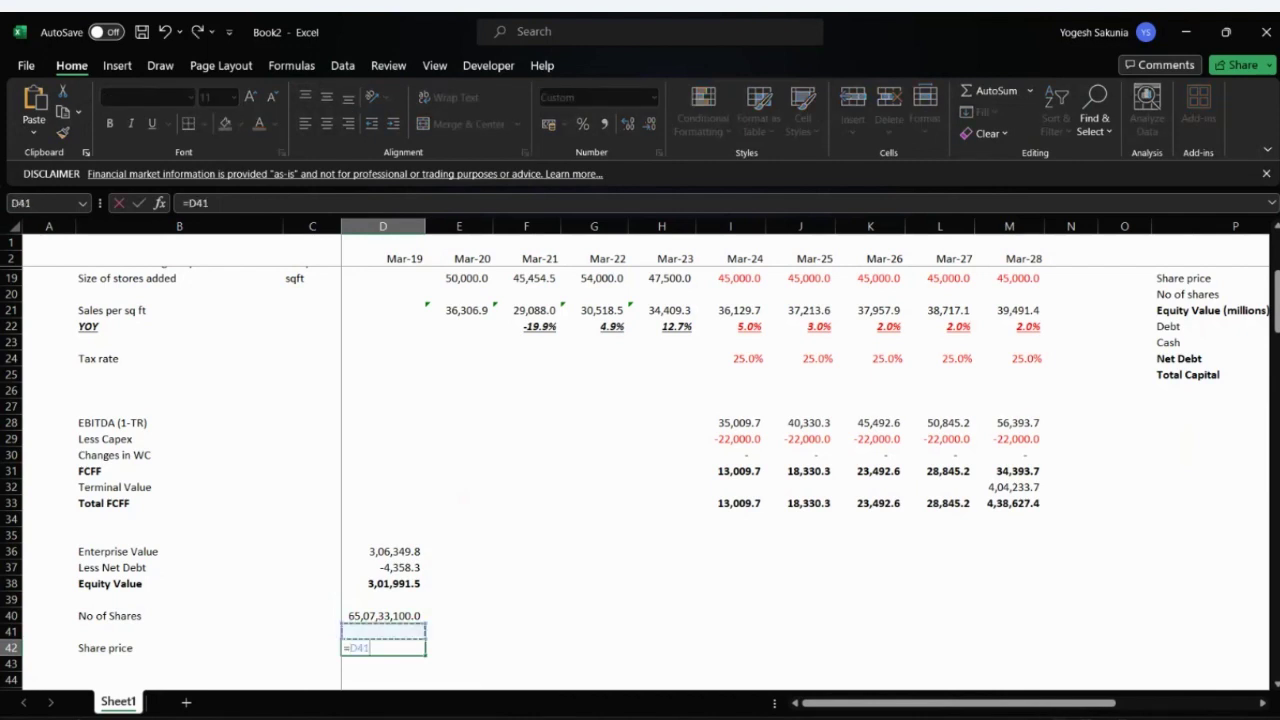
text(/)
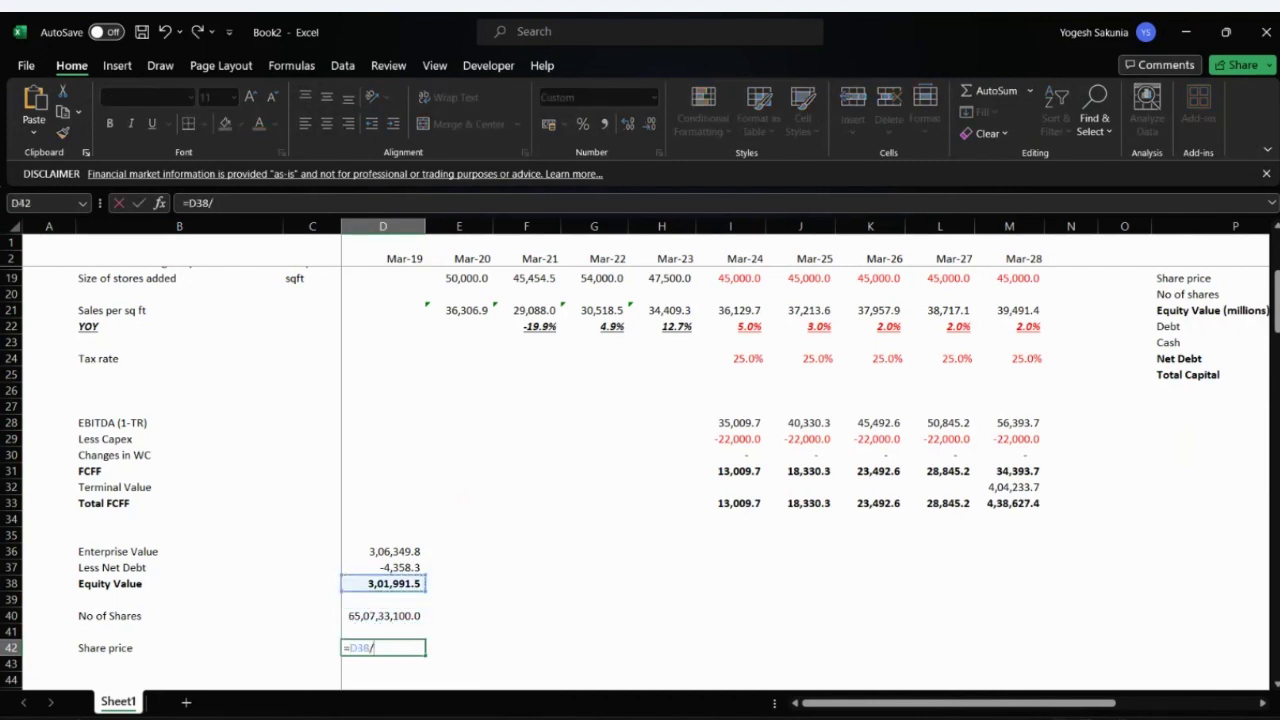
text(()
key(Up)
key(Up)
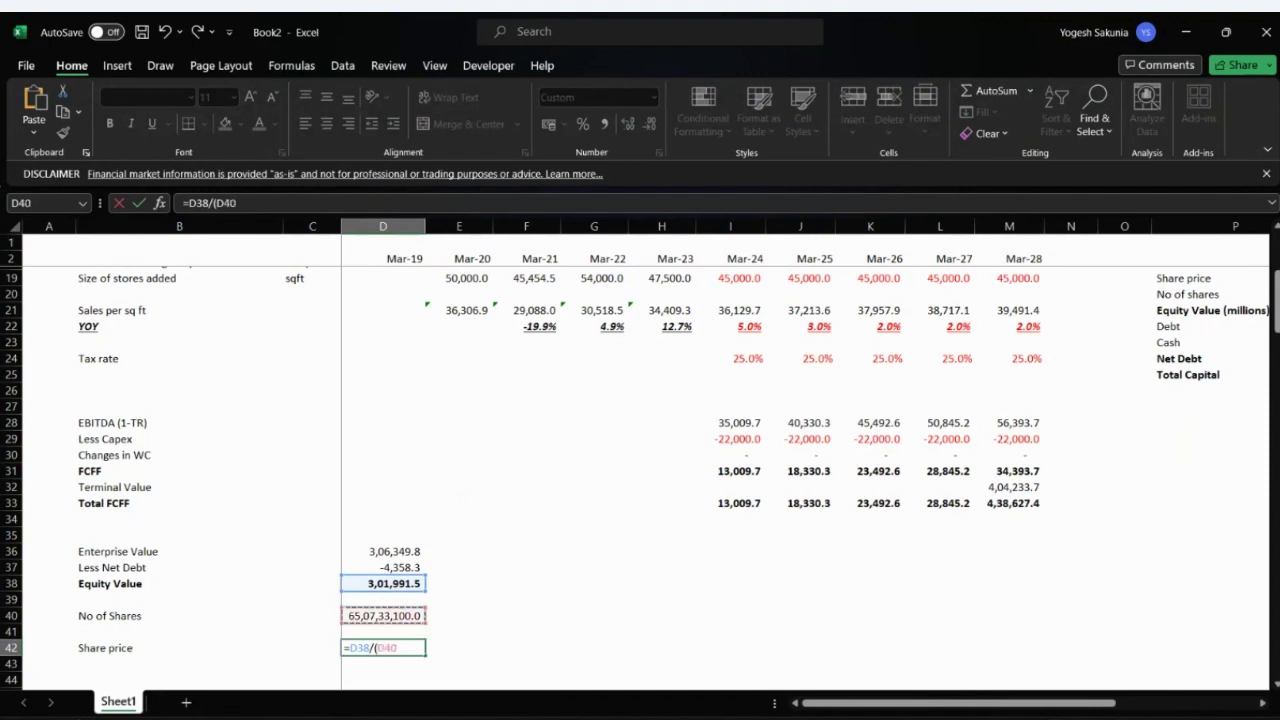
text(/10^6)
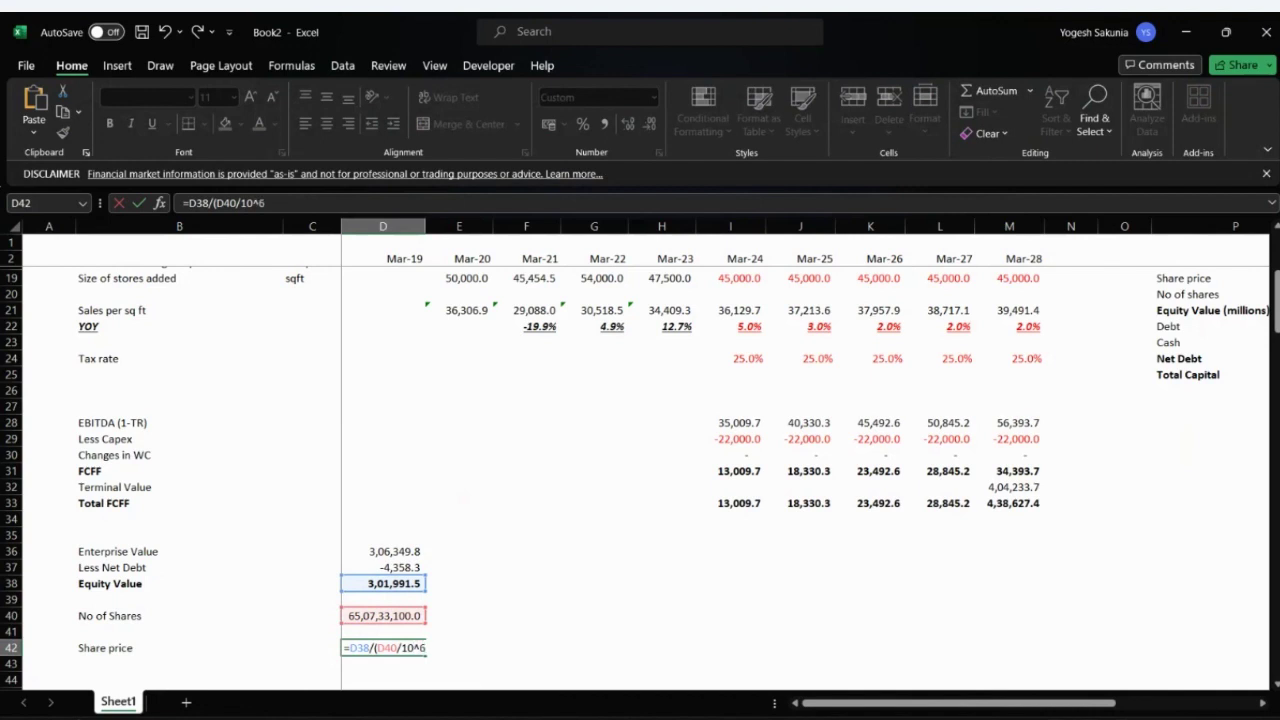
text())
key(Return)
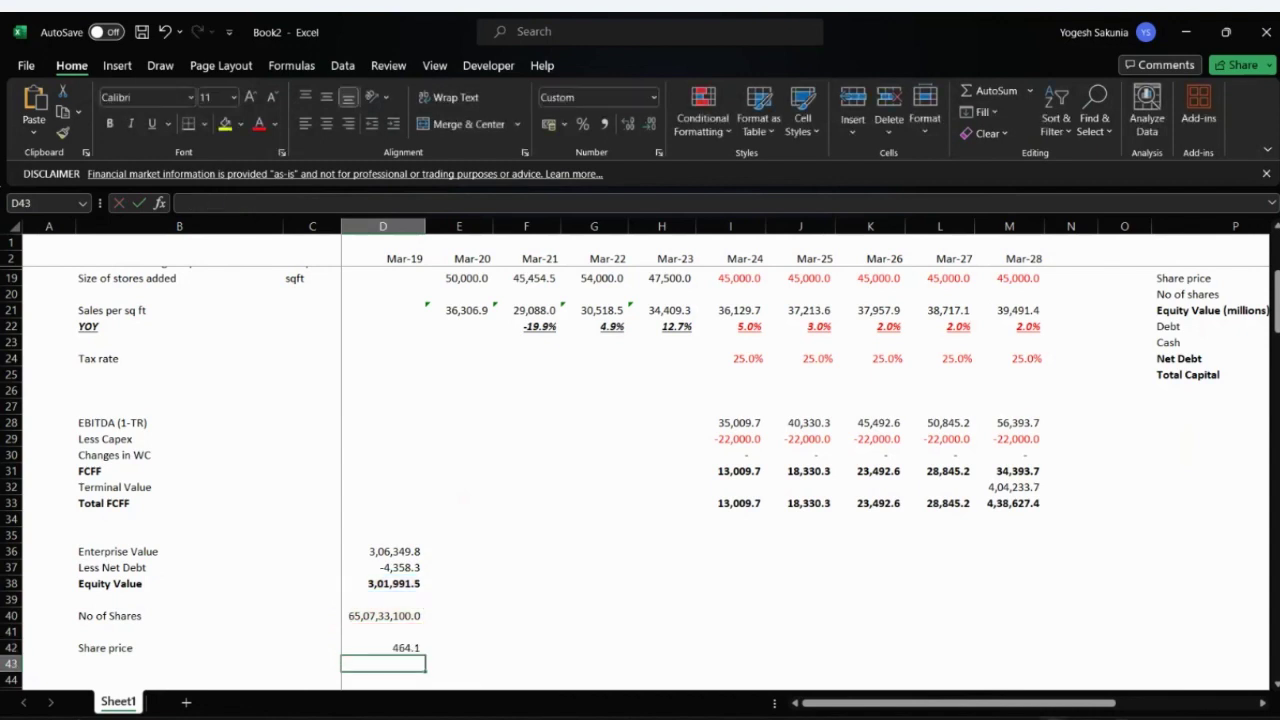
click(383, 648)
click(180, 648)
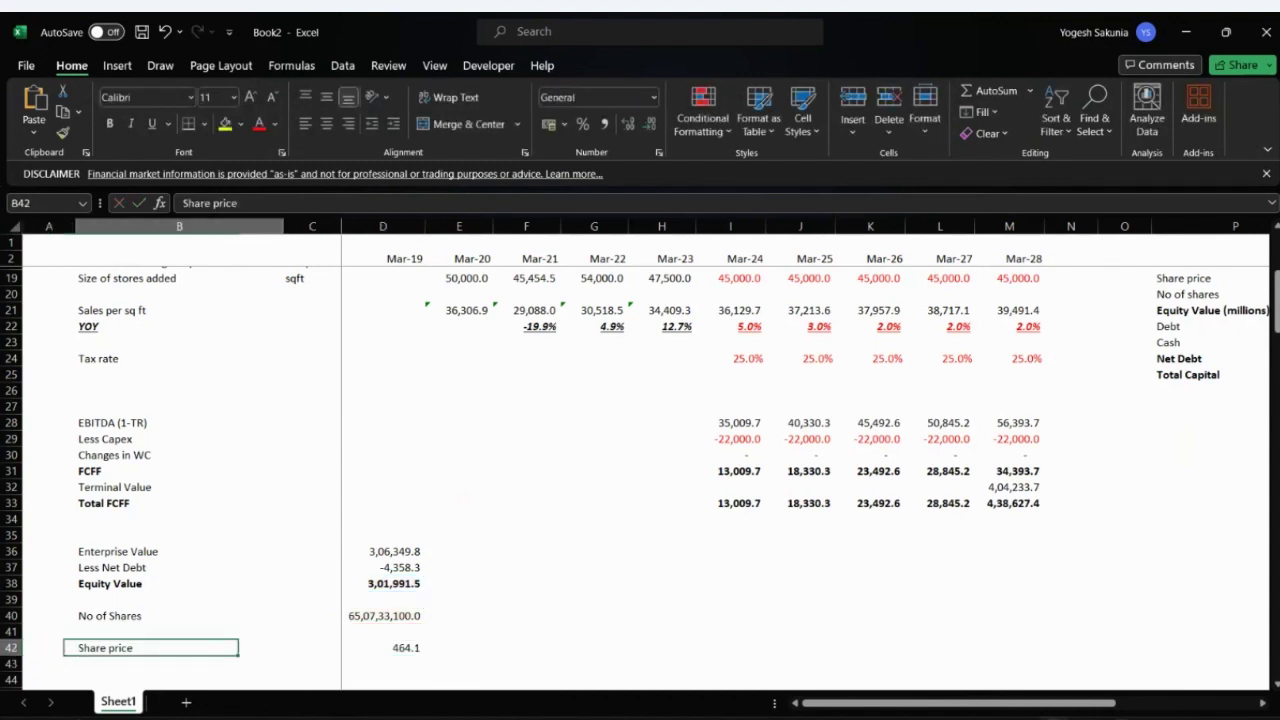
- Bold the Share price row from the label in B42 across to its value in D42
click(459, 648)
click(383, 648)
scroll(640, 480, down, 1)
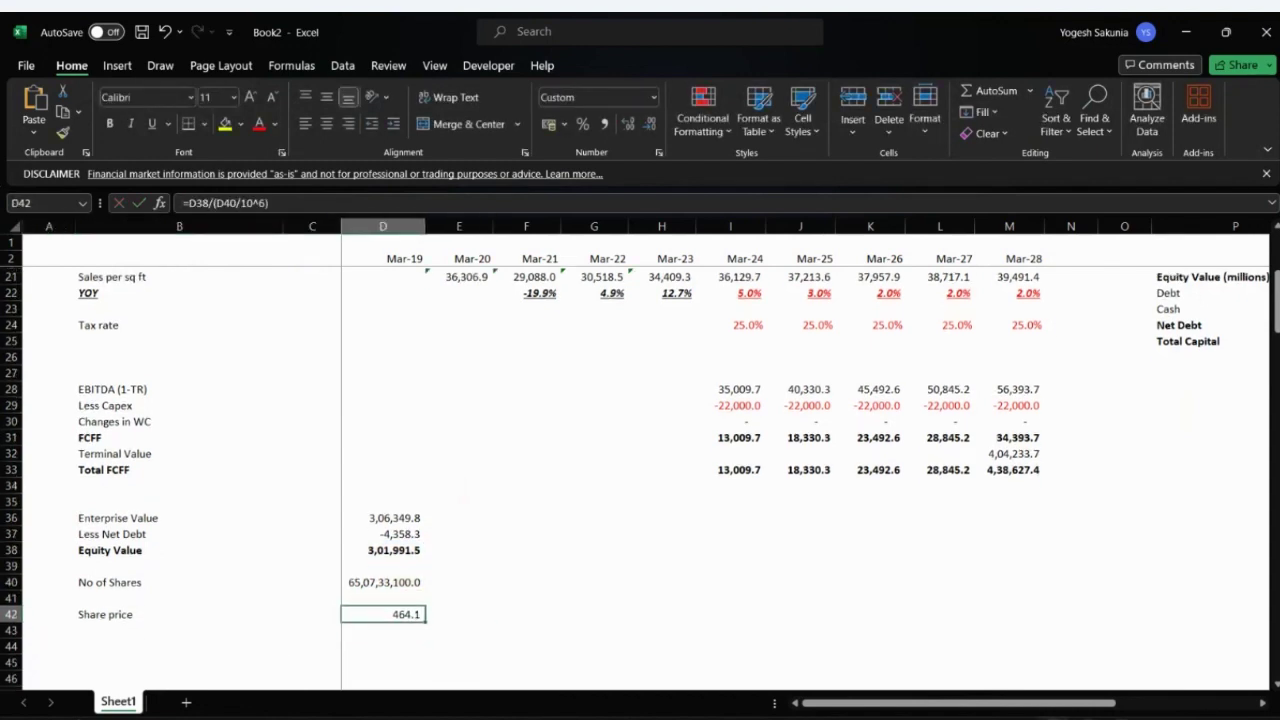
key(Left)
key(Left)
key(Left)
key(Right)
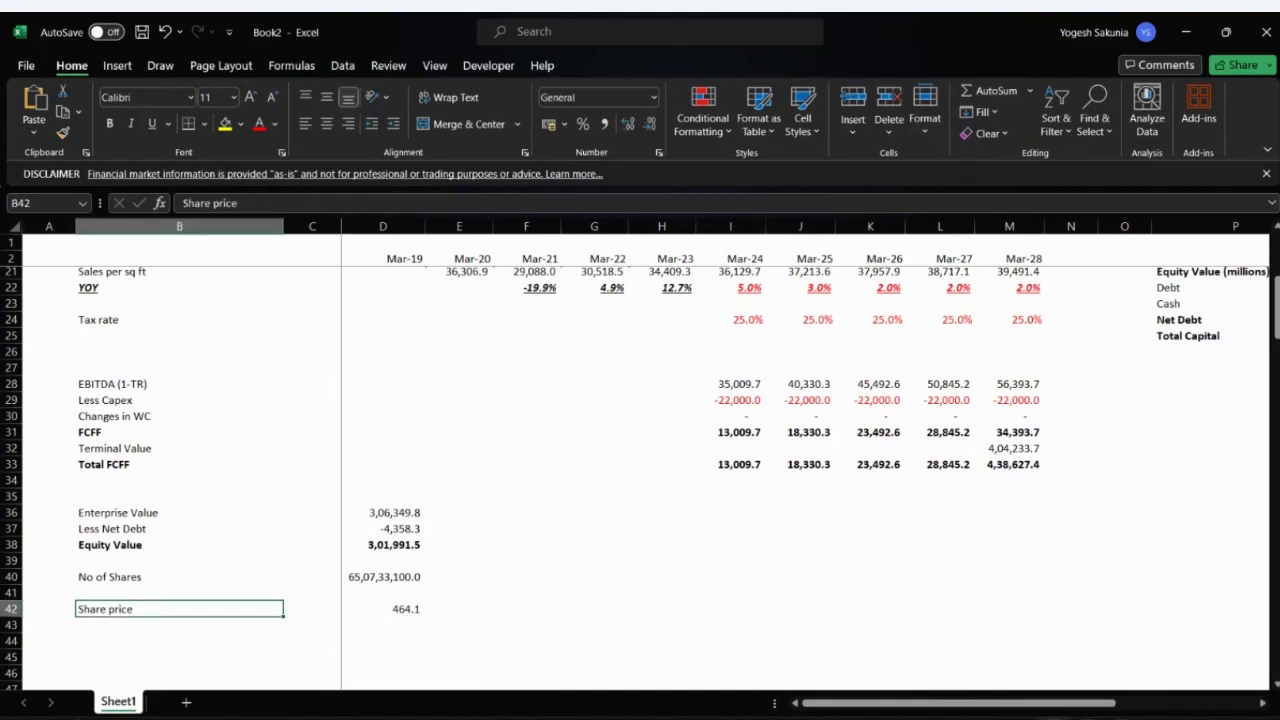
key(shift+Right)
key(shift+Right)
key(ctrl+b)
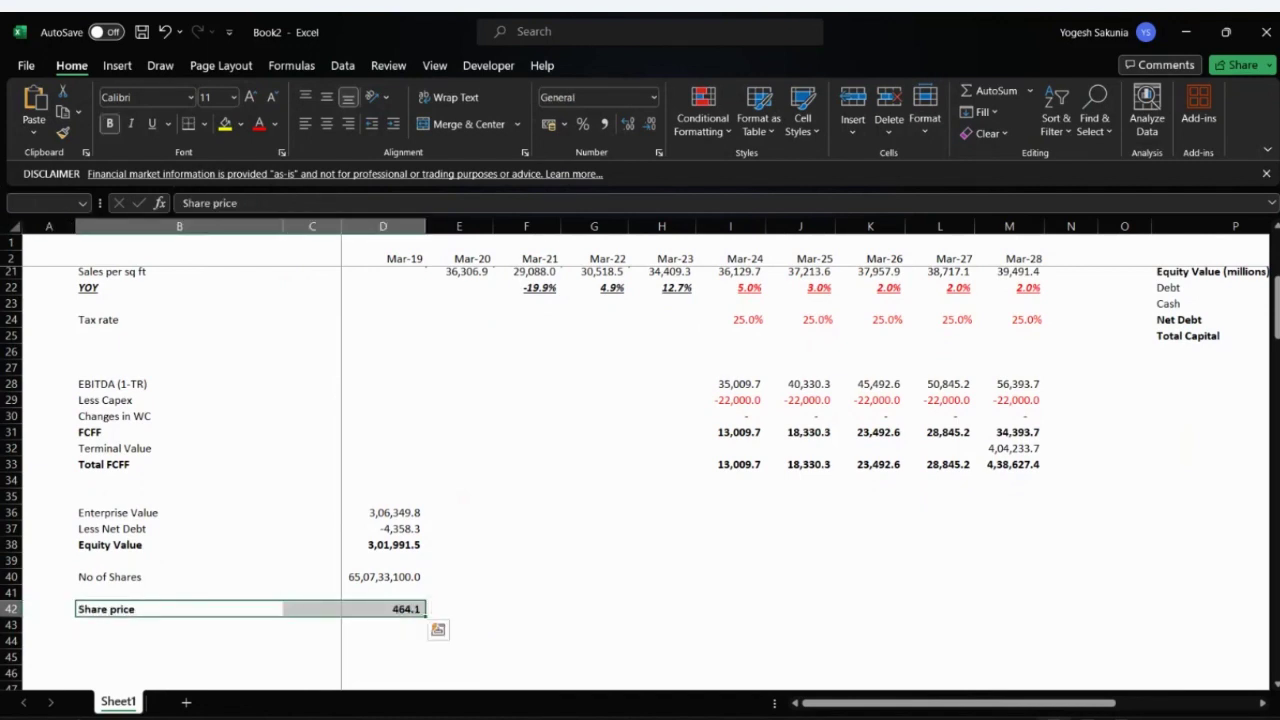
- Remove the conversion to millions from the share price formula in D42 so it reads =D38/(D40)
key(Up)
key(Up)
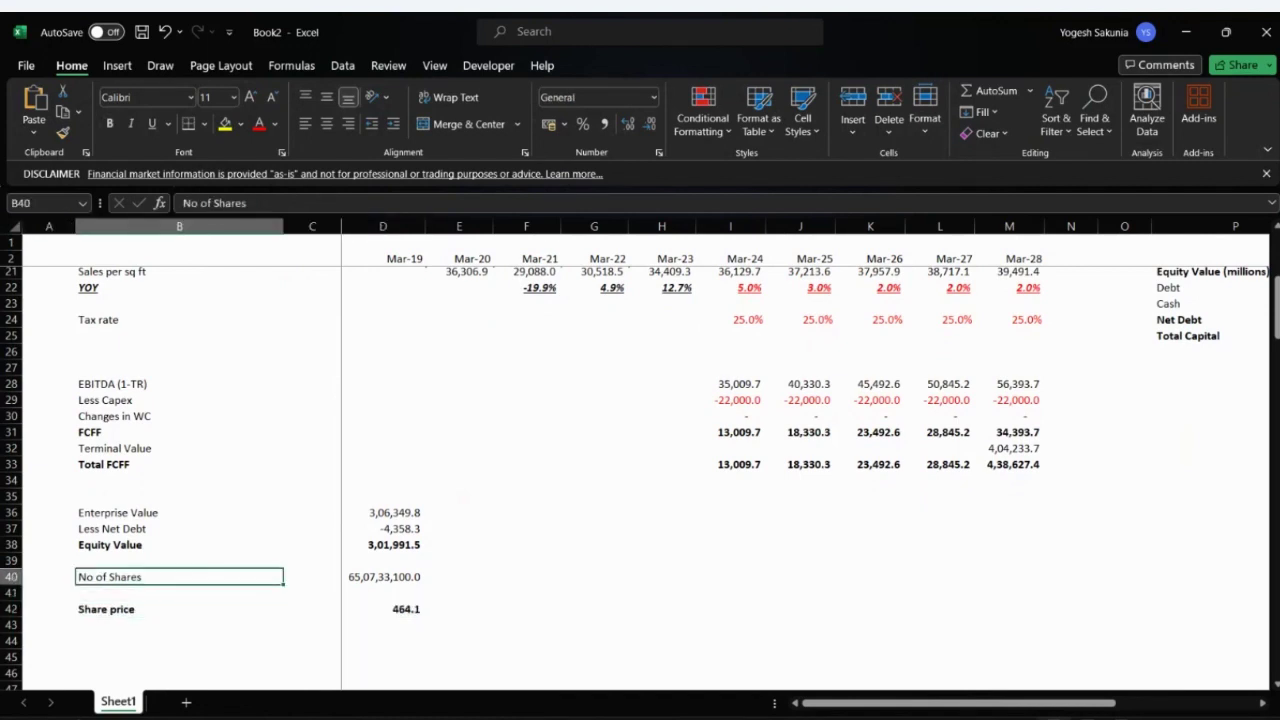
key(Right)
key(Right)
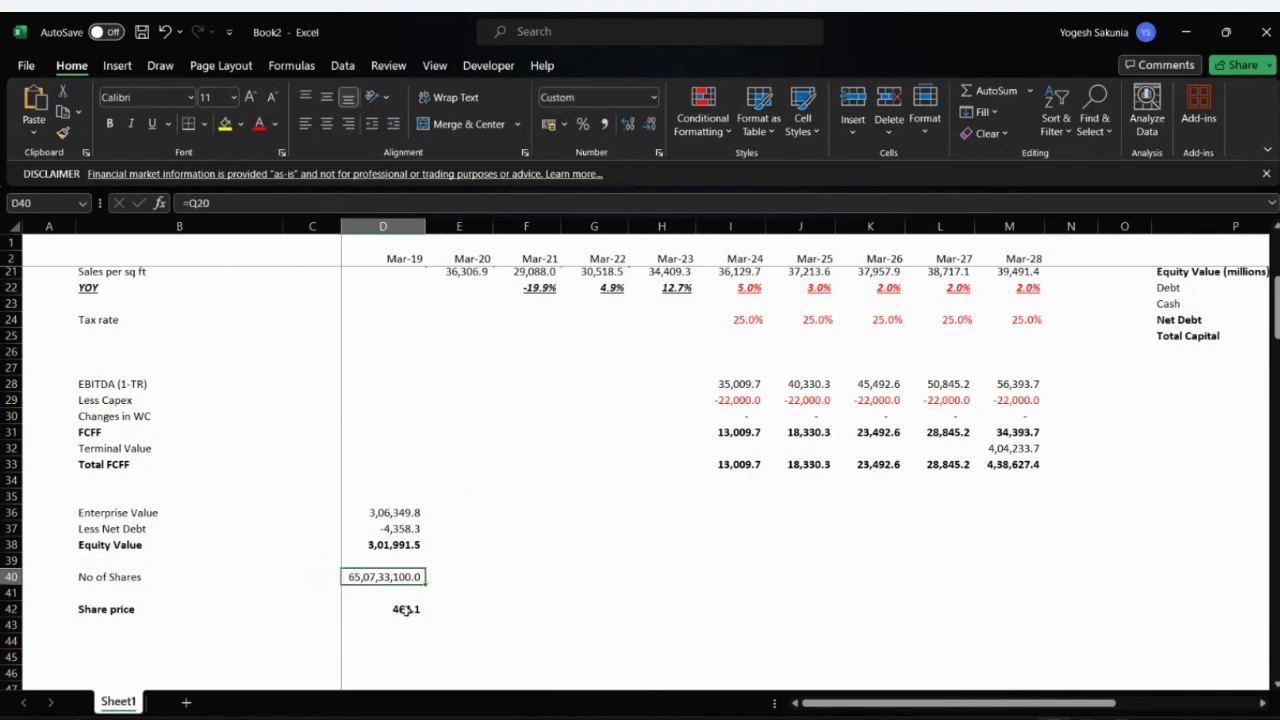
click(405, 610)
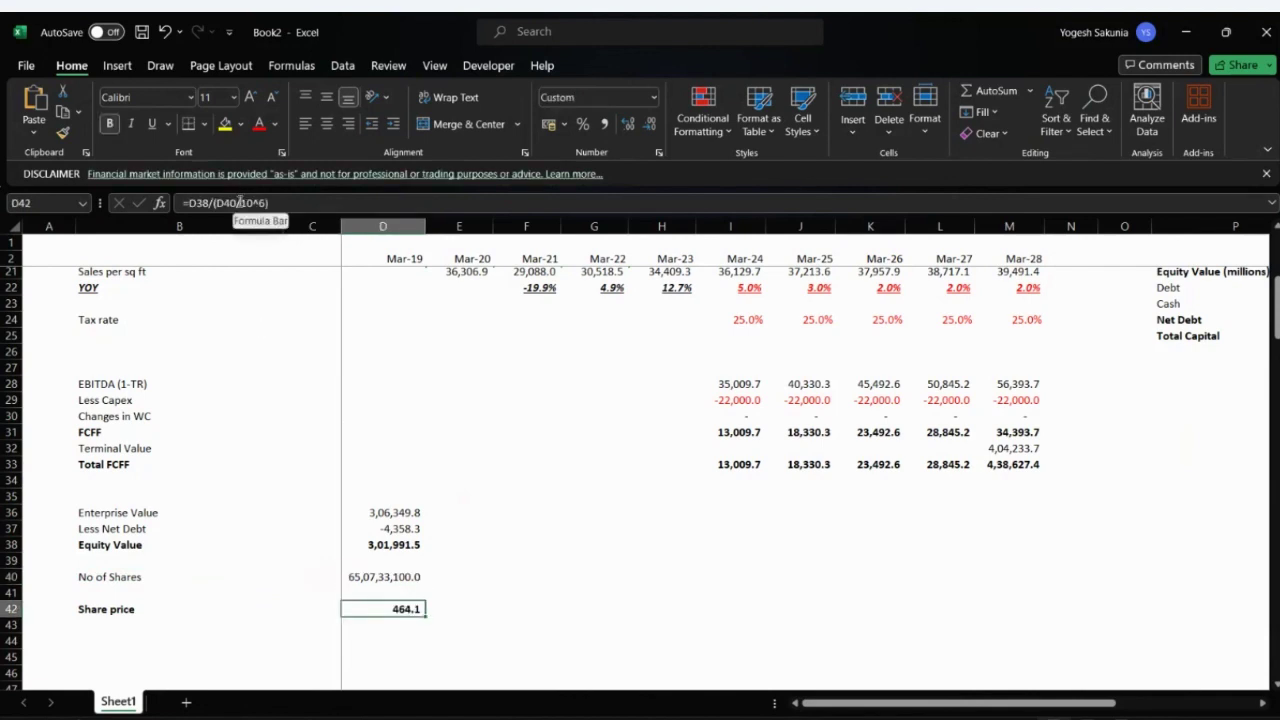
drag(240, 202, 270, 203)
key(BackSpace)
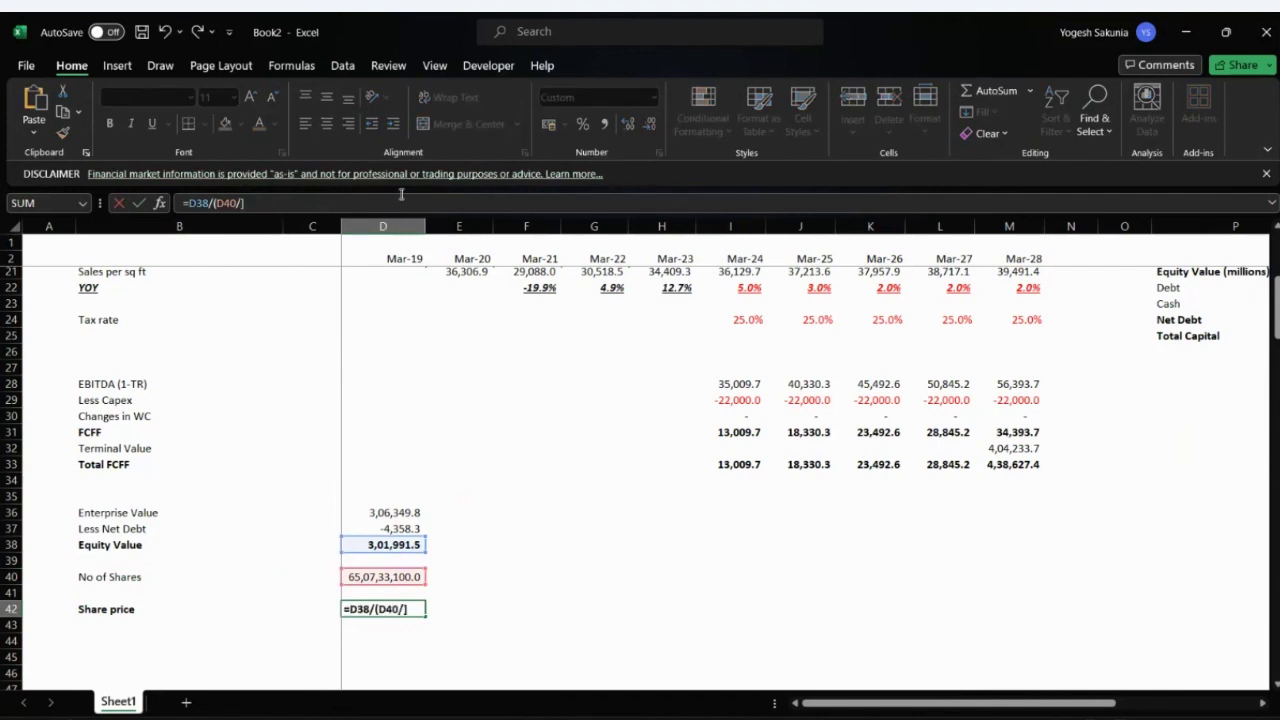
key(BackSpace)
key(BackSpace)
text())
key(ctrl+Return)
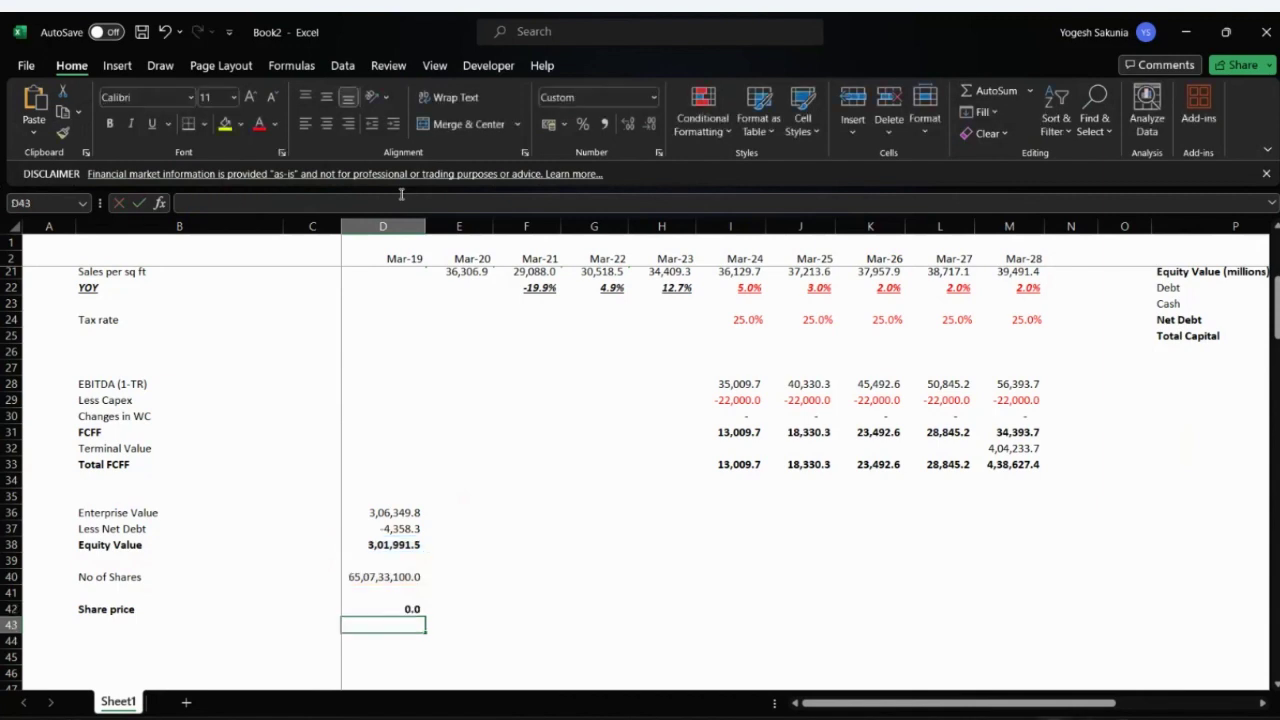
key(ctrl+b)
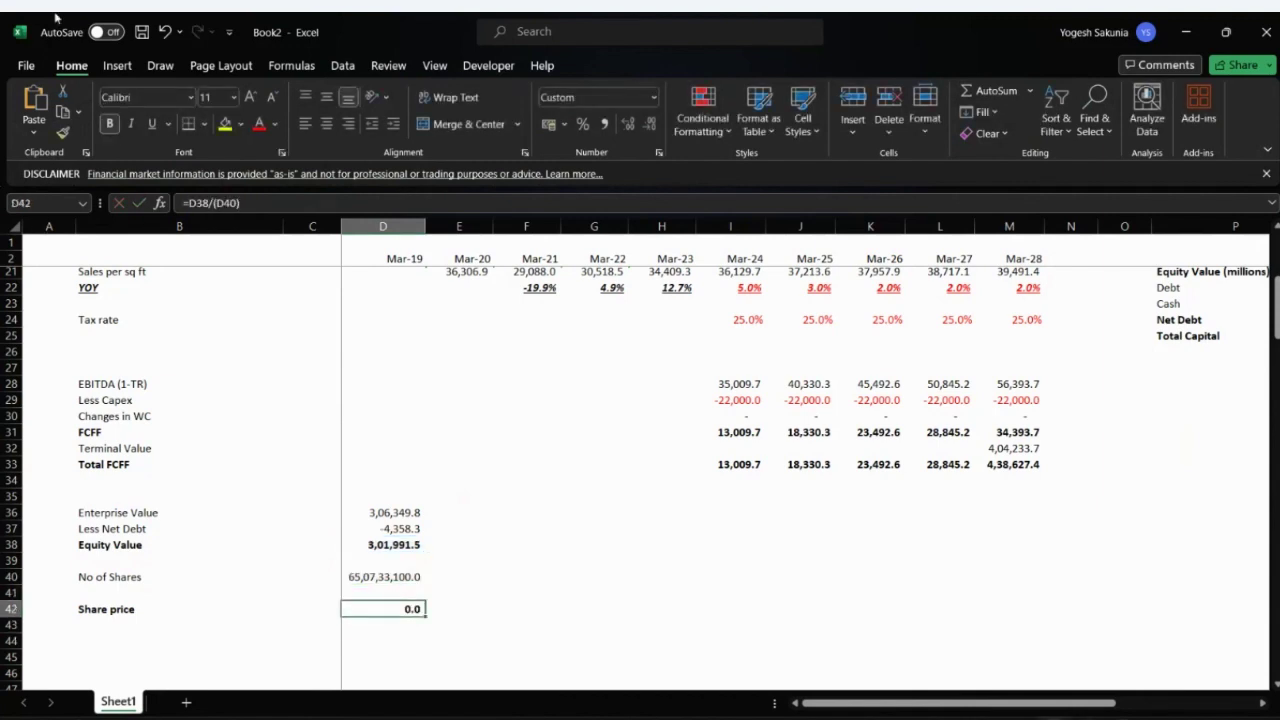
- Express the number of shares in D40 in millions with =Q20/10^6
click(409, 579)
click(220, 203)
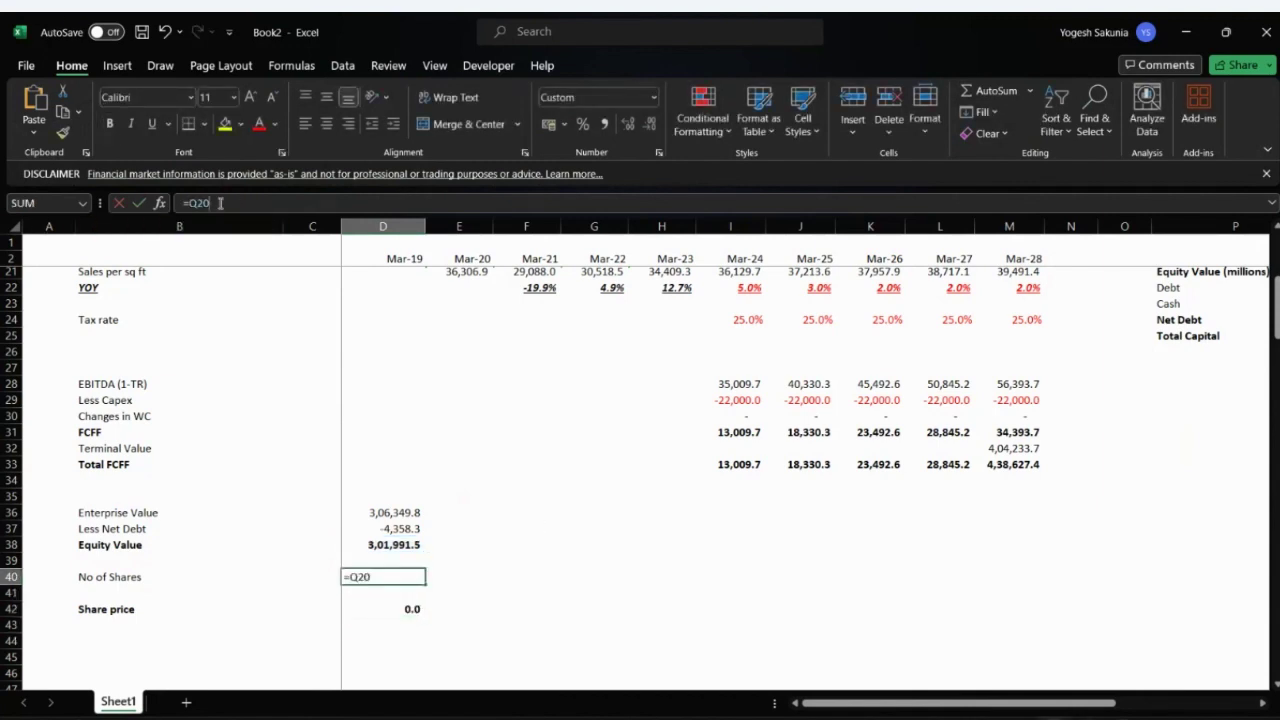
text(/1)
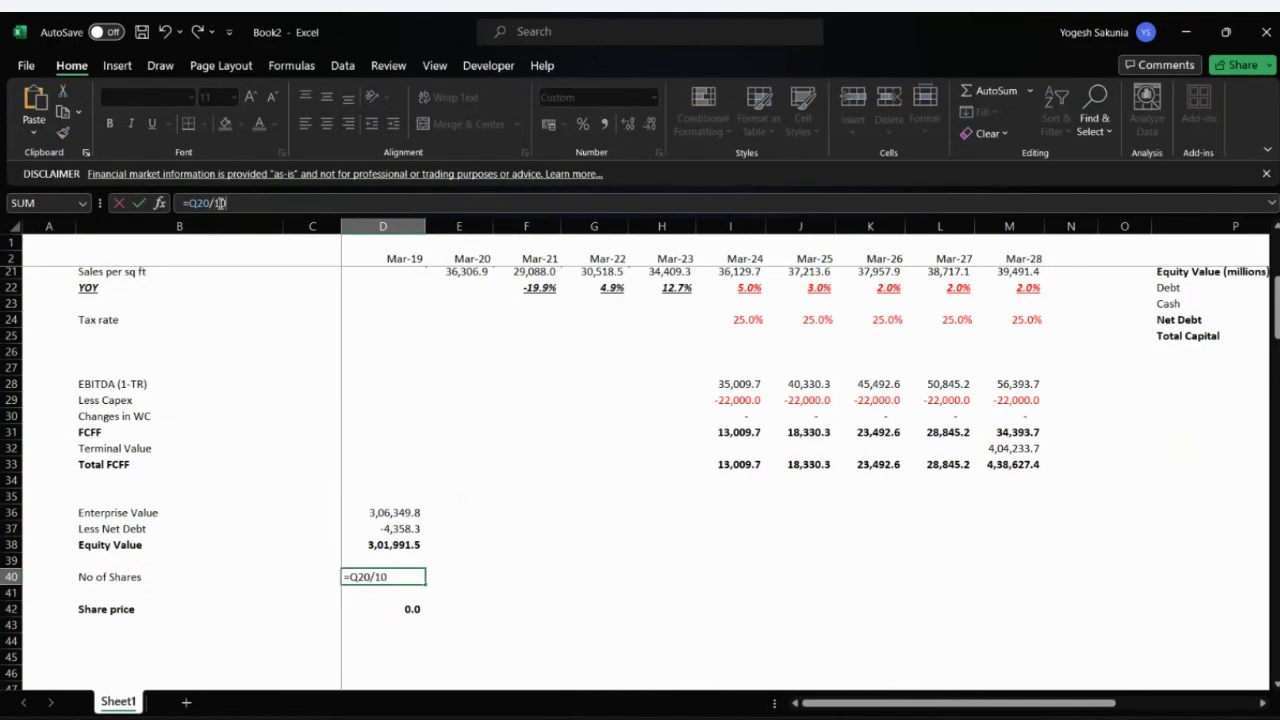
text(0^6)
key(Return)
key(Down)
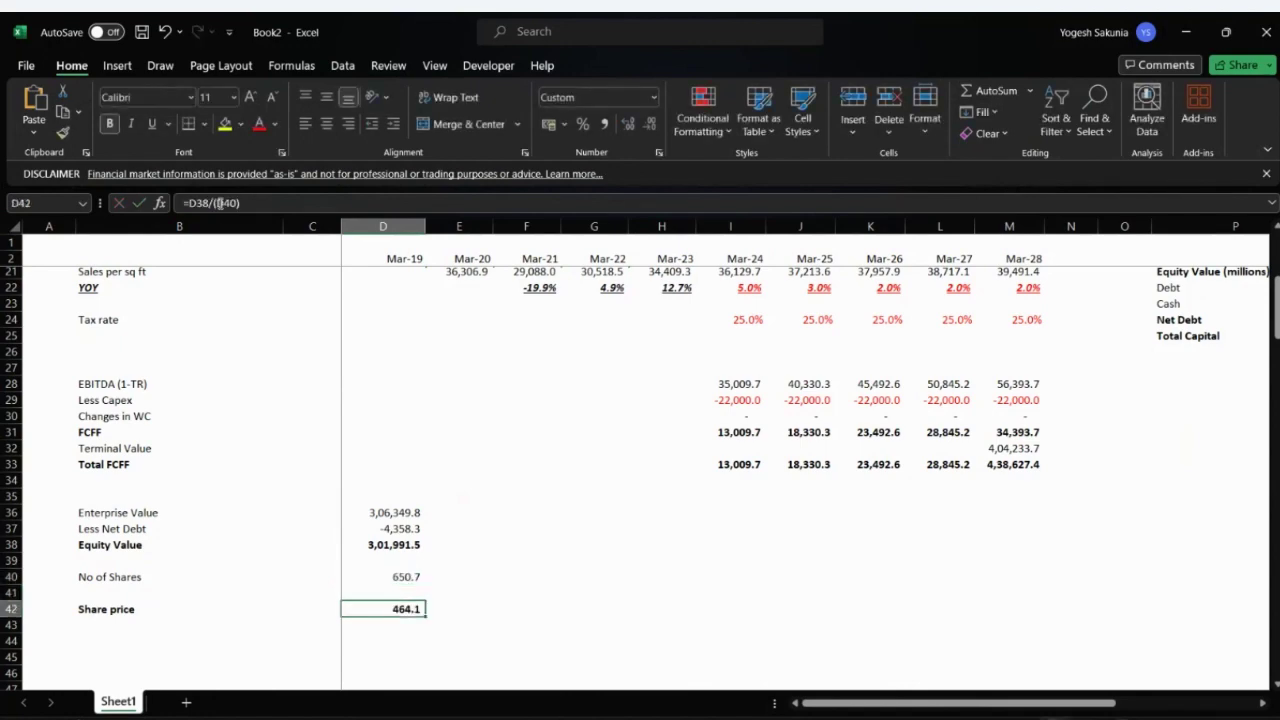
- Compare the market share price in the capital structure table with the implied share price in D42
scroll(555, 415, up, 5)
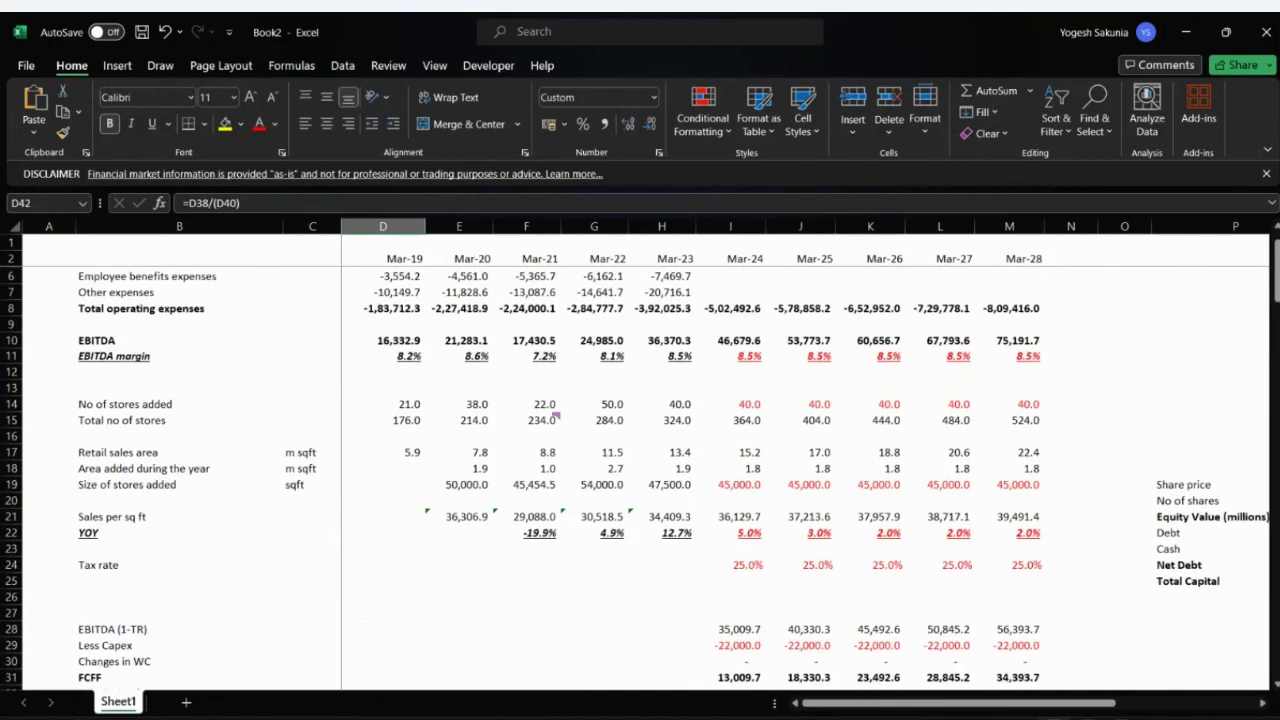
scroll(556, 416, right, 5)
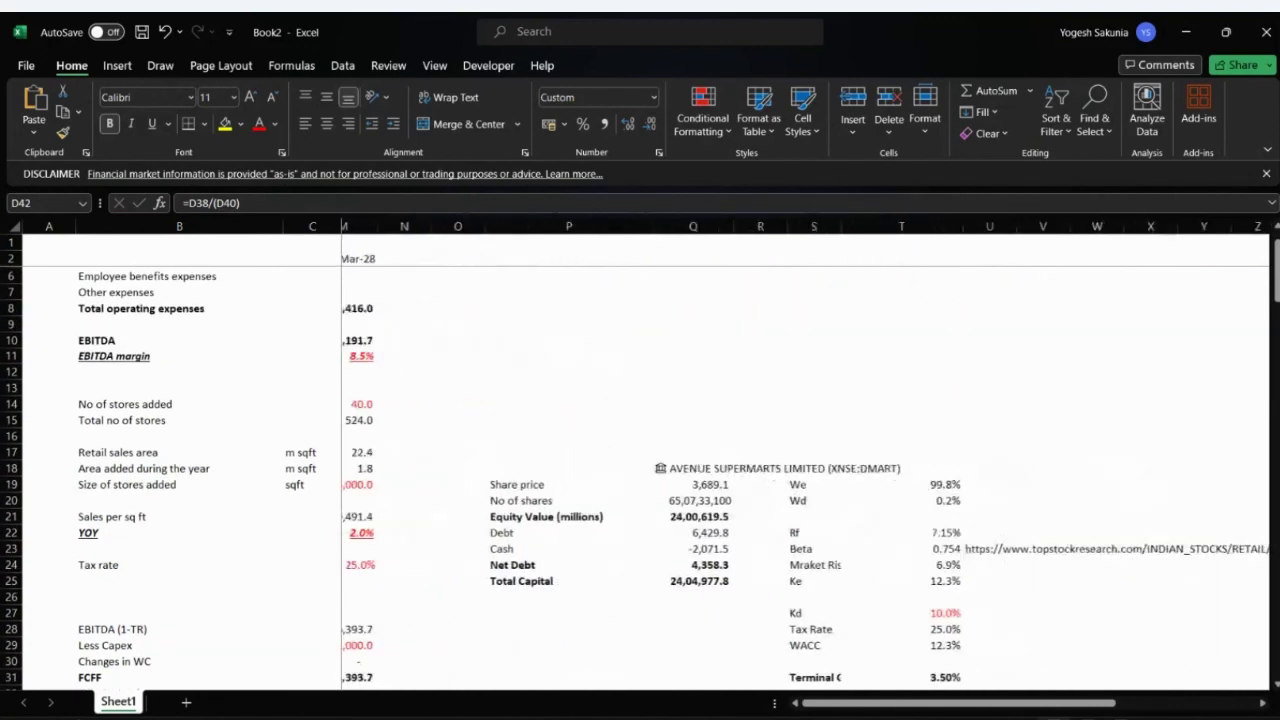
scroll(640, 450, right, 1)
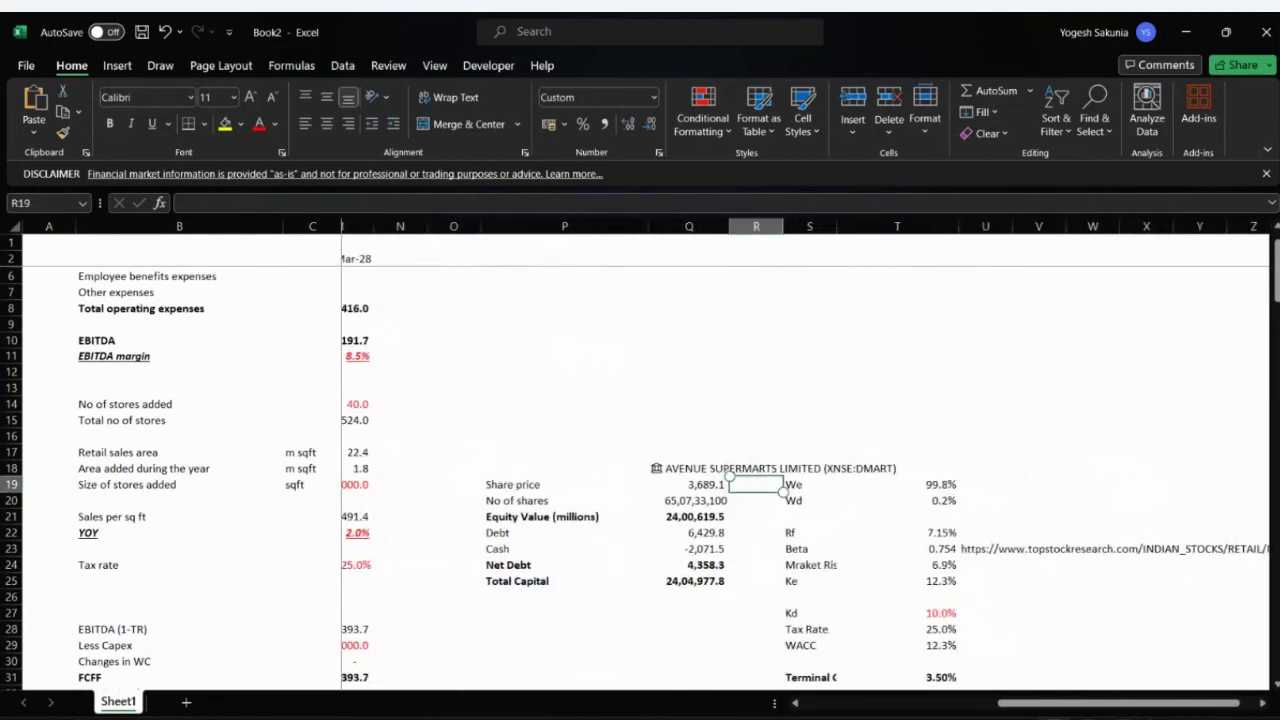
click(689, 468)
click(689, 484)
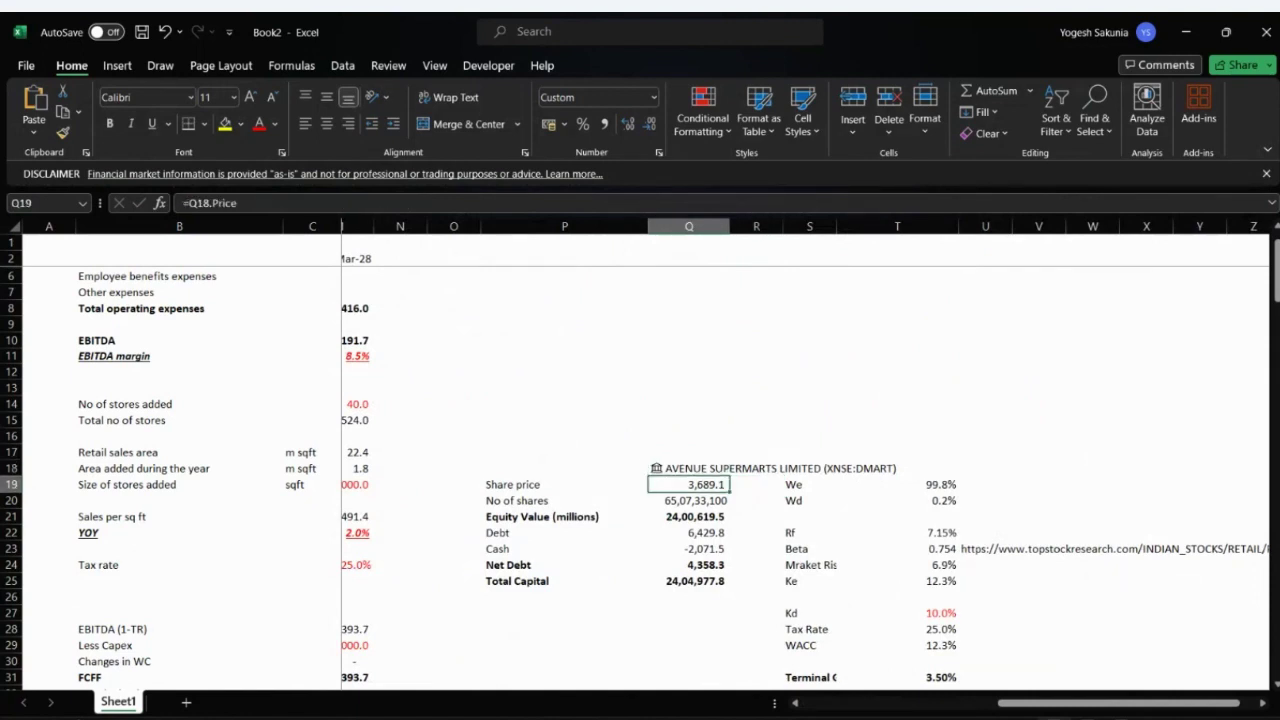
click(689, 500)
click(689, 628)
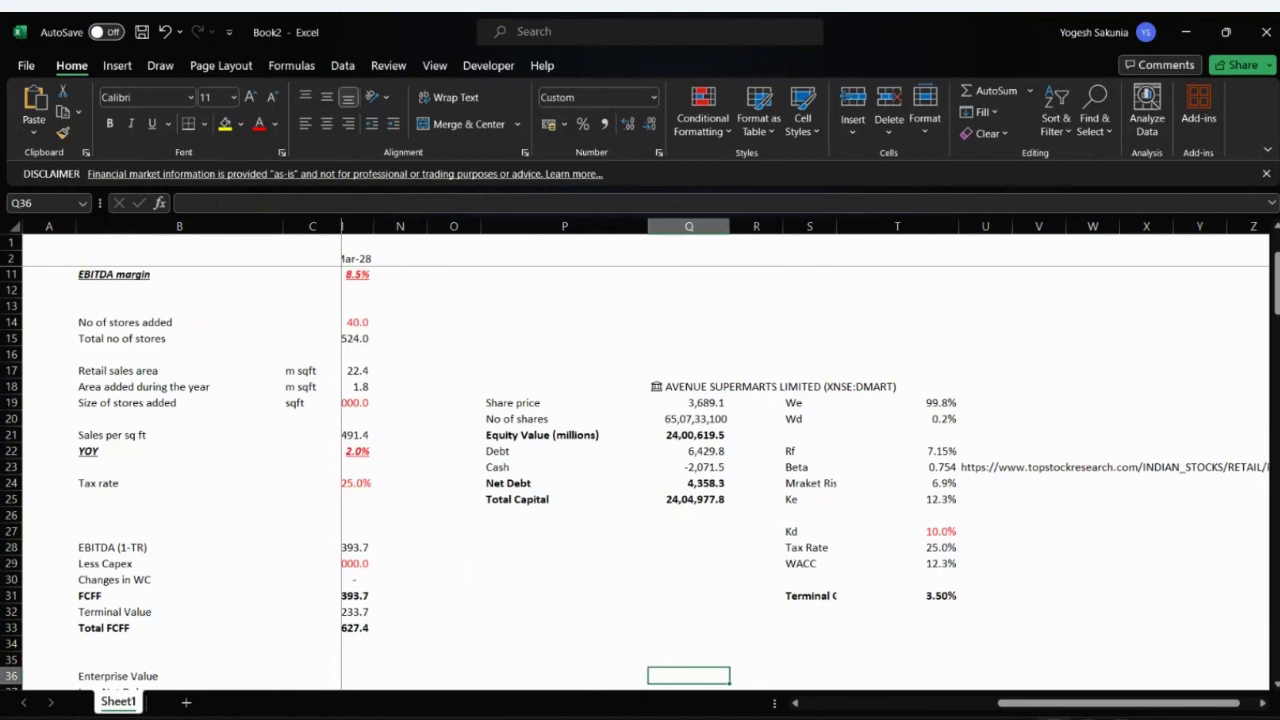
key(Home)
key(Down)
key(Down)
key(Down)
key(Down)
key(Down)
key(Down)
key(Right)
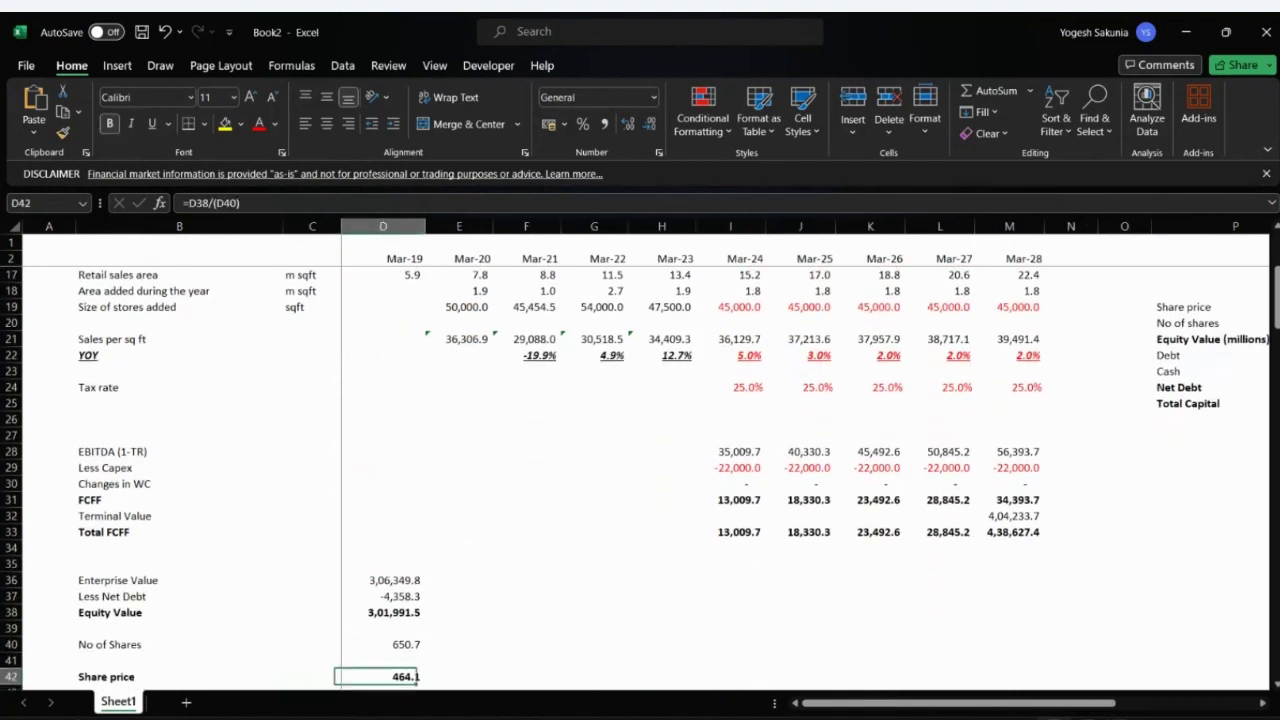
scroll(640, 445, down, 1)
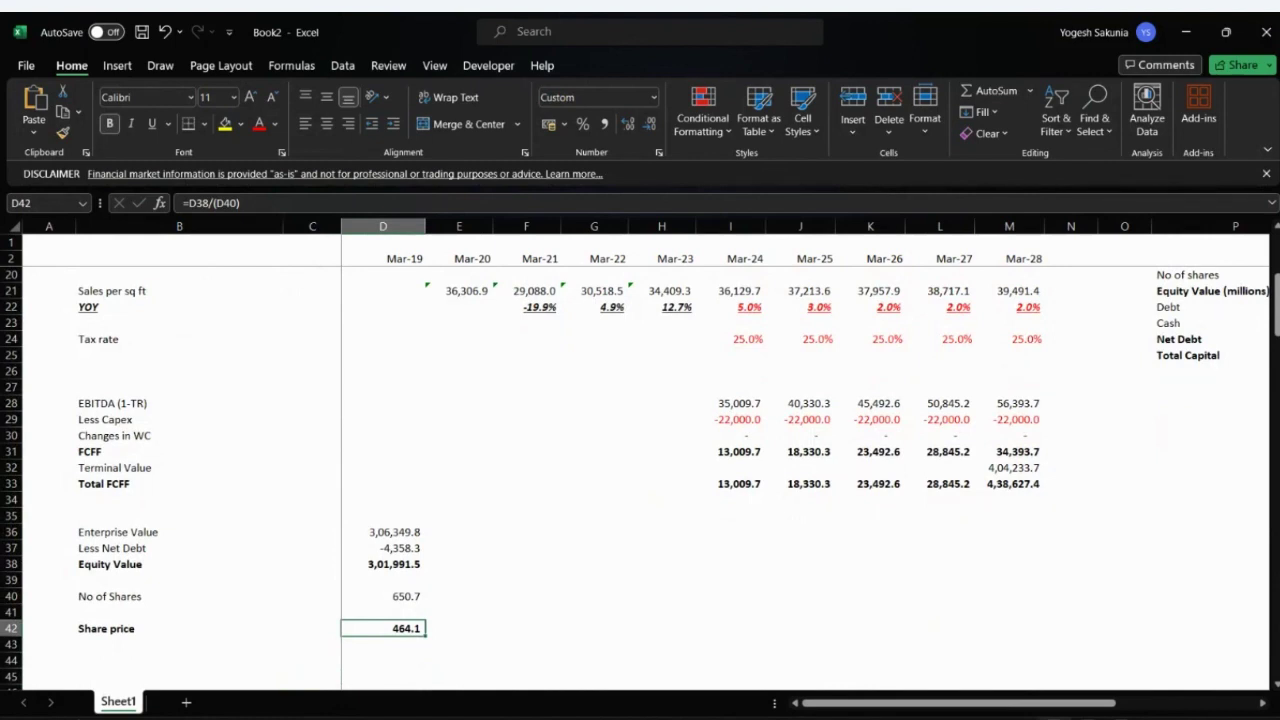
key(alt+Tab)
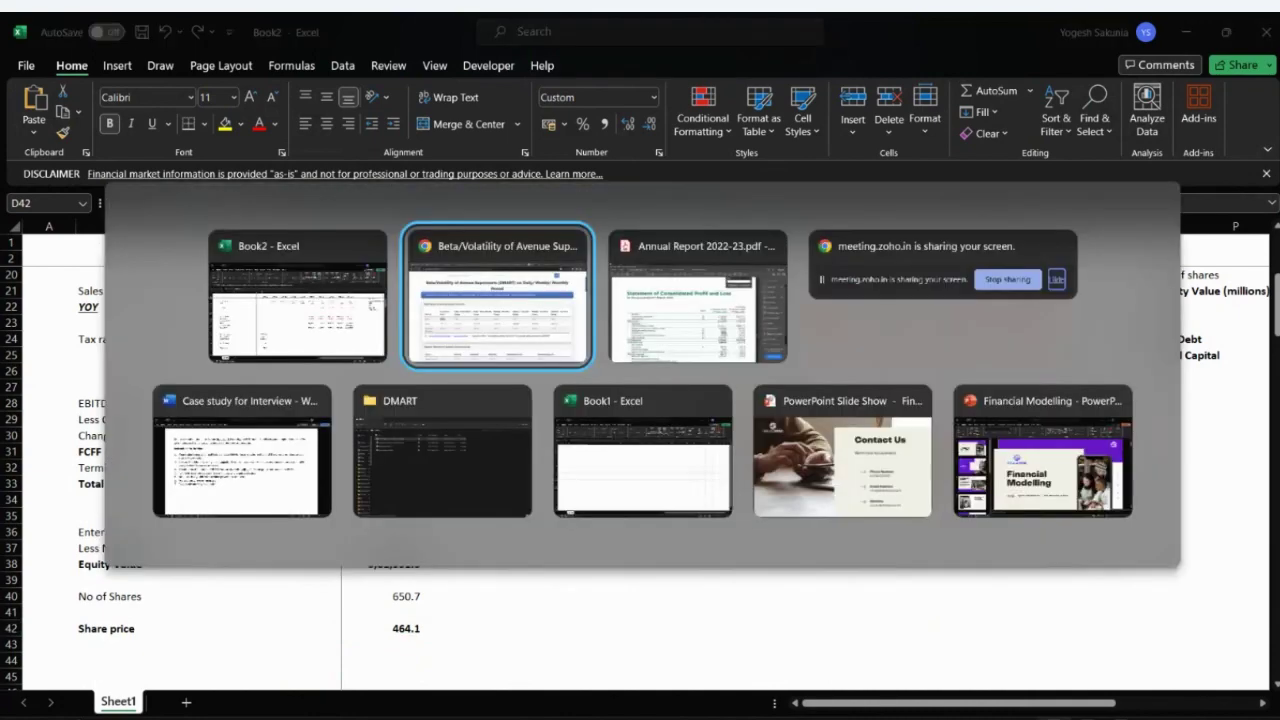
key(alt+Tab)
key(alt+Tab)
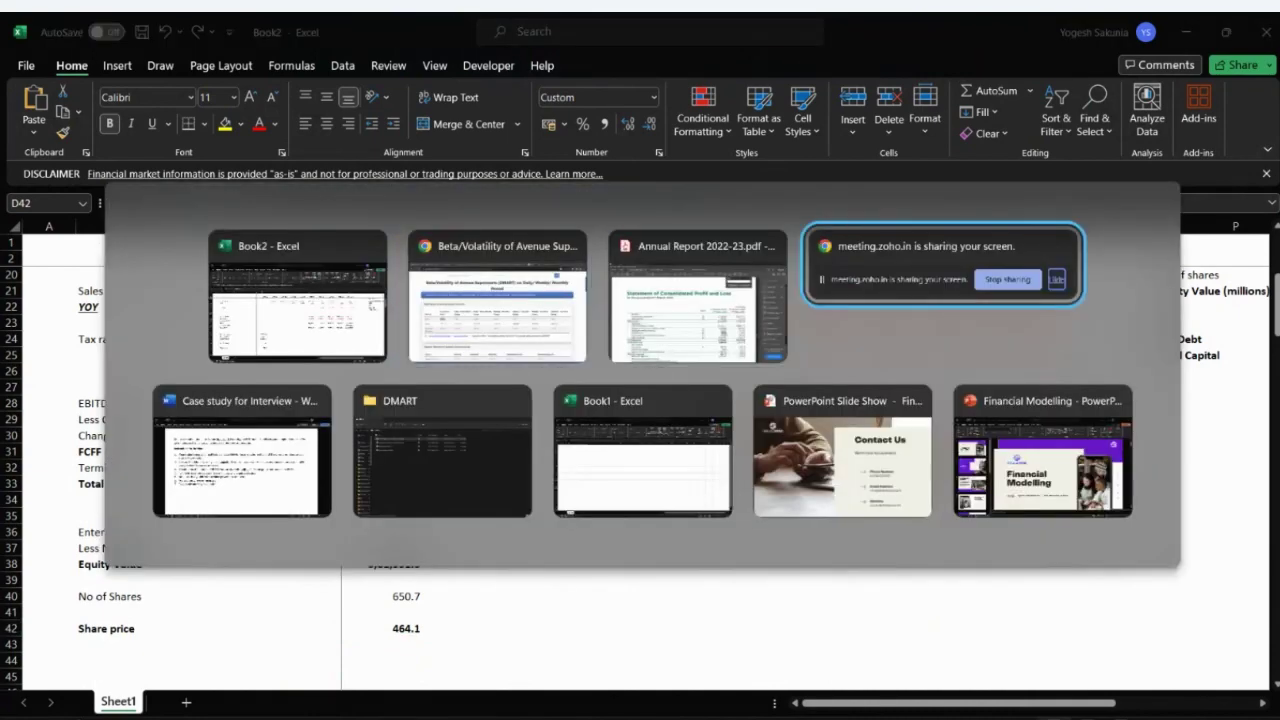
key(alt+Tab)
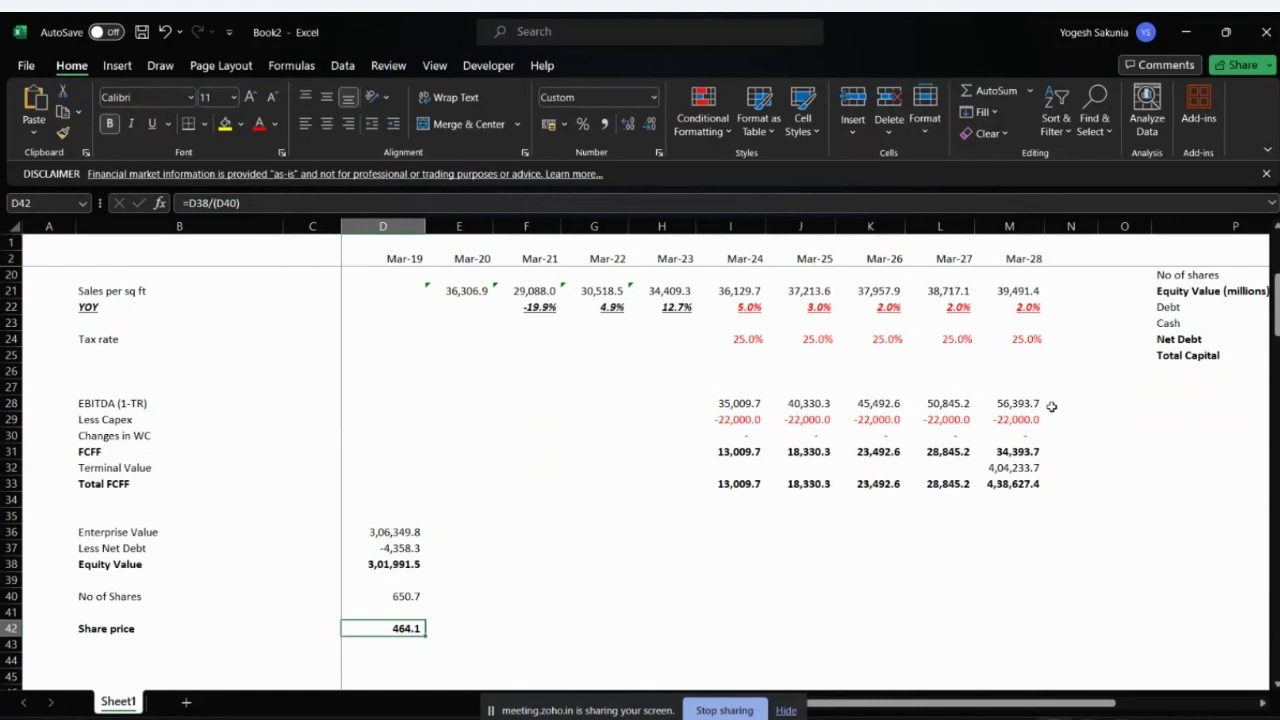
- Calculate the Mar-25 year-on-year FCFF growth in J35 with =J31/I31-1
click(810, 522)
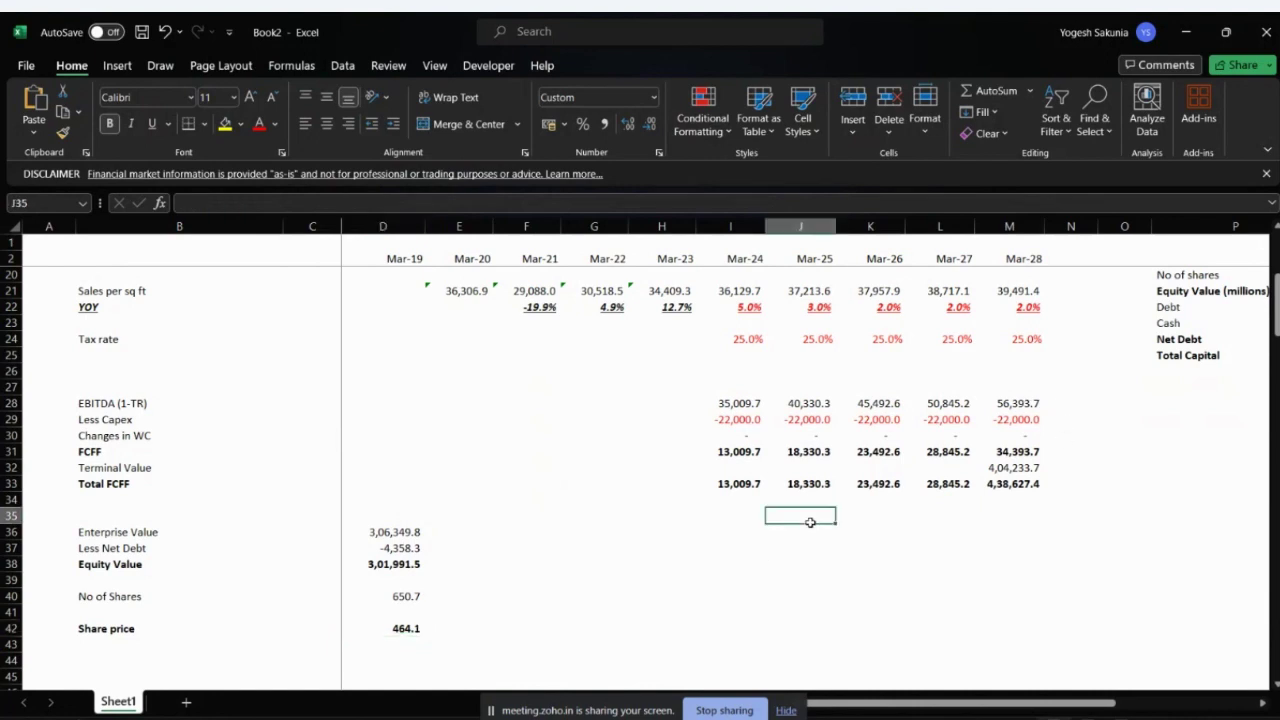
text(=)
key(Up)
key(Up)
key(Up)
key(Up)
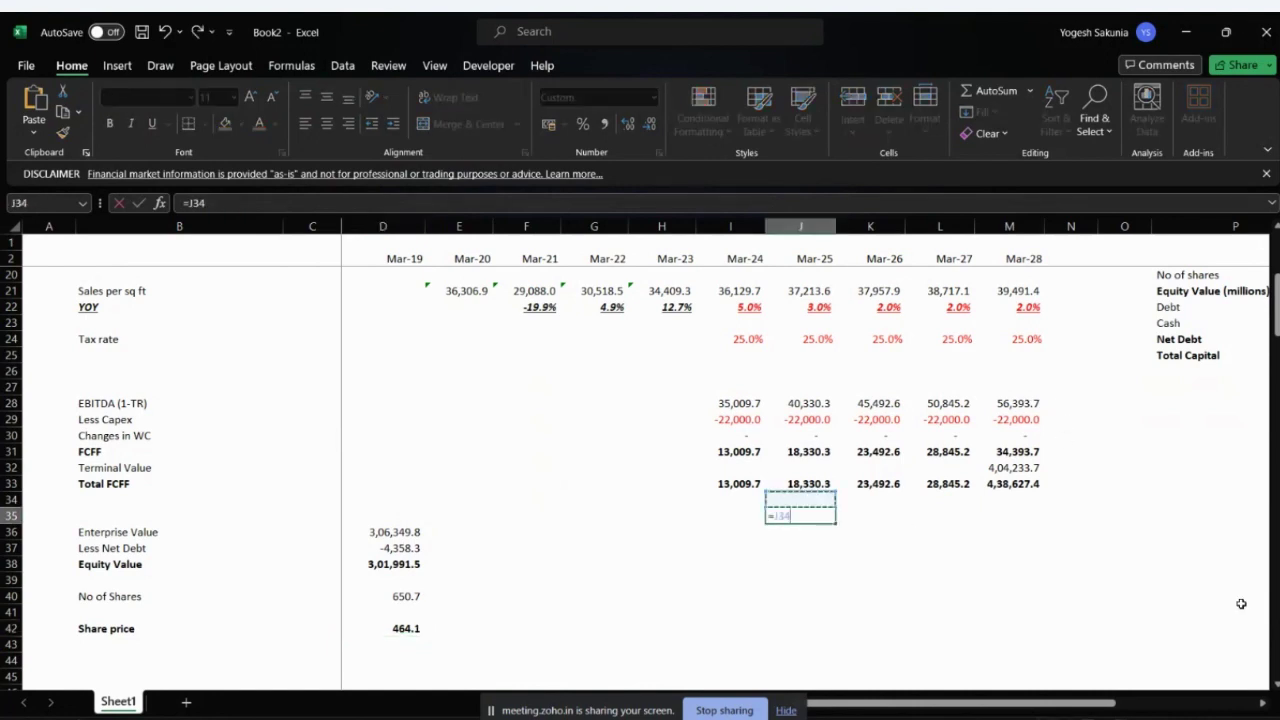
text(/)
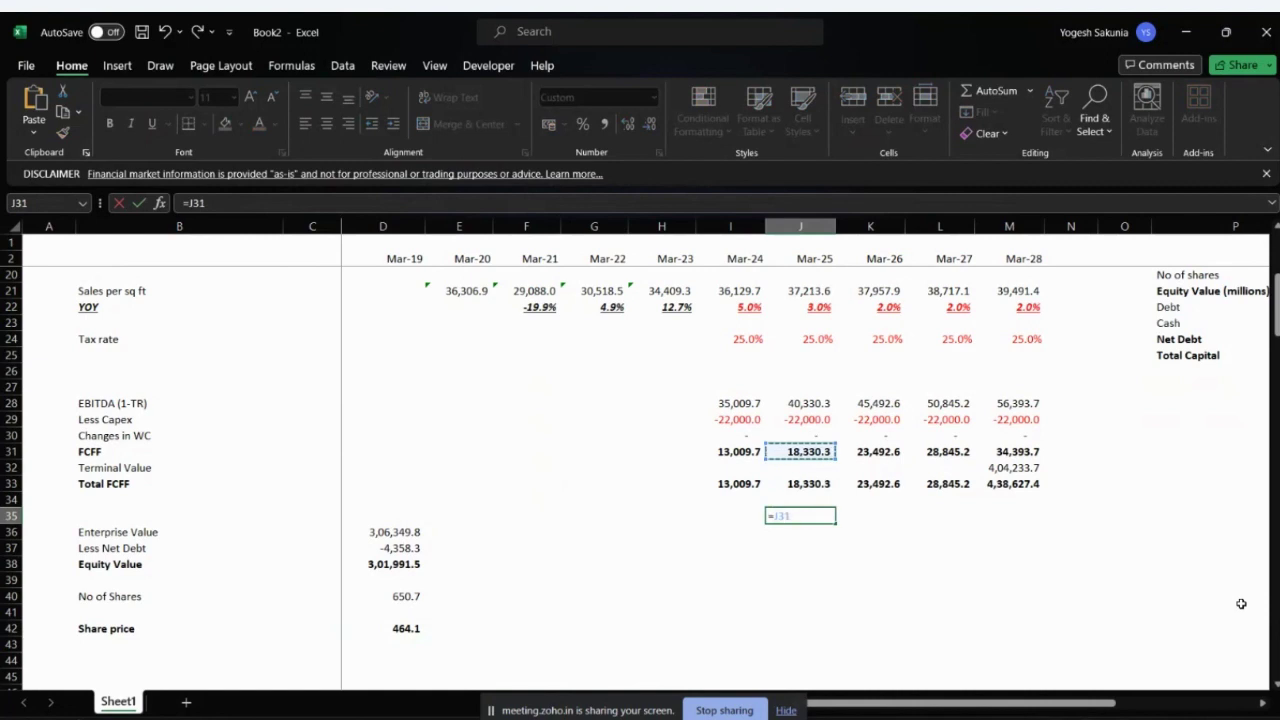
key(Up)
key(Up)
key(Up)
key(Up)
key(Left)
text(-1)
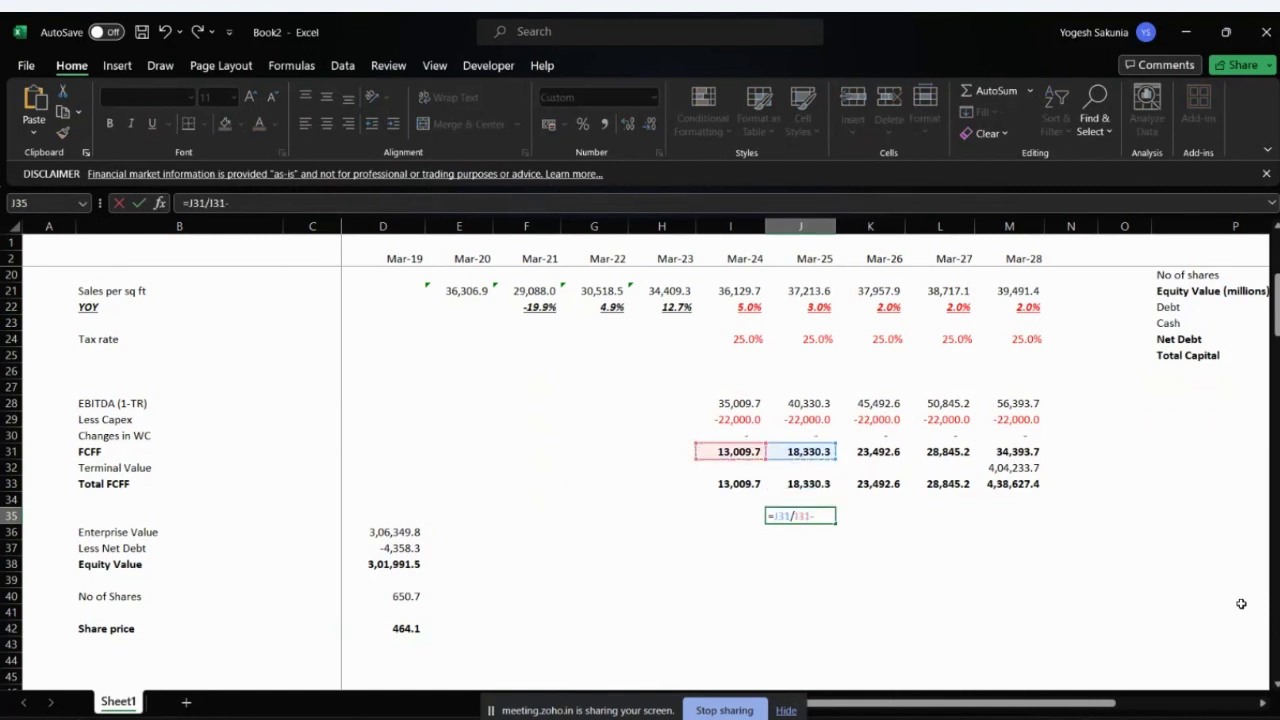
key(ctrl+Return)
- Fill the FCFF growth formula from J35 across to M35 and format the range as percentages with one decimal
key(shift+Right)
key(shift+Right)
key(shift+Right)
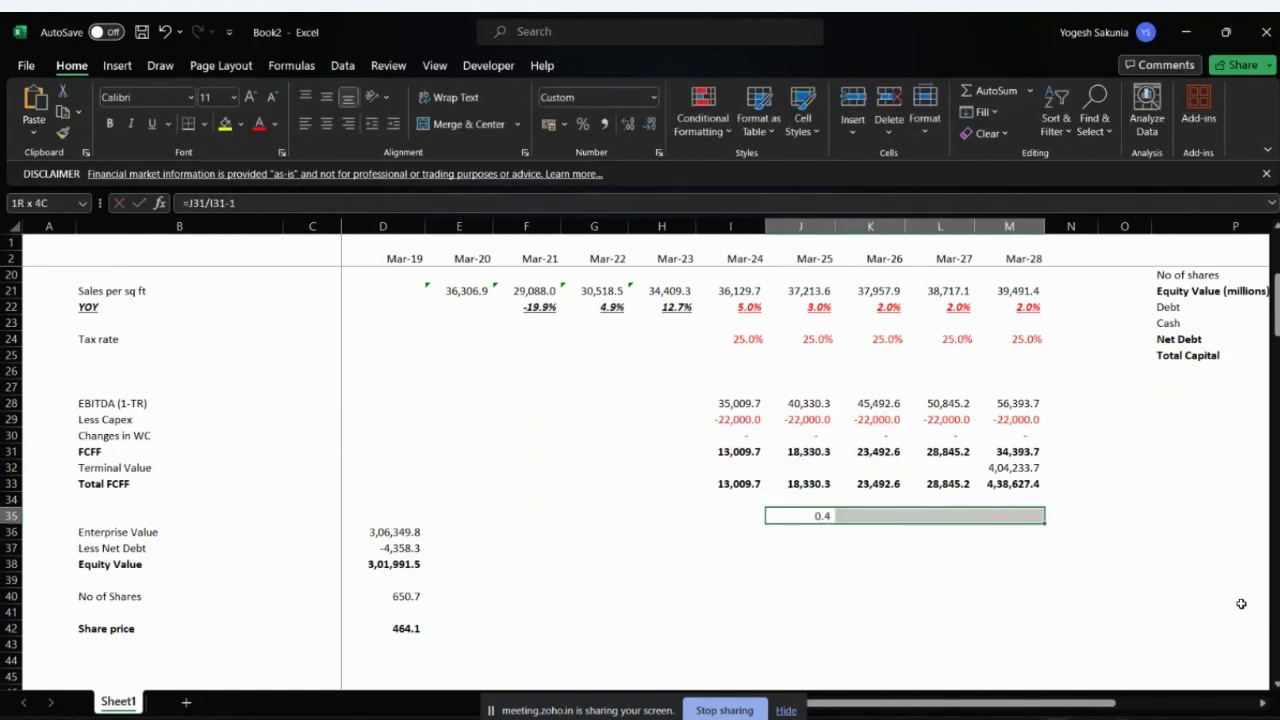
key(ctrl+r)
click(583, 126)
click(629, 128)
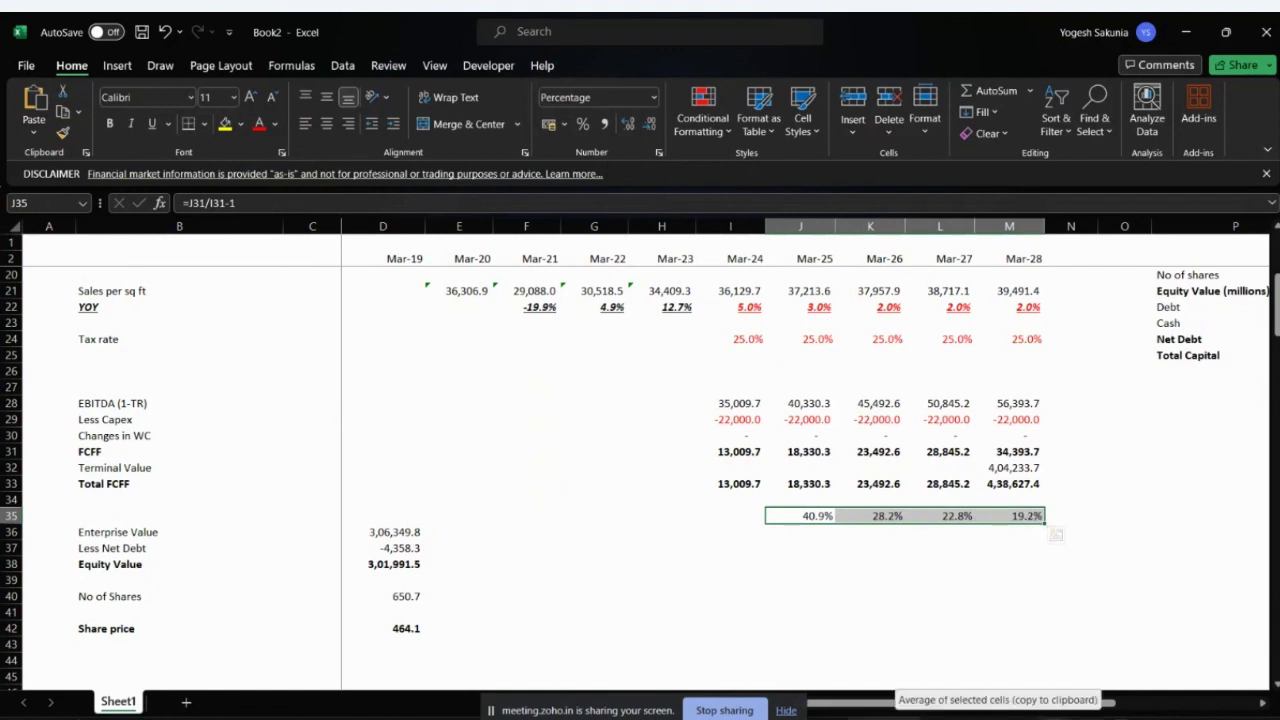
- Calculate the ratio of Mar-28 to Mar-24 EBITDA (1-TR) in M36 with =M28/I28
click(1017, 546)
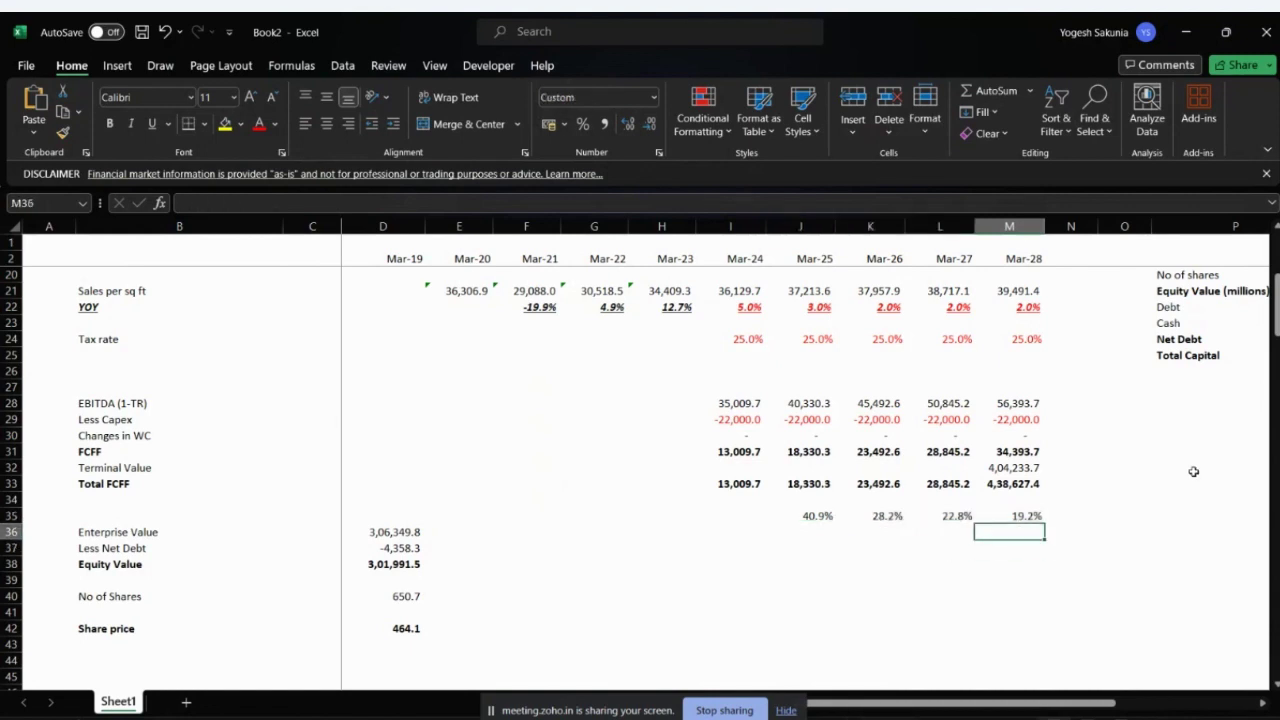
text(=)
key(Up)
key(Up)
key(Up)
key(Up)
key(Up)
key(Up)
key(Up)
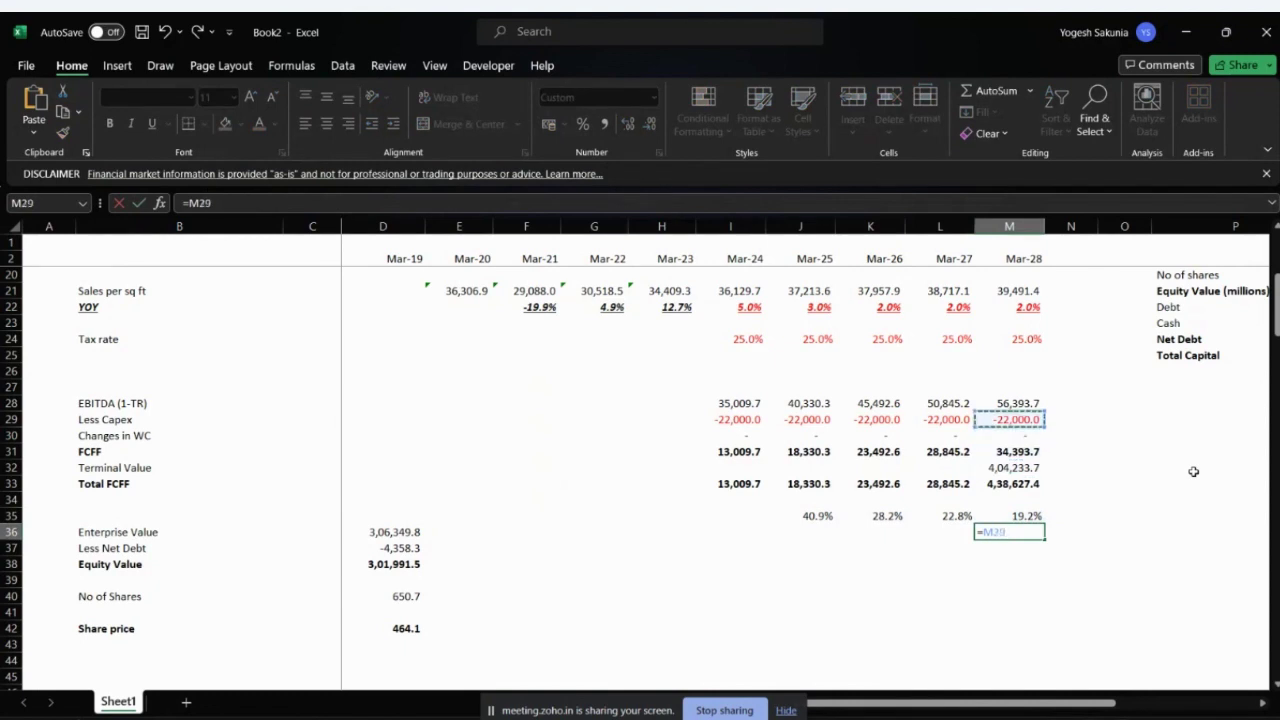
key(Up)
text(/)
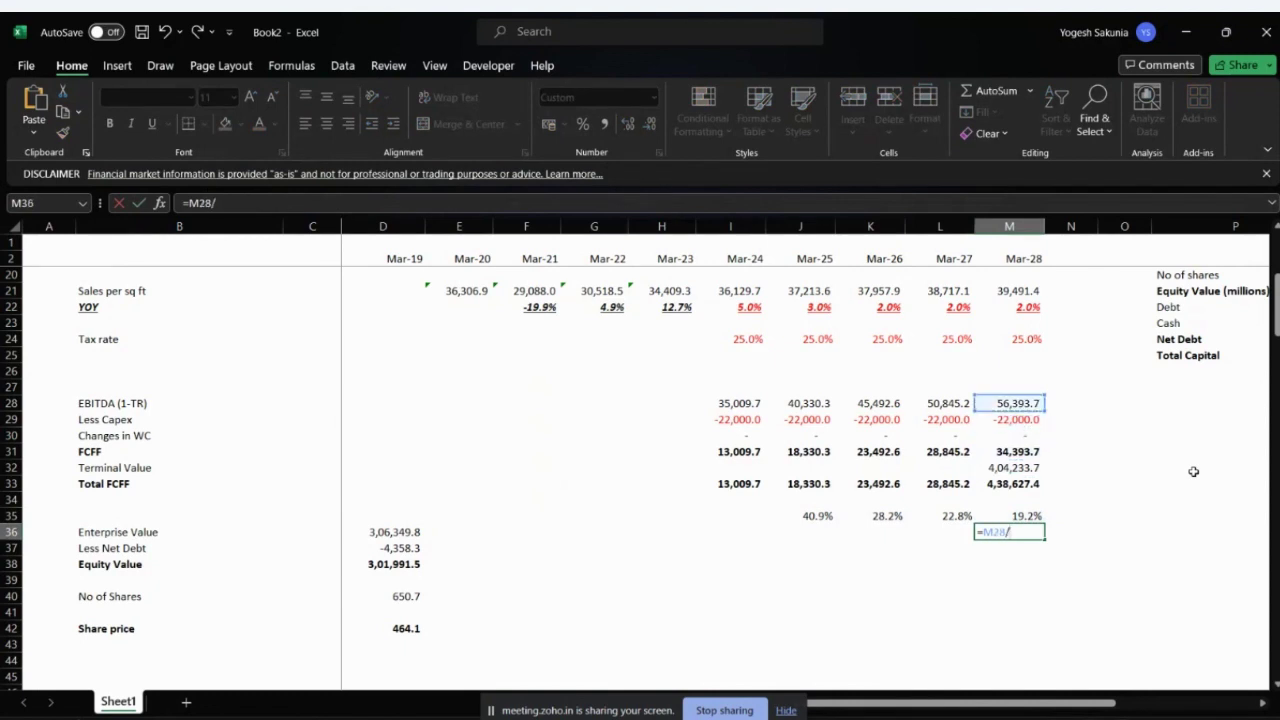
key(Up)
key(Up)
key(Up)
key(Up)
key(Up)
key(Up)
key(Up)
key(Up)
key(Left)
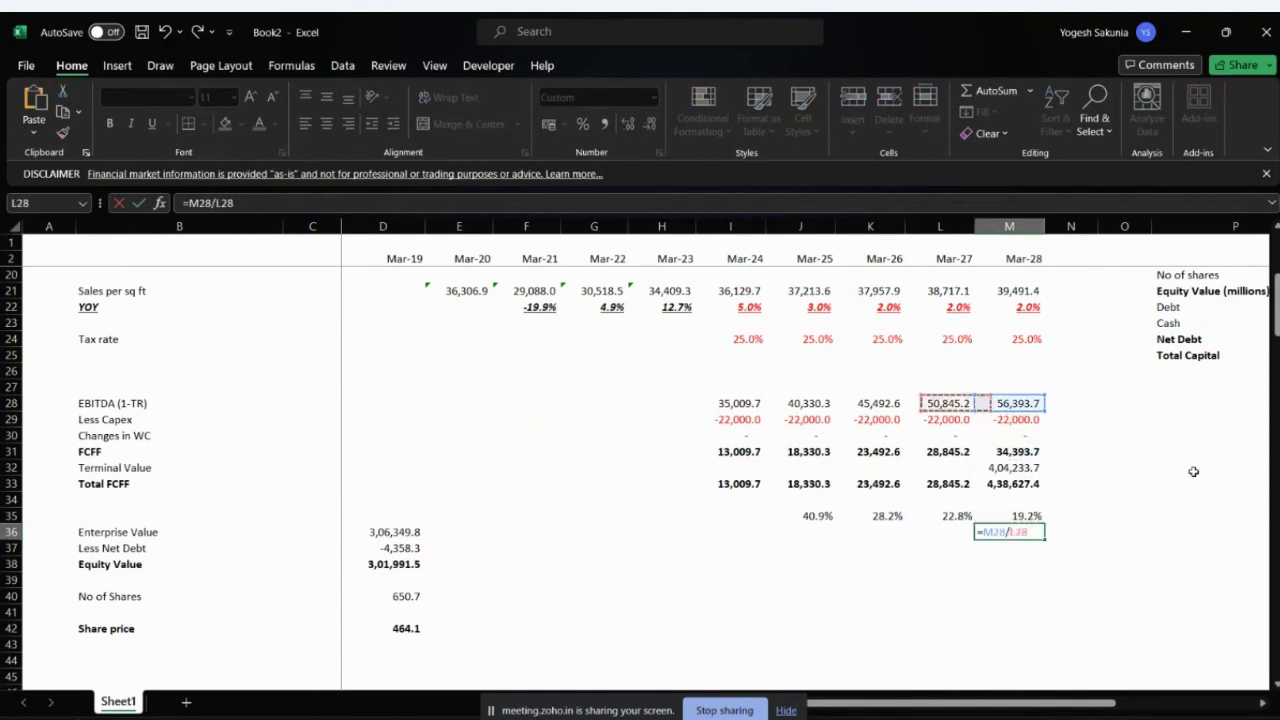
key(Left)
key(Left)
key(Left)
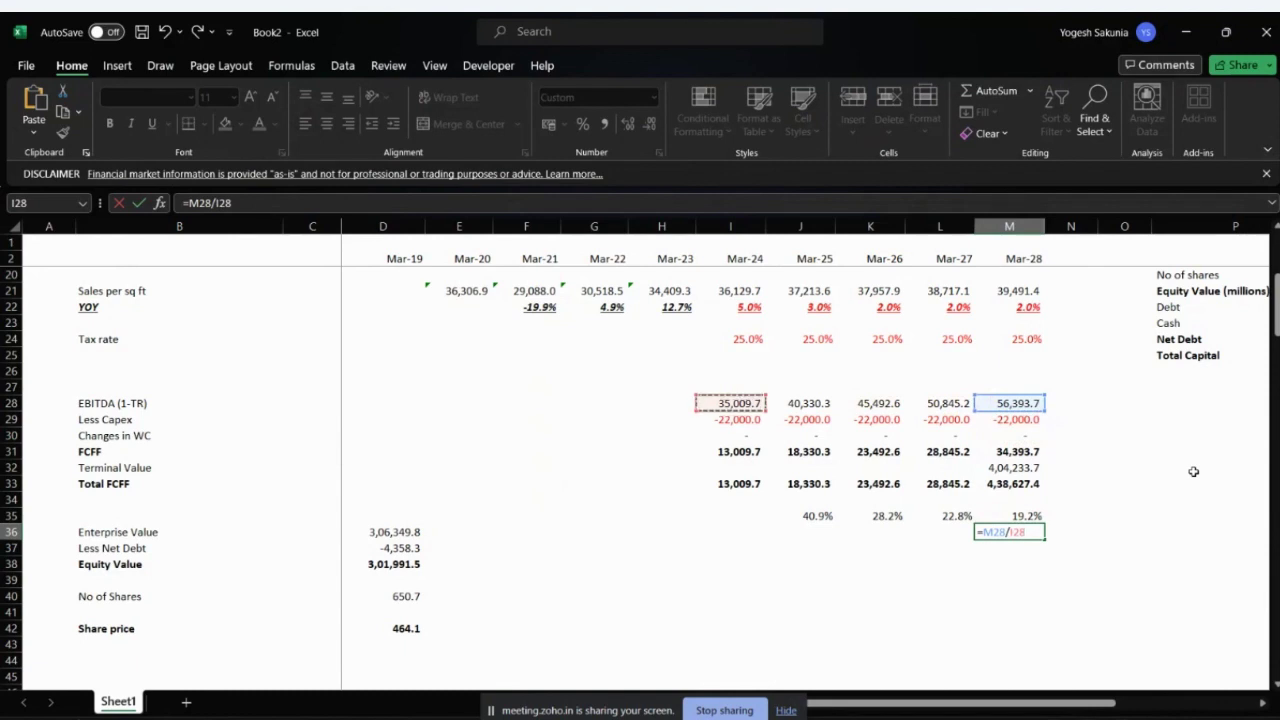
key(ctrl+Return)
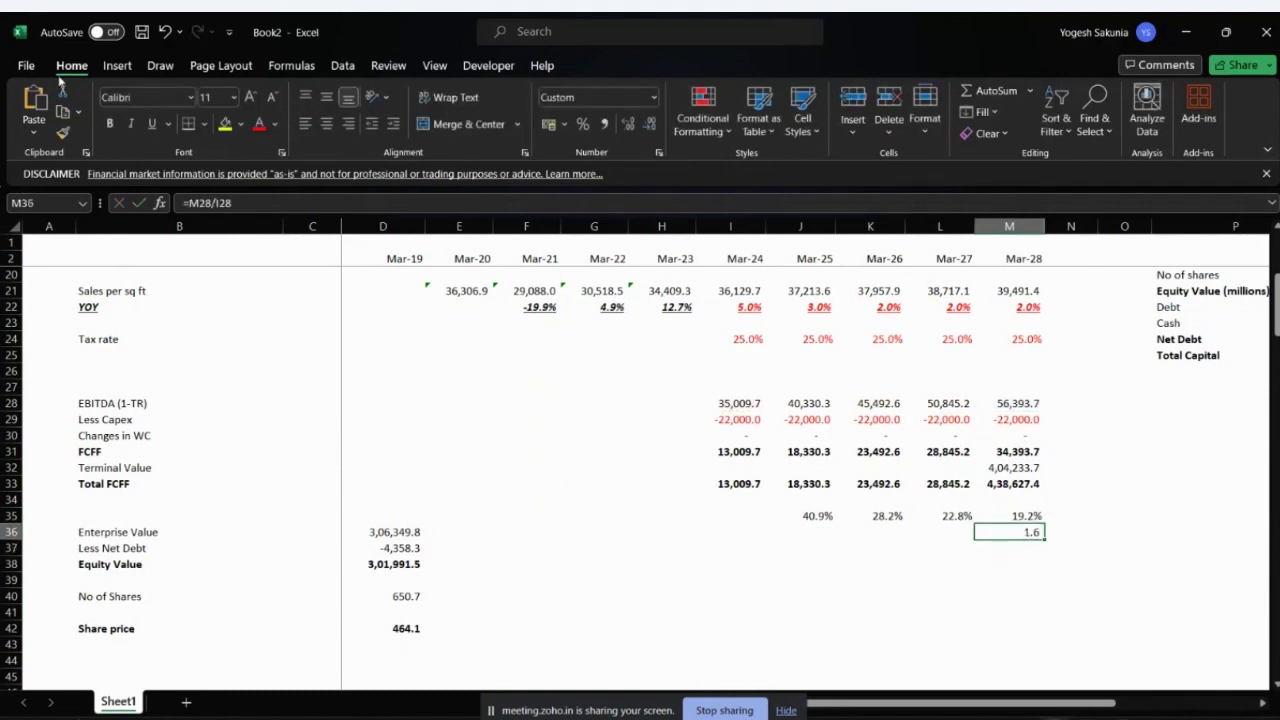
- Turn the M36 ratio into a four-year EBITDA (1-TR) compound growth rate with =(M28/I28)^(1/4)-1
click(190, 203)
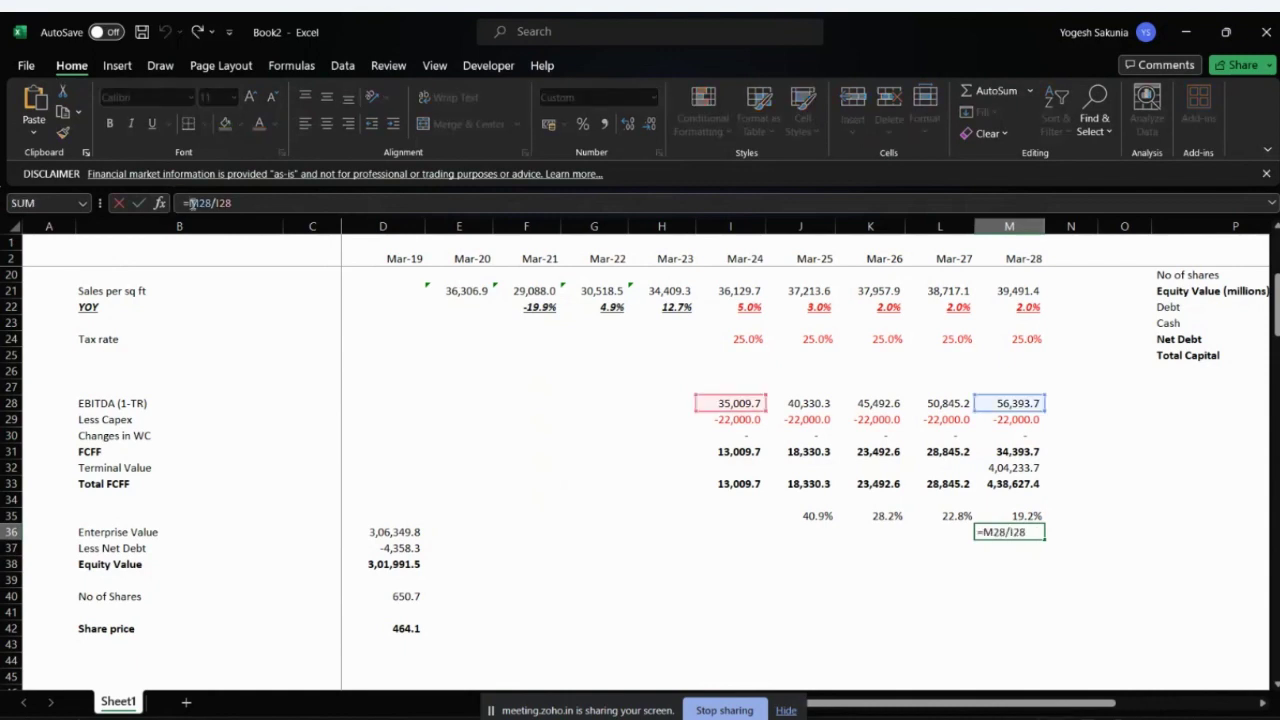
text(()
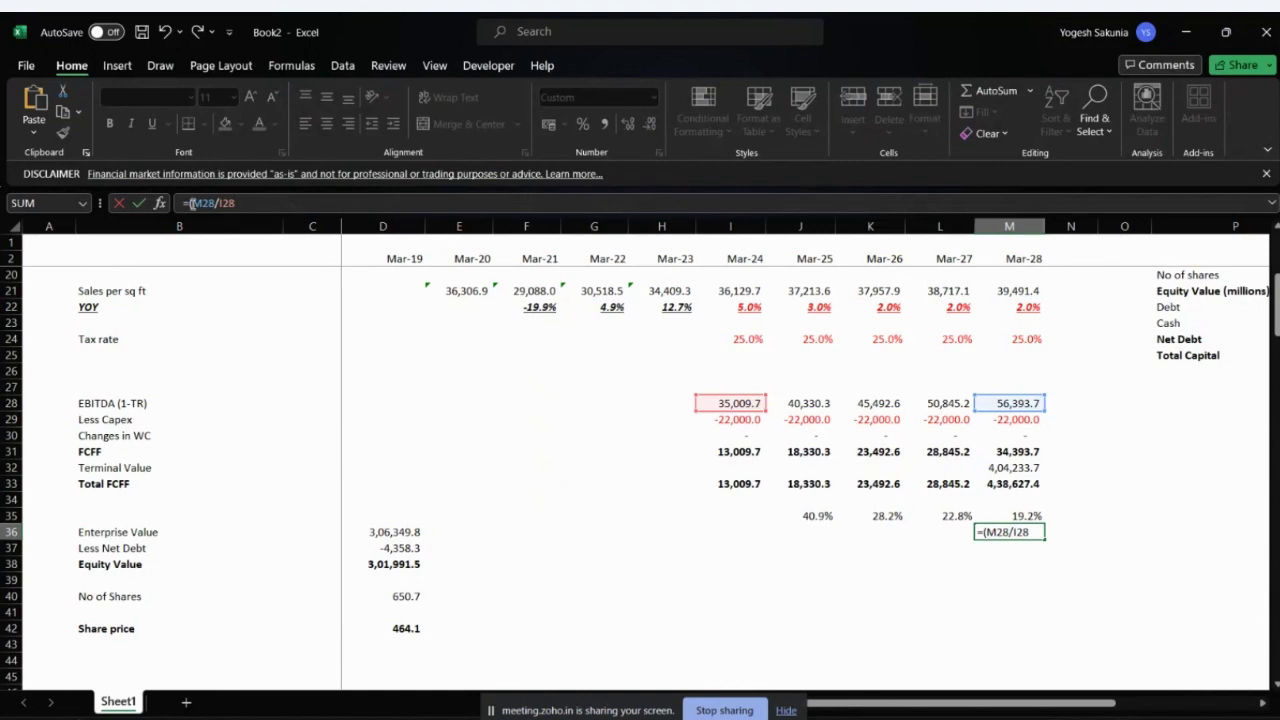
text()^(1/4))
key(Return)
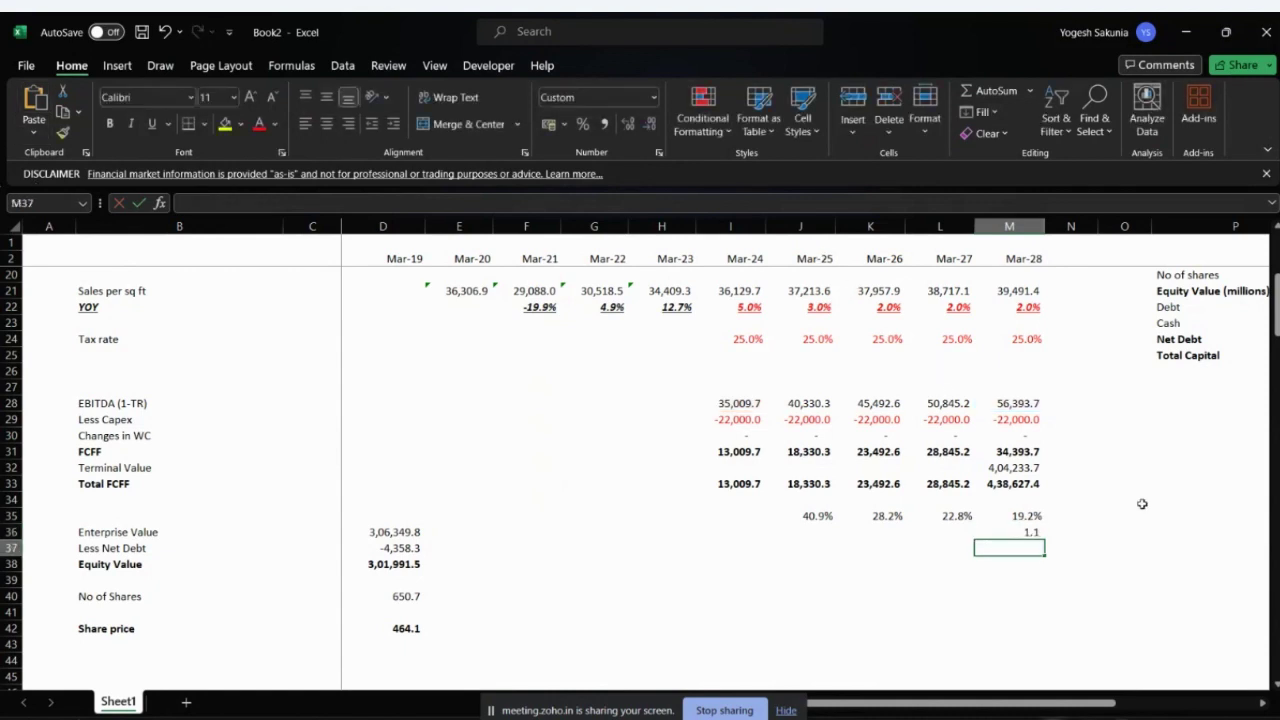
key(Up)
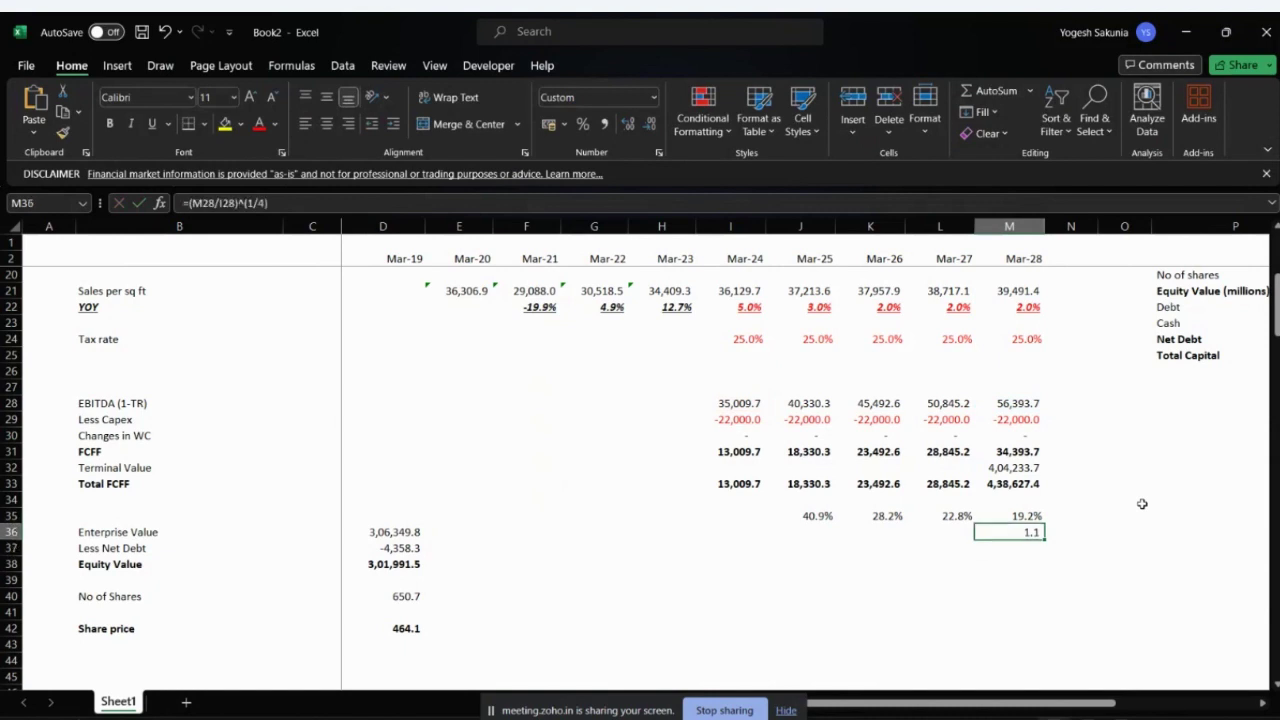
click(298, 202)
text(-1)
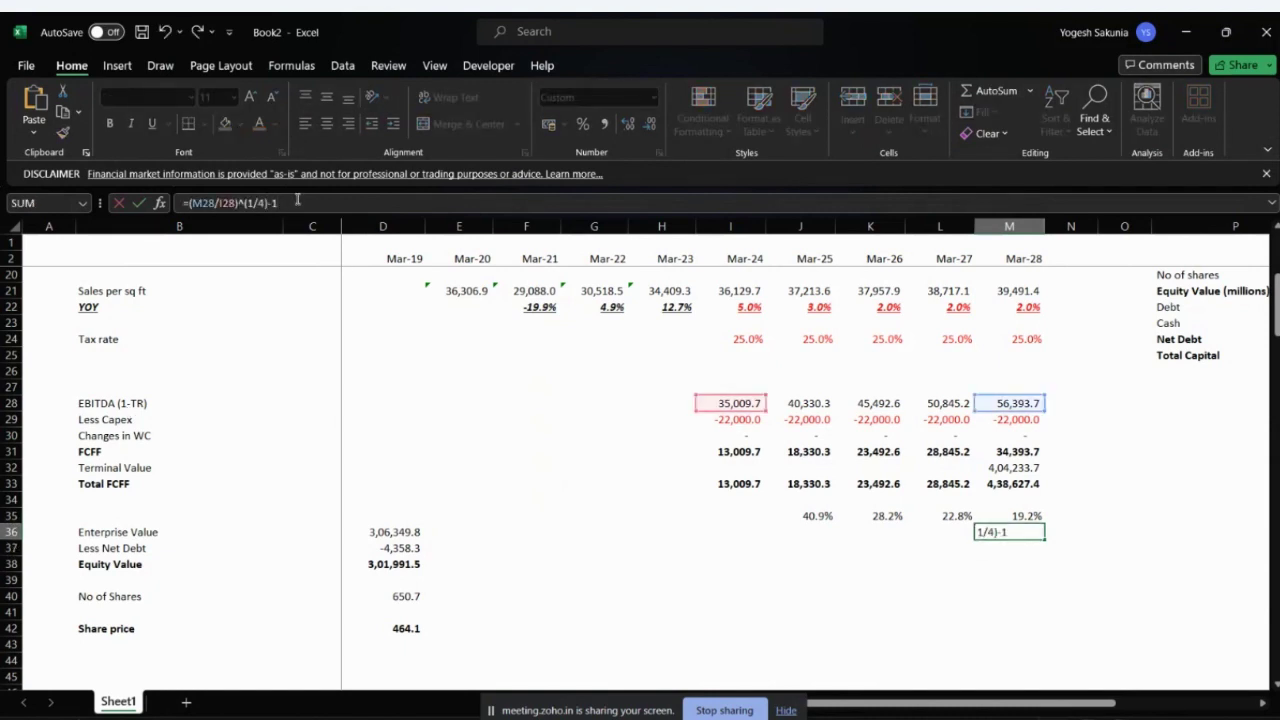
key(ctrl+Return)
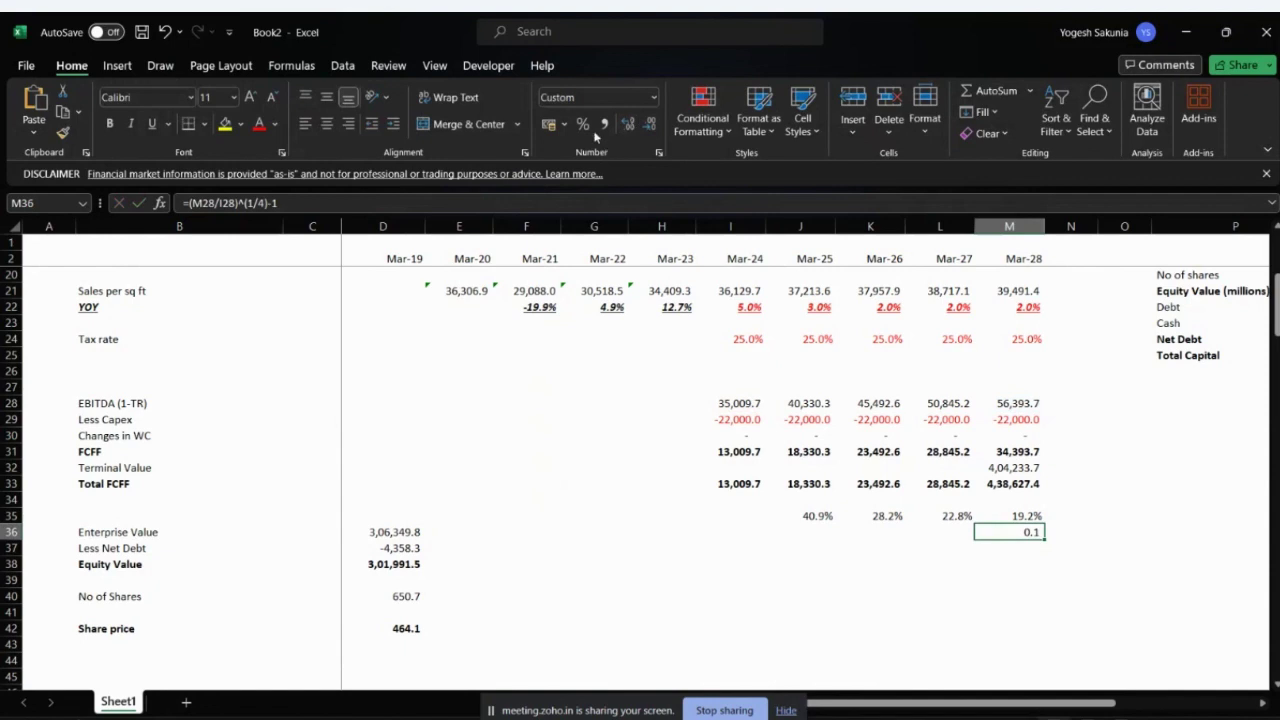
- Format the EBITDA (1-TR) growth rate in M36 as a percentage to read it, and clear the cell
click(583, 124)
click(455, 203)
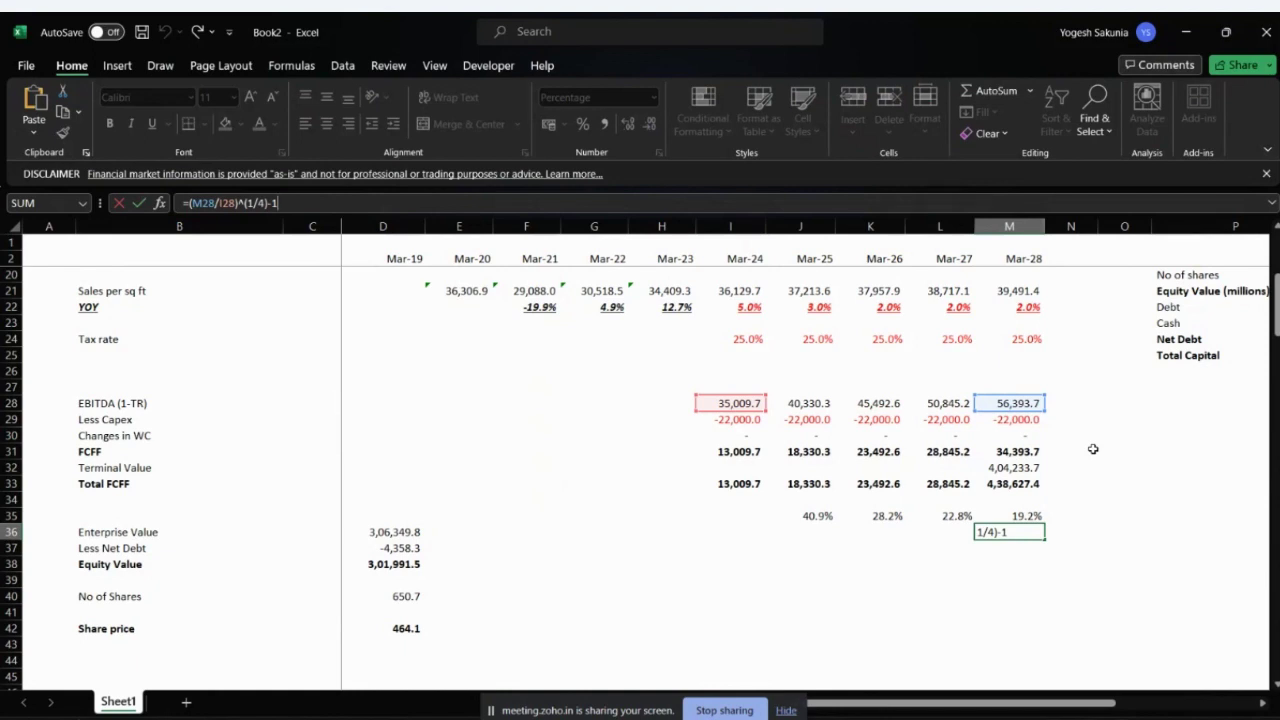
key(Return)
key(Up)
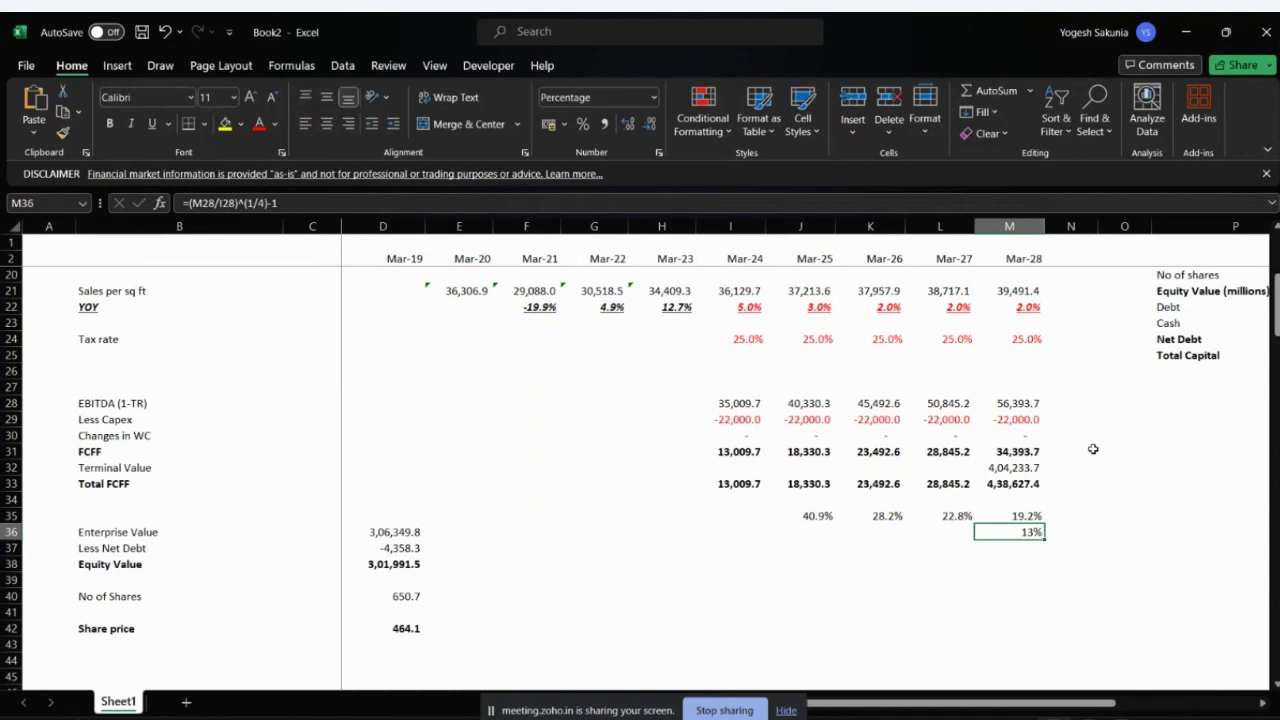
key(Delete)
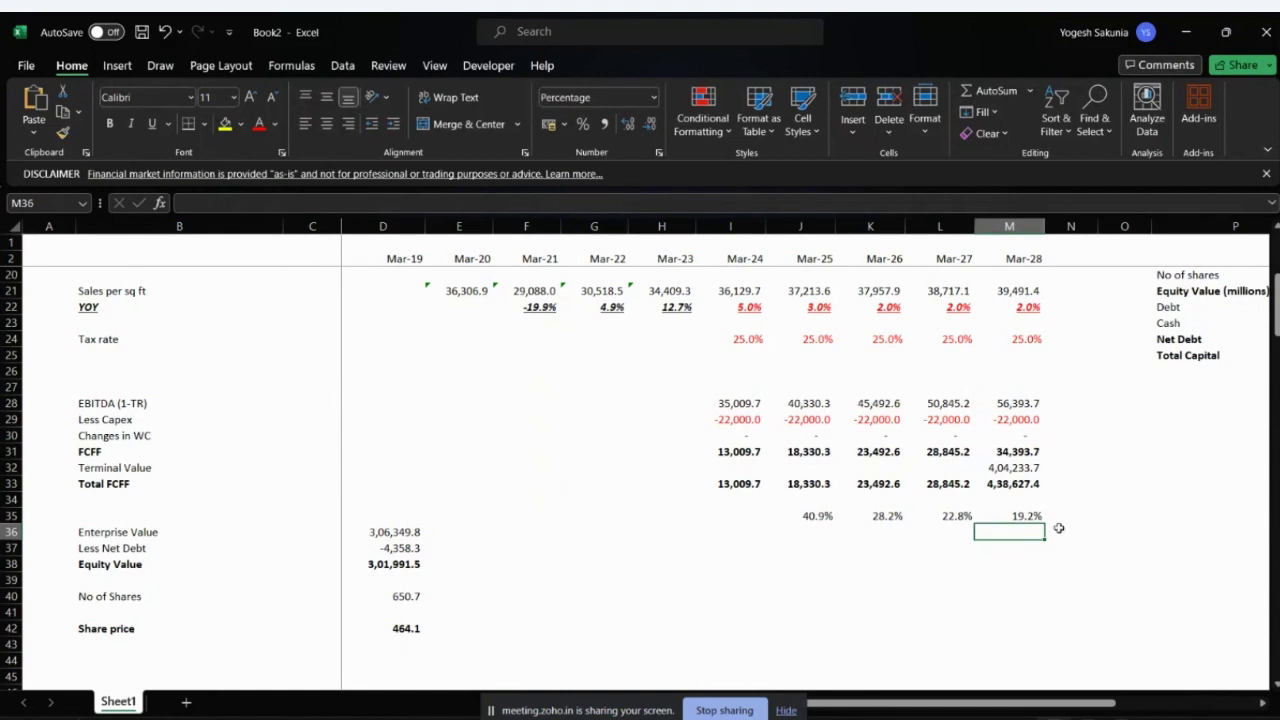
- Check the Mar-25 FCFF growth formula in J35 and the cells it references
key(Up)
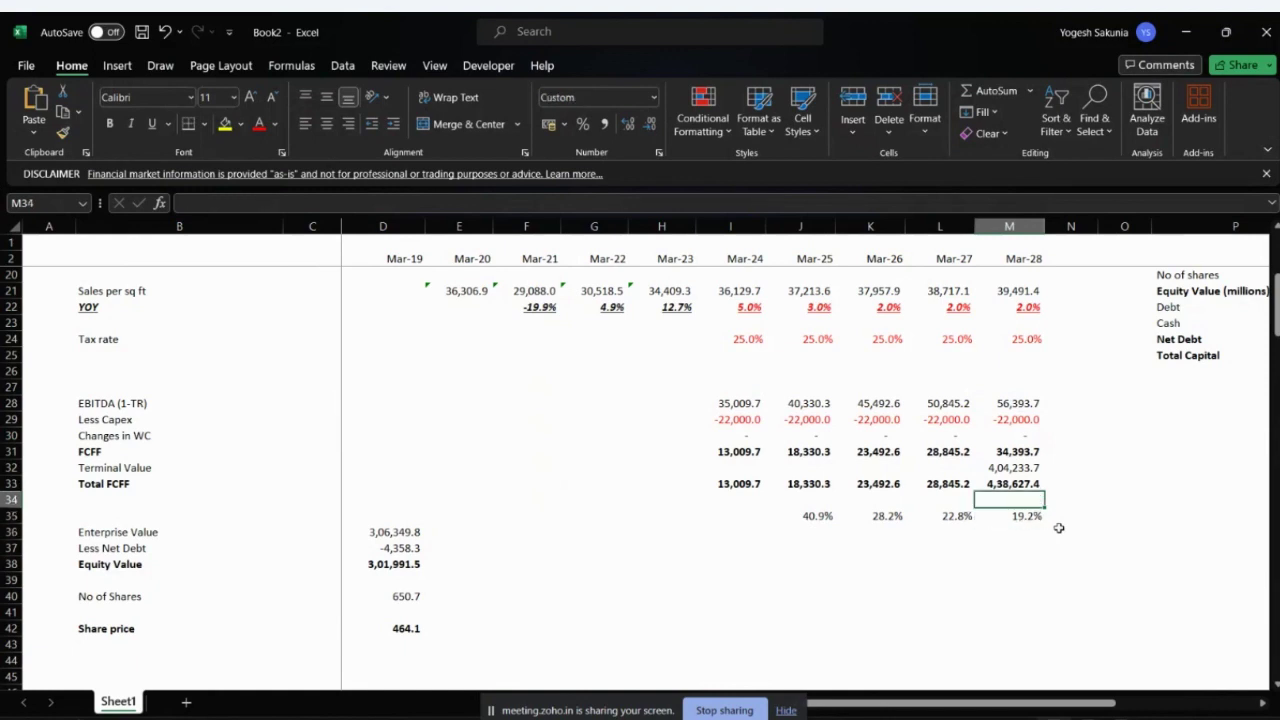
key(Left)
key(Left)
key(Left)
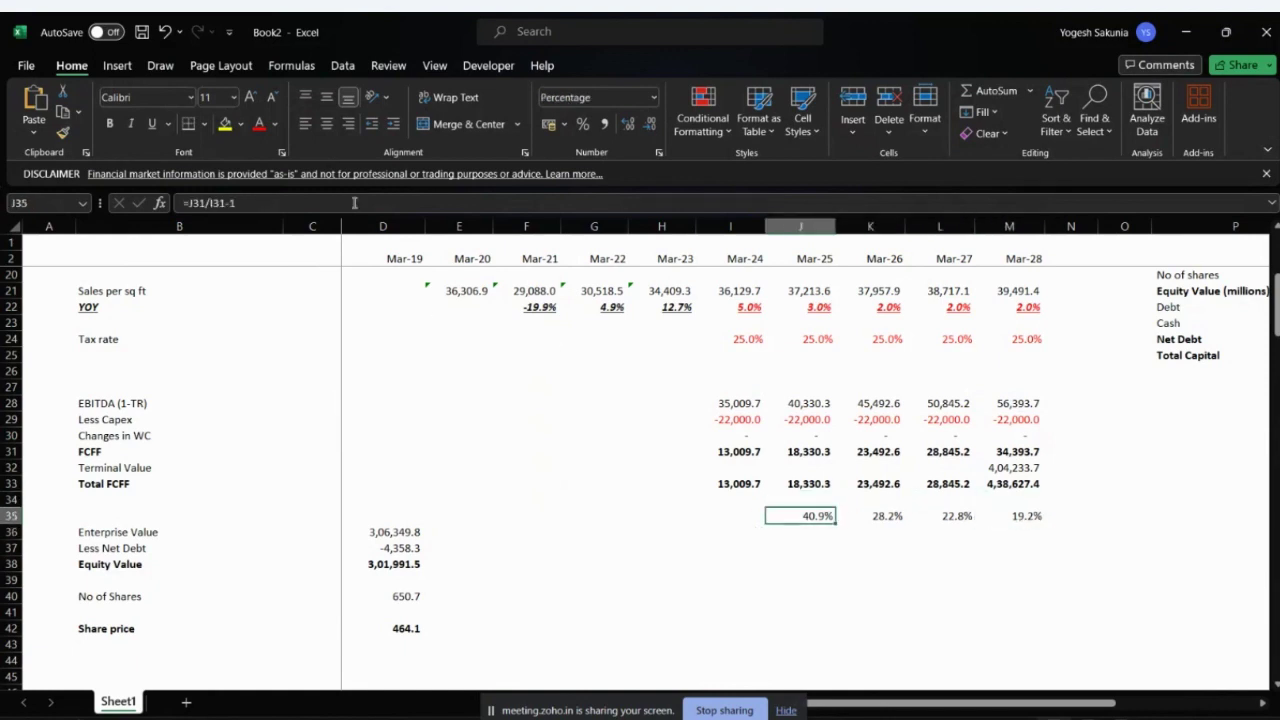
click(354, 202)
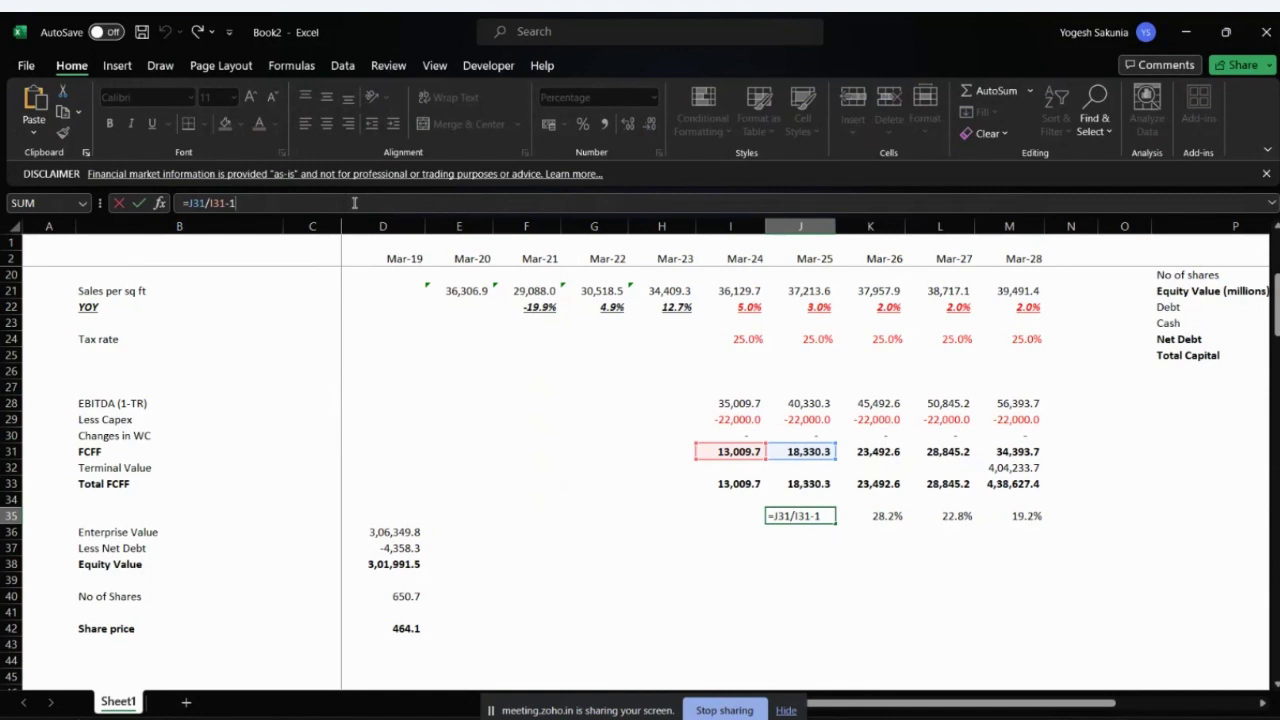
key(Tab)
- Calculate the fourth root of the Mar-28 to Mar-24 FCFF ratio in M37 with =(M31/I31)^(1/4)
key(Tab)
key(Tab)
key(Down)
key(Down)
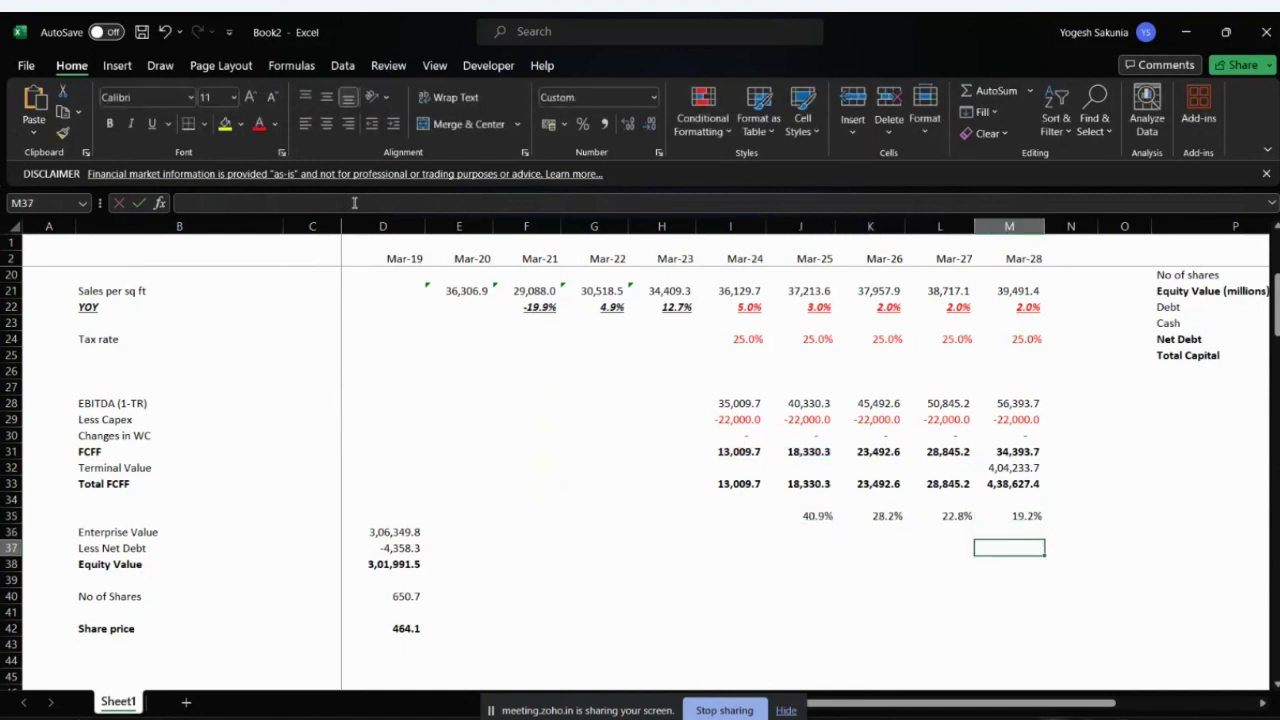
text(=()
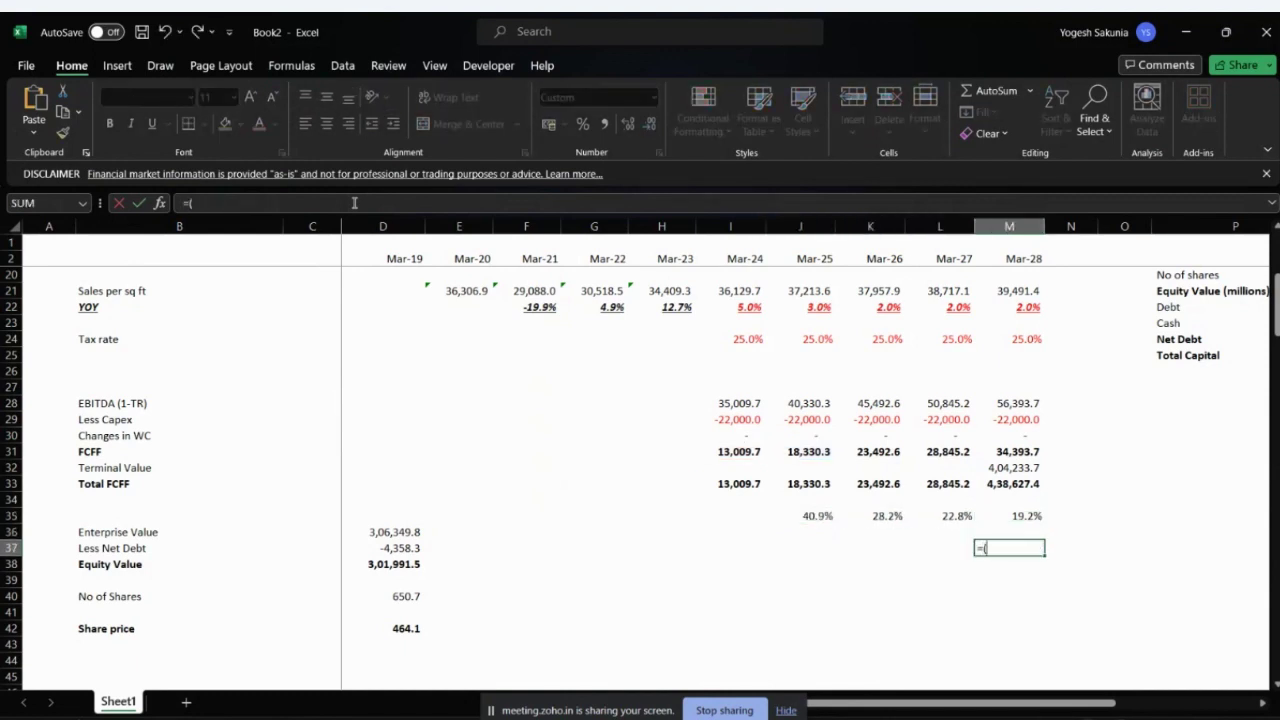
key(Up)
key(Up)
key(Up)
key(Up)
key(Up)
key(Up)
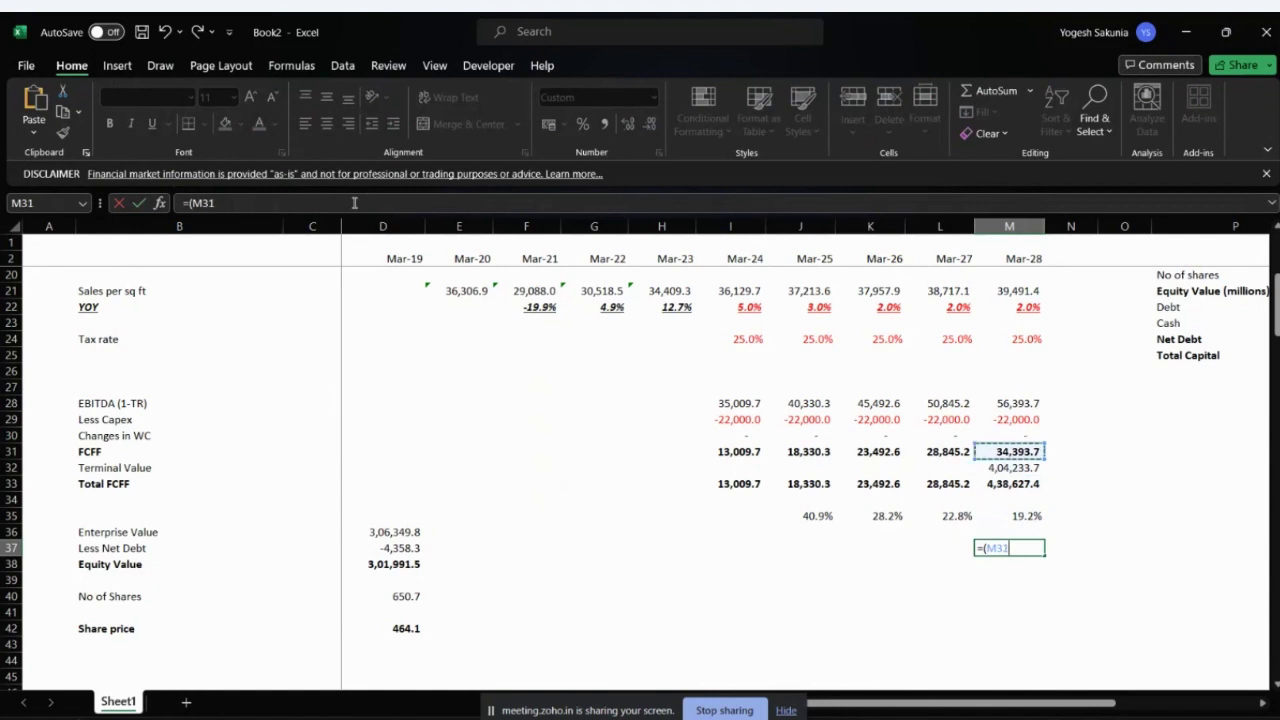
text(/)
key(Up)
key(Up)
key(Up)
key(Up)
key(Up)
key(Up)
key(Left)
key(Left)
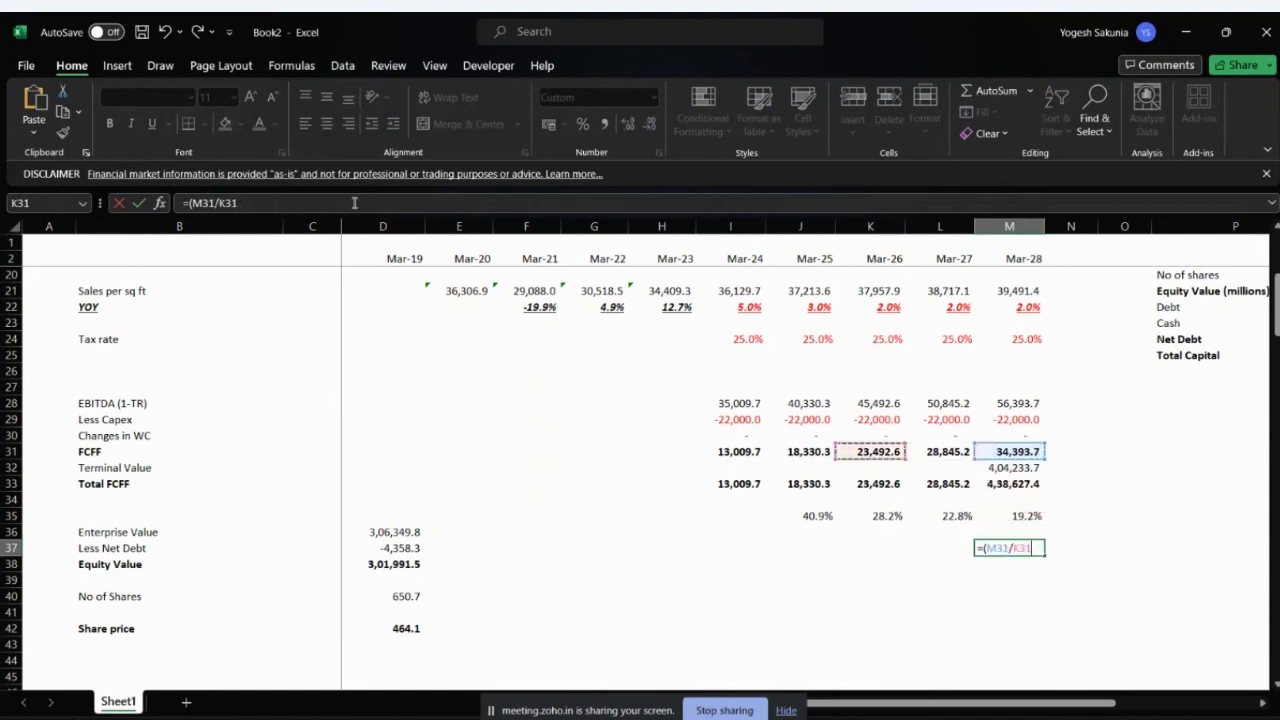
key(Left)
key(Left)
text())
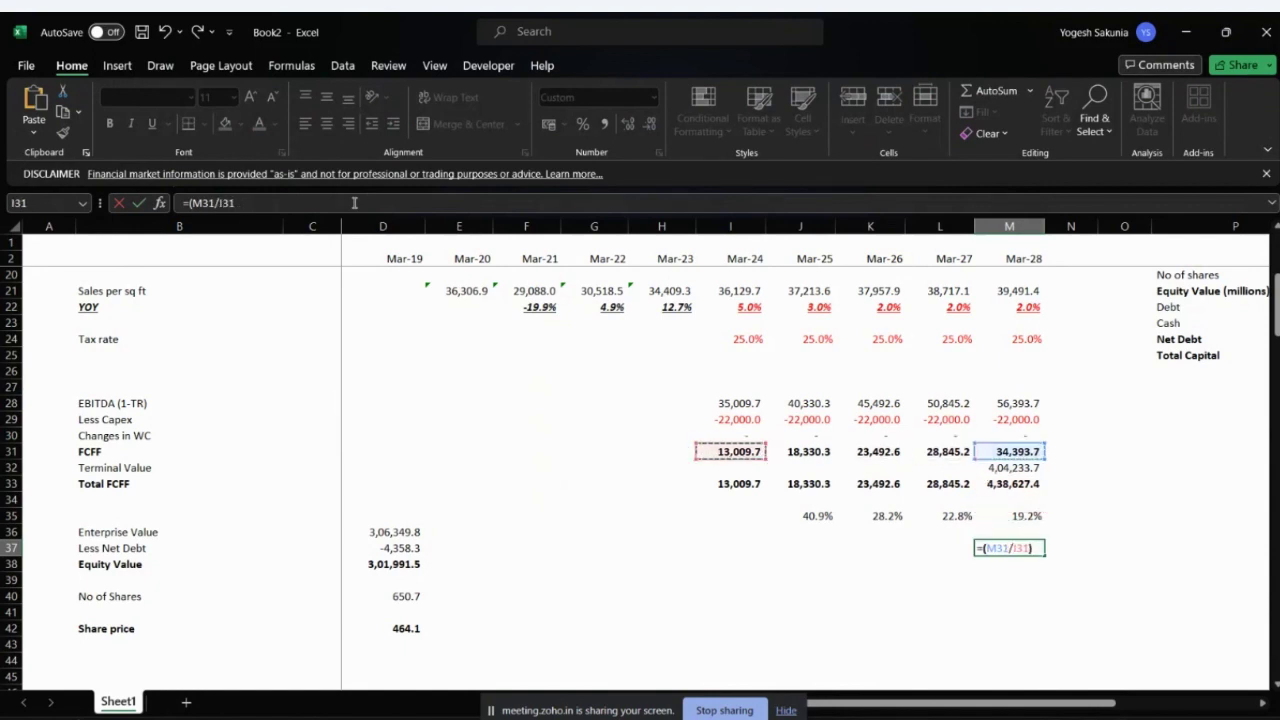
text(^(1/4)
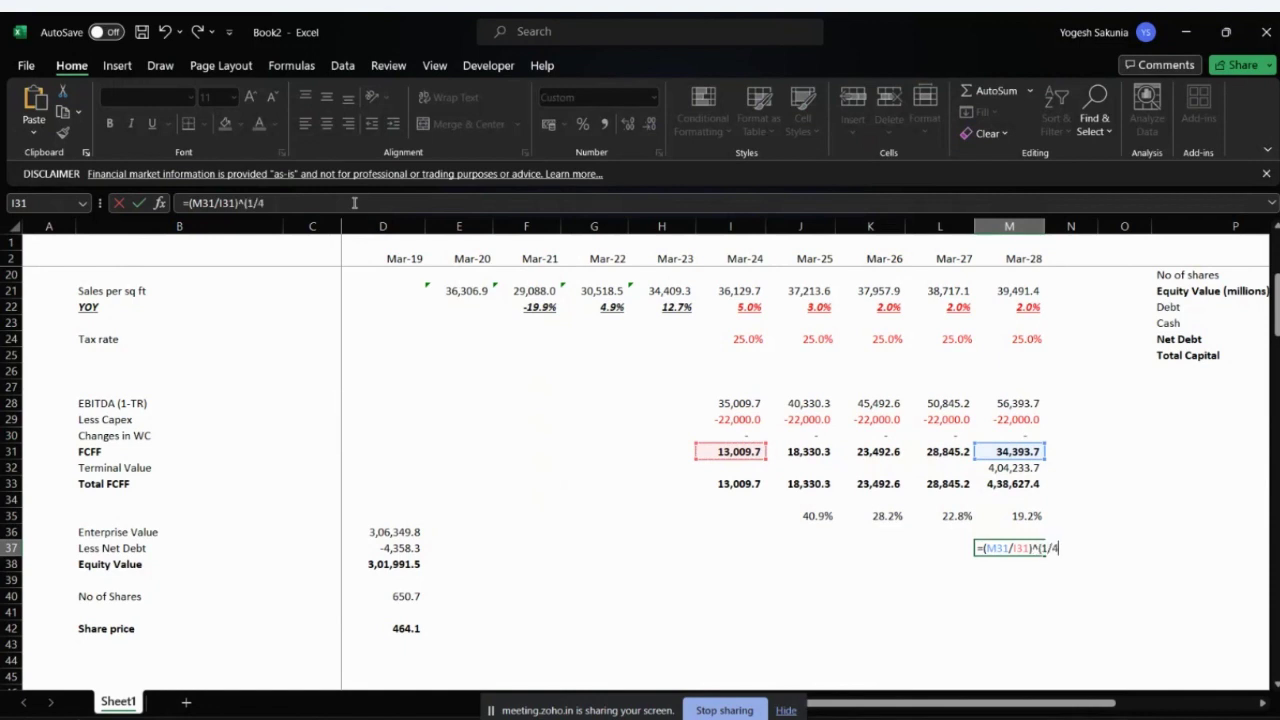
text())
key(Return)
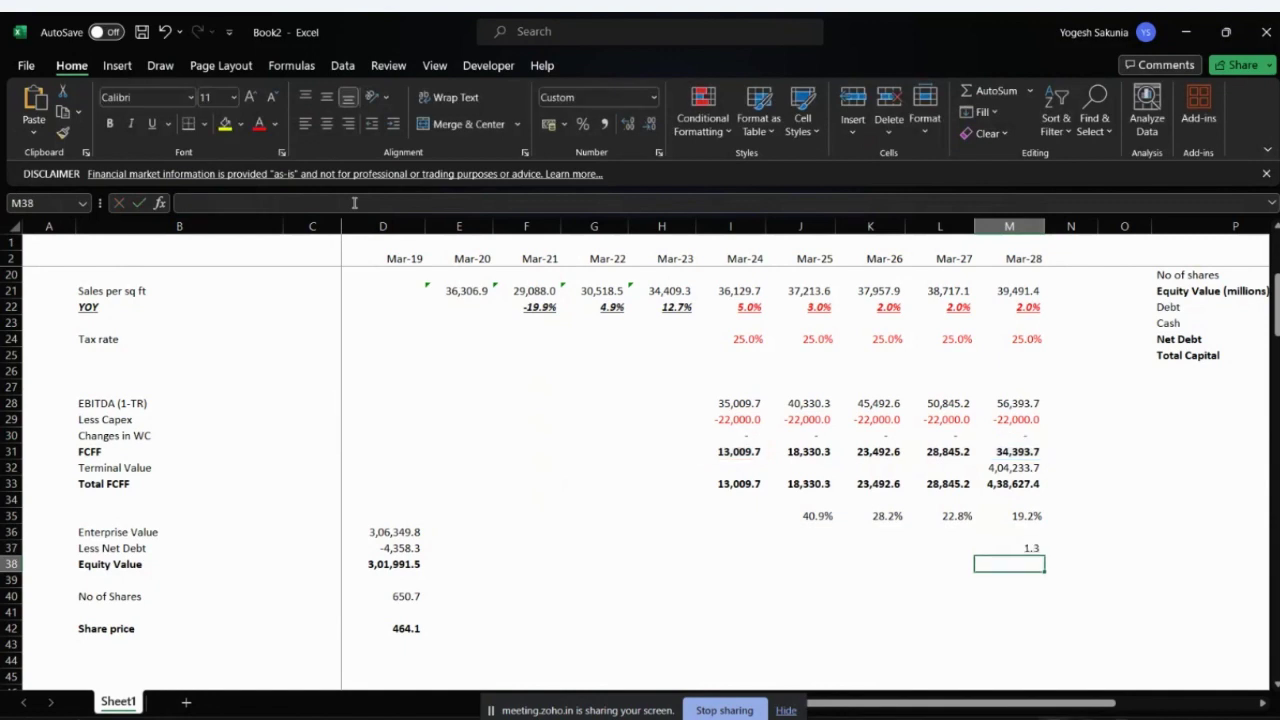
- Subtract 1 in the M37 formula to obtain the four-year FCFF compound growth rate
key(Up)
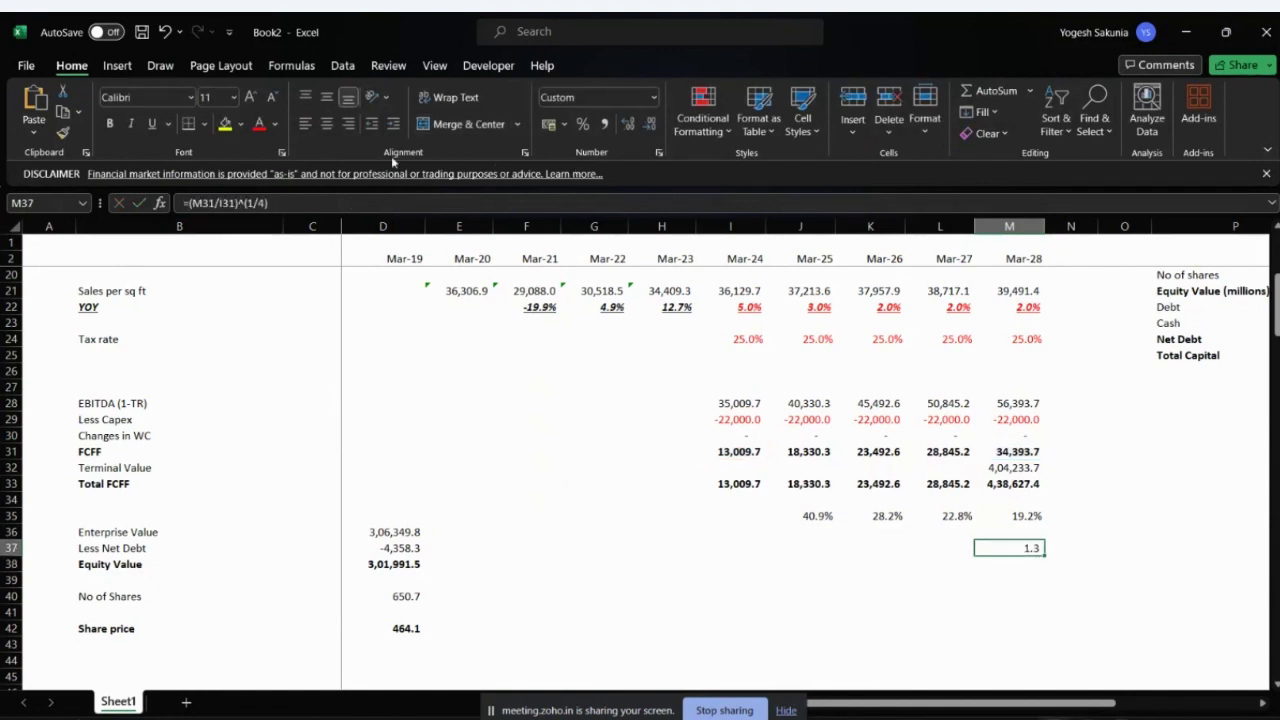
click(344, 198)
text(-)
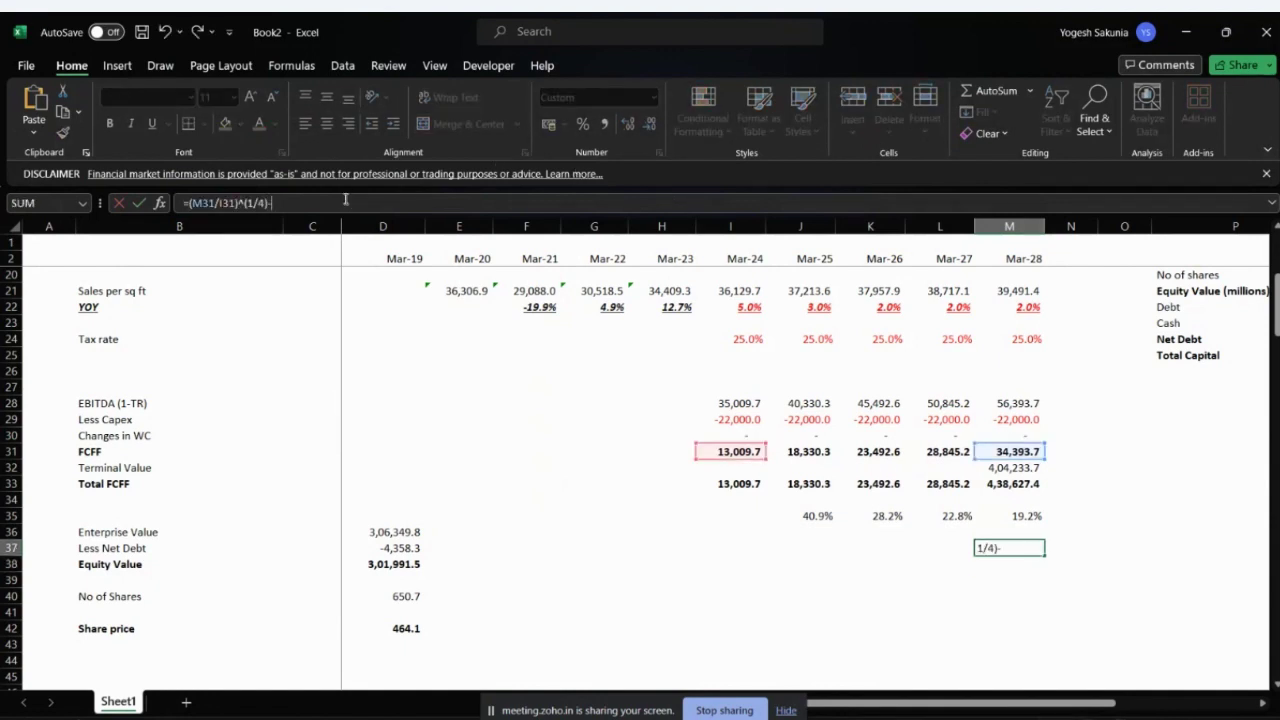
text(1)
key(Return)
key(Up)
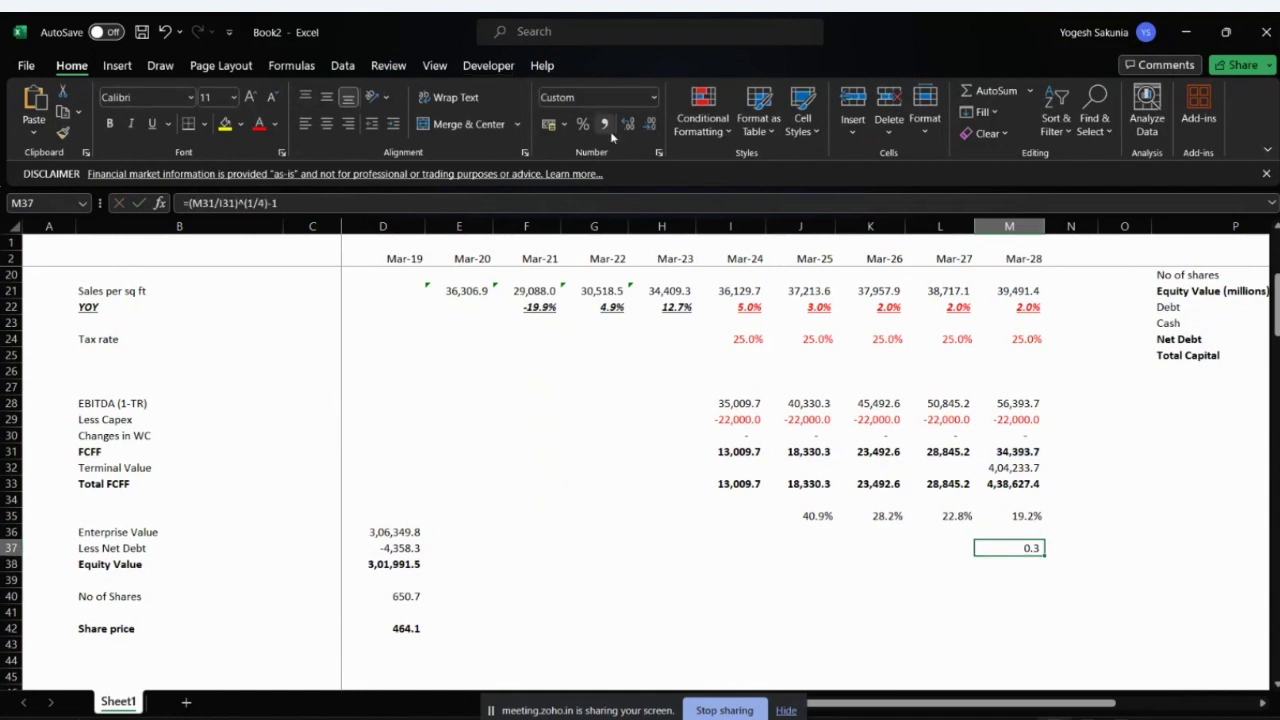
- Format the FCFF growth rate in M37 as a percentage with decimals to read it, and clear the cell
click(582, 124)
click(628, 125)
click(628, 125)
click(649, 124)
key(Delete)
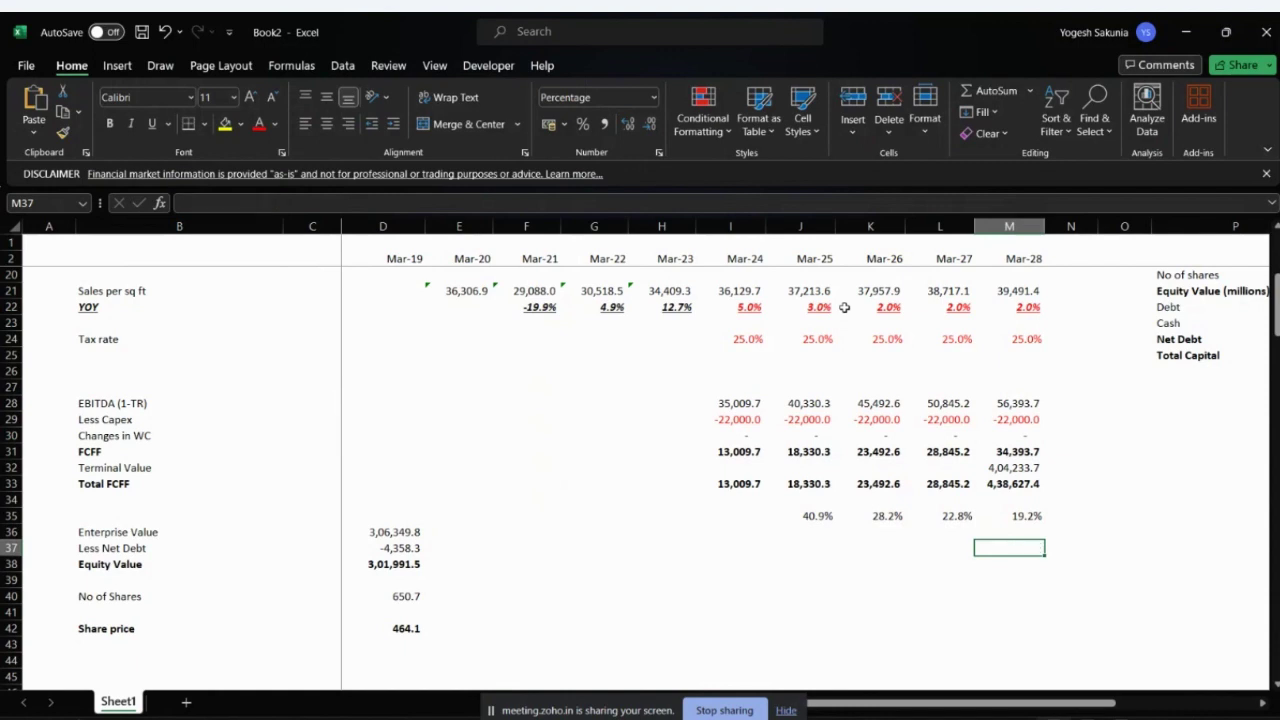
- Check the terminal growth rate in T31 against the Mar-28 FCFF in M31
key(Up)
key(Up)
key(Up)
key(Up)
key(Up)
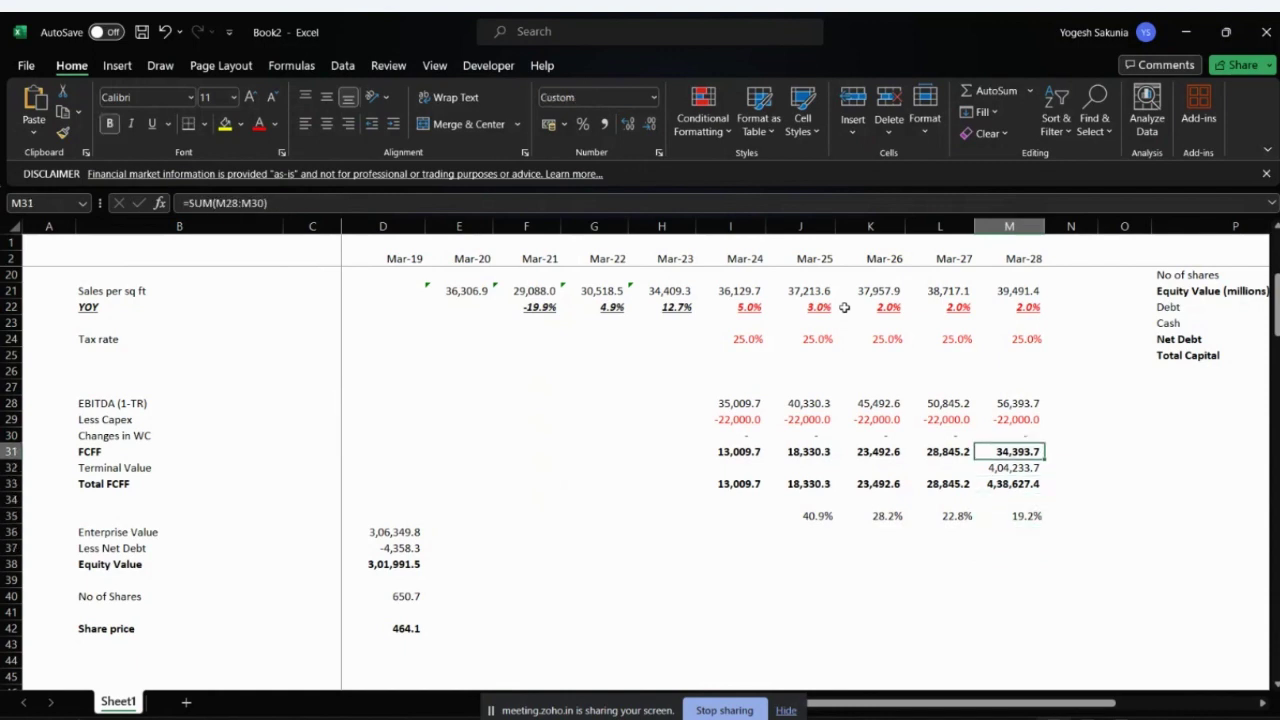
key(Right)
key(Right)
key(Right)
key(Right)
key(Right)
key(Right)
key(Right)
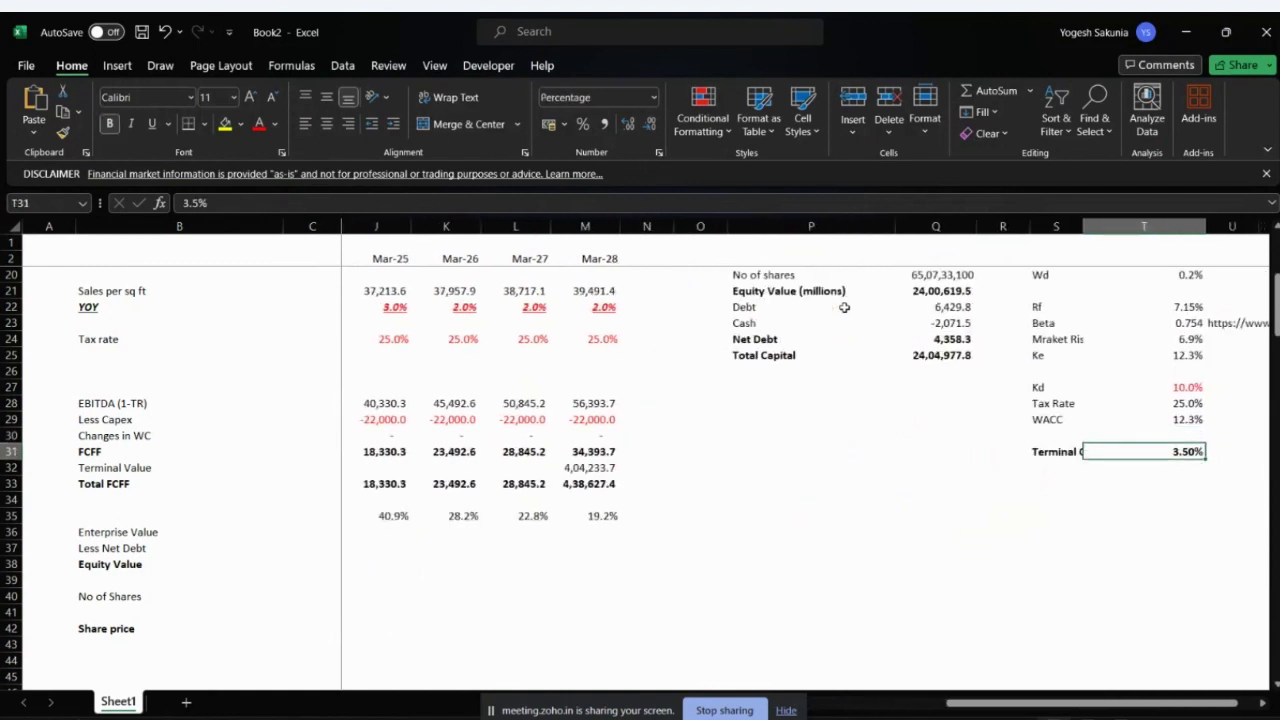
- Widen column S to fit the full Terminal Growth RATE label
key(Down)
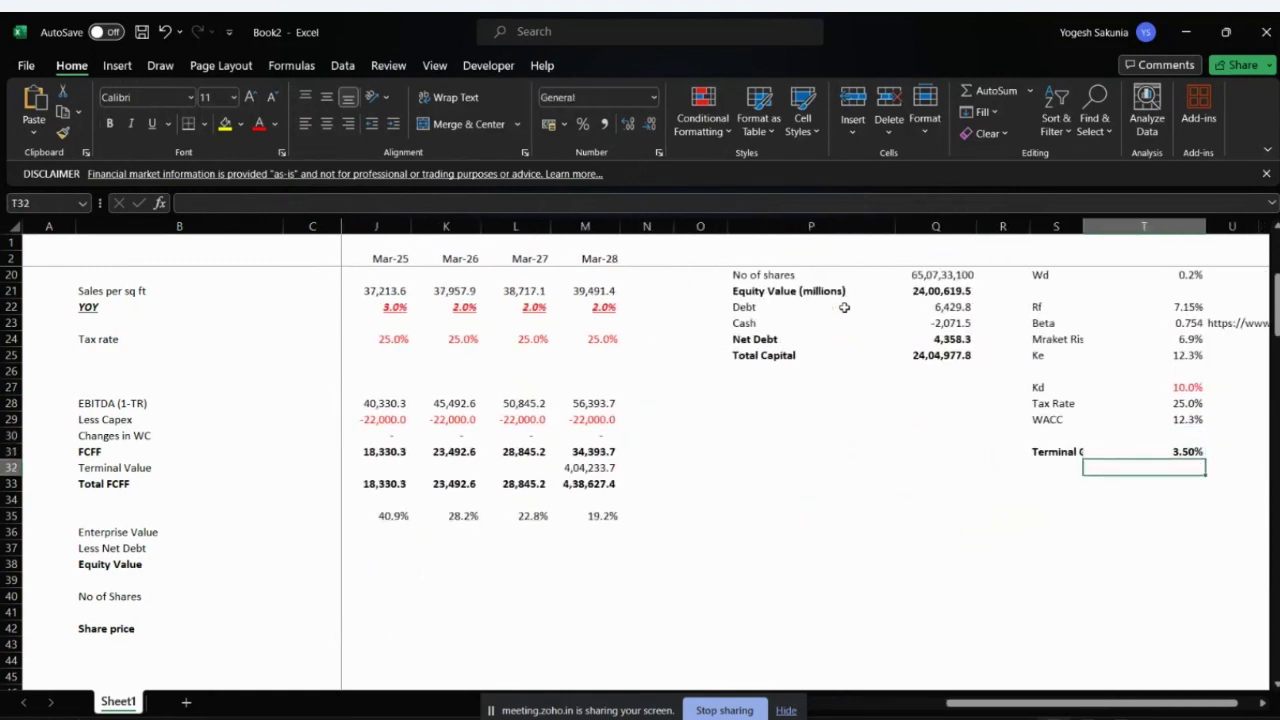
key(Down)
key(Left)
key(Up)
key(Up)
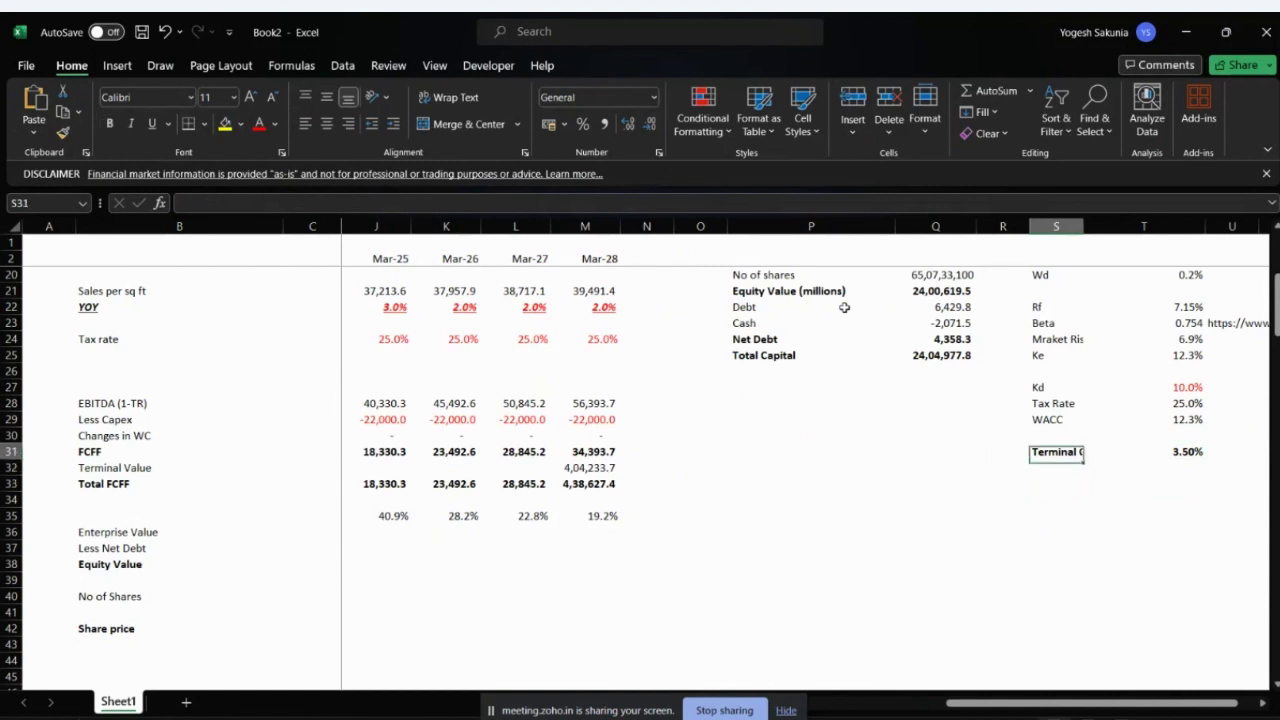
double_click(1084, 219)
- Compare the Mar-28 FCFF in M31 and its recent yearly growth with the terminal growth rate in T31
key(Left)
key(Left)
key(Left)
key(Left)
key(Left)
key(Left)
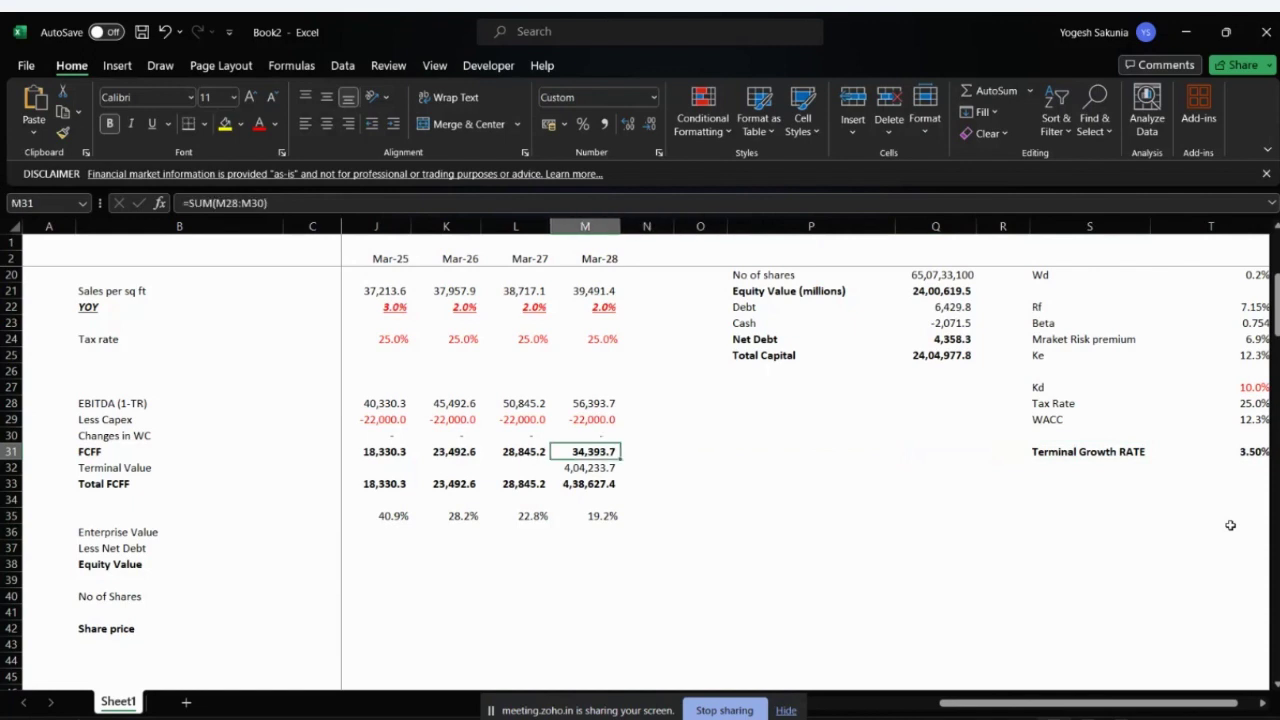
key(Right)
key(Right)
key(Right)
key(Right)
key(Right)
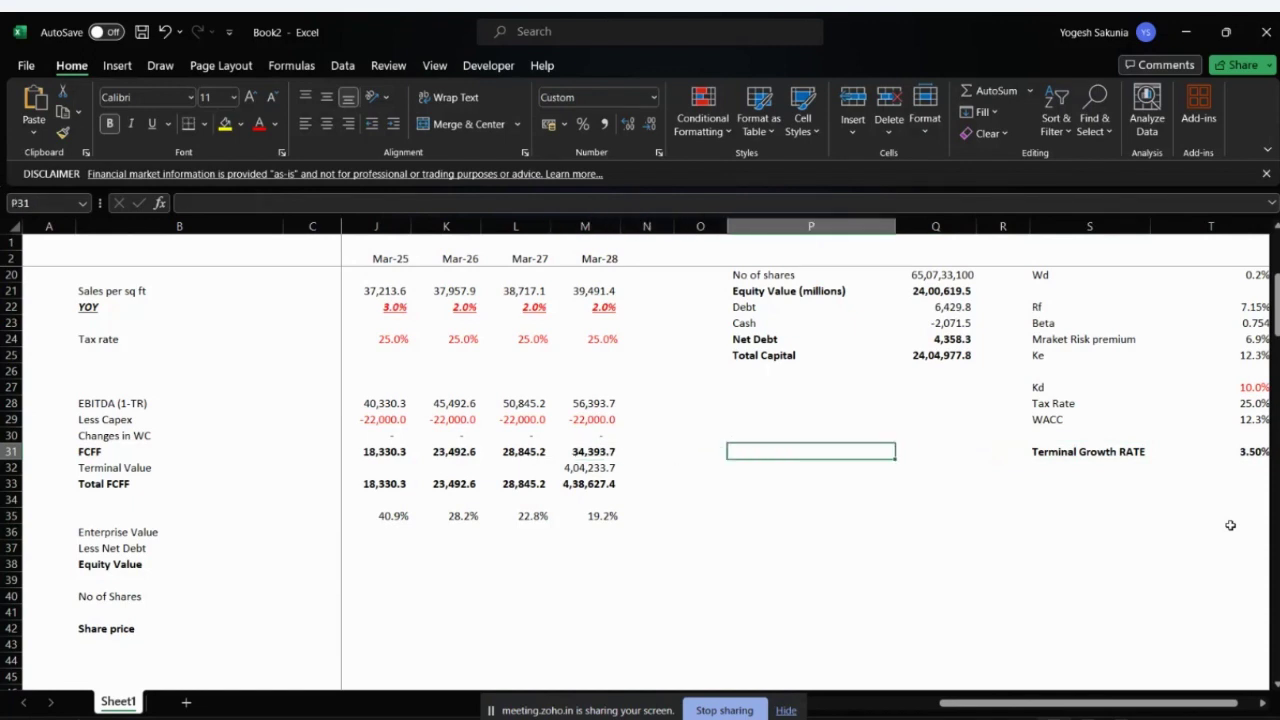
key(Right)
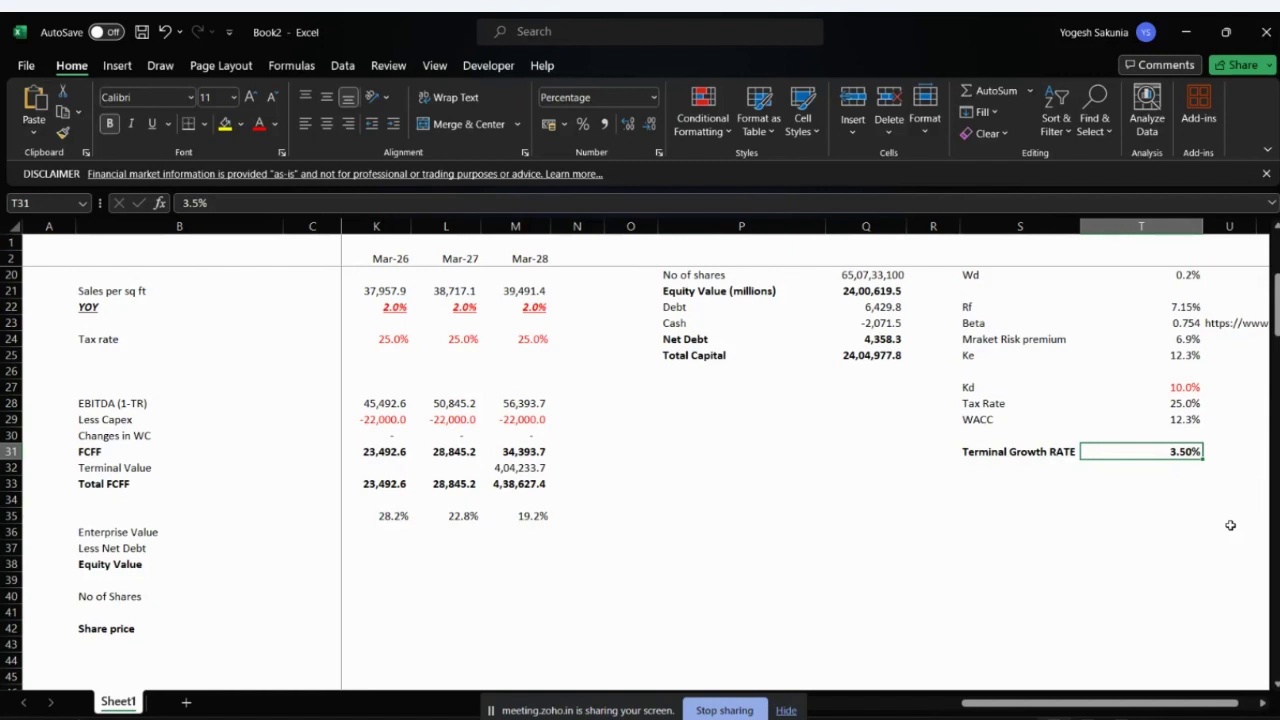
- Review the projected FCFF row from Mar-28 back to Mar-24
key(Left)
key(Left)
key(Left)
key(Left)
key(Left)
key(Left)
key(Left)
key(Left)
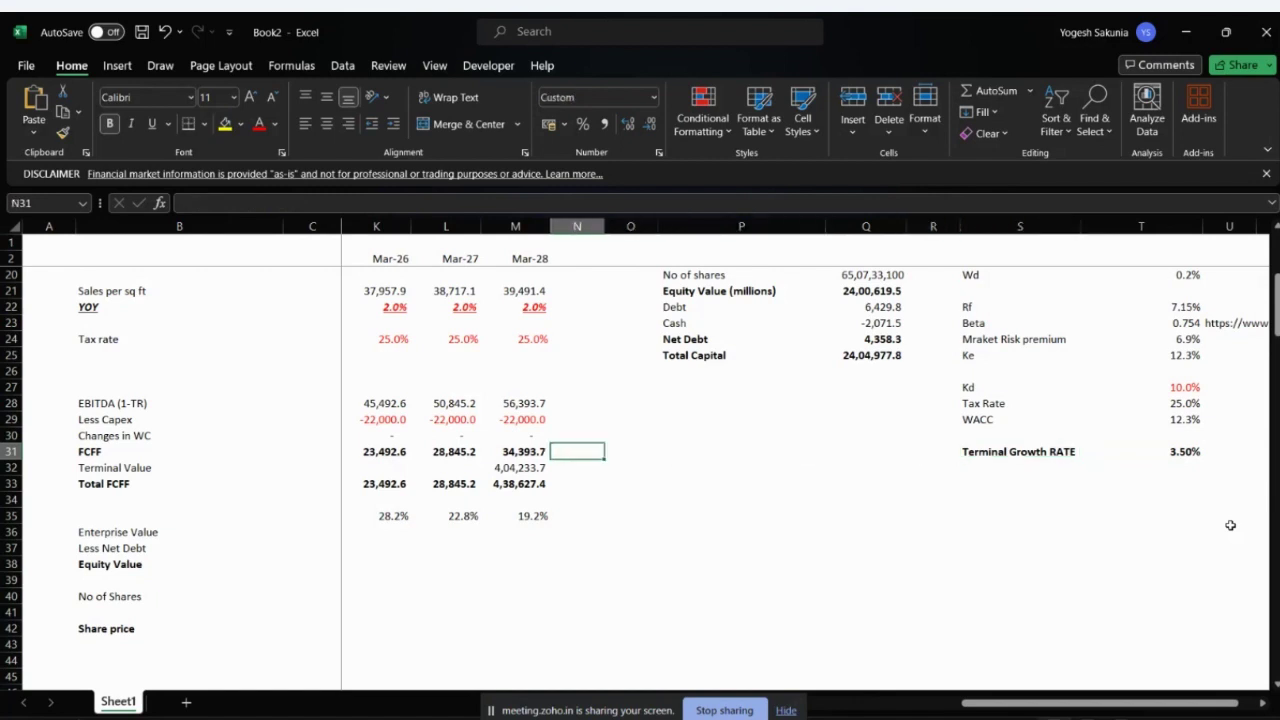
key(Left)
key(Left)
key(Left)
key(Left)
key(Left)
key(Left)
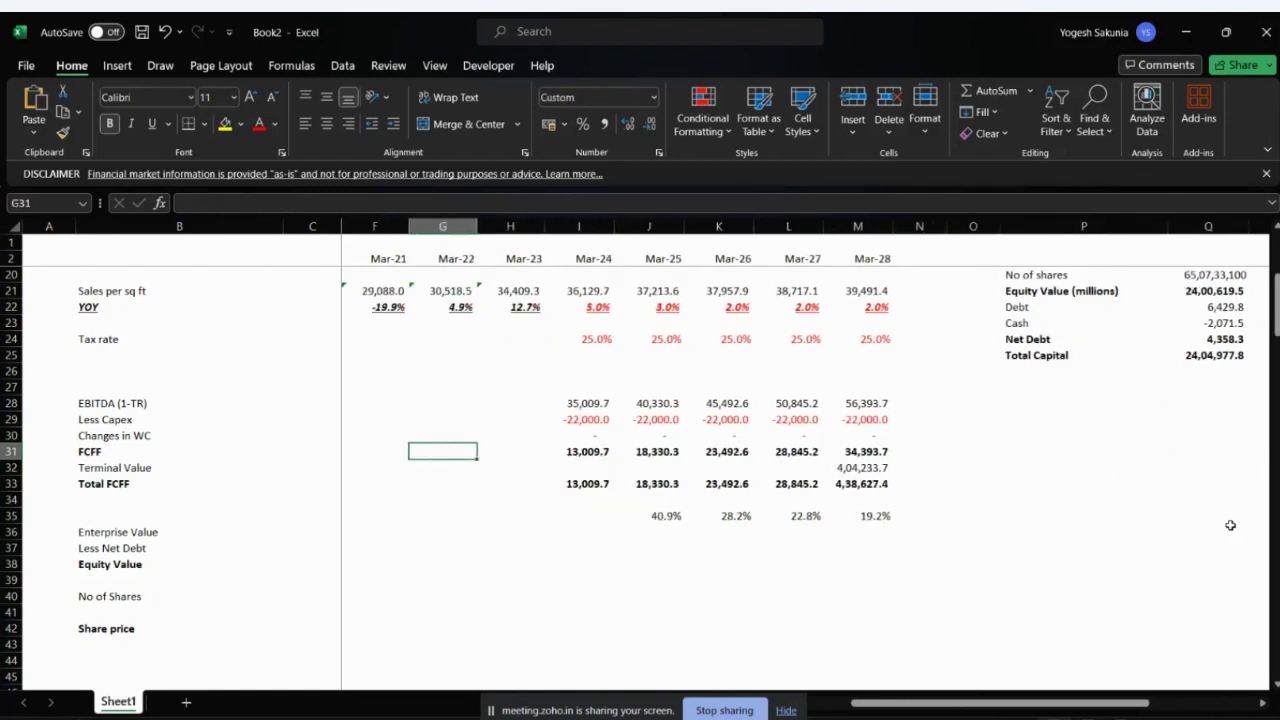
key(Right)
key(Right)
key(Right)
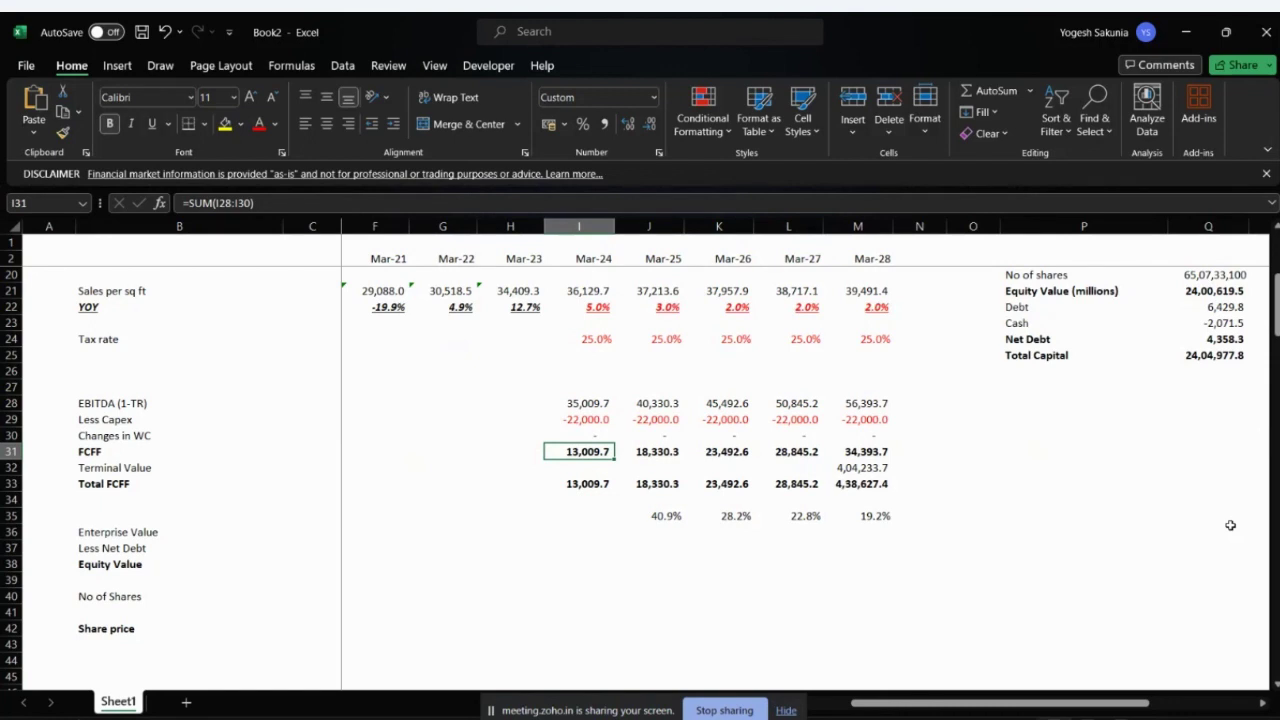
- Review the valuation summary in rows 36 to 42, from enterprise value down to share price
key(Right)
key(Down)
key(Down)
key(Down)
key(Down)
key(Down)
key(Down)
key(Down)
key(Down)
key(Down)
key(Down)
key(Down)
key(Down)
key(Down)
key(Down)
key(Down)
key(Down)
key(Down)
key(Down)
key(Down)
key(Down)
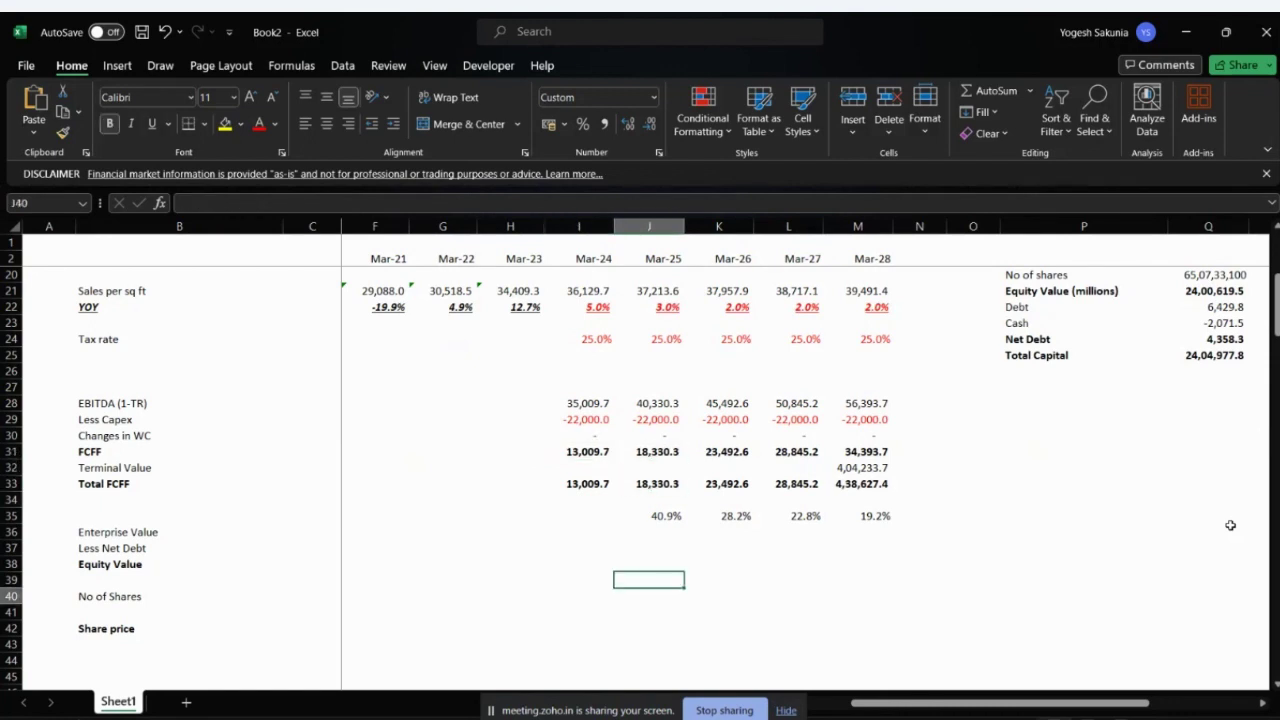
key(Left)
key(Left)
key(Left)
key(Left)
key(Left)
key(Left)
key(Left)
key(Left)
key(Left)
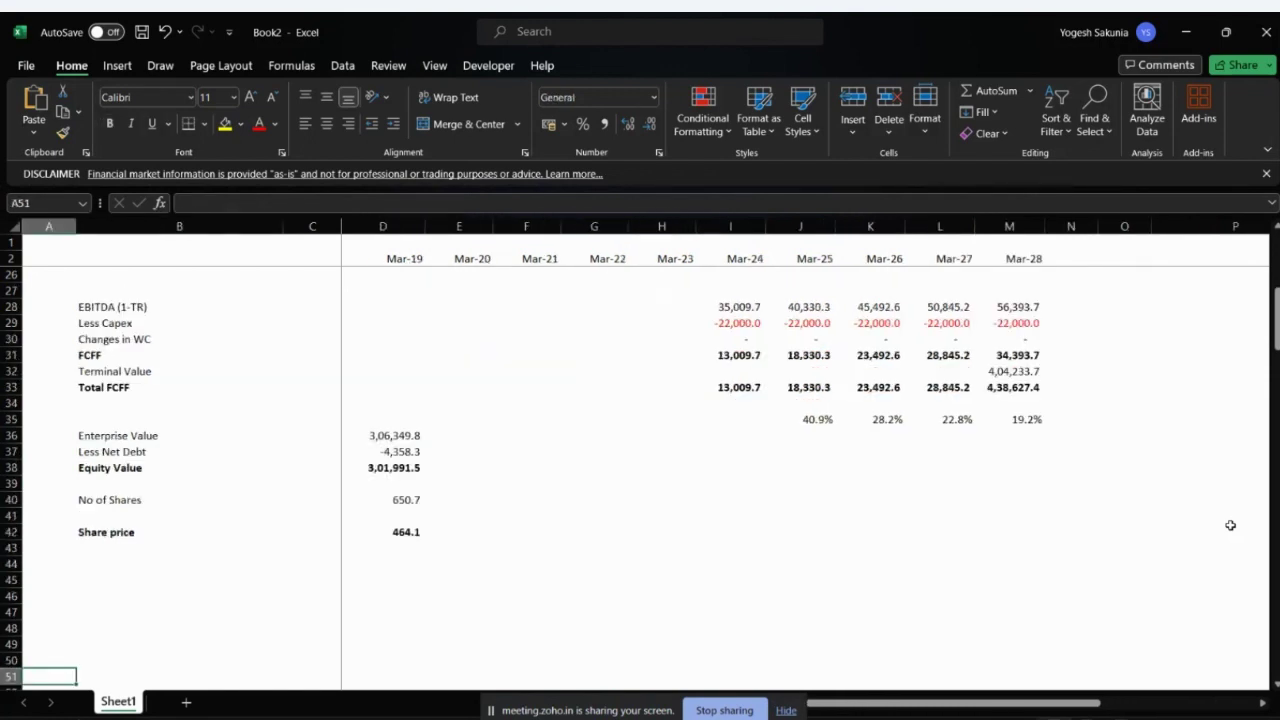
key(Right)
key(Right)
key(Right)
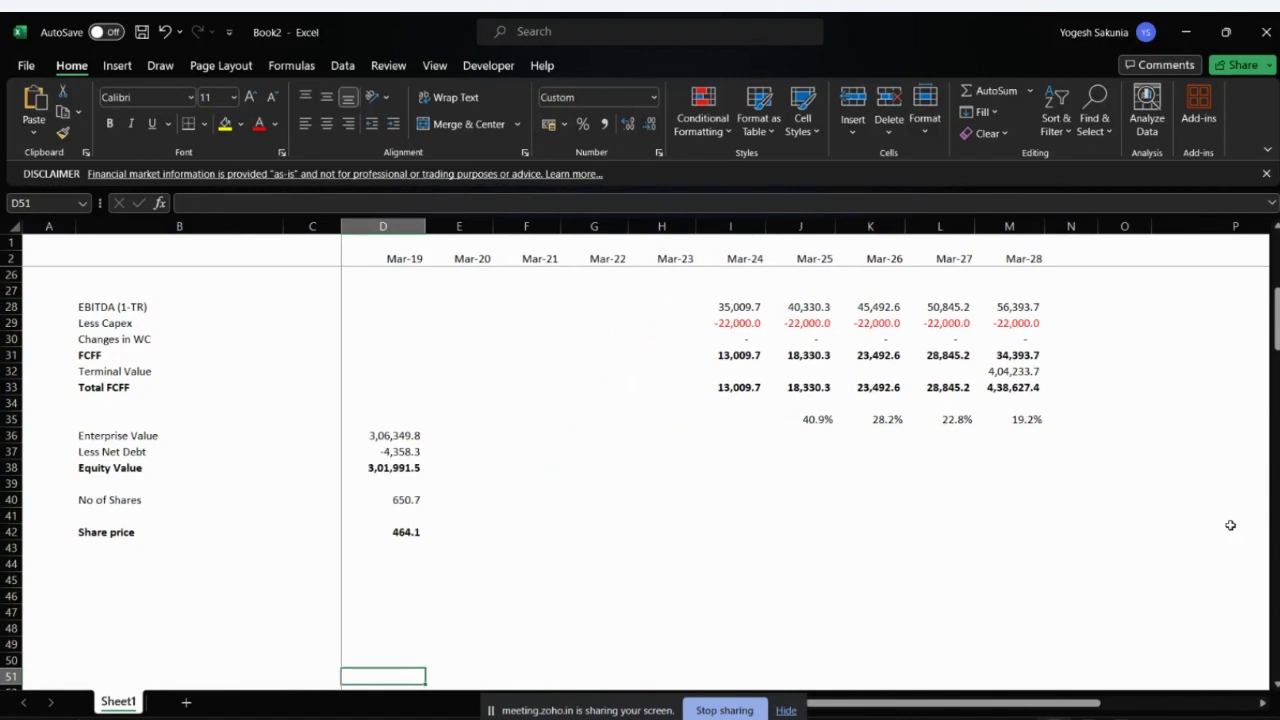
- Switch from the Book2 workbook to another open window
key(alt+Tab)
key(Tab)
key(Tab)
key(Tab)
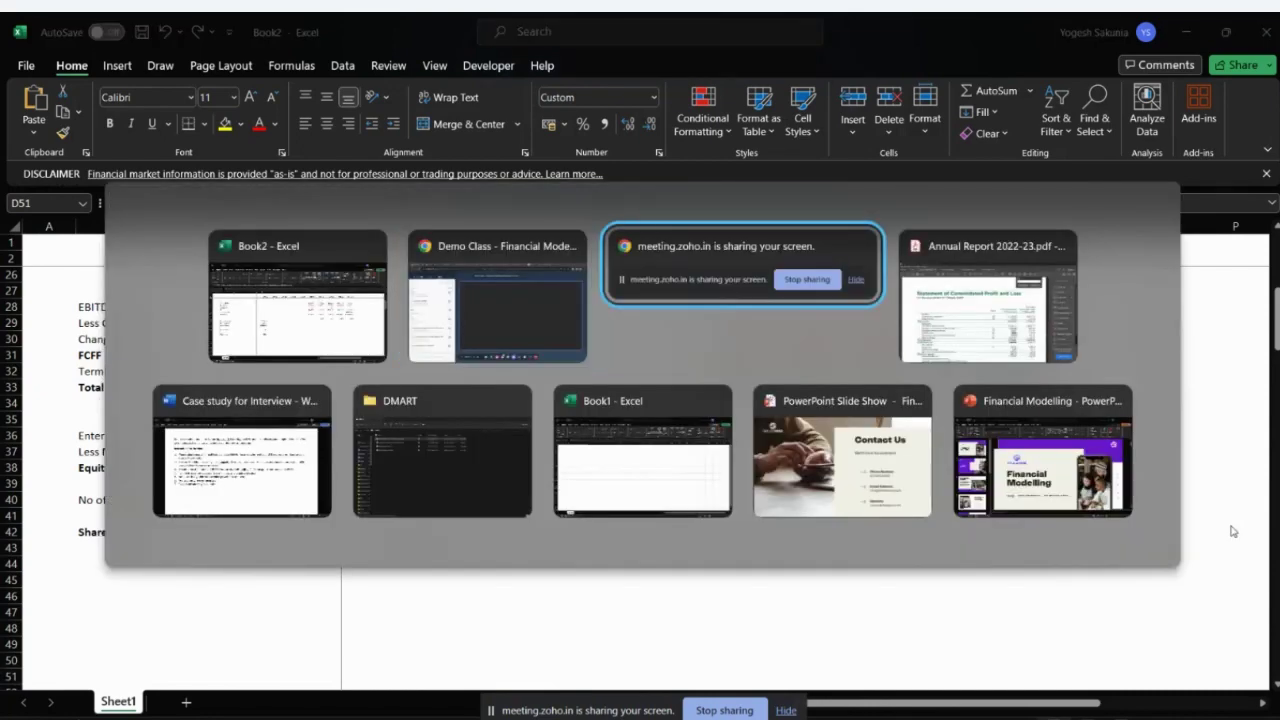